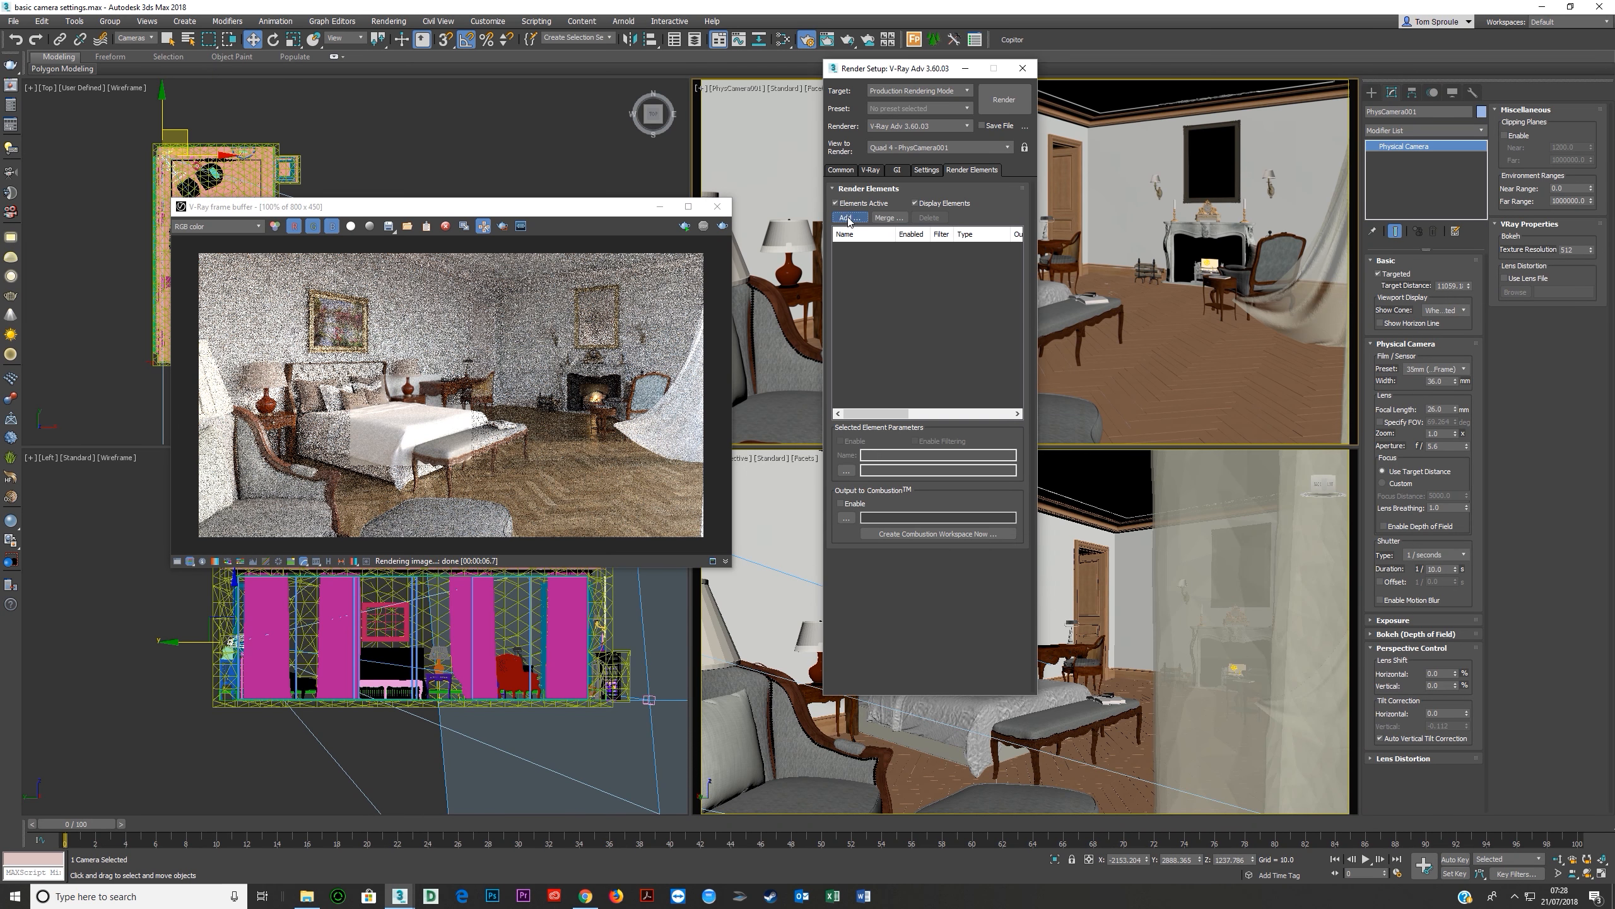
Add the VRayDenoiser, VRayDiffuseFilter, VRayMtlID, VRayObjectID and VRayRenderID render elements.
click(875, 340)
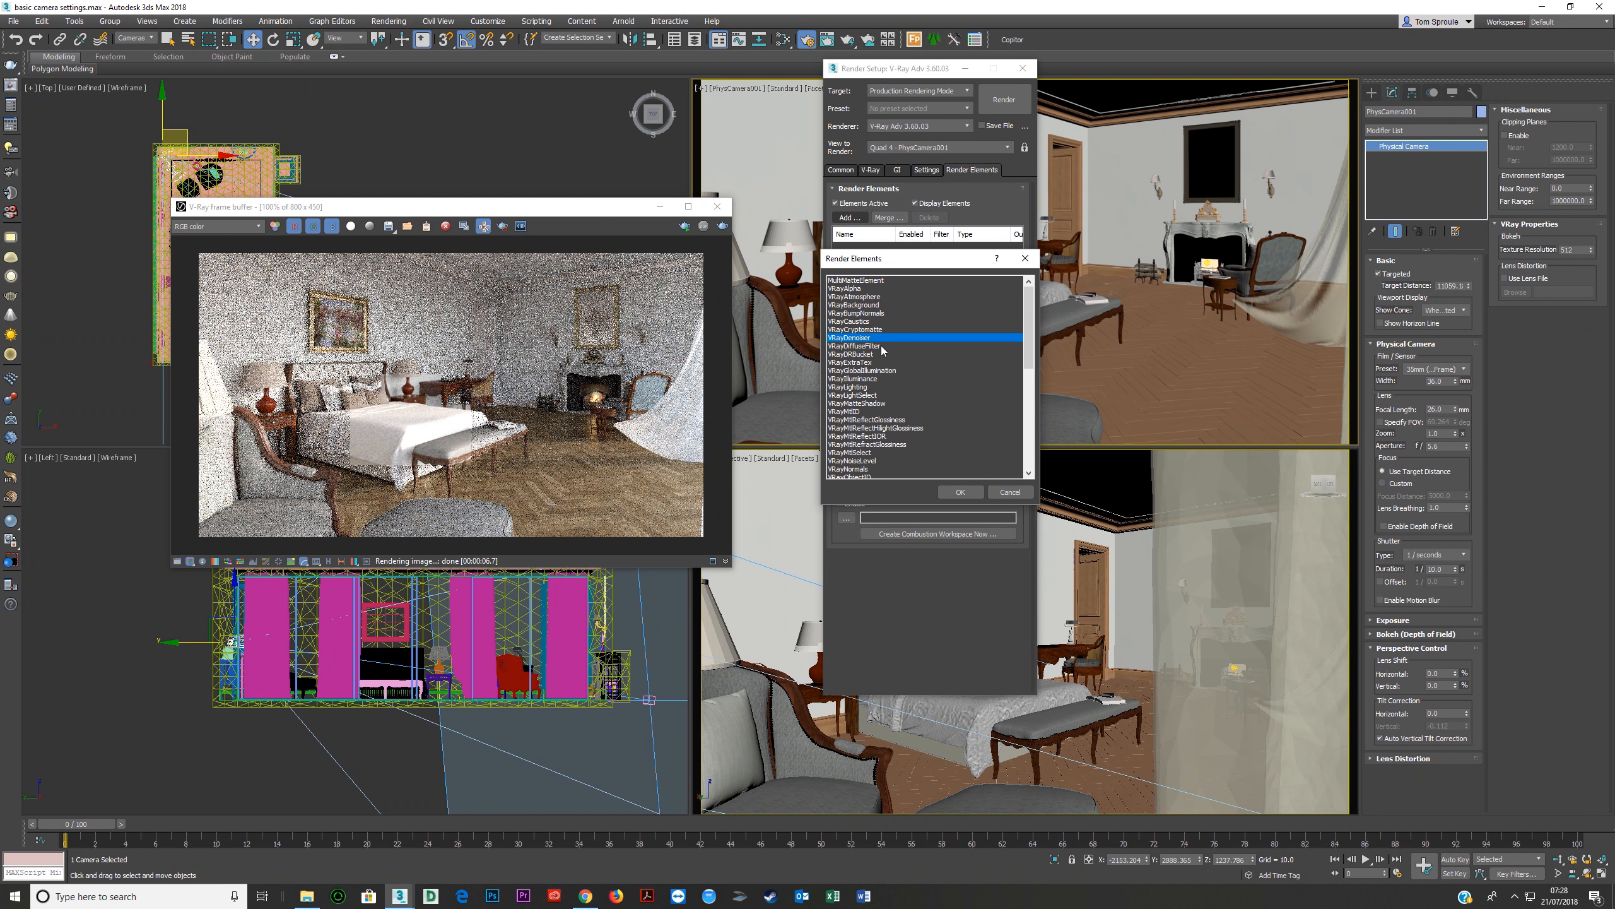
scroll(873, 401, down, 3)
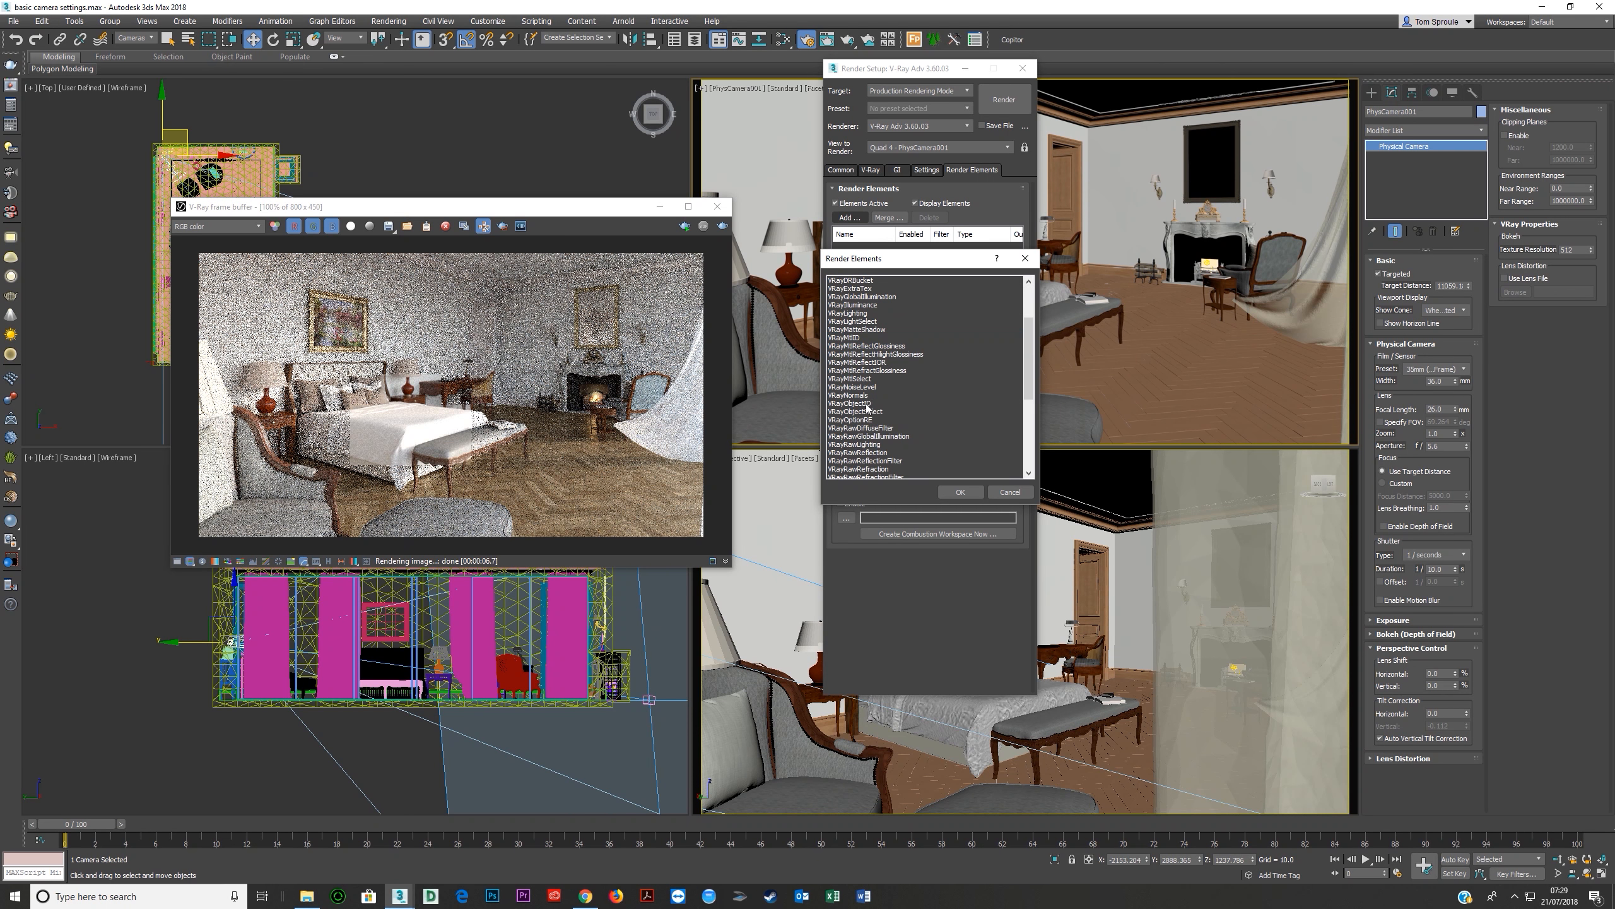
click(867, 404)
scroll(867, 395, down, 1)
scroll(865, 393, down, 1)
scroll(863, 369, up, 2)
ctrl+click(856, 338)
scroll(864, 400, down, 1)
scroll(866, 407, down, 2)
ctrl+click(876, 461)
scroll(862, 420, down, 2)
scroll(857, 399, down, 2)
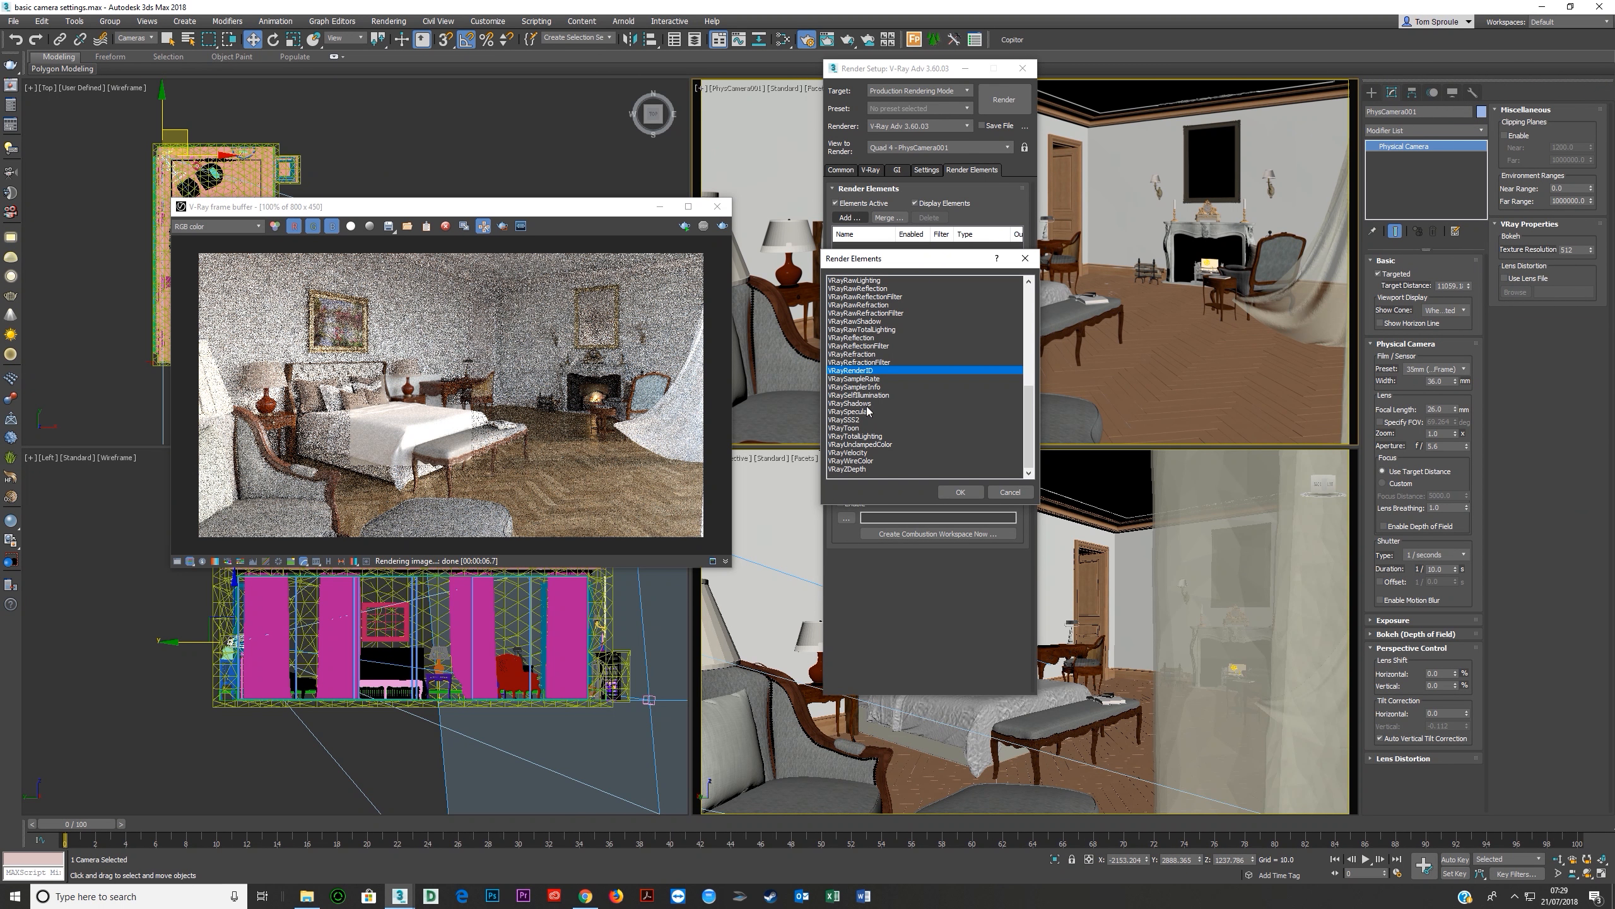
scroll(859, 407, up, 10)
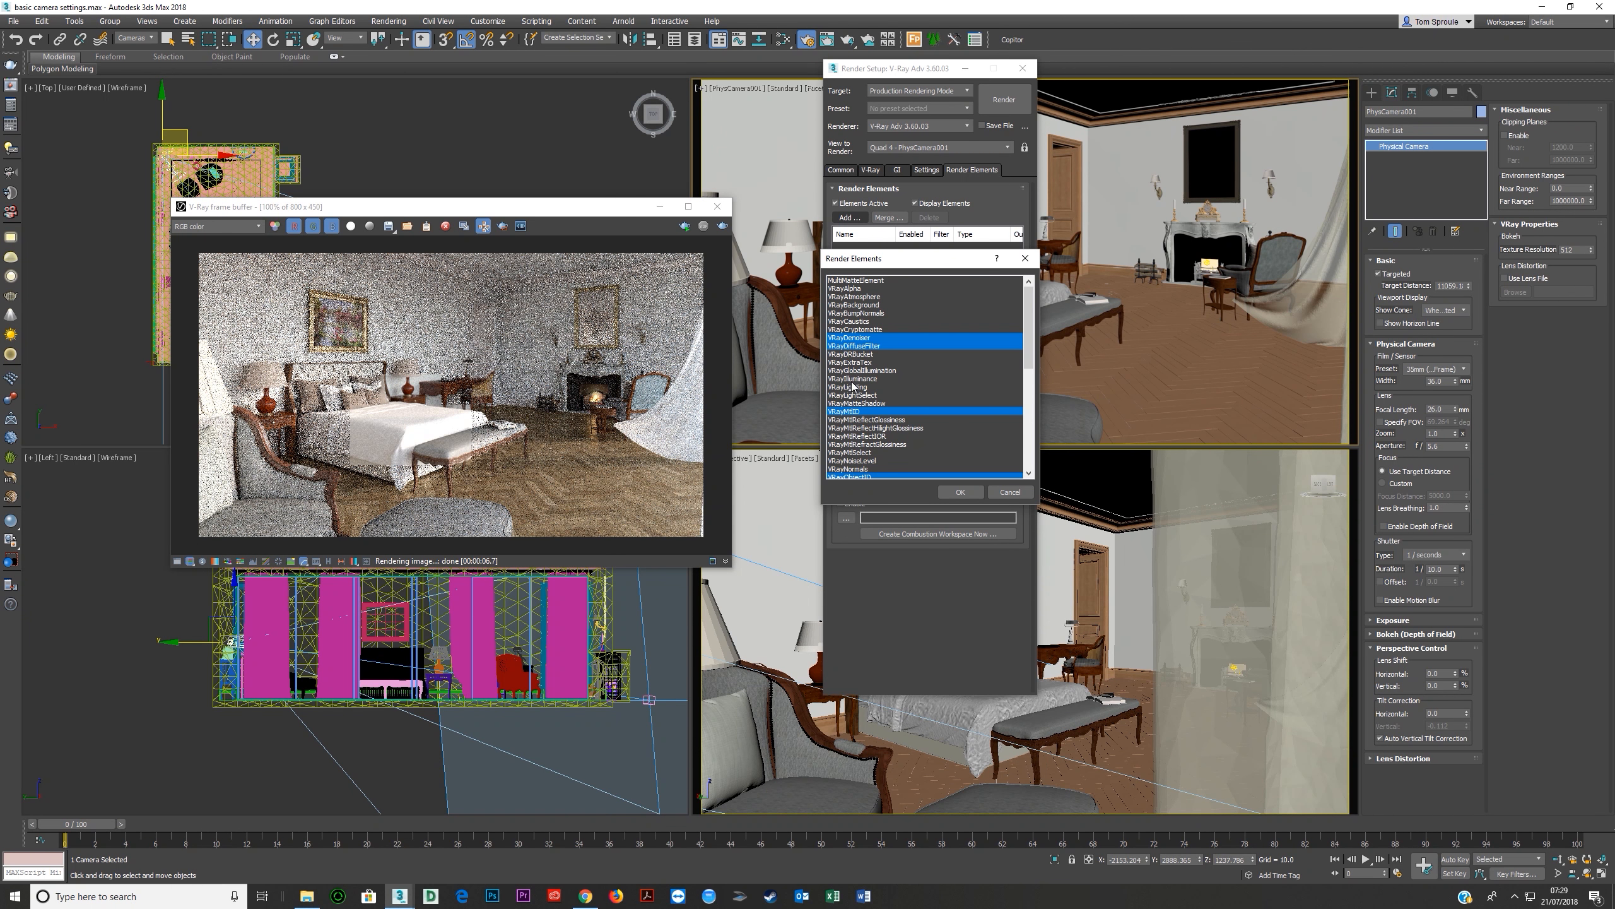
ctrl+click(857, 354)
ctrl+click(858, 355)
click(958, 495)
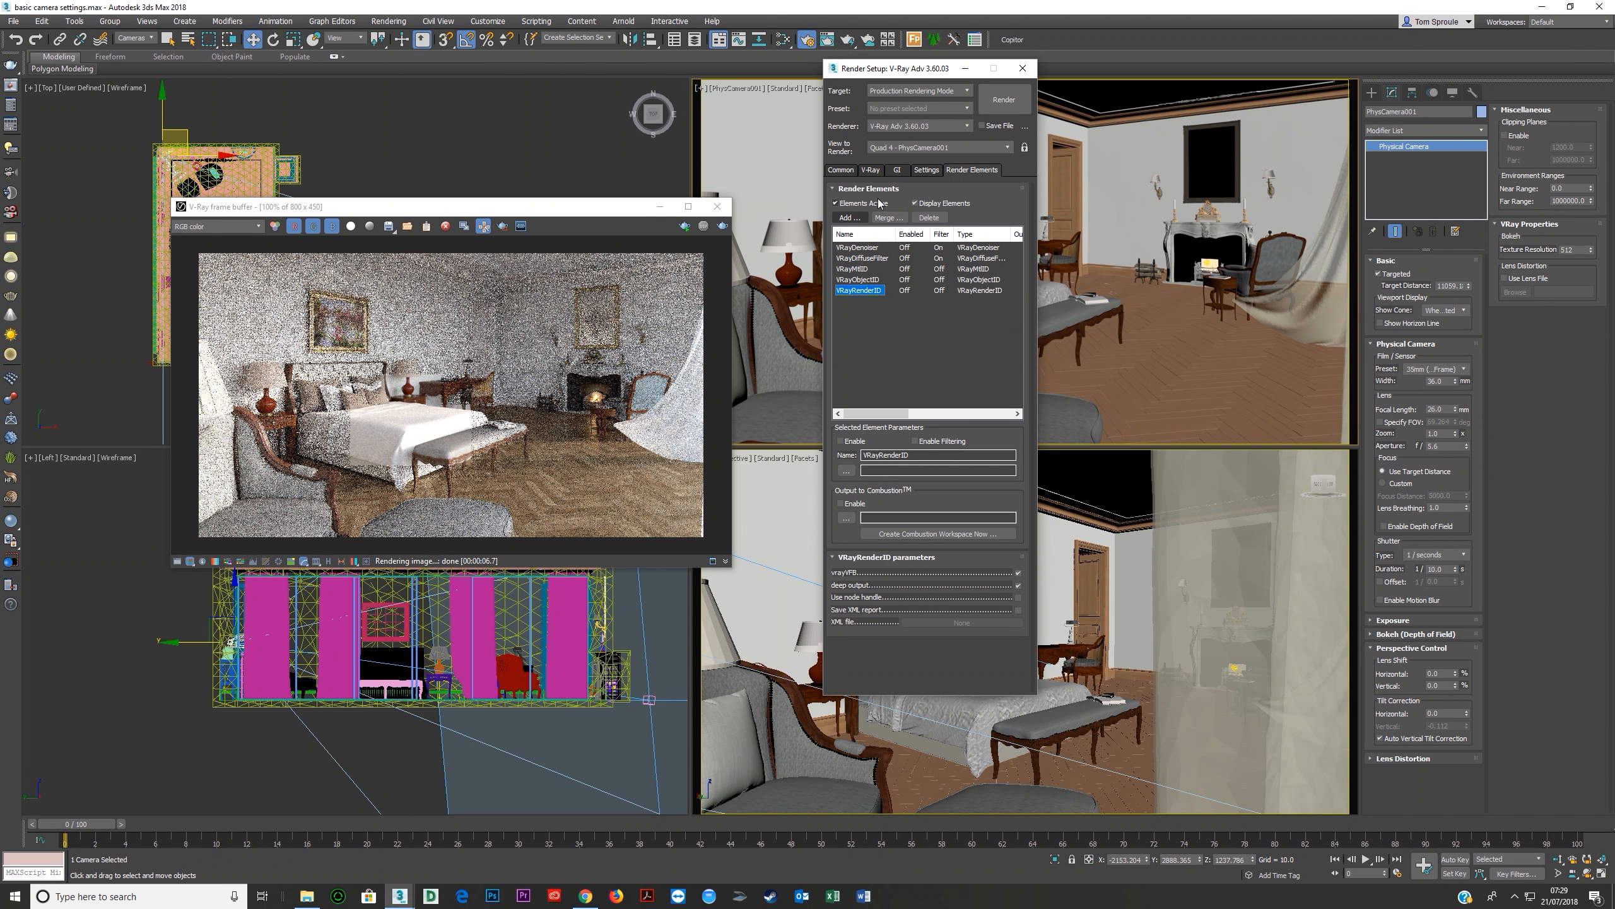
Add two VRayExtraTex elements to the render elements list.
click(840, 218)
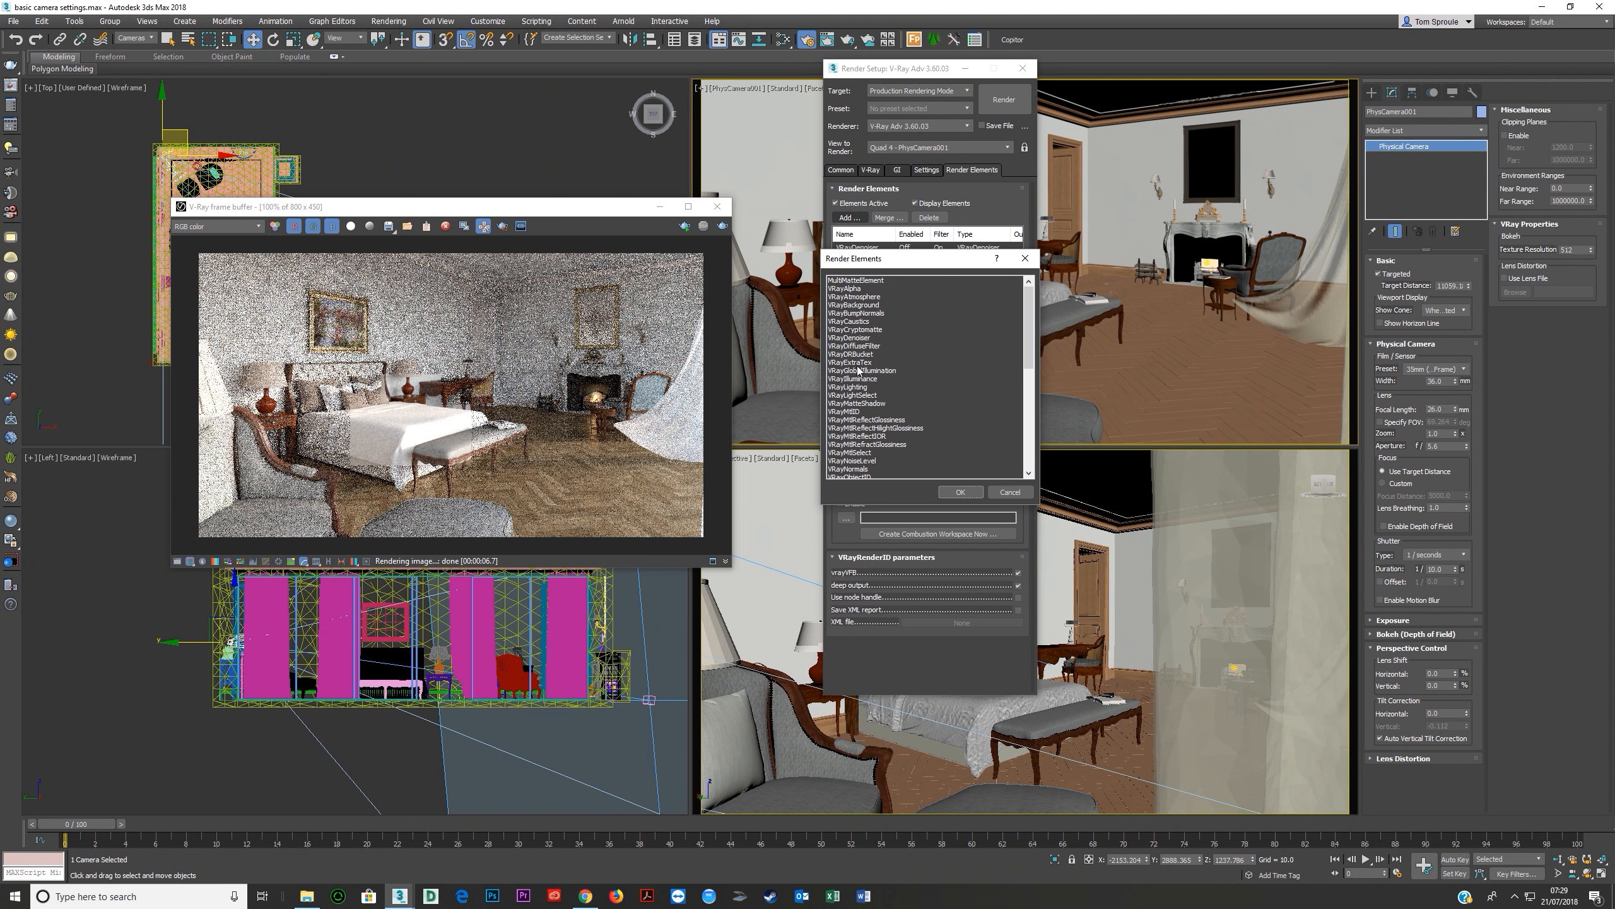
double_click(858, 363)
click(850, 218)
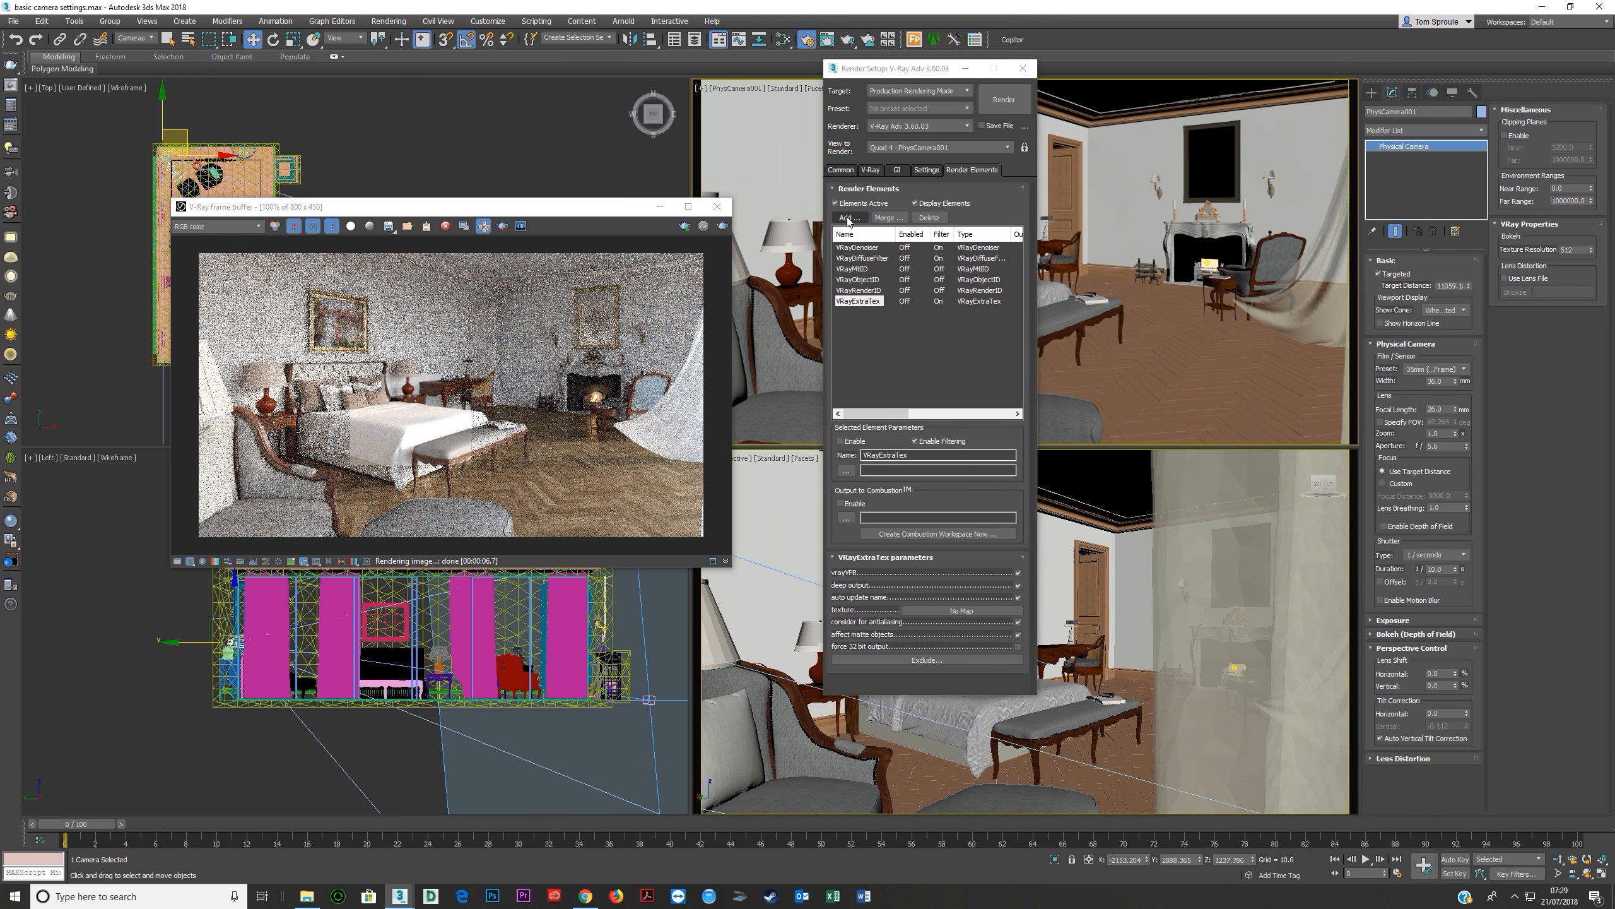
double_click(859, 363)
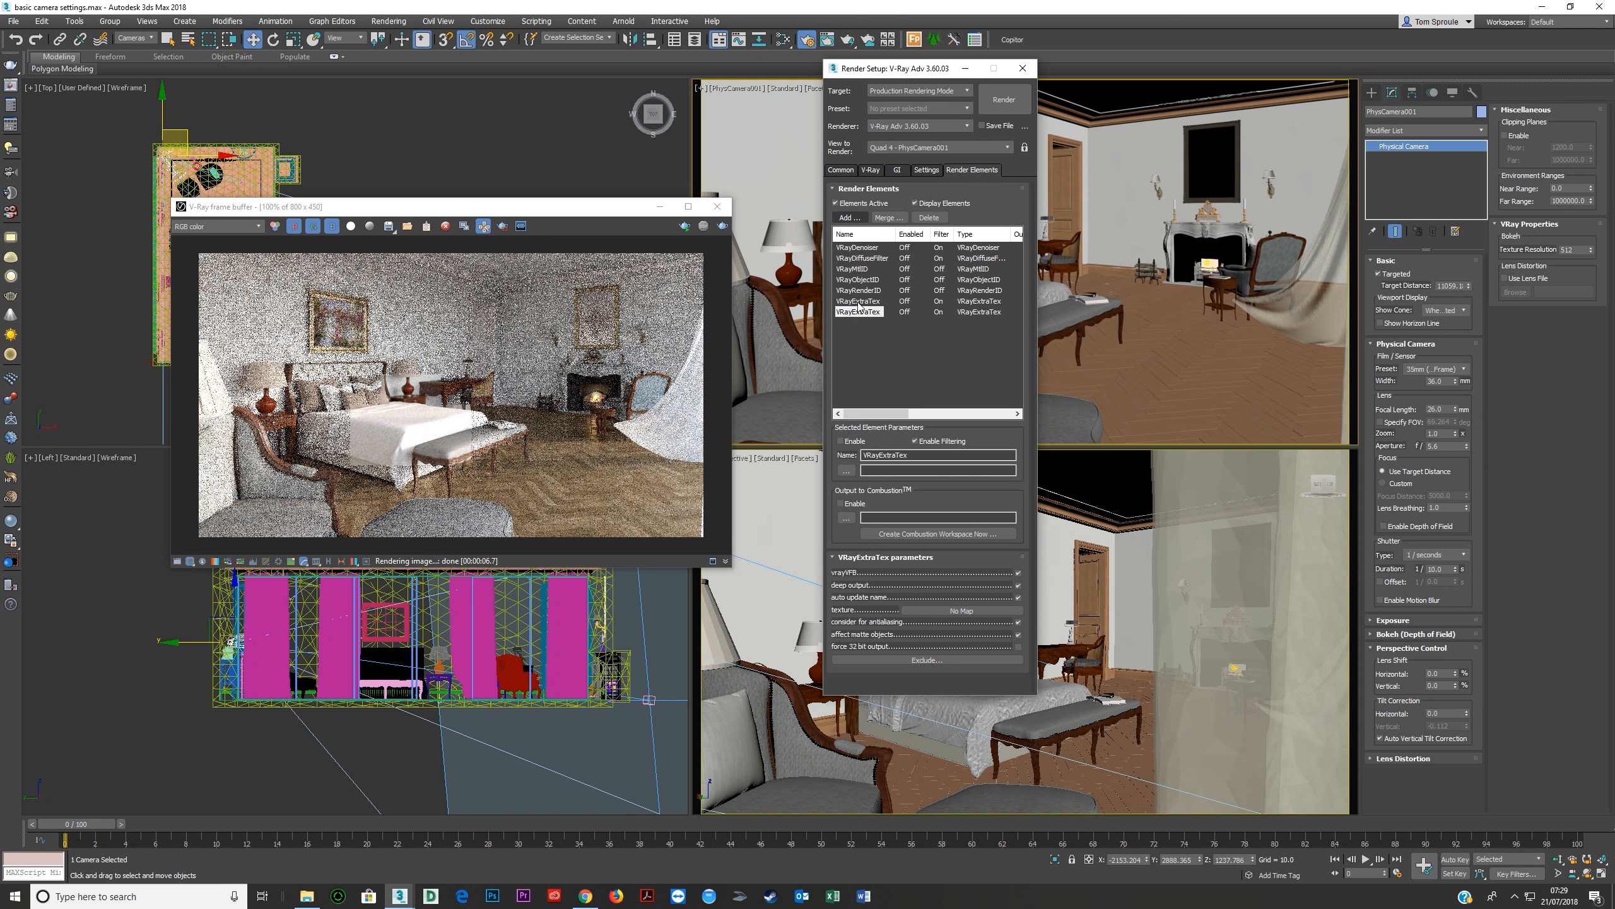
Open the Slate Material Editor and create a VRayDirt map in an empty area of the node view.
click(783, 40)
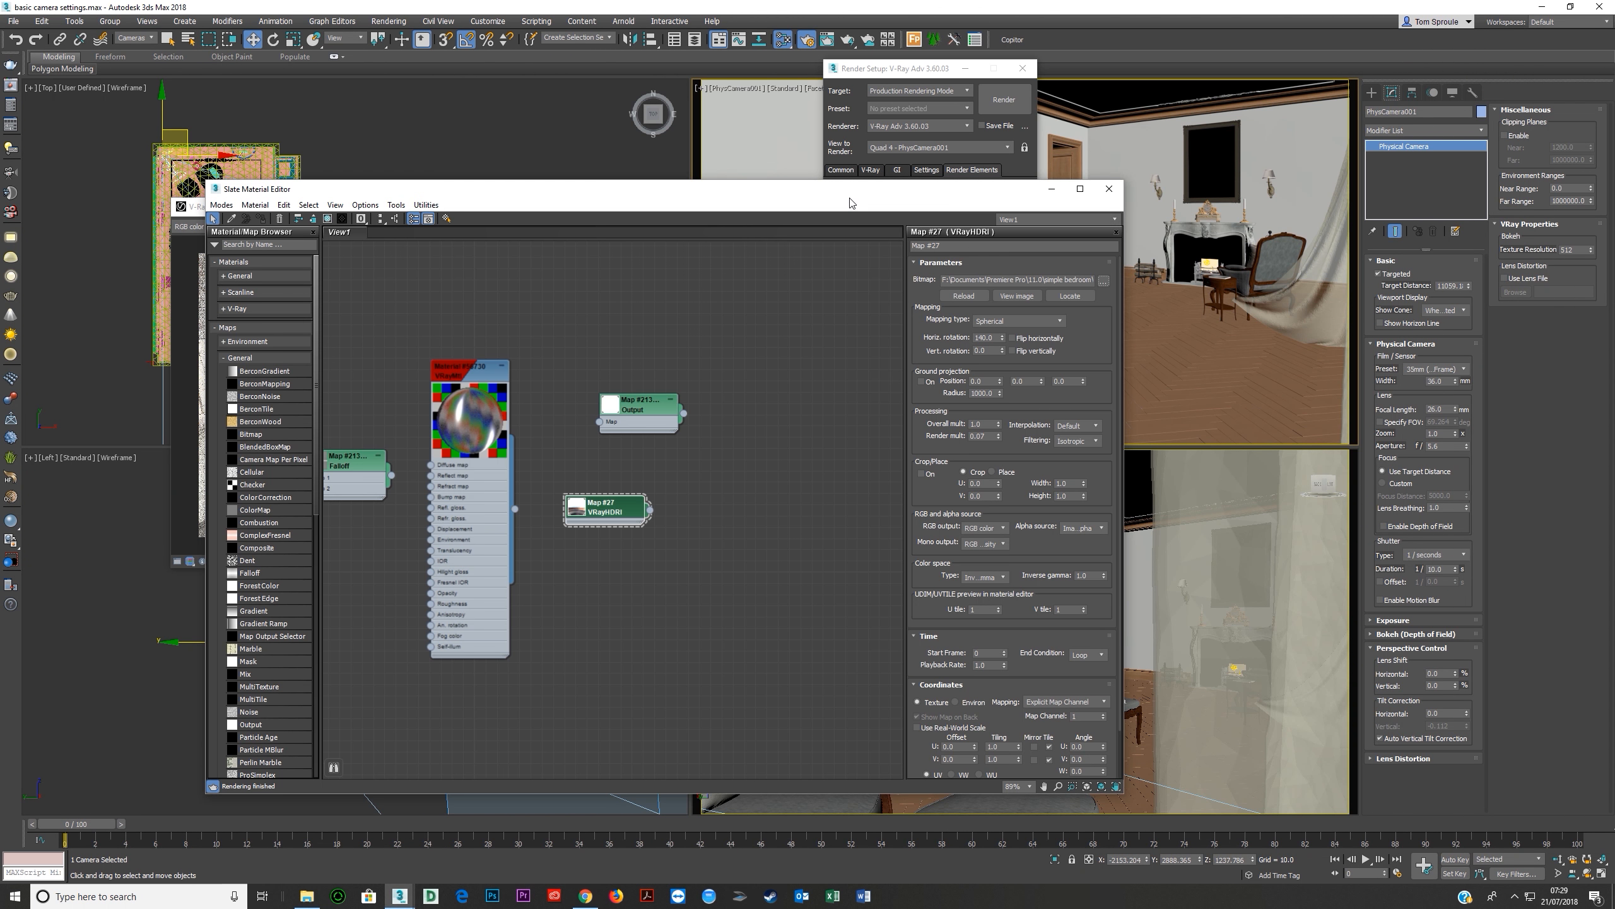
drag(852, 203, 843, 143)
click(233, 299)
click(230, 332)
double_click(252, 423)
drag(612, 453, 846, 441)
drag(696, 479, 383, 509)
drag(529, 449, 699, 428)
drag(616, 446, 421, 473)
drag(533, 481, 580, 361)
Set the VRayDirt map's radius to 100.
double_click(565, 377)
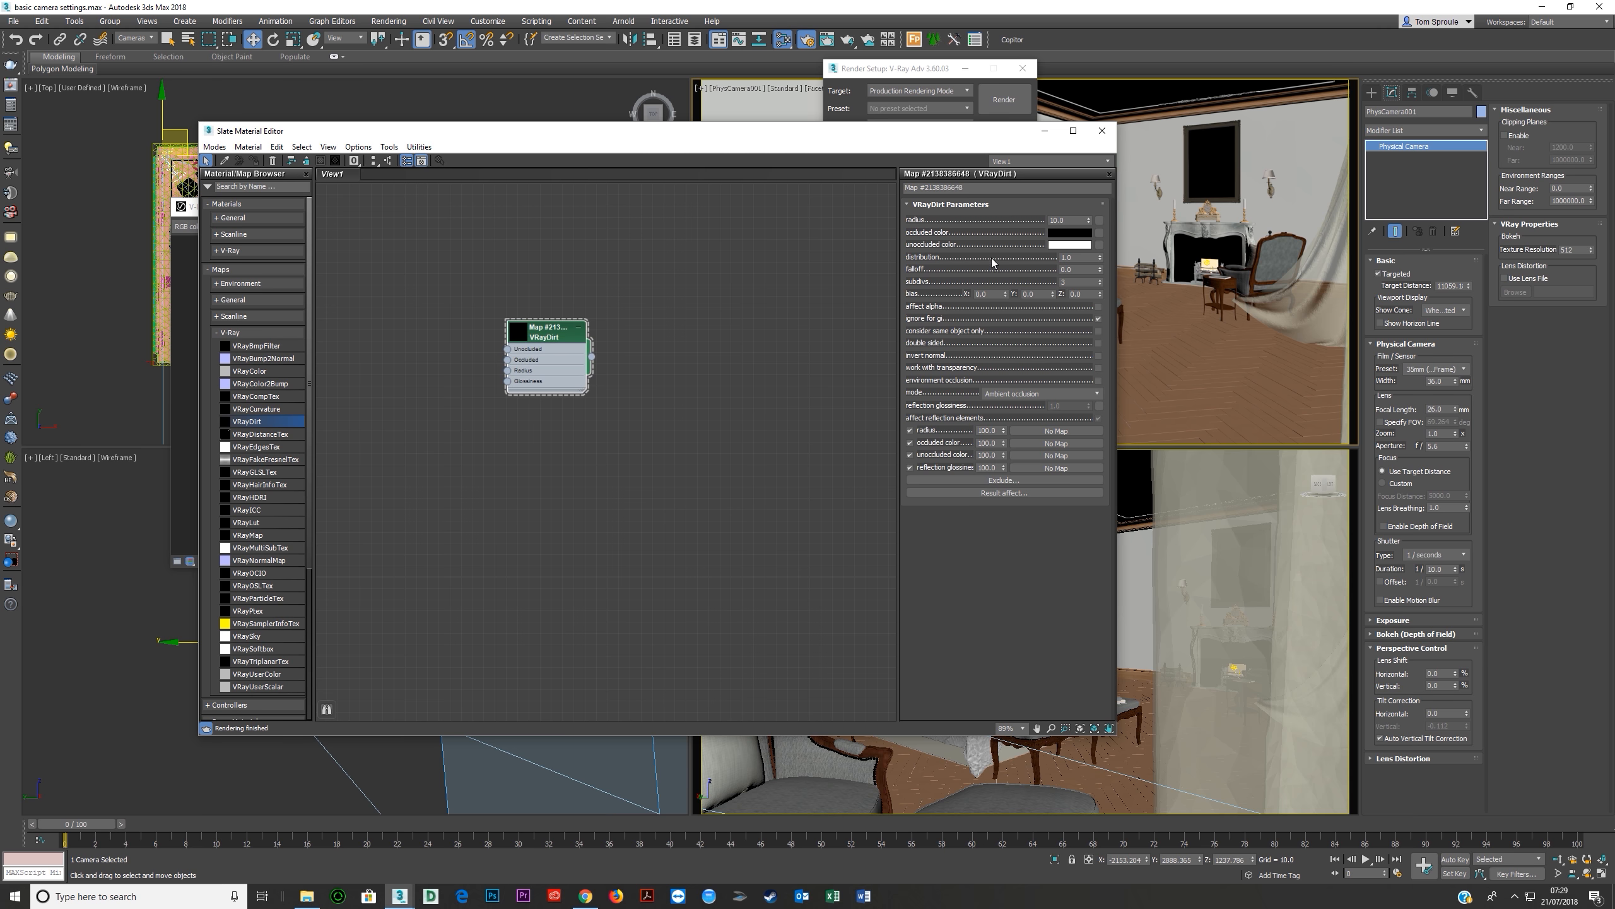
text(100)
key(Return)
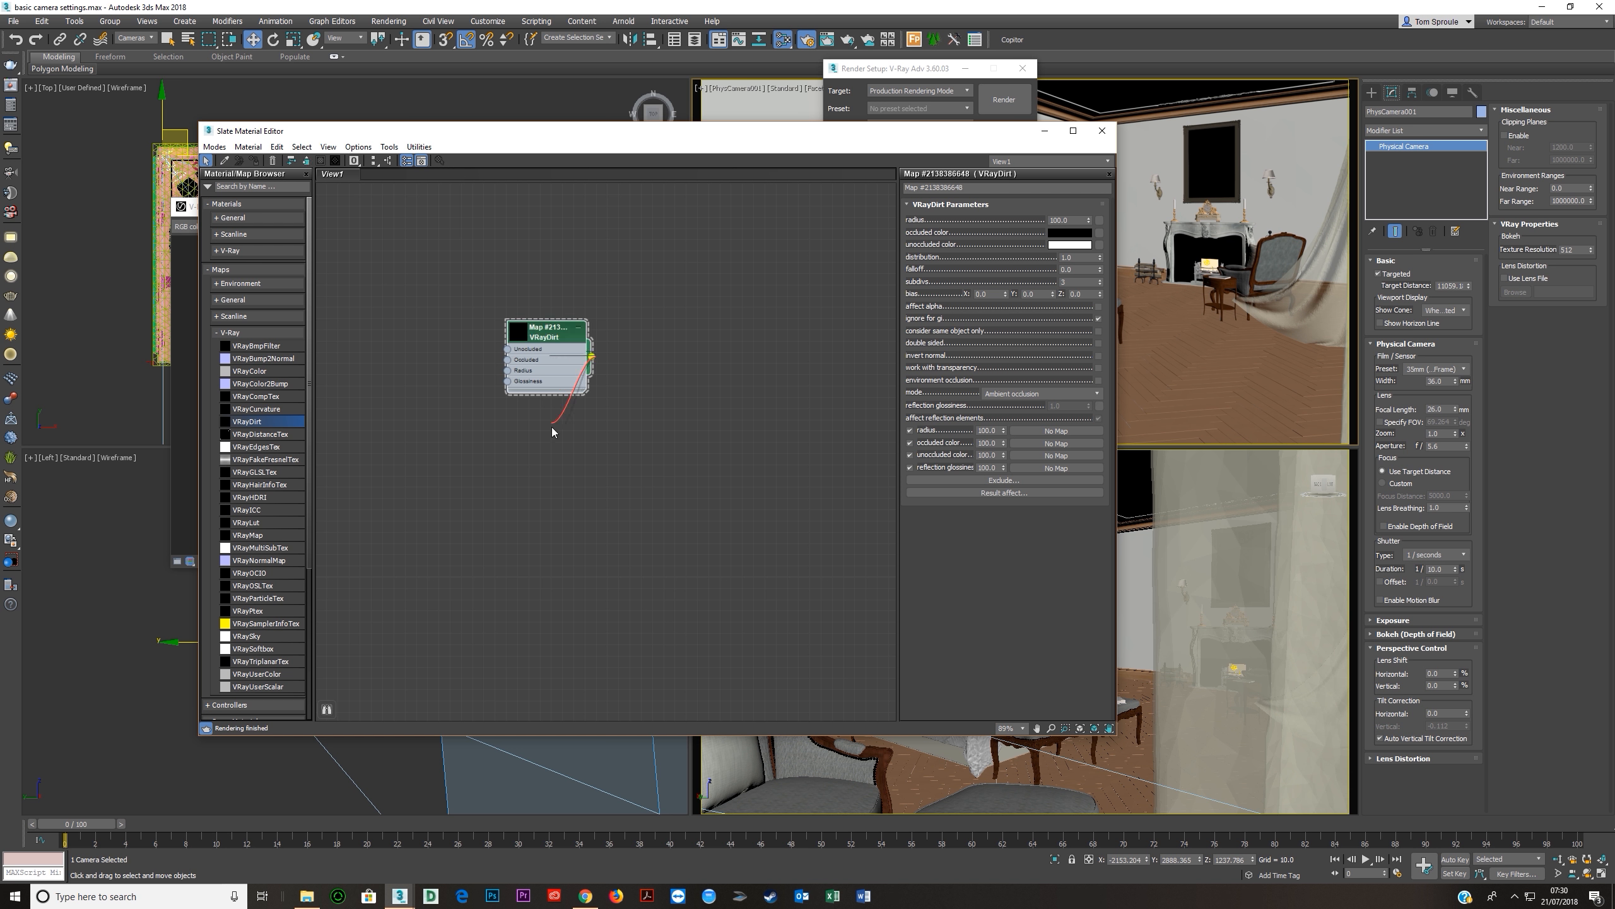
right_click(566, 441)
click(655, 413)
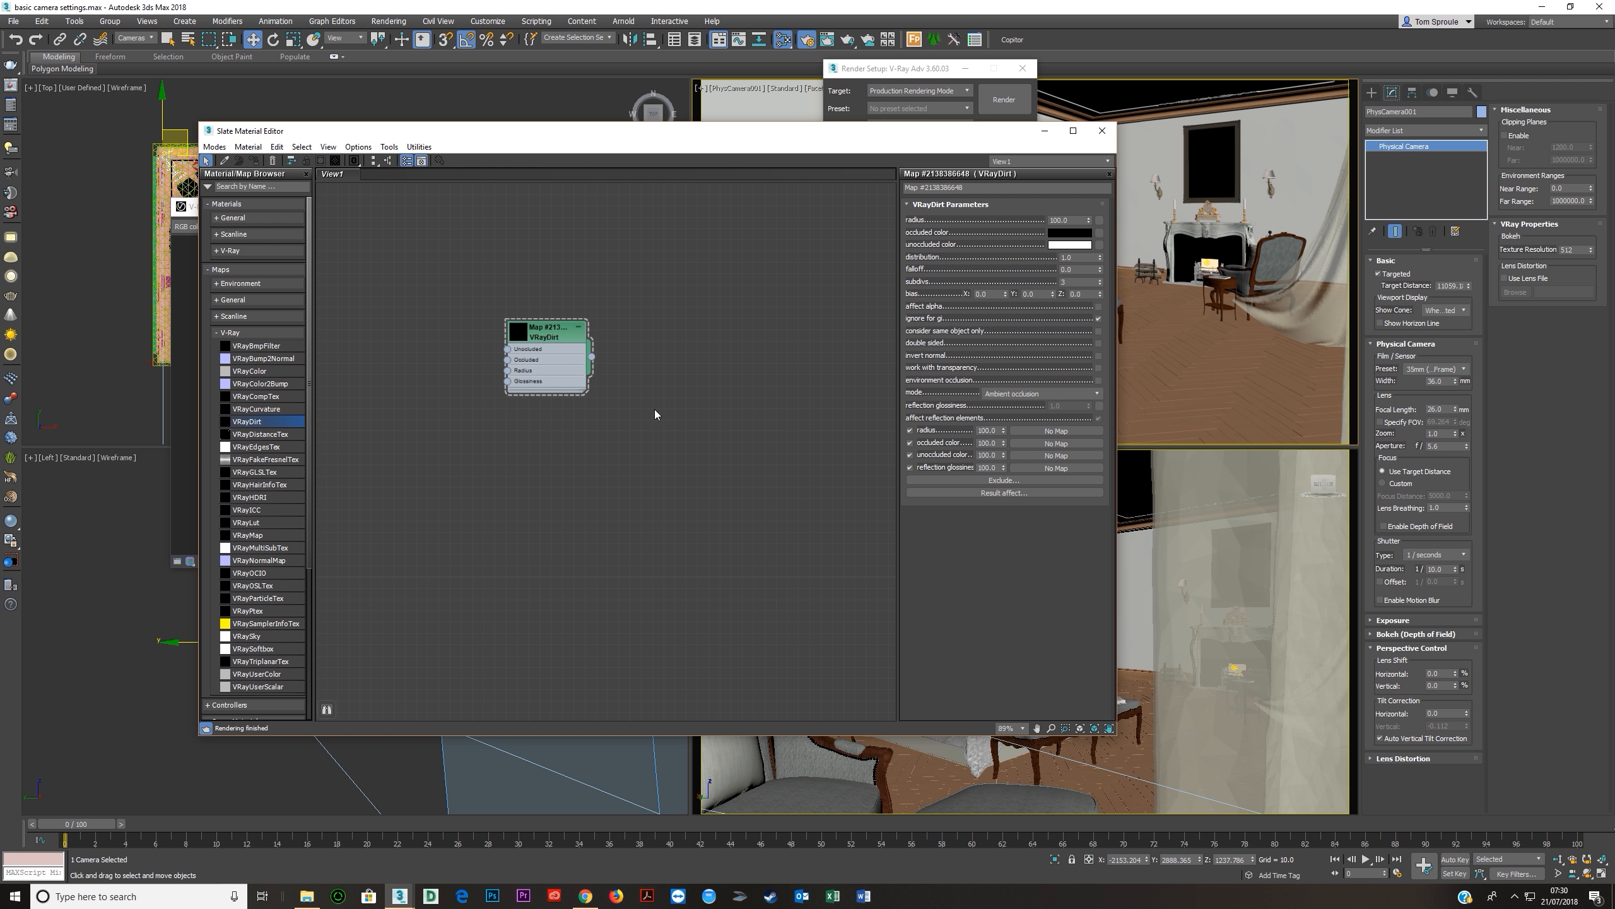
Duplicate the VRayDirt map below the original and set the copy's radius to 300.
drag(541, 328, 545, 425)
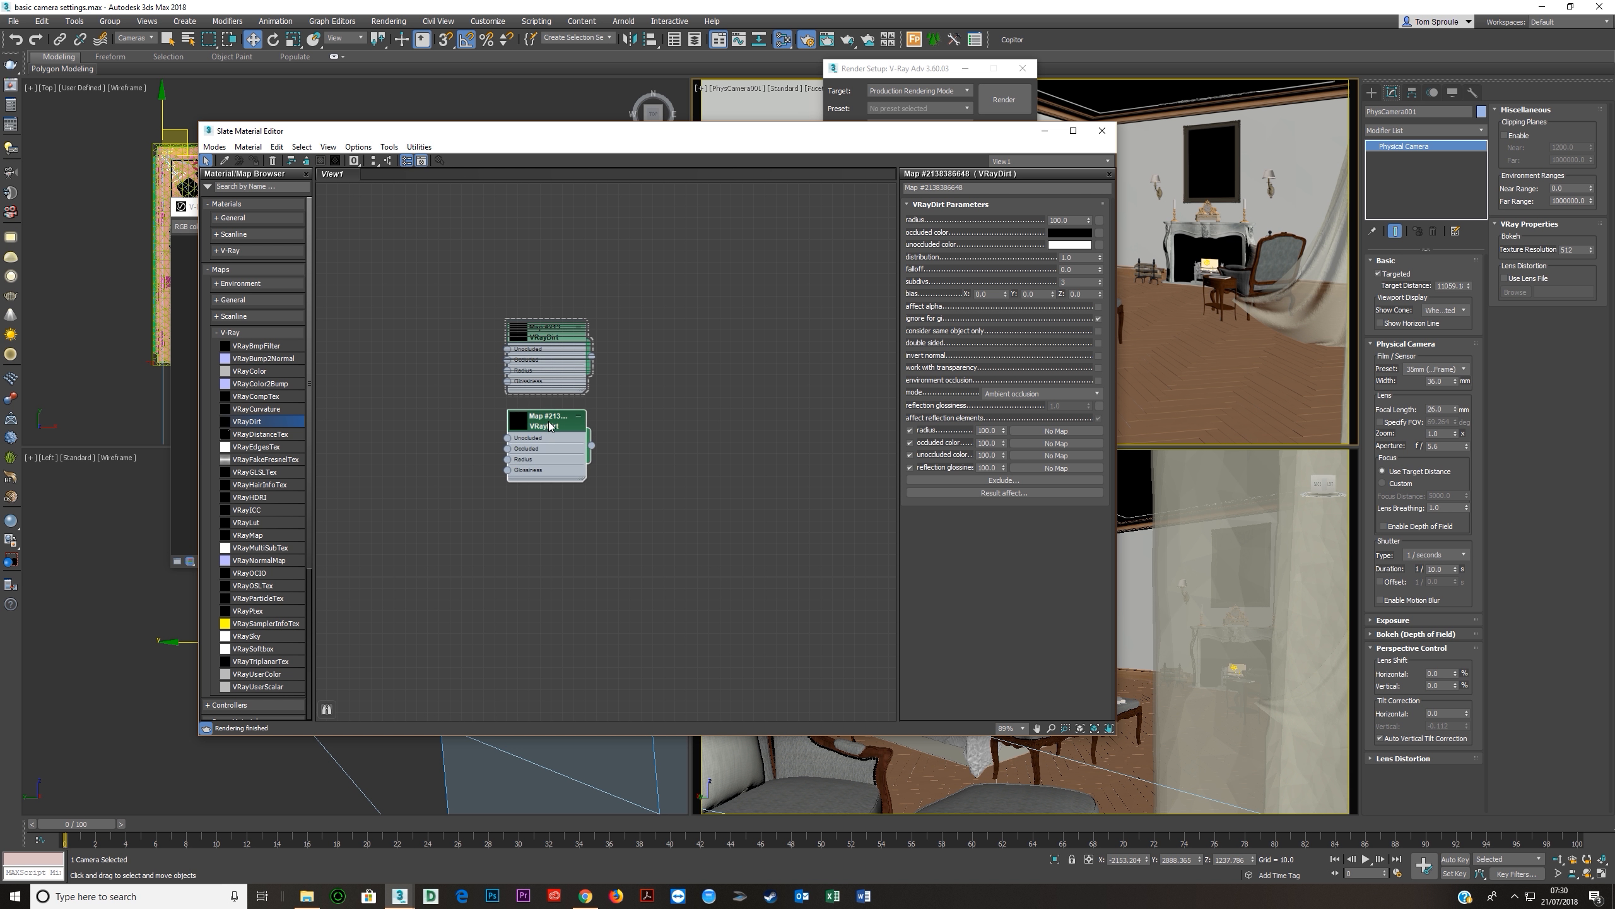
click(1077, 219)
text(300)
key(Return)
Rename the first VRayExtraTex element as VRayExtraTex 100 and assign the radius-100 VRayDirt map as an instance to its texture.
drag(883, 136, 621, 88)
drag(857, 297, 621, 297)
click(860, 303)
click(923, 454)
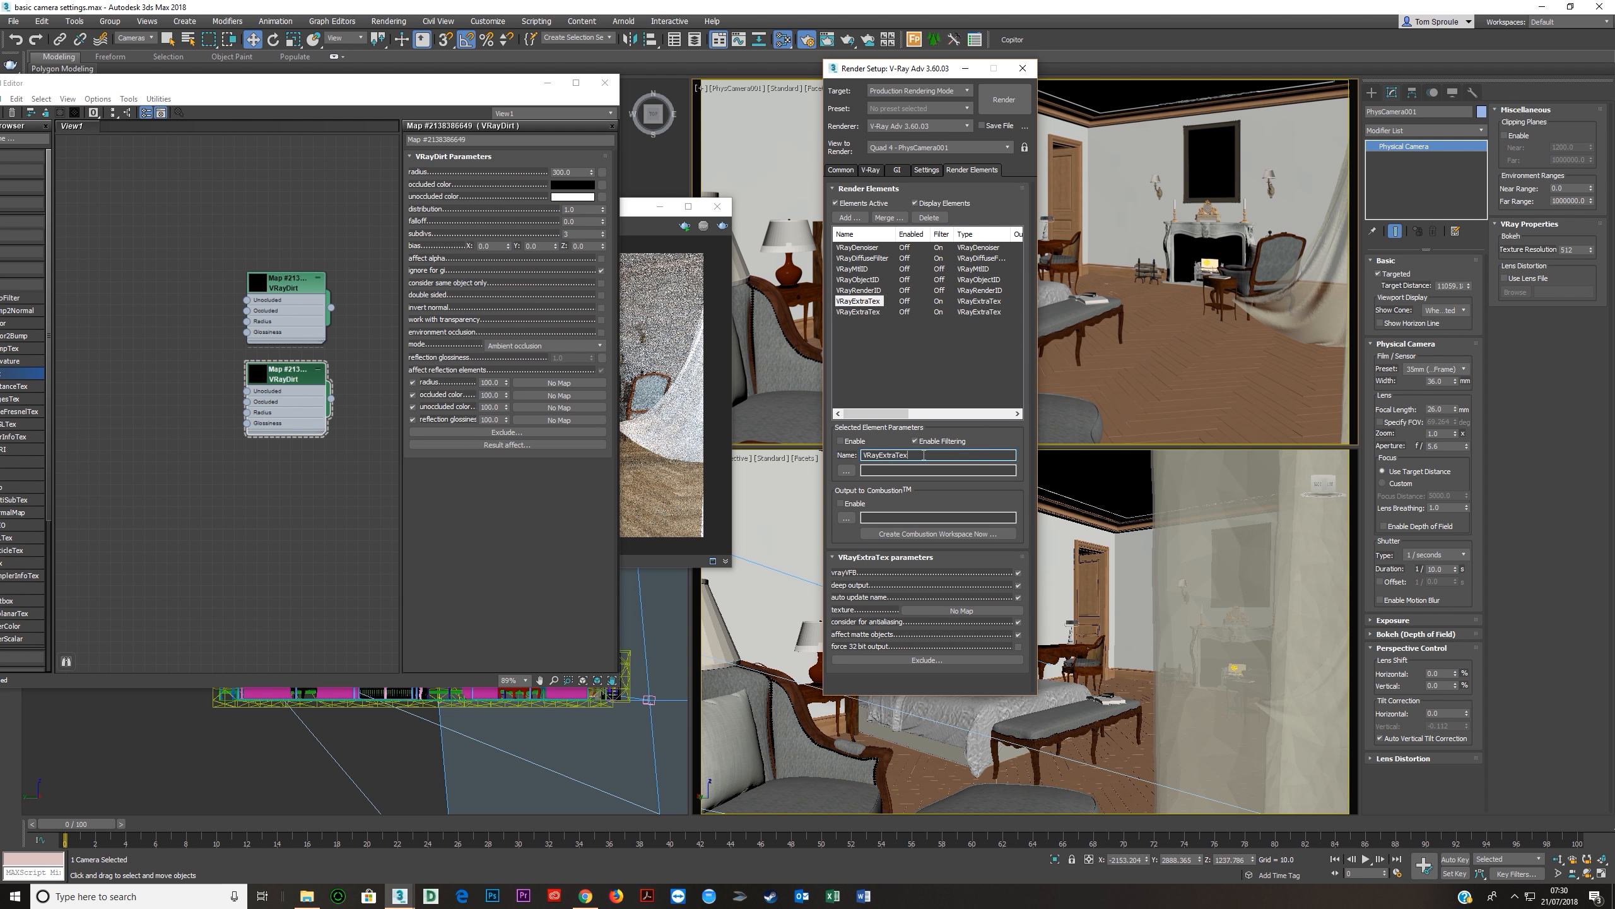
text(100)
drag(325, 308, 934, 611)
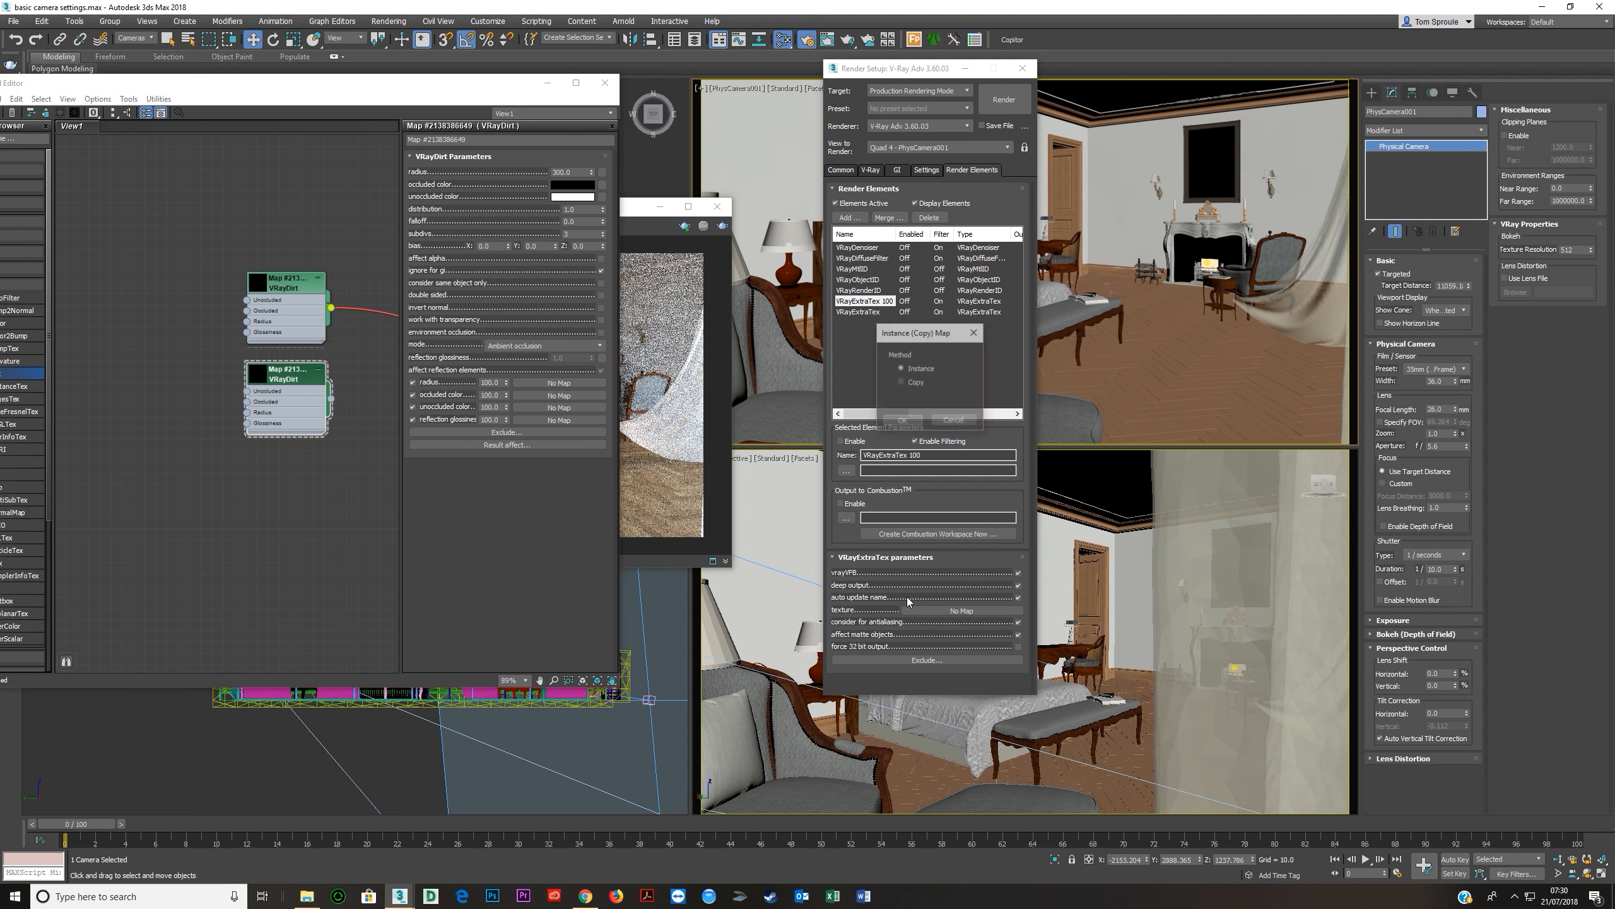
click(902, 420)
Rename the second VRayExtraTex element as VRayExtraTex 300 and assign the radius-300 VRayDirt map as an instance to its texture.
click(899, 312)
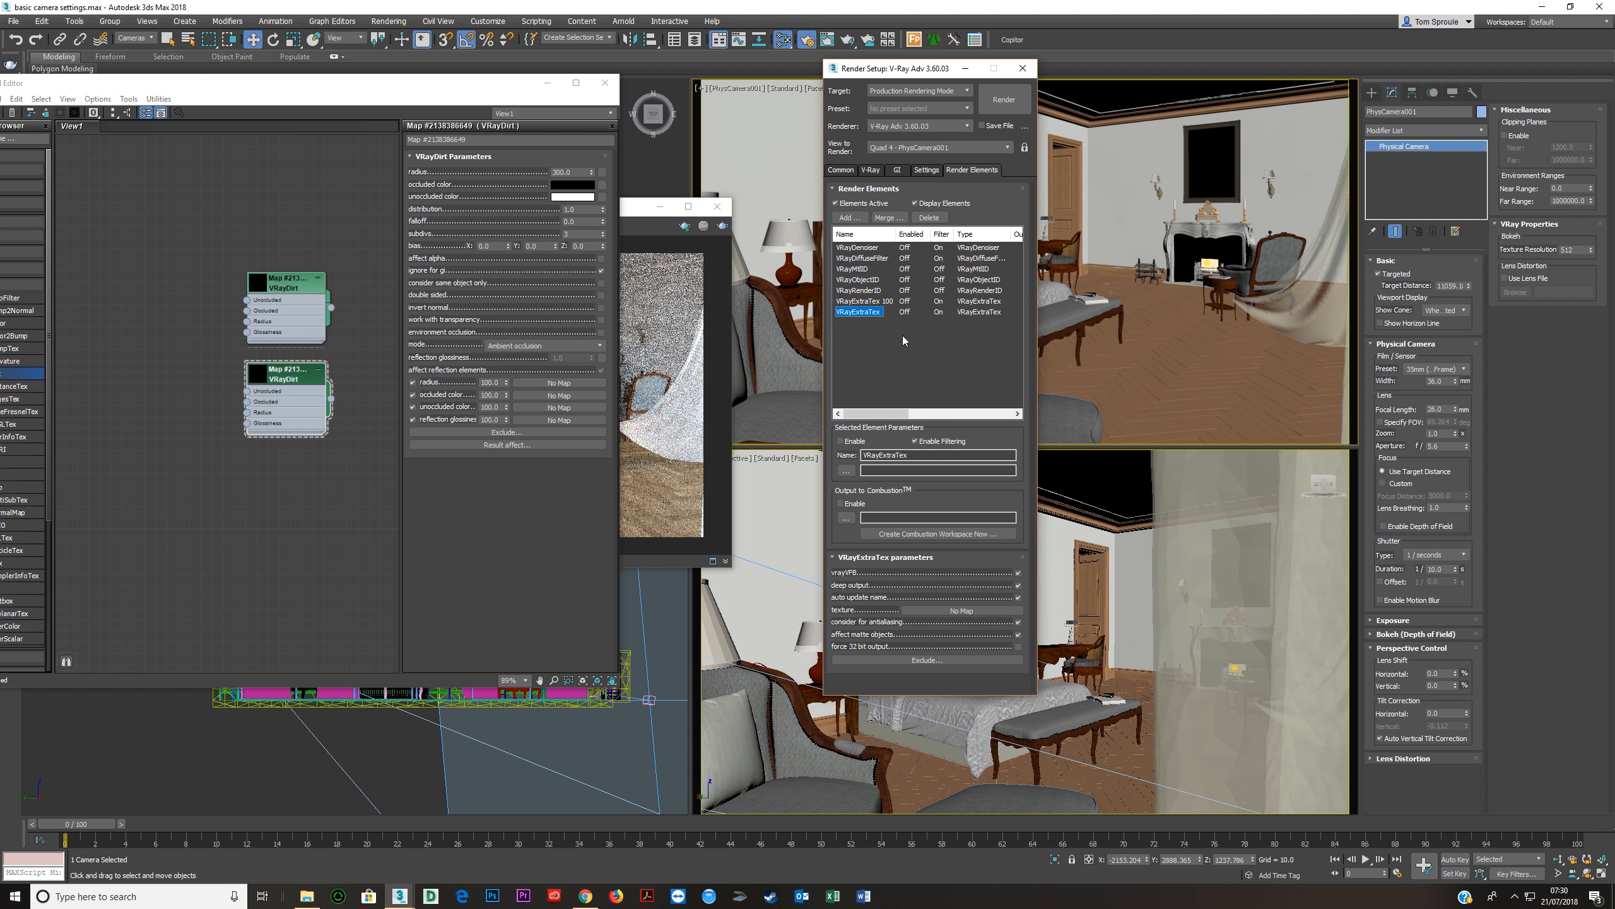
click(917, 455)
text(300)
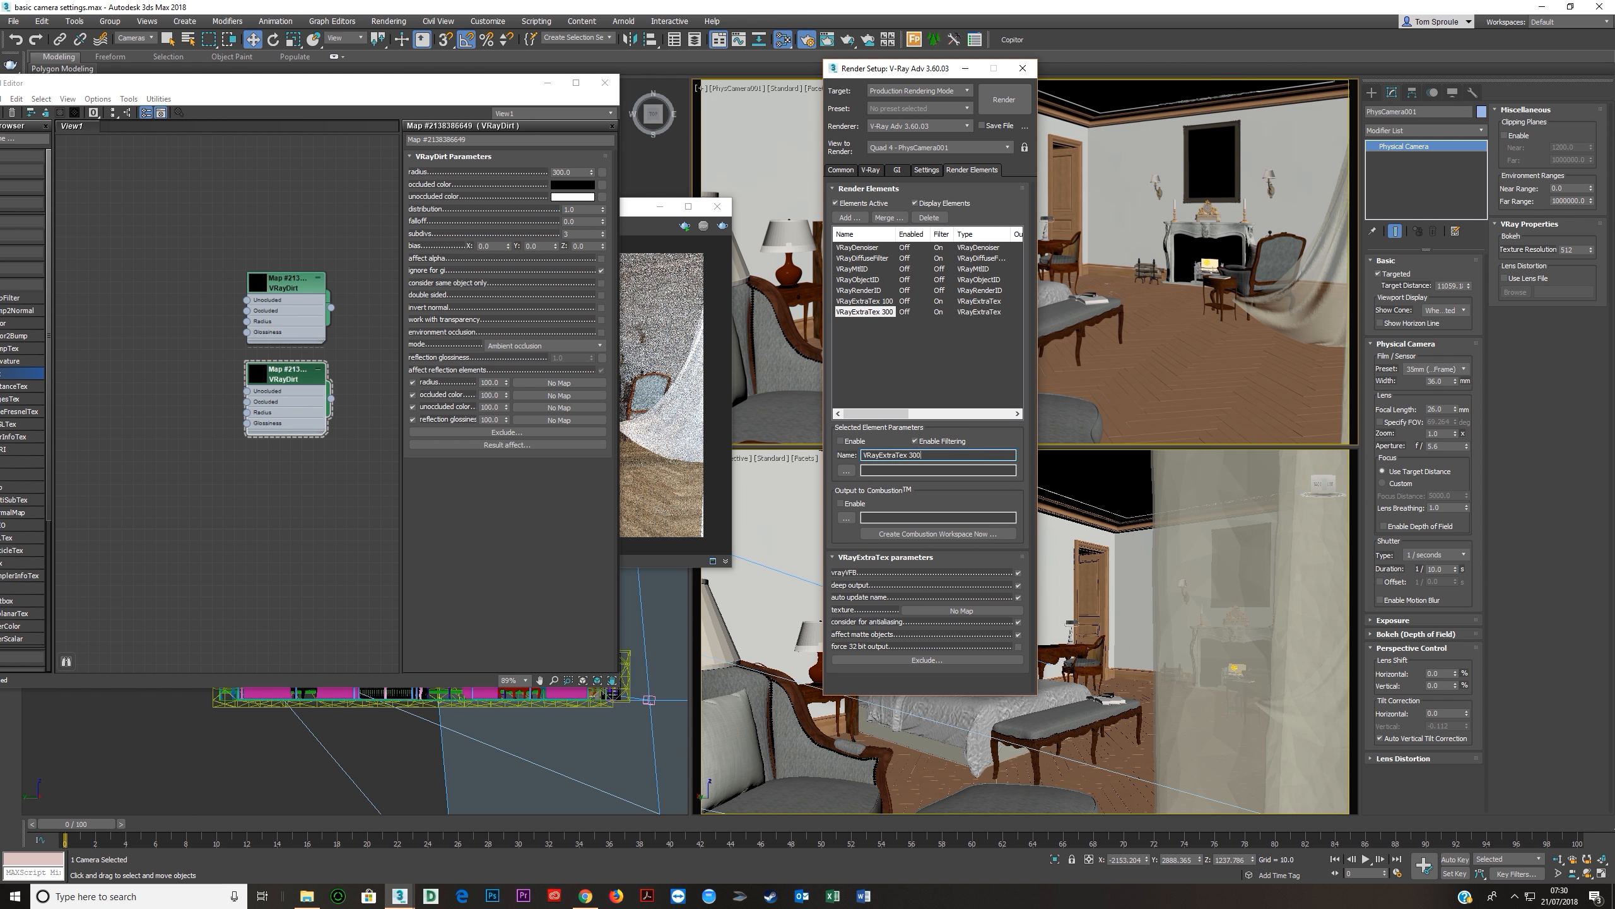
drag(331, 399, 932, 612)
click(902, 421)
Enable filtering for the VRayObjectID element and set its output type to Color (with AA).
click(859, 279)
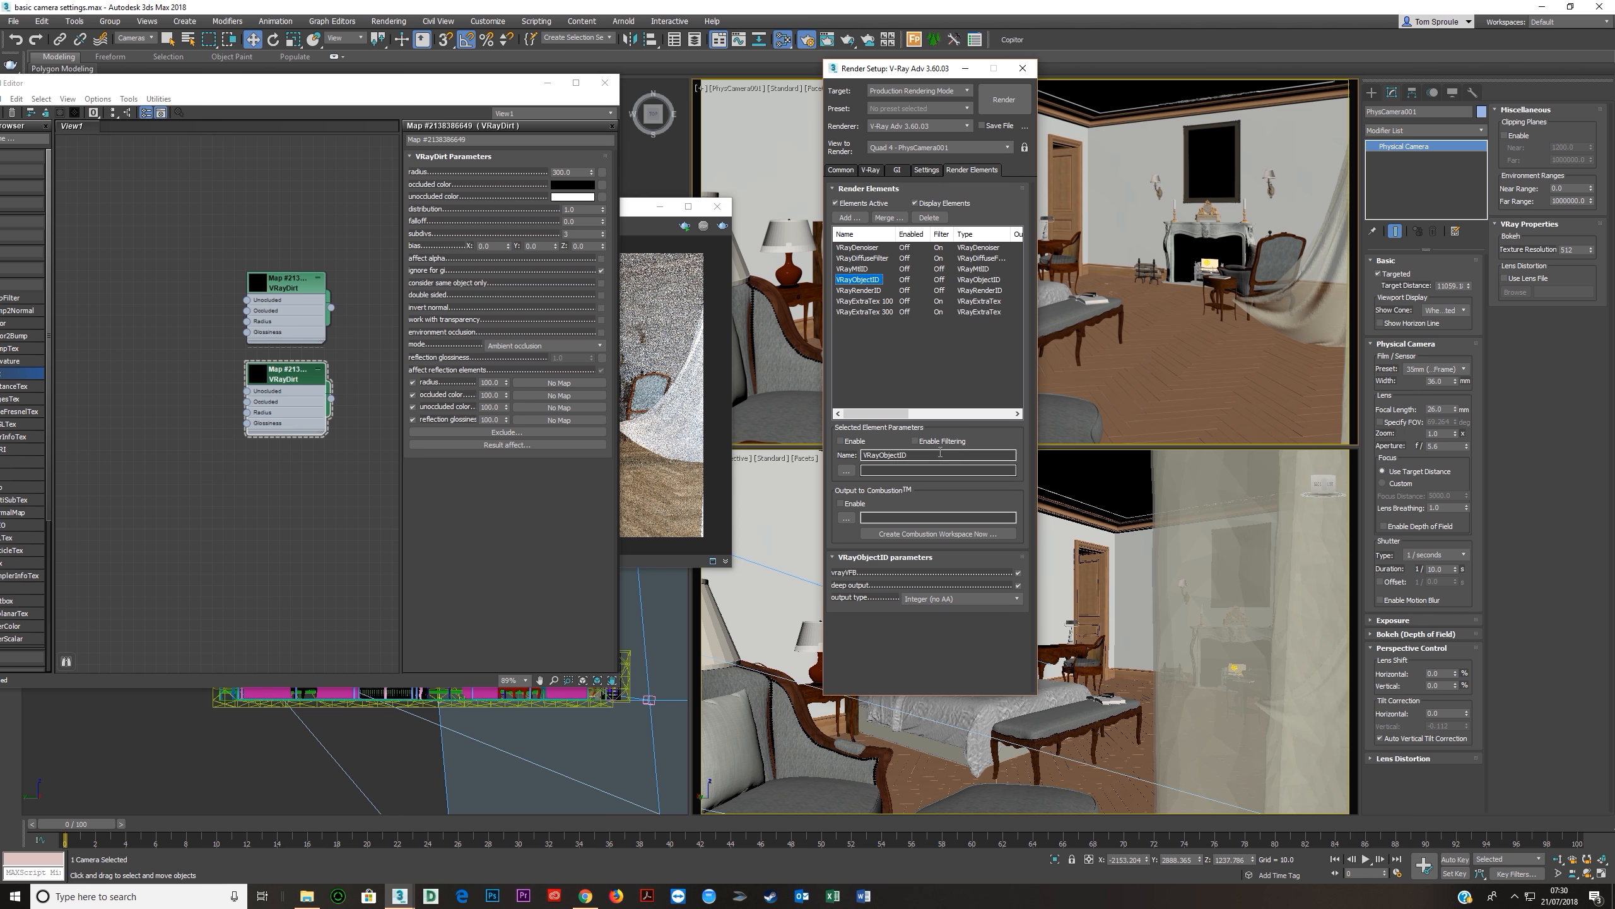
click(924, 444)
click(961, 599)
click(930, 620)
Enable filtering for the VRayMtlID element and set its output type to Color (with AA).
click(853, 269)
click(925, 442)
click(928, 599)
click(931, 620)
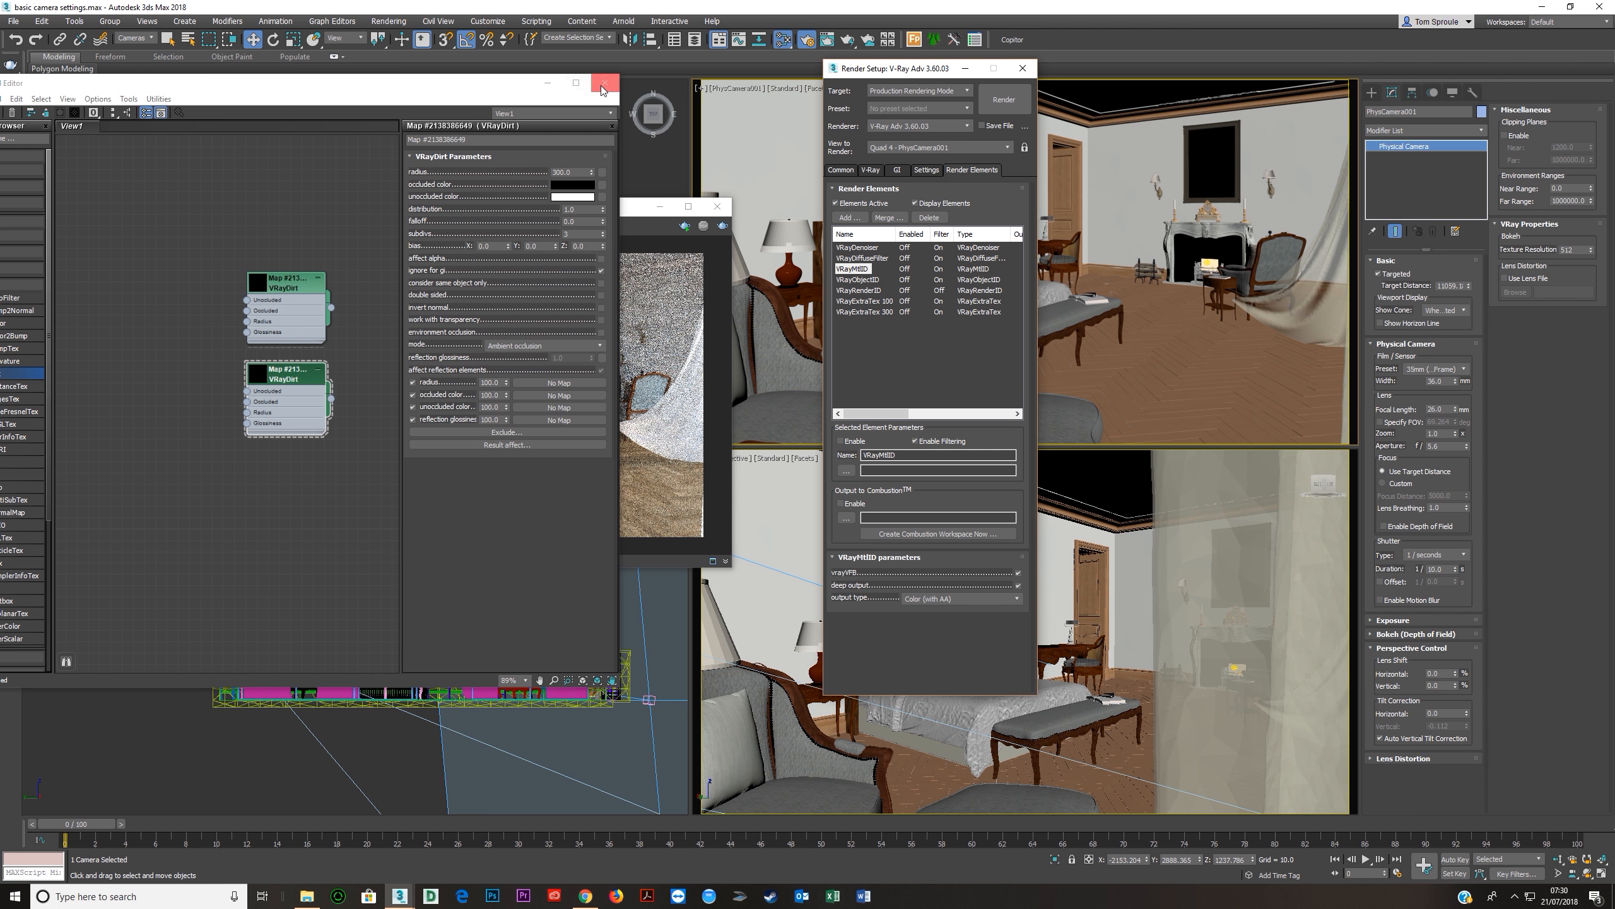
Run the ElementsVRay script to randomize object and material IDs, and minimize the script's web page.
click(537, 21)
click(548, 167)
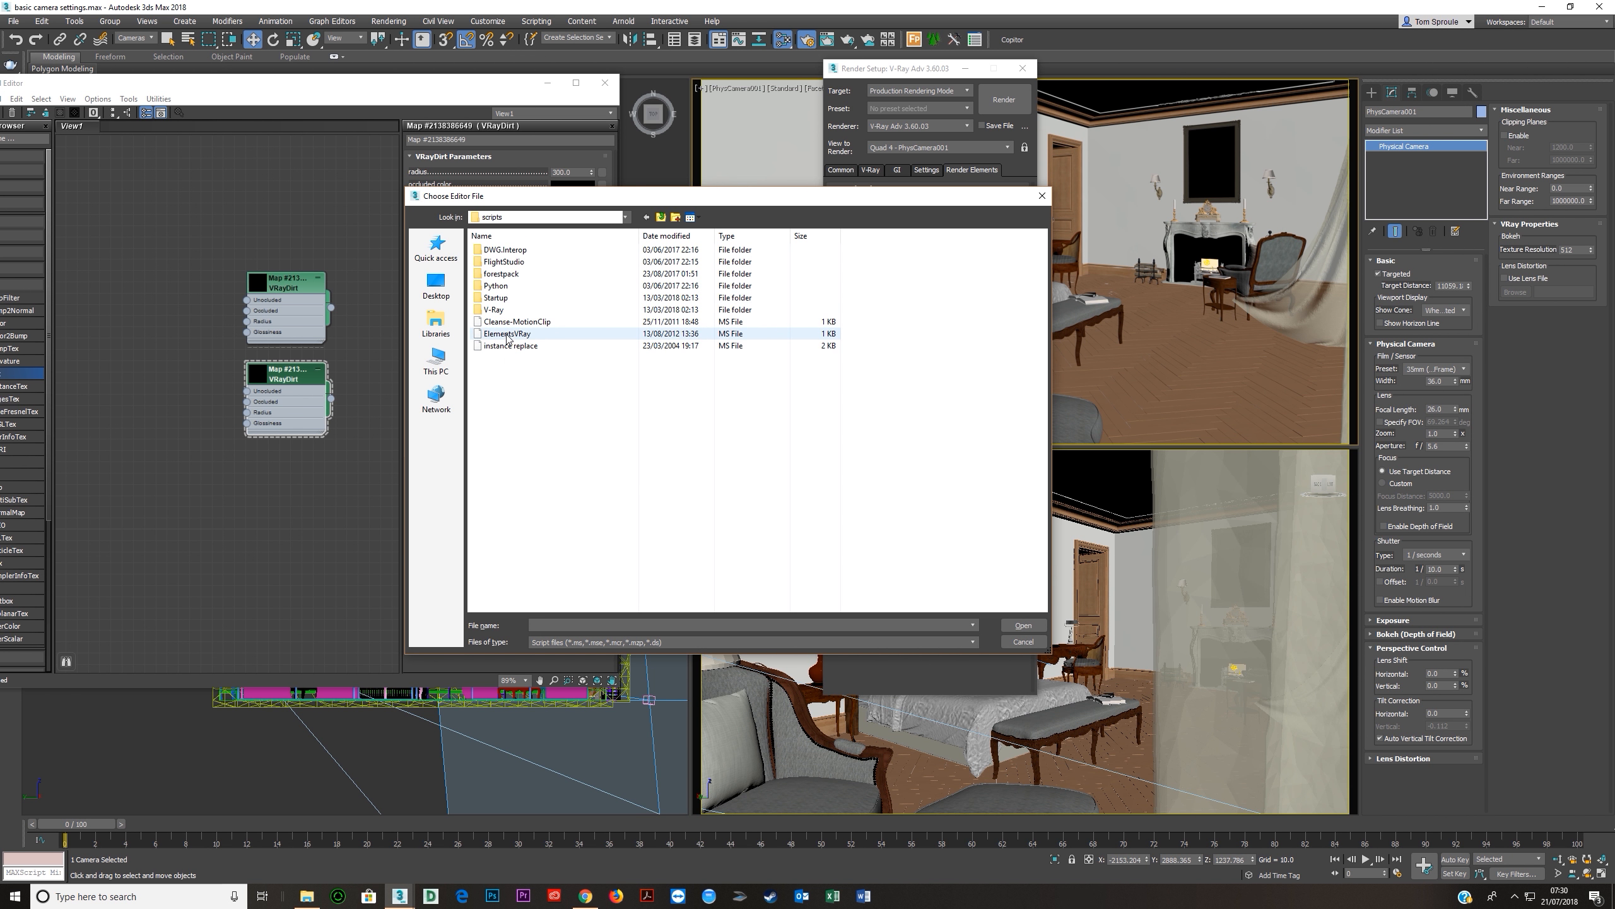
double_click(507, 334)
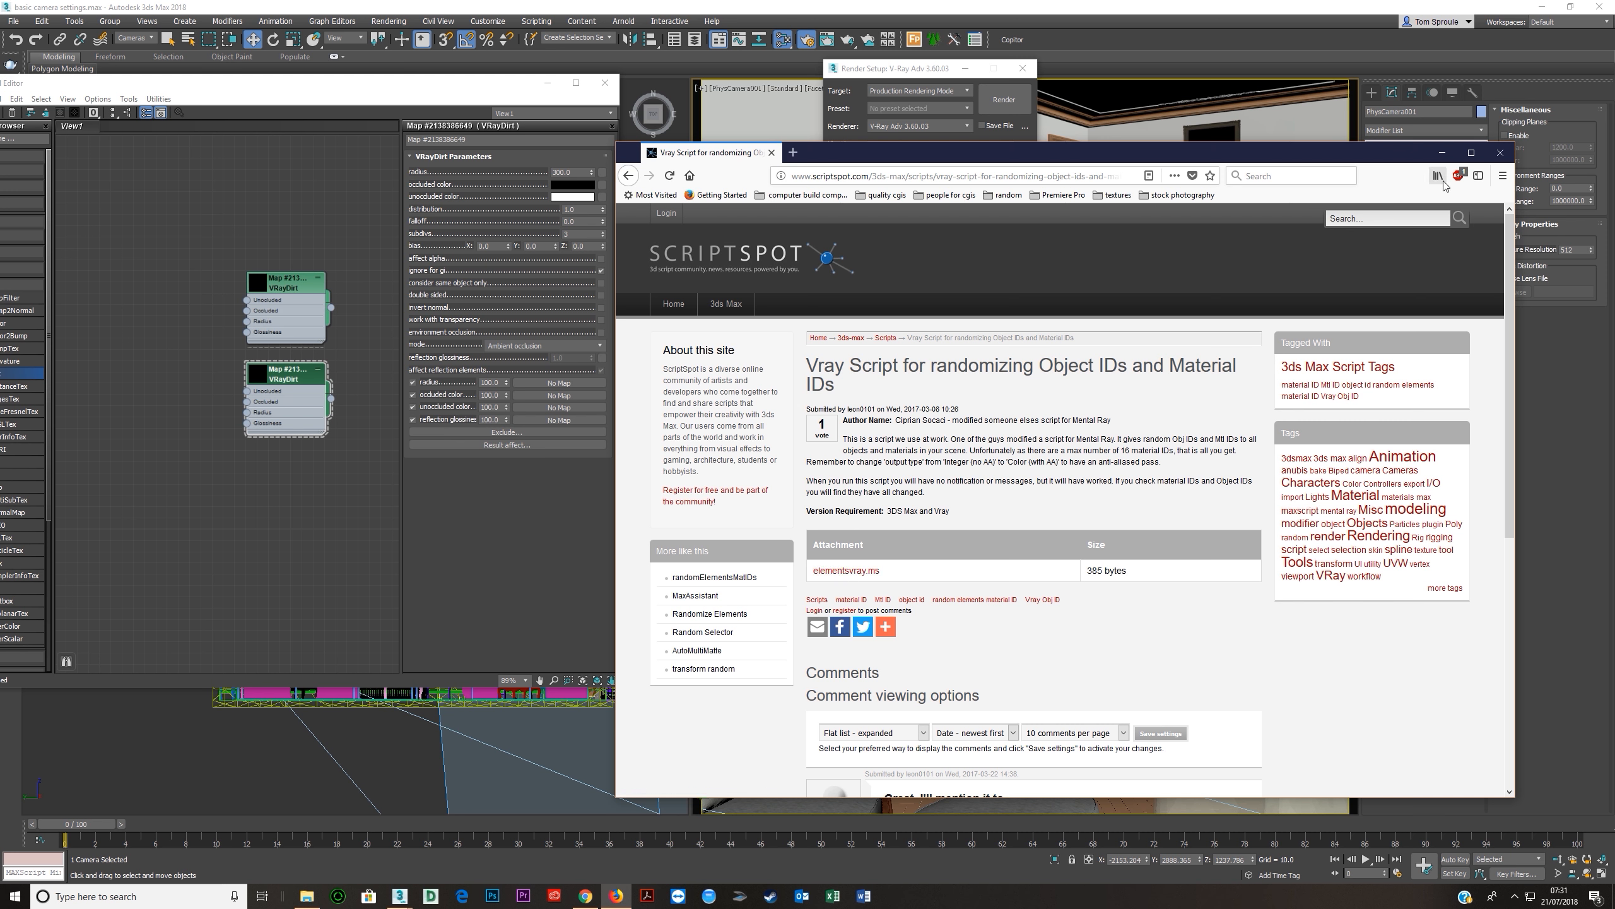
click(1442, 153)
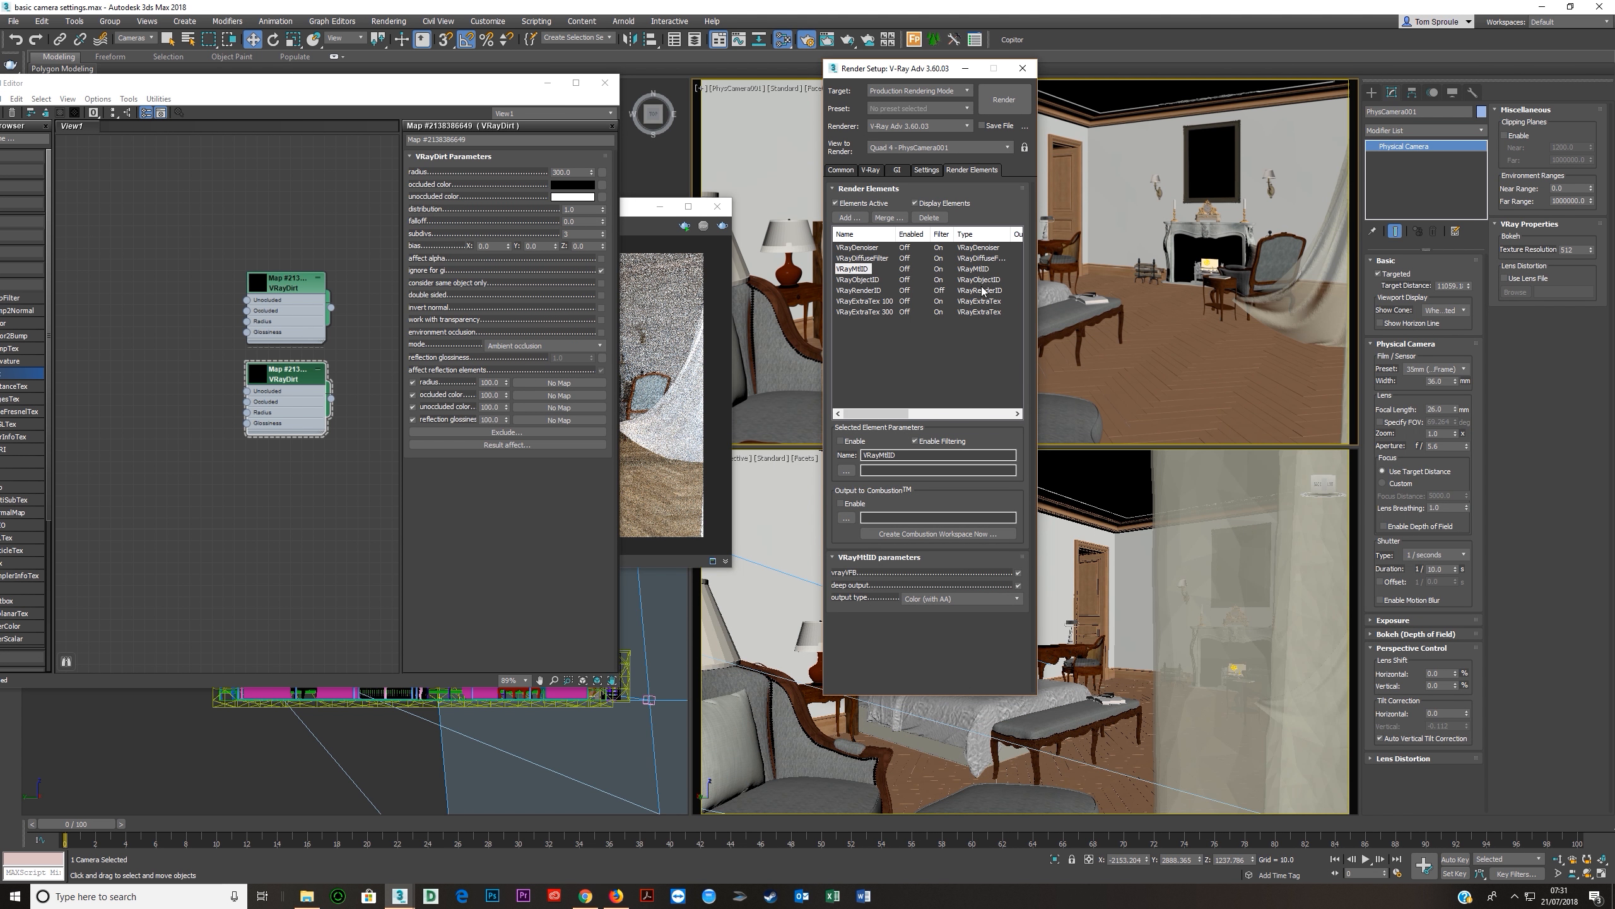
Bring the V-Ray frame buffer forward beside the render setup and look over the render settings and elements list.
click(661, 217)
drag(633, 211, 691, 213)
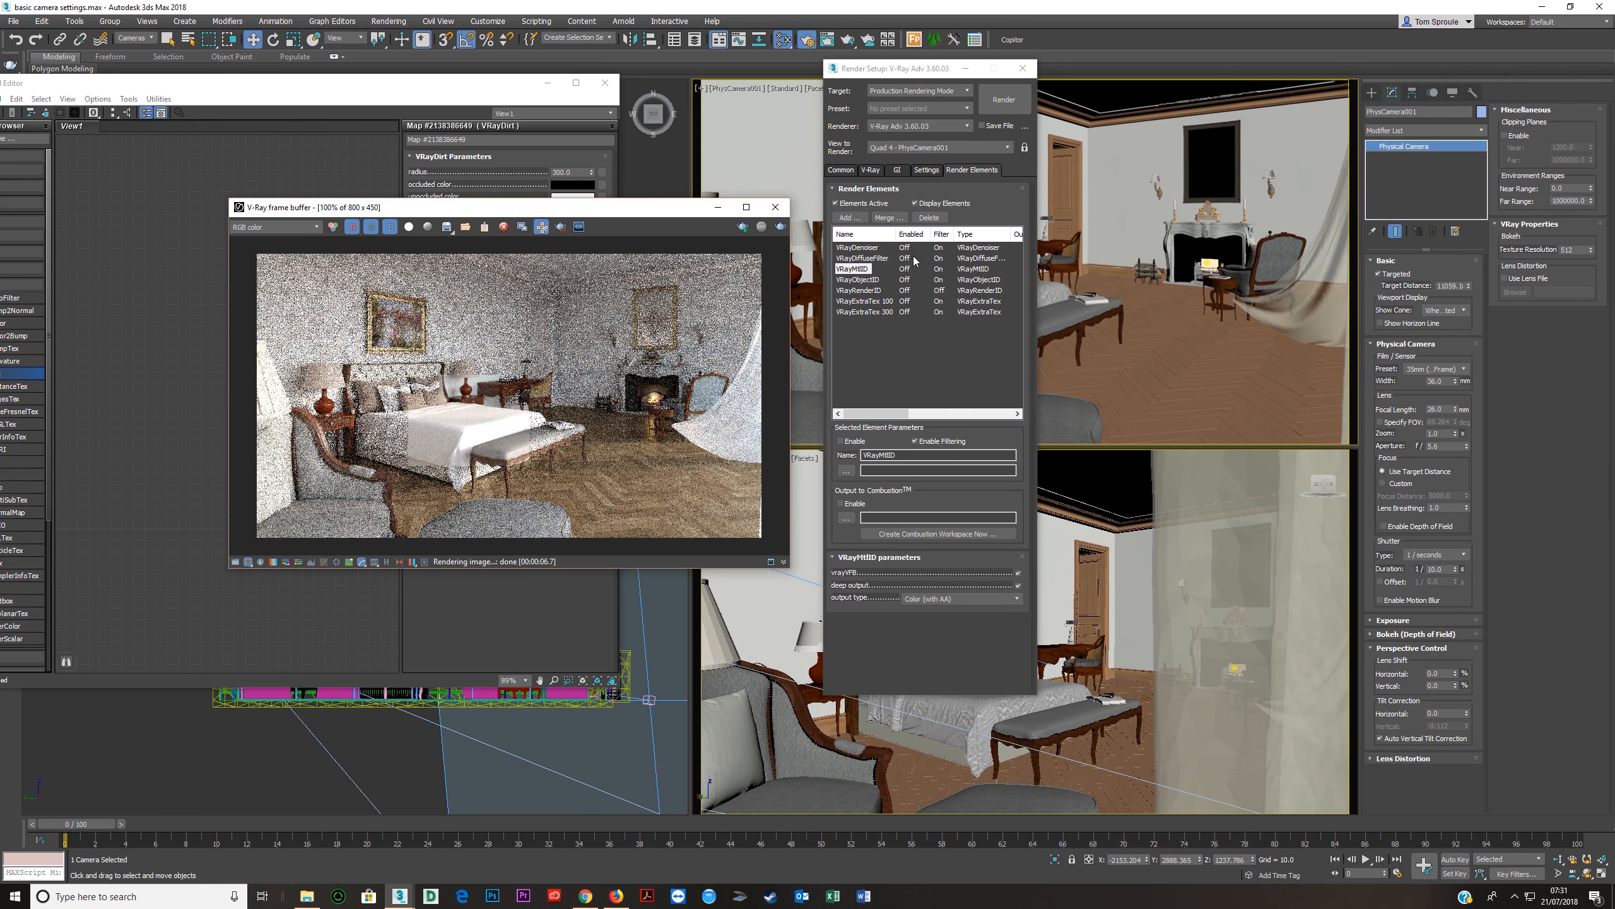
click(916, 172)
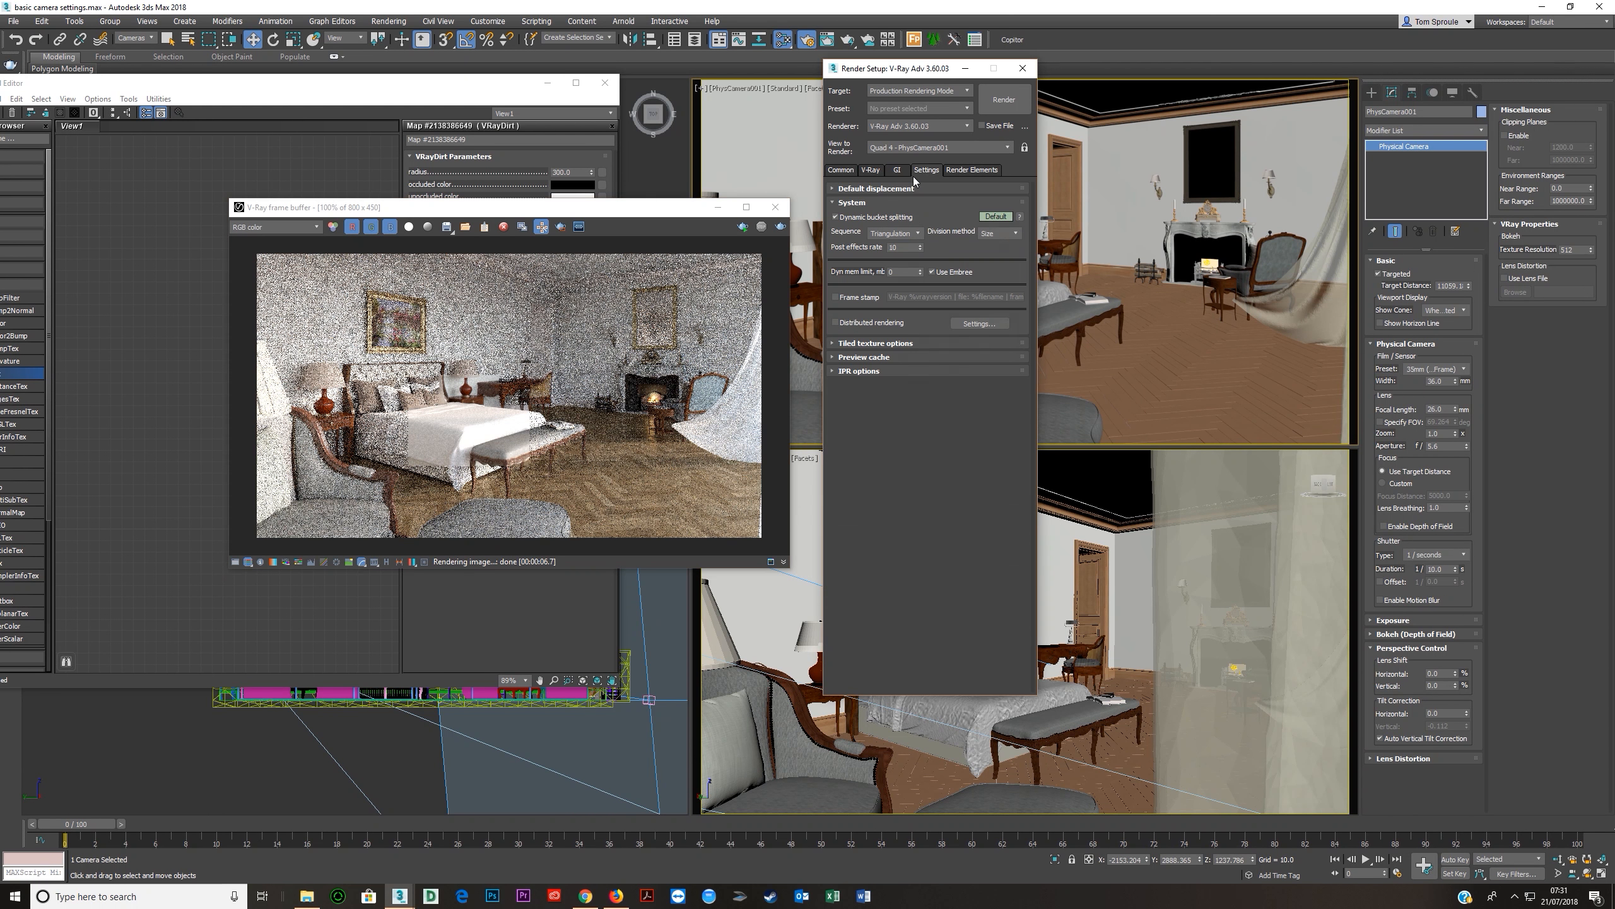
click(967, 171)
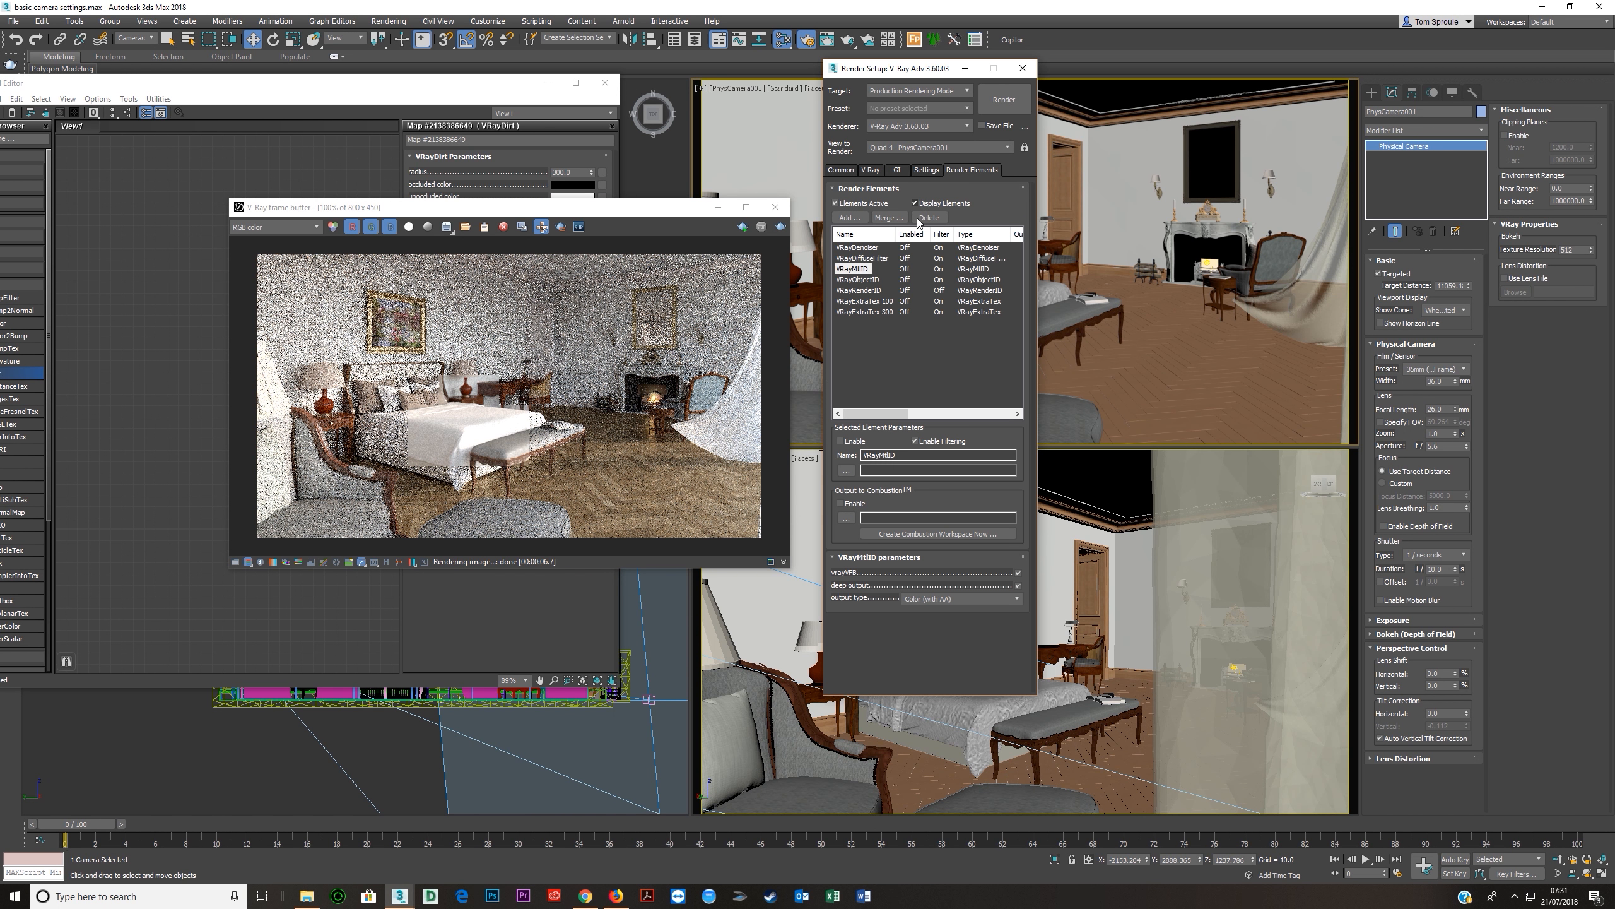
click(925, 172)
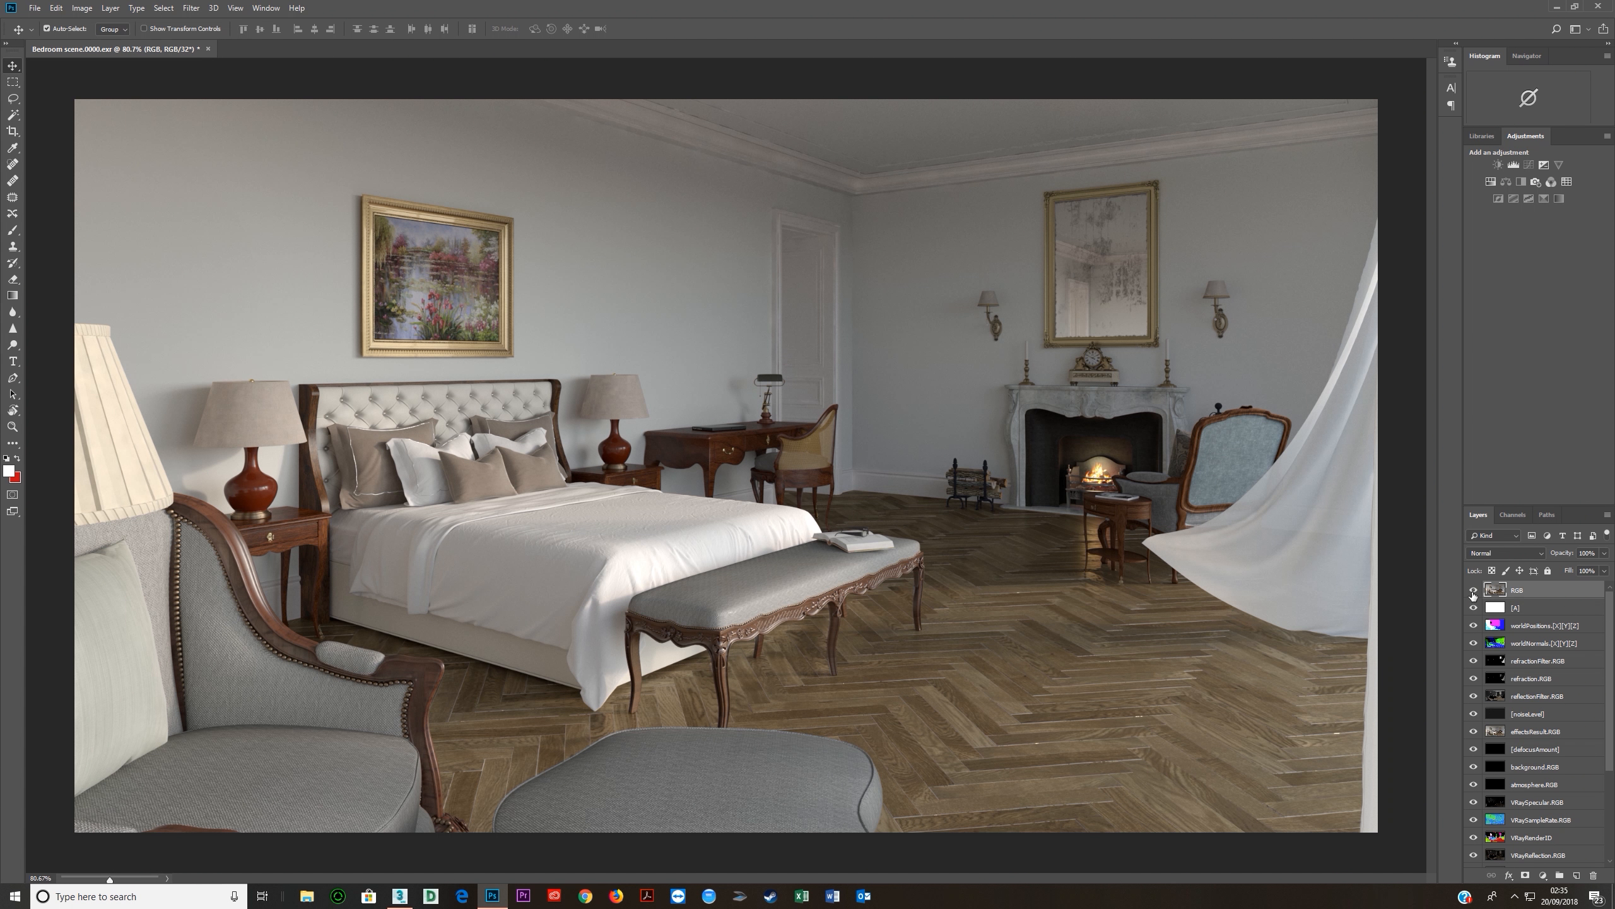
Hide the RGB and [A] layers of the bedroom scene file.
click(1473, 590)
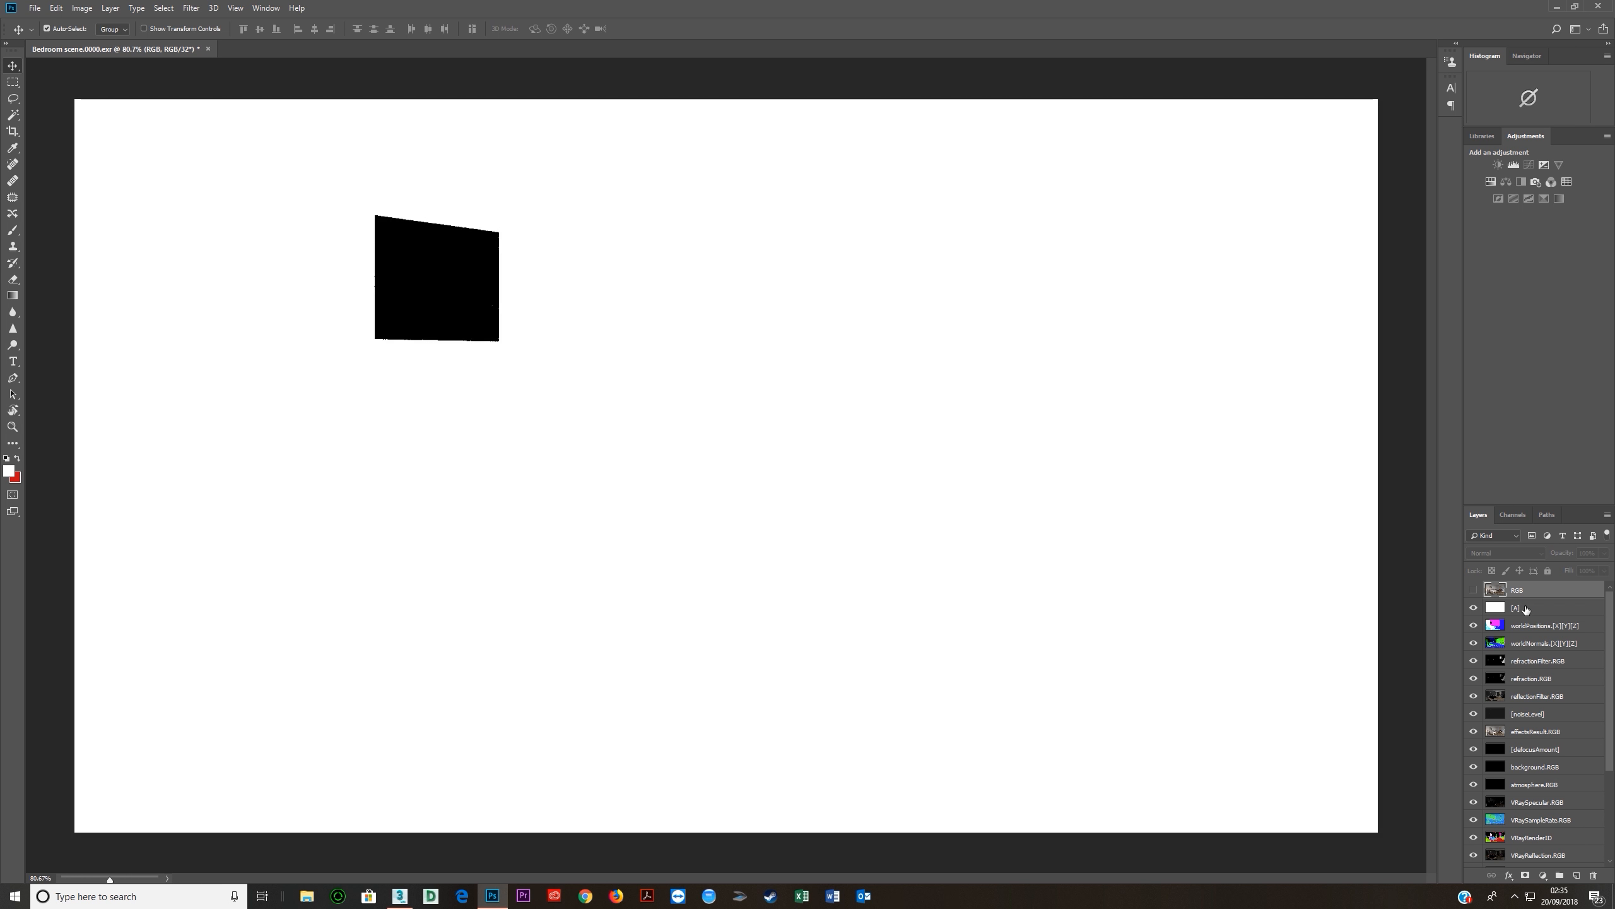
click(1496, 607)
click(1474, 591)
click(1474, 591)
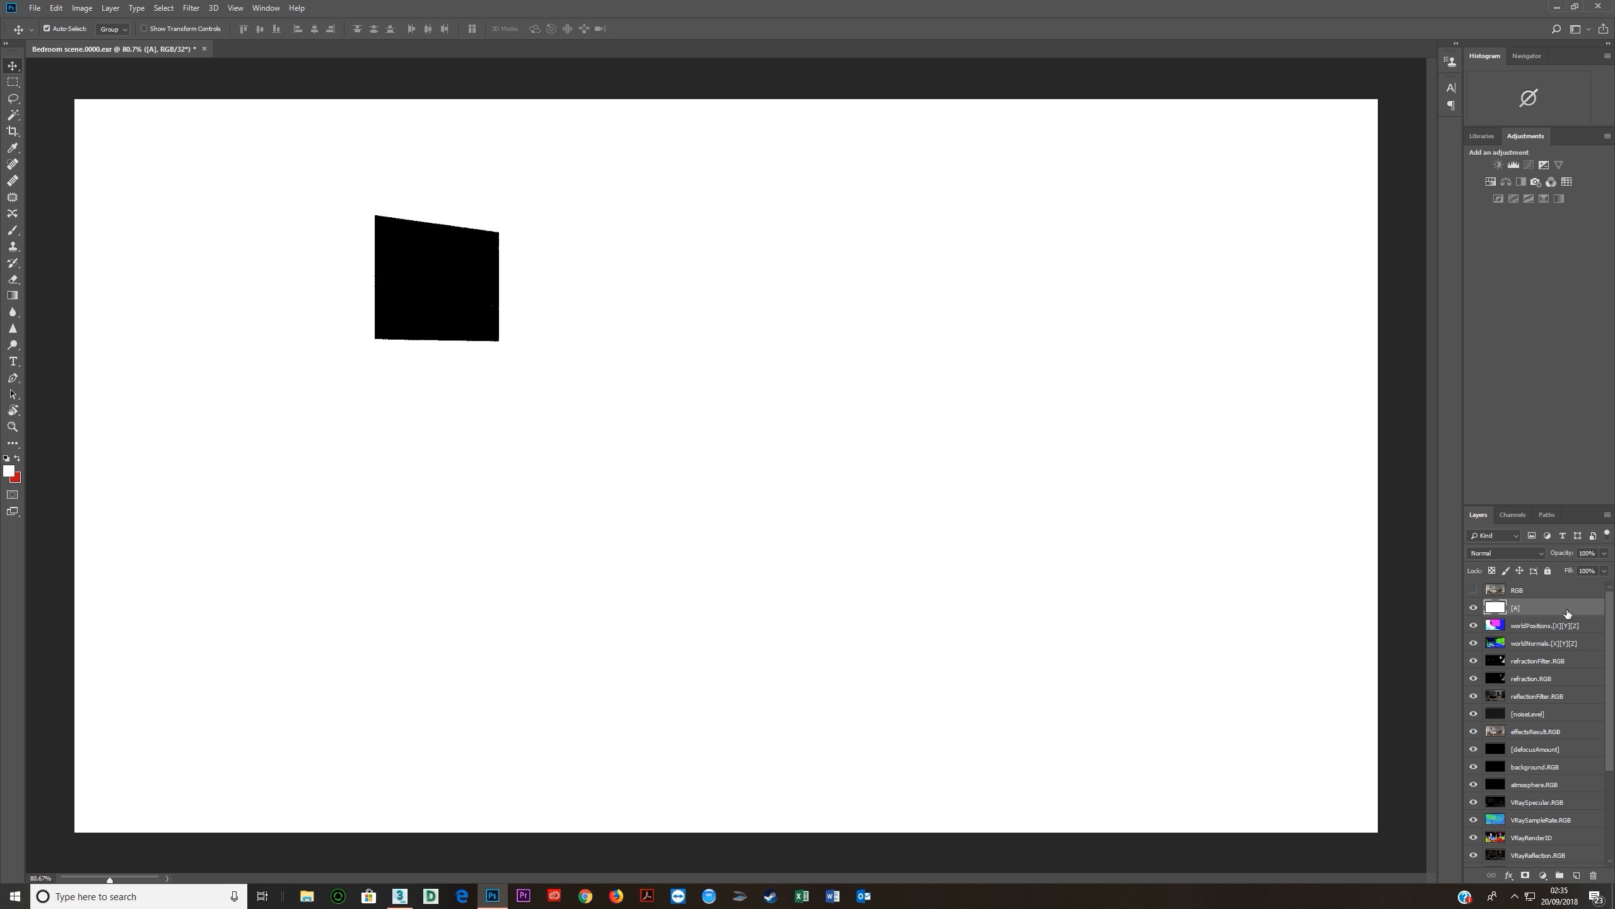
key(Delete)
key(ctrl+z)
click(1474, 607)
Delete the worldPositions and worldNormals layers.
click(1538, 629)
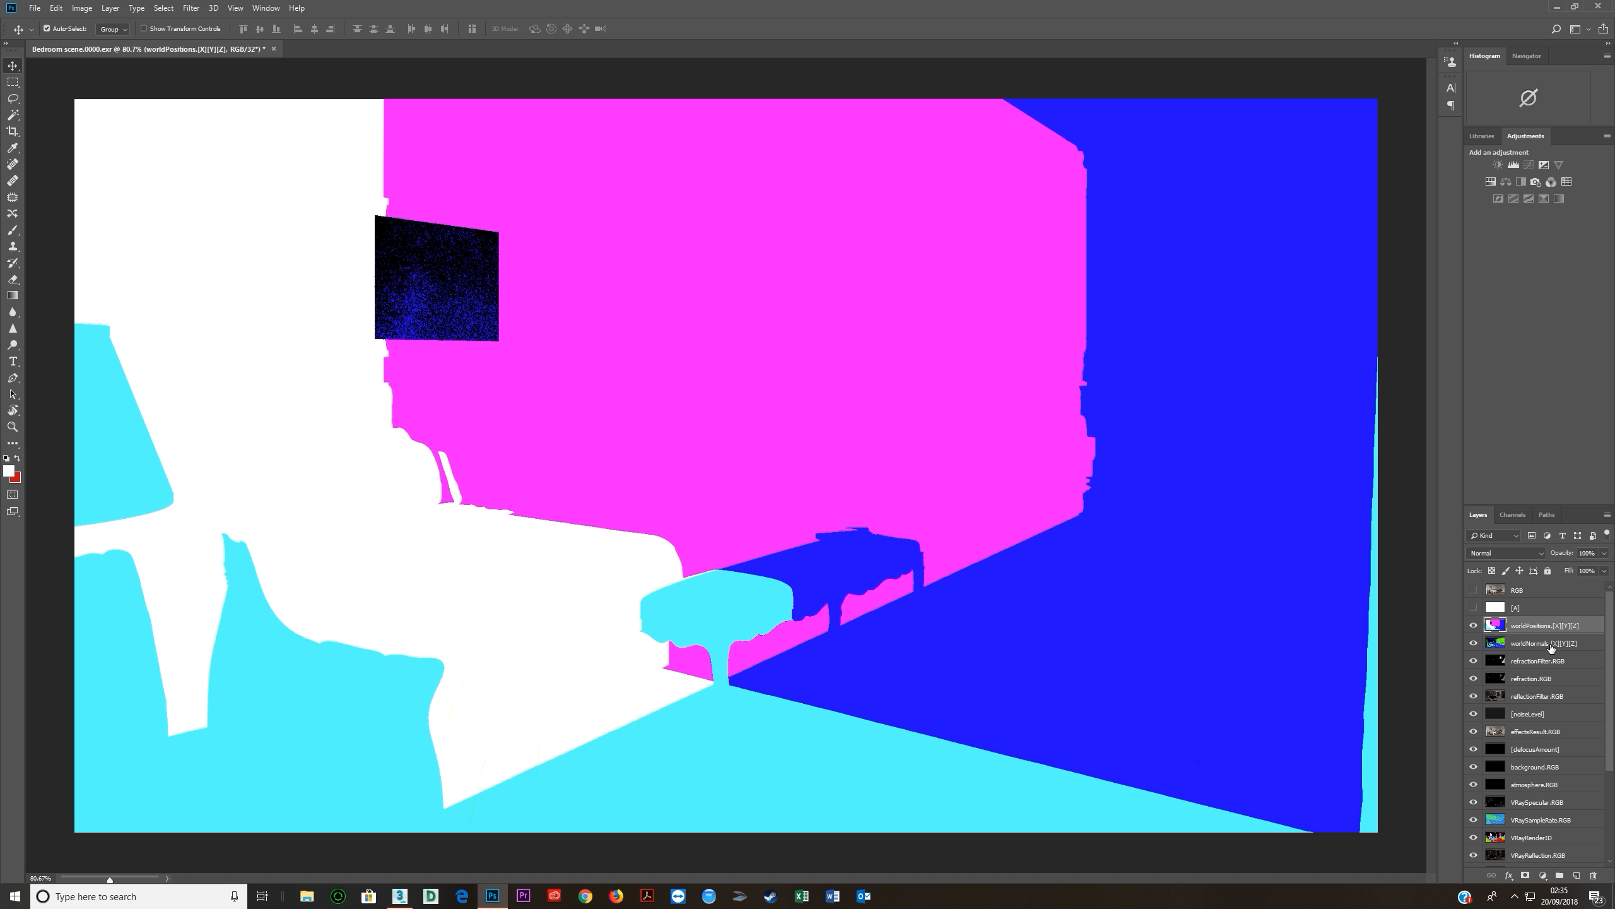
key(Delete)
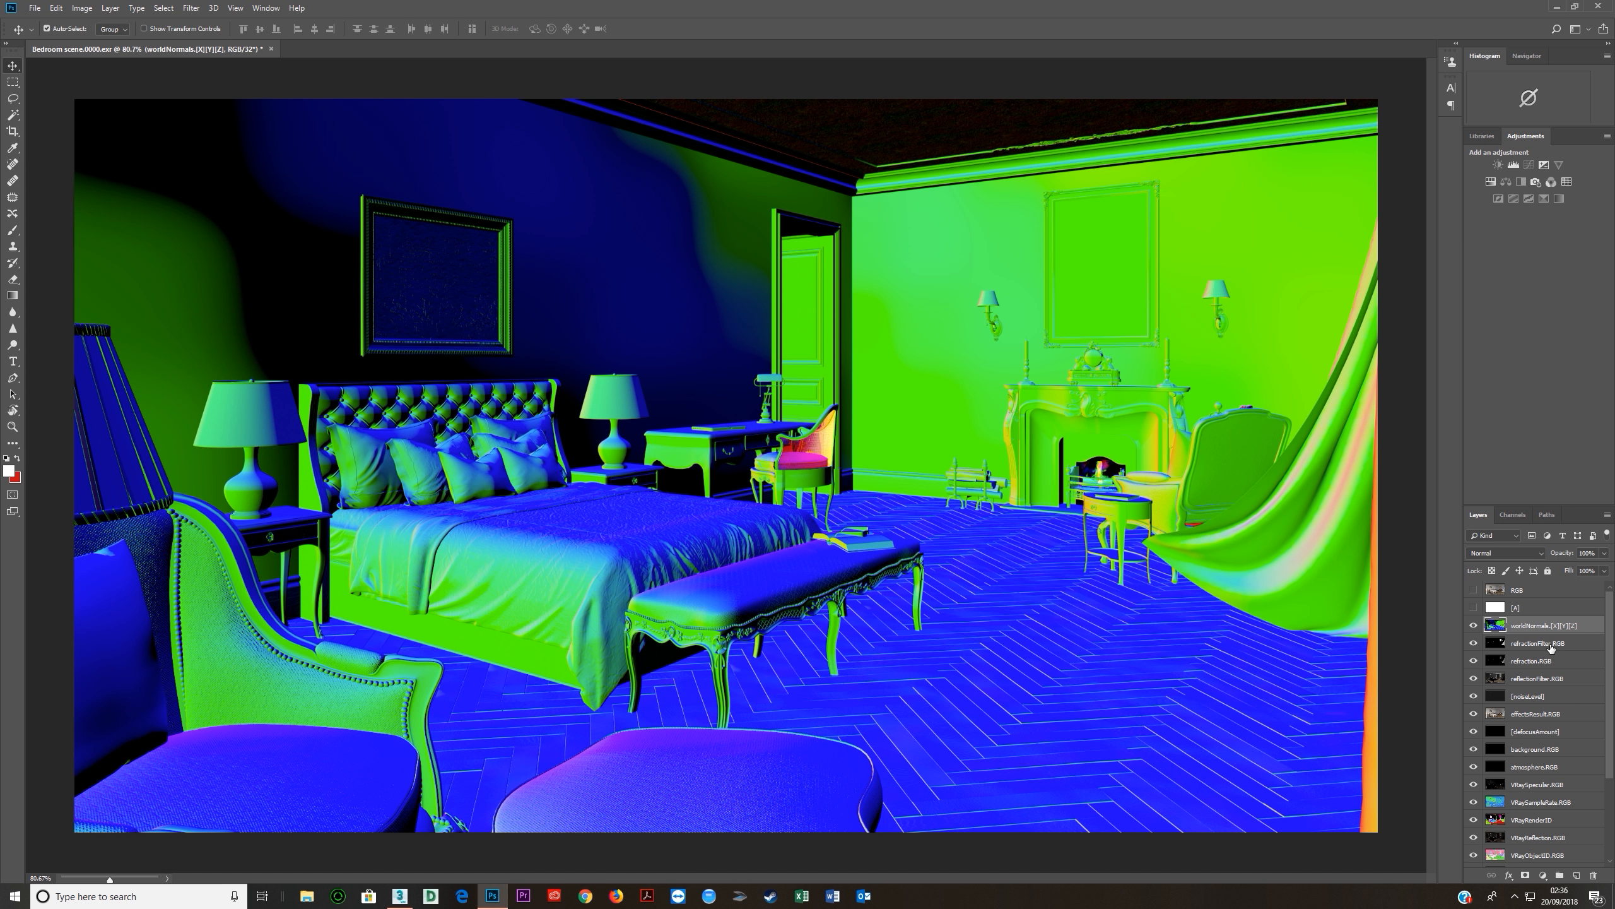
key(Delete)
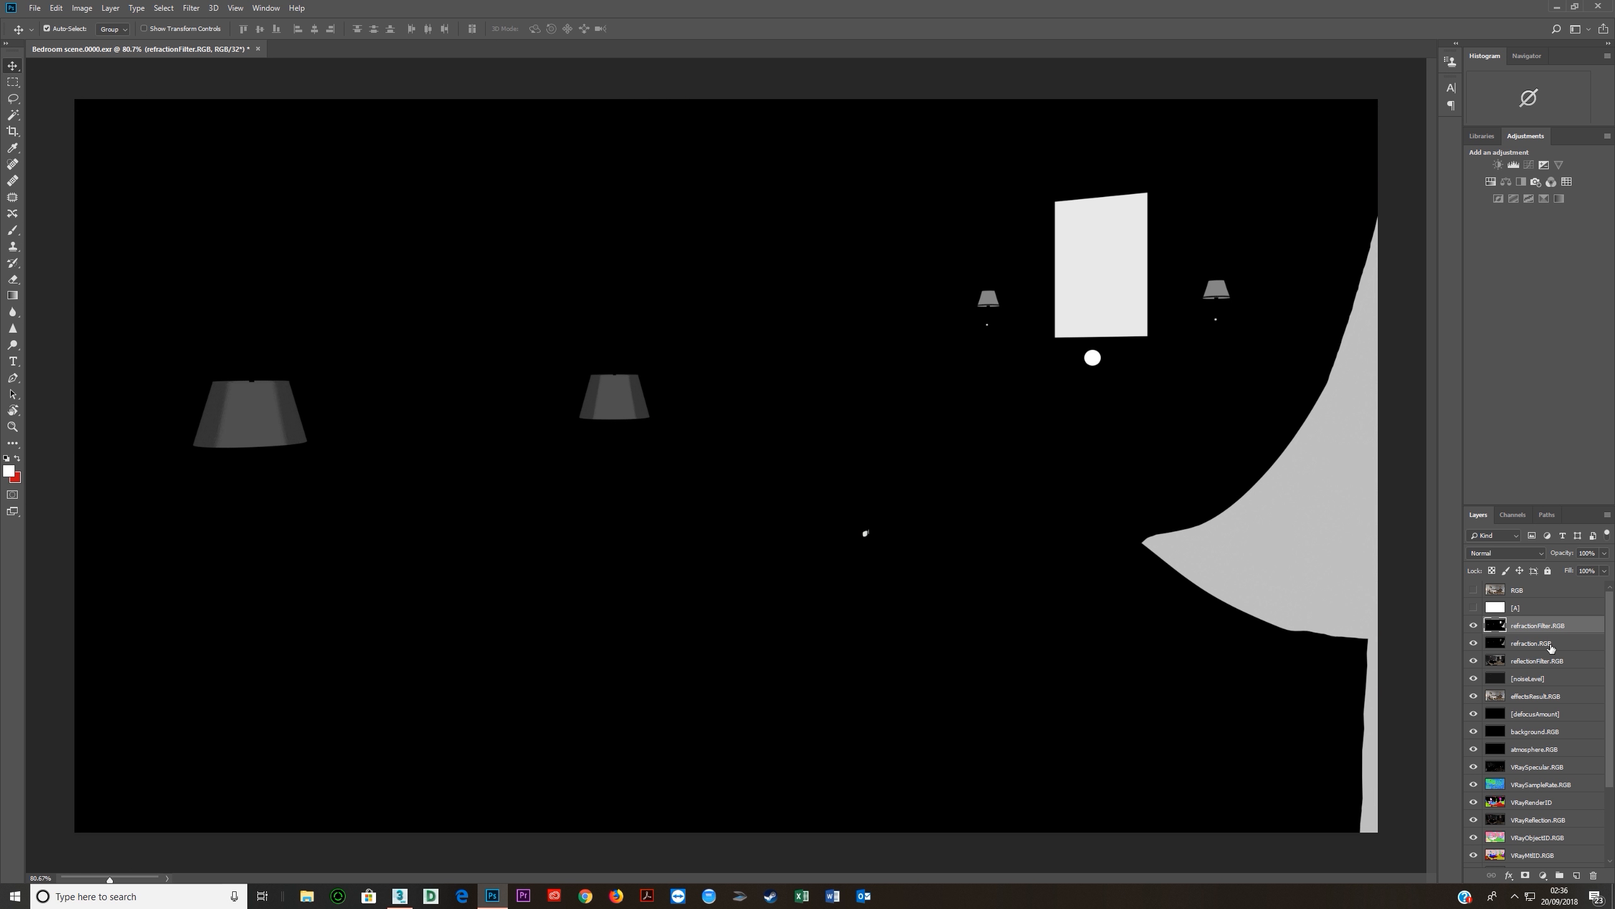
Hide the refractionFilter.RGB, refraction.RGB and reflectionFilter.RGB layers and select the [noiseLevel] layer.
click(1473, 625)
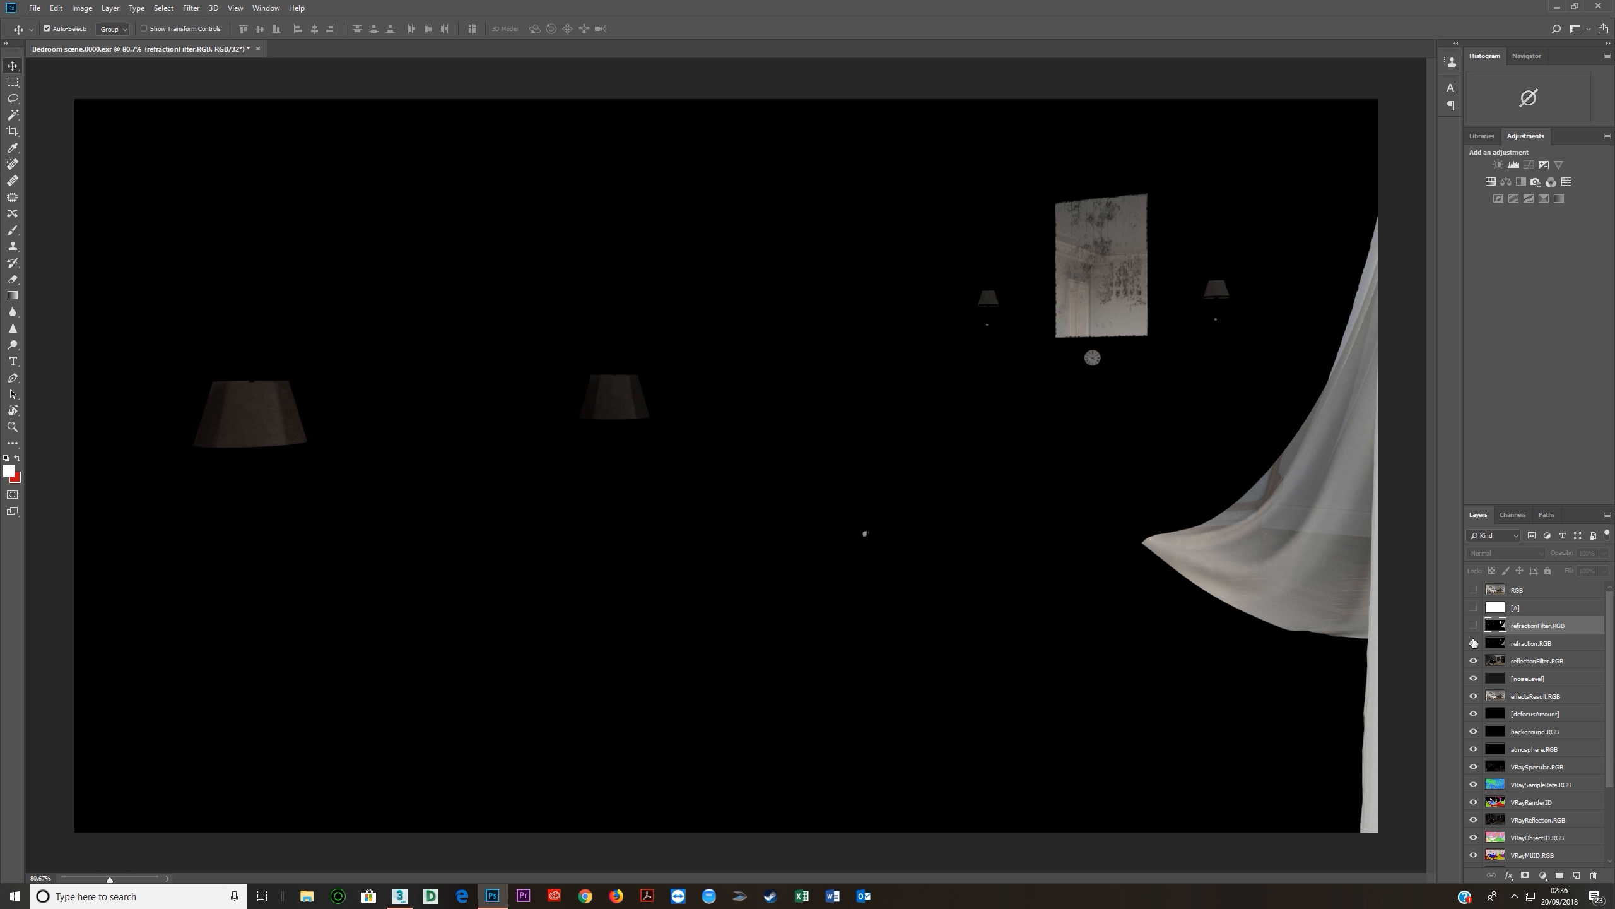
click(1545, 645)
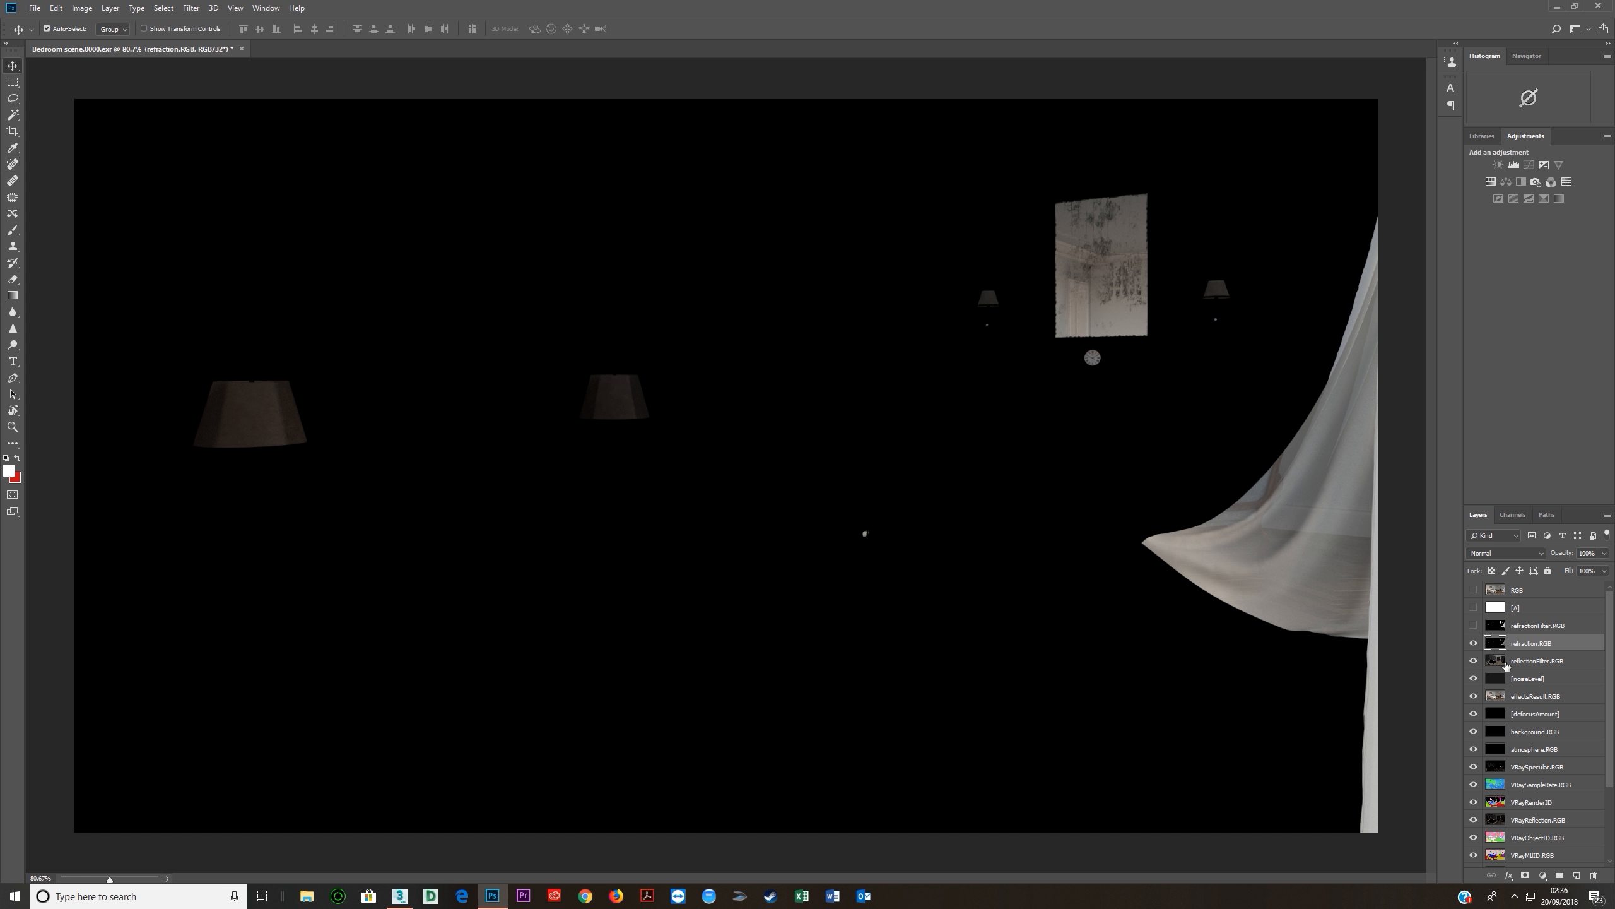
click(1473, 643)
click(1509, 663)
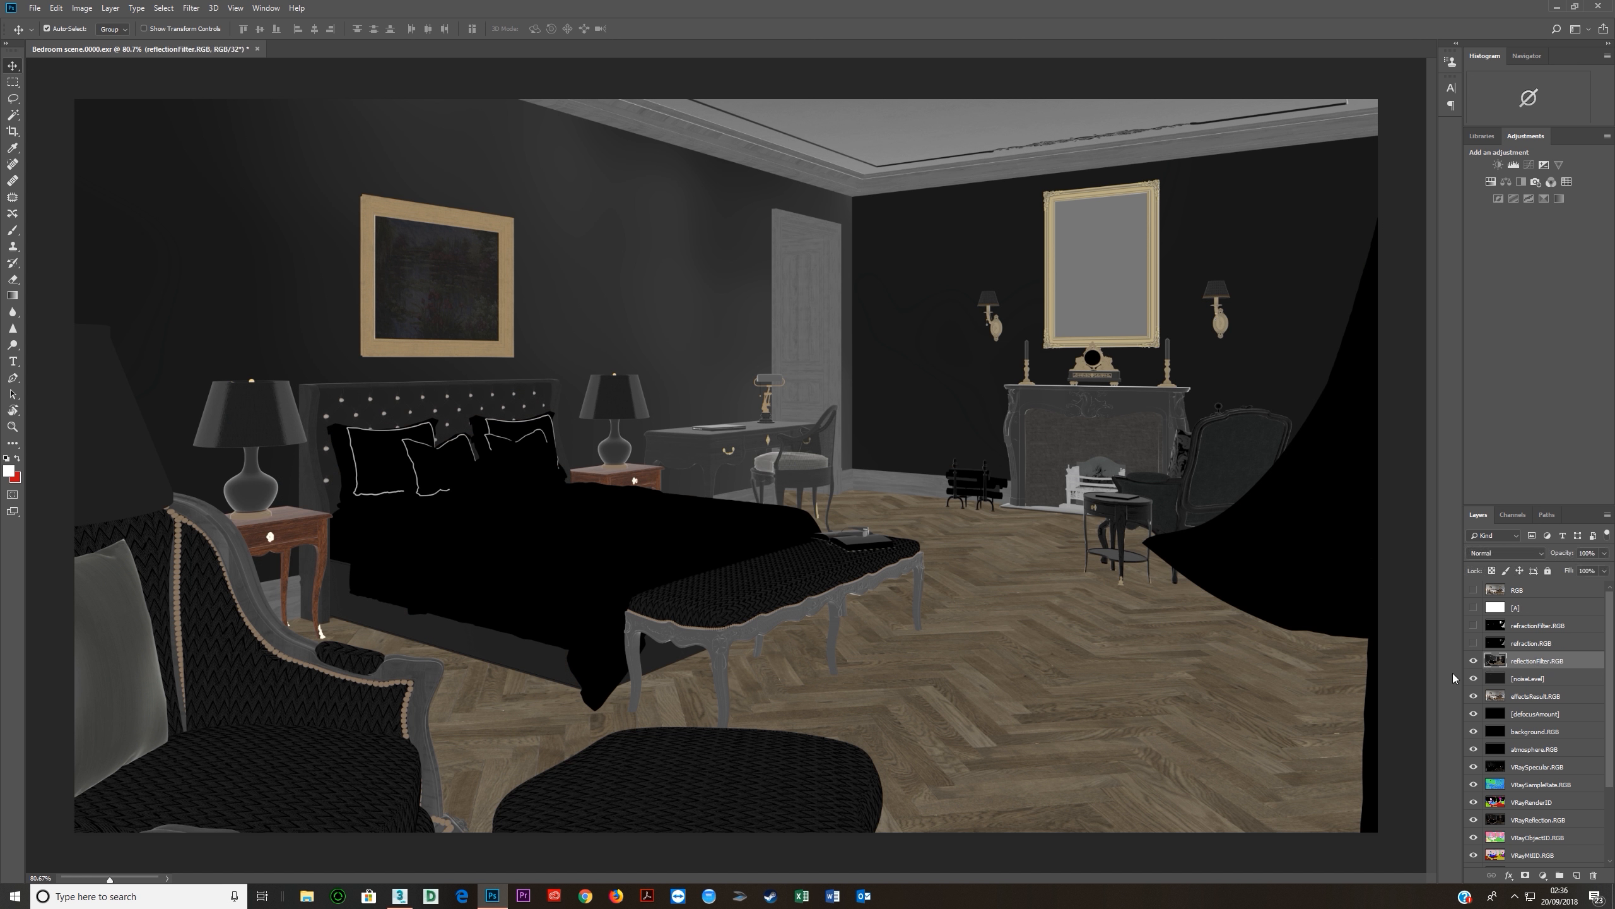
click(1473, 661)
click(1486, 678)
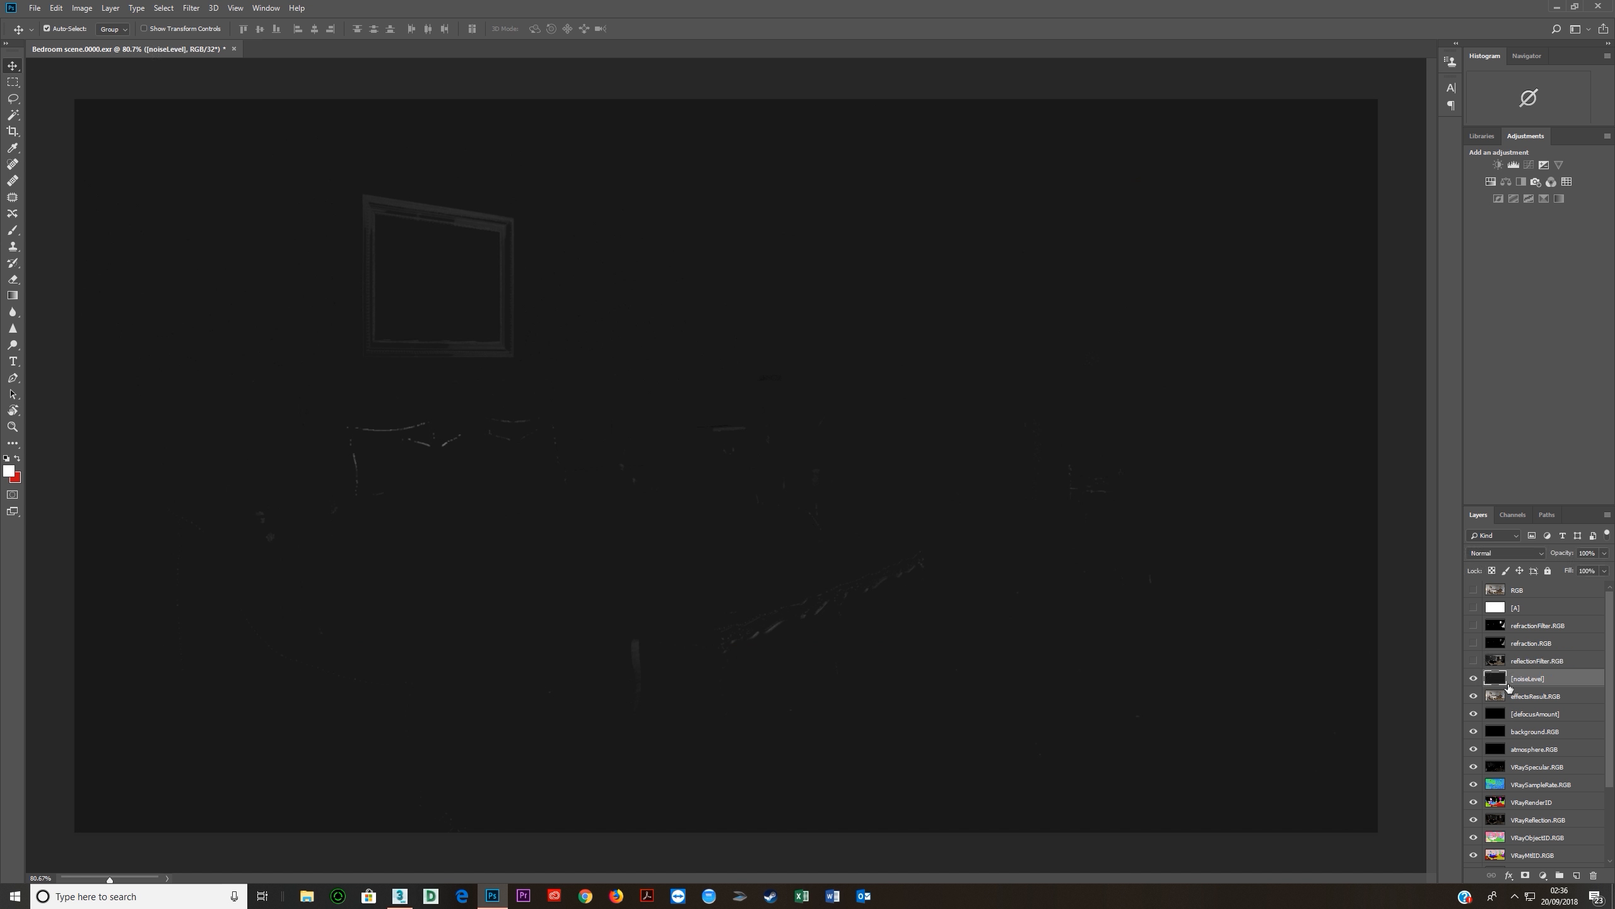
Hide the [noiseLevel] layer and compare effectsResult.RGB with the RGB layer up close on the wall beside the door.
click(1474, 679)
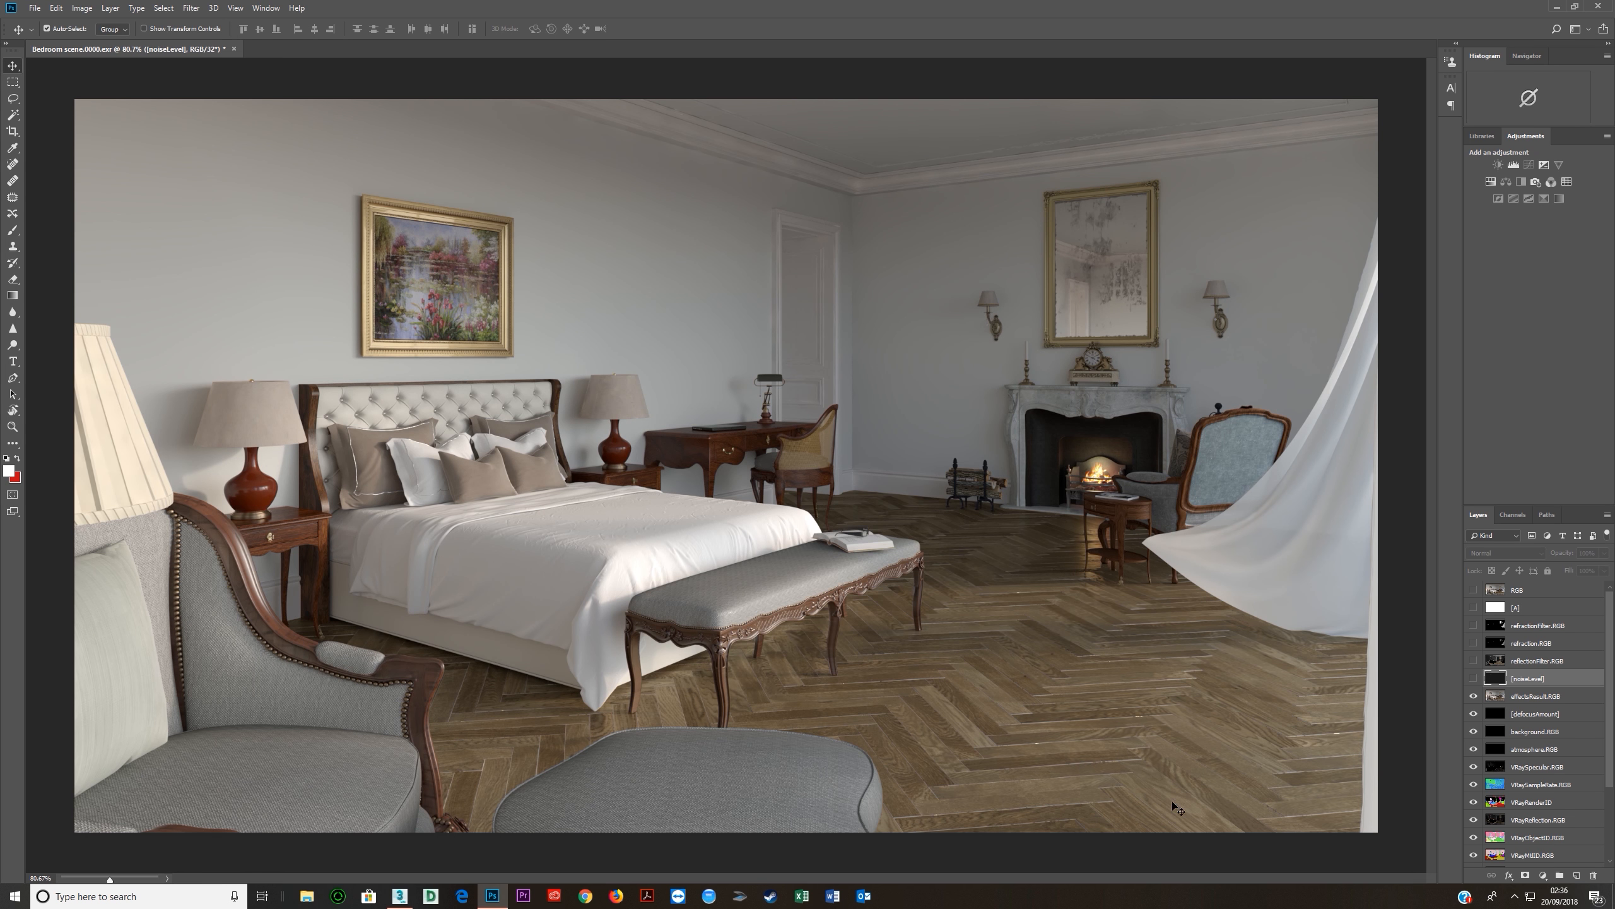
click(1504, 696)
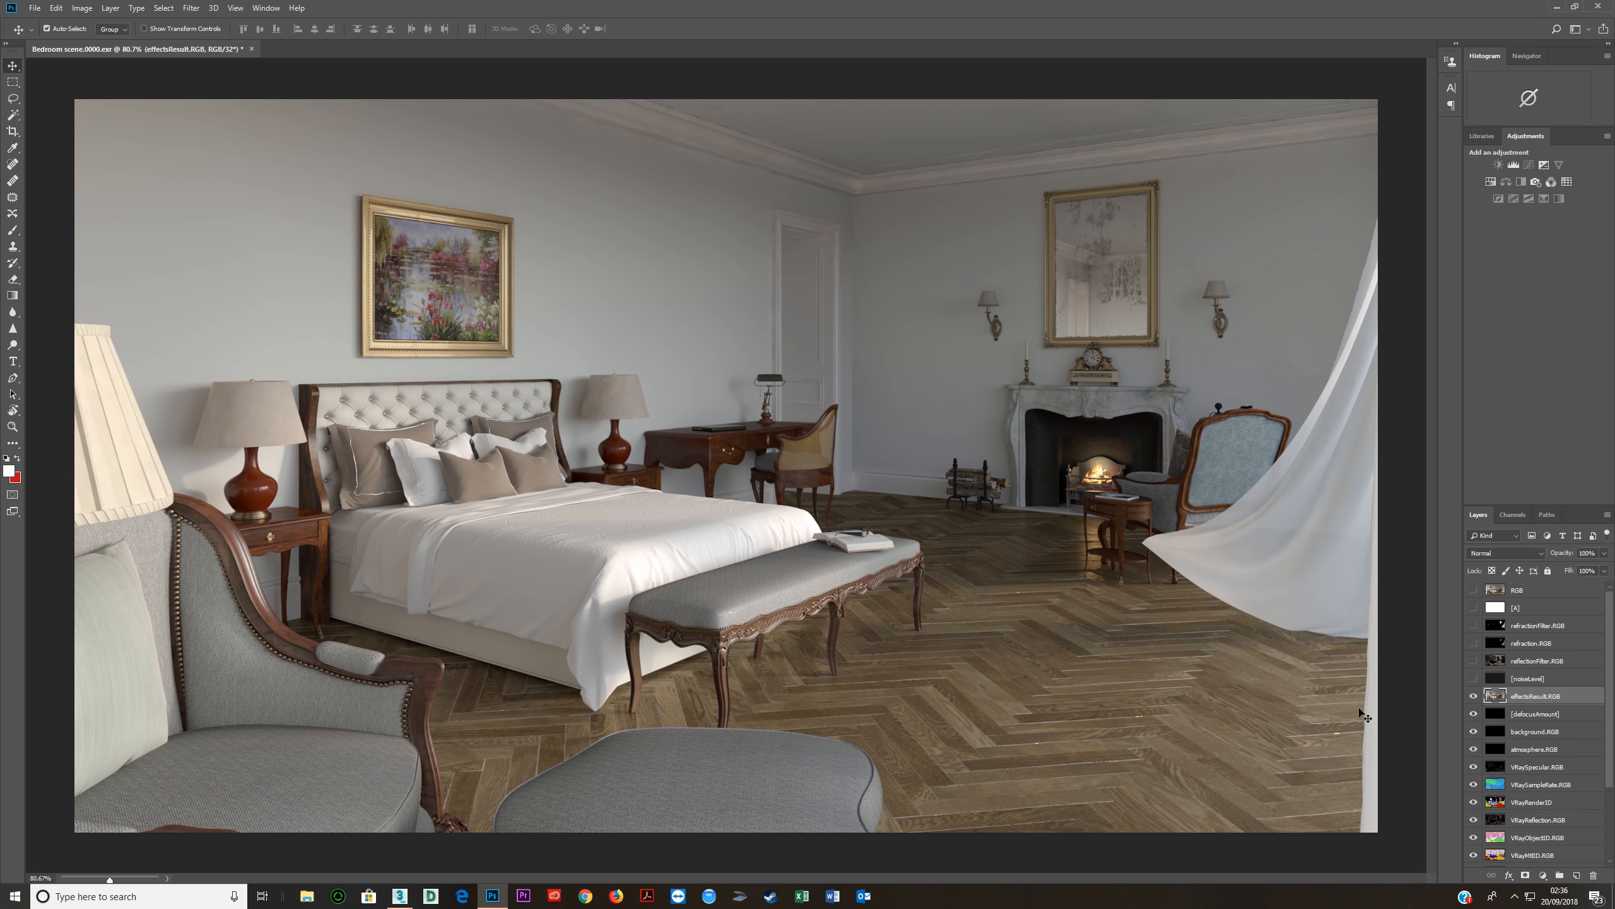
scroll(707, 298, up, 16)
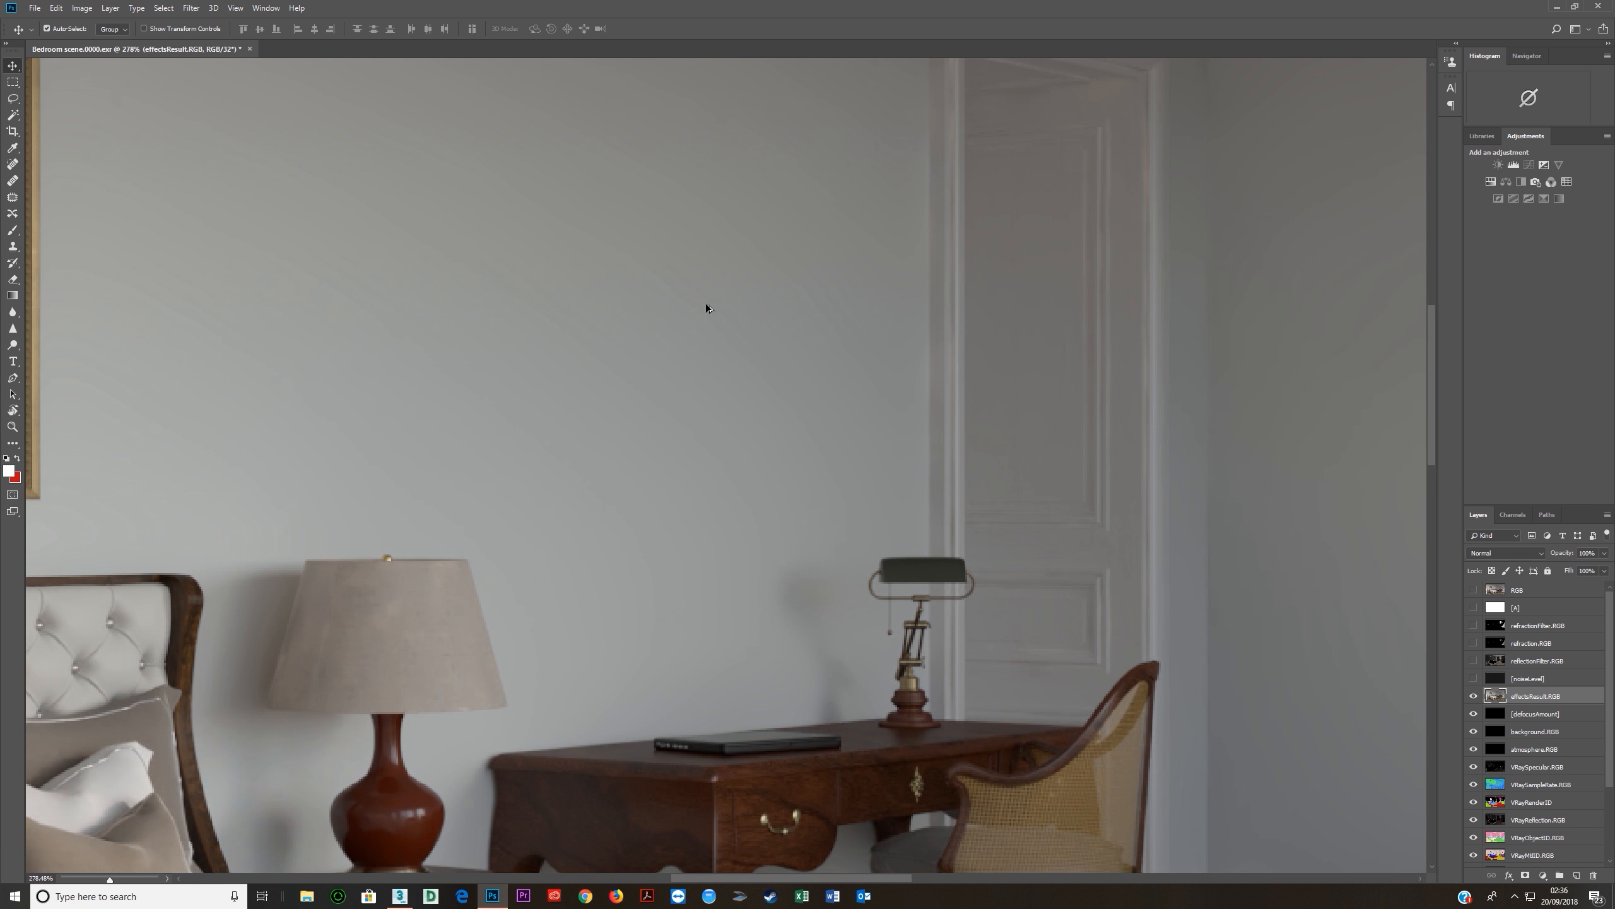
scroll(720, 403, up, 8)
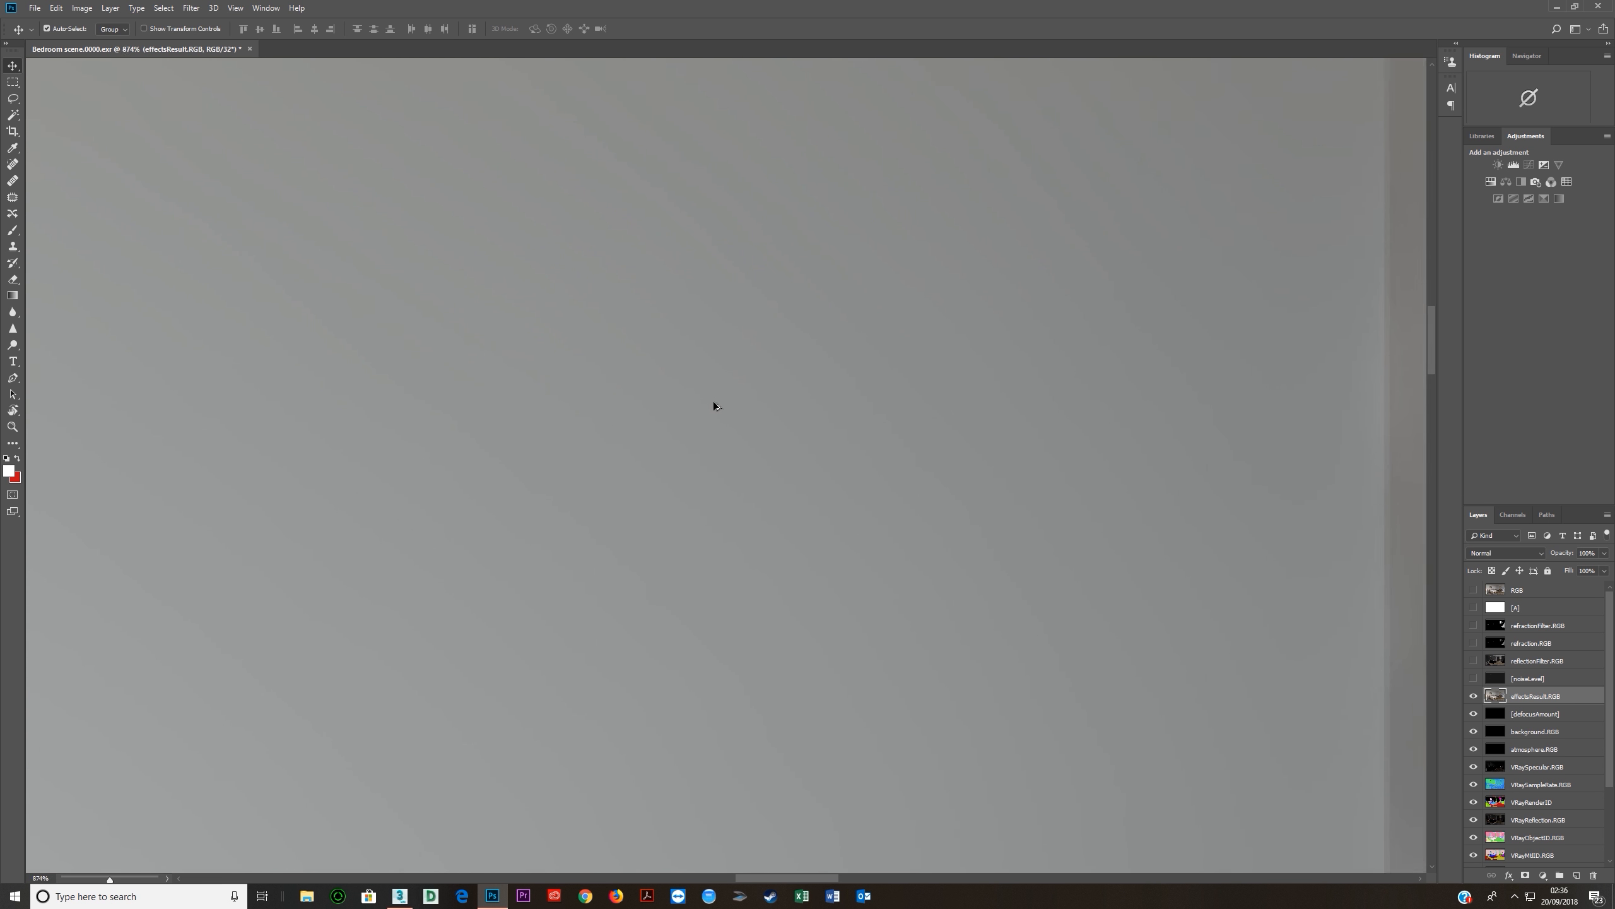
click(1473, 590)
scroll(897, 608, down, 10)
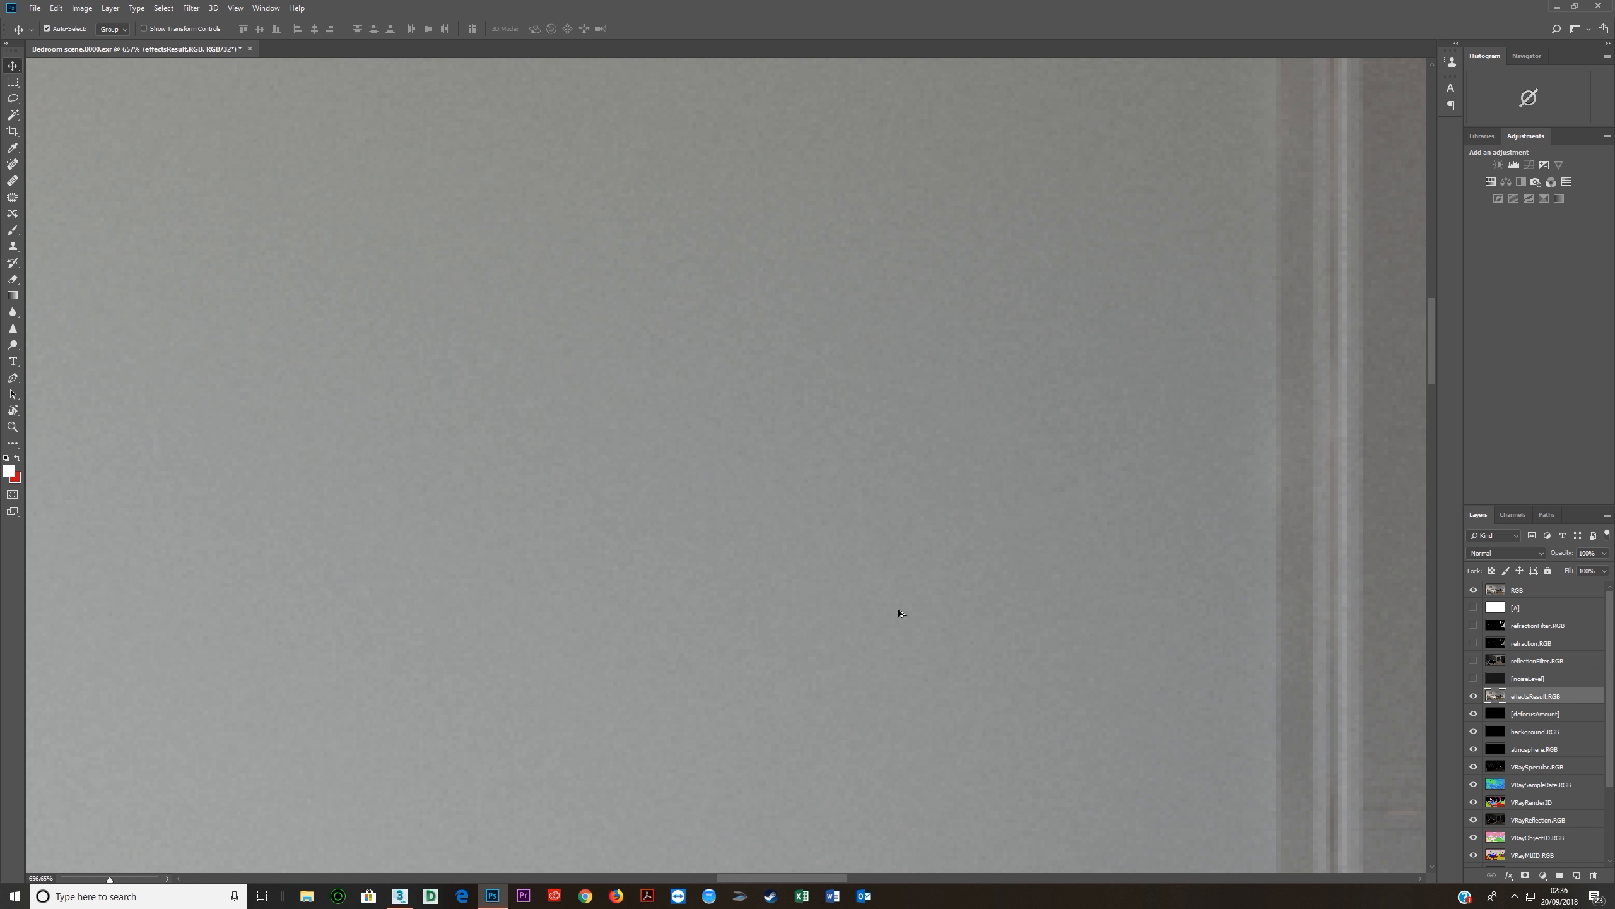
scroll(899, 611, down, 5)
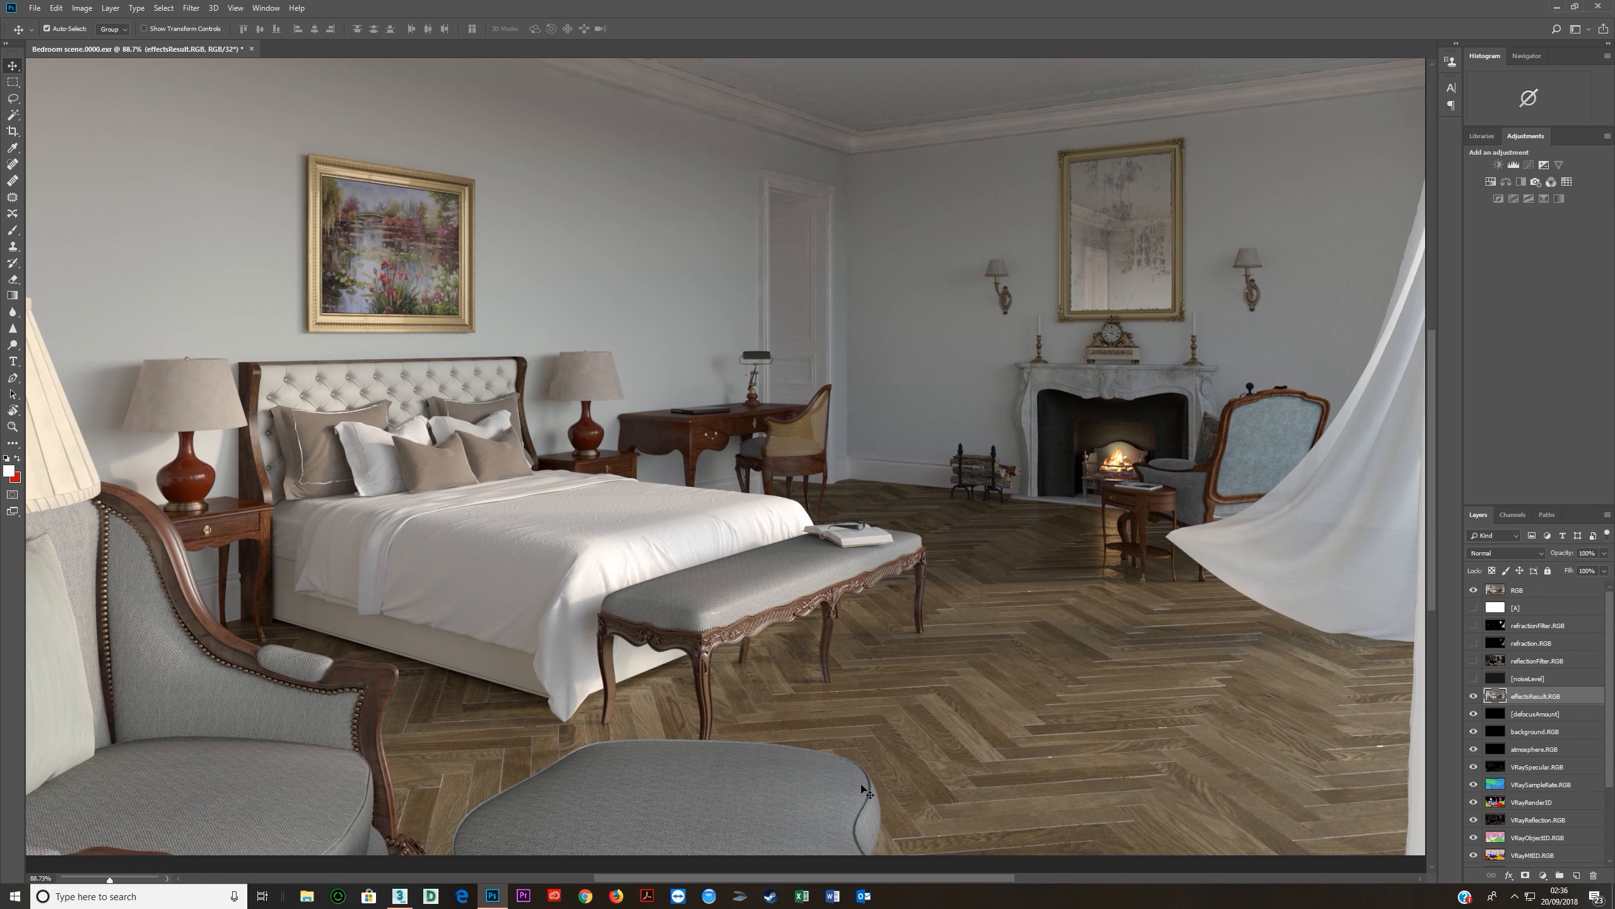
Switch to 3ds Max and check the noise threshold of the bucket image sampler in the V-Ray render settings.
click(399, 896)
click(805, 41)
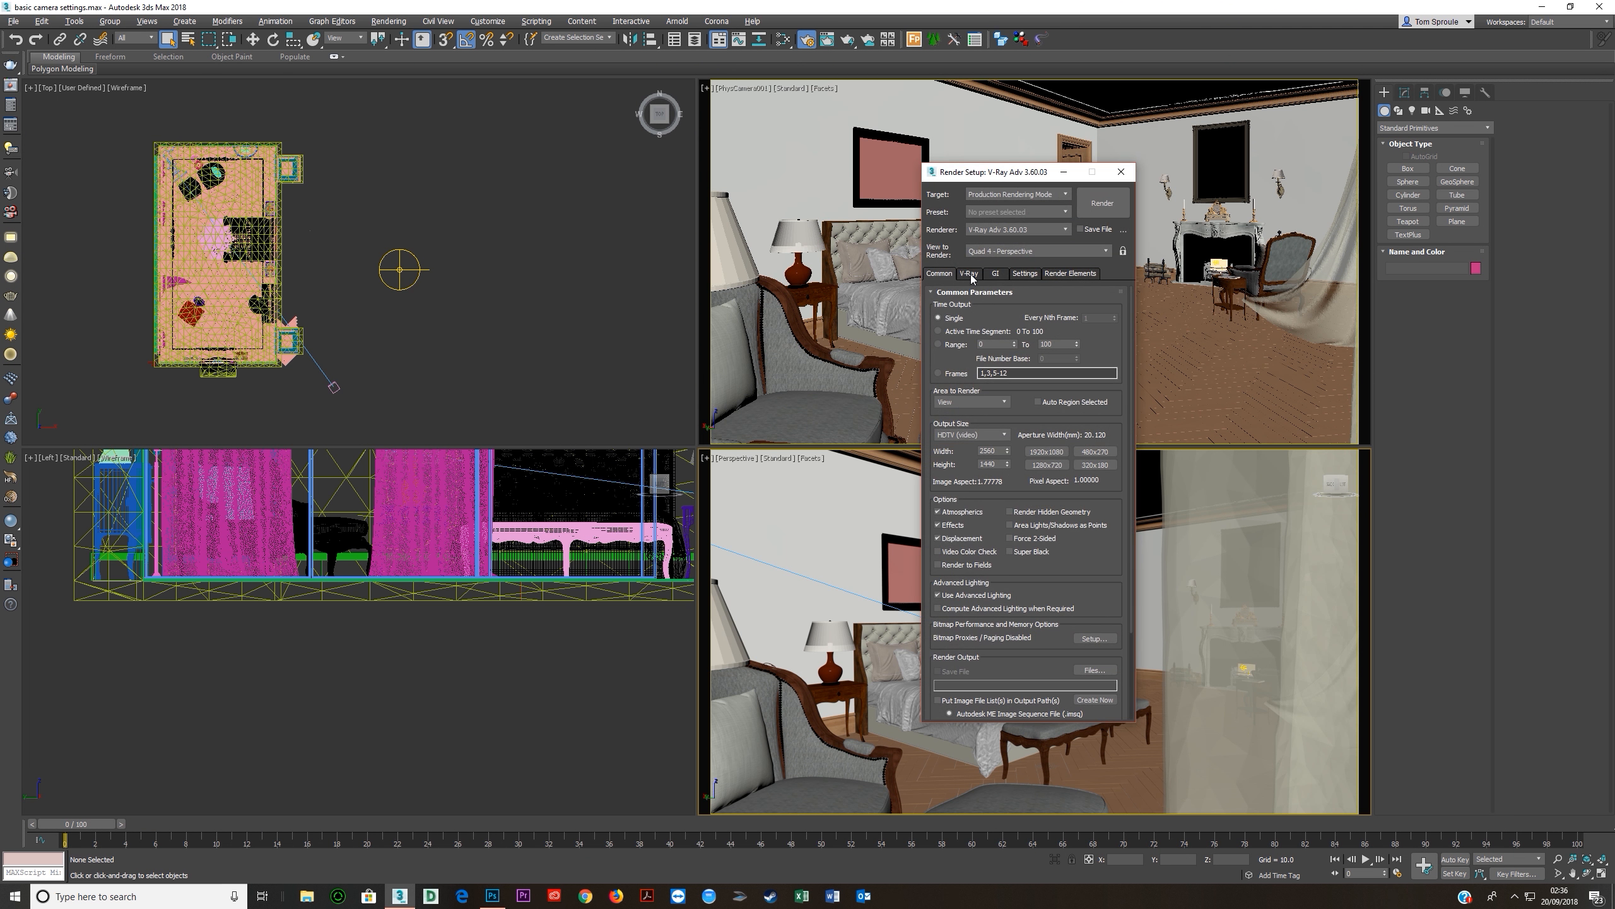
click(969, 274)
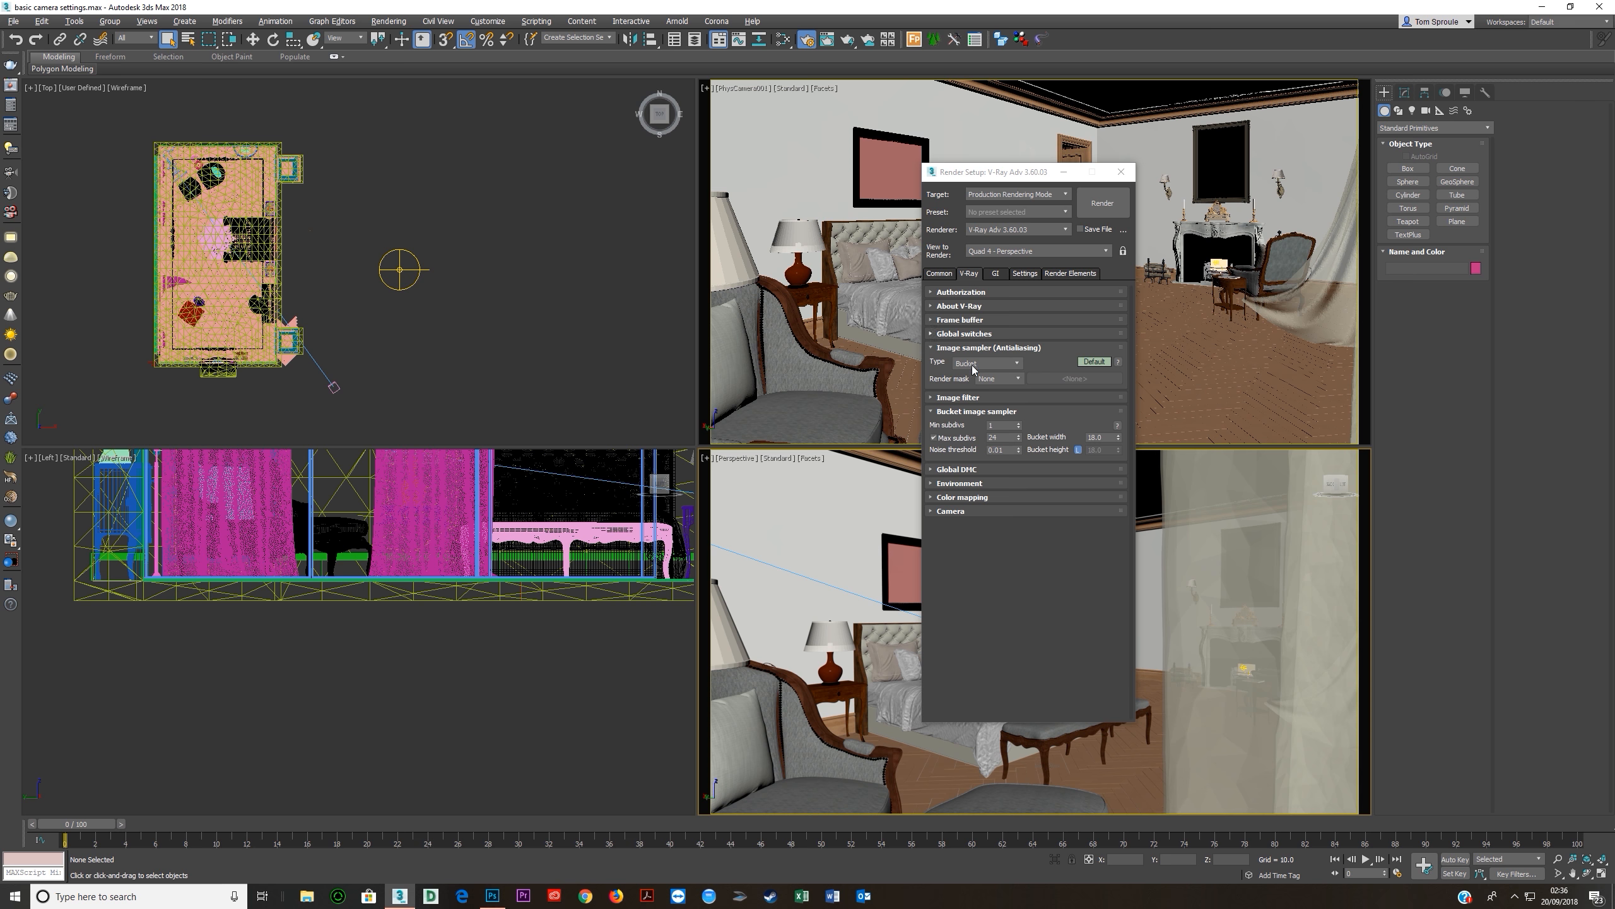
click(1006, 450)
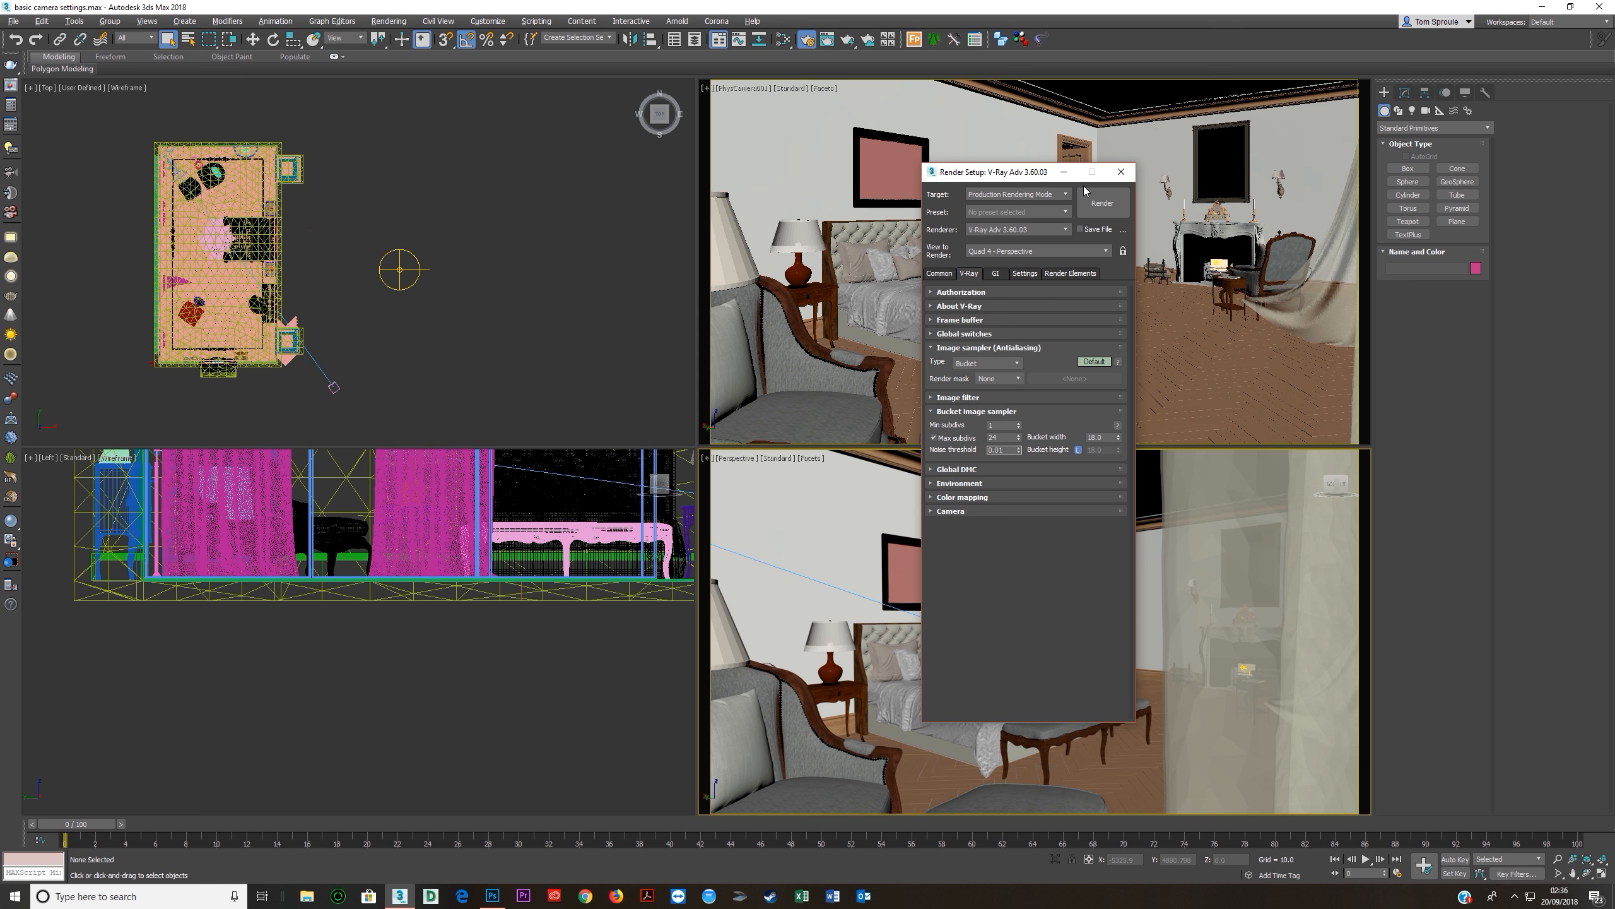
Return to Photoshop, hide the RGB layer to examine effectsResult.RGB up close, and fit the whole image in view.
click(492, 896)
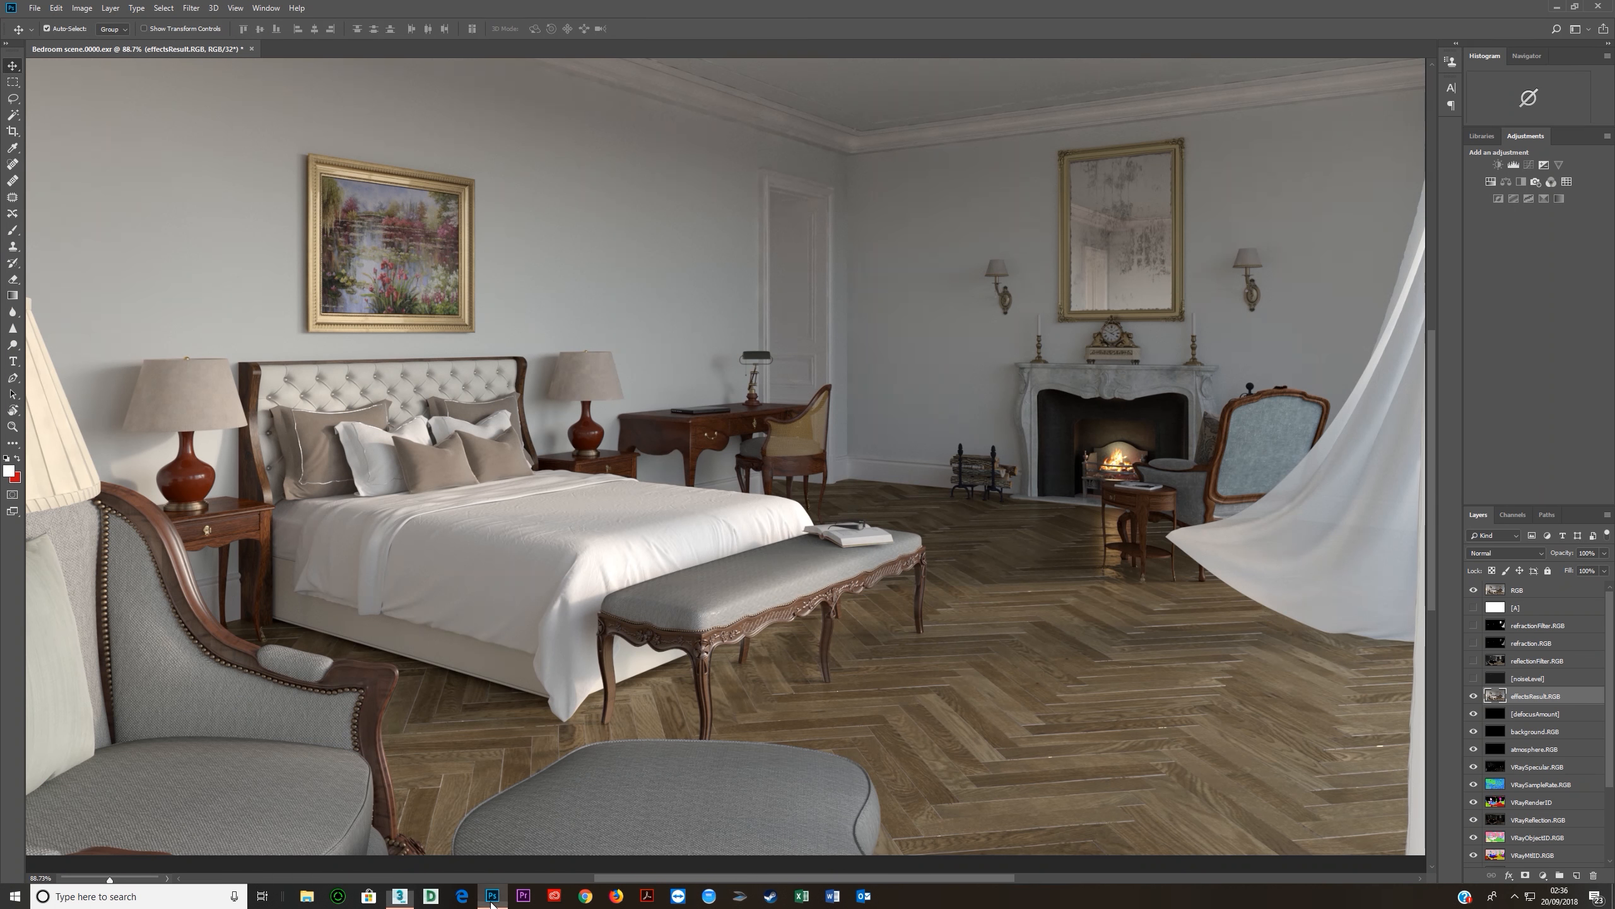
scroll(677, 327, up, 6)
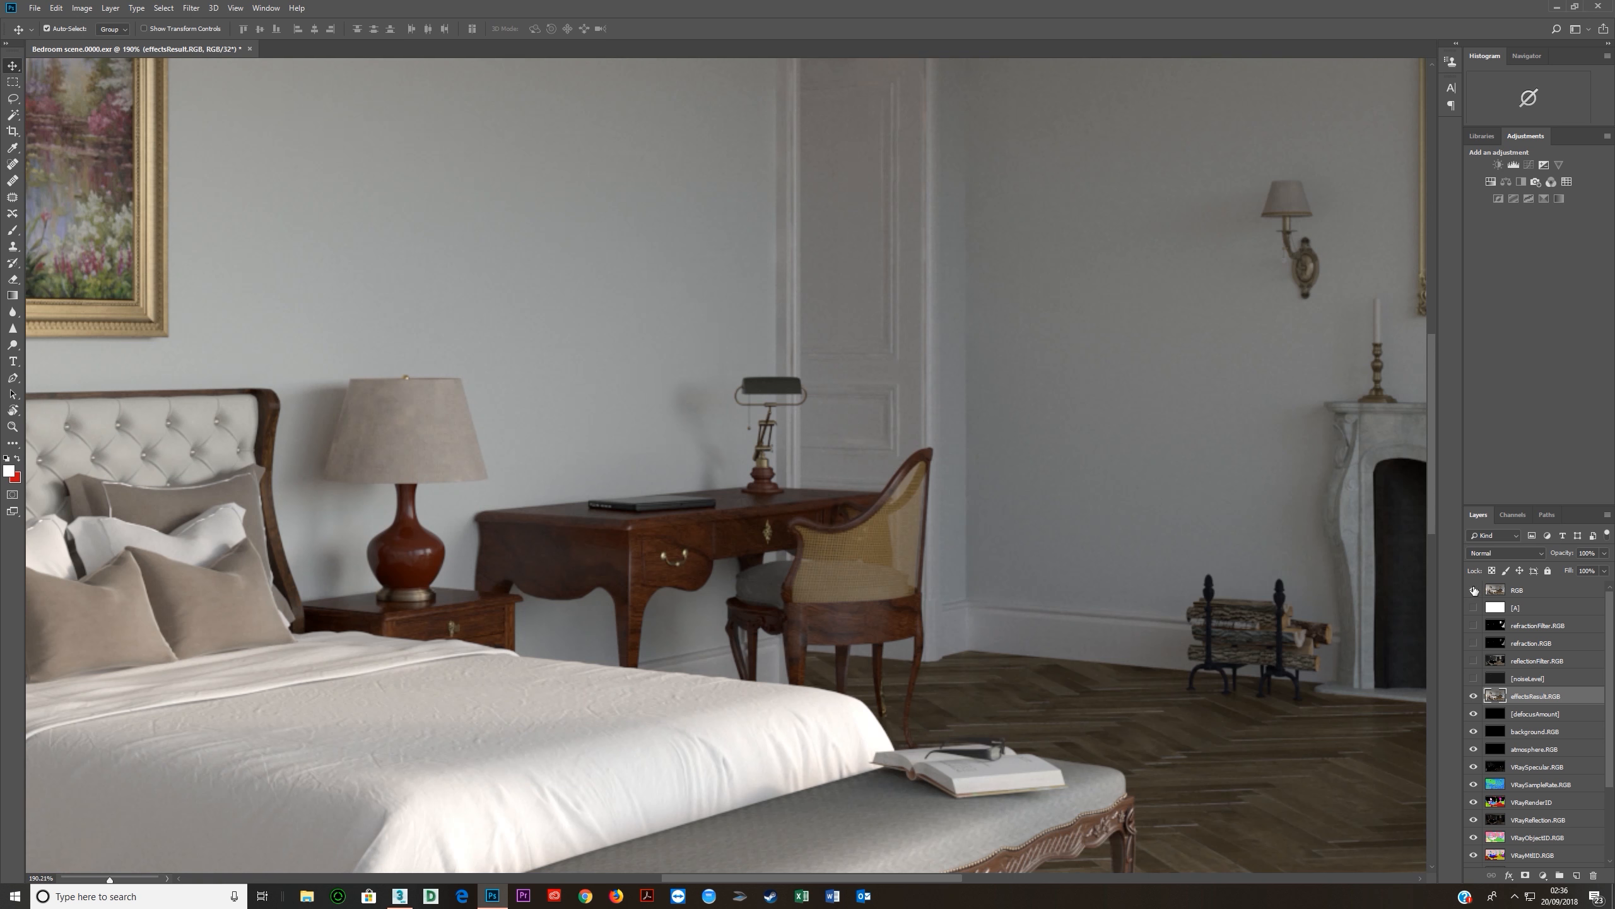
scroll(553, 211, up, 2)
key(ctrl+0)
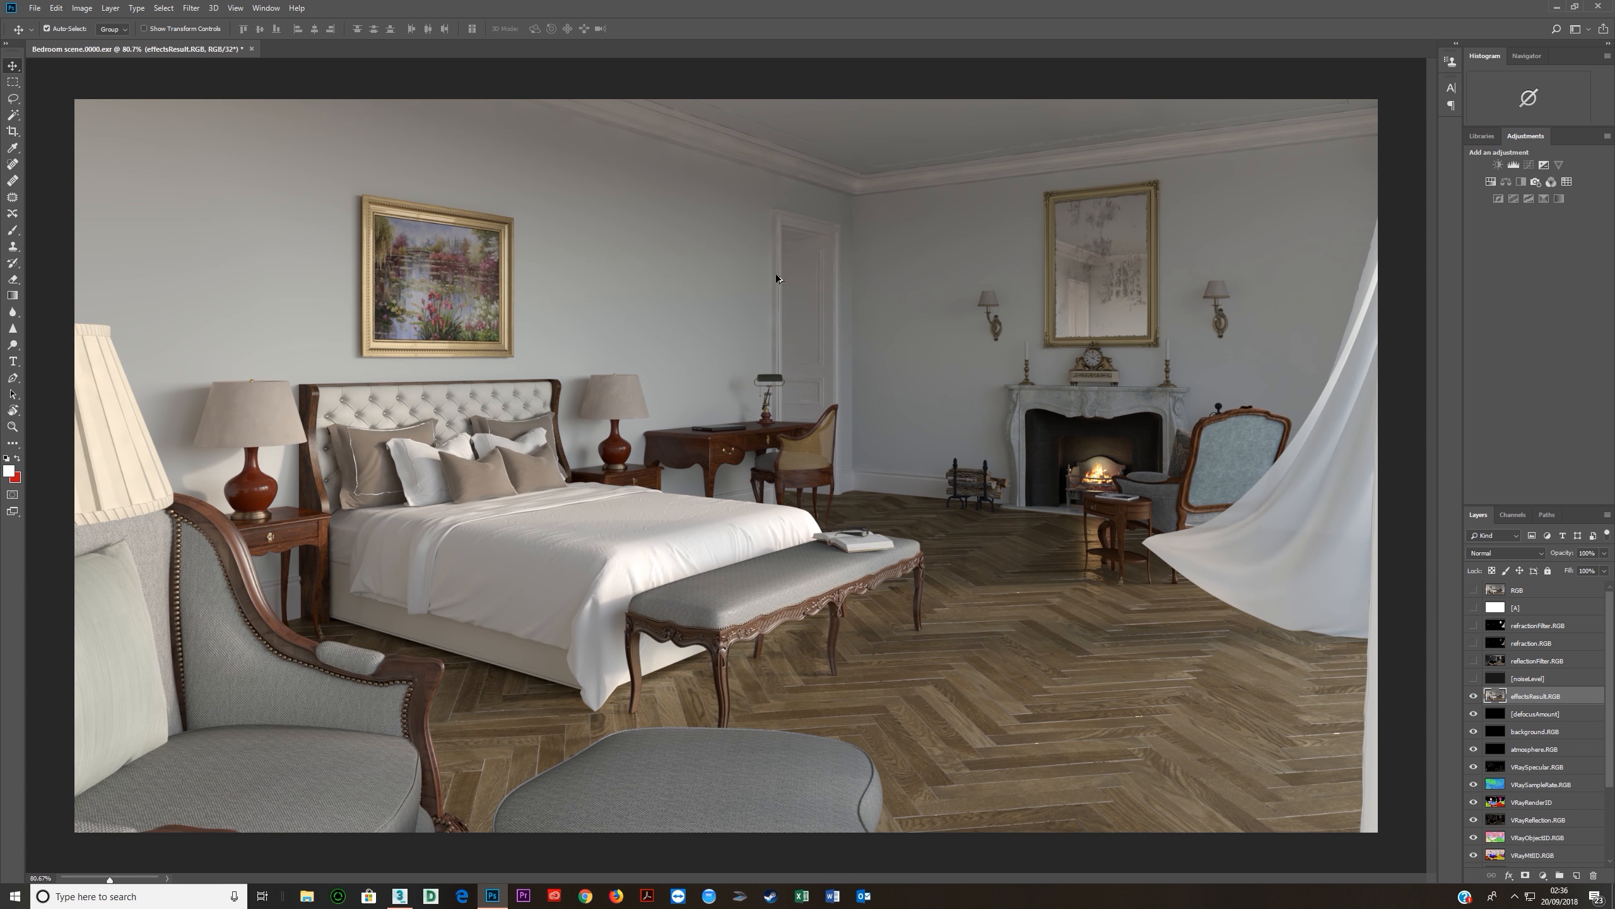
Hide the effectsResult.RGB layer and delete the [defocusAmount], background.RGB and atmosphere.RGB layers.
click(1473, 696)
click(1484, 714)
click(1472, 714)
click(1509, 732)
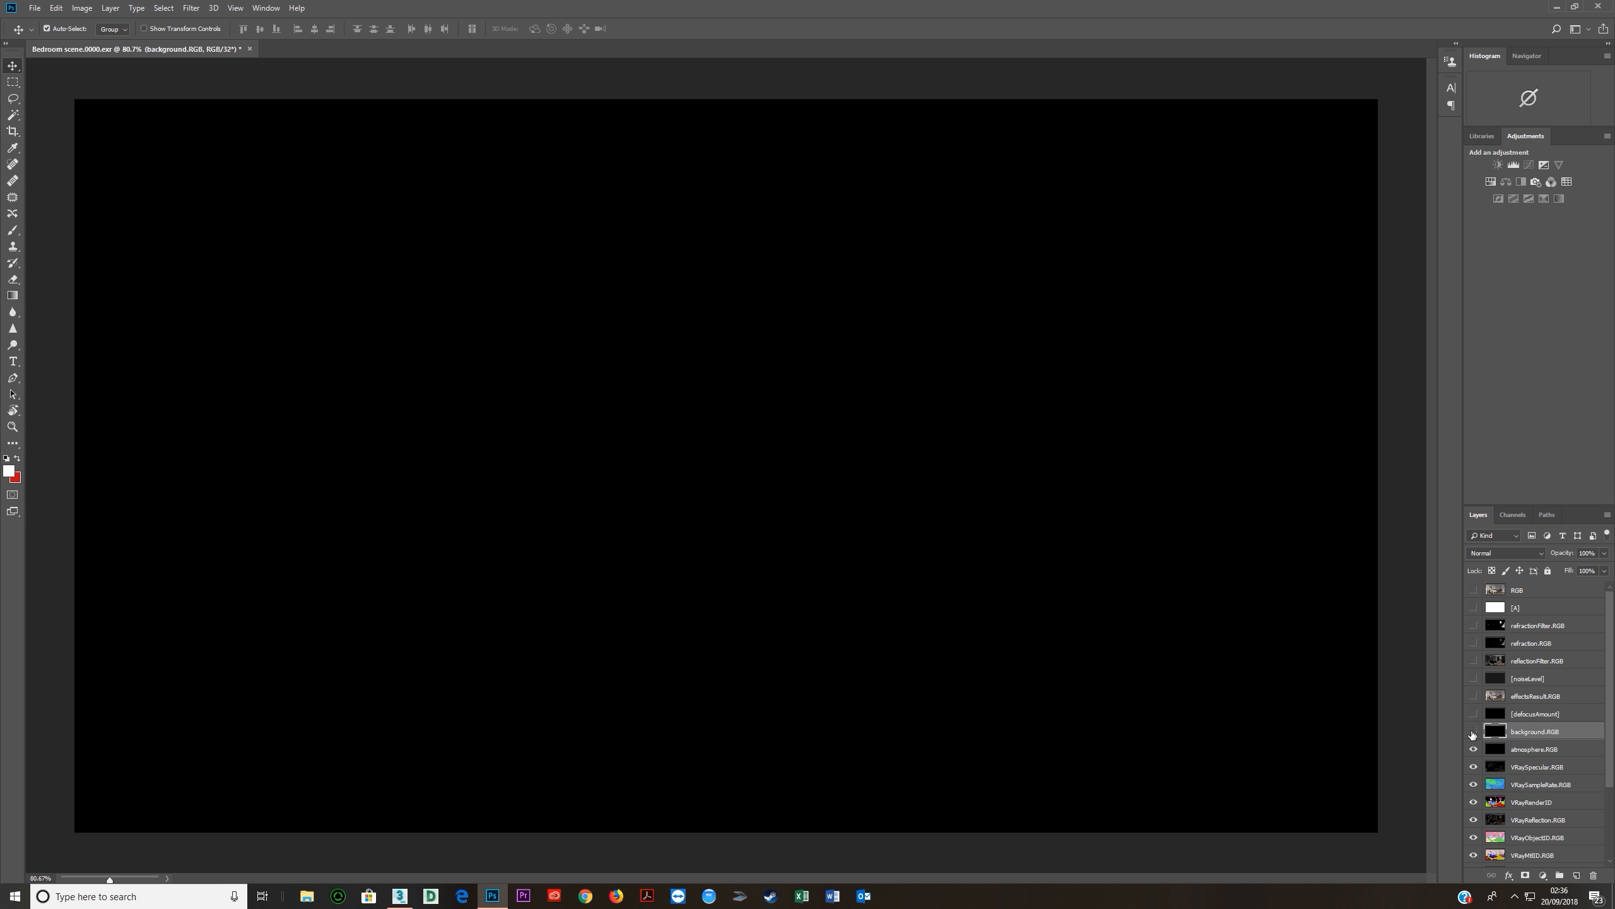
shift+click(1484, 716)
key(Delete)
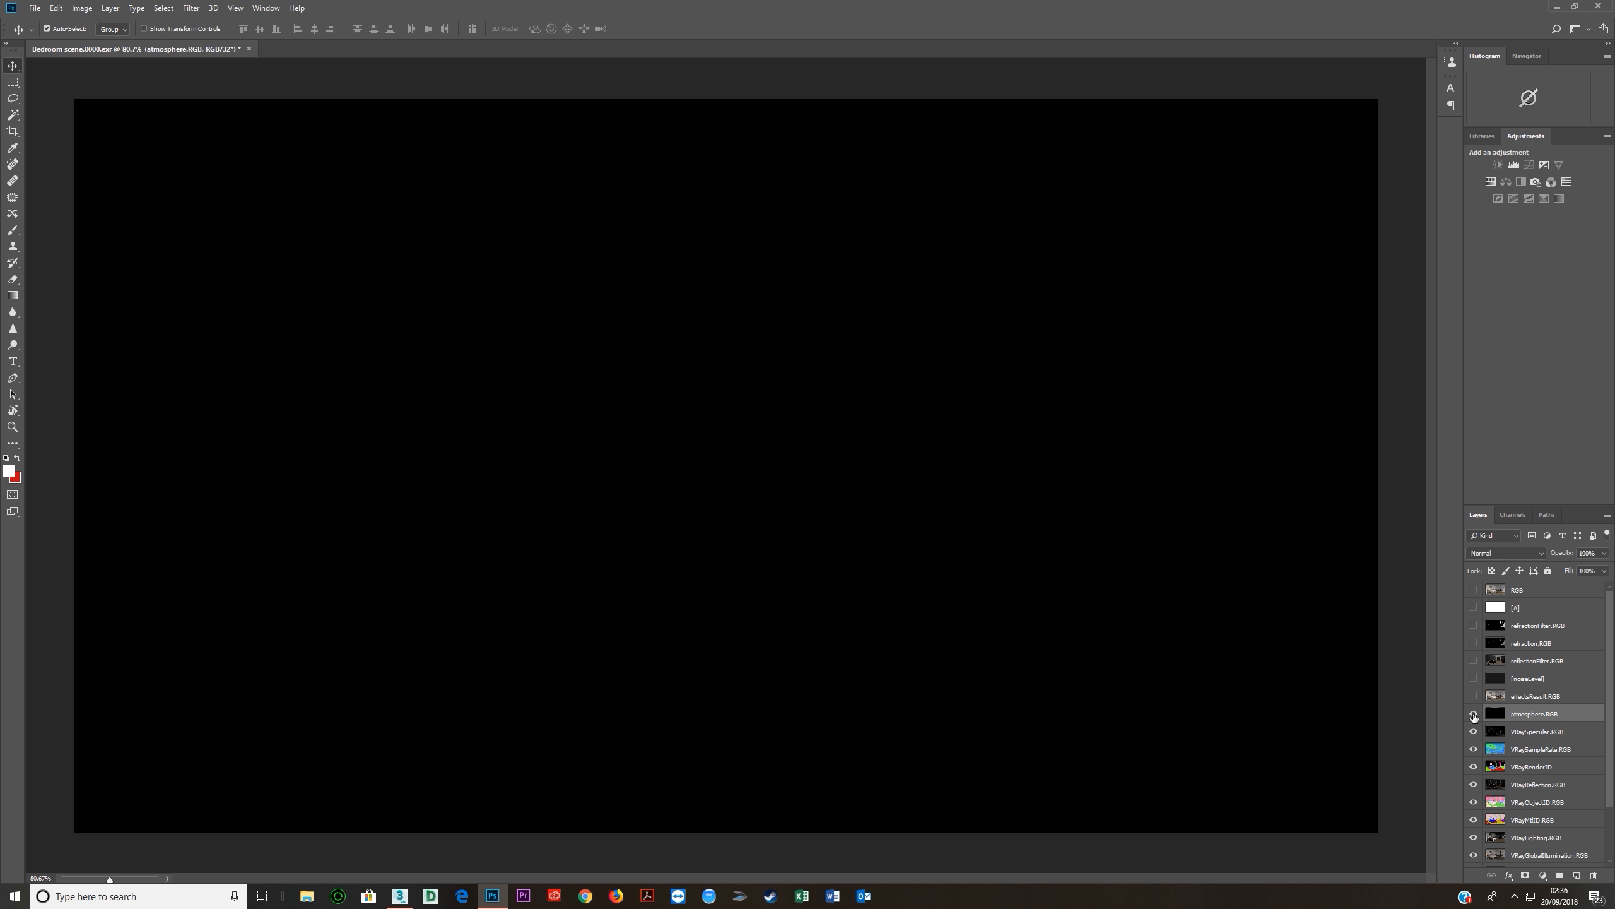
key(Delete)
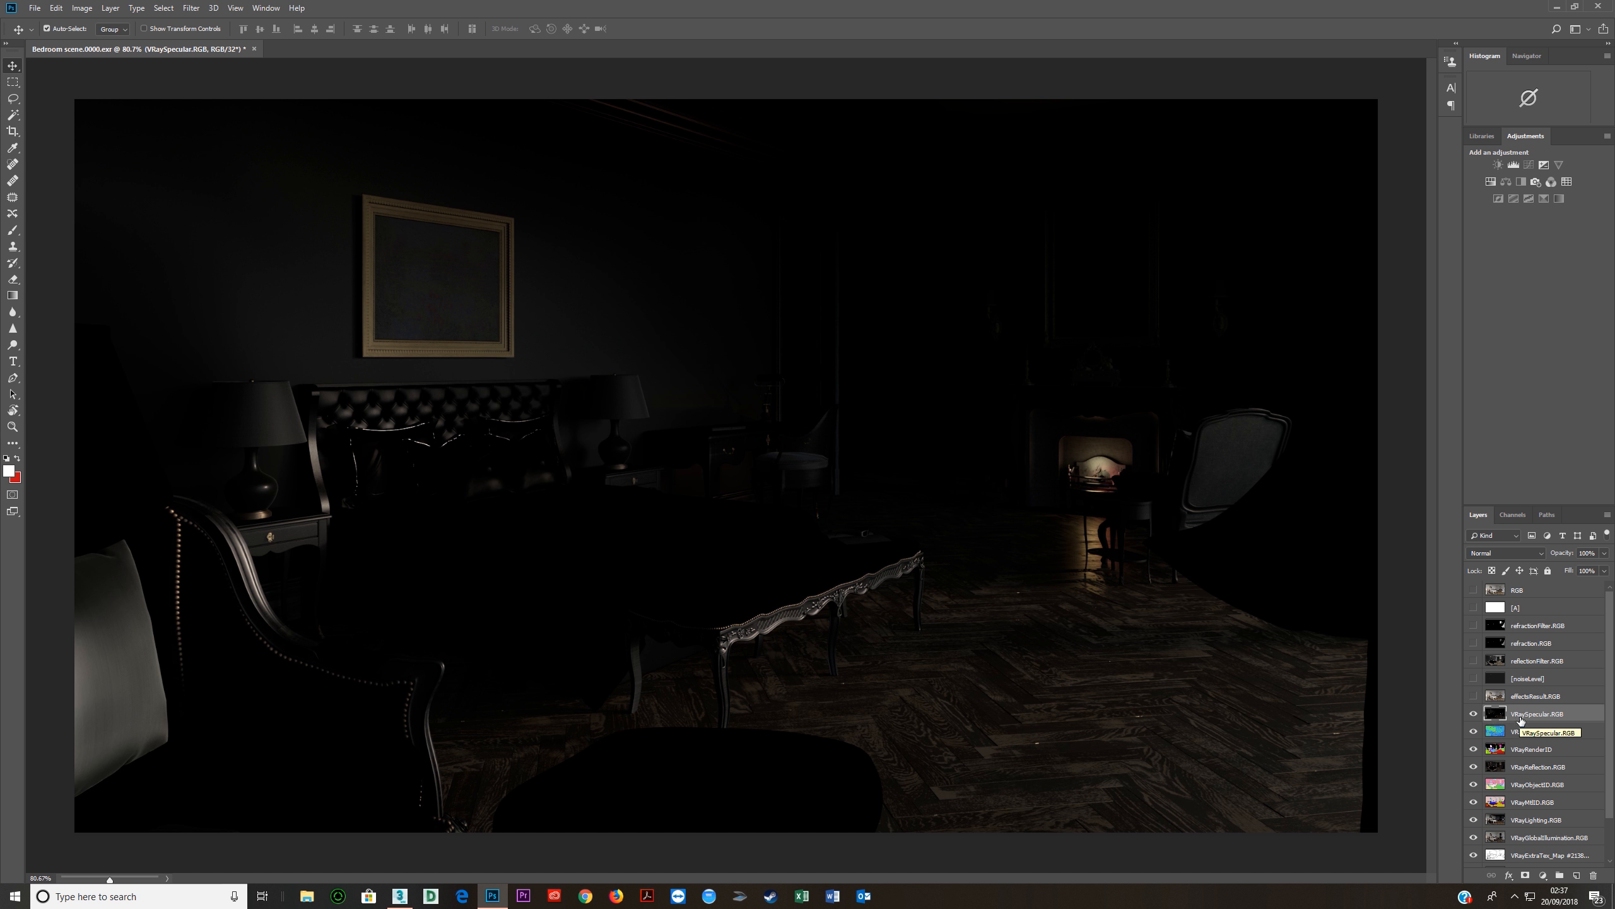
Hide the VRaySpecular.RGB, VRaySampleRate.RGB and VRayRenderID layers one after another.
click(1474, 715)
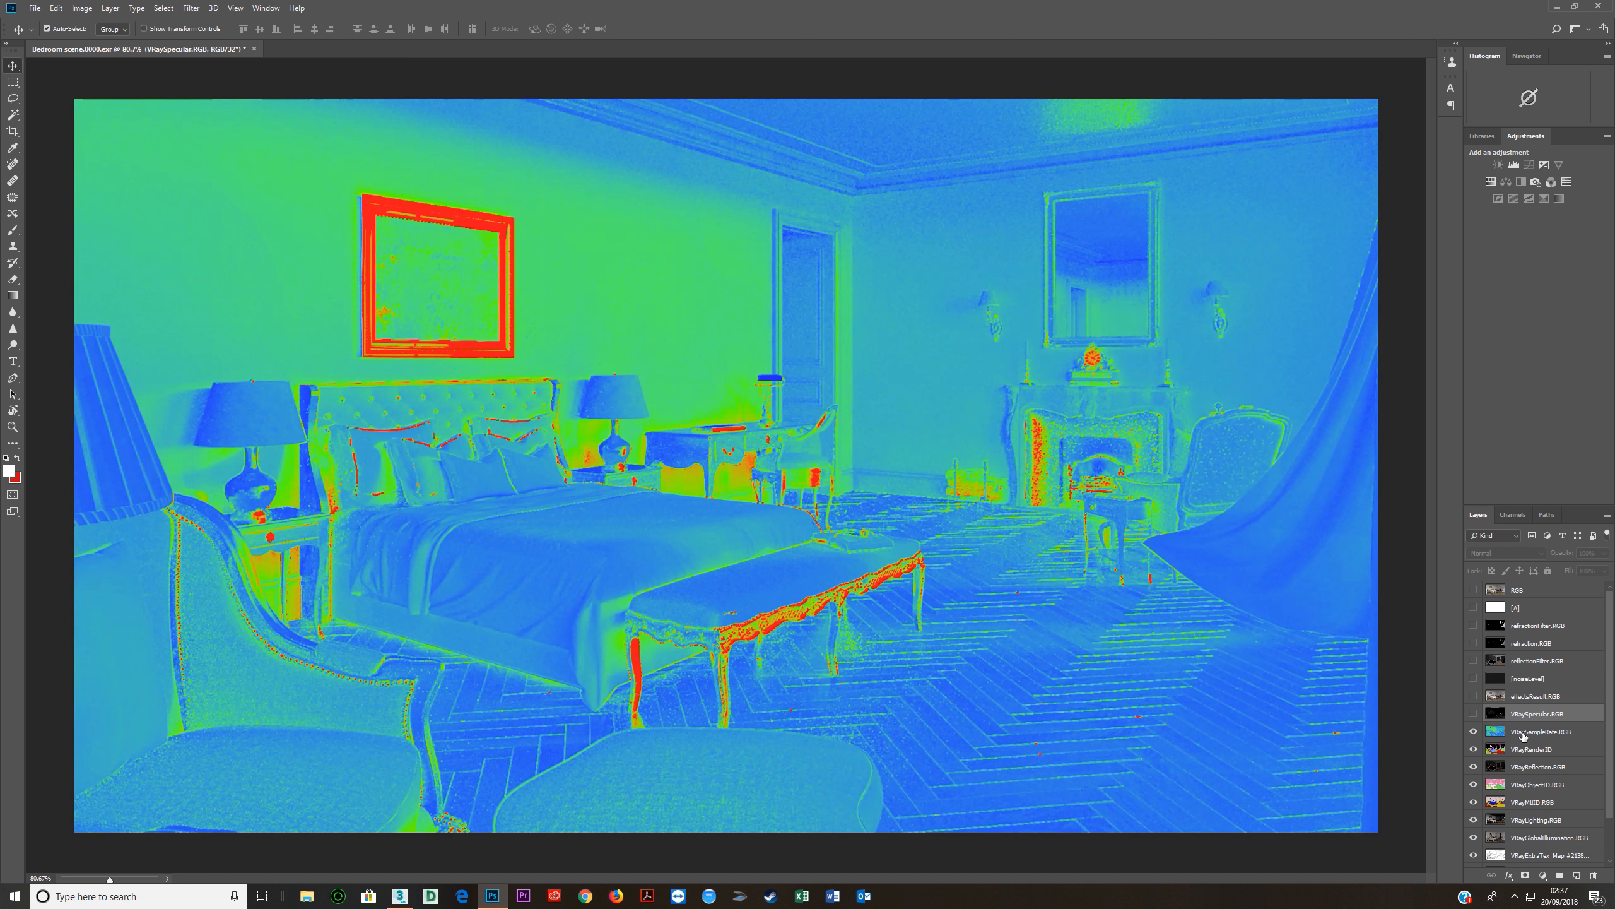
click(1514, 733)
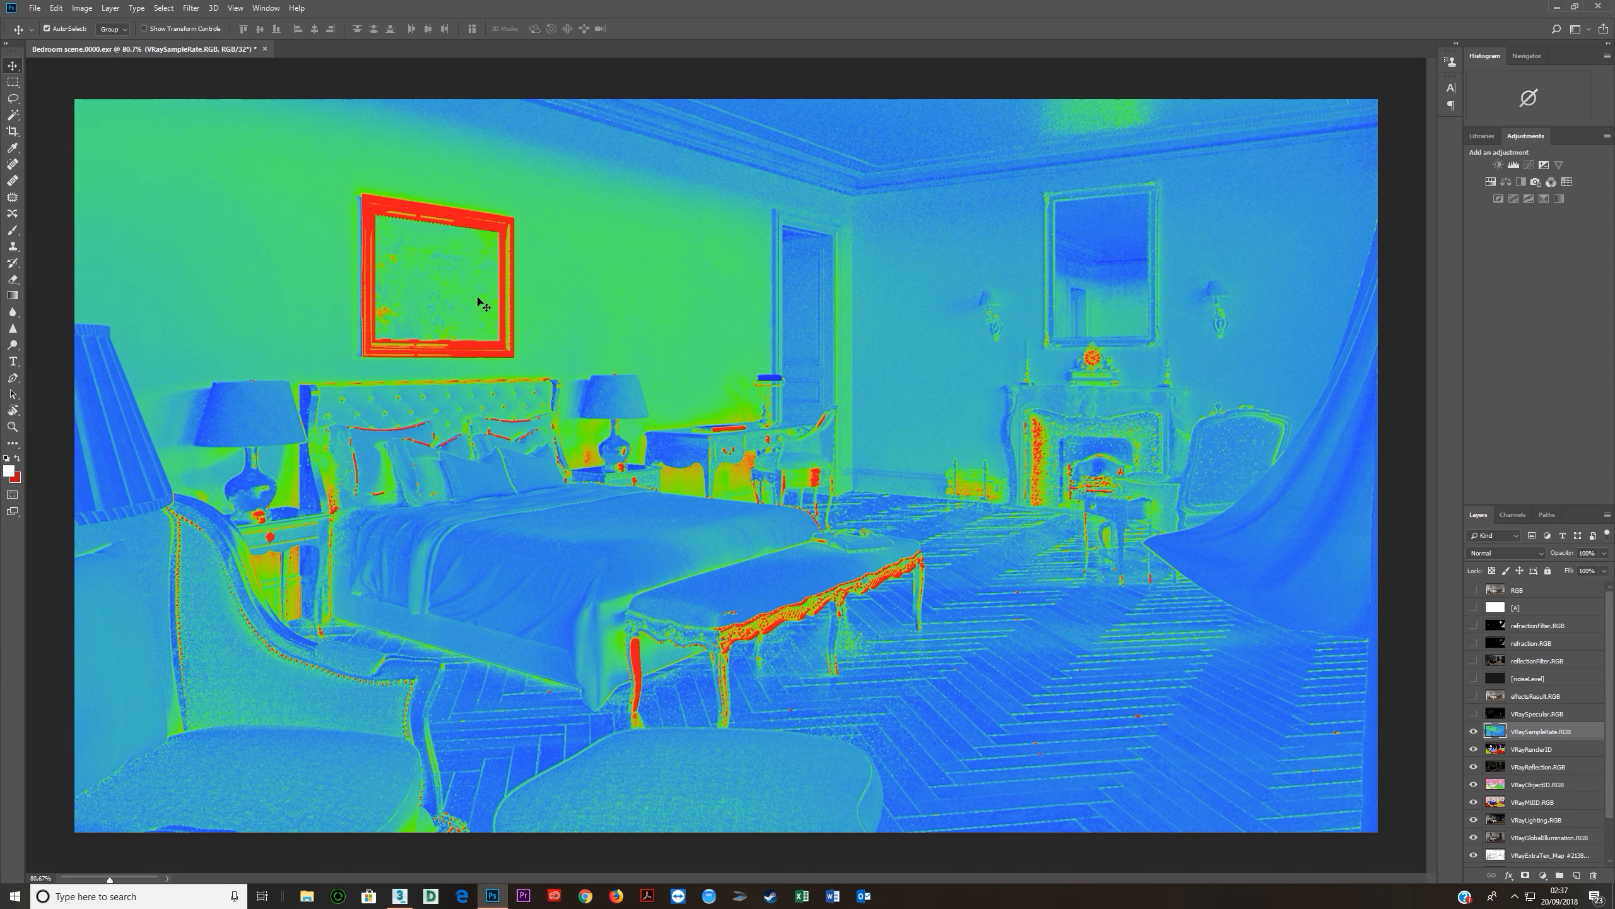
click(1474, 732)
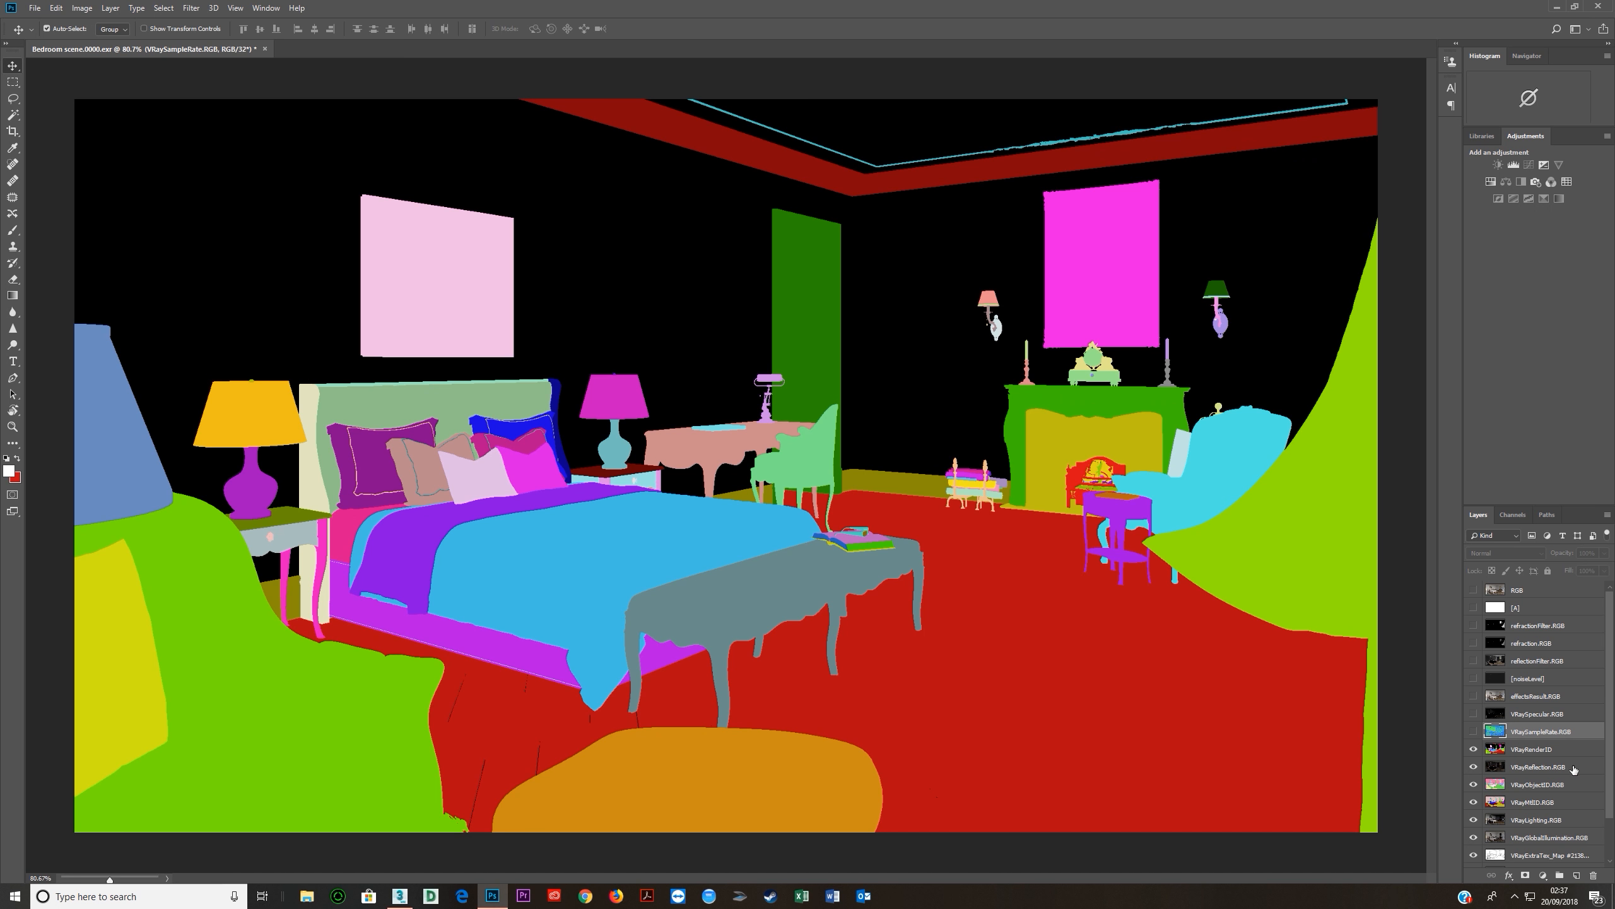
click(1538, 750)
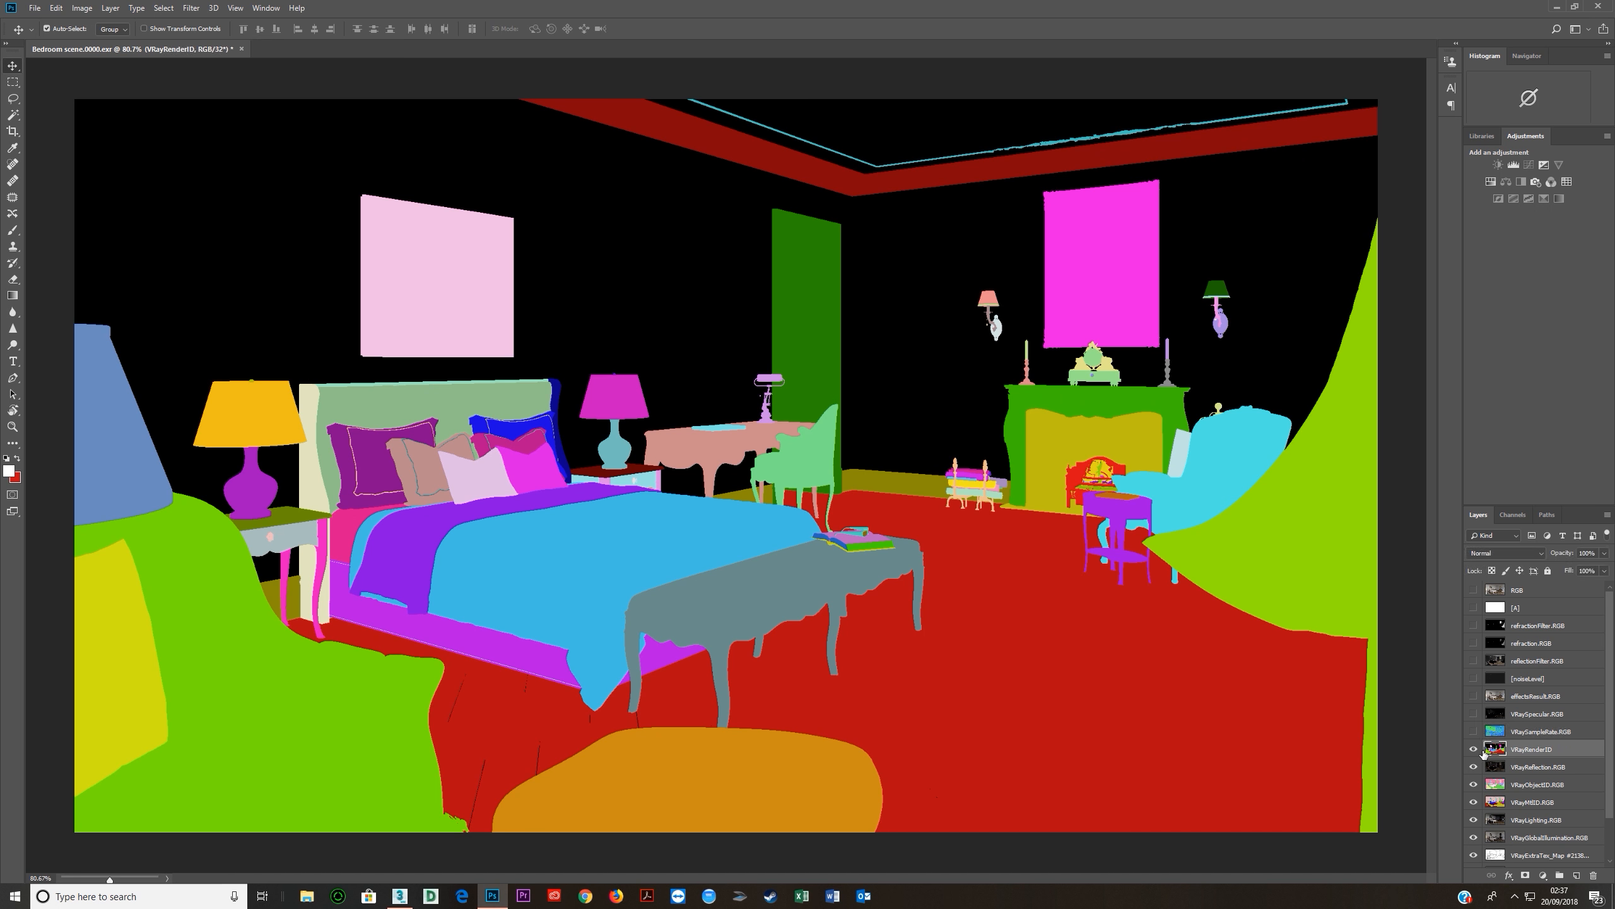
click(1473, 749)
Move the VRayReflection.RGB layer directly beneath reflectionFilter.RGB and hide it.
click(1528, 767)
drag(1523, 778, 1532, 672)
click(1474, 678)
Hide the VRayObjectID.RGB, VRayMtlID.RGB, VRayLighting.RGB and VRayGlobalIllumination.RGB layers.
click(1474, 785)
click(1474, 803)
click(1473, 820)
click(1473, 838)
scroll(1488, 837, down, 3)
Compare the two VRayExtraTex ambient occlusion layers by toggling their visibility, and leave both hidden.
click(1496, 808)
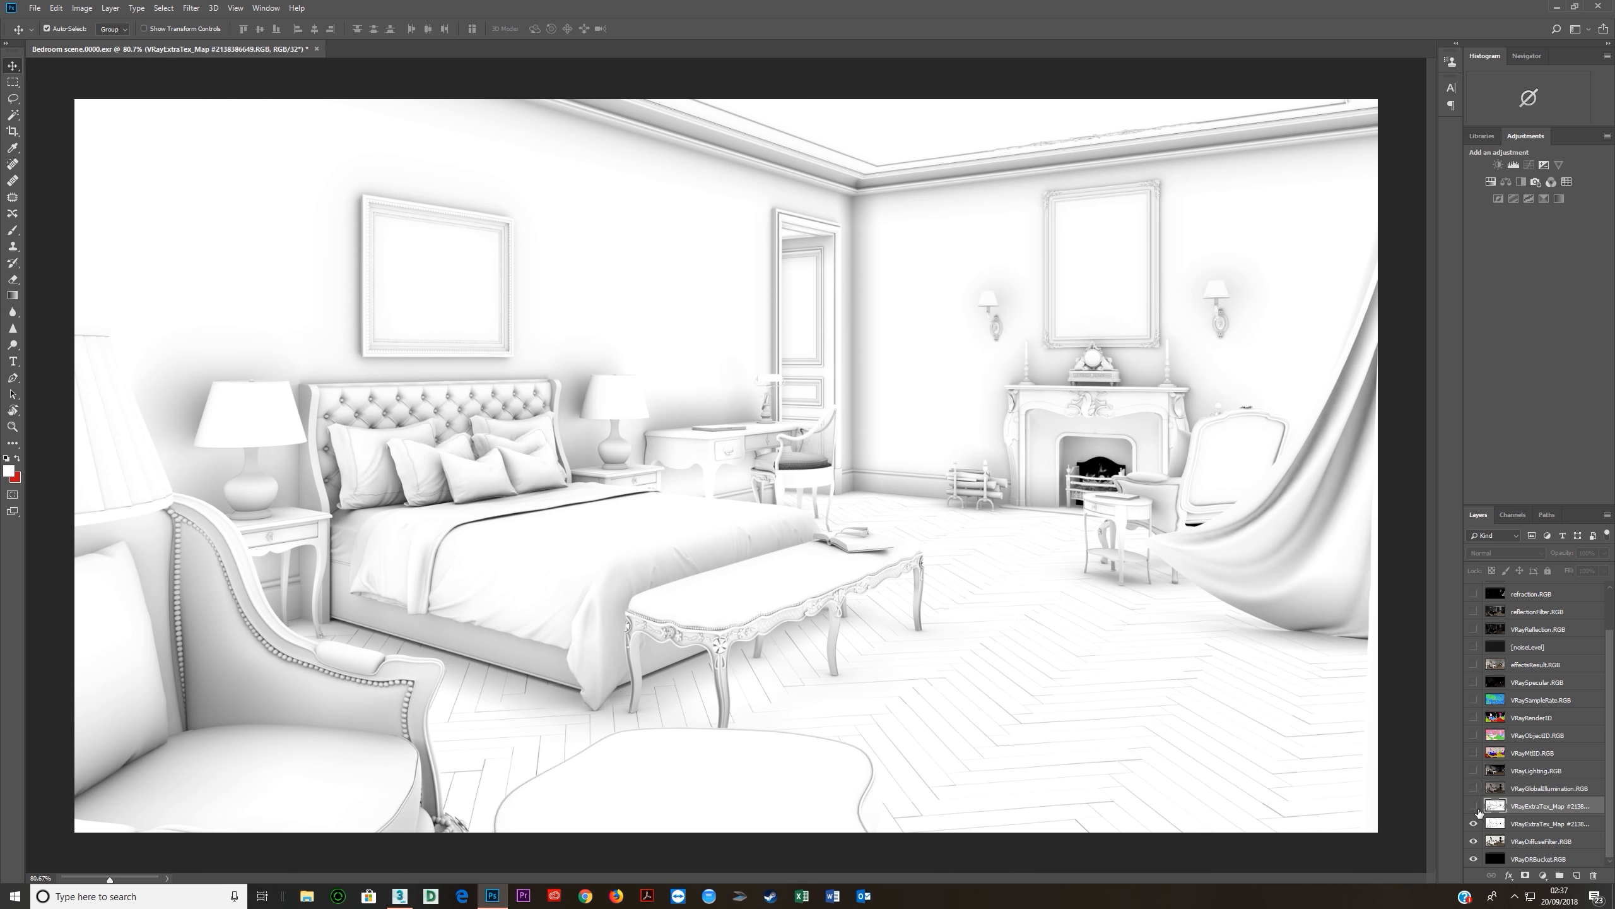
click(1522, 828)
click(1474, 824)
click(1475, 807)
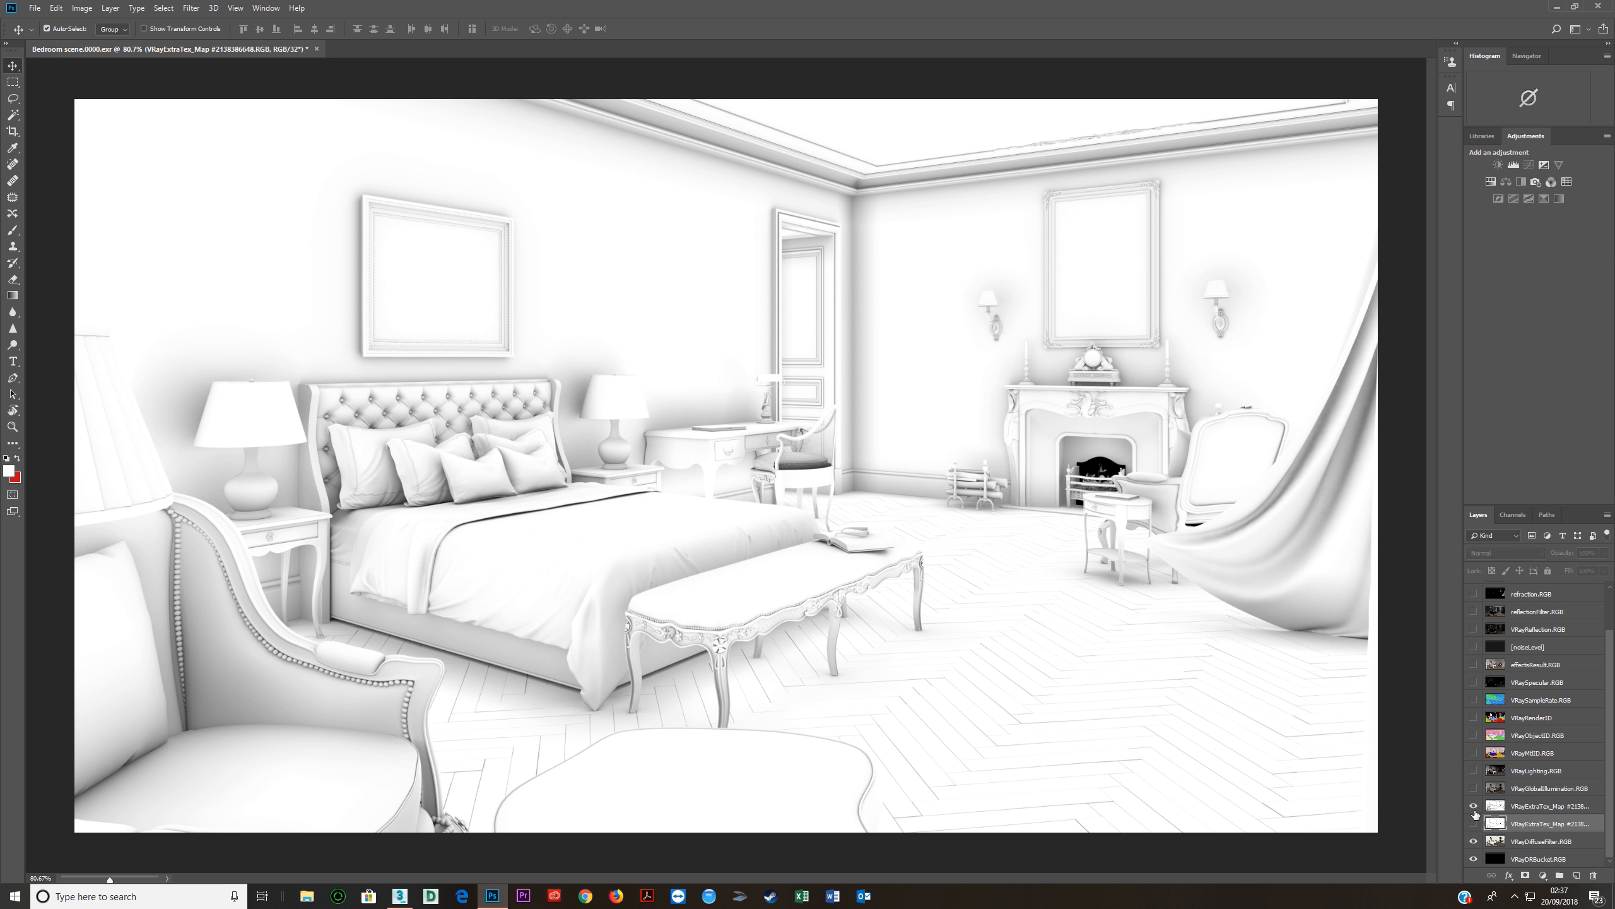
click(1474, 806)
click(1473, 824)
click(1474, 807)
click(1474, 807)
click(1474, 807)
click(1474, 807)
click(1473, 807)
click(1474, 807)
click(1473, 823)
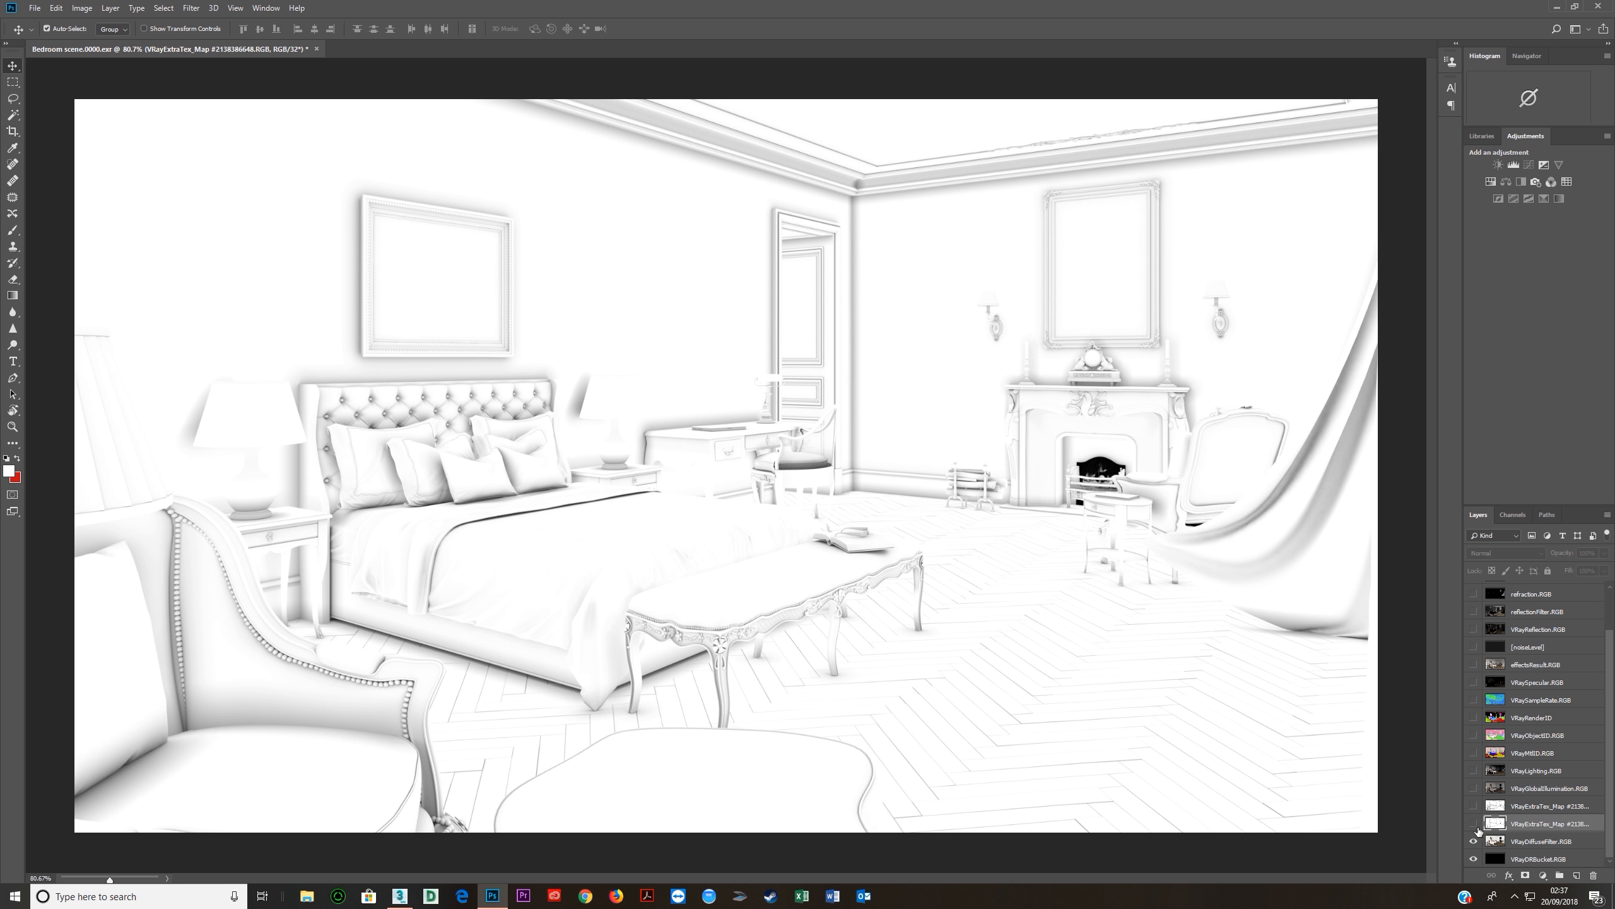
Hide the VRayDiffuseFilter.RGB and VRayDRBucket.RGB layers and show the RGB layer again.
click(1504, 843)
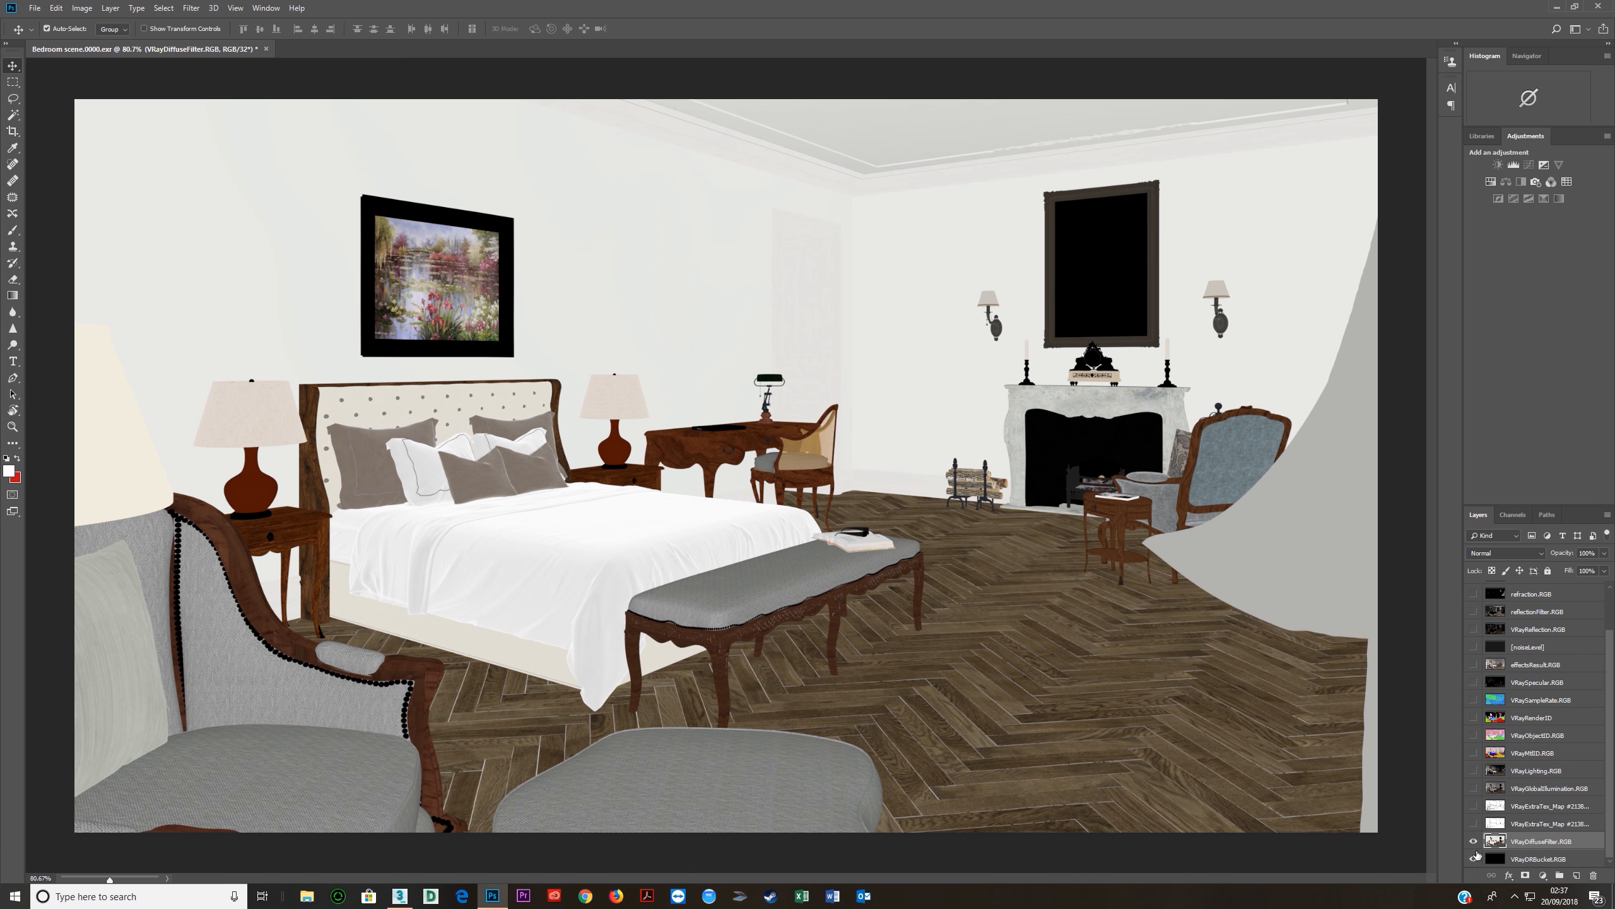
click(1473, 841)
click(1530, 860)
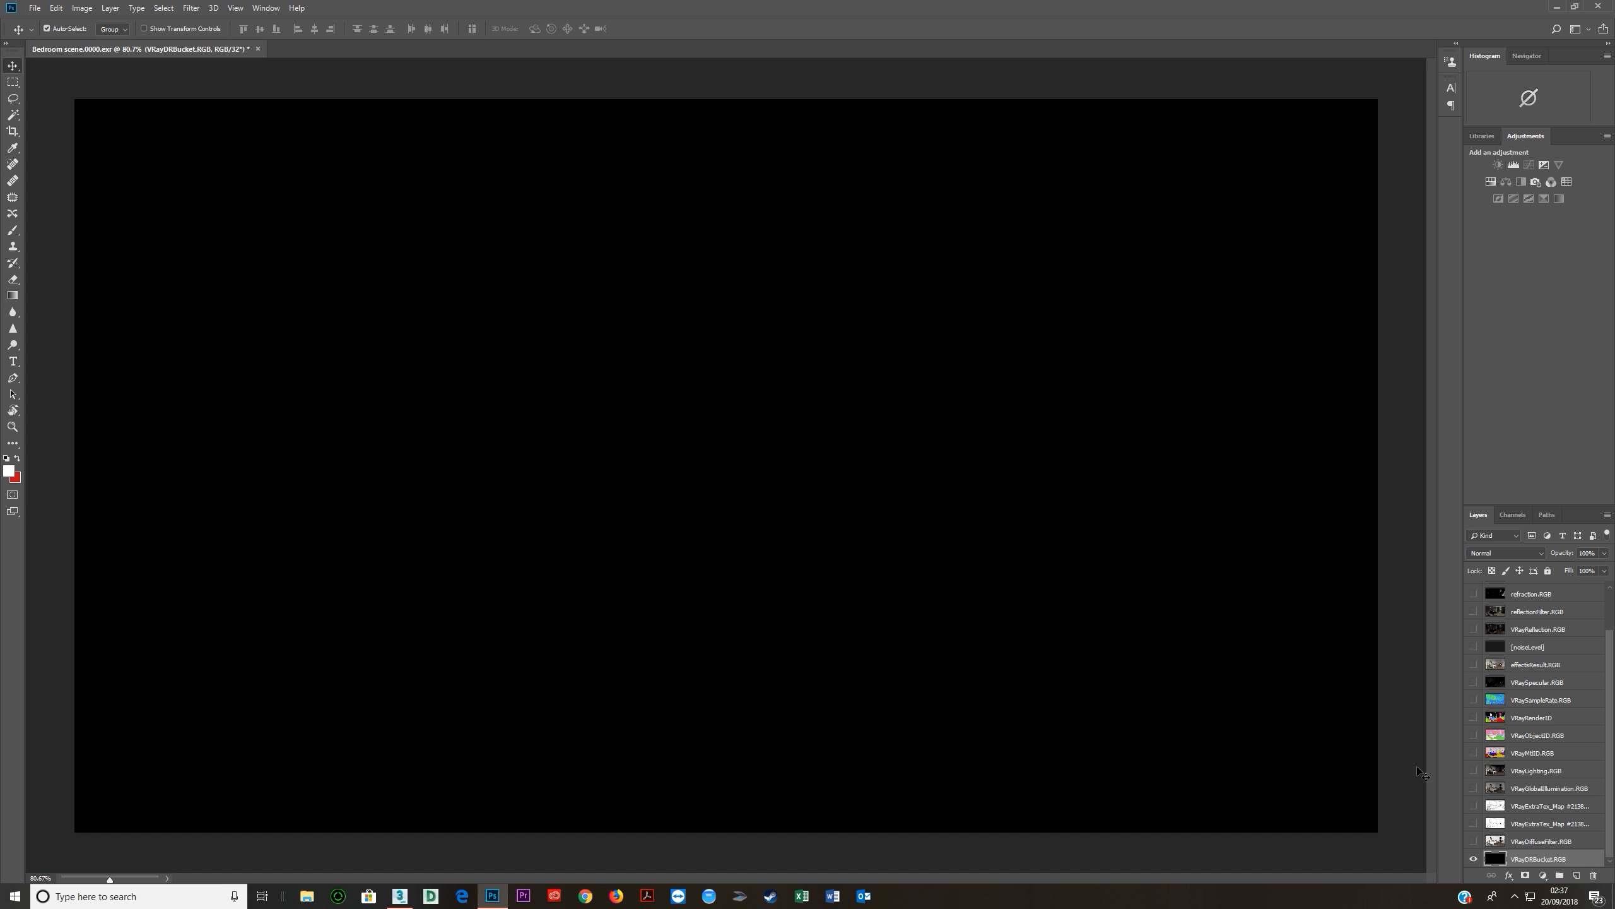
click(1474, 859)
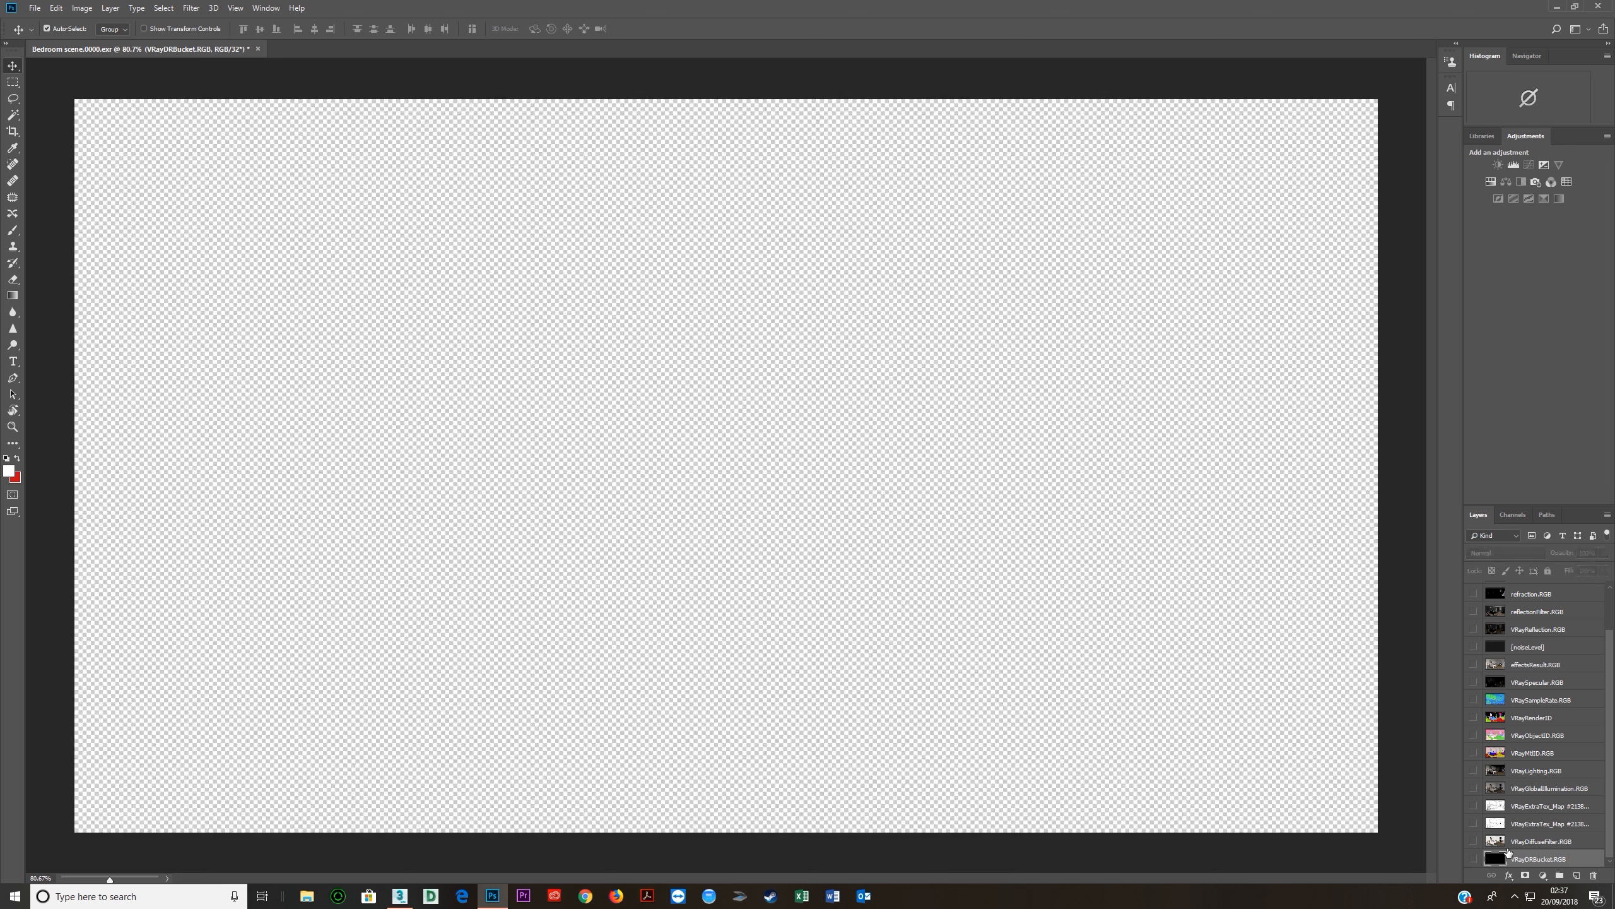
scroll(1488, 807, up, 3)
click(1474, 590)
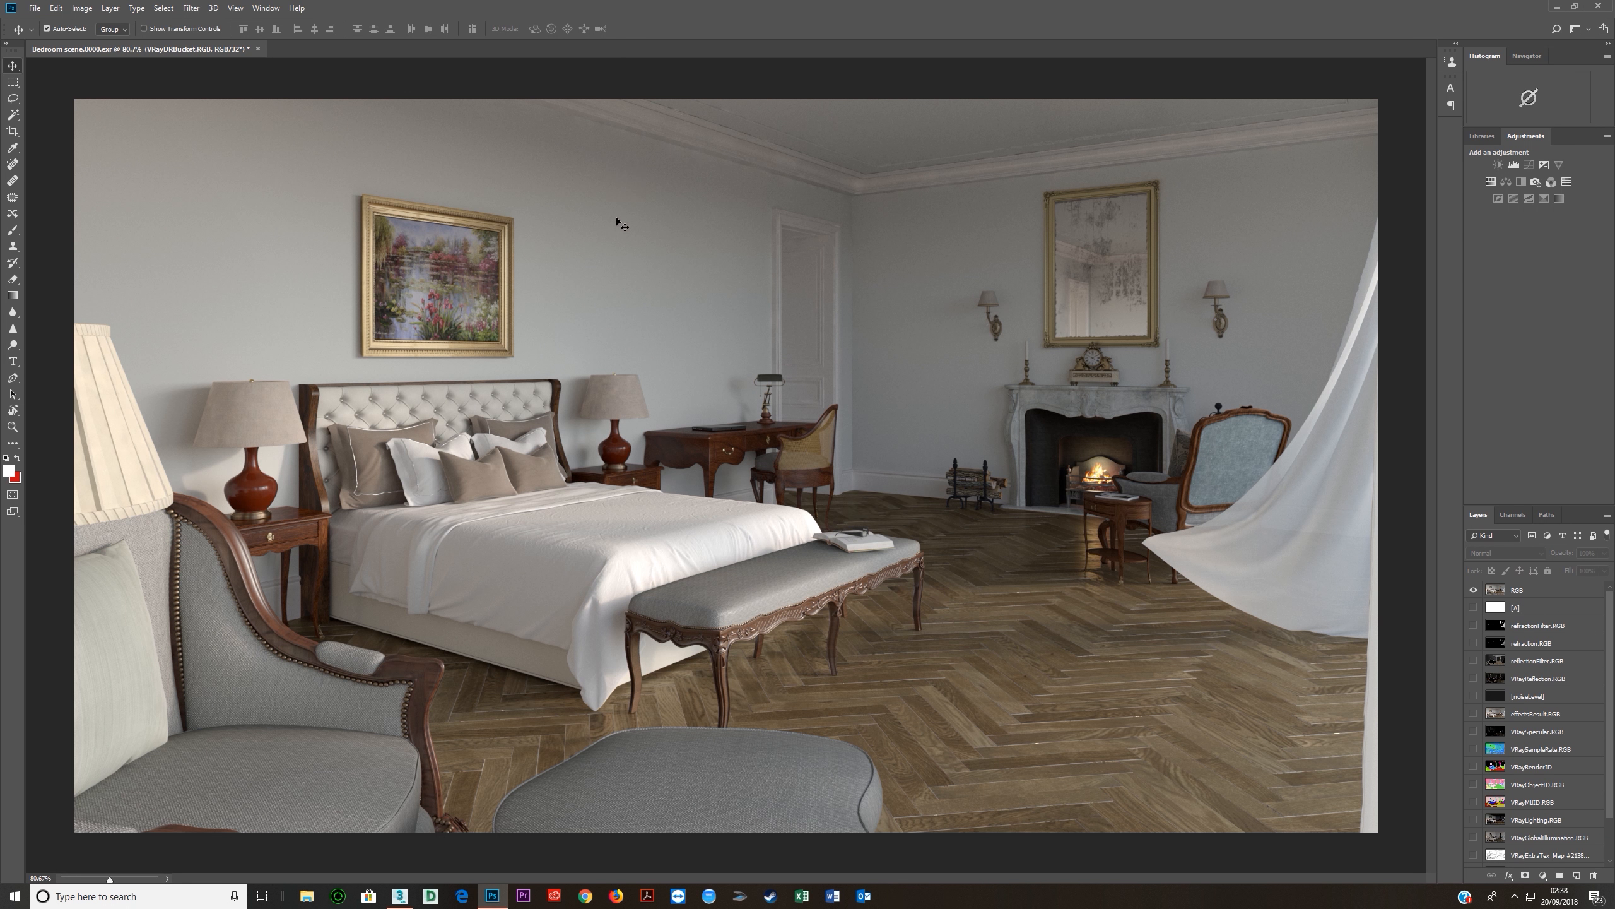
Review the render elements list in 3ds Max, then return to Photoshop and look through the matching layers.
click(400, 896)
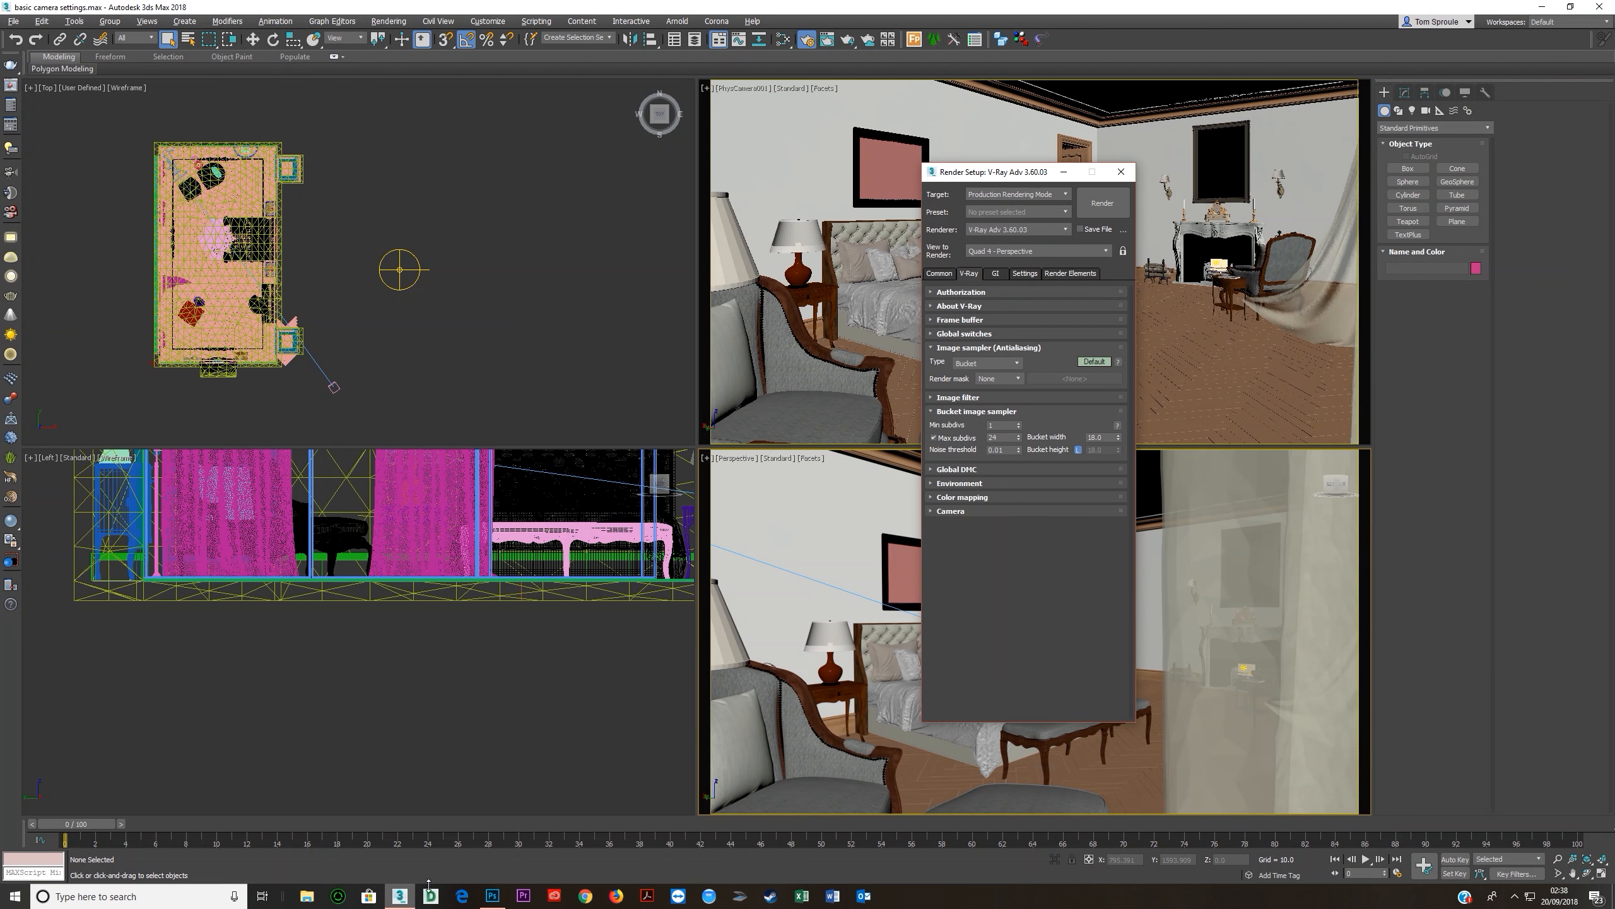
click(1063, 279)
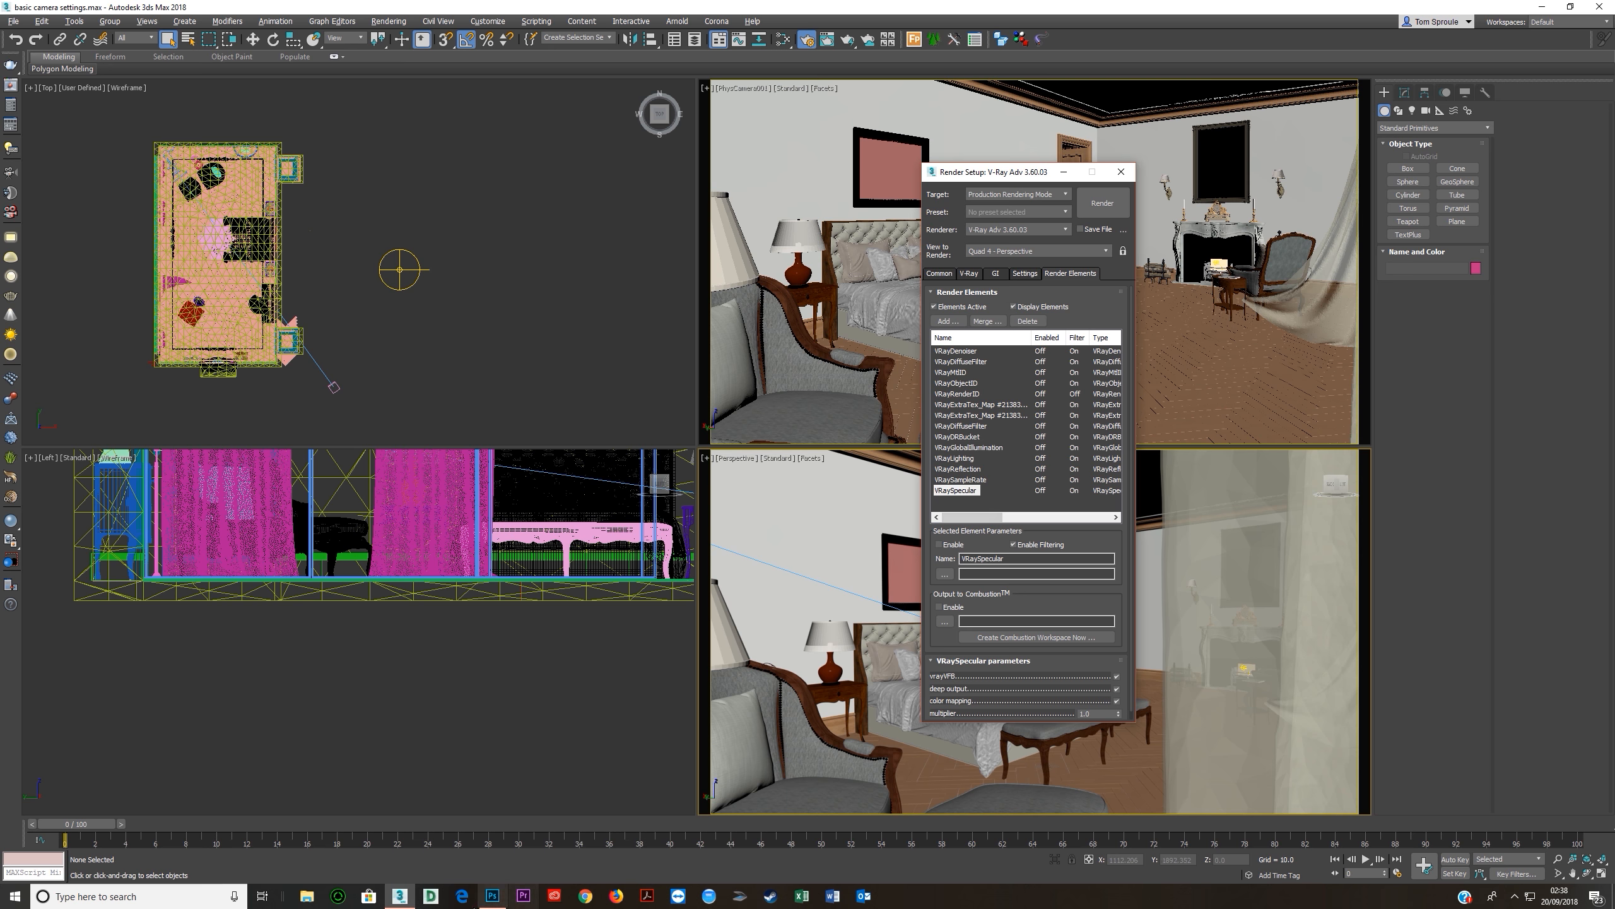
click(492, 896)
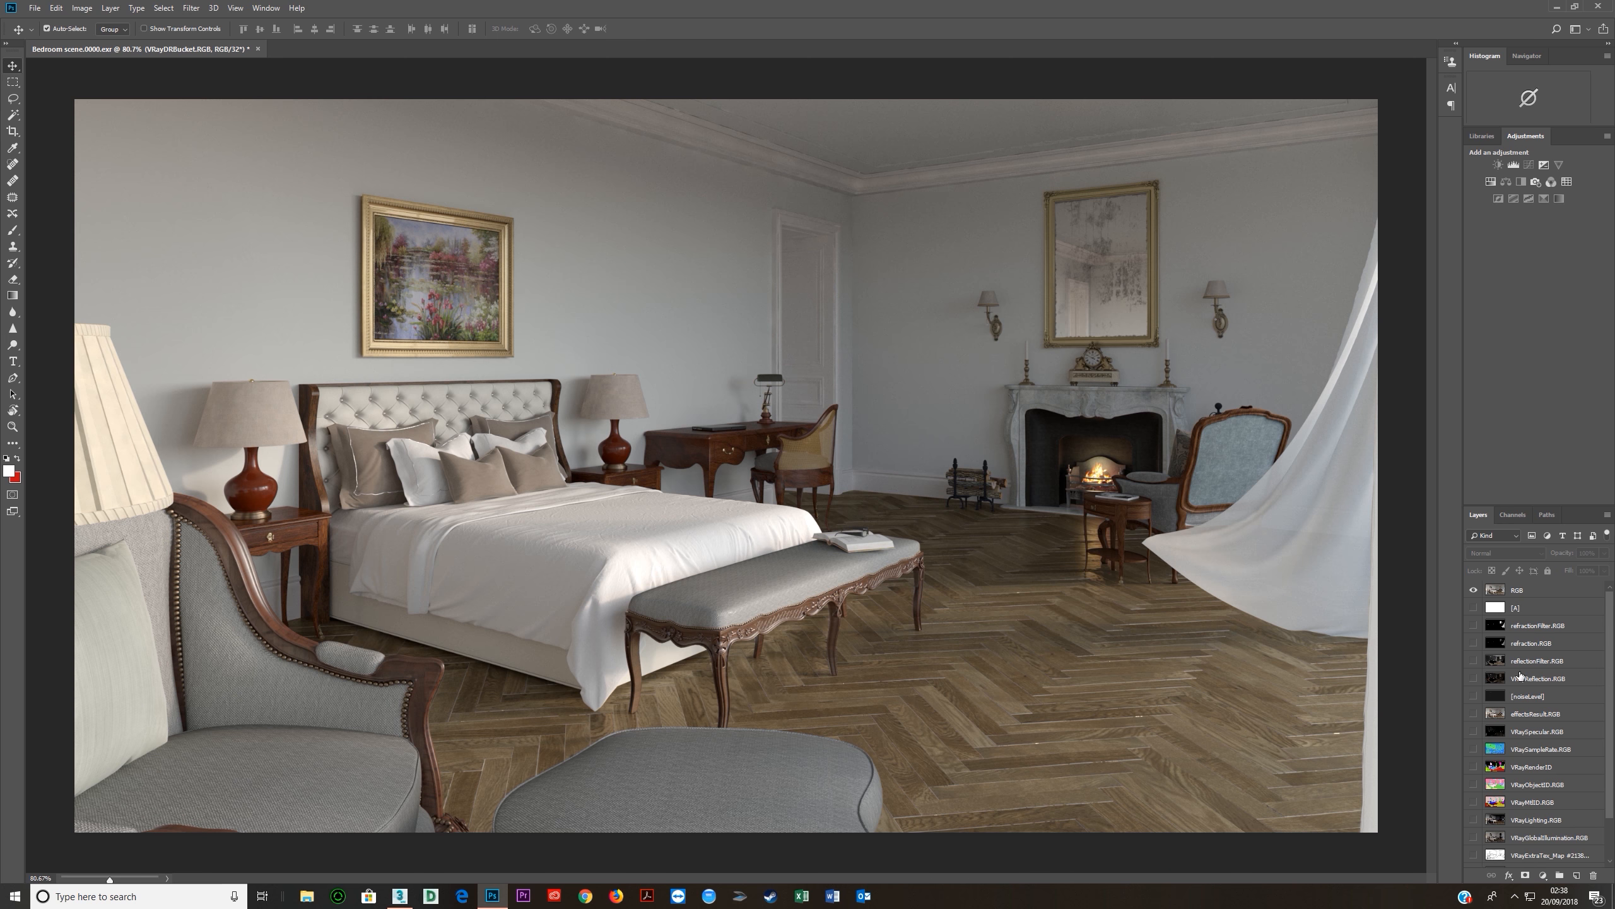
scroll(1514, 687, down, 2)
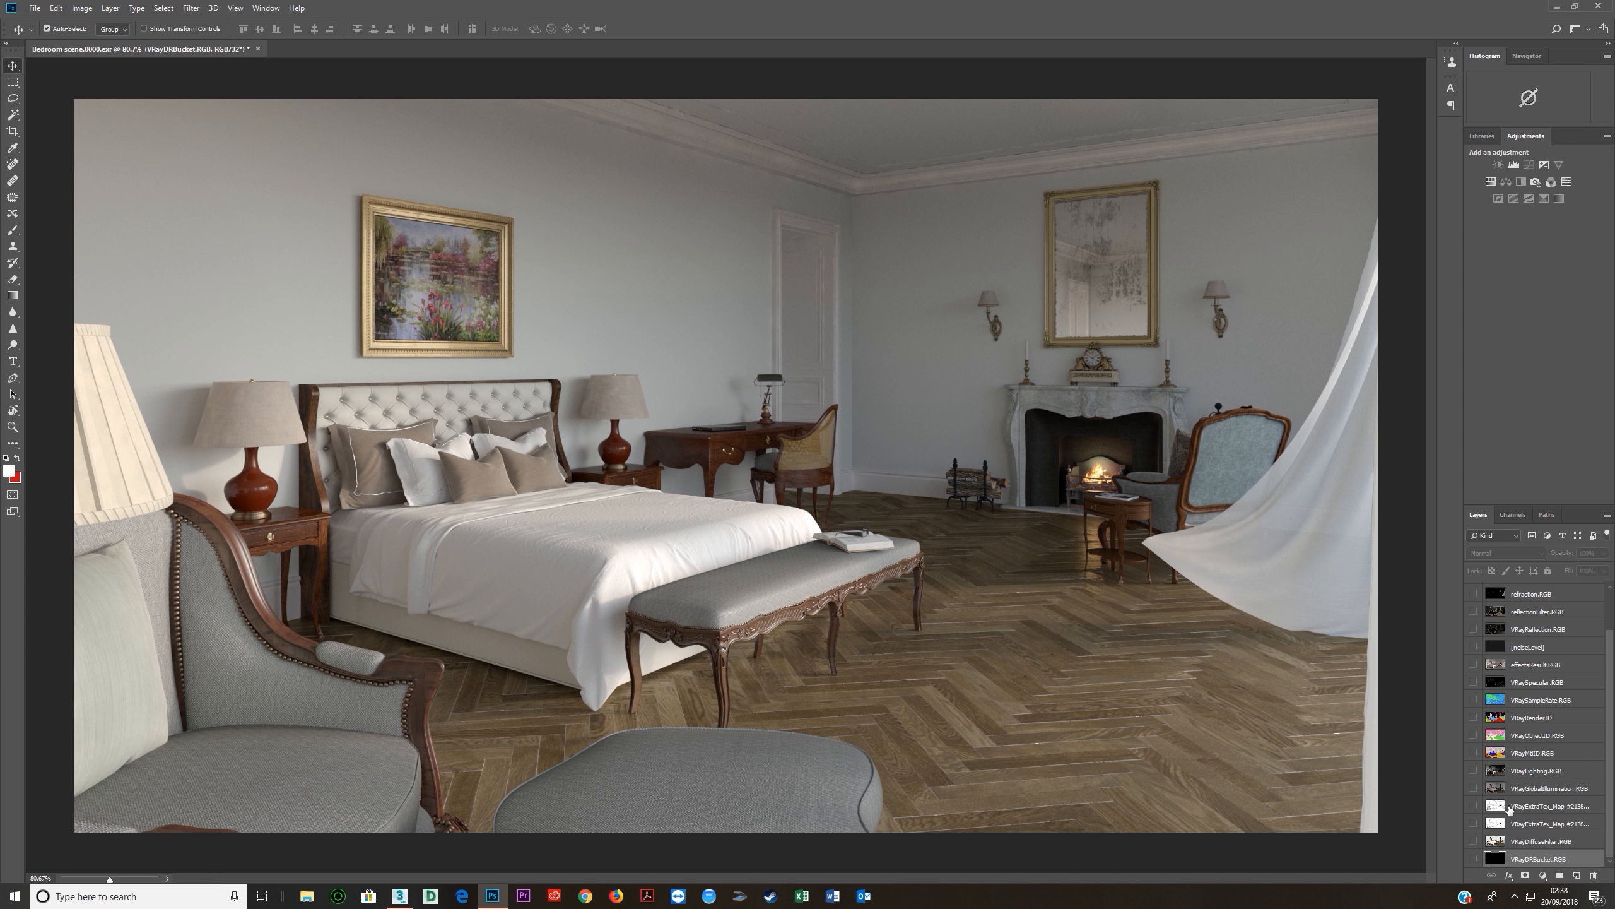
scroll(1511, 807, up, 2)
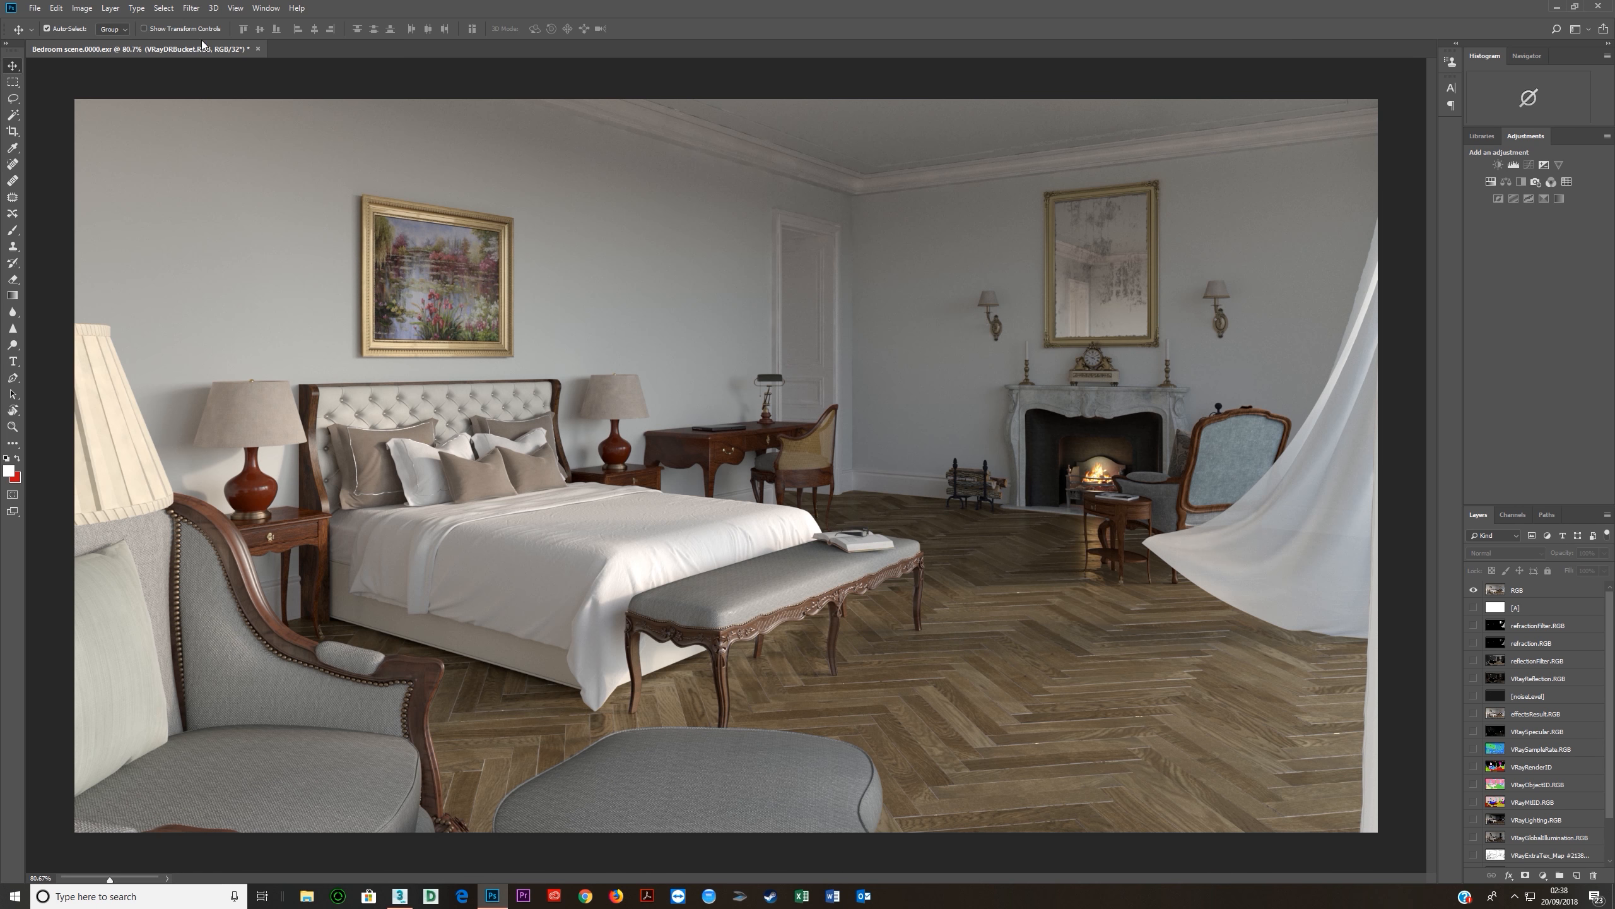
Select the RGB layer and convert the document to 16 Bits/Channel without merging the layers.
click(761, 234)
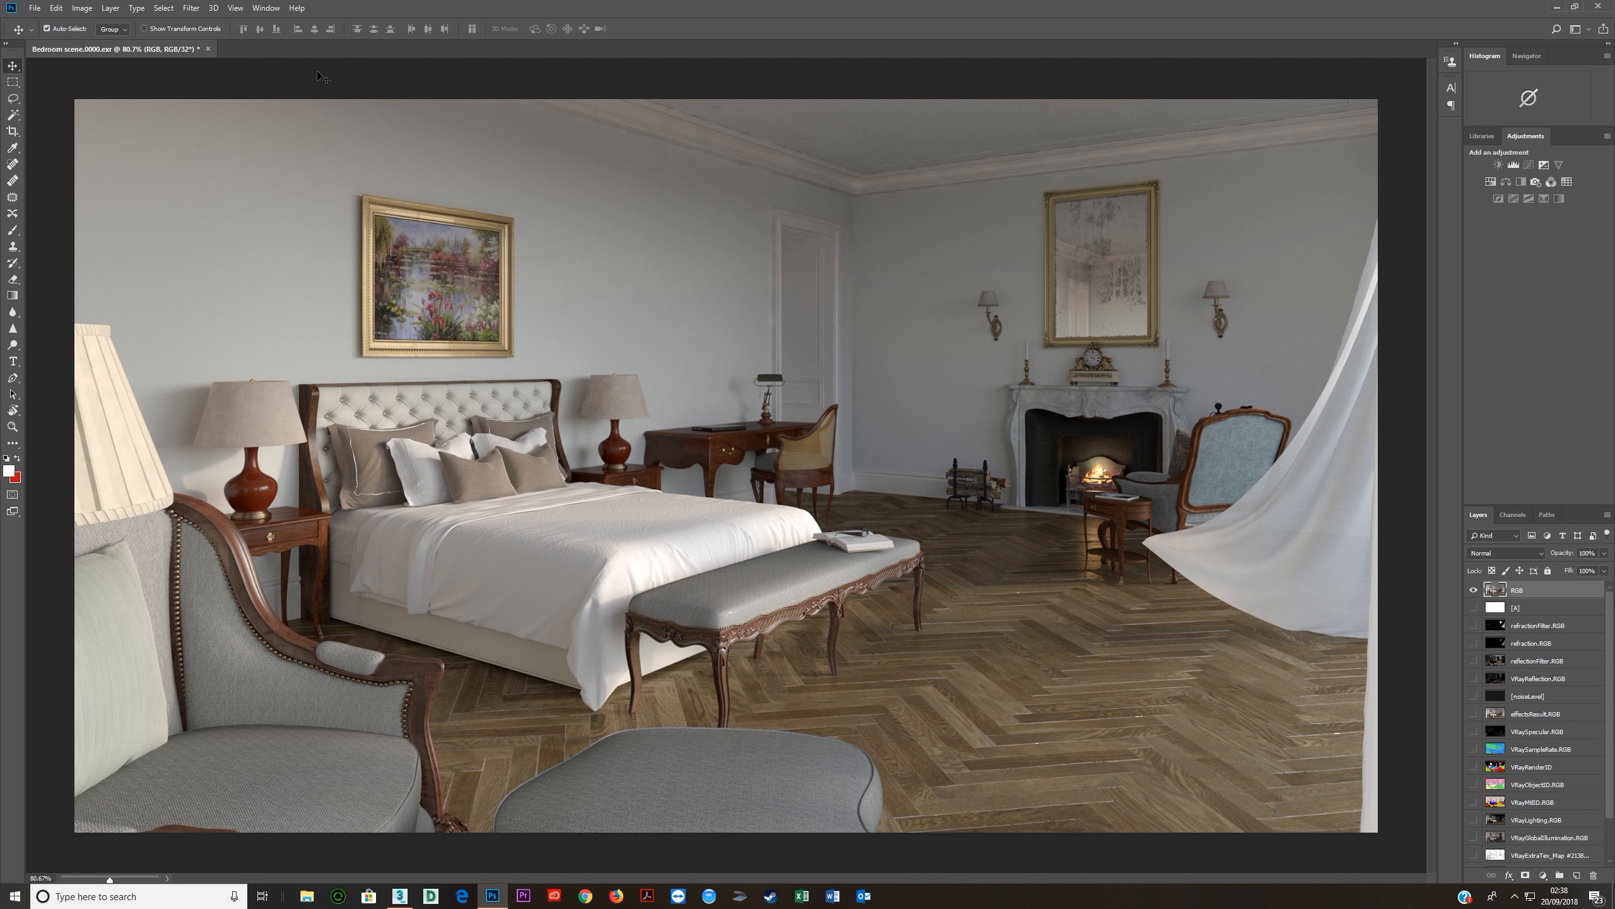
click(82, 8)
mouse_move(104, 23)
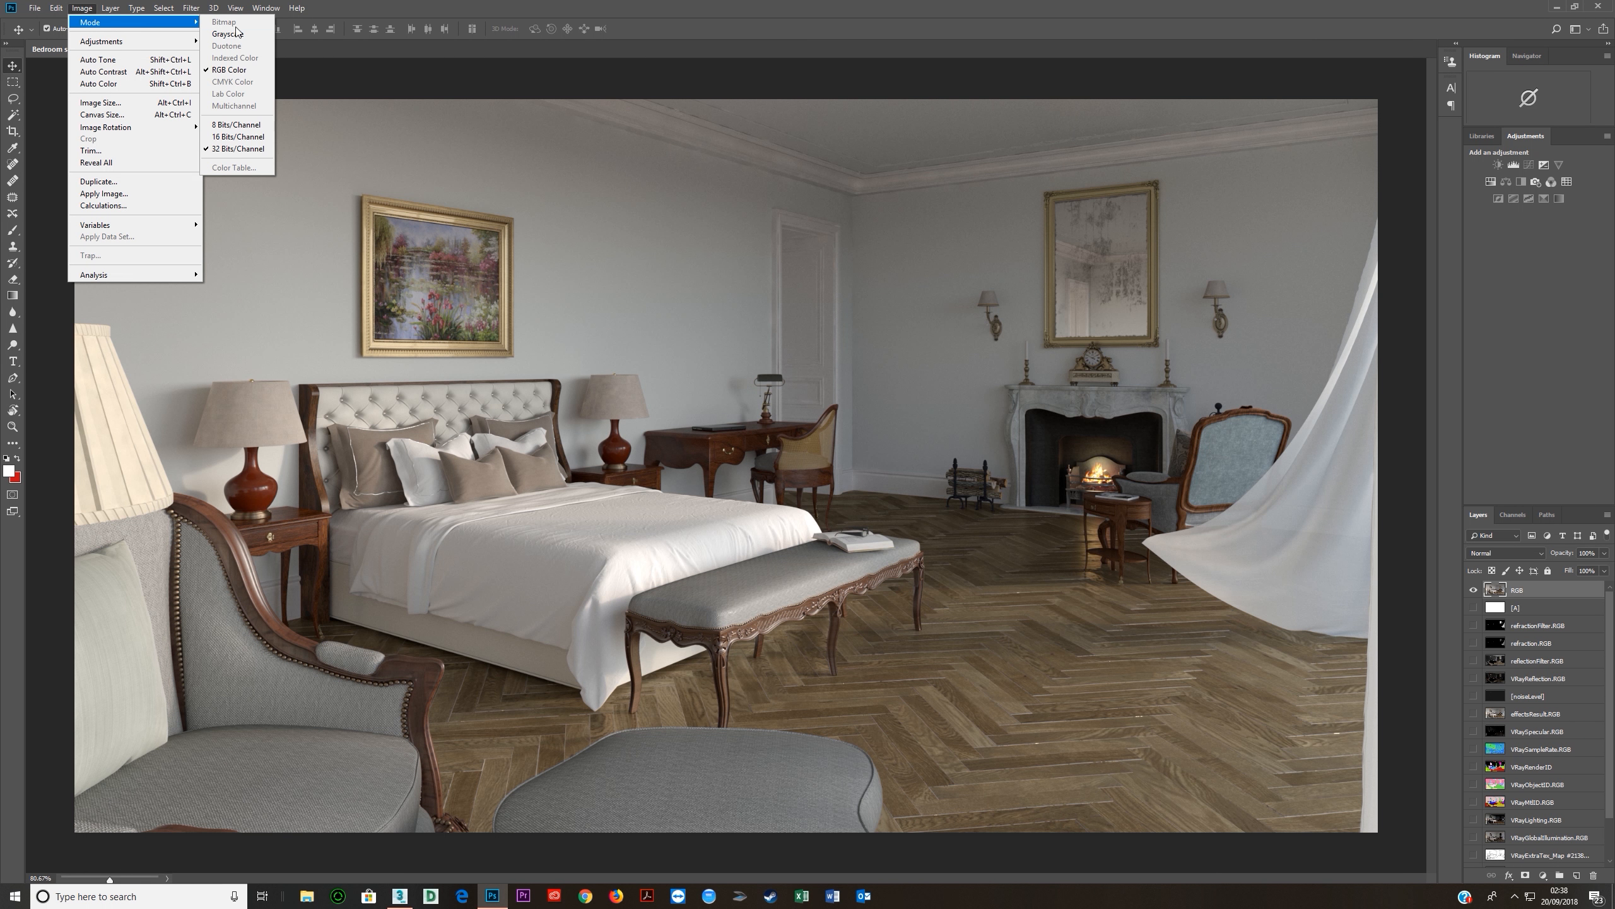
click(229, 139)
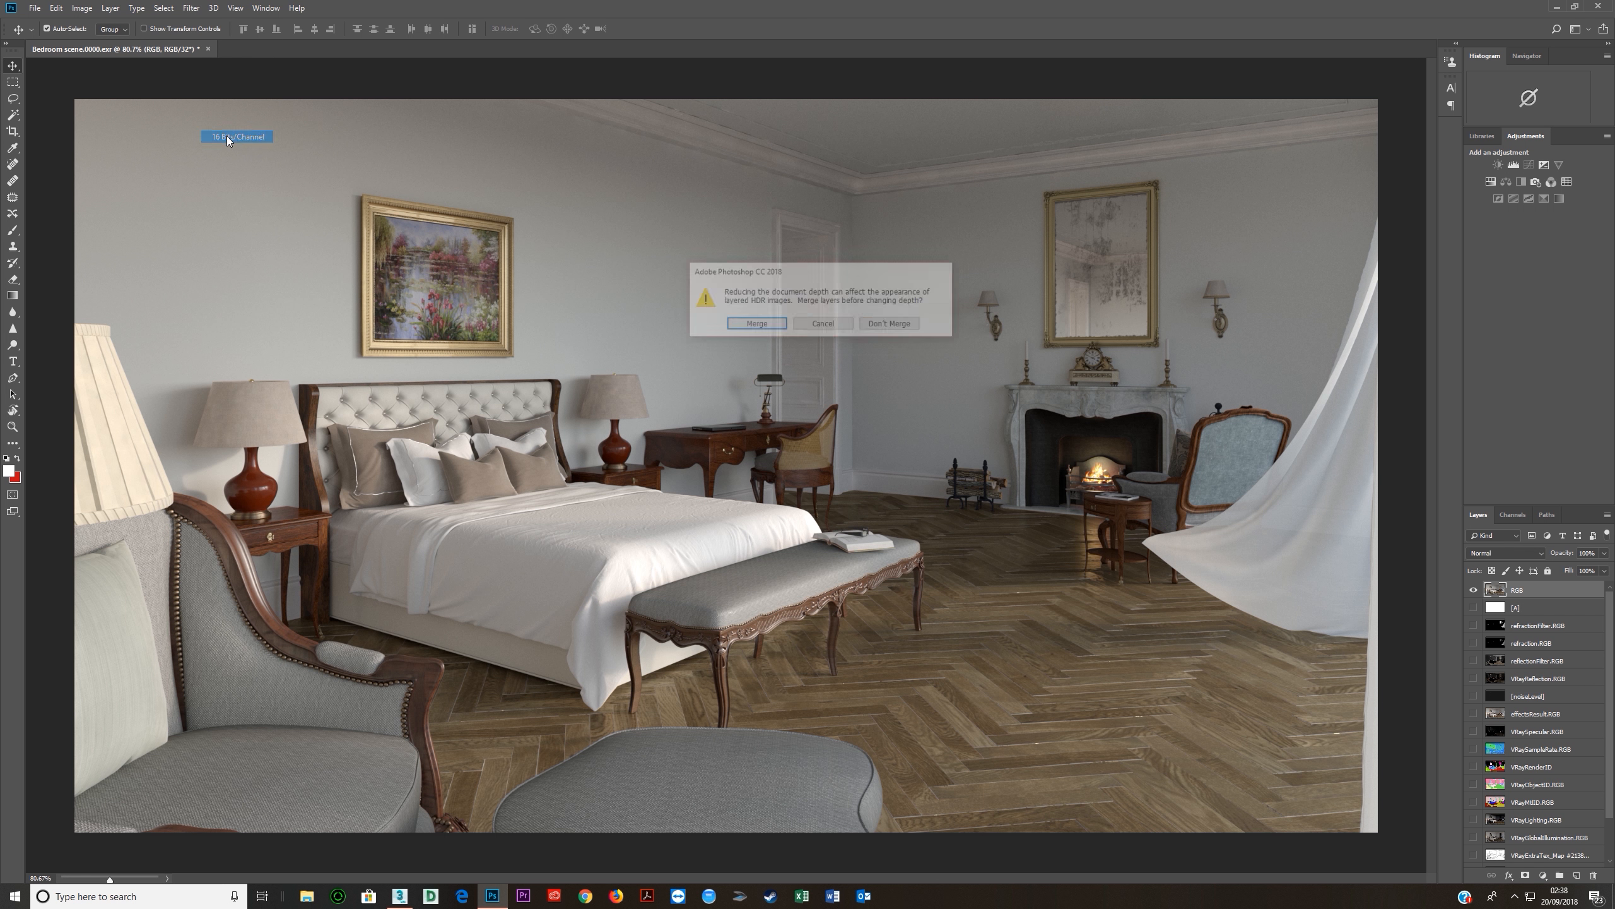
click(897, 327)
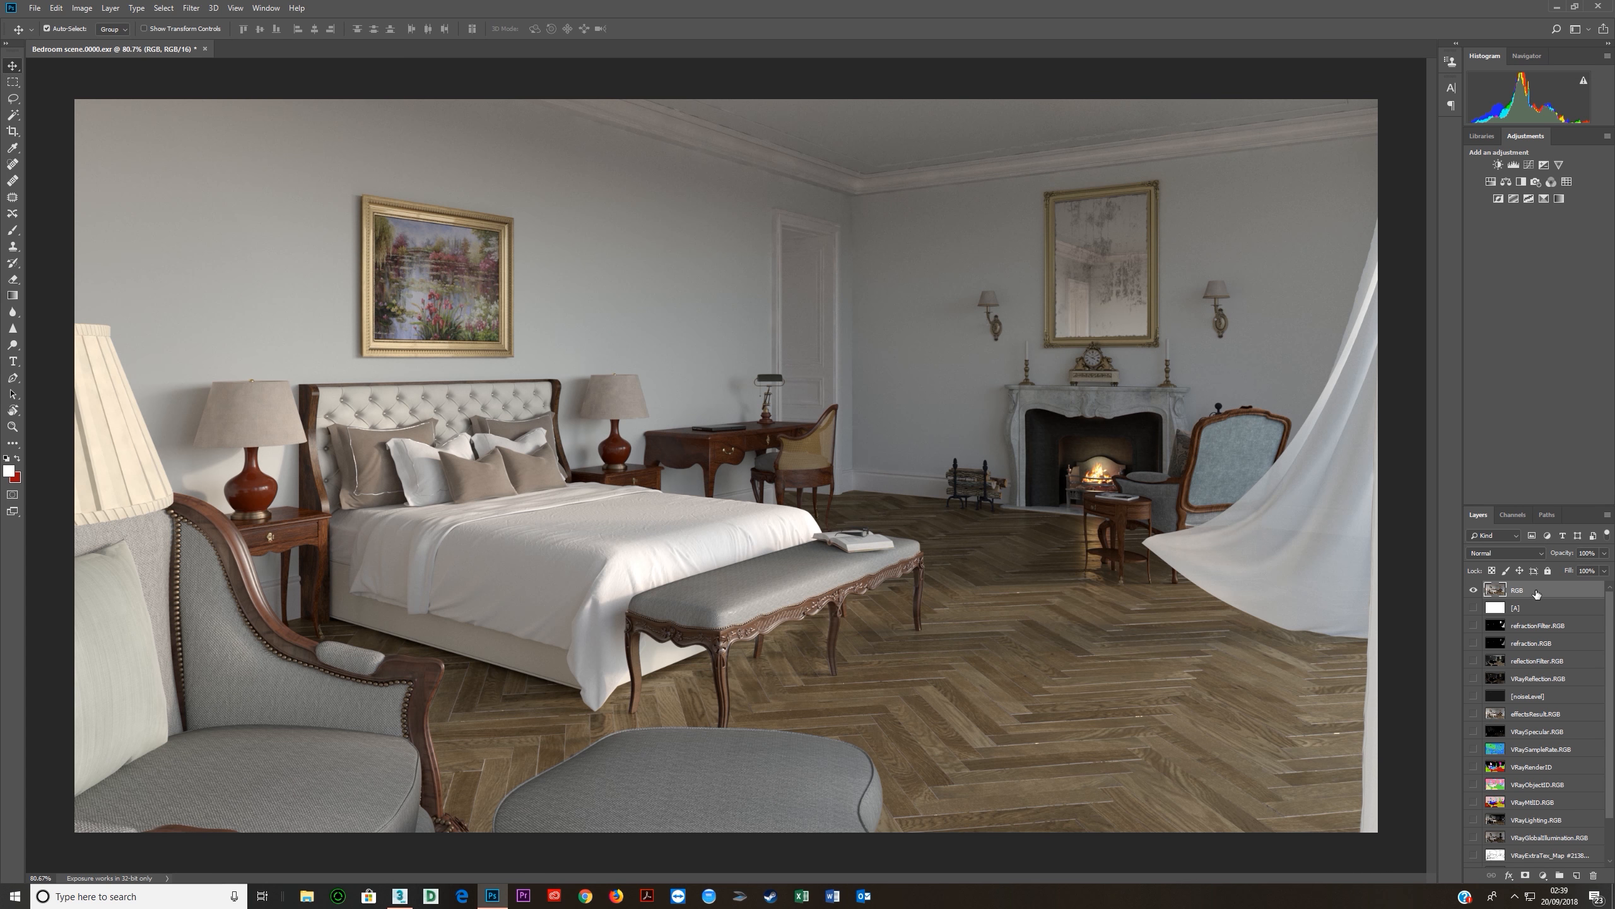
Group the layers from [A] down through VRayDiffuseFilter.RGB and name the group "help".
click(1527, 611)
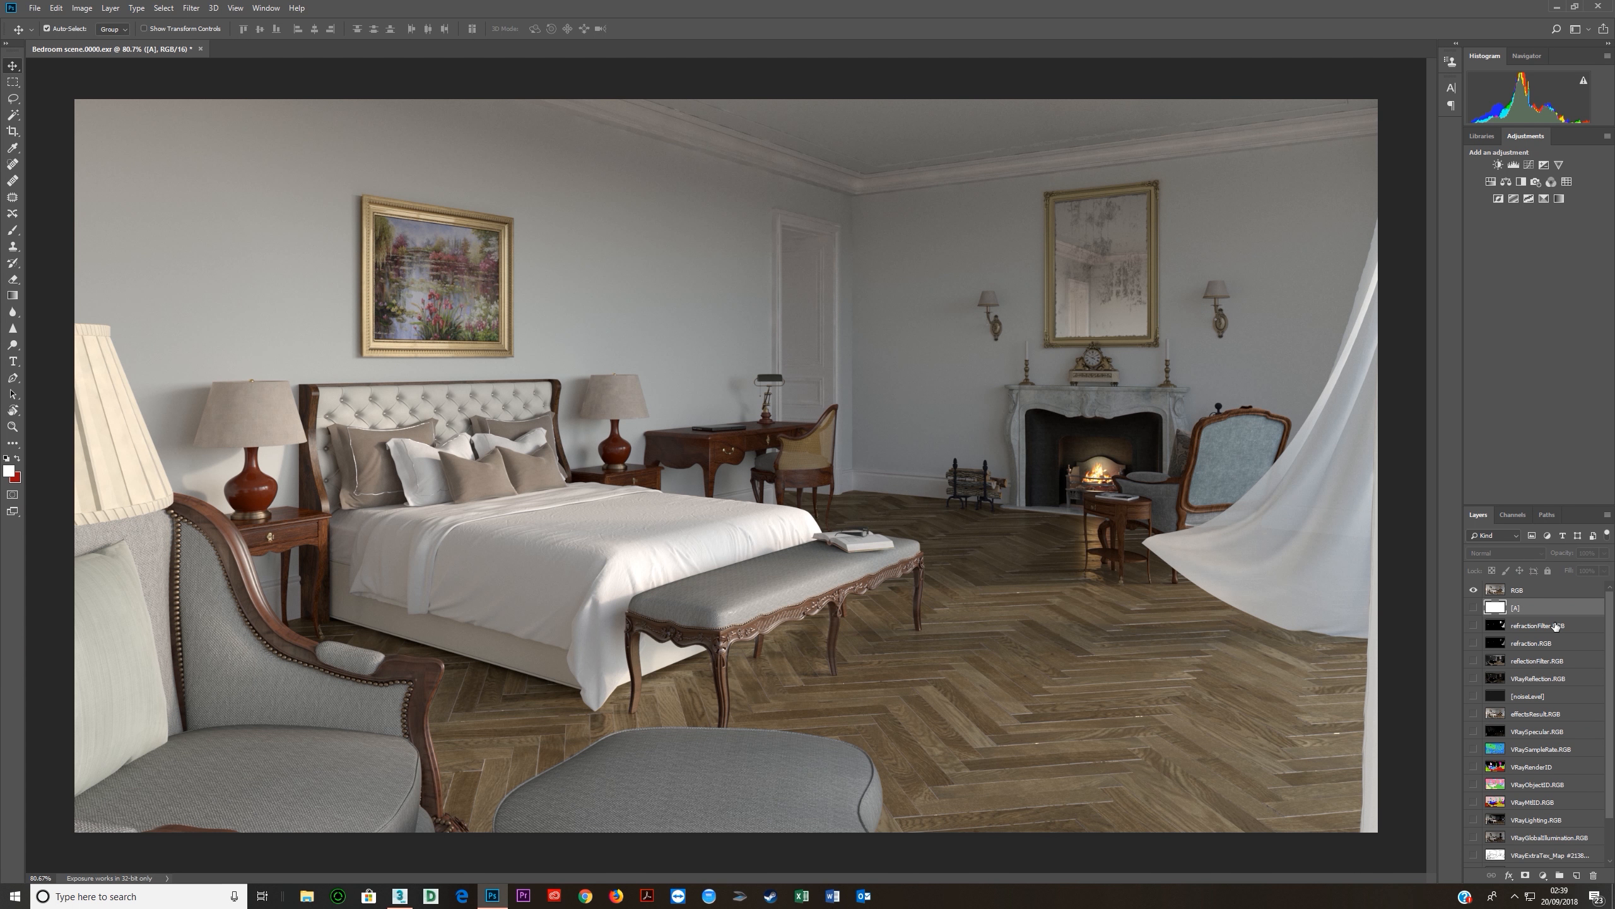
click(1556, 626)
scroll(1540, 657, down, 2)
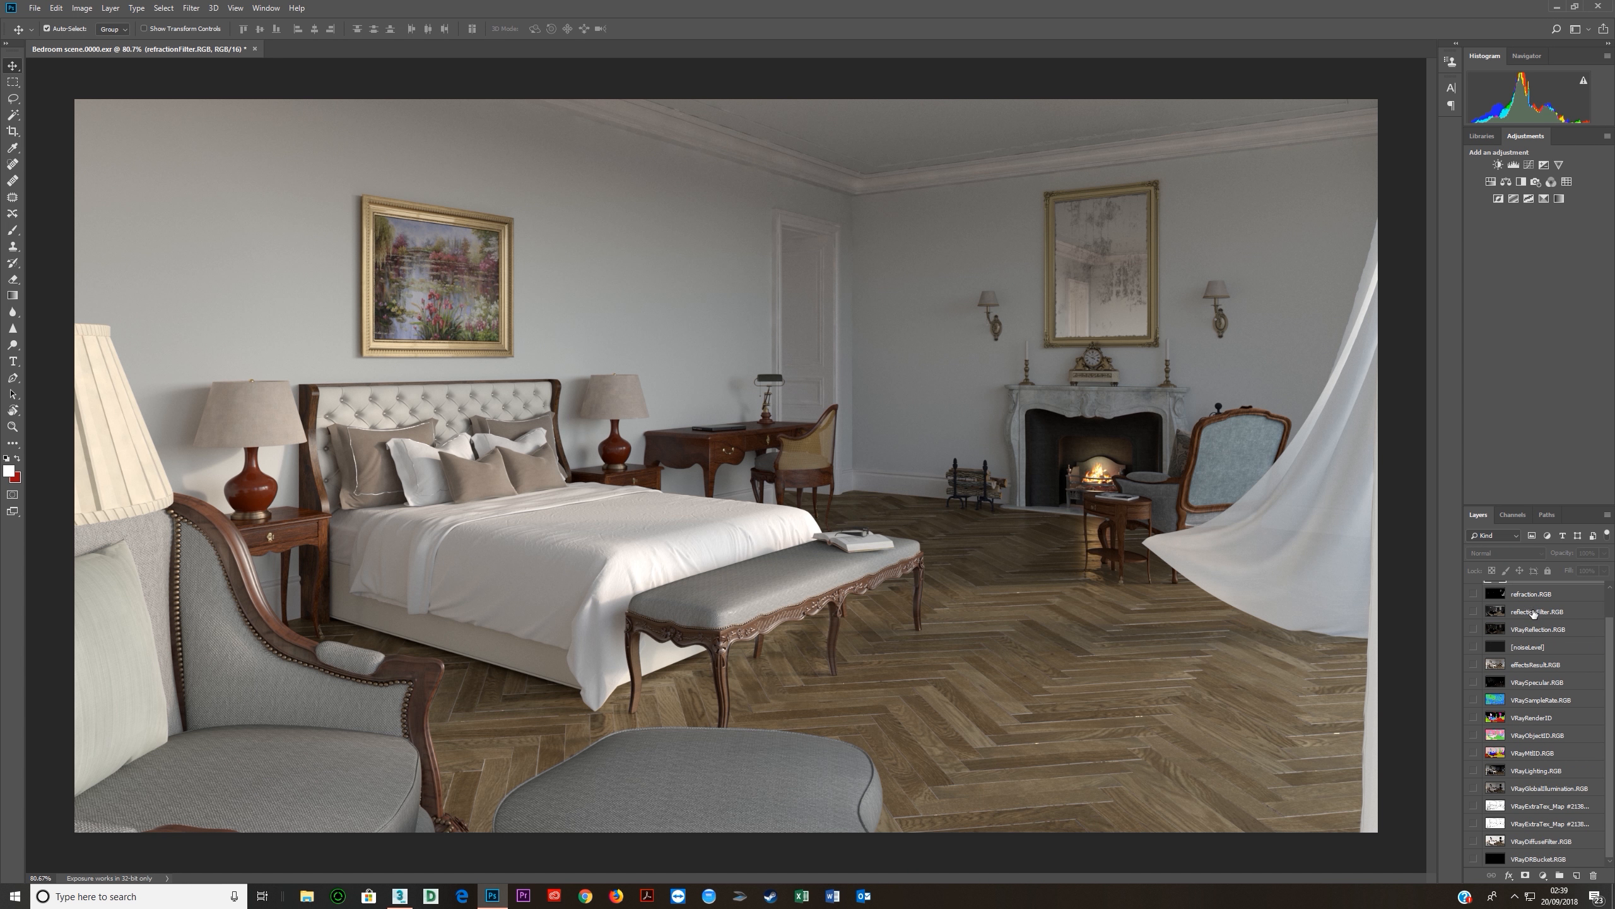
shift+click(1535, 843)
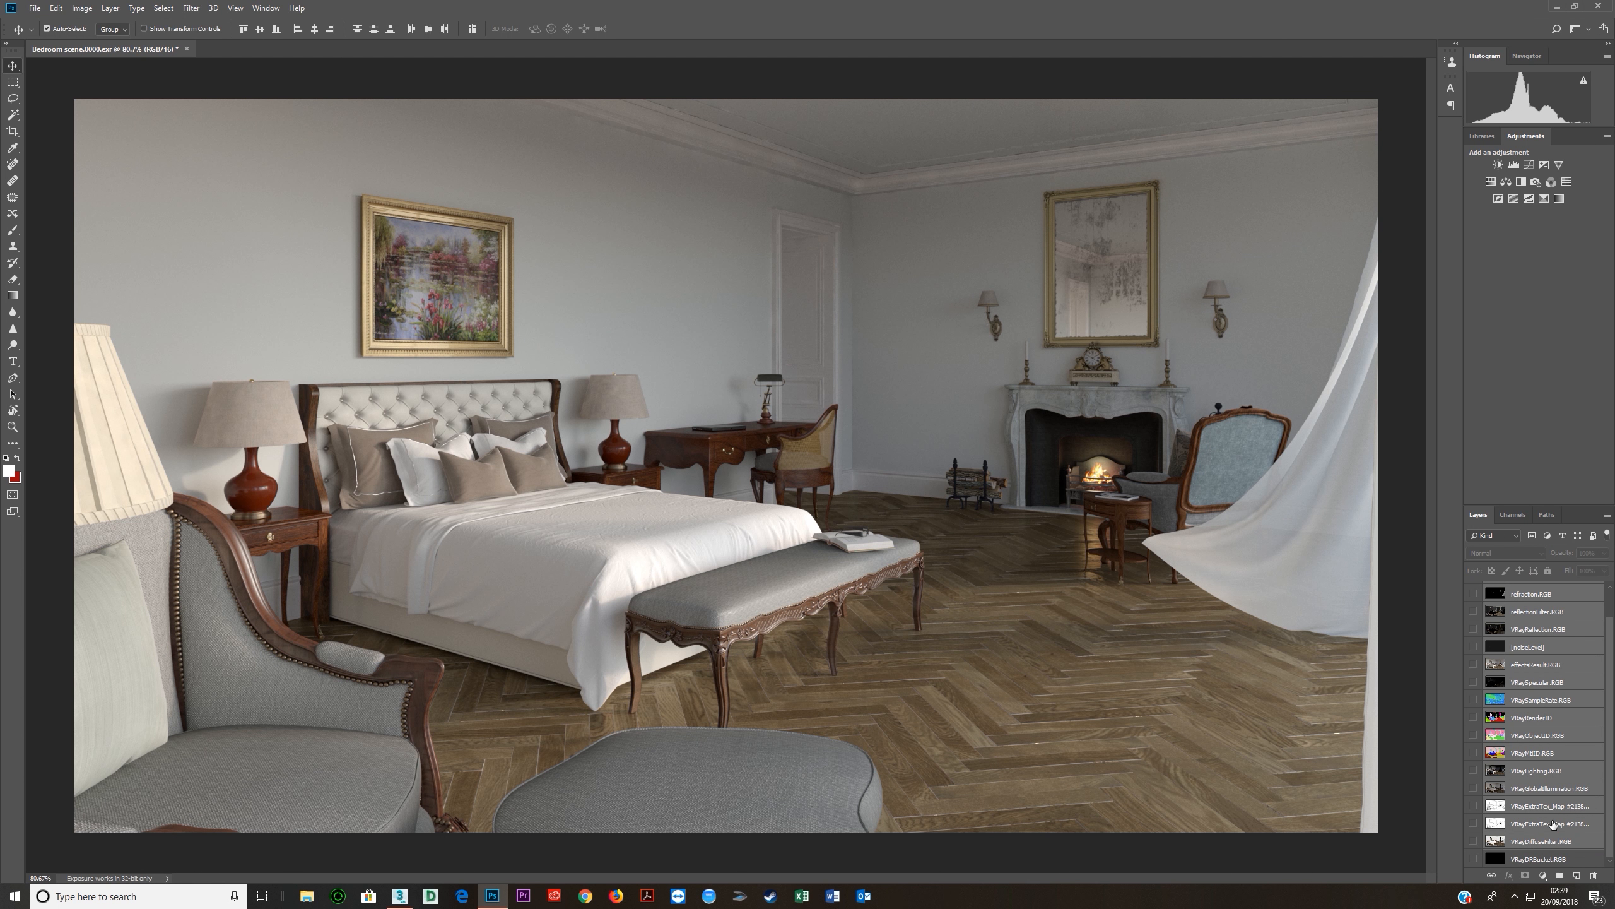
click(1560, 877)
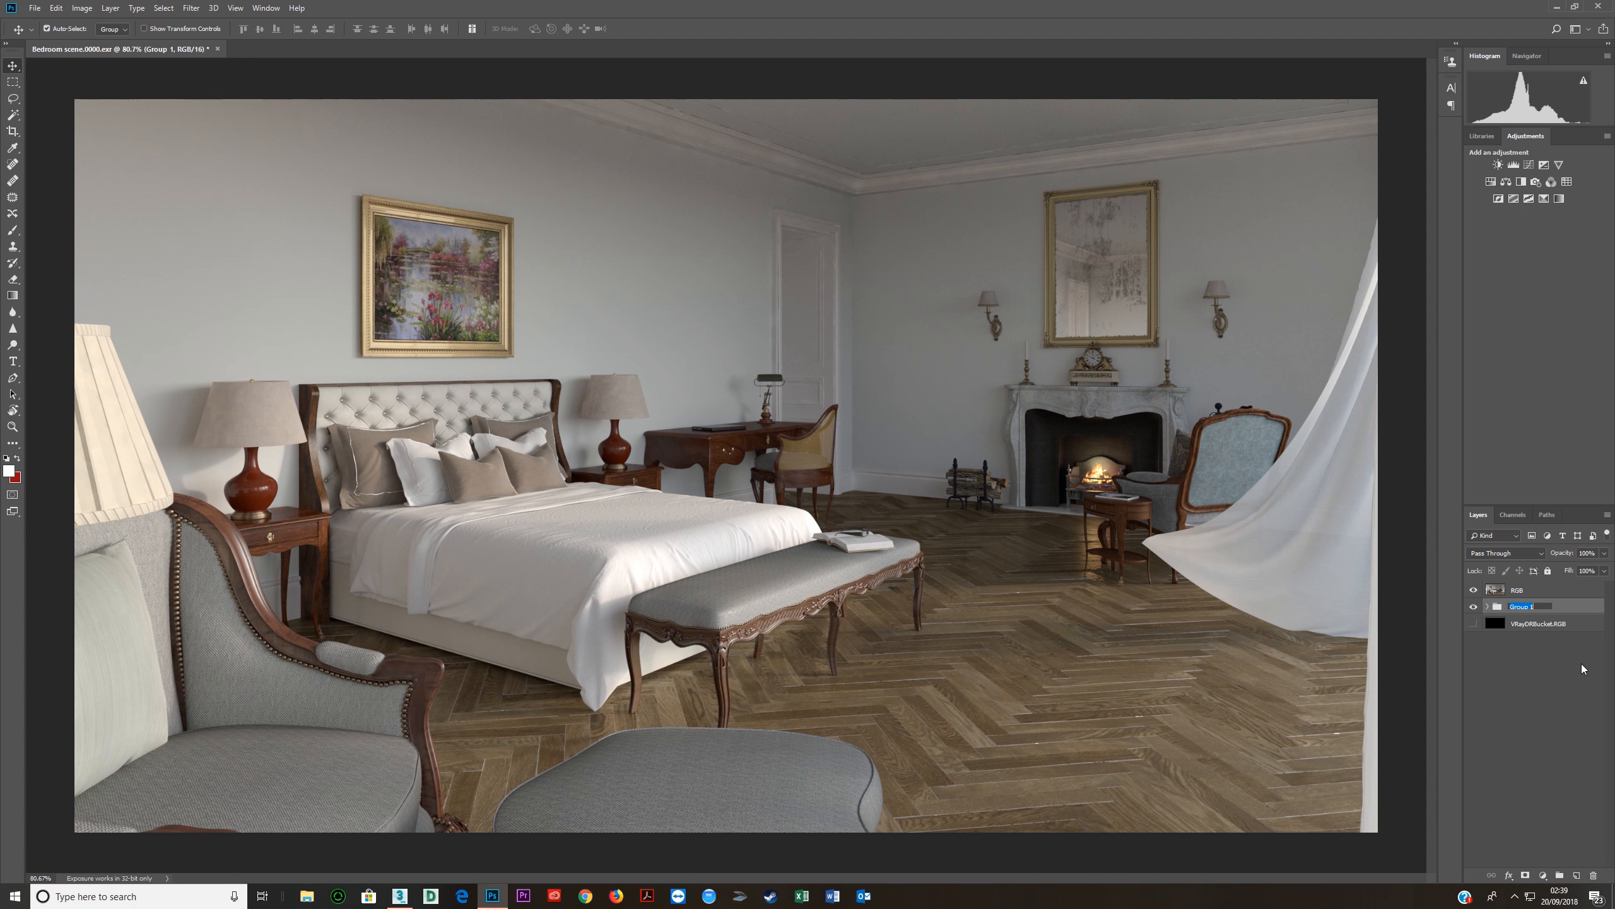
text(help)
key(Return)
Move the help group above the RGB layer and delete the VRayDRBucket.RGB layer.
drag(1526, 608, 1489, 592)
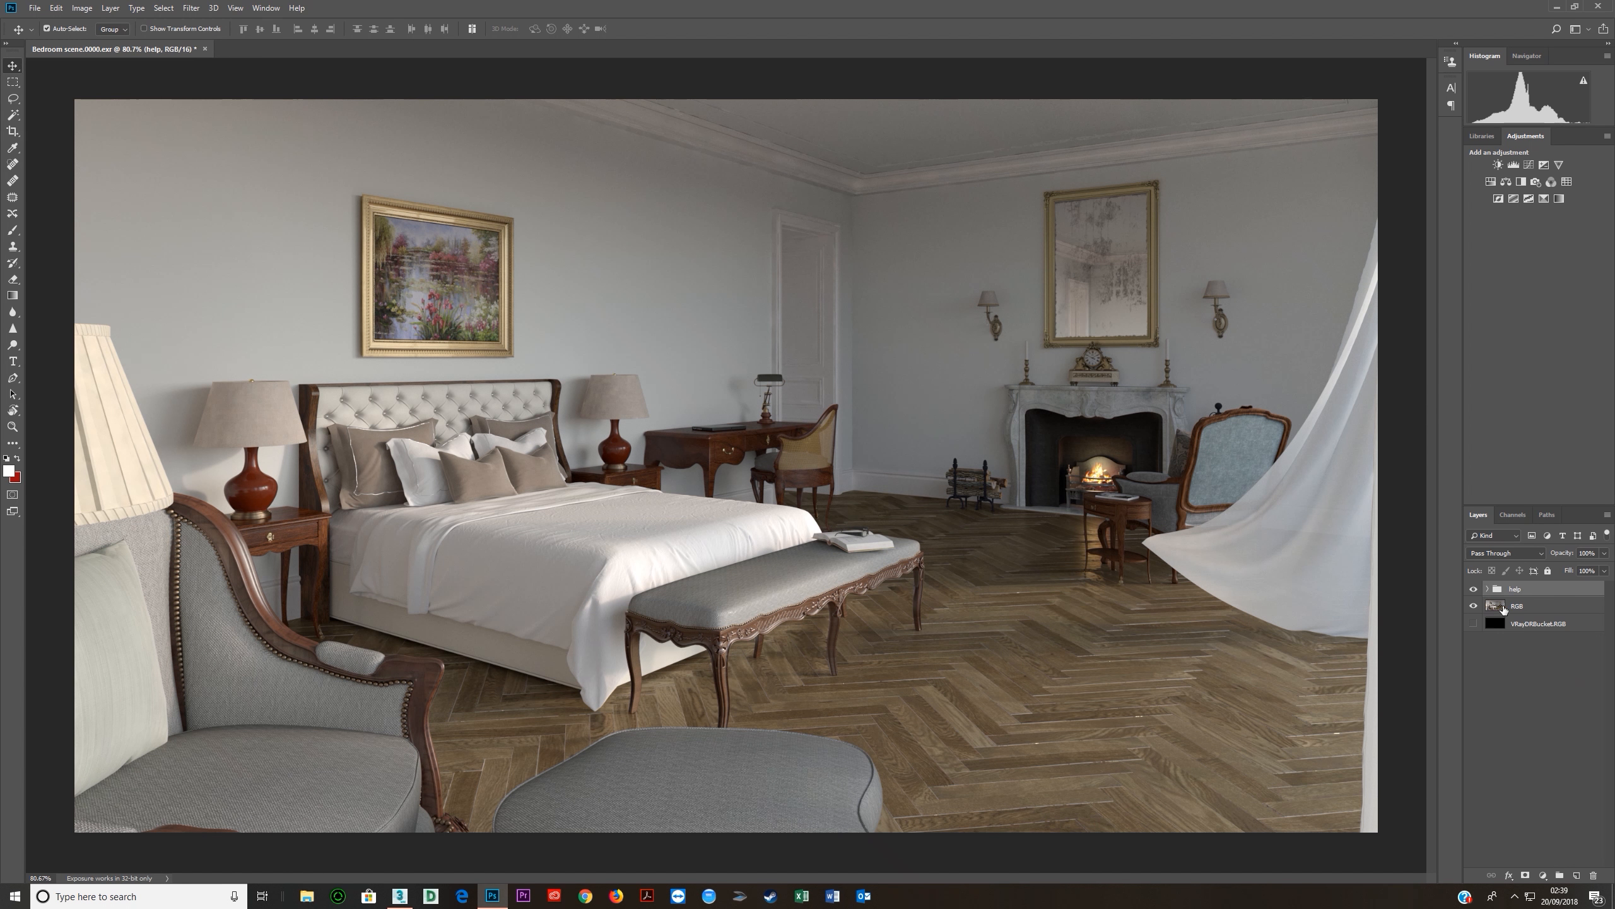
click(1505, 609)
shift+click(1534, 626)
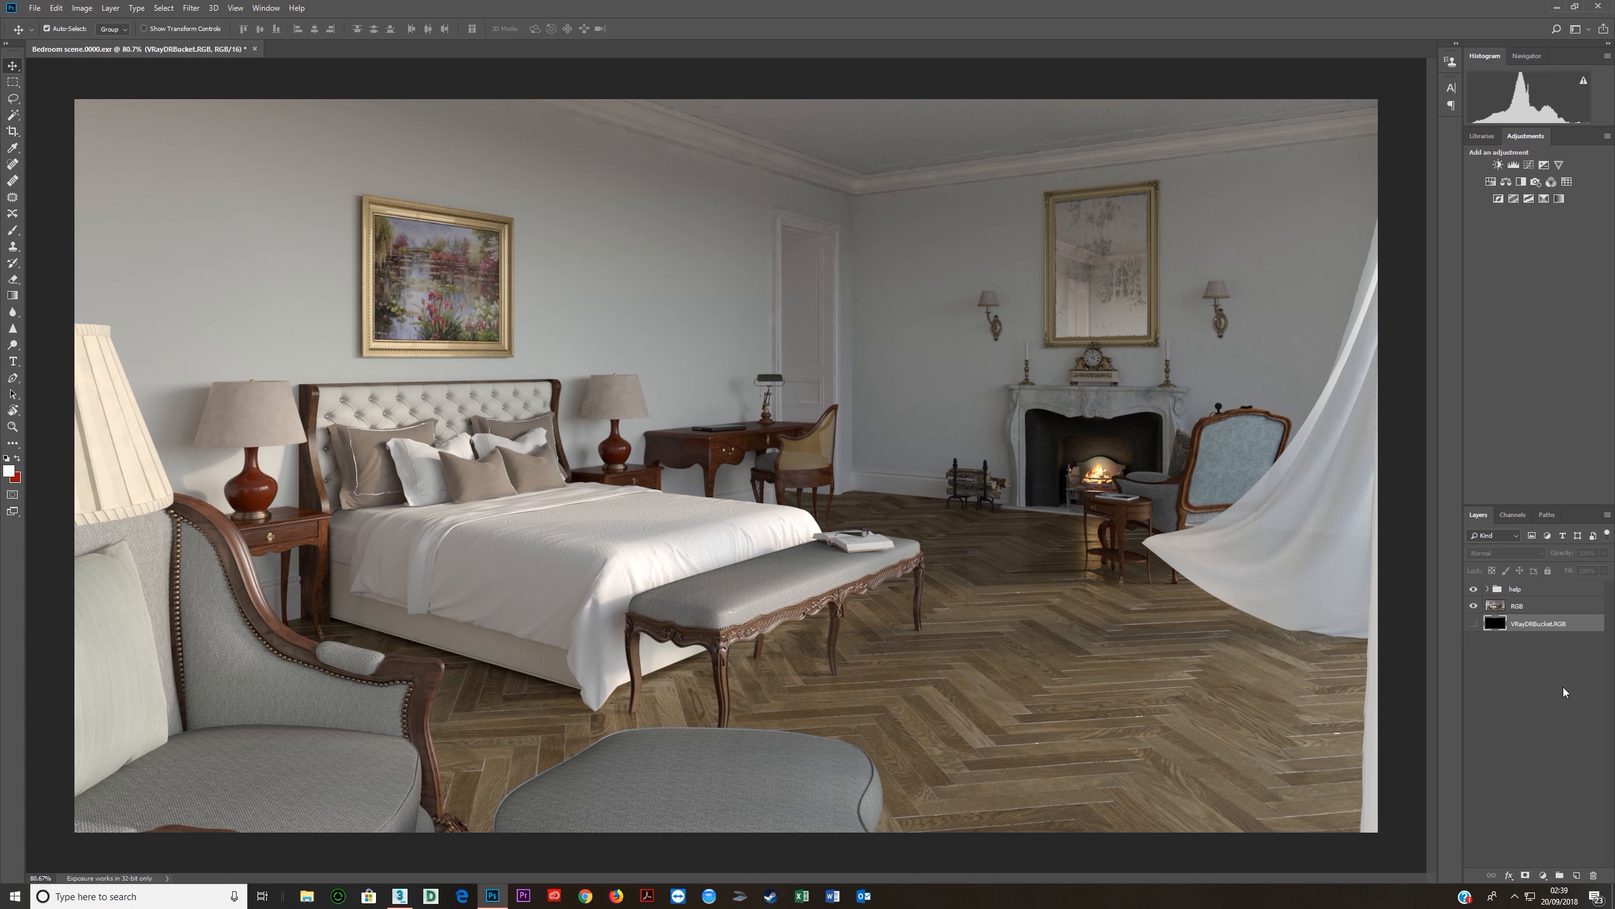
key(Delete)
key(ctrl+z)
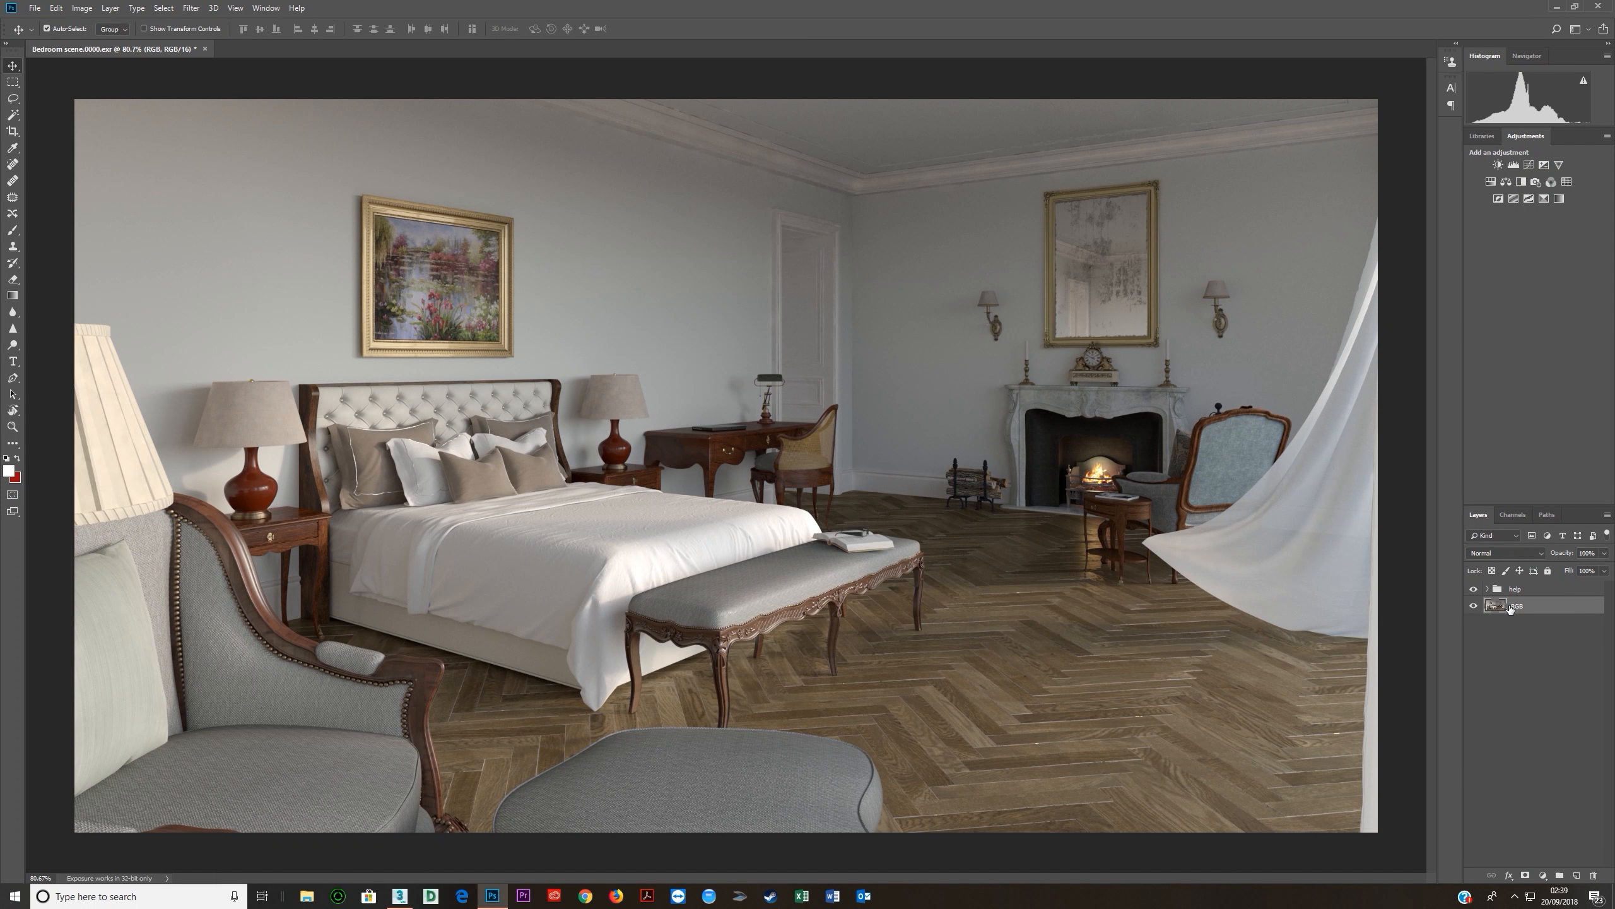
Expand the help group and add a Curves adjustment directly above the RGB layer, raising the curve's midtones to brighten the room.
click(1488, 589)
scroll(1539, 732, down, 5)
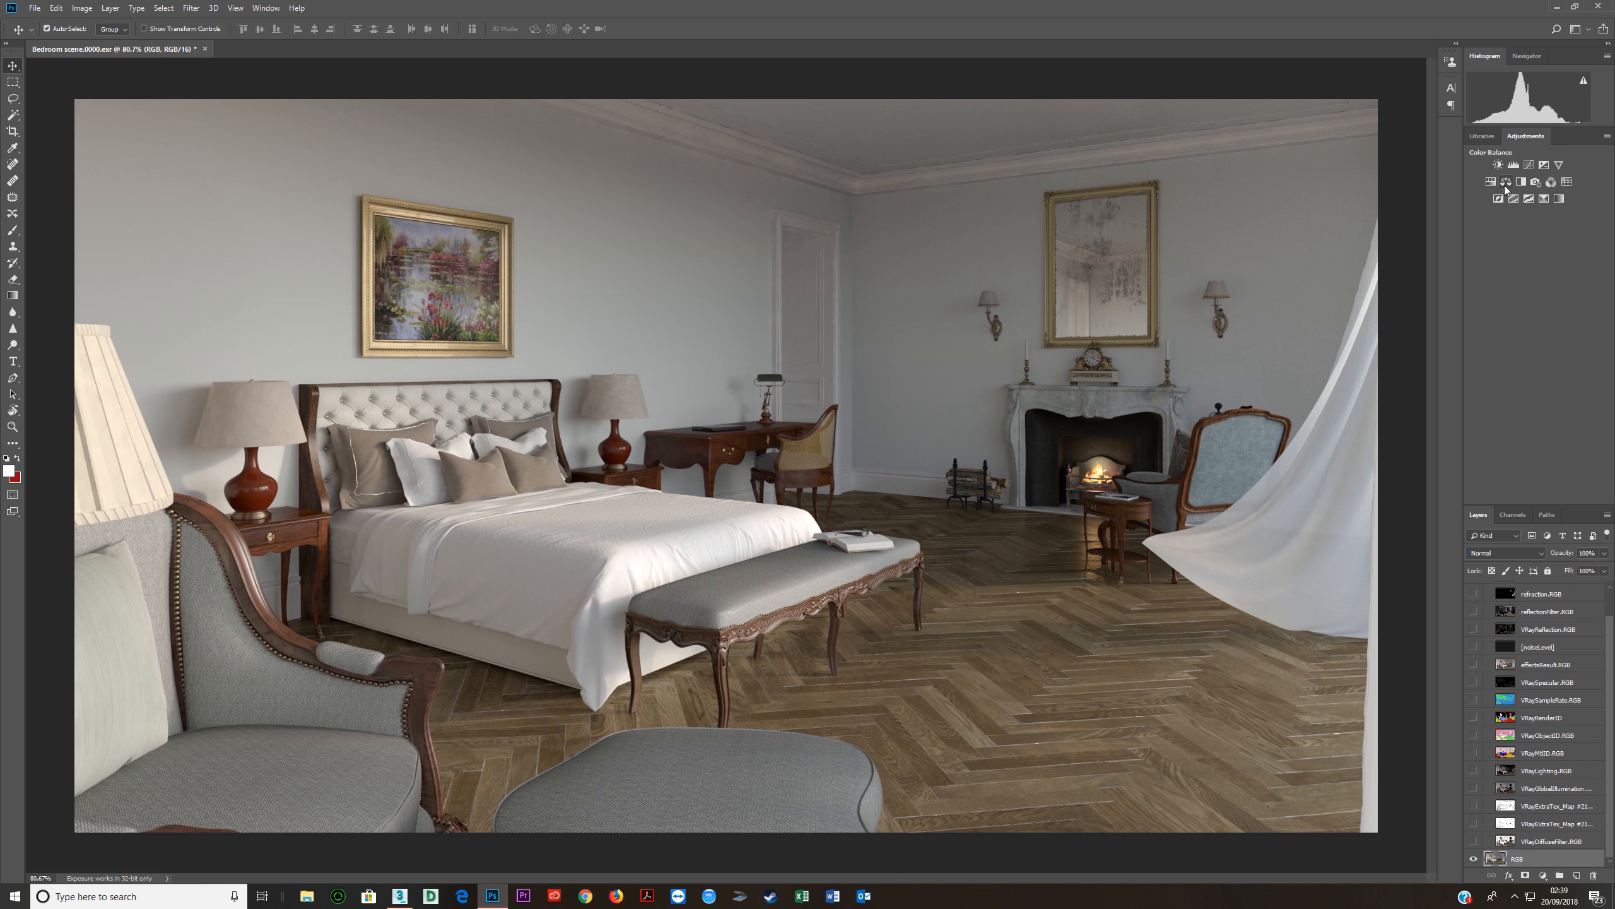
click(1528, 164)
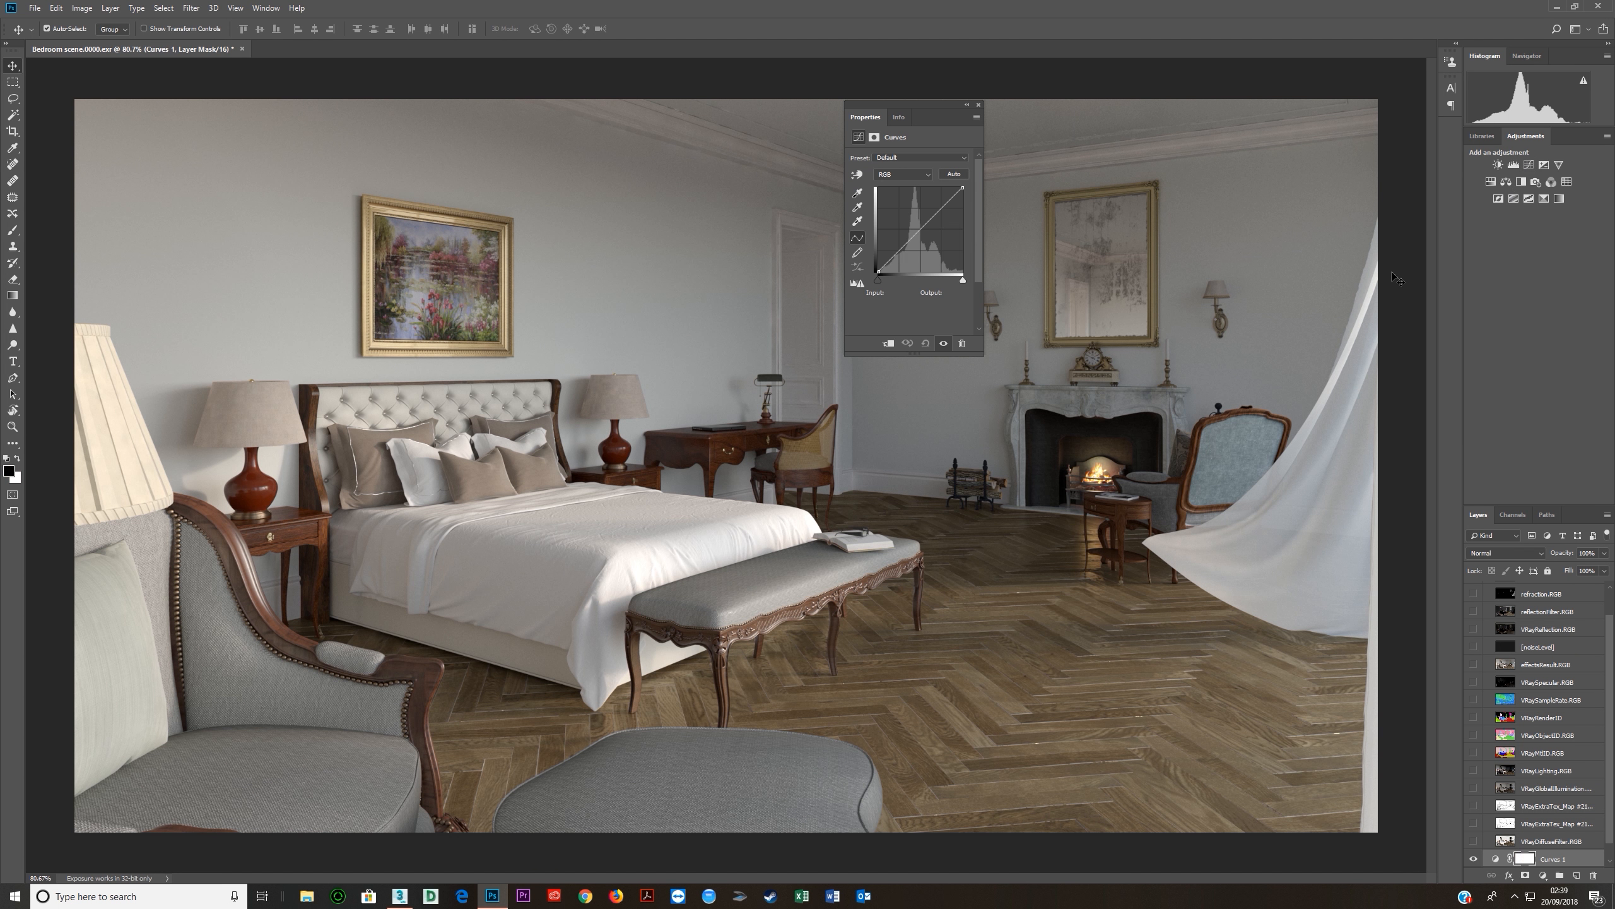
drag(920, 226, 916, 218)
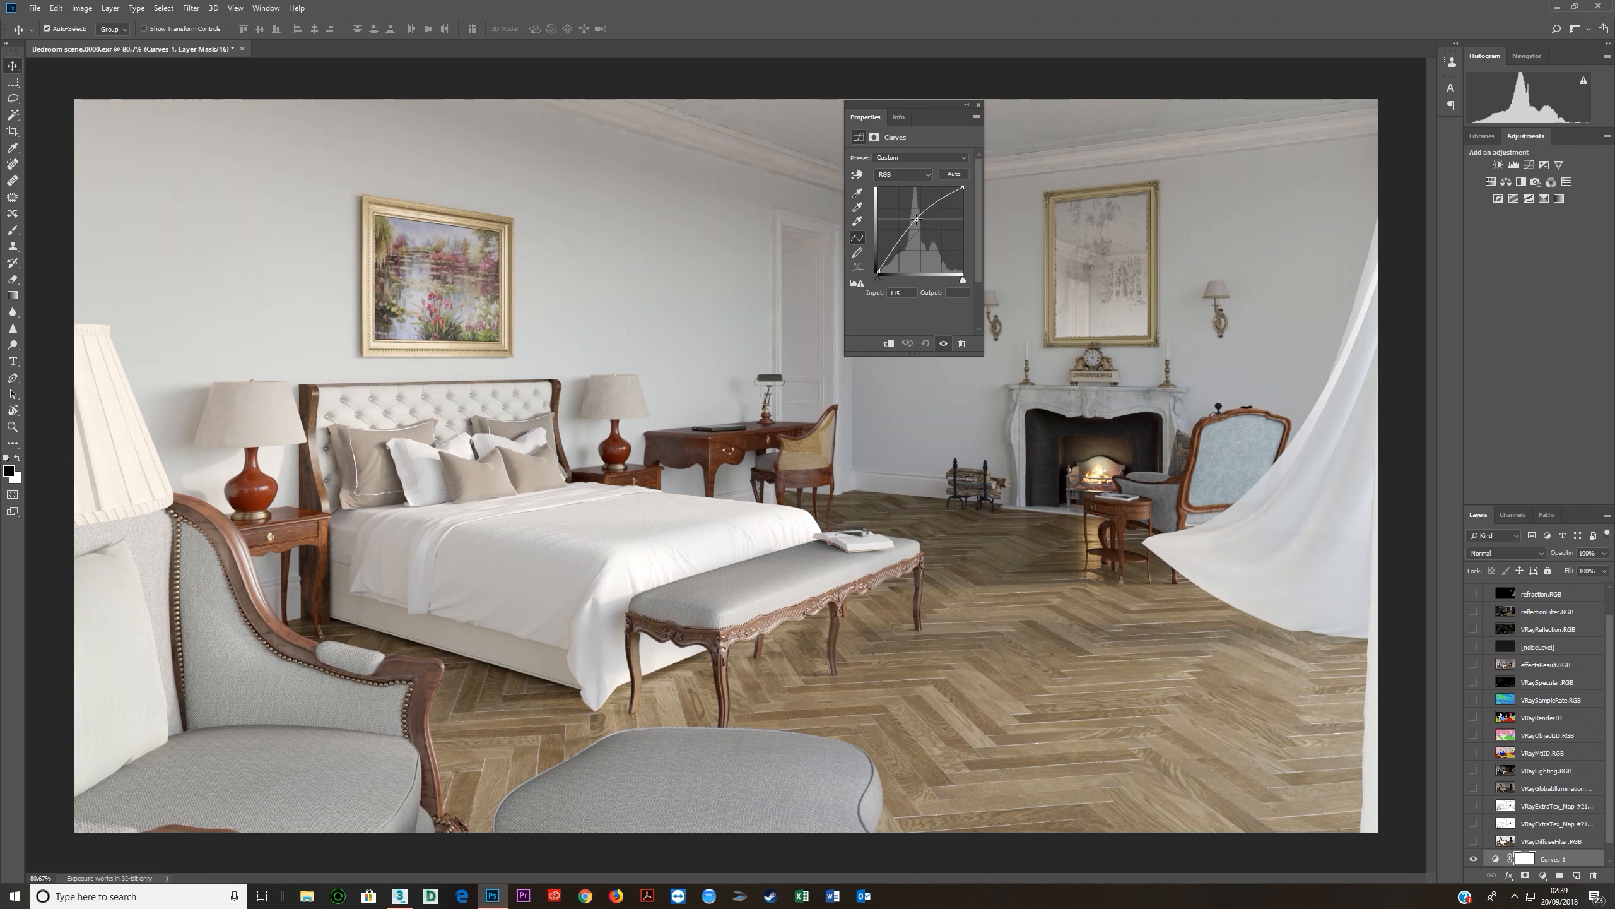
drag(917, 218, 918, 219)
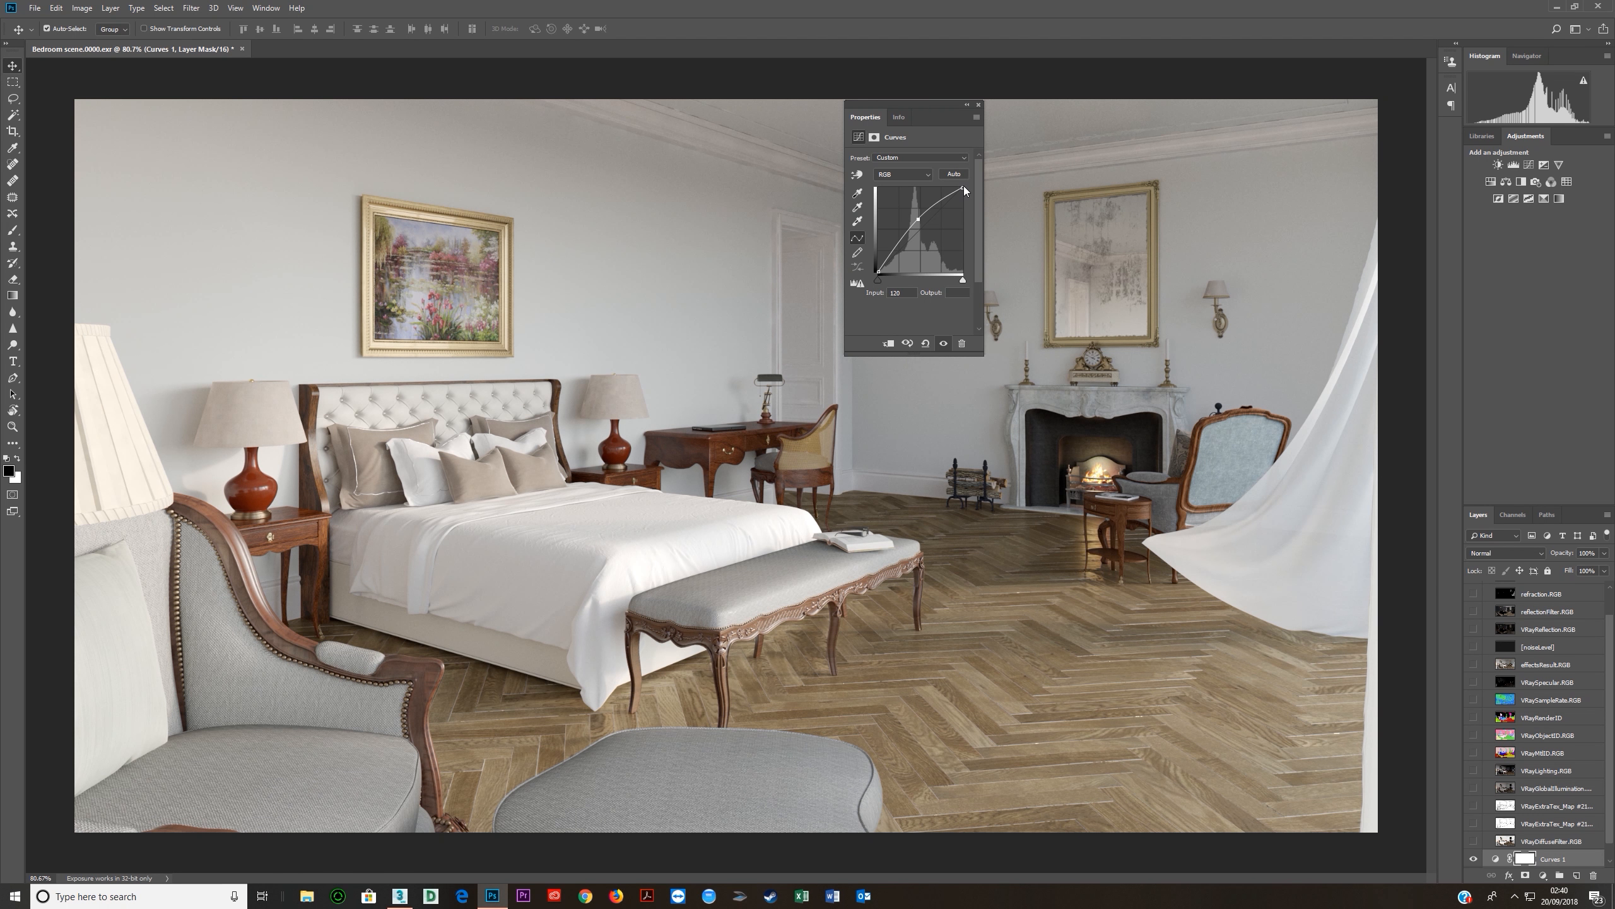
click(916, 218)
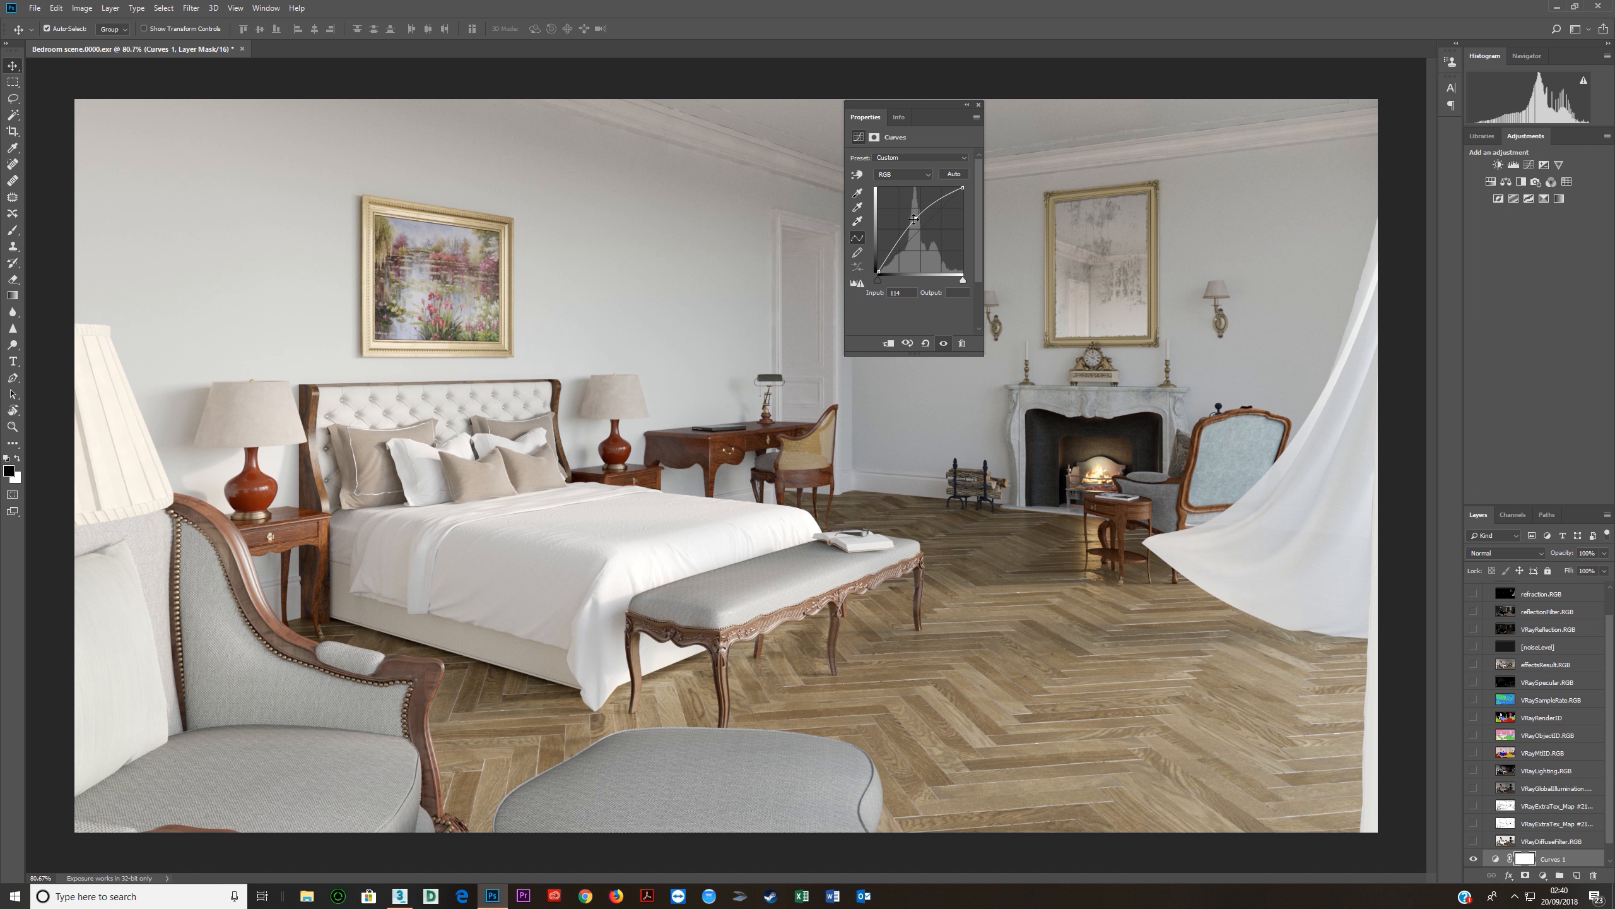
click(978, 104)
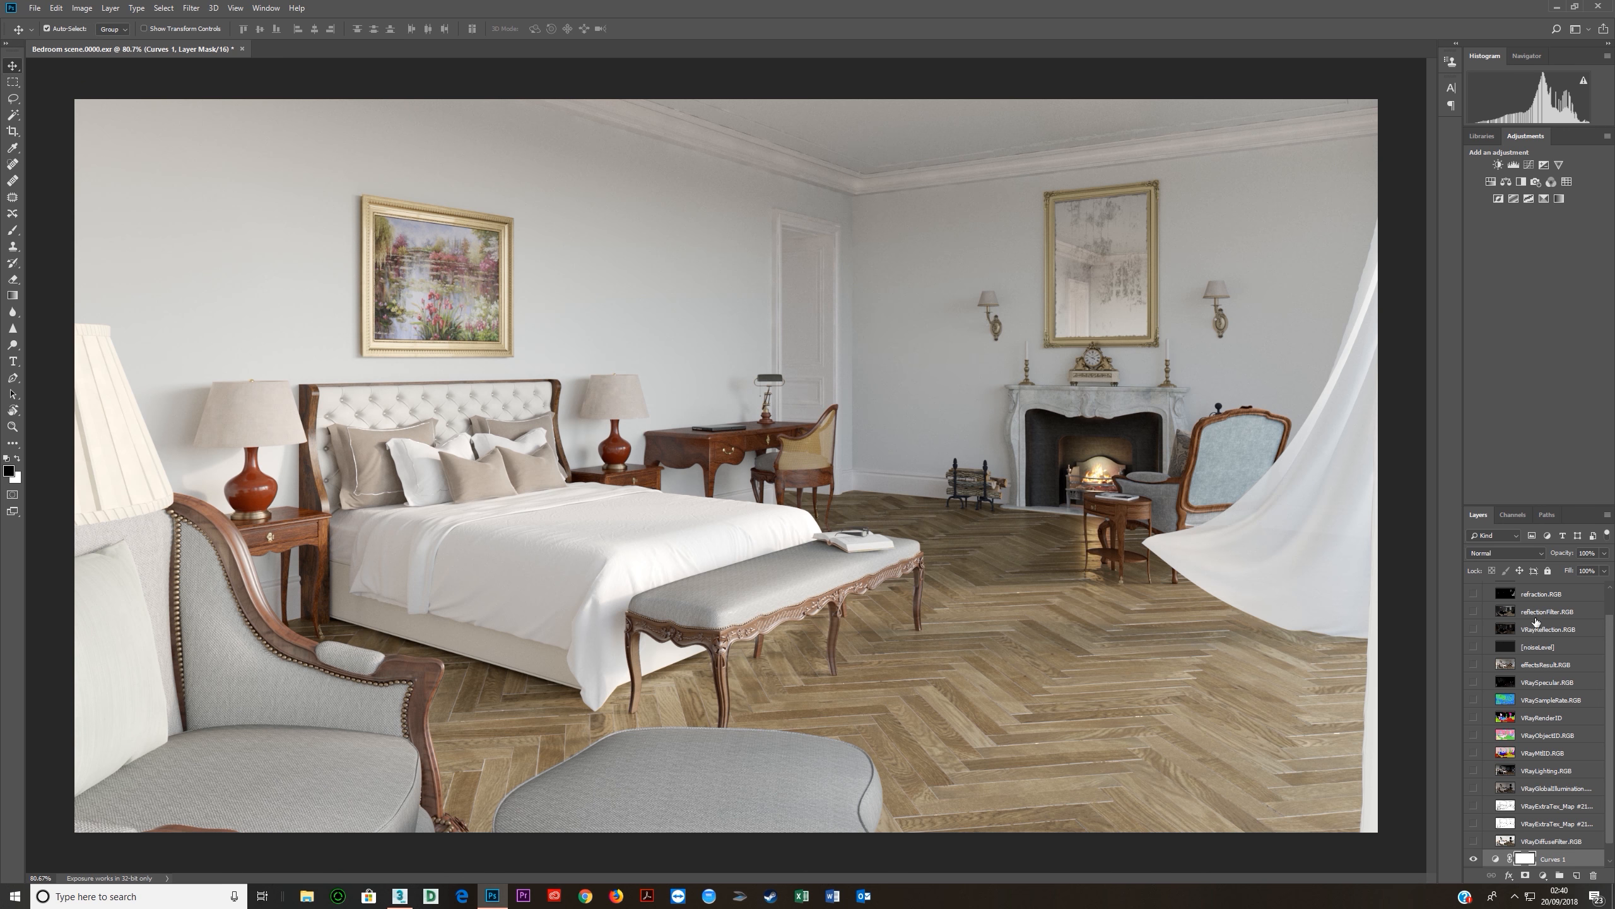
Set the Curves 1 layer's opacity to 84% and compare the image with the adjustment off and on.
scroll(1483, 850, down, 1)
click(1475, 841)
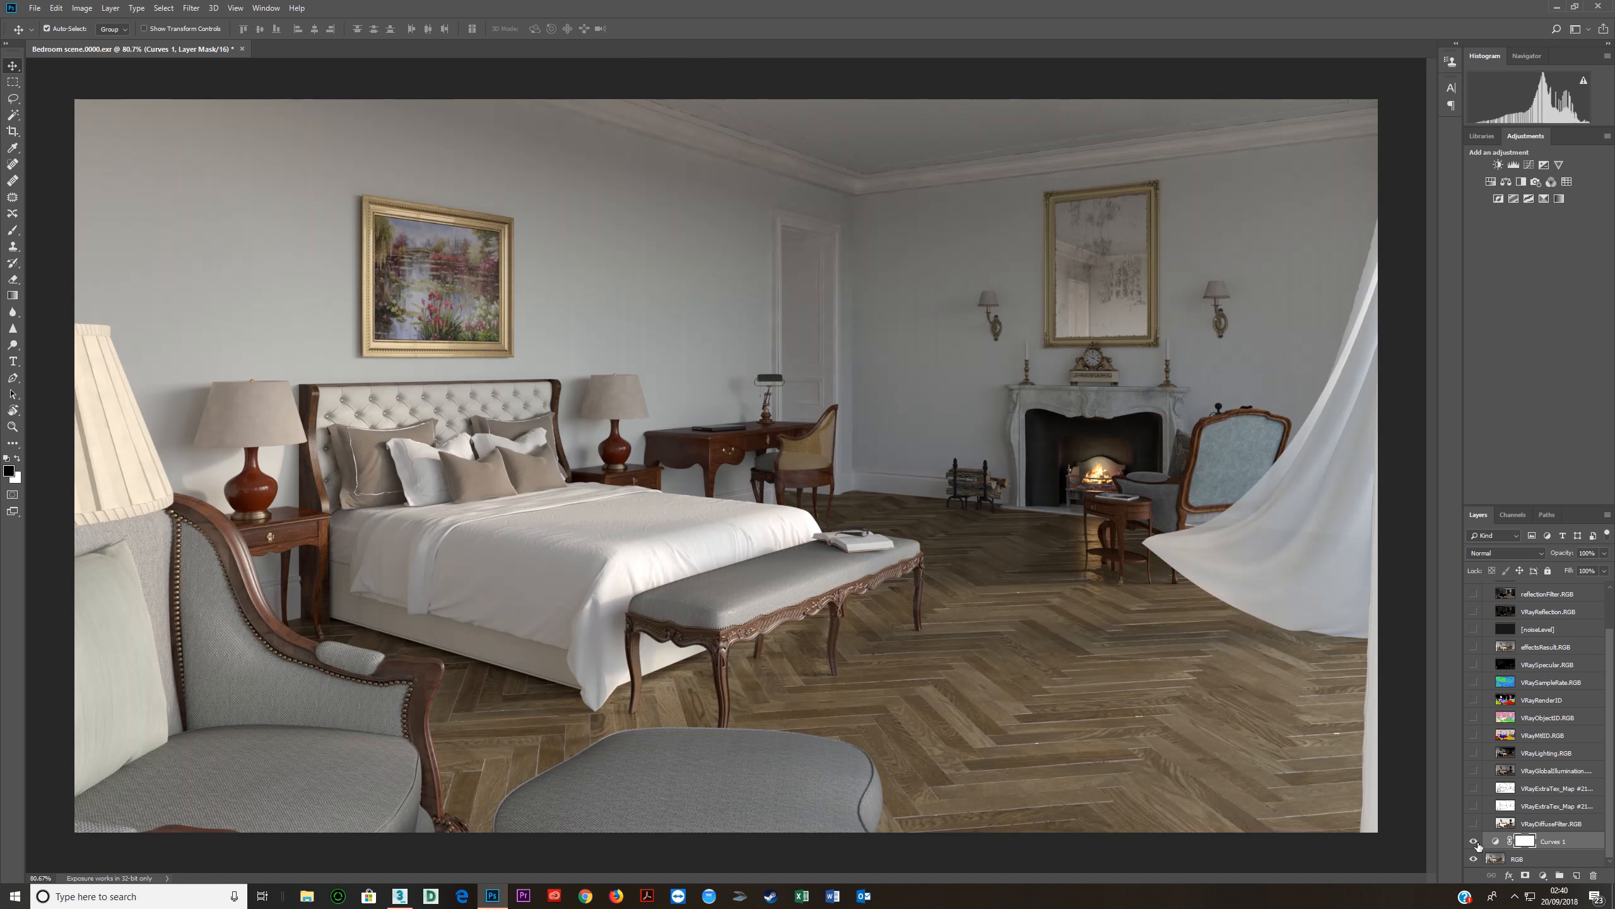
click(1476, 842)
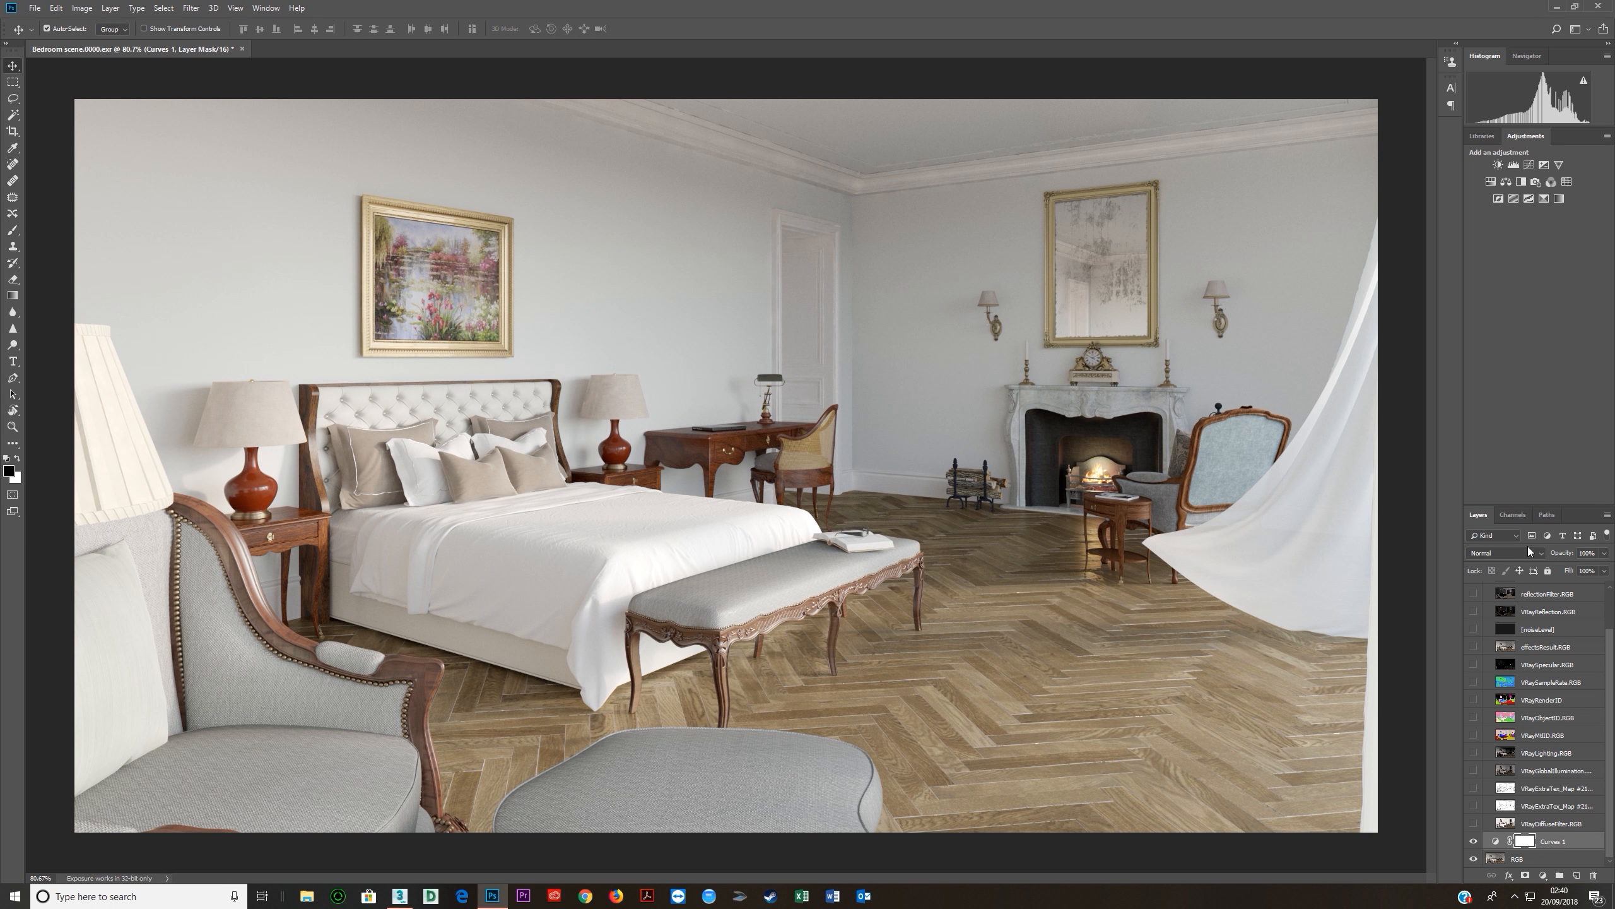
drag(1566, 557, 1556, 559)
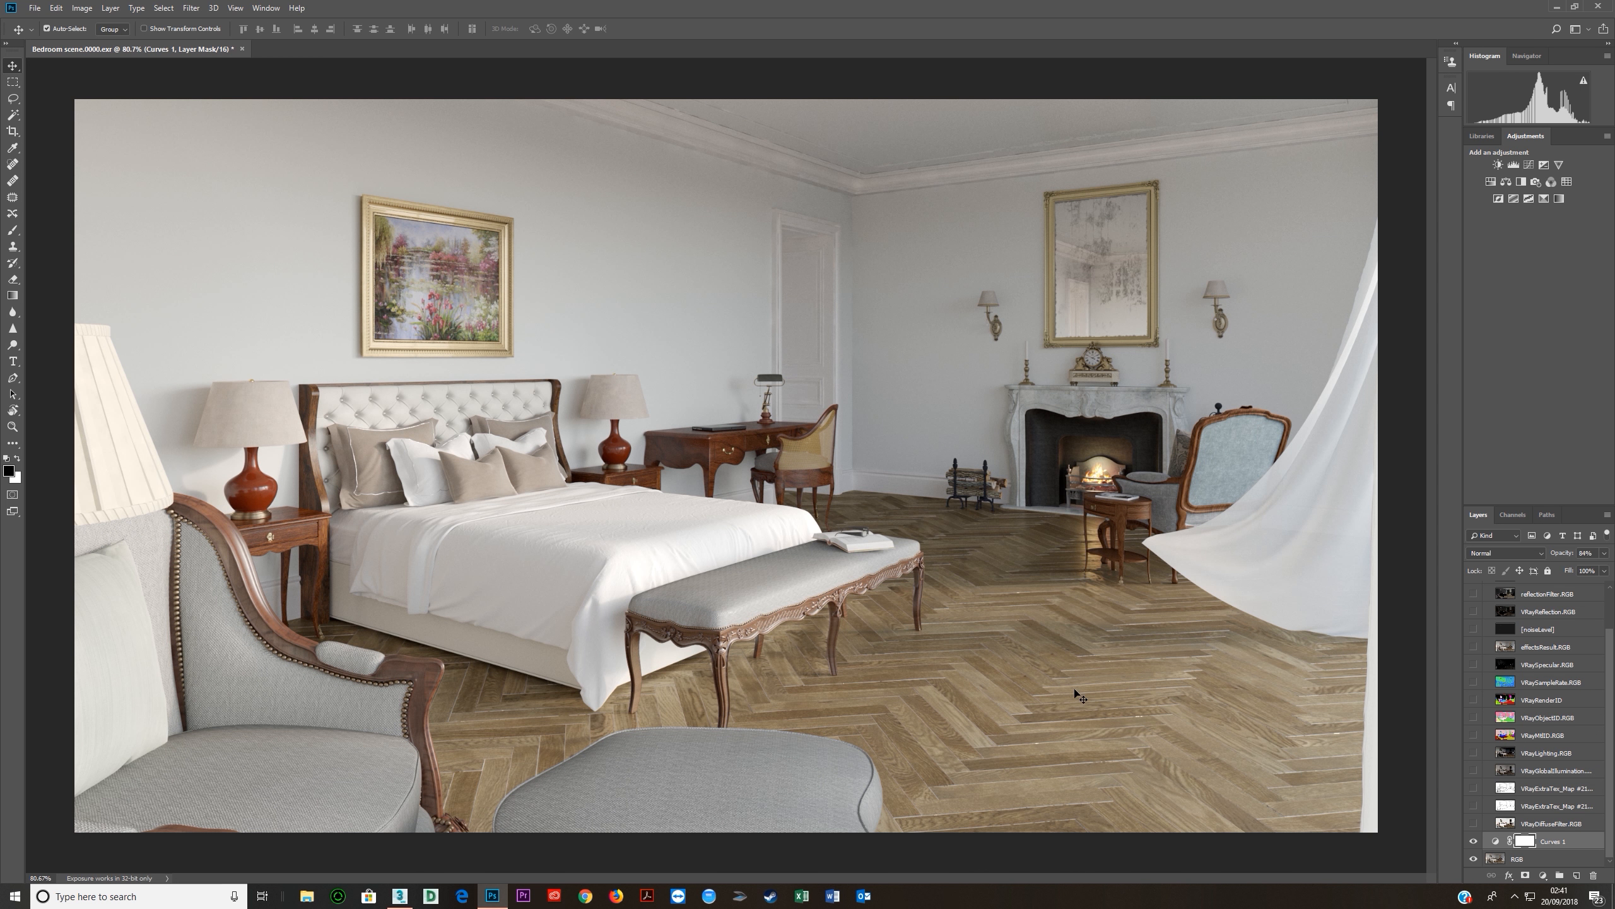
click(1472, 842)
scroll(1156, 711, up, 3)
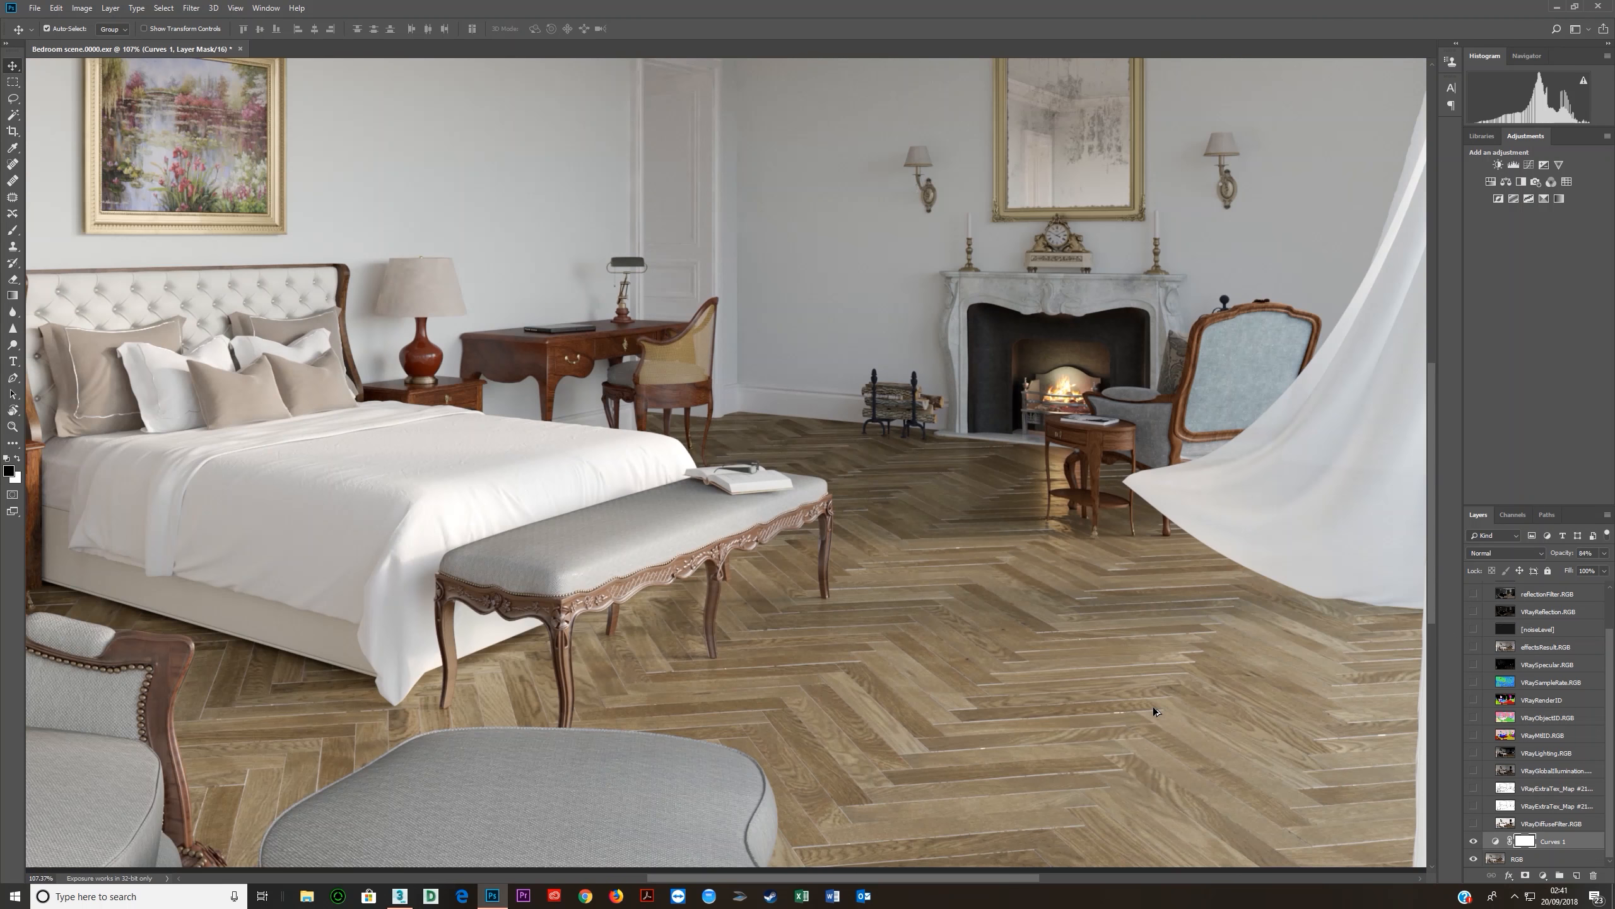
scroll(1154, 706, down, 3)
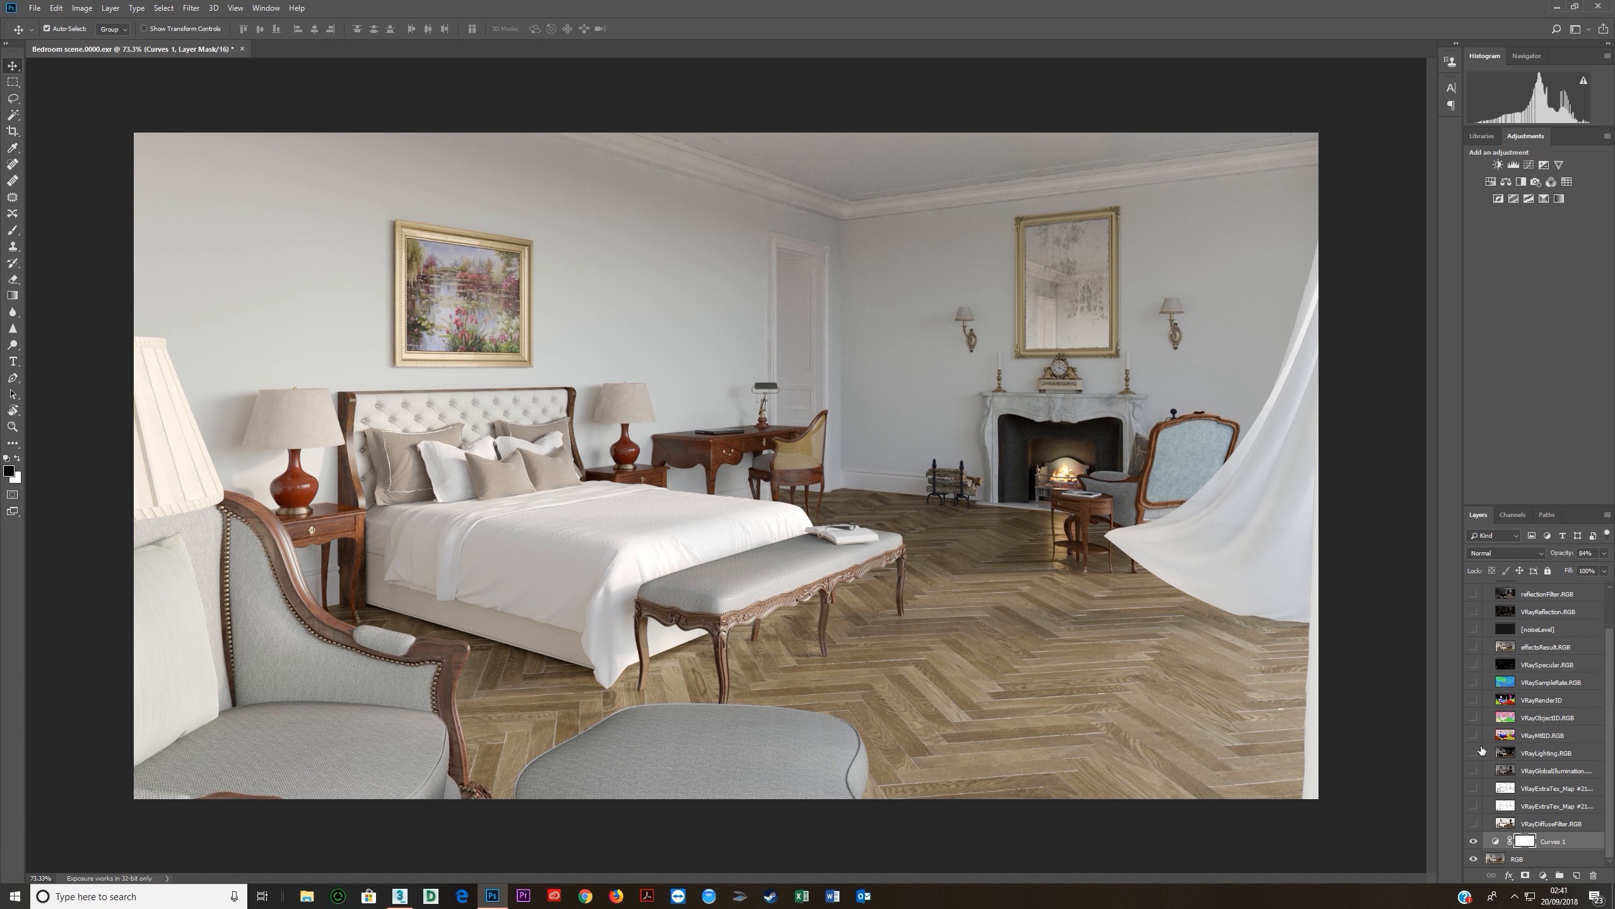
Select the green floor area on the VRayObjectID.RGB layer with the Magic Wand, leaving that layer hidden again.
click(1473, 717)
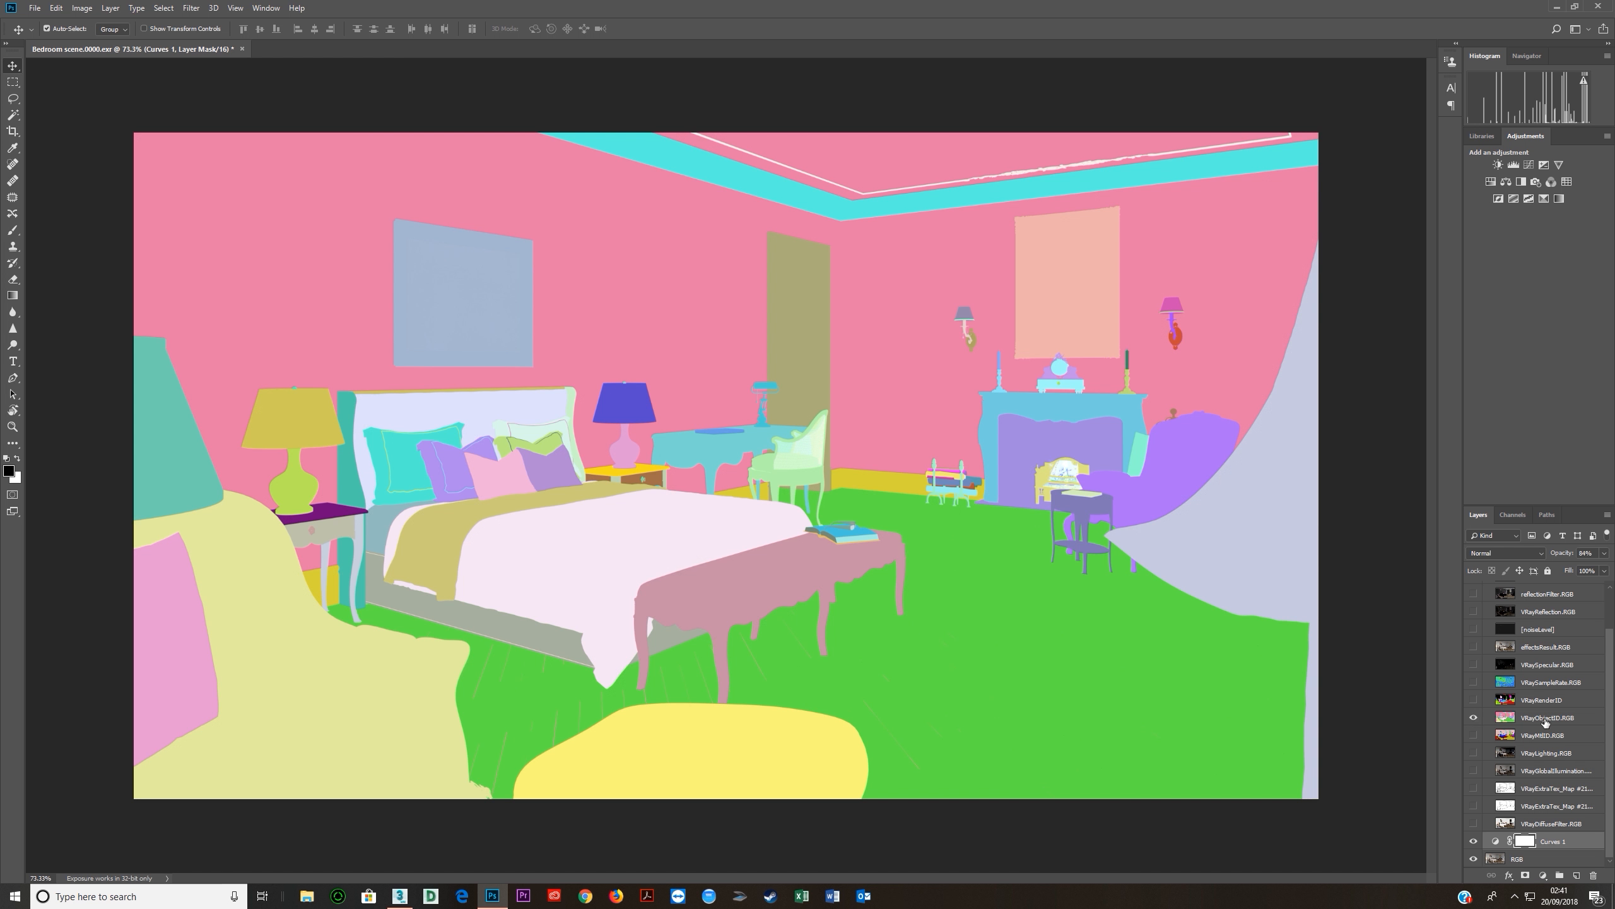
click(1545, 720)
key(w)
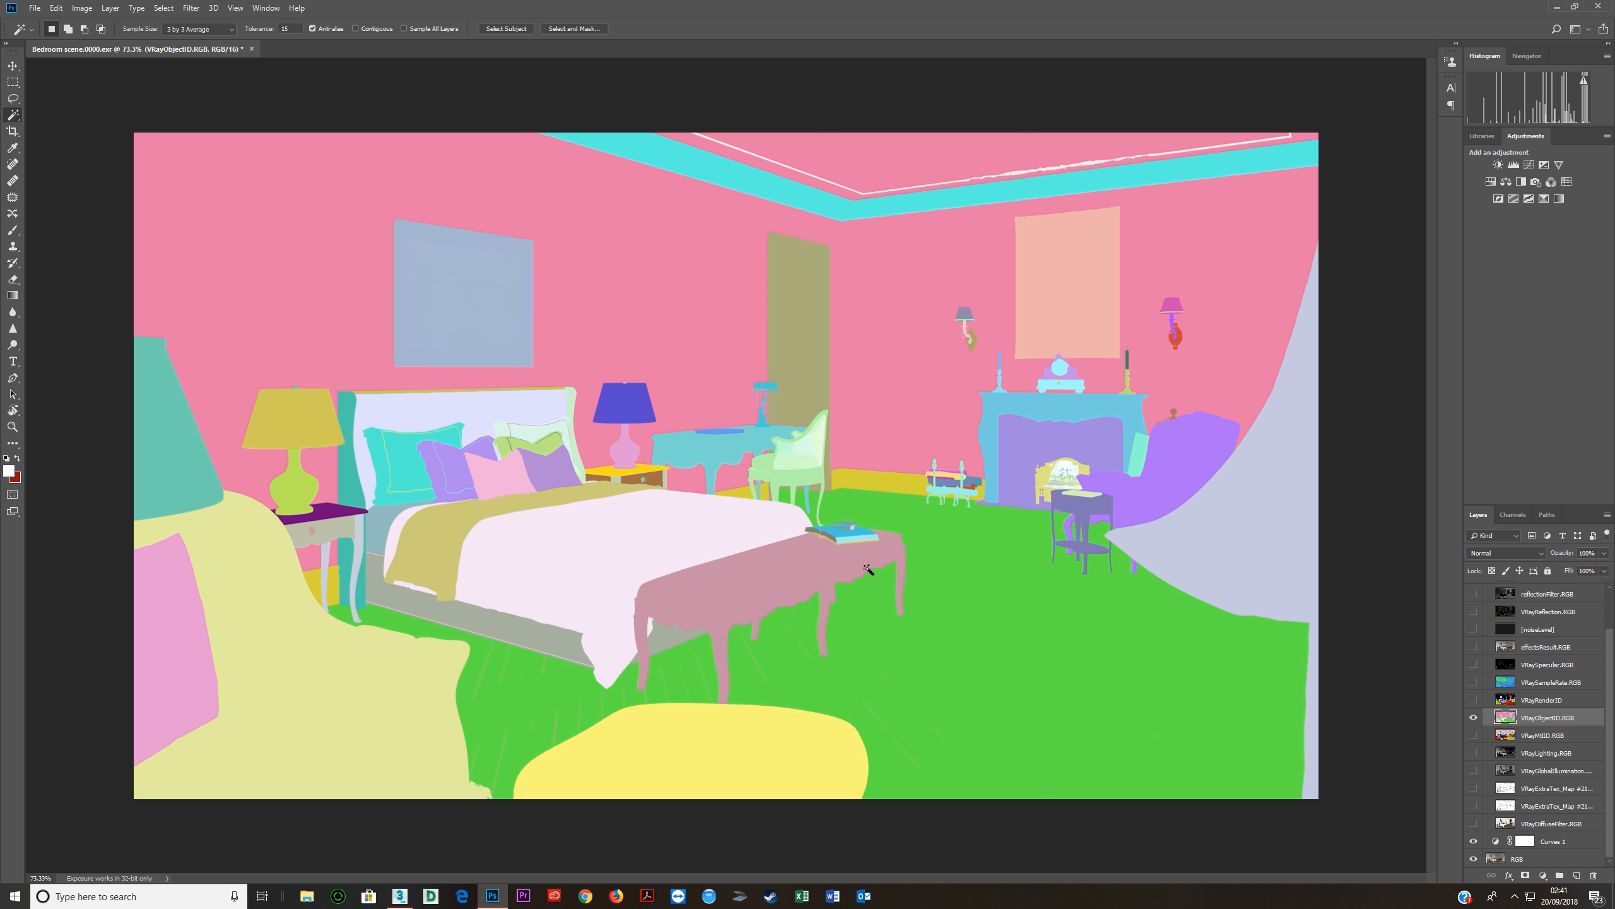
click(992, 644)
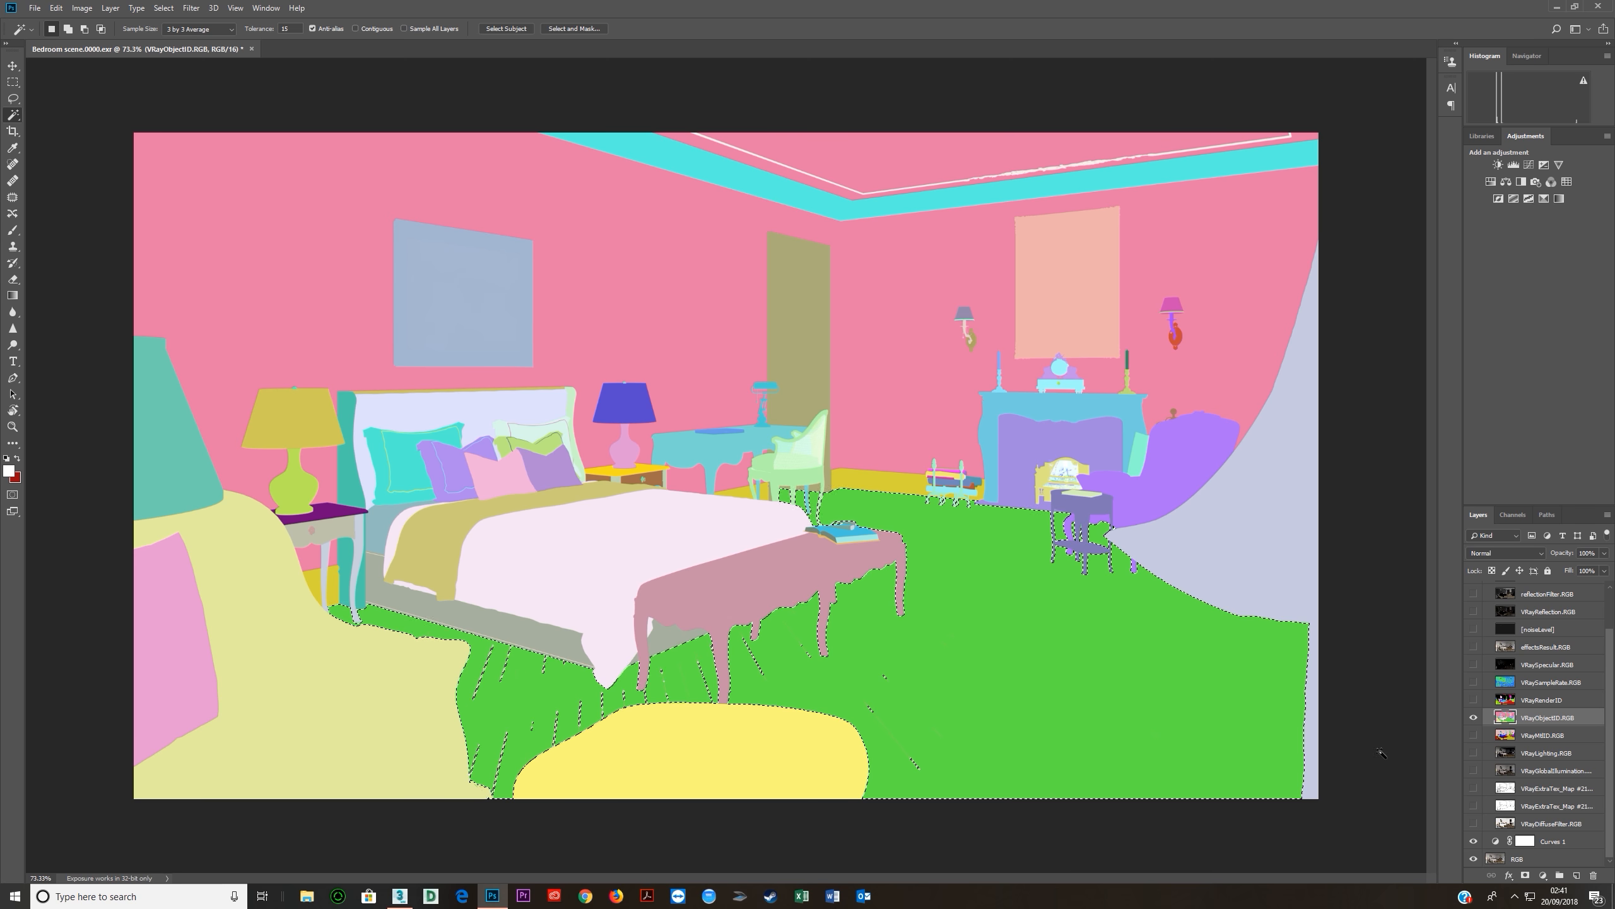
click(1474, 718)
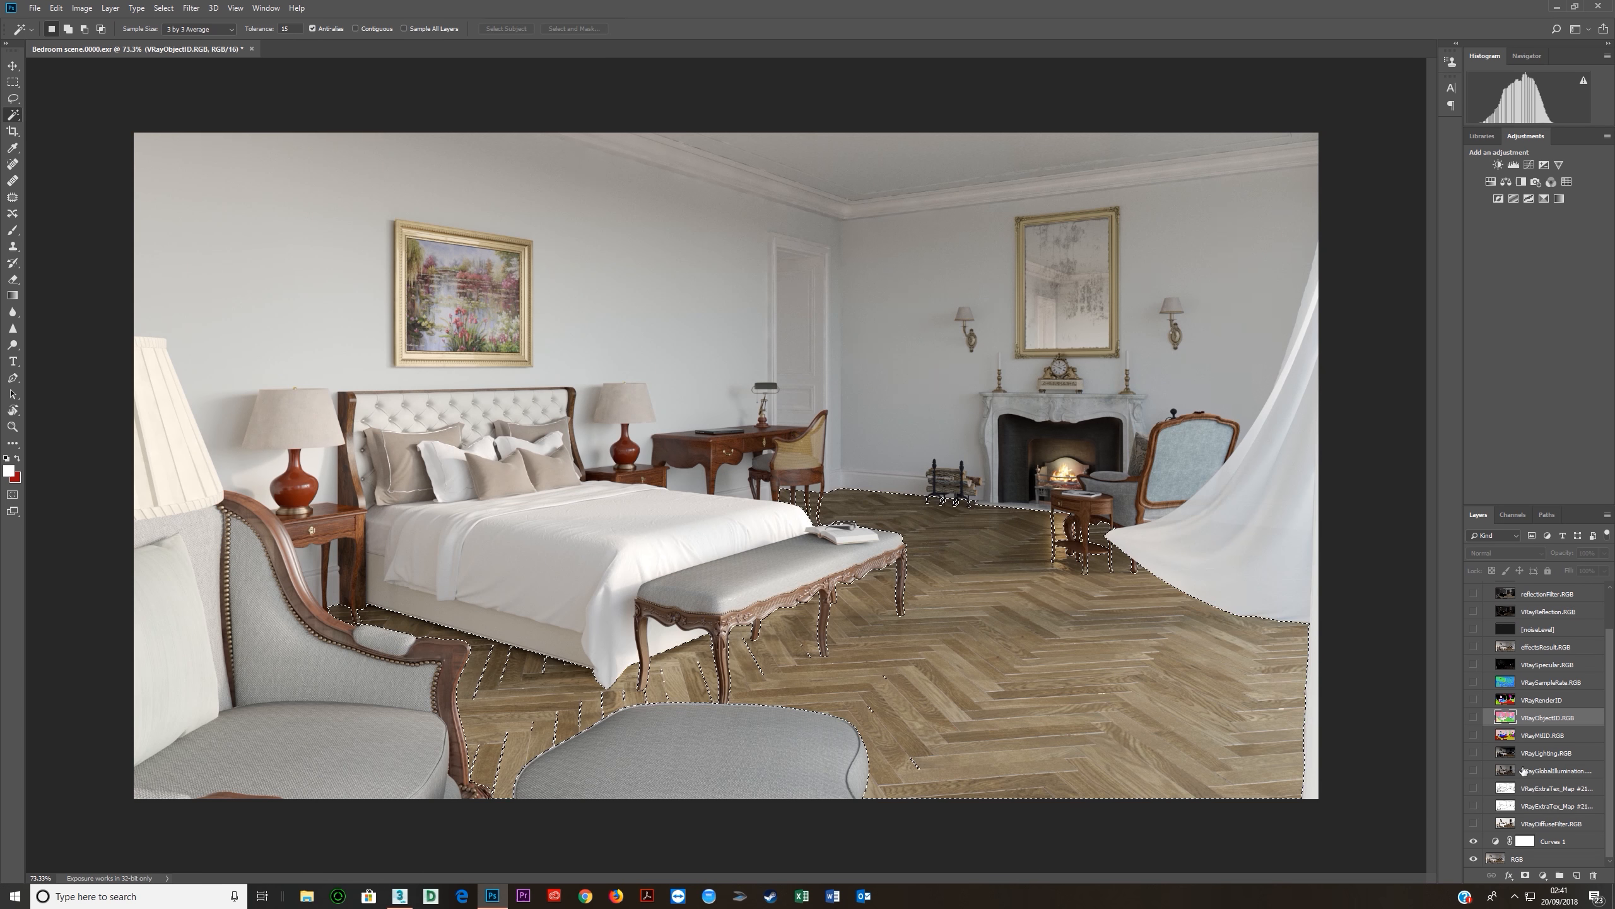
Replace the Curves 1 mask with one made from the floor selection and invert it so the floor is excluded.
click(1525, 840)
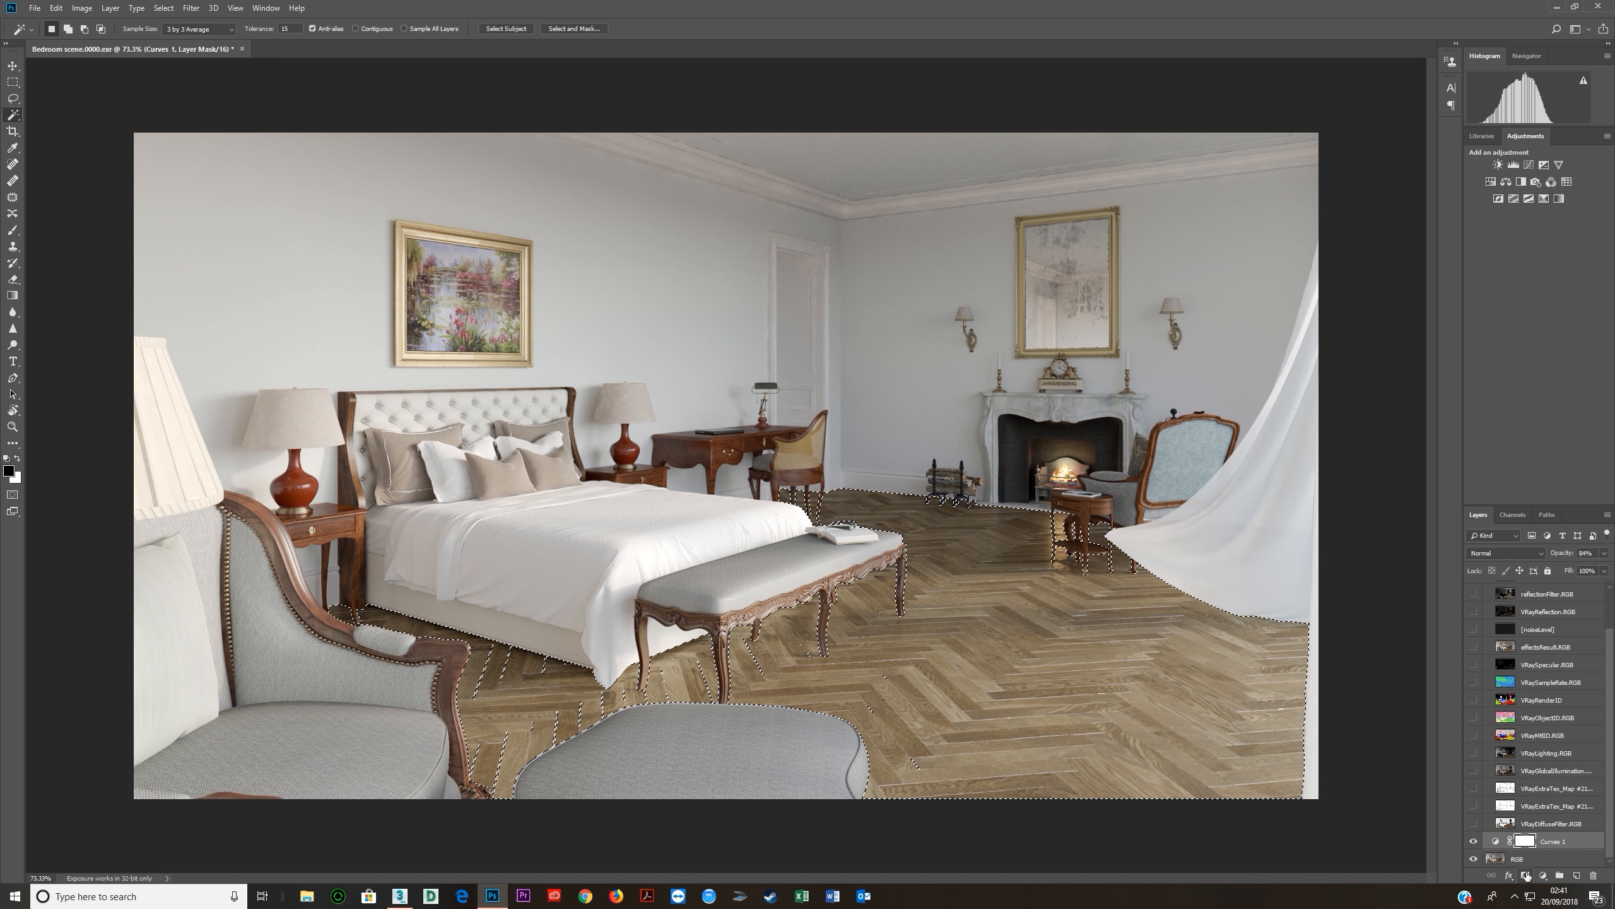
click(1593, 877)
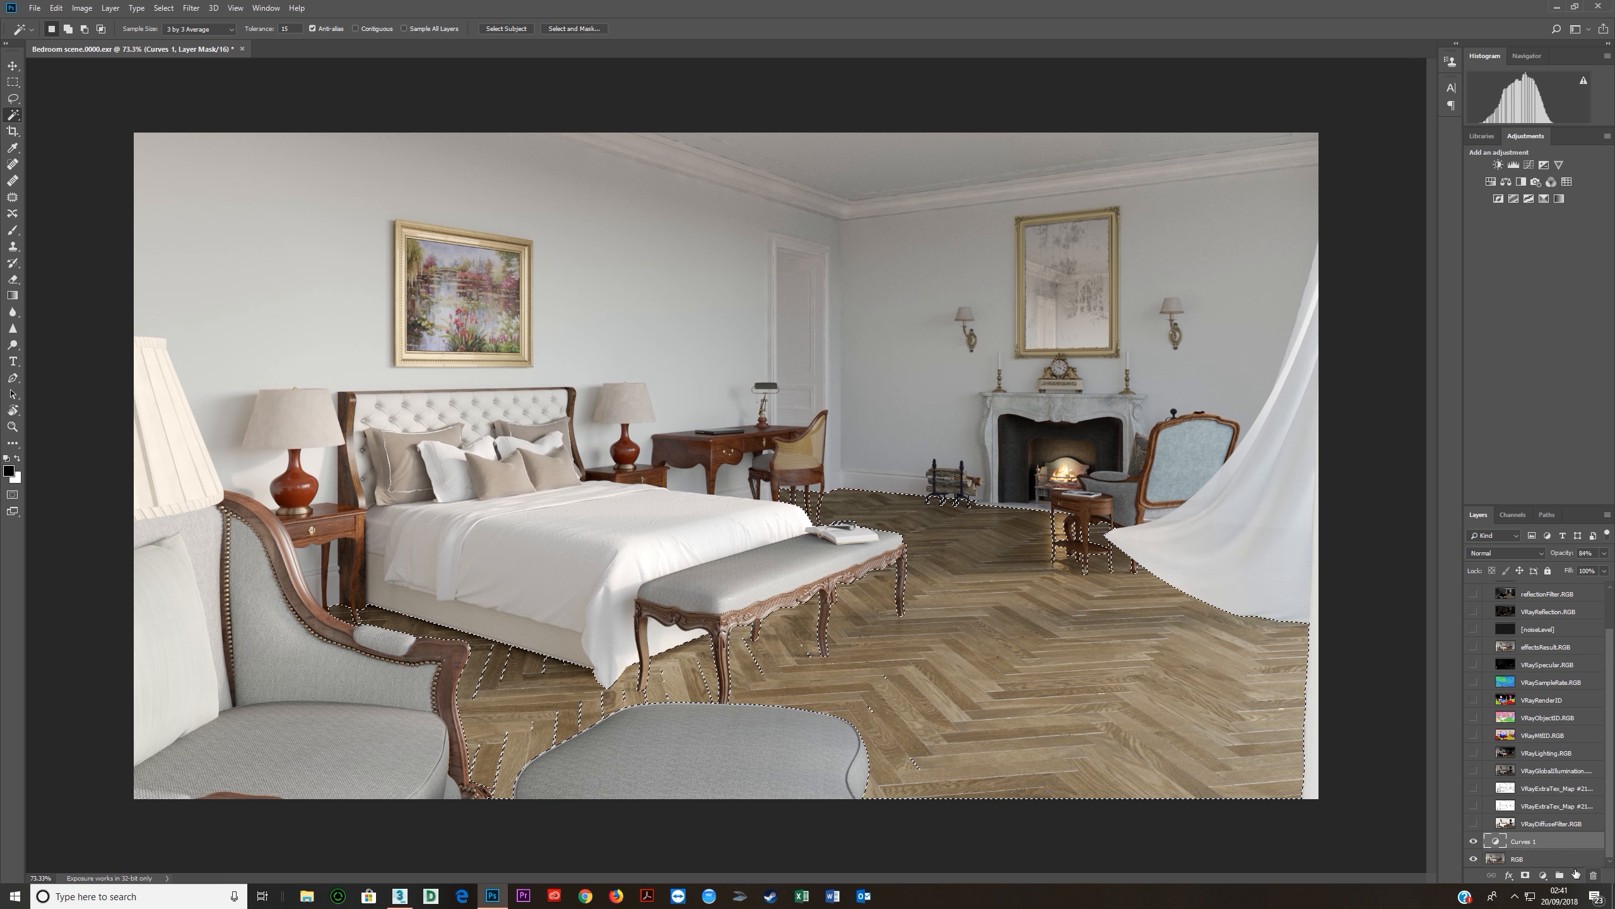
click(1525, 876)
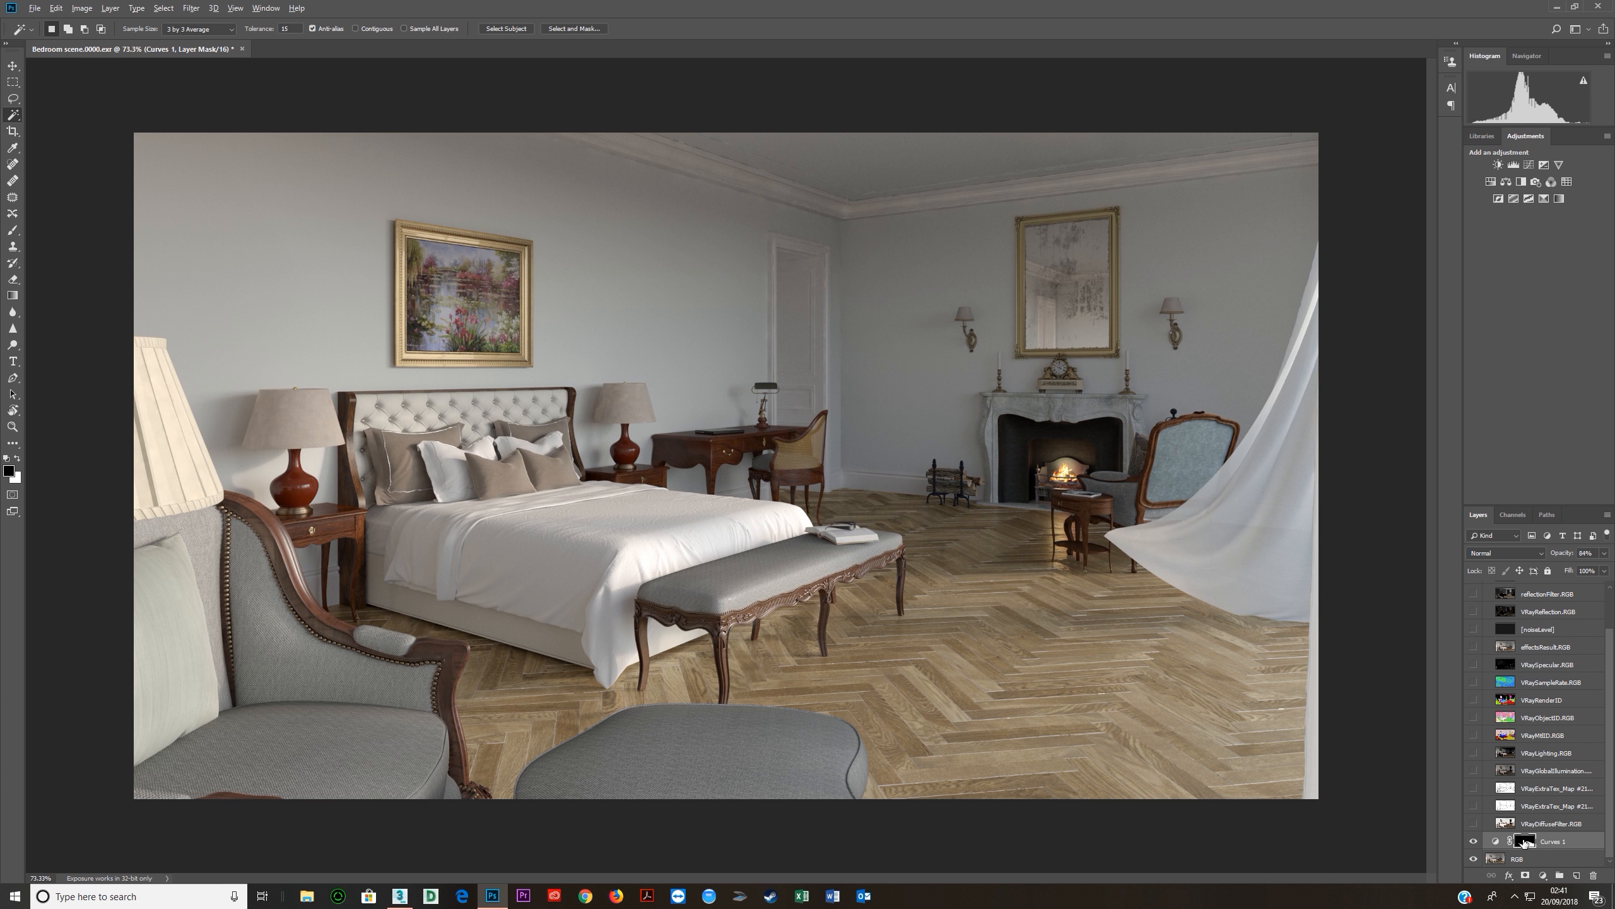
alt+click(1528, 846)
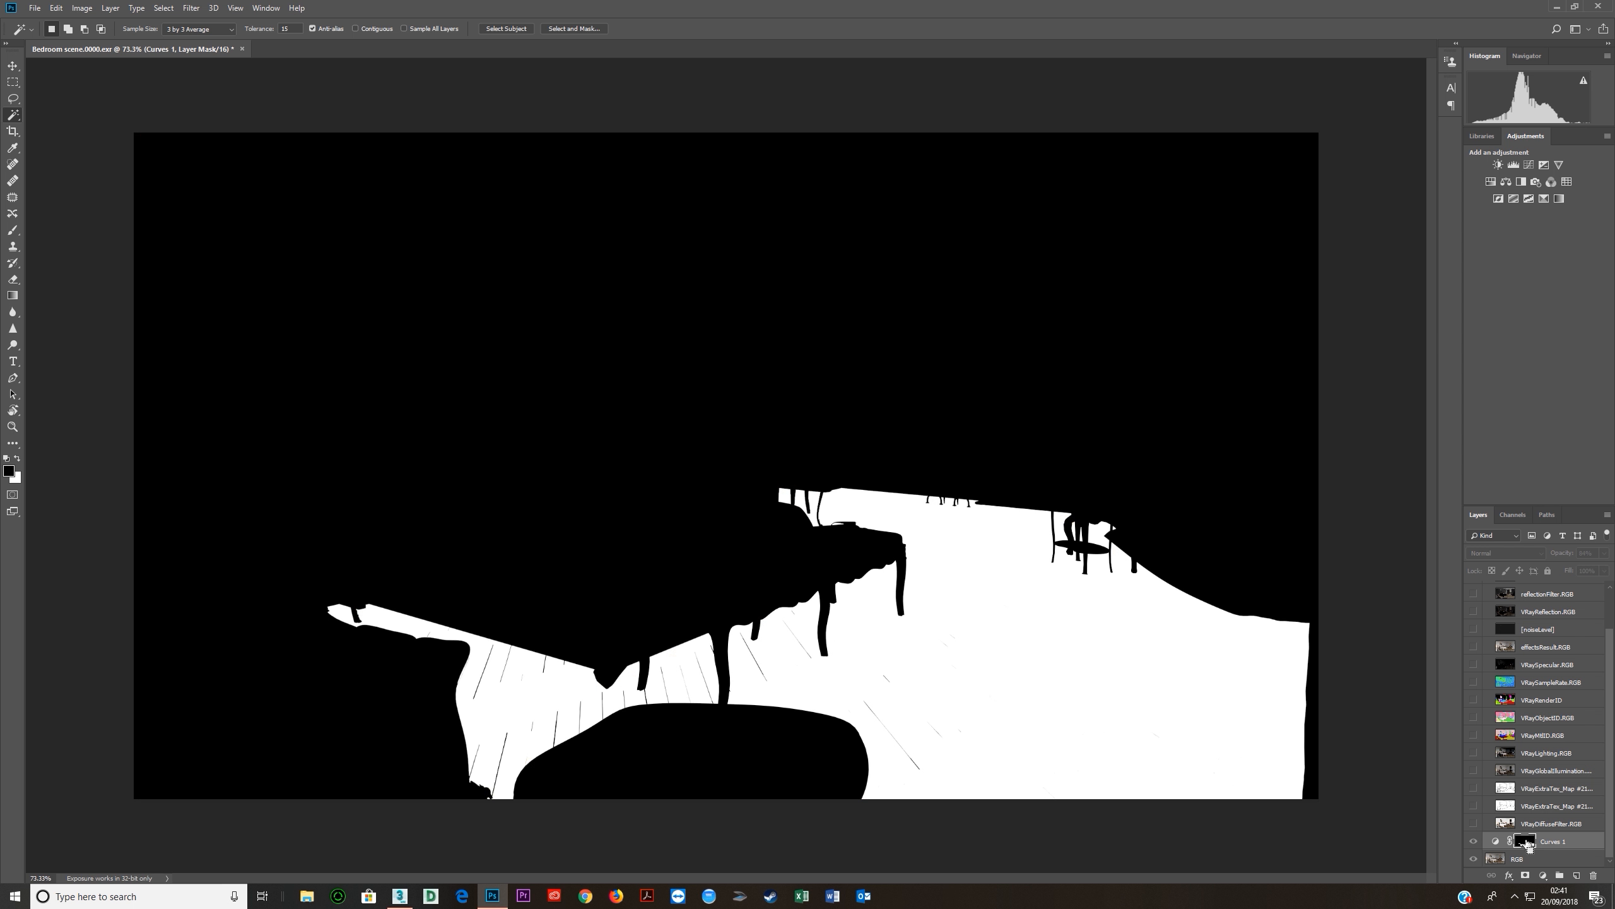
key(ctrl+i)
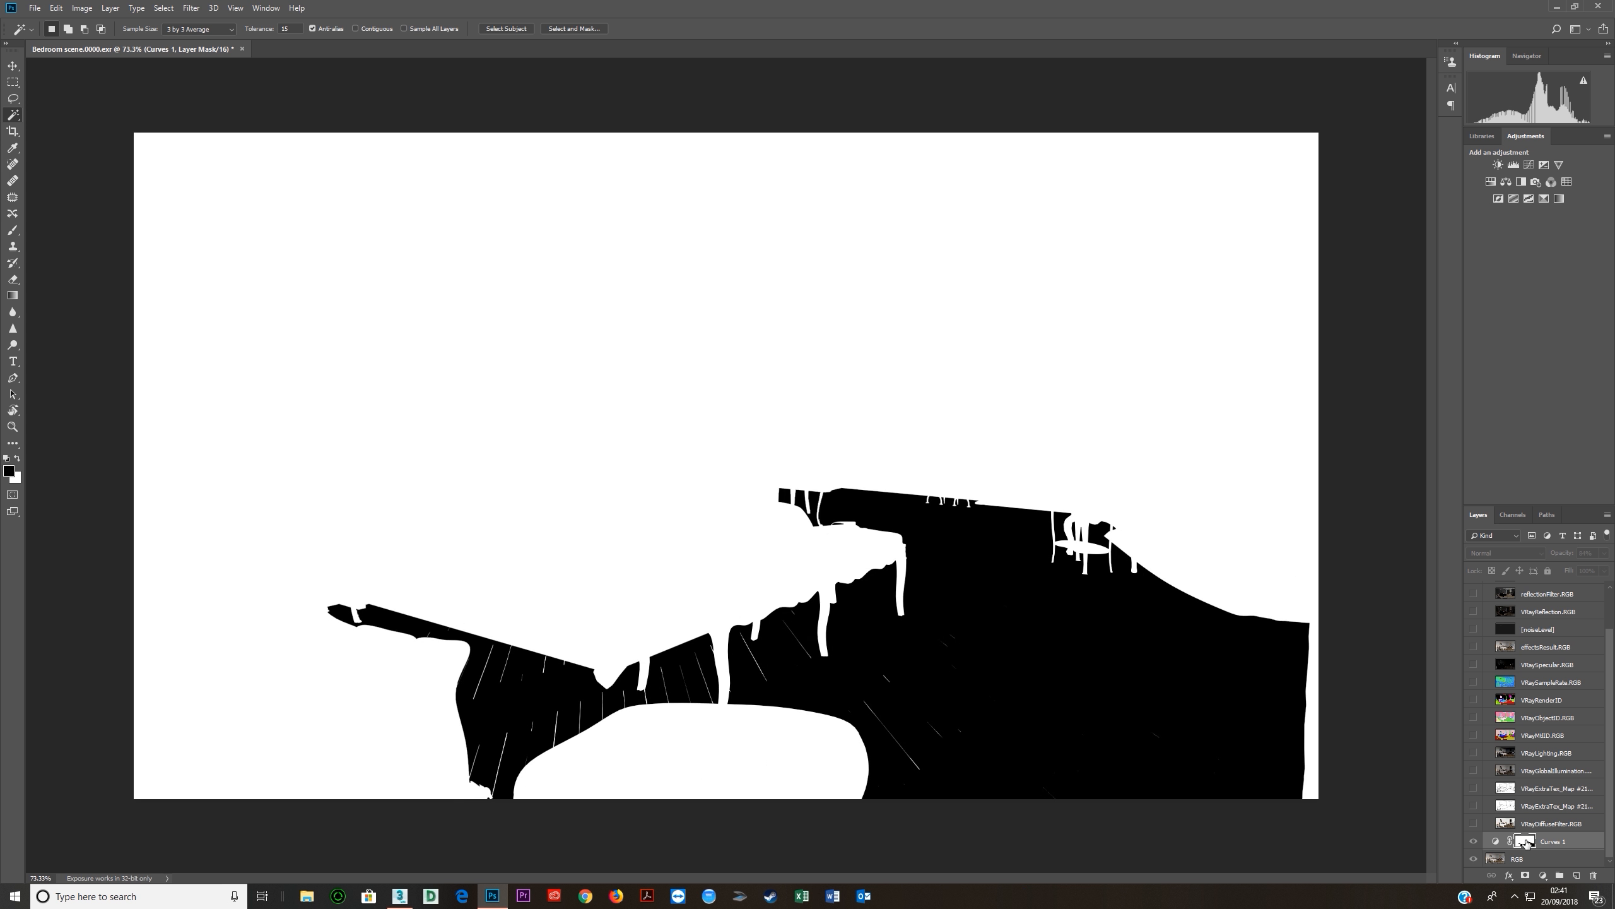
click(1495, 841)
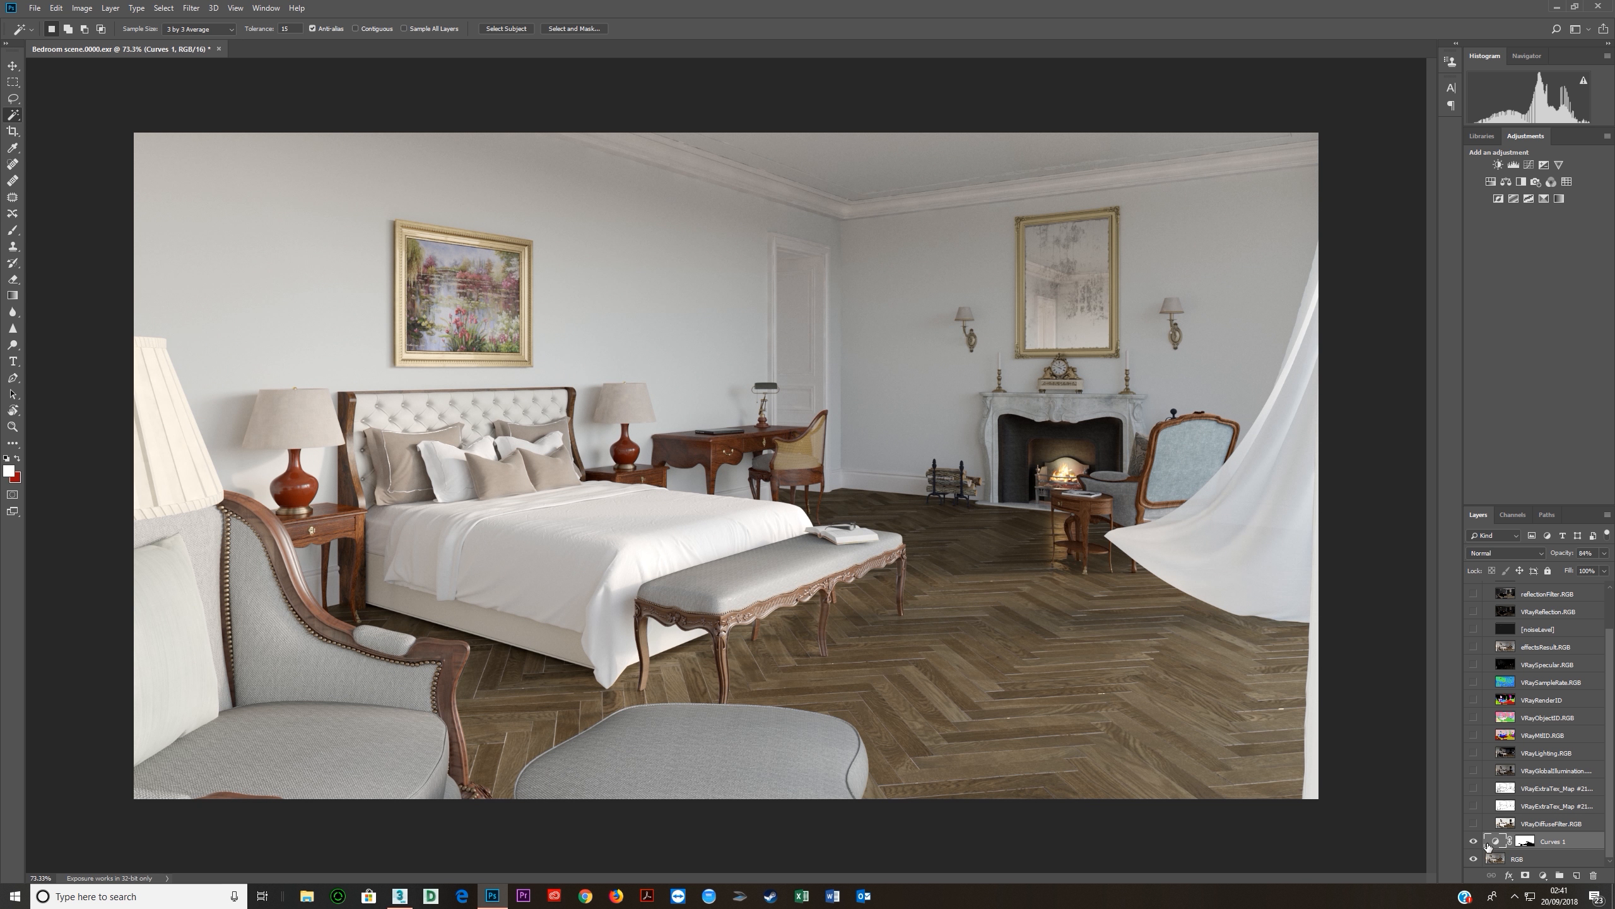
Compare the image with the masked Curves 1 adjustment off and on.
click(1474, 842)
click(1474, 842)
click(1474, 842)
click(1474, 842)
click(1524, 841)
double_click(1526, 842)
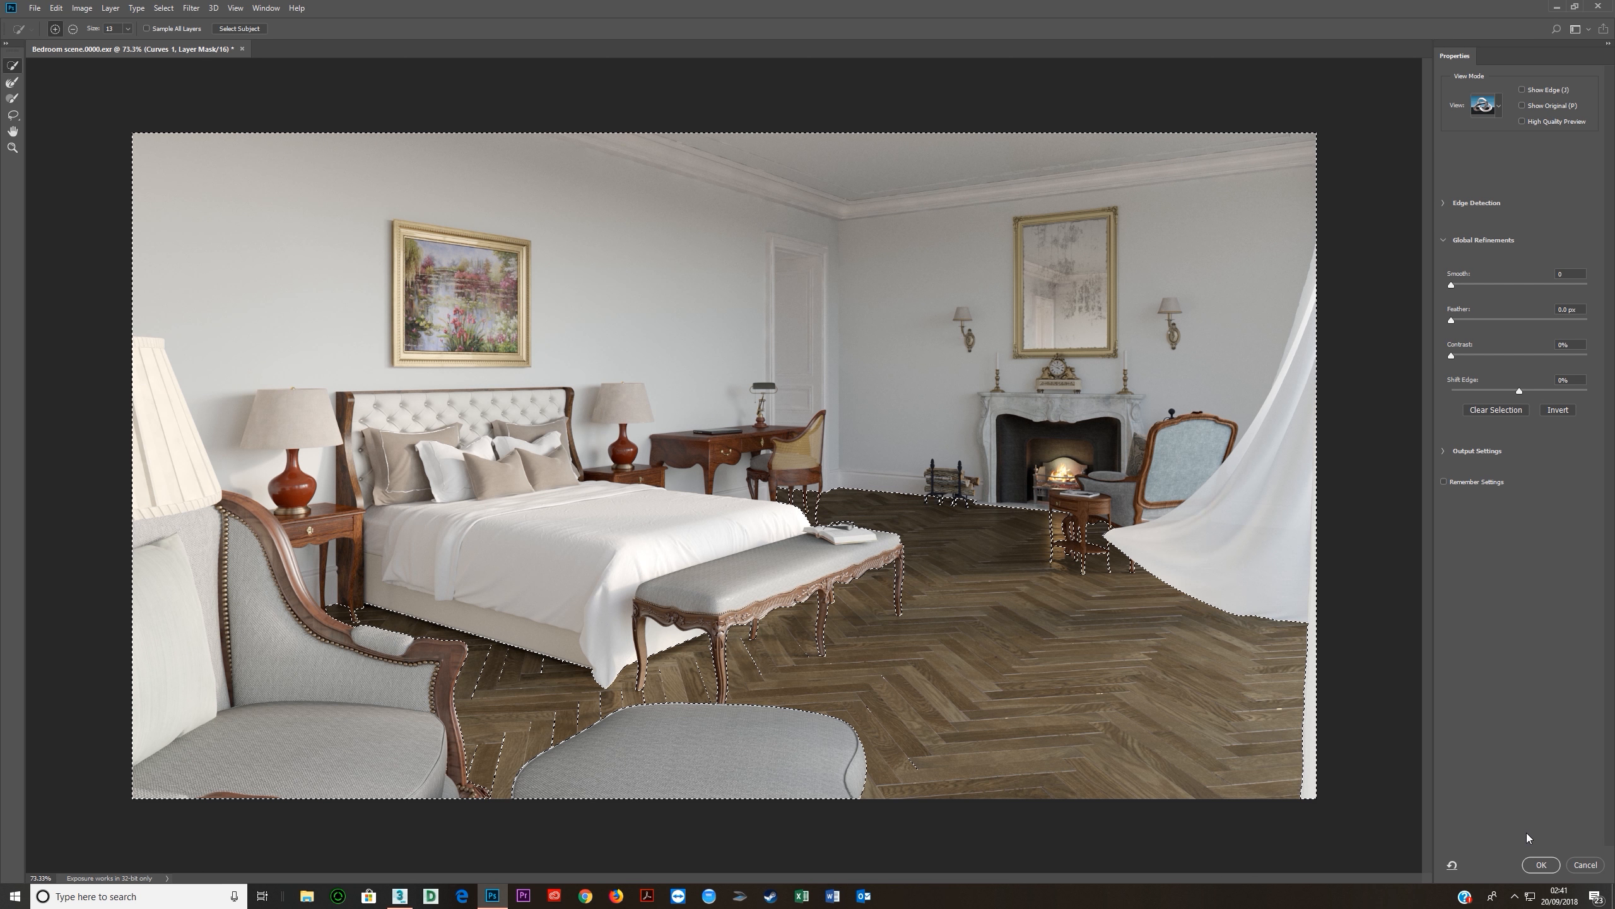
key(Escape)
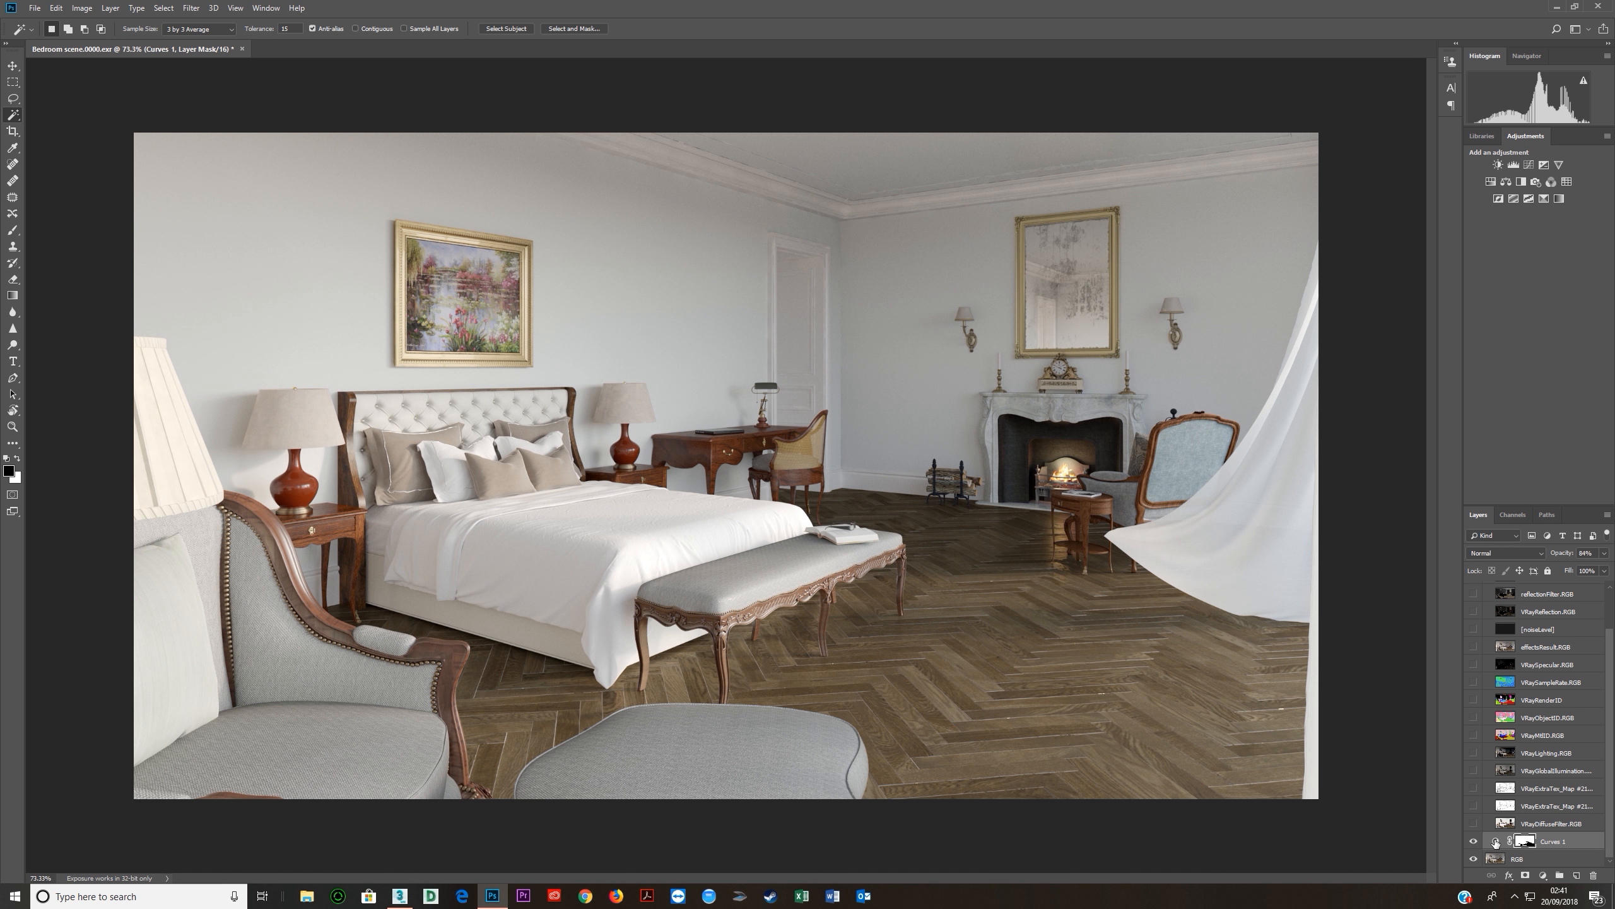
Set the Curves 1 layer mask's density to 59% and compare the room with the adjustment off and on.
double_click(1495, 843)
drag(901, 115, 1385, 111)
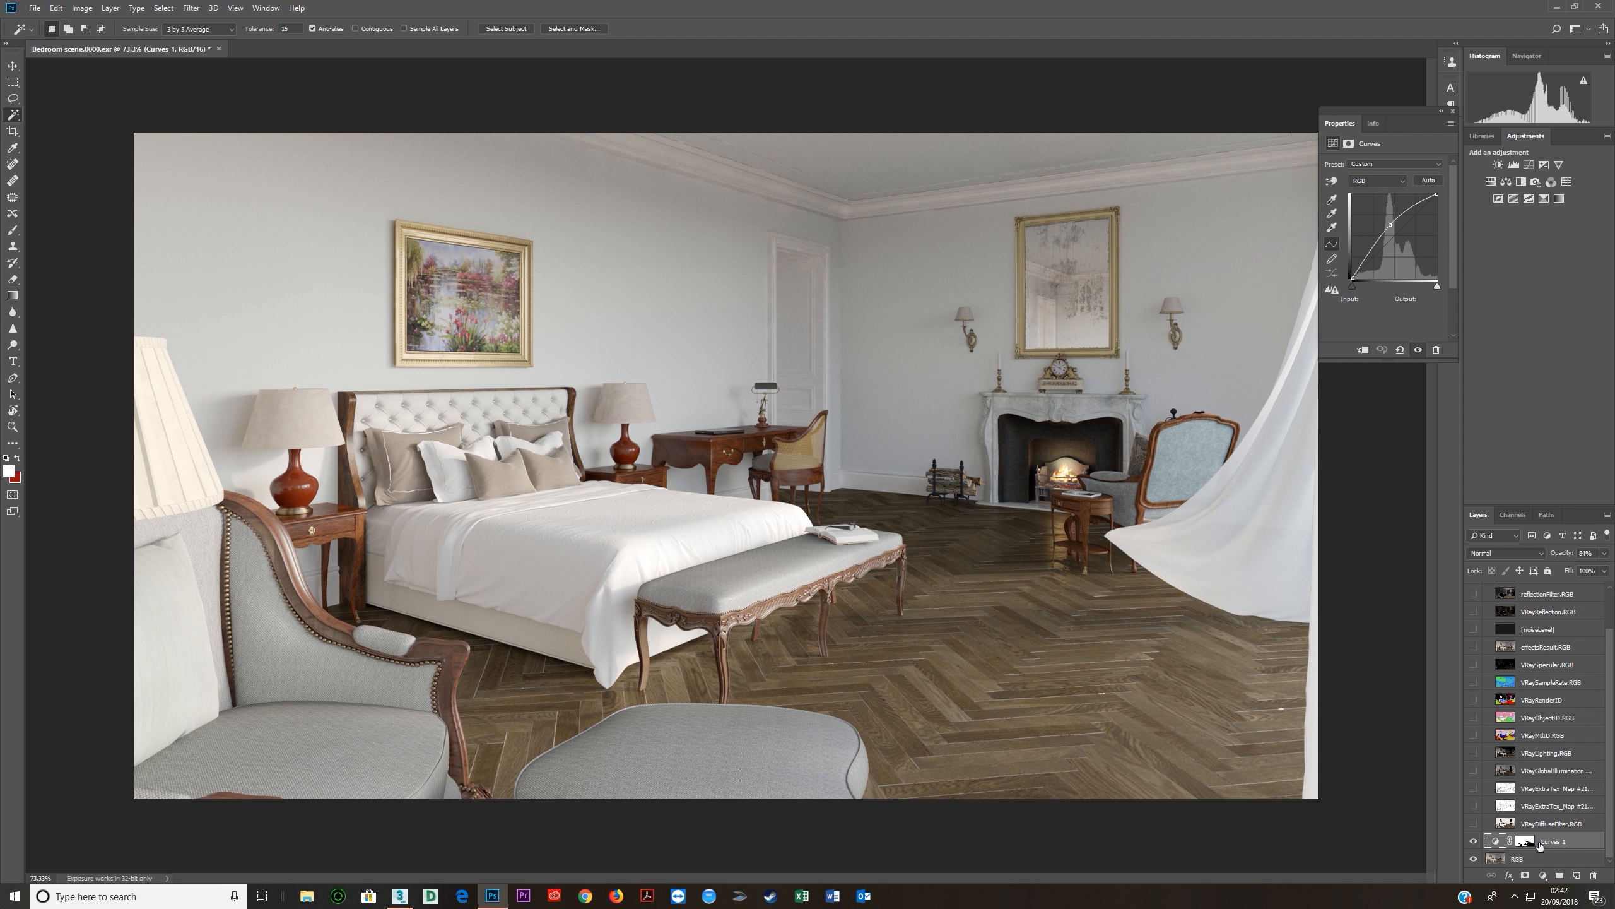
click(1525, 841)
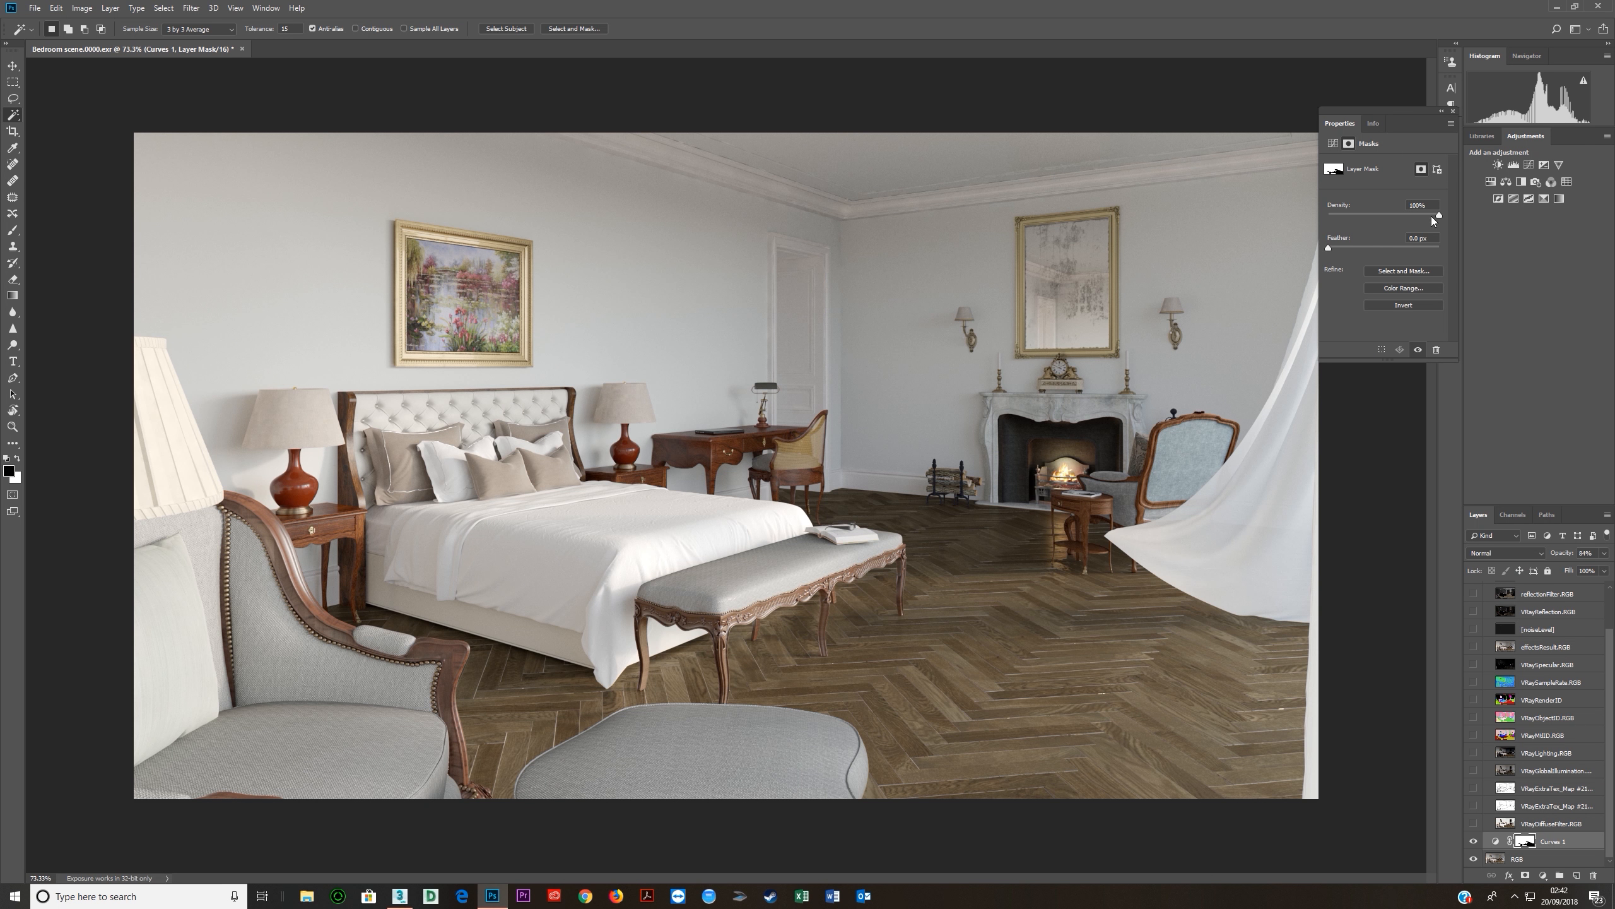
mouse_move(1387, 215)
mouse_down()
mouse_move(1360, 215)
mouse_move(1402, 216)
mouse_move(1373, 215)
mouse_up()
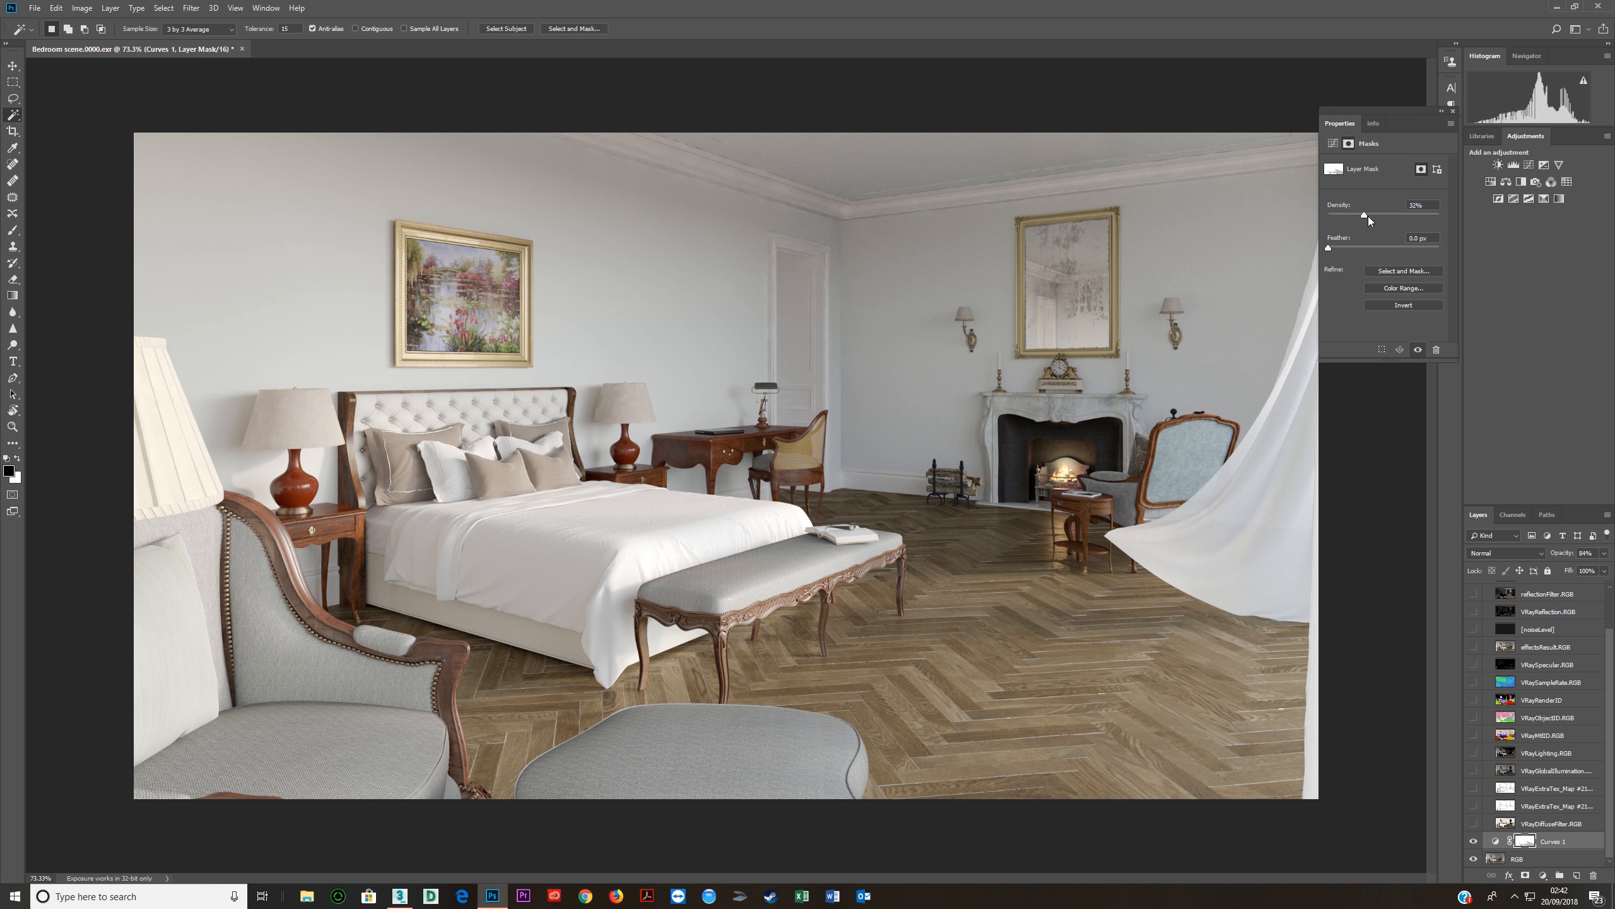
alt+click(1526, 843)
alt+click(1527, 844)
click(1363, 215)
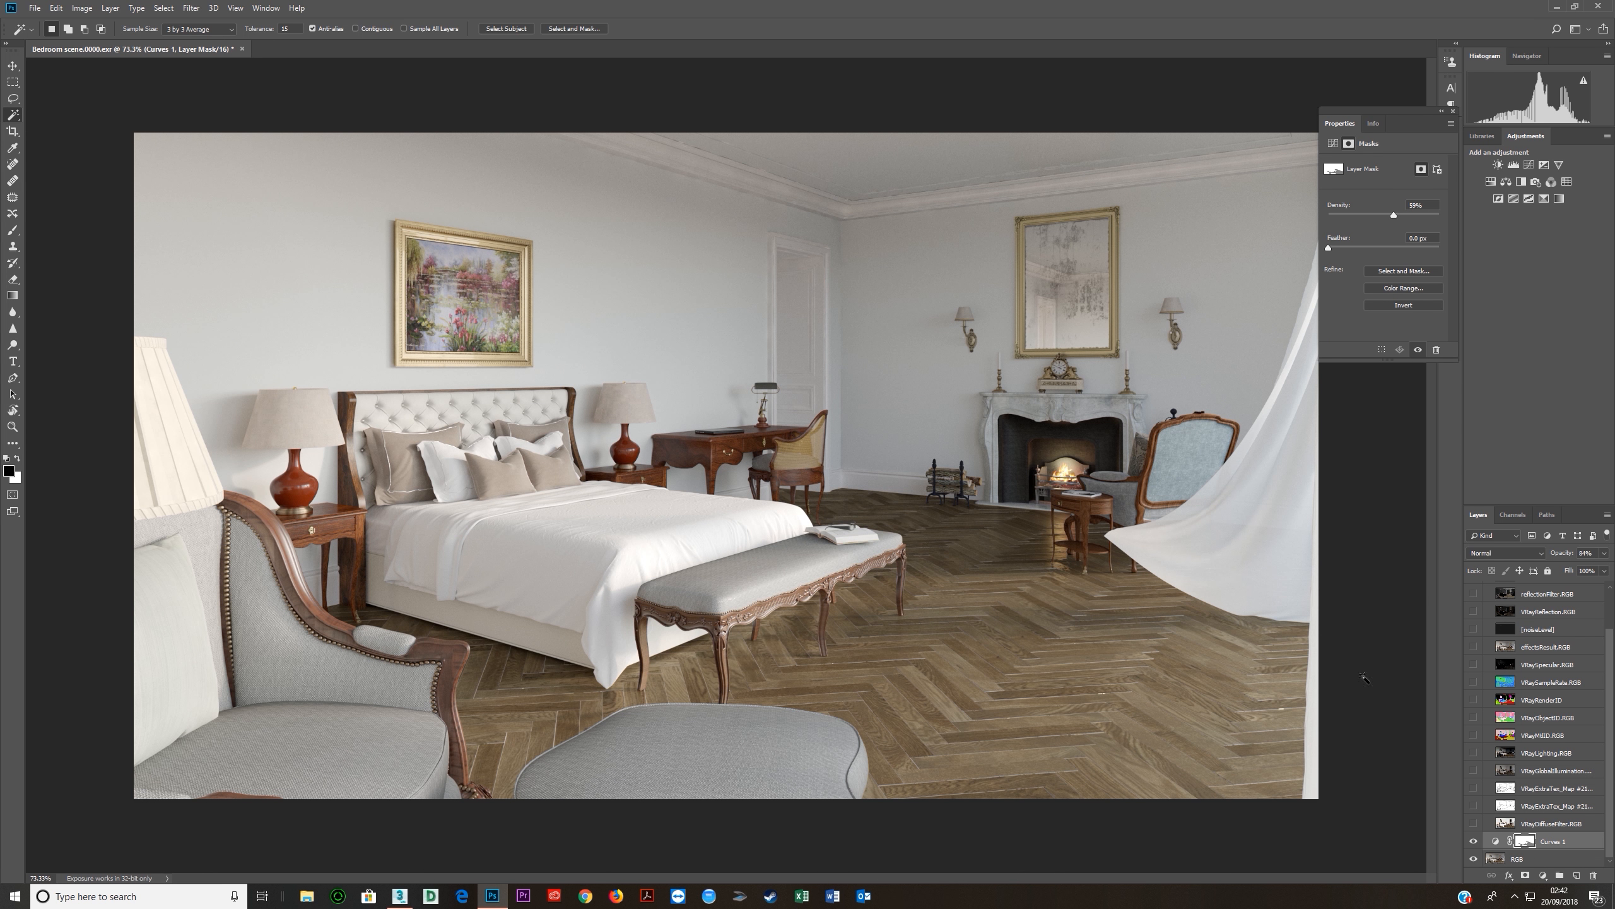
click(1473, 842)
click(1473, 841)
Add a second Curves adjustment above Curves 1, shape a gentle contrast S-curve, and compare the room with it off and on.
click(1530, 165)
click(1413, 218)
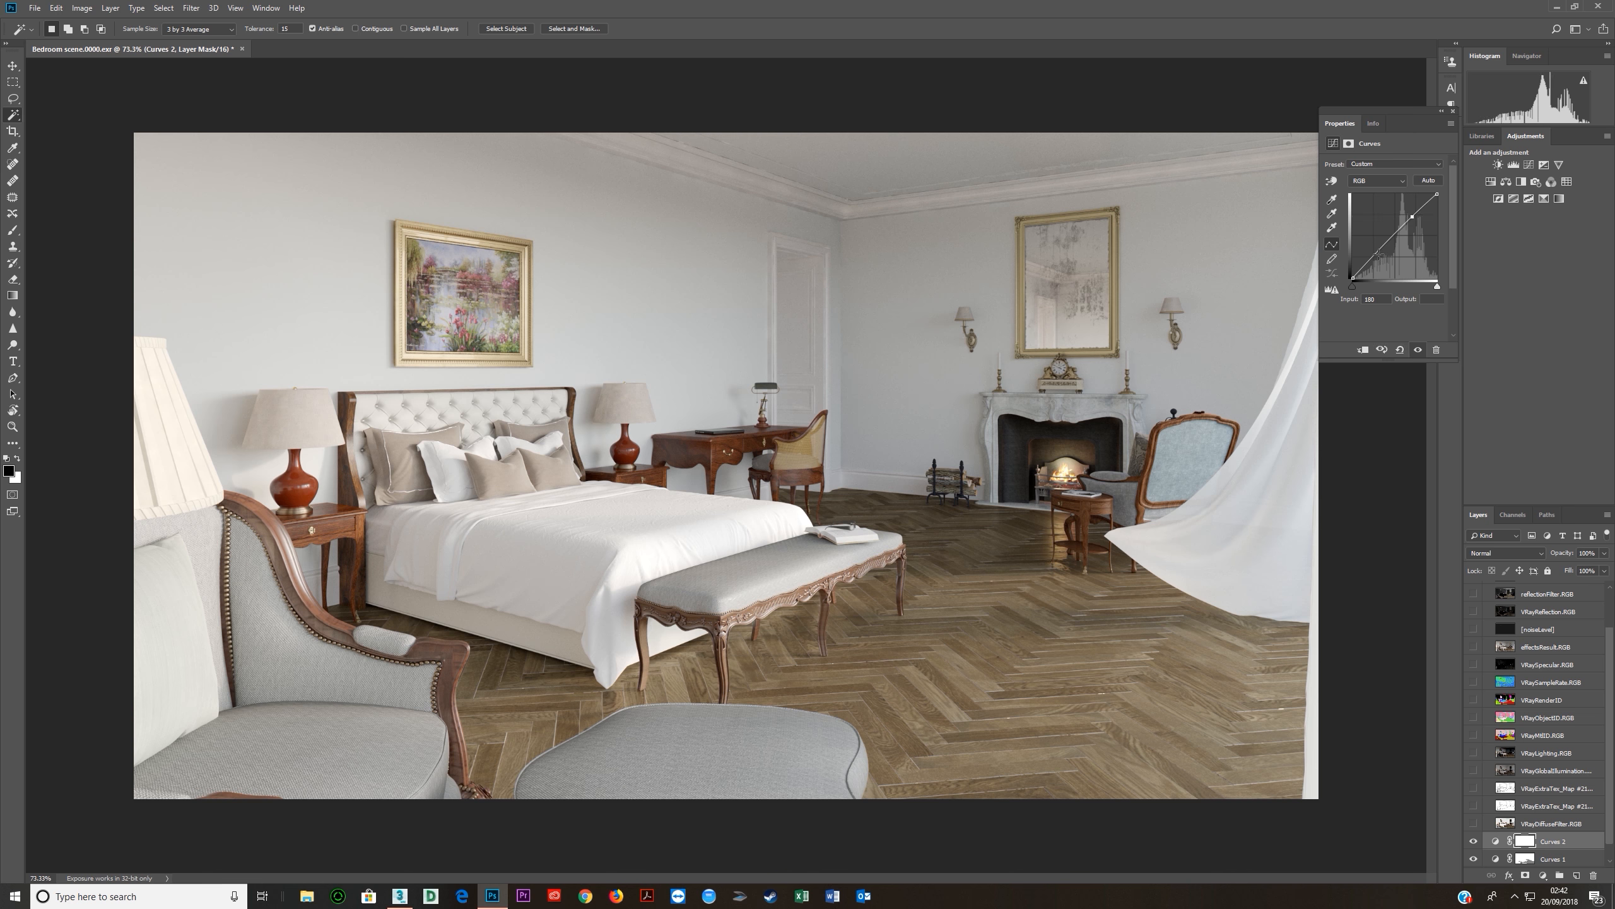
drag(1377, 253, 1378, 255)
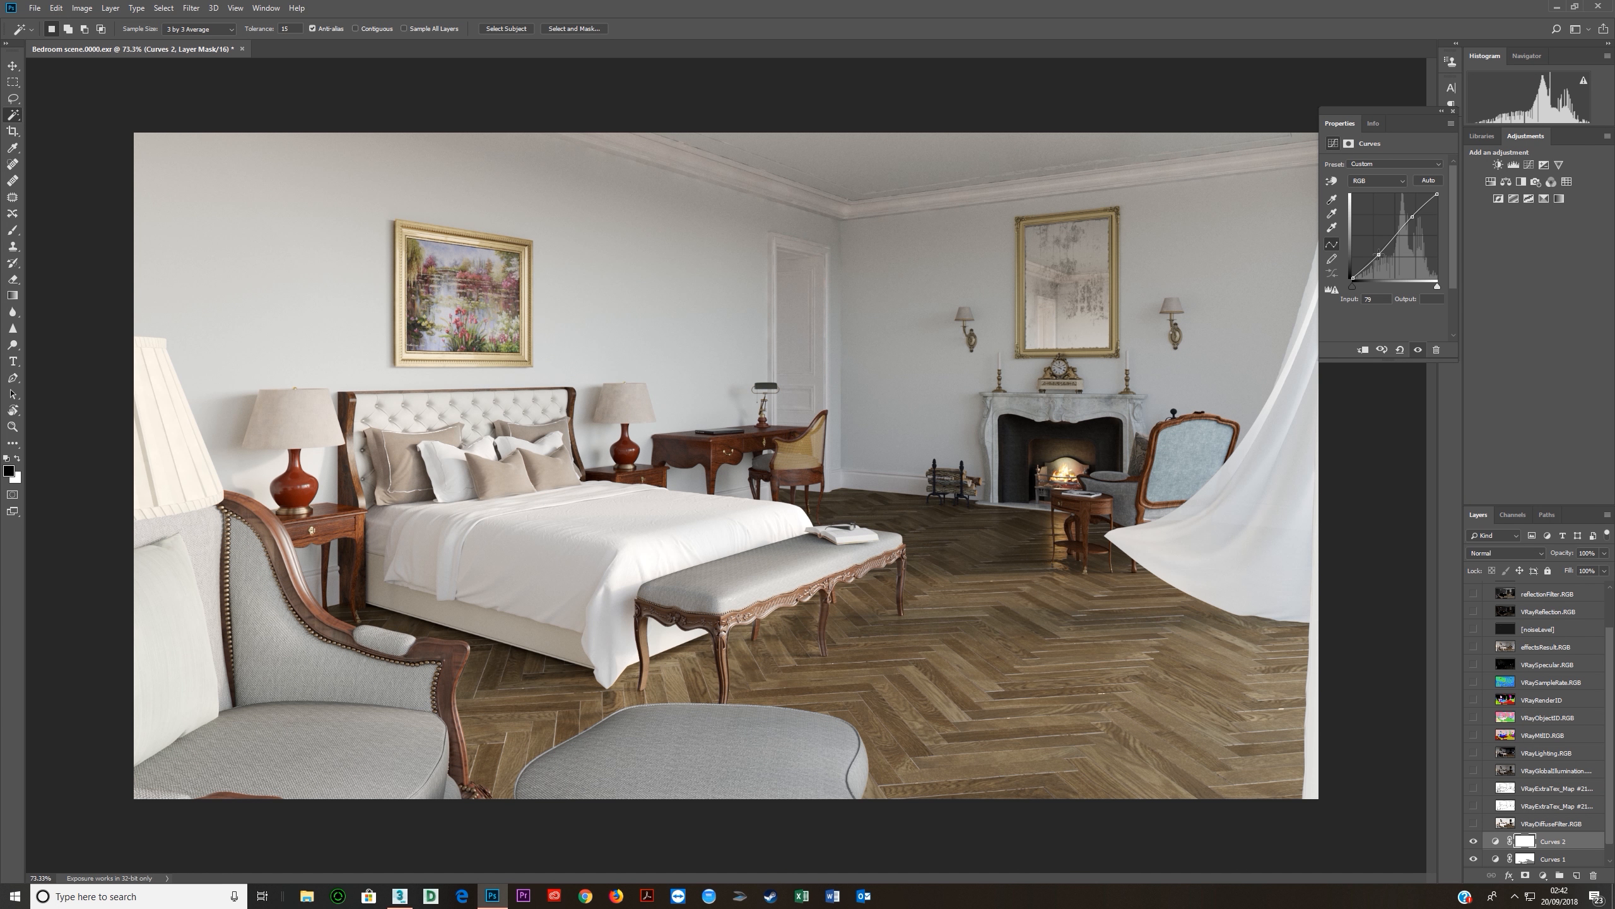
drag(1413, 219, 1411, 217)
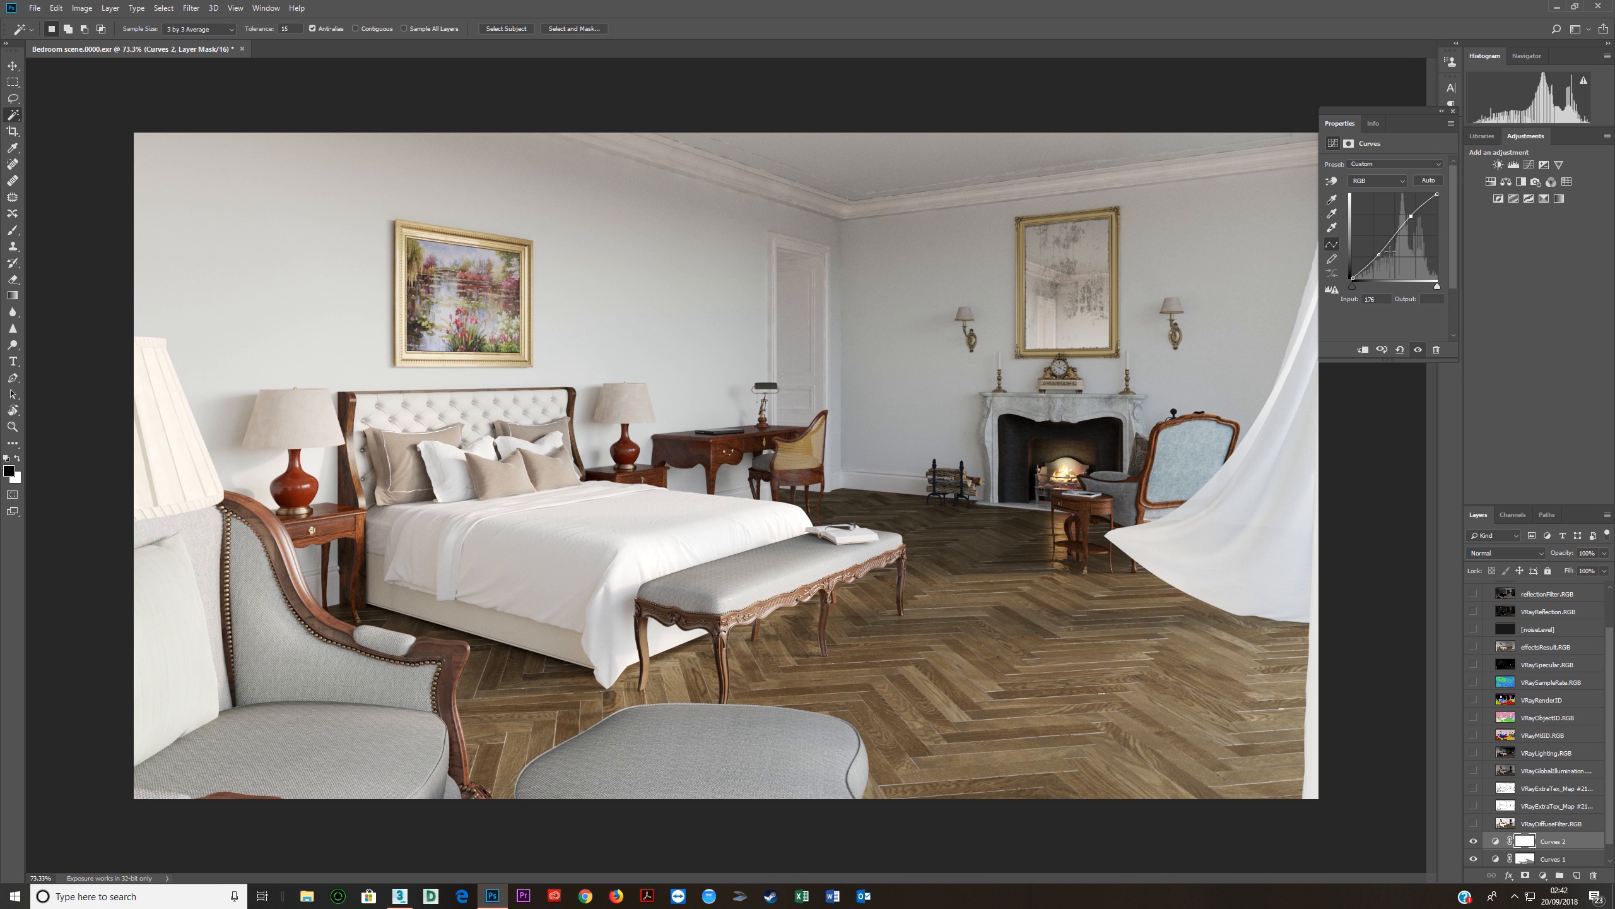
drag(1381, 256, 1382, 256)
click(1474, 841)
click(1474, 841)
Check the Curves 1 layer mask disabled and enabled, and set the mask's density to 36%.
click(1524, 861)
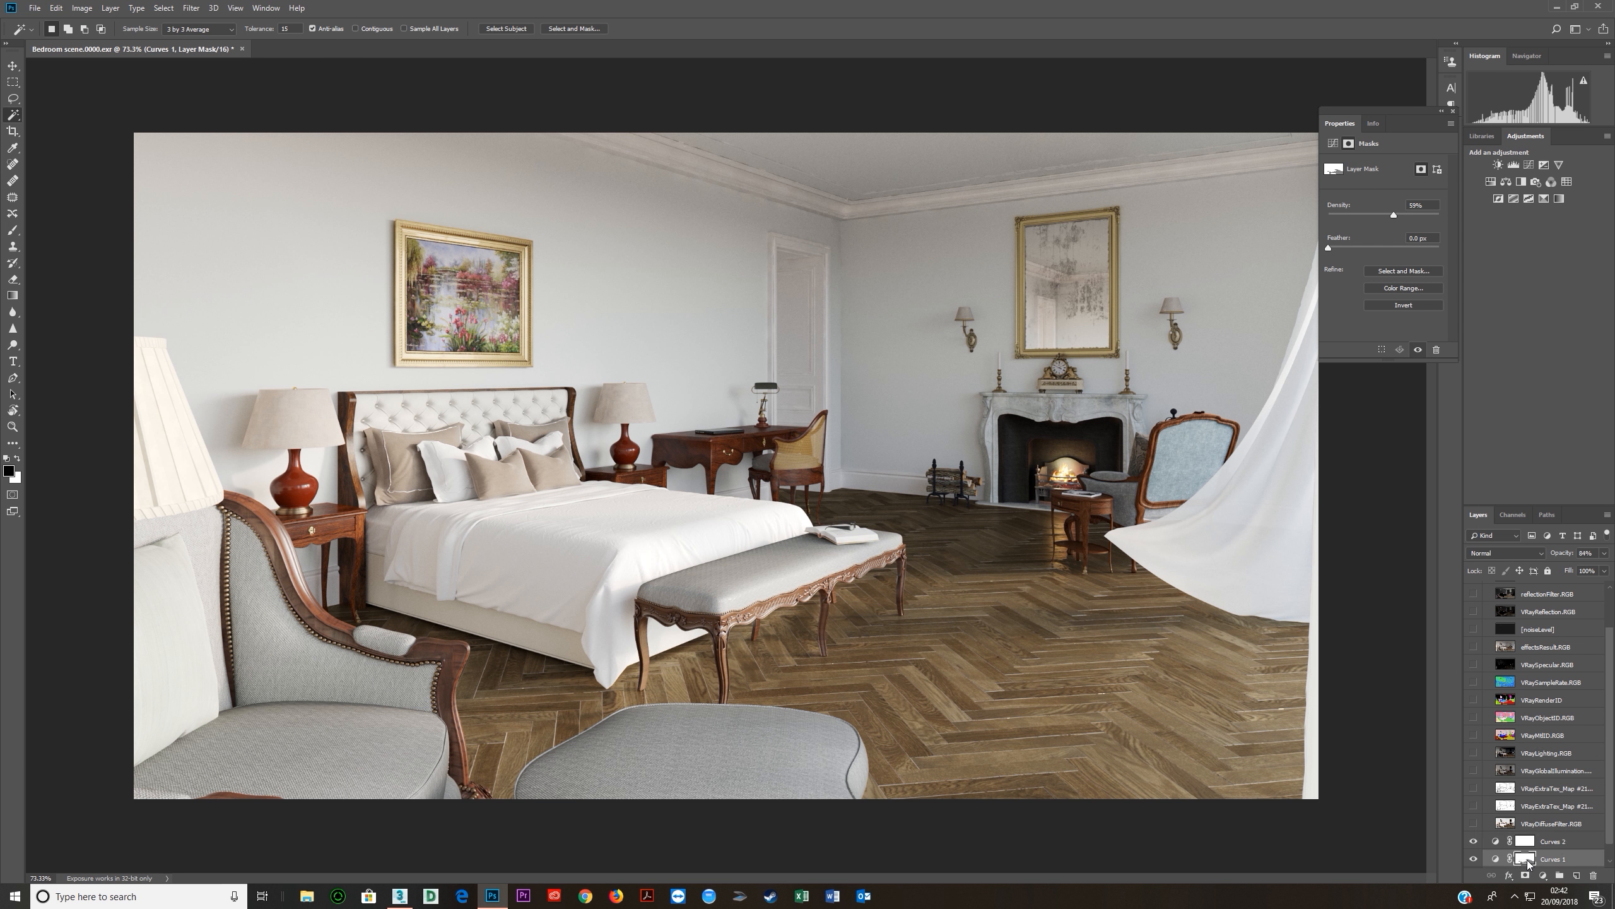
right_click(1525, 863)
click(1520, 755)
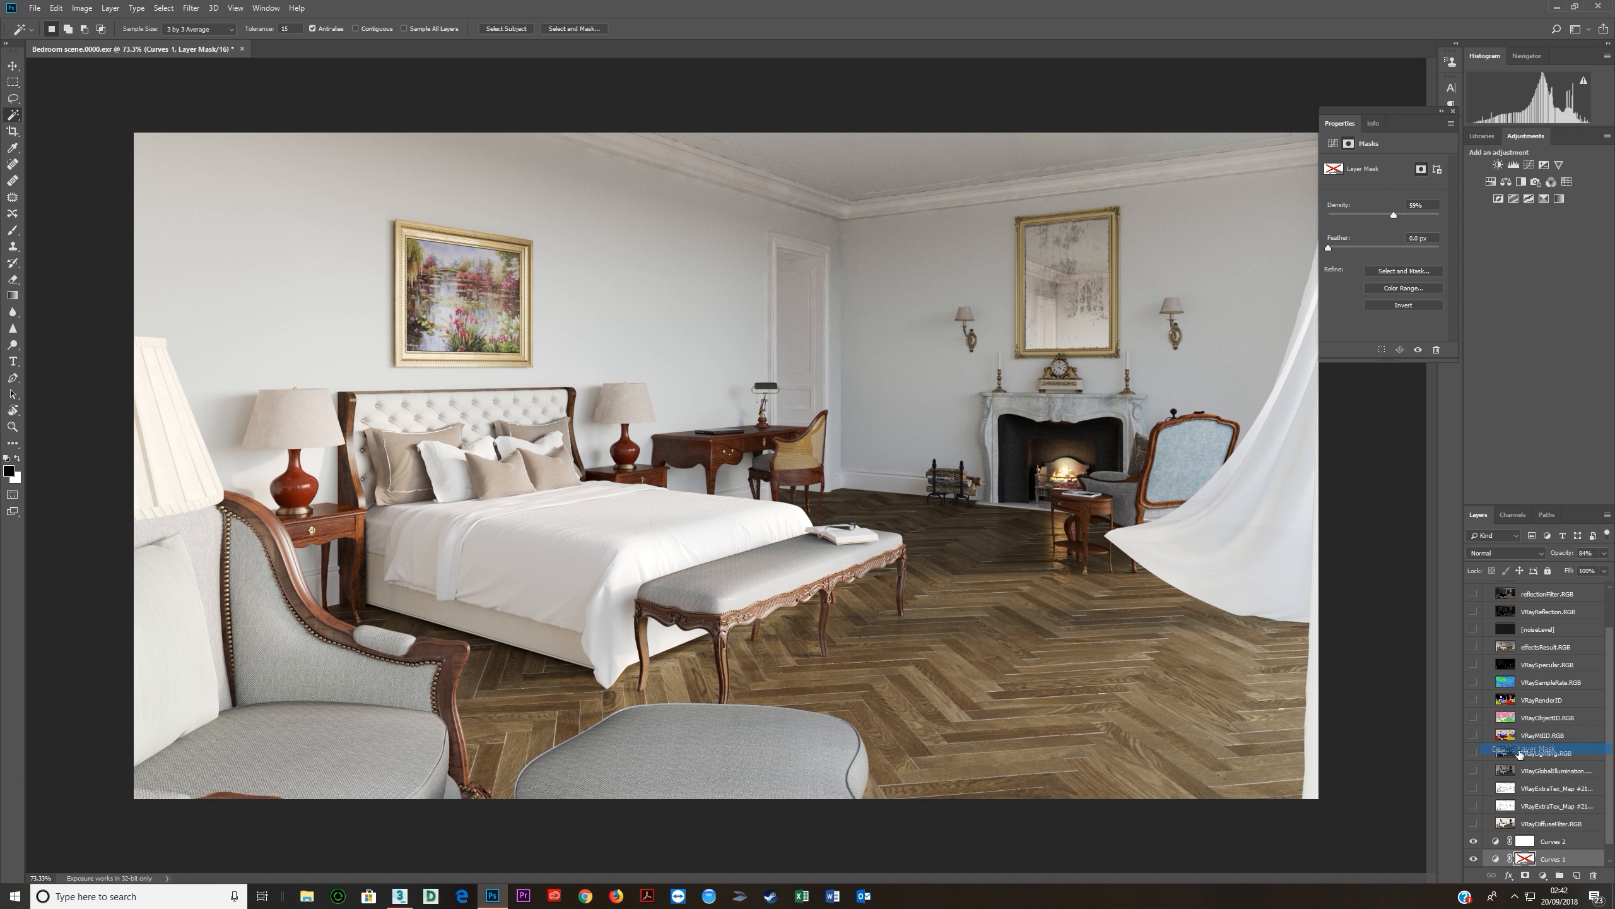
shift+click(1524, 858)
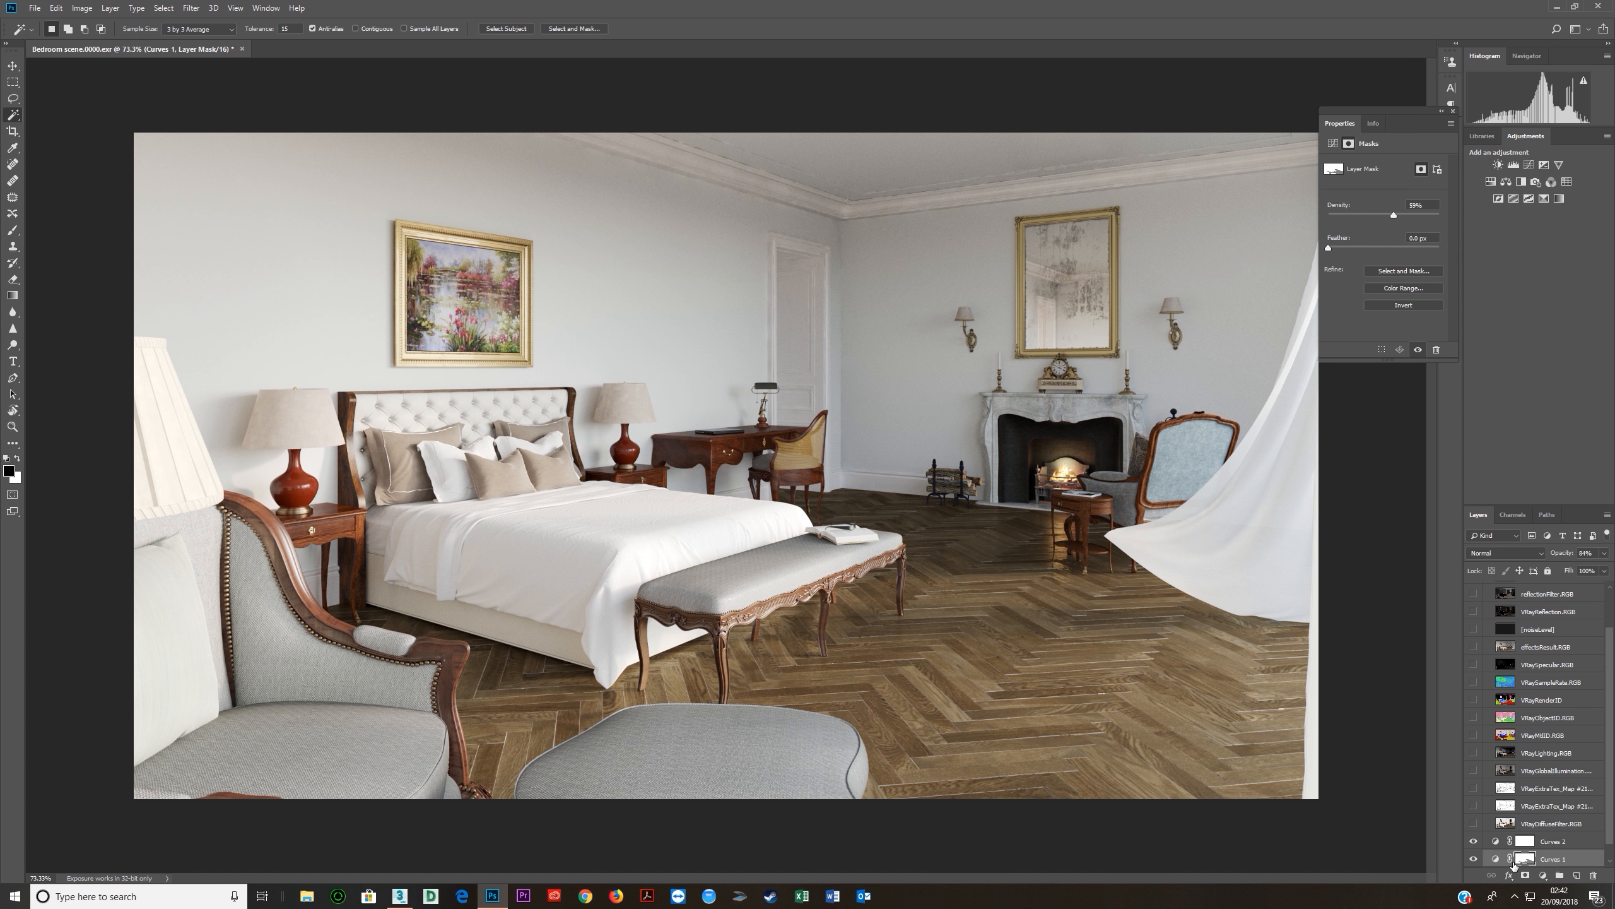
click(1497, 860)
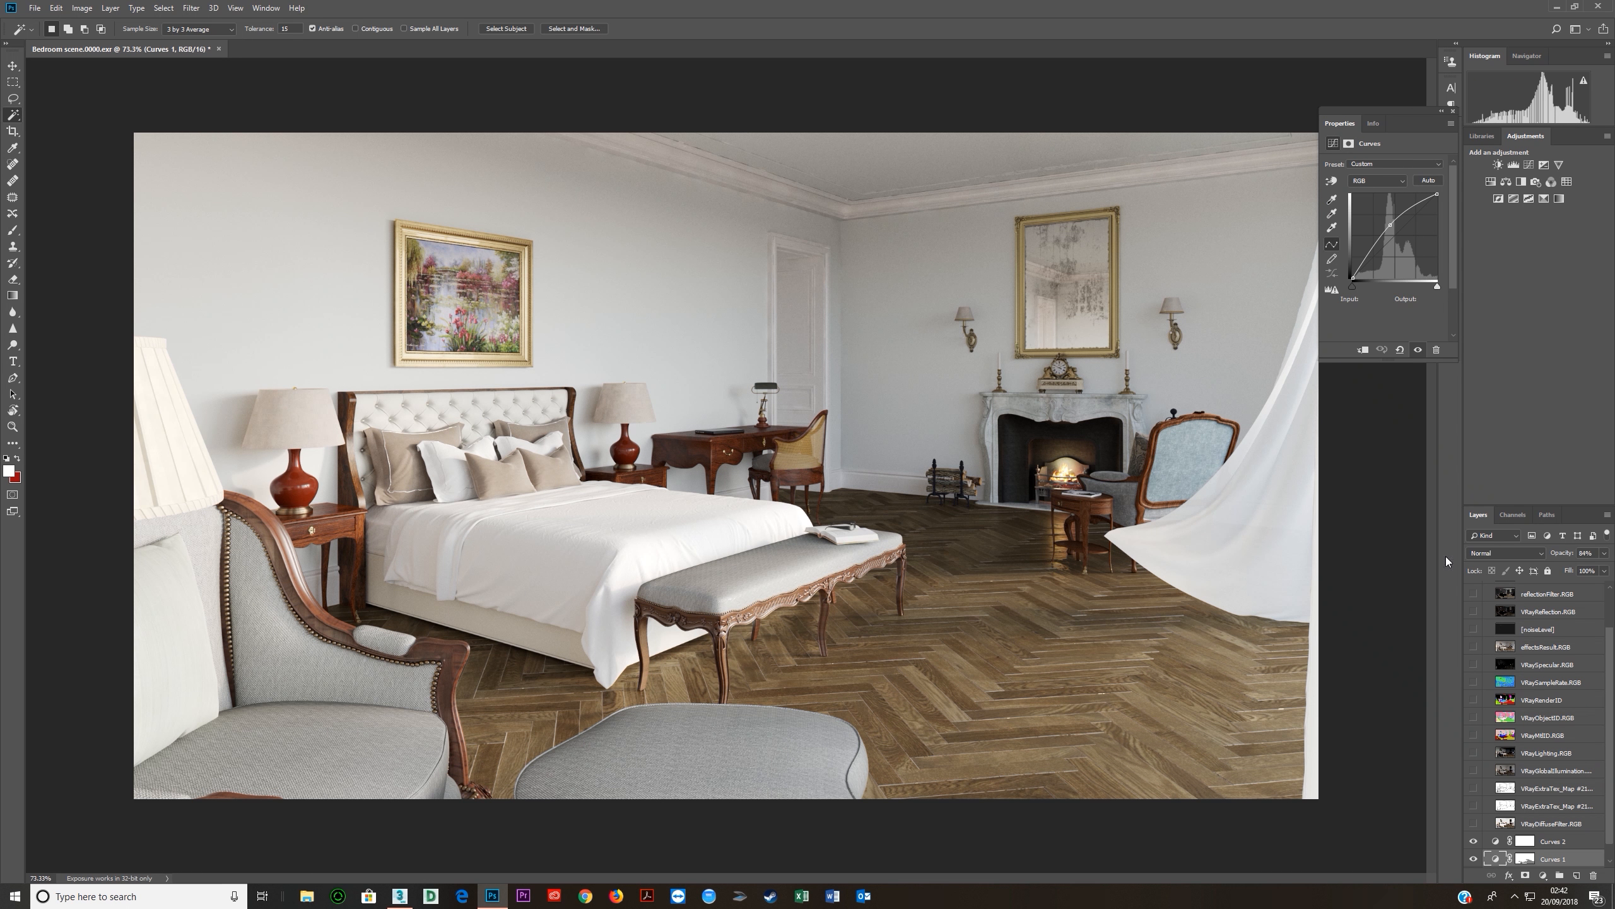
click(1526, 859)
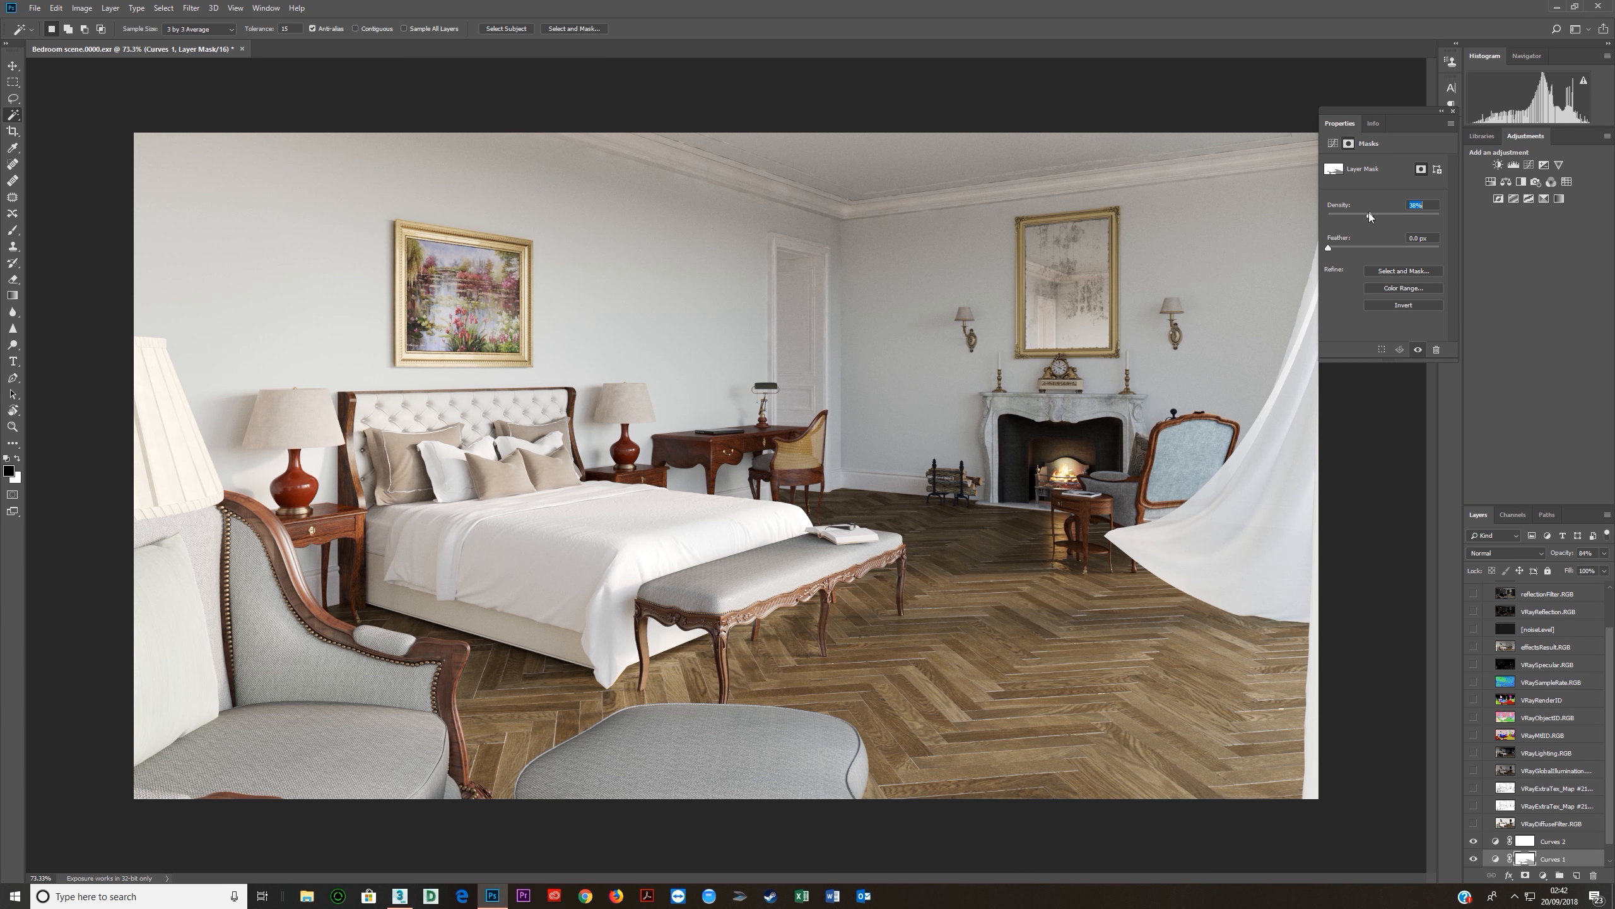
drag(1368, 213, 1368, 213)
Preview the refractionFilter.RGB, refraction.RGB and reflectionFilter.RGB passes one at a time, leaving each hidden again.
scroll(1523, 656, up, 2)
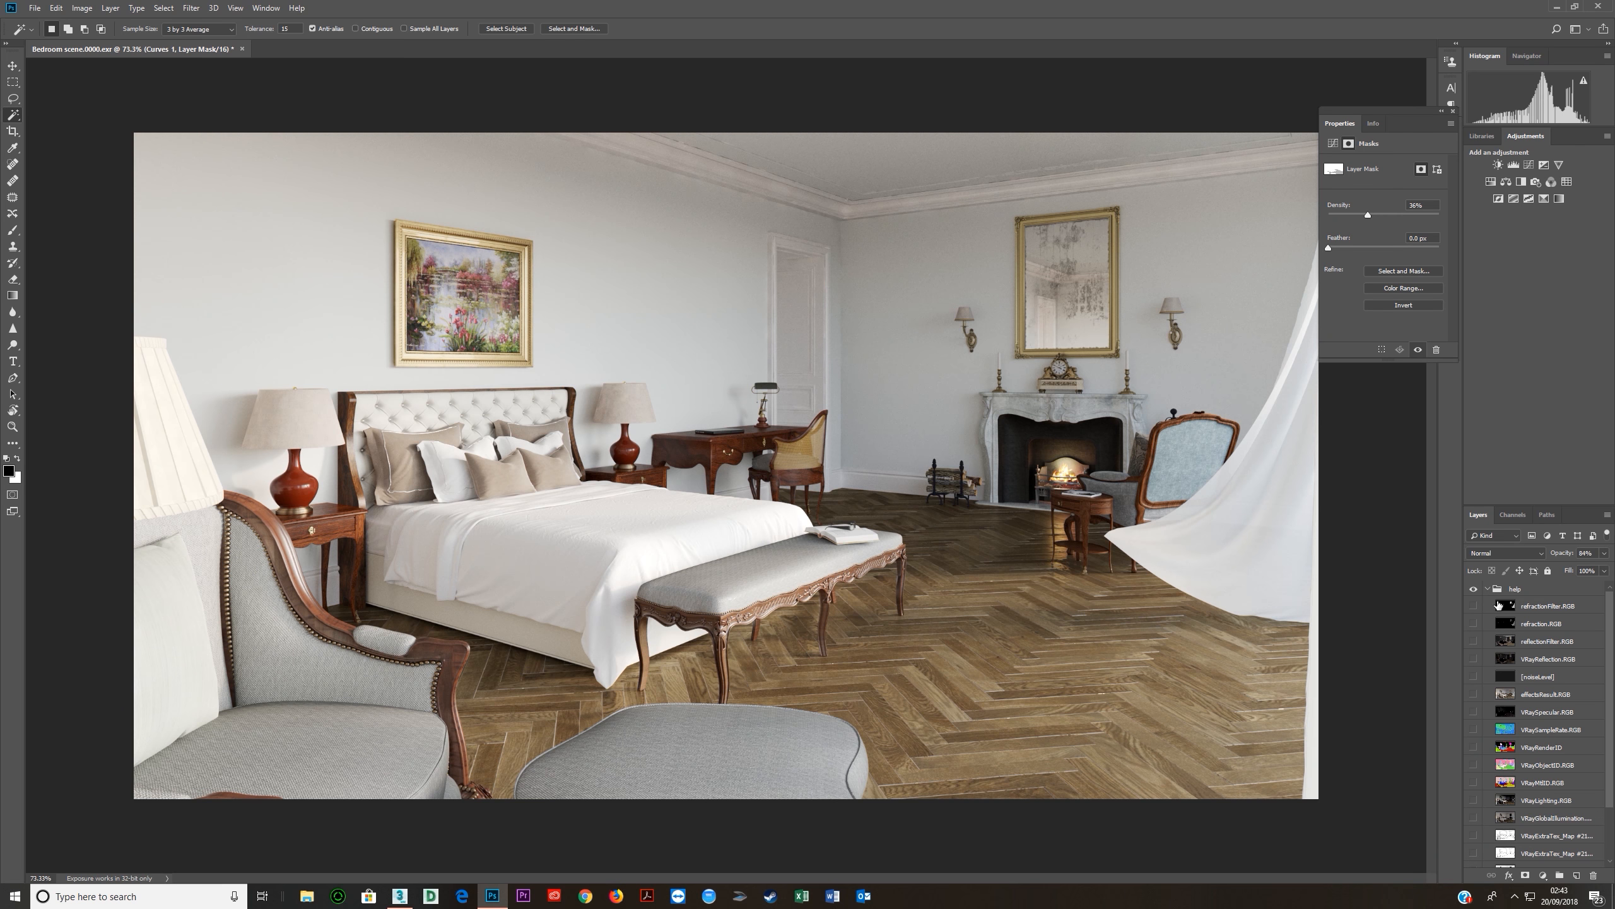
scroll(1530, 726, down, 2)
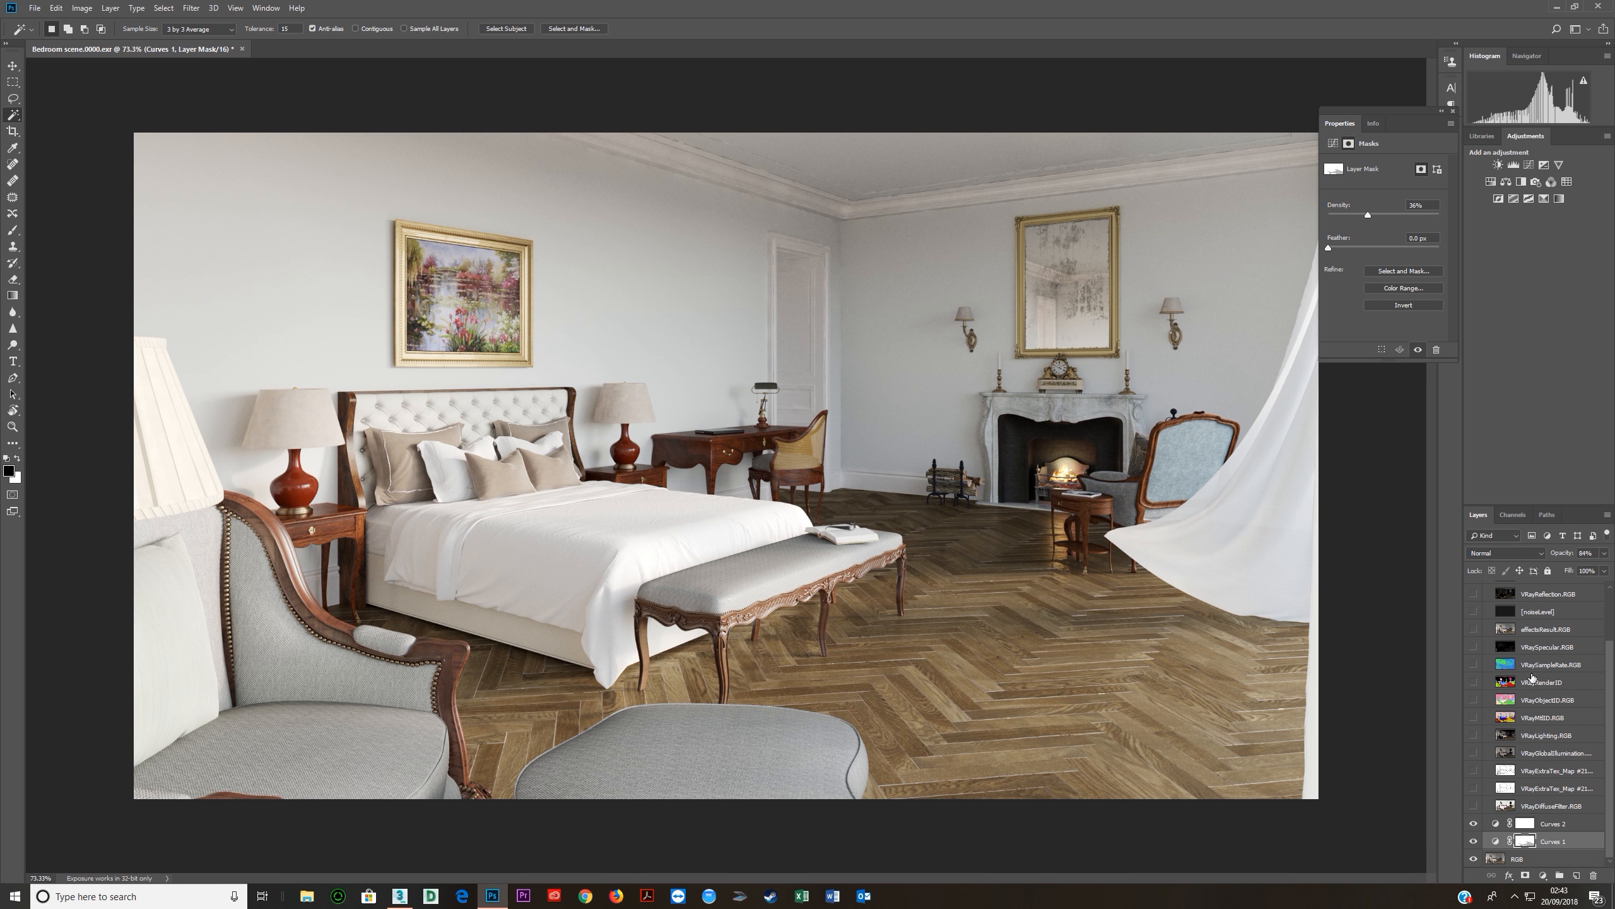
scroll(1530, 706, up, 2)
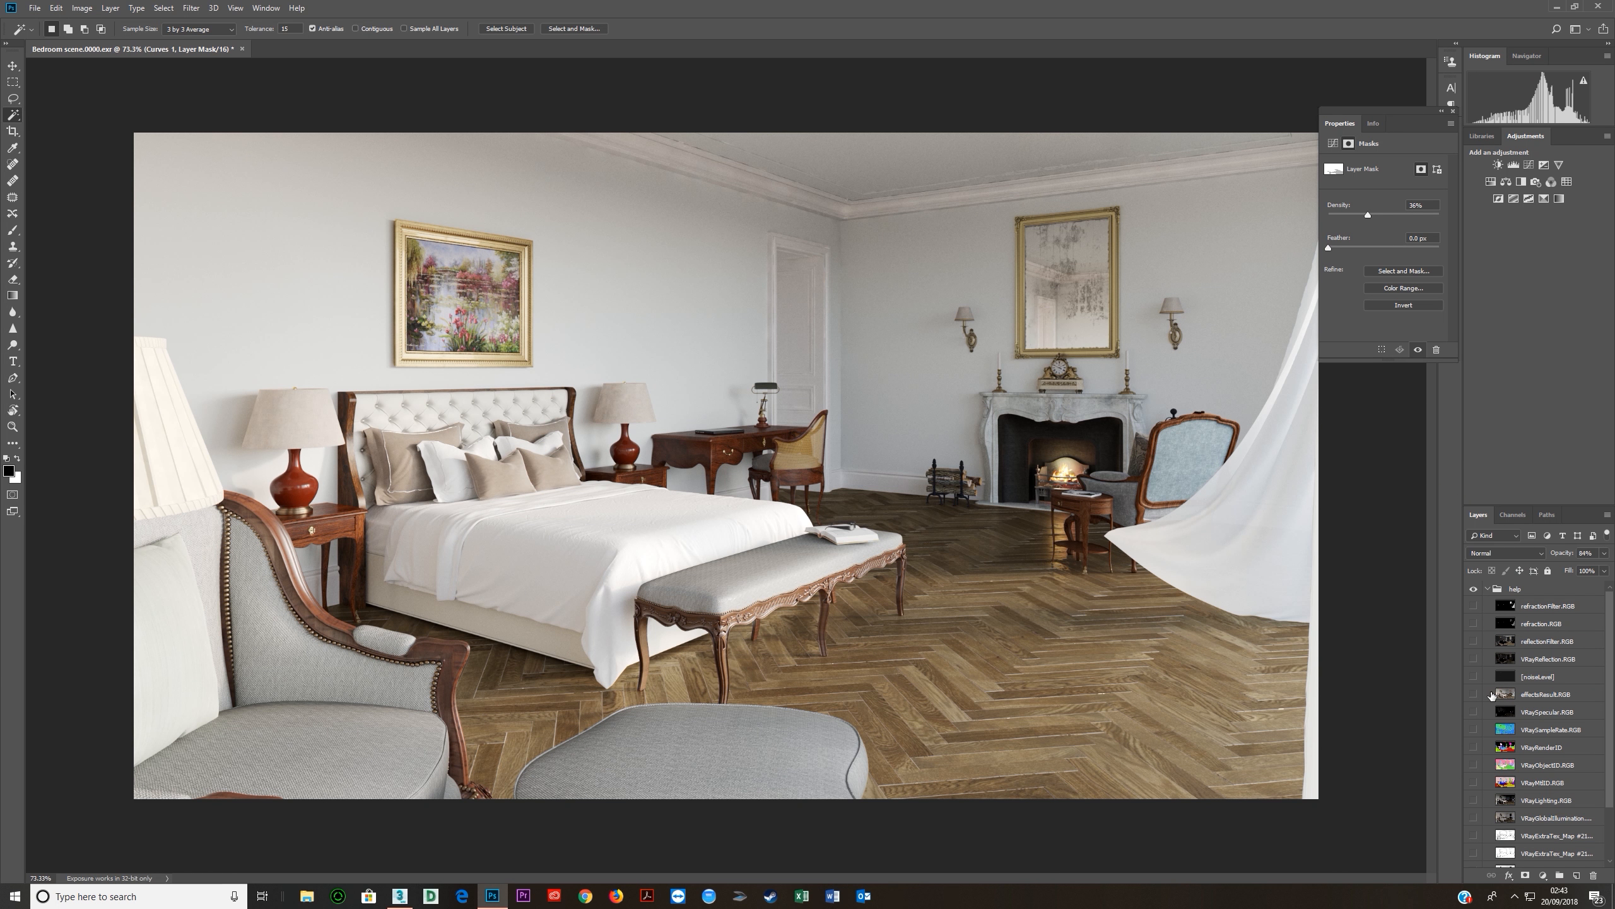
click(1474, 607)
click(1473, 607)
click(1472, 624)
click(1472, 625)
click(1473, 641)
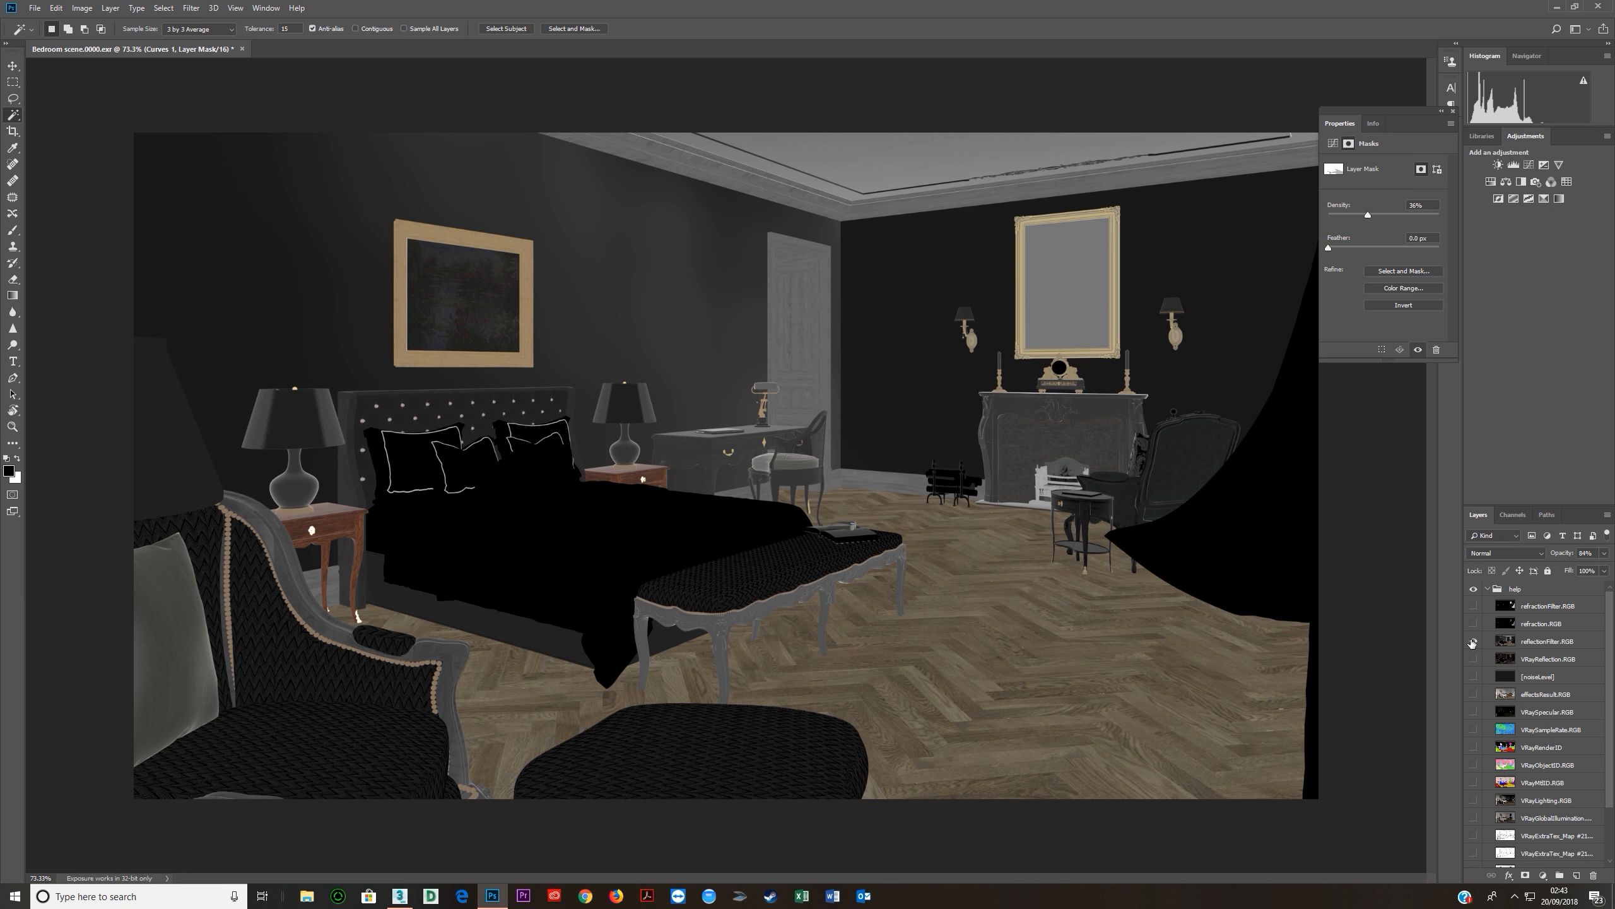
click(1473, 641)
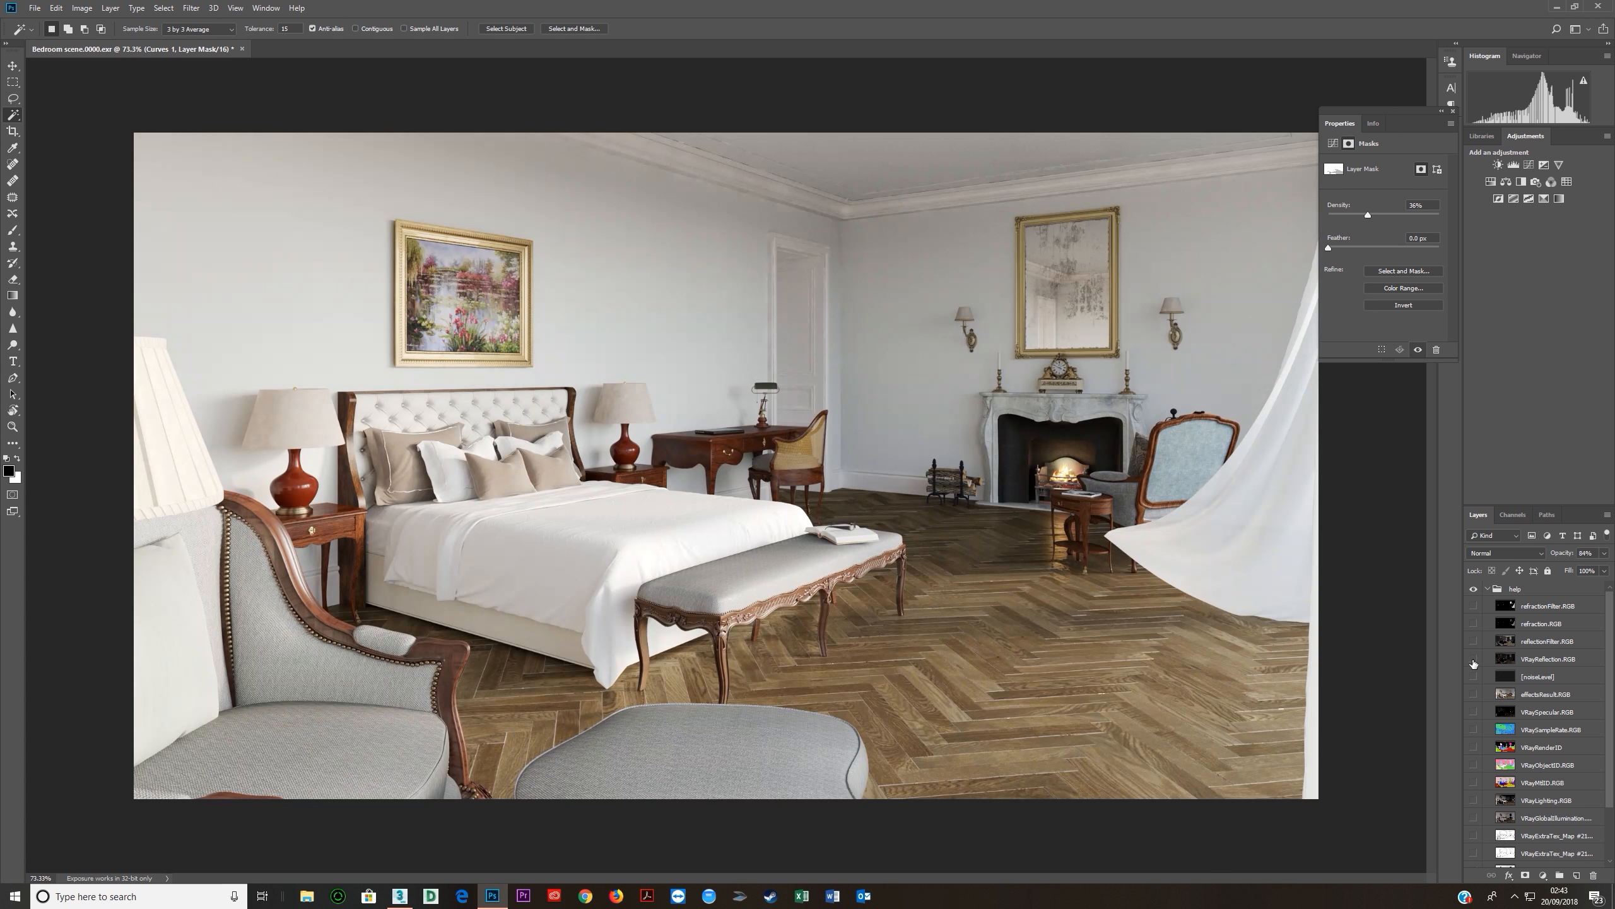
Show the VRayReflection.RGB layer in the help group and try the Screen blend mode on it.
click(1474, 659)
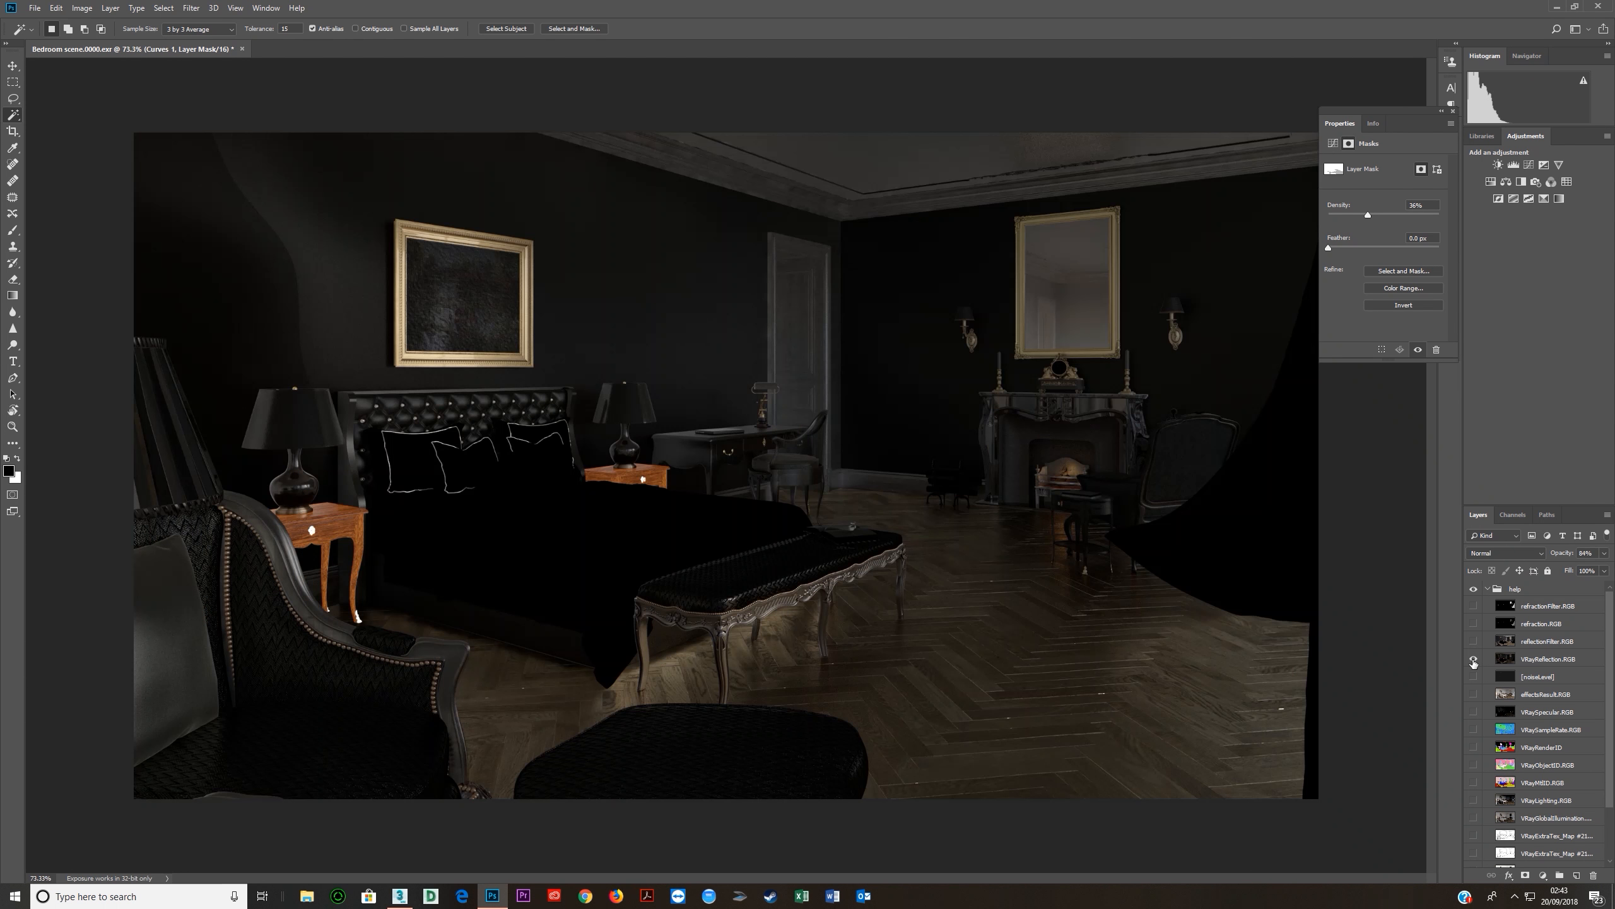
click(1523, 662)
click(1474, 659)
click(1474, 660)
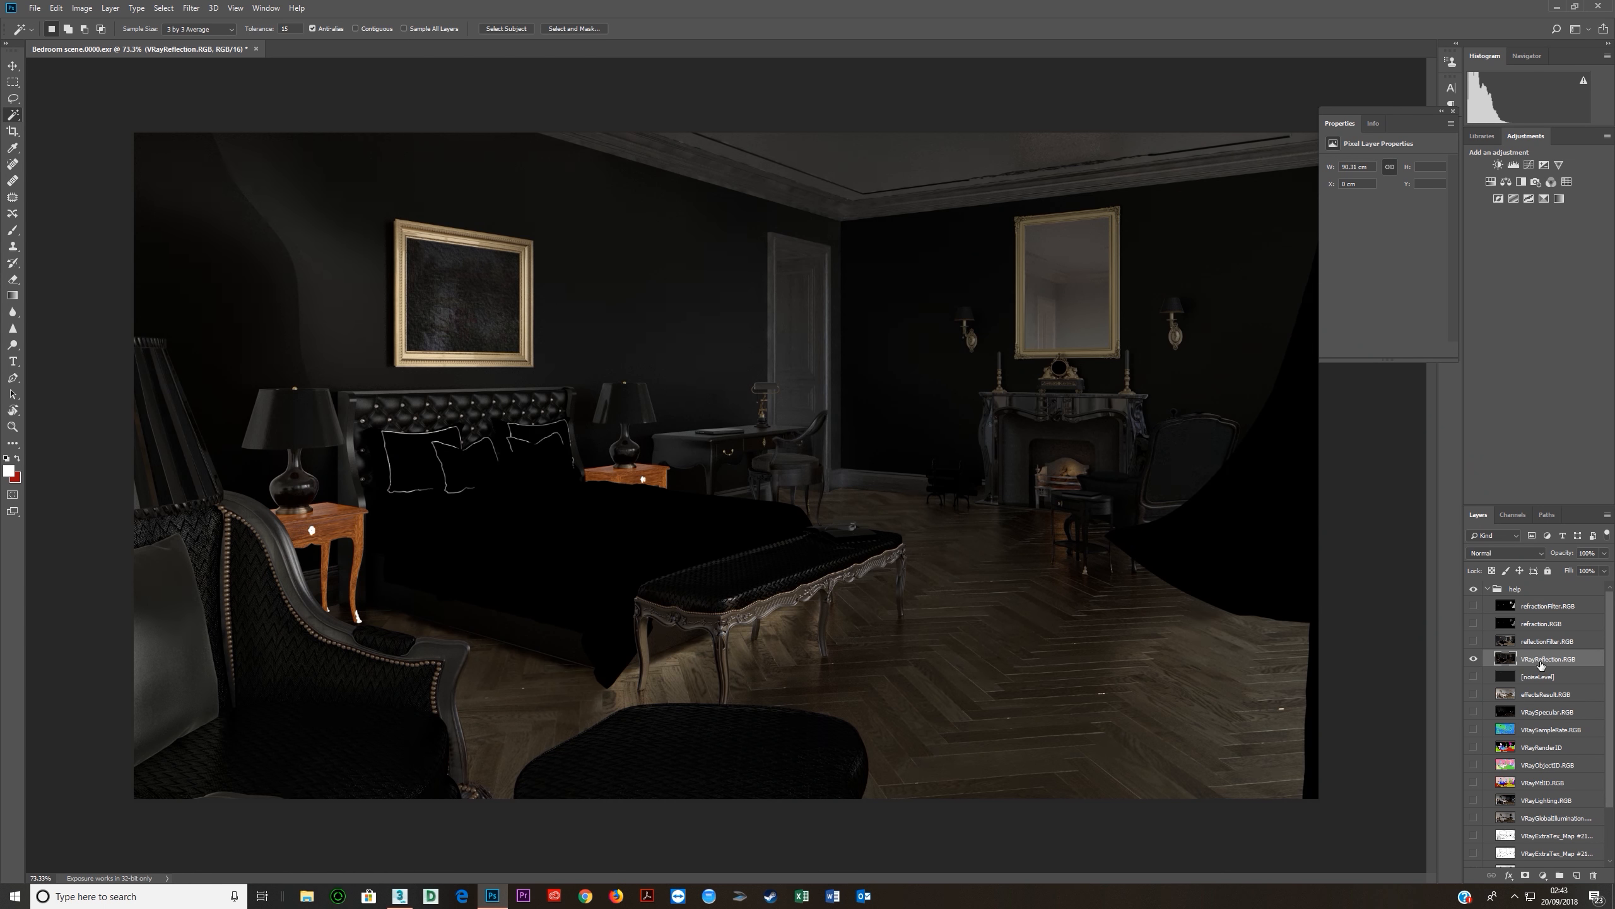
click(1524, 552)
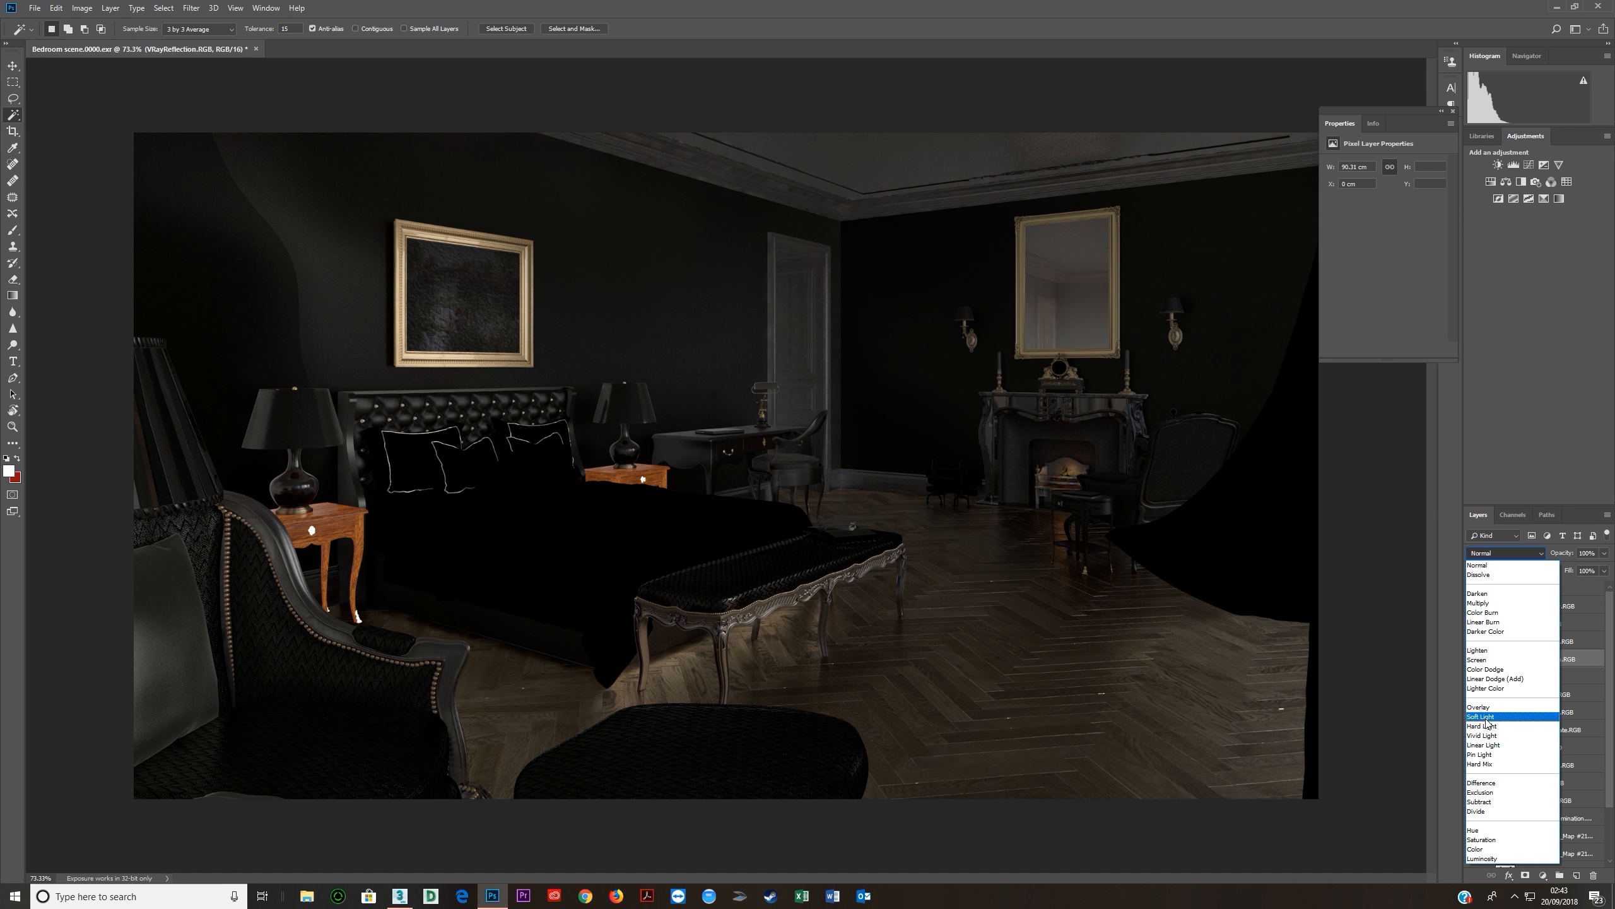
click(1496, 660)
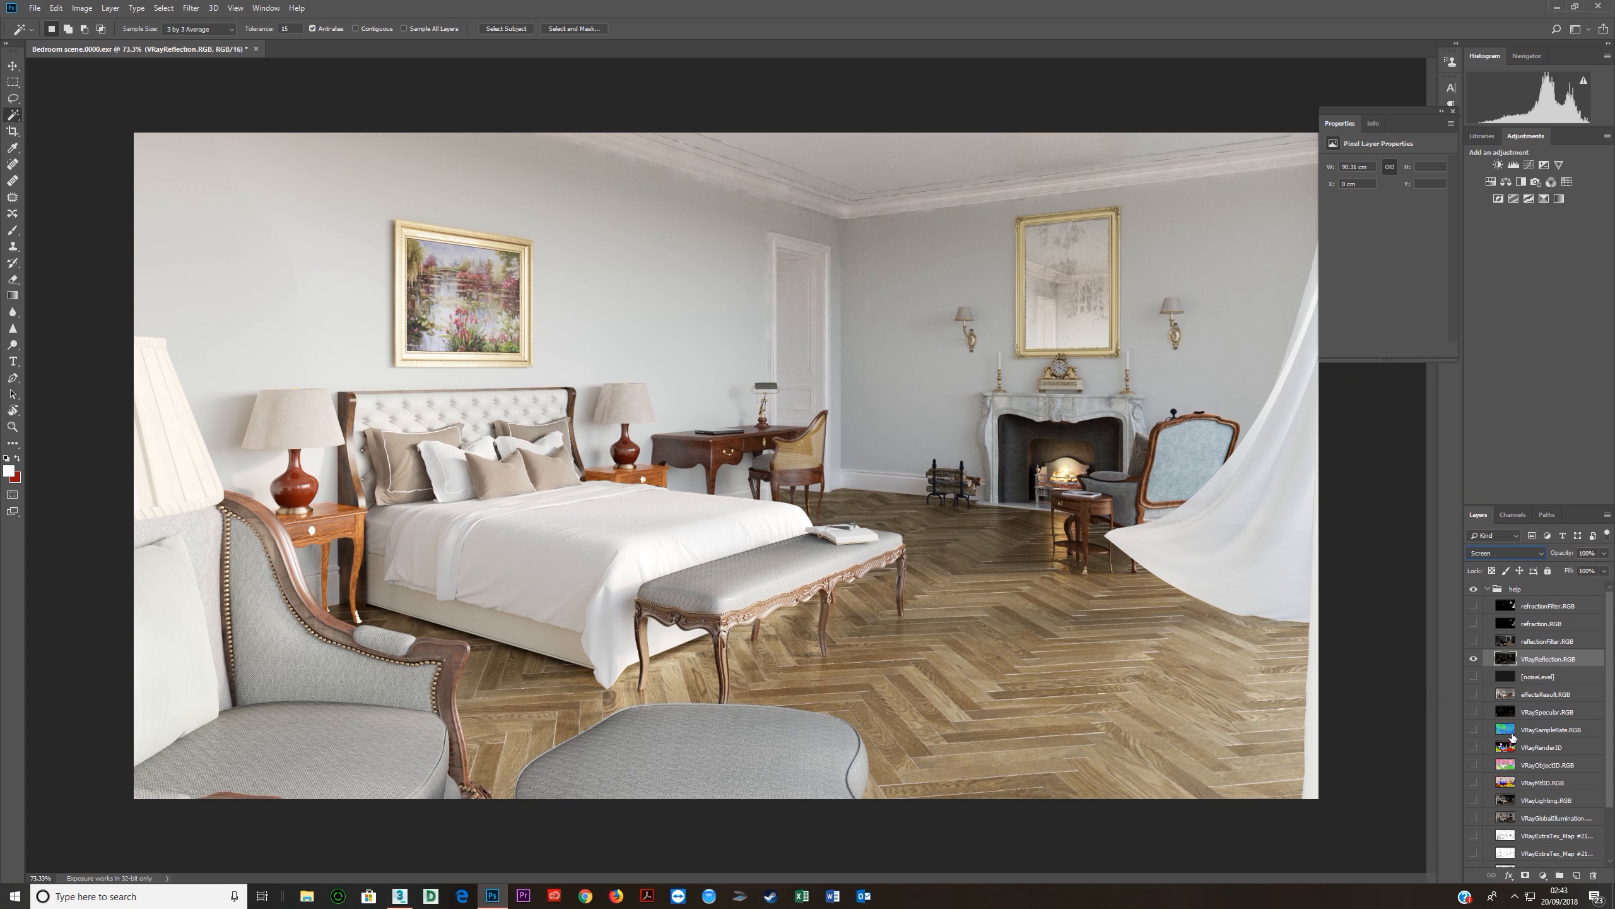
Compare the room with the screened reflection pass off and on, and return the pass to Normal blending.
click(1474, 661)
click(1474, 660)
click(1473, 660)
click(1473, 660)
click(1505, 553)
click(1491, 569)
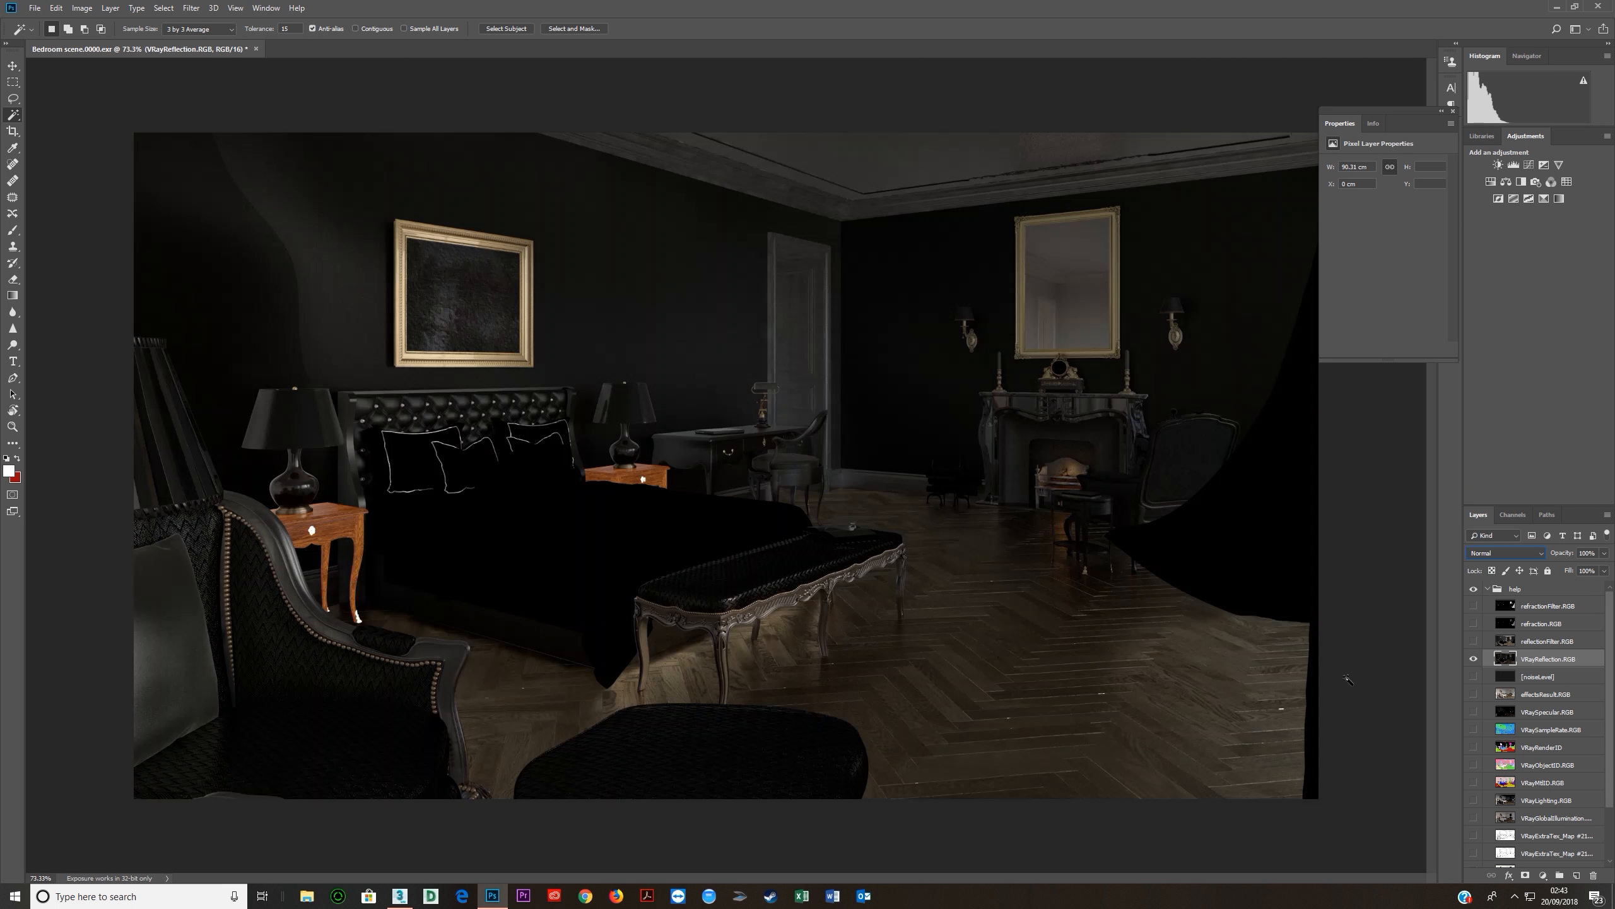
Try Screen blending on the VRayReflection.RGB layer again and toggle its visibility repeatedly to judge the reflections.
click(1512, 560)
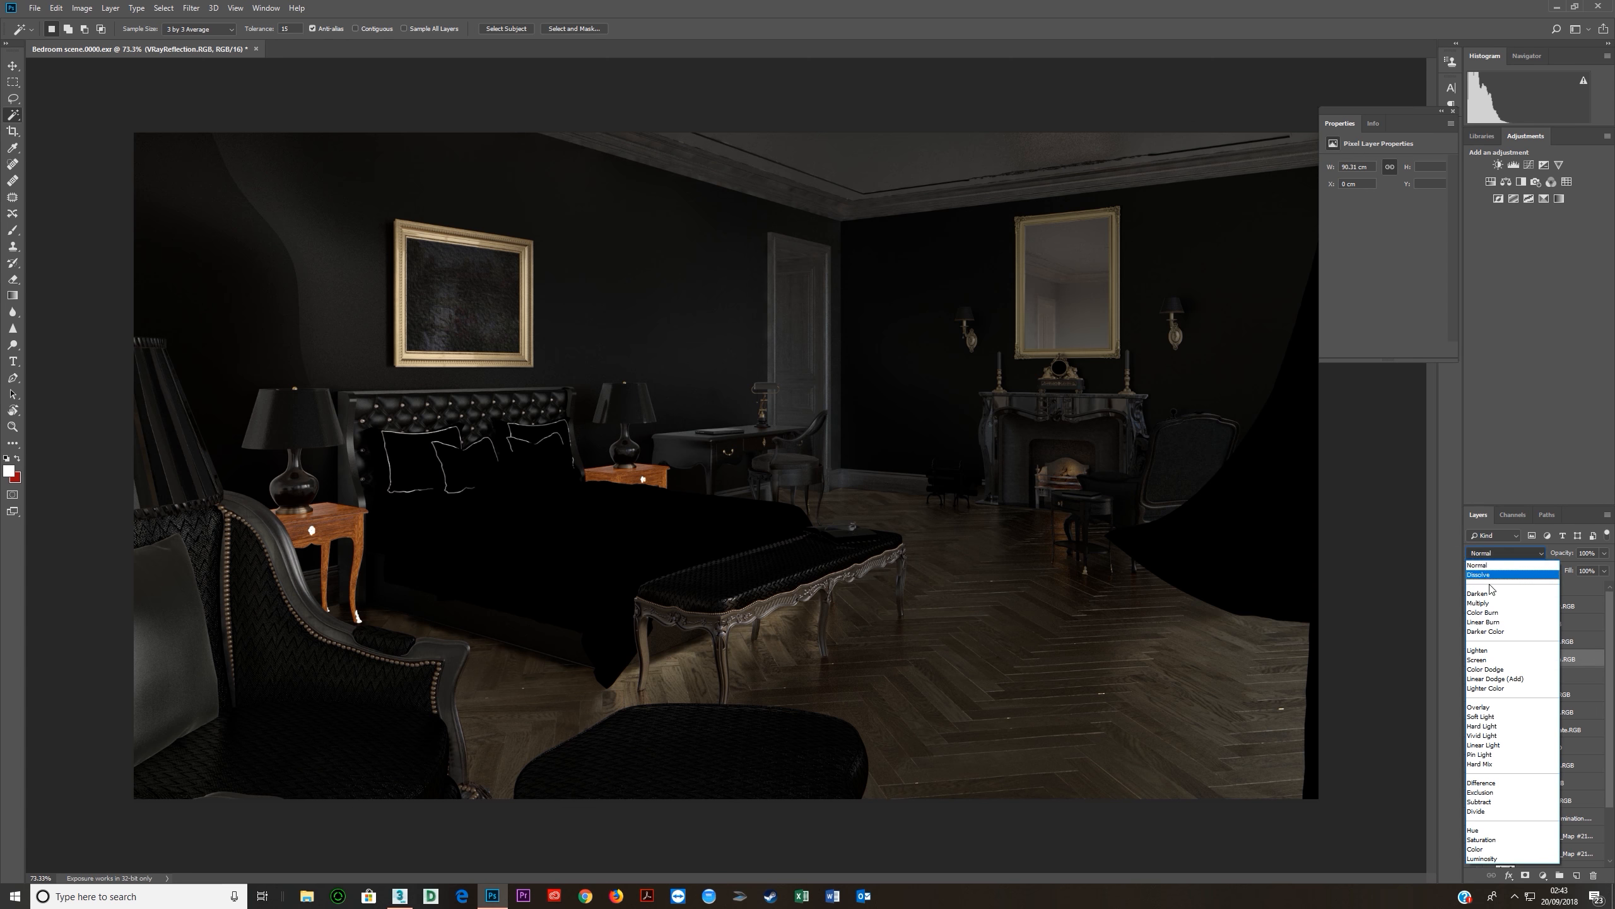
click(1491, 658)
click(1474, 660)
click(1473, 660)
click(1473, 660)
click(1474, 660)
click(1474, 660)
click(1474, 660)
click(1473, 660)
click(1473, 660)
click(1473, 660)
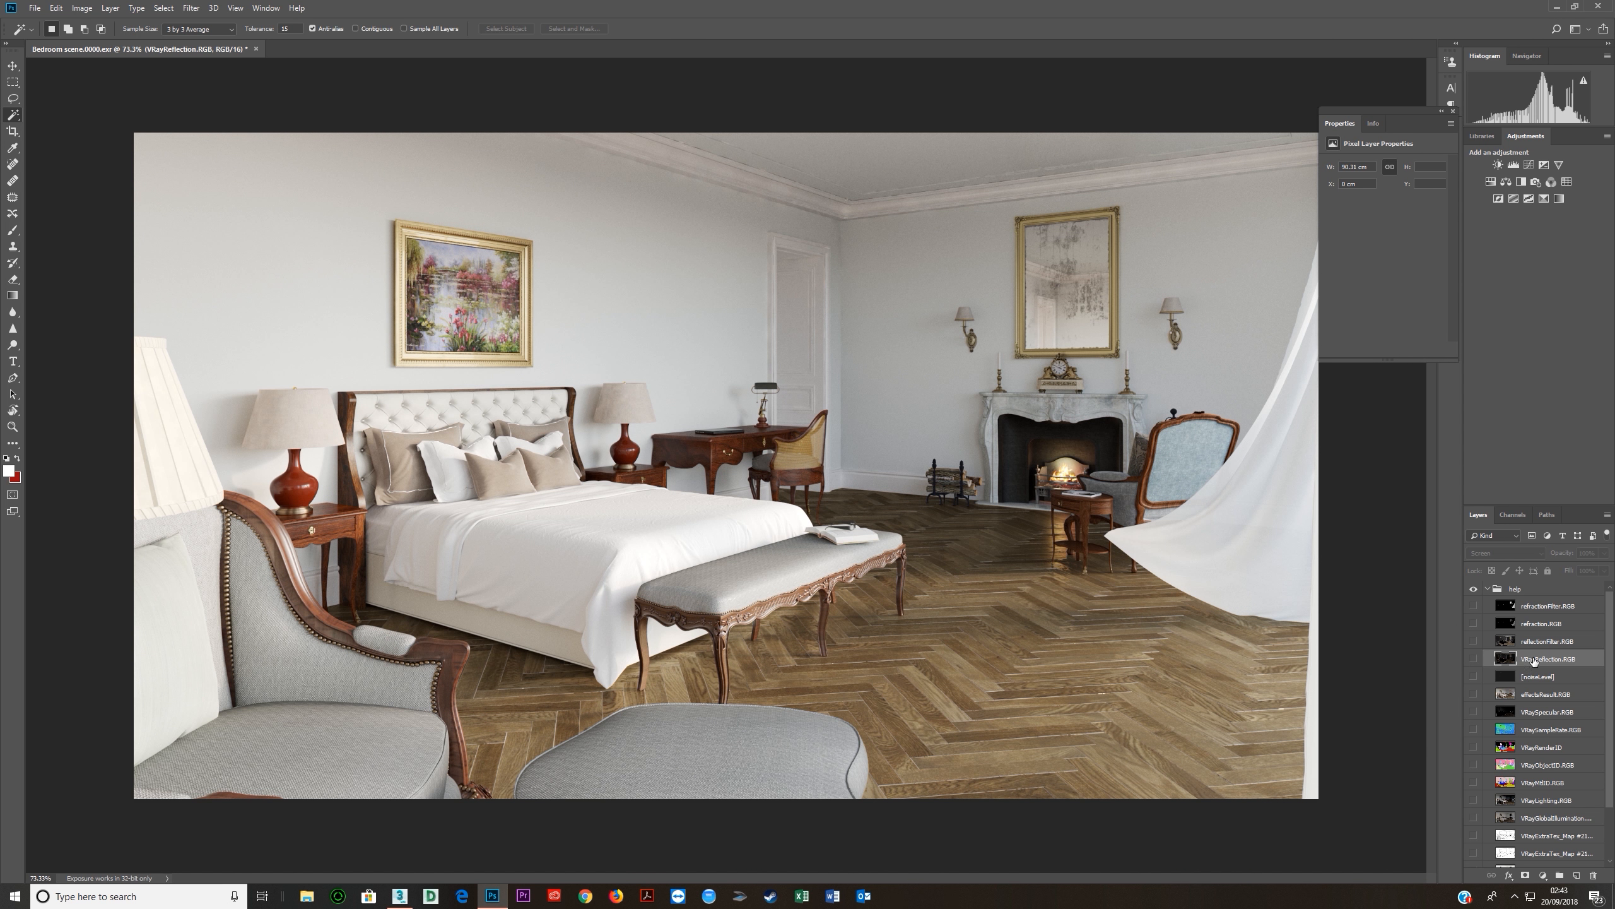
Make the VRayReflection.RGB layer visible and reset its blend mode to Normal.
scroll(1536, 662, down, 1)
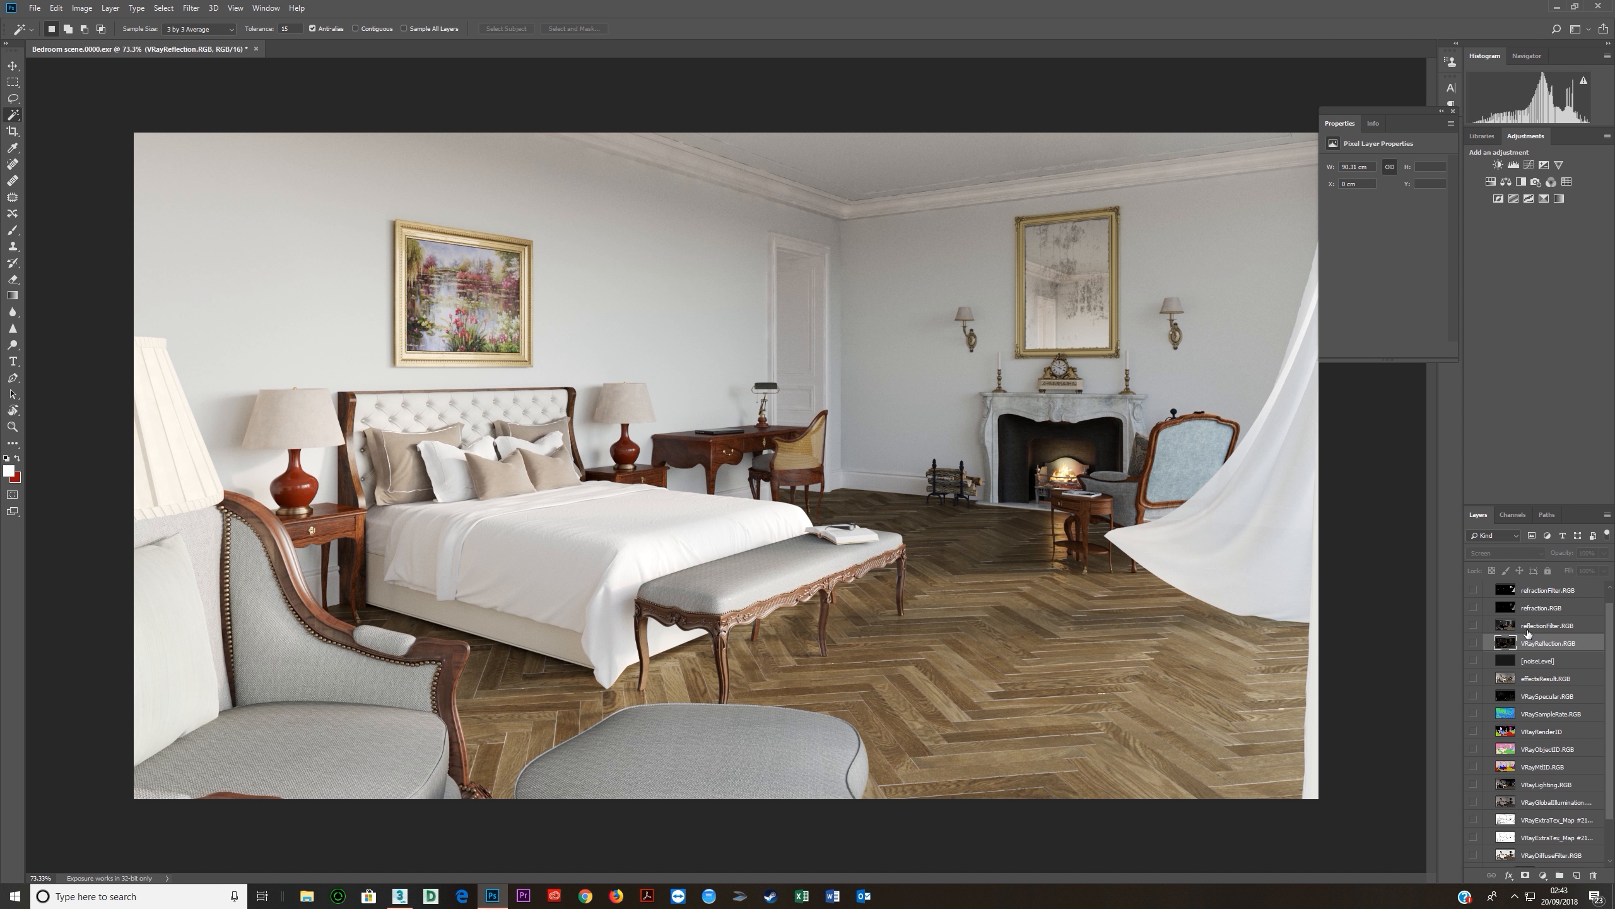
click(1505, 534)
click(1539, 632)
scroll(1526, 636, up, 1)
click(1474, 659)
click(1515, 555)
click(1497, 566)
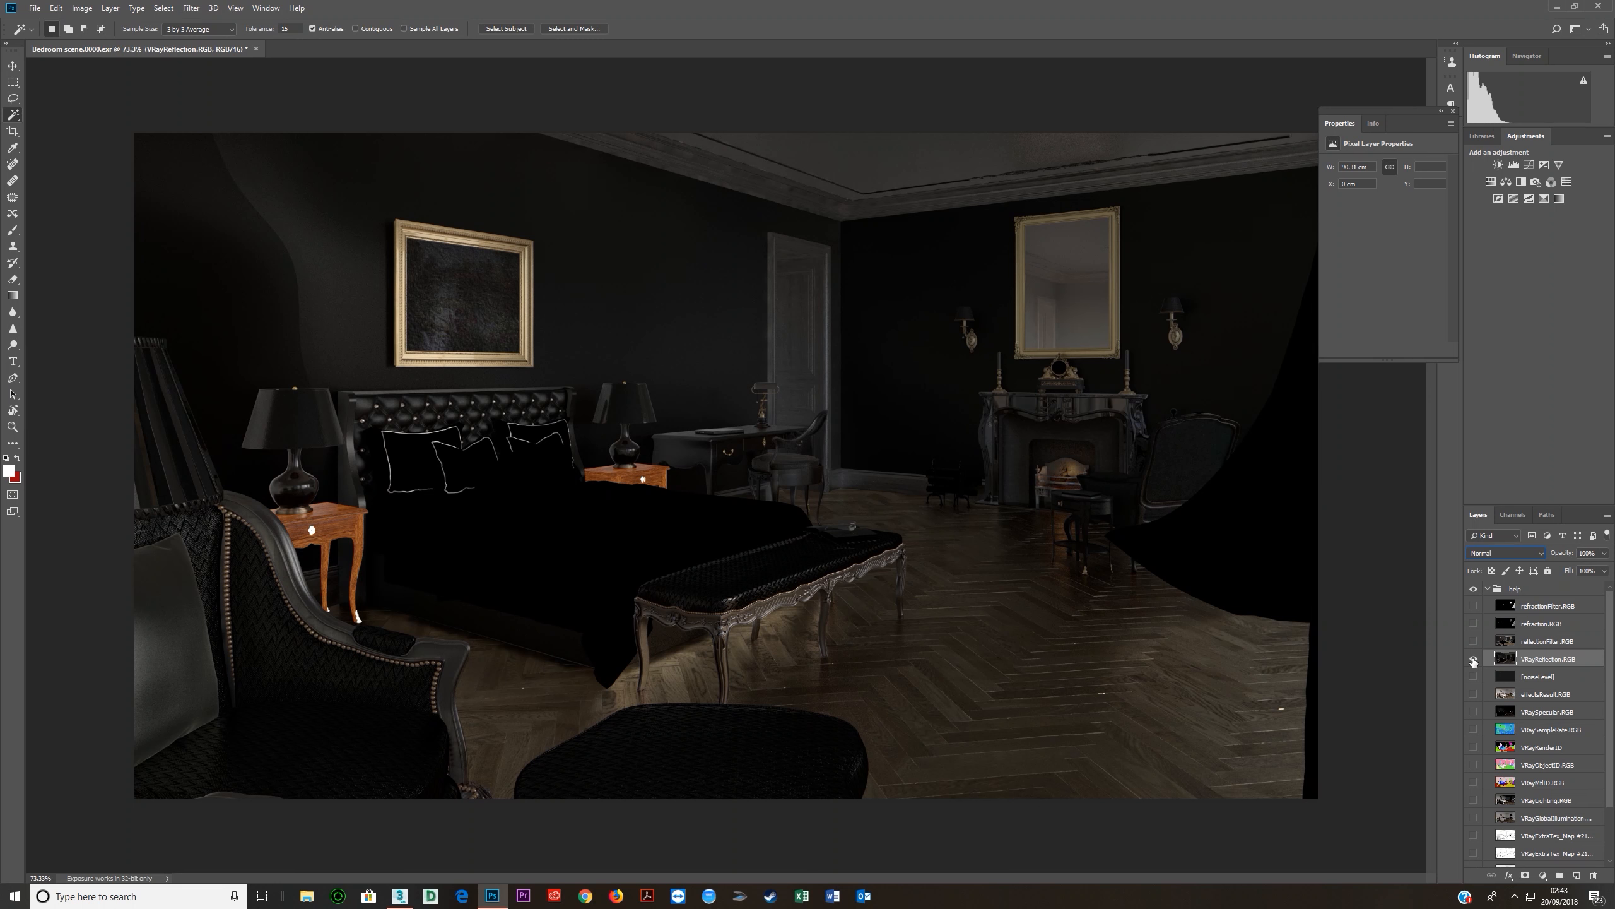
Duplicate the VRayReflection.RGB layer out of the help group to directly above Curves 2, and hide the original.
scroll(1514, 663, down, 3)
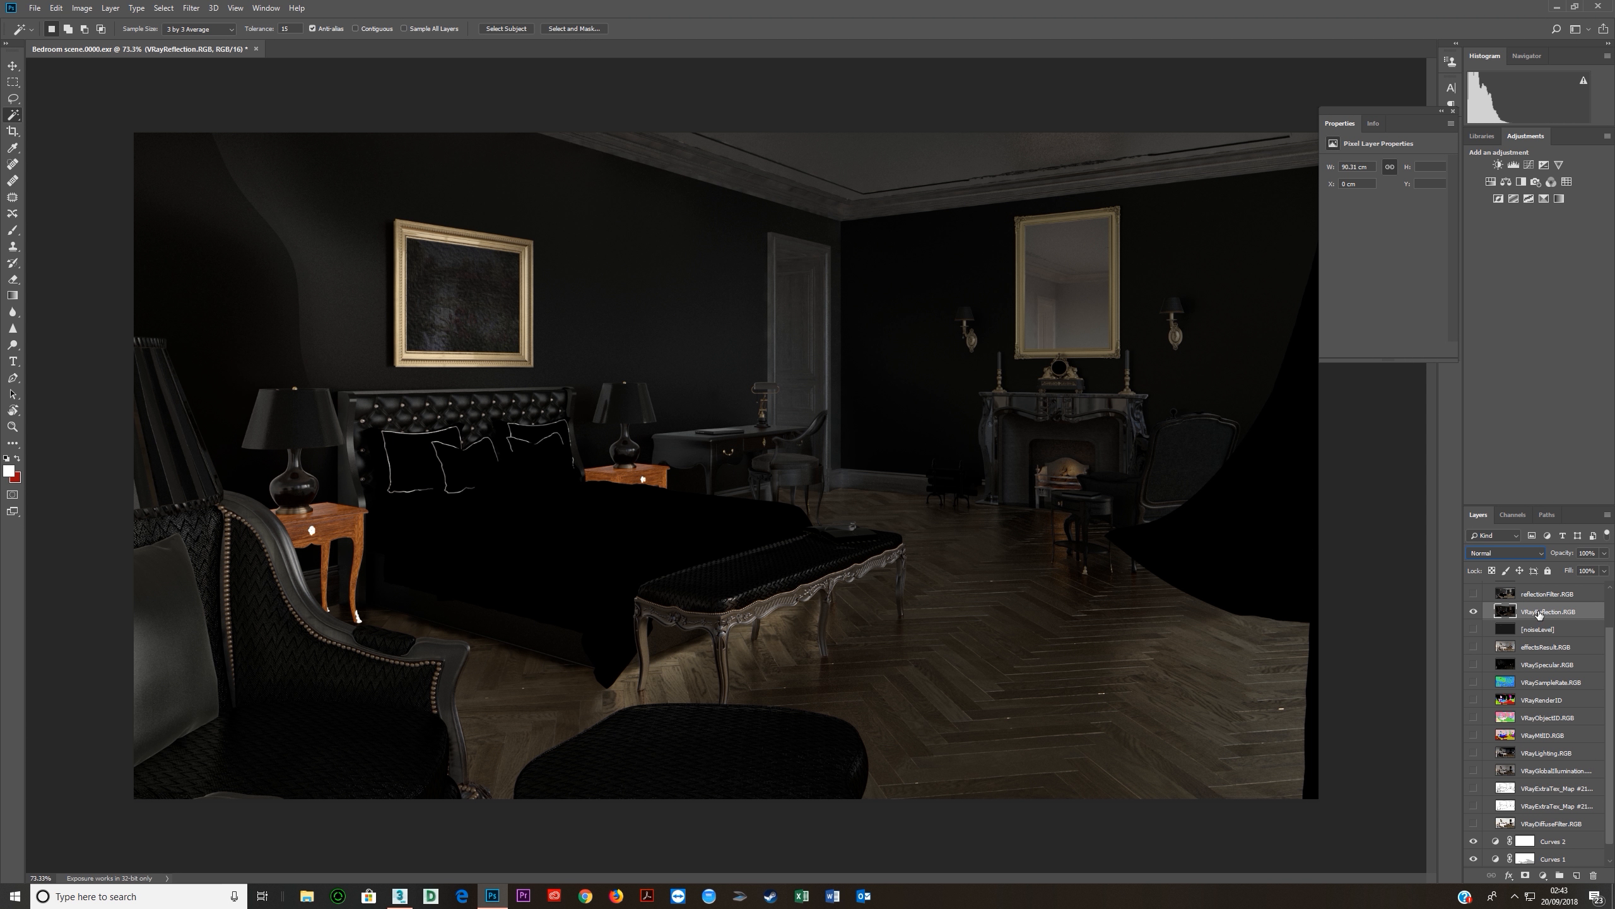
drag(1547, 613, 1534, 841)
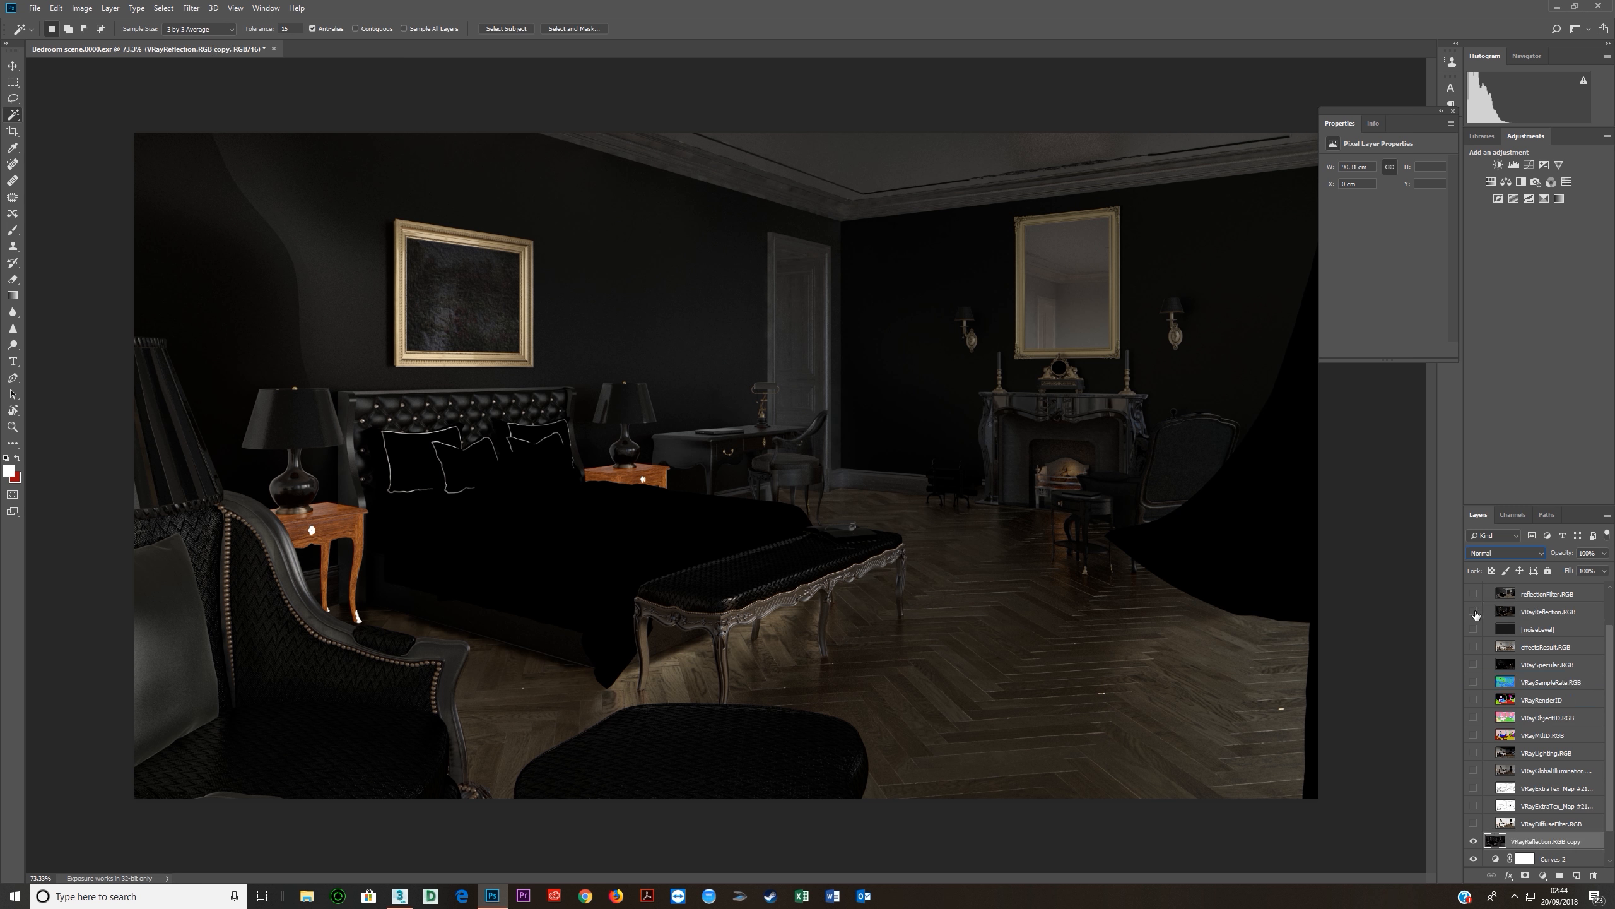
click(1535, 615)
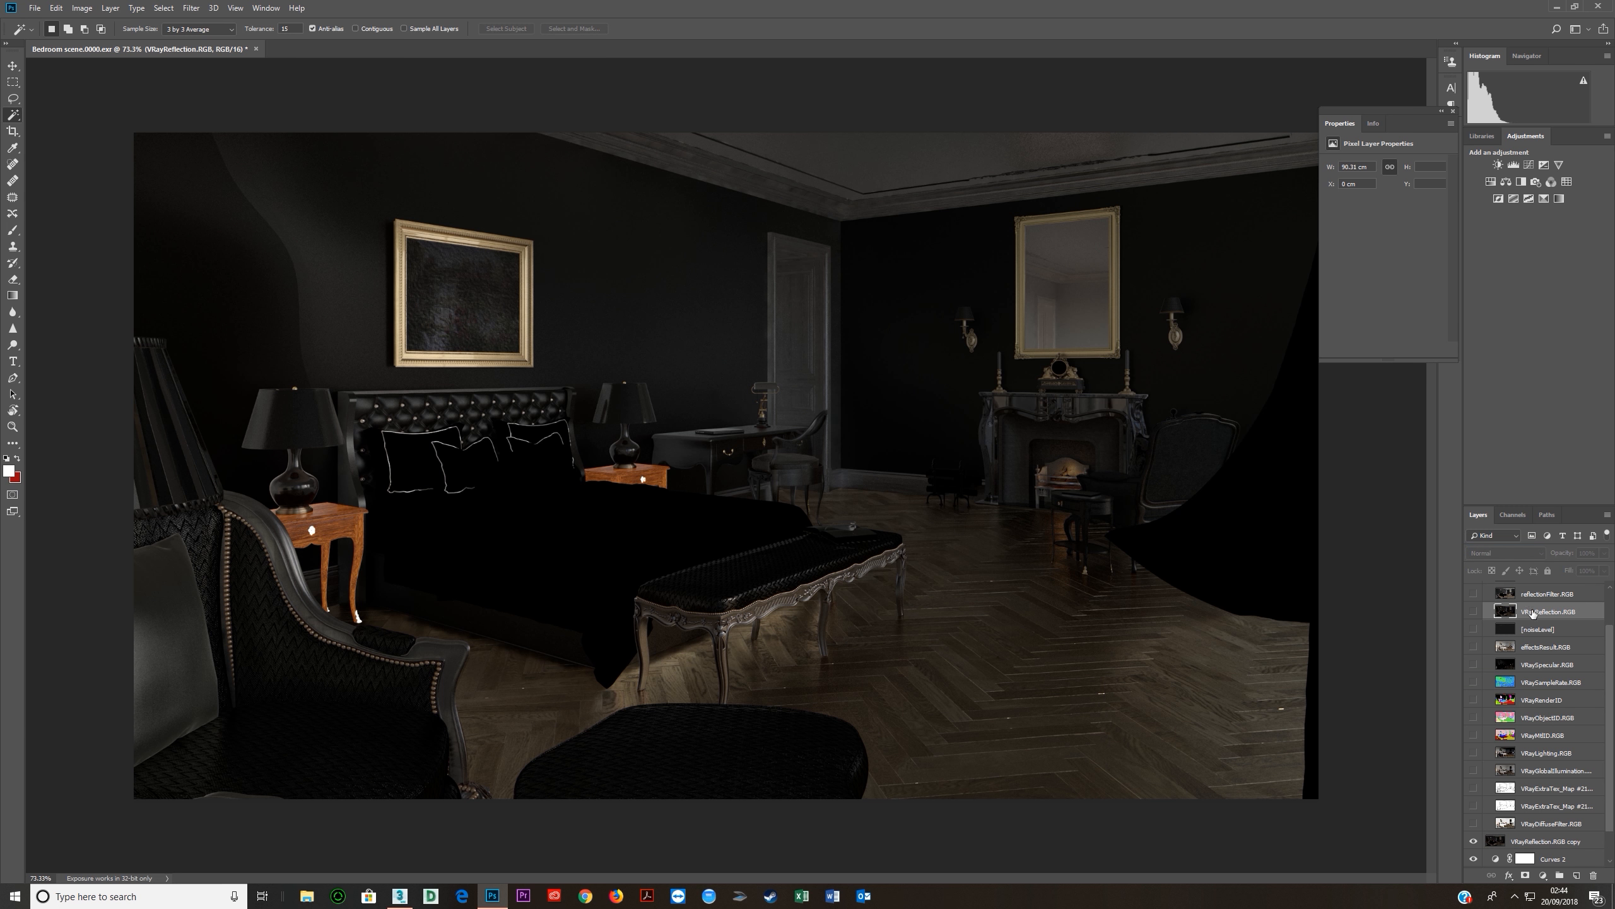
scroll(1533, 613, up, 2)
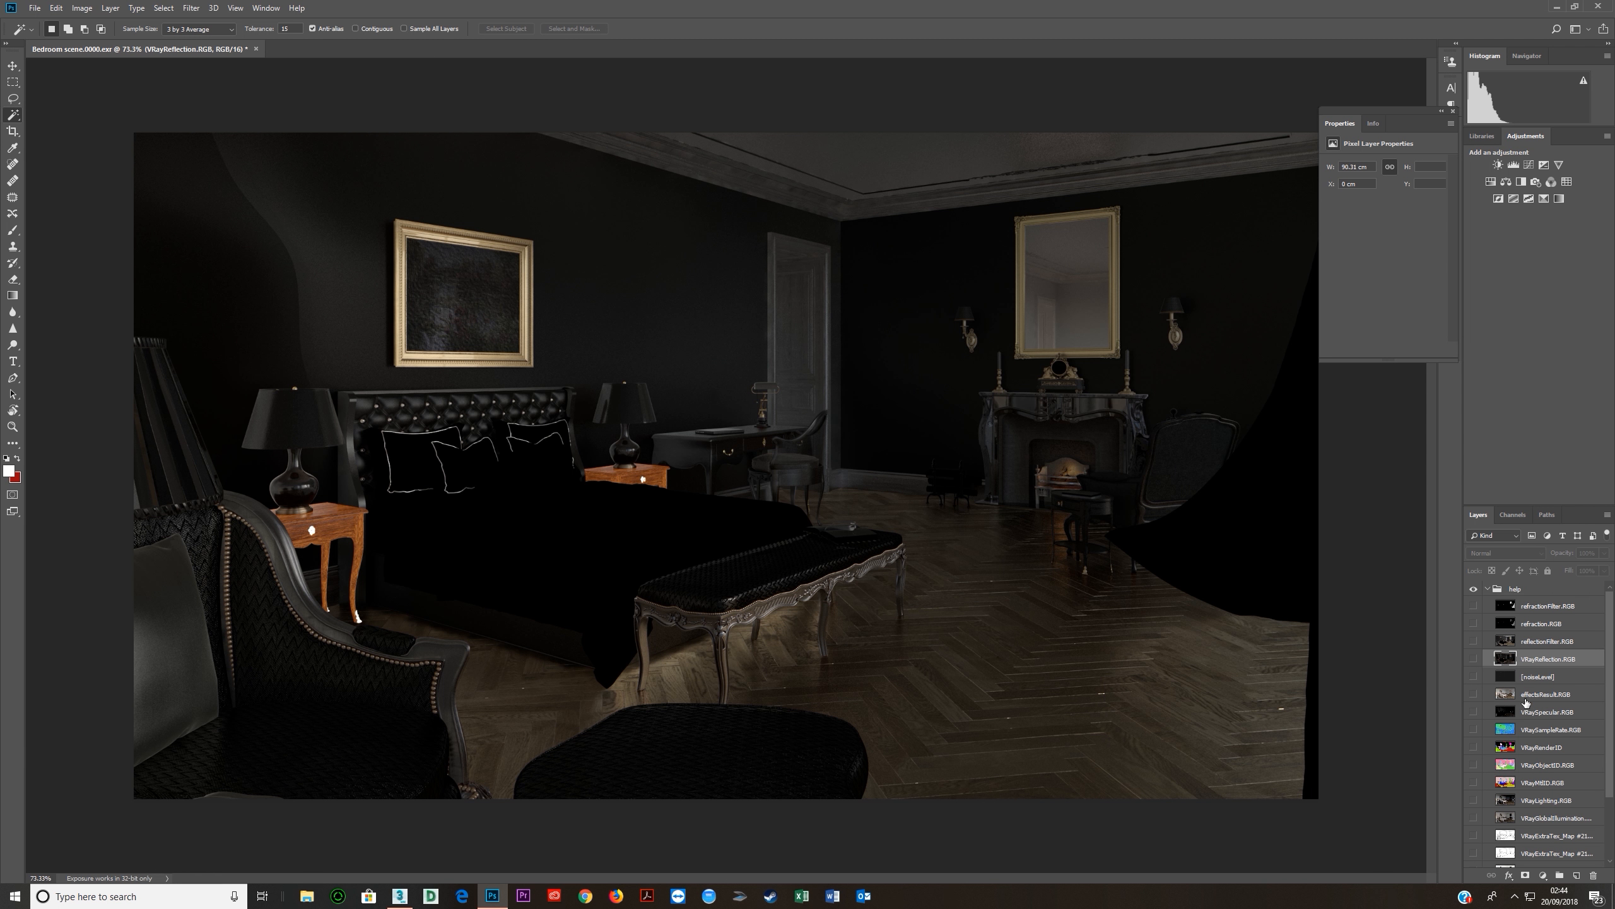
scroll(1523, 833, down, 2)
Set the VRayReflection.RGB copy layer to Screen blending at 24% opacity.
click(1524, 831)
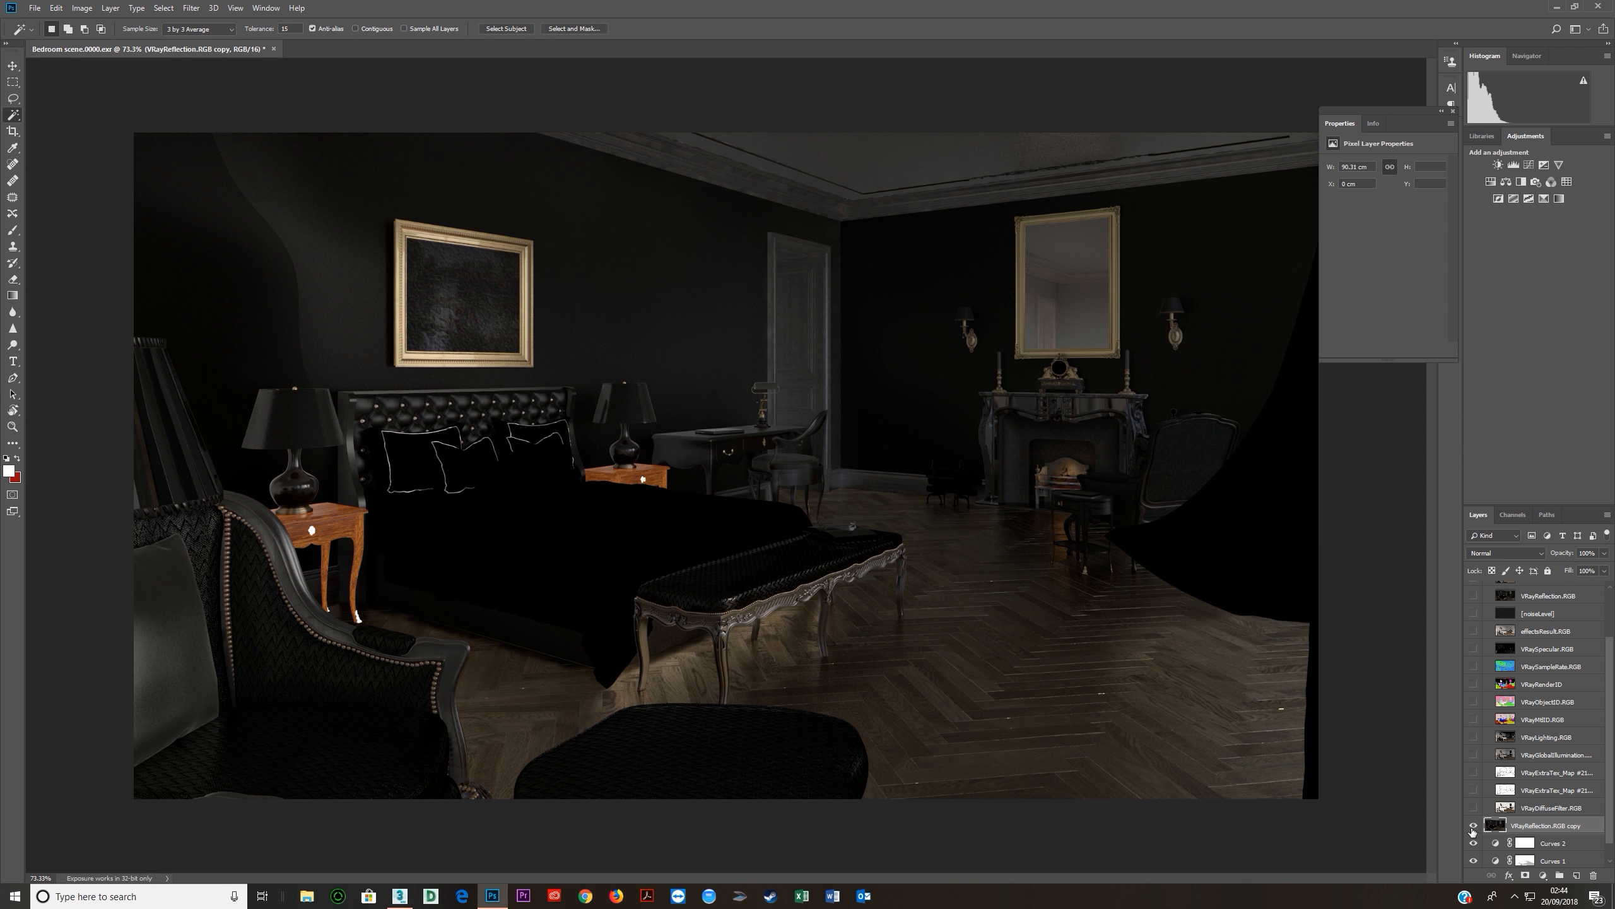
click(1474, 827)
click(1474, 826)
click(1506, 554)
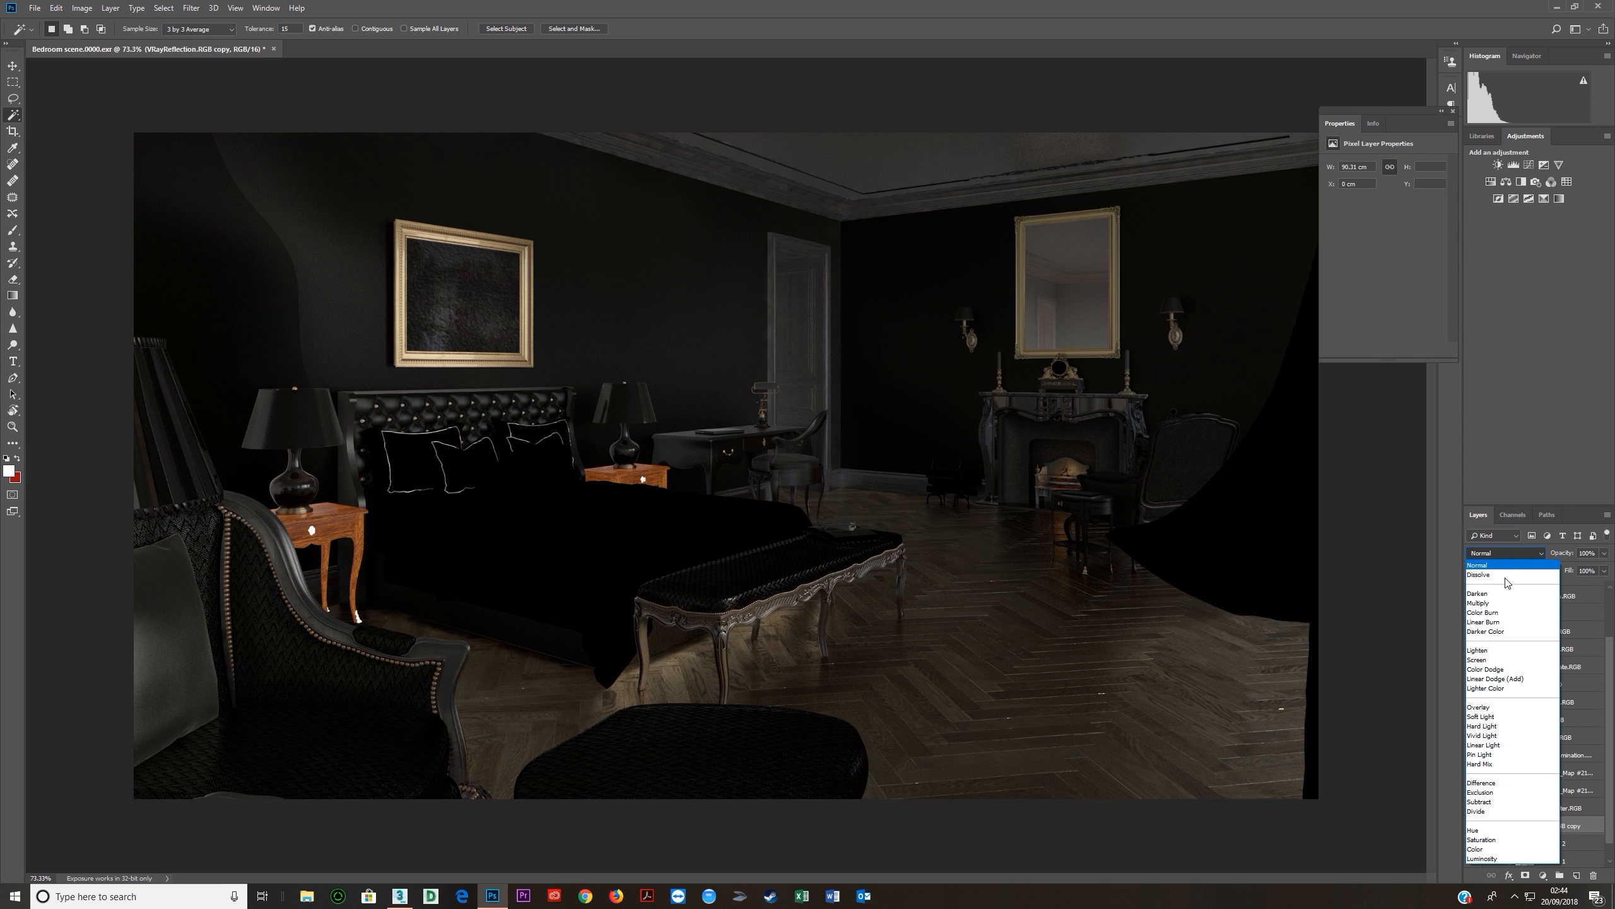
click(1486, 669)
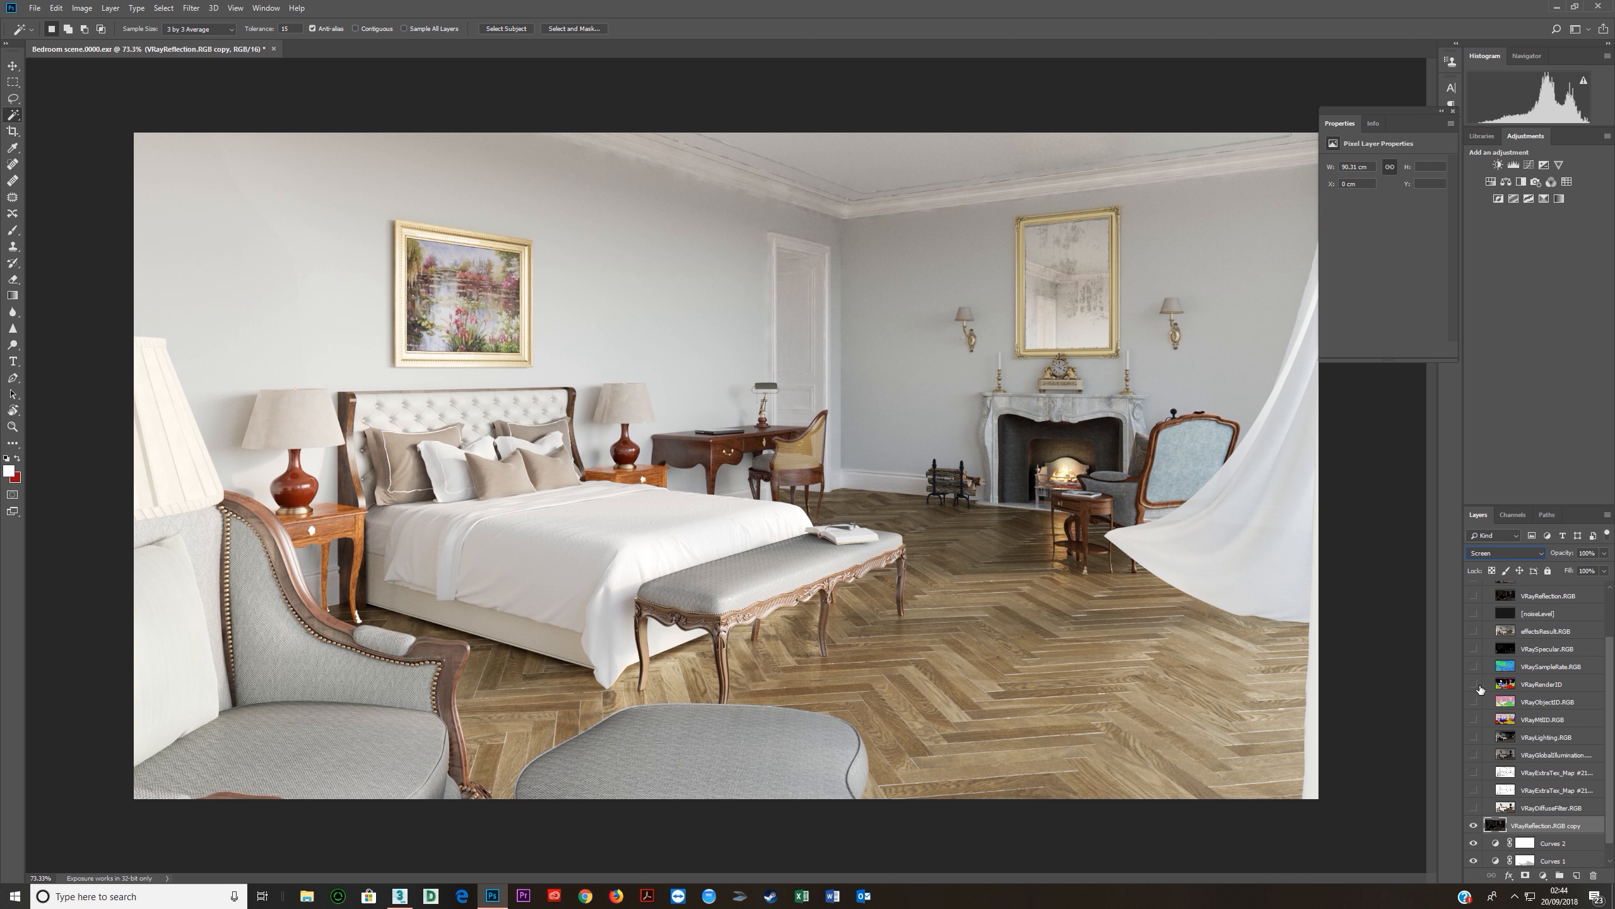
drag(1569, 557, 1522, 556)
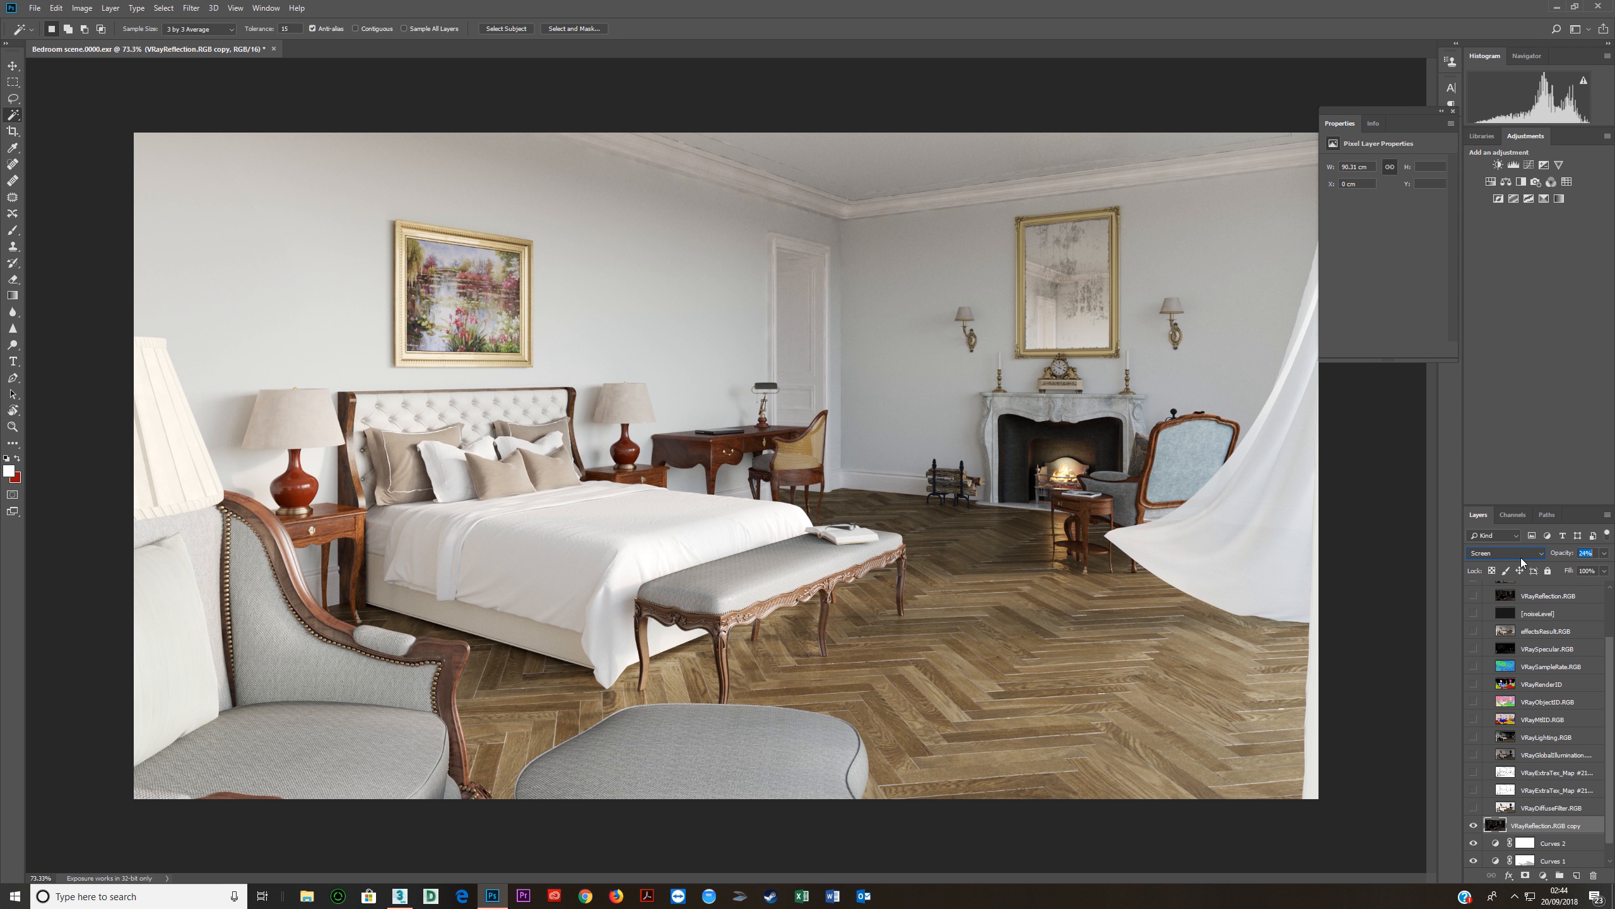
Compare the room with the VRayReflection.RGB copy layer off and on, focusing on the reflections.
click(1472, 825)
click(1473, 825)
click(1473, 826)
click(1472, 825)
click(1473, 826)
click(1473, 826)
click(1473, 826)
click(1473, 826)
click(1473, 826)
click(1473, 826)
Delete the [noiseLevel] layer from the help group.
scroll(1539, 662, up, 2)
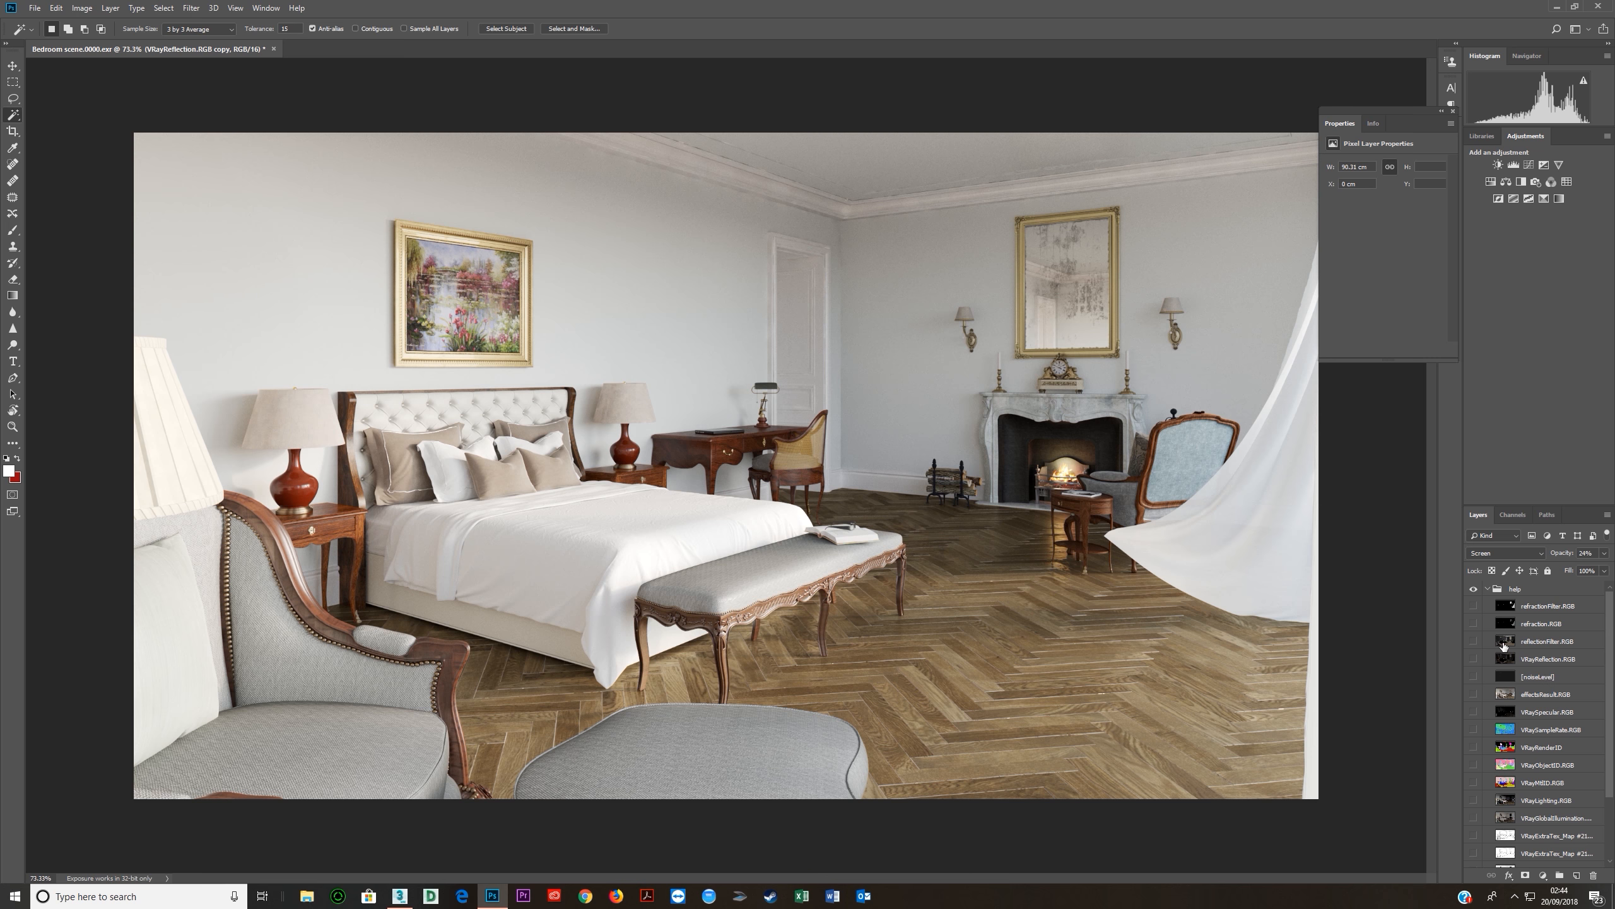
click(1475, 676)
click(1533, 678)
key(Delete)
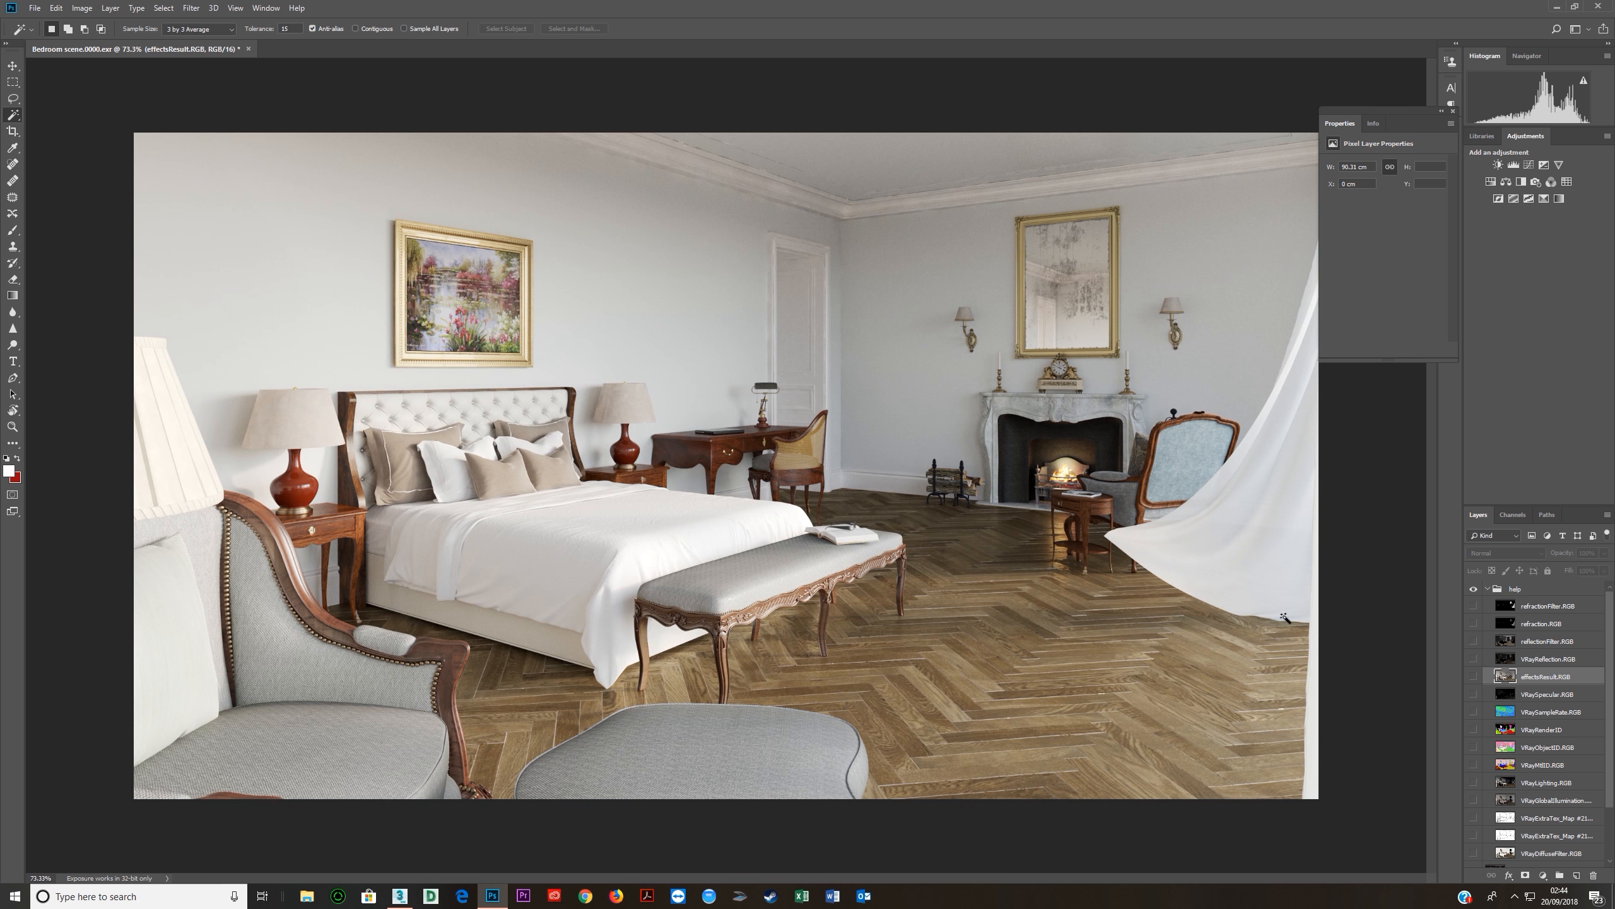
Examine the bedding and bedside table up close with the effectsResult.RGB layer on and off, leaving it hidden.
scroll(805, 535, up, 15)
click(1473, 676)
drag(637, 484, 801, 461)
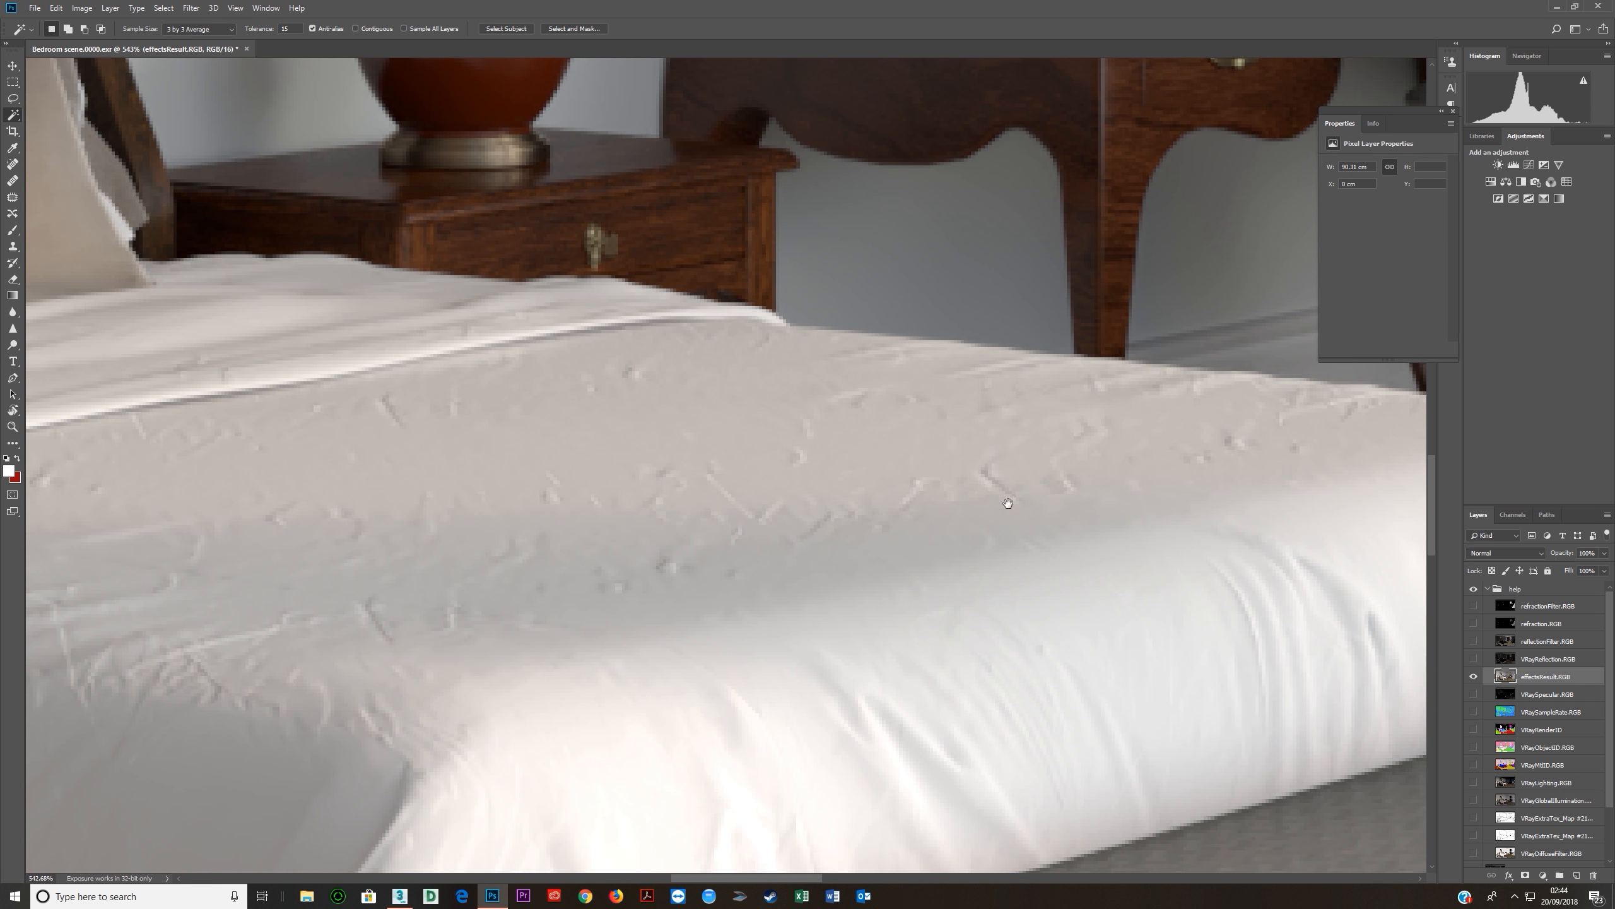
click(1473, 677)
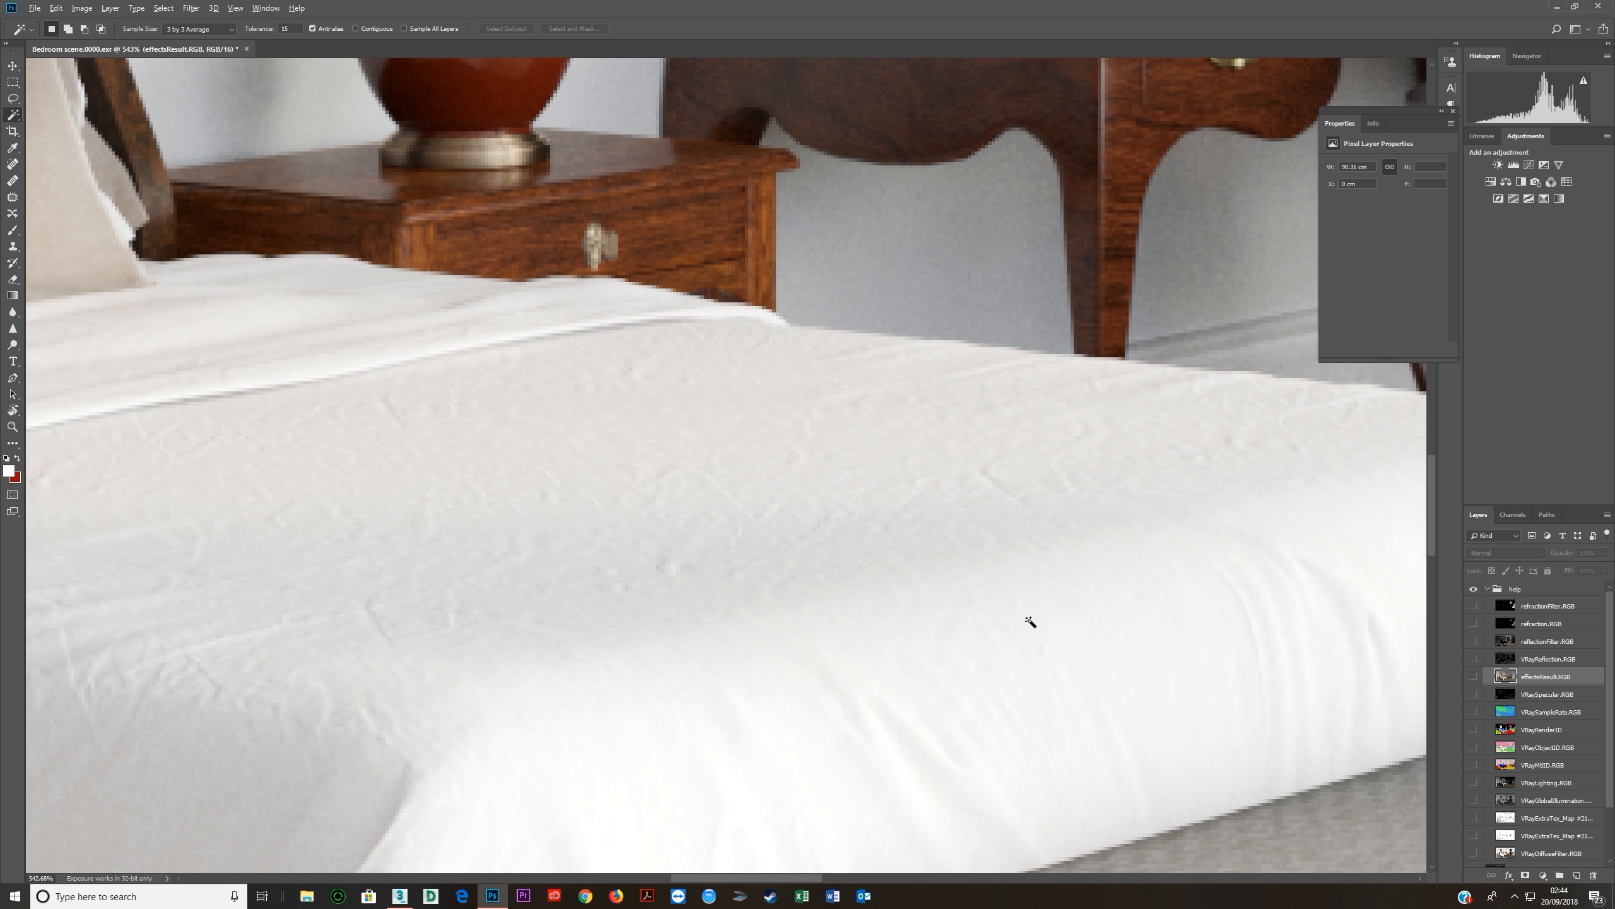
scroll(1031, 622, down, 6)
scroll(1081, 636, down, 5)
scroll(1172, 585, down, 2)
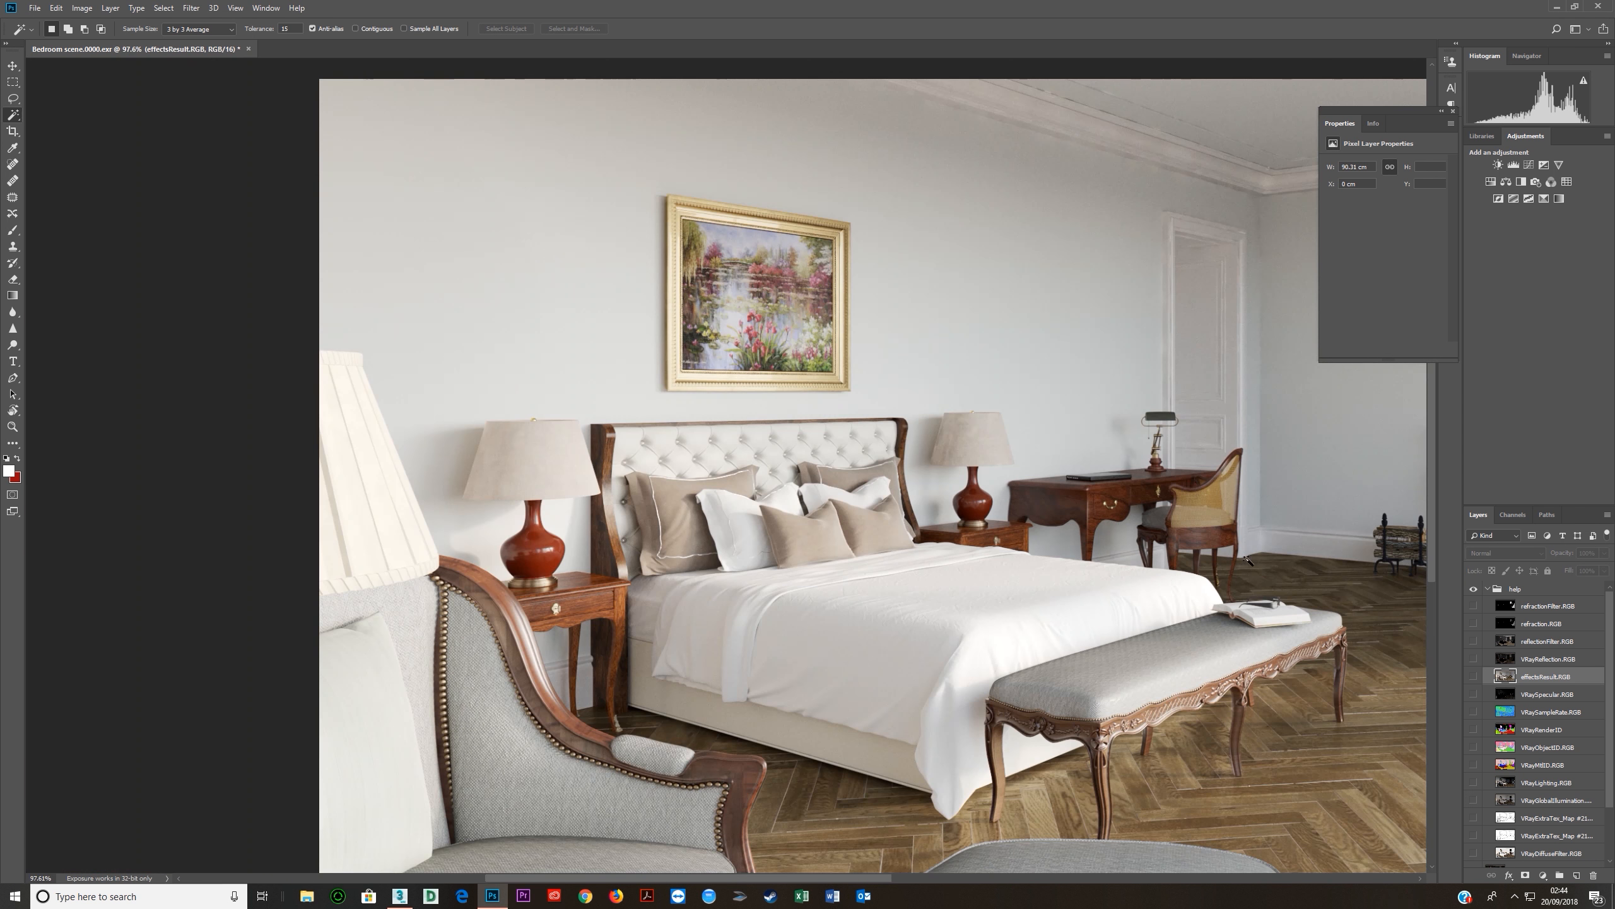
Examine the far wall, fireplace, wooden floor and white curtain up close for render noise.
scroll(1303, 547, up, 8)
scroll(1303, 547, up, 3)
drag(1153, 428, 867, 627)
drag(1093, 523, 832, 634)
drag(1209, 503, 869, 614)
drag(1009, 585, 1045, 536)
scroll(1045, 536, down, 10)
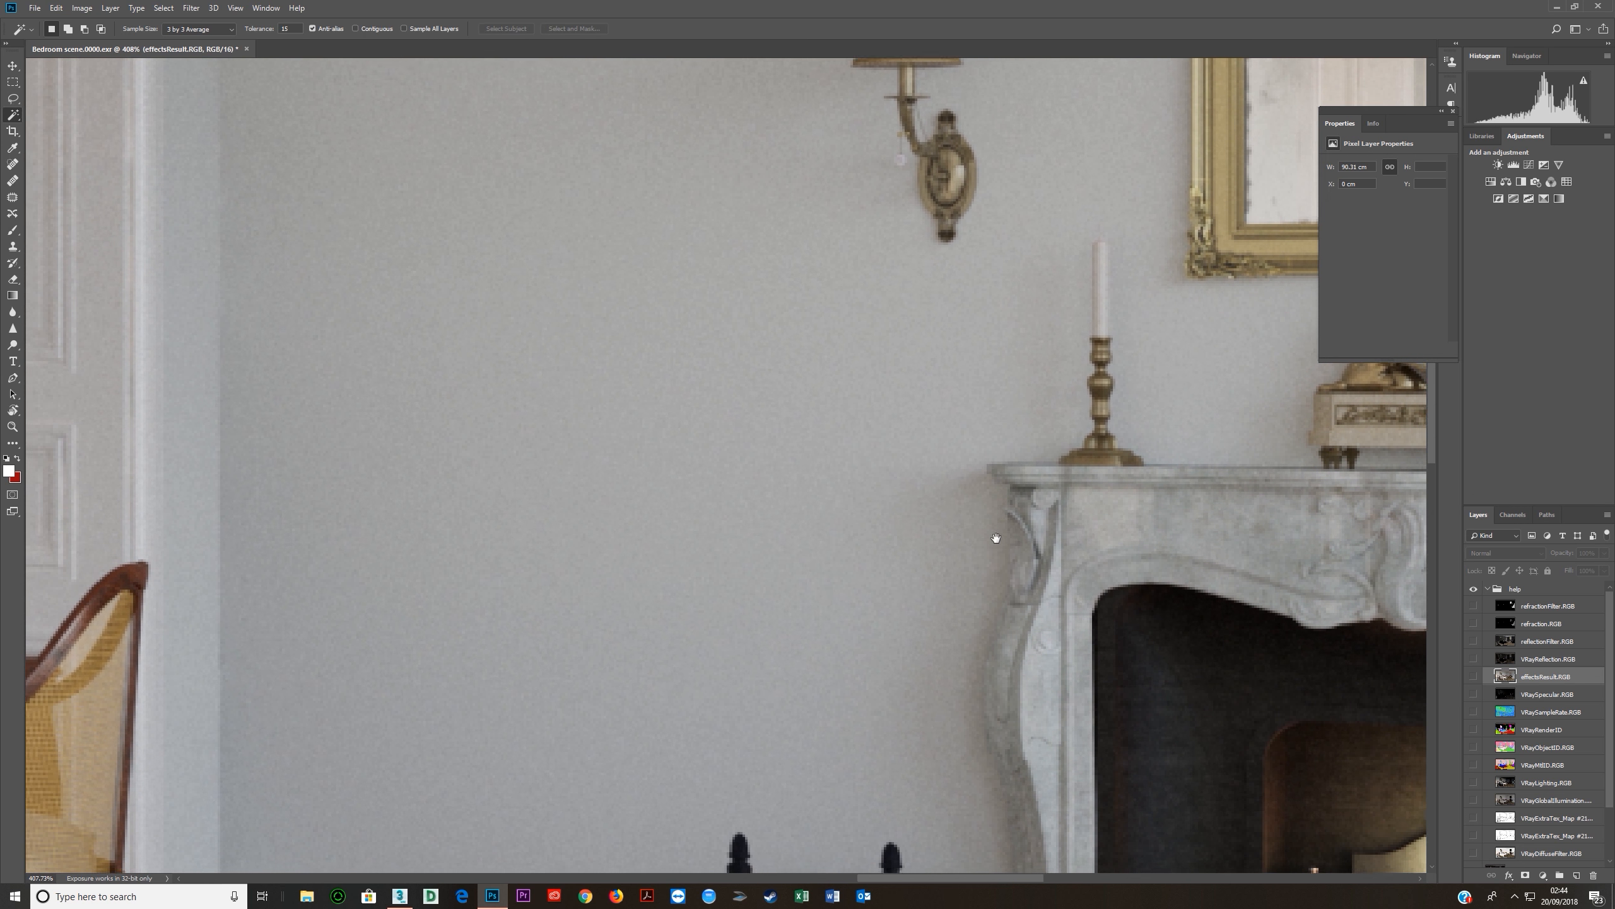
scroll(995, 533, right, 6)
scroll(959, 562, down, 8)
scroll(947, 592, right, 10)
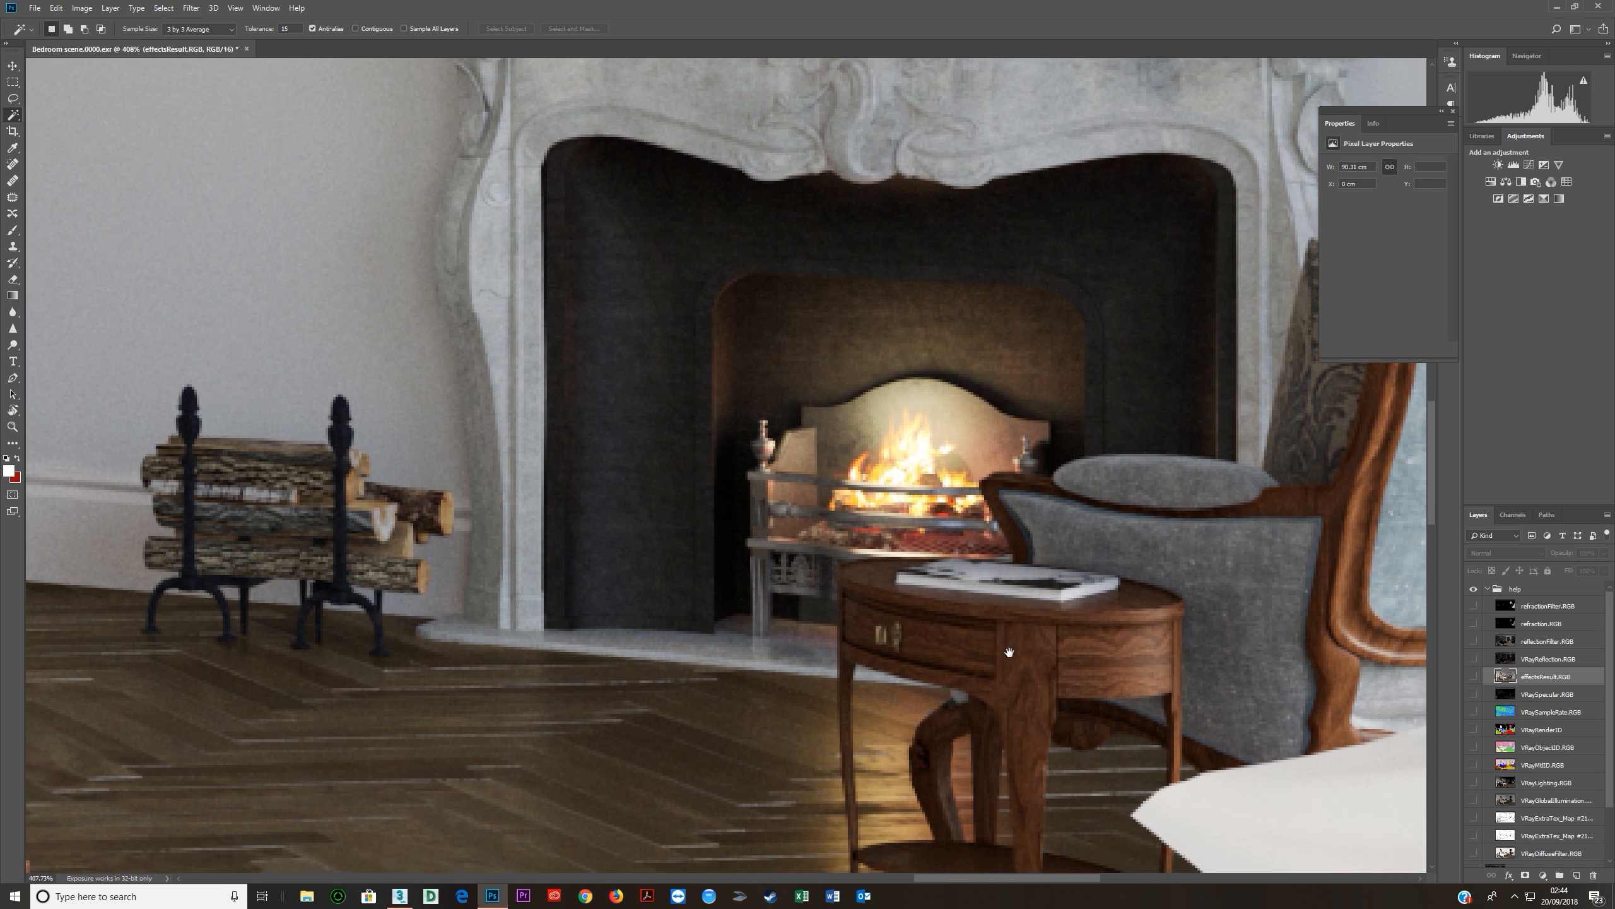
scroll(929, 603, down, 10)
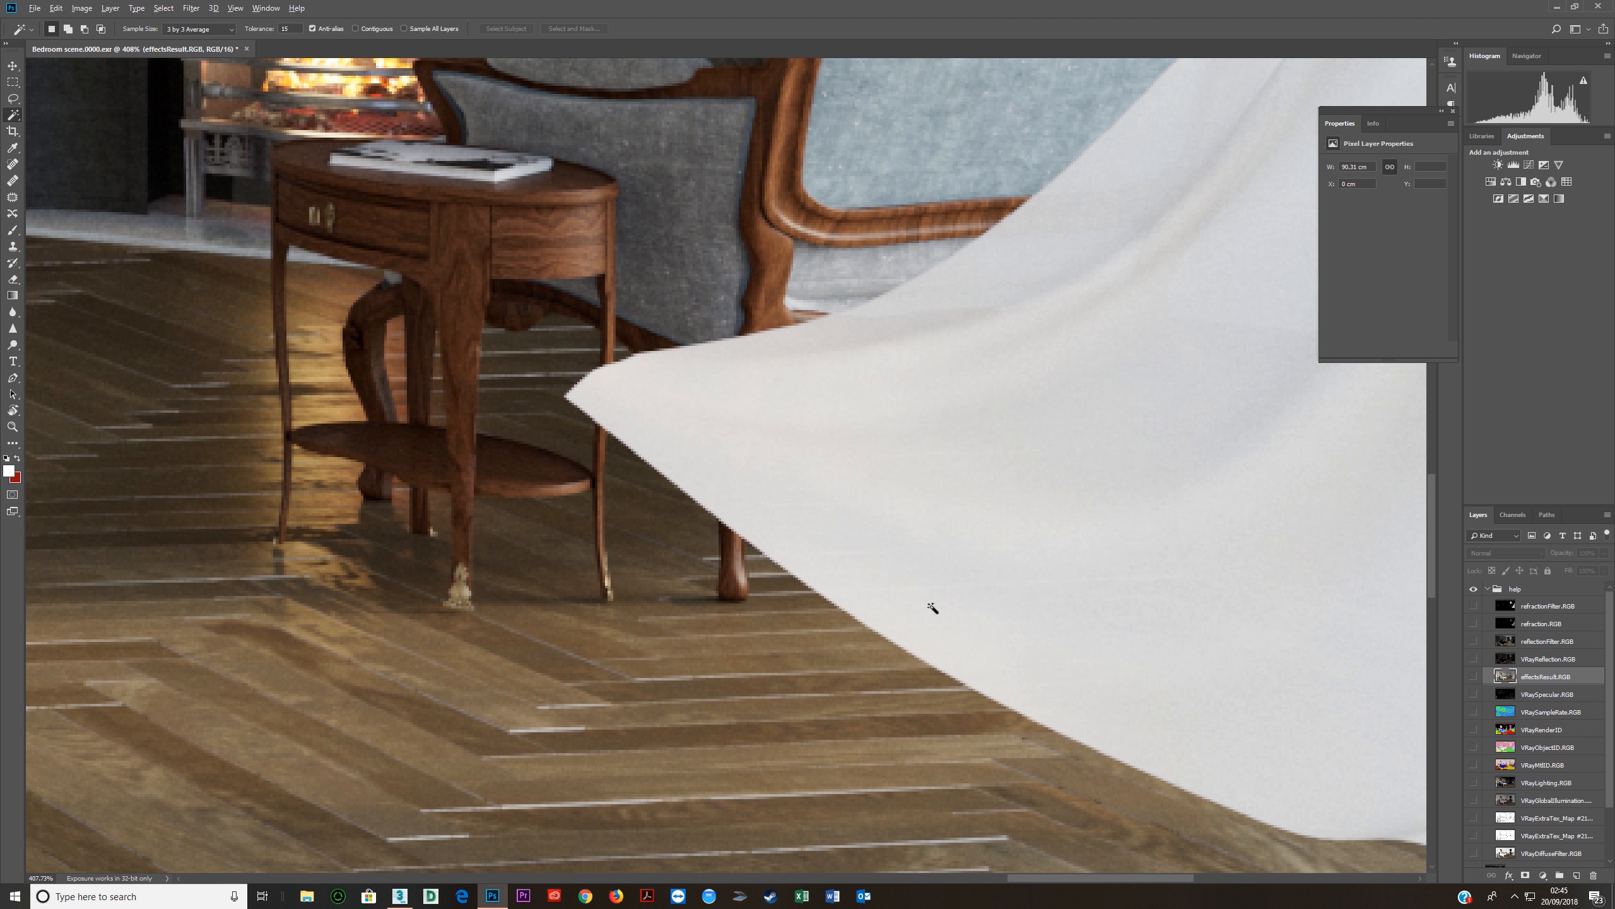
scroll(932, 608, up, 2)
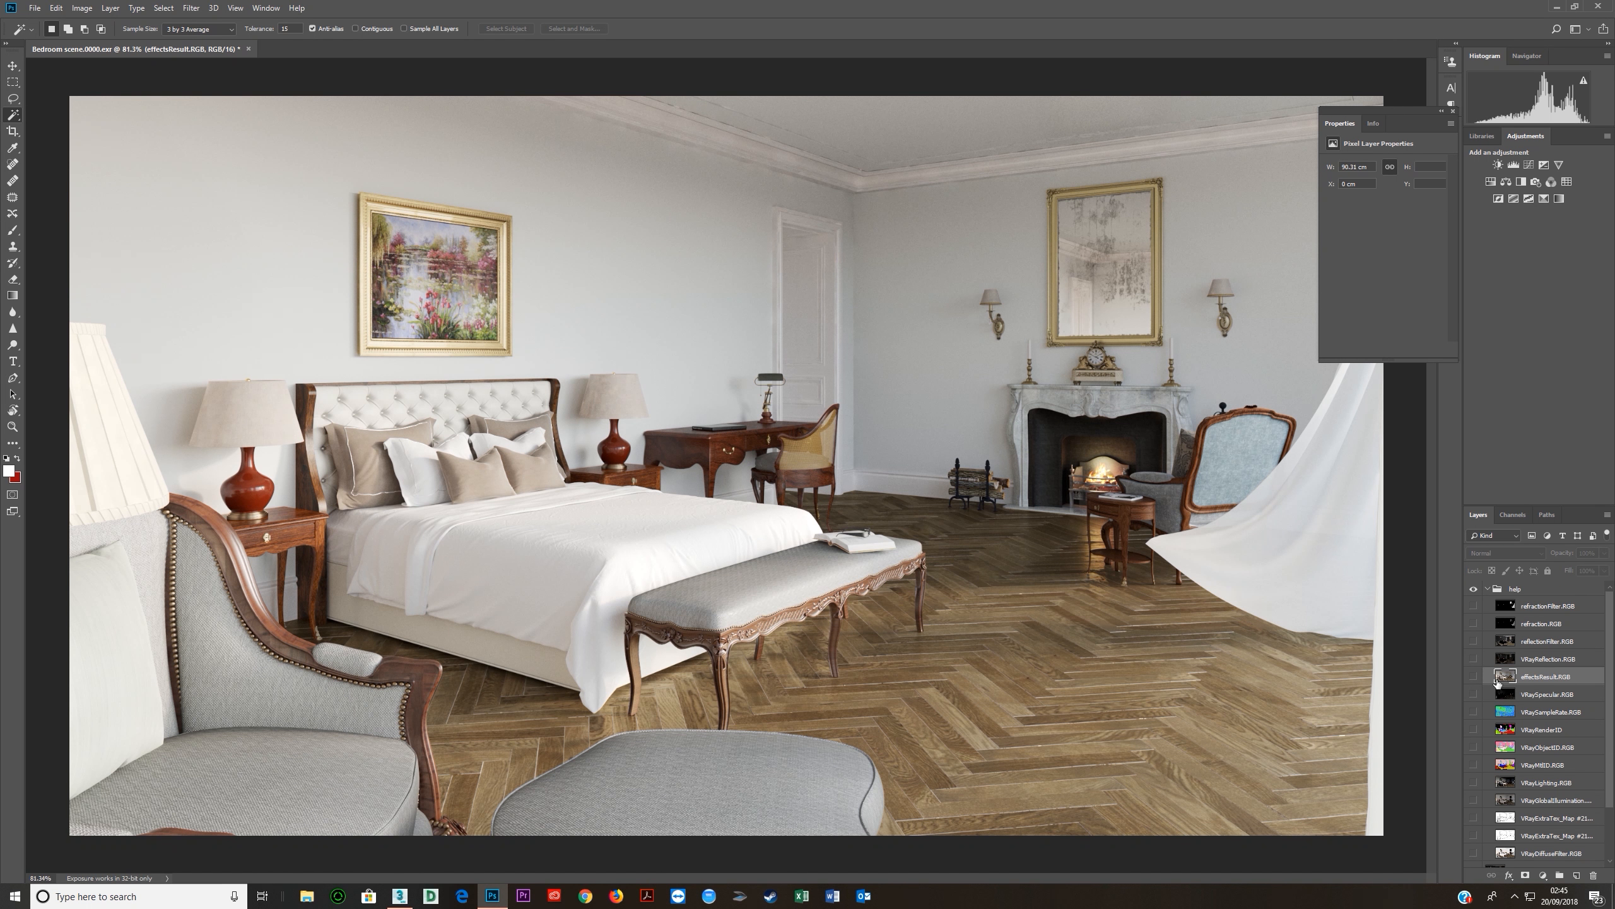
Show the VRaySpecular.RGB layer in the help group and make it the active layer.
scroll(1539, 698, down, 2)
click(1473, 663)
click(1473, 662)
click(1472, 663)
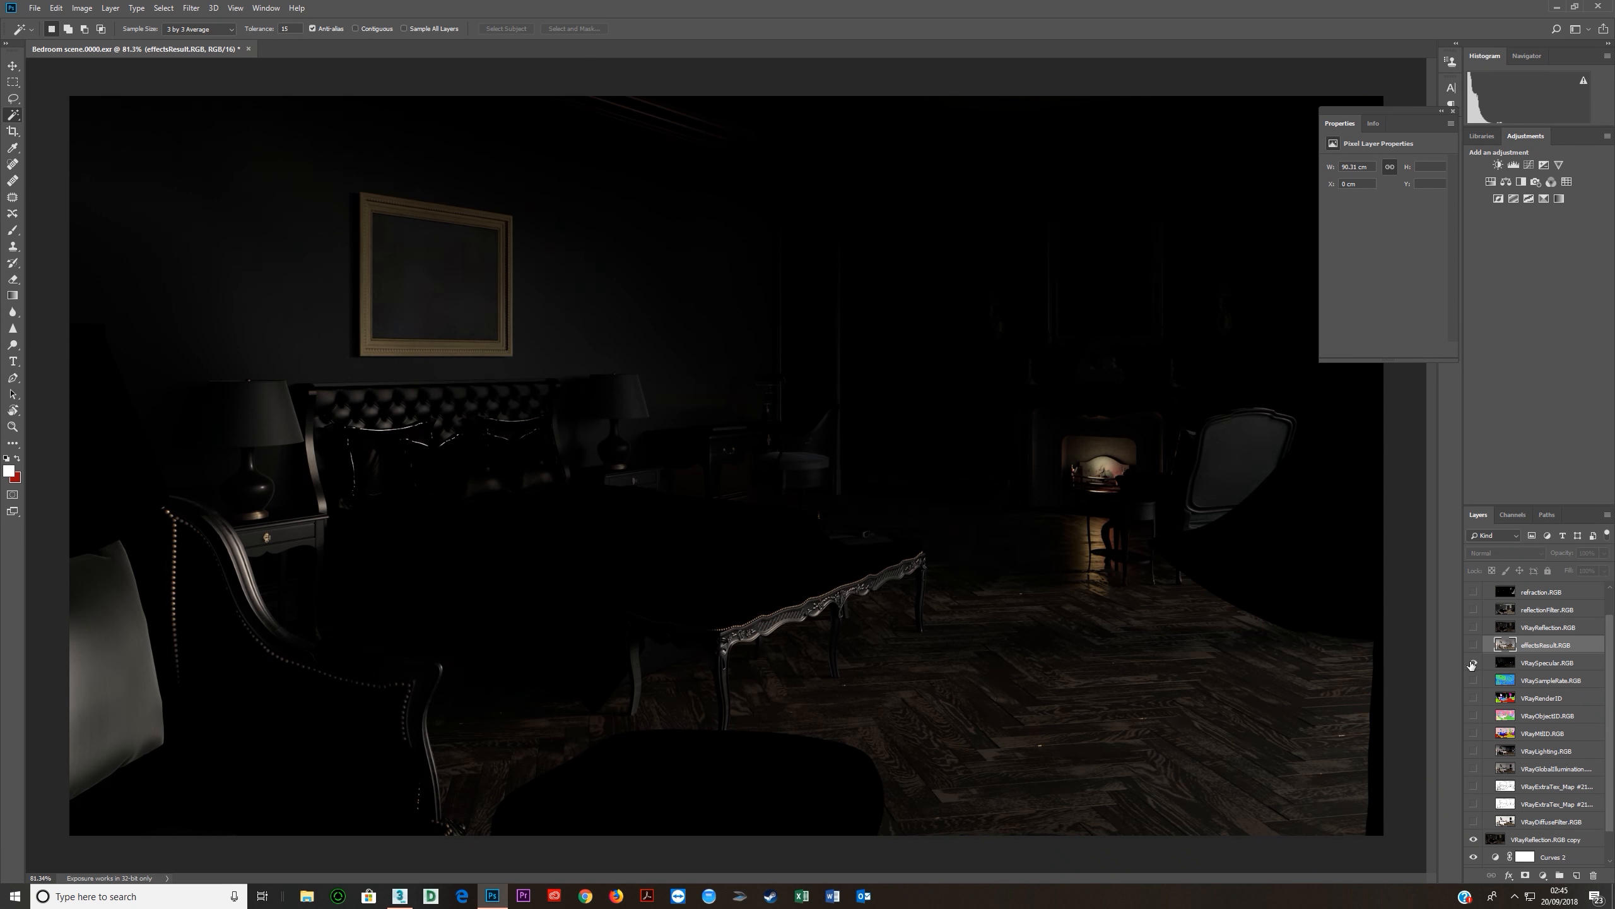
click(1539, 663)
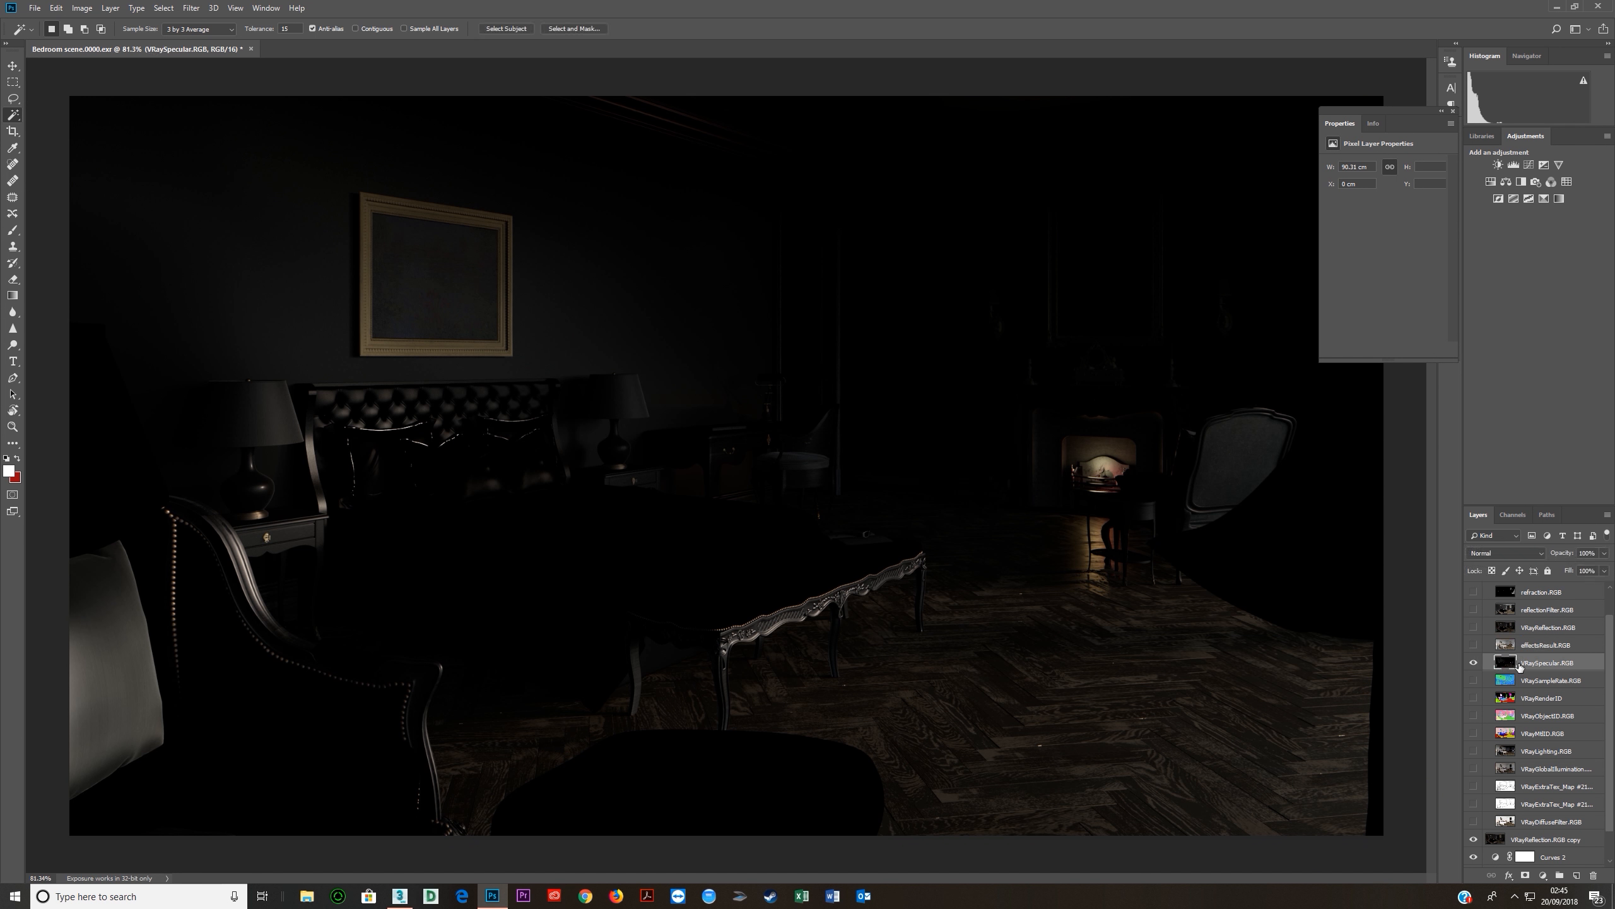
Duplicate VRaySpecular.RGB, hide the original, and place the copy outside the help group, directly above the VRayReflection.RGB copy layer.
scroll(1543, 661, down, 2)
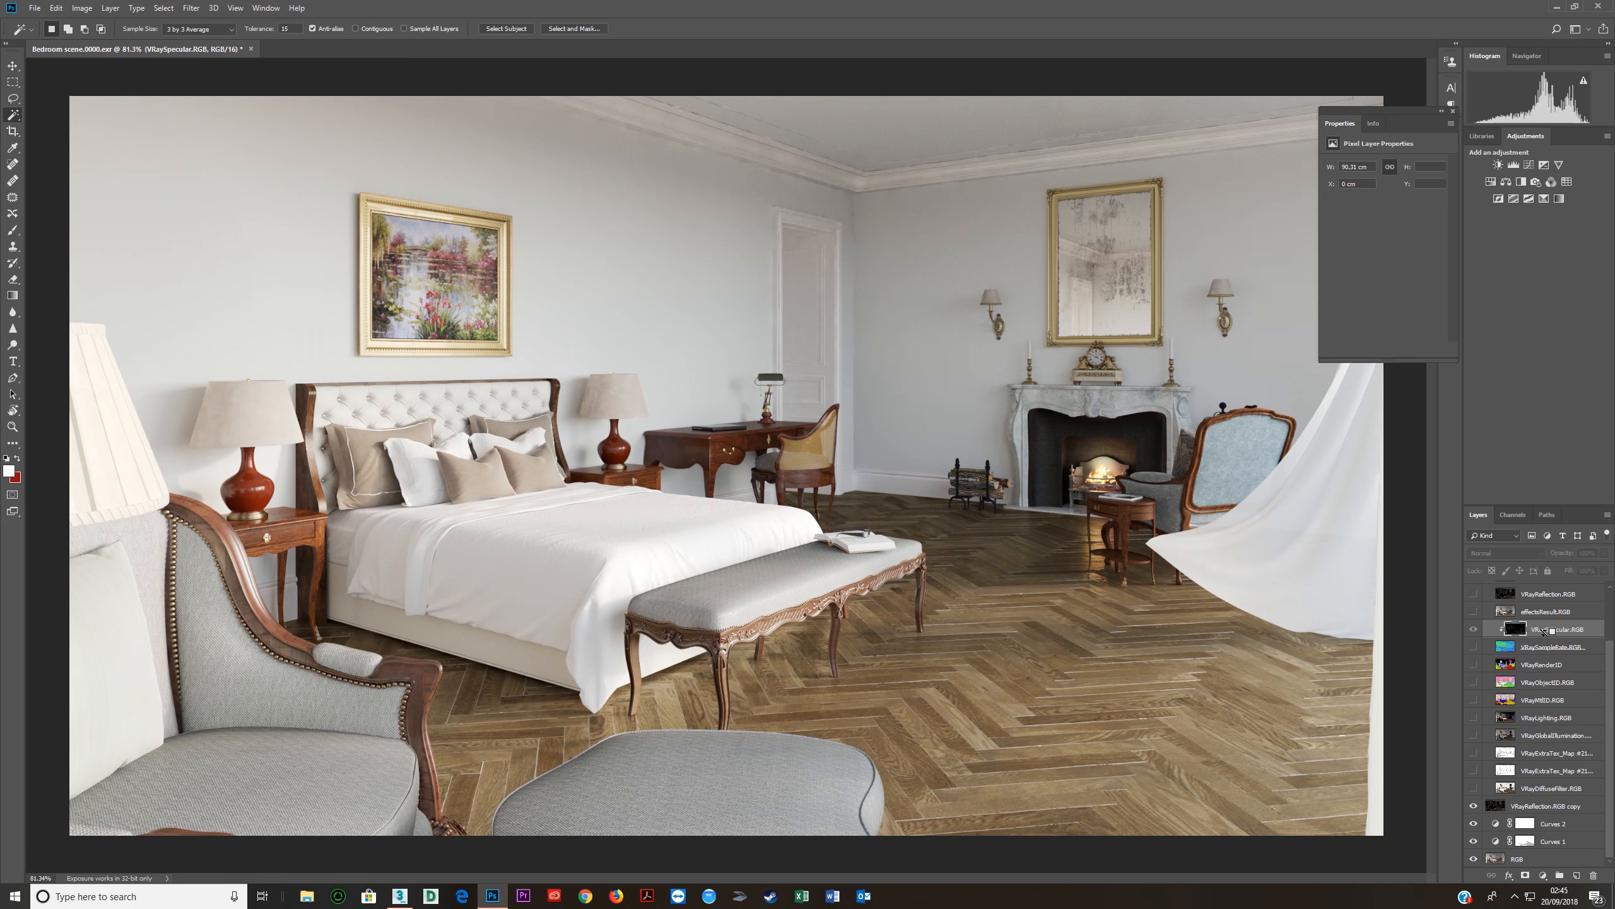
alt+click(1549, 638)
alt+click(1547, 638)
drag(1547, 630, 1536, 790)
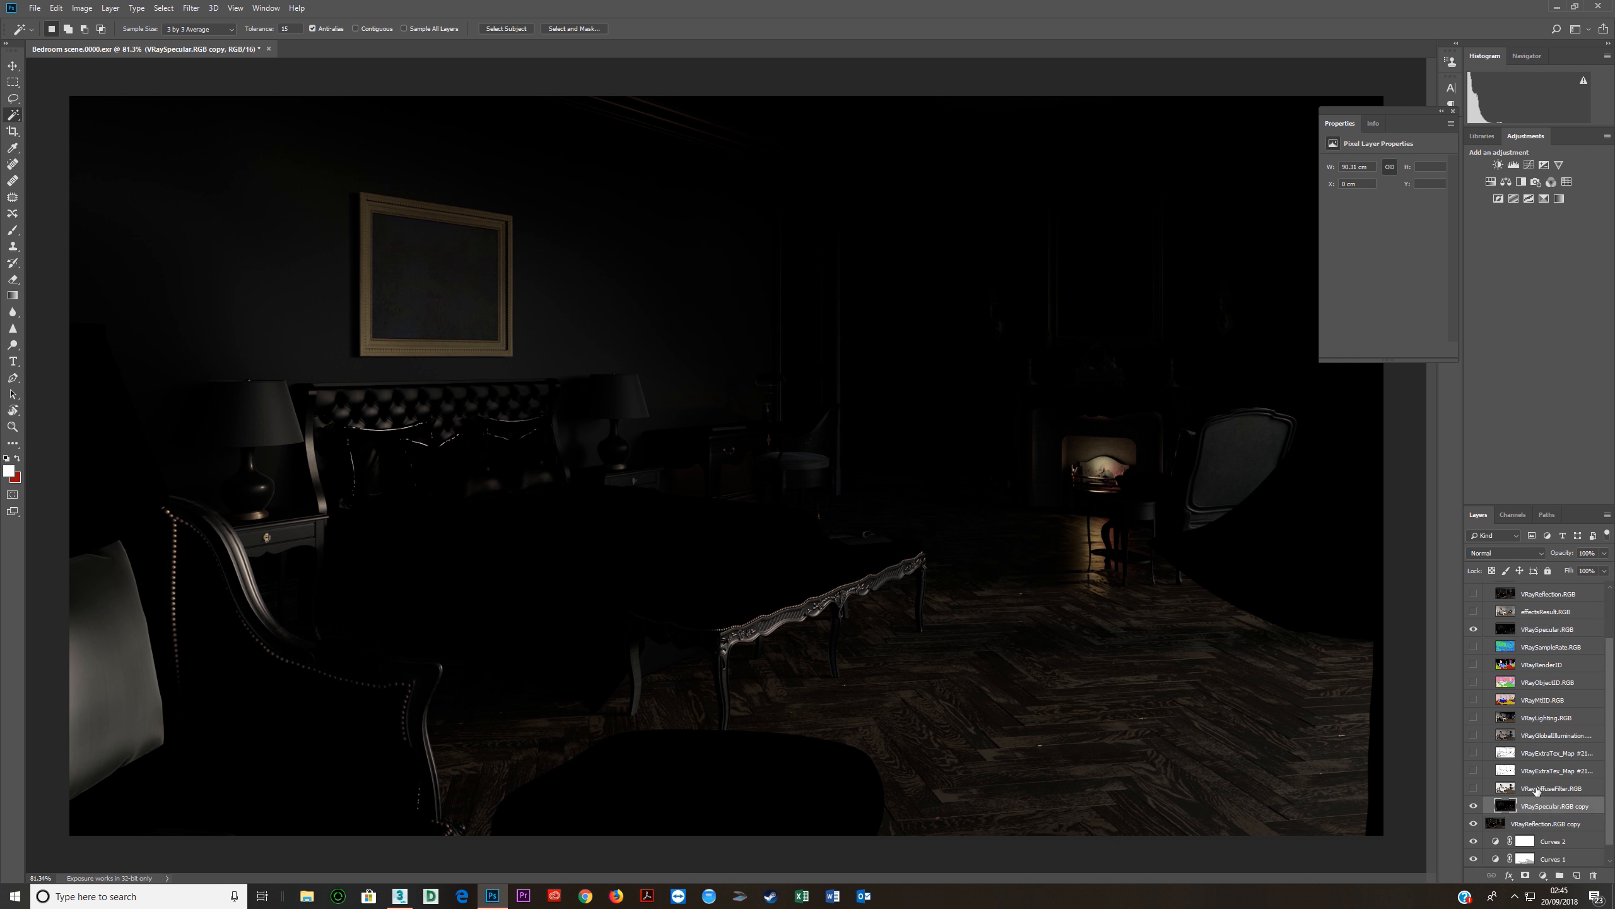
click(1474, 629)
scroll(1514, 732, down, 1)
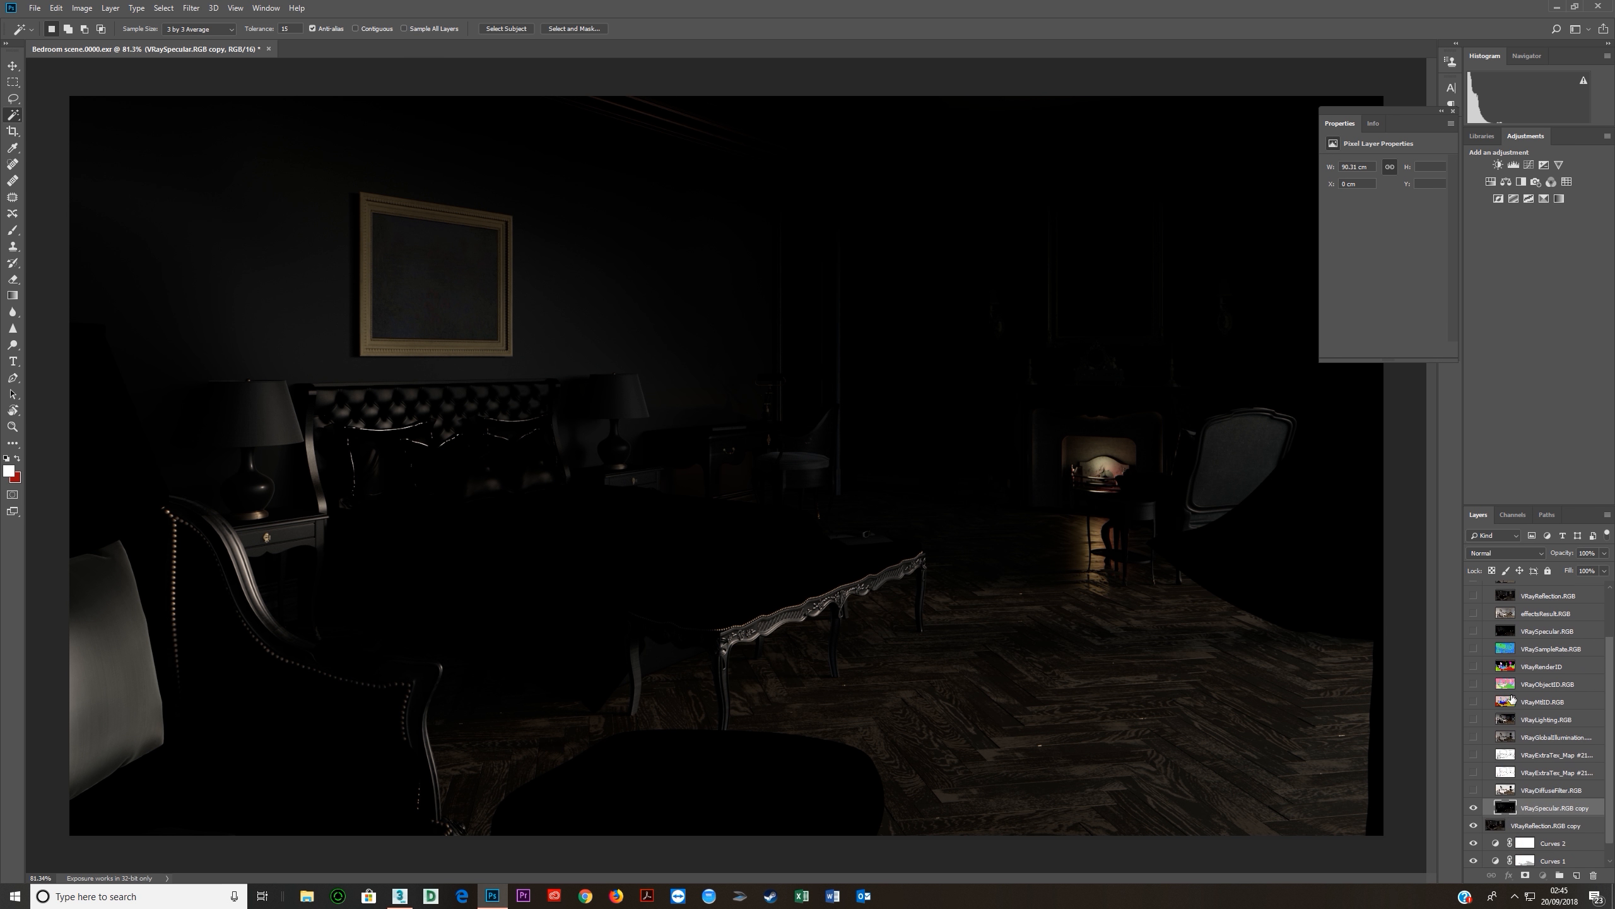
drag(1528, 794, 1528, 799)
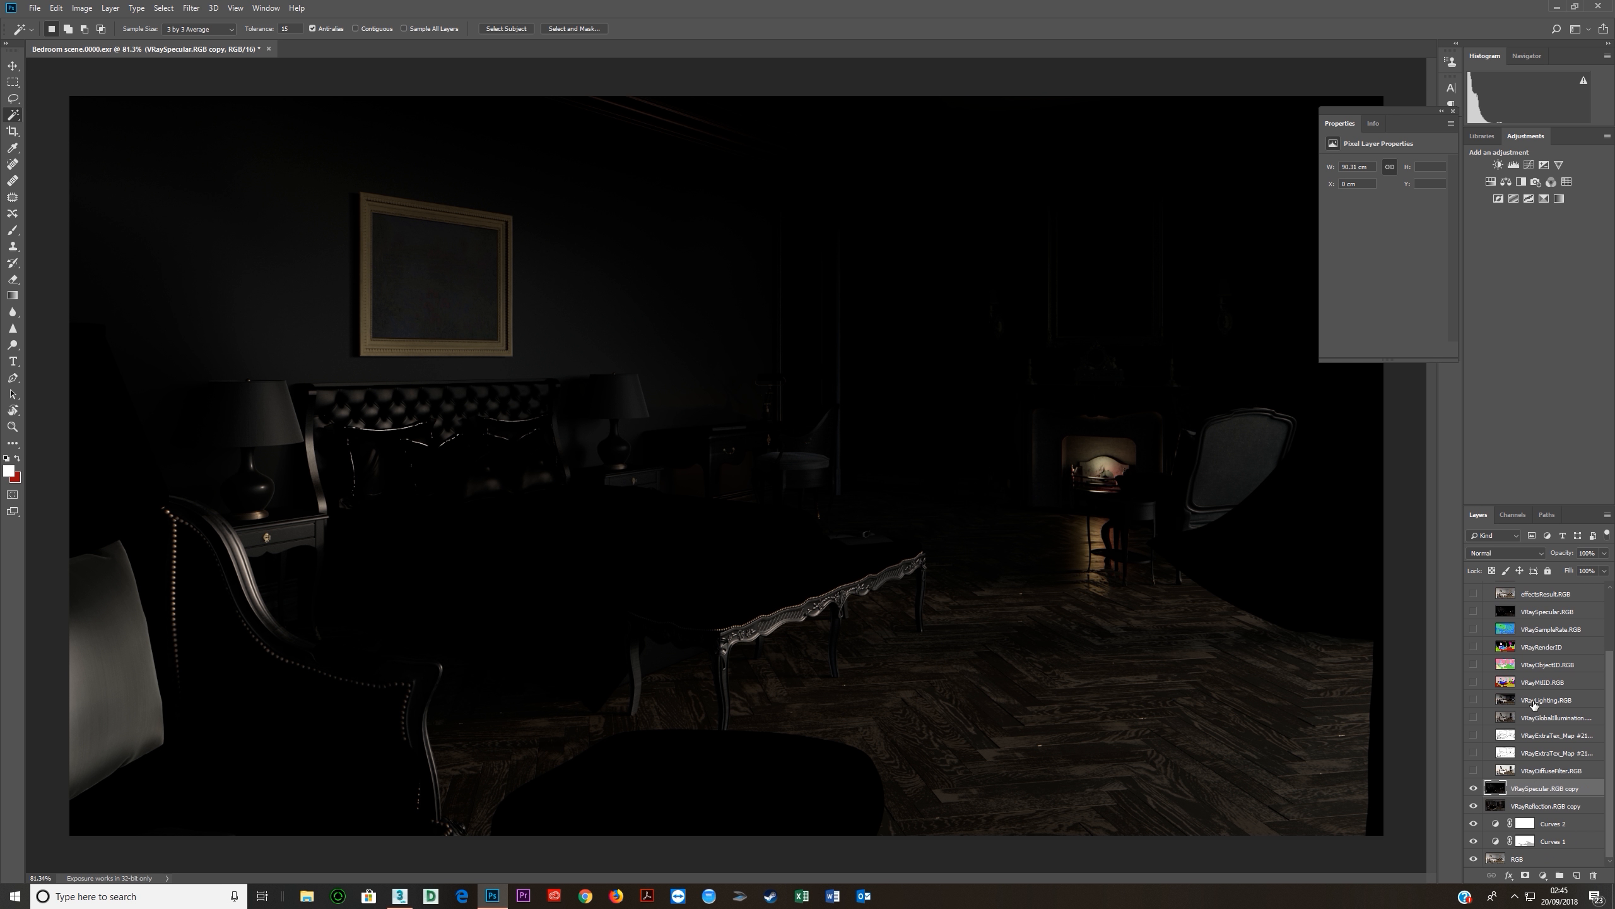
Try Lighten blending on the VRaySpecular.RGB copy layer and undo it.
click(1528, 553)
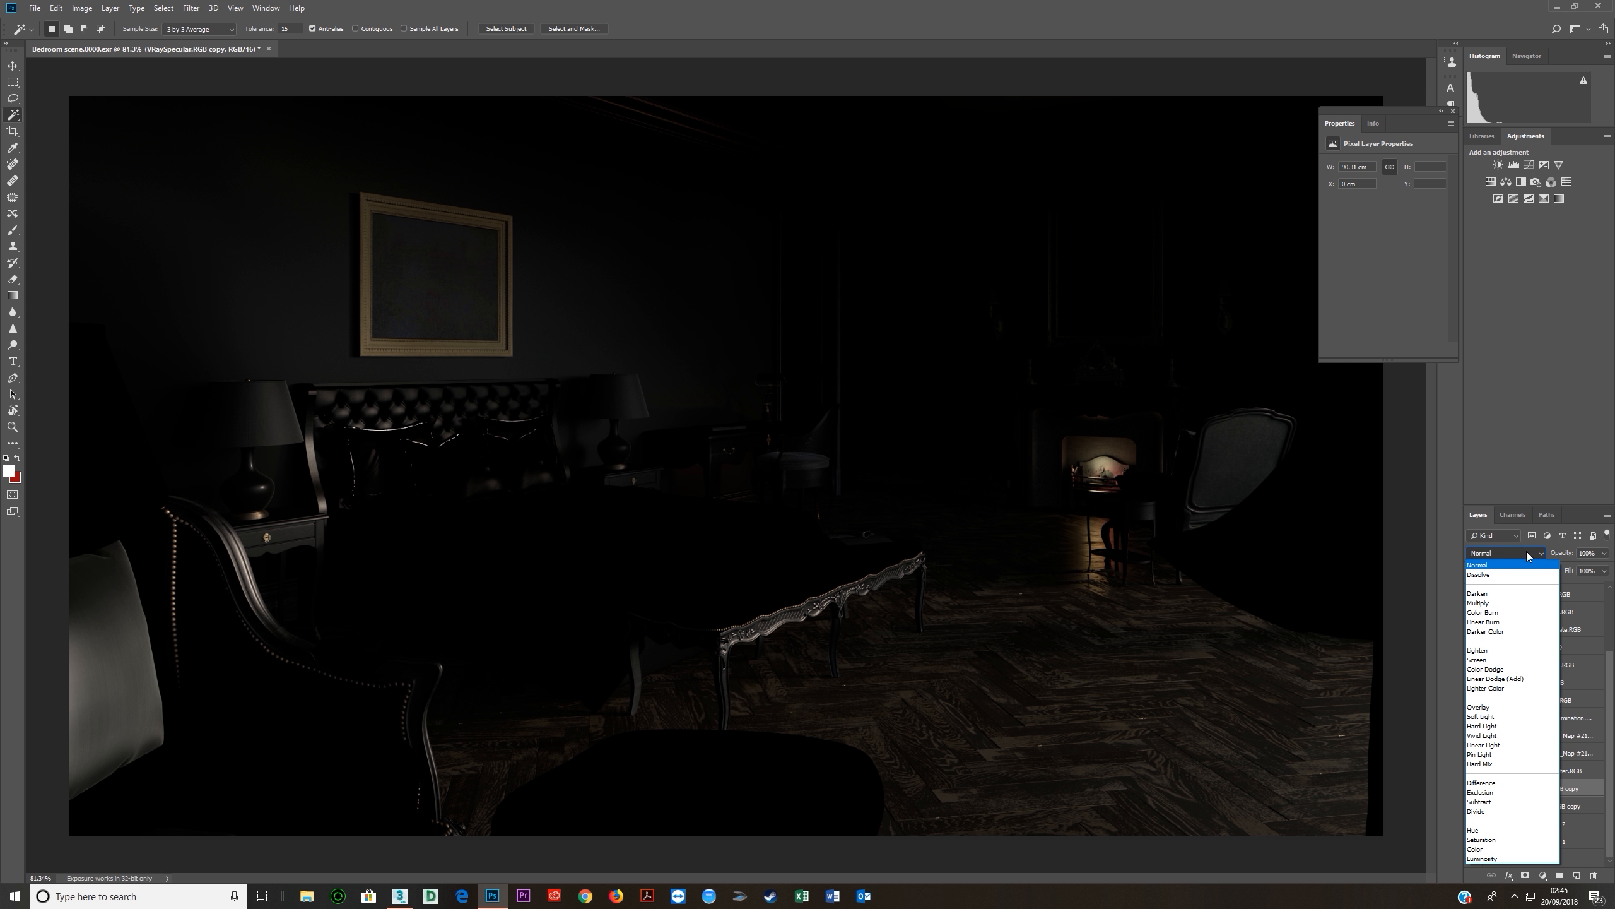
click(1482, 650)
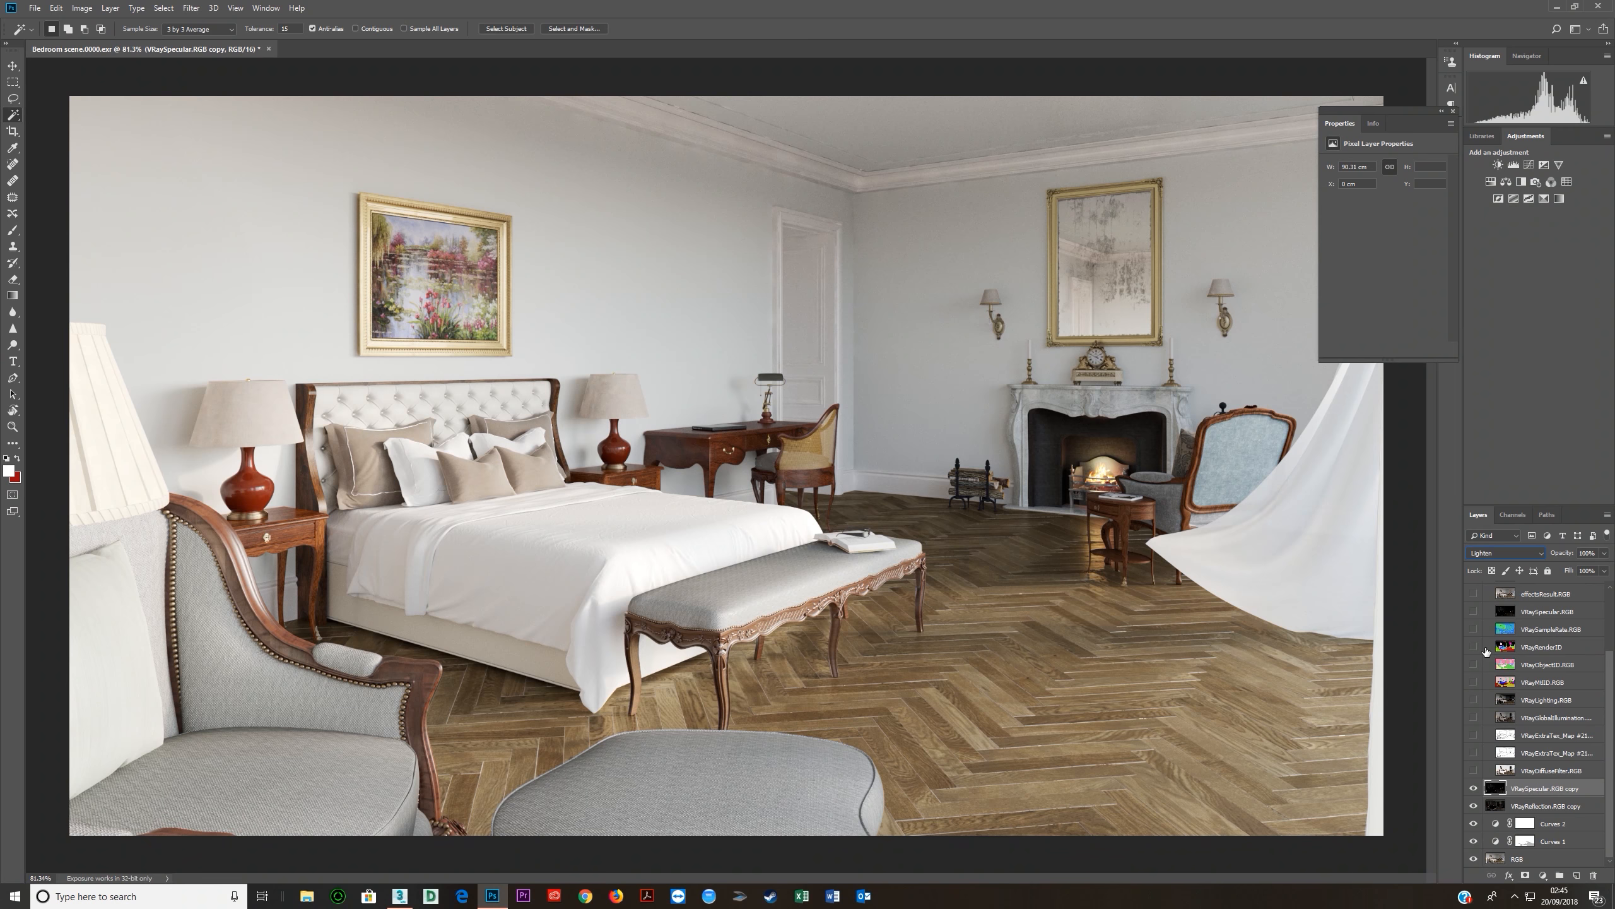
click(1516, 553)
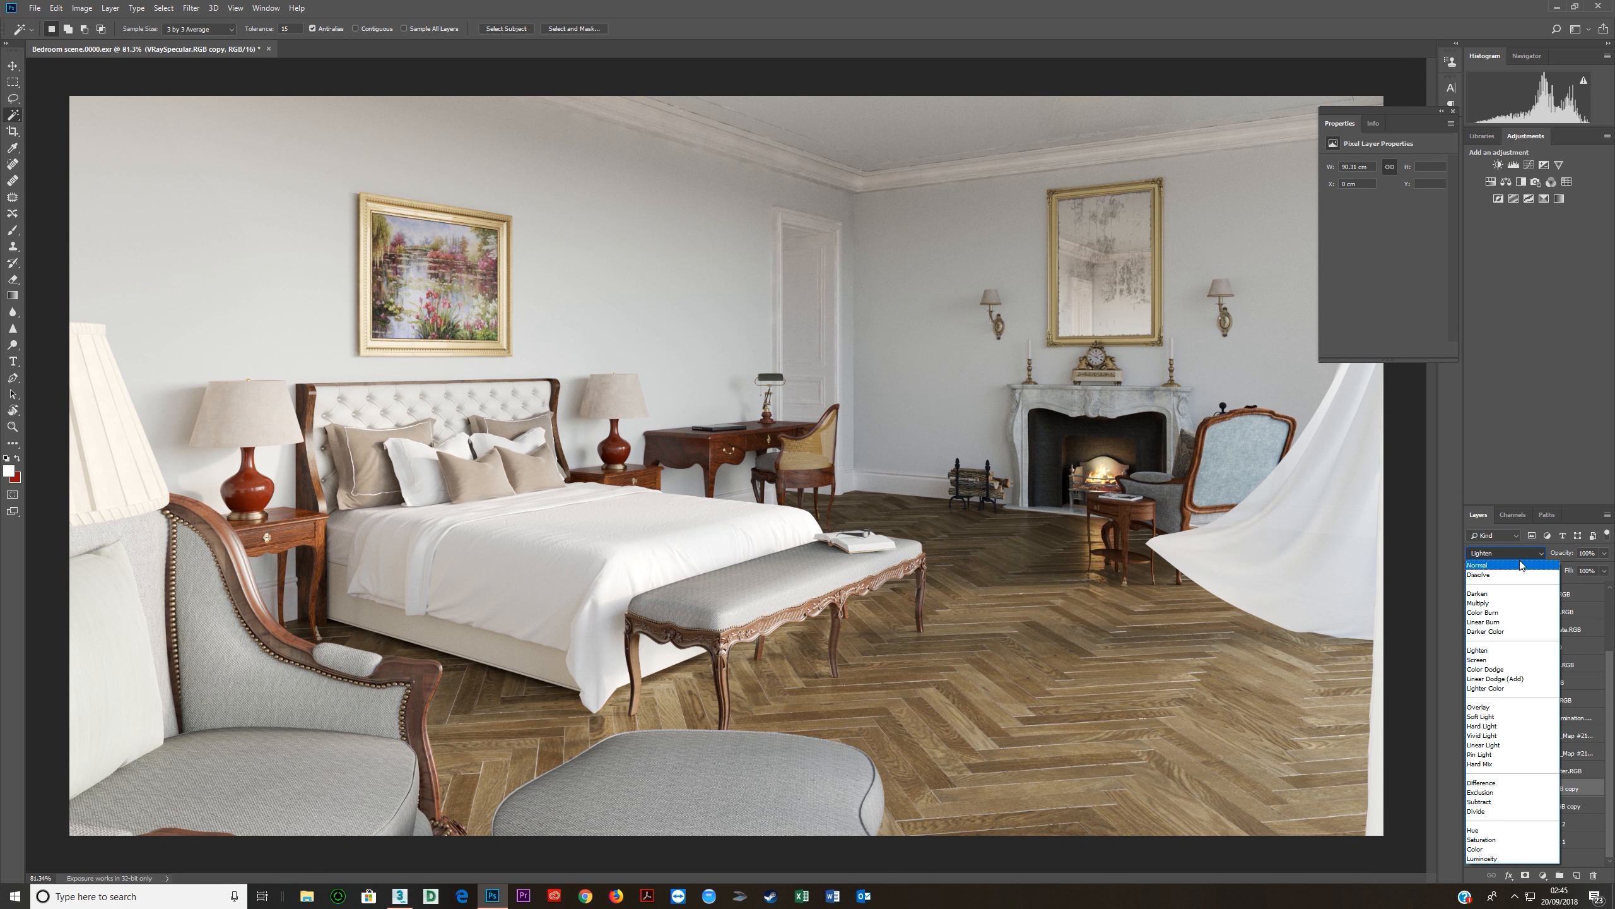
click(1538, 552)
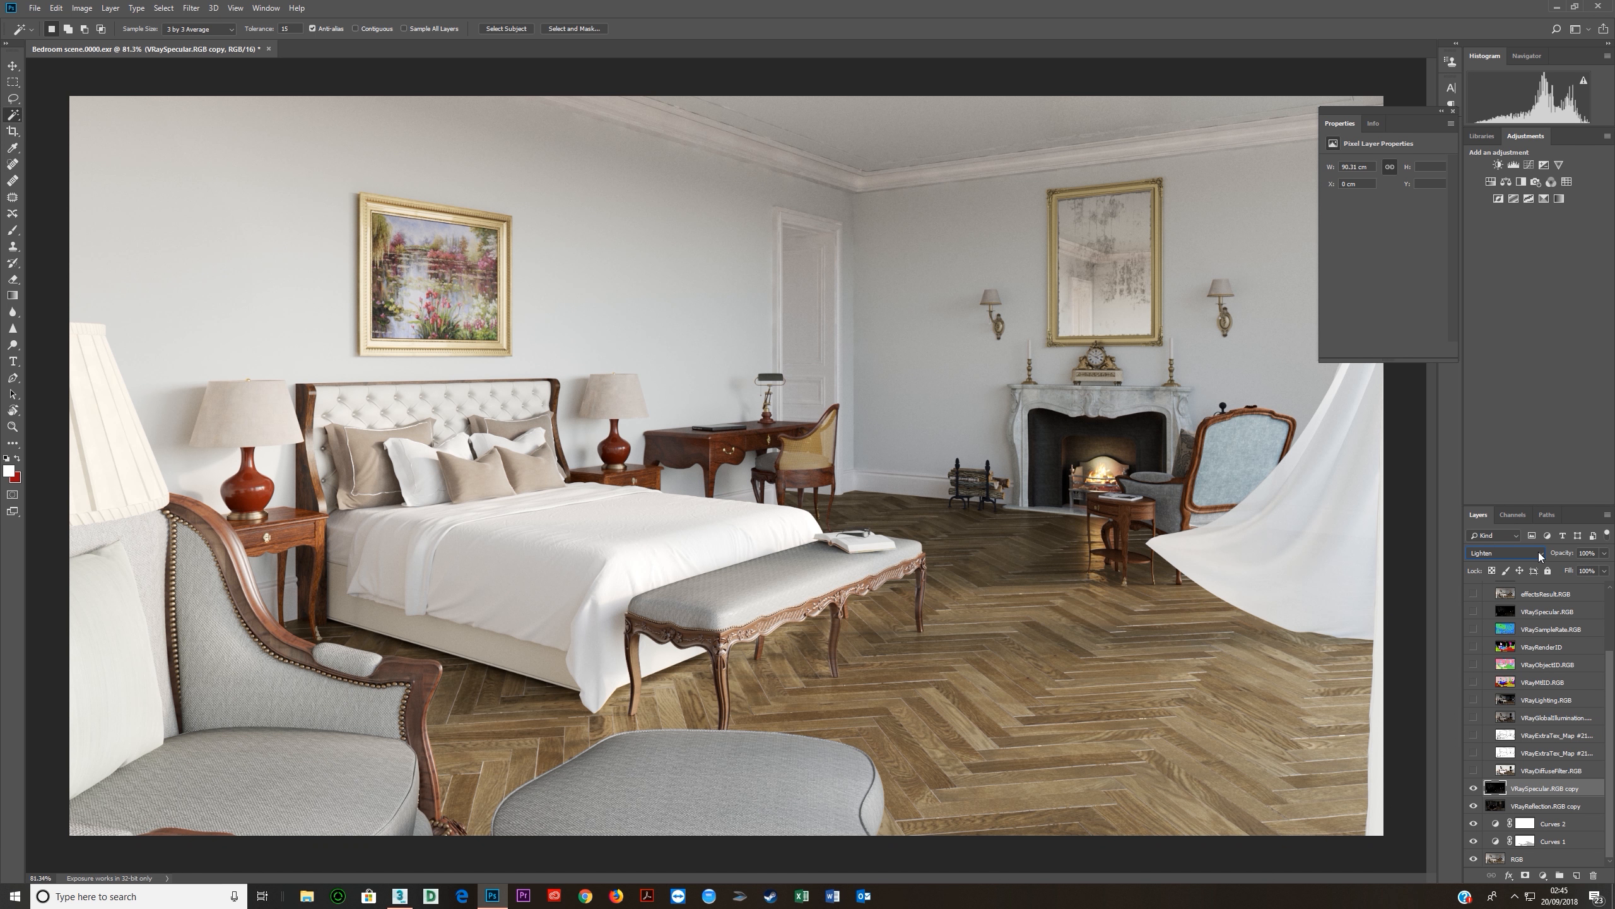
key(ctrl+z)
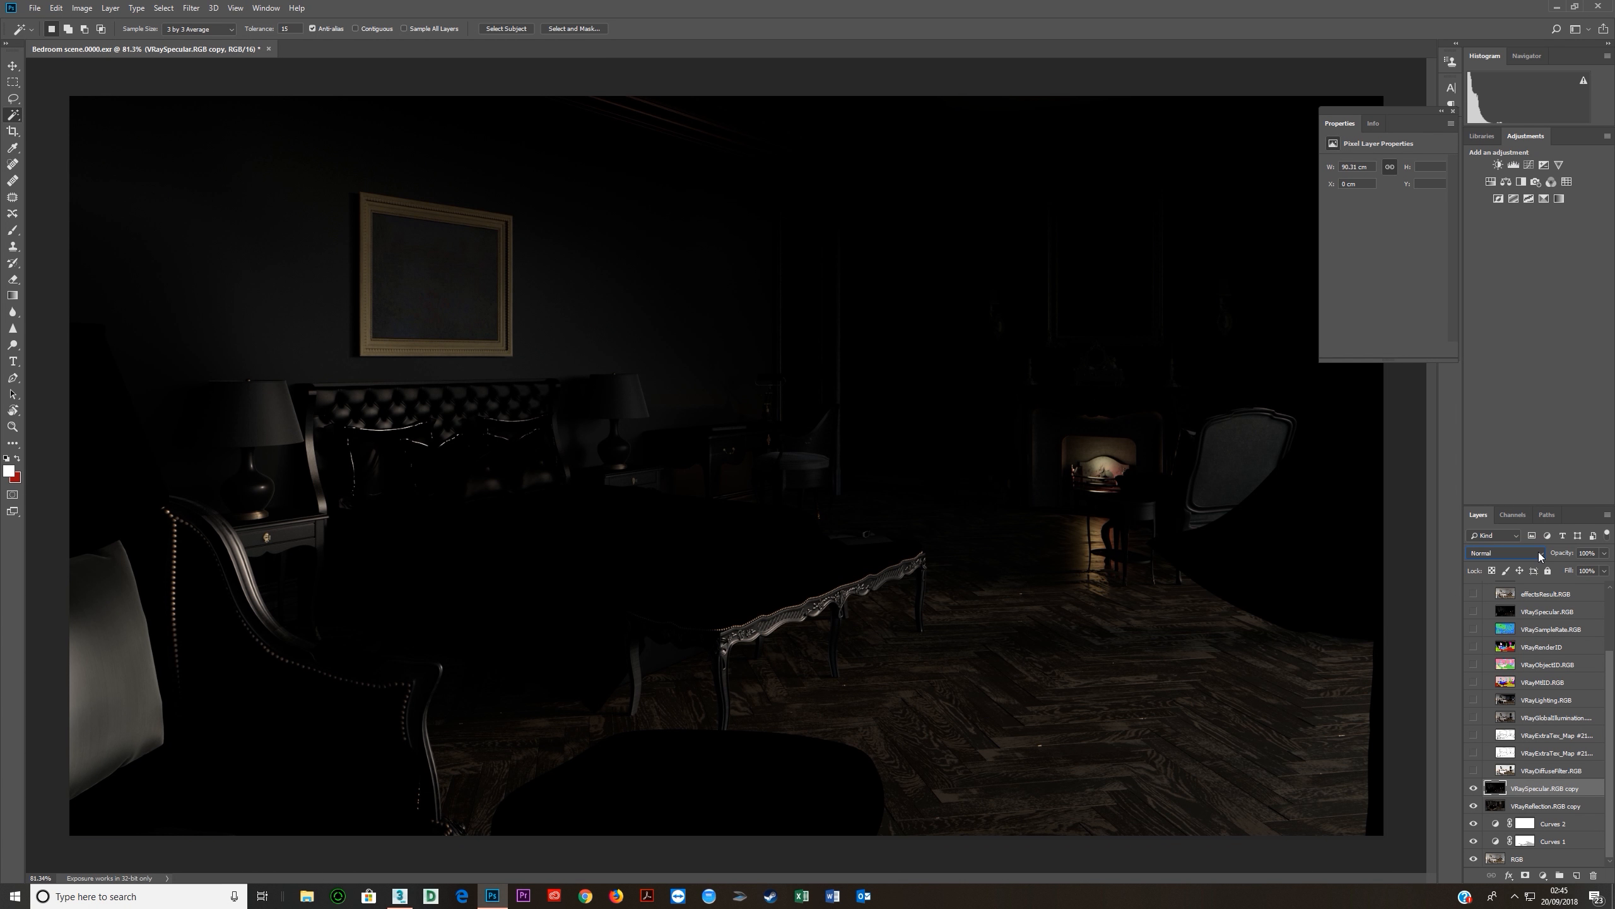
Try the Screen, Linear Dodge (Add) and Lighter Color blend modes on the VRaySpecular.RGB copy layer.
click(1538, 551)
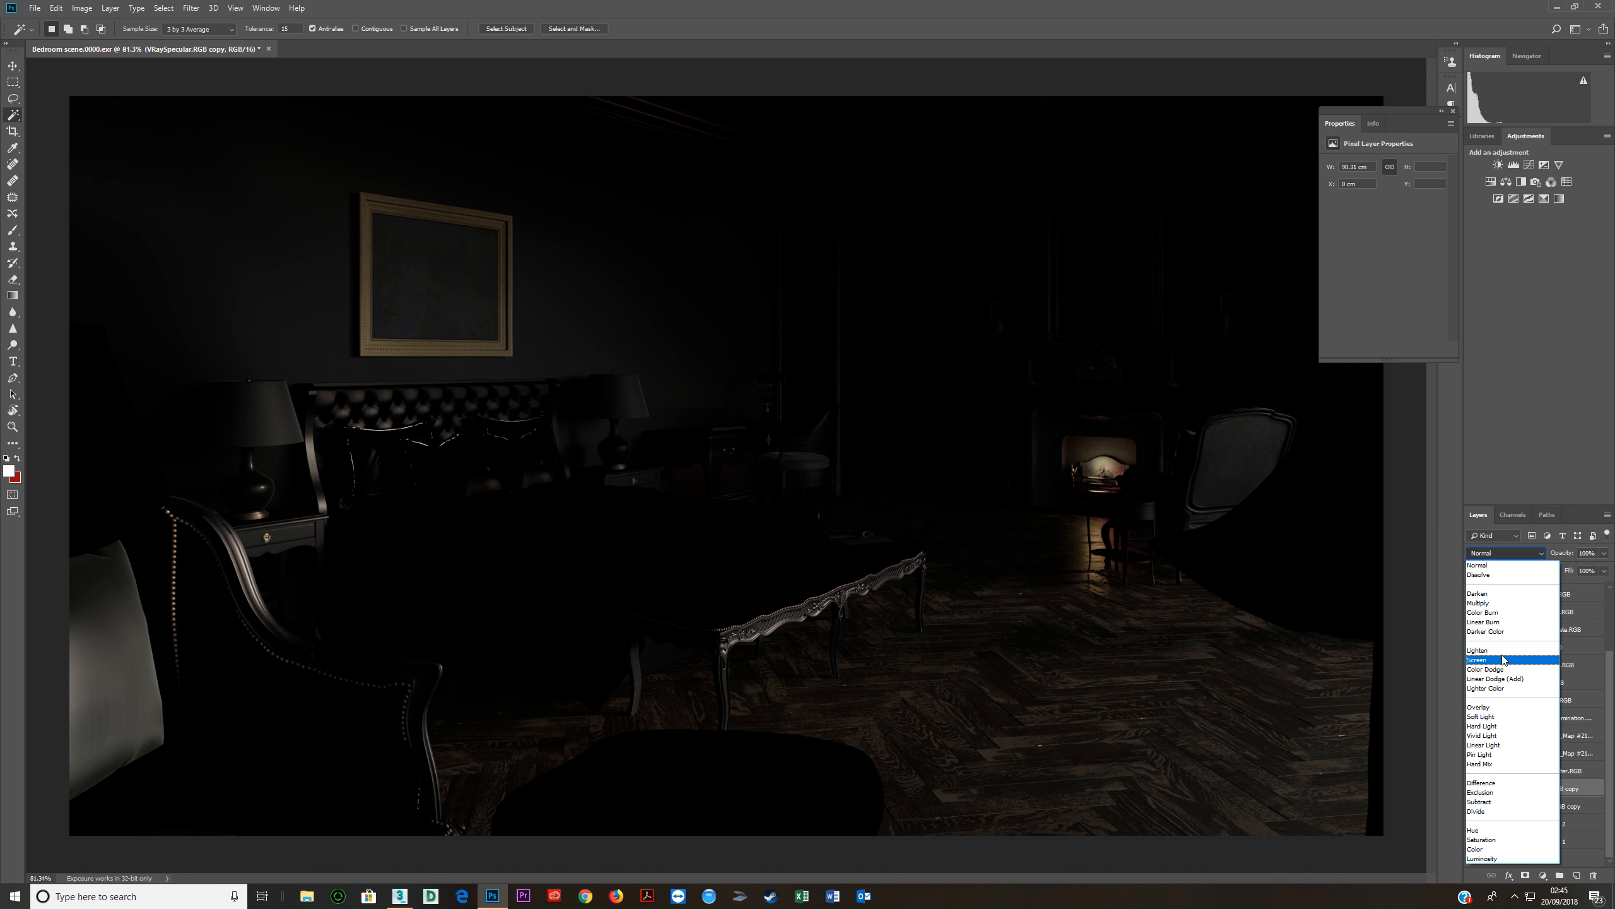
click(1499, 650)
key(Down)
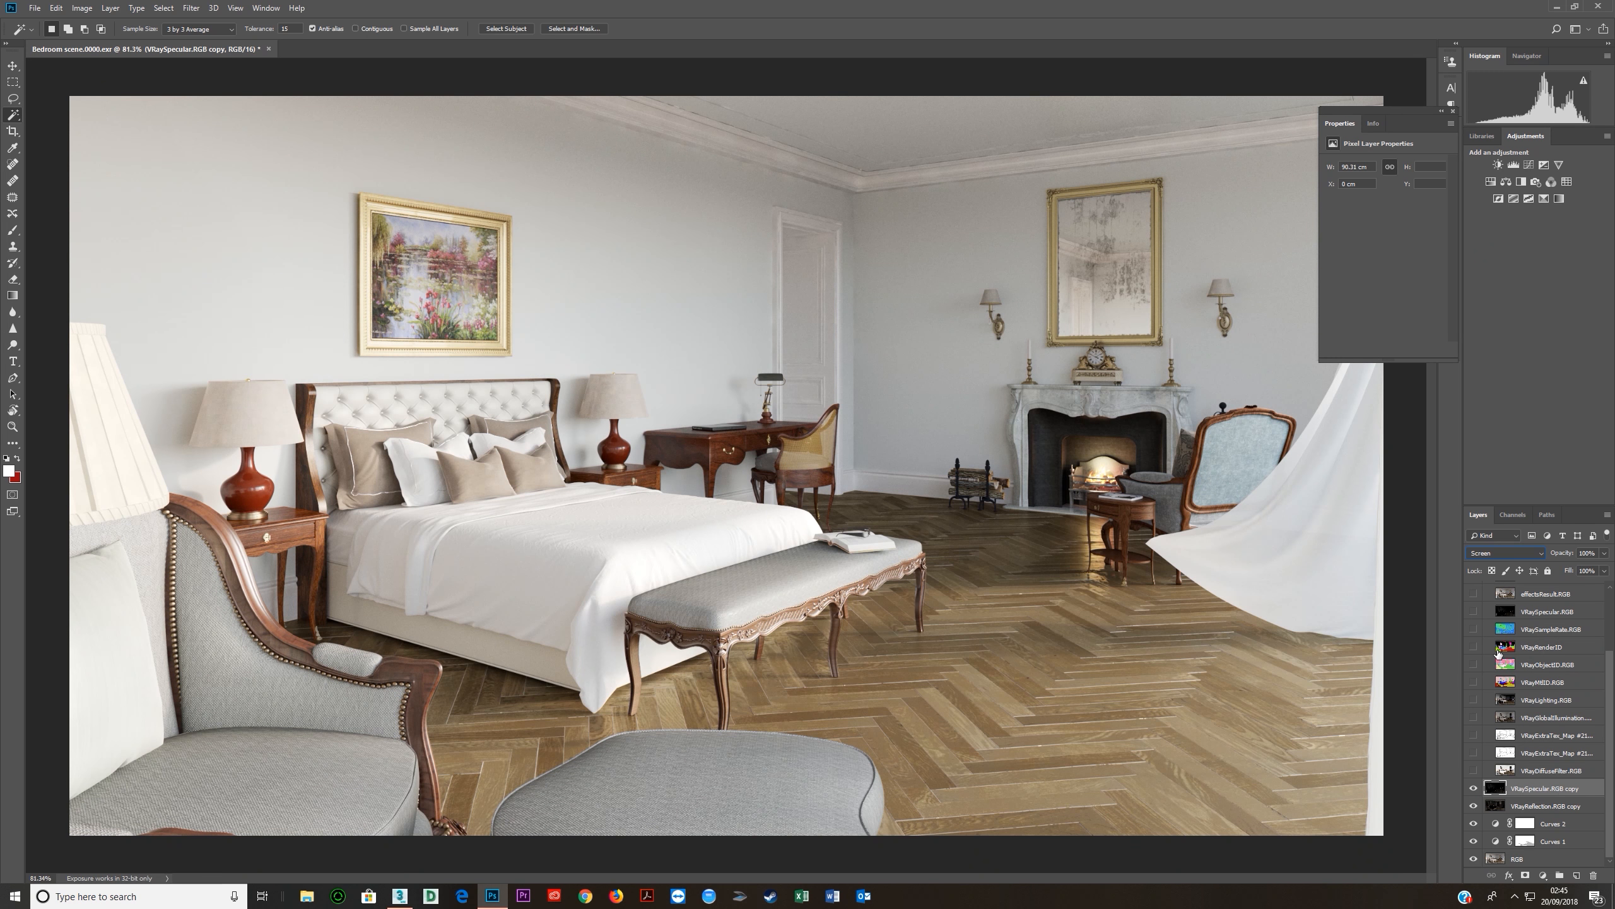
key(Down)
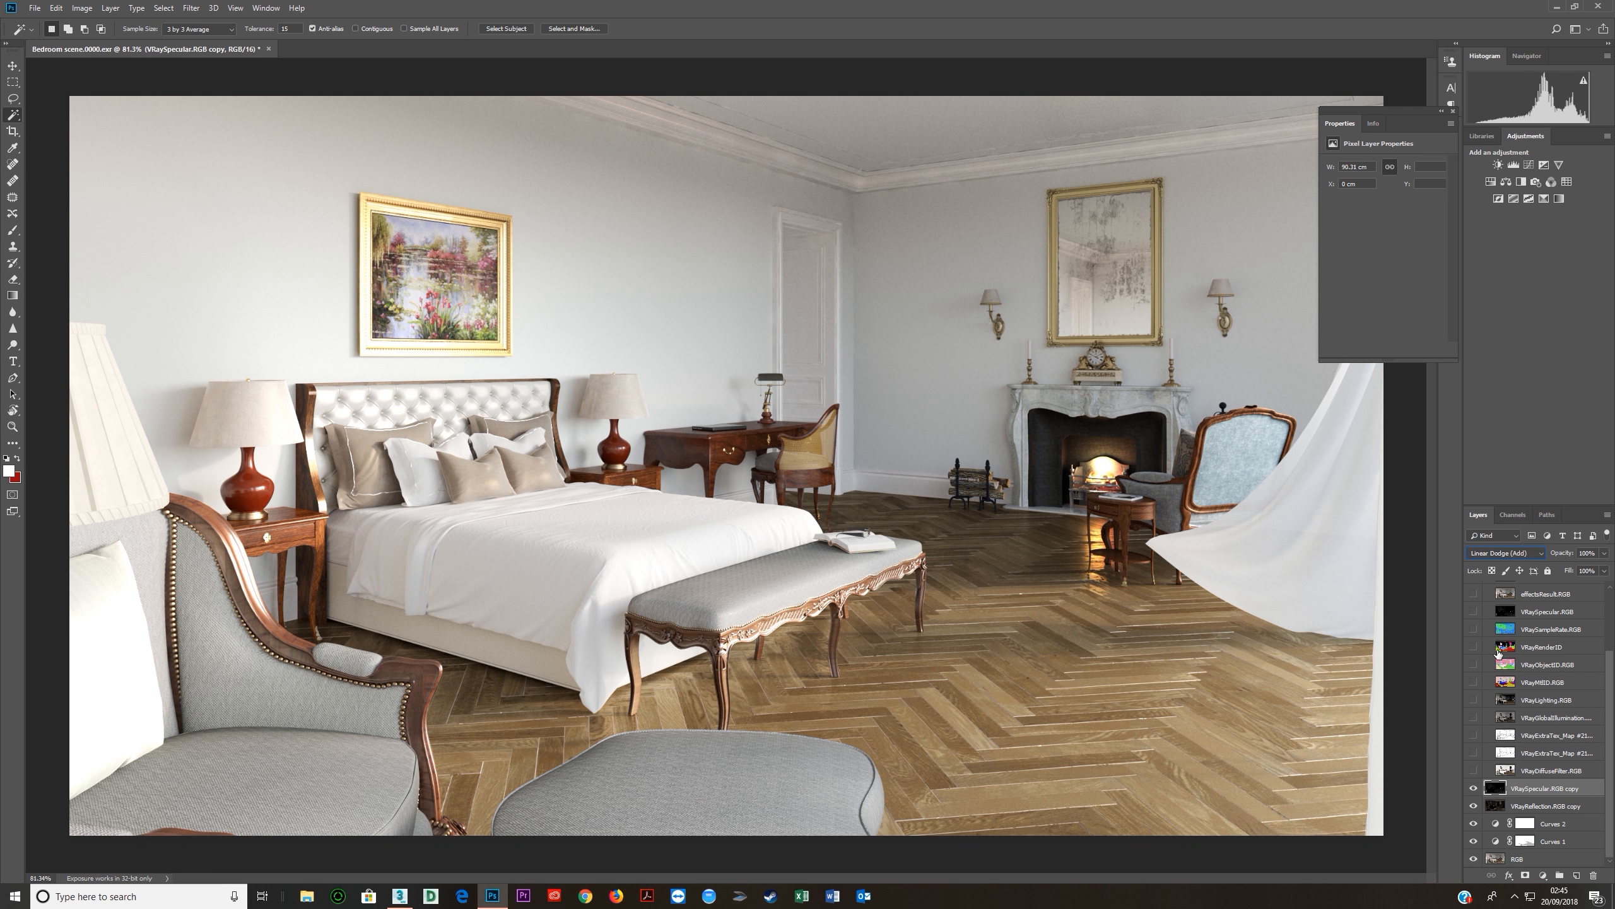
key(Down)
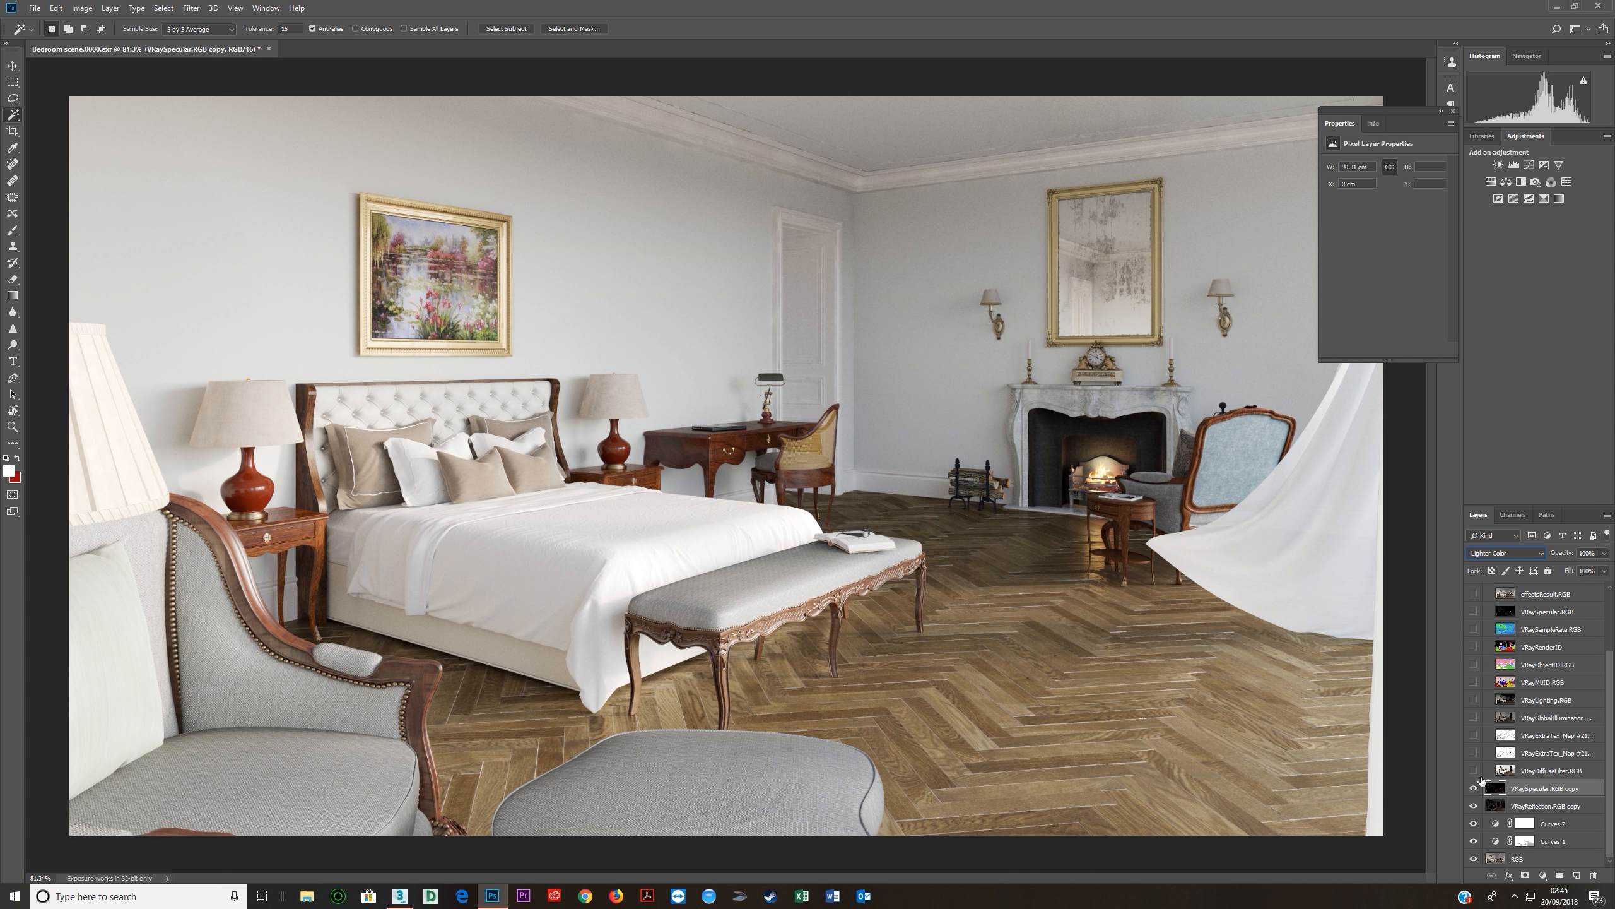
Compare Lighten, Linear Dodge (Add) and Color Dodge on the VRaySpecular.RGB copy layer, leaving it on Color Dodge.
click(1503, 553)
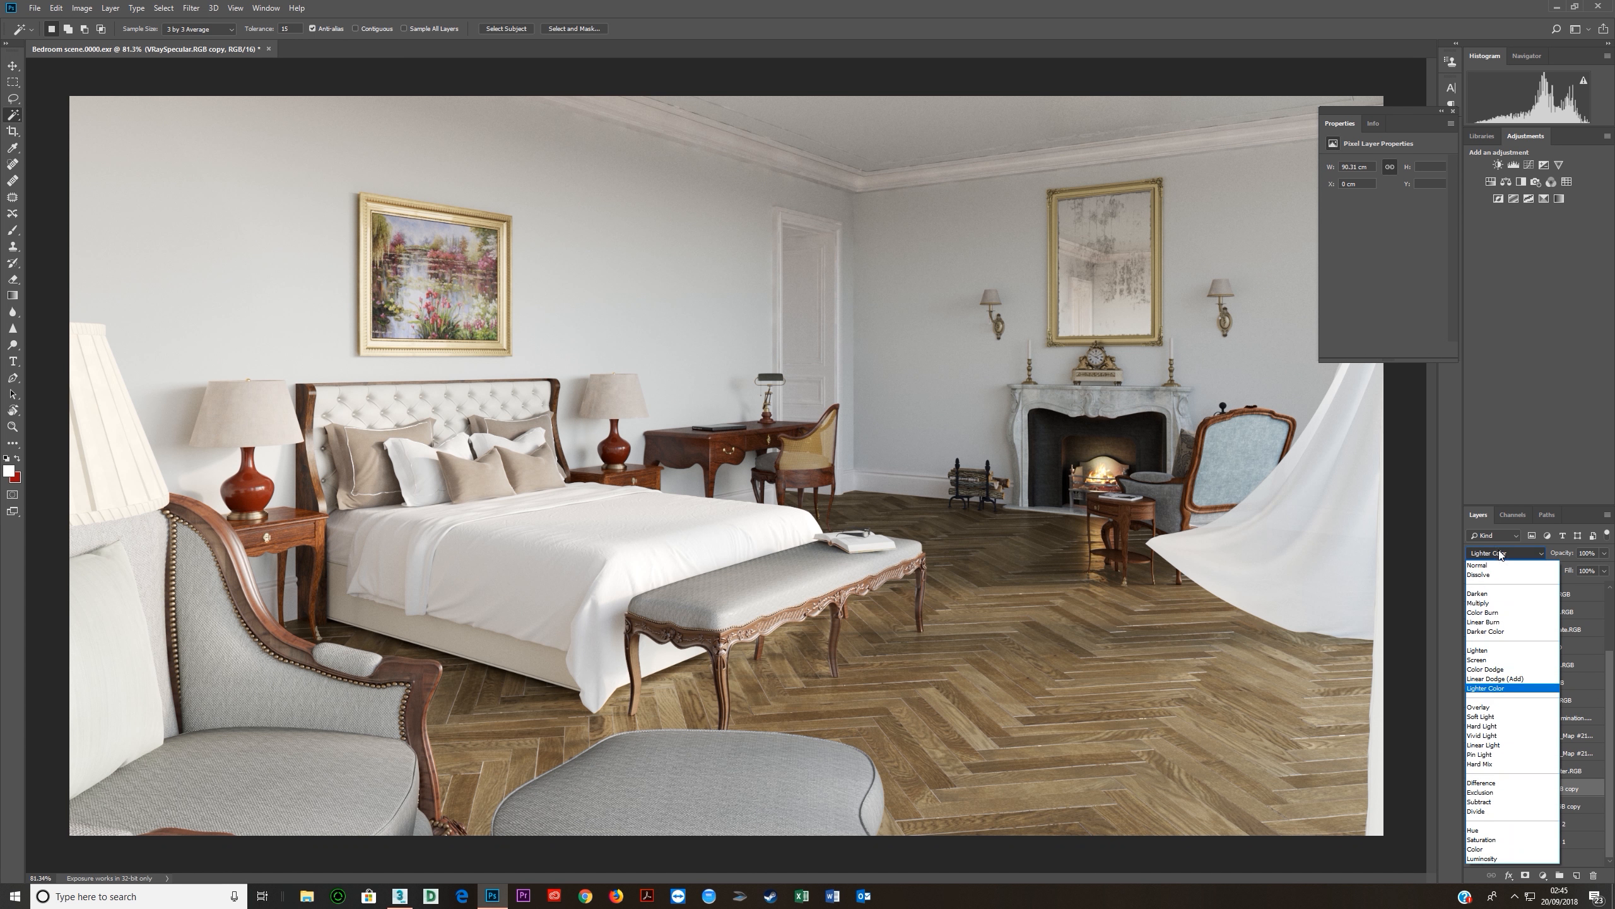
click(1491, 654)
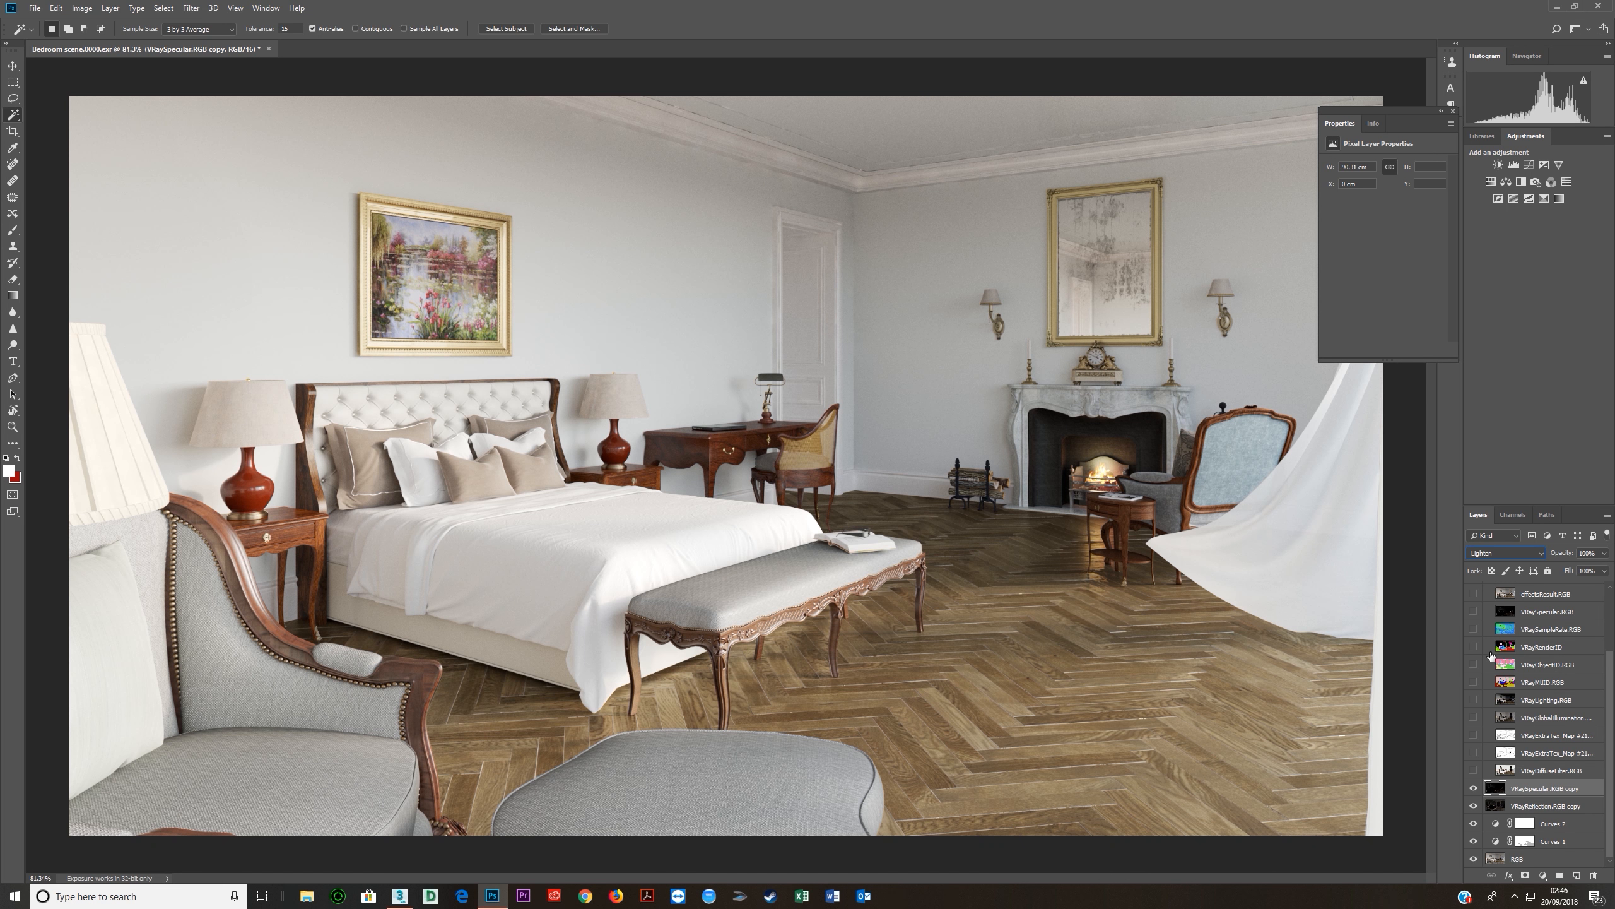
key(Down)
key(Down)
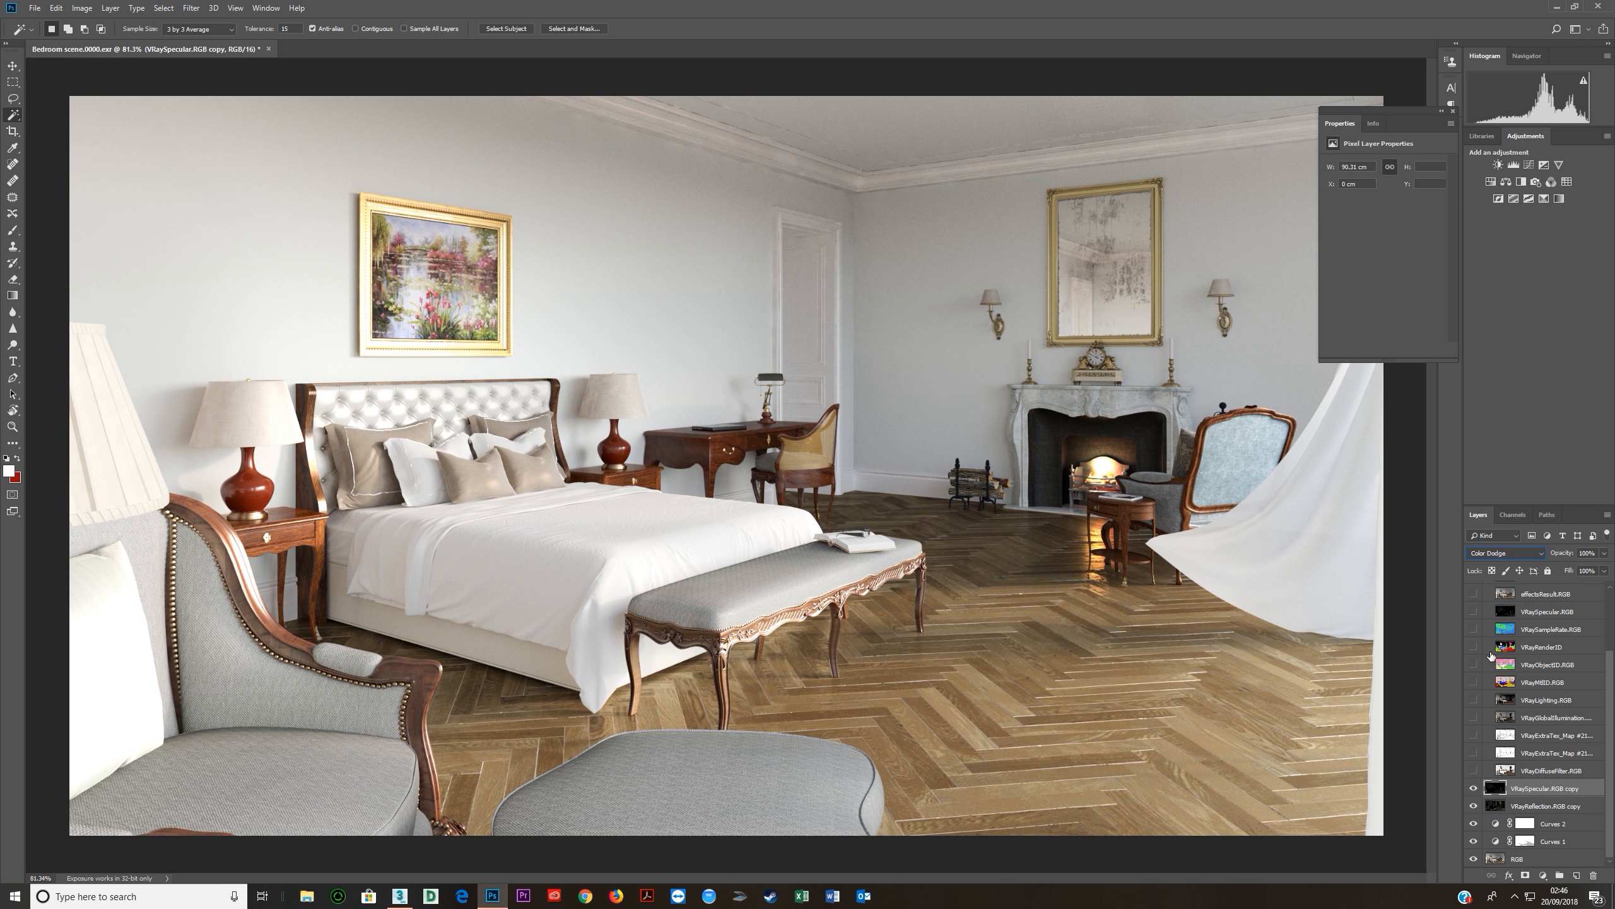
key(Down)
key(Down)
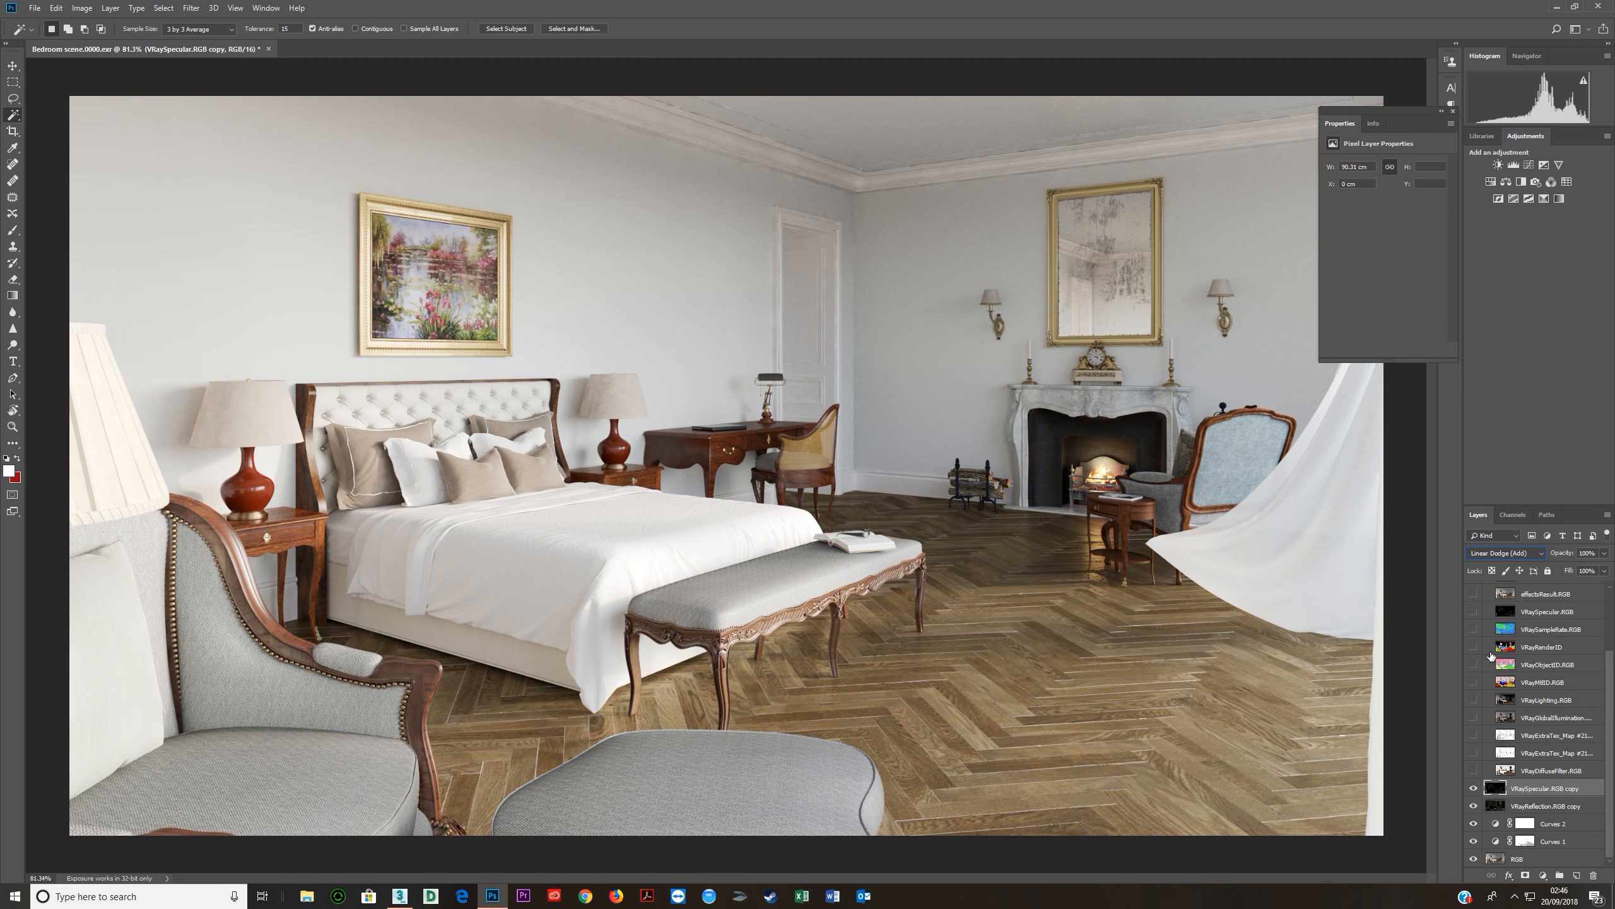
key(Up)
key(Up)
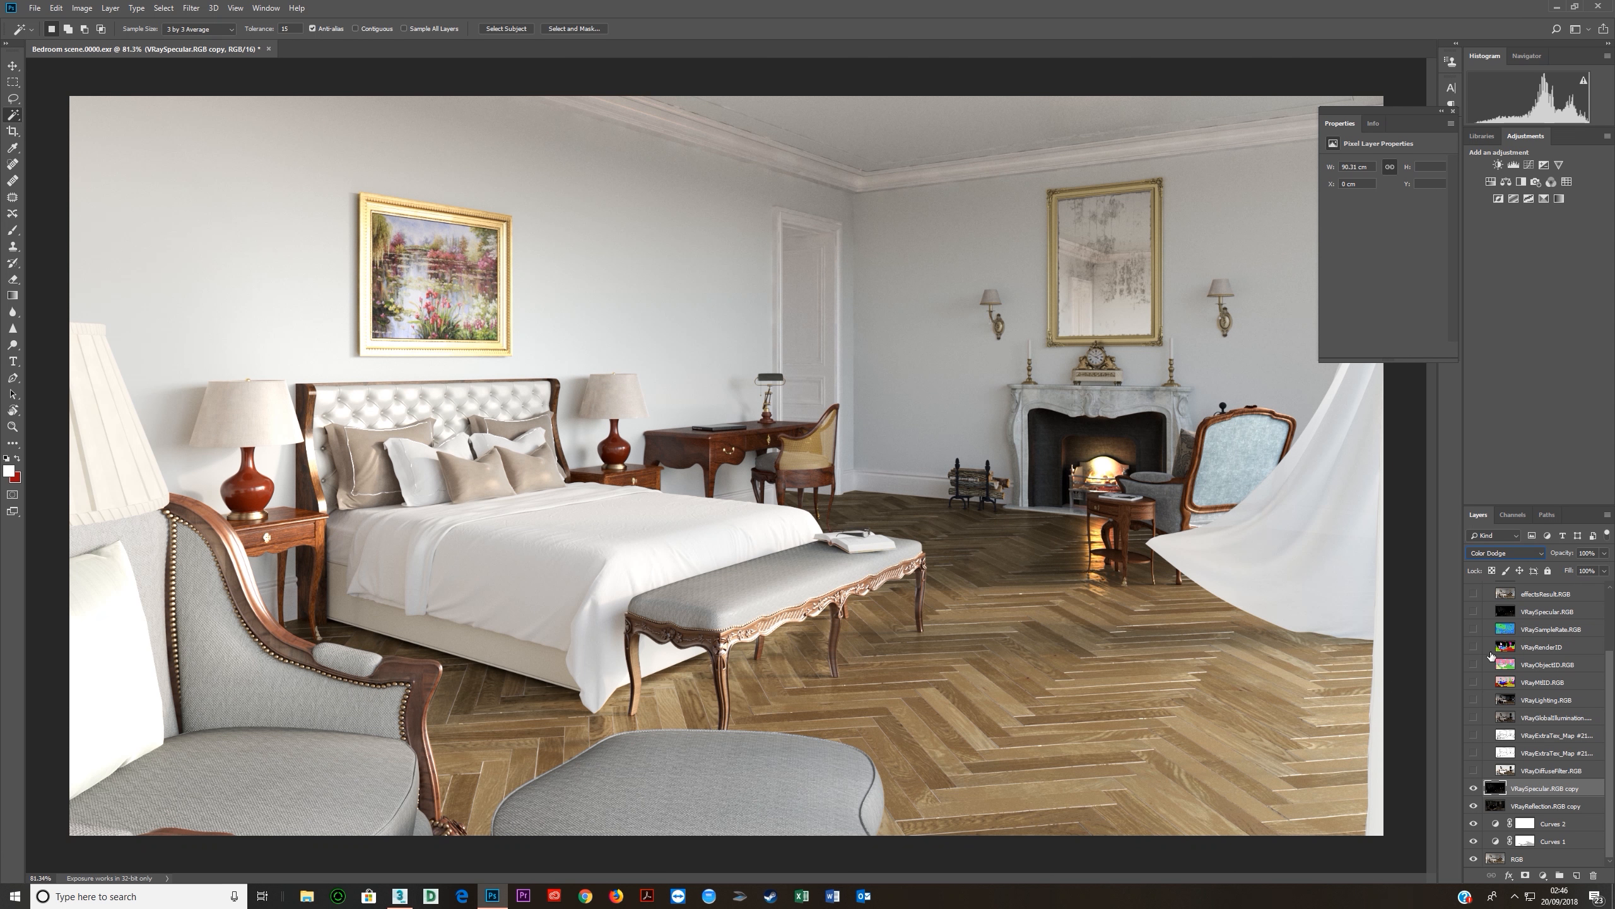
key(Down)
key(Down)
key(Up)
key(Up)
Set the VRaySpecular.RGB copy layer's opacity to 50%.
click(1589, 553)
text(50)
key(Return)
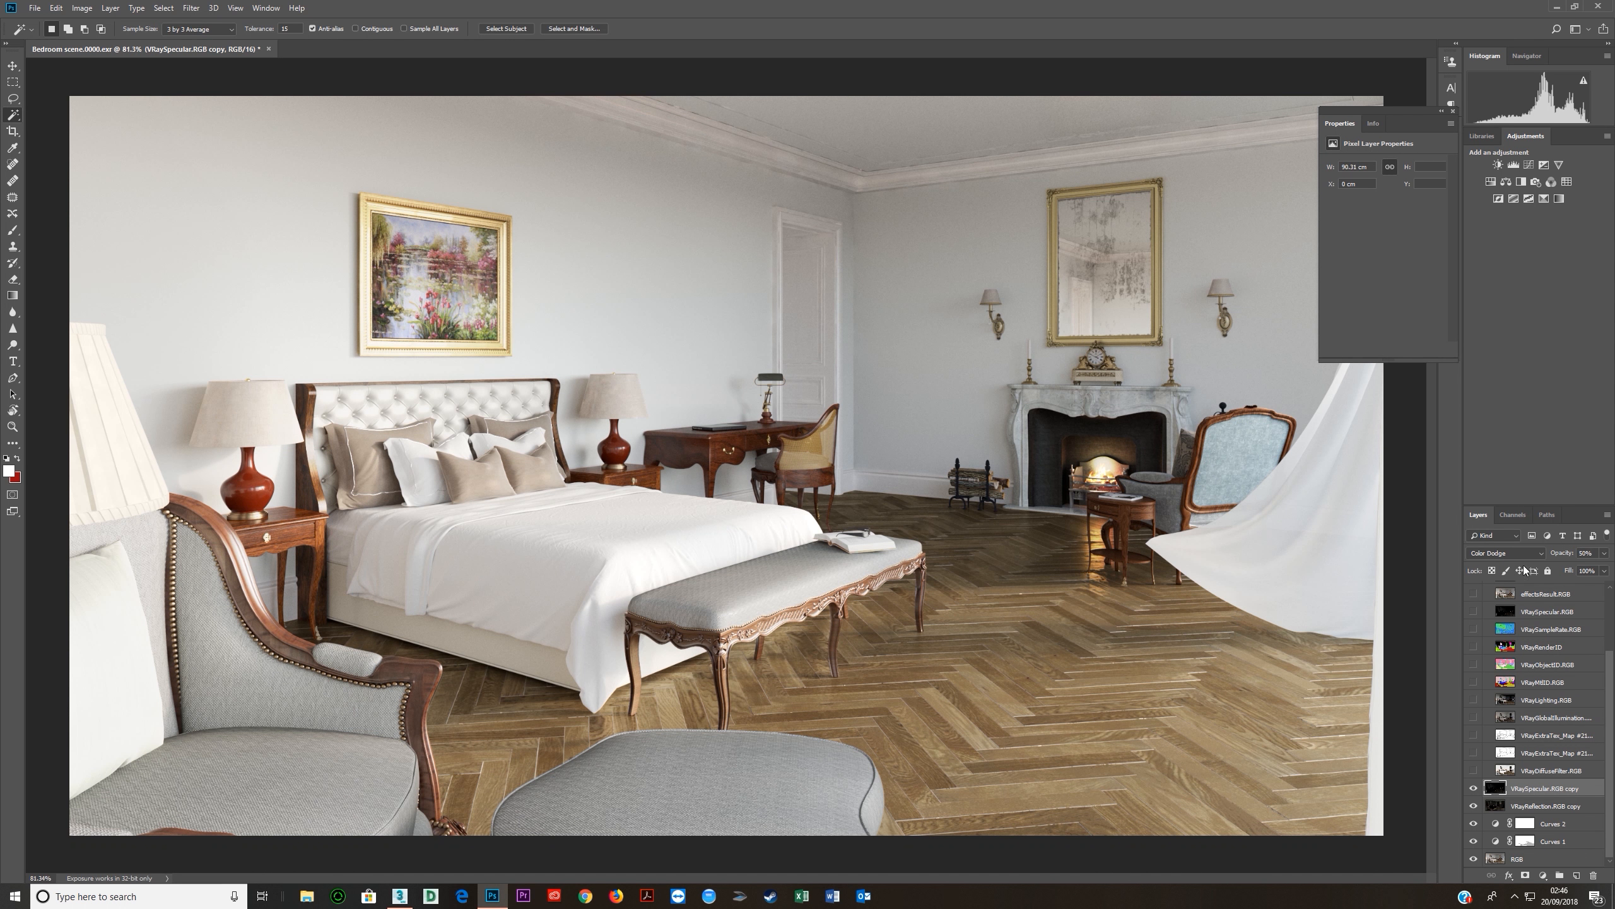
Set the VRaySpecular.RGB copy layer to Screen blending, comparing it with Lighten and the neighbouring dodge modes.
click(1507, 553)
click(1495, 653)
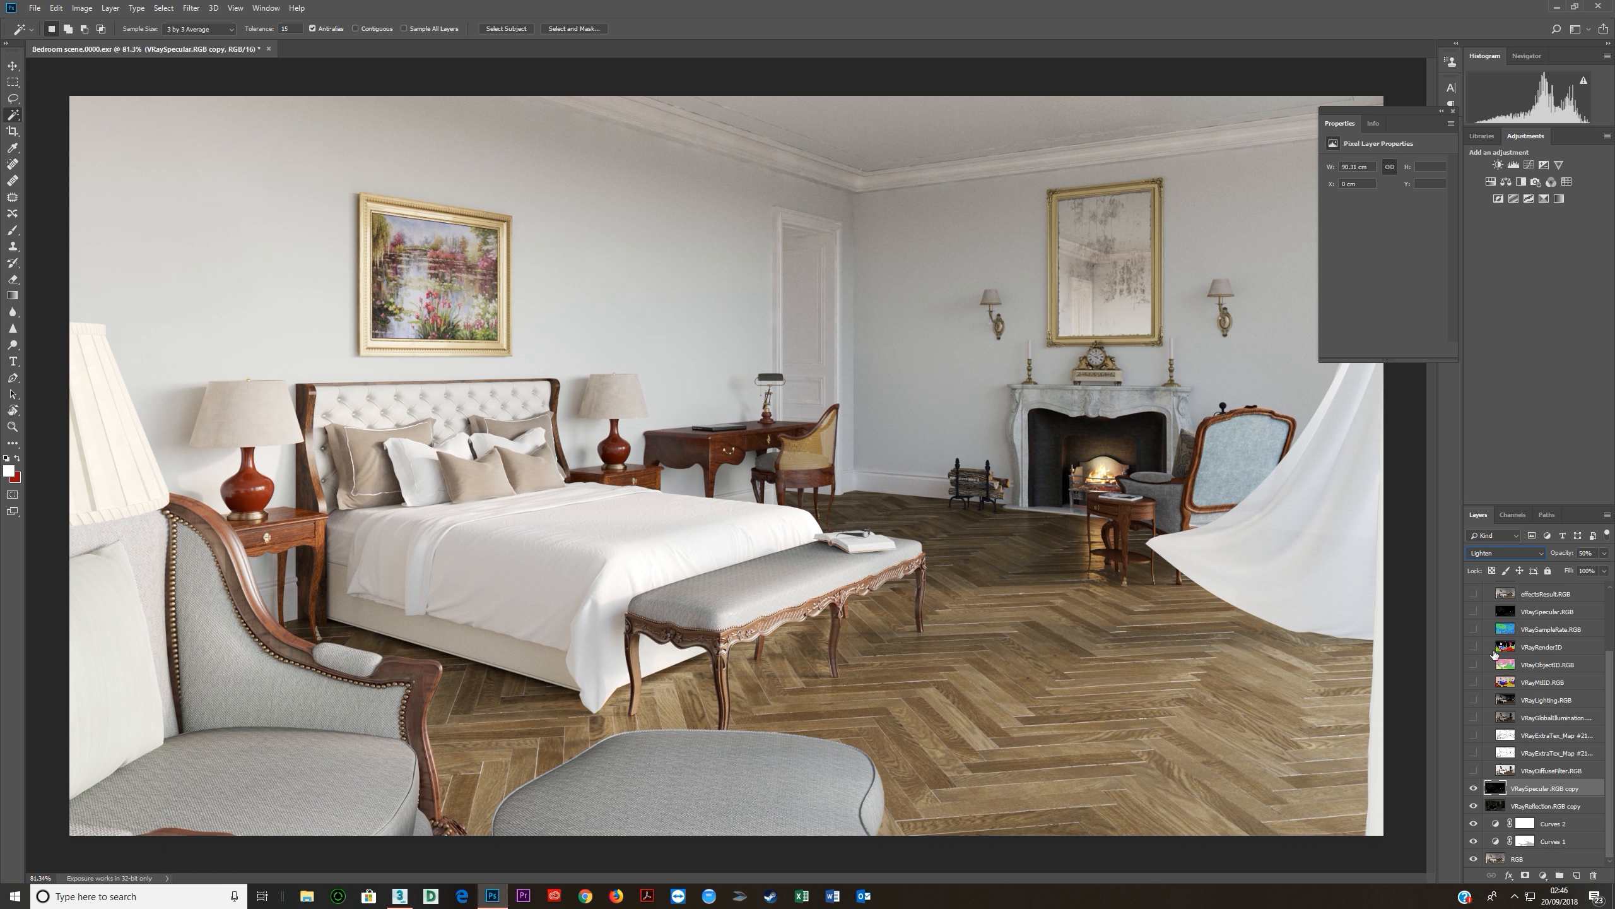
key(Down)
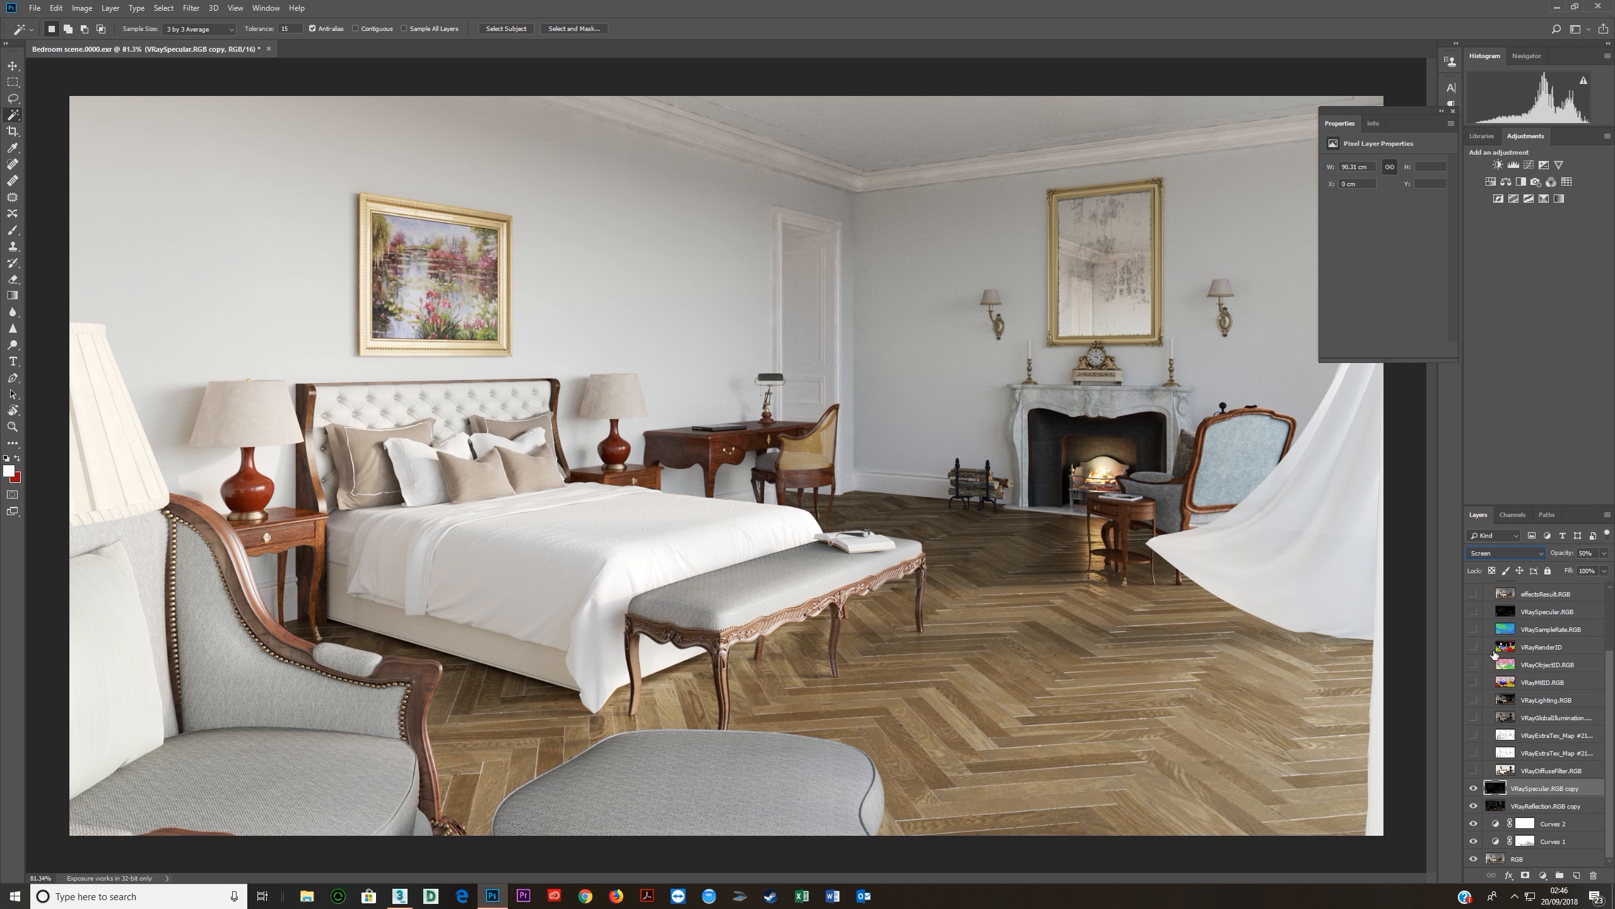
key(Down)
key(Down)
key(Up)
key(Up)
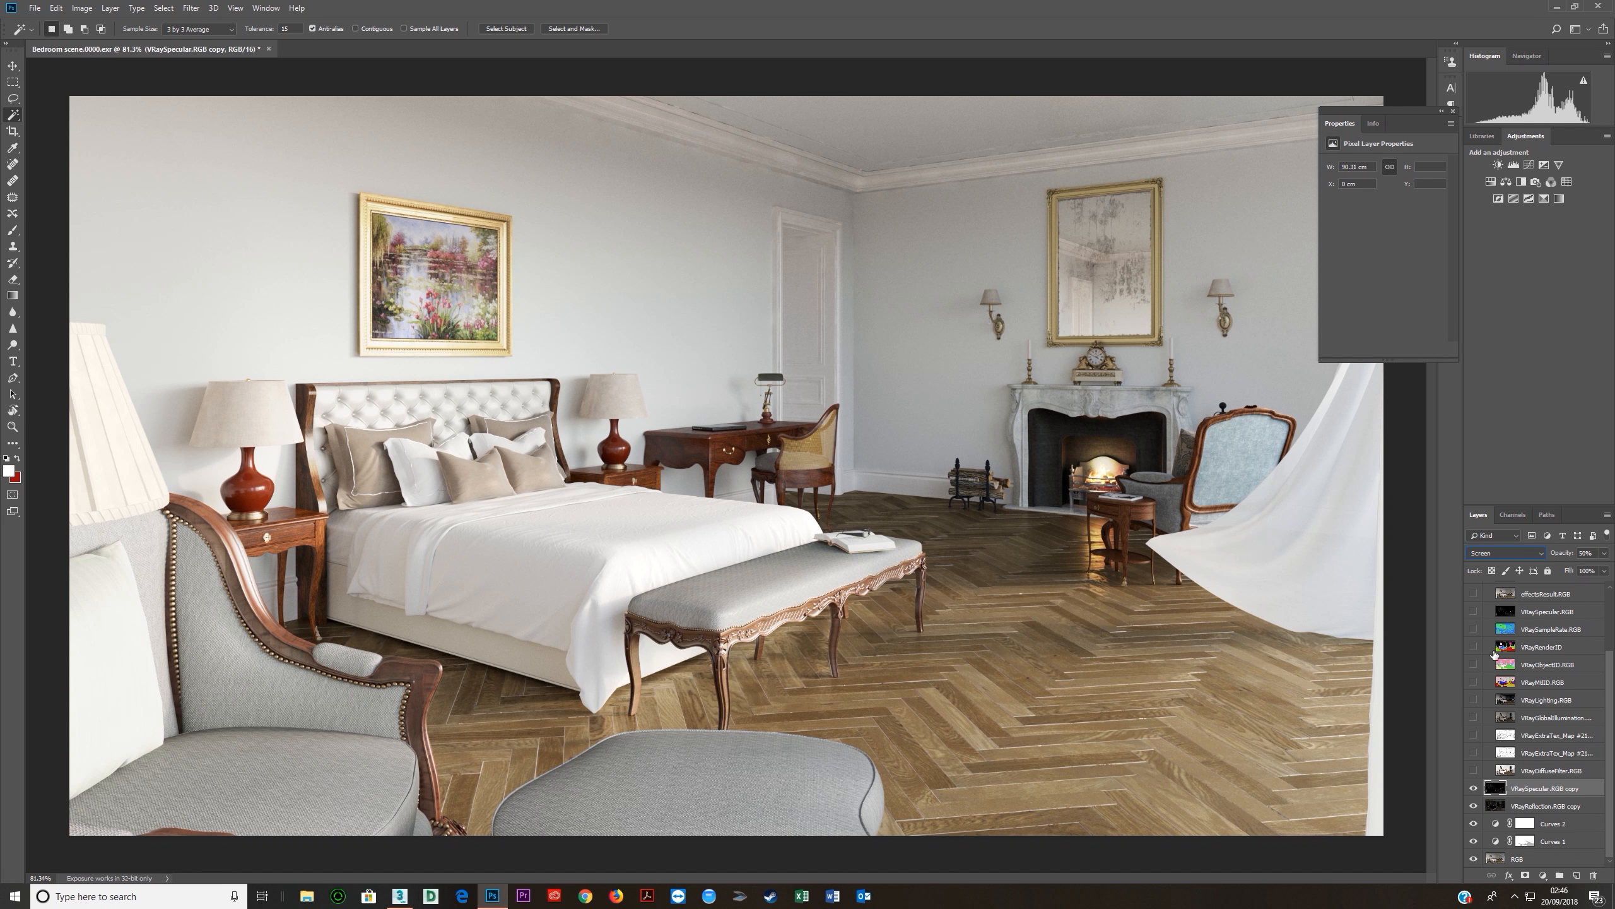
key(Down)
key(Up)
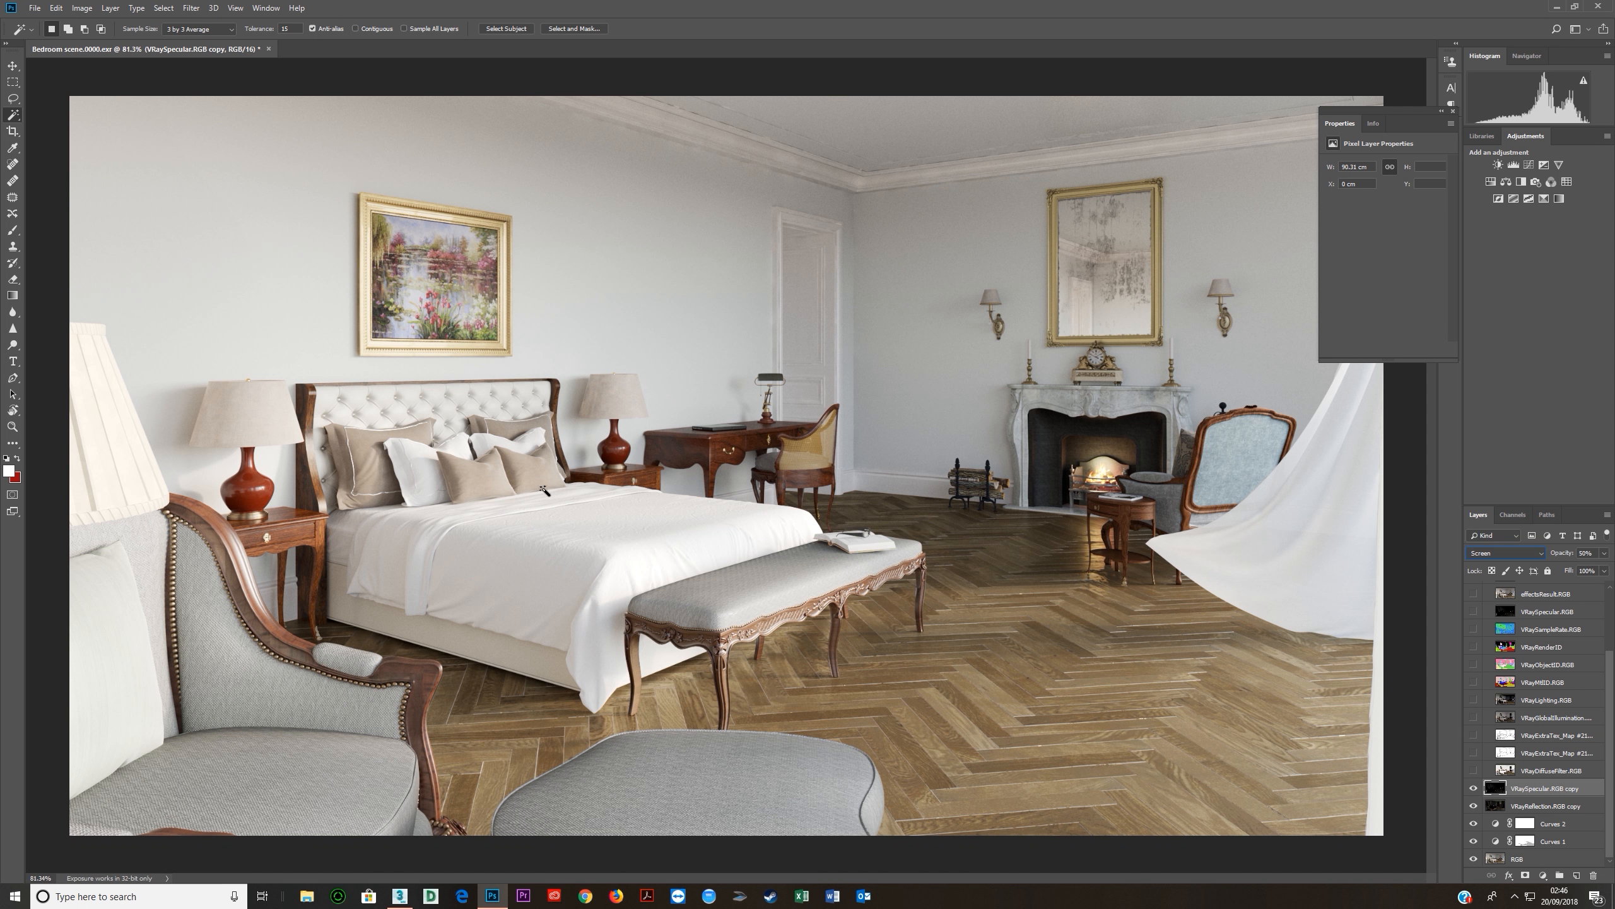
Compare Screen with Linear Dodge (Add) again, keep Screen, and set the VRaySpecular.RGB copy layer's opacity to 20%.
key(Down)
key(Down)
key(Up)
key(Up)
key(Down)
key(Down)
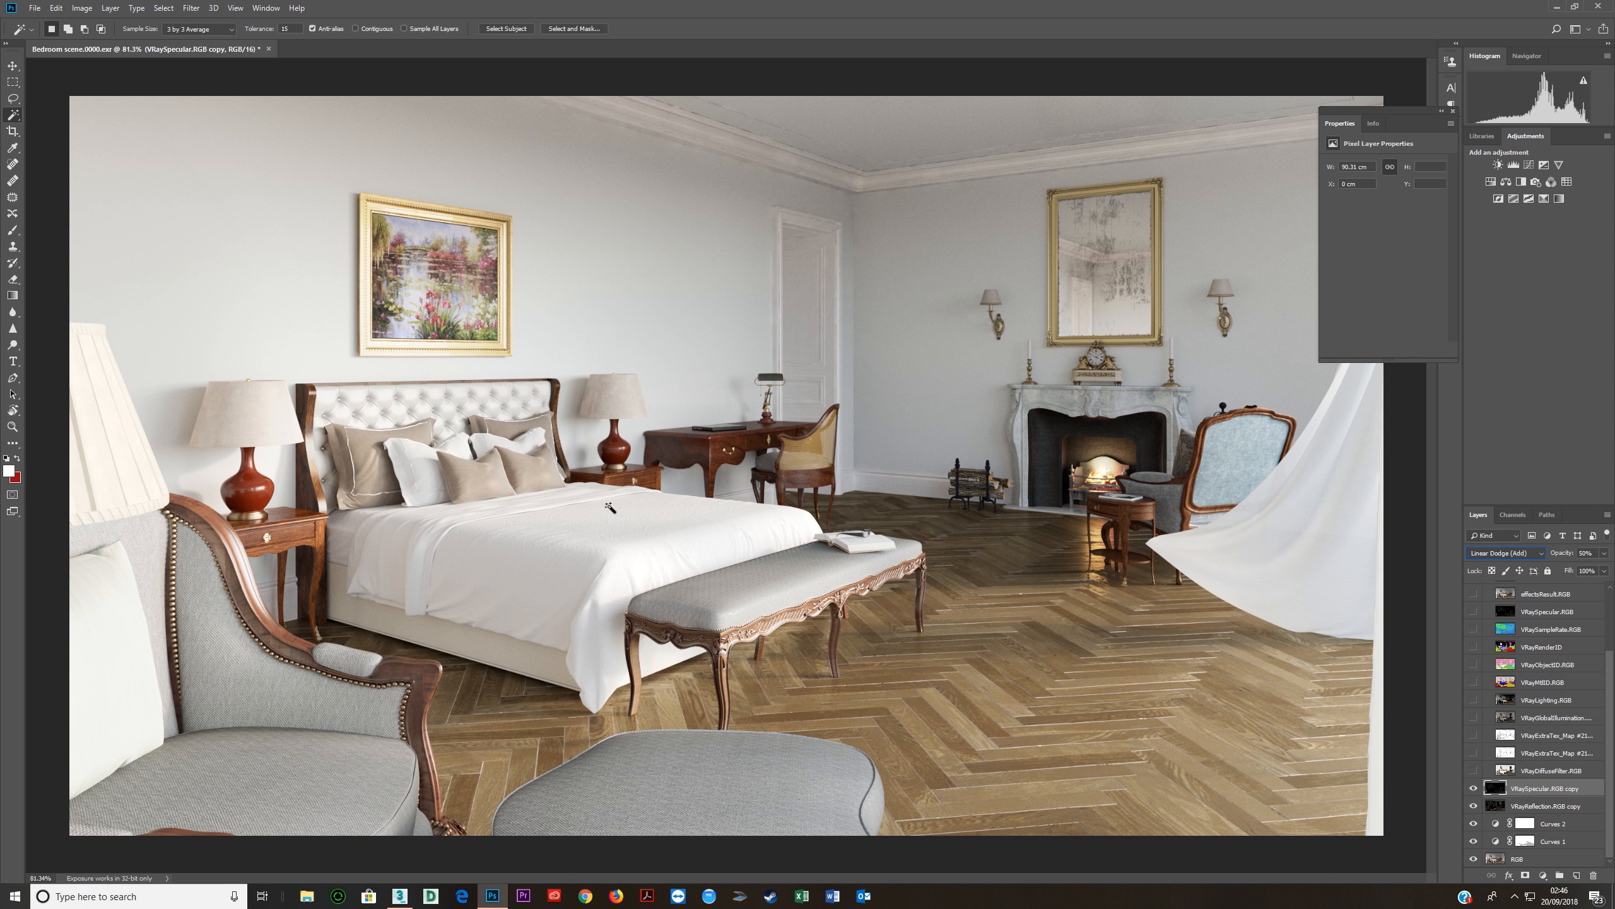
key(Up)
key(Up)
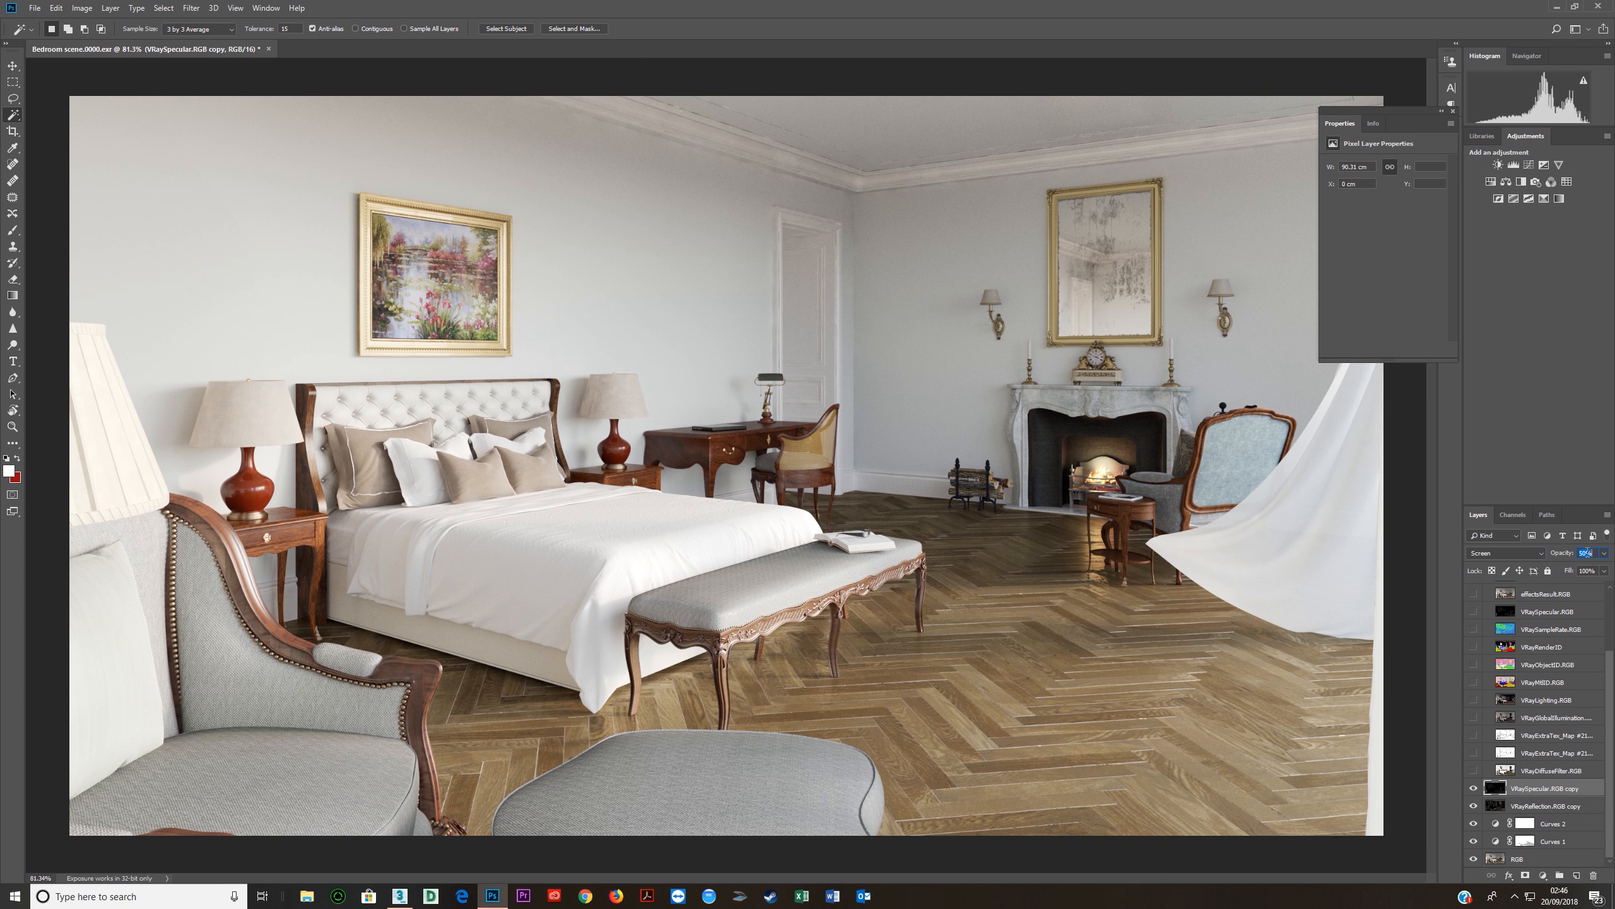
text(20)
key(Return)
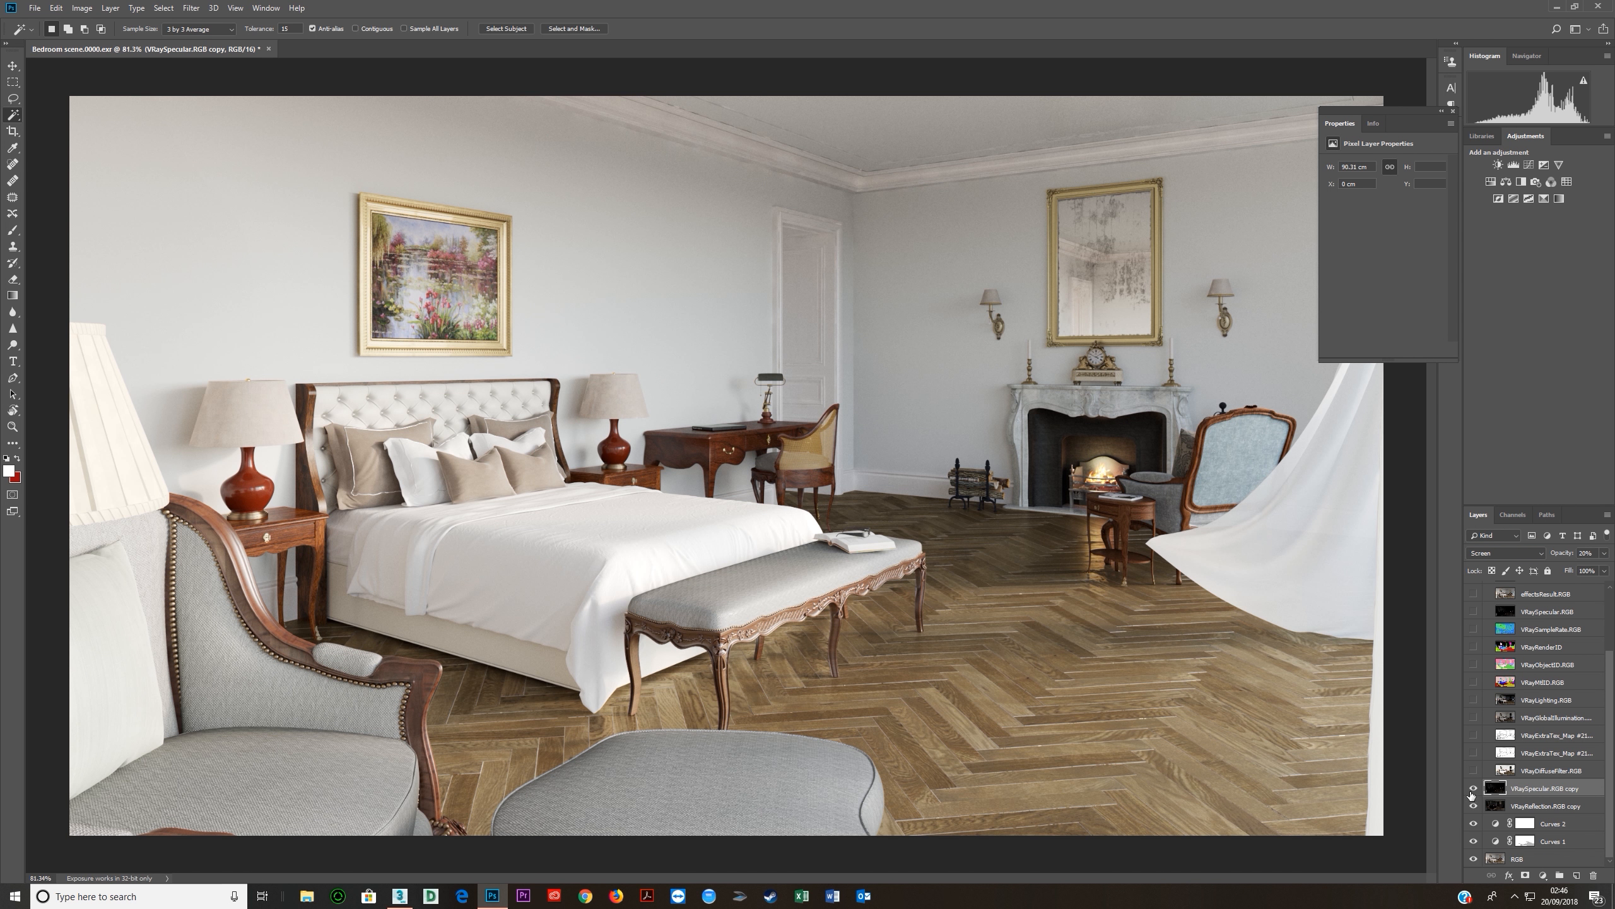
View the VRaySpecular.RGB pass briefly, hide it, and show and select the VRaySampleRate.RGB layer in the help group.
scroll(1501, 719, up, 2)
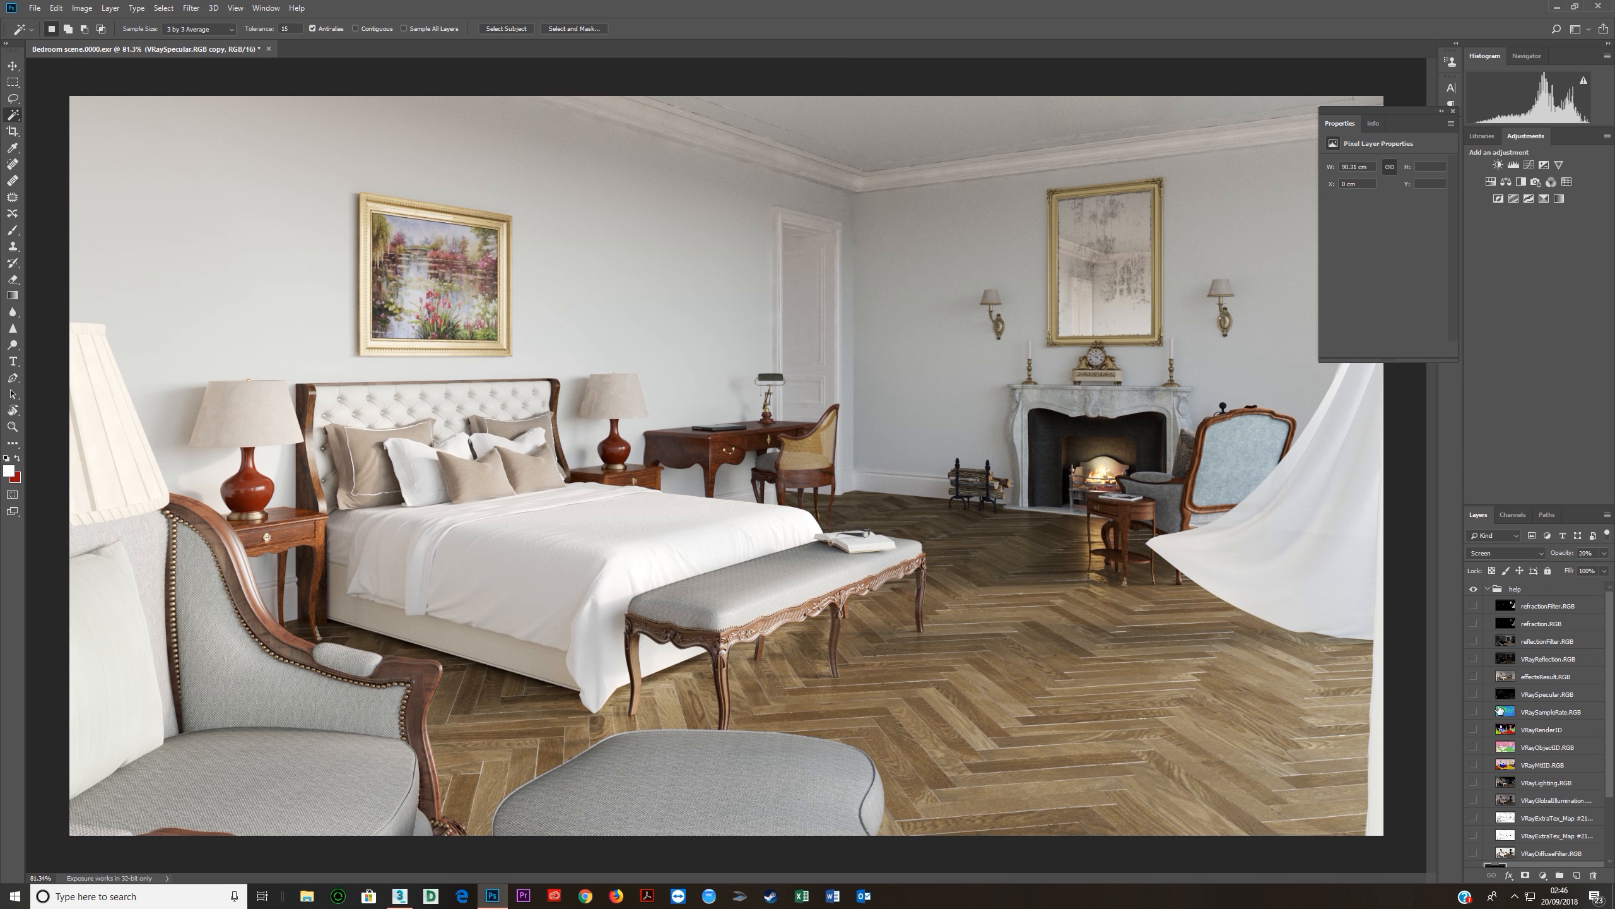
click(1474, 695)
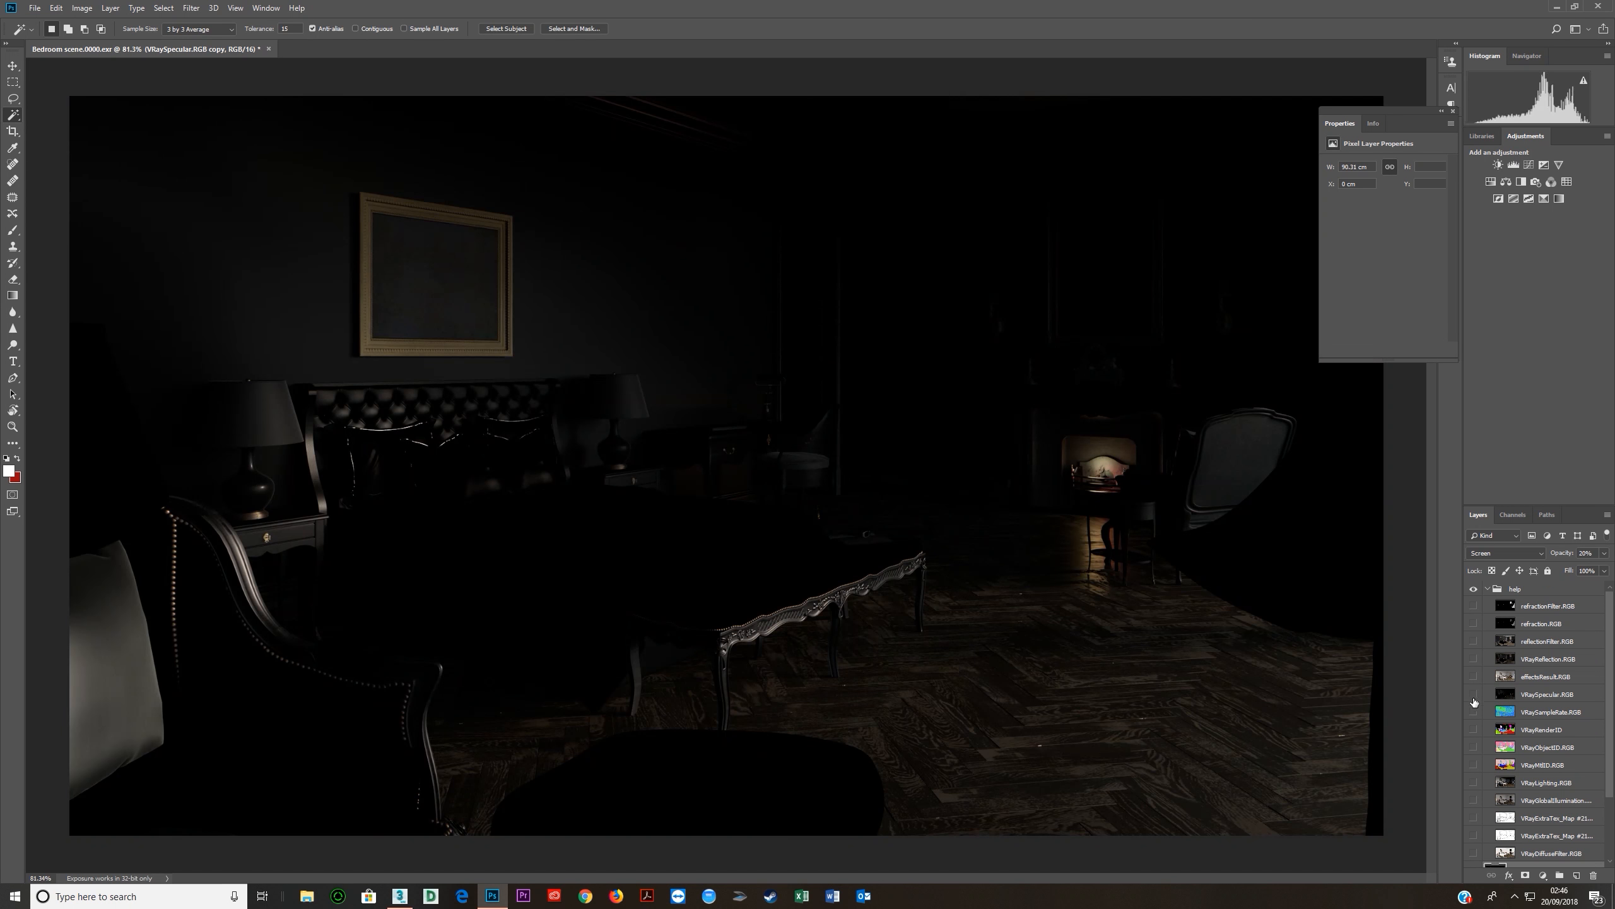
click(1474, 695)
click(1474, 713)
click(1551, 712)
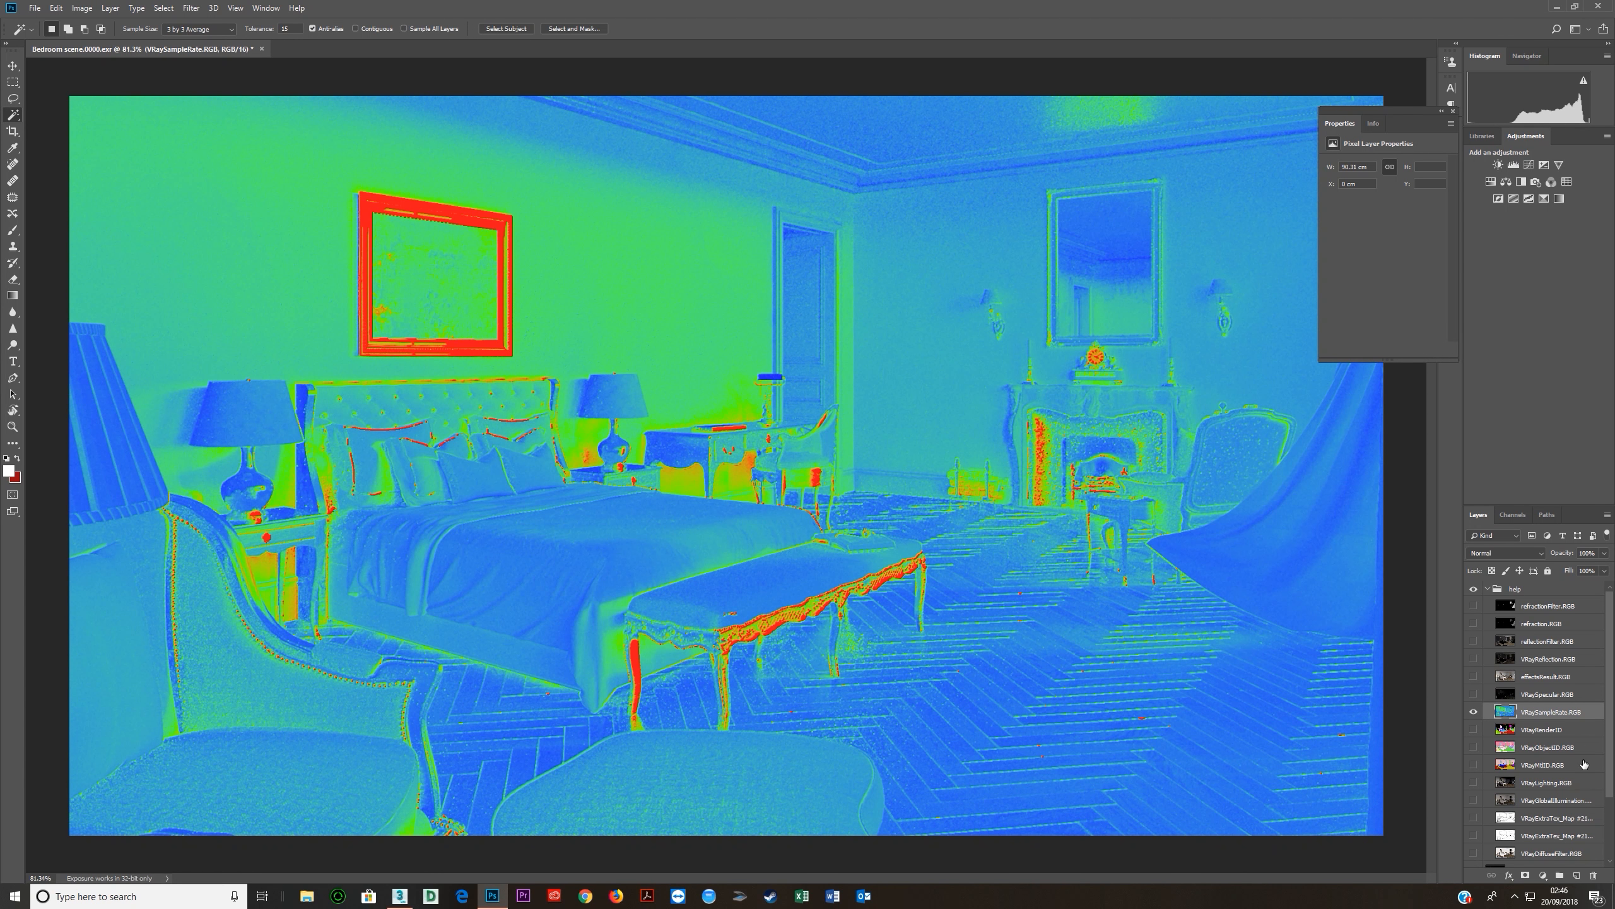
Delete the VRaySampleRate.RGB layer, then show the VRayRenderID pass and select the bench's colour area with the Magic Wand.
key(Delete)
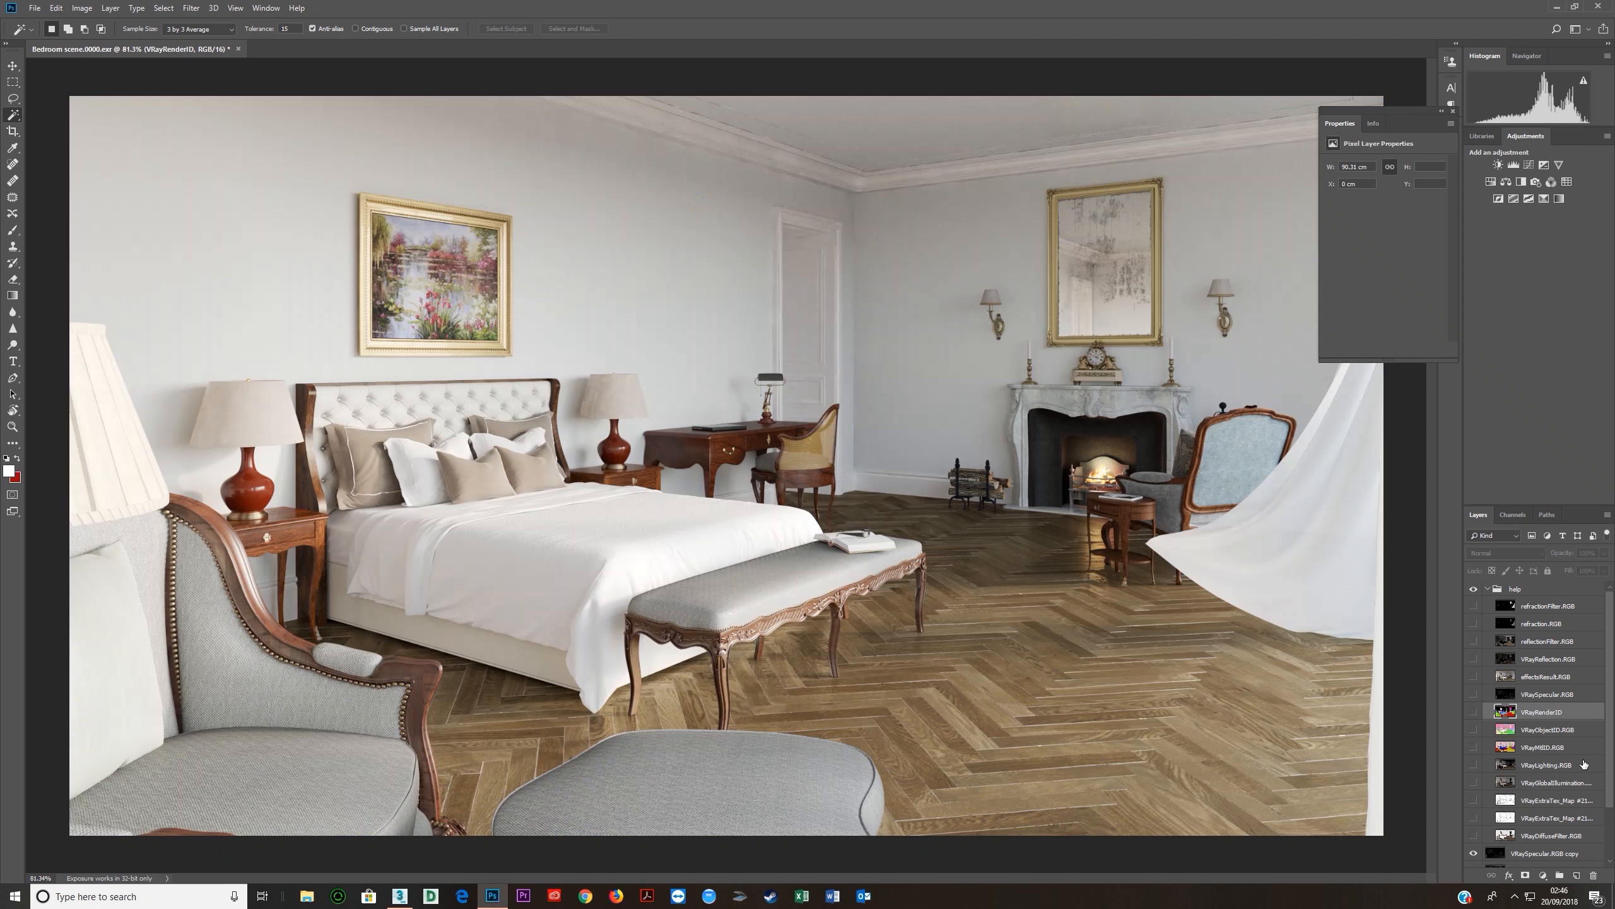
click(1473, 712)
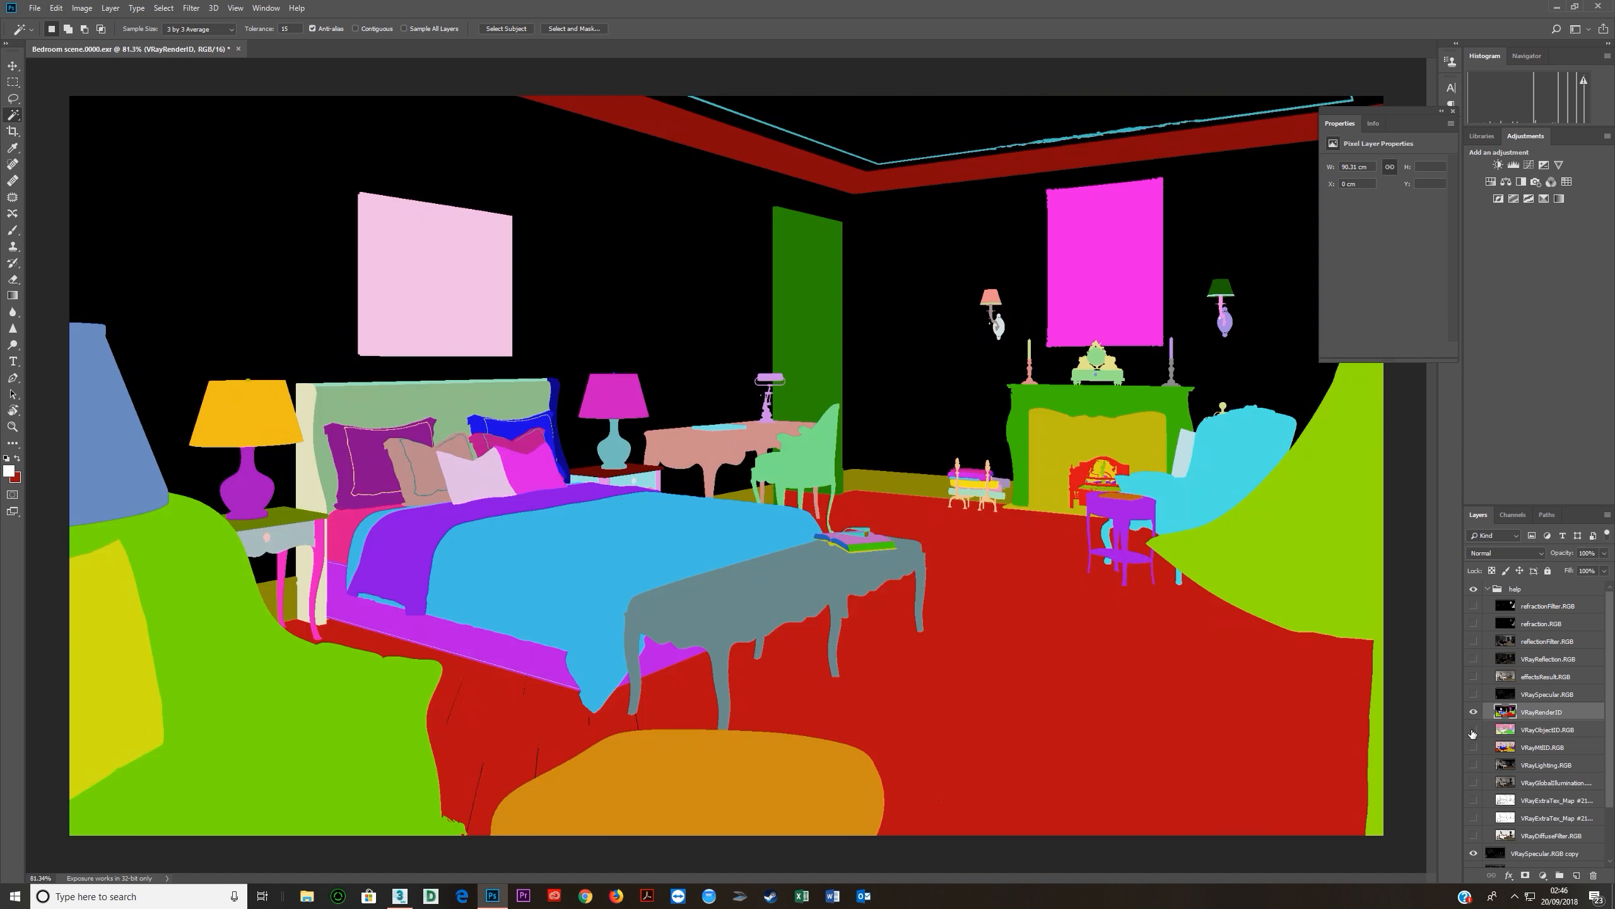
scroll(802, 621, up, 10)
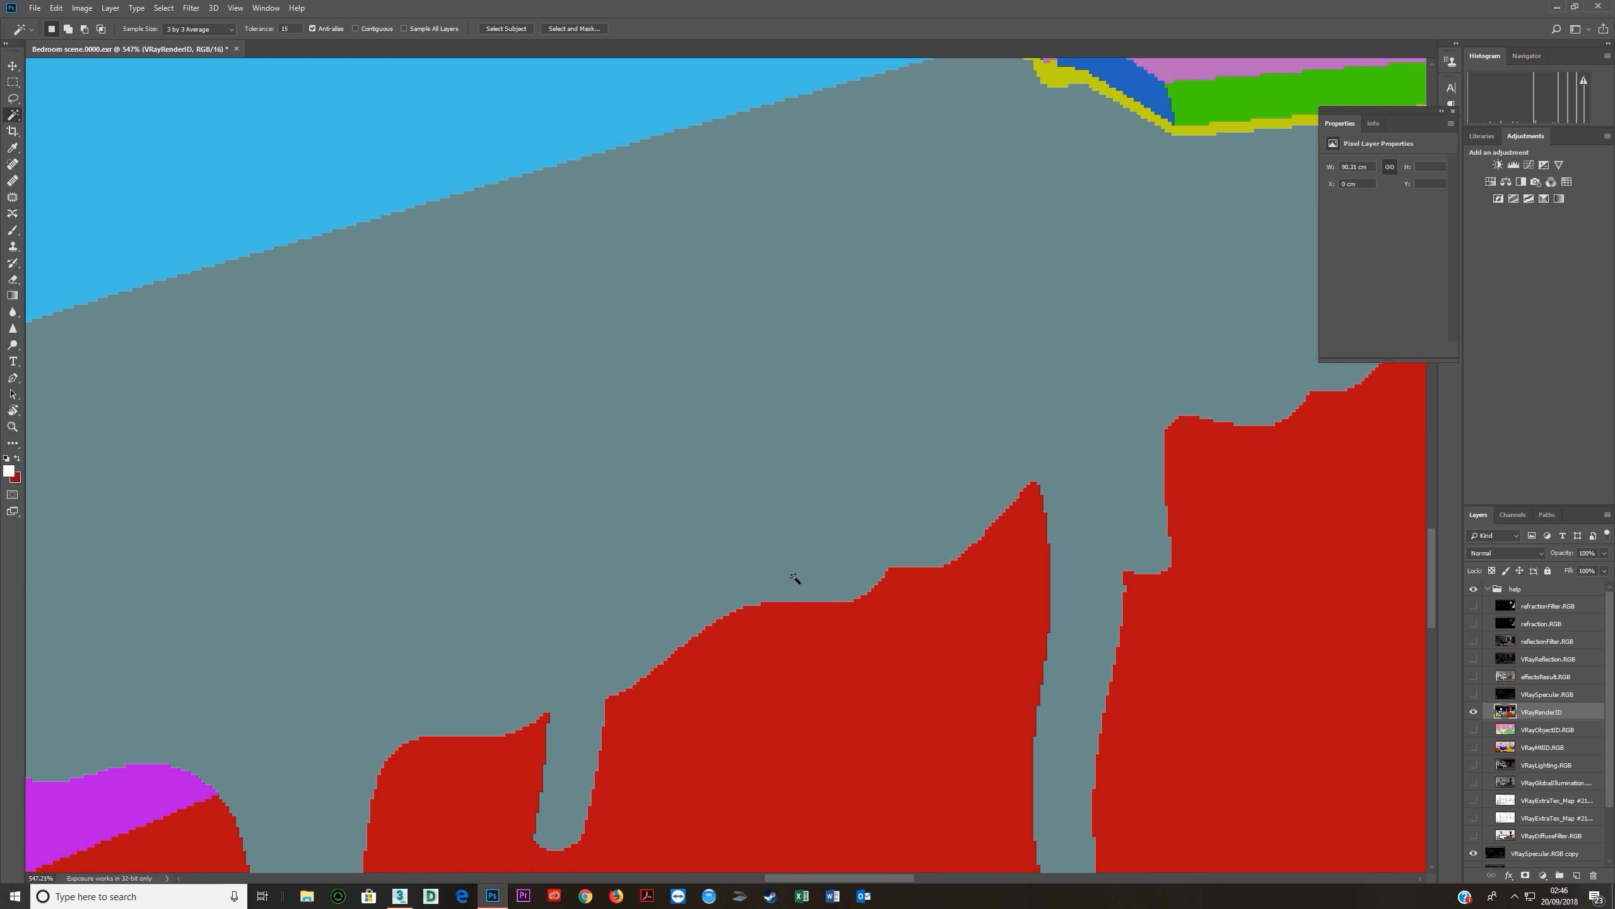
click(795, 578)
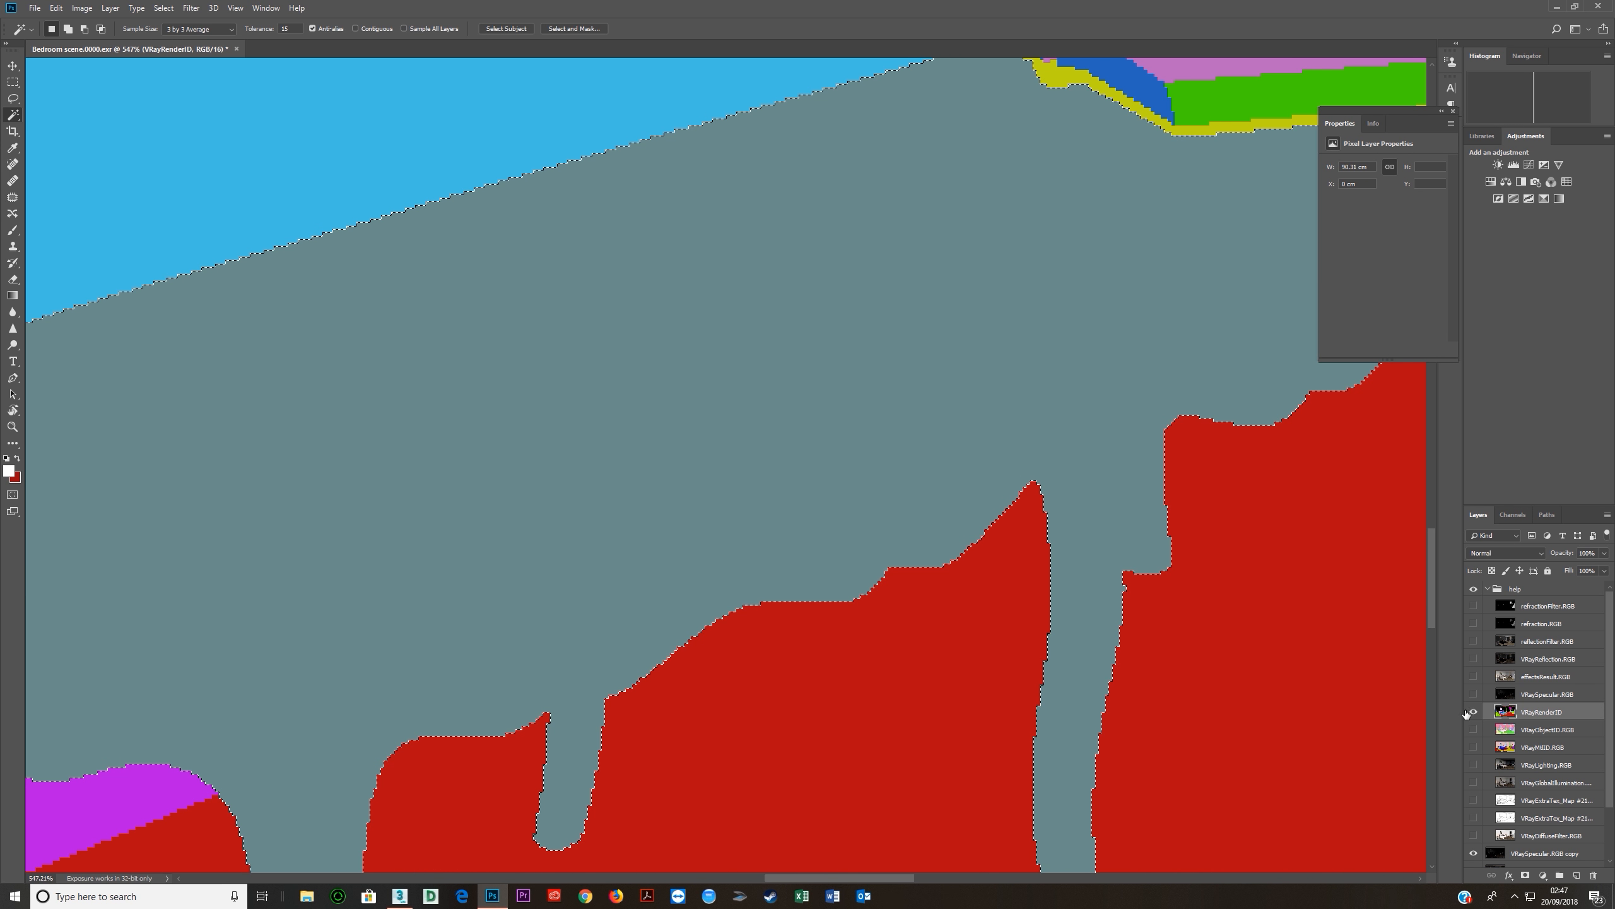
Swap VRayRenderID for the VRayObjectID.RGB pass, clear the old selection, and select the bench's pink area to examine its edges.
click(1474, 711)
click(1473, 729)
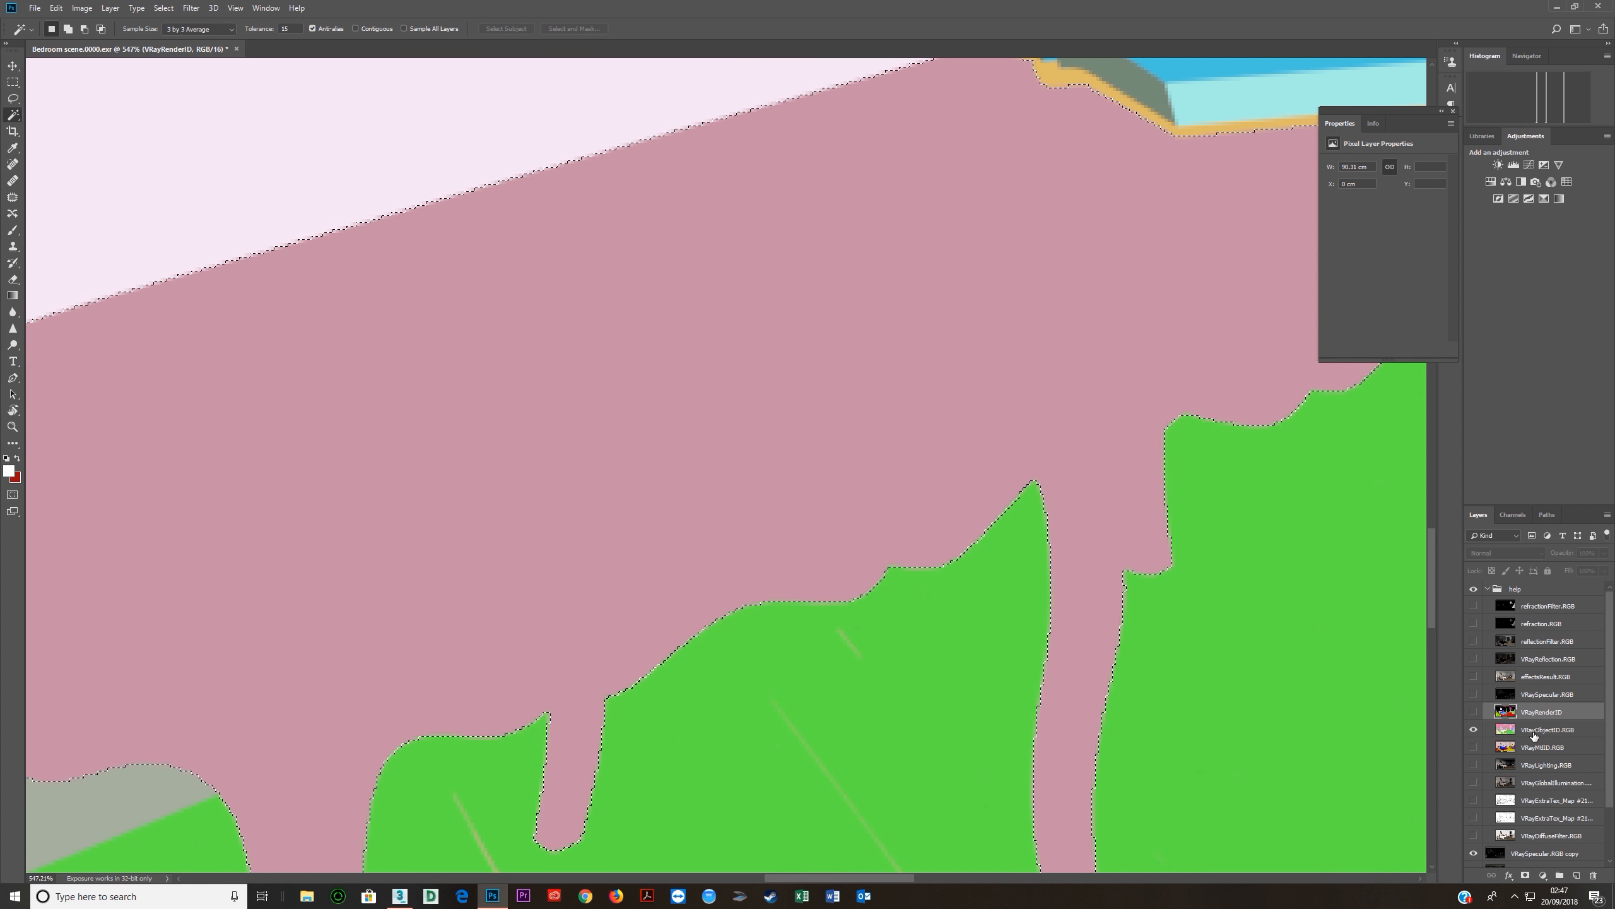
click(1534, 736)
key(ctrl+d)
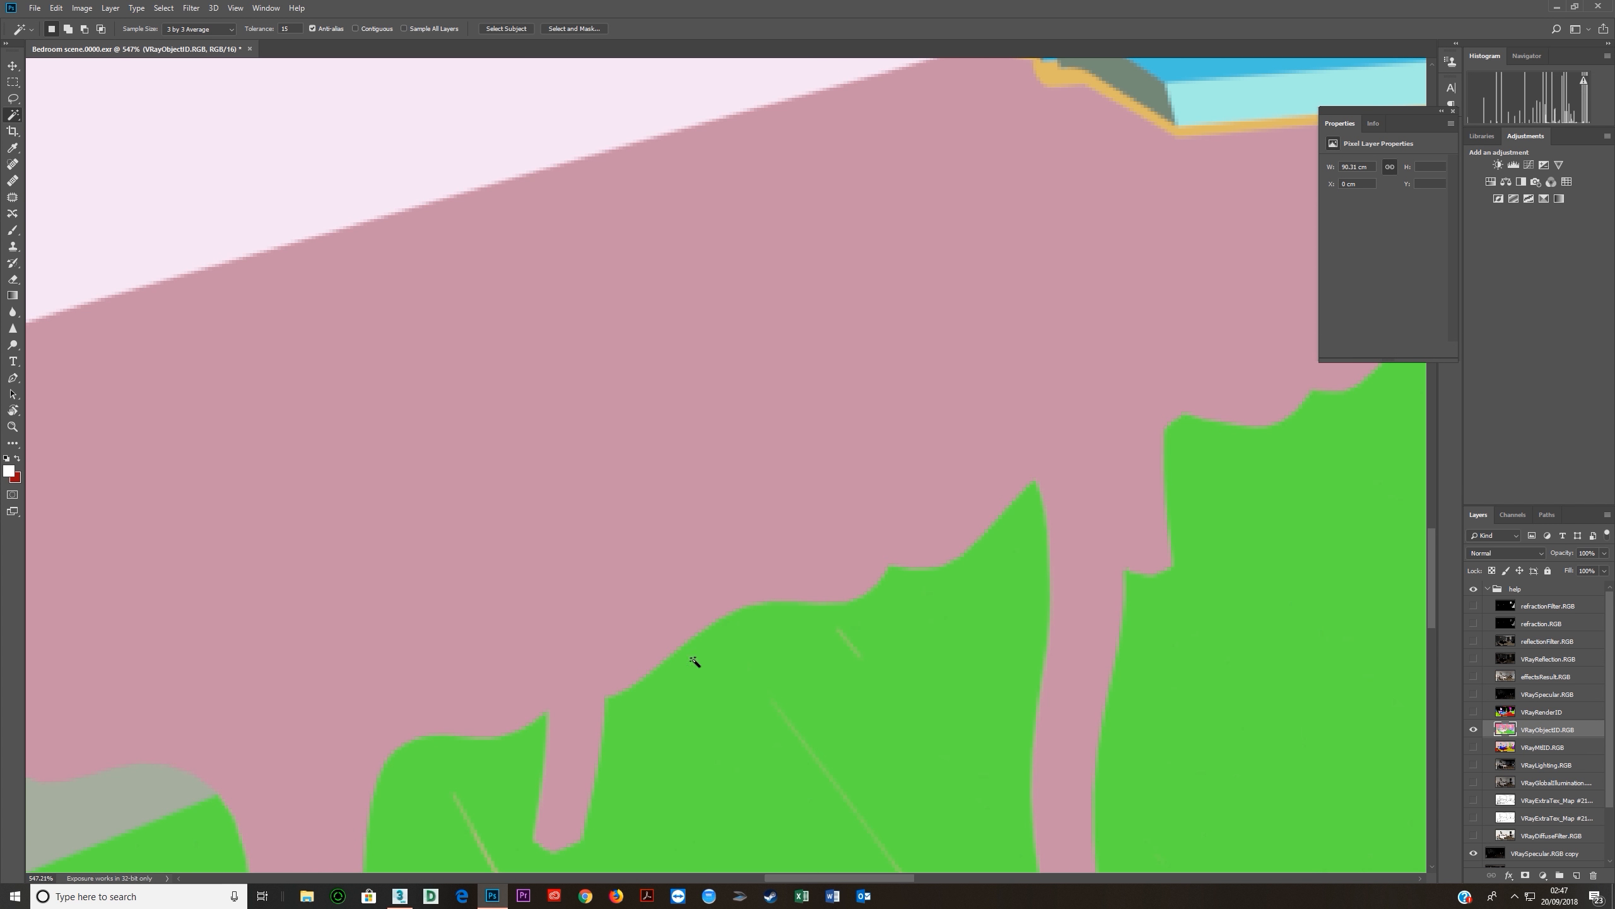
scroll(1042, 664, up, 3)
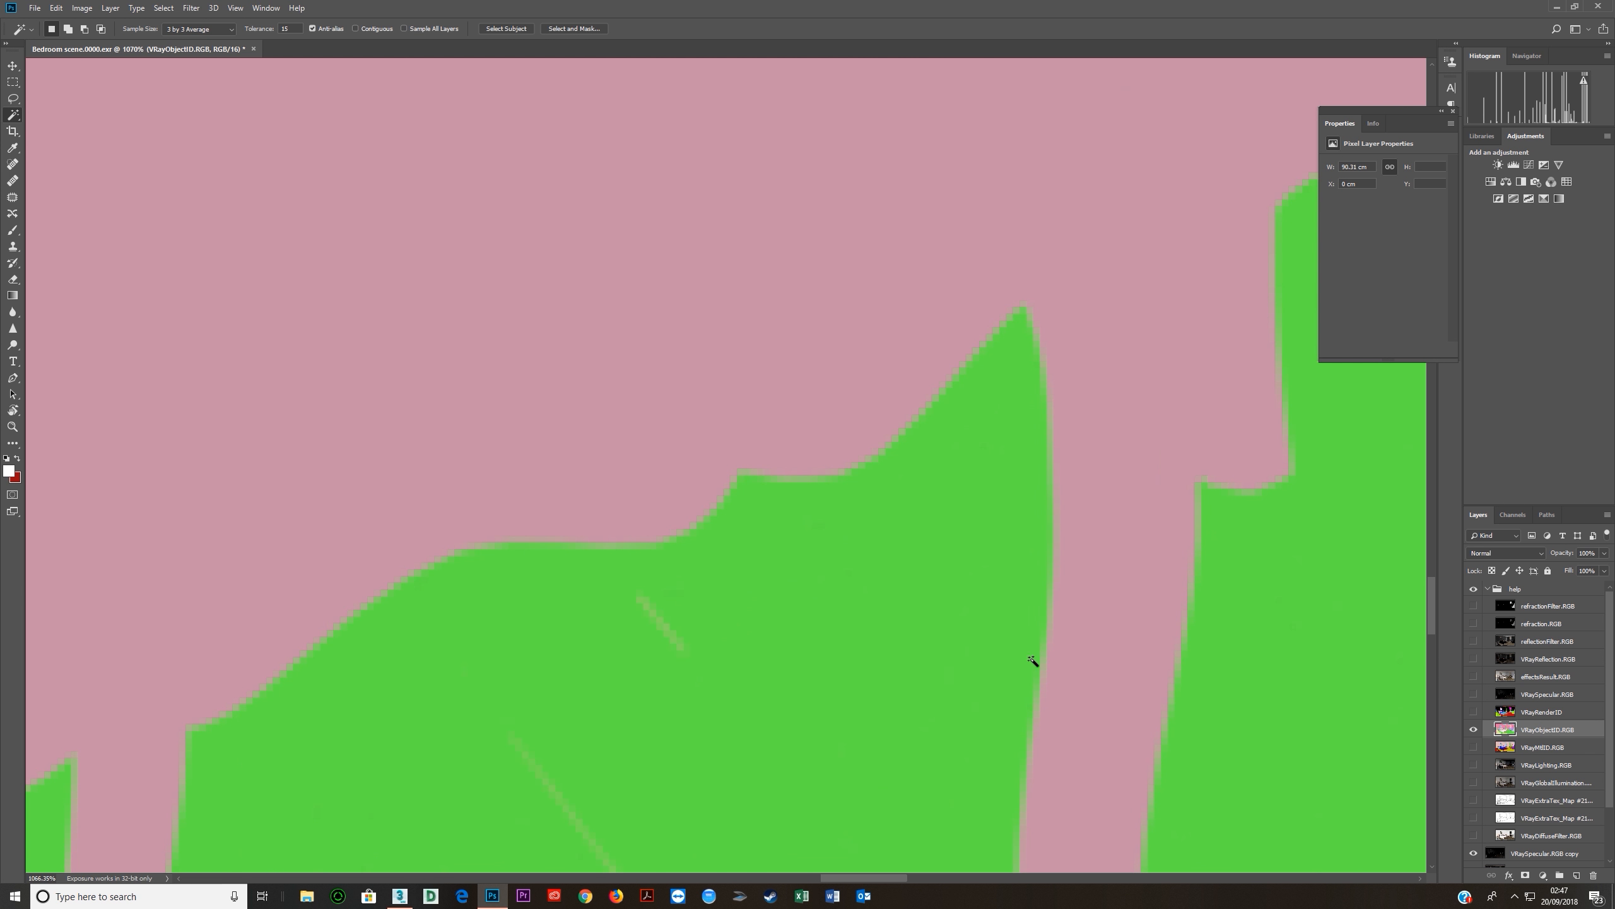
scroll(1033, 662, down, 3)
click(812, 595)
scroll(979, 631, down, 1)
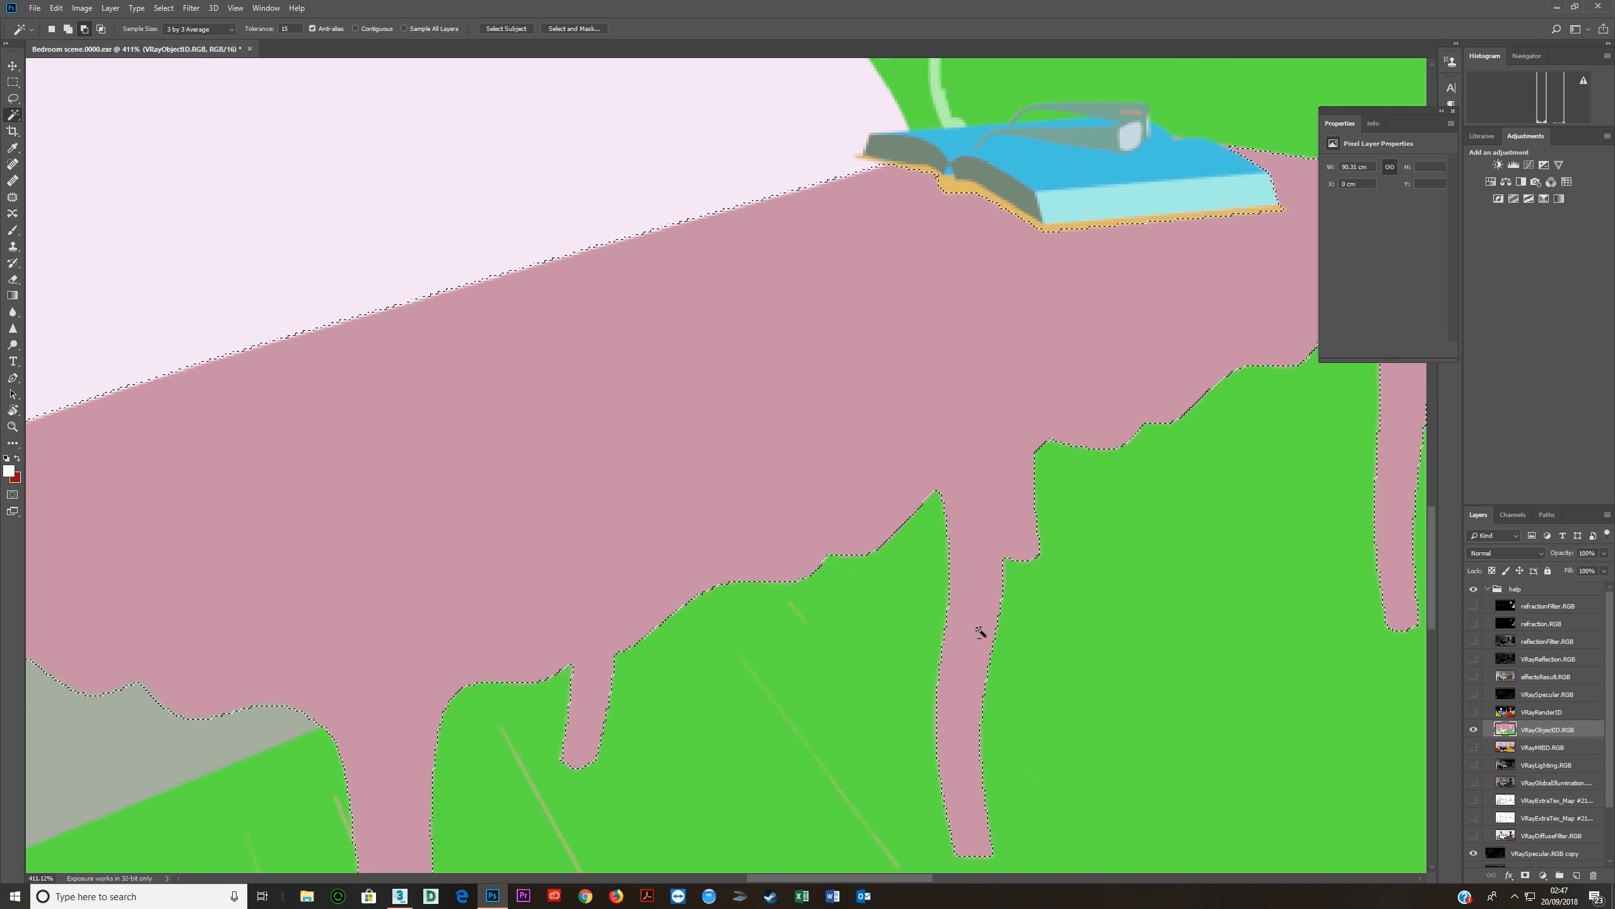
Swap to the VRayMtlID.RGB pass, clear the selection, and examine the bench's material colour edges up close.
click(1474, 730)
click(1474, 747)
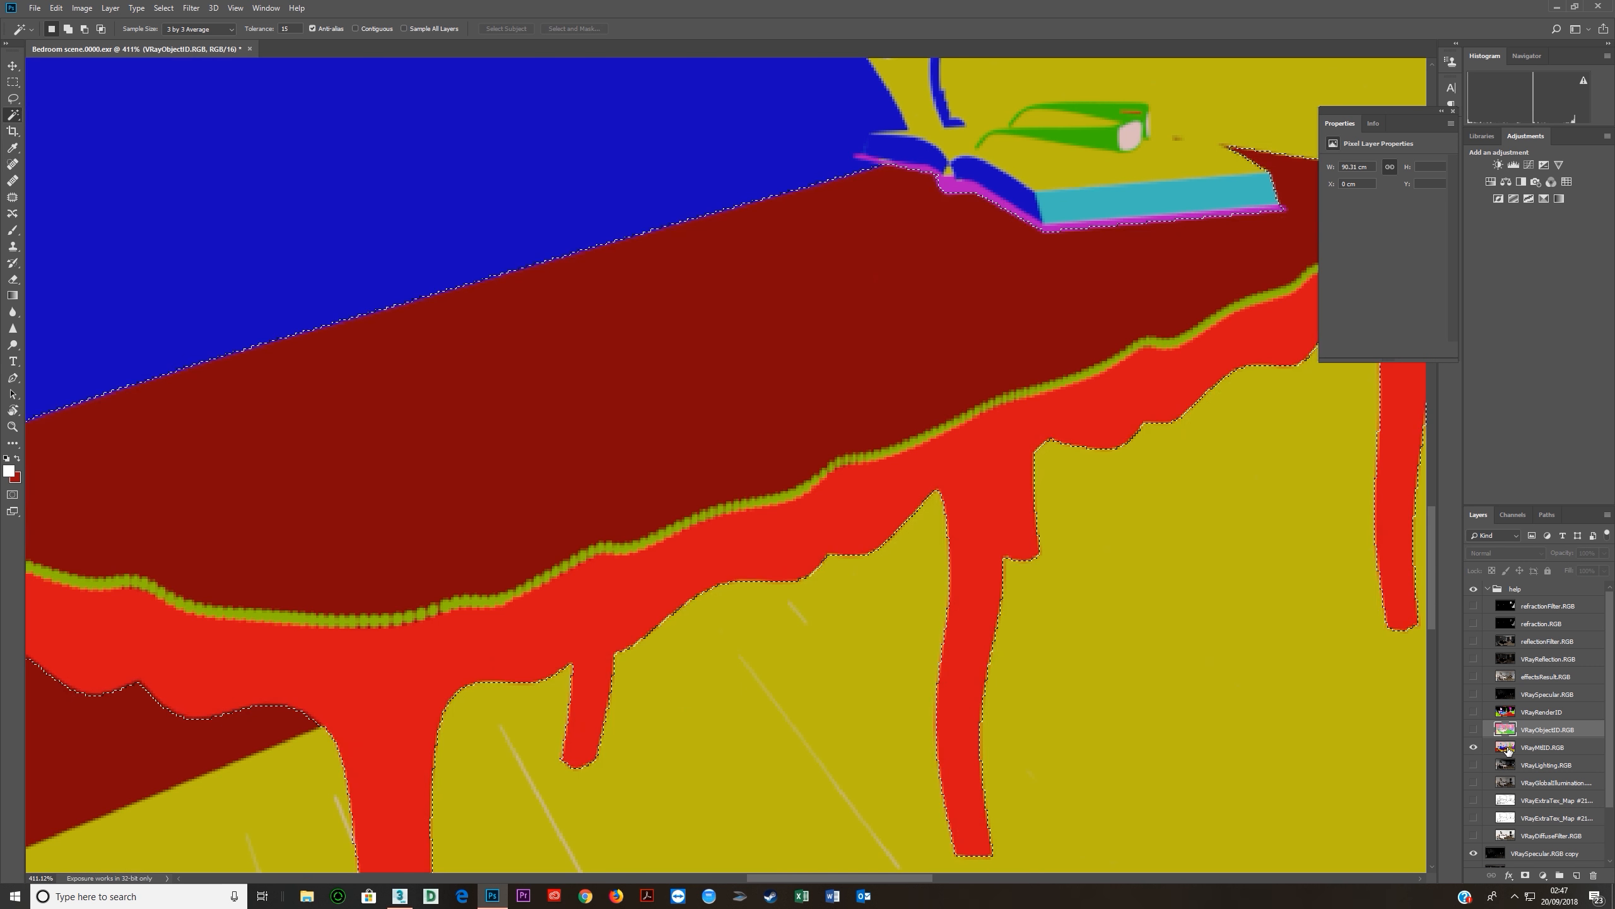
click(1508, 748)
key(ctrl+d)
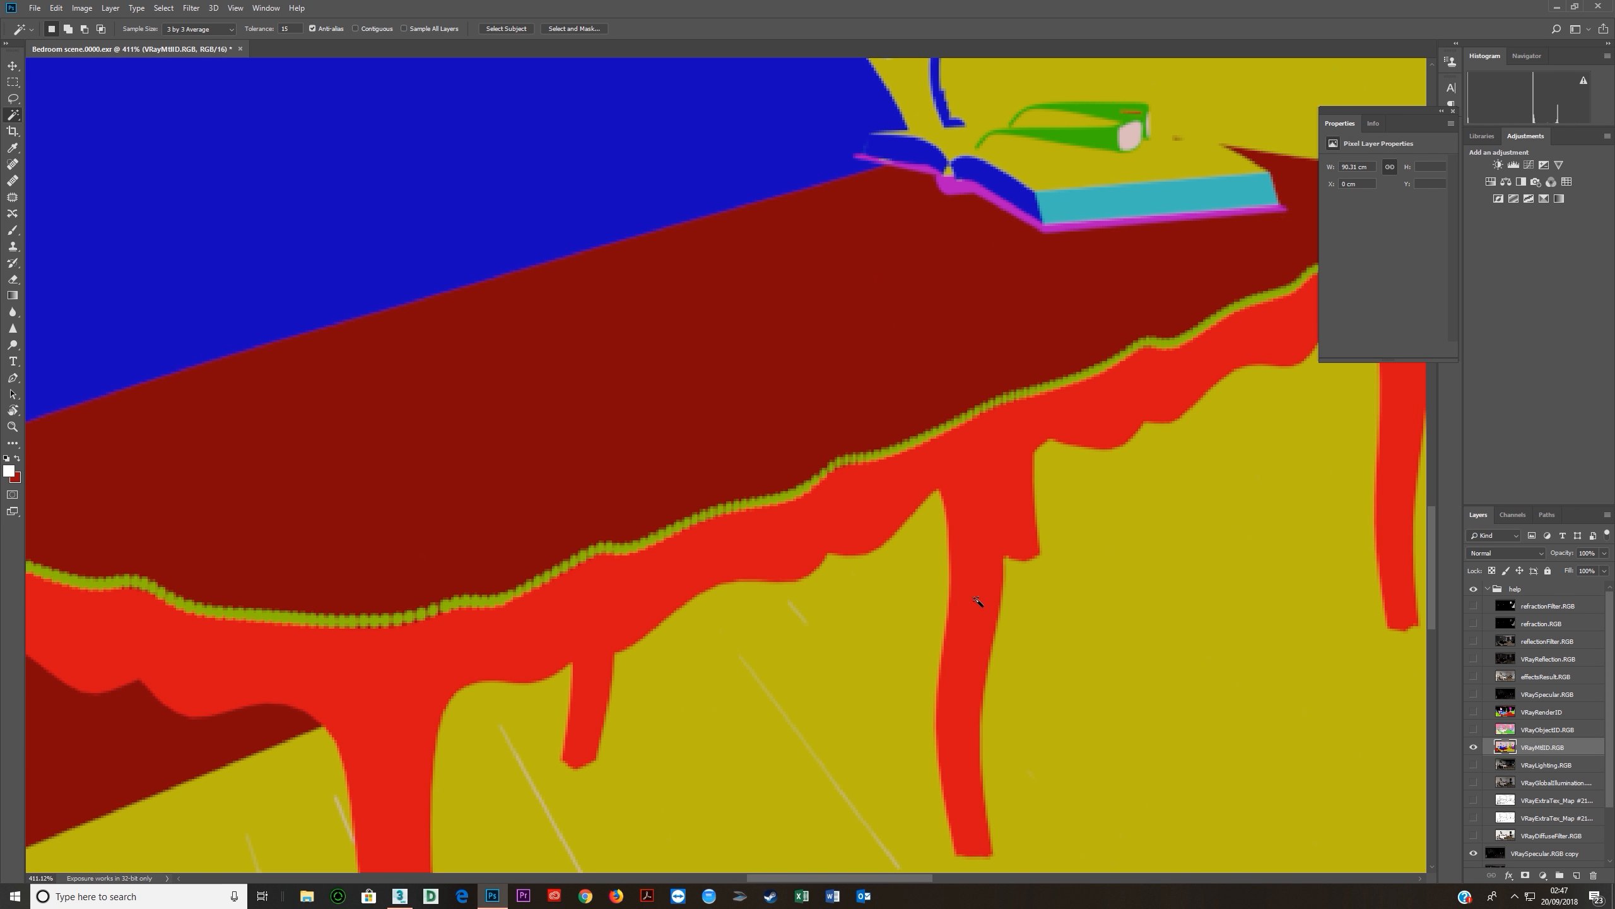
scroll(992, 595, up, 2)
scroll(991, 588, down, 1)
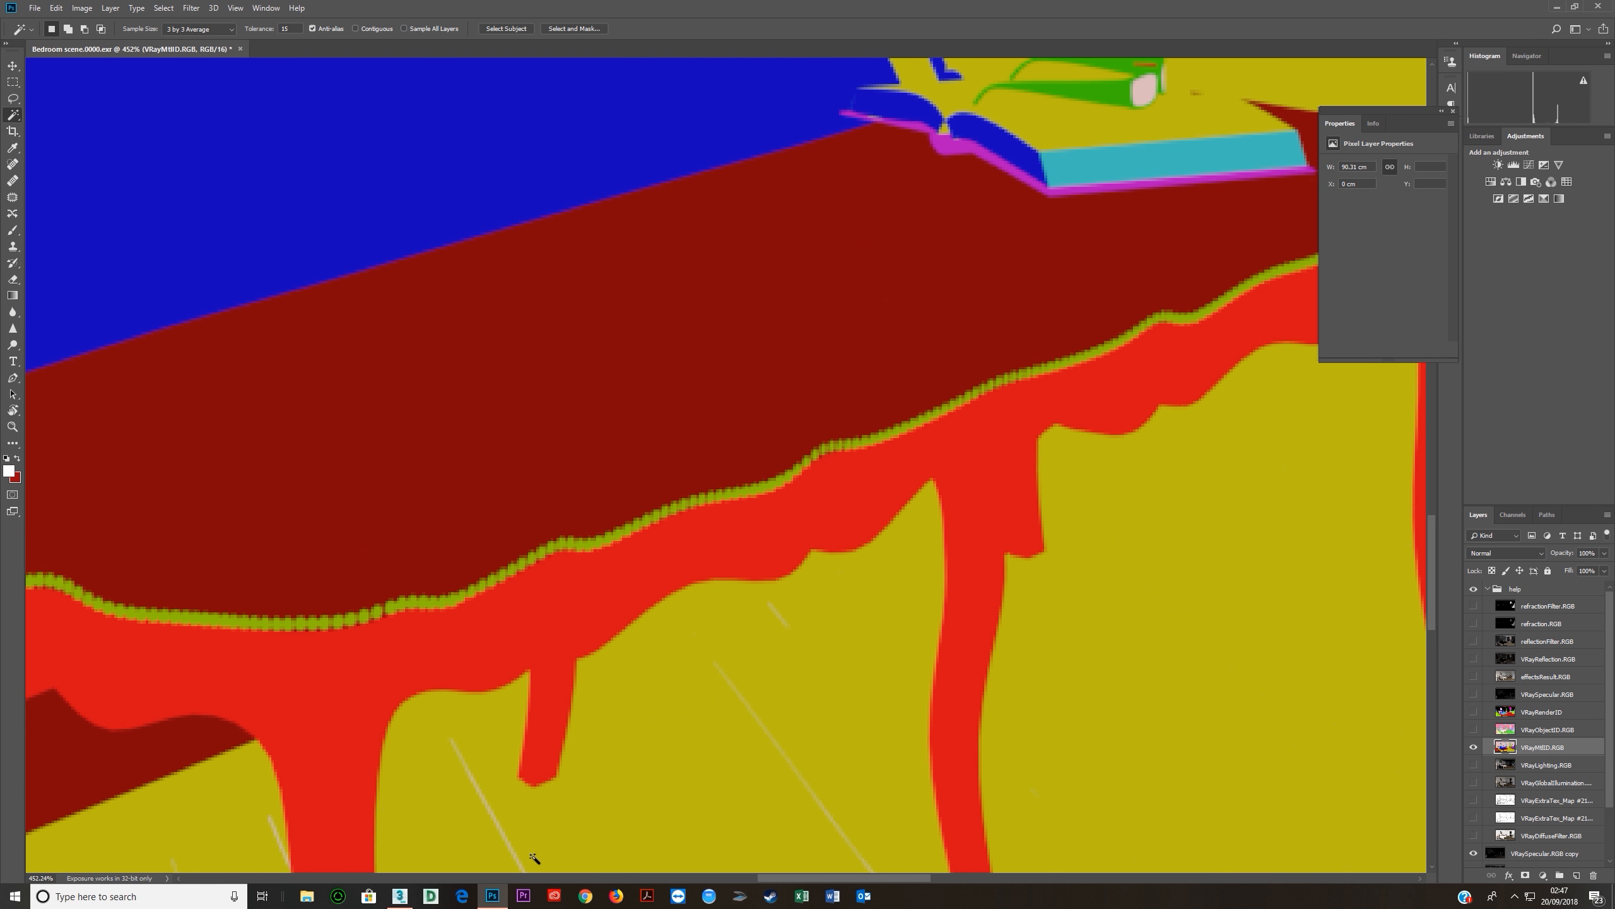
Switch to 3ds Max and compare the VRayObjectID element's Integer (no AA) and Color (with AA) output types, keeping Color (with AA).
click(397, 896)
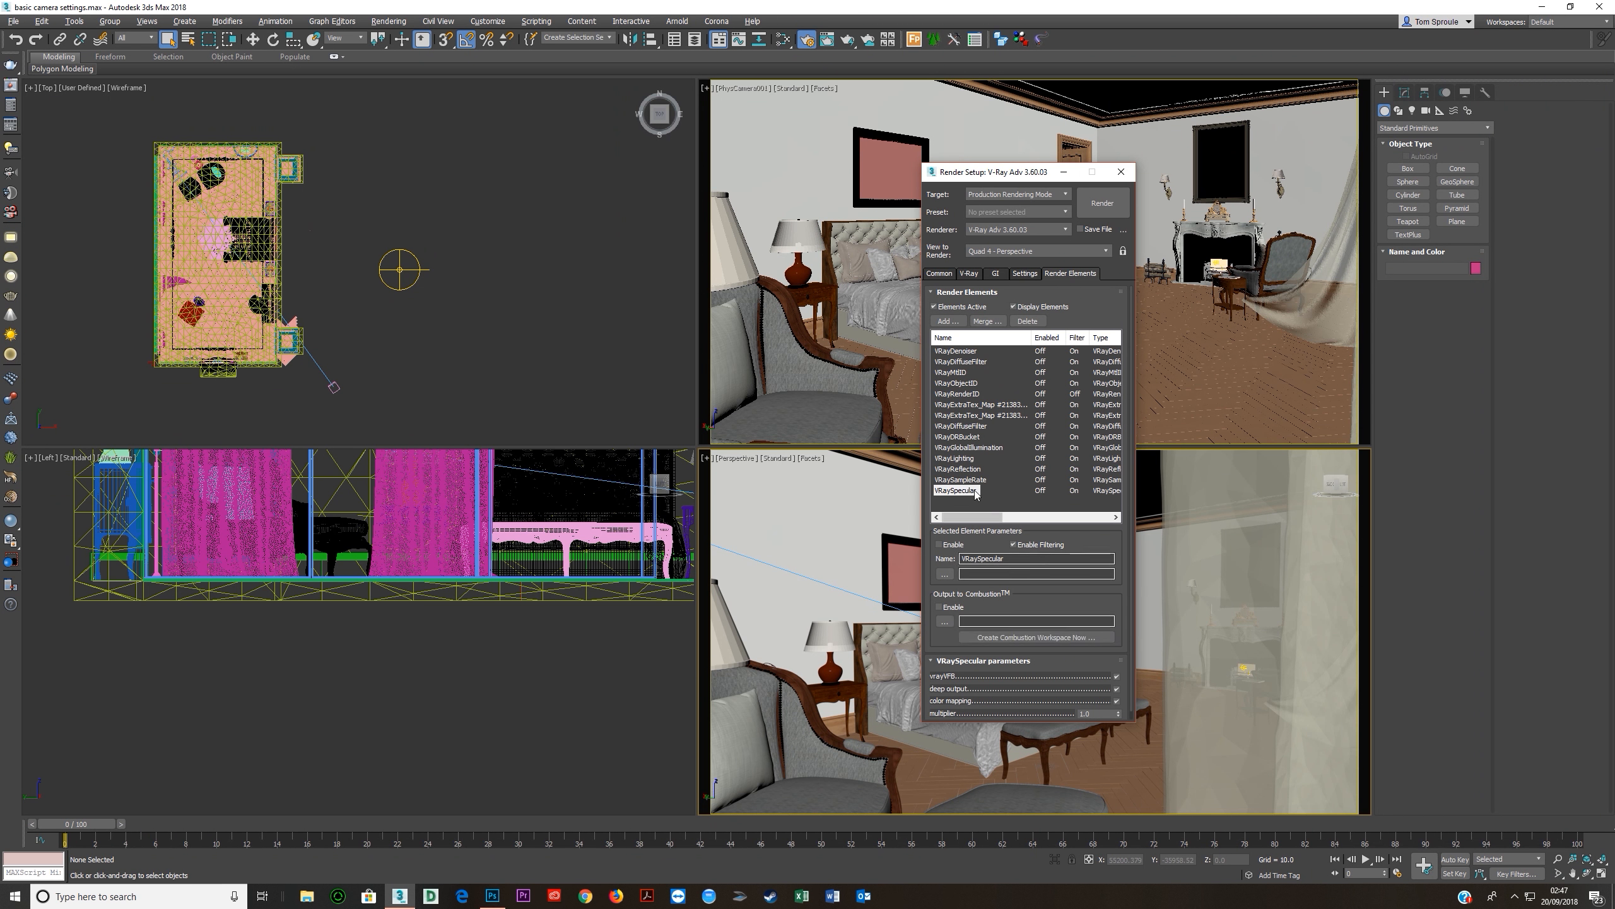
click(961, 383)
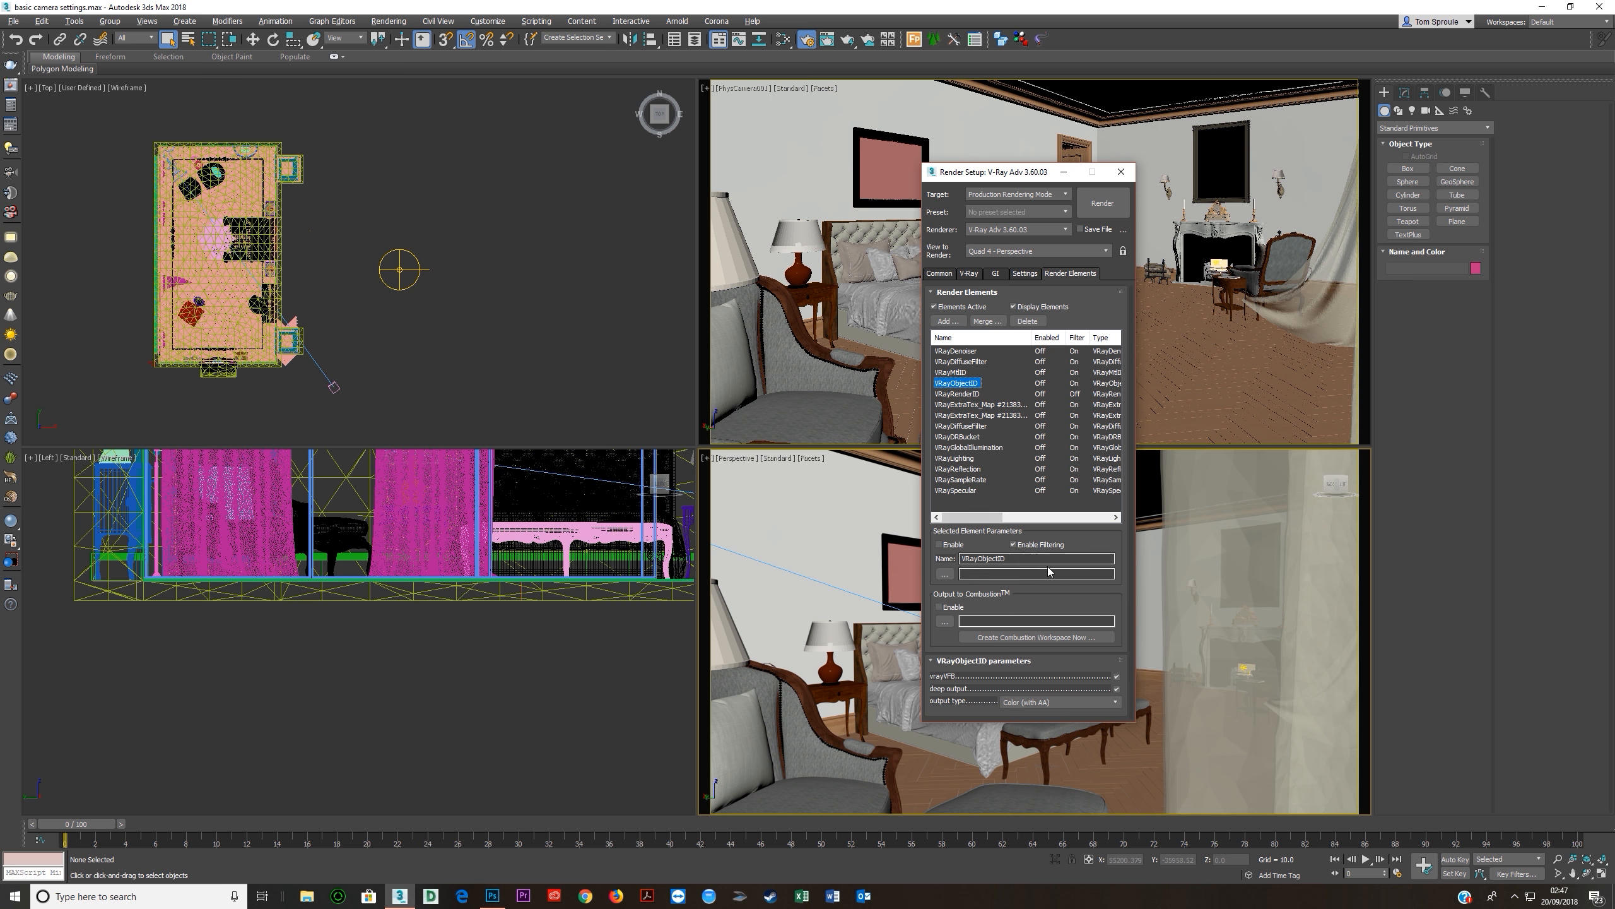
click(1036, 703)
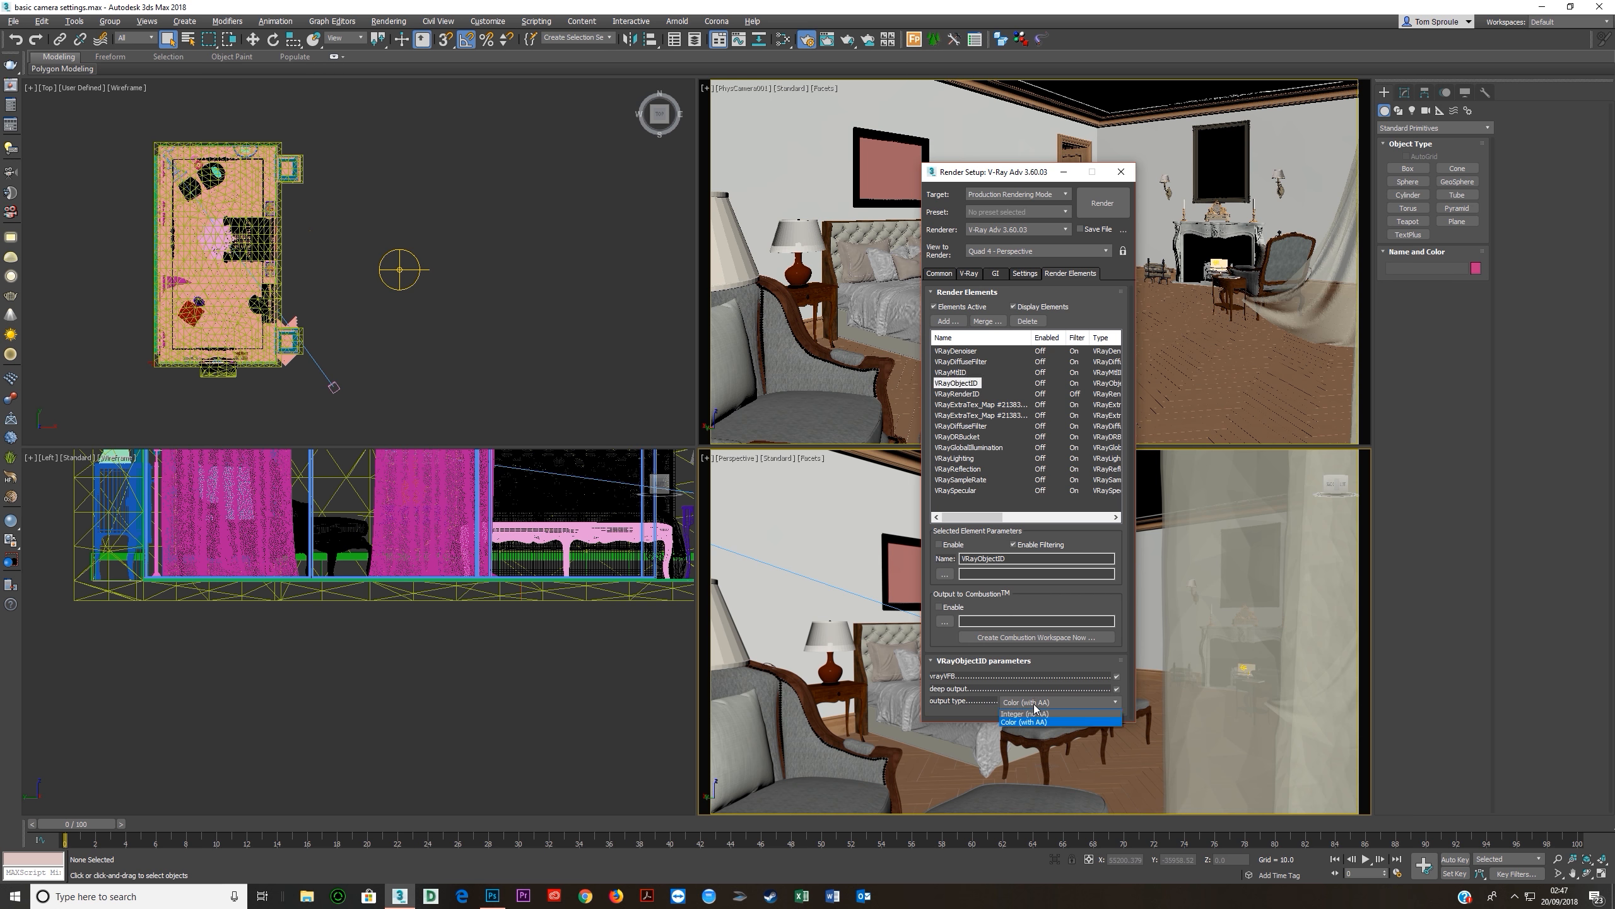
click(1031, 714)
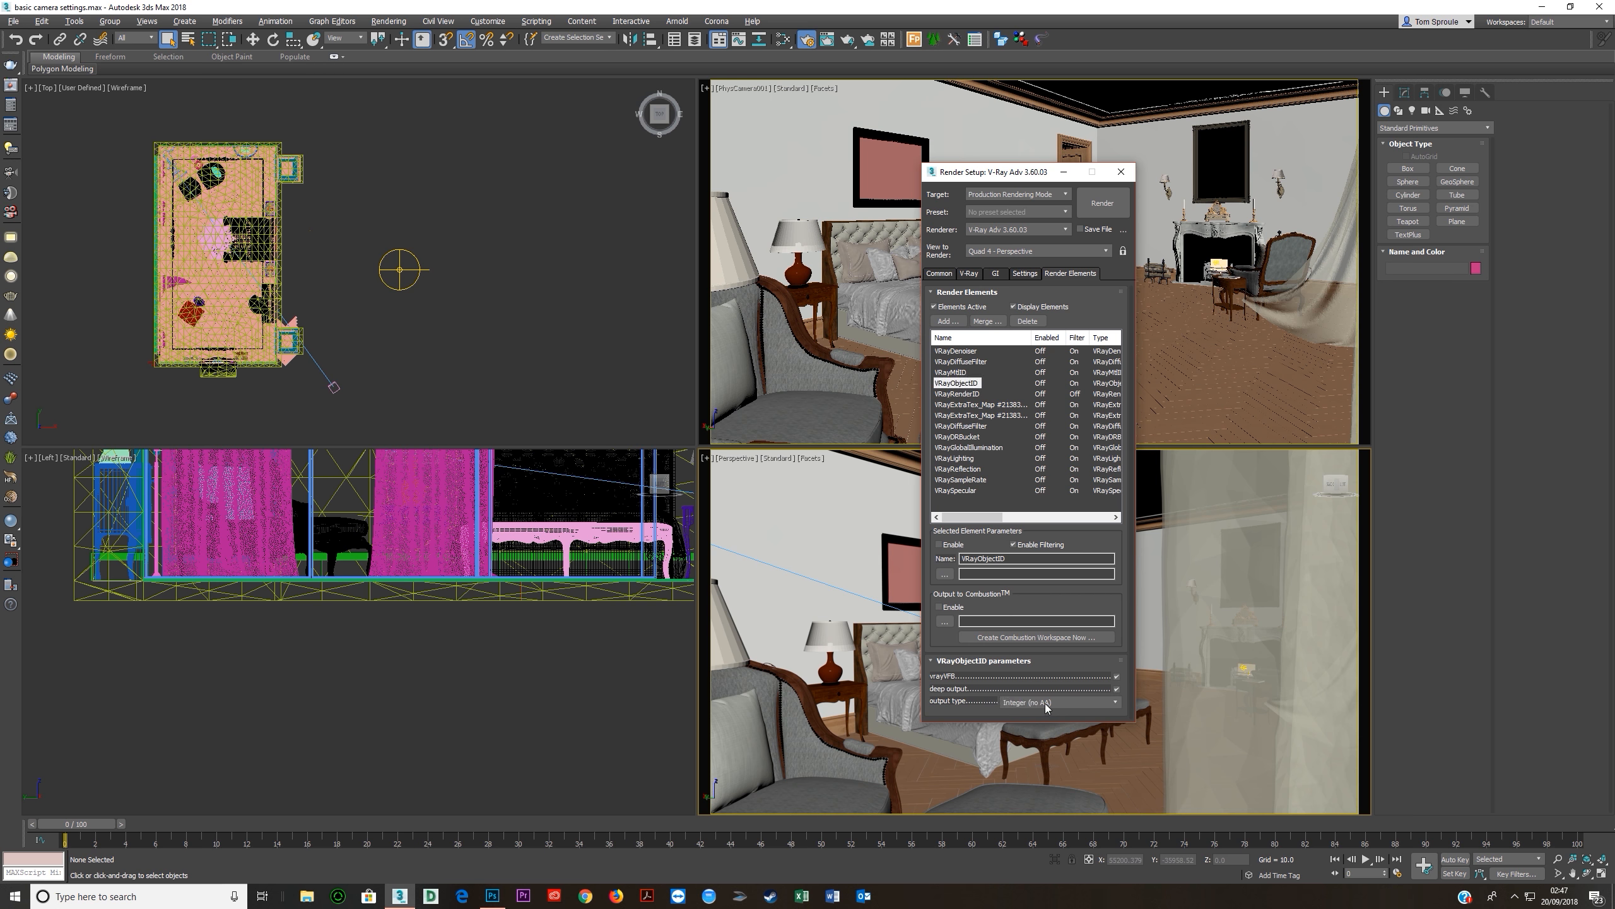
click(1056, 704)
click(1031, 725)
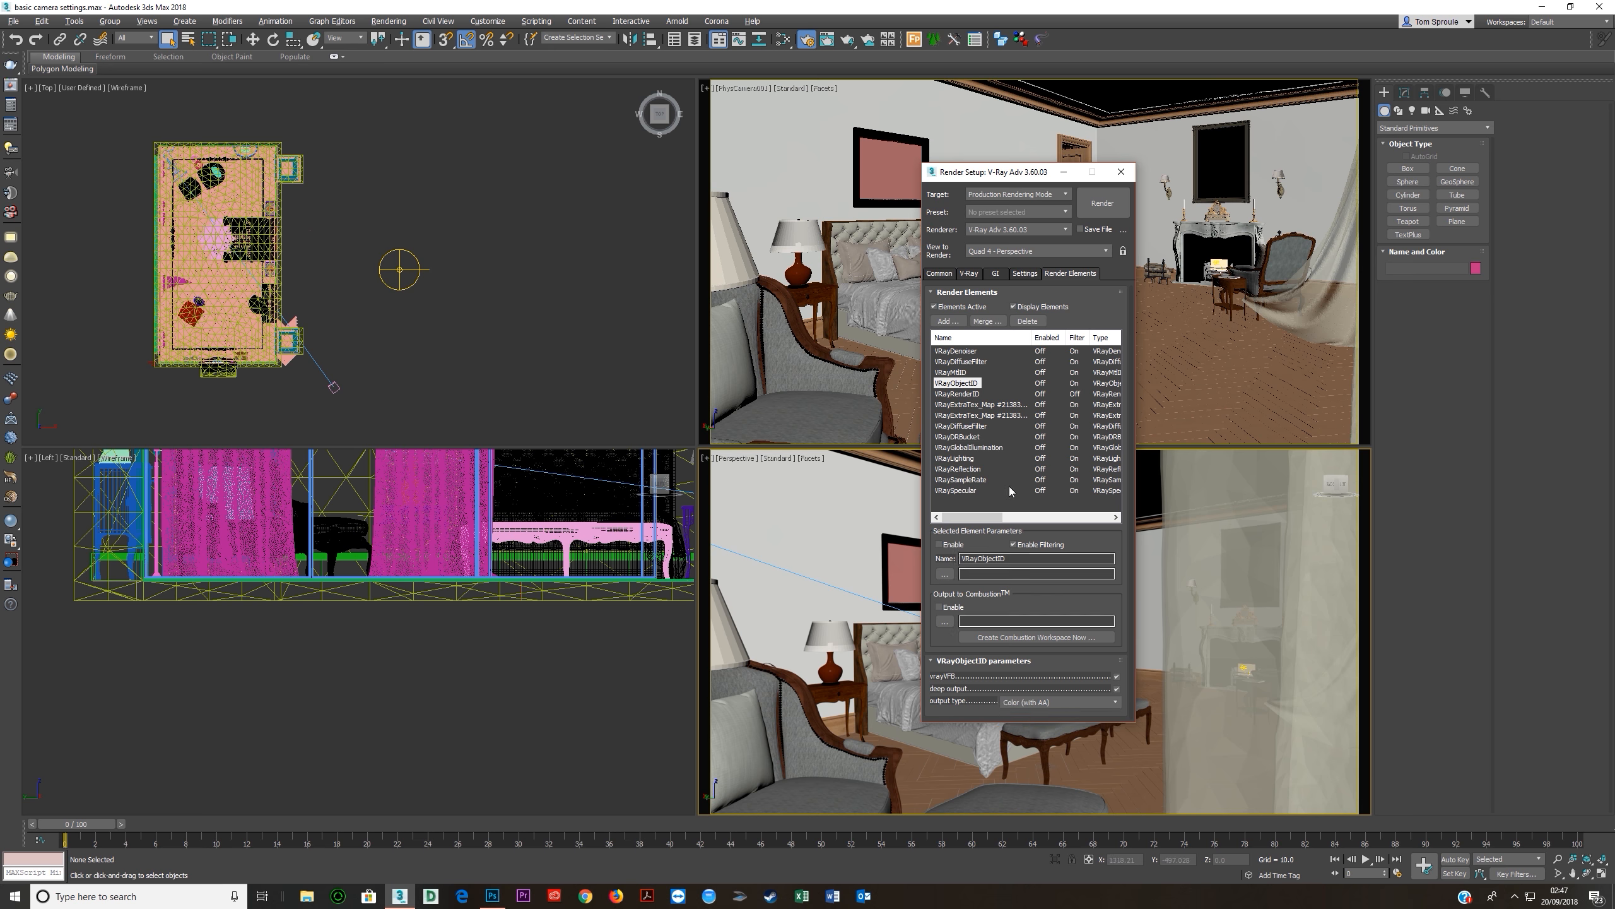
Review the parameters of the VRayMtlID, VRayRenderID and VRayObjectID render elements for anti-aliasing options.
click(954, 372)
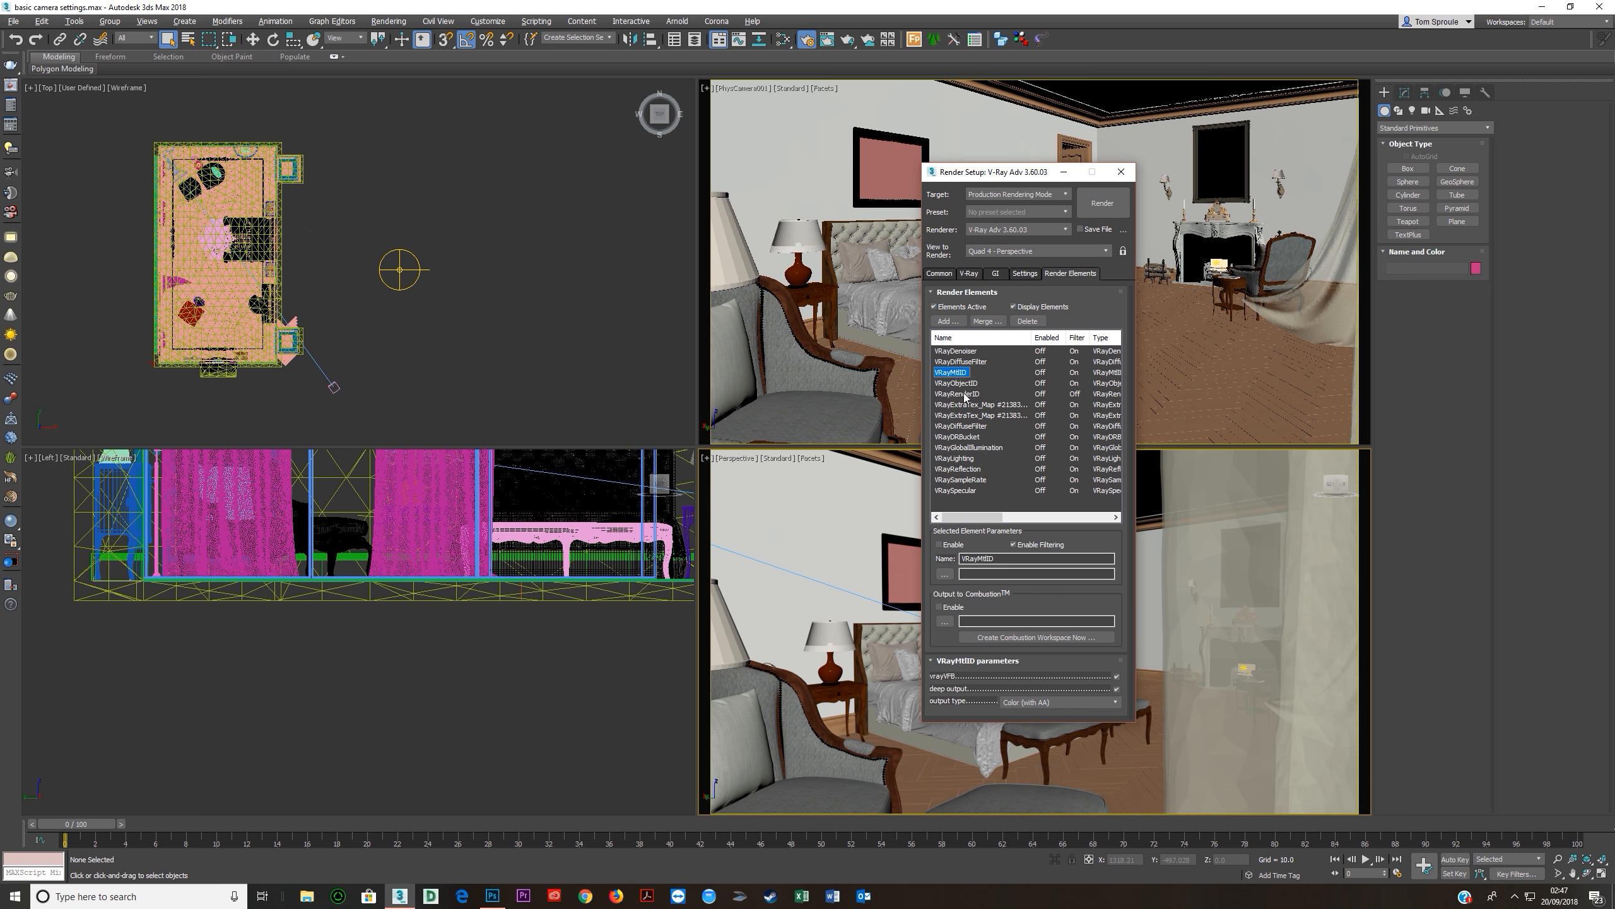
click(964, 395)
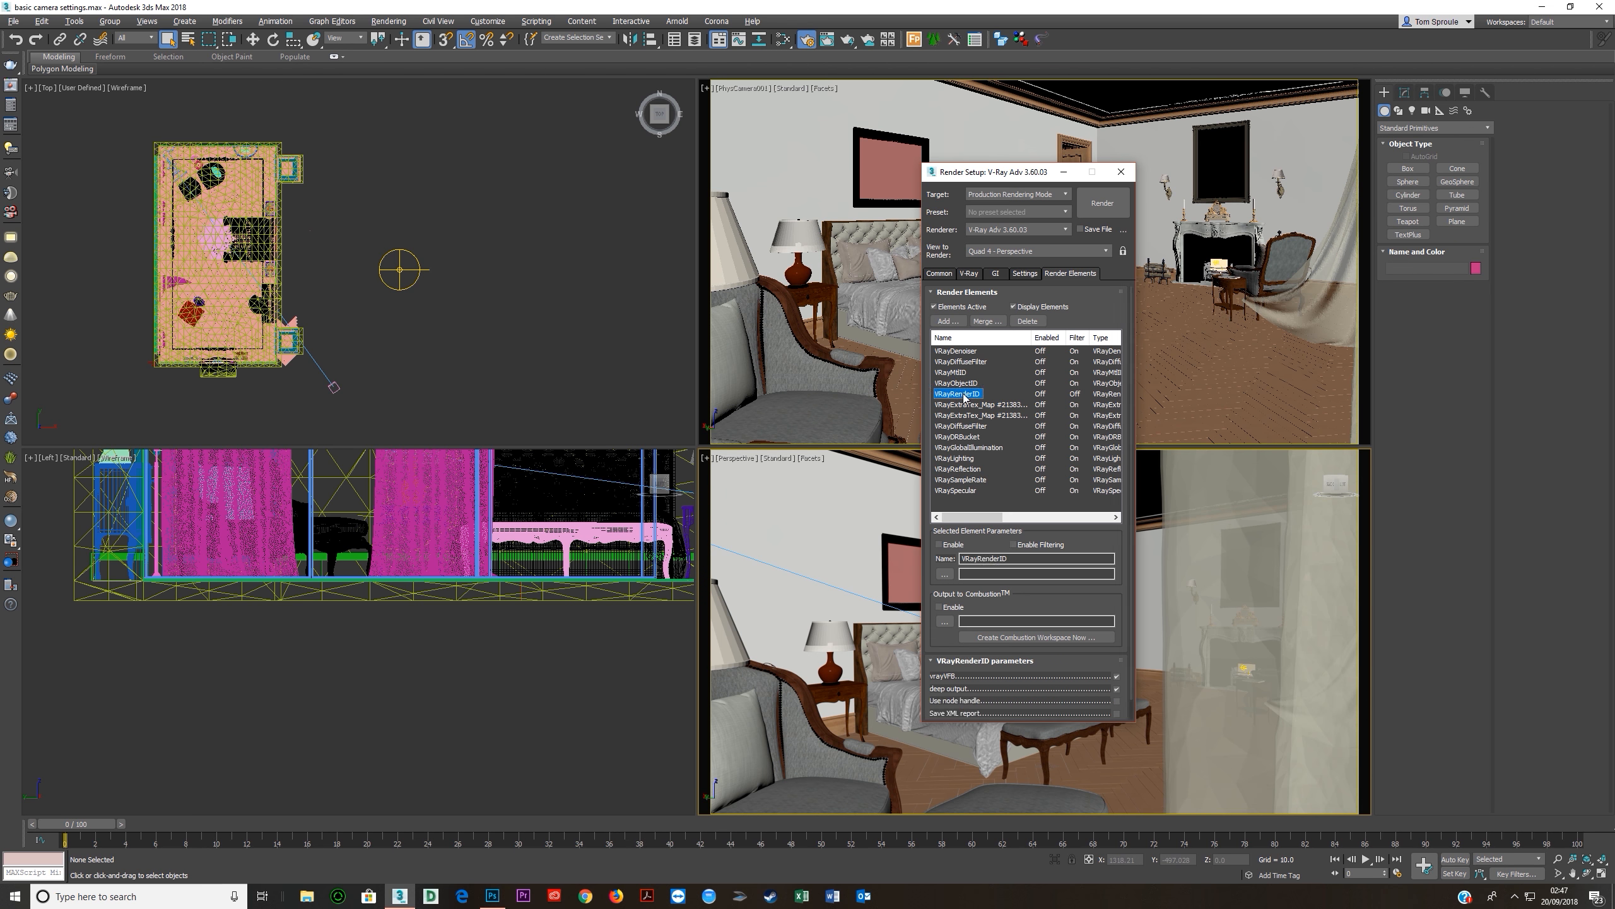
scroll(1010, 665, down, 1)
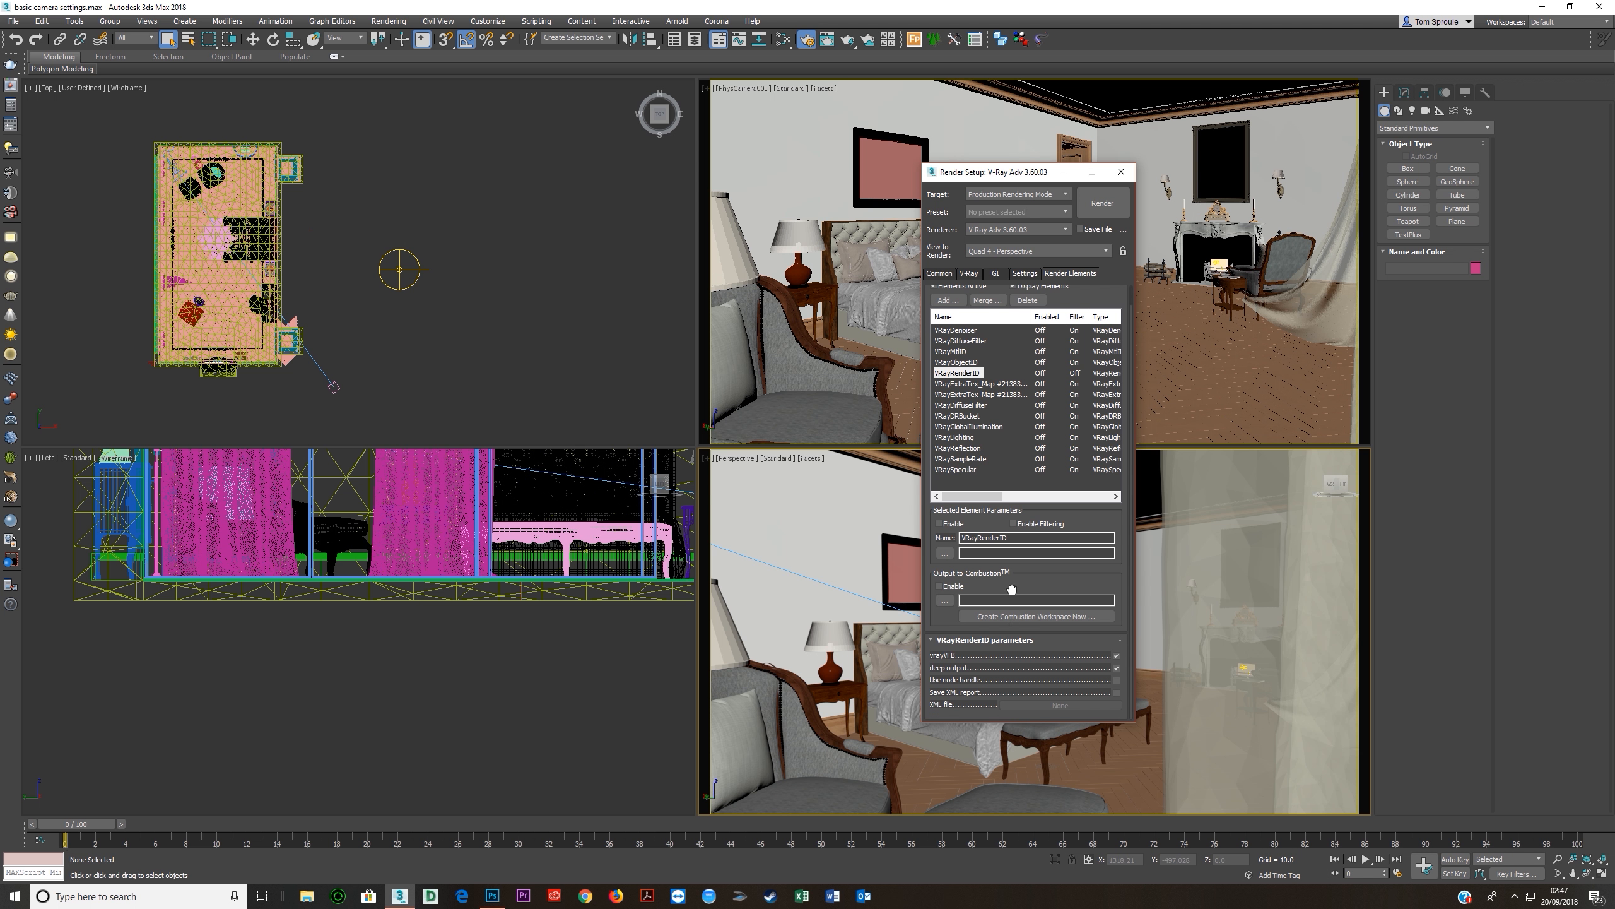
scroll(1002, 578, up, 1)
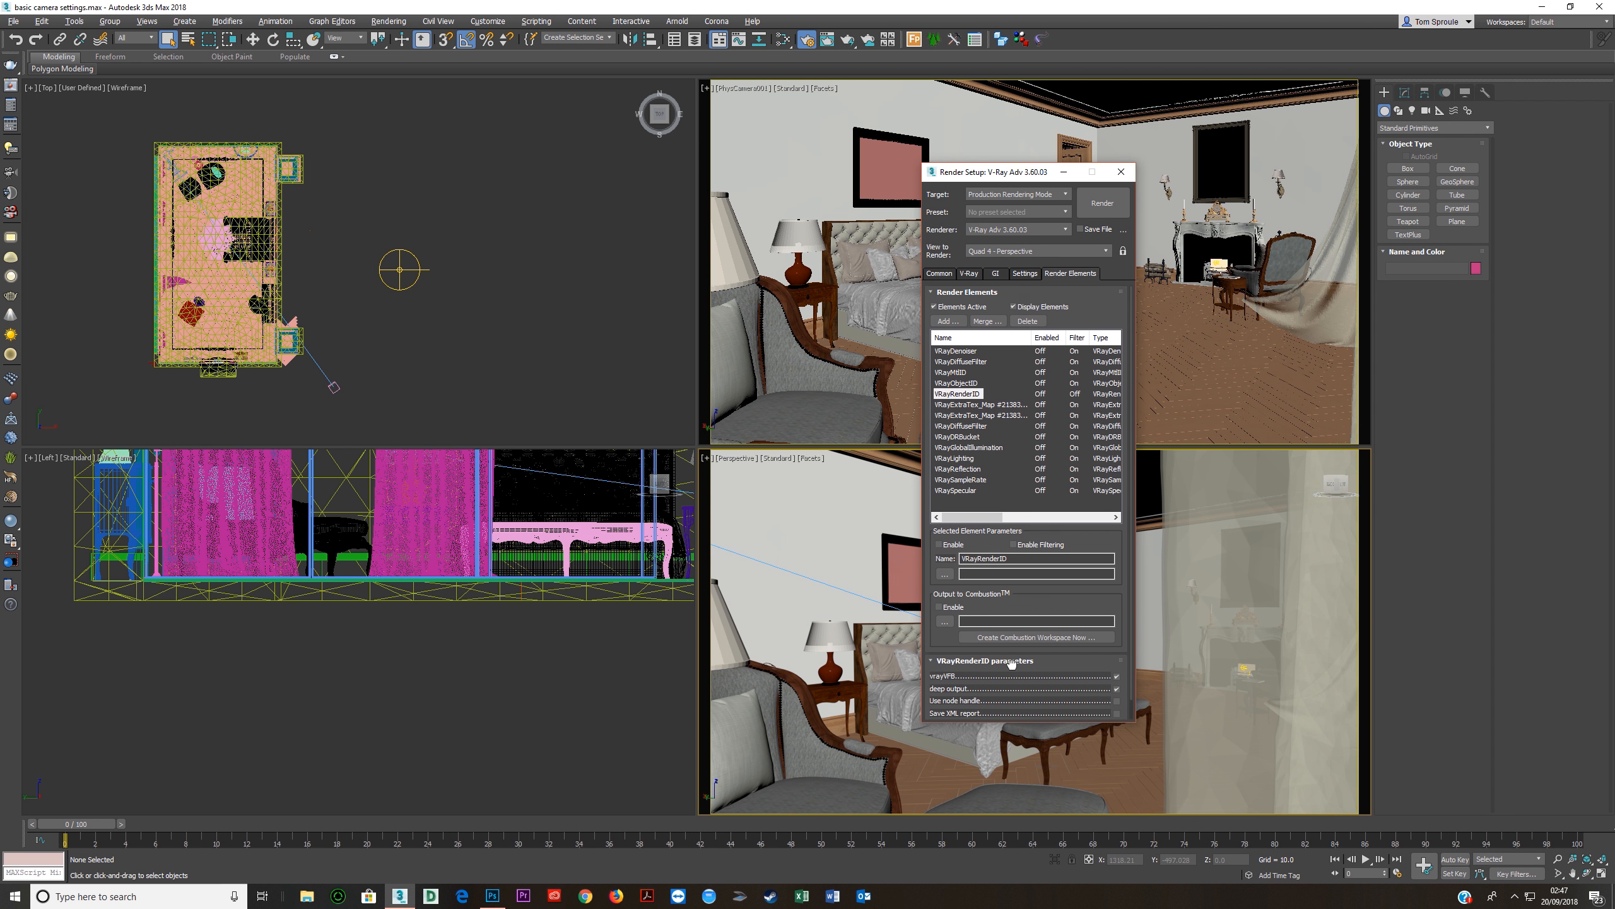
scroll(948, 381, up, 1)
click(951, 382)
right_click(1093, 781)
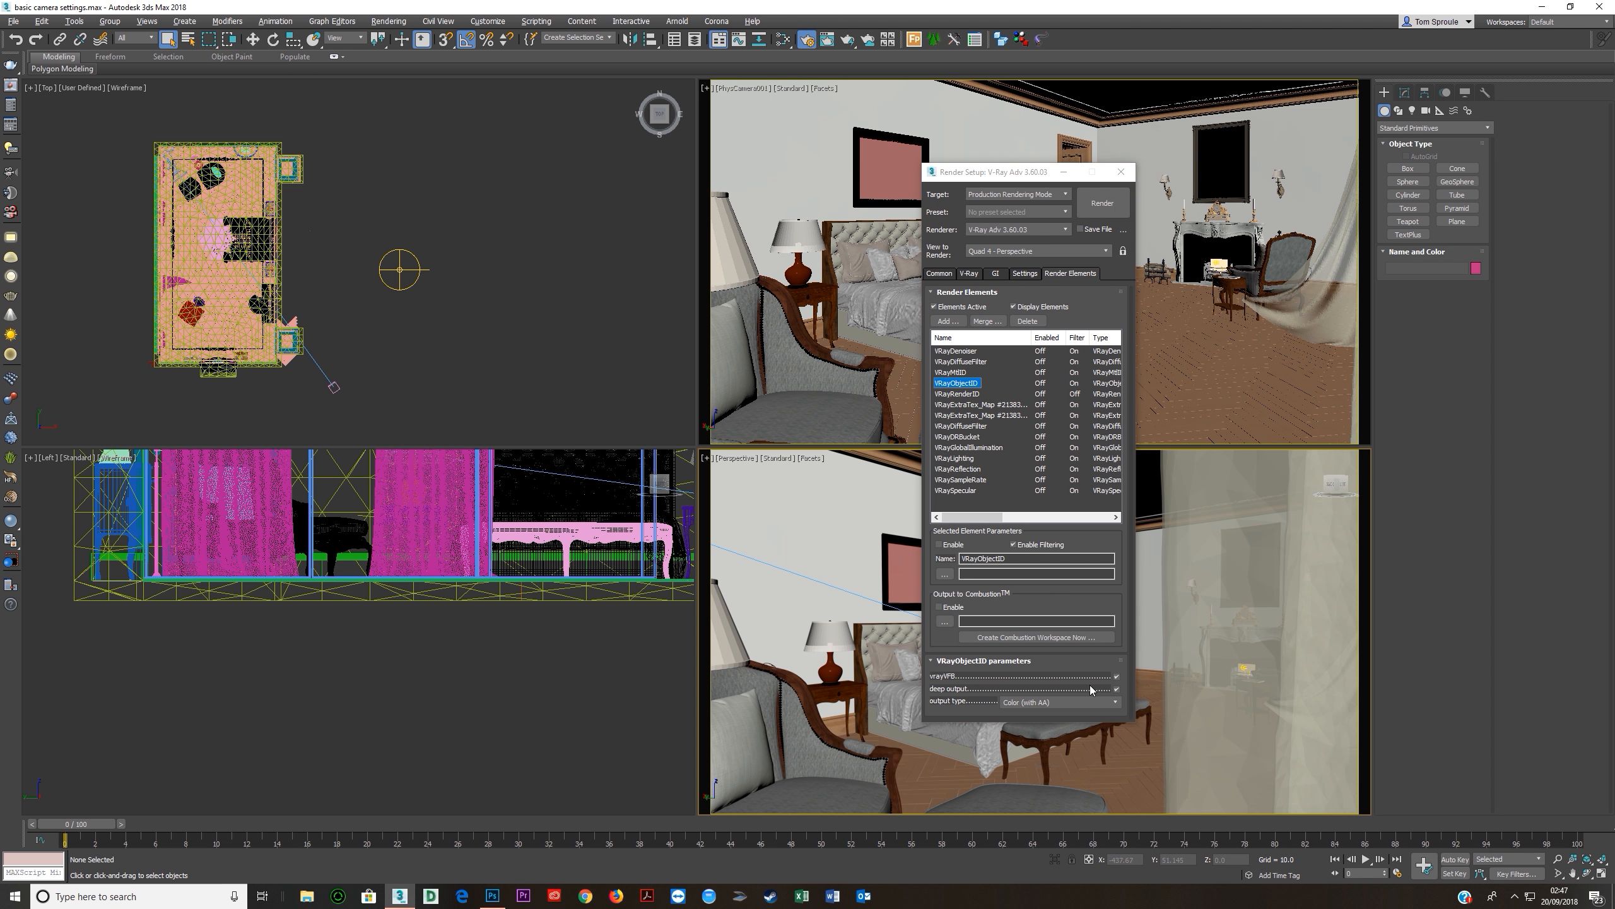
click(903, 760)
Switch back to Photoshop and hide the VRayMtlID.RGB layer to show the full bedroom render.
click(492, 897)
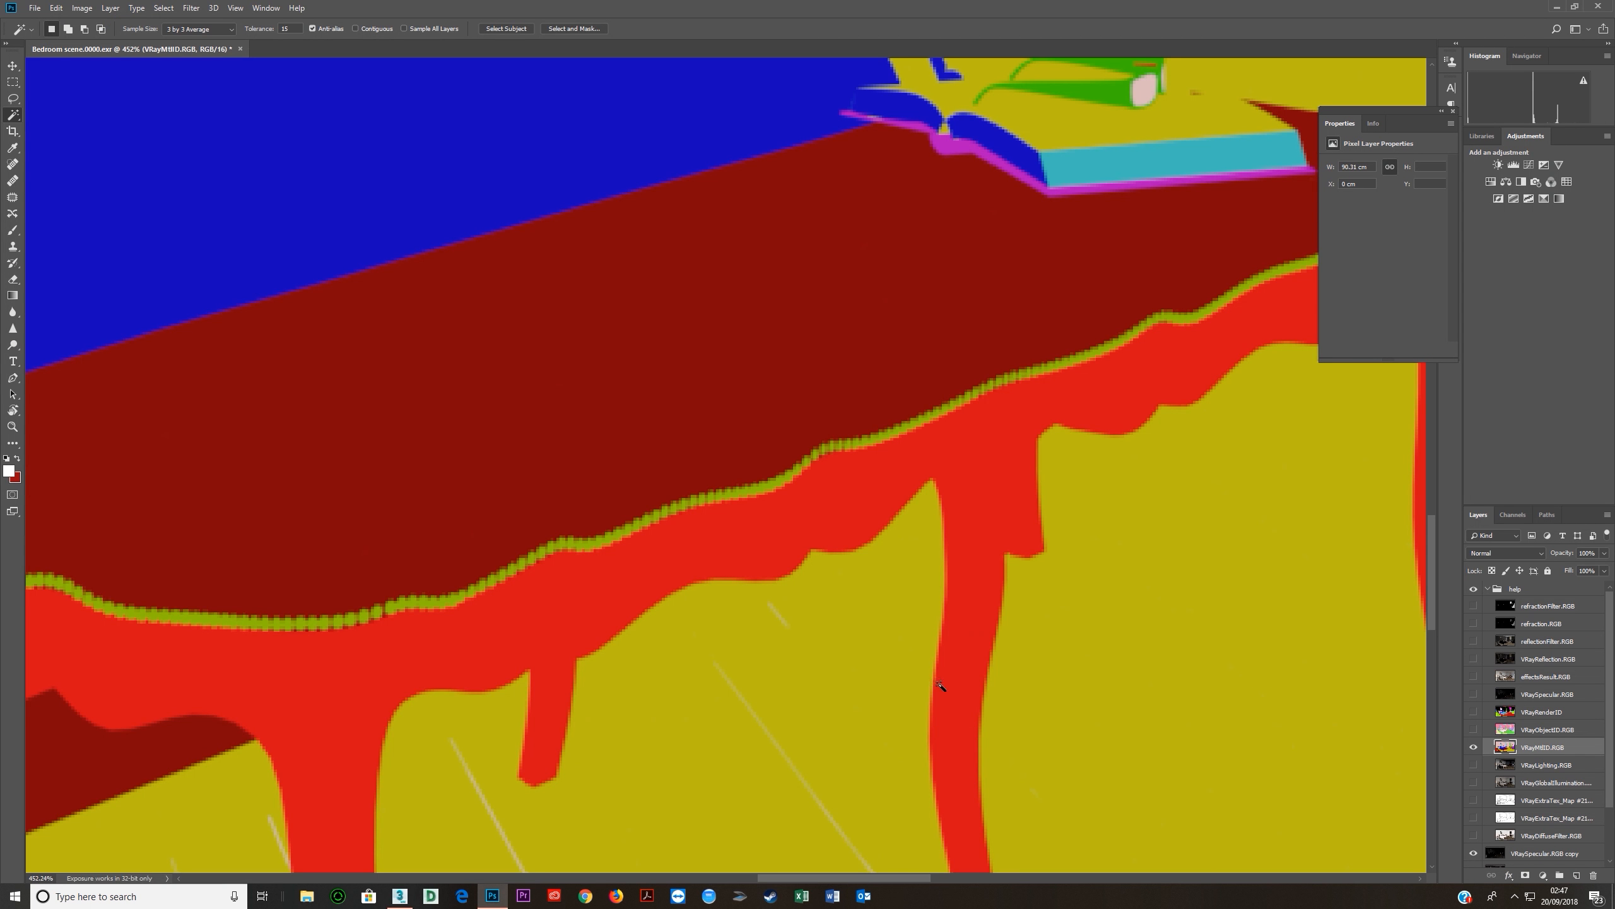
scroll(960, 748, down, 10)
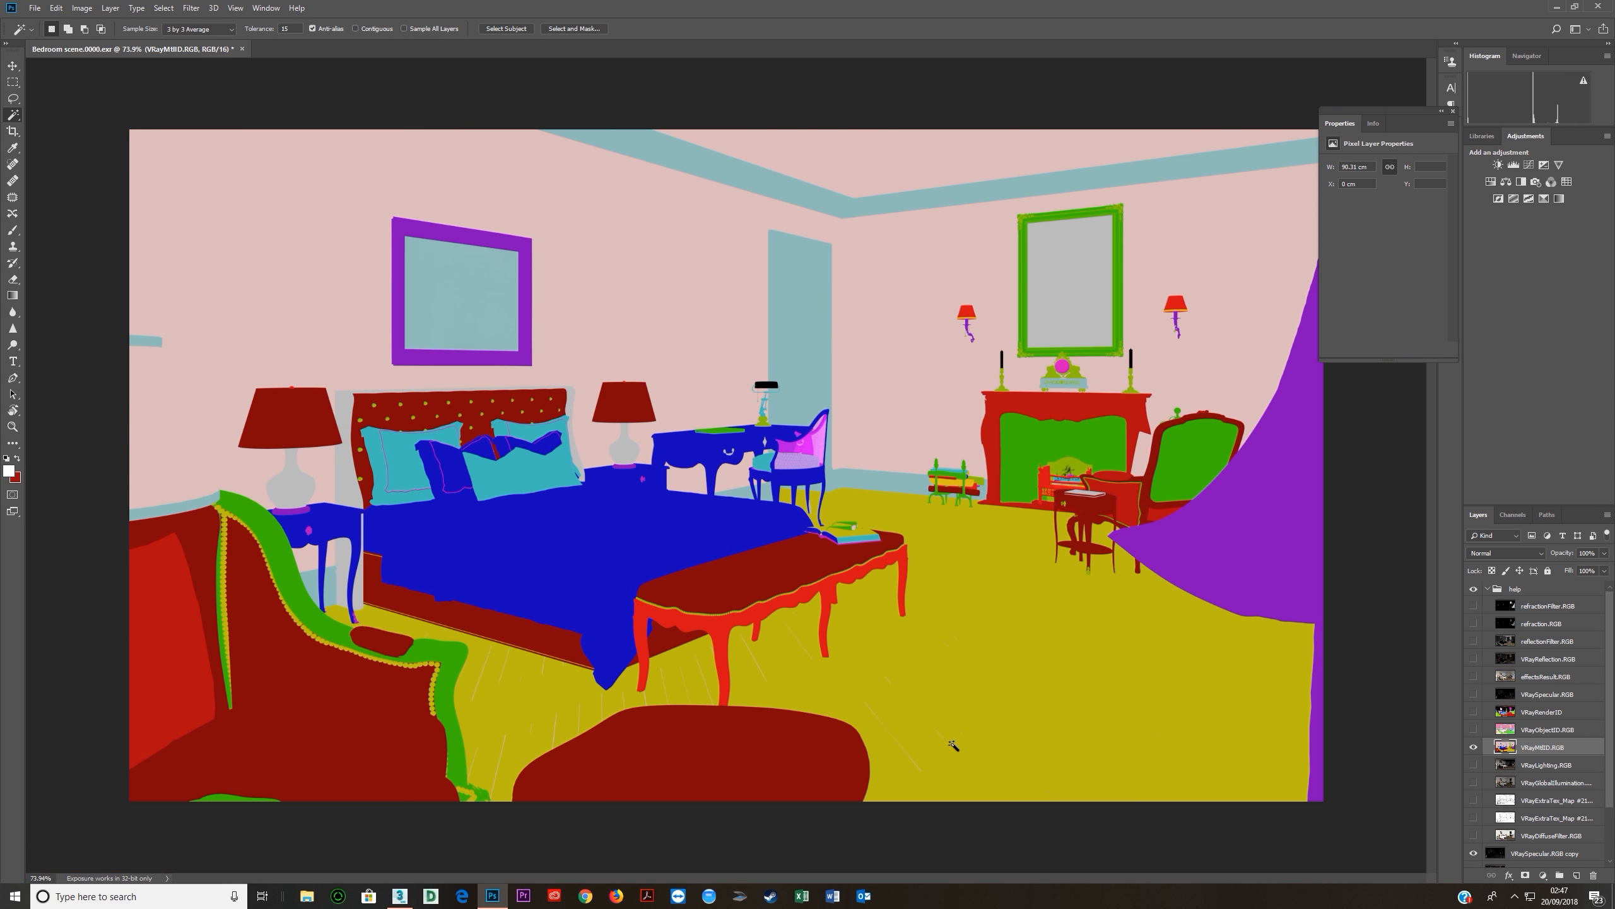
click(1474, 747)
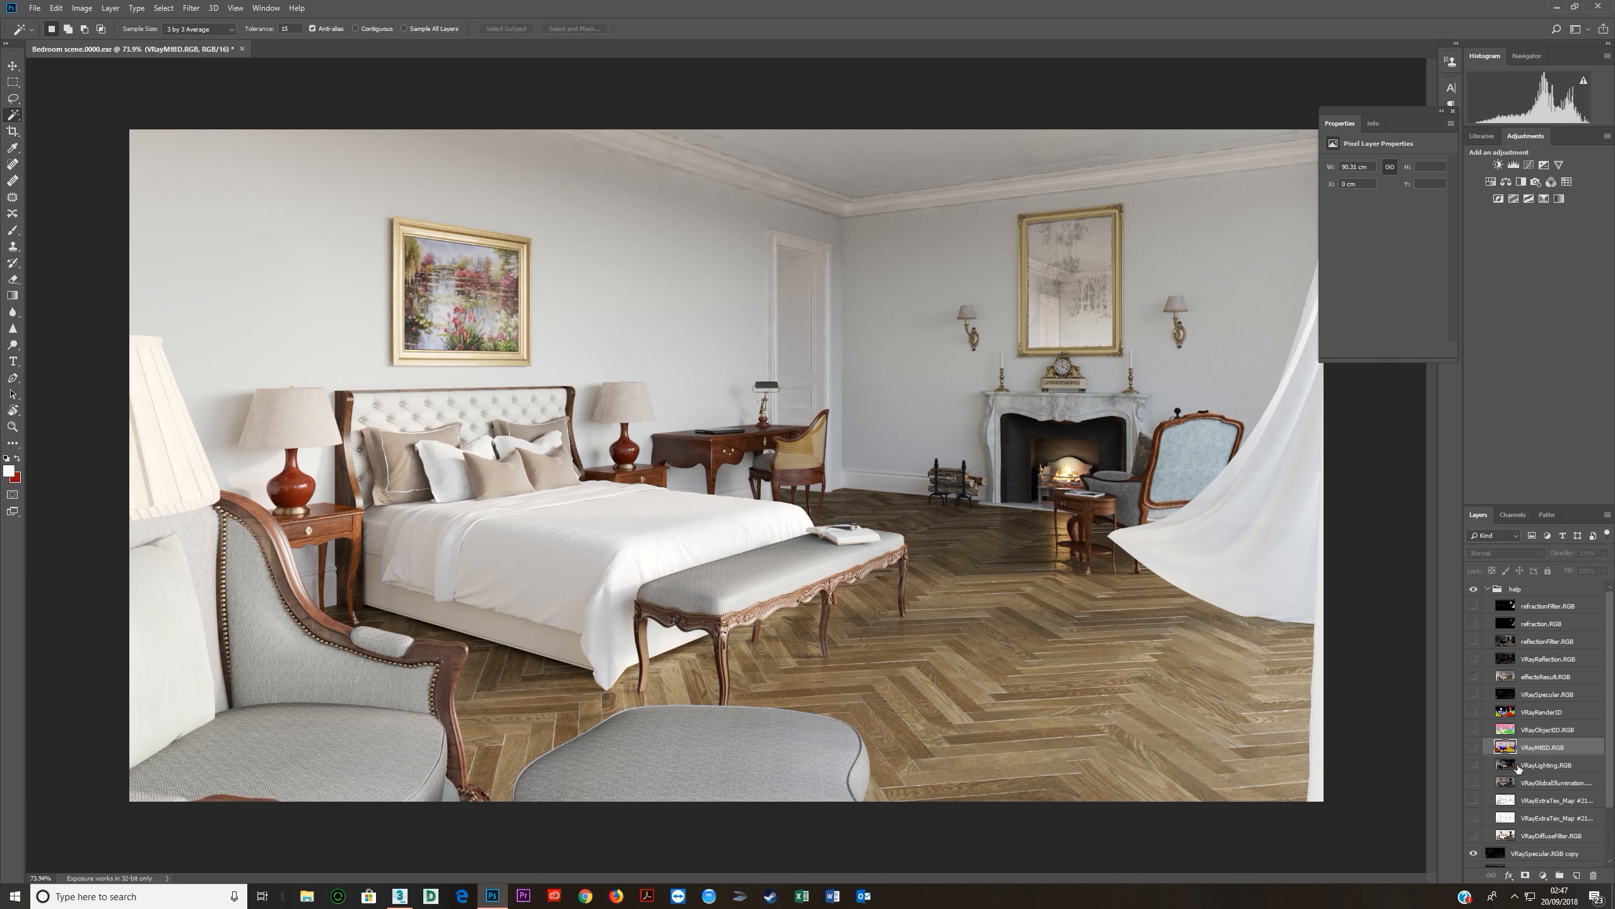
Compare the VRayLighting.RGB and VRayGlobalIllumination.RGB passes by toggling their visibility, then hide both.
click(1514, 767)
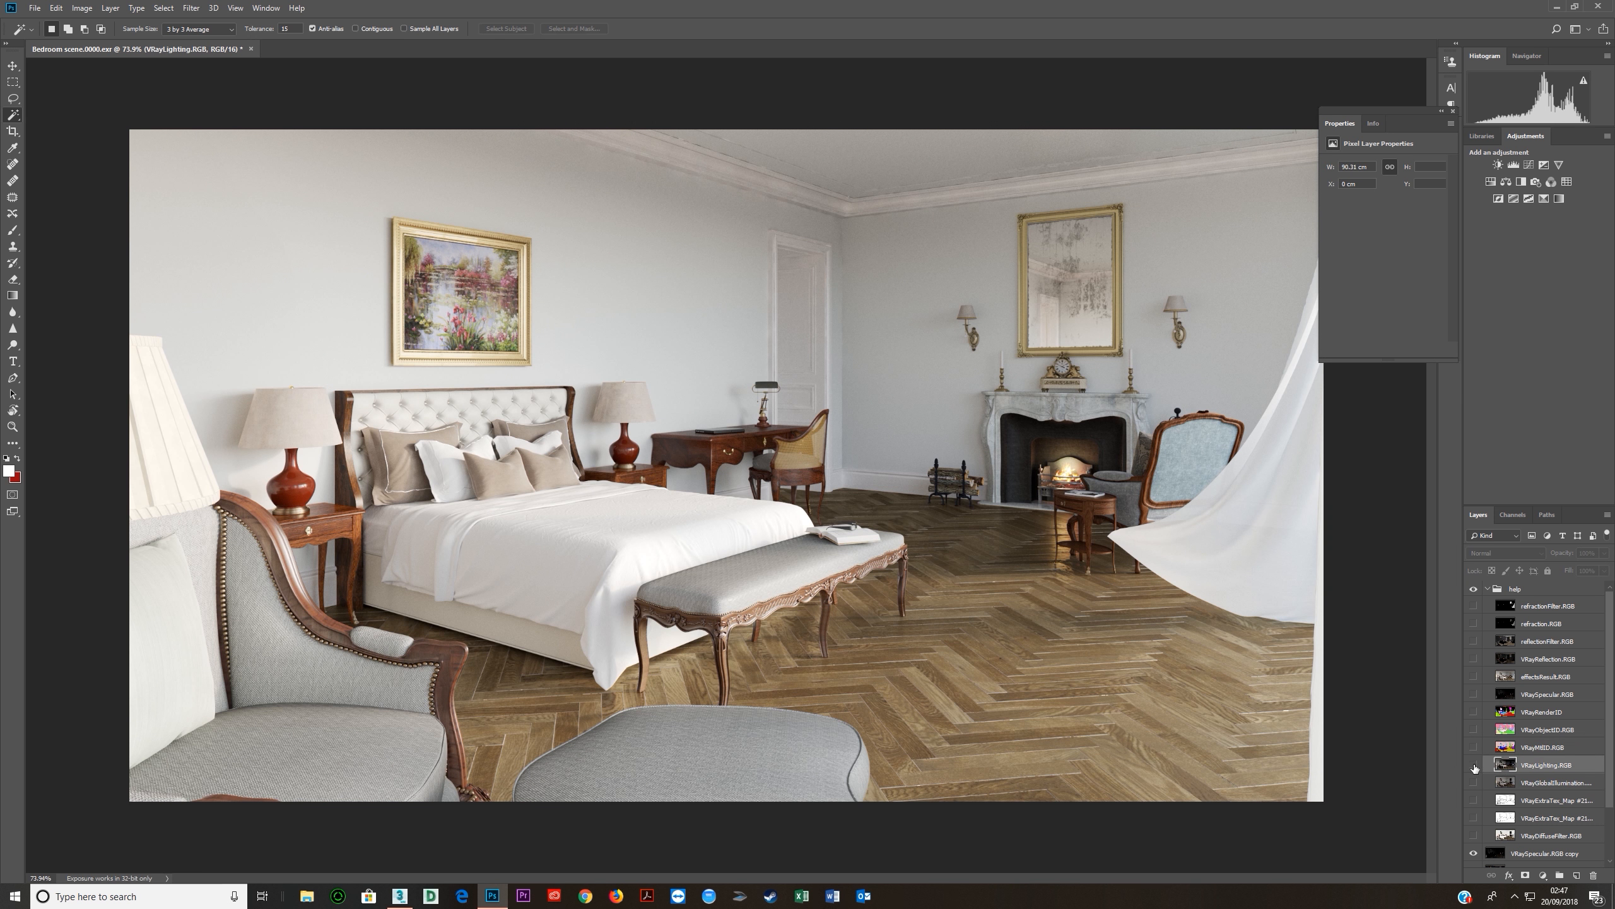
click(1475, 765)
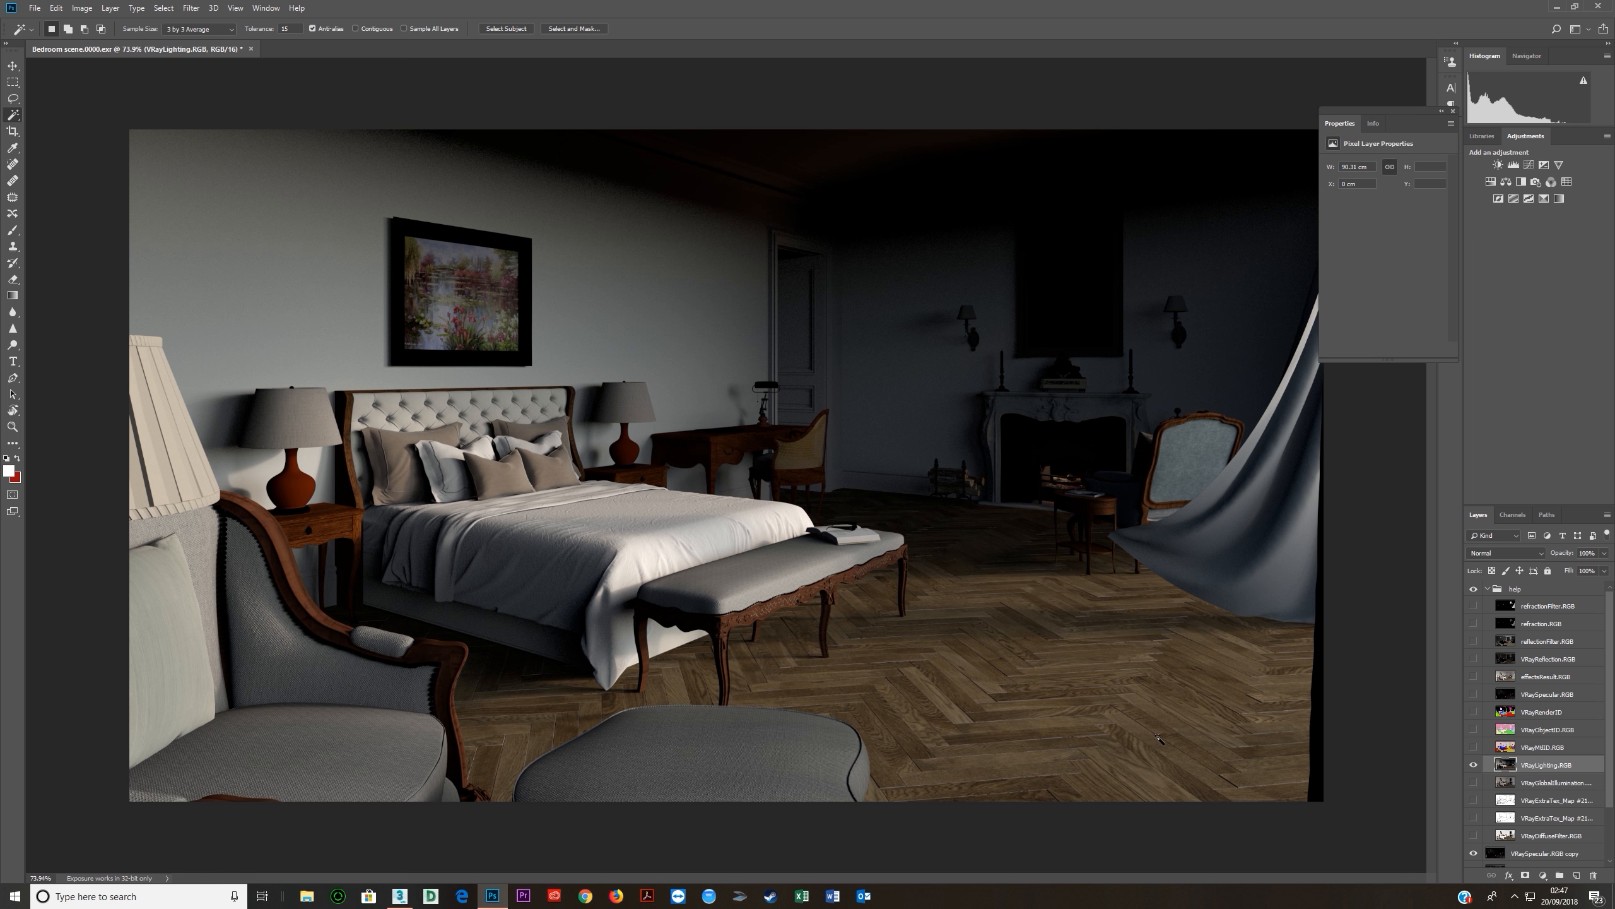
click(1475, 766)
click(1473, 783)
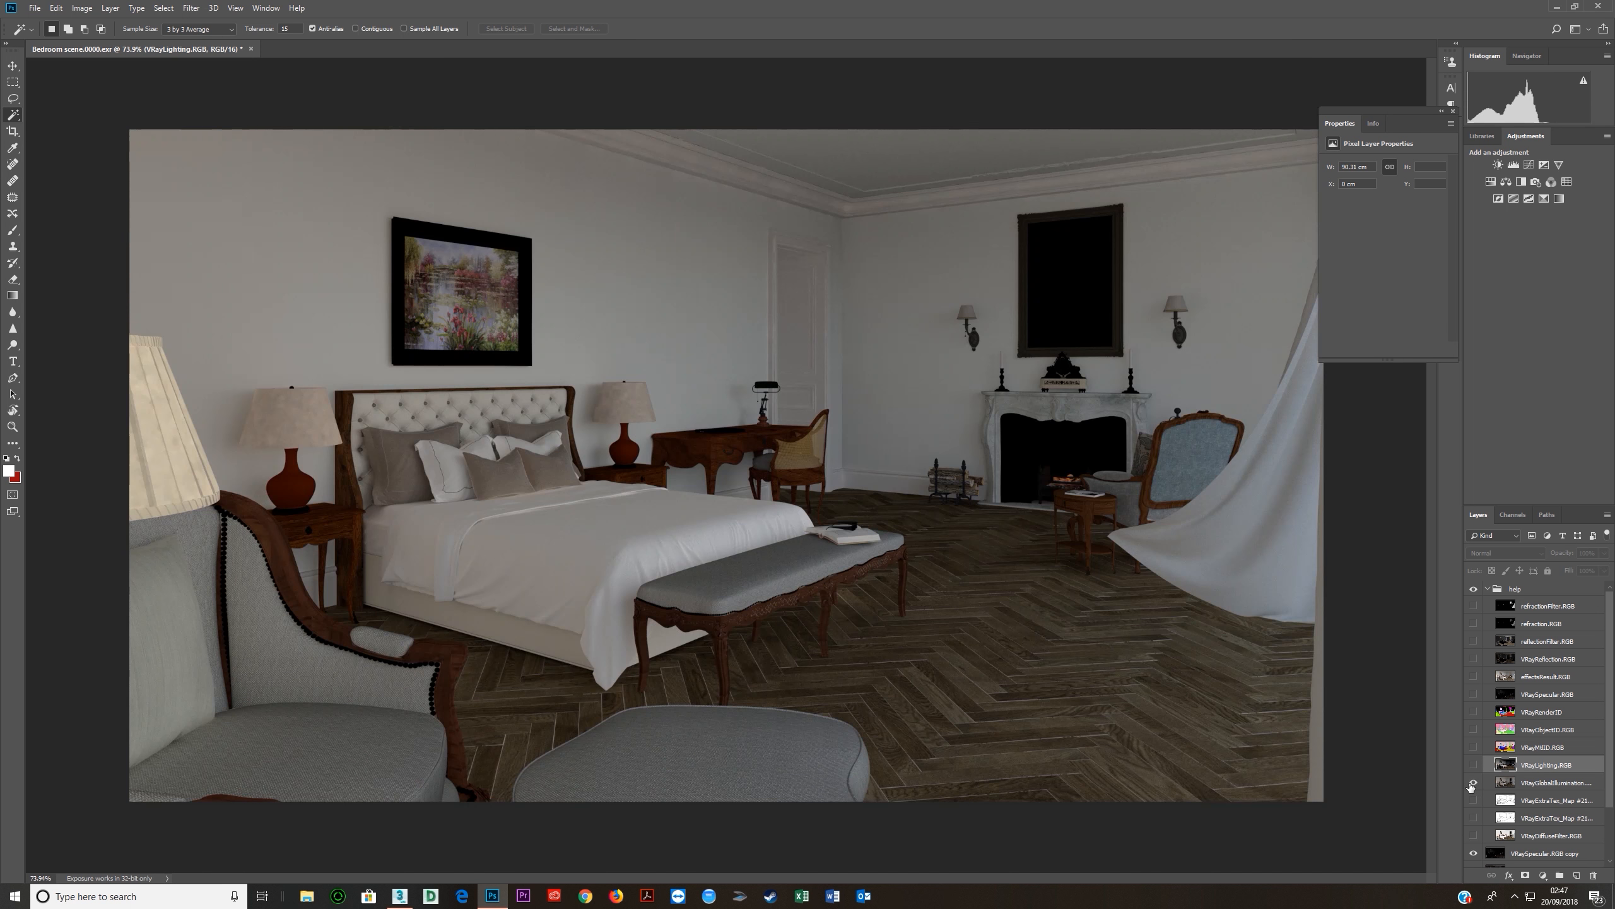
click(1474, 784)
click(1474, 783)
click(1473, 783)
click(1474, 784)
click(1474, 766)
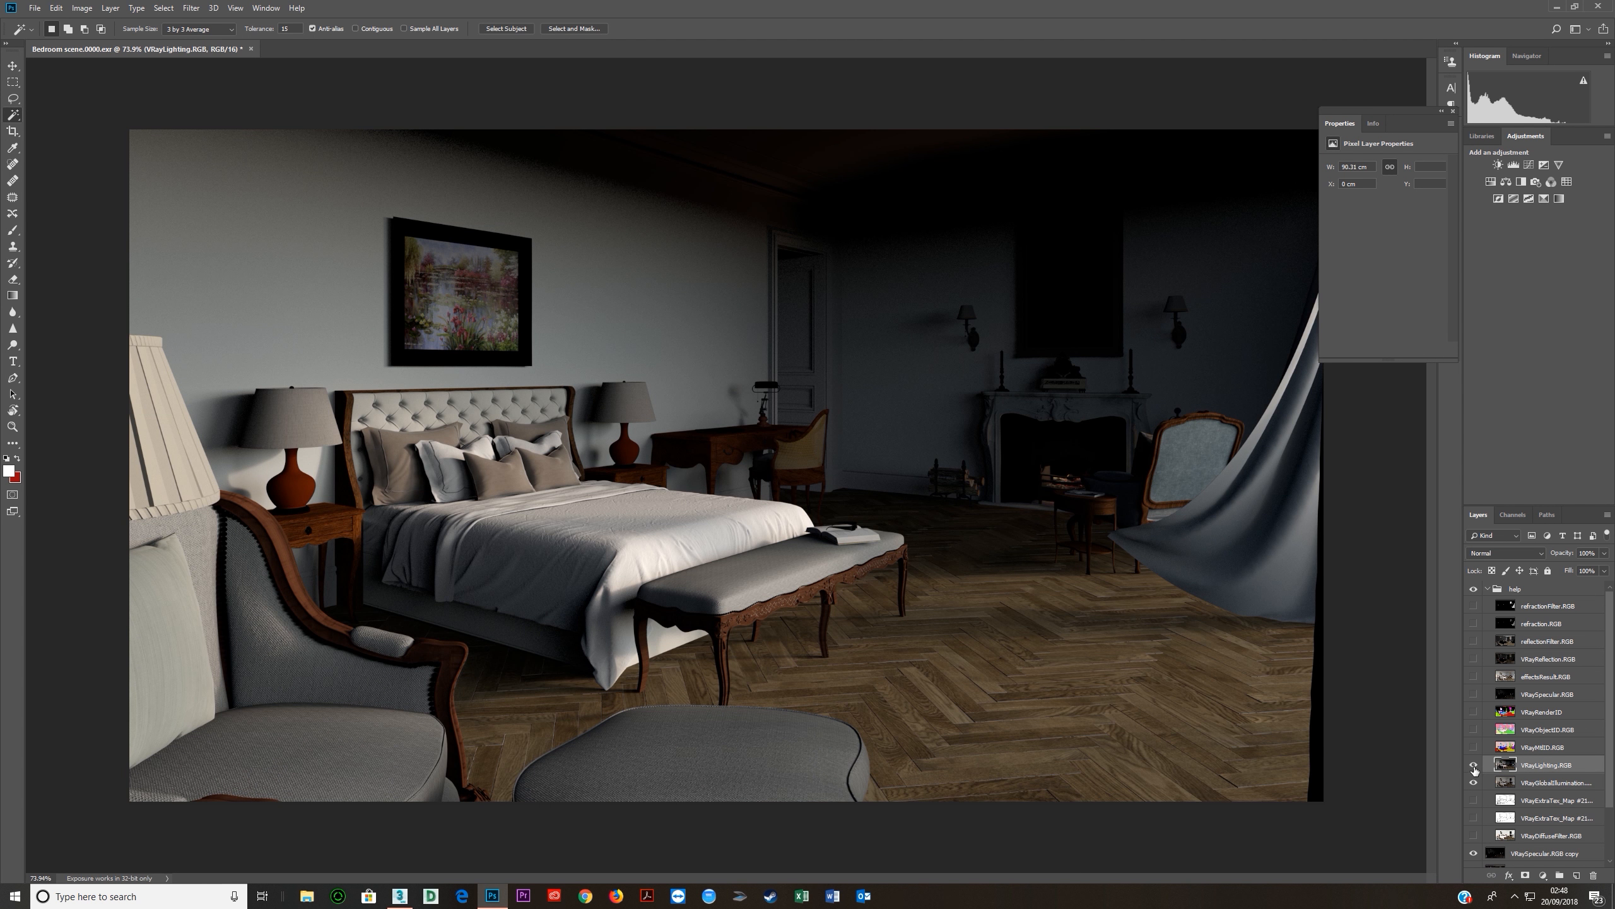
click(1474, 767)
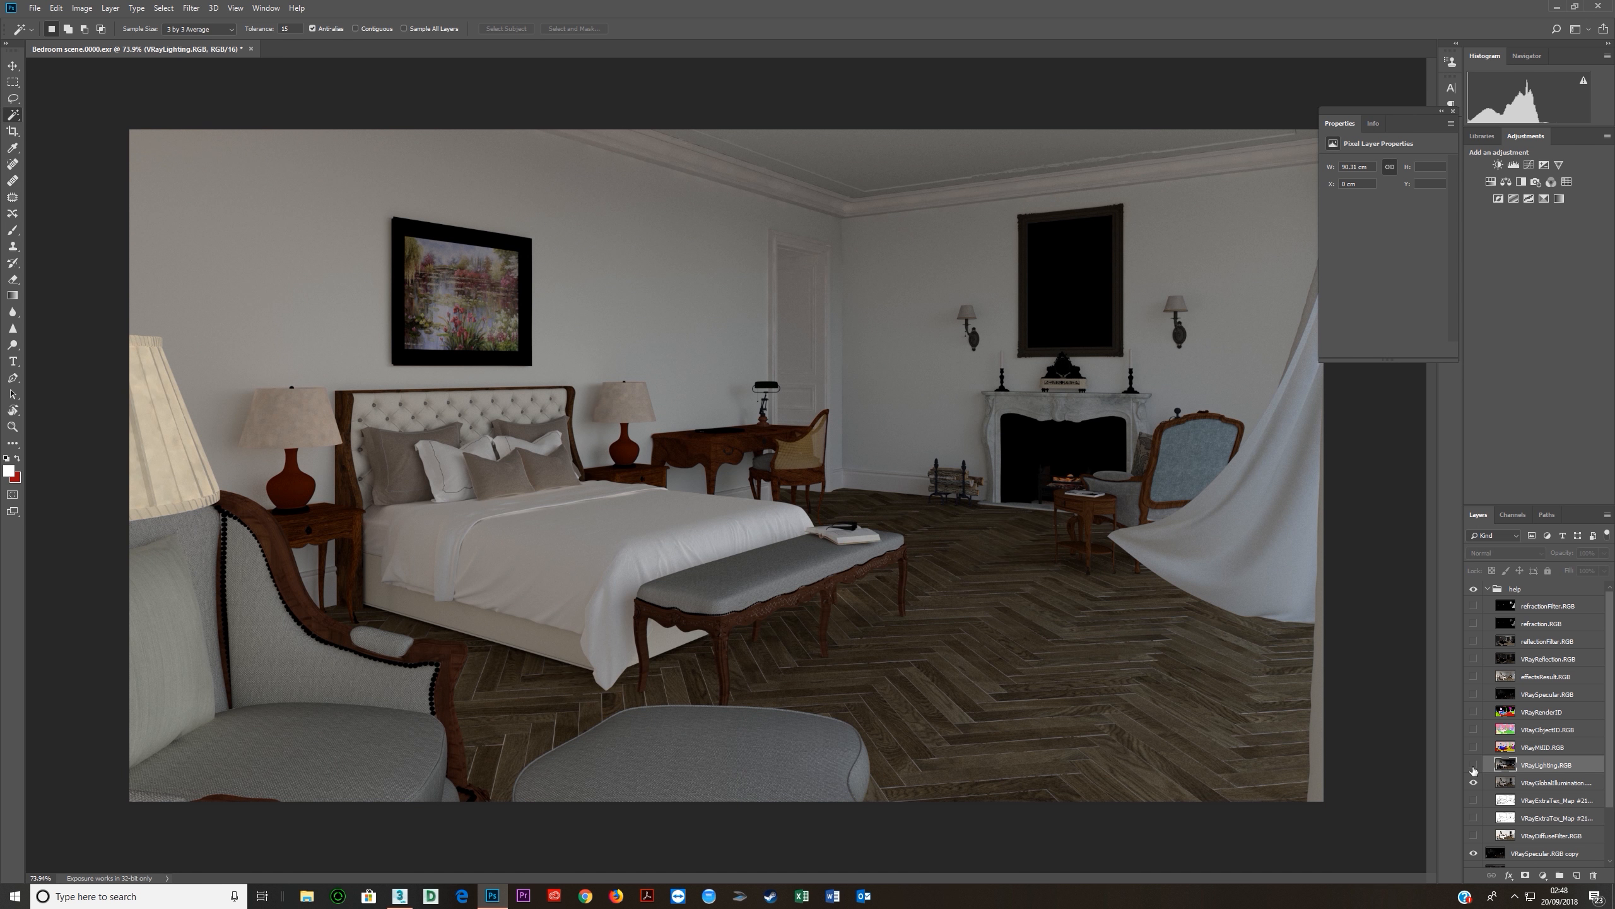
click(1474, 766)
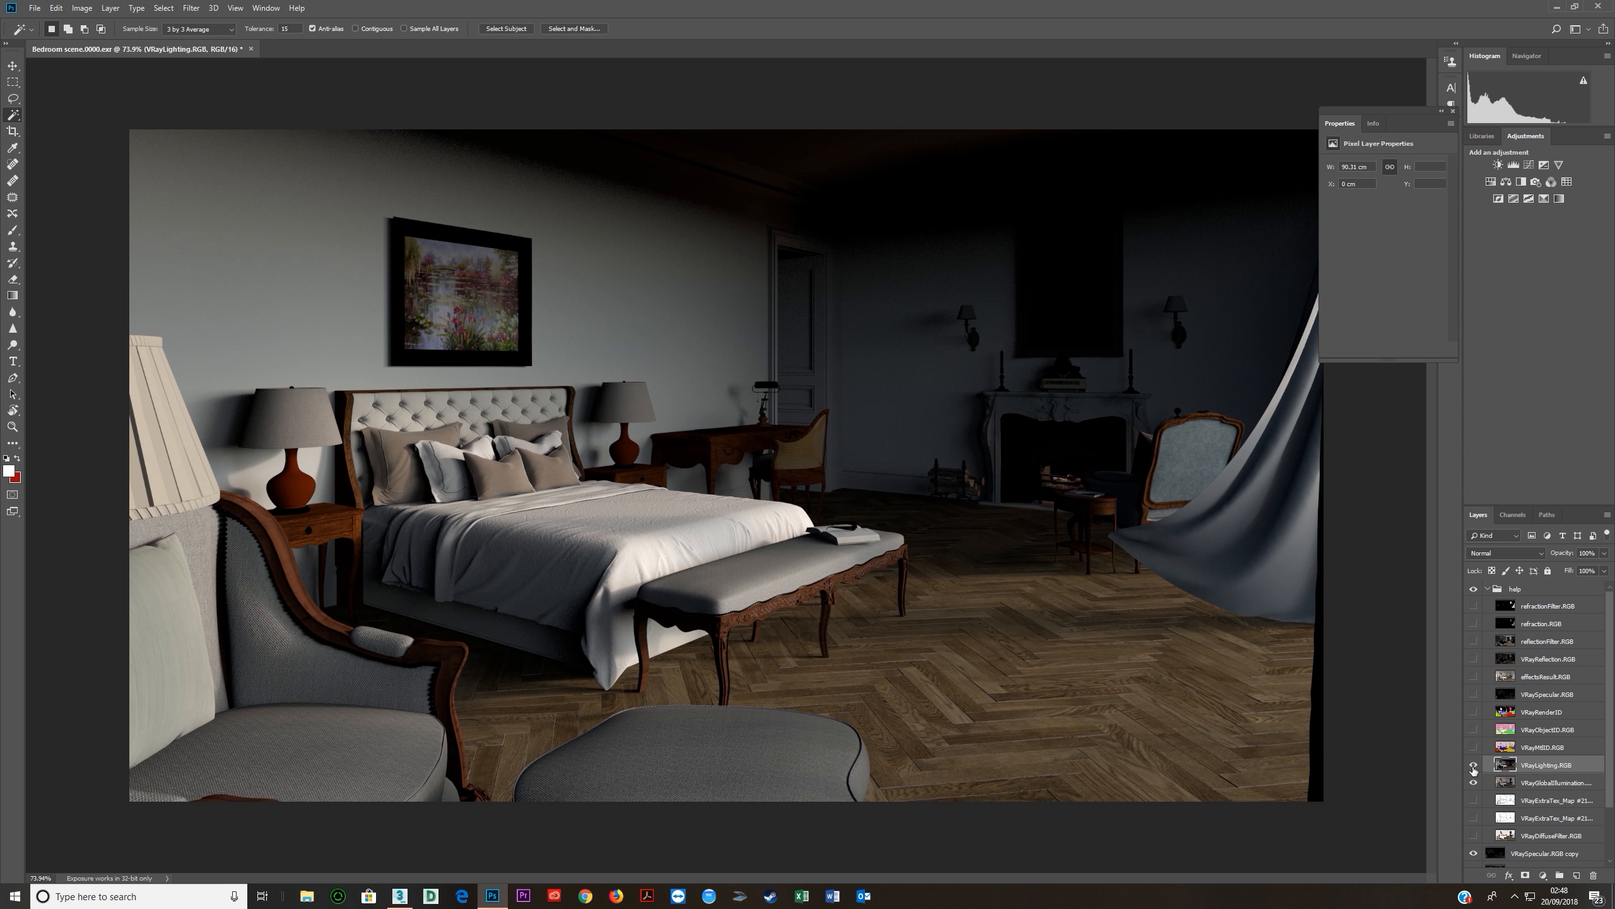
drag(1474, 770, 1474, 783)
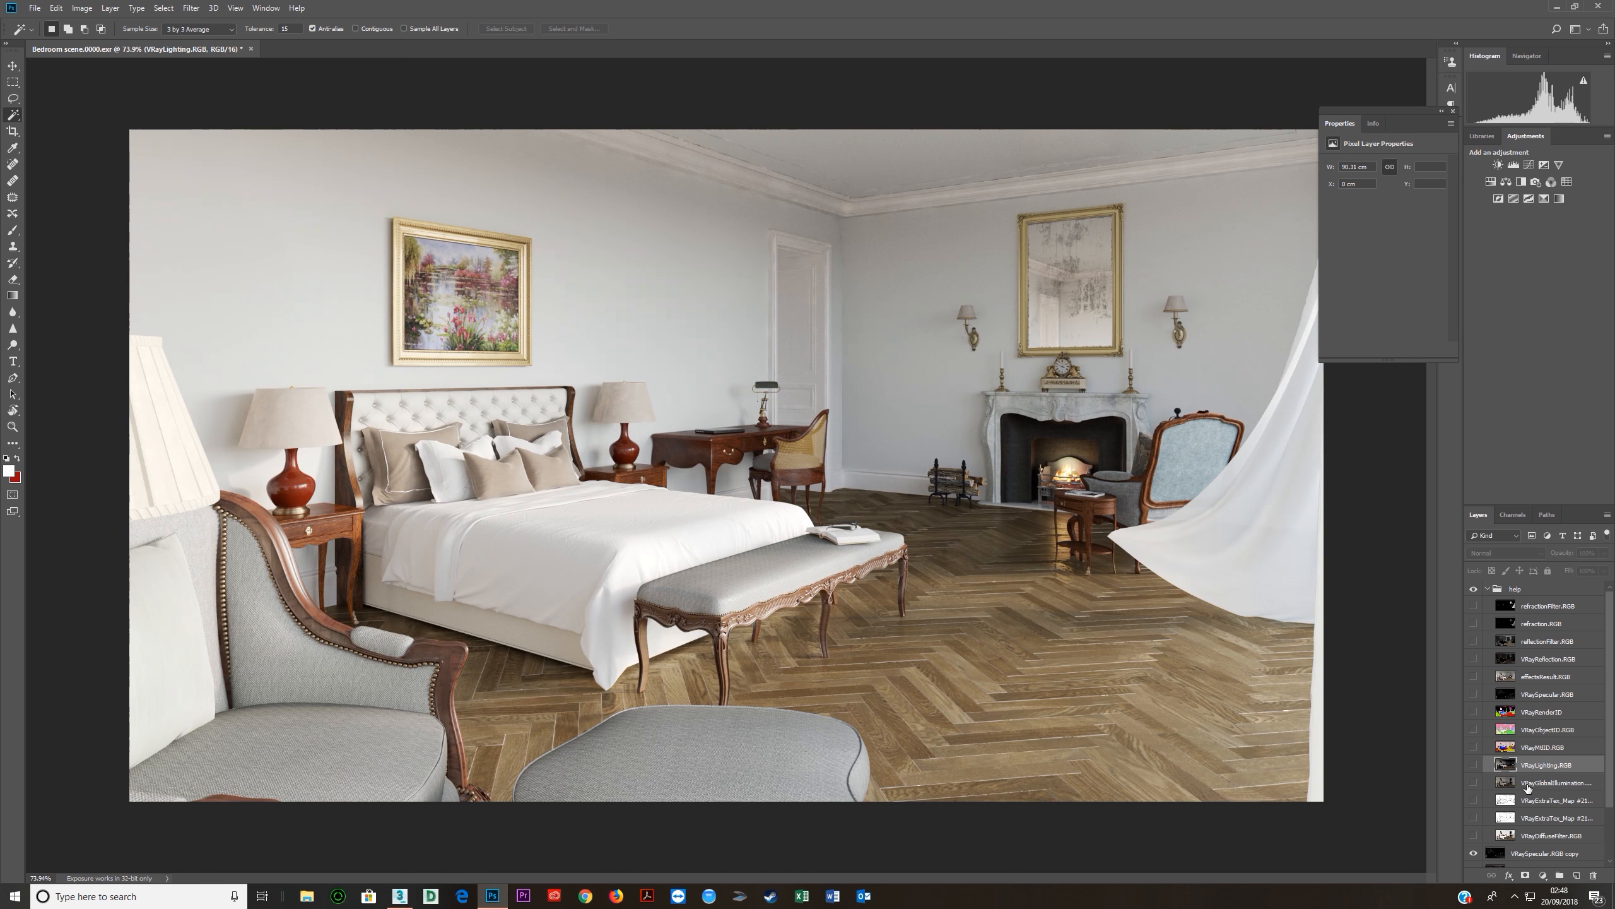
Duplicate the VRayLighting.RGB and VRayGlobalIllumination.RGB layers together, placing the copies directly below VRayDiffuseFilter.RGB.
click(1530, 784)
shift+click(1538, 766)
scroll(1539, 738, down, 2)
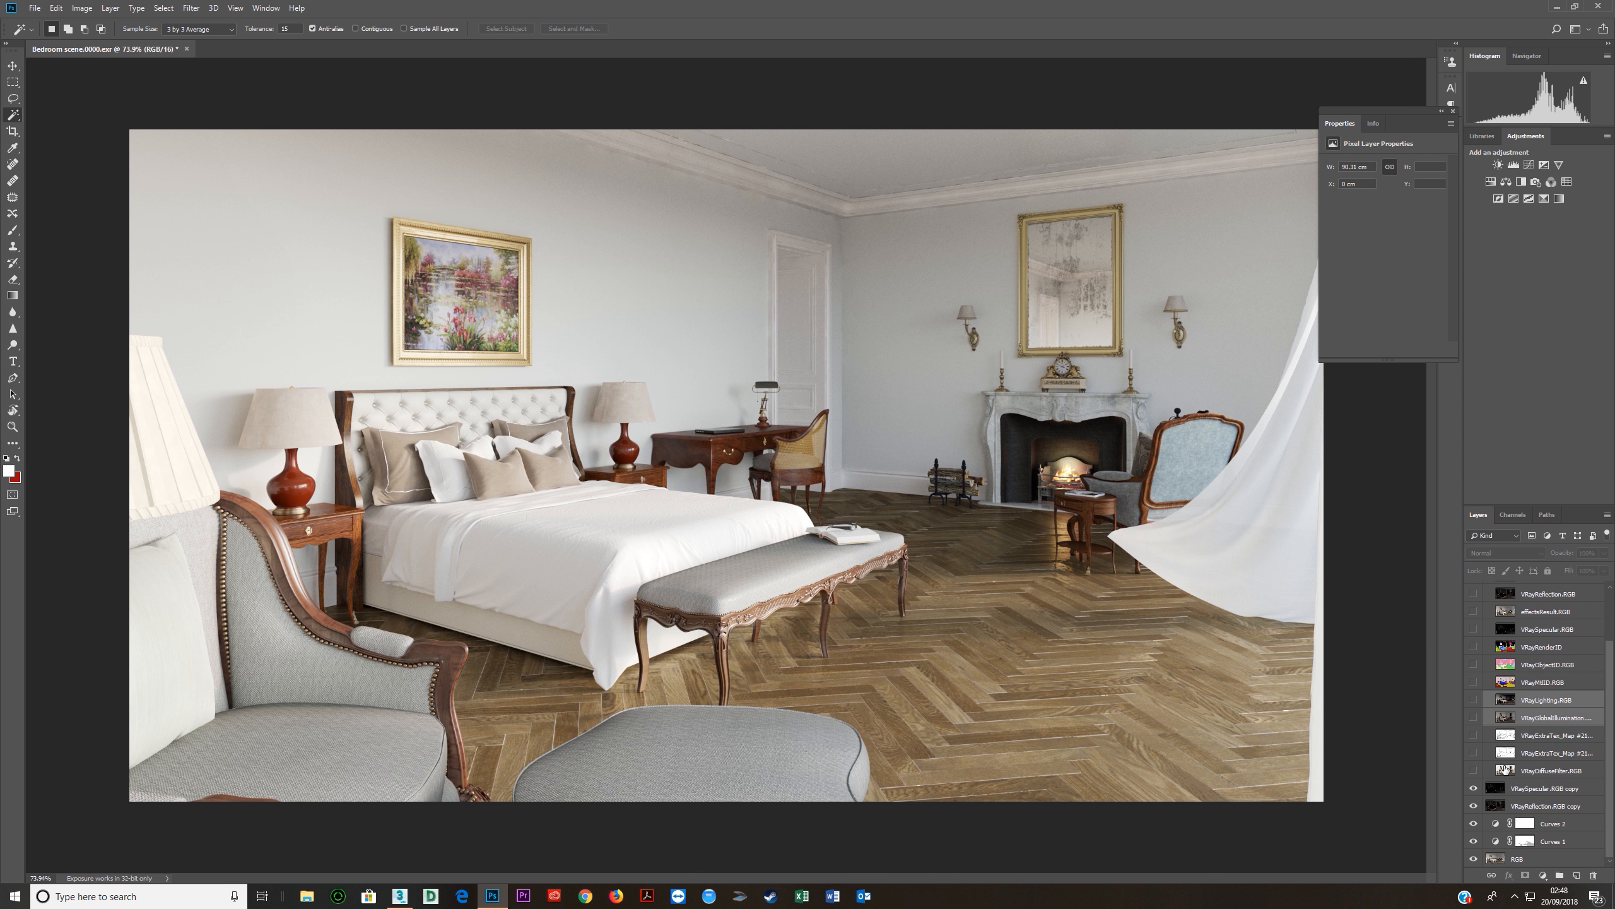
drag(1544, 723, 1542, 794)
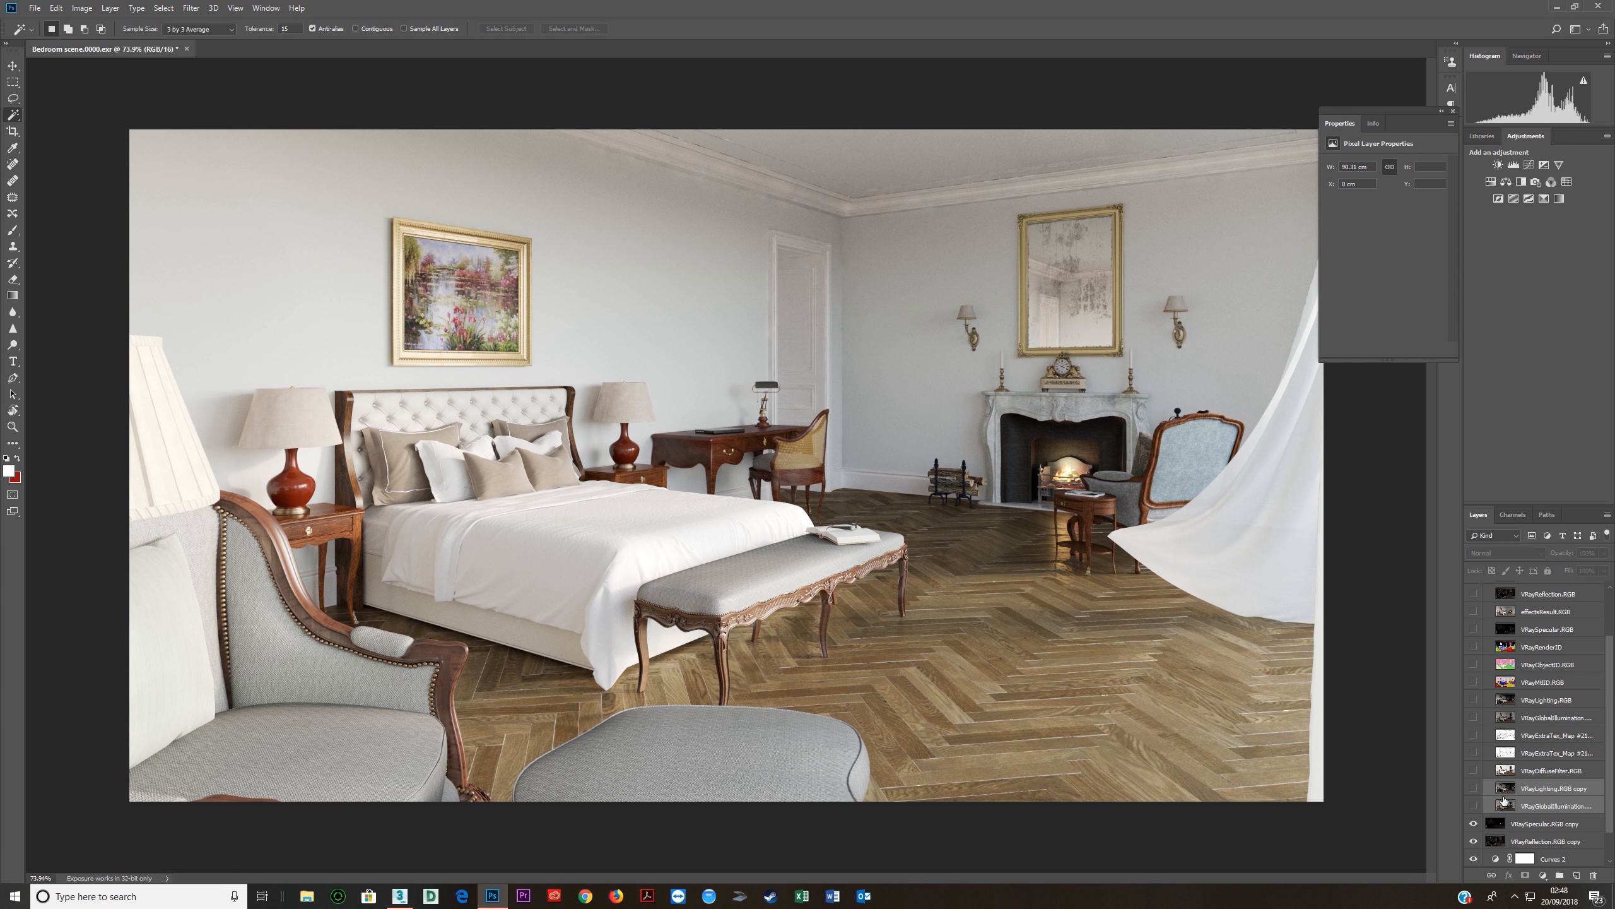
Show the VRayGlobalIllumination.RGB copy and try the Screen and Lighter Color blend modes on it.
click(1473, 807)
click(1527, 807)
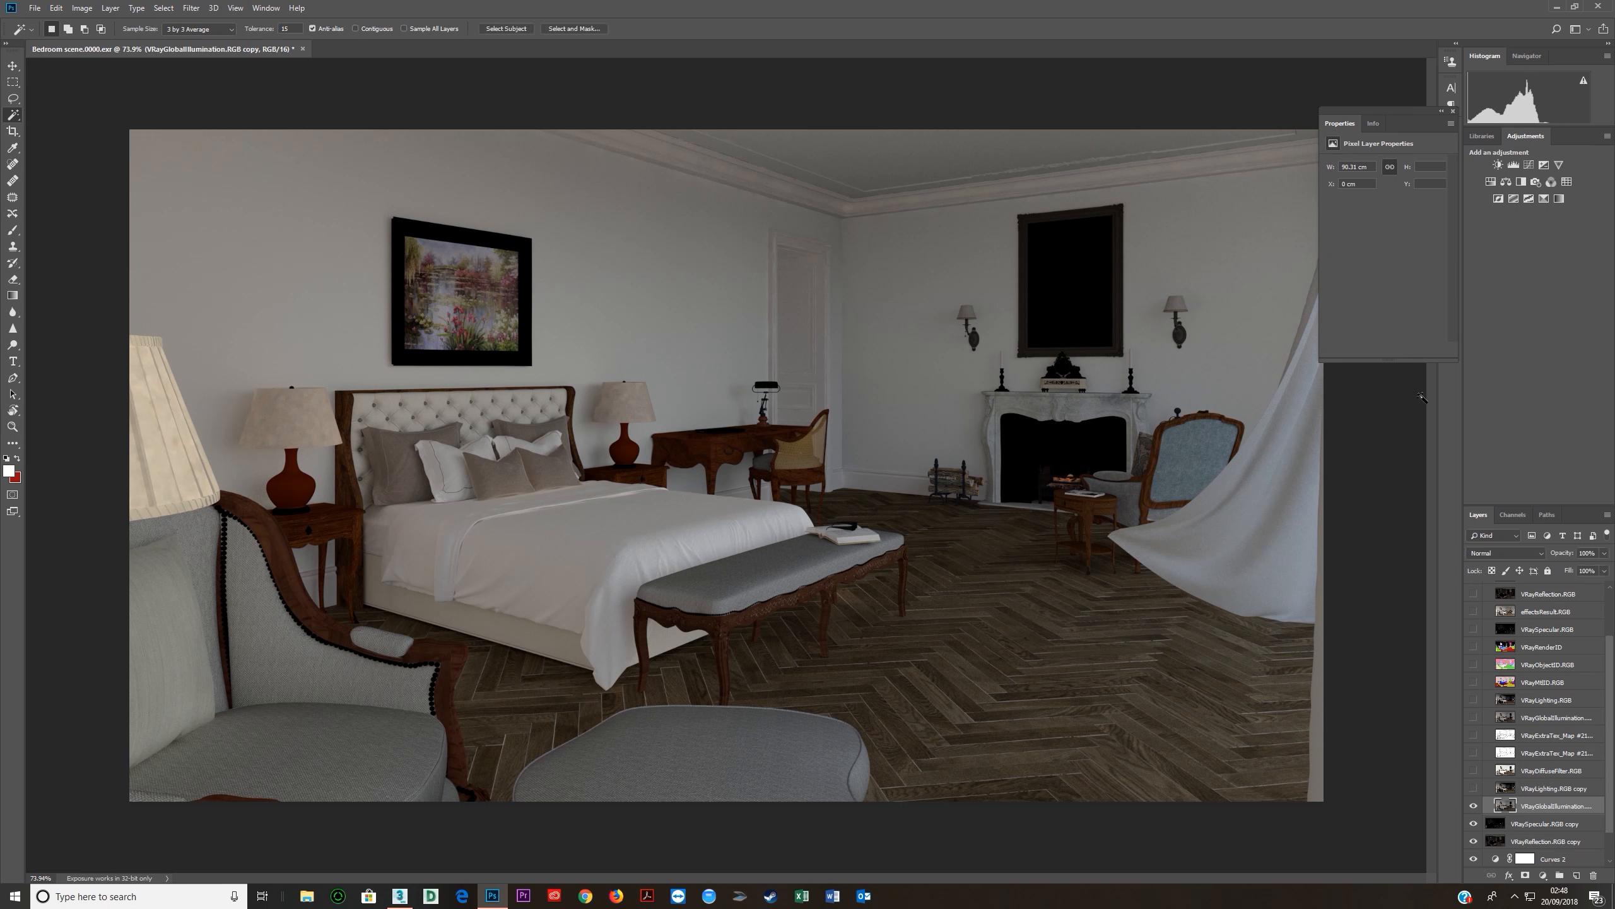
click(1511, 554)
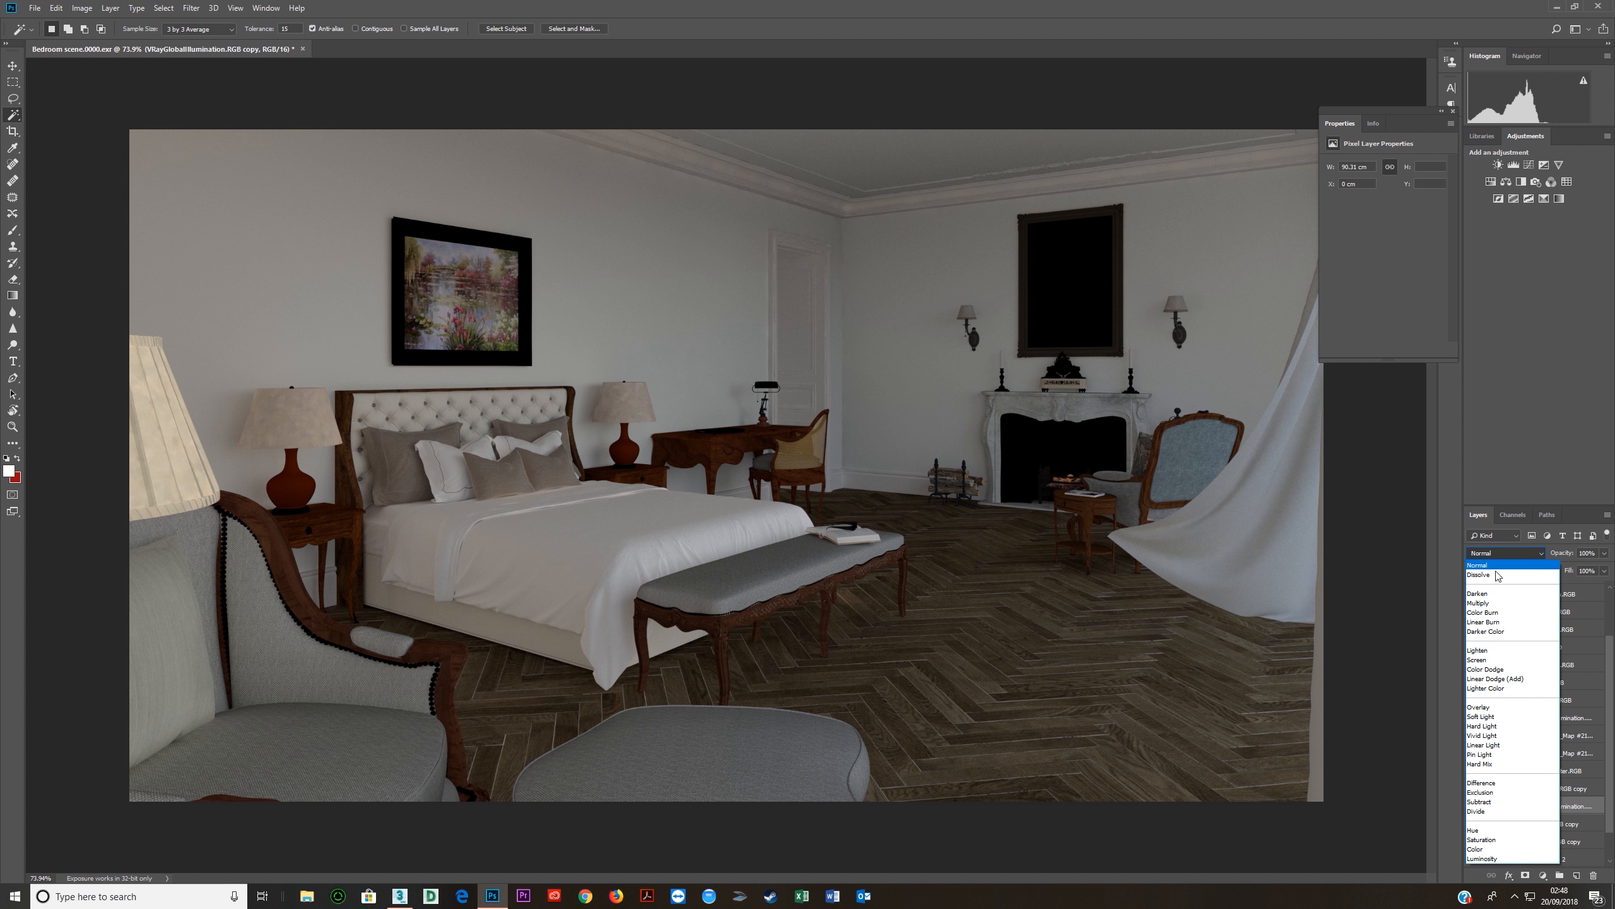
click(1488, 656)
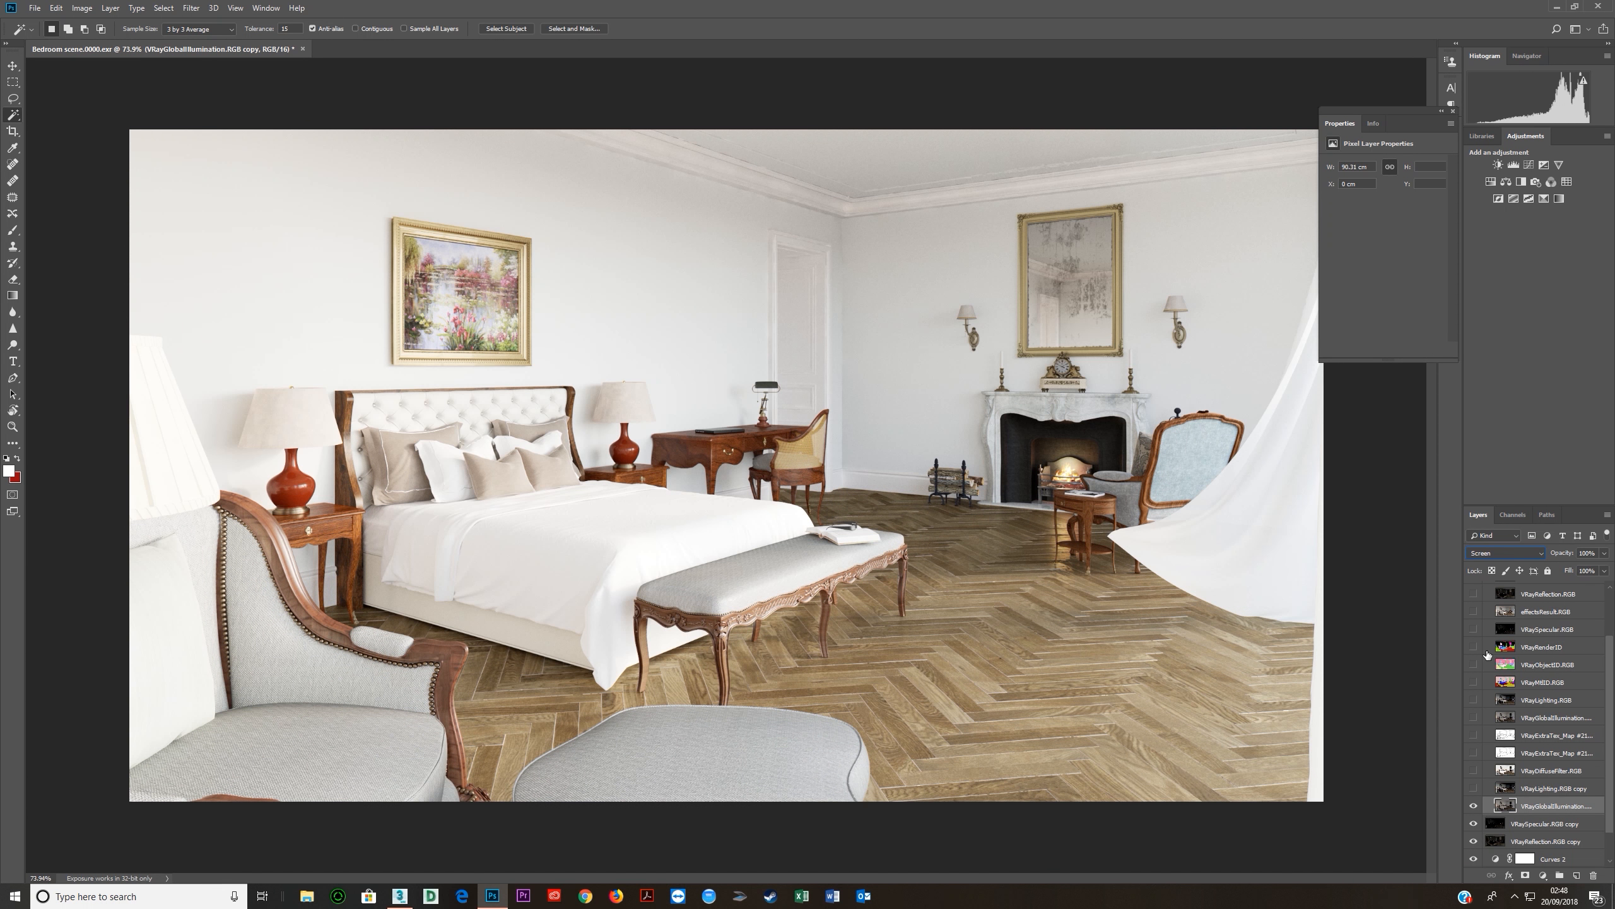
key(shift+plus)
key(shift+plus)
key(shift+plus)
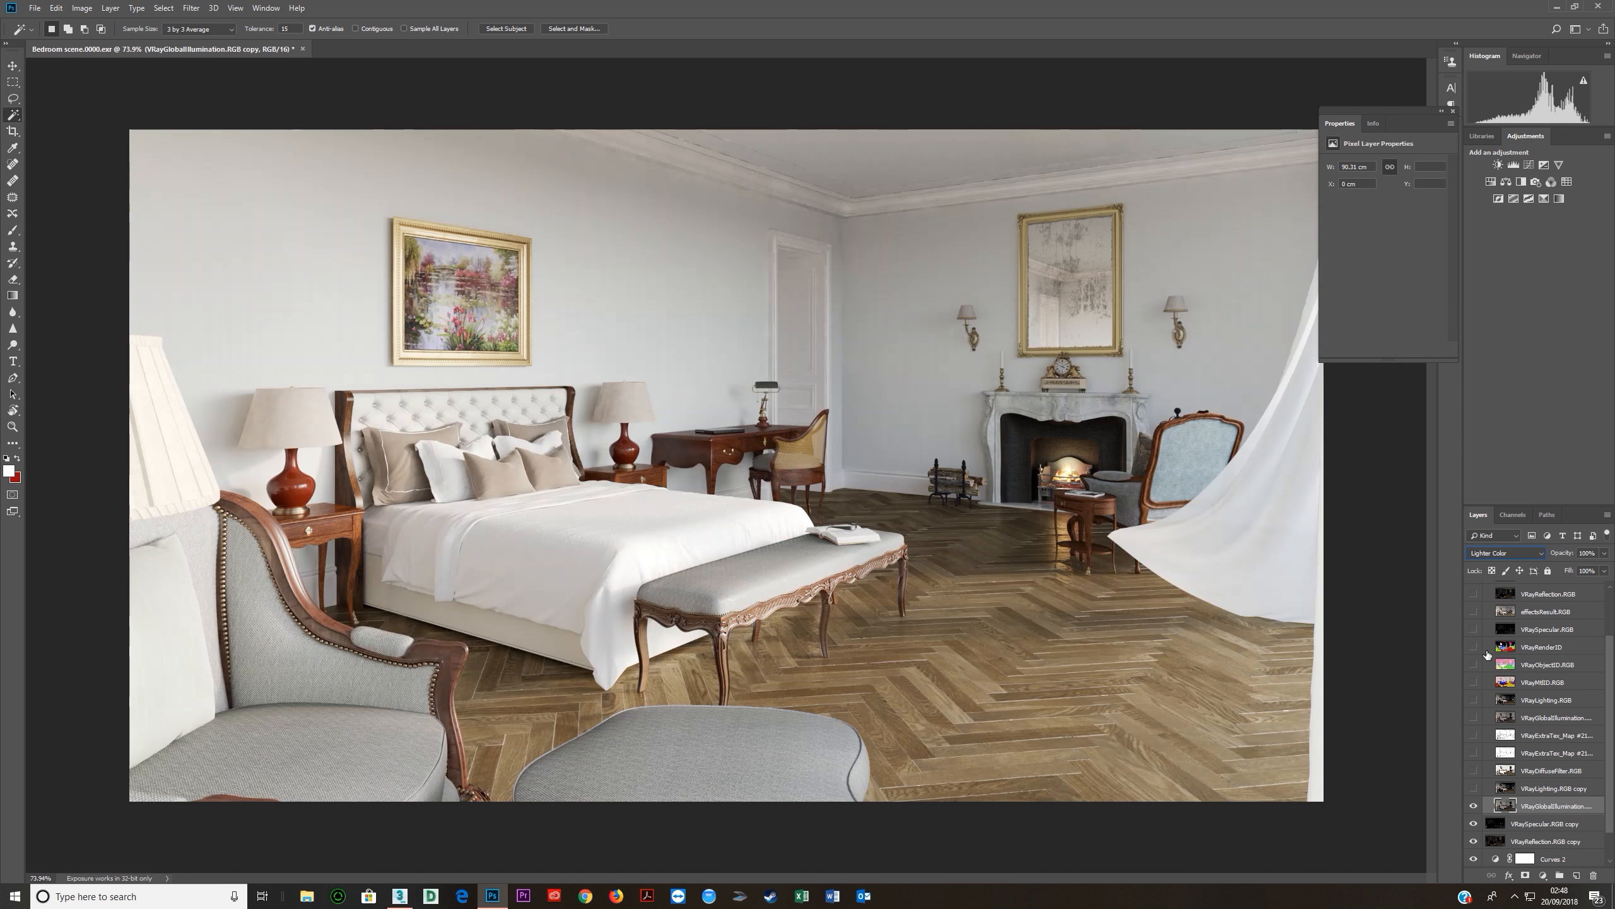
key(shift+plus)
key(shift+minus)
Move the VRayLighting.RGB and VRayGlobalIllumination.RGB copies out of the layer group, directly above the VRaySpecular.RGB copy.
click(1474, 809)
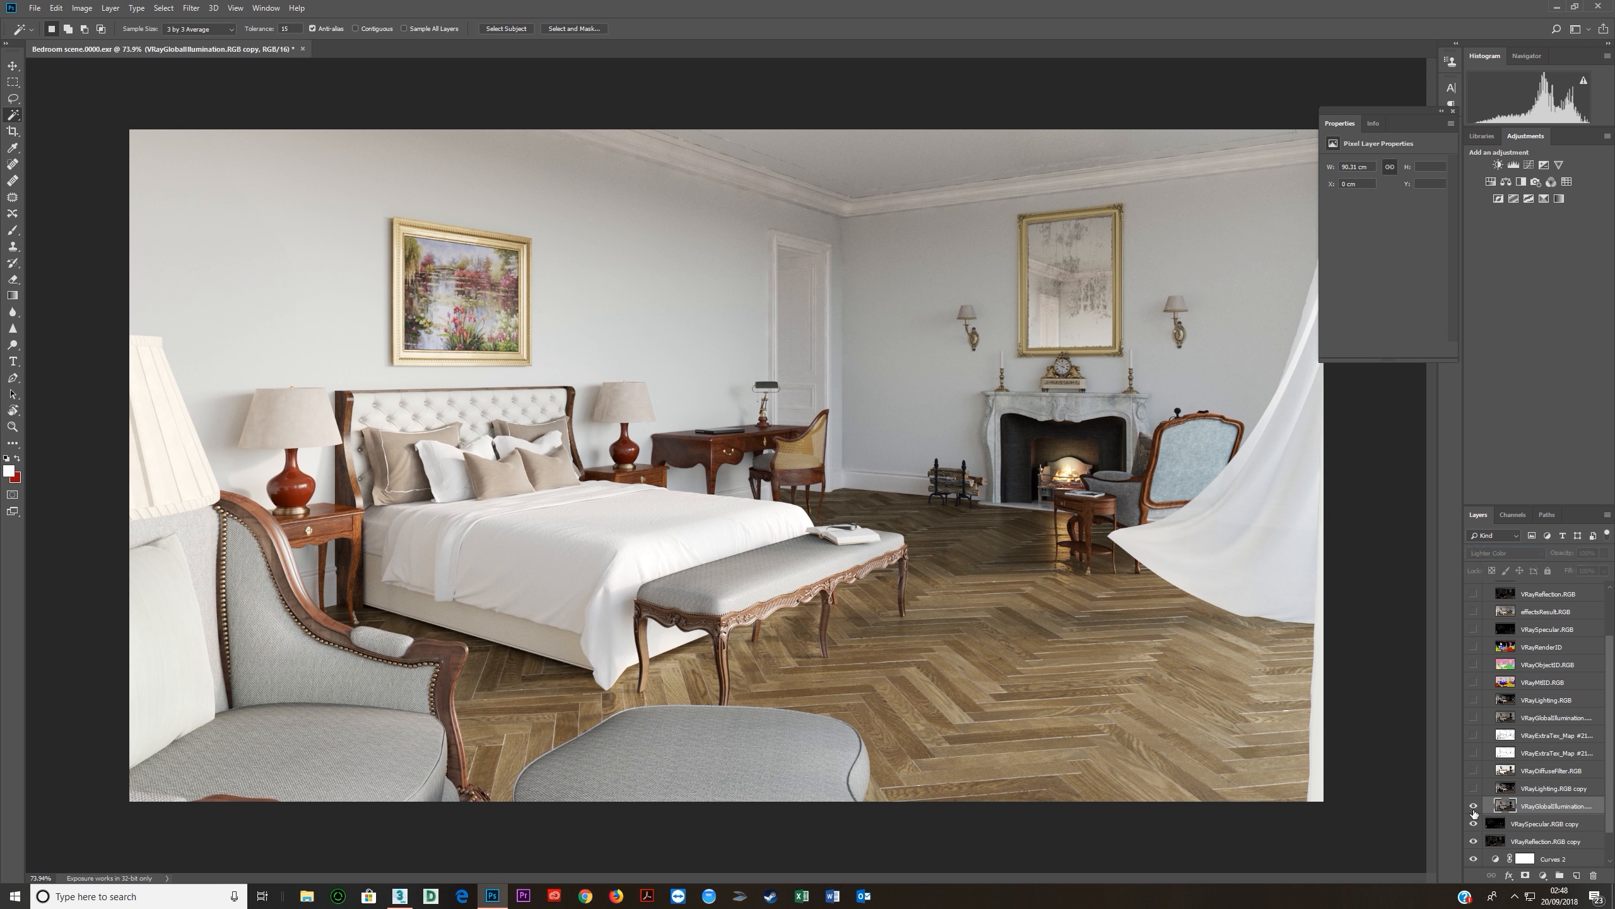
shift+click(1539, 792)
drag(1533, 807, 1529, 818)
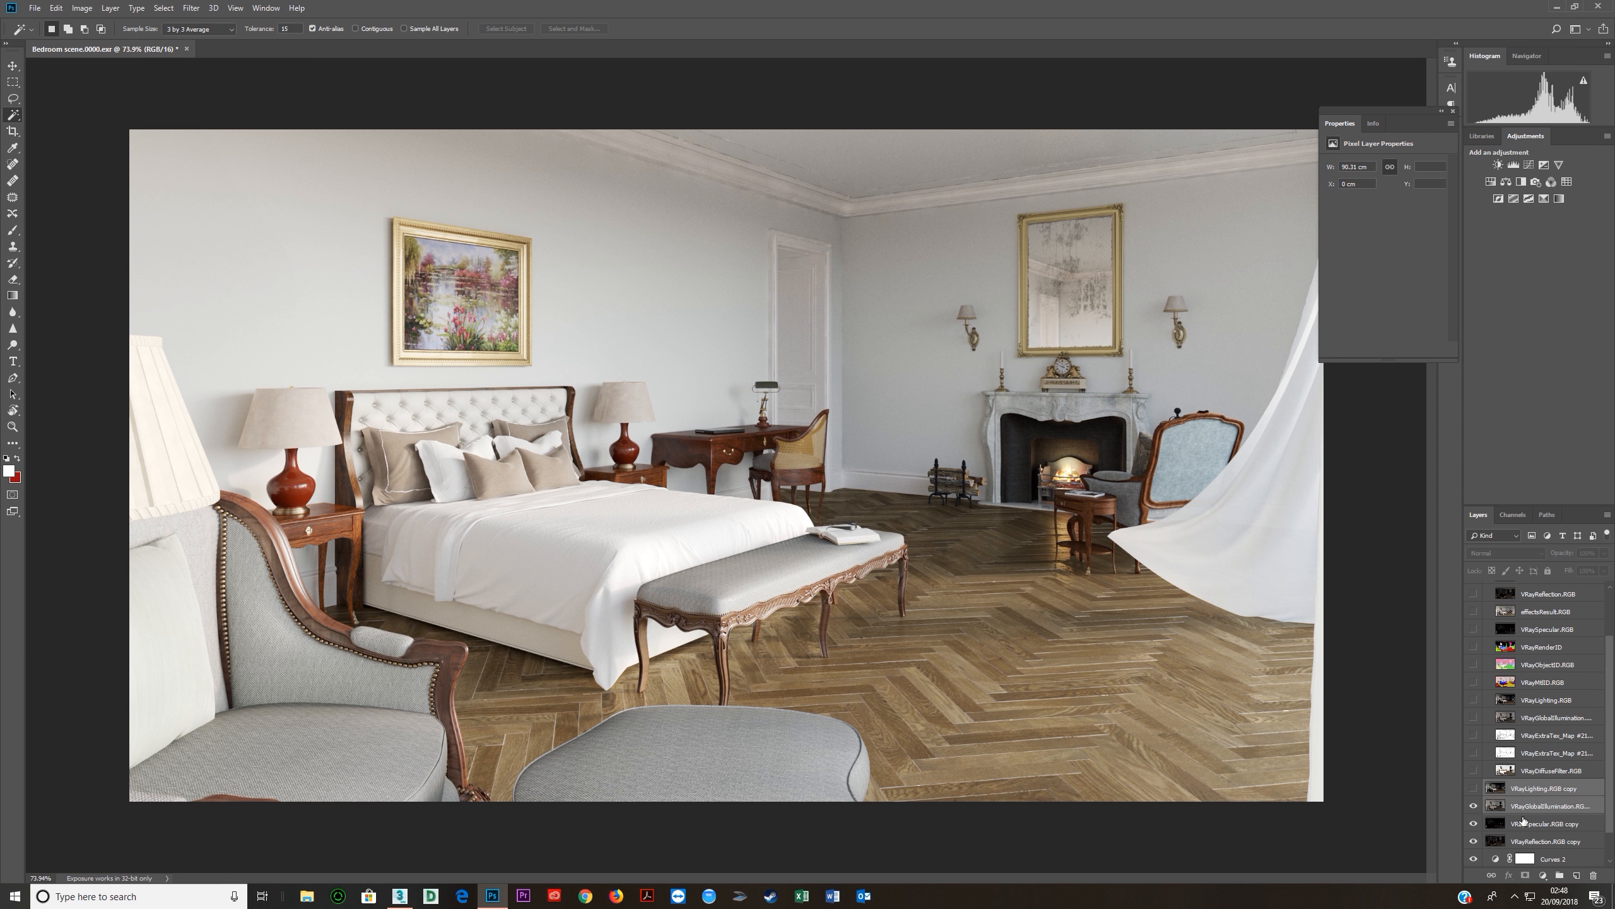
Set the VRayGlobalIllumination.RGB copy to Screen blending at 20% opacity.
click(1524, 810)
click(1517, 553)
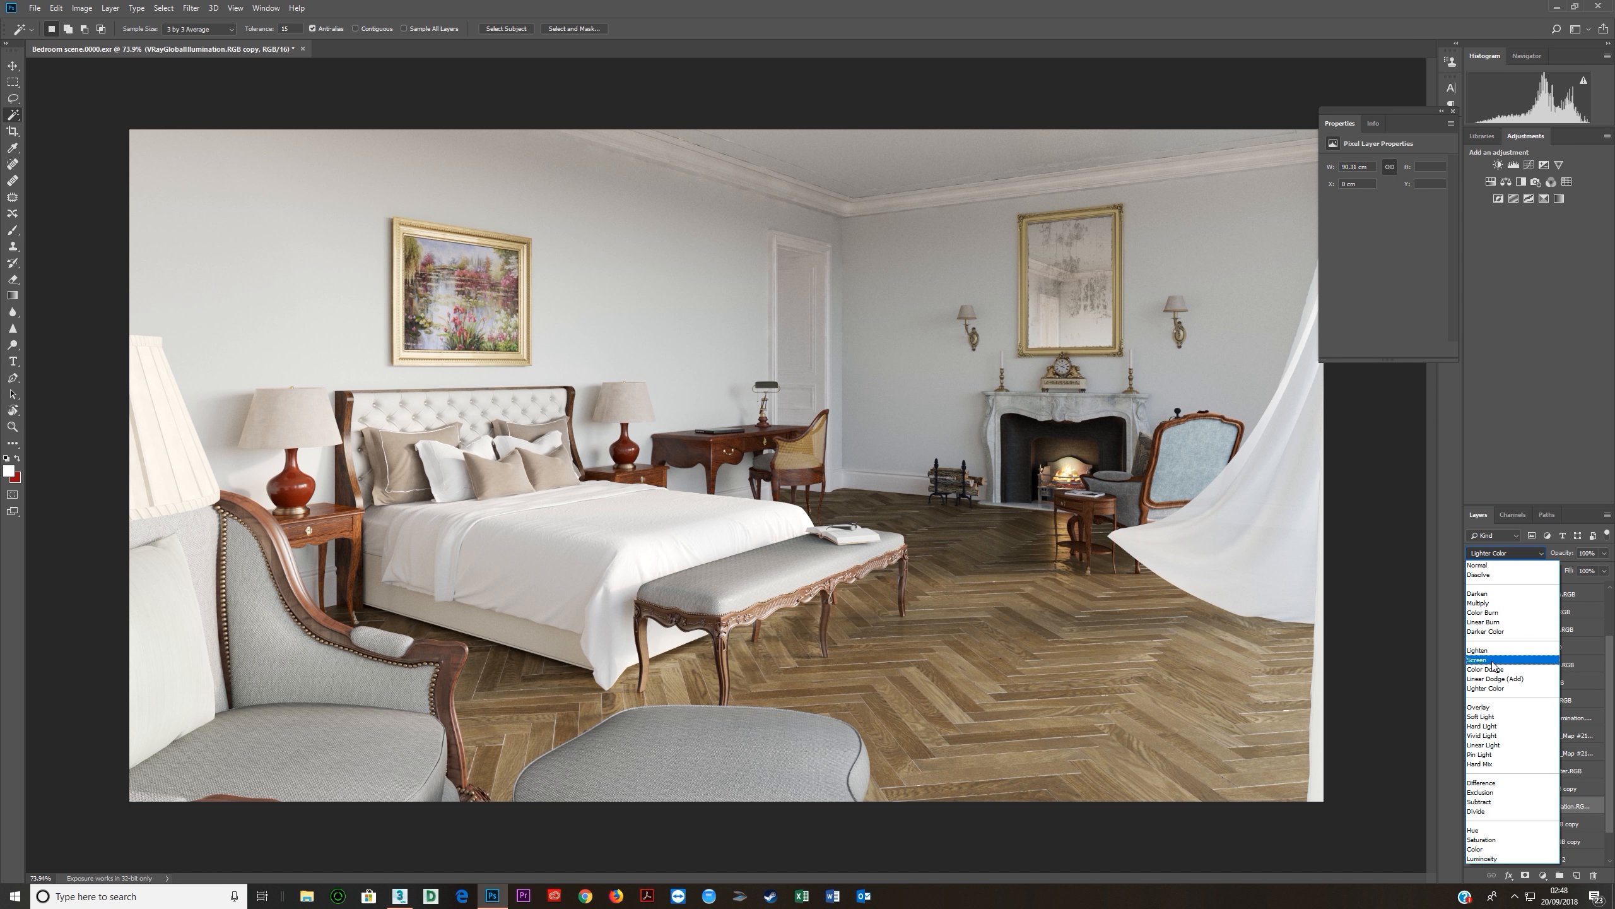
click(1491, 657)
key(Down)
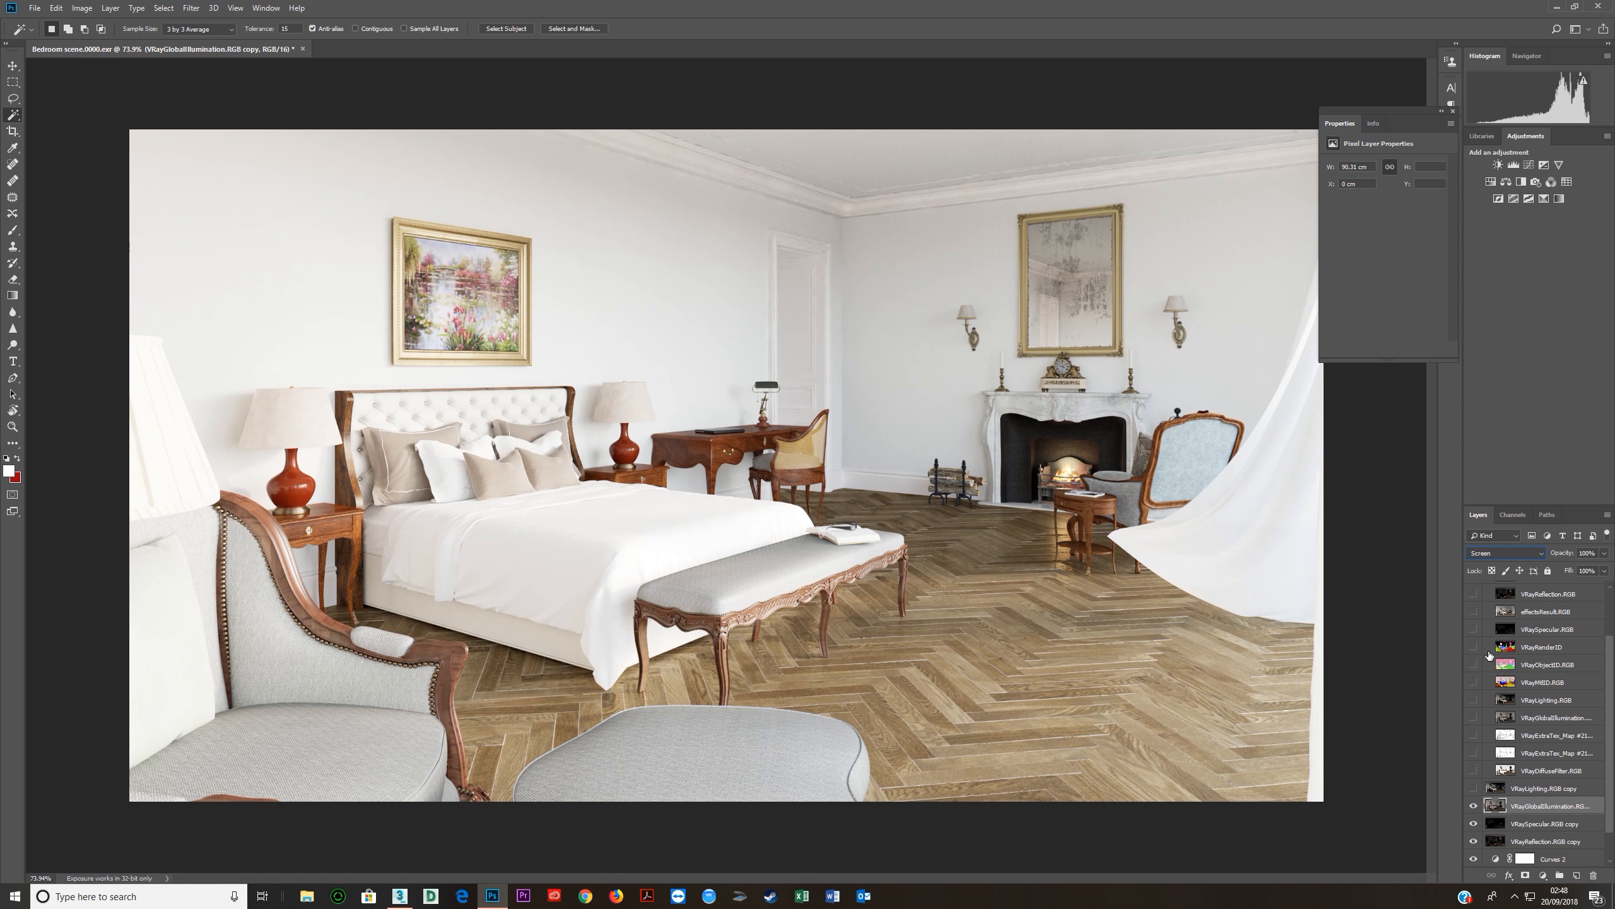
click(1589, 553)
text(20)
key(Return)
Compare the render with and without the VRayGlobalIllumination.RGB copy by toggling its visibility, leaving it hidden.
click(1473, 807)
click(1474, 808)
click(1473, 807)
click(1473, 807)
click(1474, 807)
click(1473, 807)
click(1474, 808)
click(1474, 808)
click(1474, 808)
click(1475, 808)
click(1474, 808)
Show the VRayLighting.RGB copy and set it to Screen blending at 30% opacity.
click(1464, 790)
click(1473, 789)
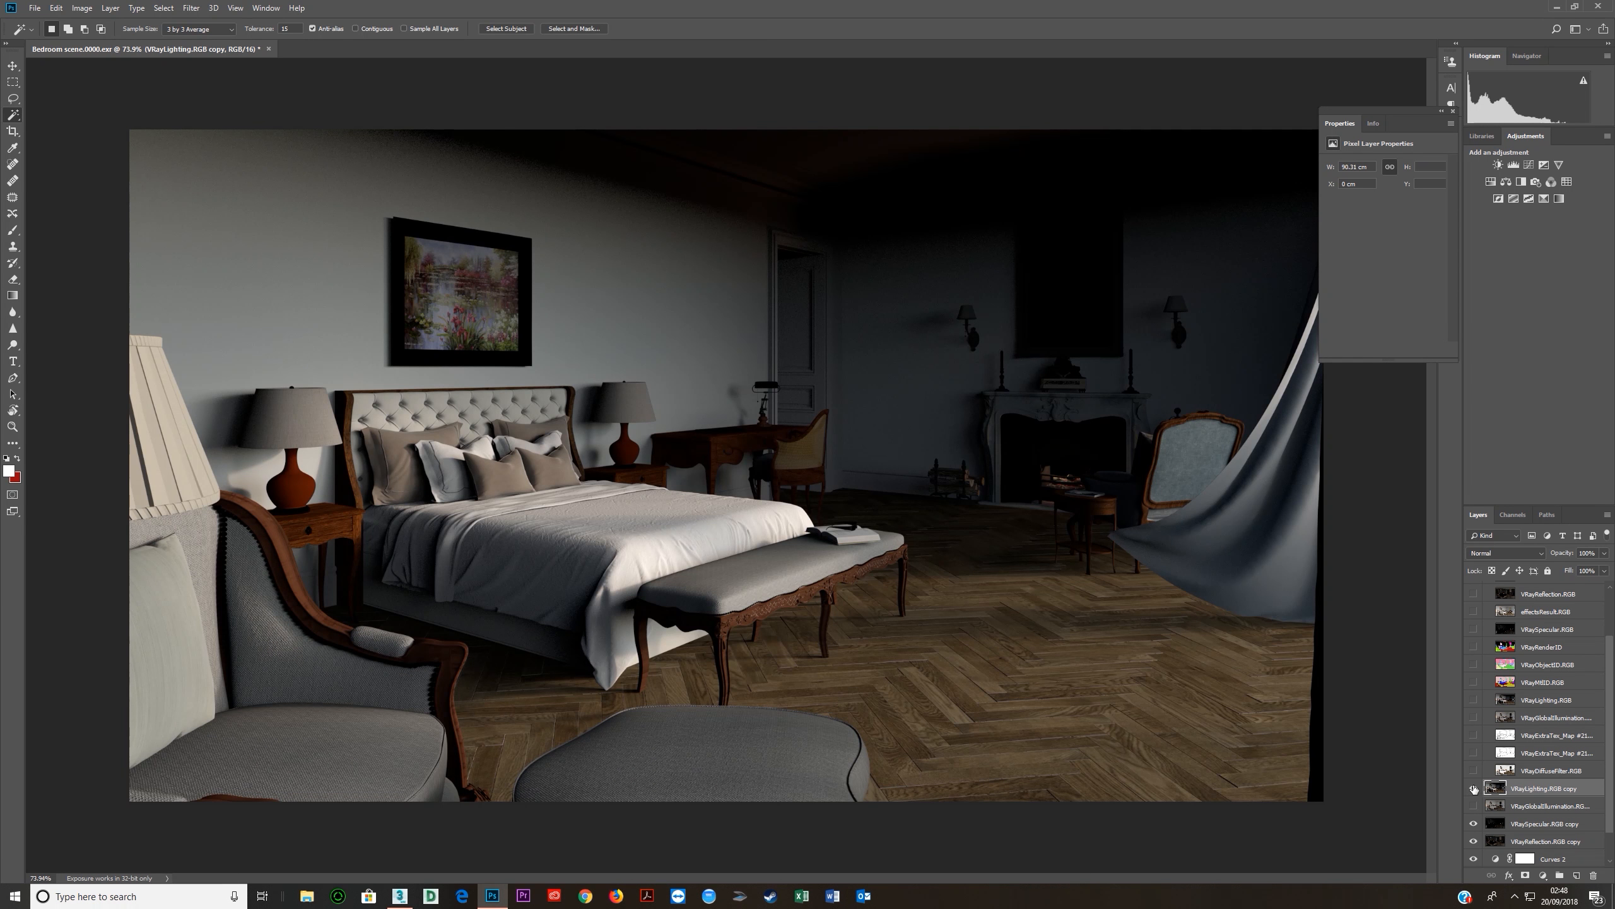
click(1505, 553)
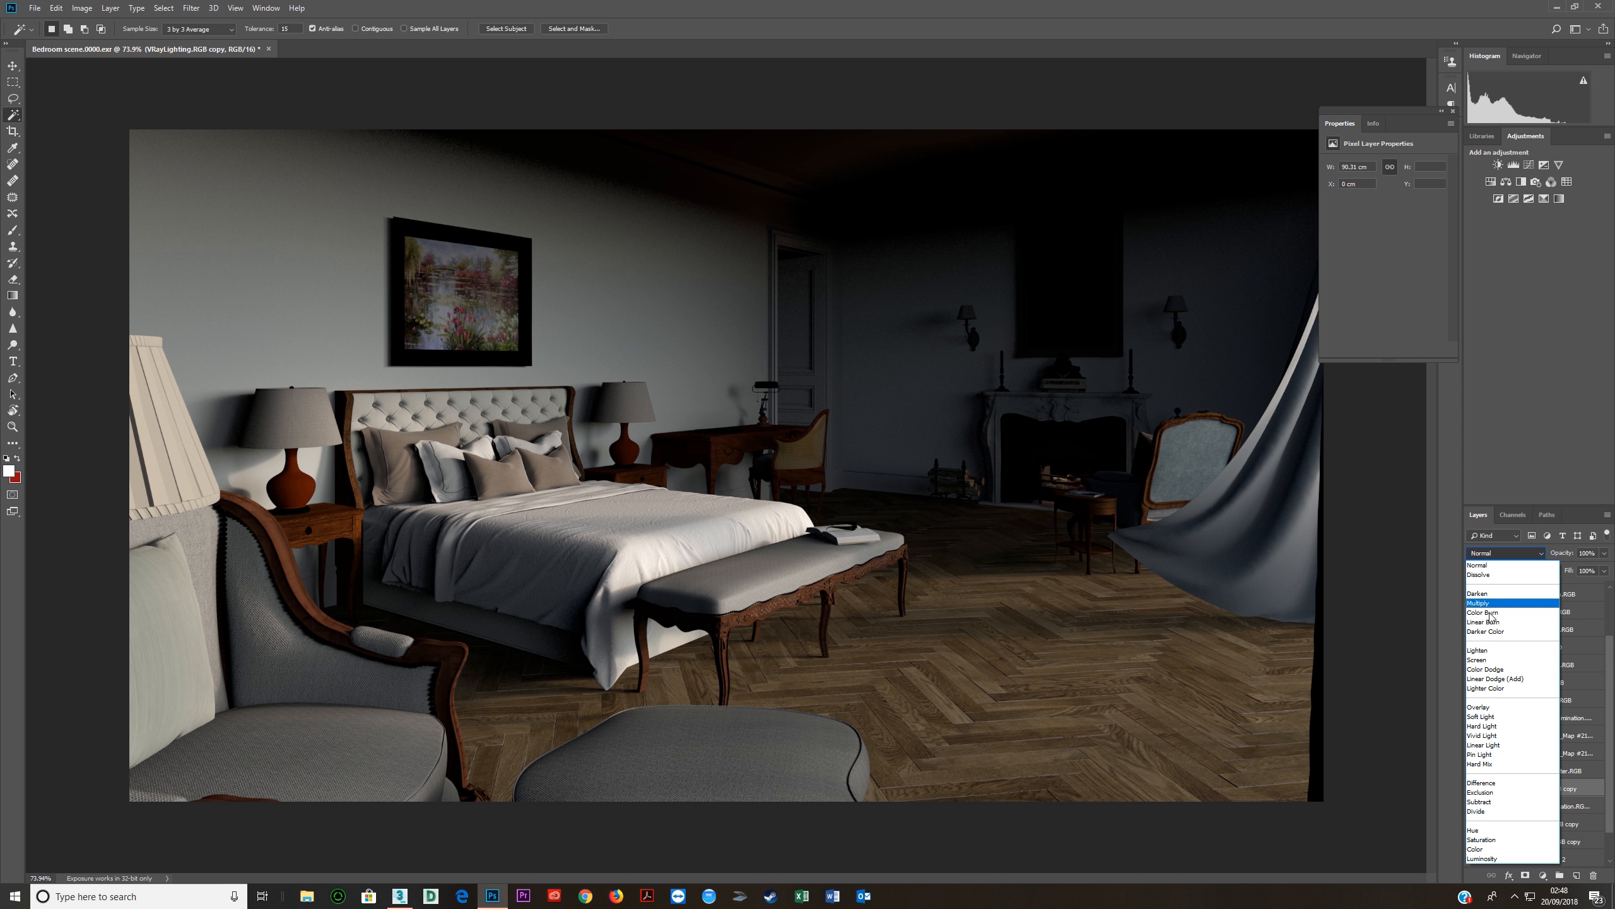
click(1488, 659)
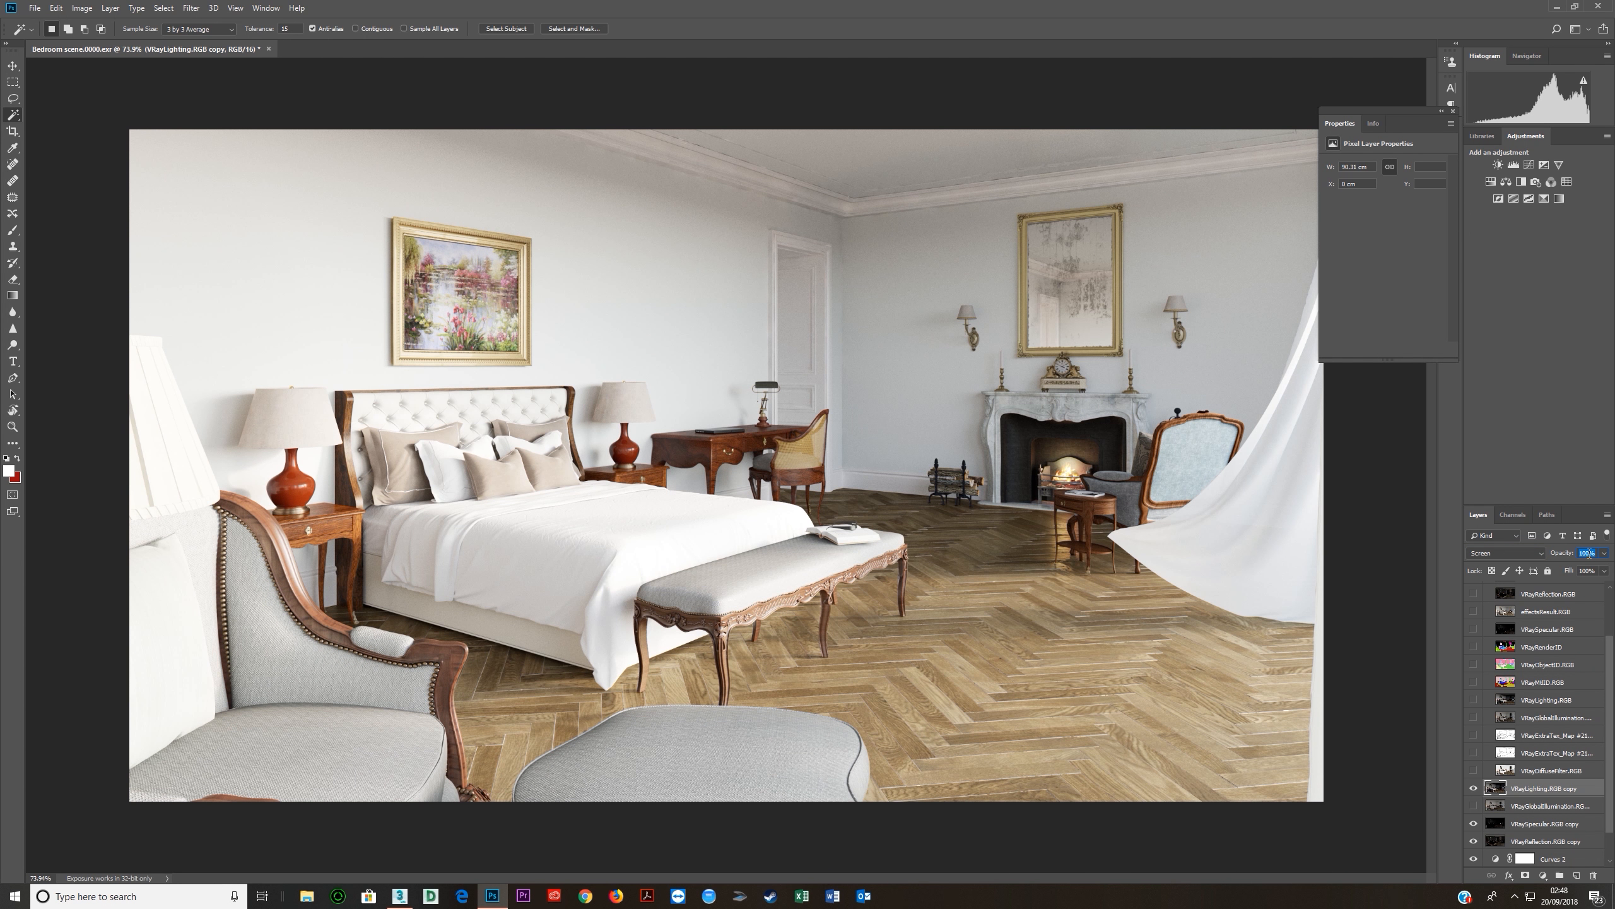
text(30)
key(Return)
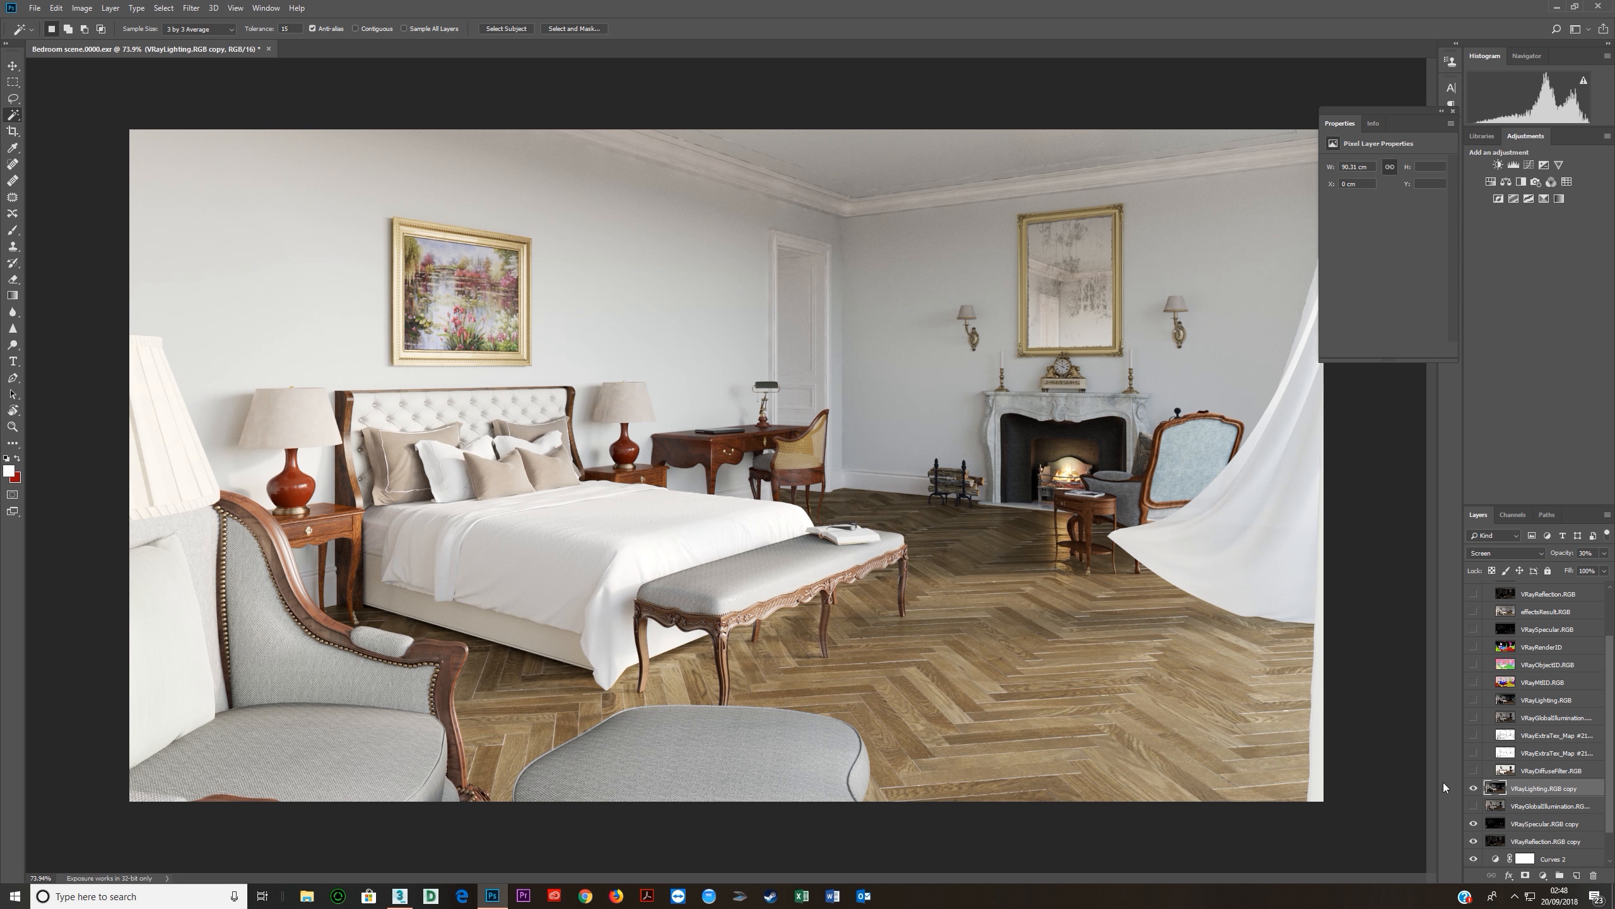
Compare the render with and without the VRayLighting.RGB copy by toggling its visibility, leaving it hidden.
click(1474, 788)
click(1474, 788)
click(1474, 788)
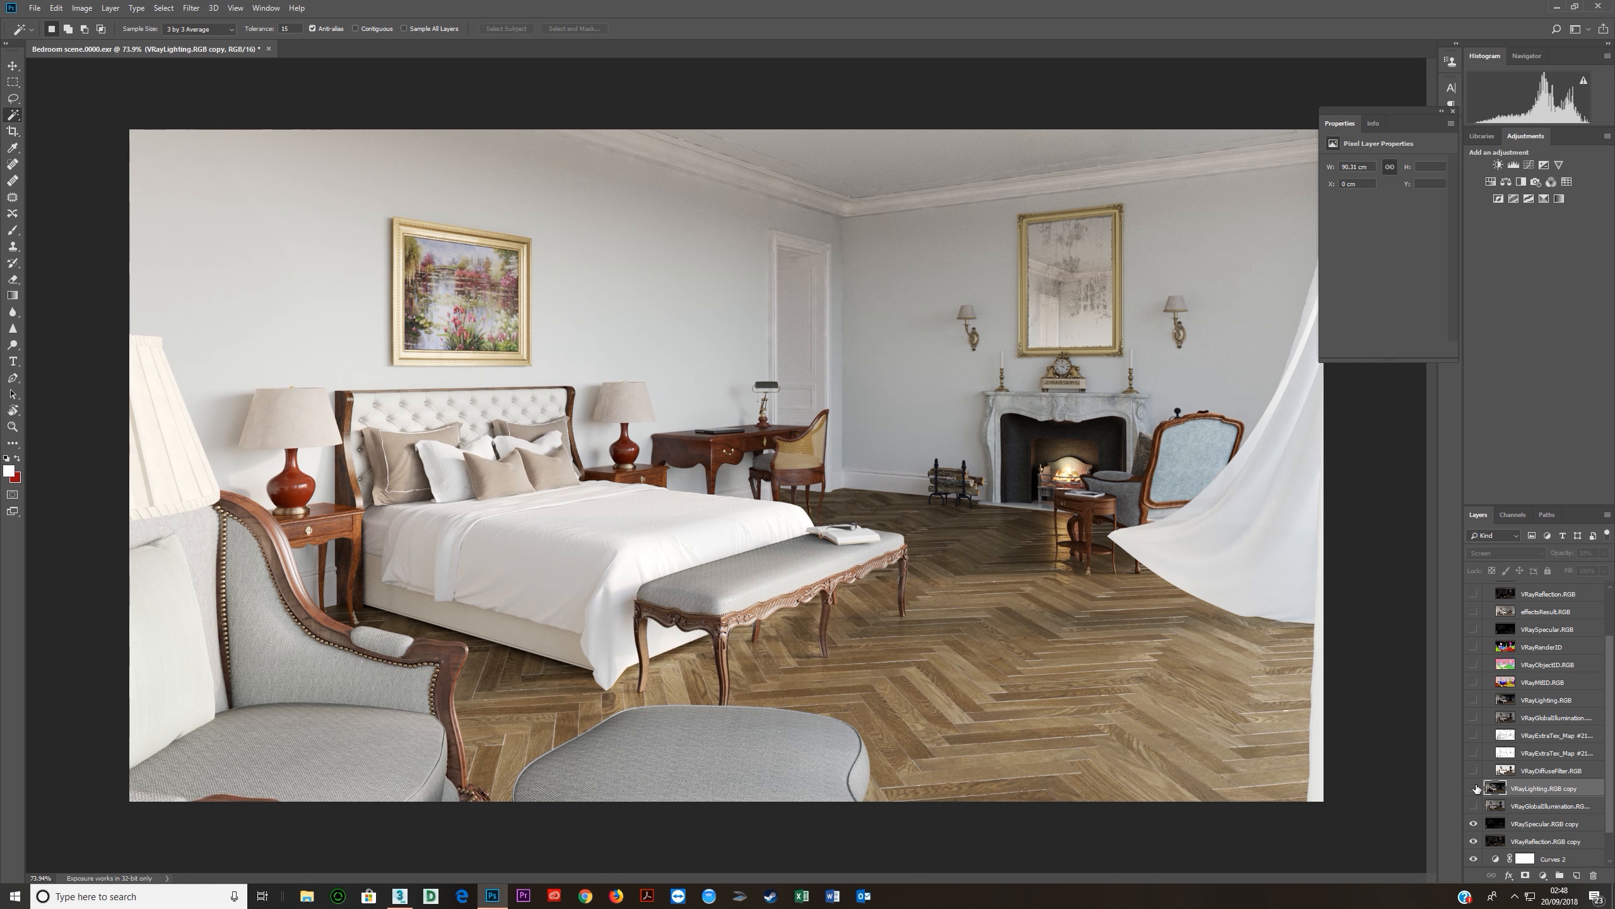
click(1474, 788)
click(1474, 788)
click(1474, 788)
click(1474, 788)
click(1474, 788)
click(1474, 788)
click(1474, 789)
click(1475, 789)
click(1474, 789)
click(1473, 790)
click(1473, 790)
click(1474, 791)
Delete the VRayLighting.RGB and VRayGlobalIllumination.RGB copies together.
scroll(1525, 710, up, 1)
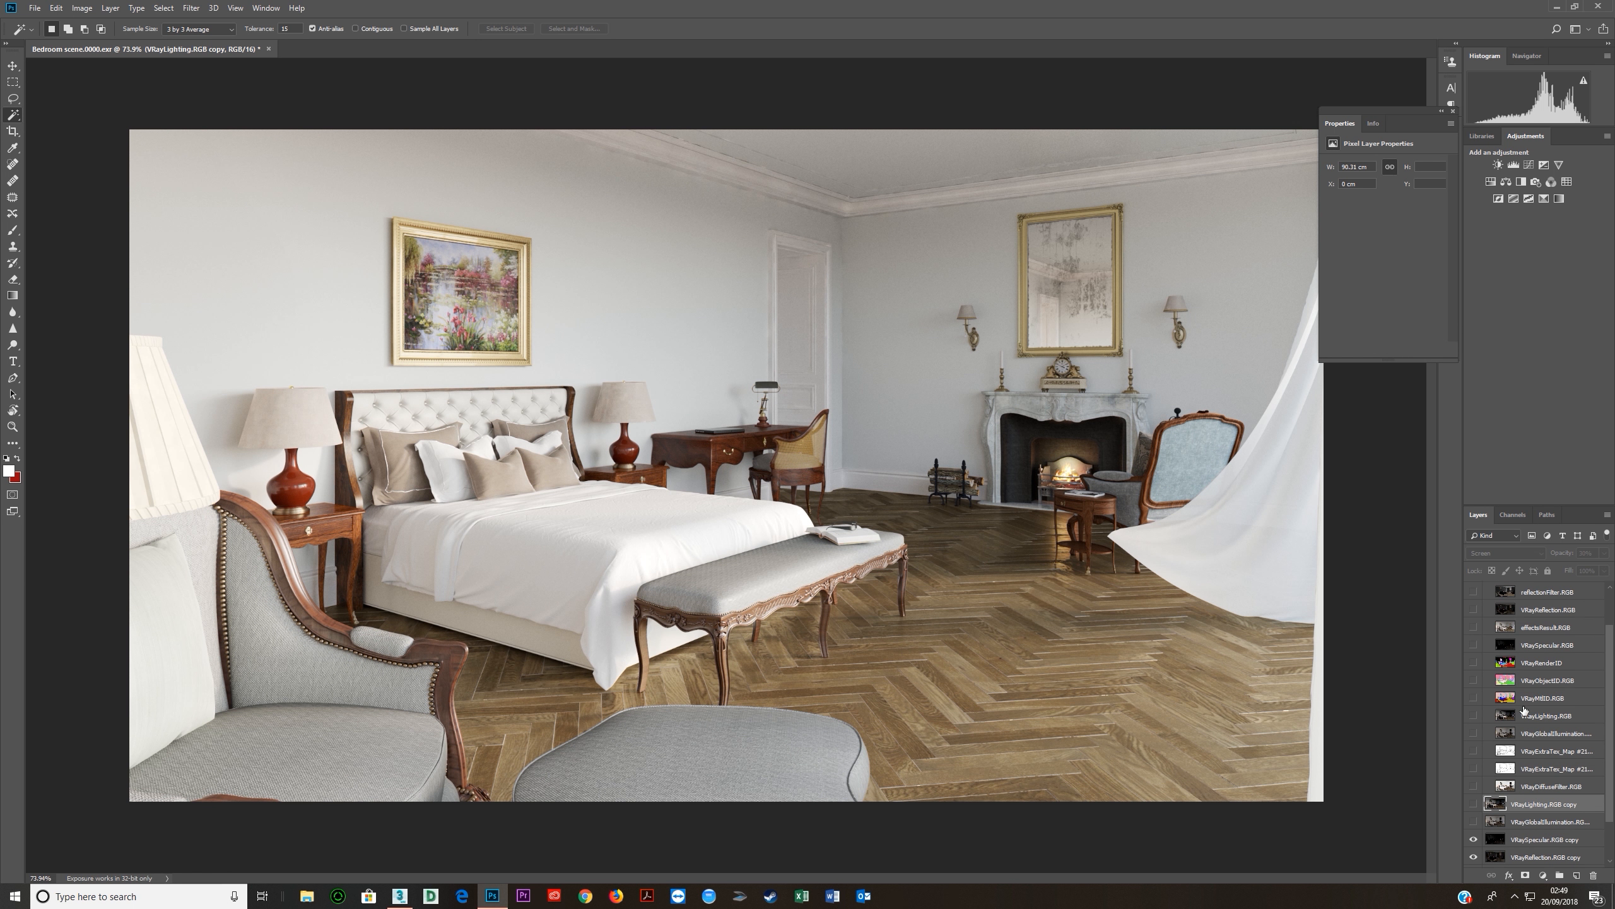
shift+click(1531, 824)
click(1593, 876)
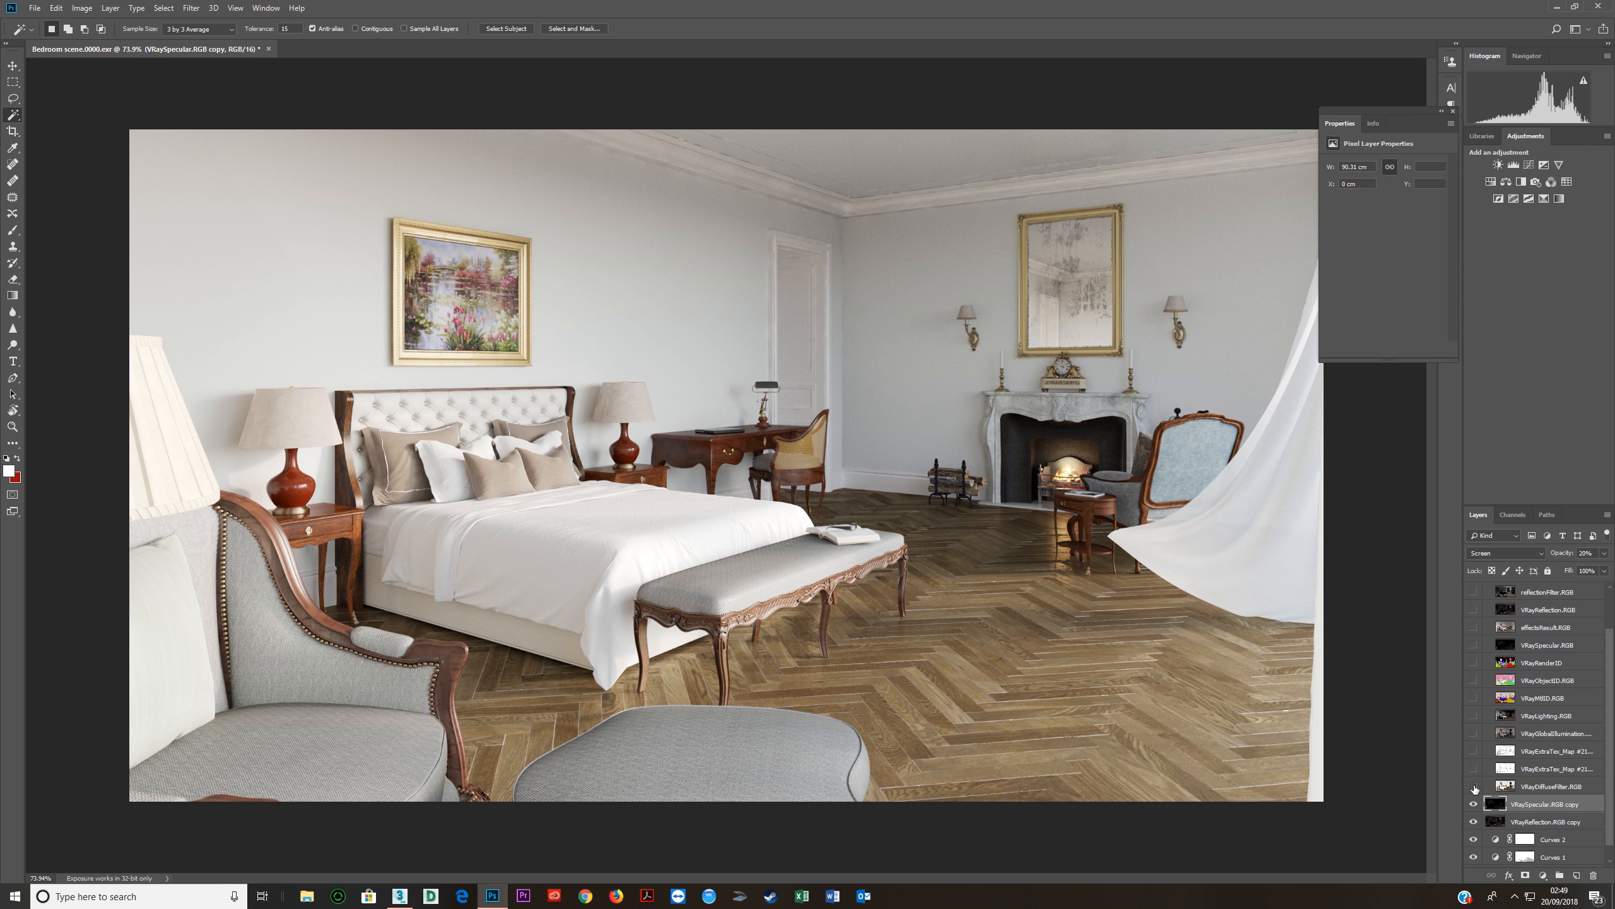
Inspect the VRayDiffuseFilter.RGB pass over the whole room and close up on the bed linen, hiding it after each check.
click(1474, 787)
click(1532, 787)
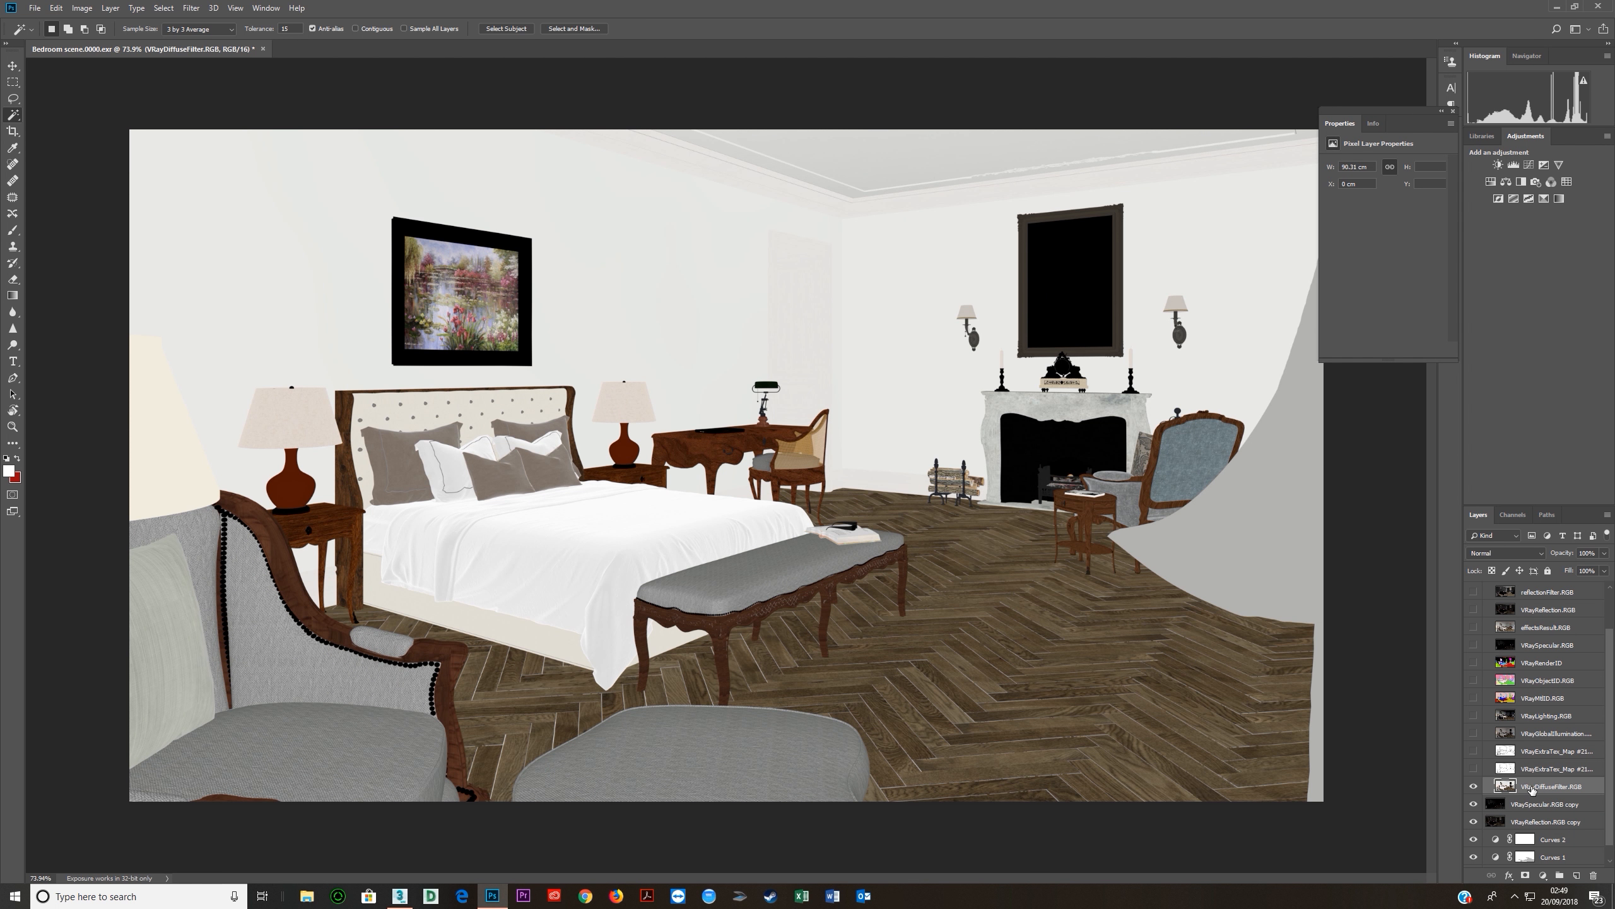
click(1473, 787)
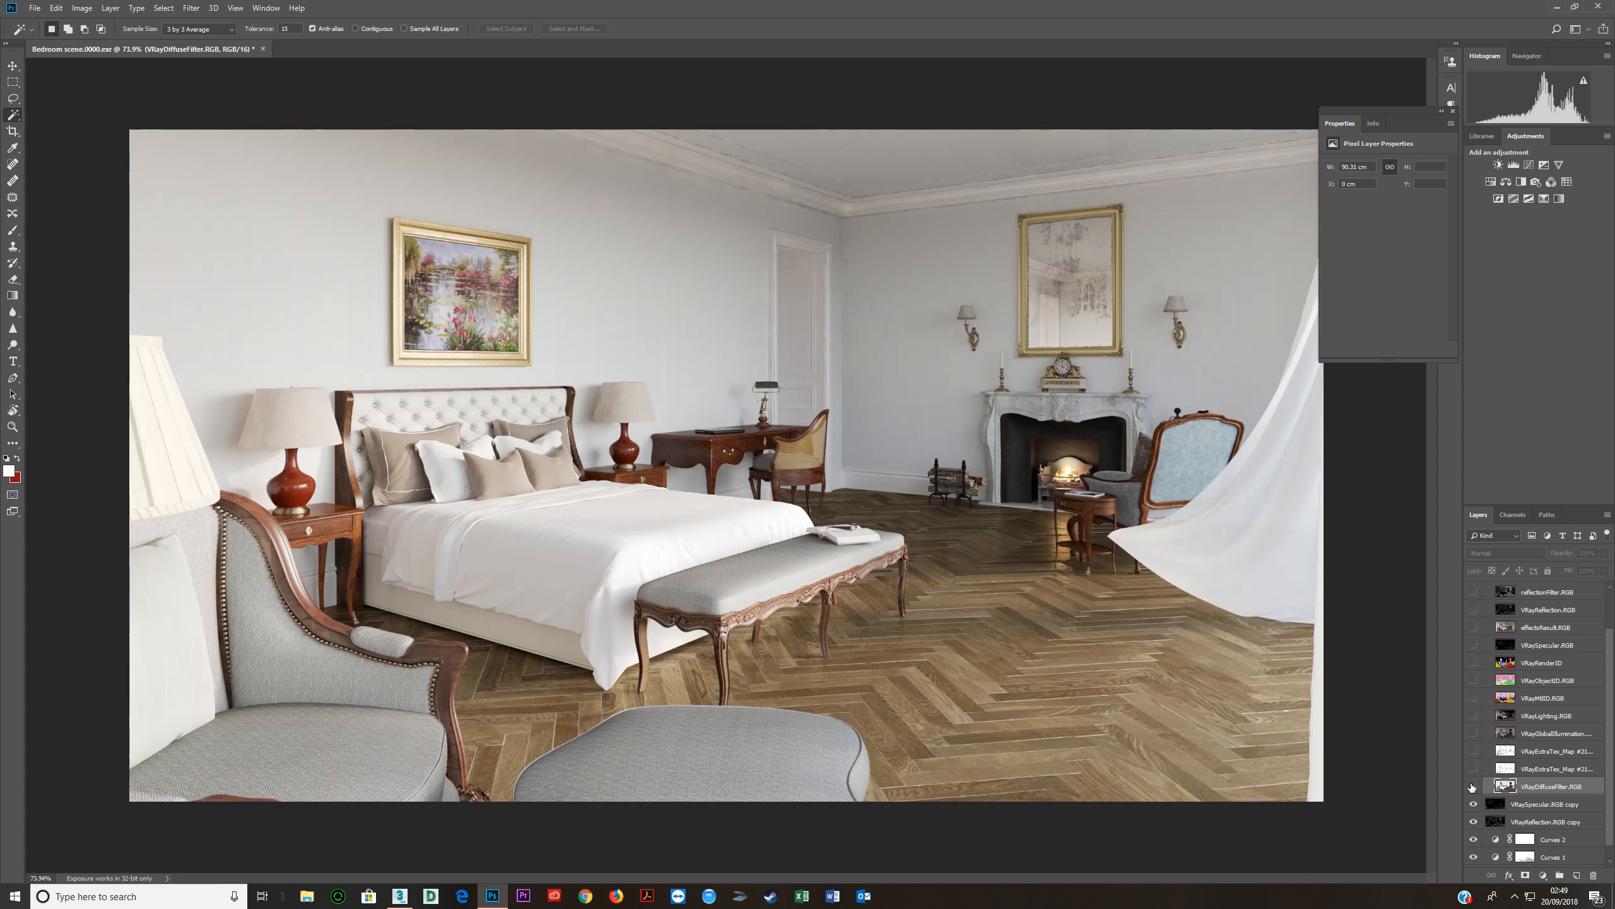
scroll(630, 561, up, 2)
scroll(625, 561, up, 3)
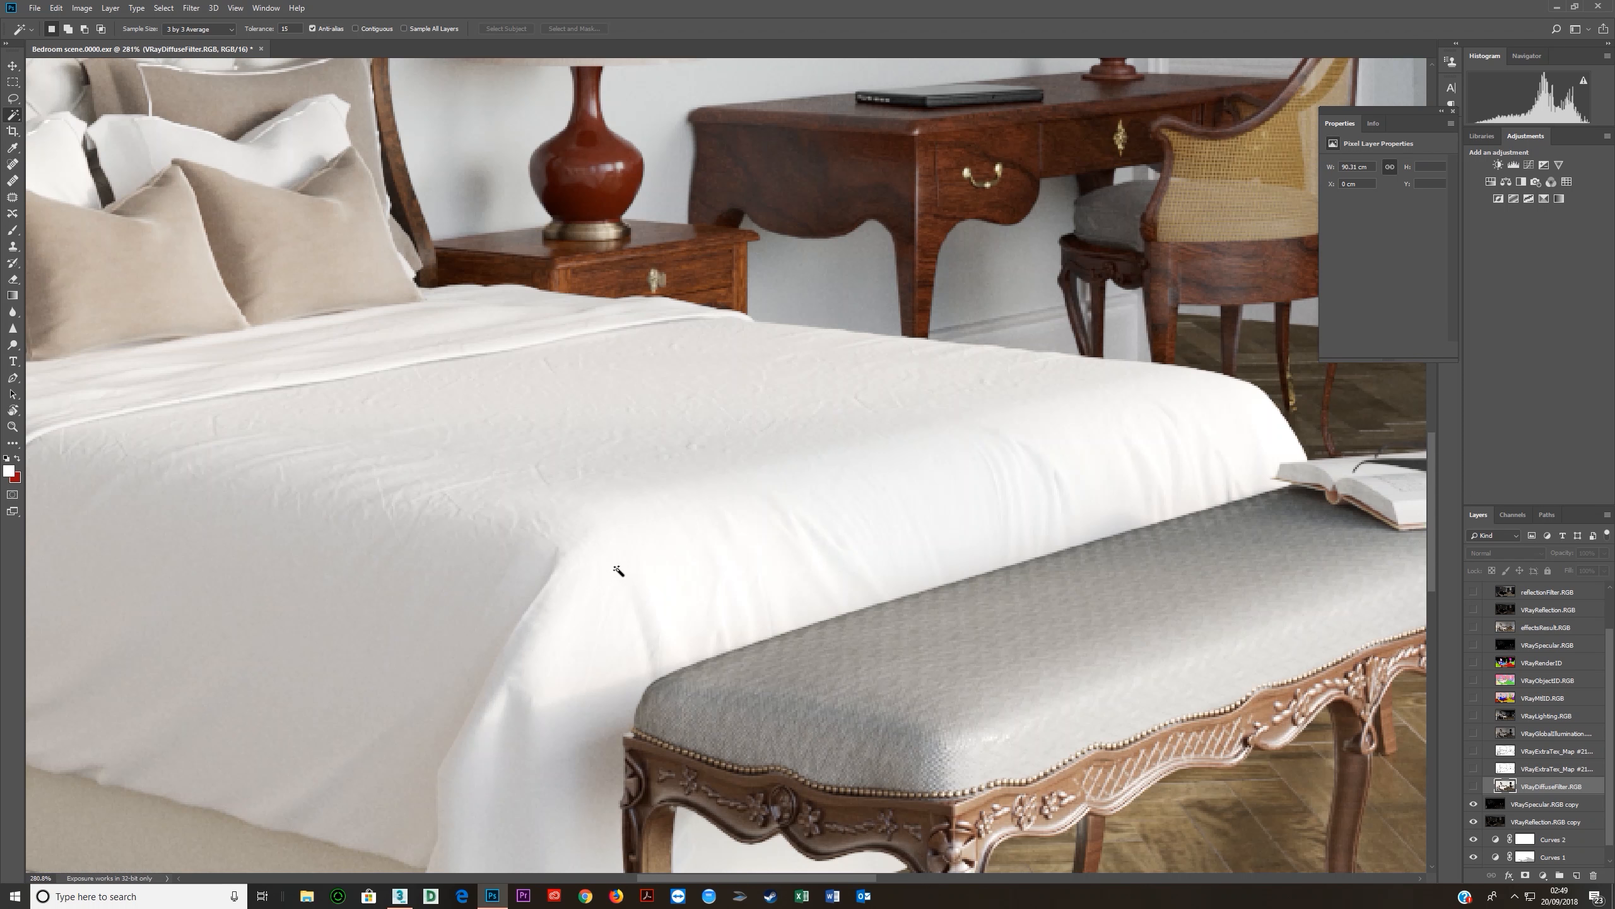
click(1474, 787)
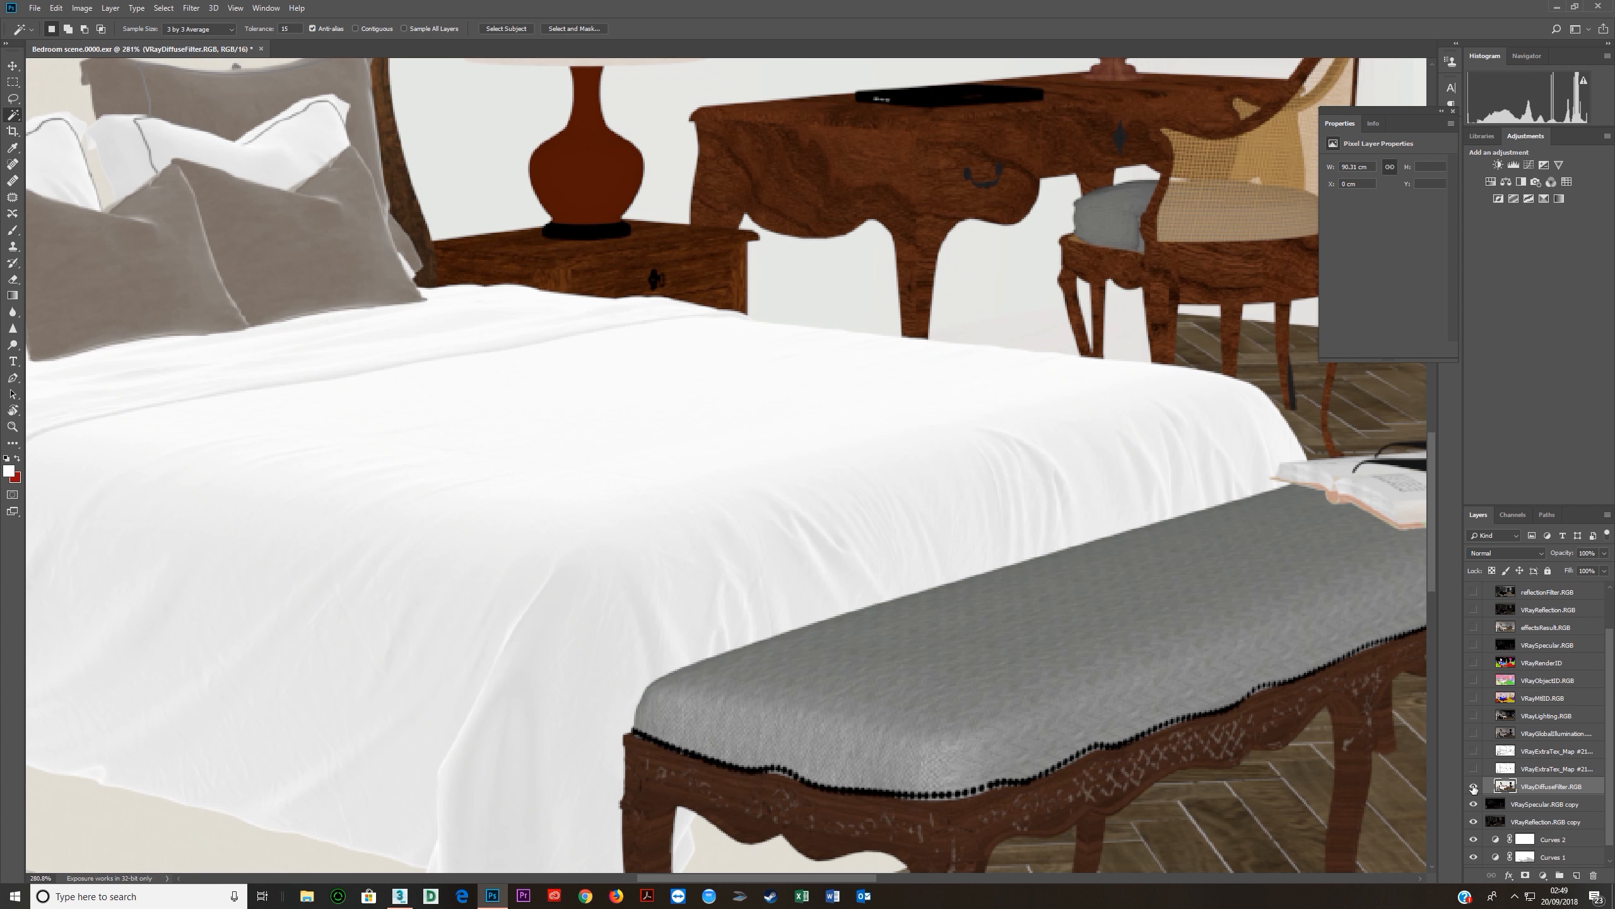
click(1474, 787)
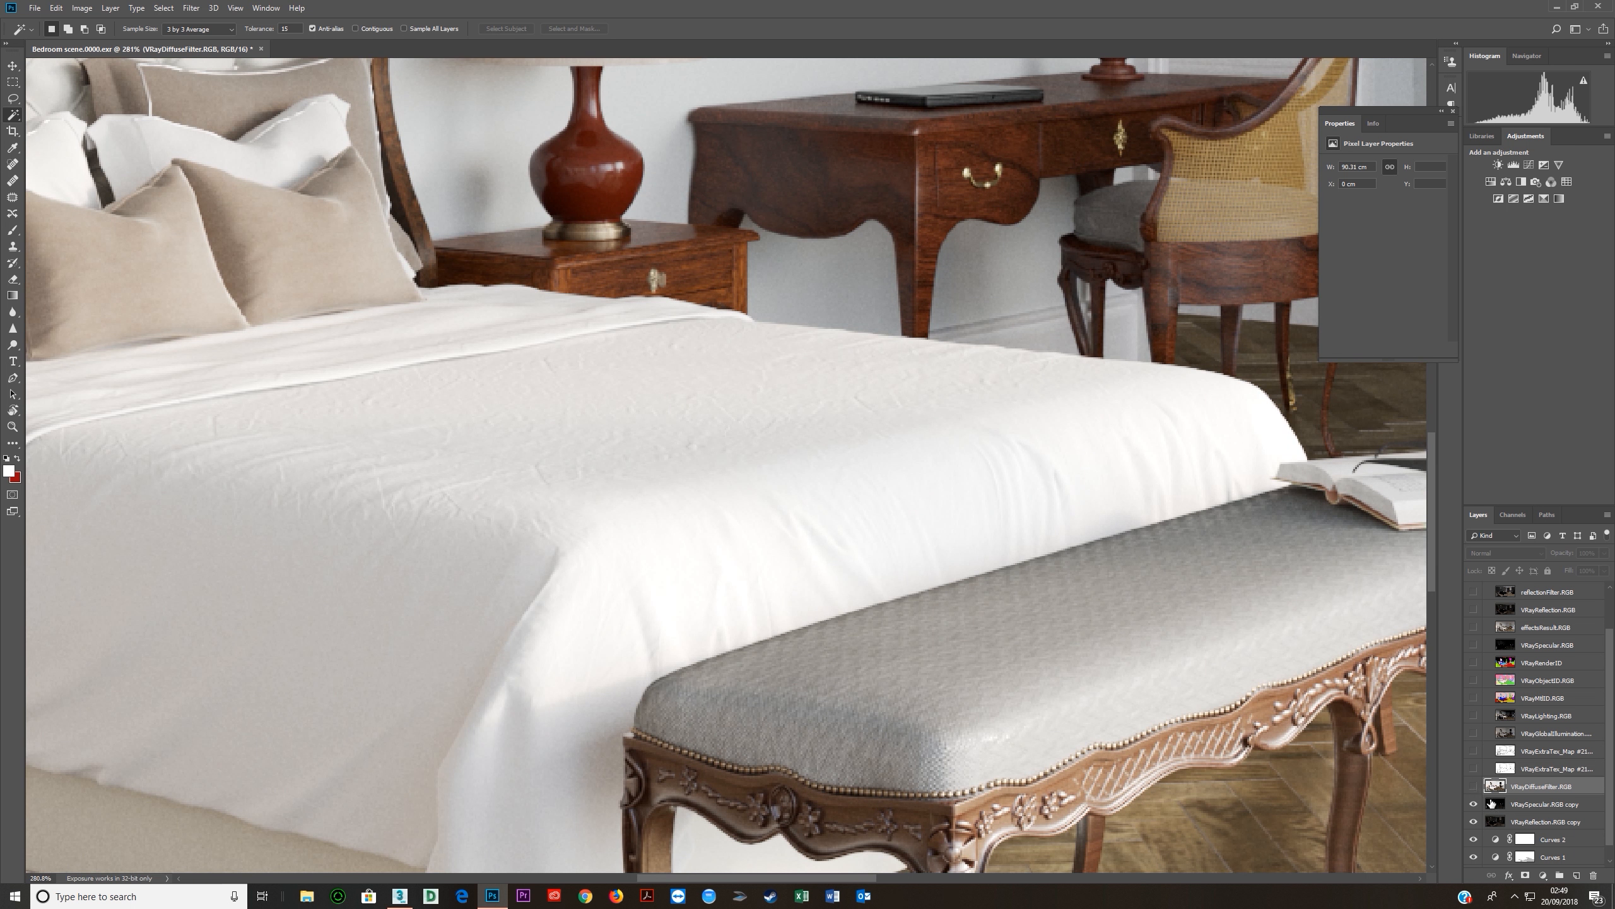
Compare the bed linen's fabric detail with and without VRayDiffuseFilter.RGB by toggling that layer, leaving it hidden.
click(1474, 787)
click(1473, 787)
click(1473, 787)
click(1473, 787)
click(1474, 787)
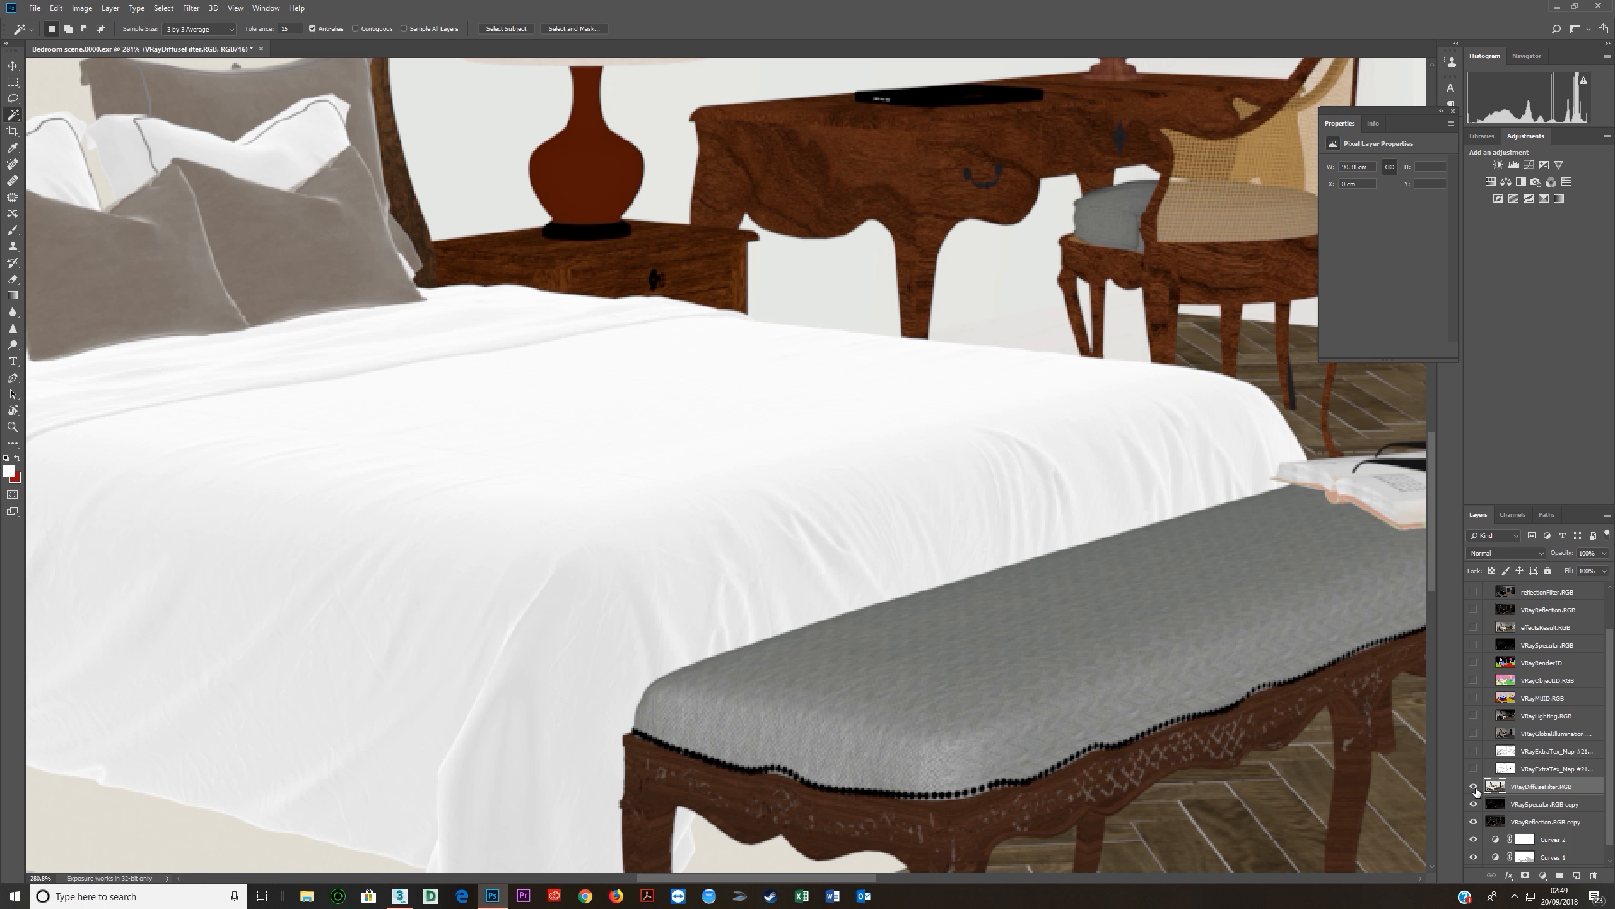
click(1474, 787)
click(1474, 786)
click(1474, 787)
click(1473, 787)
click(1473, 787)
click(1473, 786)
click(1474, 787)
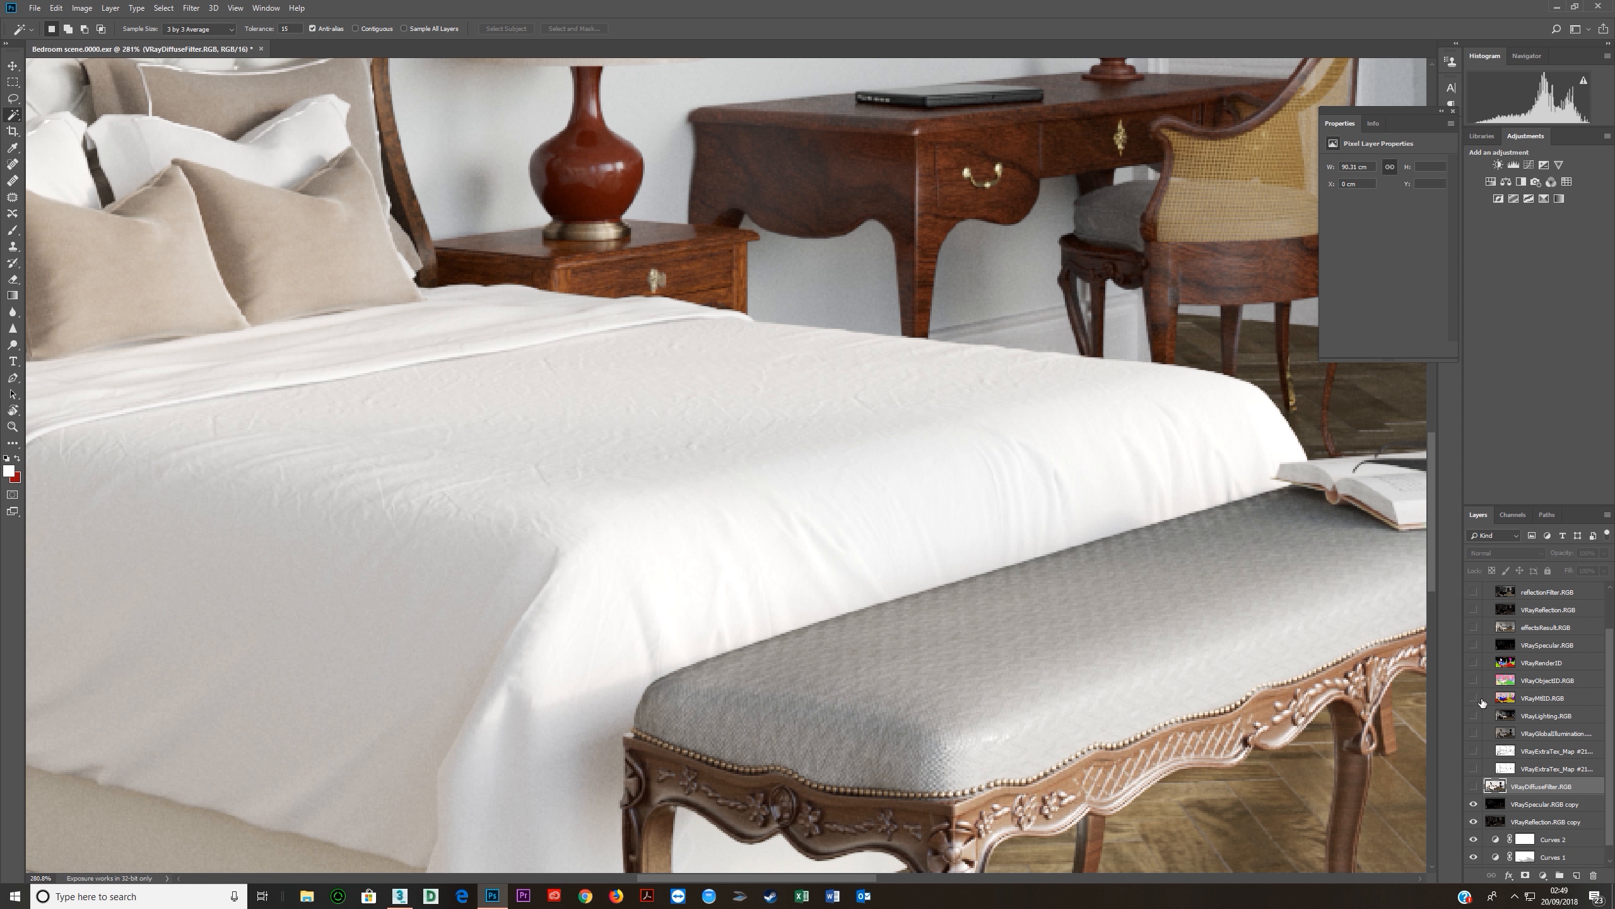
Check the bed's colours in VRayMtlID.RGB, hide that pass, and make VRayObjectID.RGB the visible, active layer instead.
click(1474, 698)
click(1523, 699)
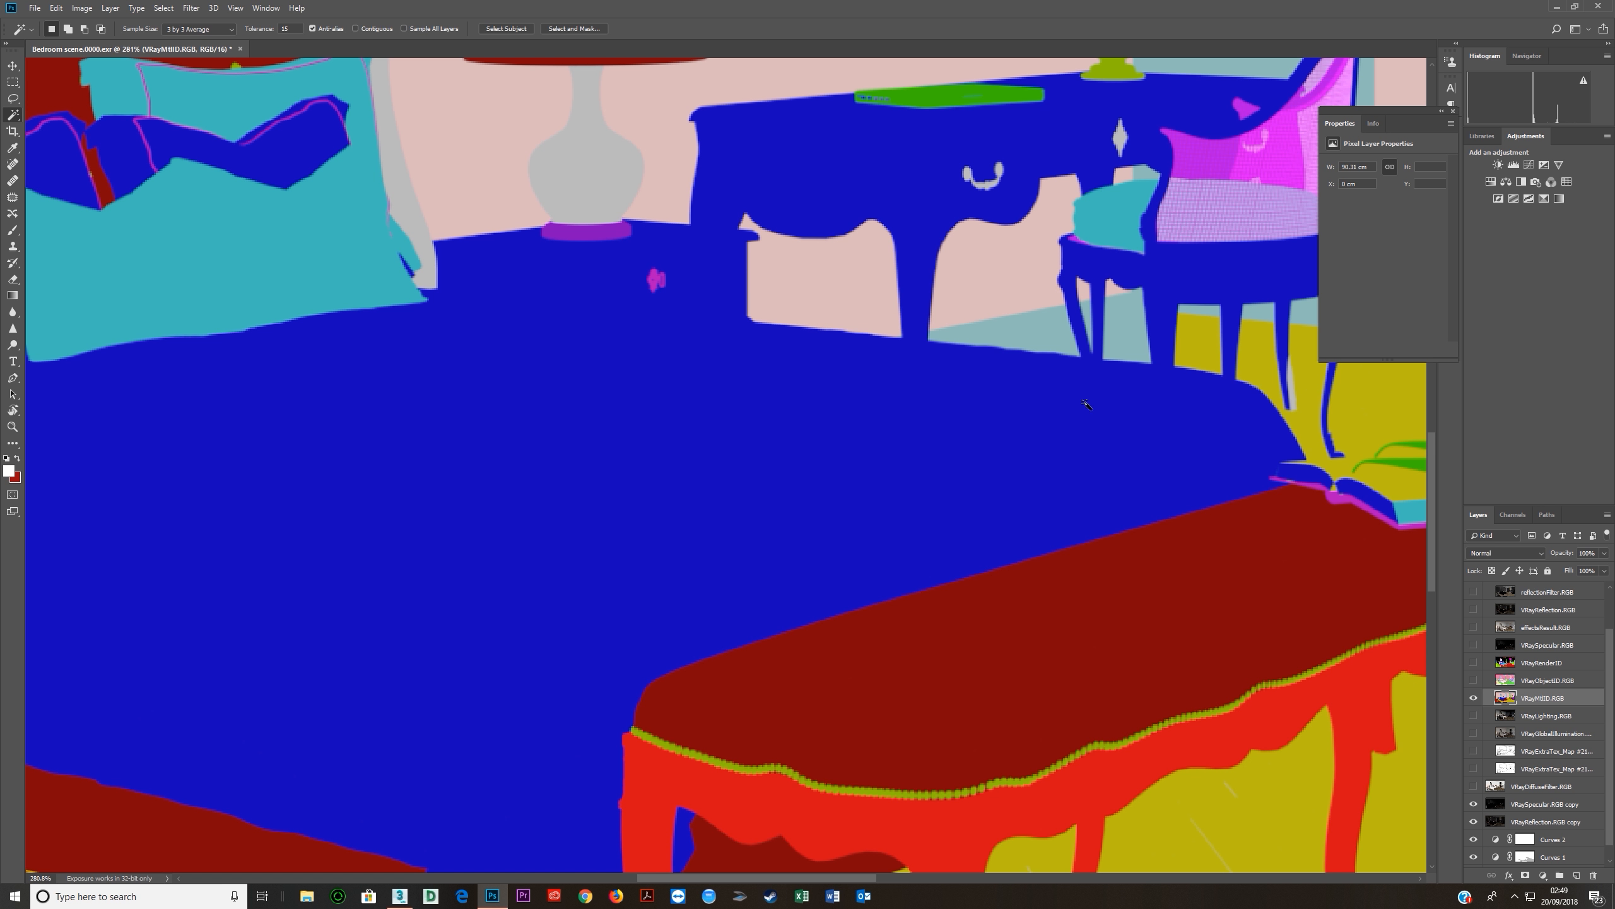
click(1473, 698)
click(1474, 681)
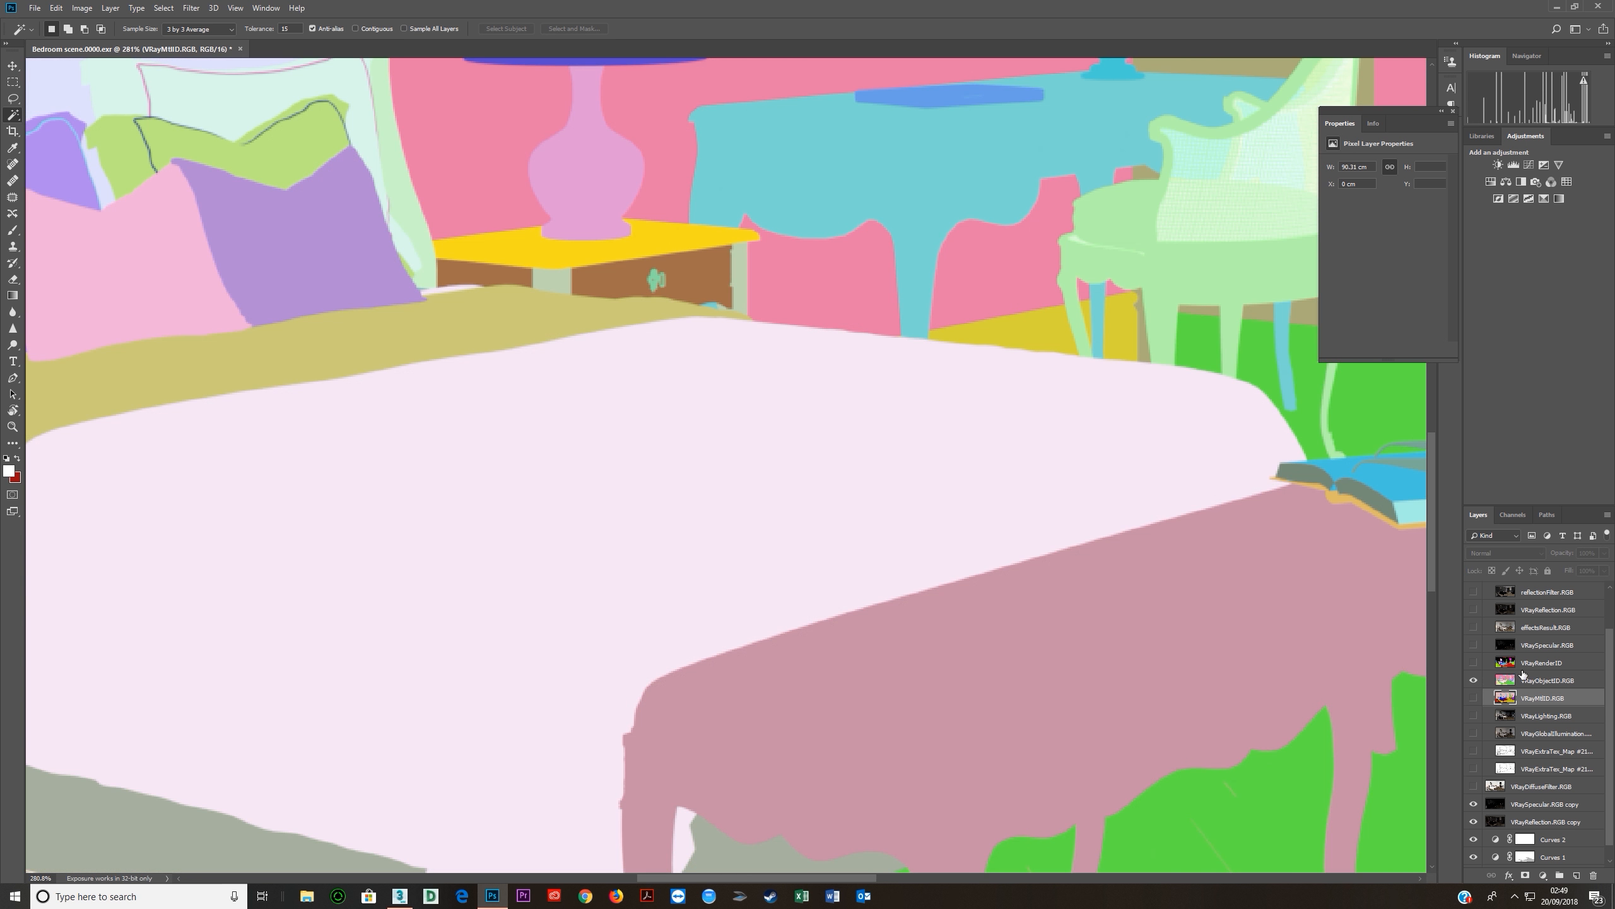
click(1544, 686)
scroll(867, 568, down, 5)
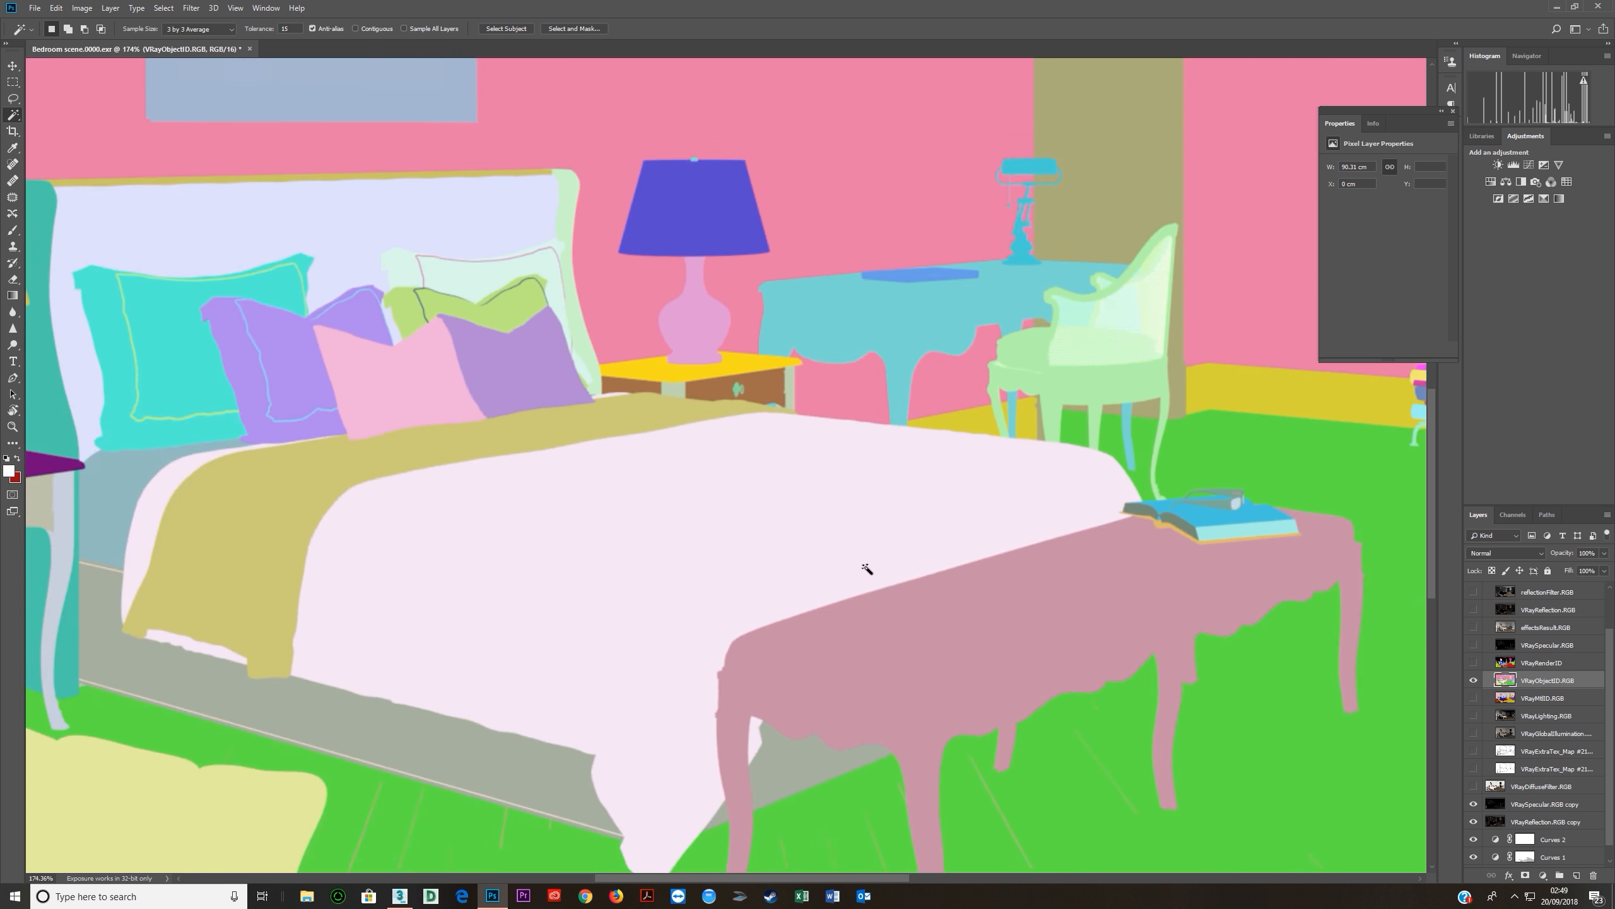
Select the duvet and the folded throw in VRayObjectID.RGB with the Magic Wand, using Contiguous to exclude matching colours elsewhere.
click(692, 565)
shift+click(311, 487)
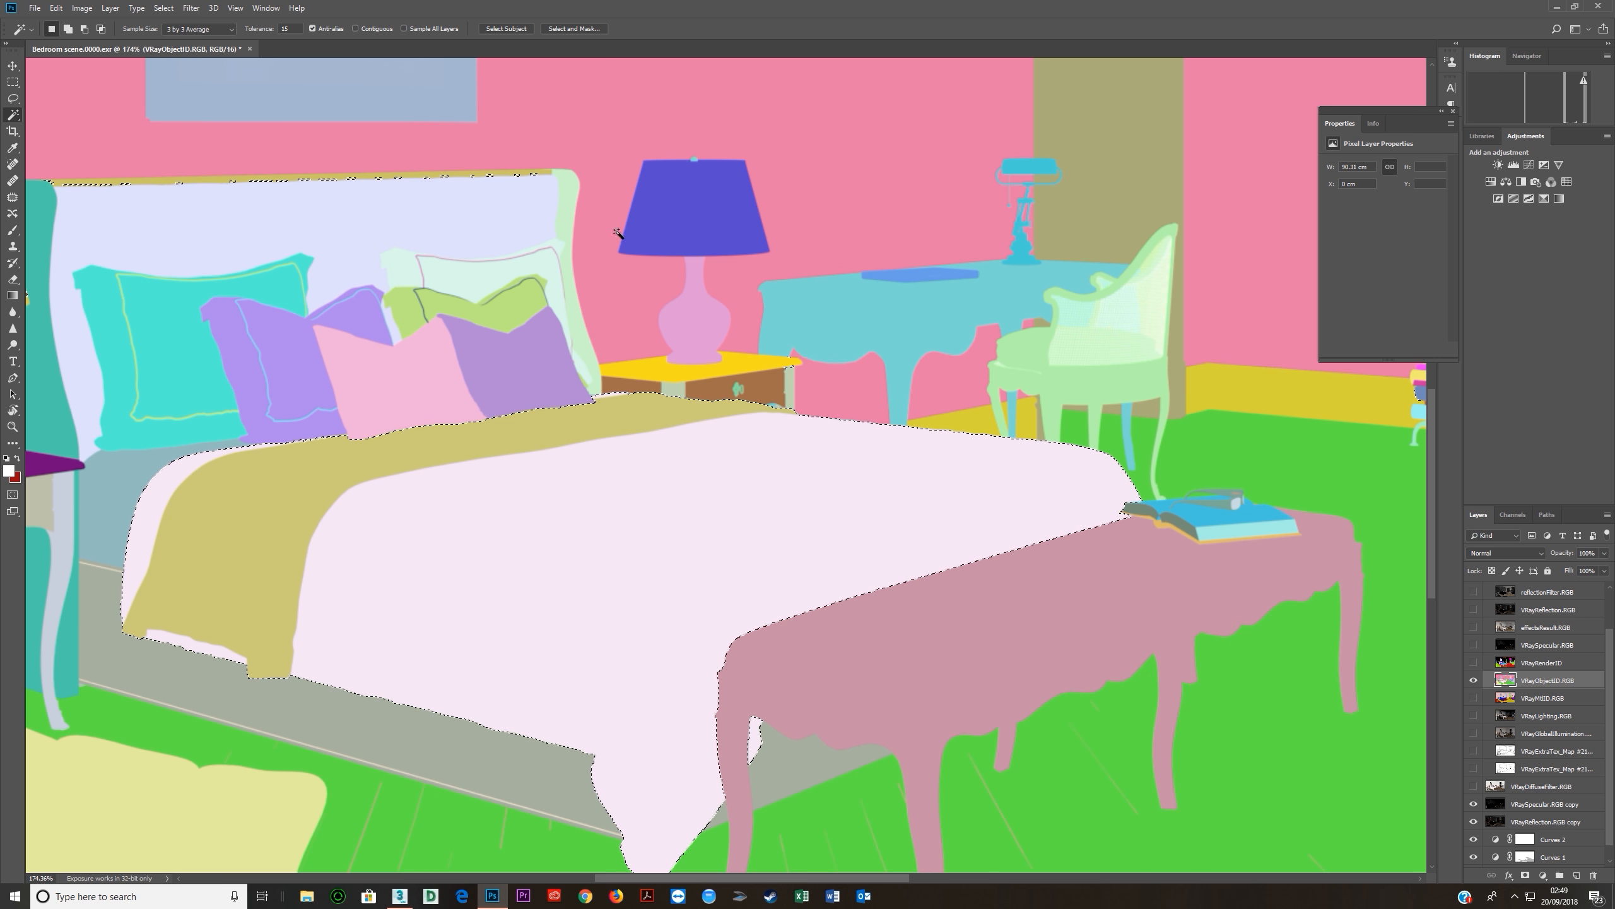
click(355, 28)
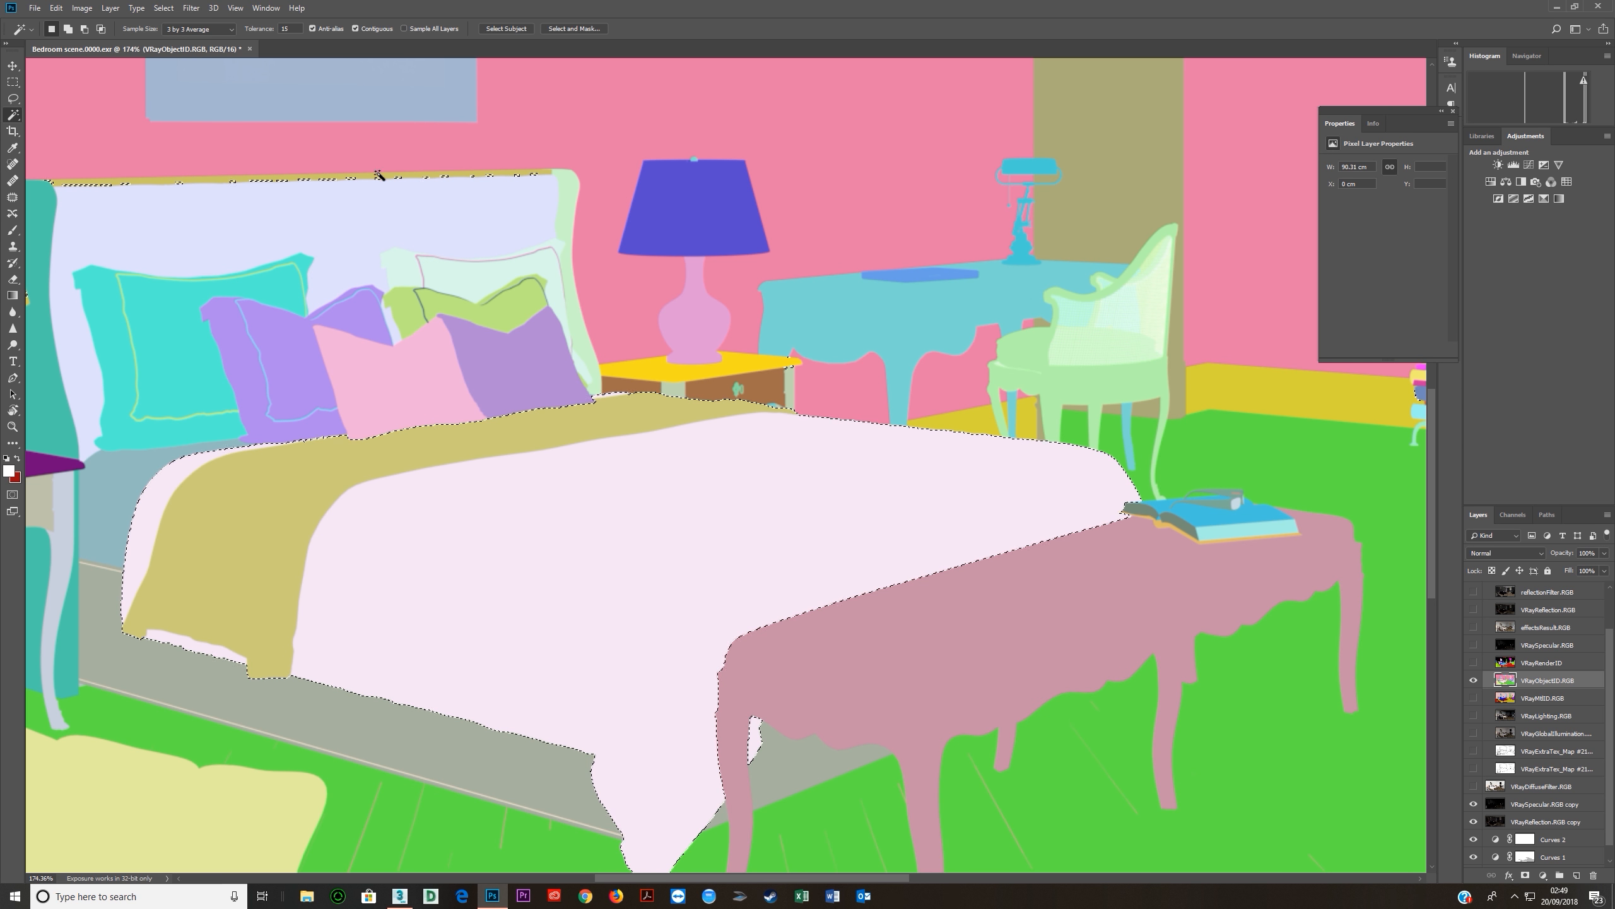
key(ctrl+z)
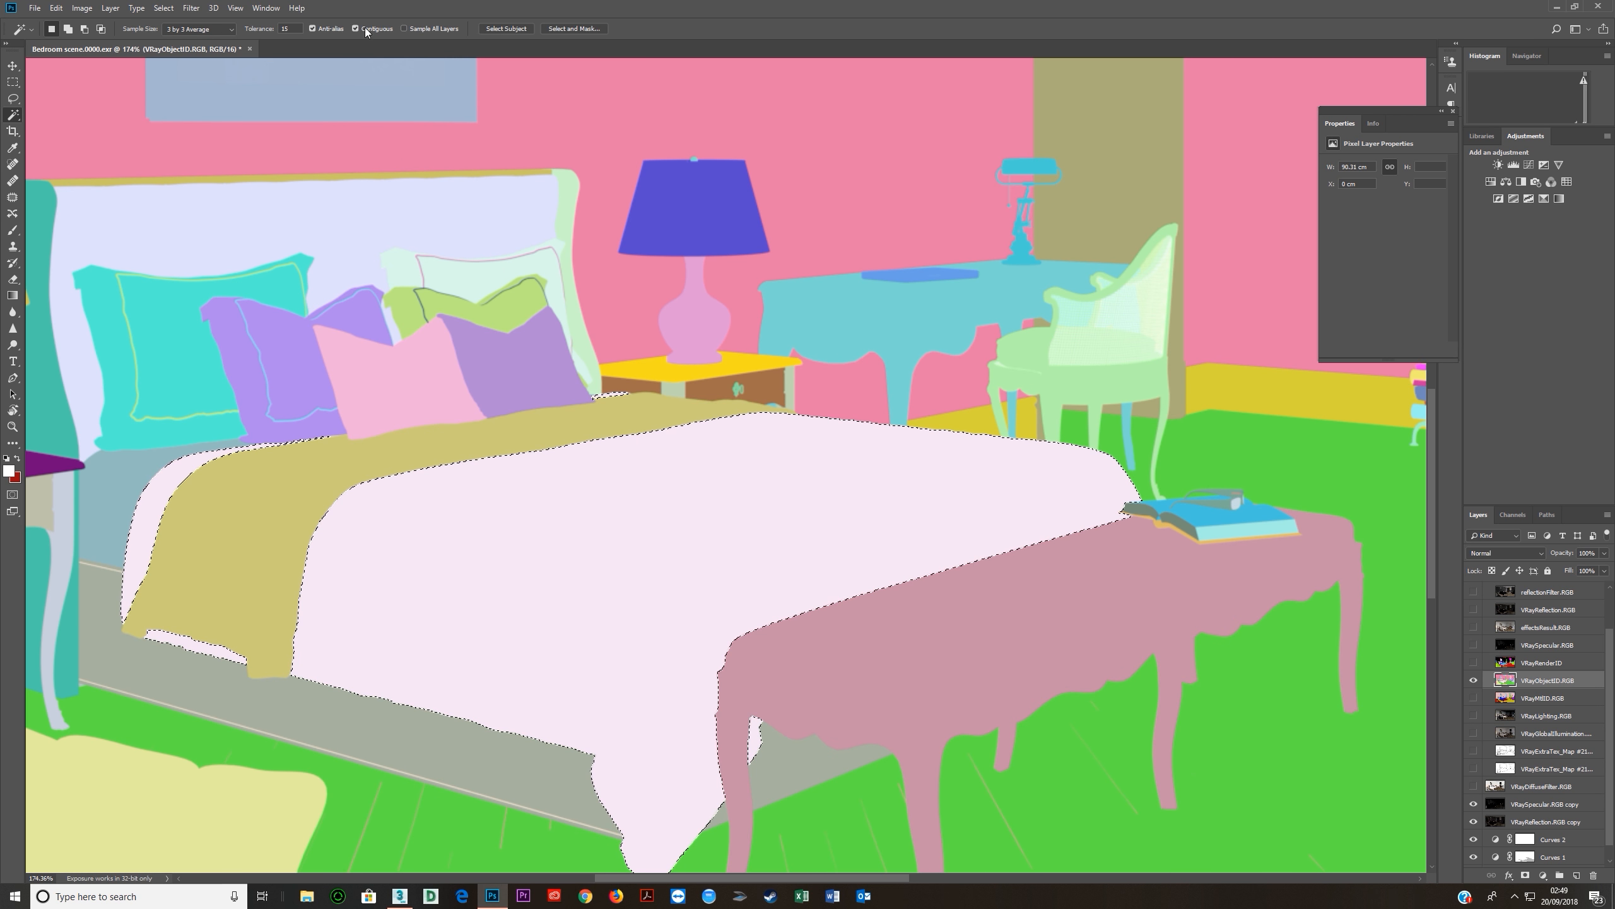
shift+click(668, 425)
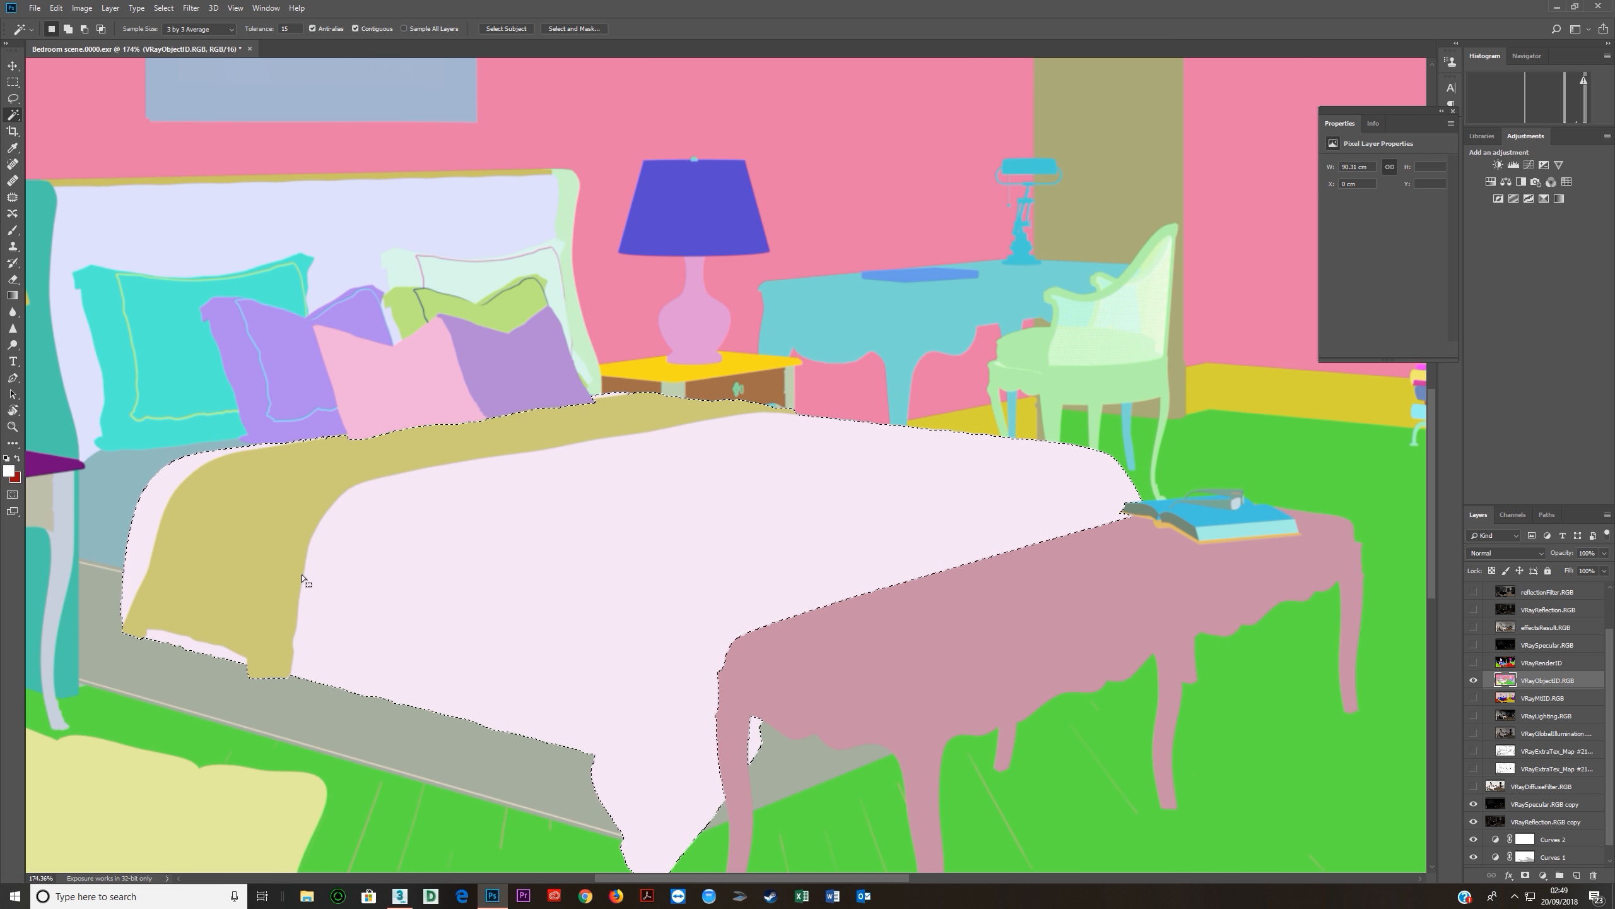
Hide VRayObjectID.RGB, duplicate VRayDiffuseFilter.RGB directly below the original, and mask the visible copy to the bed linen selection.
click(1474, 680)
click(1513, 788)
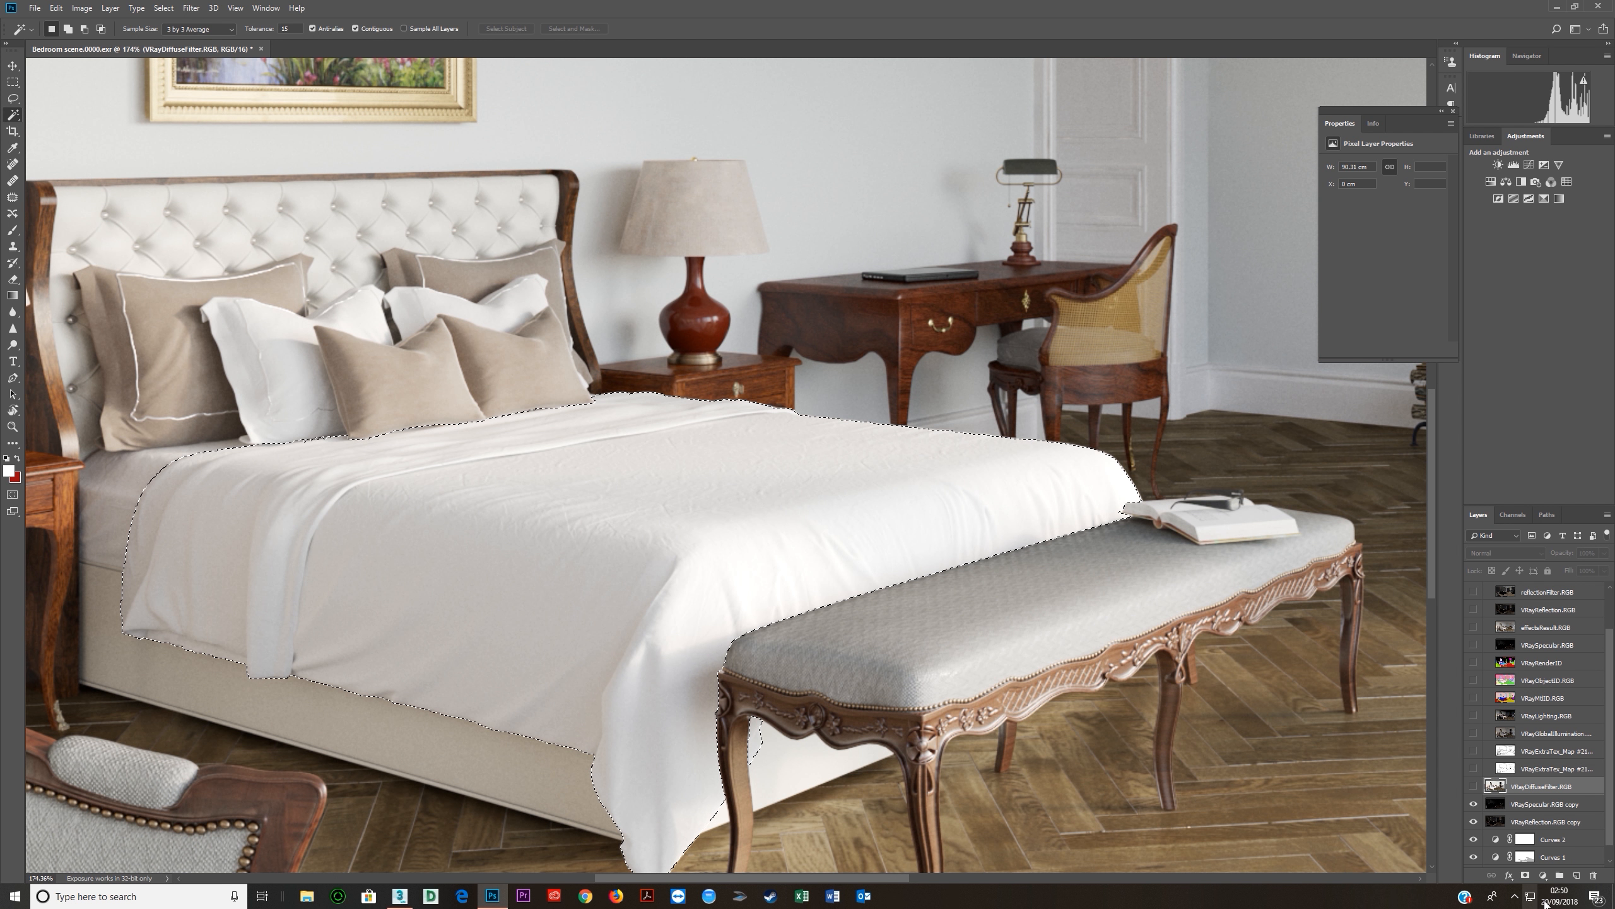
drag(1521, 790, 1524, 802)
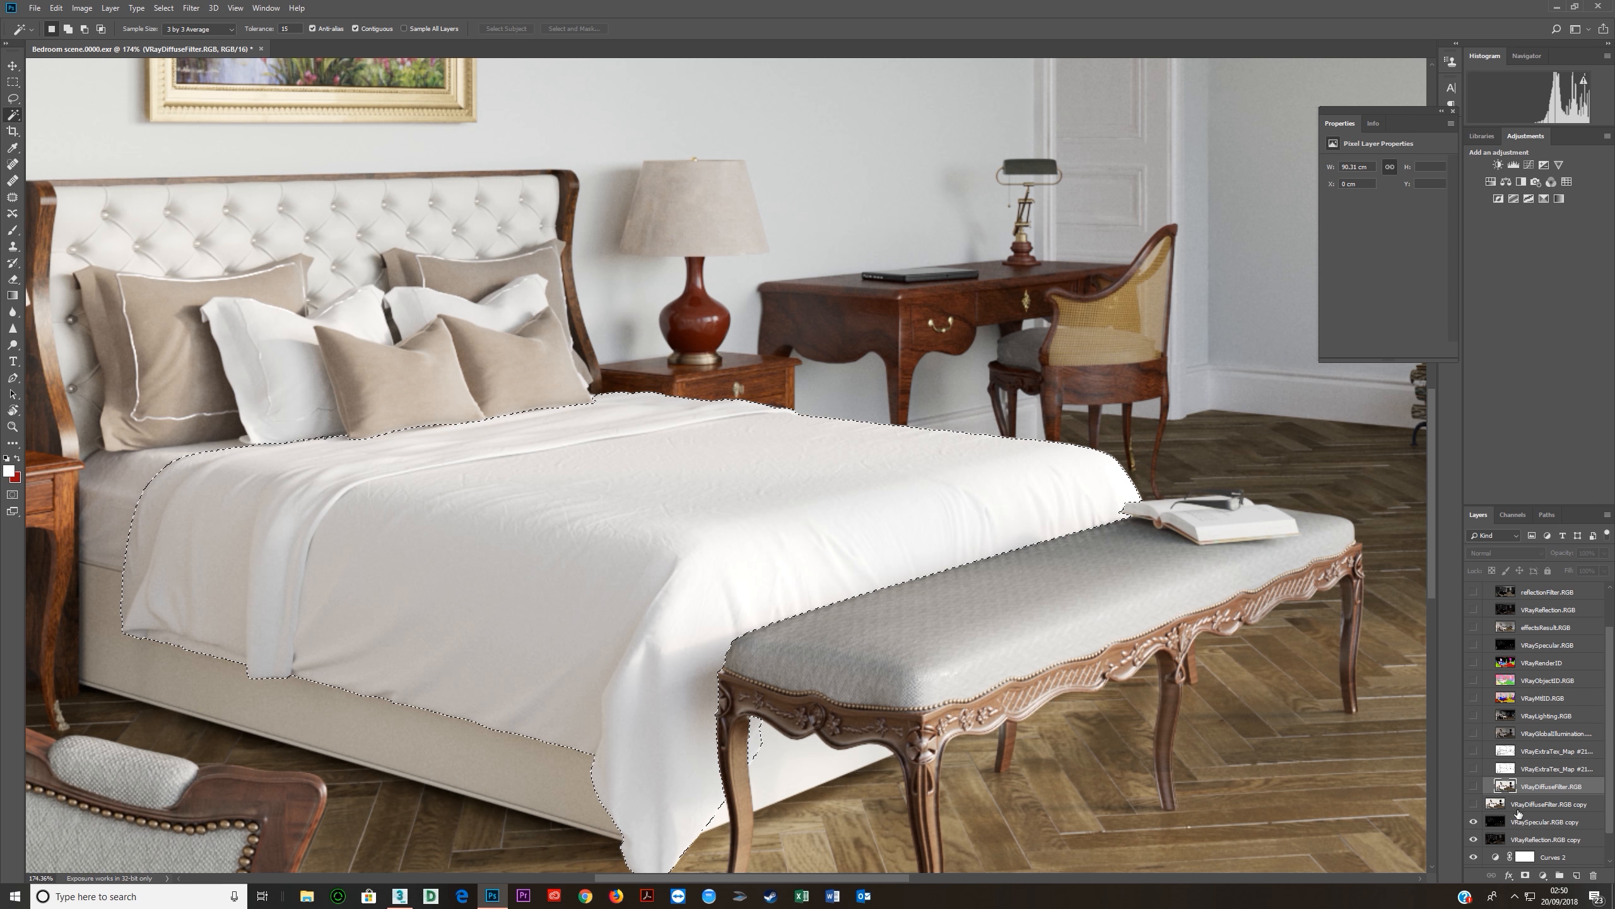
click(1516, 806)
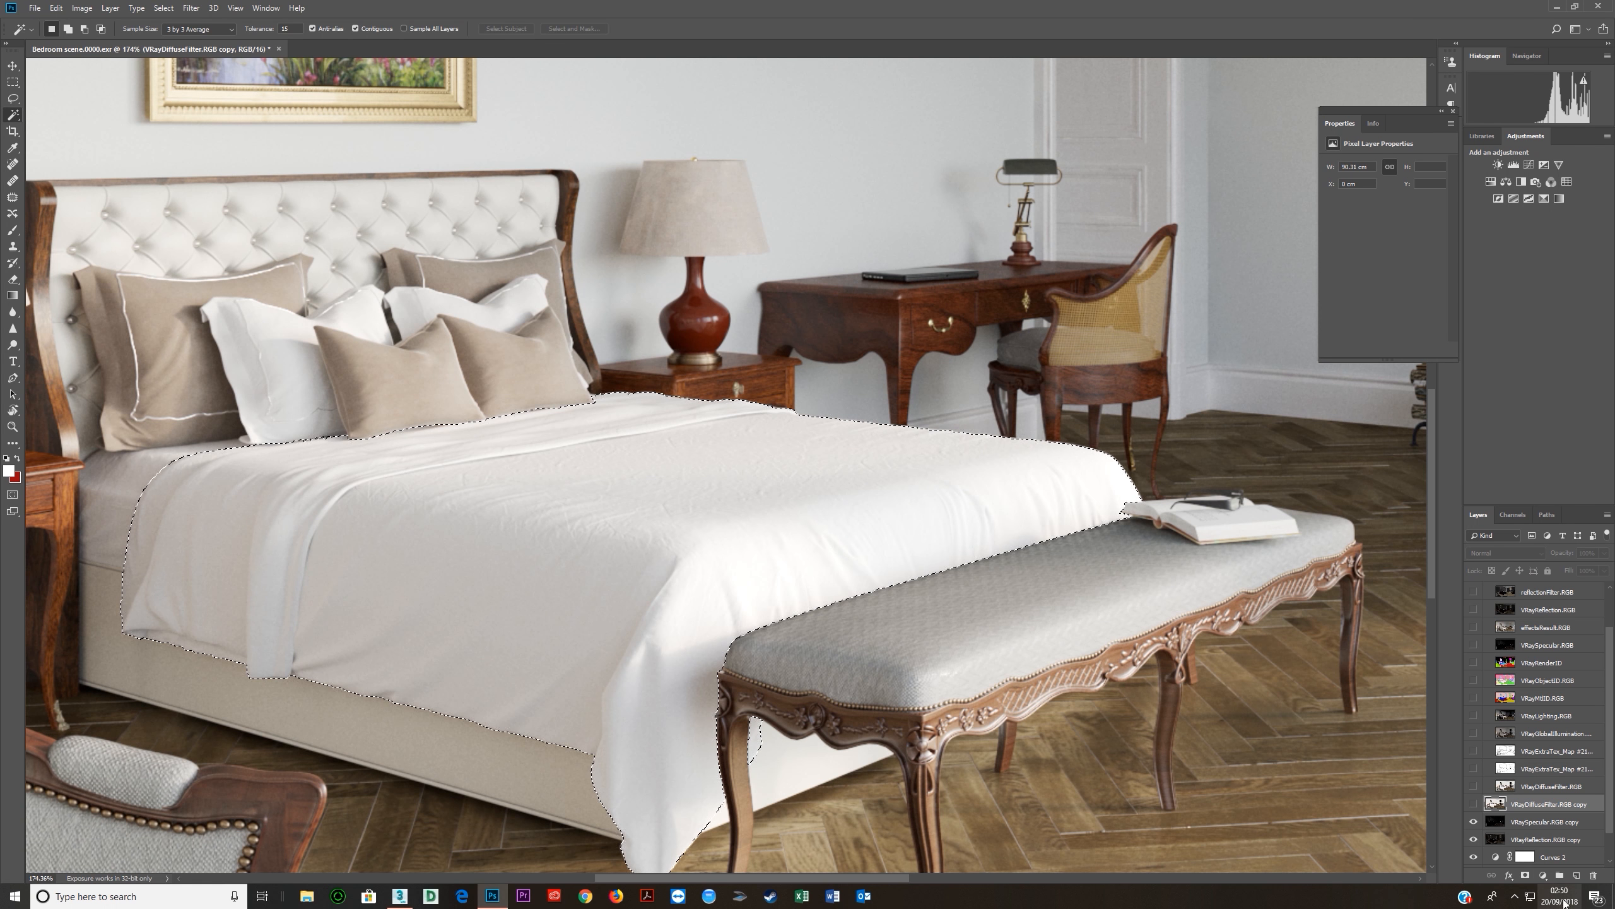
click(1474, 804)
click(1525, 876)
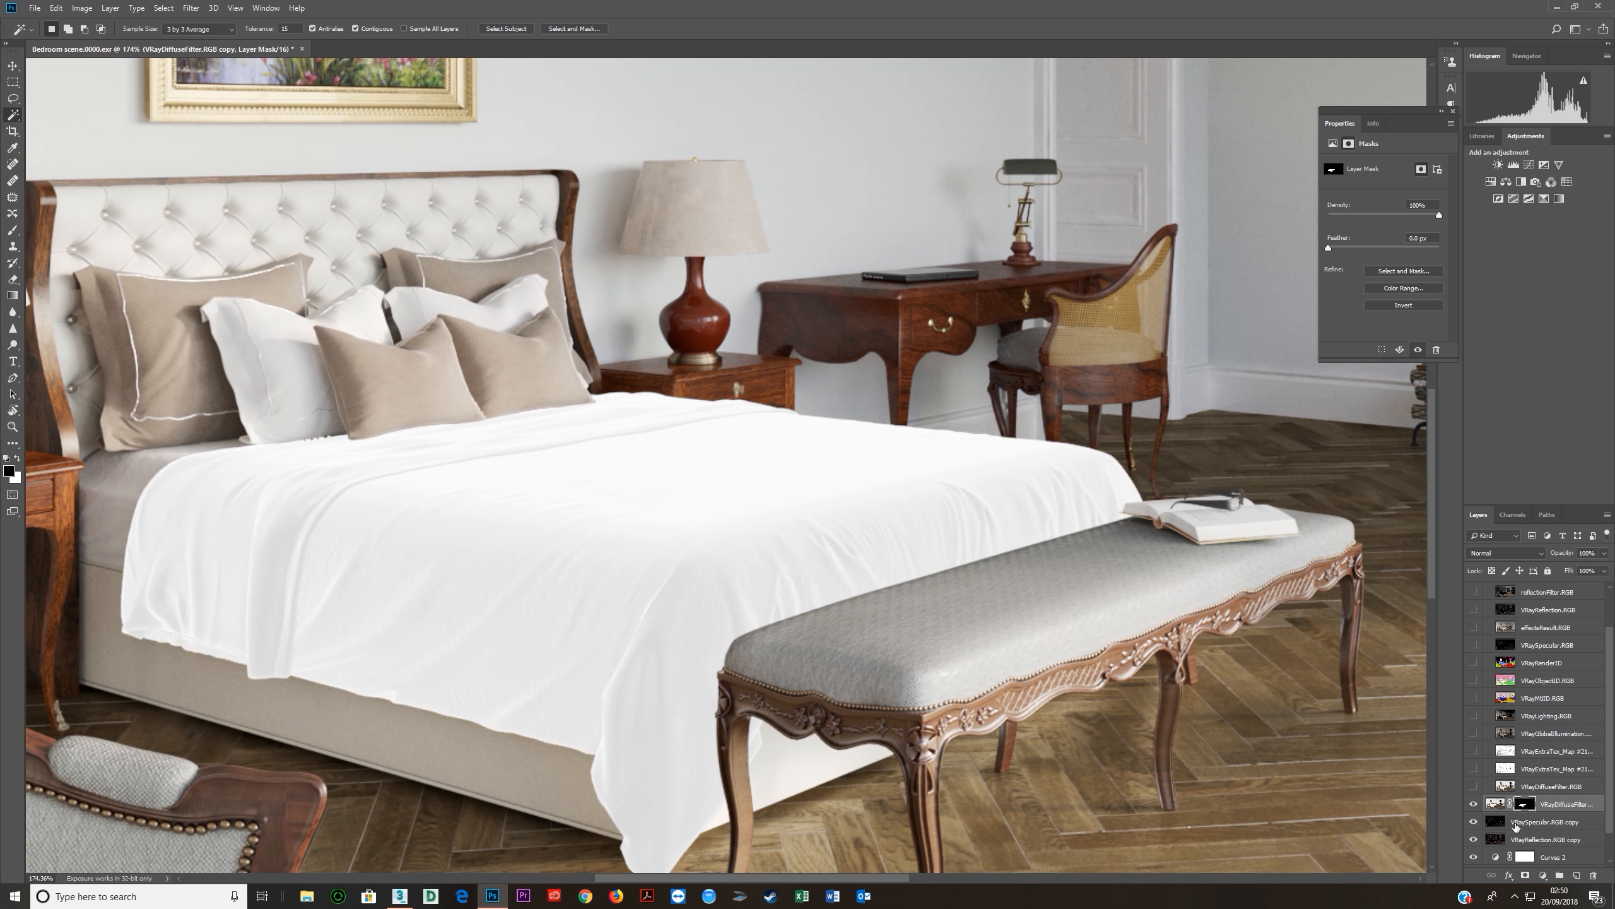
Try Overlay and the blend modes below it on the masked VRayDiffuseFilter.RGB copy, settling on Pin Light.
scroll(883, 751, down, 9)
scroll(881, 747, up, 8)
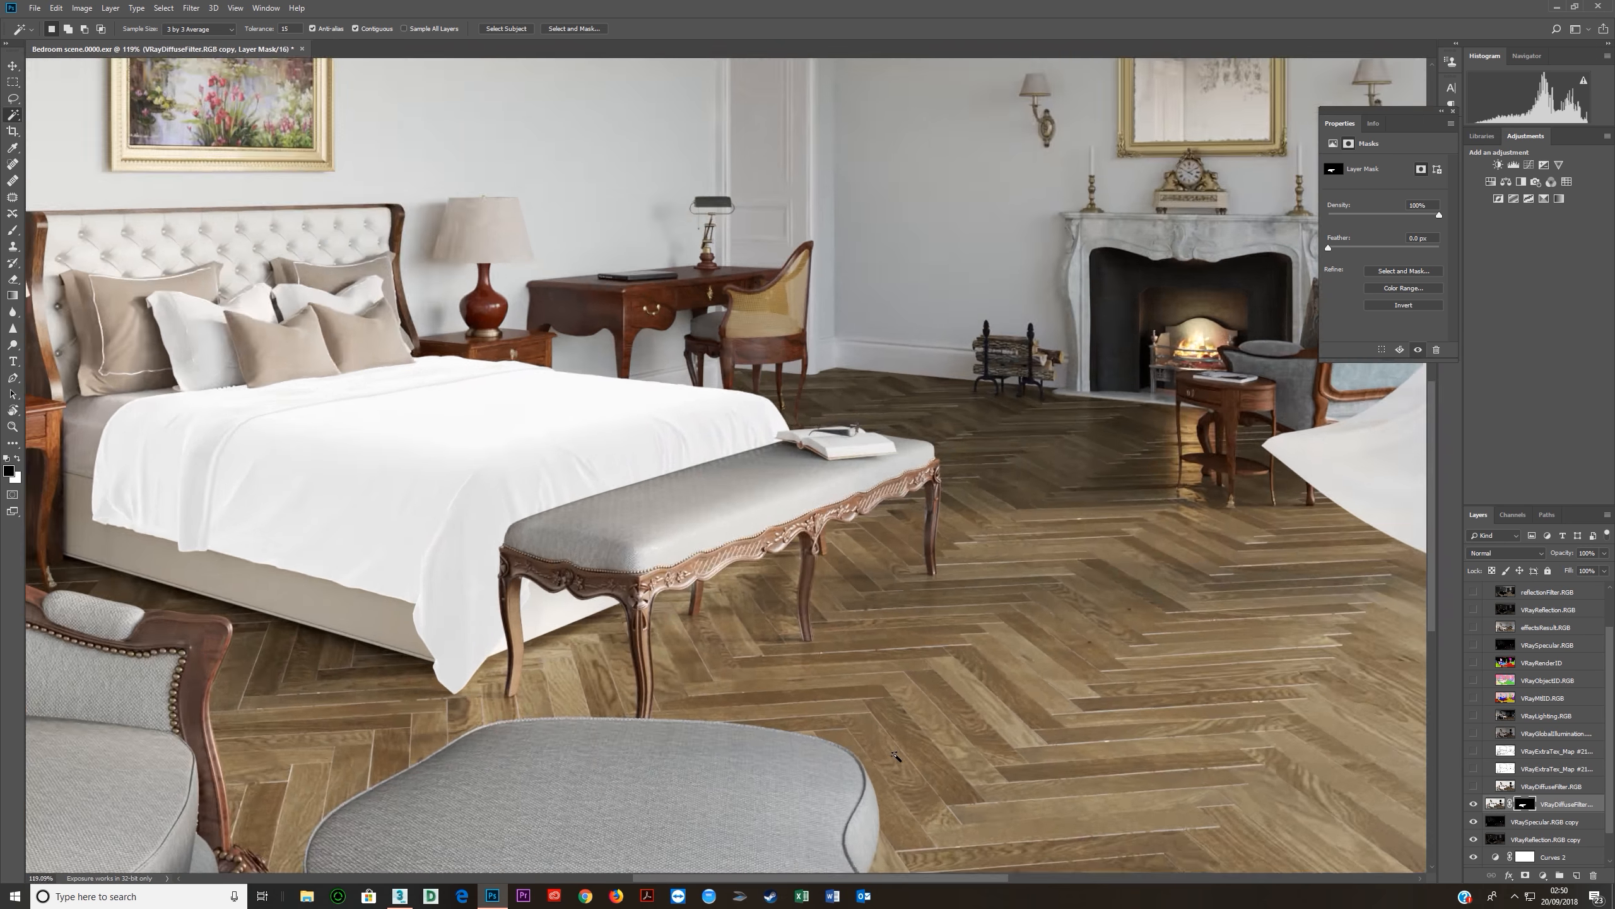
click(1506, 553)
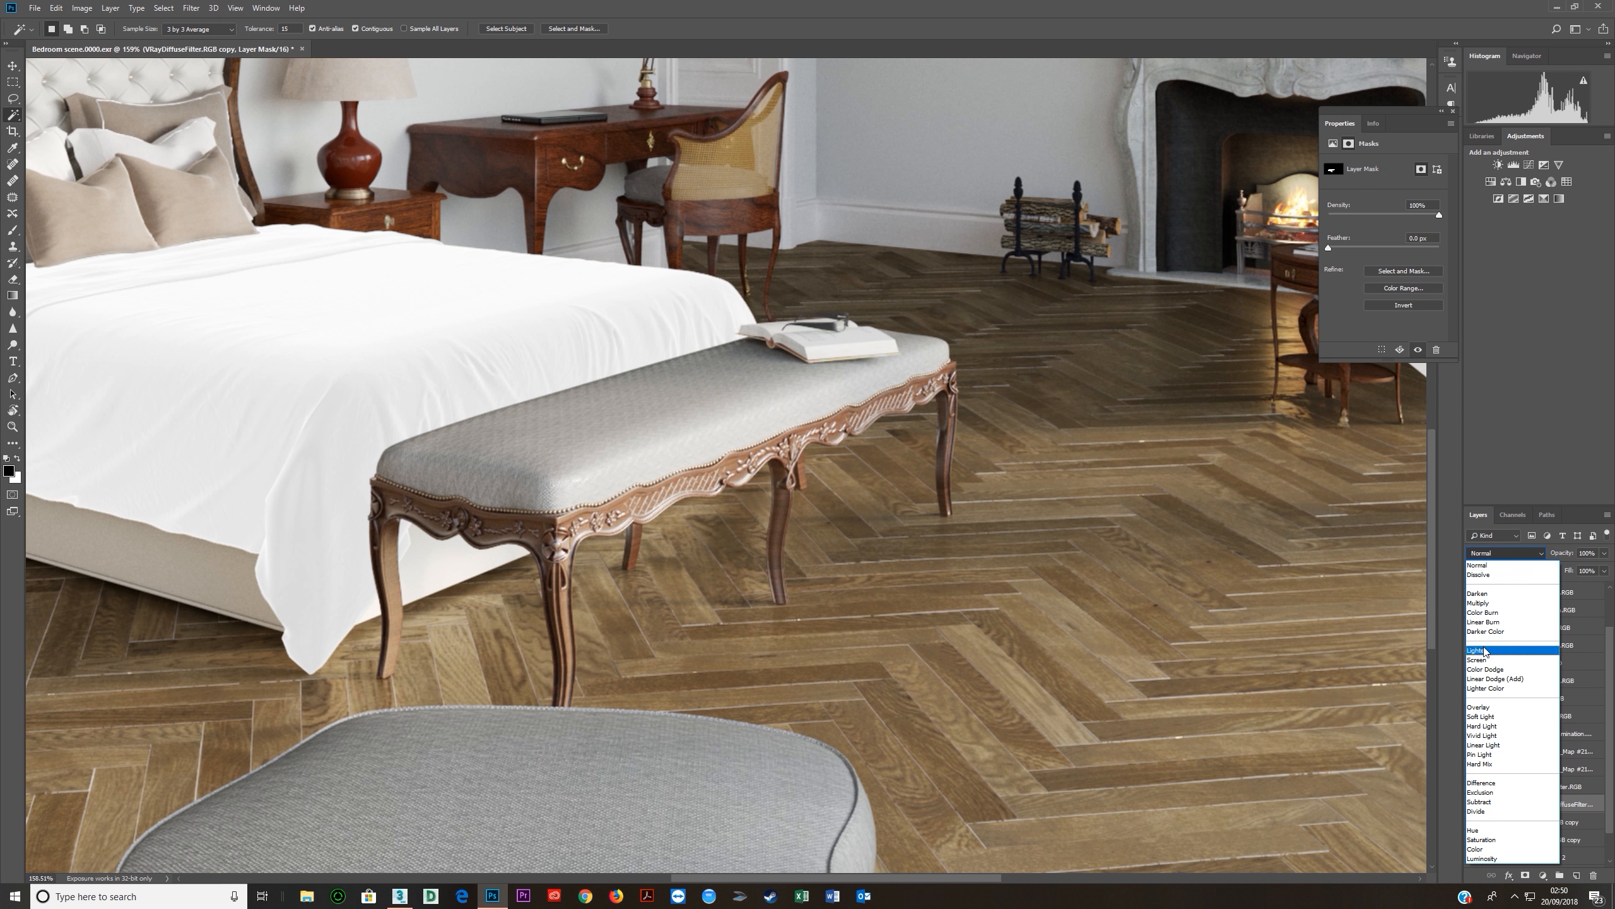
click(1479, 707)
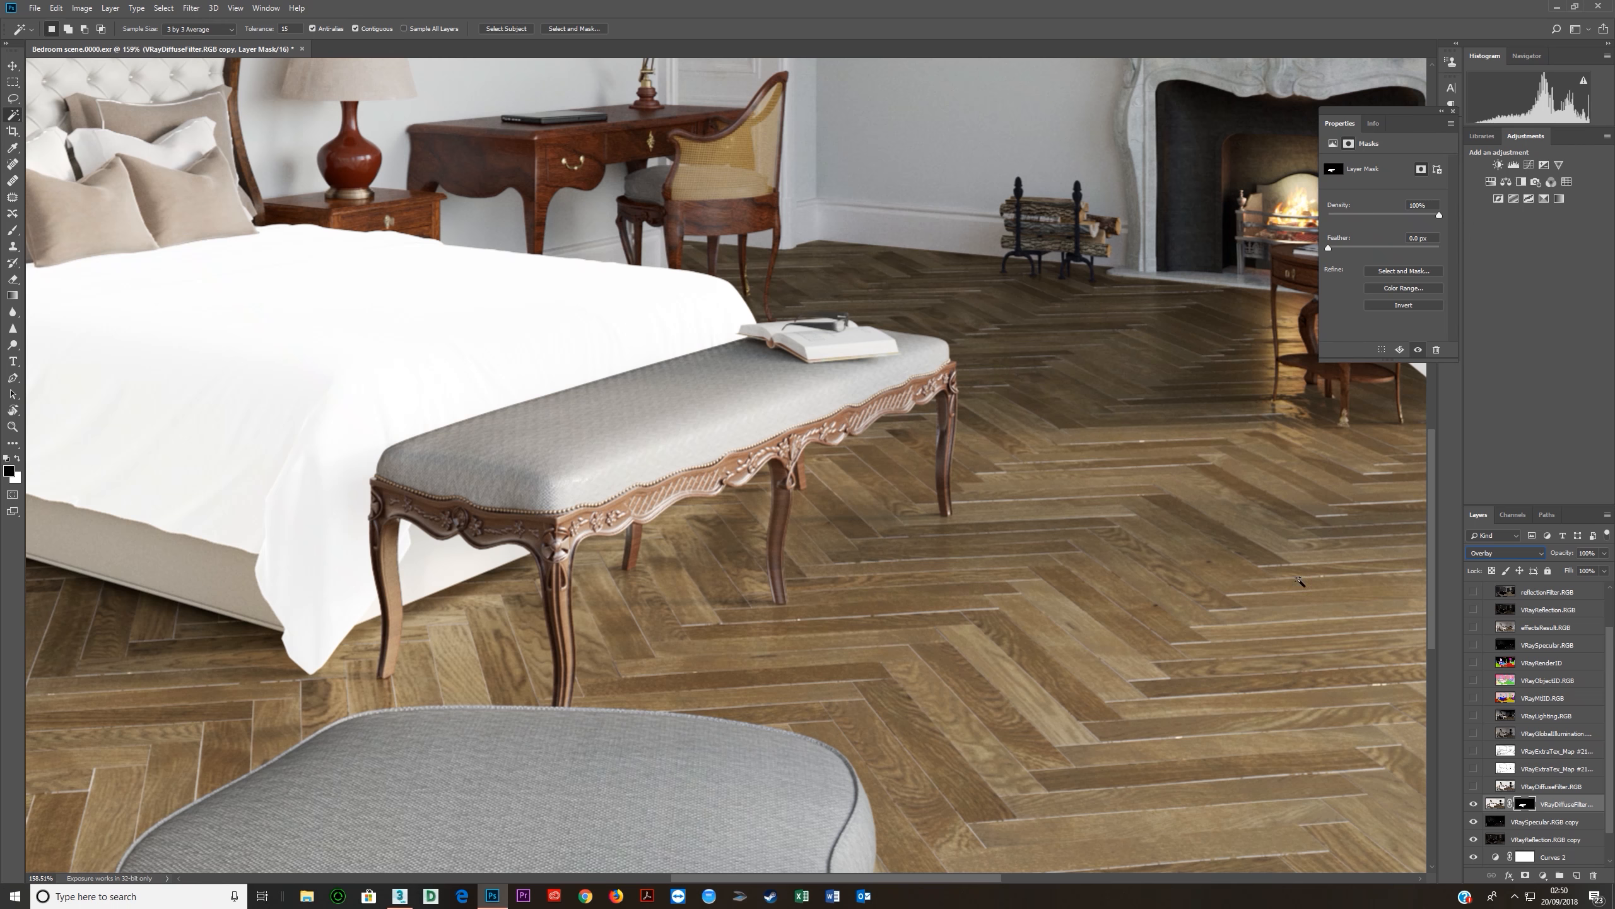
click(1499, 553)
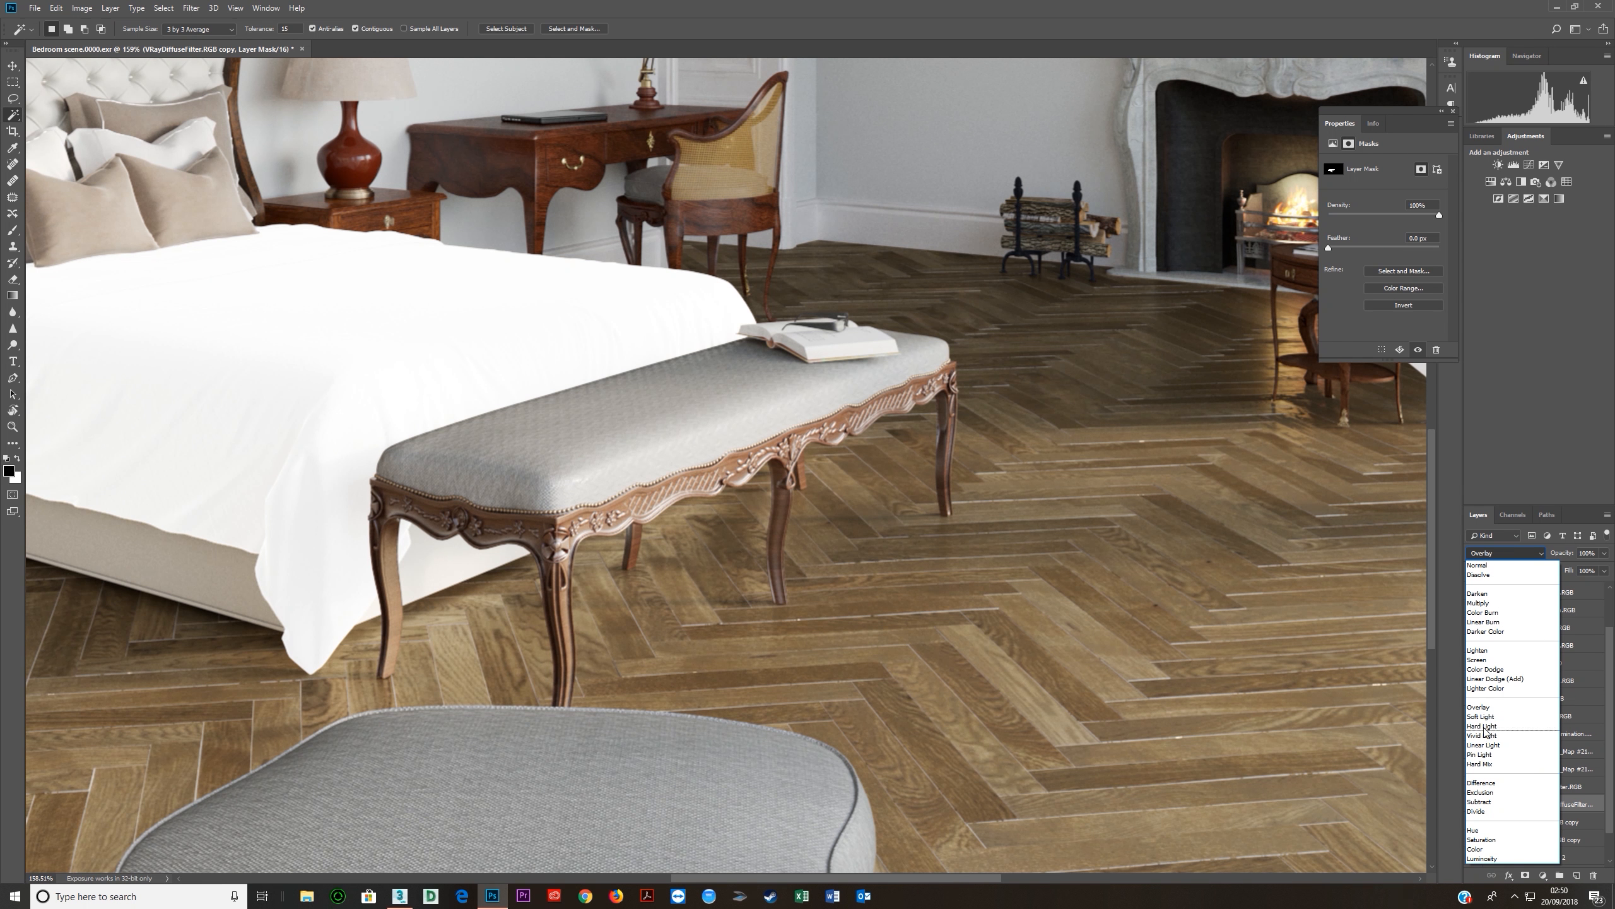
click(1488, 706)
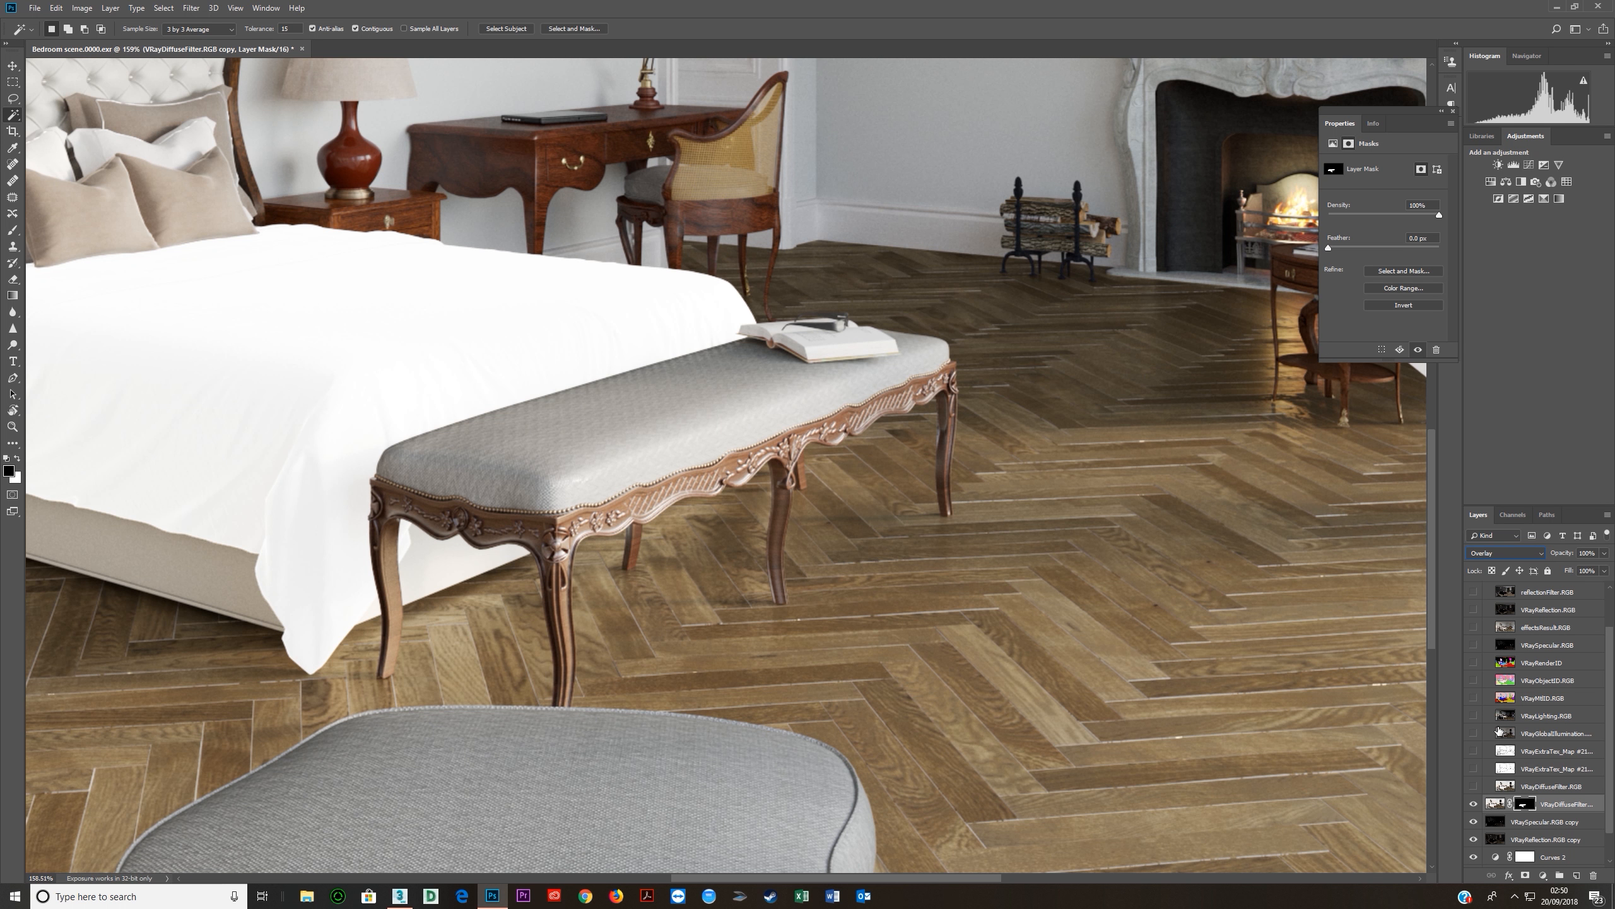
key(Down)
key(Down)
key(Down)
key(Down)
key(Down)
key(Down)
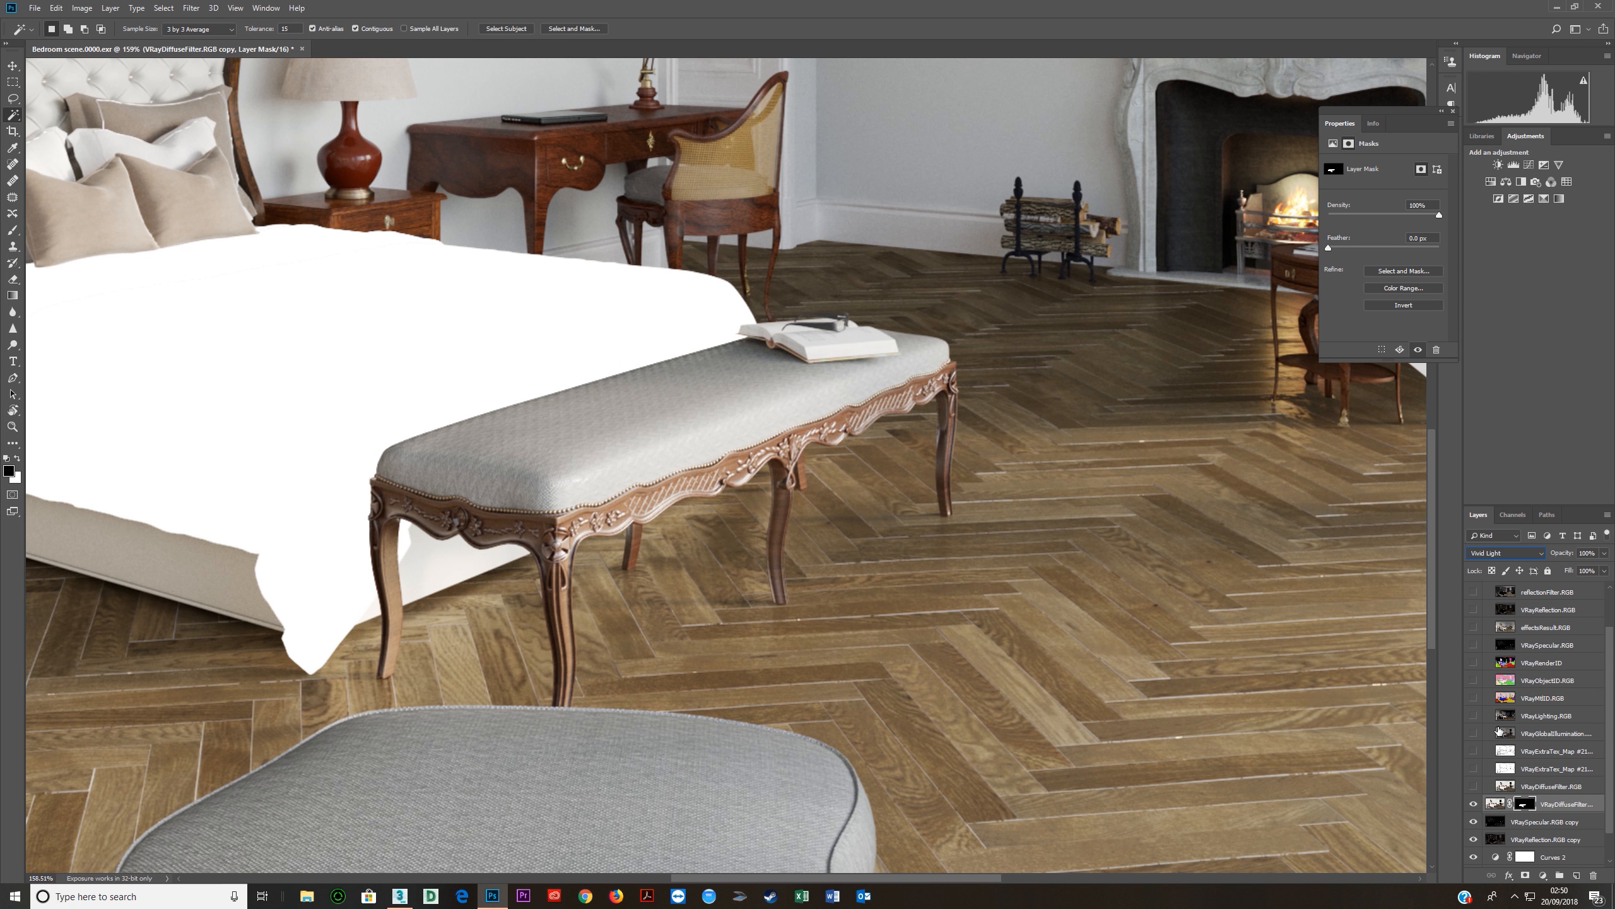
key(Up)
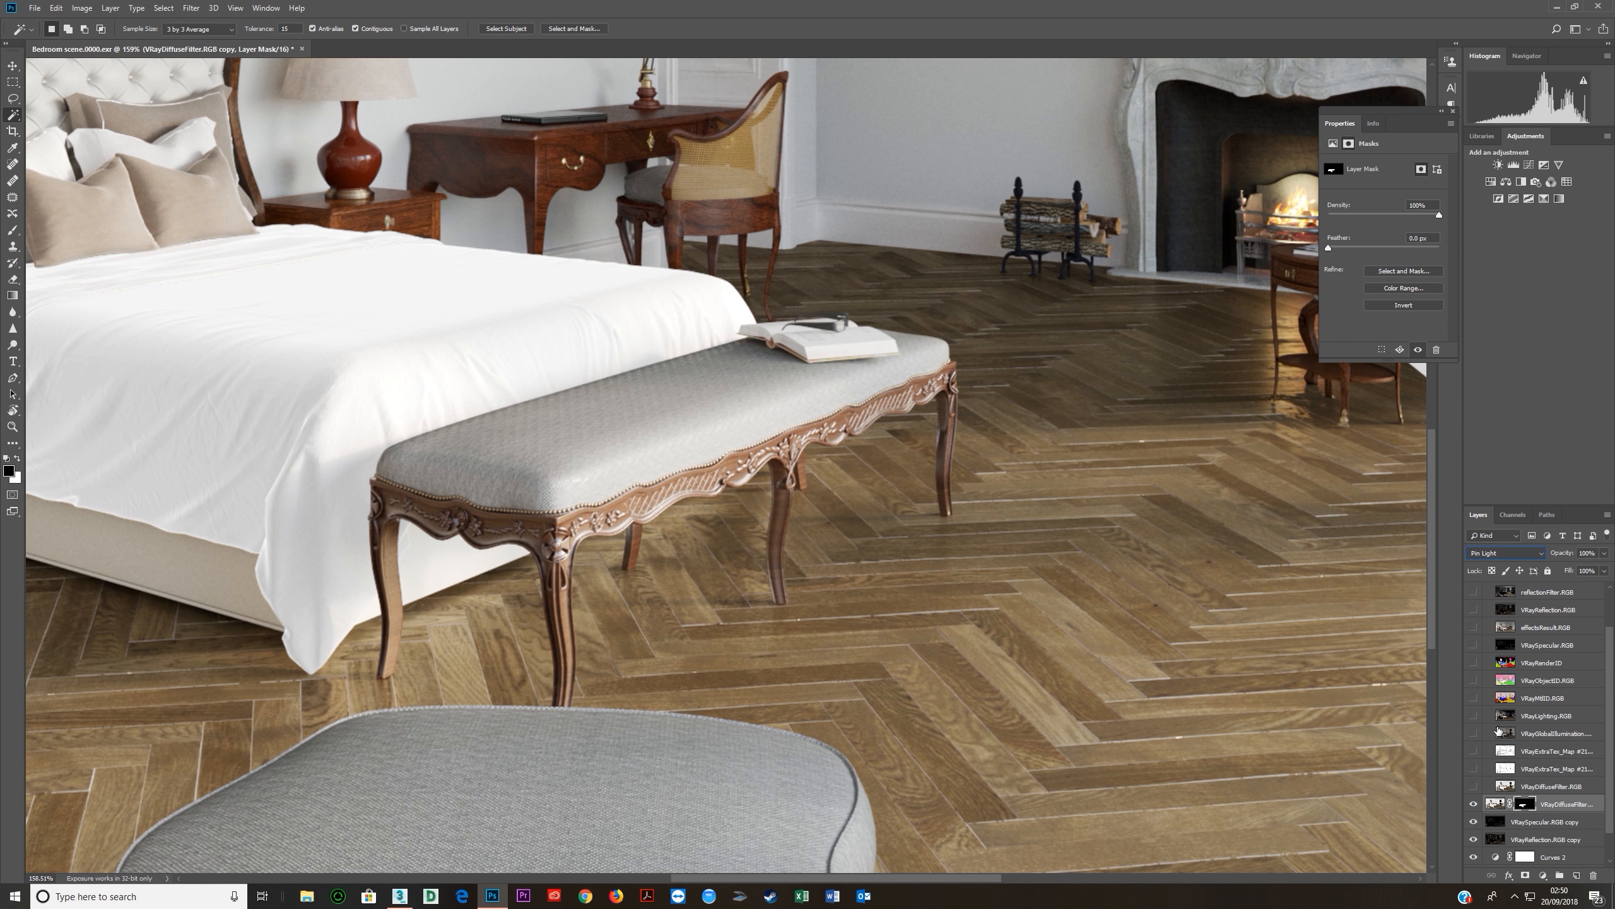
Compare the bed linen with and without the Pin Light diffuse filter copy by toggling that layer, leaving it hidden.
click(1473, 806)
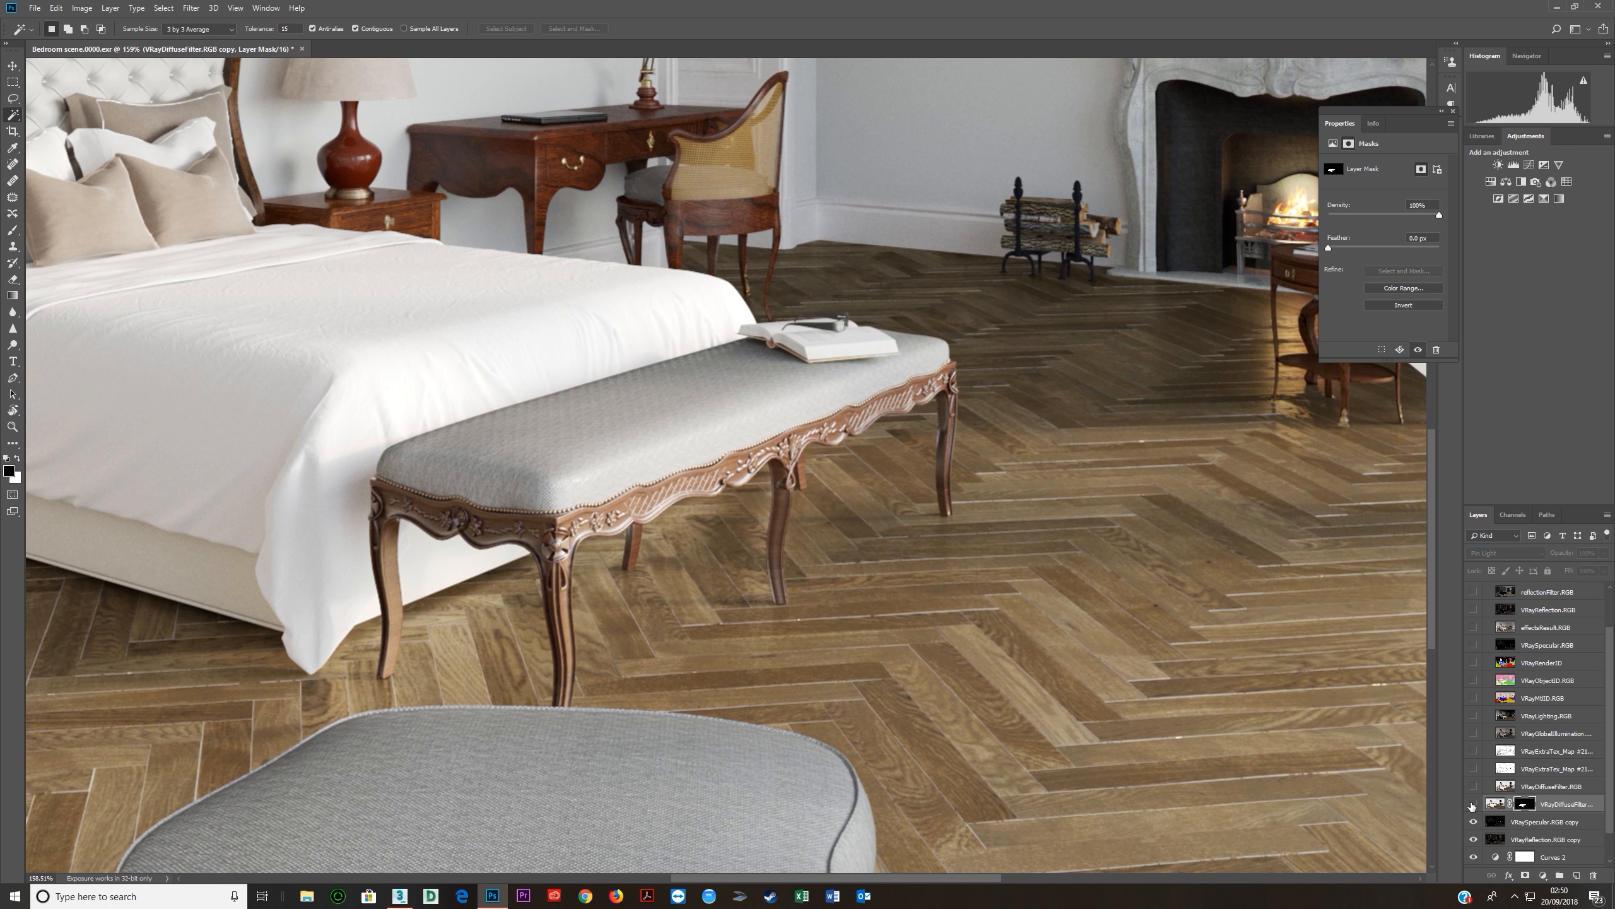
click(1473, 806)
click(1472, 805)
click(1473, 806)
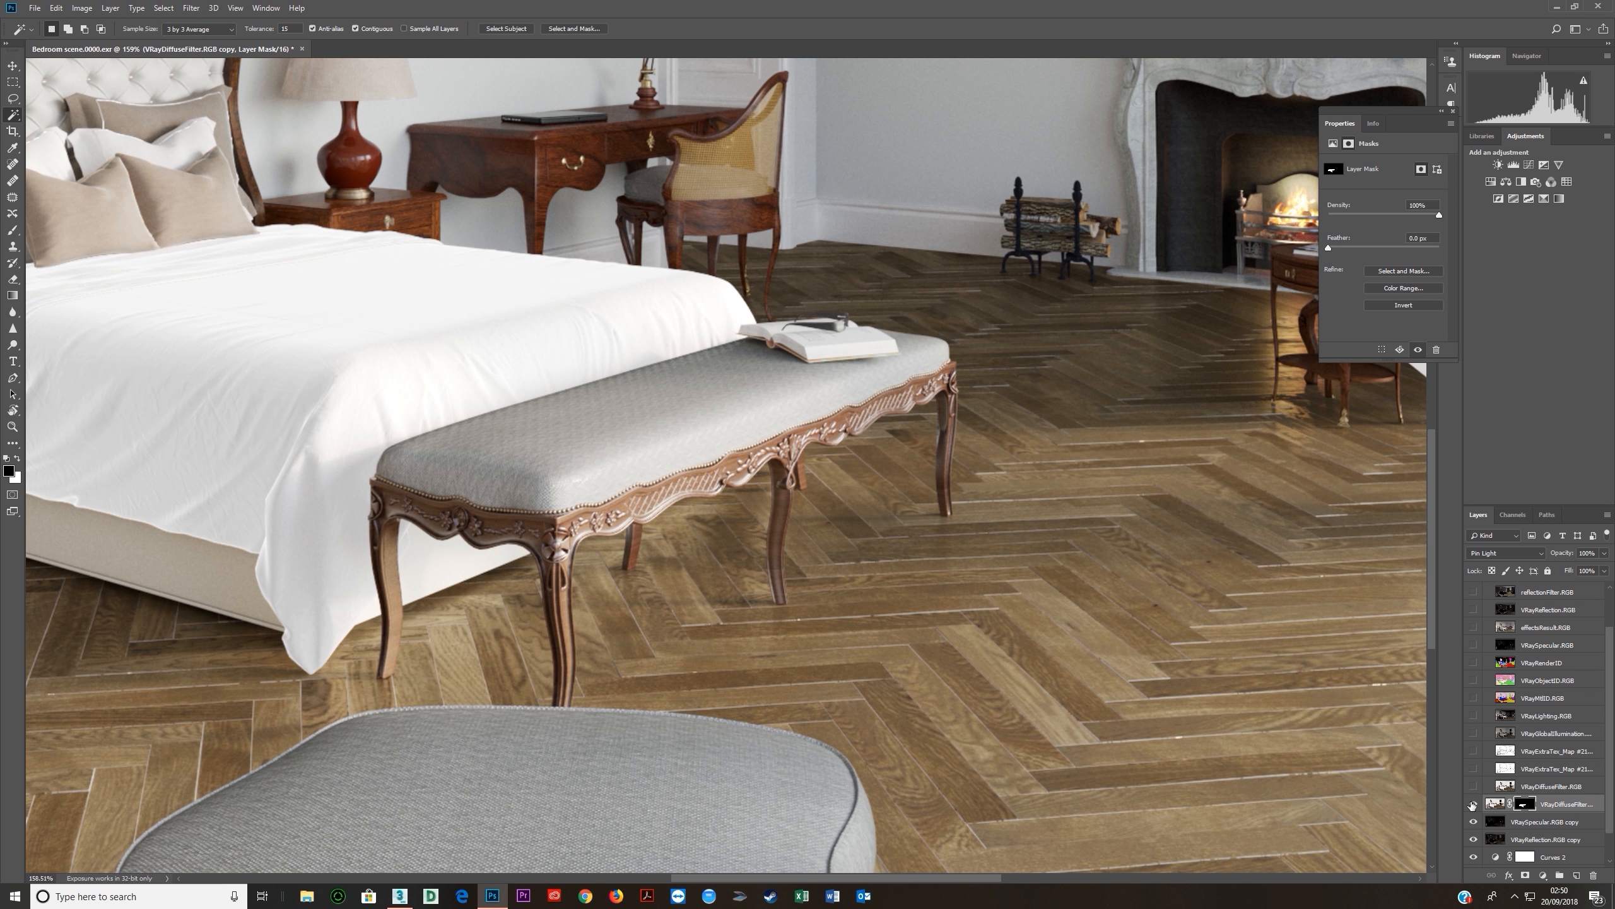
click(1473, 805)
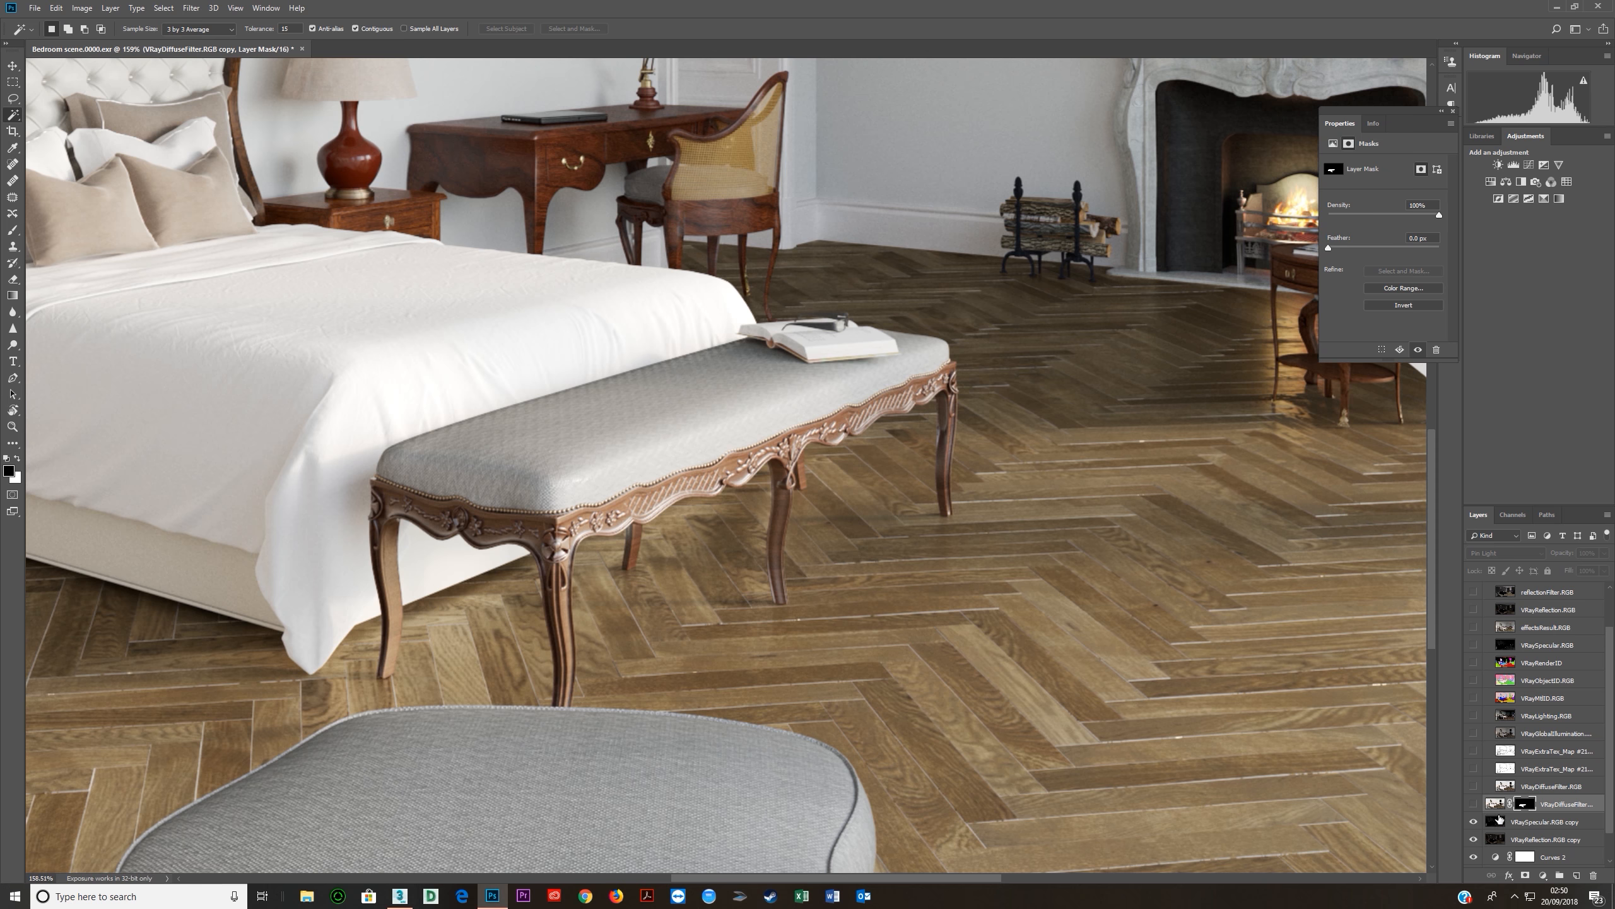
Stamp the visible layers into a new layer above VRaySpecular.RGB copy and place it above the masked VRayDiffuseFilter.RGB copy.
click(1519, 825)
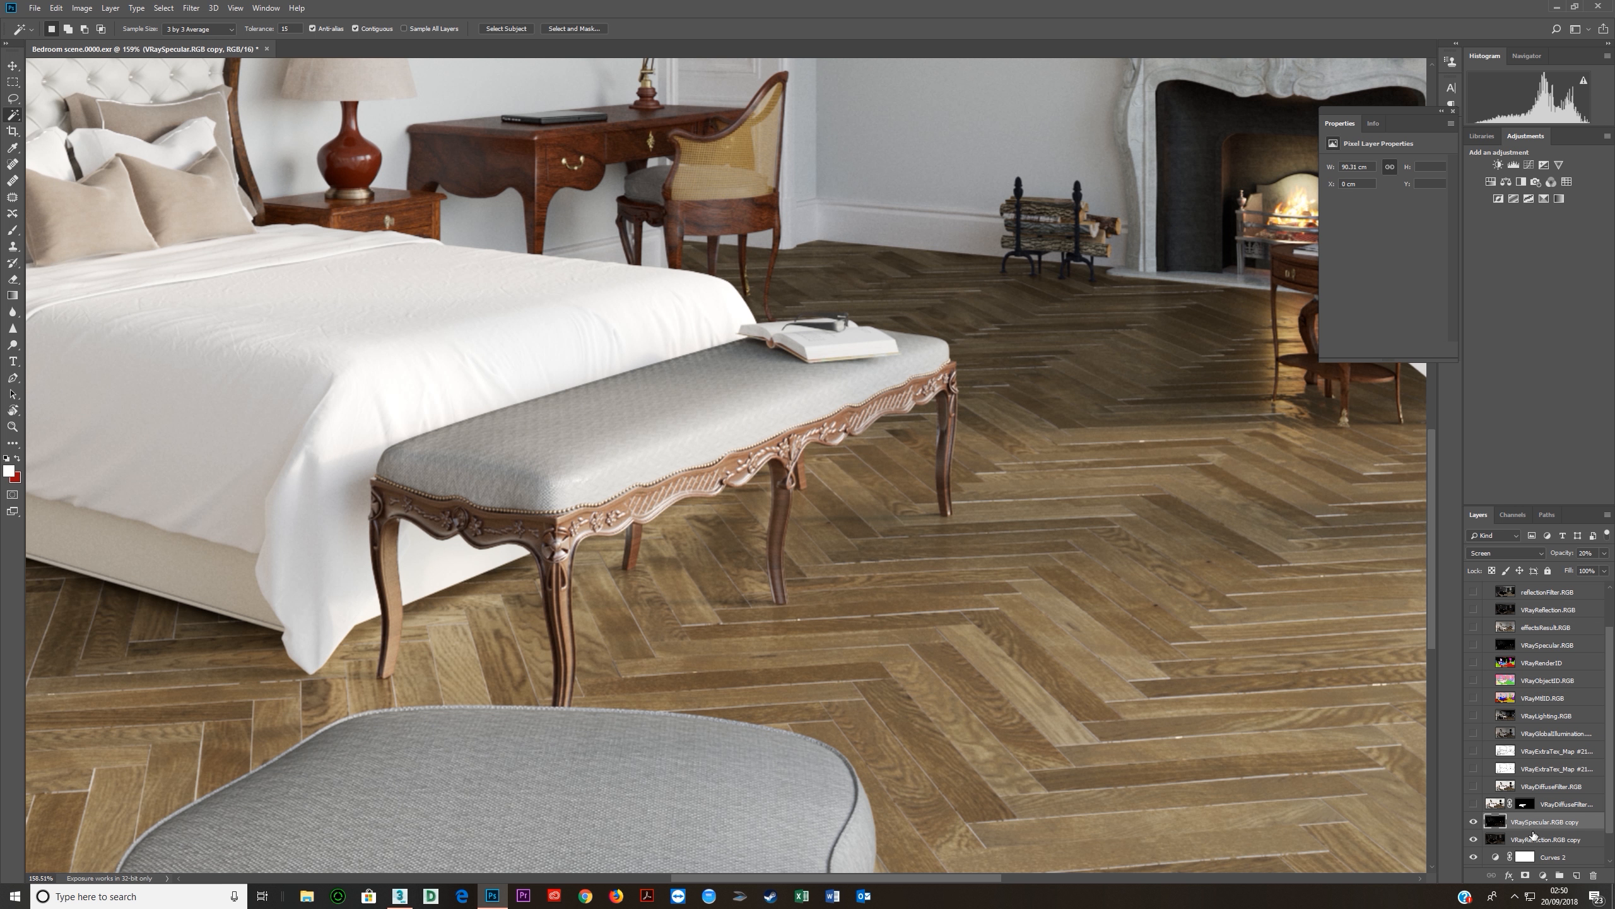
drag(1534, 835, 1533, 828)
key(ctrl+shift+alt+e)
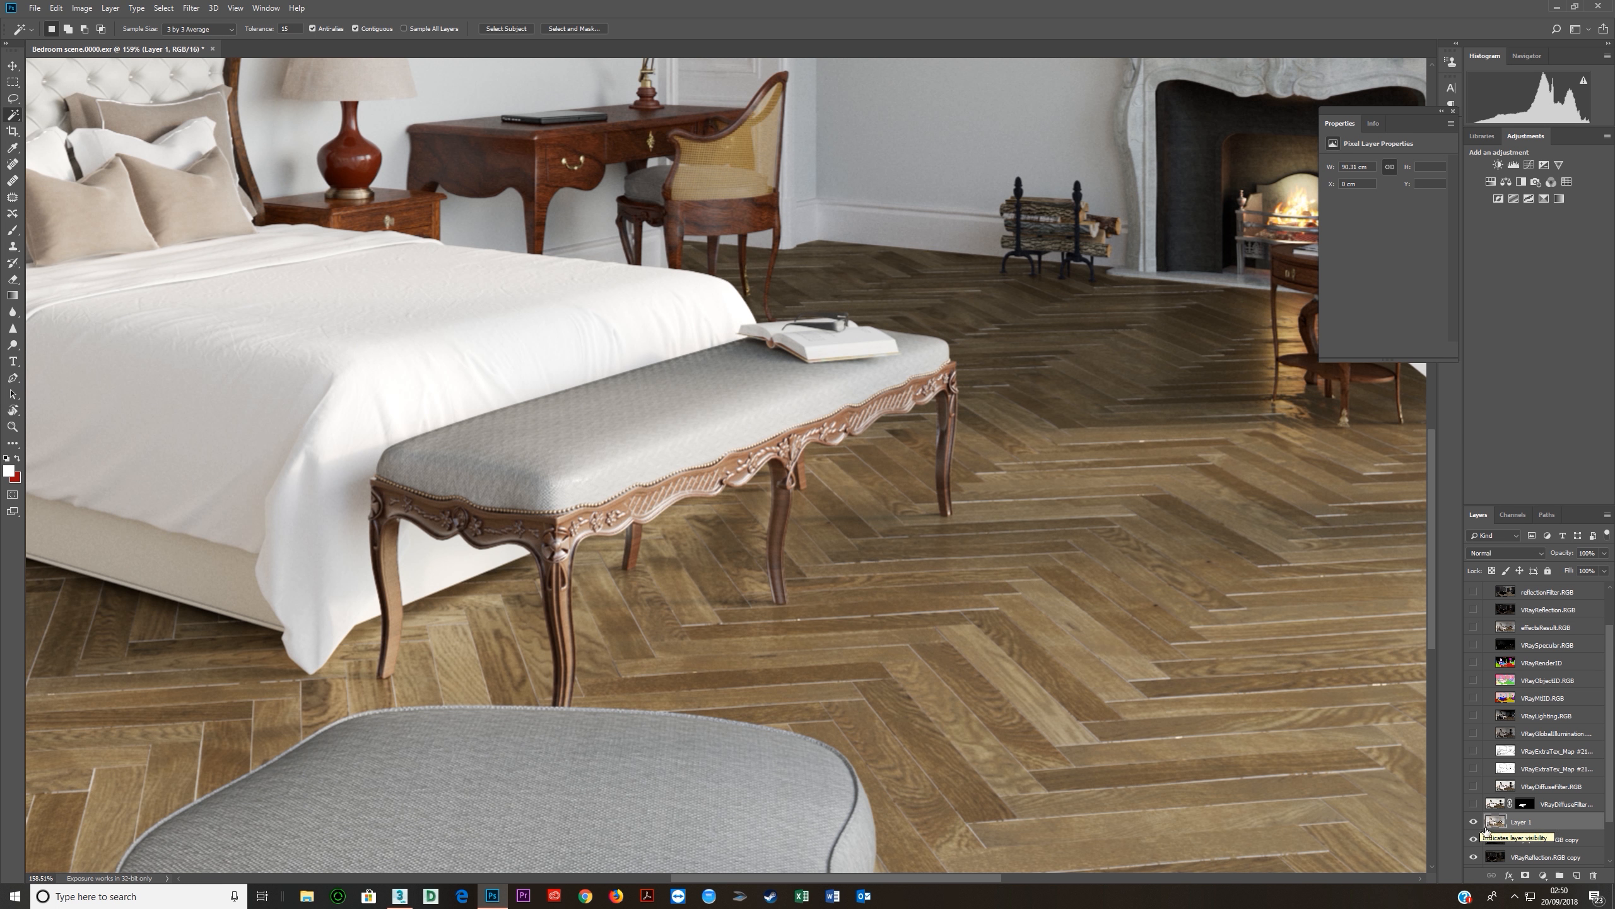
drag(1523, 821, 1525, 809)
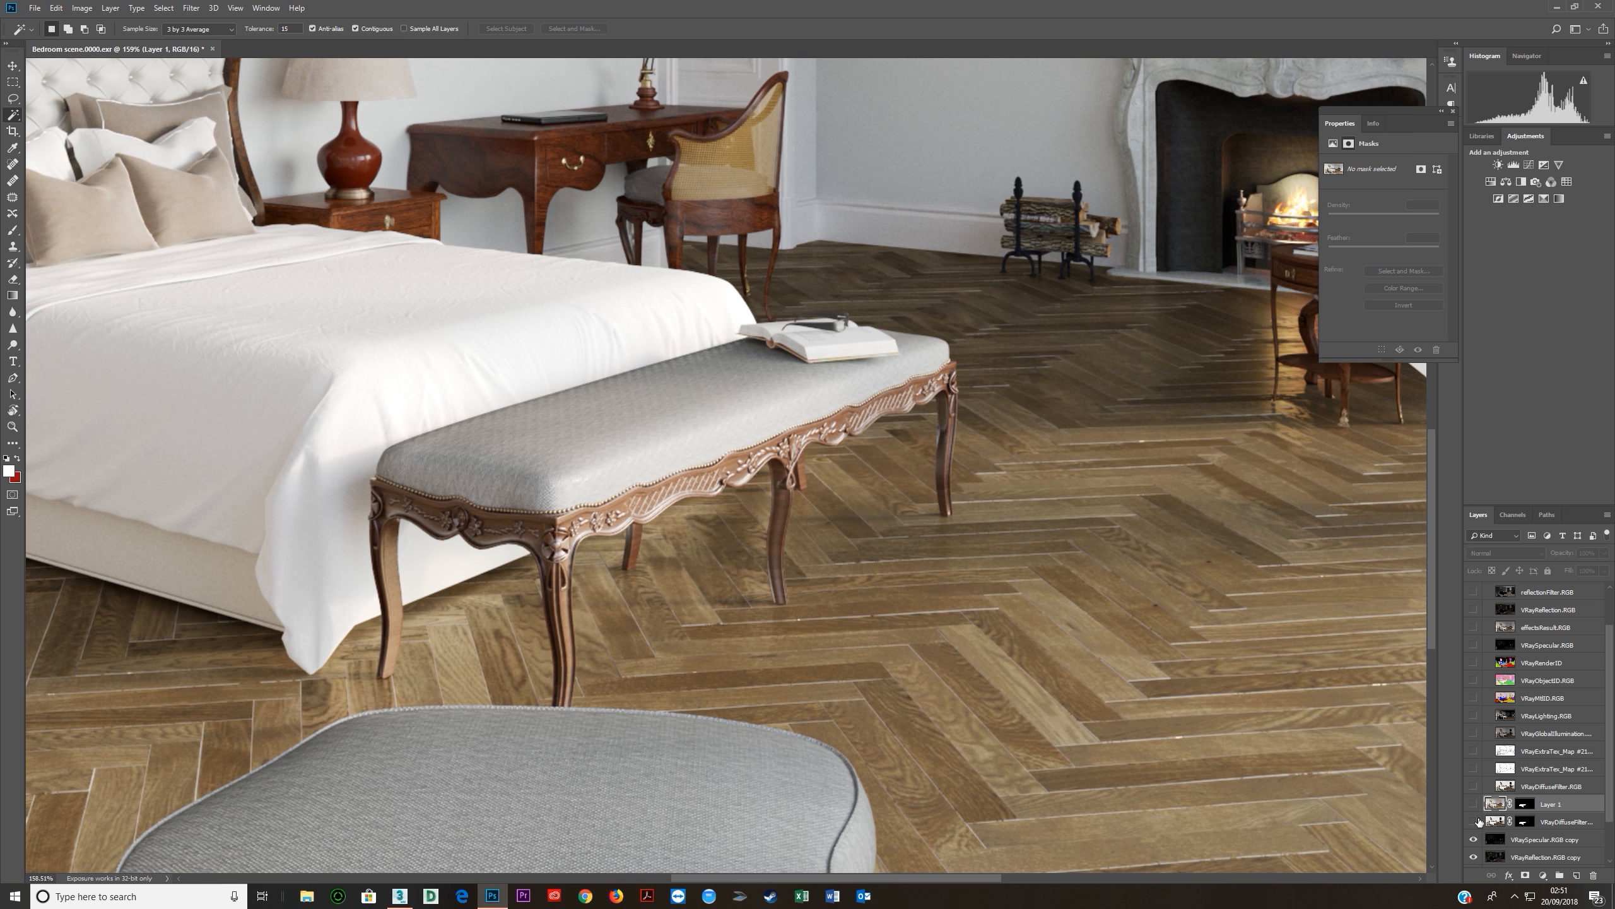
Select the VRayDiffuseFilter.RGB copy layer and make it visible.
click(1493, 822)
click(1474, 822)
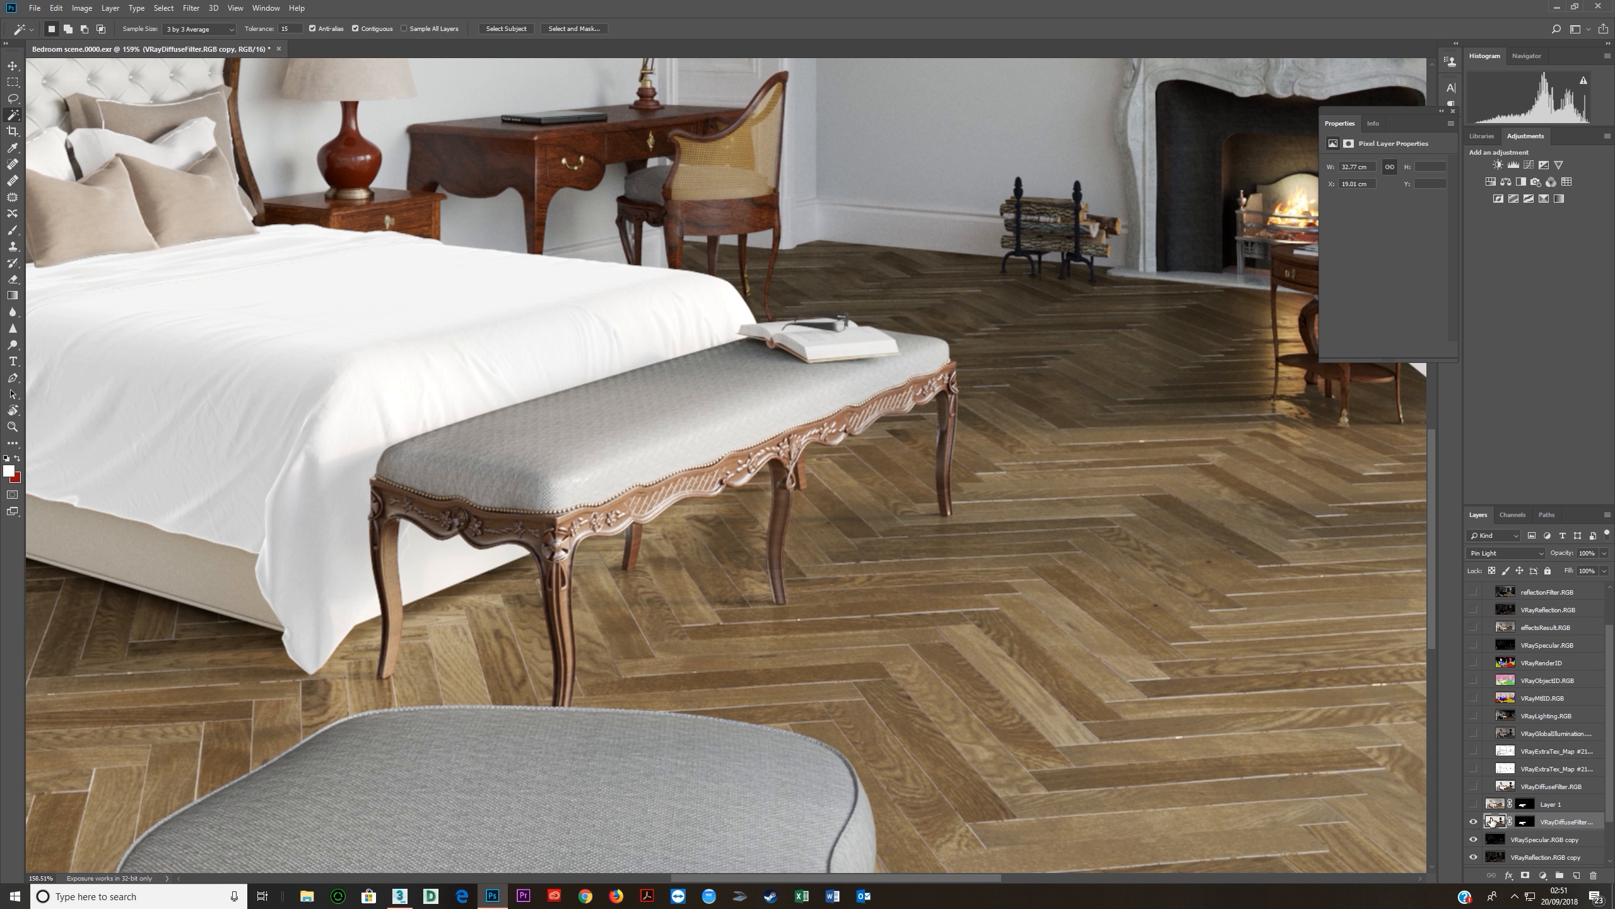
scroll(888, 704, down, 3)
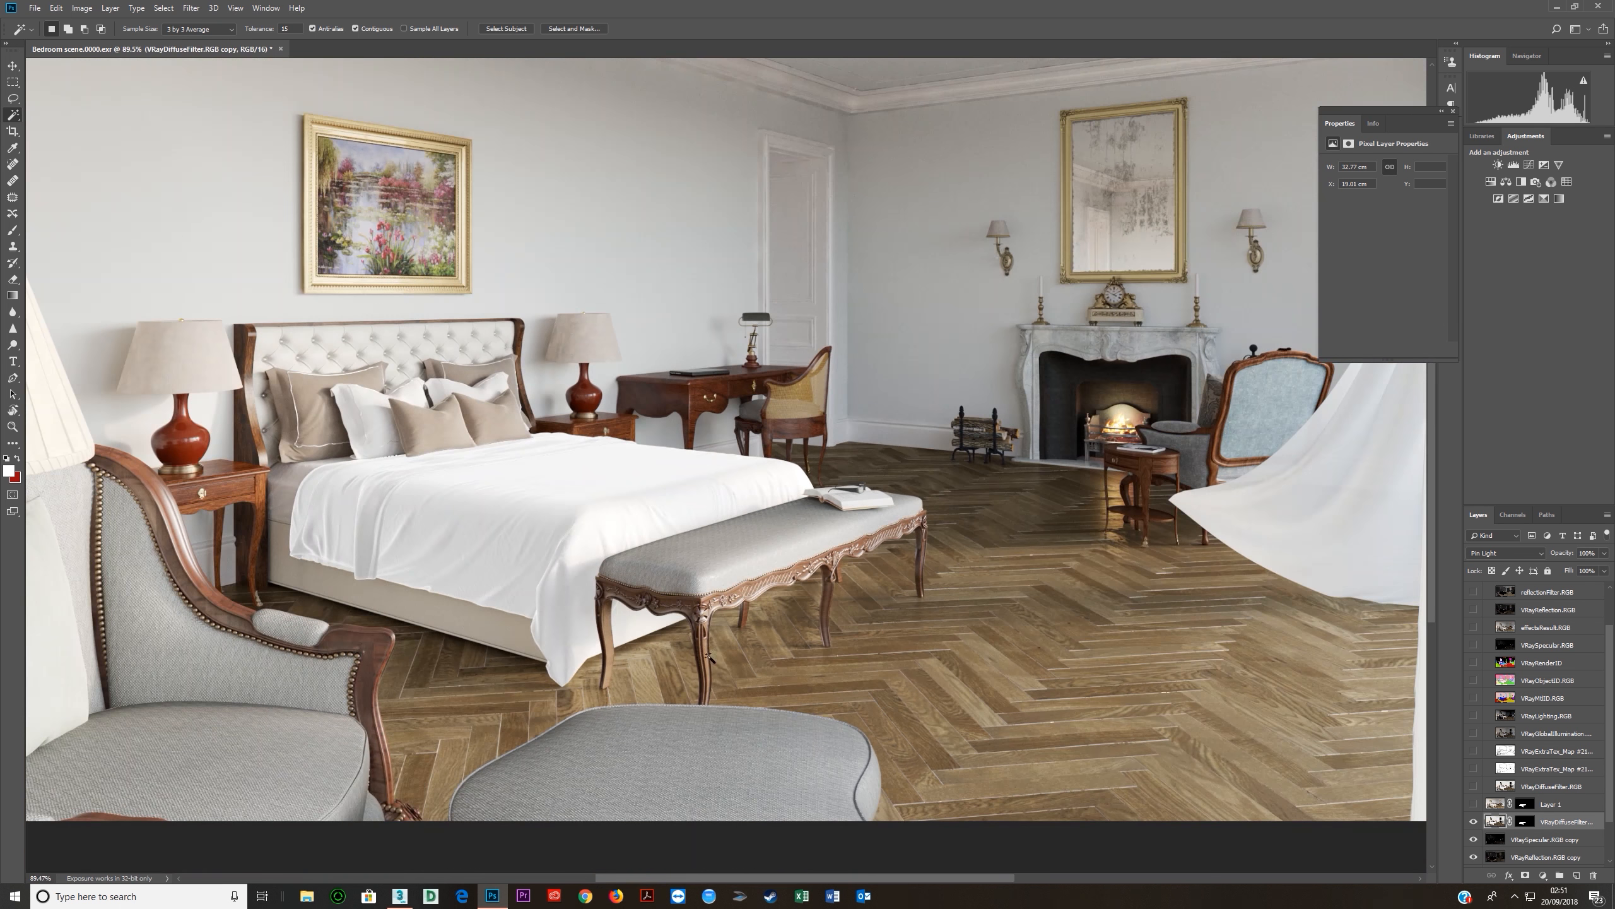
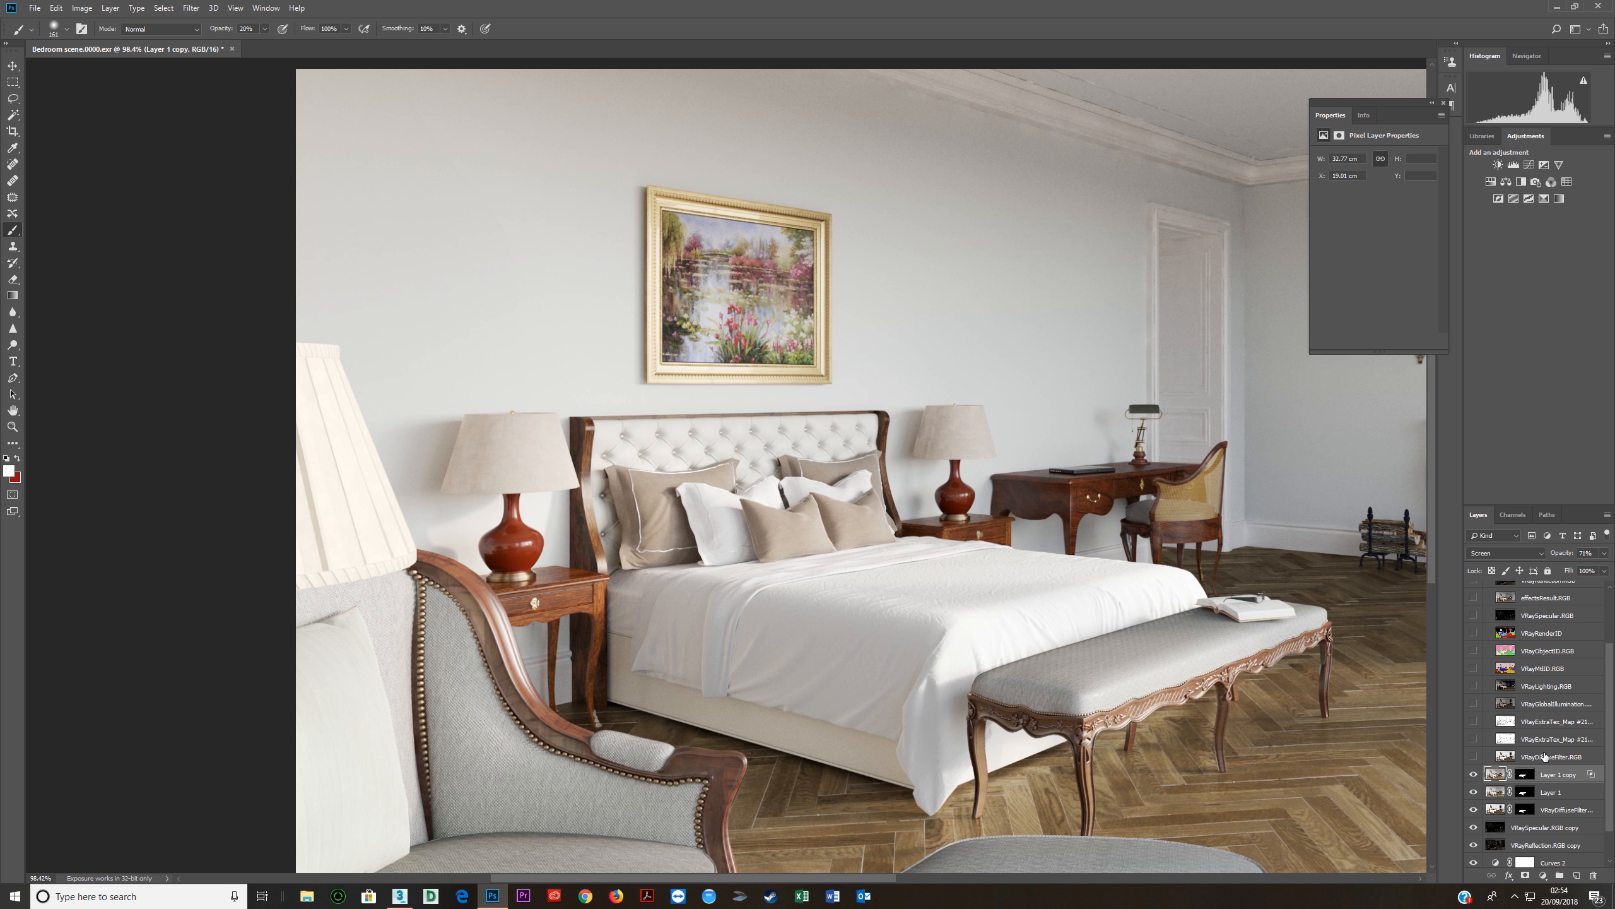
Compare the bedroom image with and without the Layer 1 copy layer.
click(1474, 775)
click(1473, 774)
click(1474, 774)
click(1473, 775)
click(1474, 774)
click(1474, 774)
mouse_move(1474, 776)
mouse_down()
mouse_move(1475, 810)
mouse_move(1471, 778)
mouse_up()
click(1474, 811)
Try the Layer 1 copy layer at 24% opacity and compare the image with and without it.
drag(1568, 559, 1548, 556)
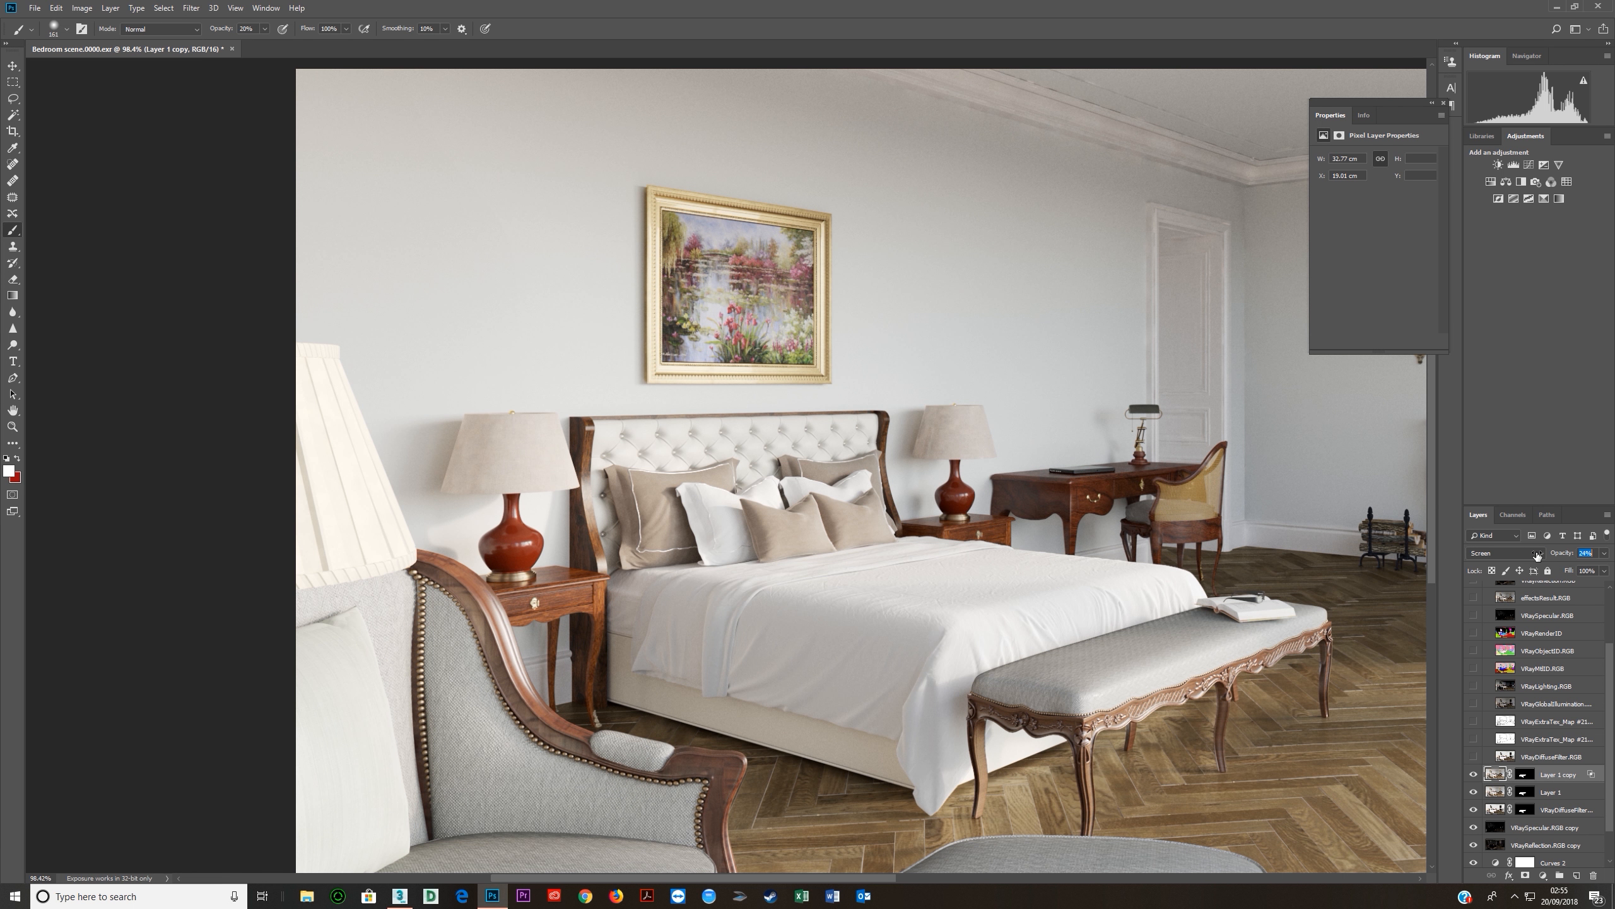
click(1476, 777)
click(1477, 777)
scroll(1268, 692, down, 6)
scroll(1219, 666, up, 3)
scroll(1336, 649, down, 1)
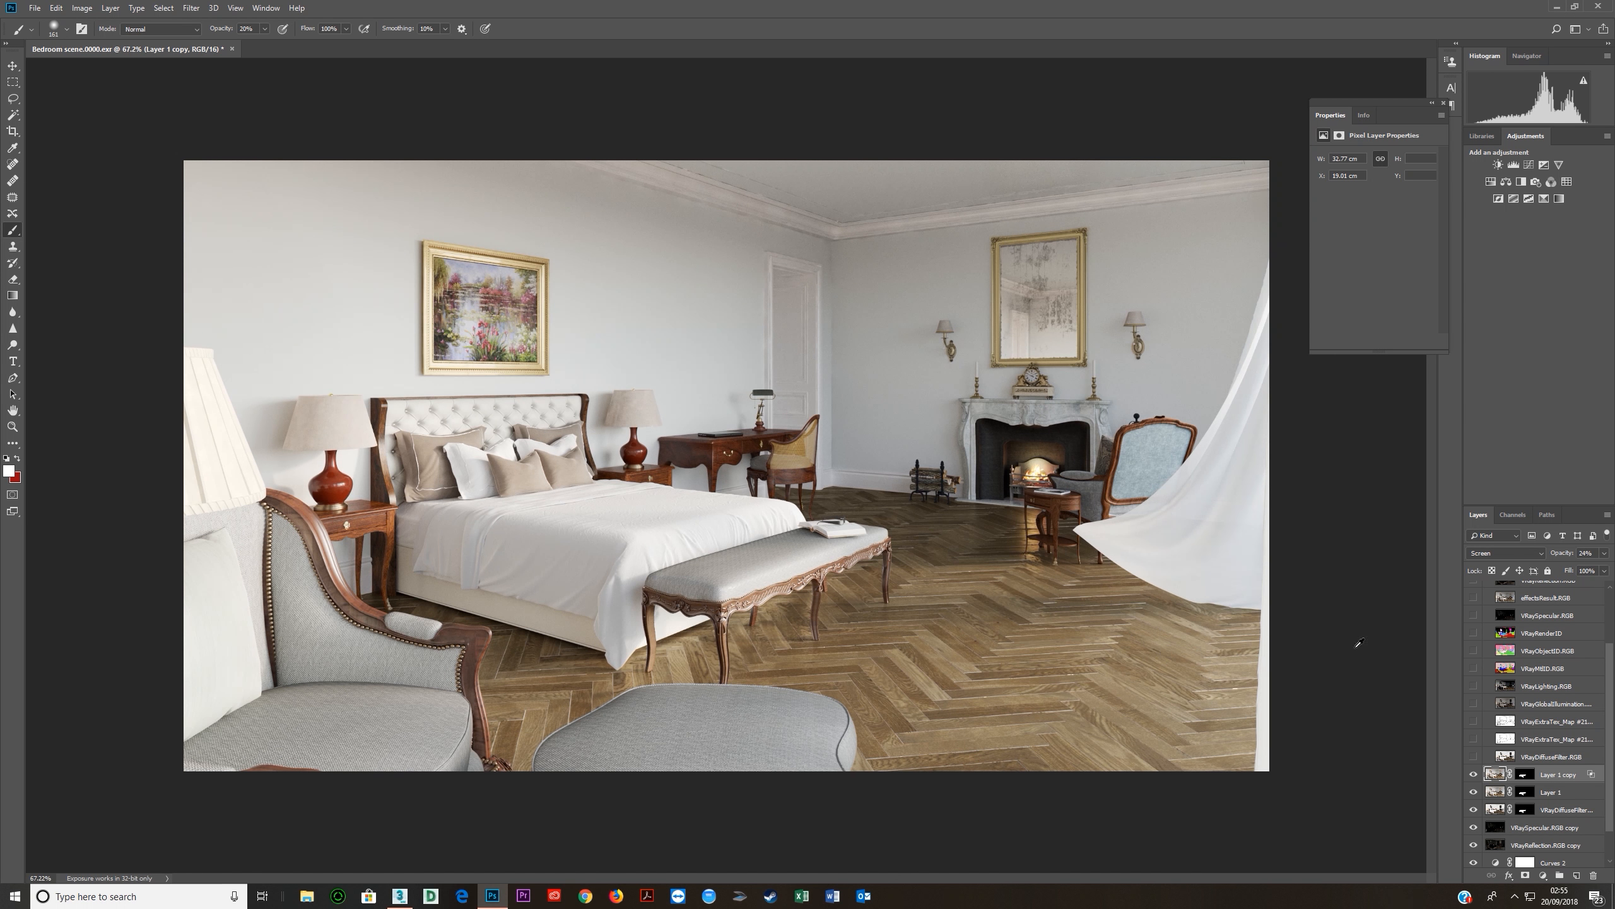
Raise the opacity of Layer 1 copy to about 55% and check its effect on the bed area.
drag(1563, 558, 1574, 558)
click(1473, 773)
click(1473, 774)
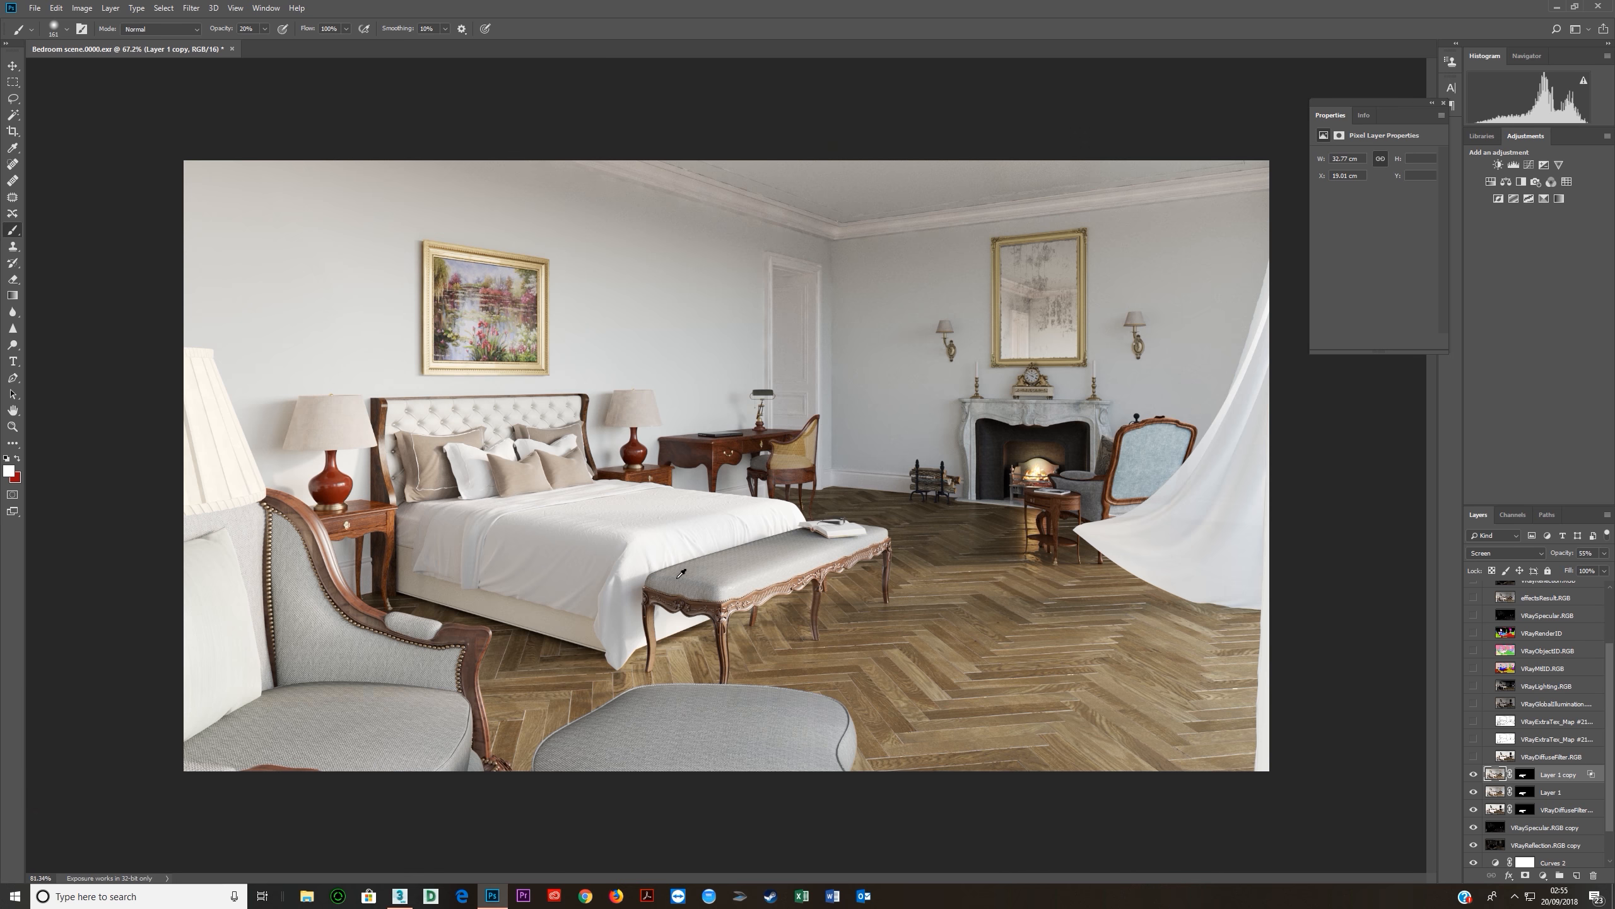
scroll(681, 574, up, 5)
scroll(665, 570, down, 6)
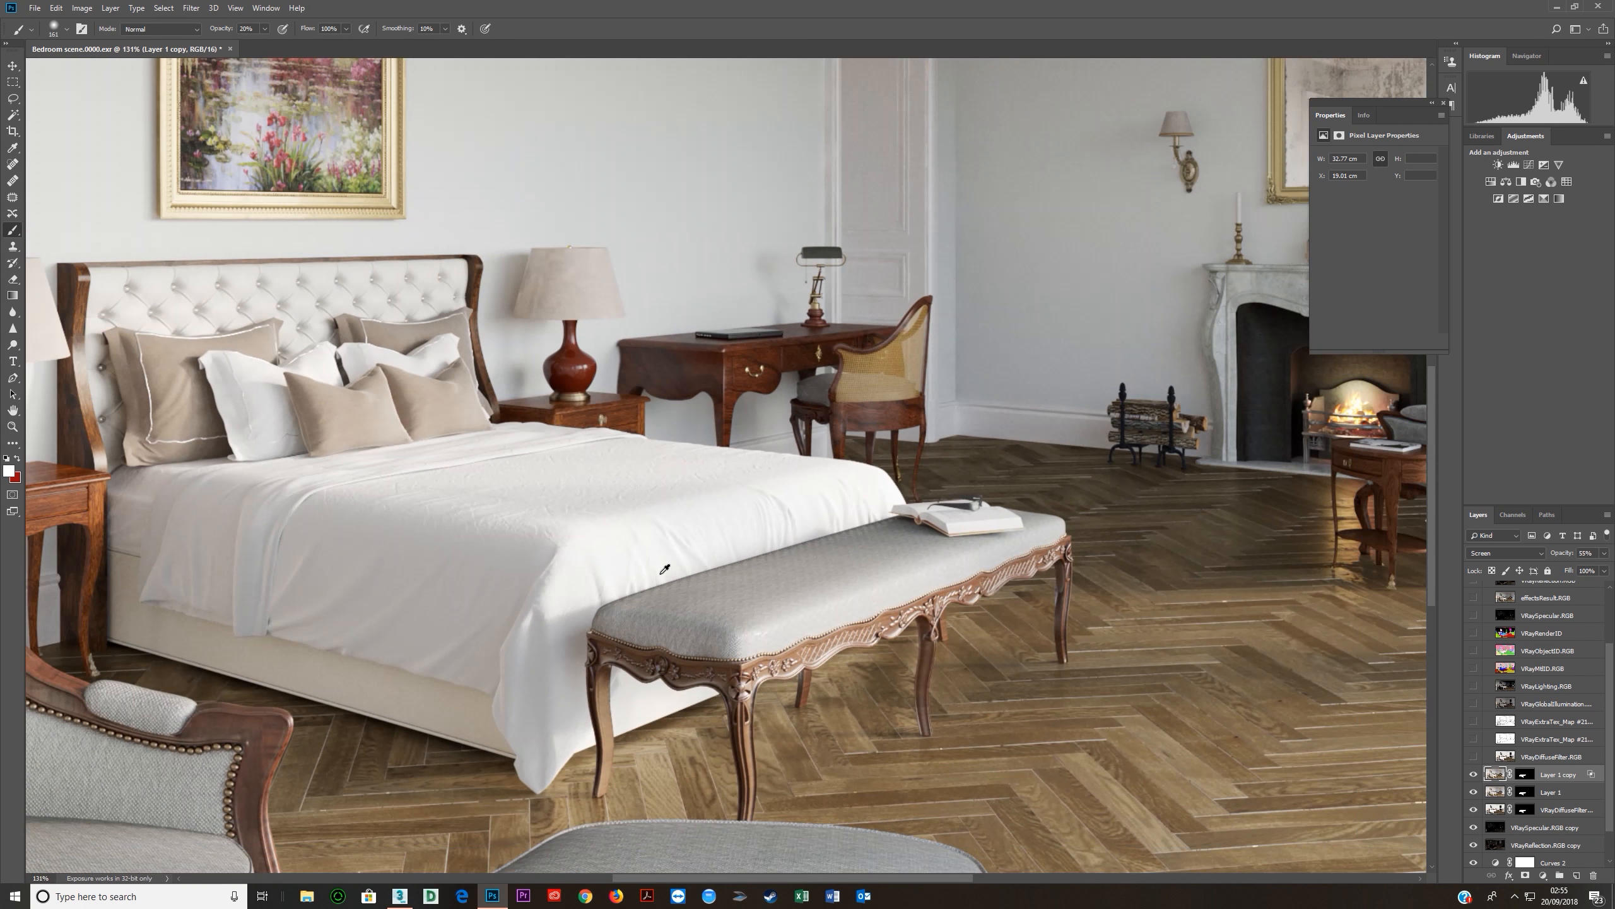
mouse_move(1474, 775)
mouse_down()
mouse_move(1474, 813)
mouse_move(1474, 773)
mouse_up()
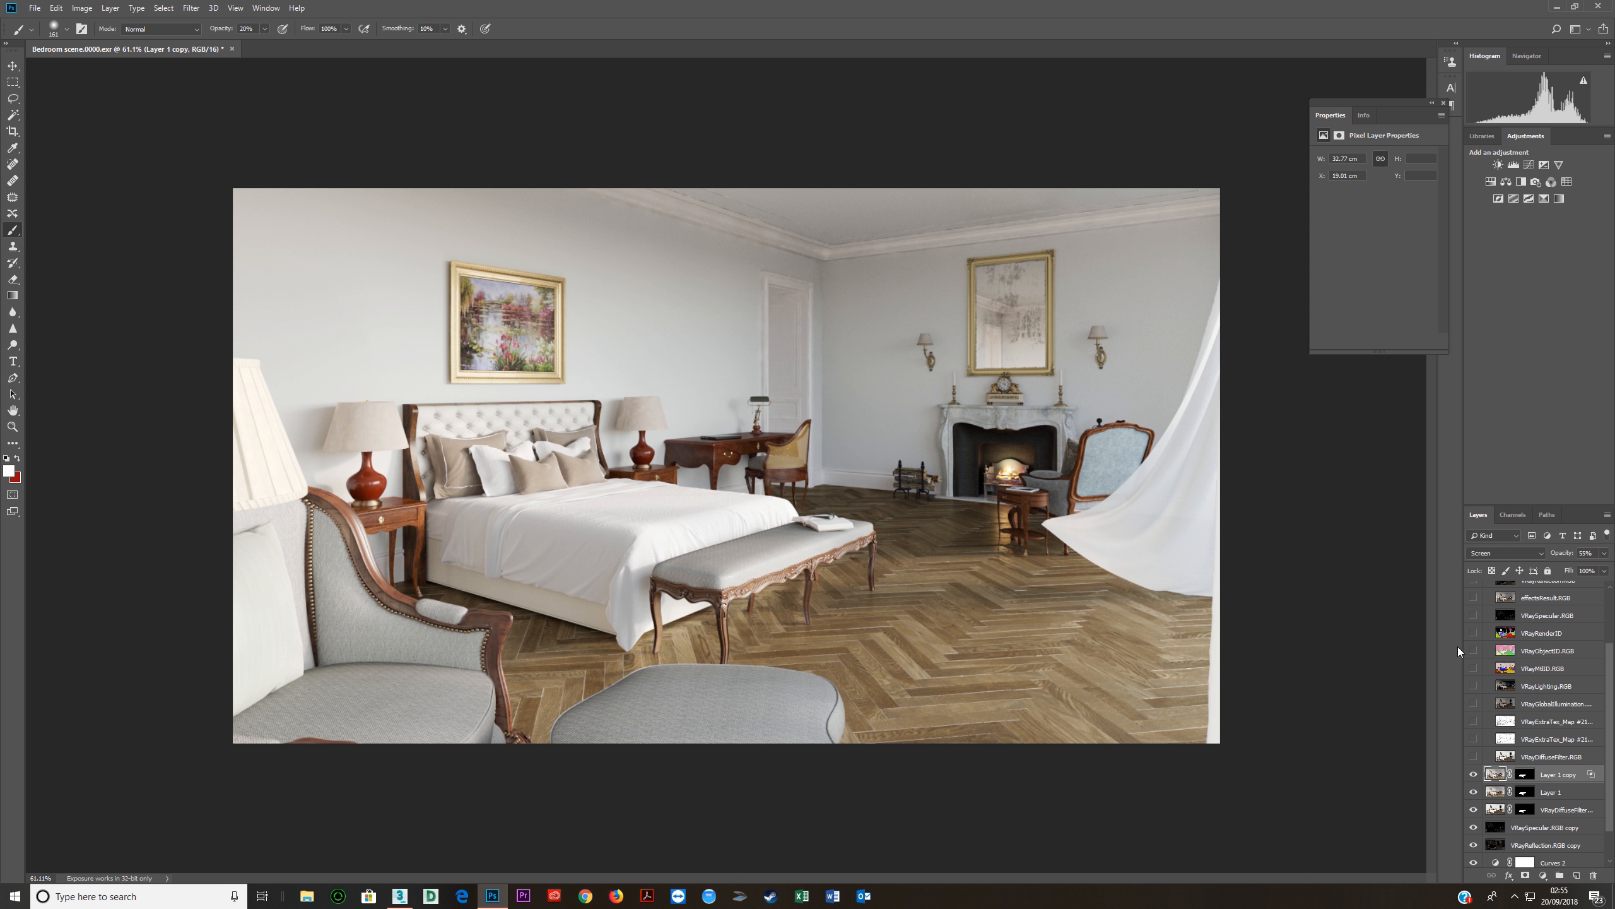
Compare the two VRayExtraTex_Map passes by showing both and toggling the upper one, leaving only the lower visible.
click(1531, 739)
click(1514, 722)
click(1473, 721)
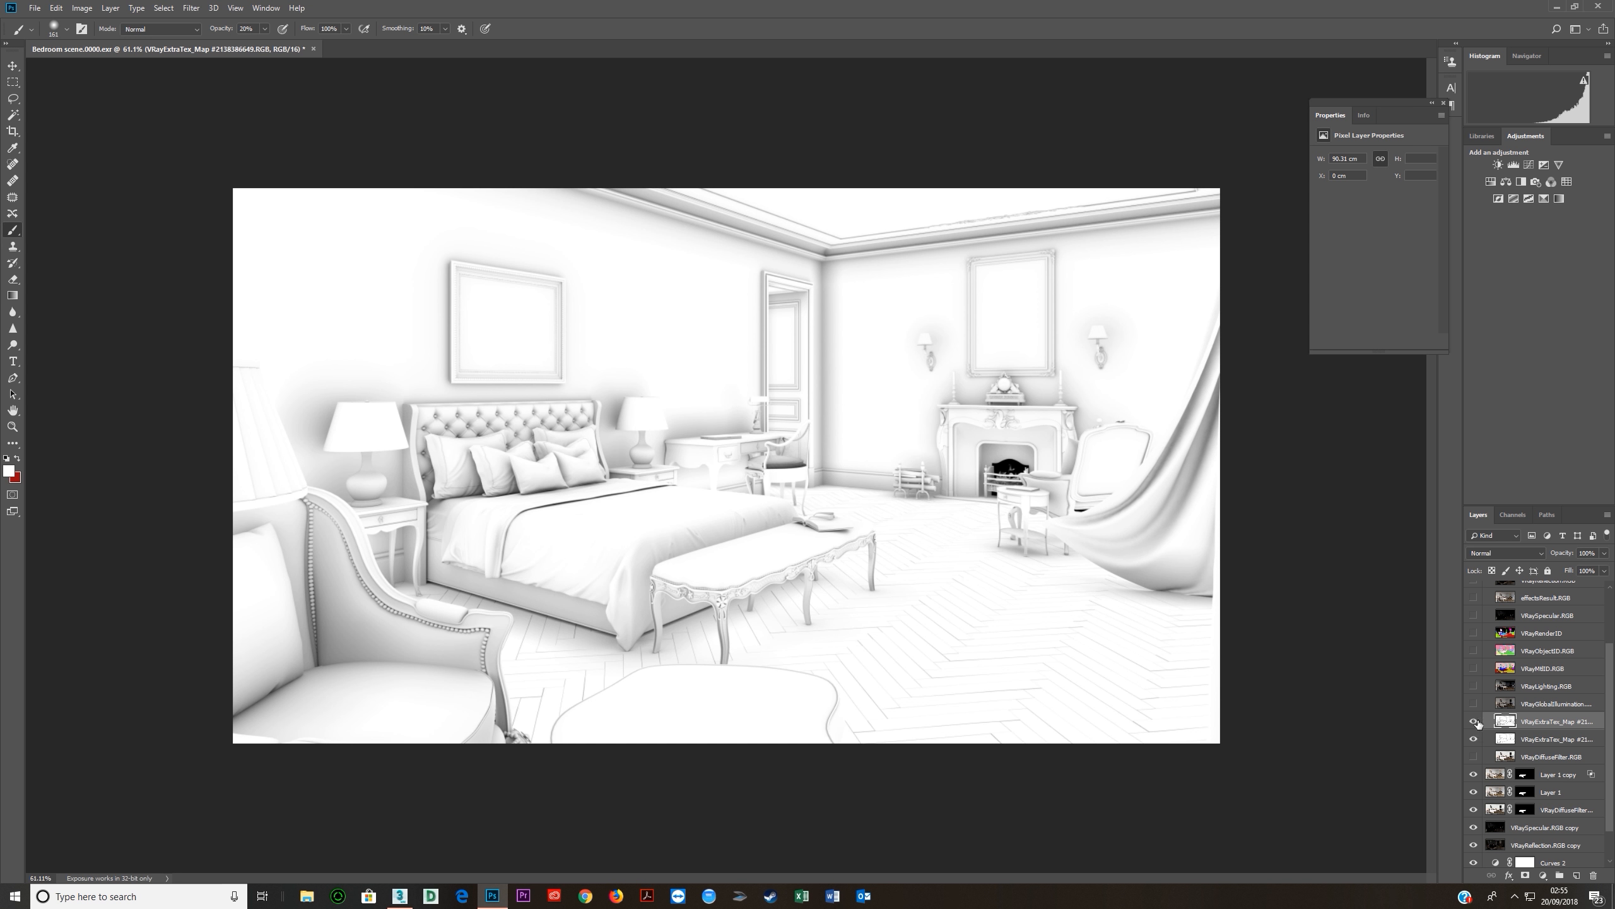
click(1474, 722)
click(1474, 722)
click(1474, 722)
click(1475, 722)
click(1474, 722)
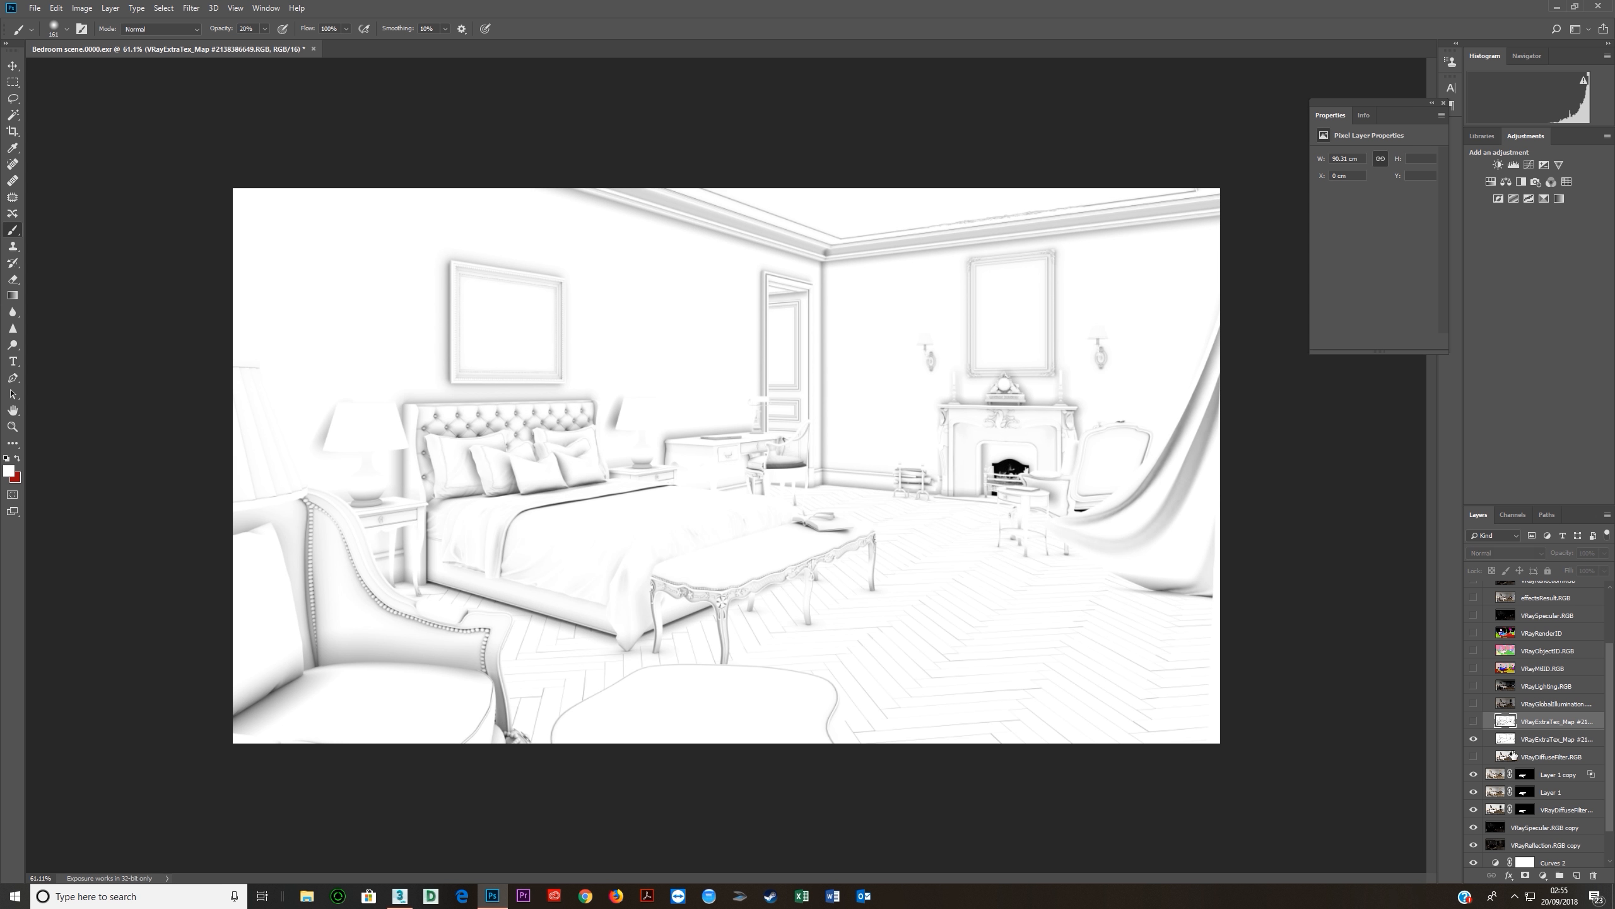
Examine the shading in the lower VRayExtraTex_Map pass around the fireplace, desk, chair and bed.
click(1531, 740)
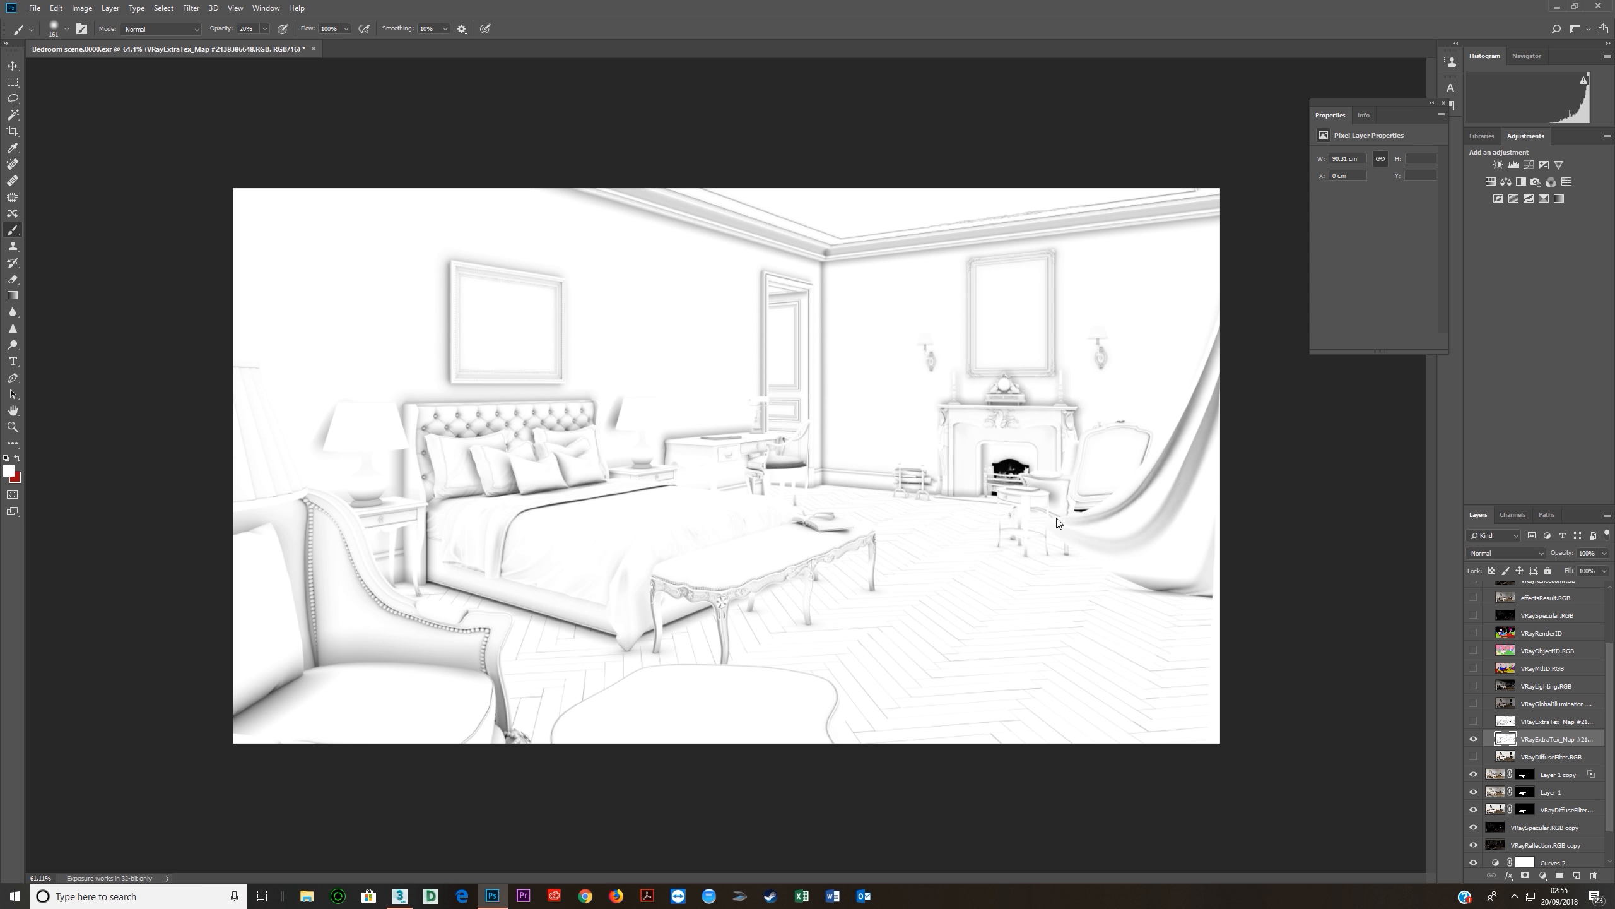
scroll(1009, 483, up, 5)
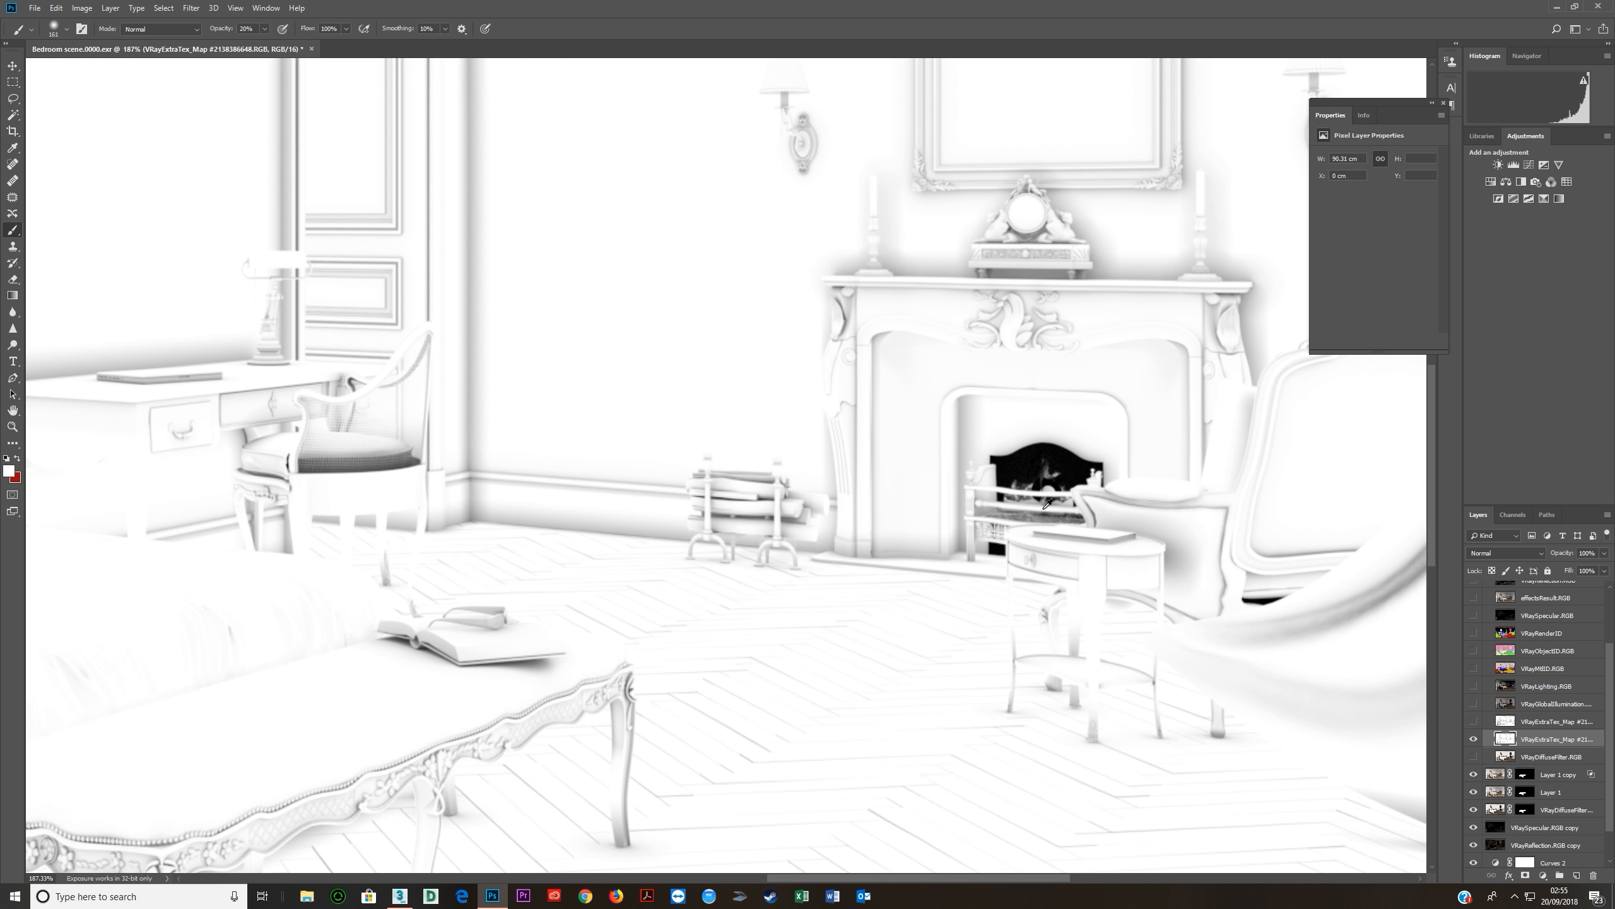
scroll(1062, 454, down, 6)
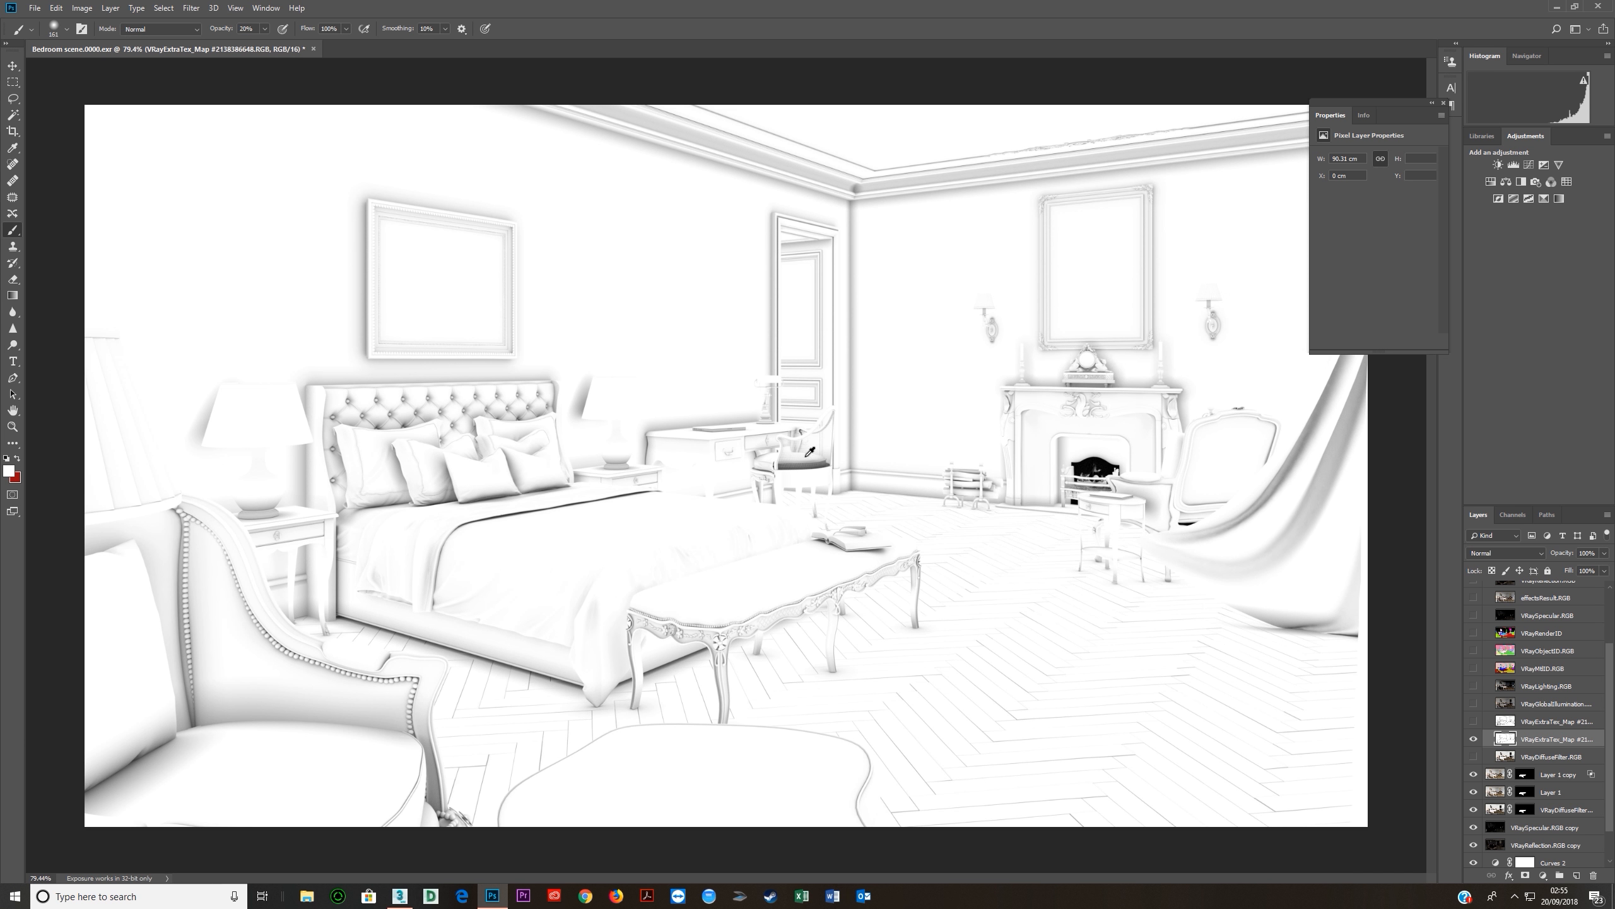
scroll(810, 453, up, 5)
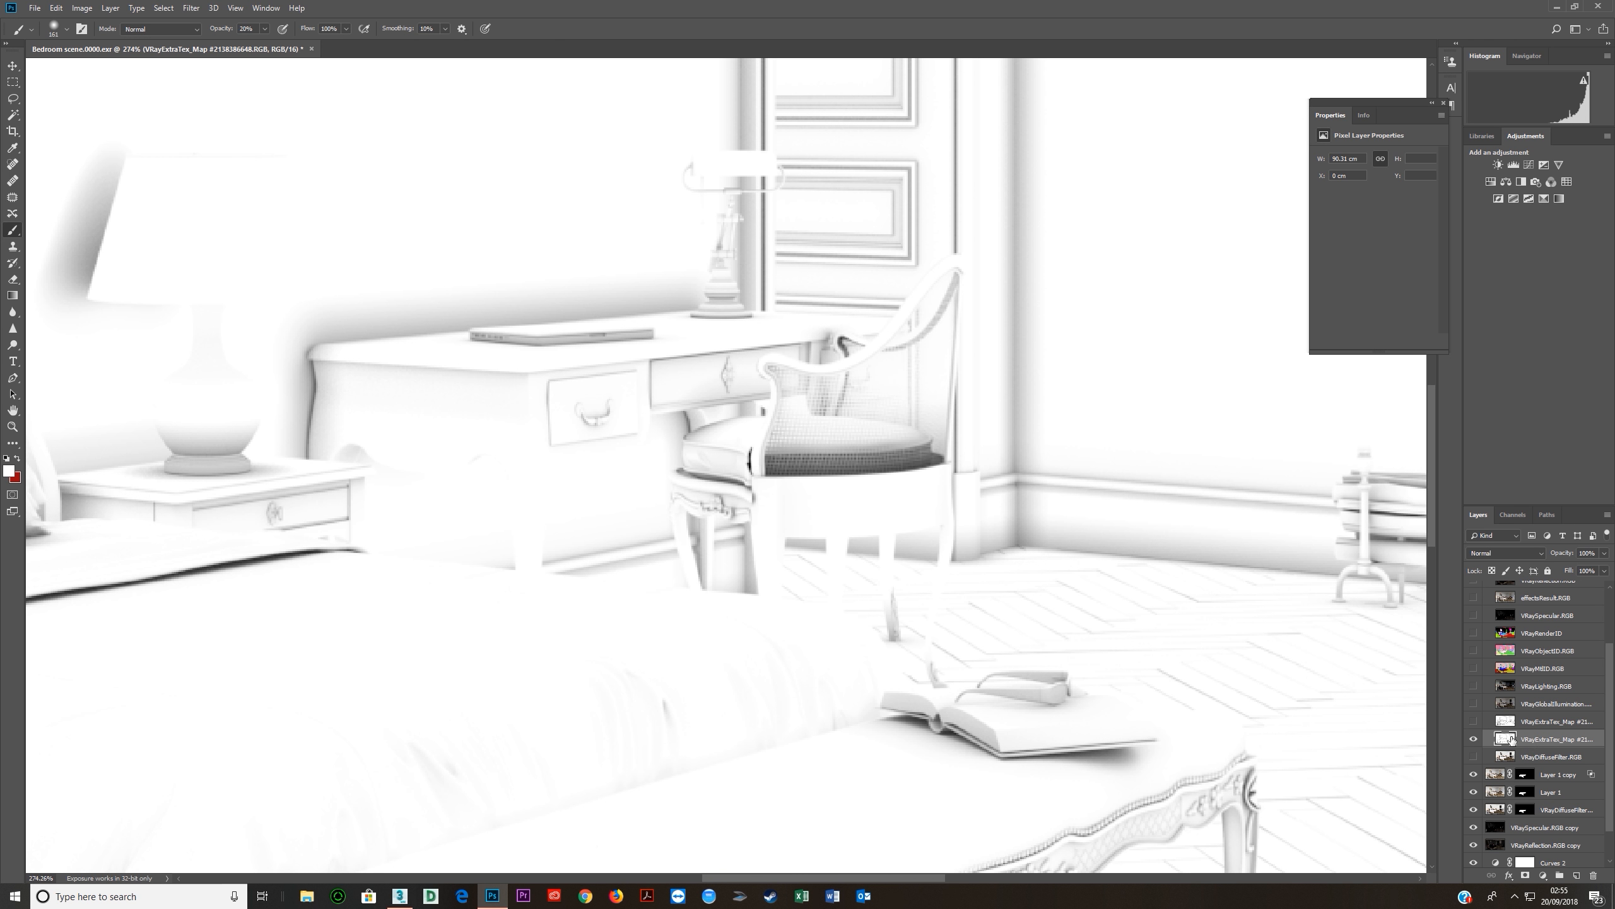
scroll(875, 509, down, 2)
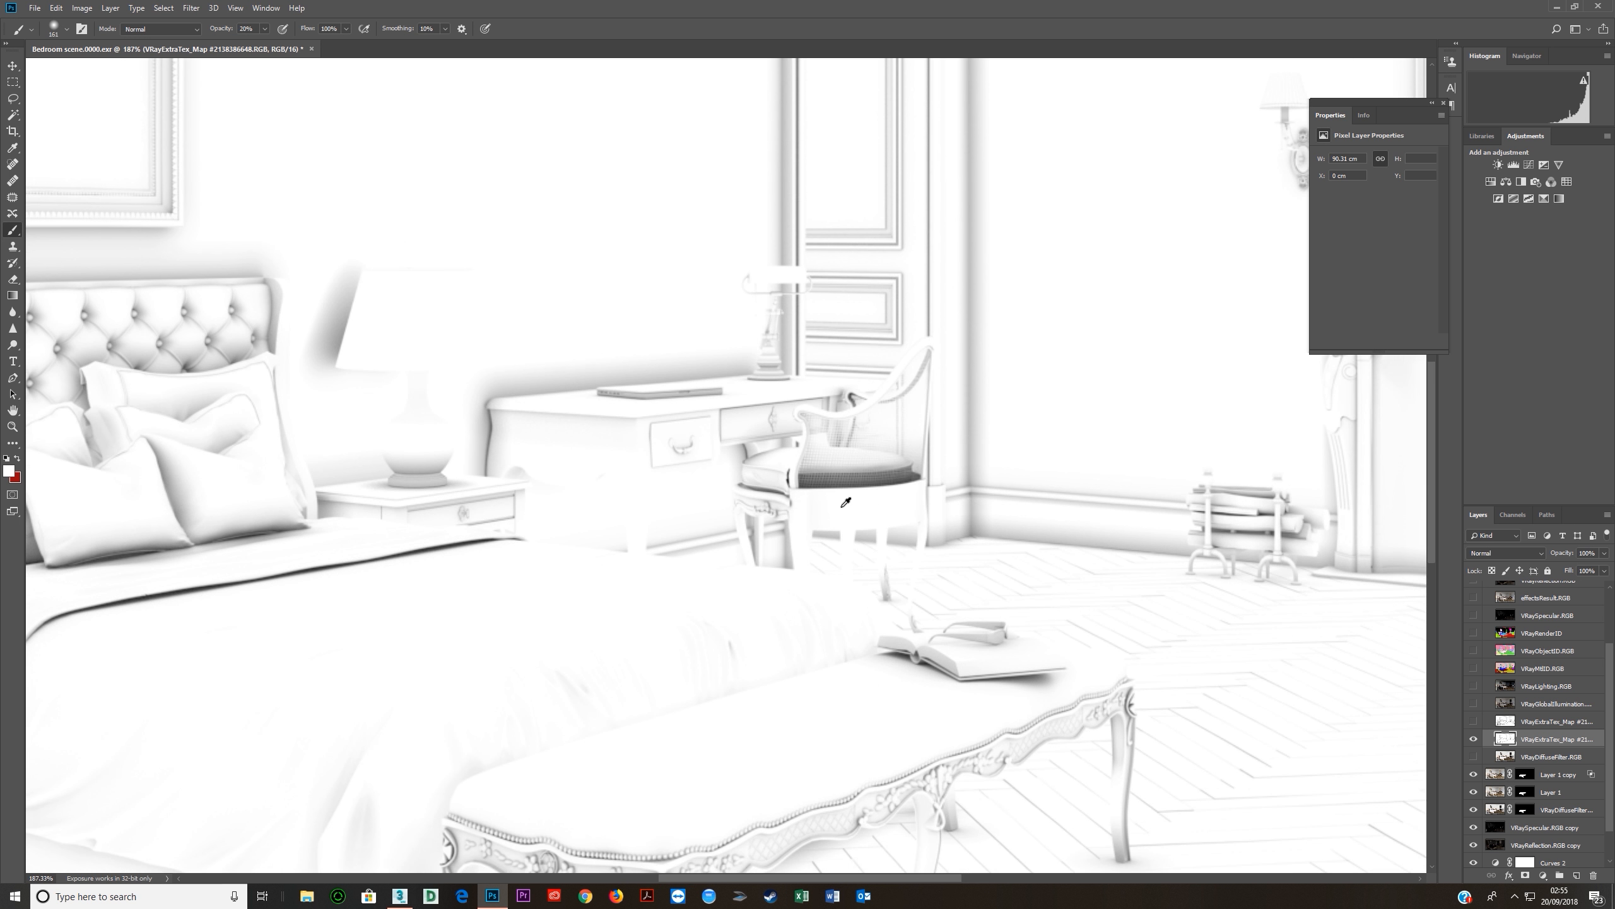
scroll(682, 389, up, 1)
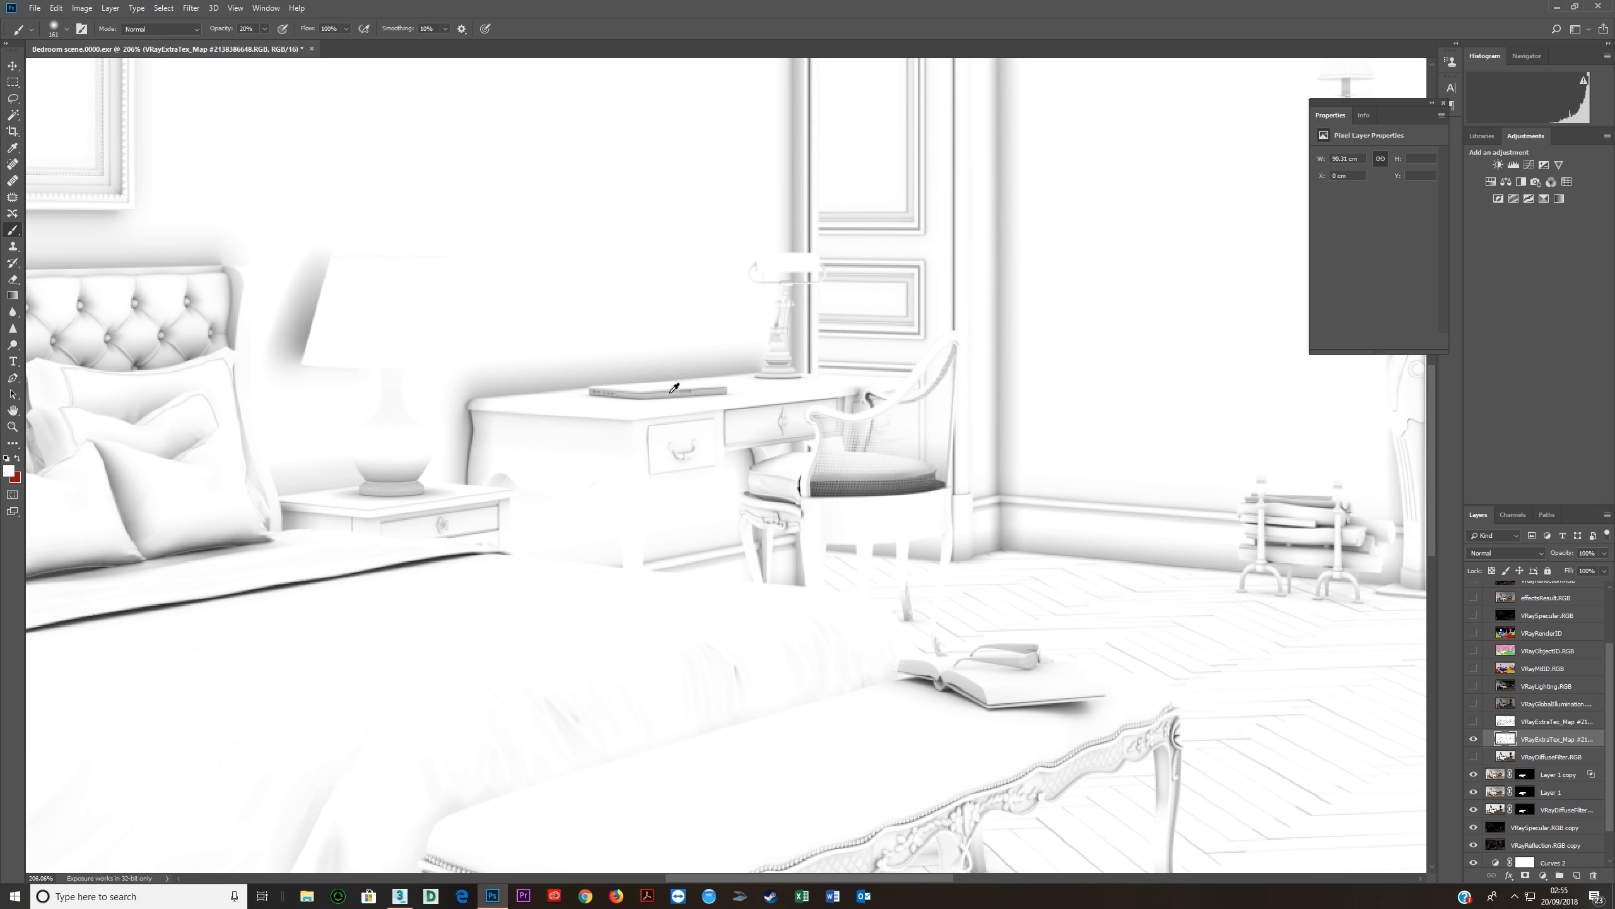
scroll(641, 434, down, 2)
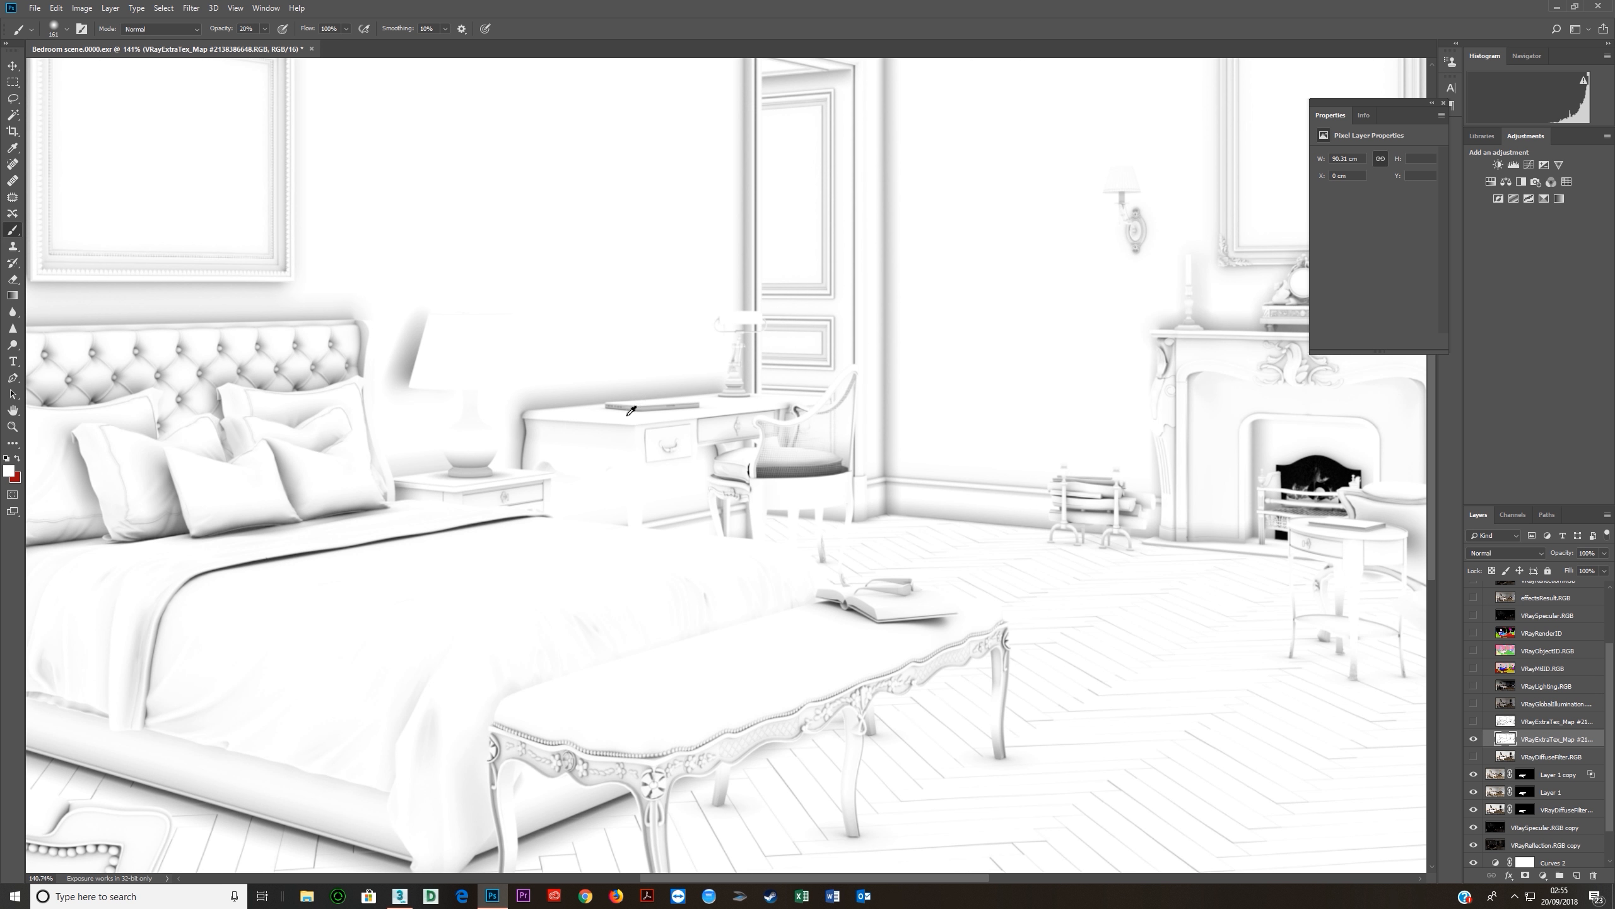
scroll(595, 445, down, 4)
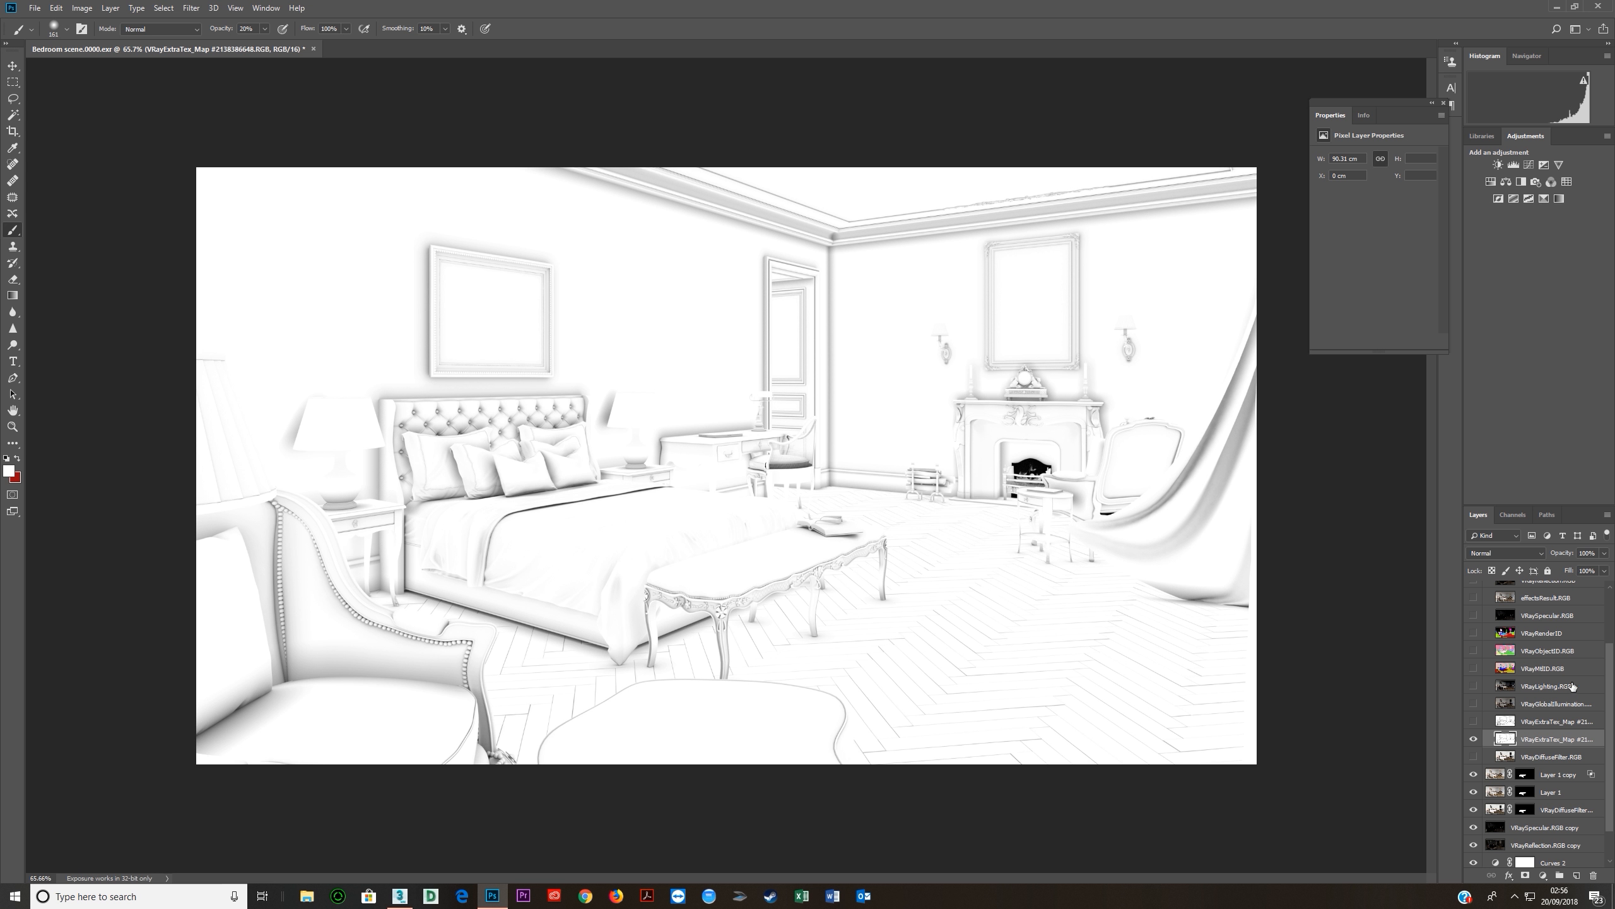
Hide the lower VRayExtraTex_Map pass and add an Exposure adjustment layer above Layer 1 copy.
click(1475, 740)
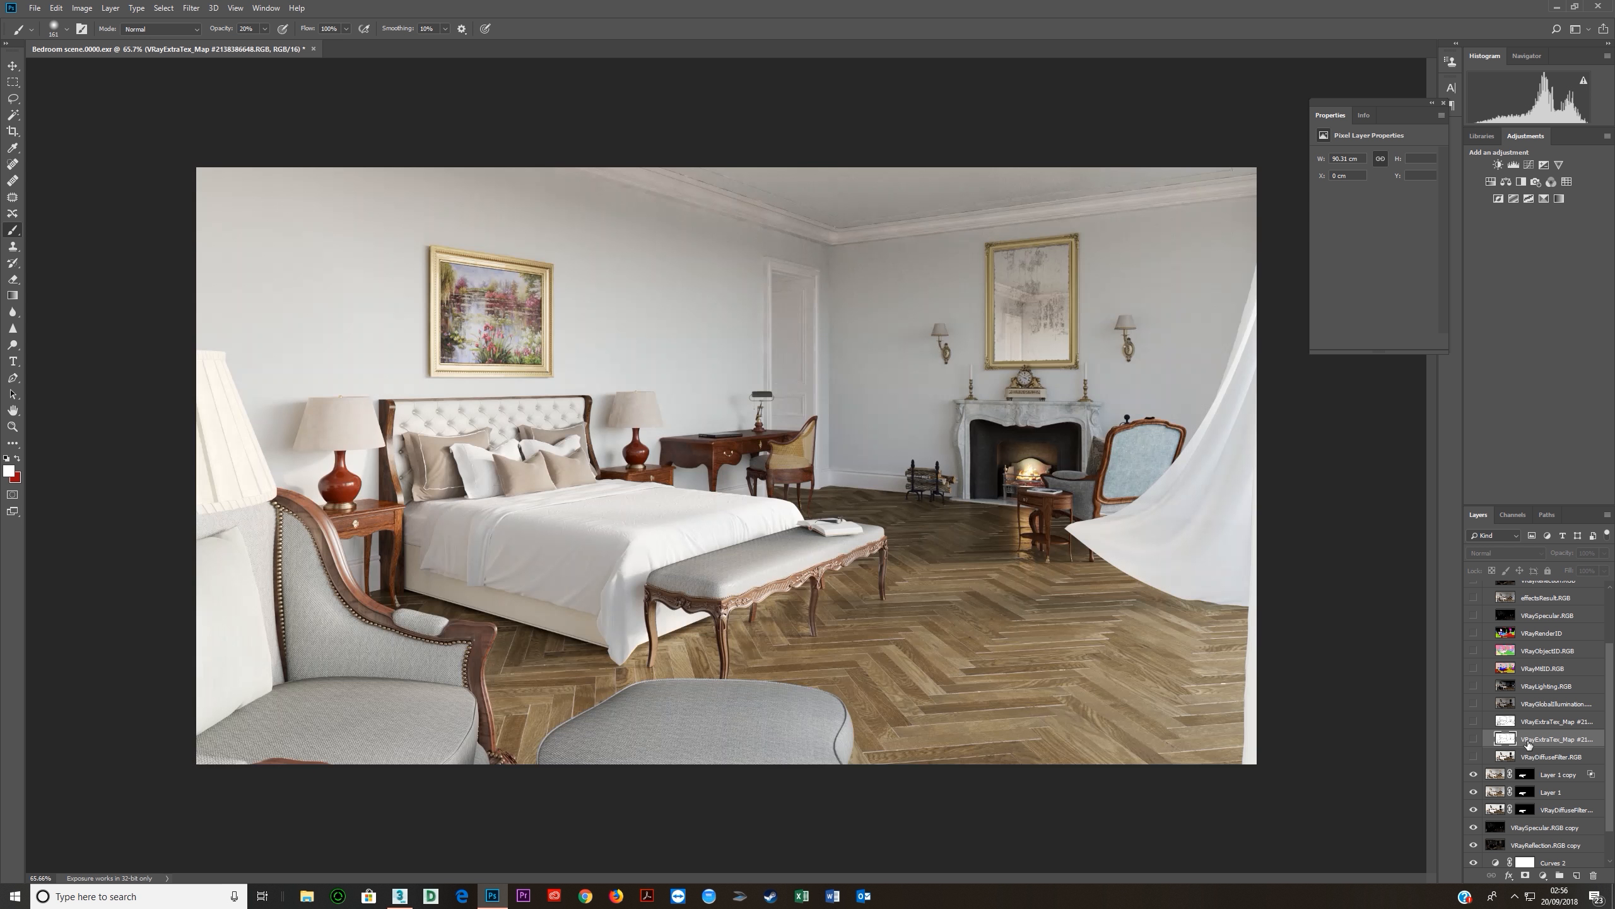
click(1539, 775)
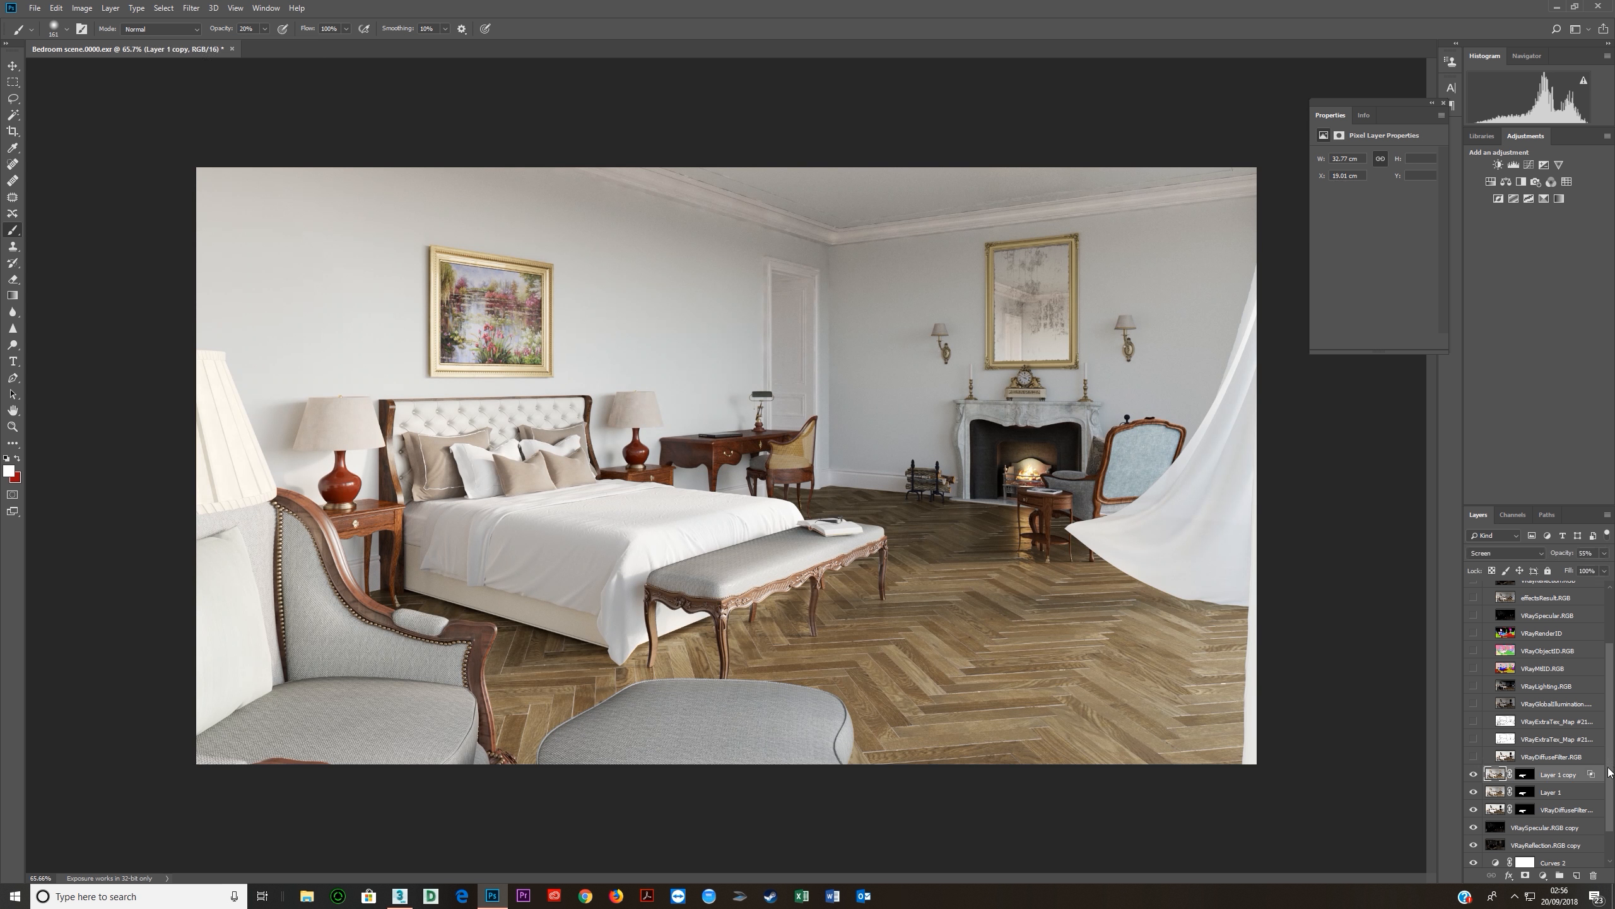
click(1544, 165)
Show the lower VRayExtraTex_Map pass, select and copy its whole image, and hide the layer again.
click(1474, 740)
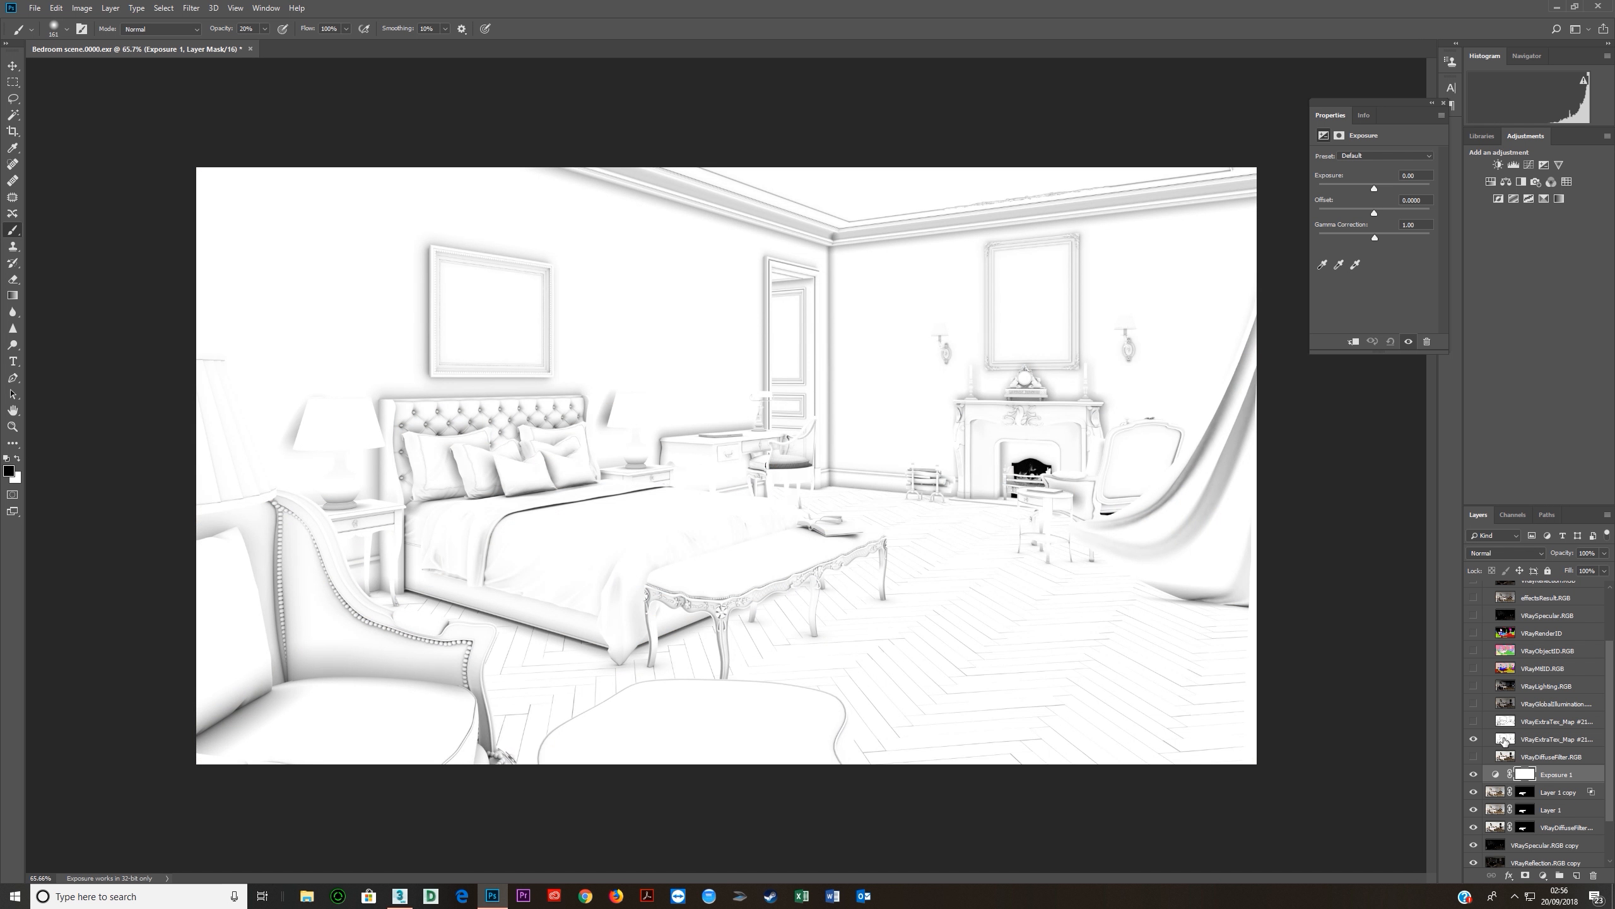
click(1505, 744)
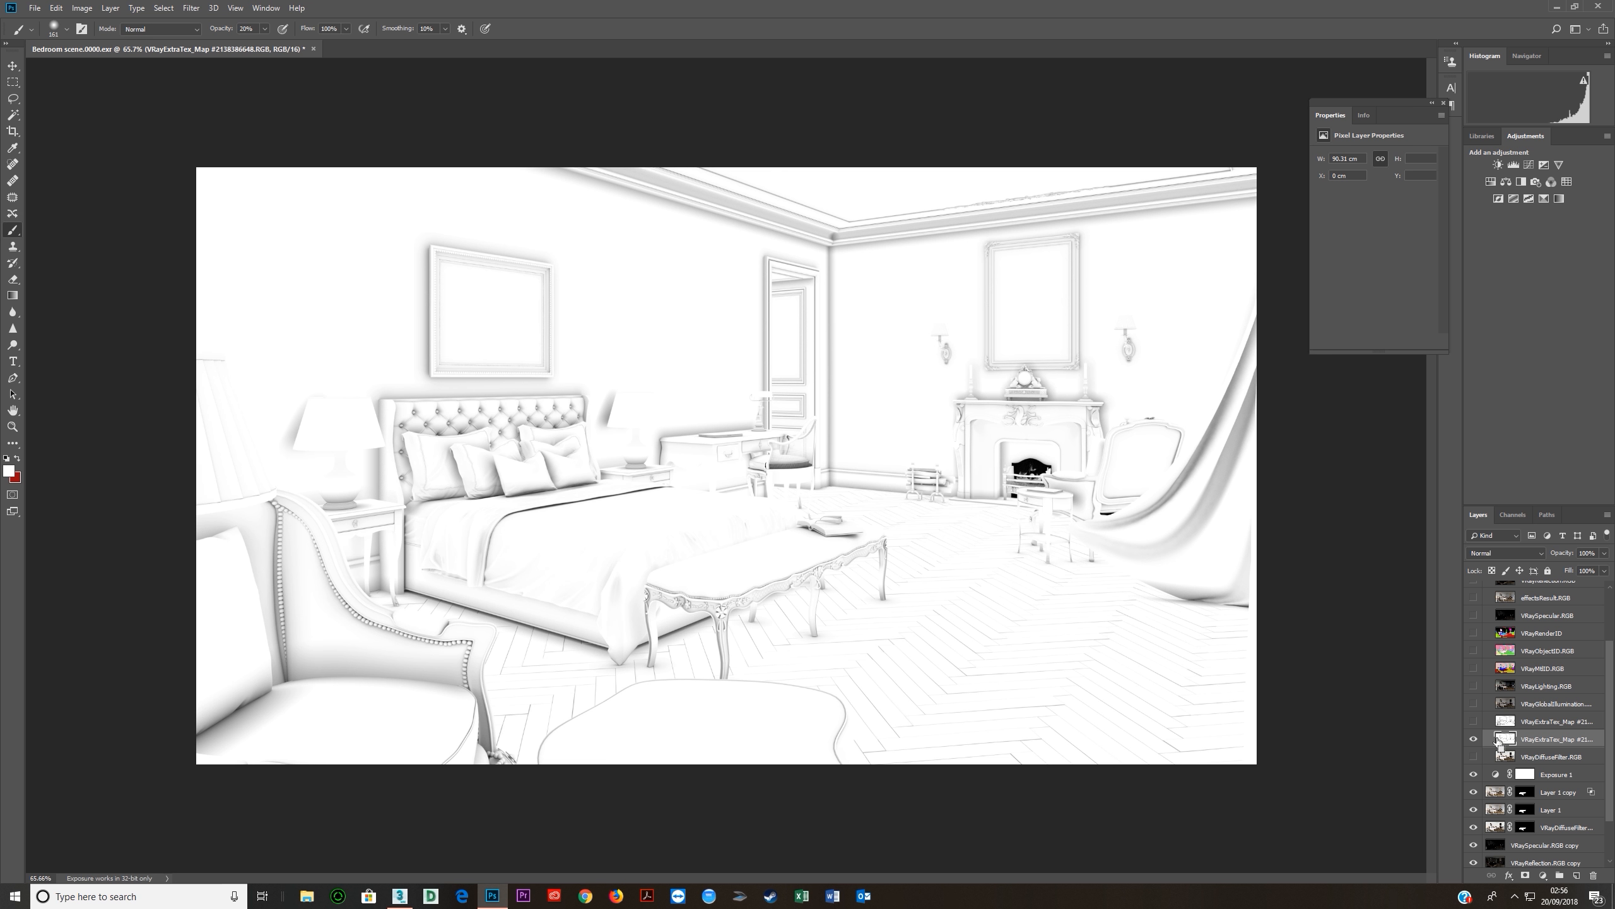
ctrl+click(1504, 739)
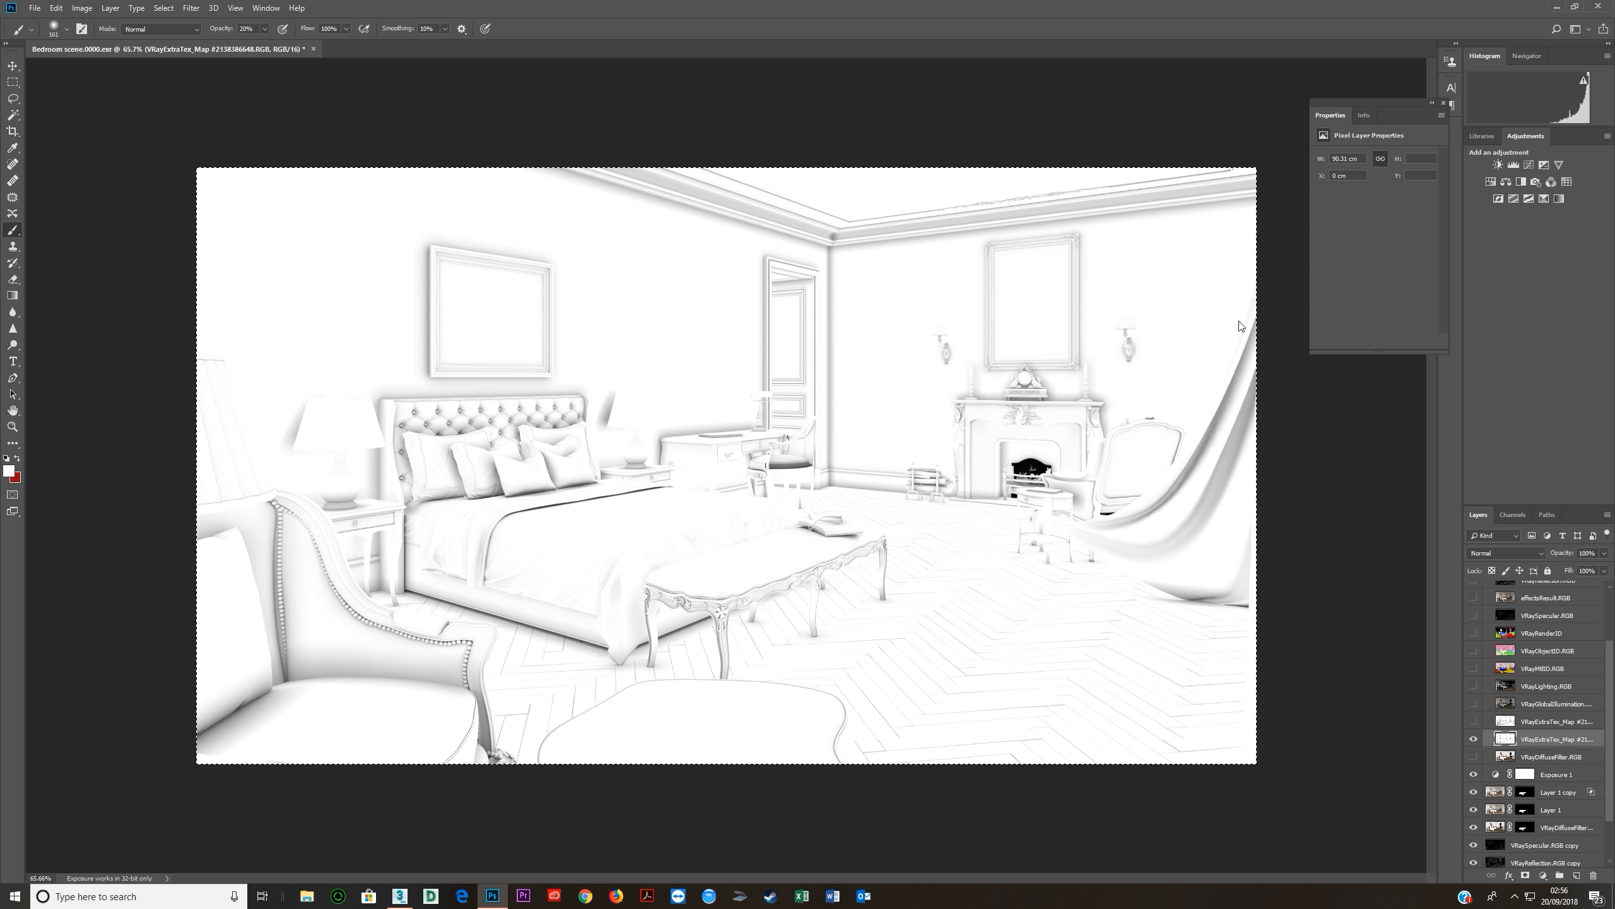
scroll(1246, 318, up, 2)
scroll(1315, 331, down, 1)
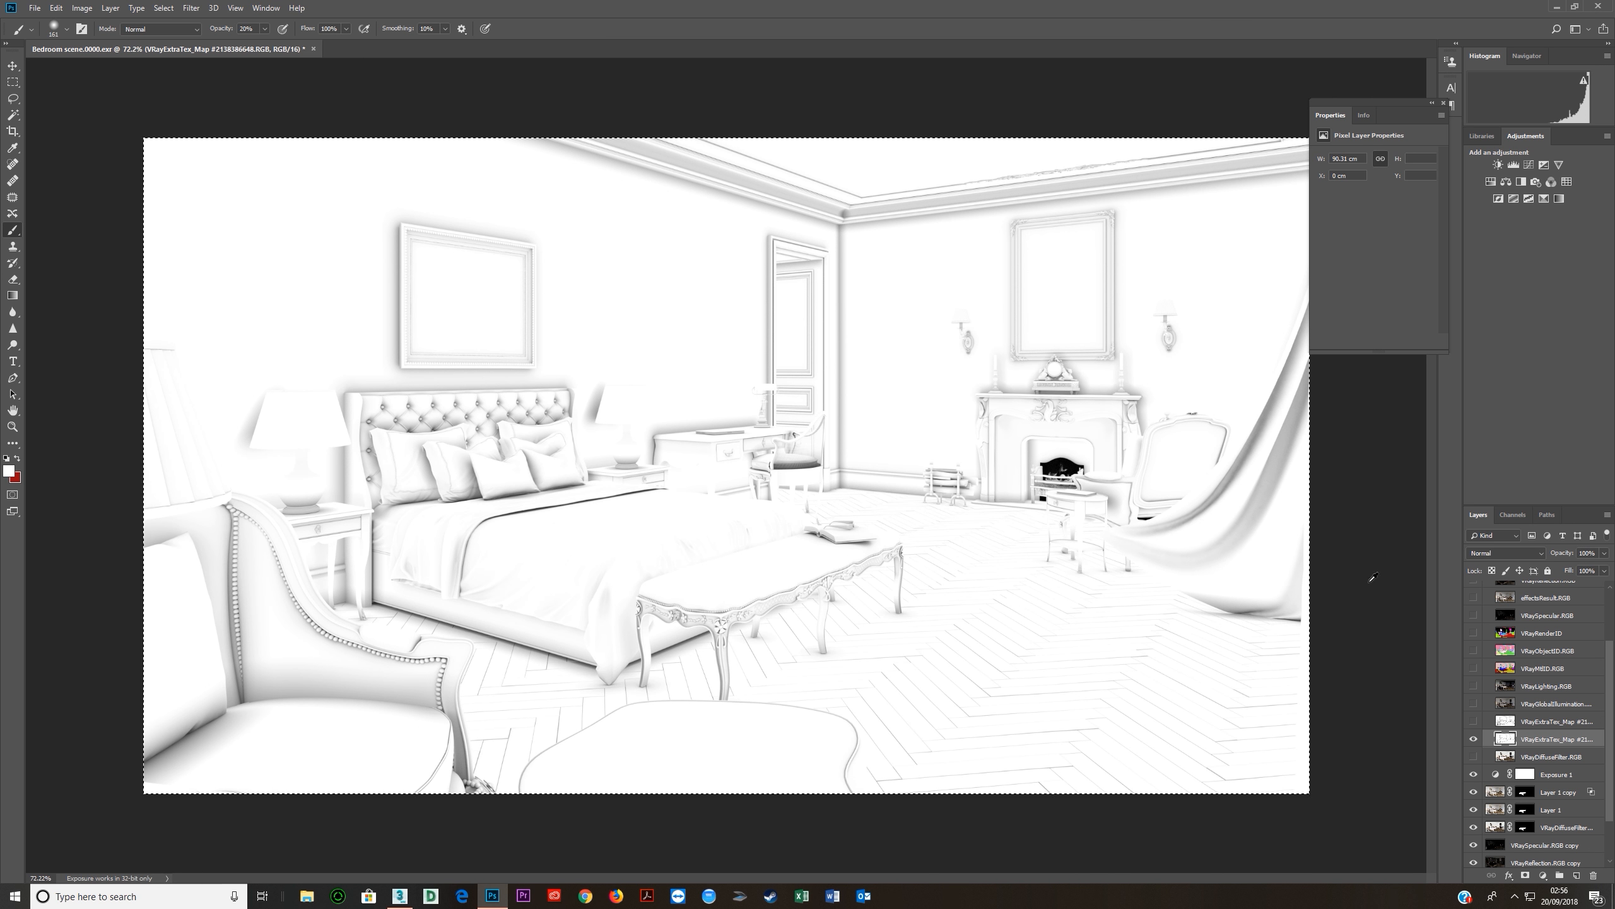
click(1474, 739)
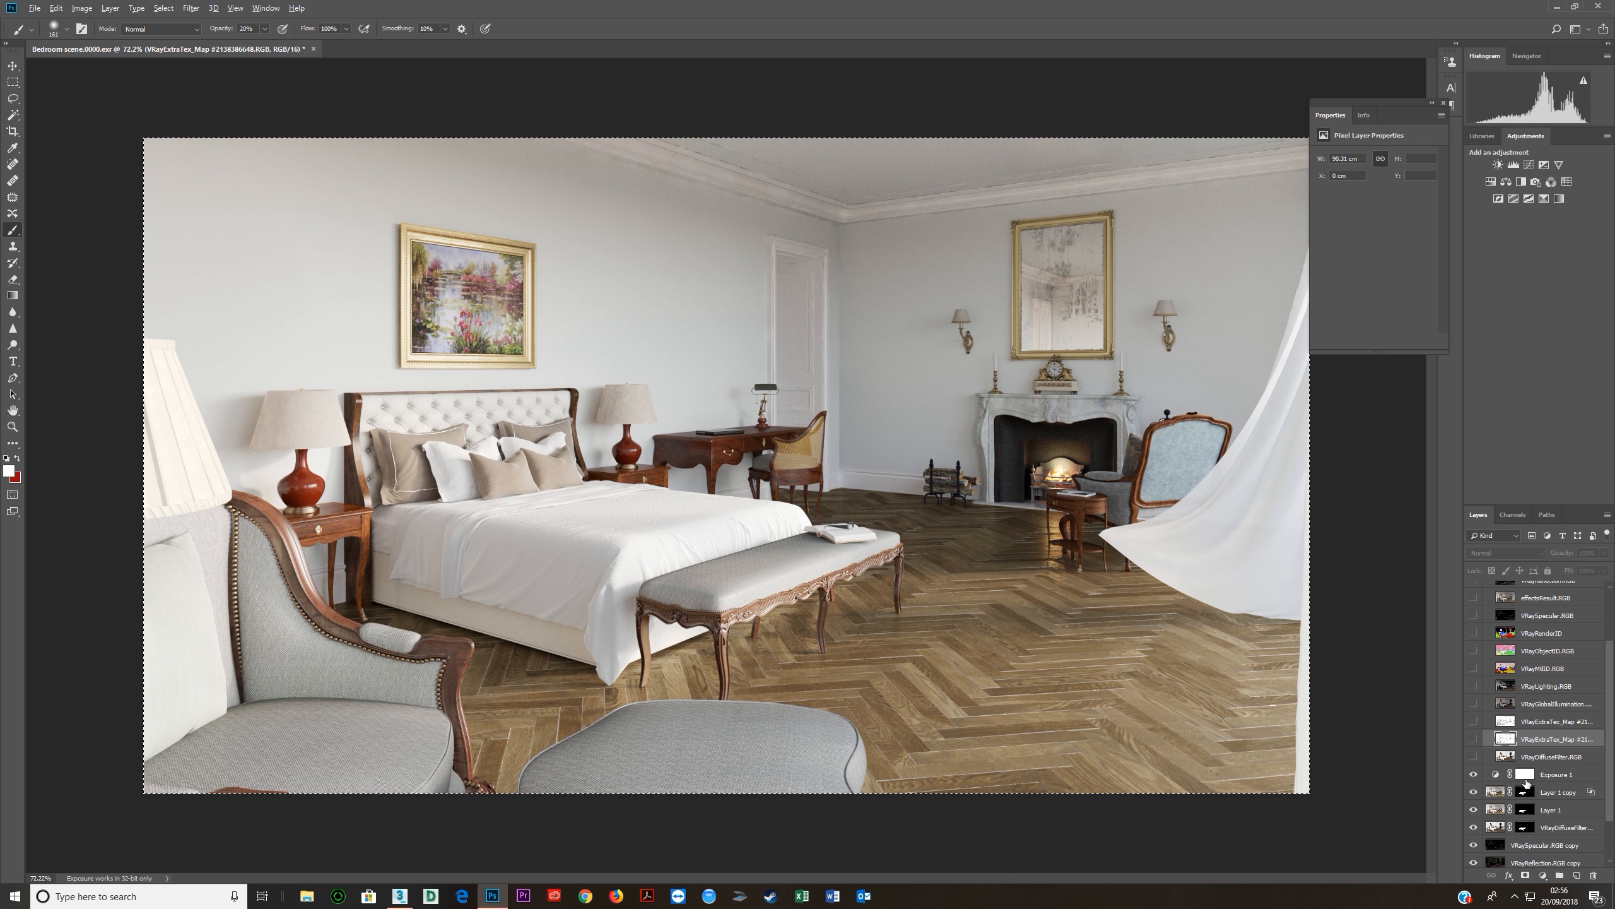
Paste the copied pass into the Exposure 1 layer mask, invert the mask and deselect.
alt+click(1525, 774)
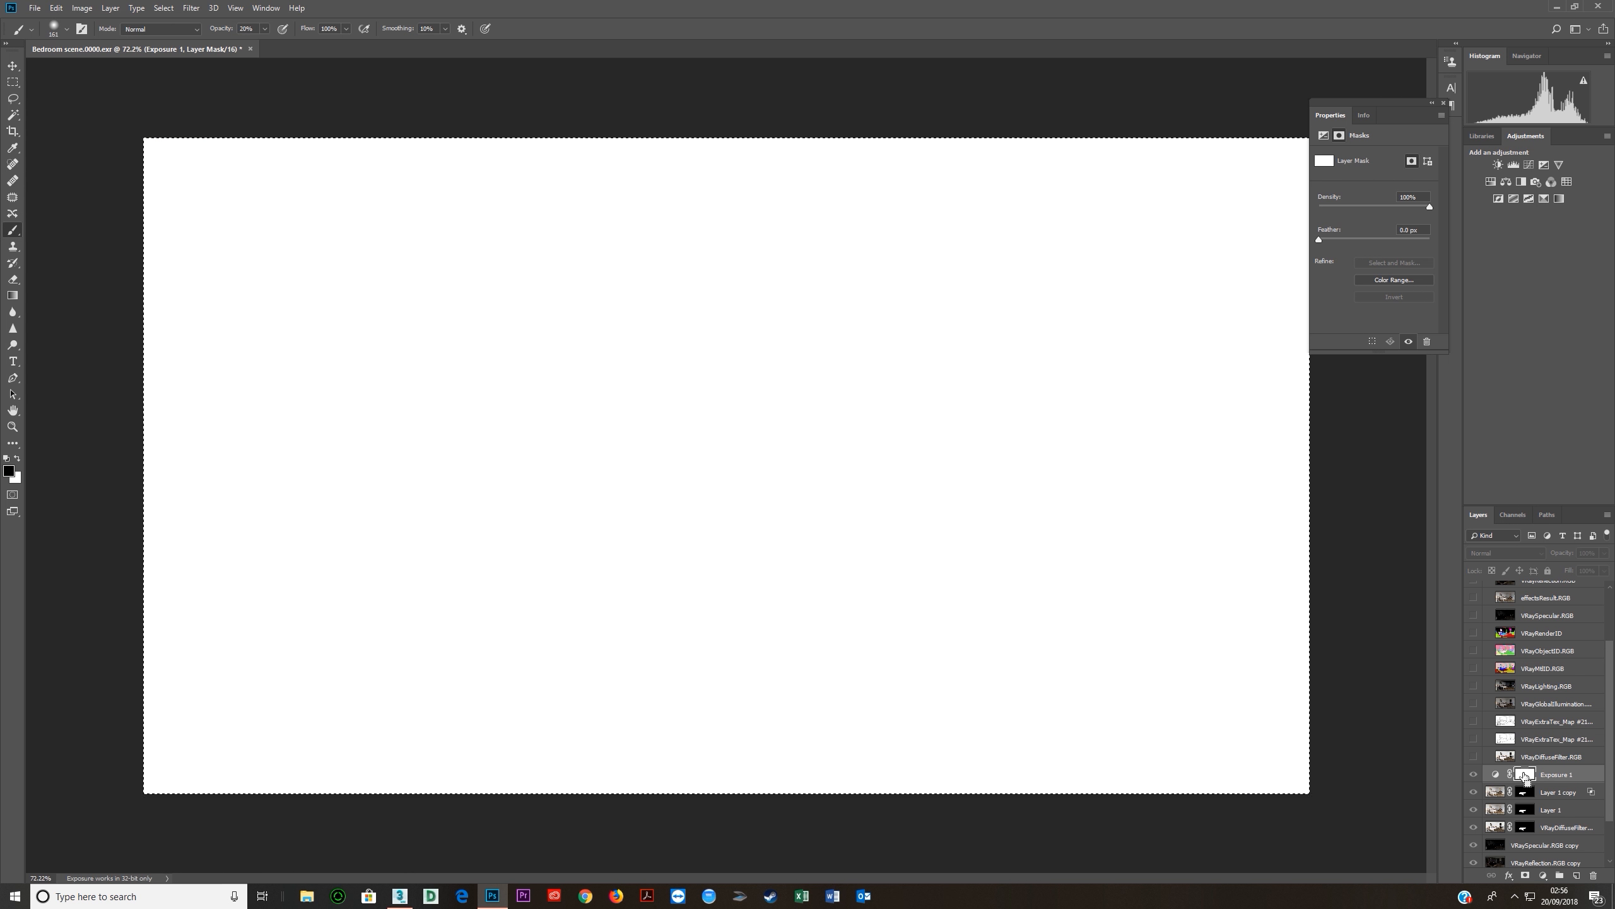
key(ctrl+v)
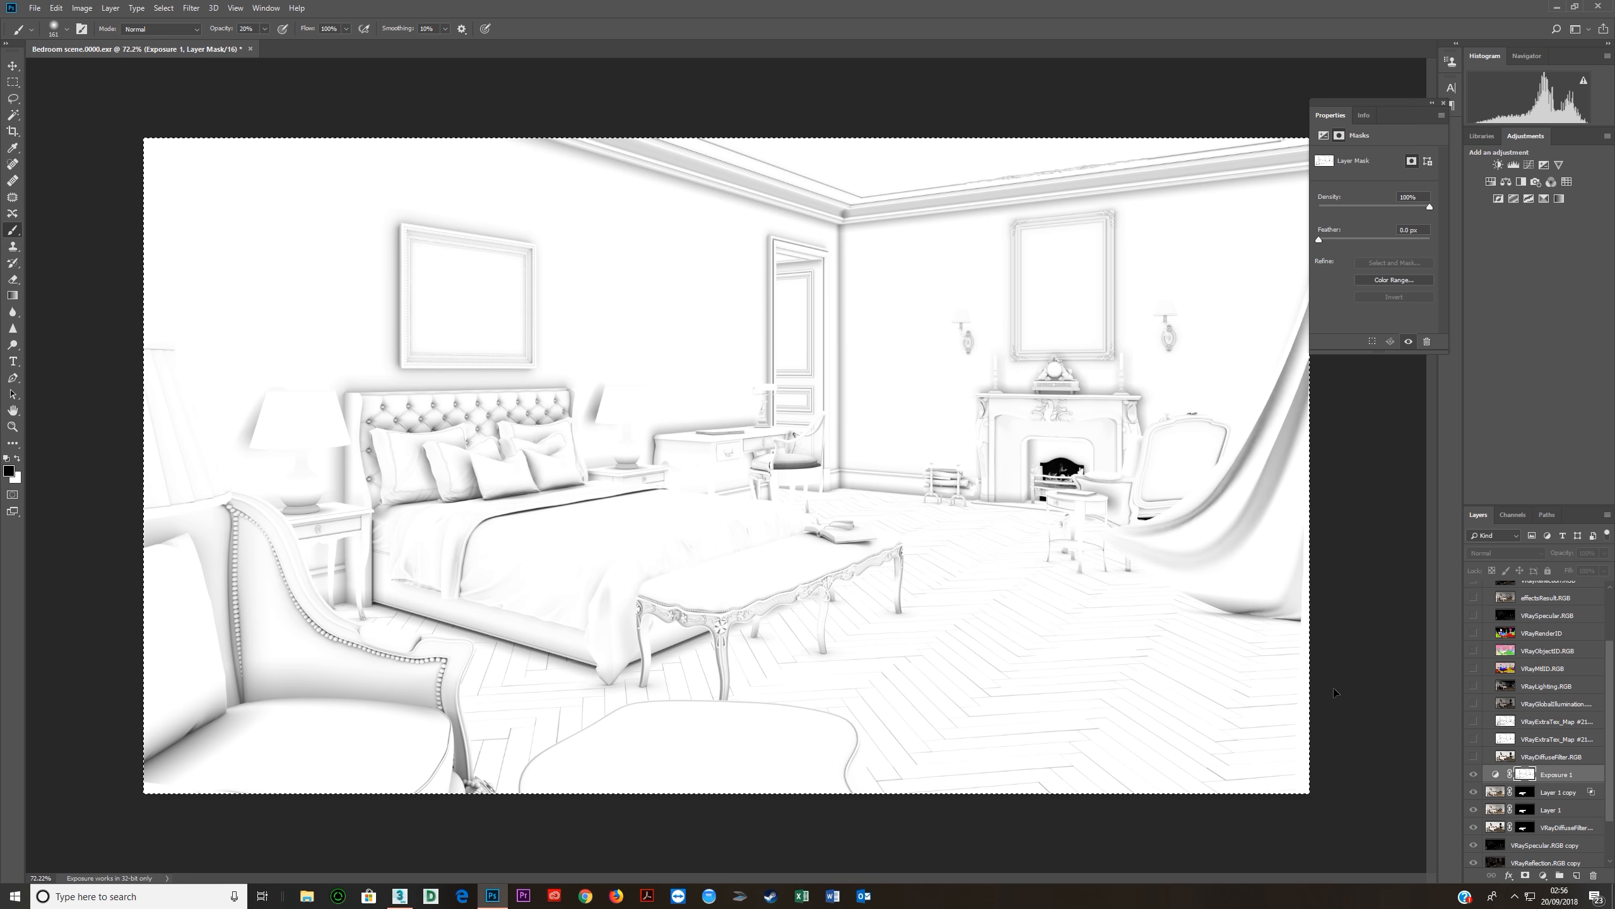
key(ctrl+i)
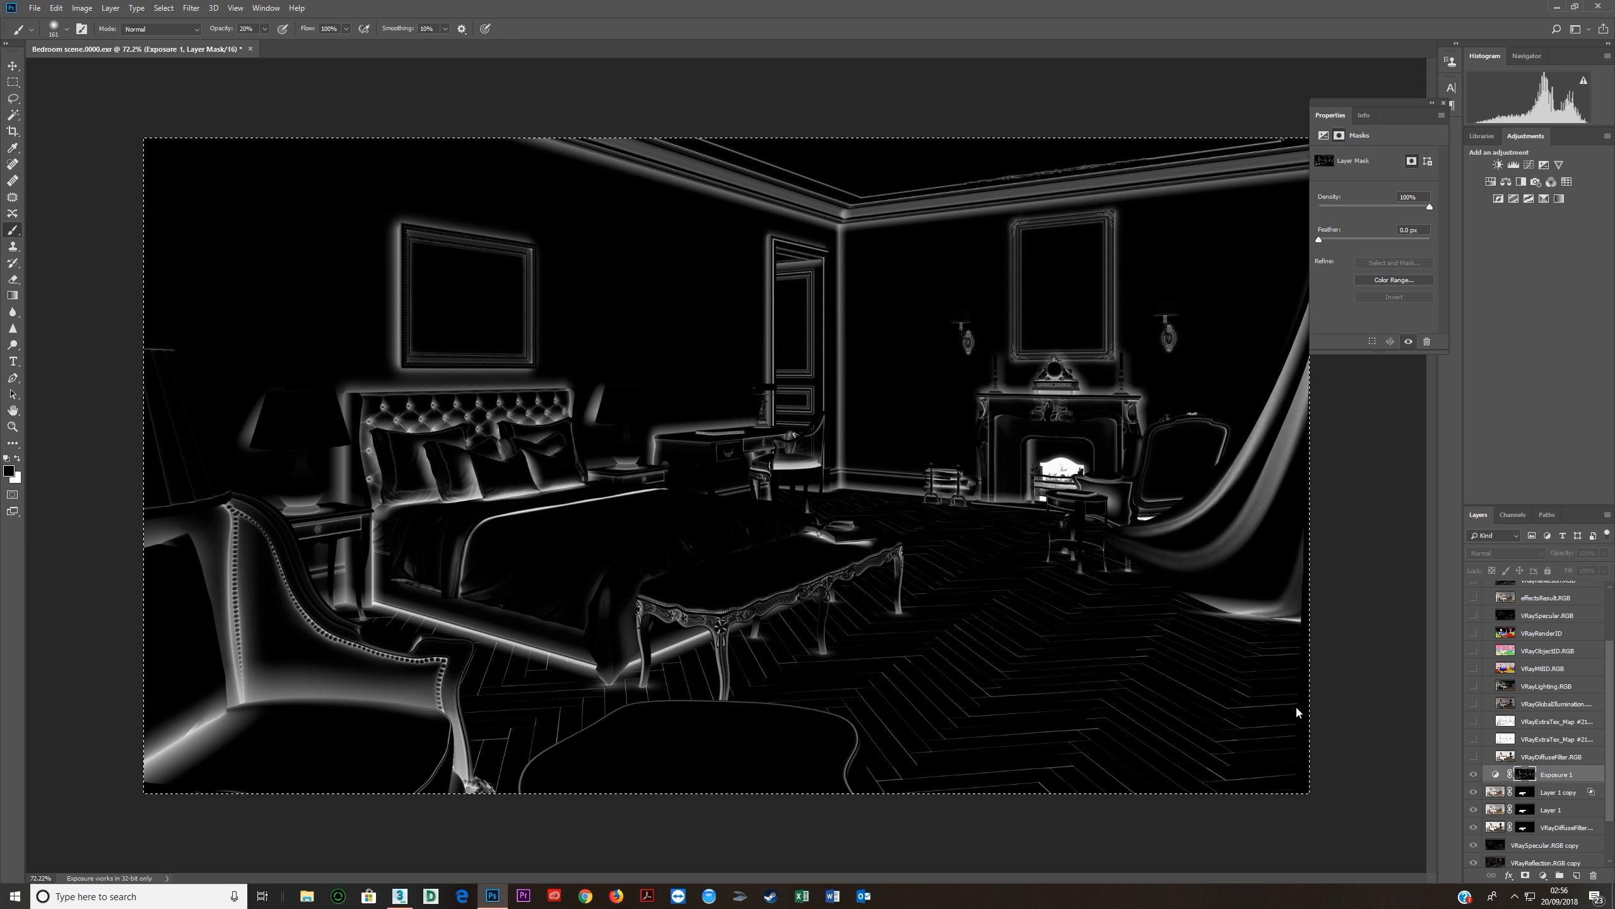
key(ctrl+d)
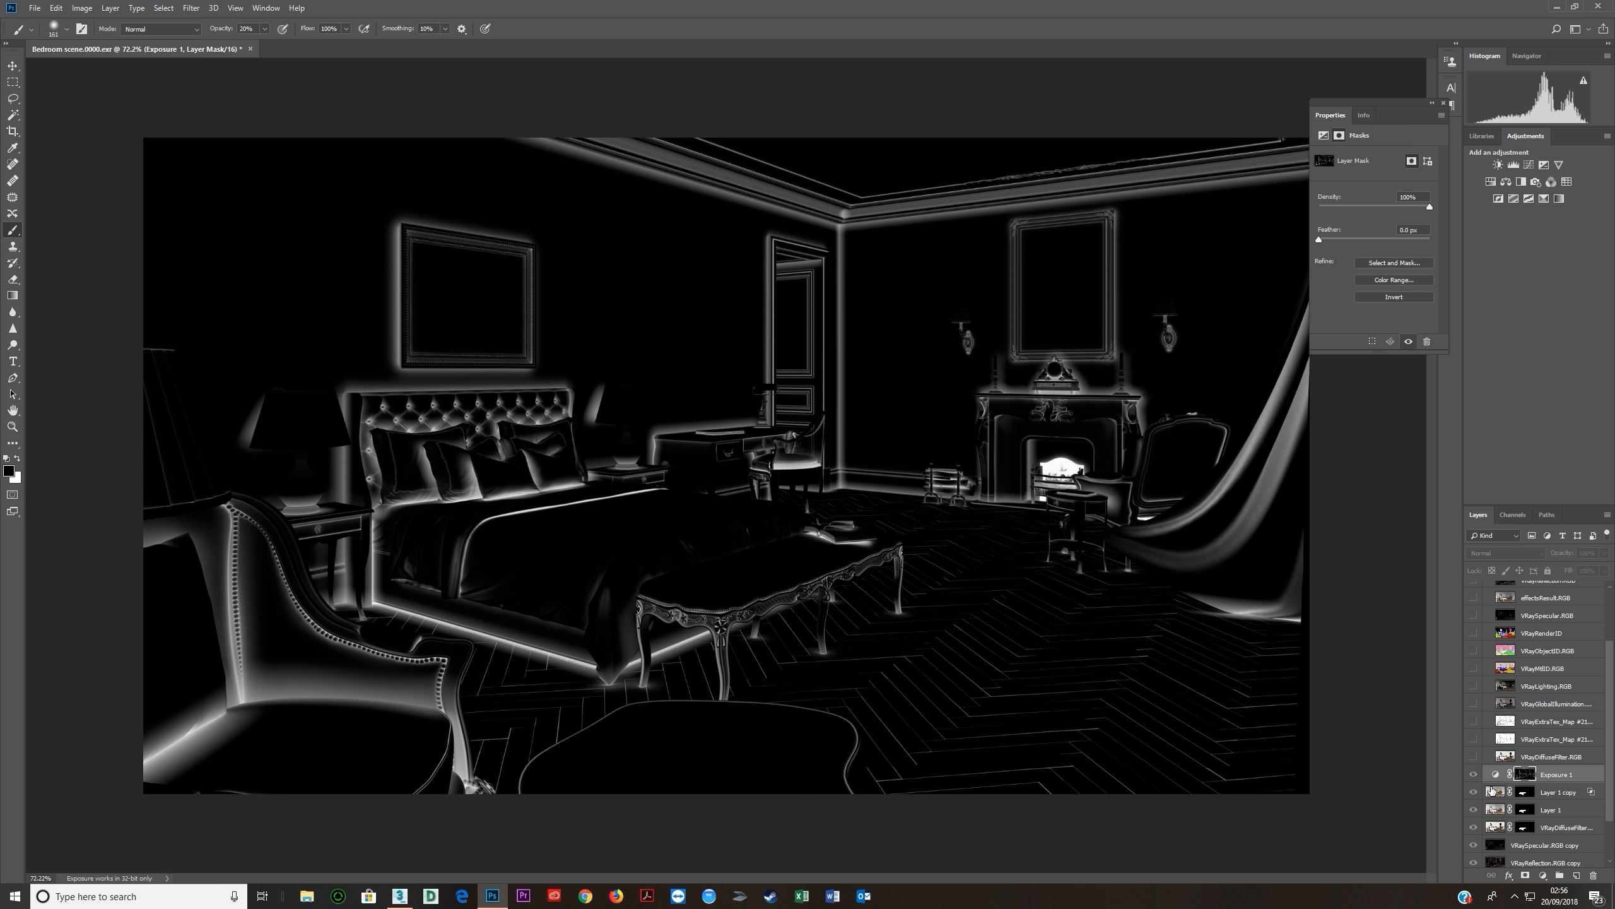
Set the gamma correction of the Exposure 1 adjustment to 0.76.
click(1496, 775)
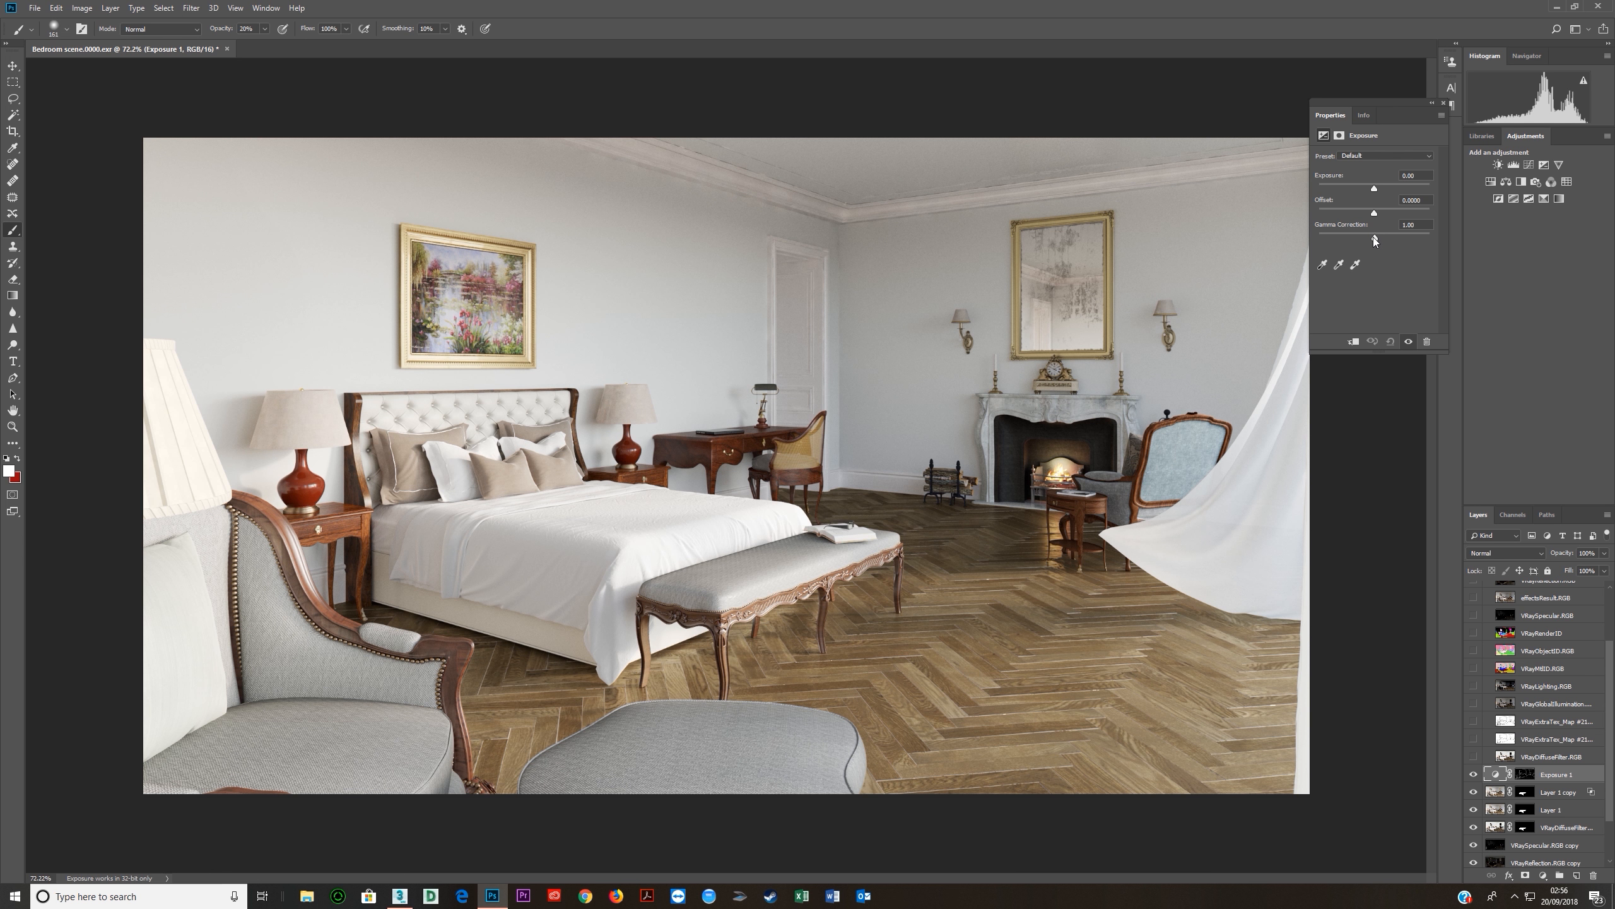
mouse_move(1375, 239)
mouse_down()
mouse_move(1321, 232)
mouse_move(1439, 245)
mouse_move(1310, 234)
mouse_move(1376, 237)
mouse_move(1381, 186)
mouse_move(1396, 190)
mouse_move(1329, 190)
mouse_move(1375, 186)
mouse_move(1381, 239)
mouse_up()
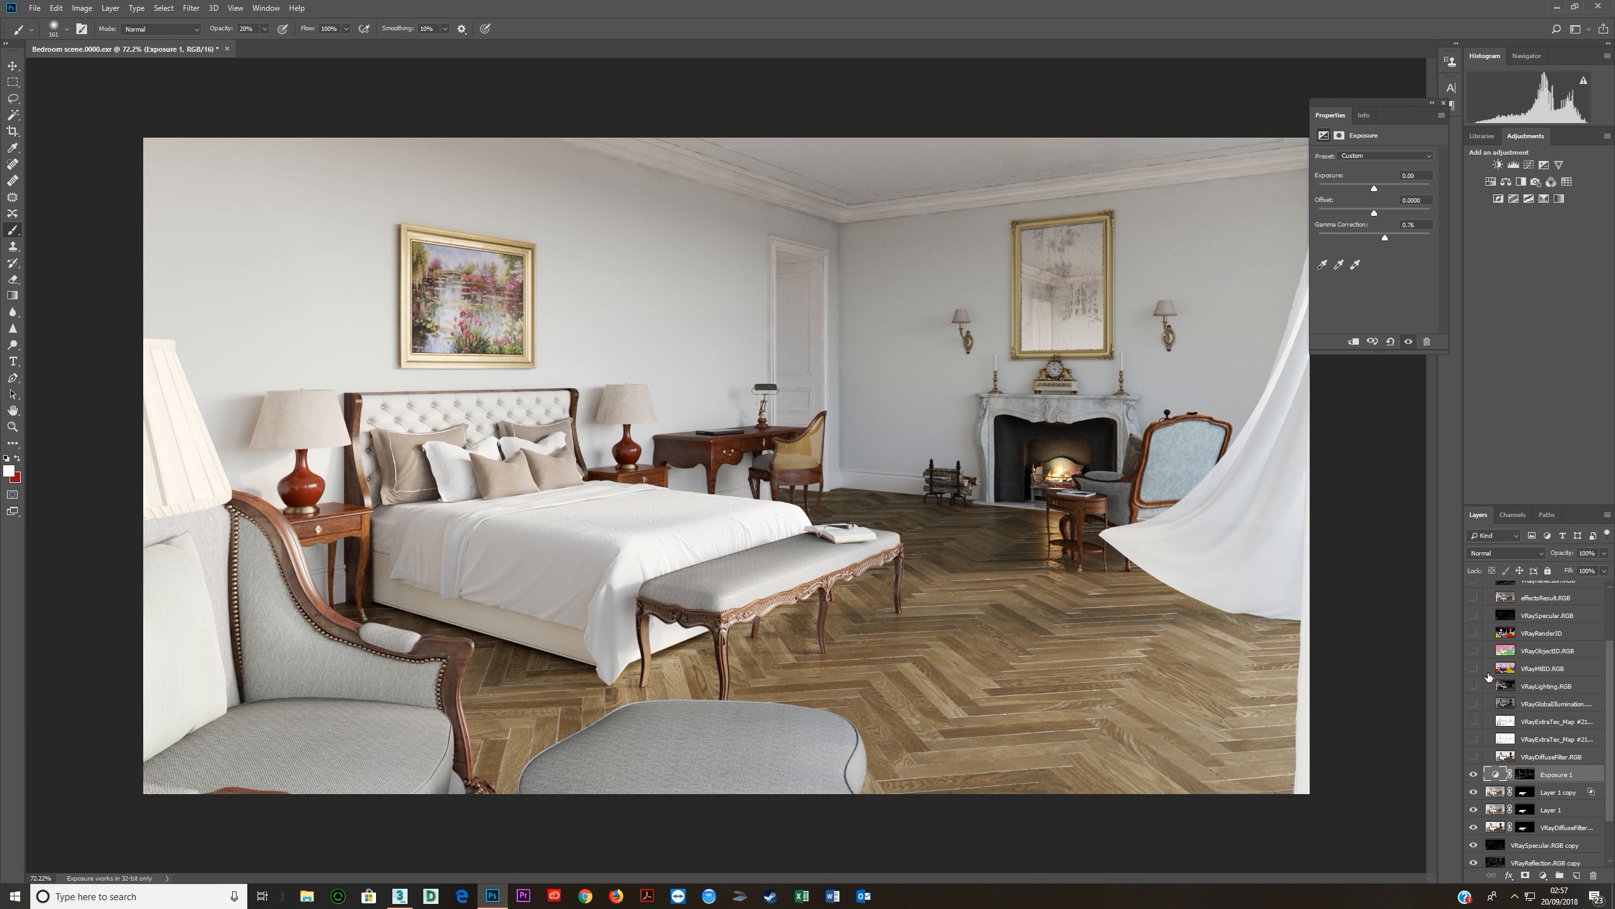
Compare the image with and without the Exposure 1 adjustment, and against the lower VRayExtraTex_Map pass.
click(1473, 774)
click(1473, 774)
click(1473, 774)
click(1473, 774)
click(1473, 774)
click(1473, 774)
click(1474, 774)
click(1474, 774)
click(1473, 774)
click(1474, 775)
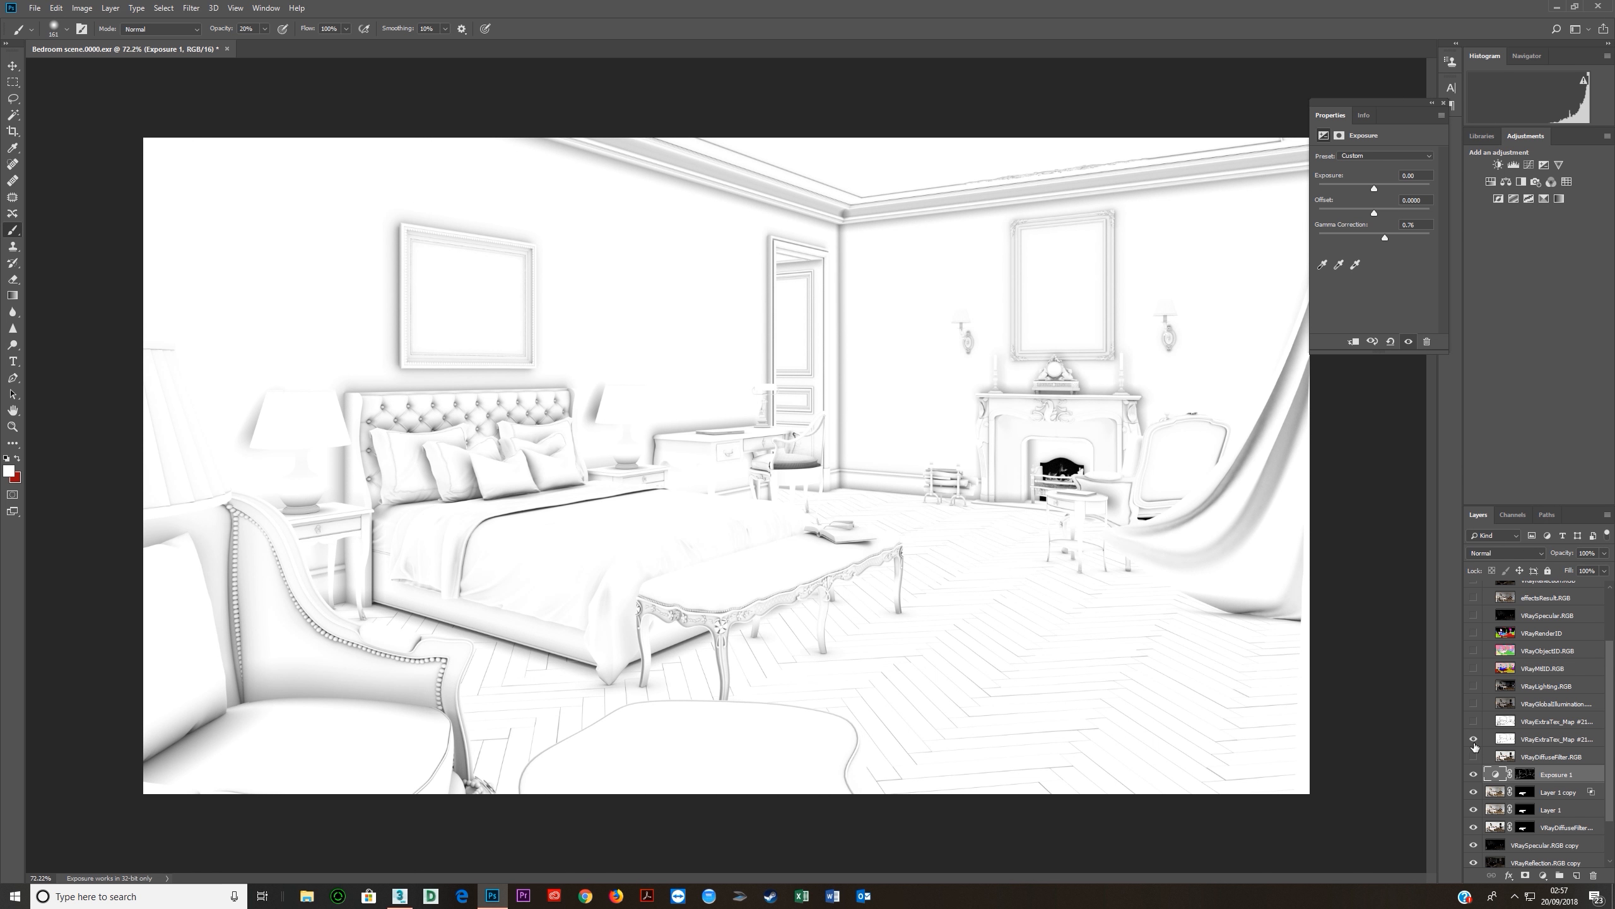
click(1474, 740)
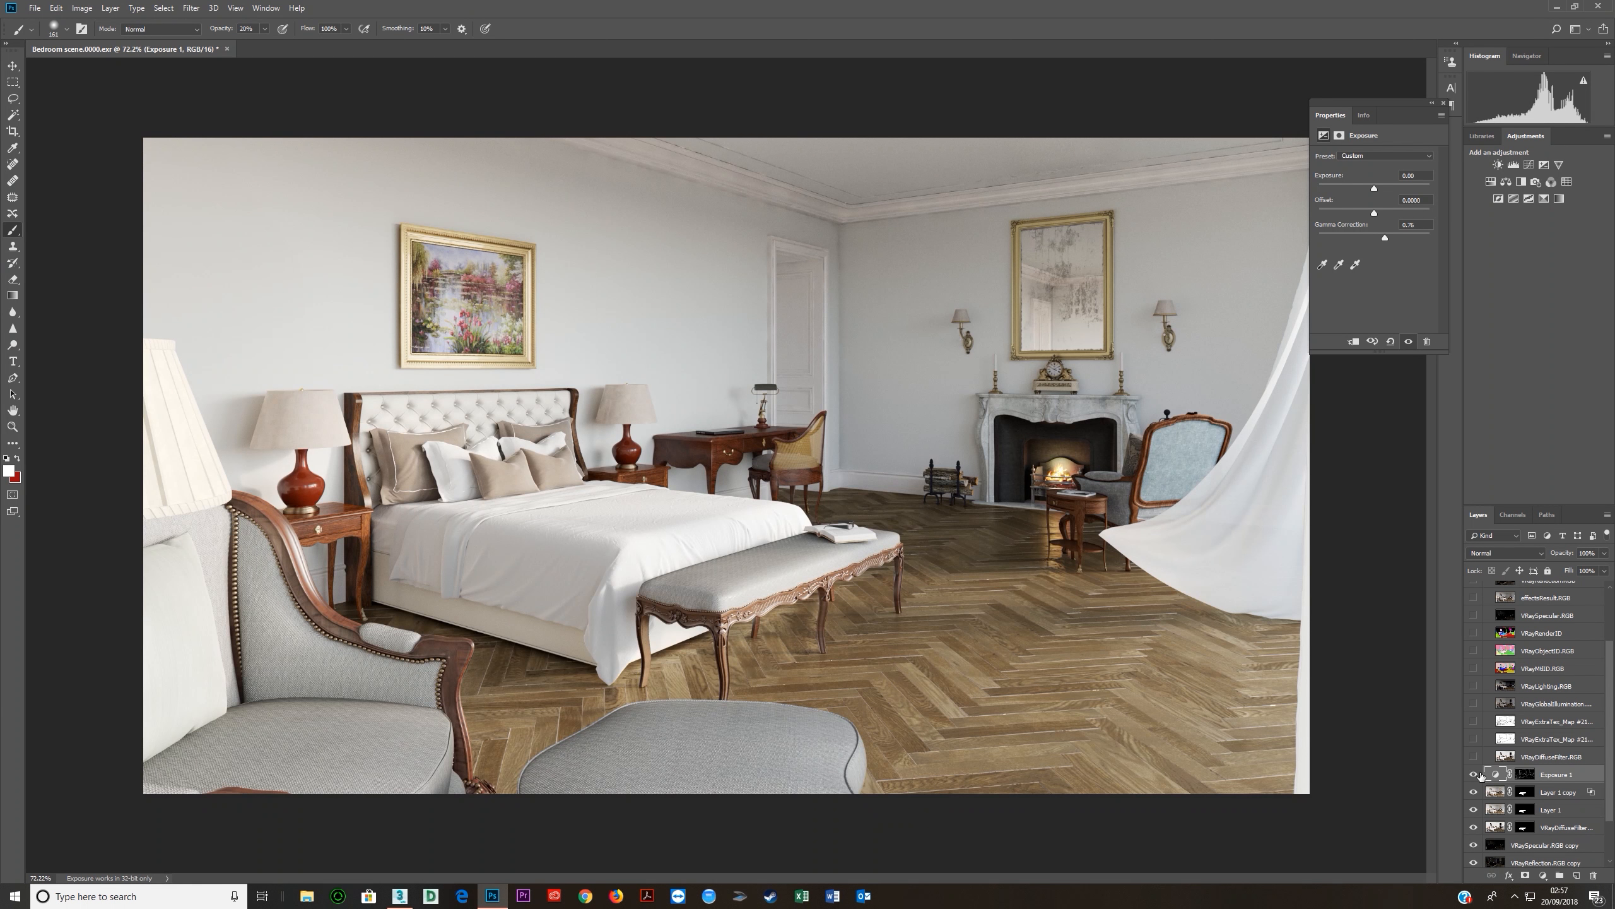
click(1474, 775)
click(1474, 775)
click(1475, 775)
Duplicate the Exposure 1 adjustment layer together with its mask.
key(ctrl+j)
scroll(1531, 788, down, 3)
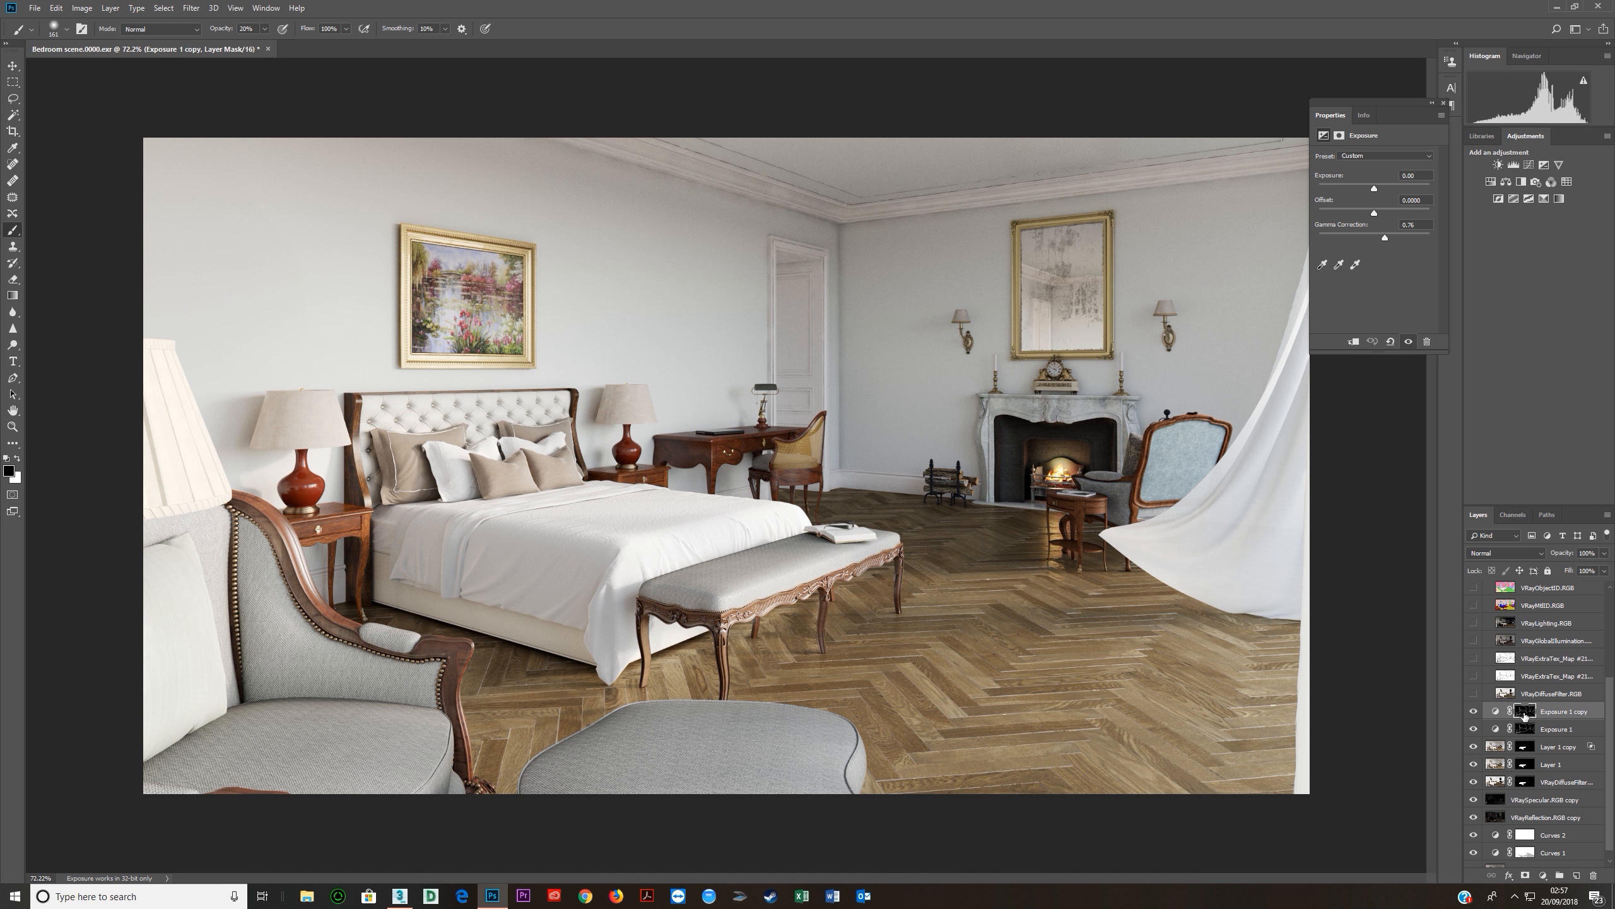
scroll(1526, 714, up, 4)
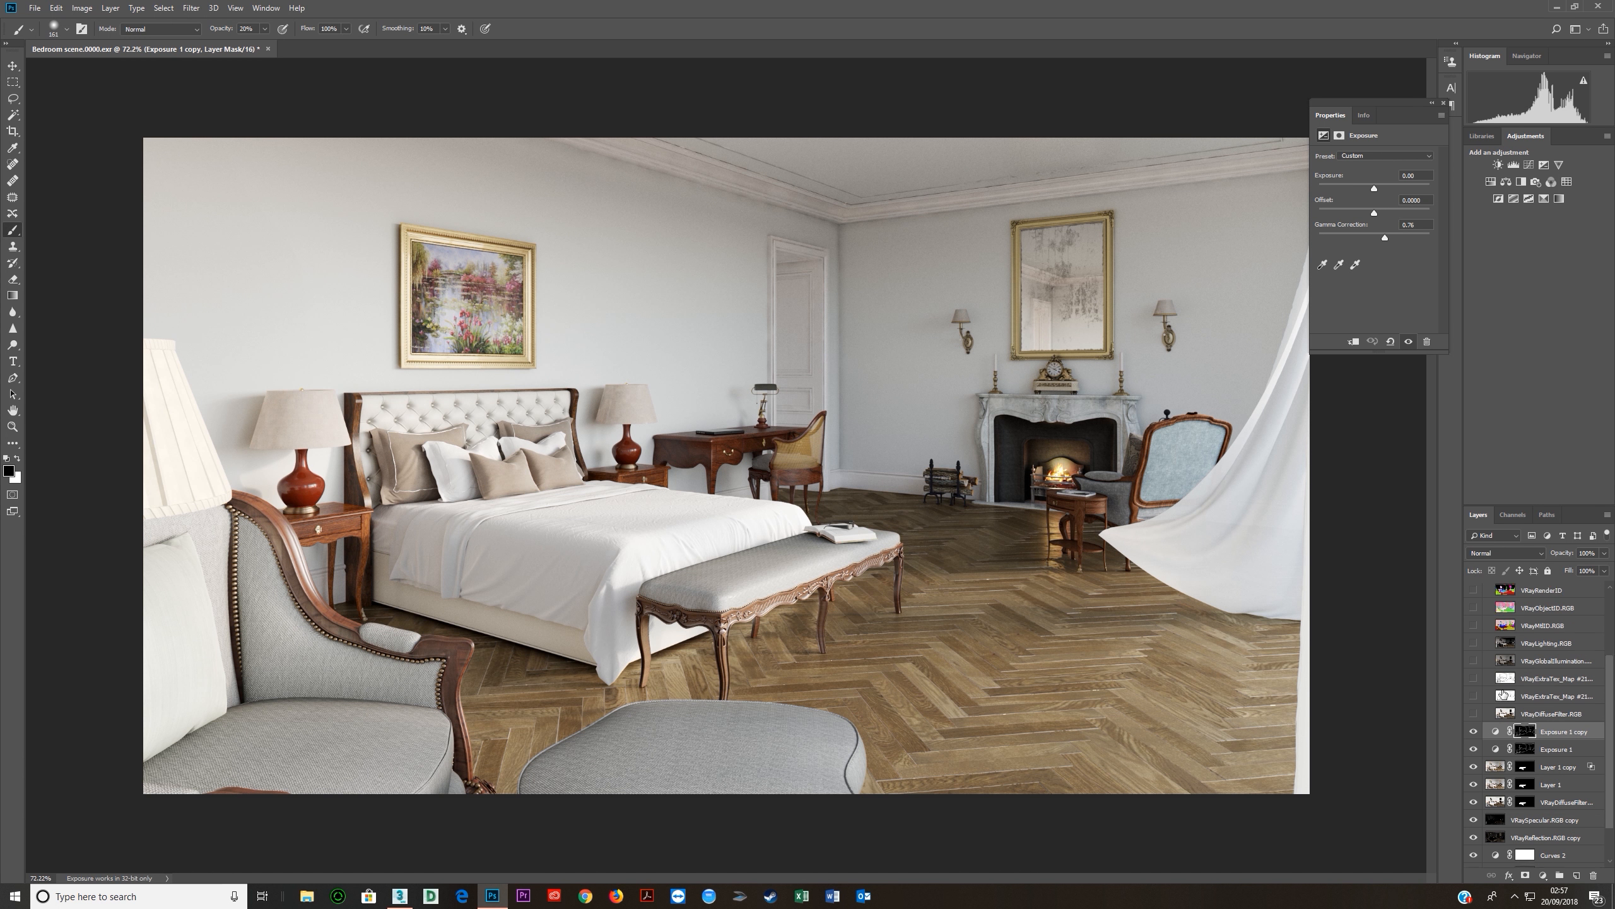
Select the main floor area by its colour in the VRayObjectID pass, invert the selection and hide the pass.
click(1474, 704)
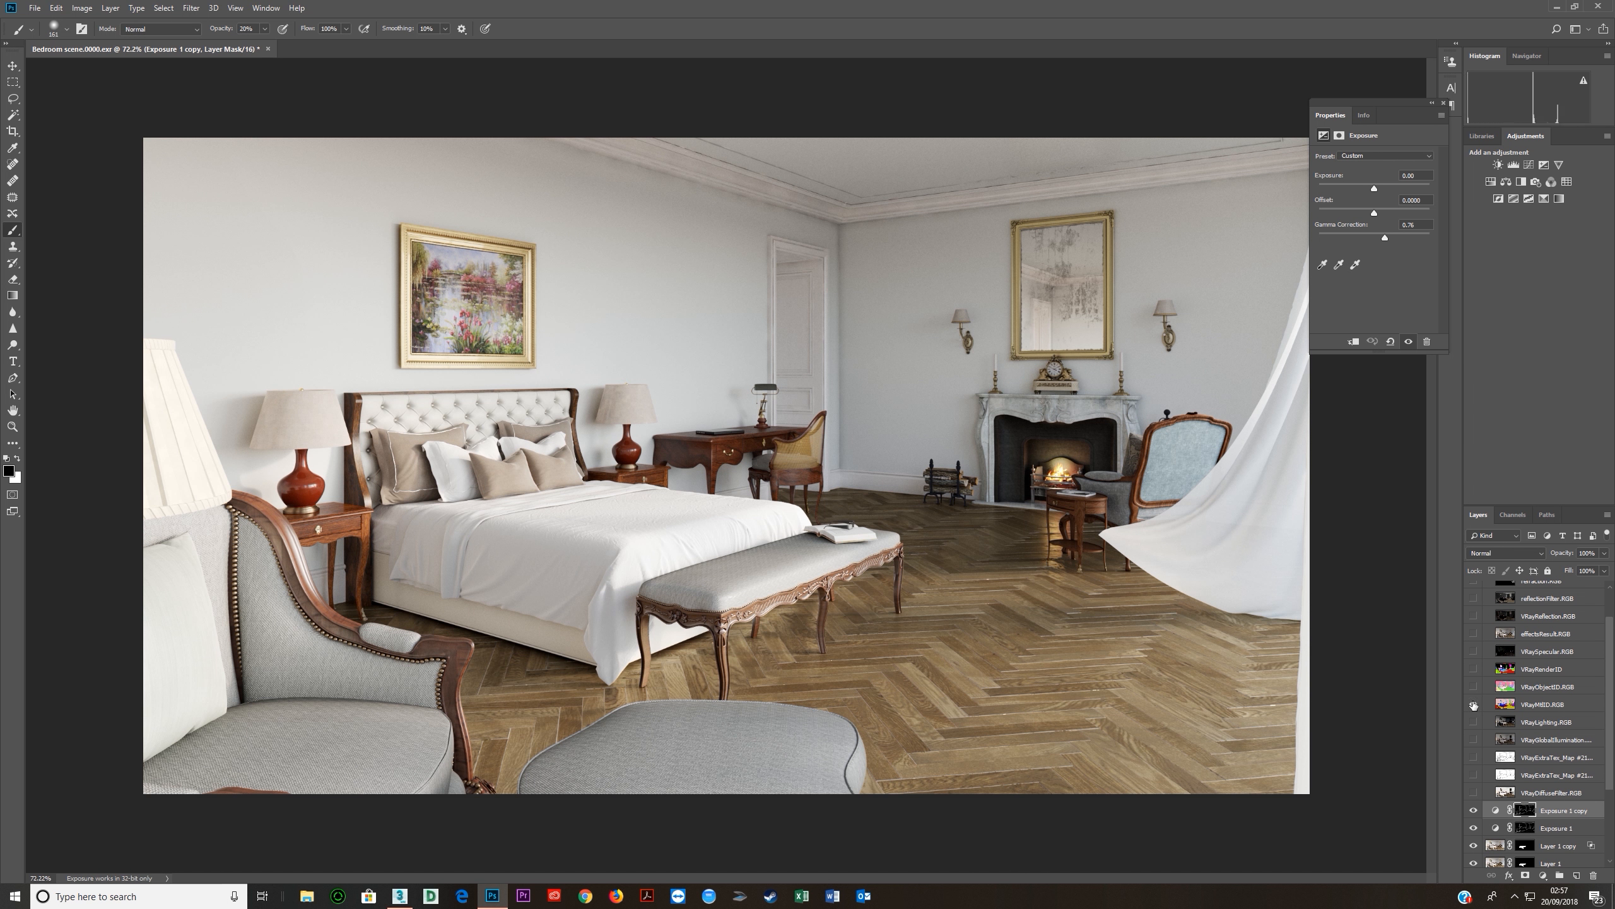
click(1474, 705)
click(1473, 686)
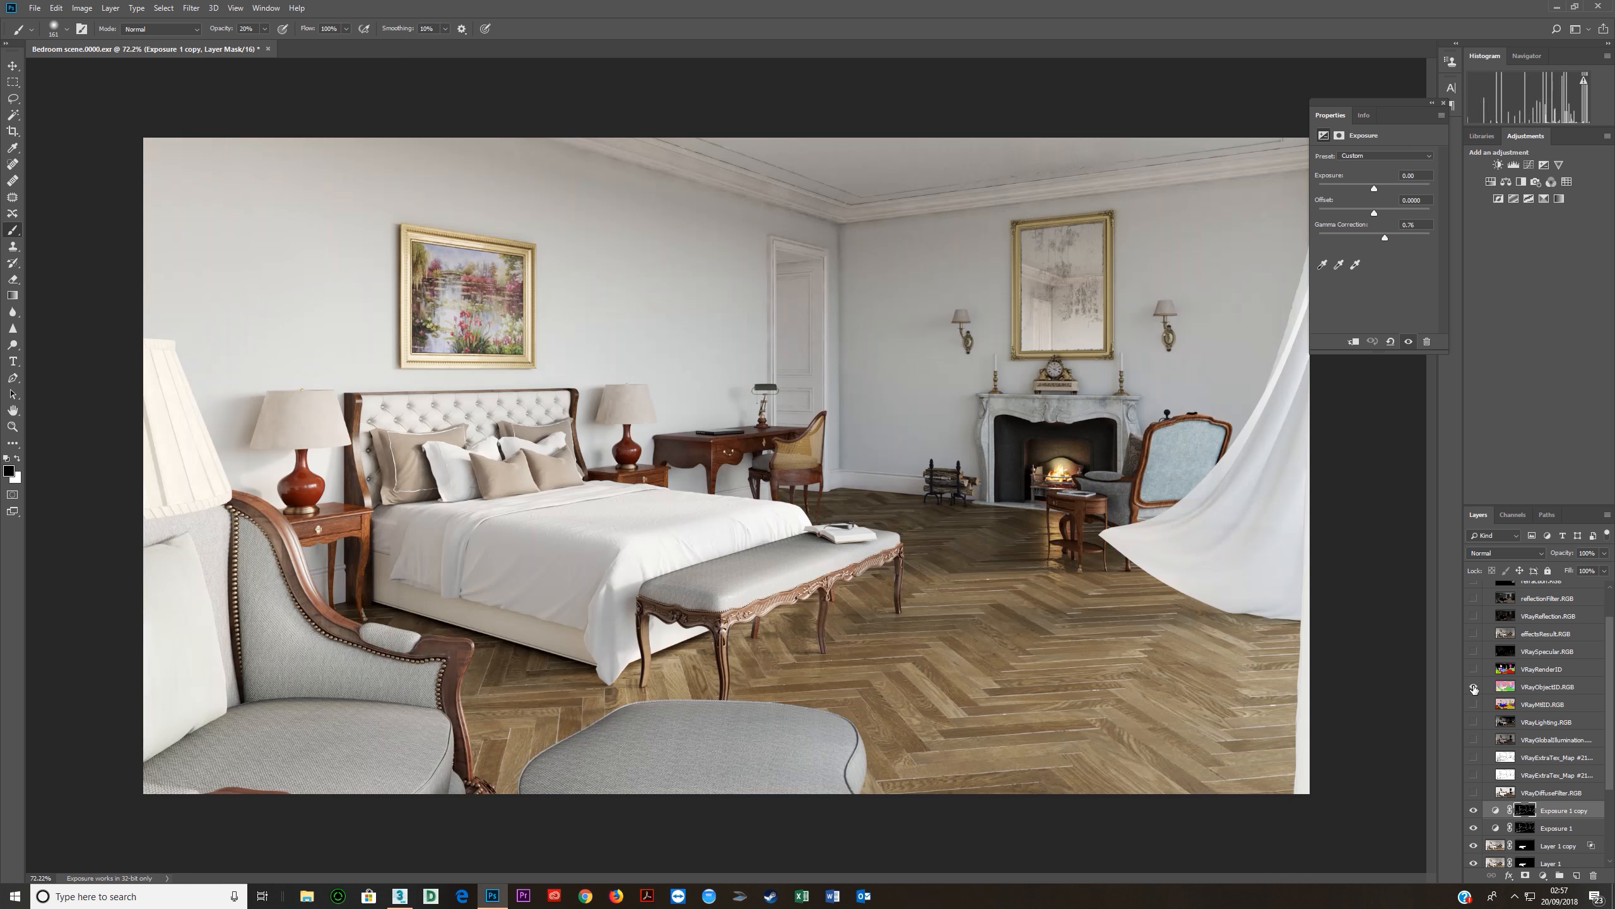
click(1523, 687)
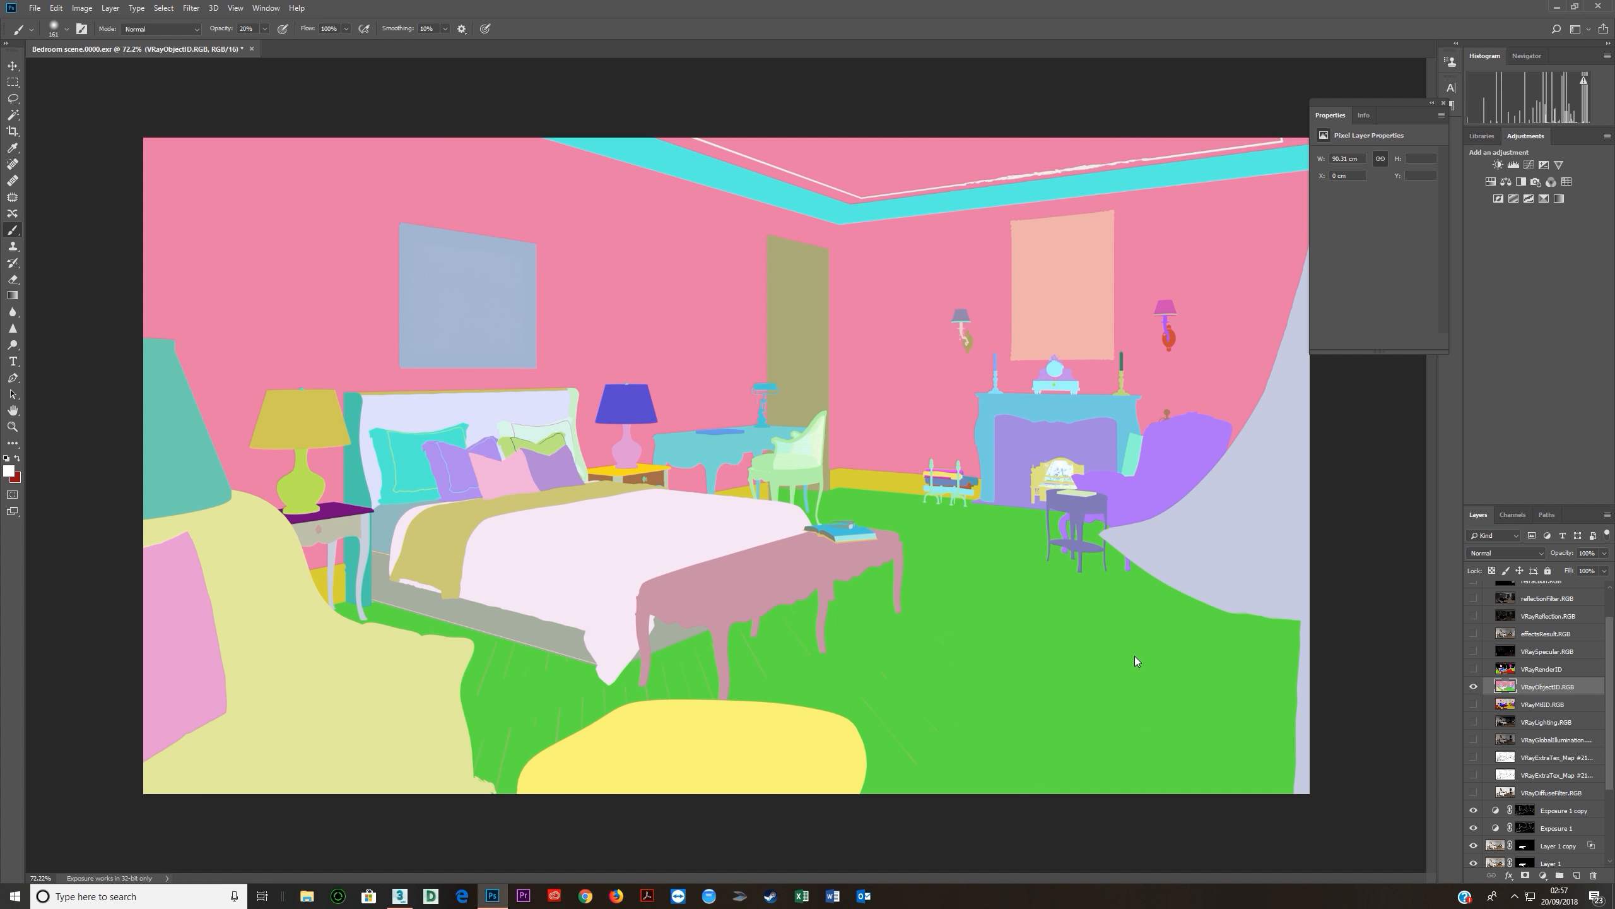
key(w)
click(1109, 689)
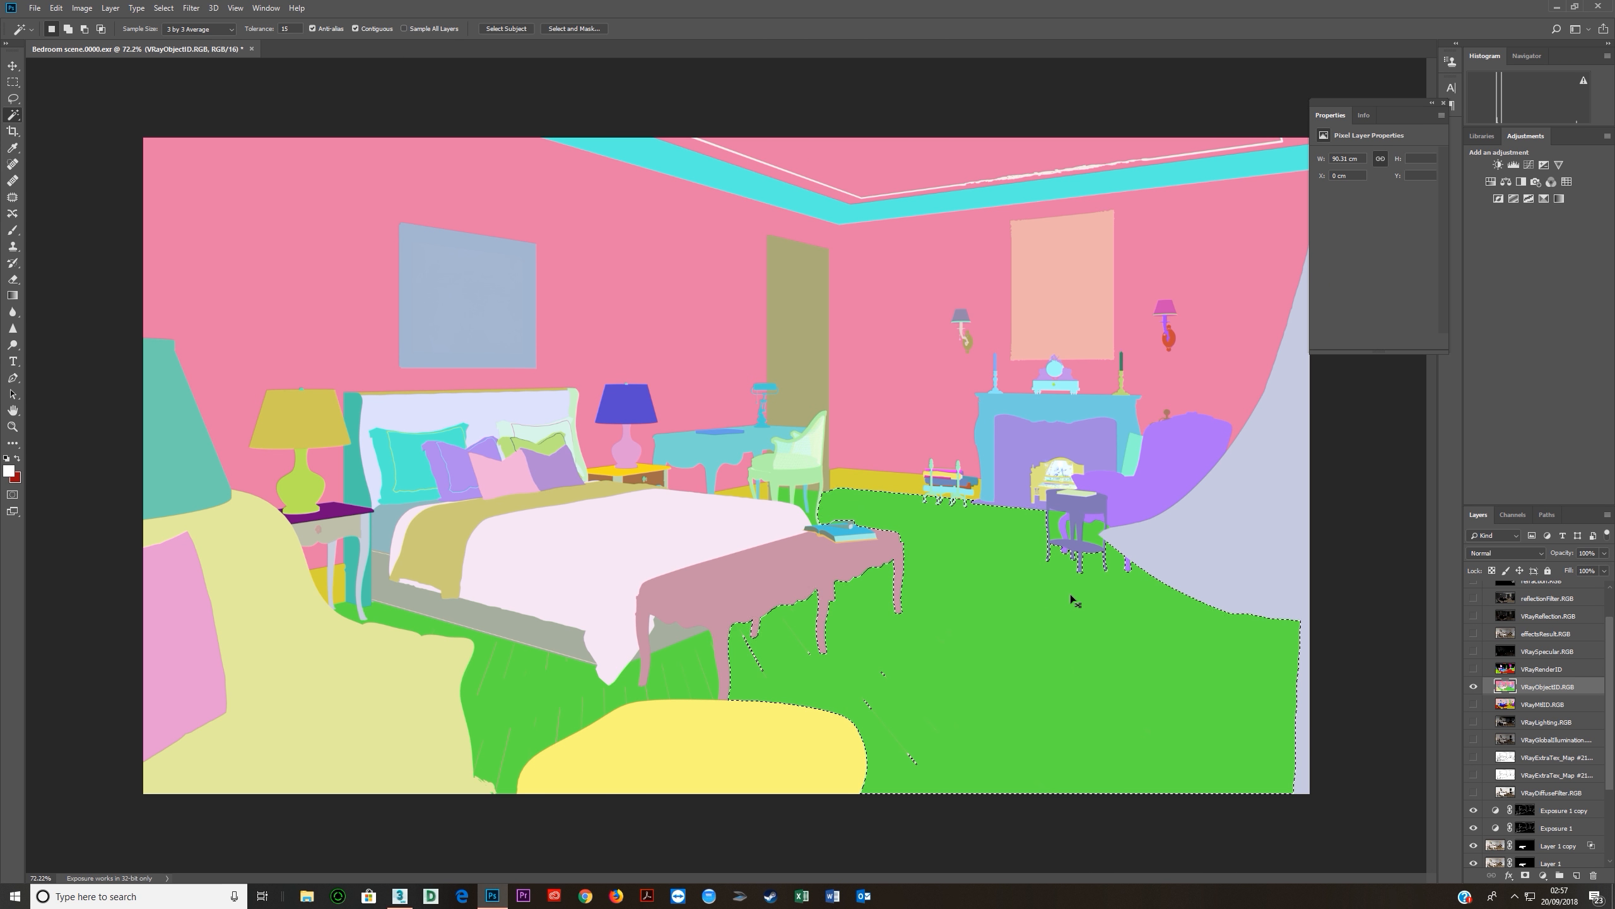
key(ctrl+shift+i)
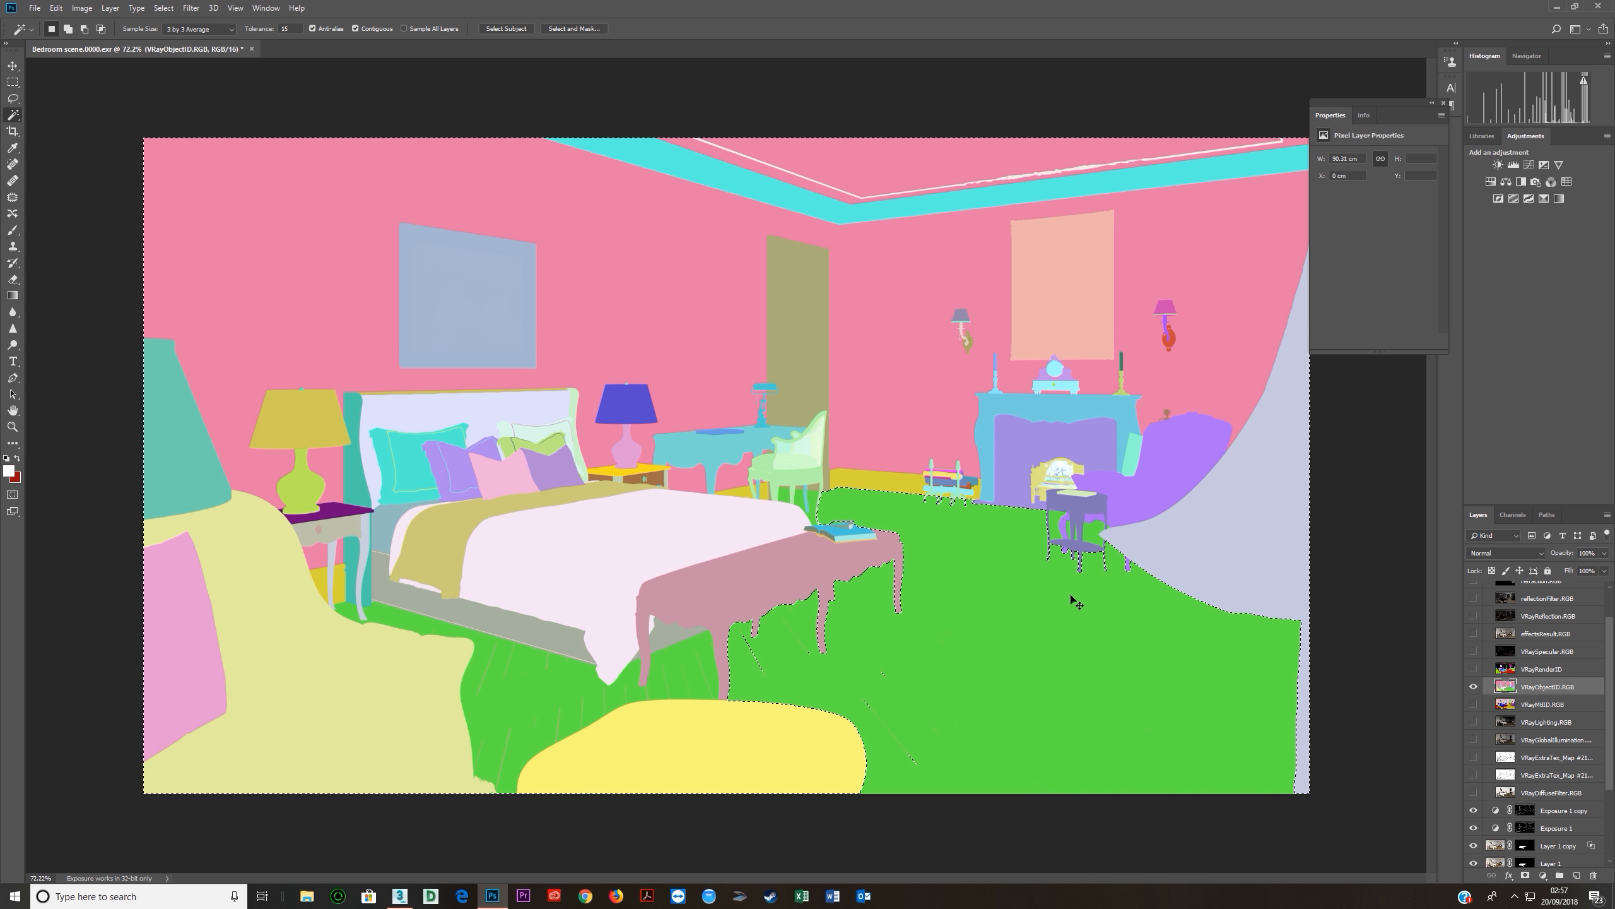
click(1473, 687)
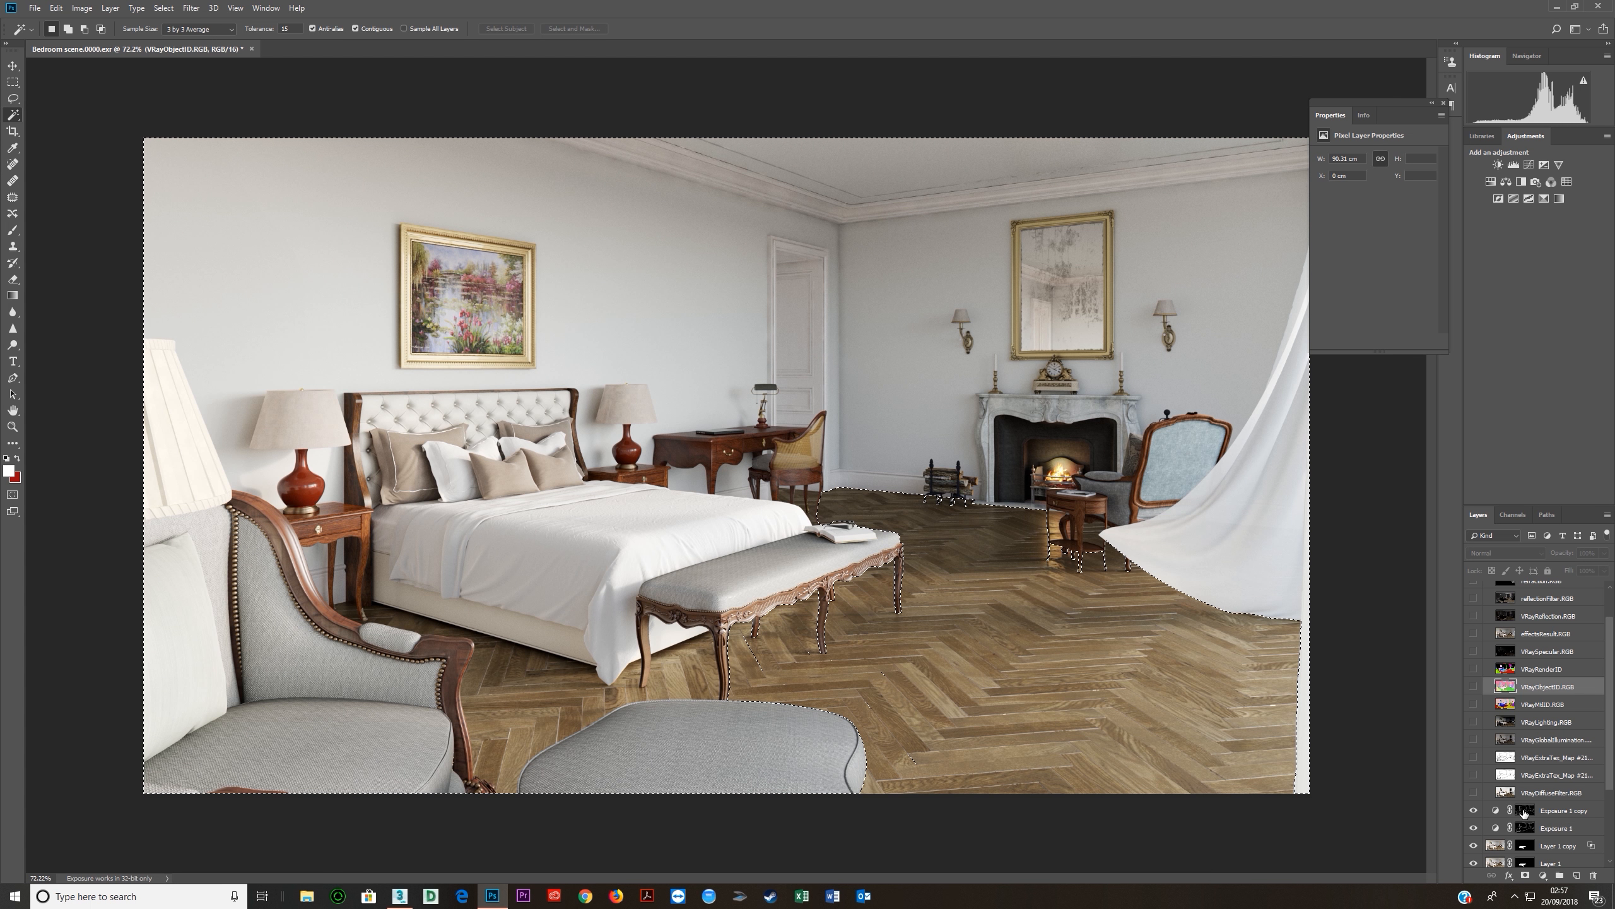
Fill everything outside the floor with black in the Exposure 1 copy mask and deselect.
alt+click(1526, 814)
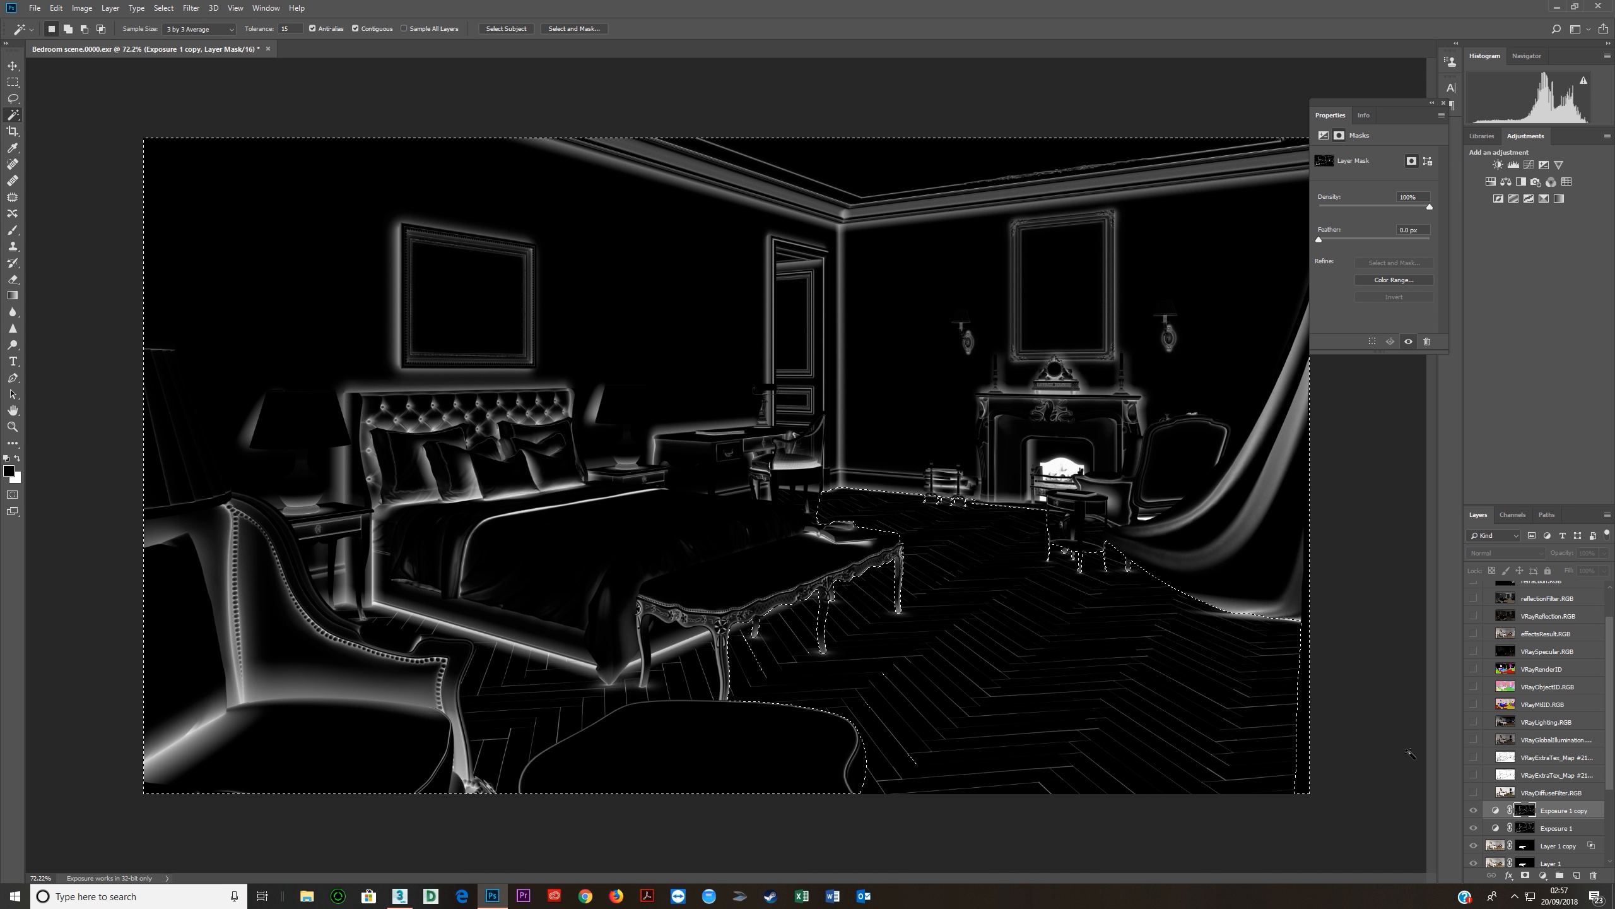
key(x)
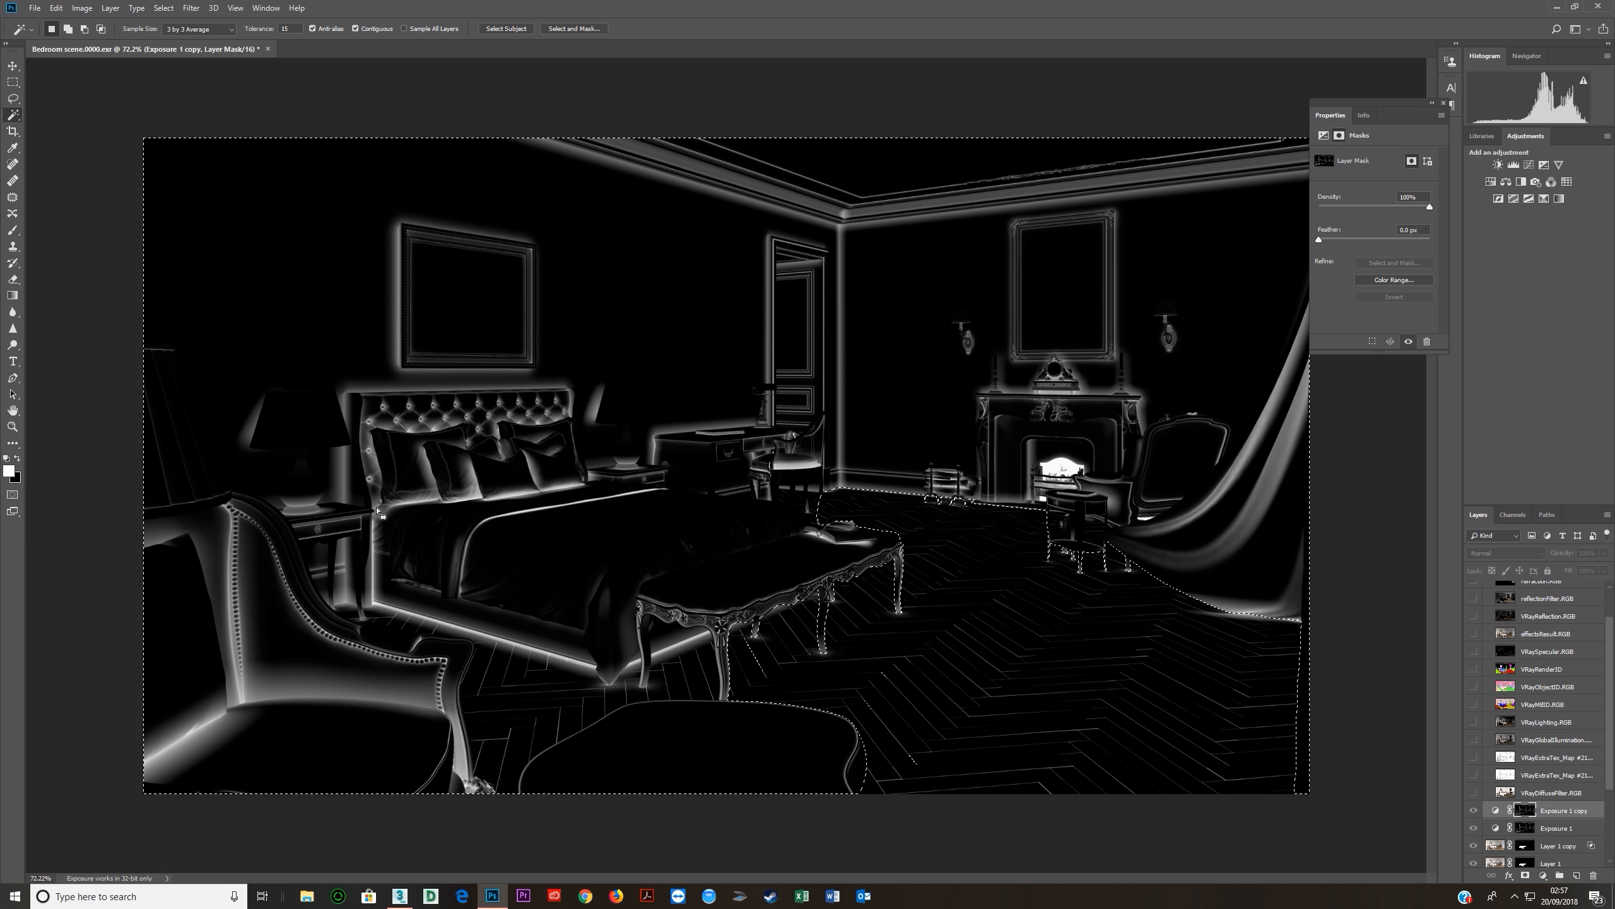
key(Delete)
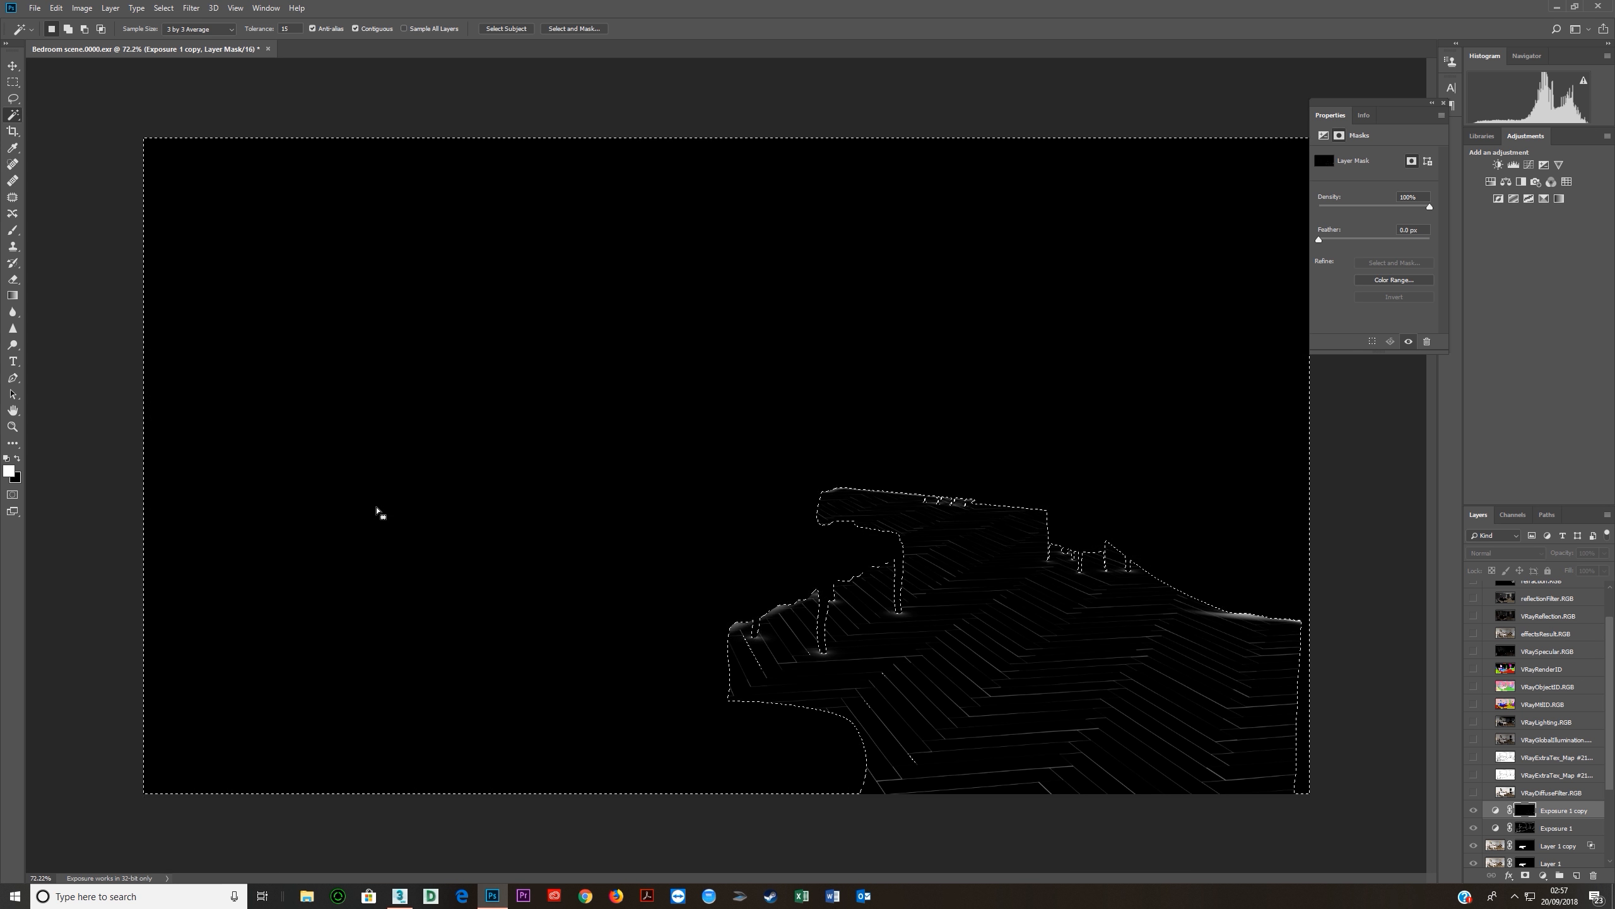
key(ctrl+d)
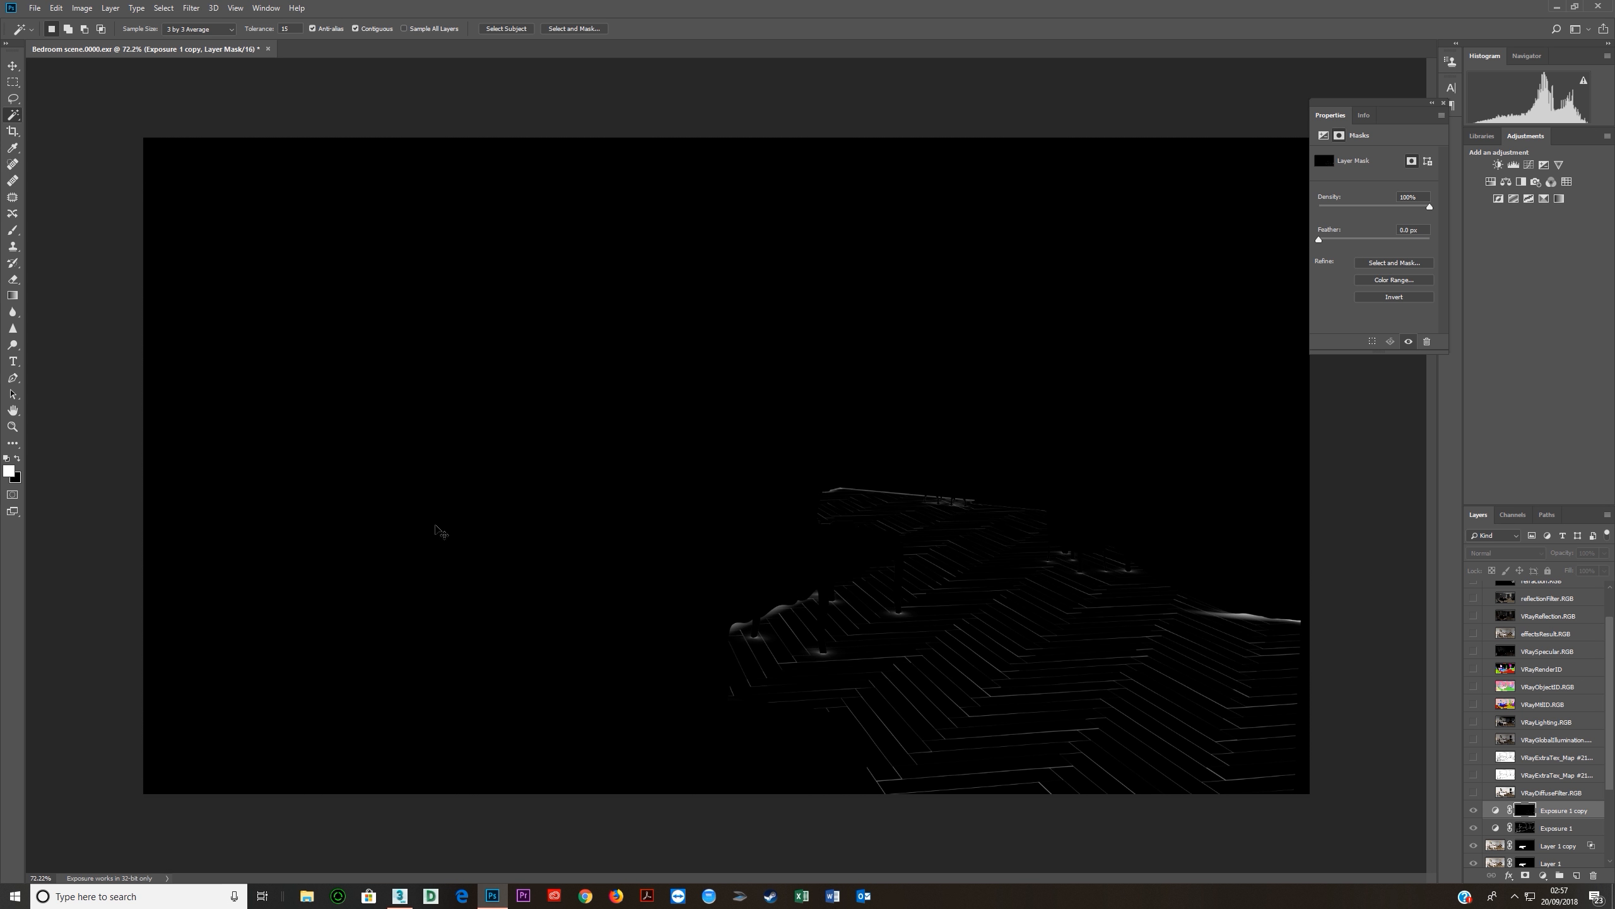
Lower the gamma correction of the Exposure 1 copy adjustment and compare the floor with and without it.
click(1496, 810)
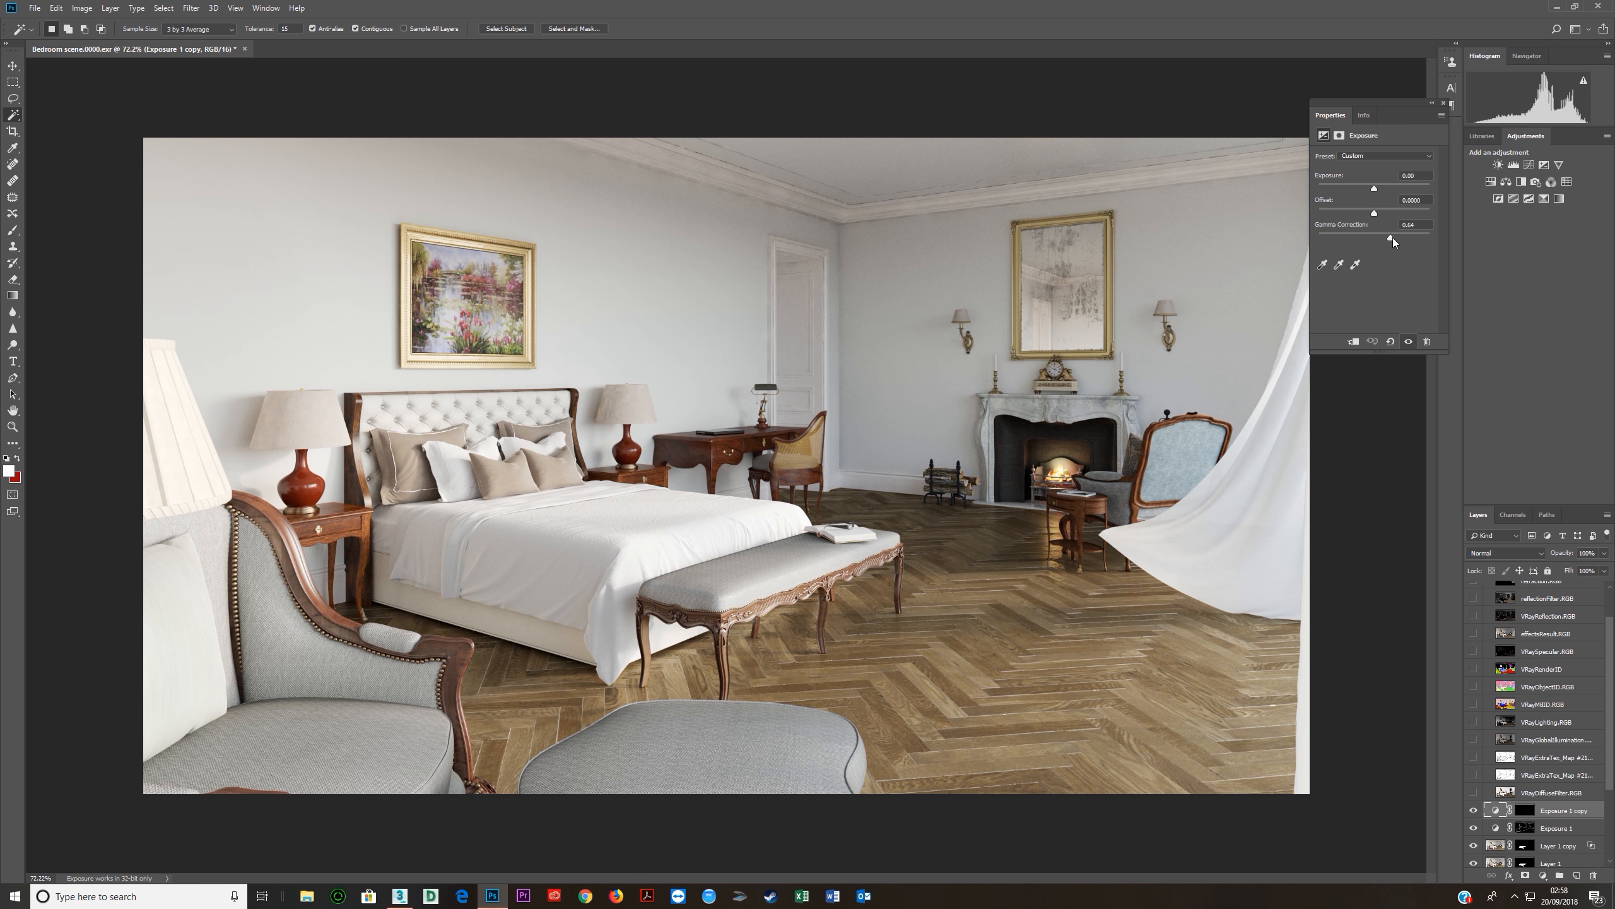
drag(1408, 240, 1435, 241)
click(1473, 817)
click(1474, 817)
click(1473, 817)
click(1474, 817)
Place the Exposure 1 copy adjustment in a new layer group.
click(1559, 876)
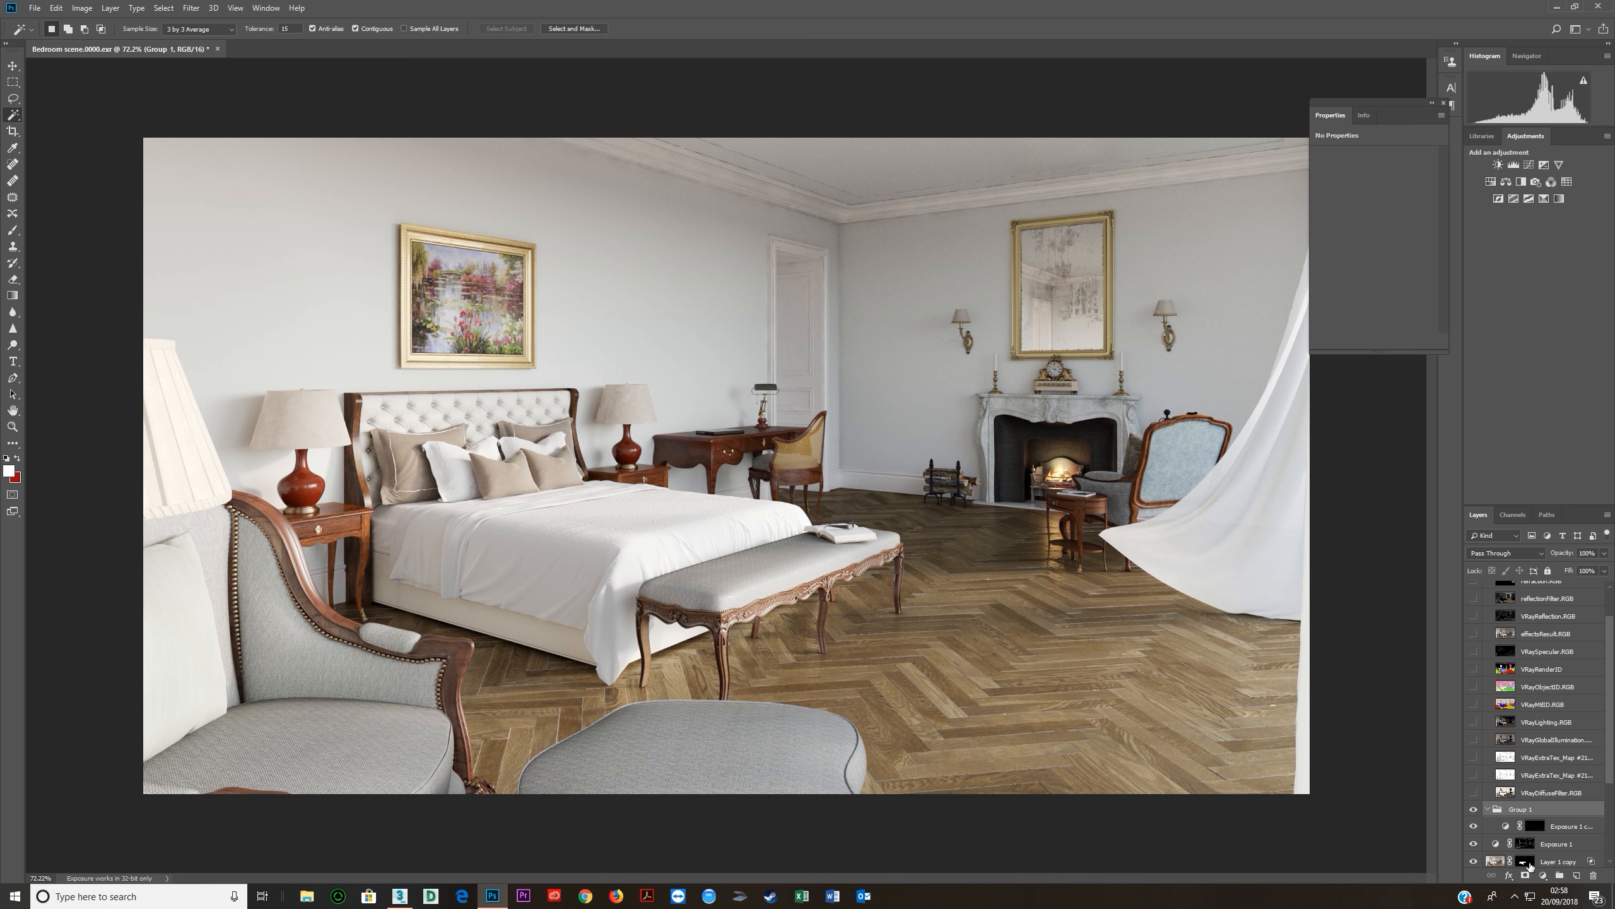
double_click(1520, 809)
key(Return)
Hide the group and the adjustment and pass layers above RGB, and compare the render with and without Curves 1.
scroll(1613, 773, down, 5)
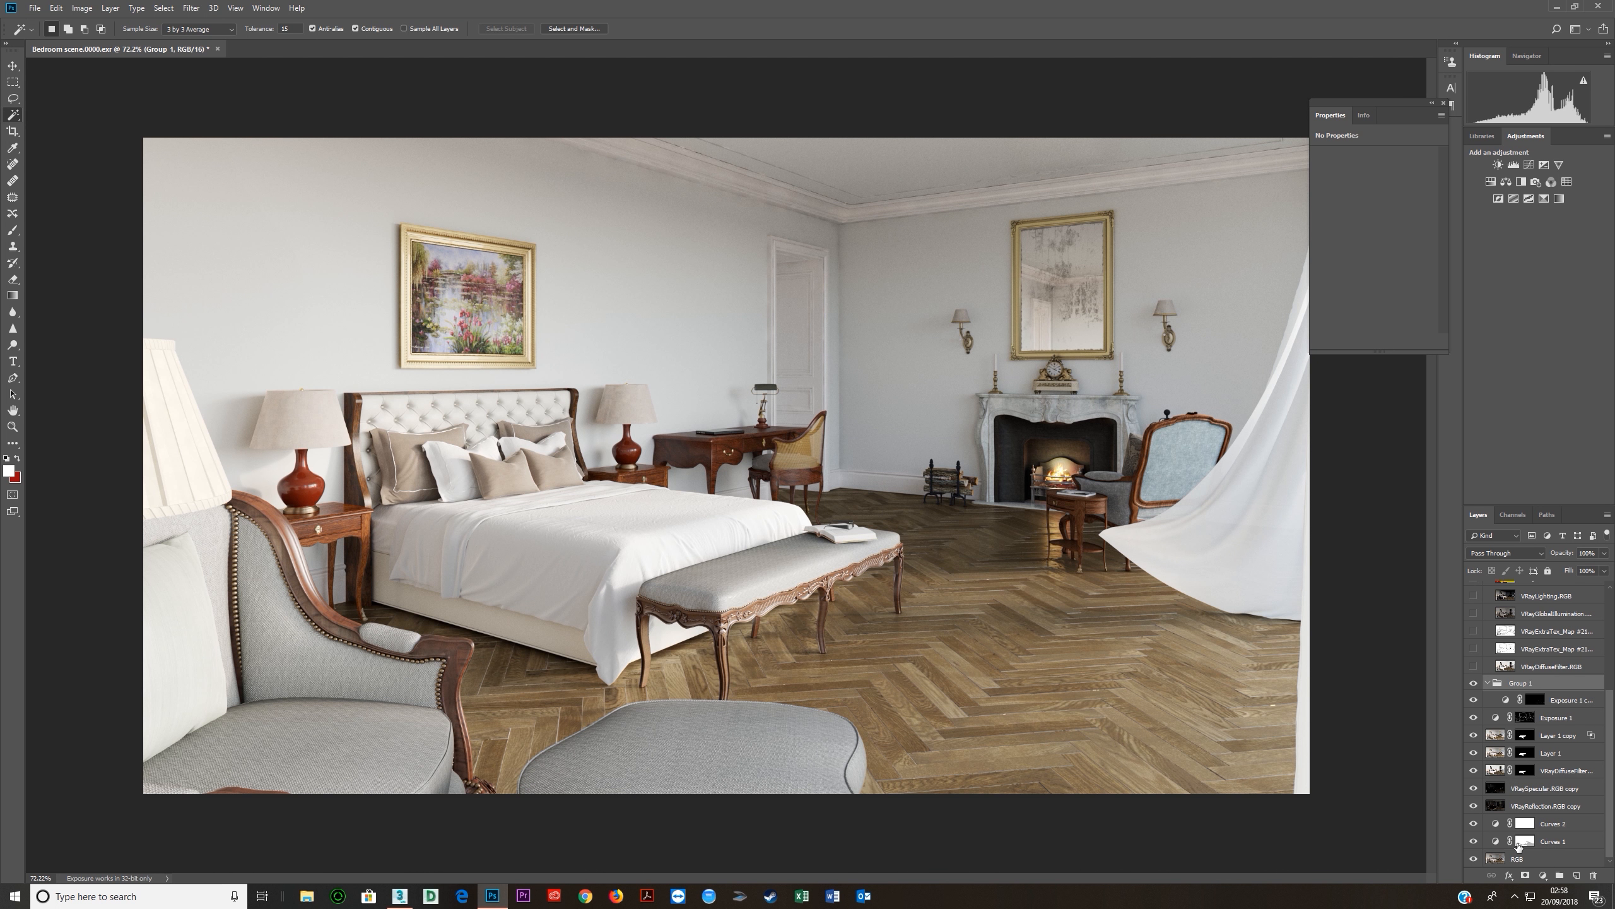
click(1533, 845)
click(1473, 682)
drag(1474, 716, 1474, 823)
click(1496, 842)
click(1474, 841)
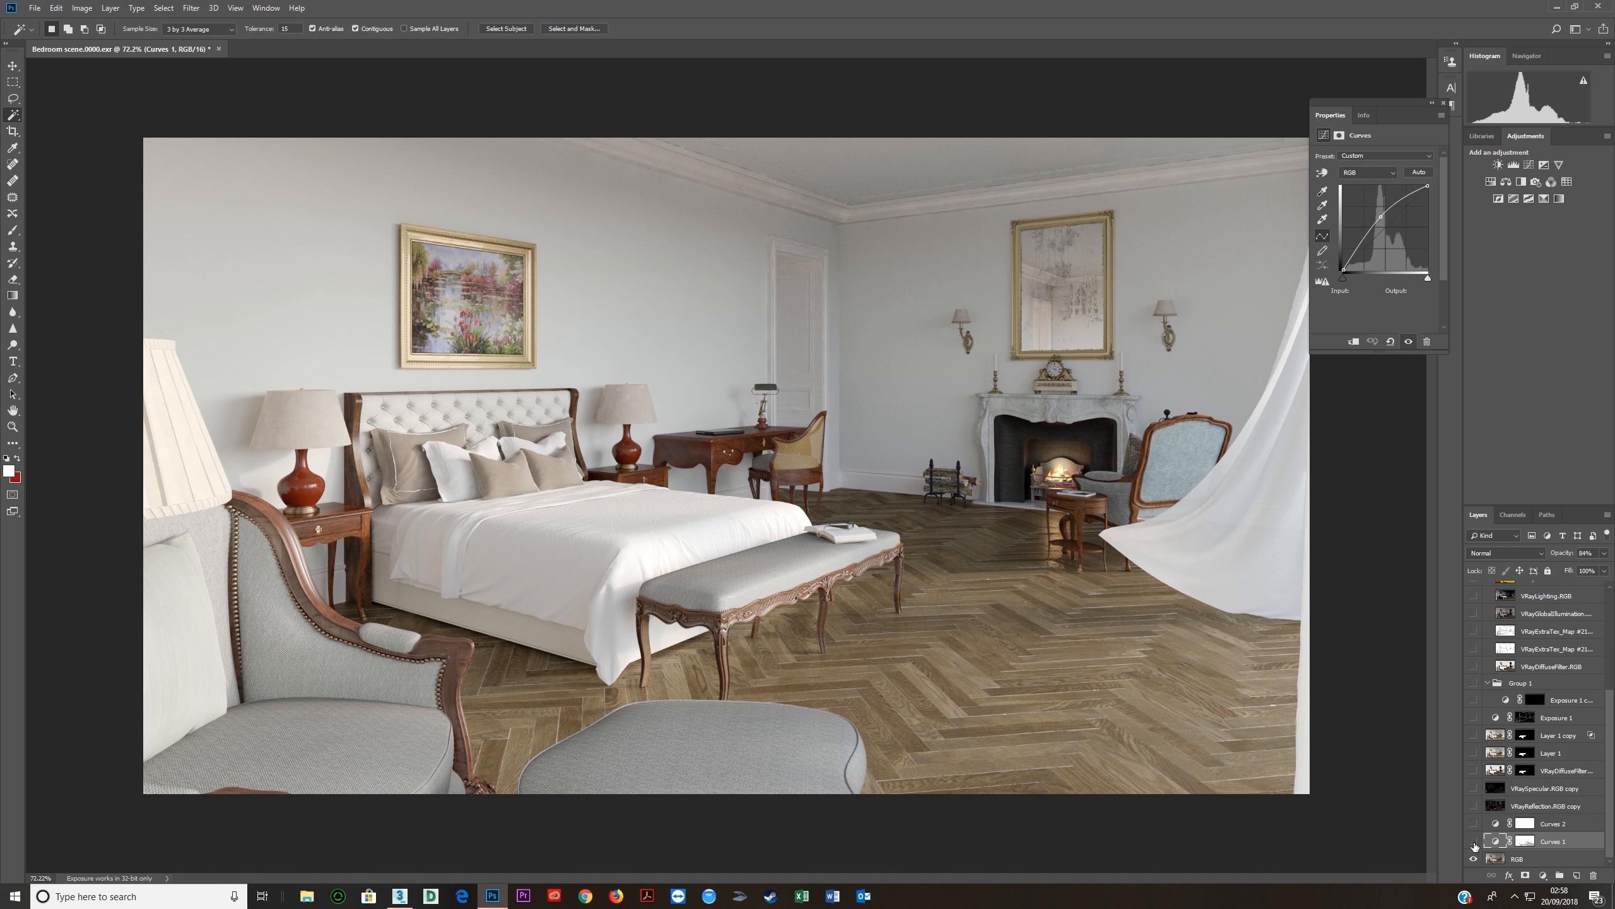
click(1474, 841)
Rename the Curves 1 layer as "brighten".
double_click(1554, 841)
text(brigh)
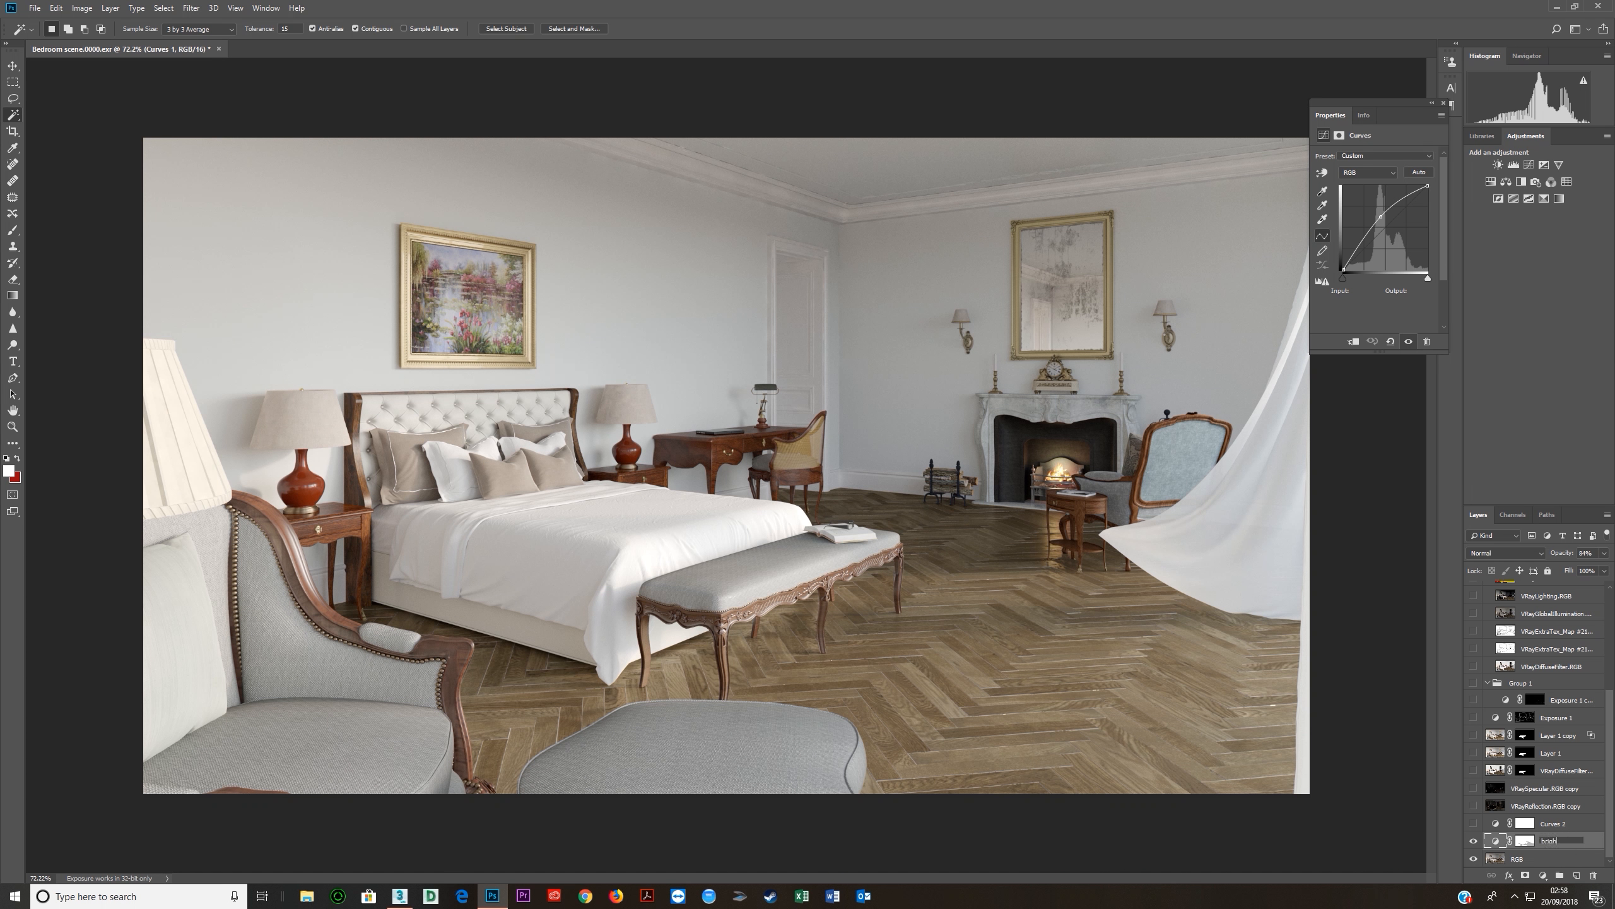
text(ten)
key(Return)
Show the Curves 2 layer and rename it as "contrast".
click(1472, 824)
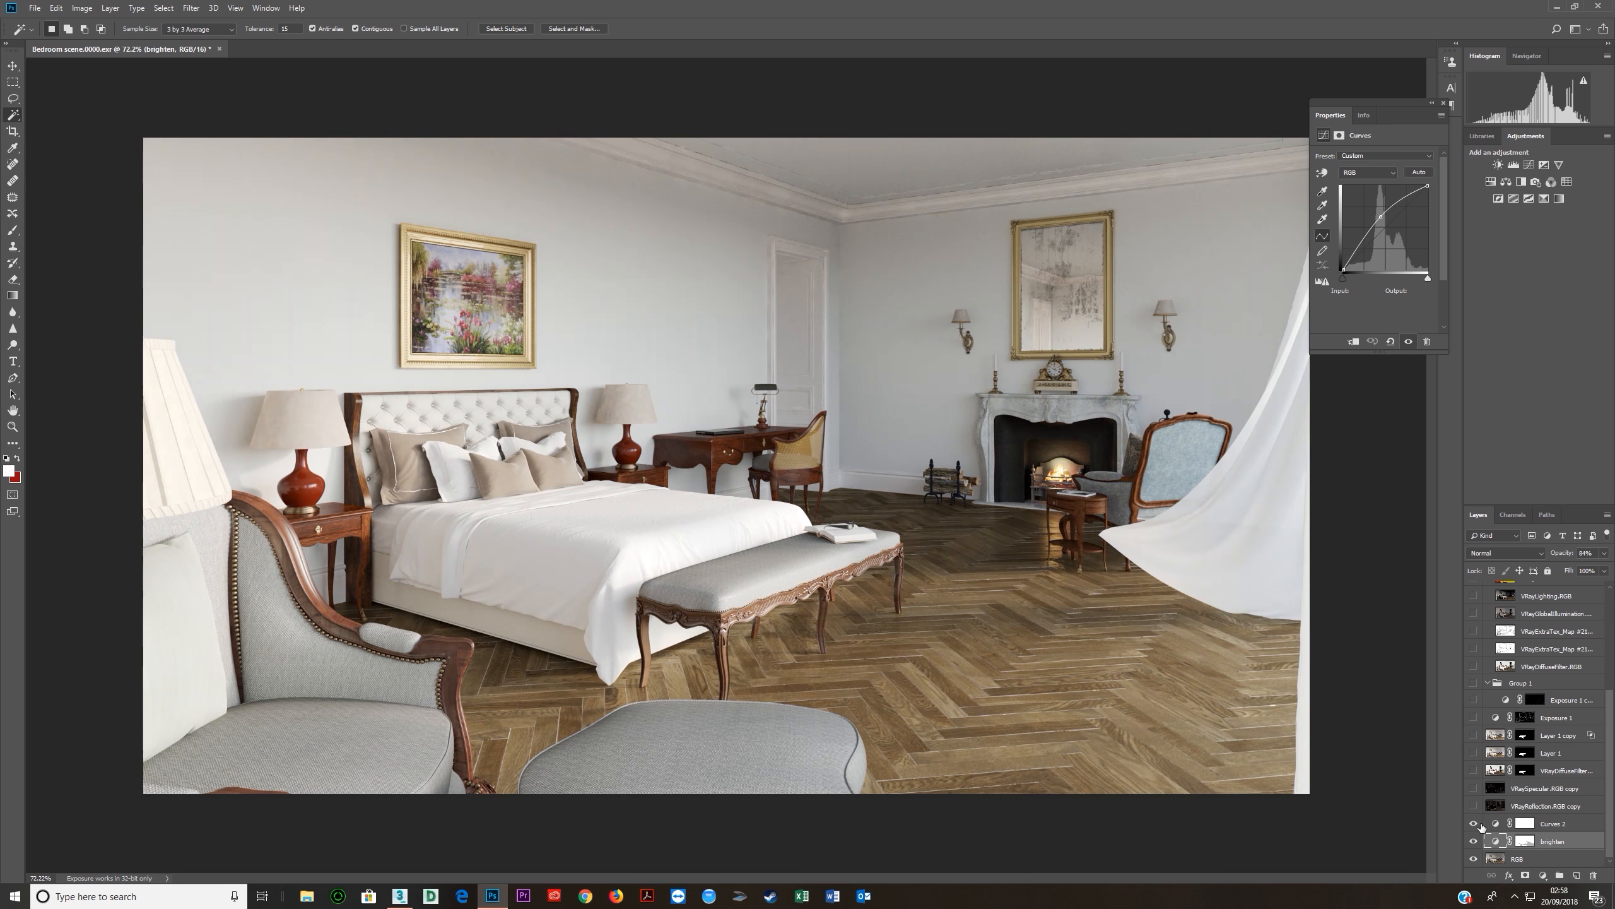
click(1525, 824)
double_click(1554, 825)
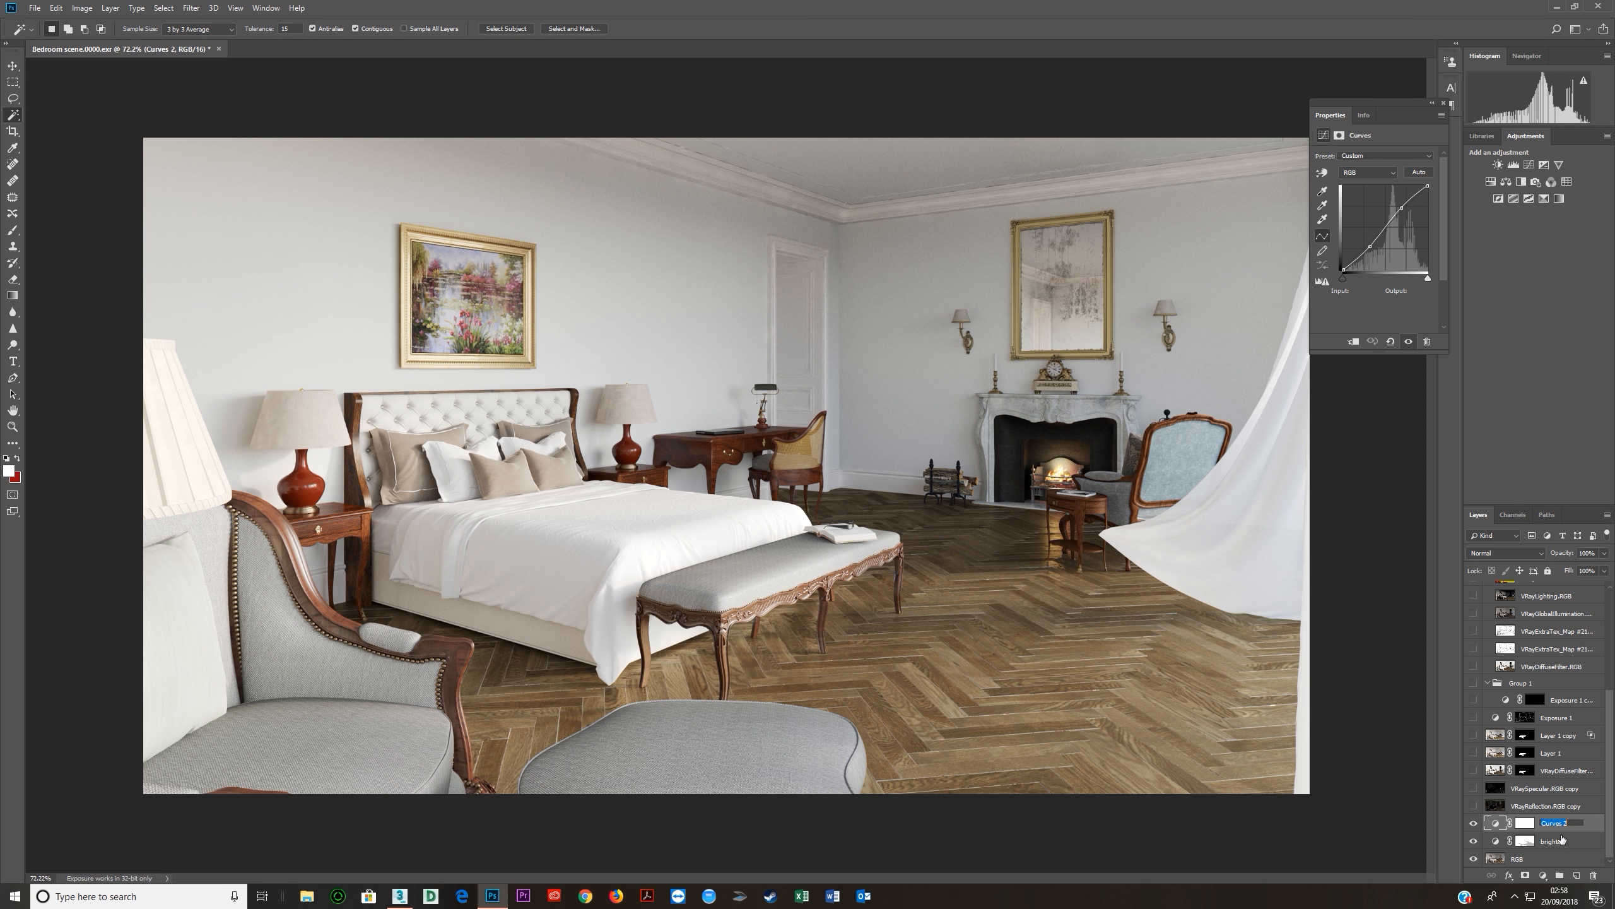
text(bri)
text(trast)
key(Return)
Show the VRayReflection.RGB copy layer, compare its effect and rename it as "reflection more".
click(1473, 806)
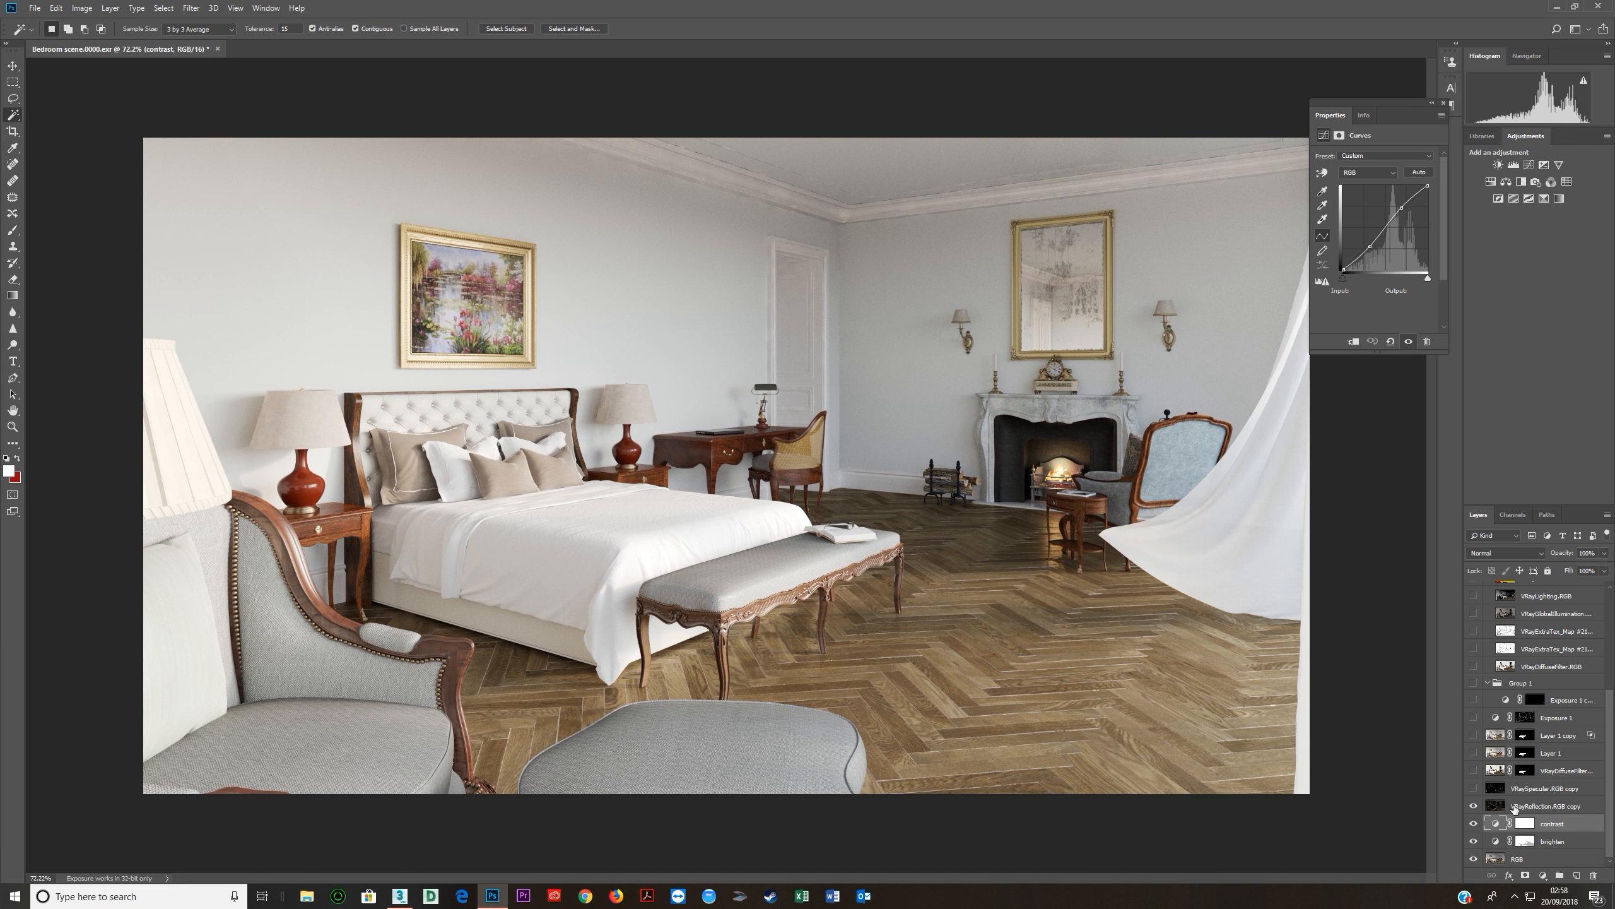
click(1521, 807)
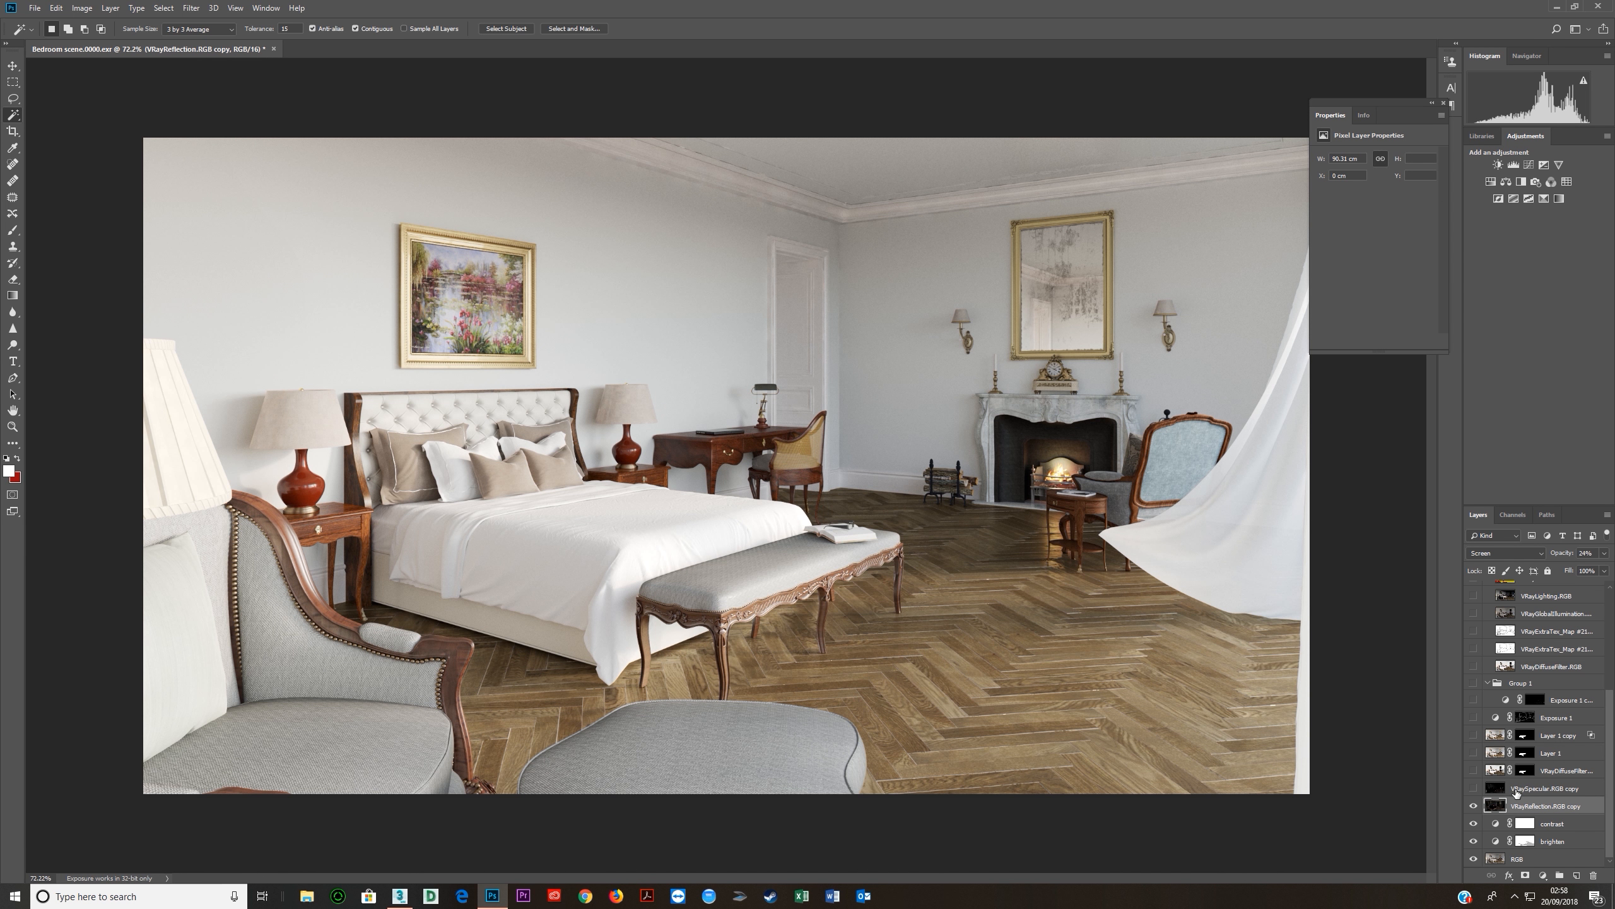
click(1473, 806)
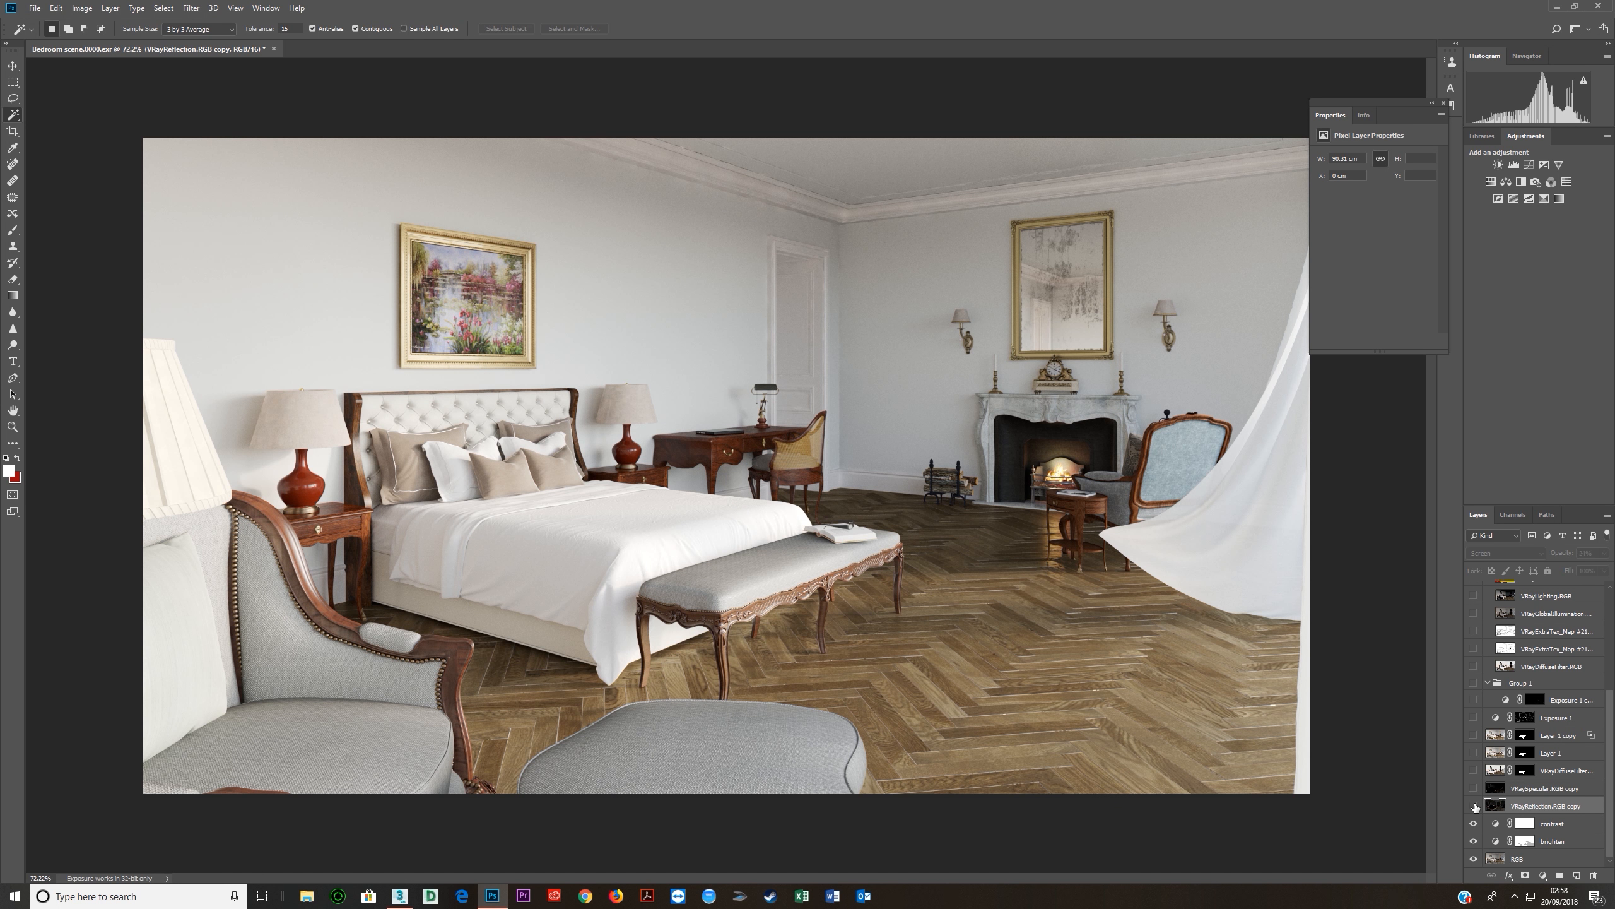
click(1474, 806)
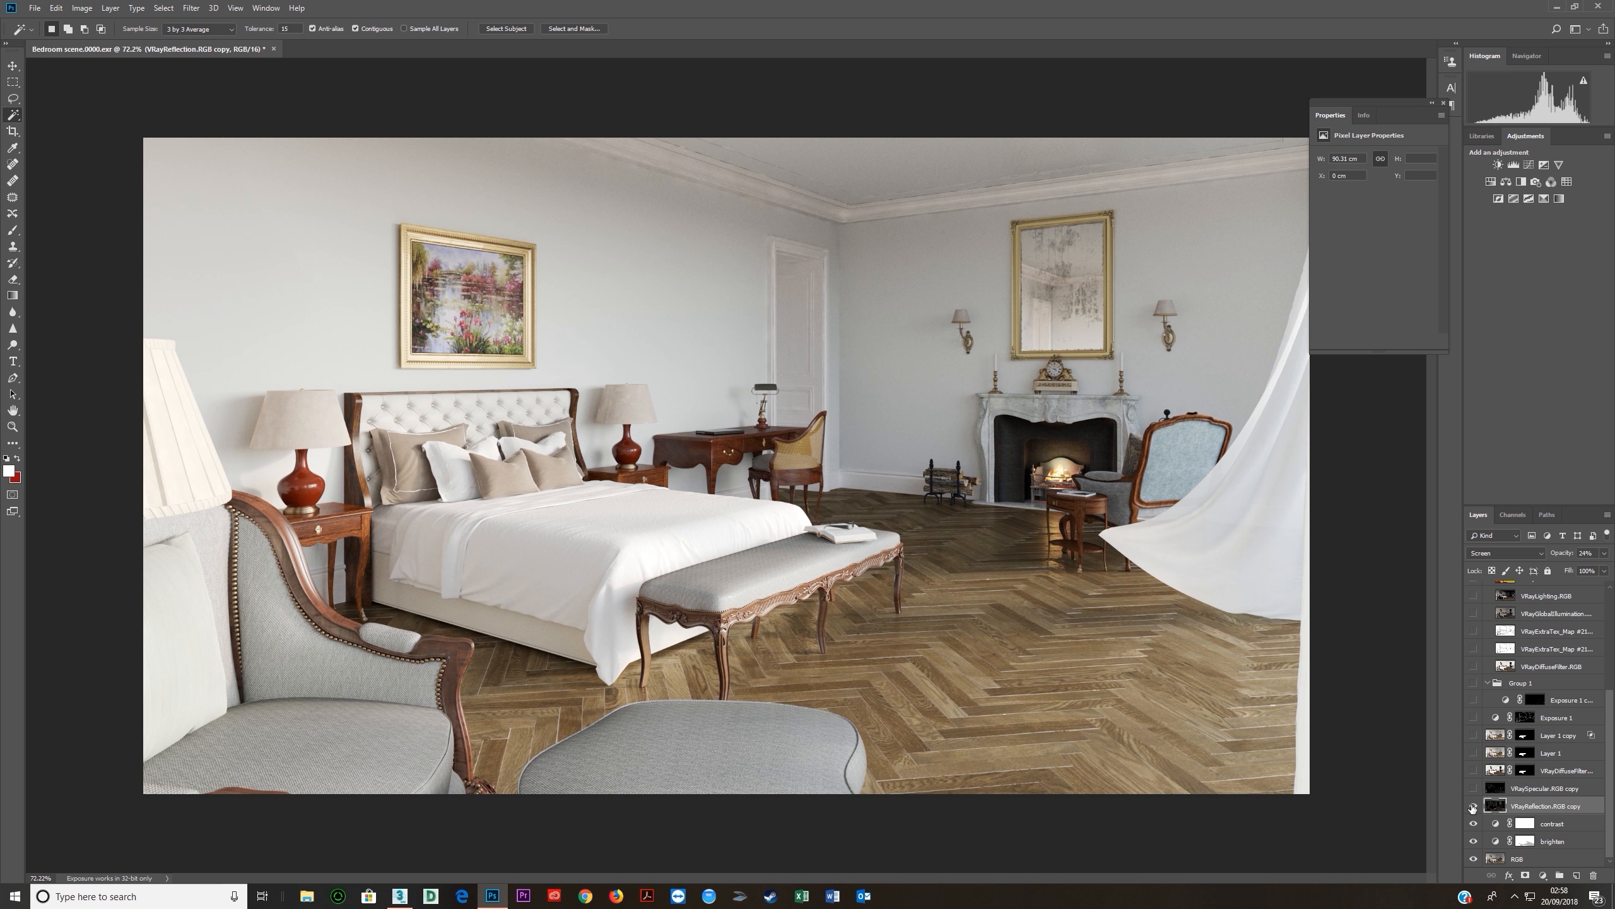
double_click(1514, 806)
text(reflection more)
key(Return)
Show the VRaySpecular.RGB copy layer and rename it as "VRaySpecular more".
click(1474, 789)
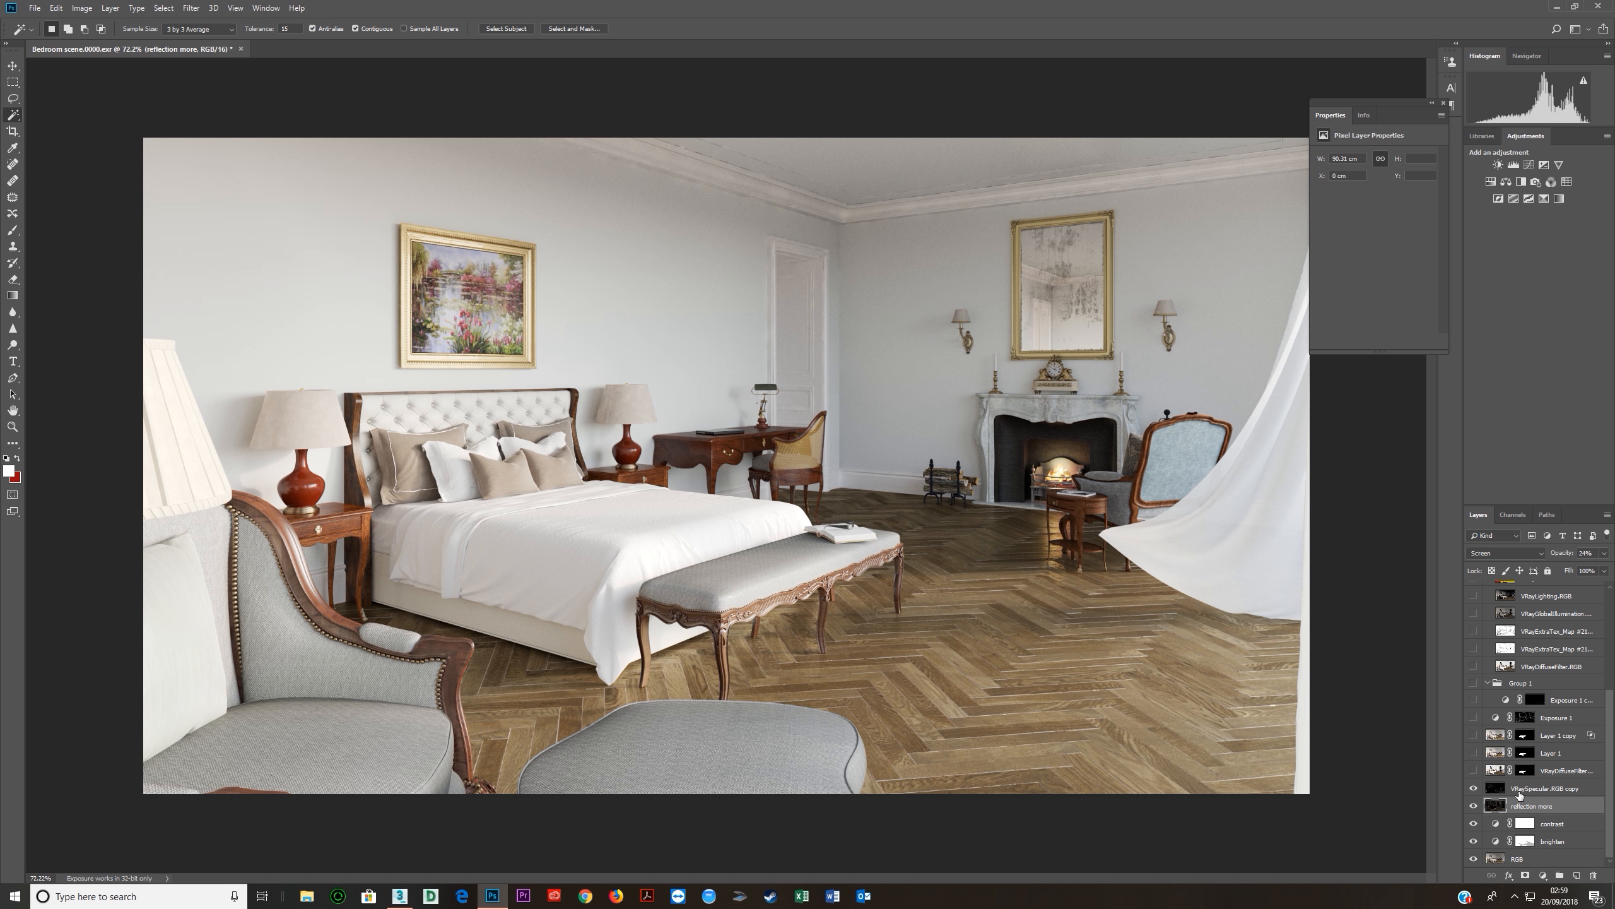
double_click(1534, 793)
drag(1553, 789, 1587, 789)
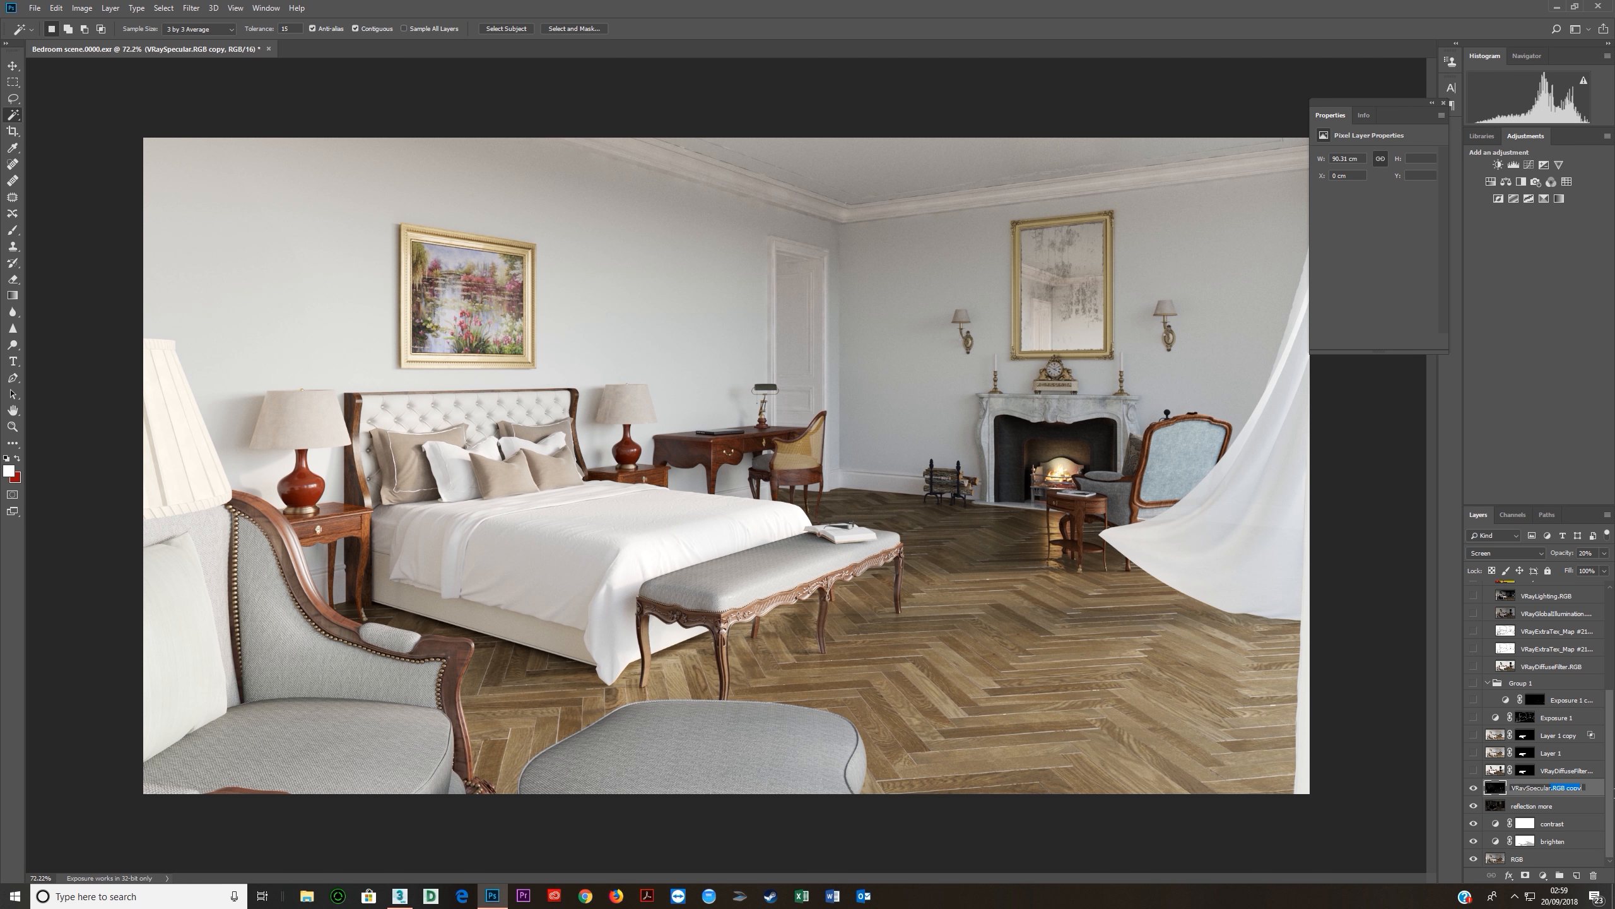
key(BackSpace)
key(Return)
Show the masked VRayDiffuseFilter copy, Layer 1 and Layer 1 copy that correct the bed cover.
click(1473, 770)
click(1473, 753)
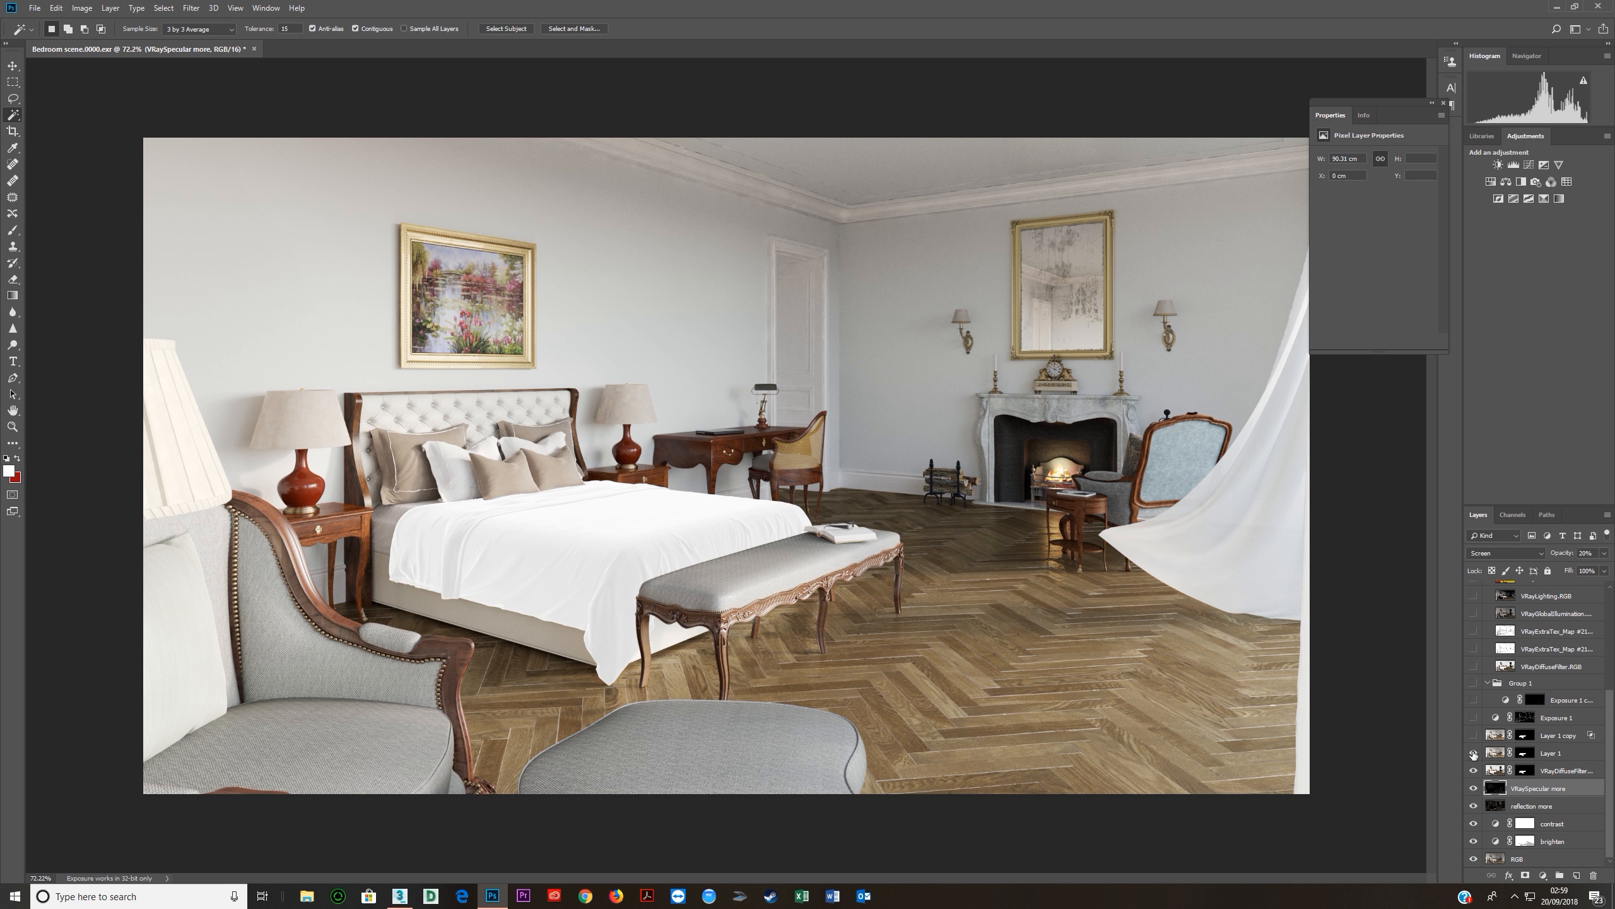
click(1473, 735)
click(1495, 736)
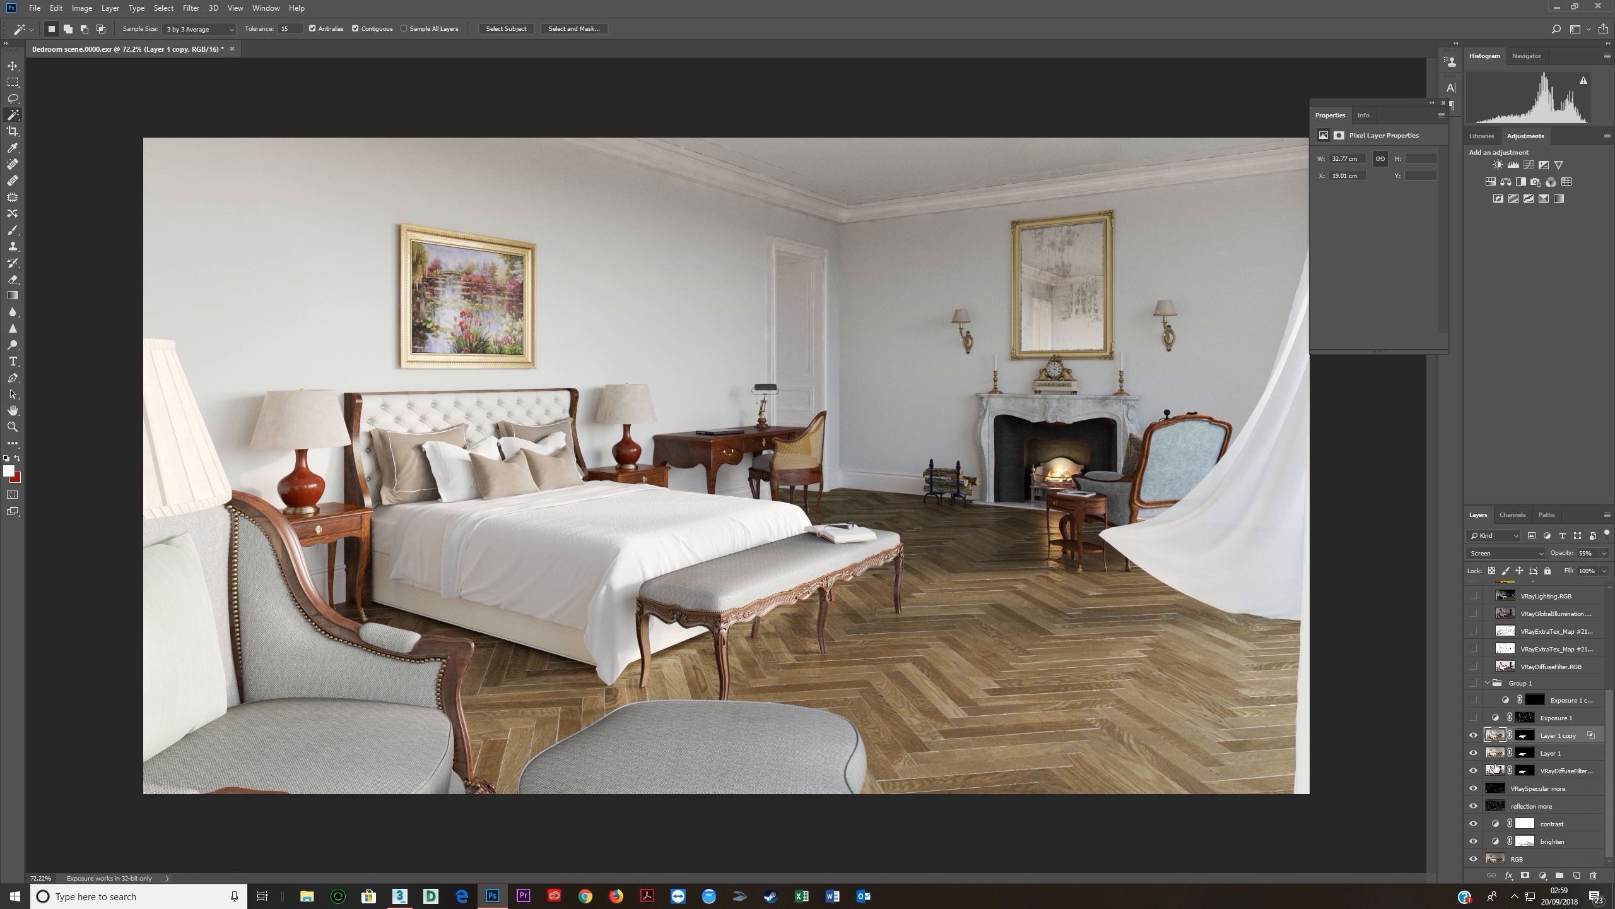
Check the effect of the Exposure 1 adjustment and view its mask on its own.
click(1473, 717)
alt+click(1524, 718)
alt+click(1522, 718)
click(1474, 718)
Group Layer 1 copy, Layer 1 and the masked VRayDiffuseFilter layer, and name the group "bed covers".
click(1491, 737)
shift+click(1499, 771)
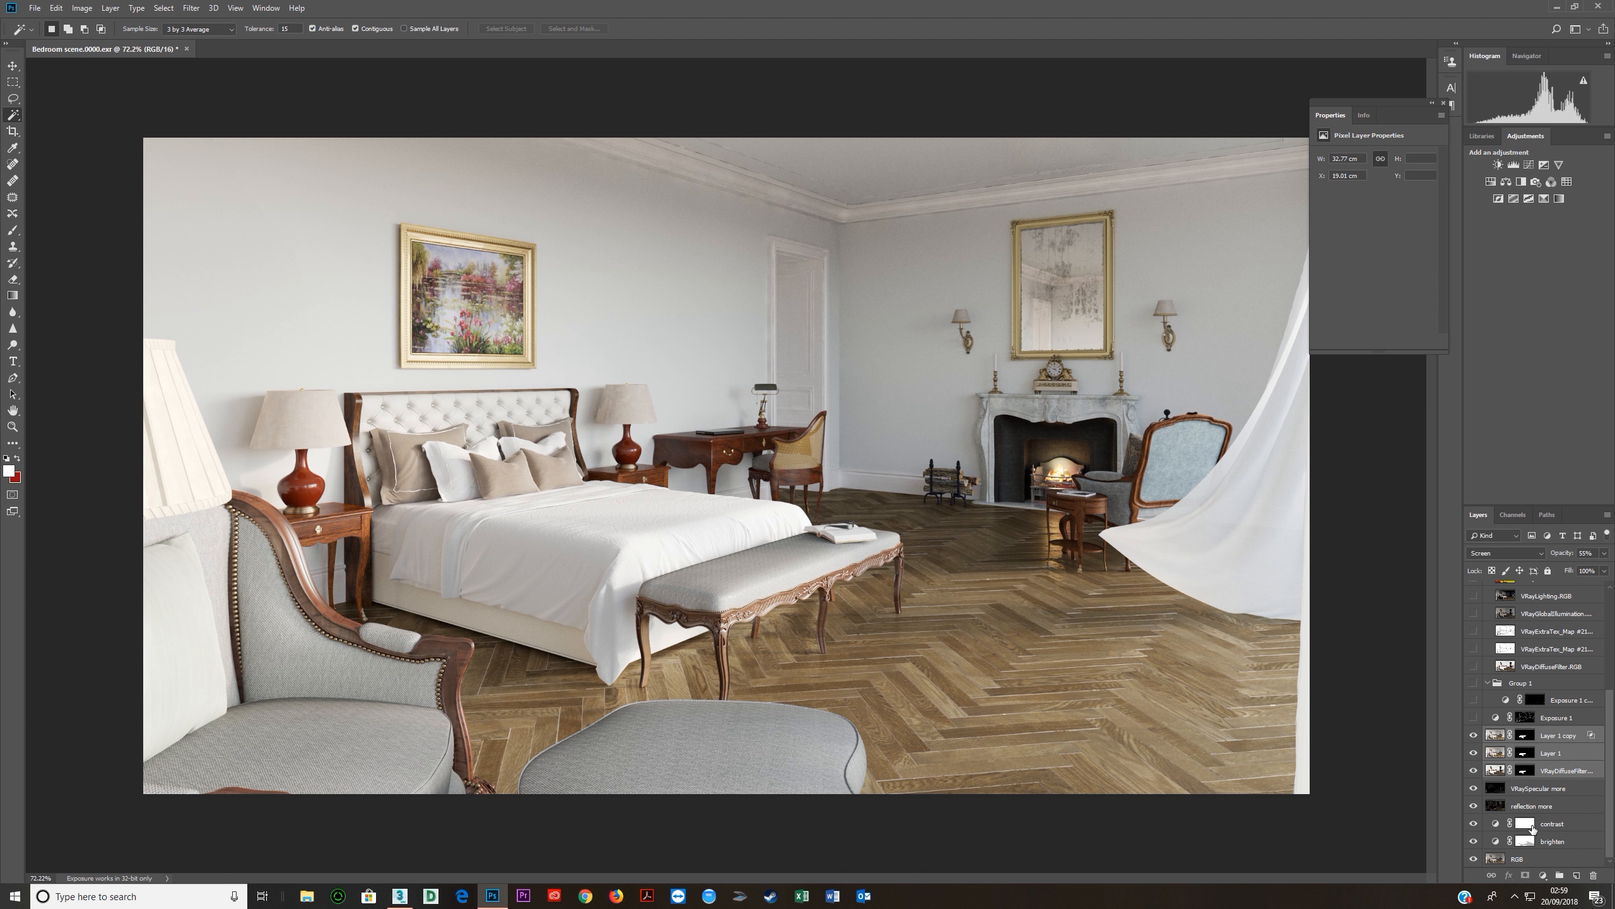
click(1560, 879)
double_click(1521, 771)
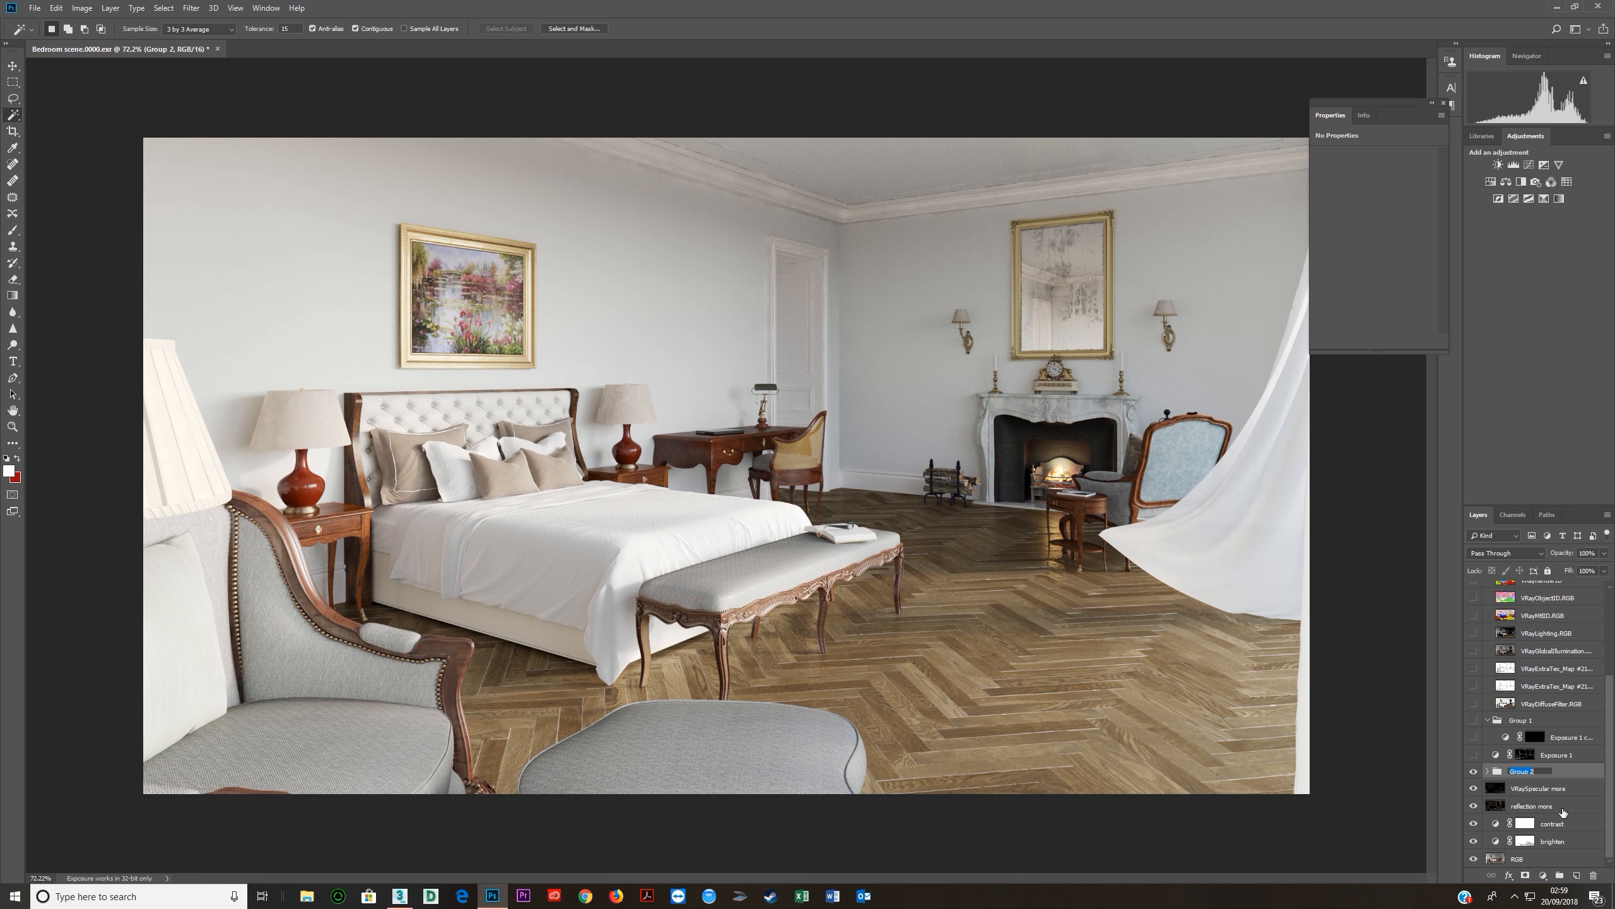
text(bned)
key(Return)
Show the Exposure 1 layer and rename it as "AO".
click(1490, 756)
double_click(1556, 755)
text(AO)
key(Return)
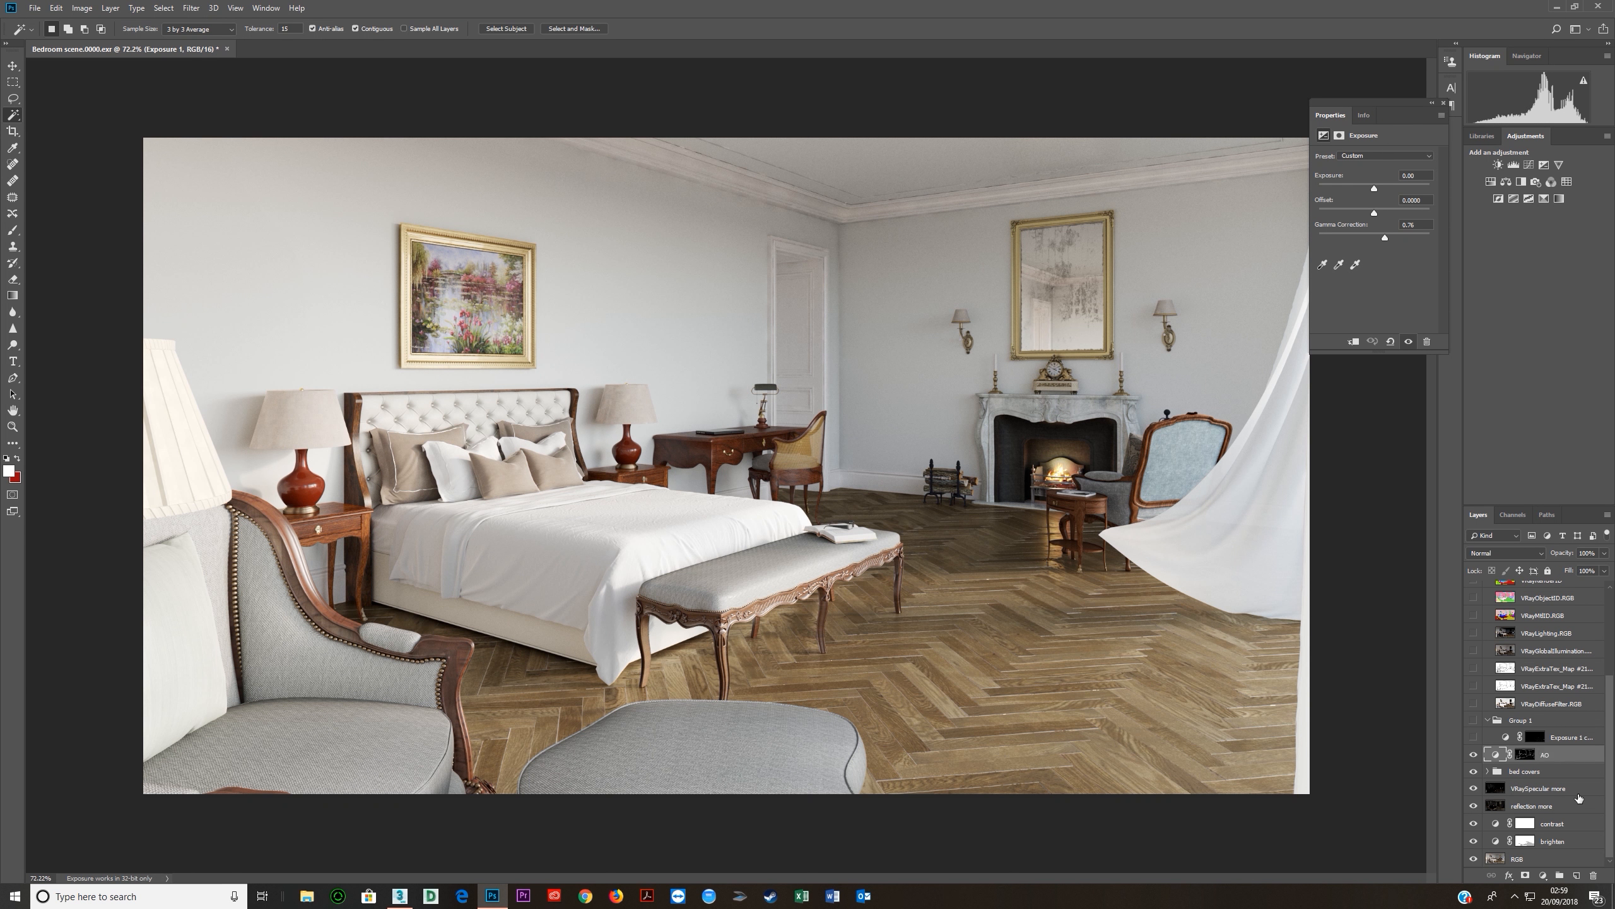
Rename Group 1 as "AO floor" and make the group and its Exposure 1 copy layer visible.
double_click(1520, 721)
text(AO floor)
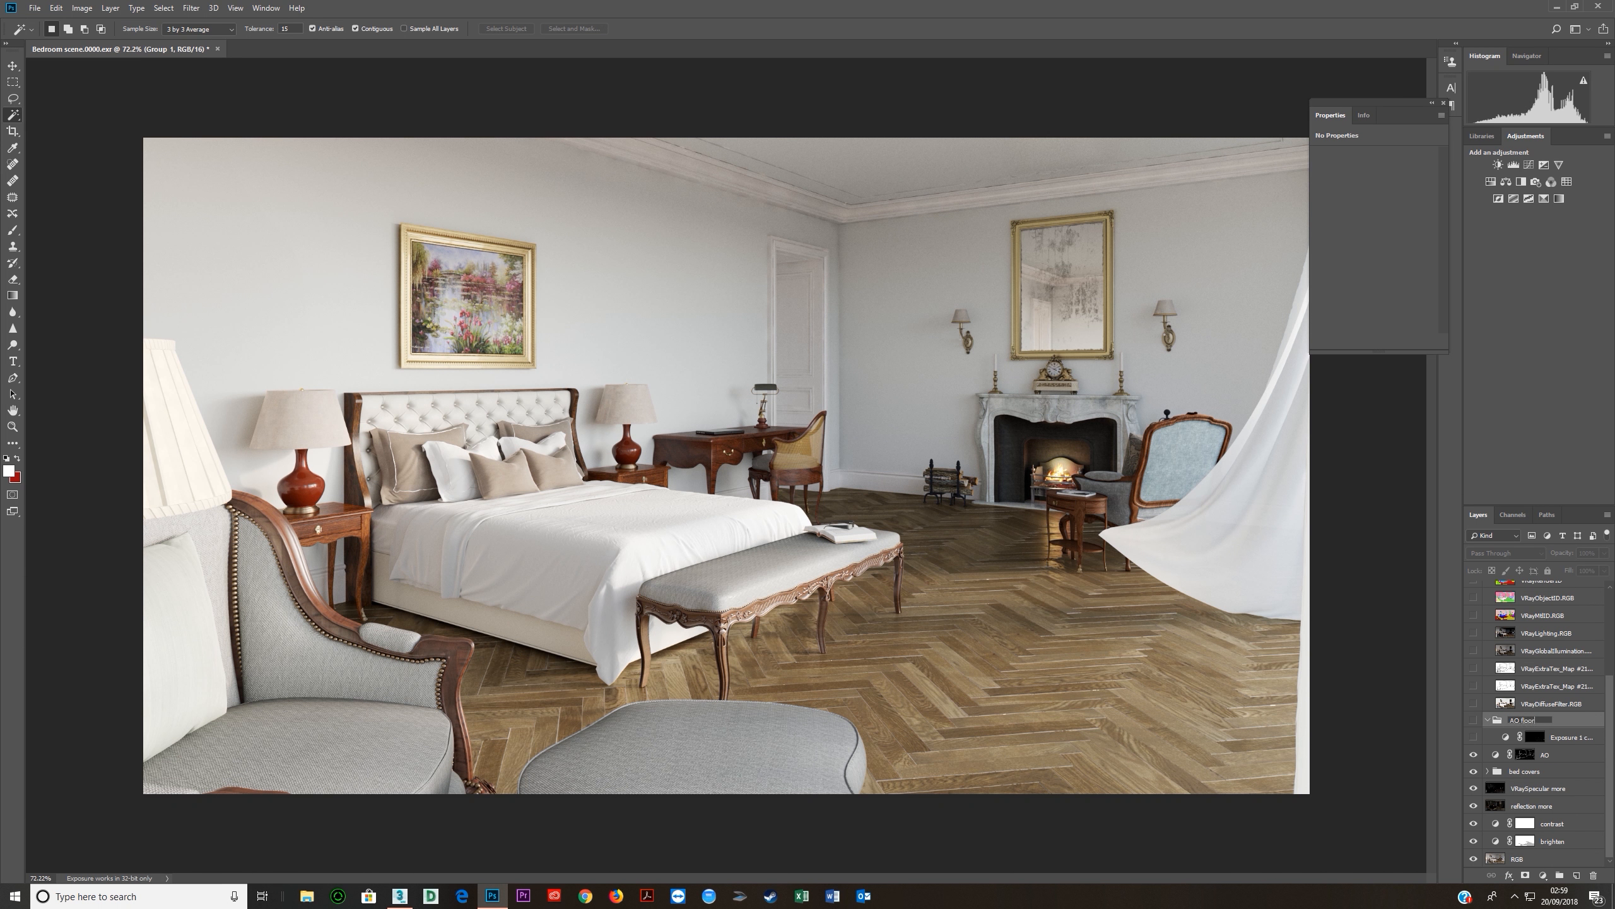
key(Return)
click(1474, 737)
click(1474, 721)
Set the Exposure 1 copy layer to 100% opacity and gamma correction 0.45, and compare the floor with and without it.
click(1564, 737)
click(1556, 554)
text(100)
key(Return)
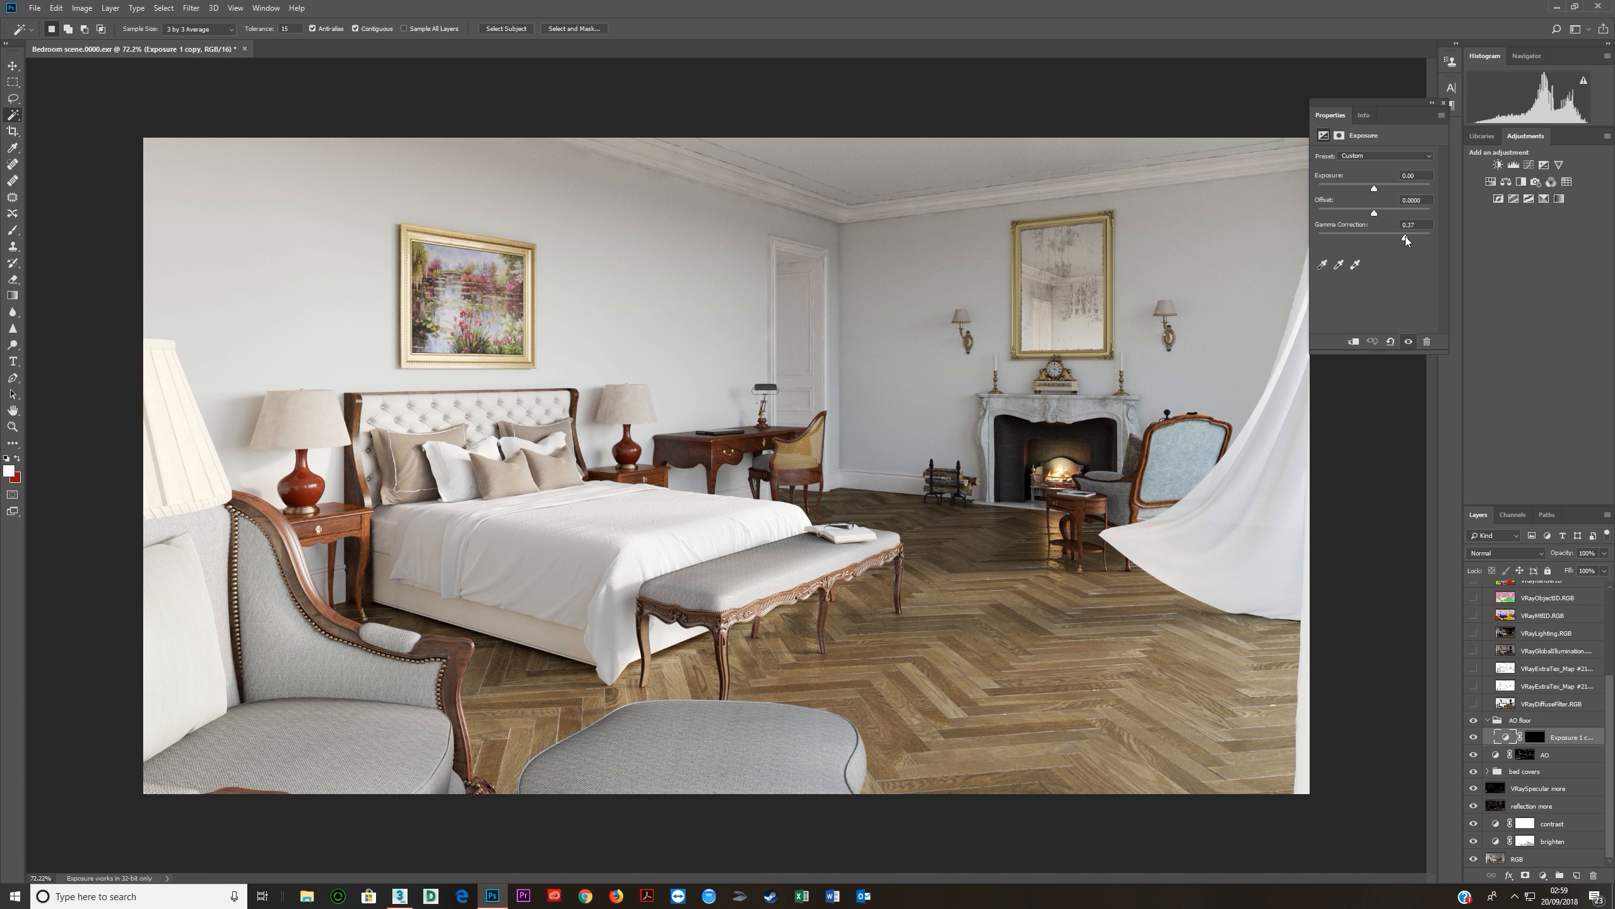
click(1474, 737)
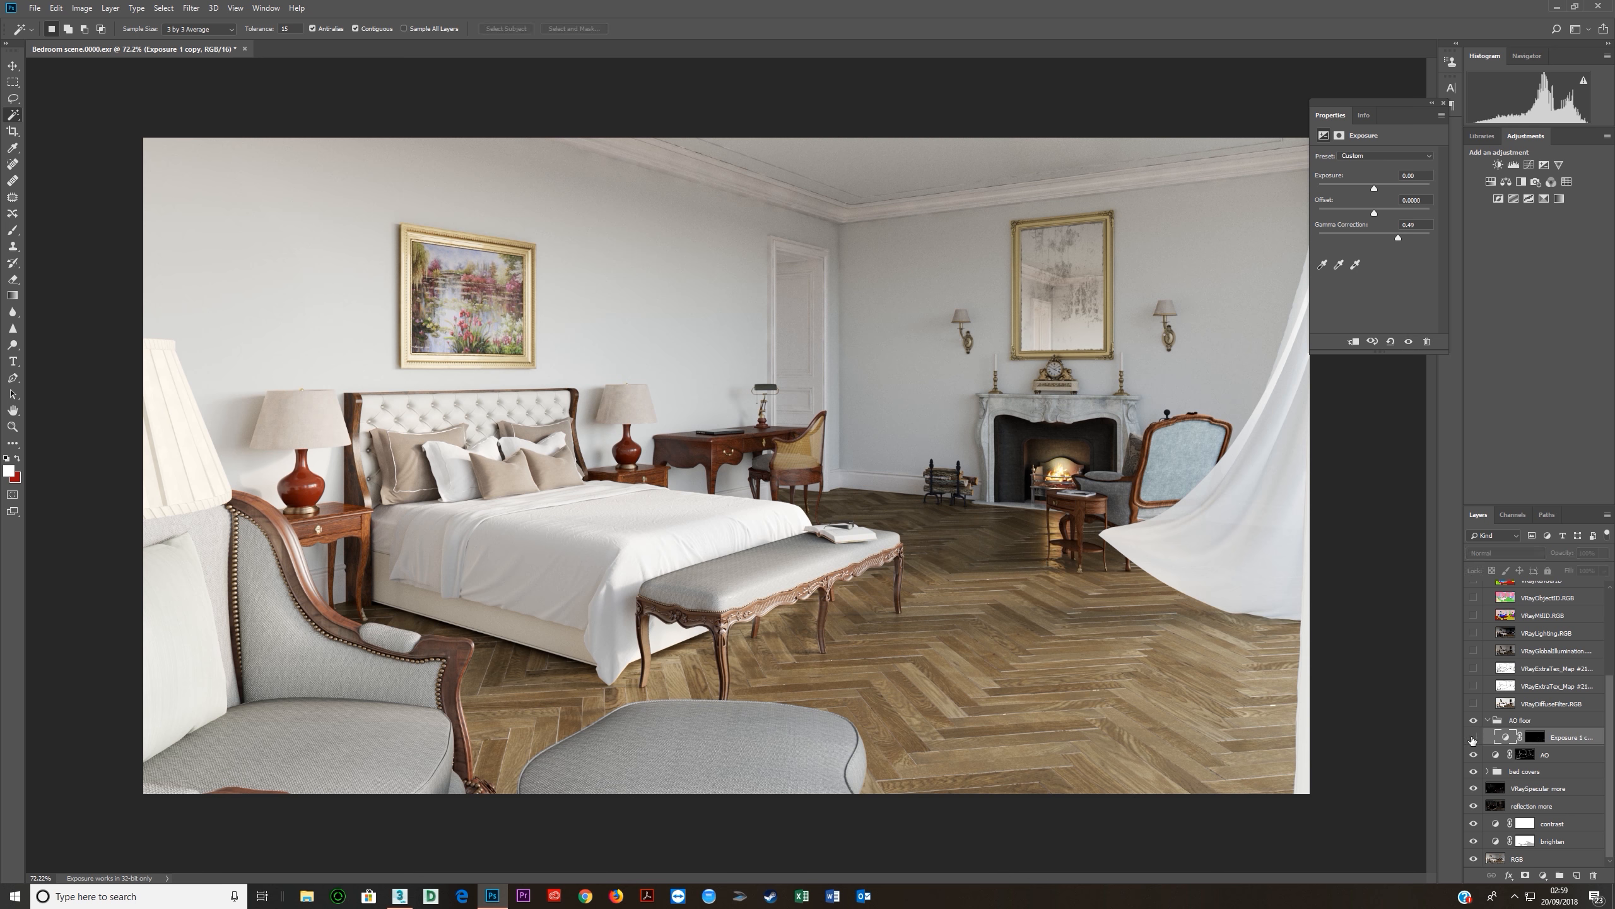
click(1473, 738)
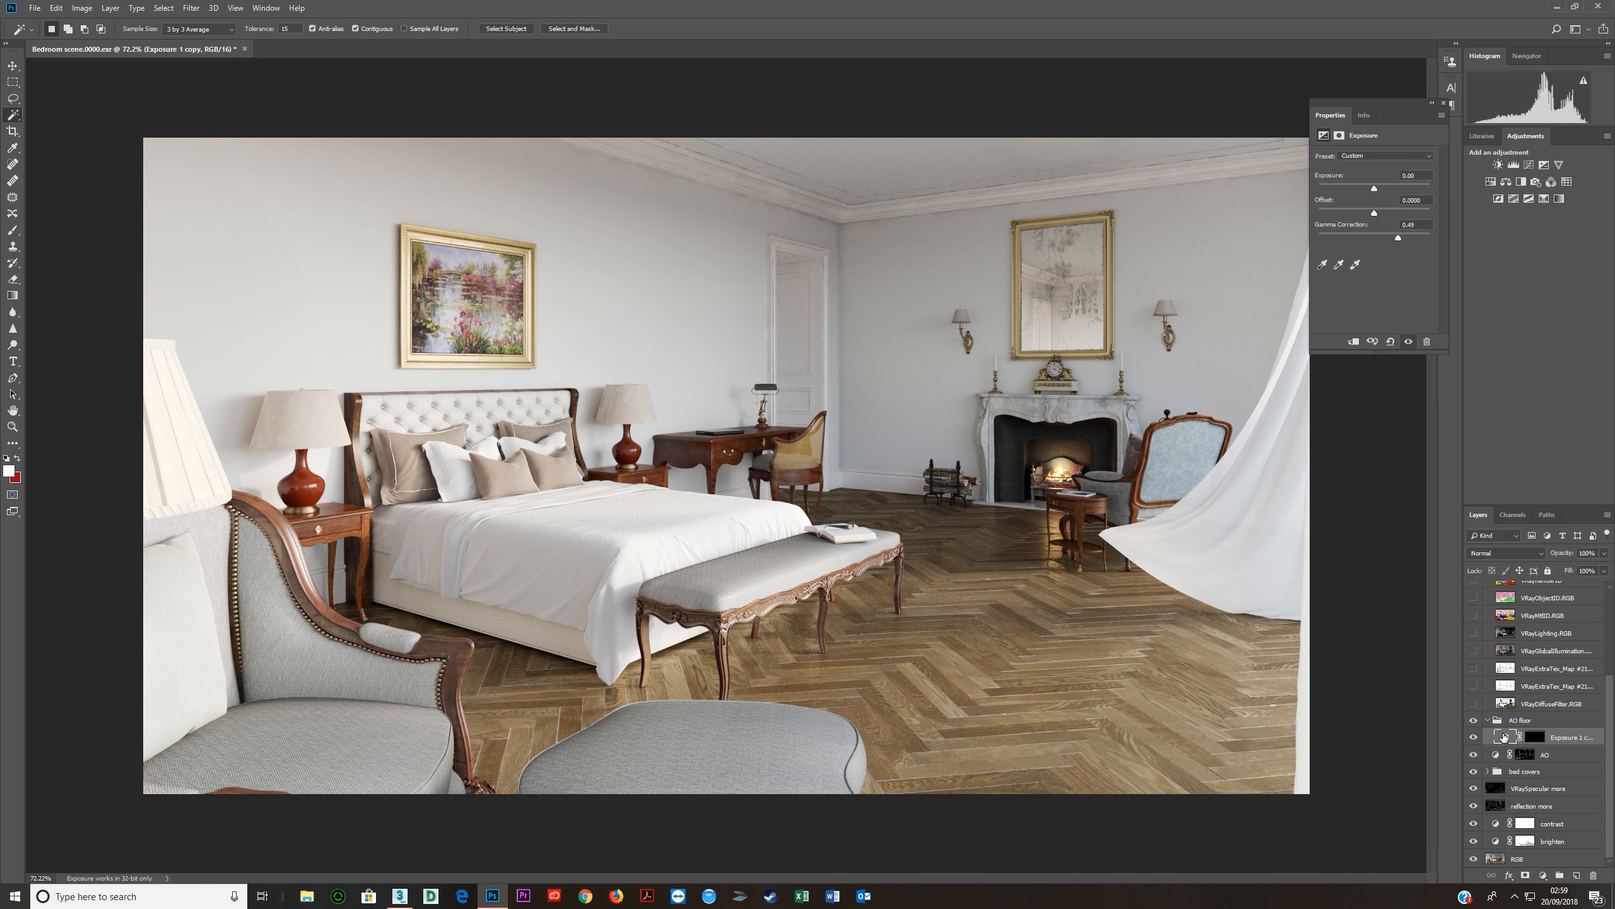
Add a mask to the AO floor group and paint it black at 100% brush opacity around the bench legs and curtain hem.
click(1521, 721)
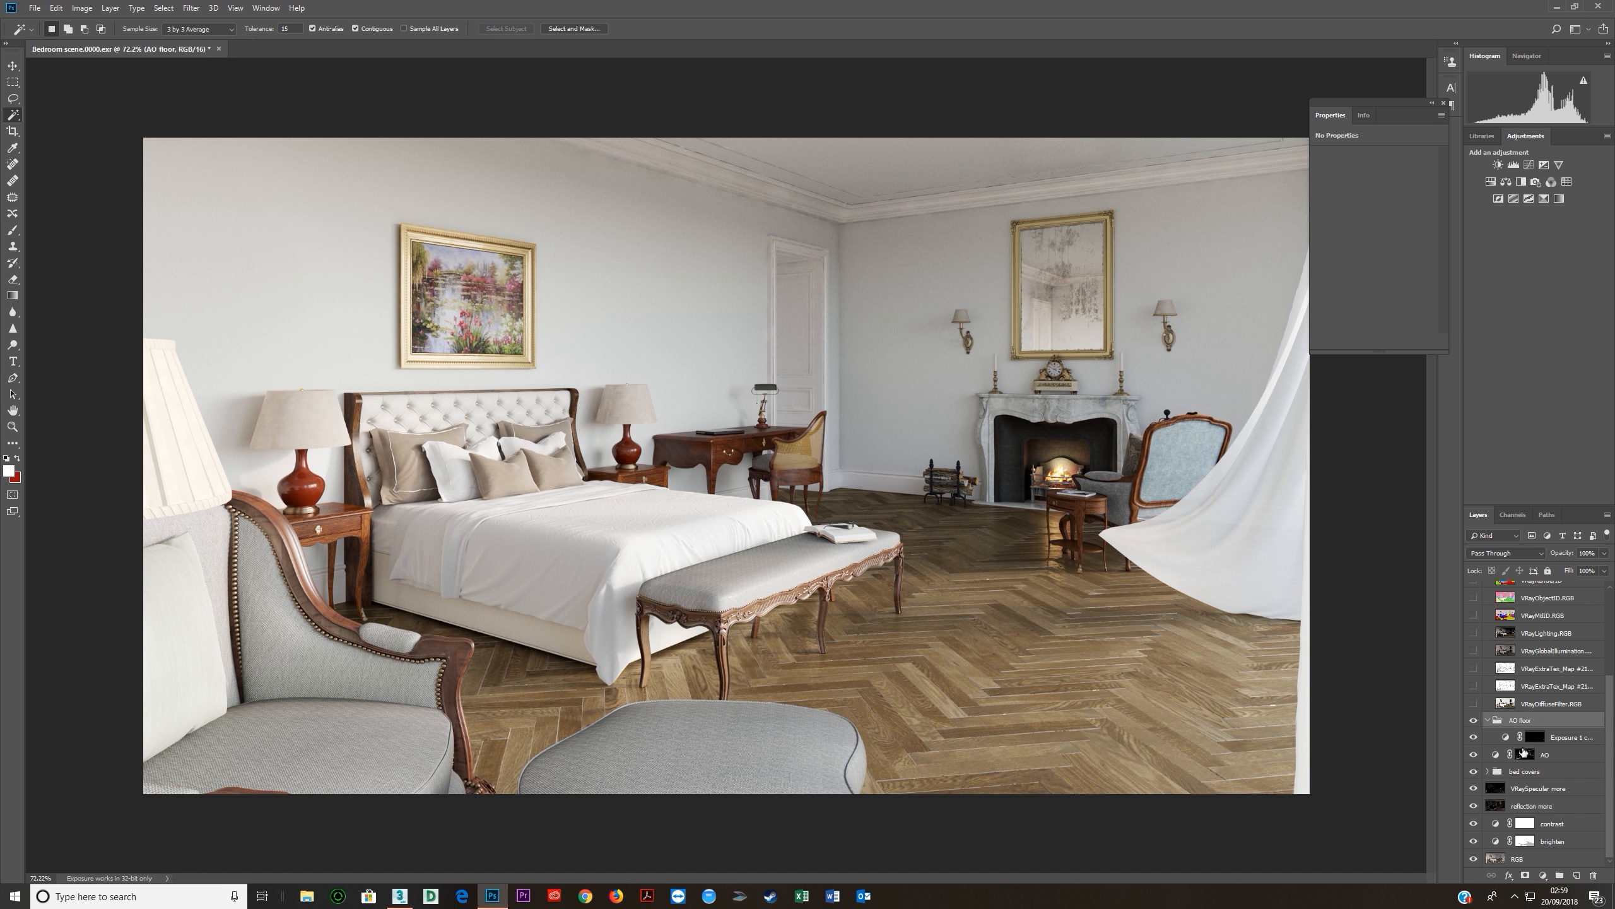
click(1526, 876)
key(b)
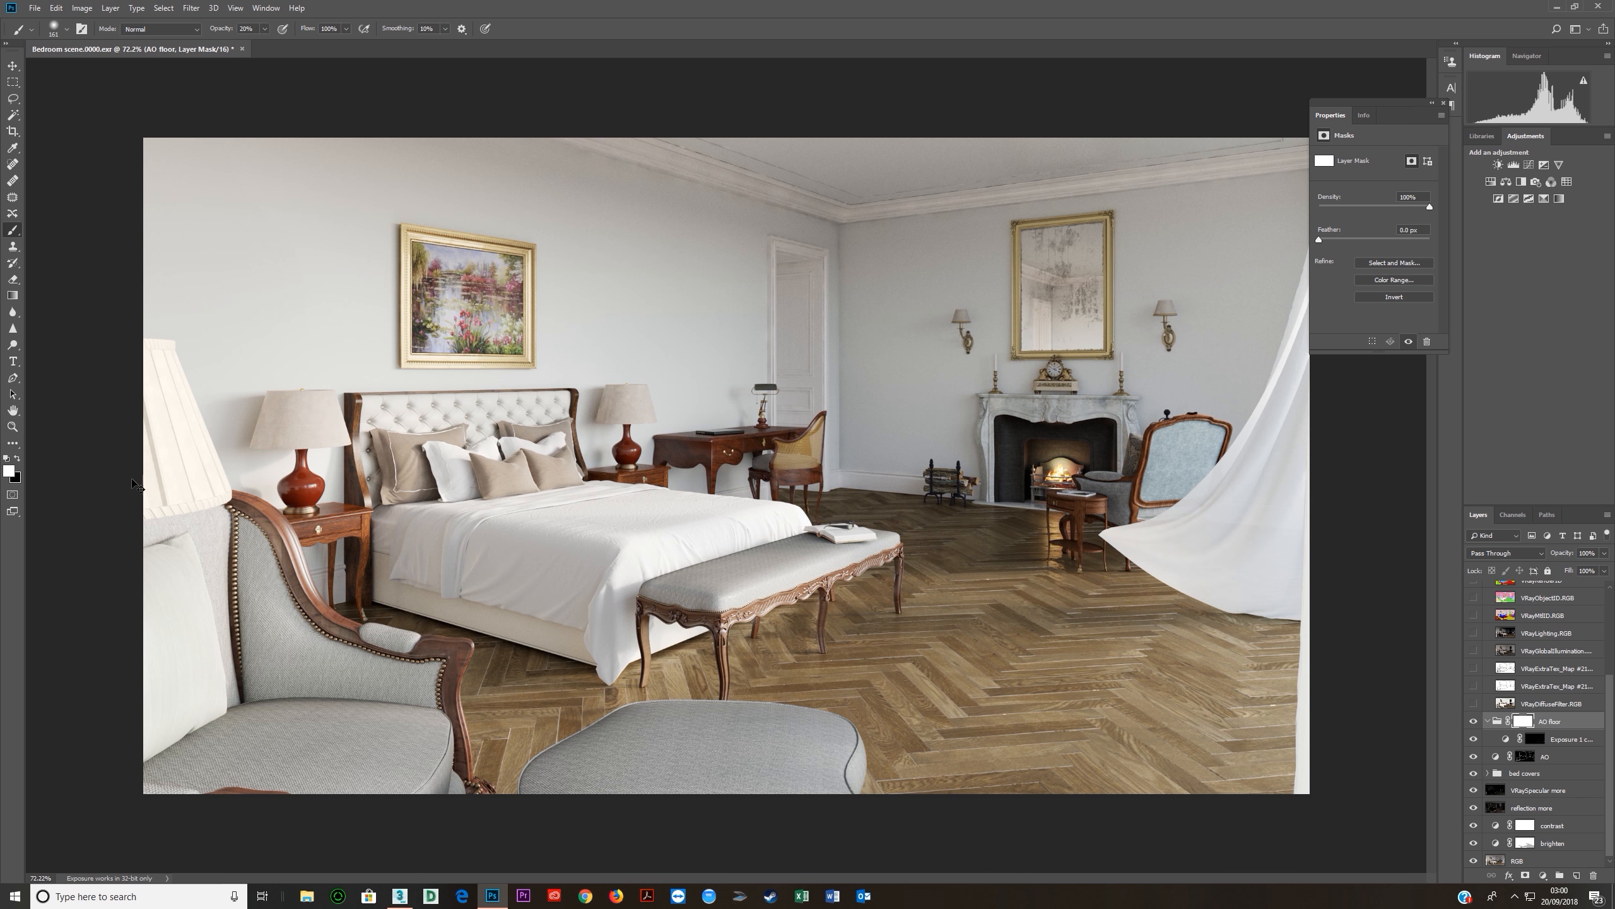
click(16, 458)
drag(220, 29, 323, 42)
Inspect the AO floor group mask on its own and as a red overlay on the image.
alt+click(1523, 722)
alt+click(1524, 721)
key(backslash)
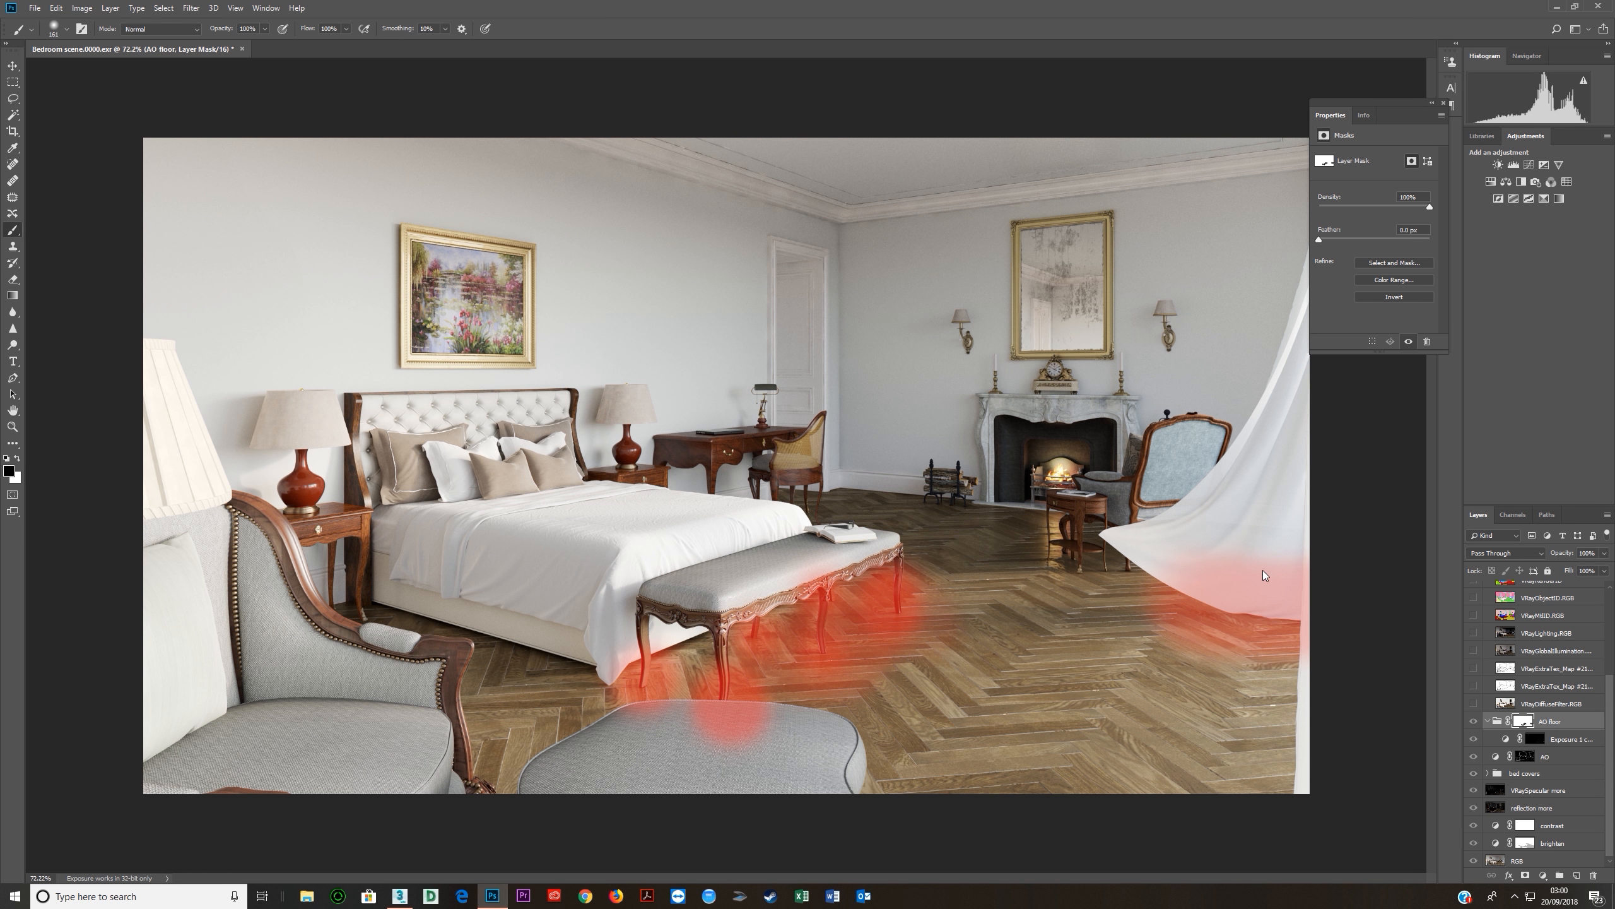
Hide the red mask overlay and compare the image with and without the AO layer.
key(backslash)
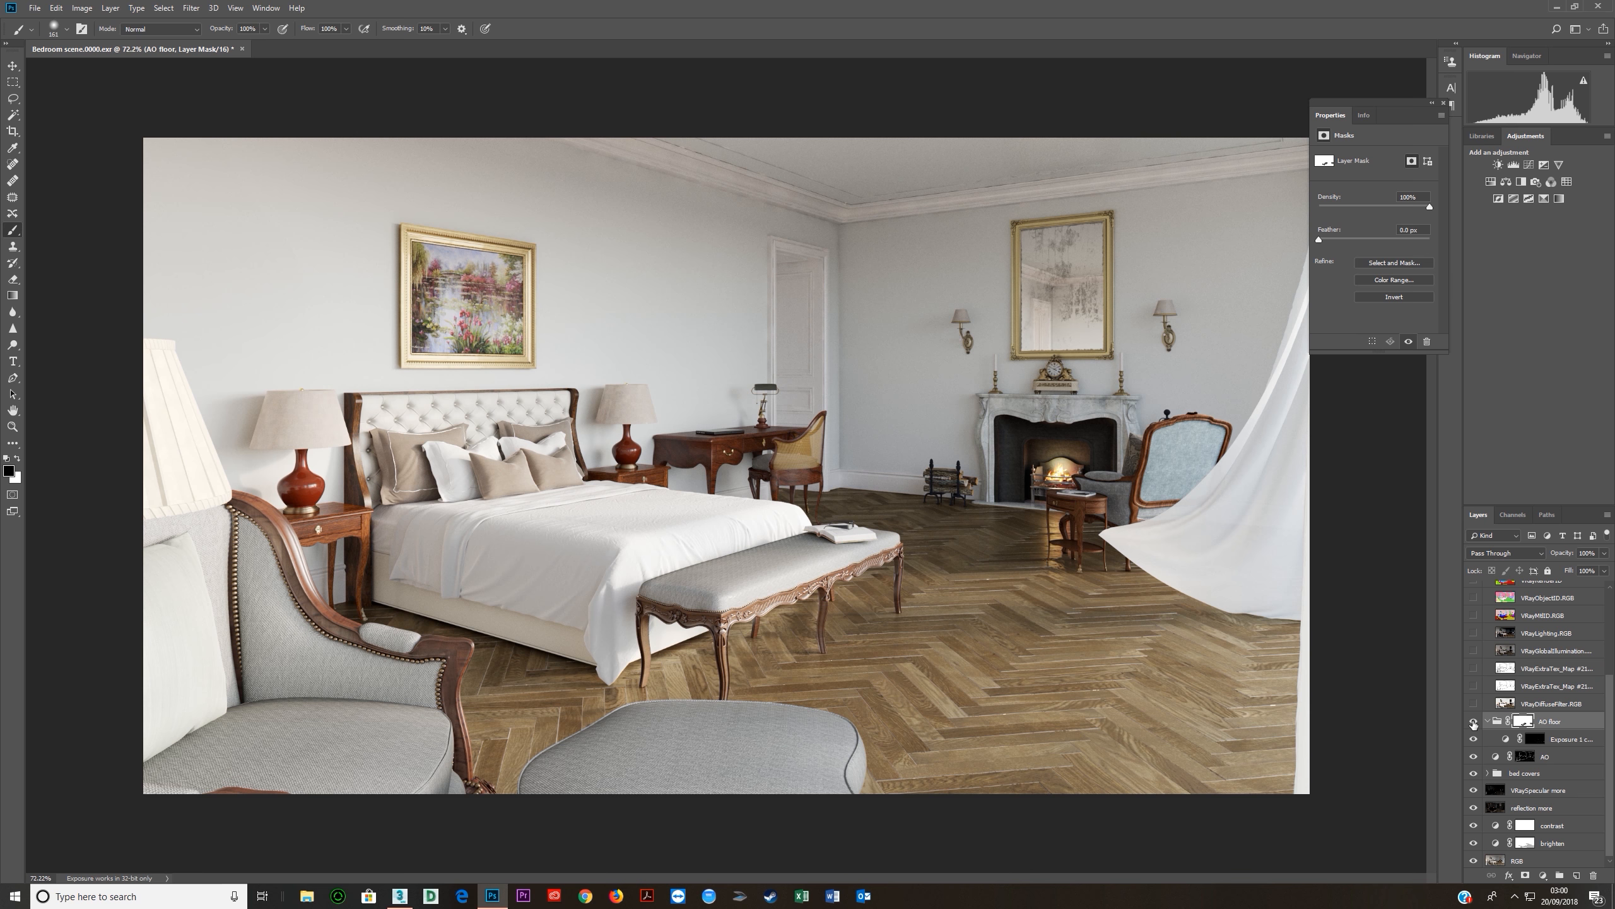
click(1473, 756)
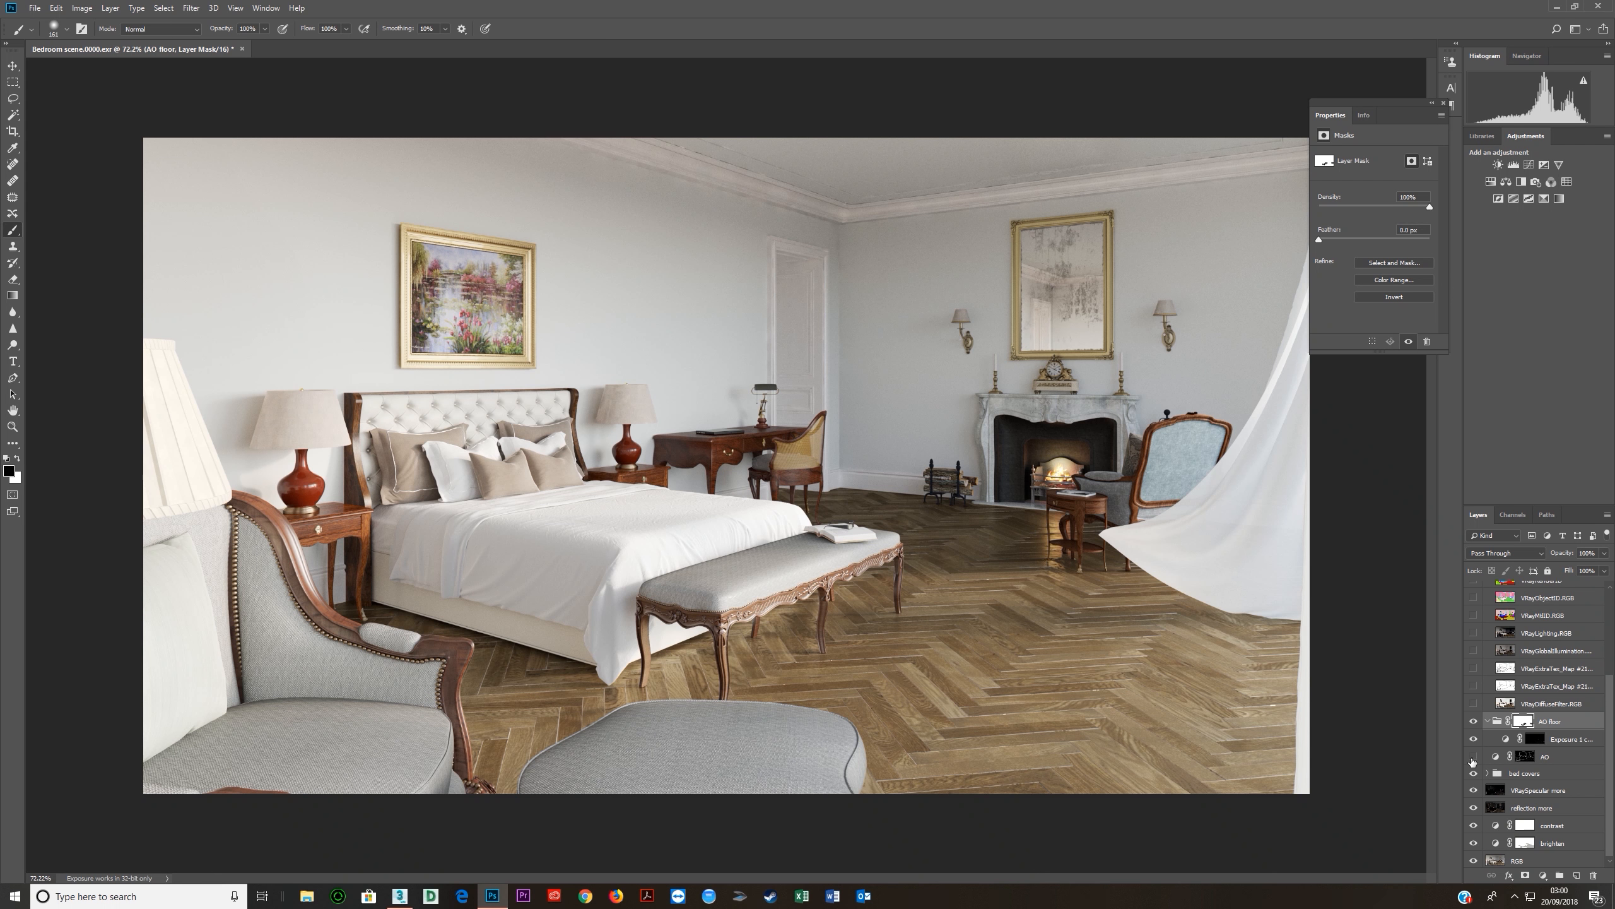
click(1473, 756)
click(1473, 757)
click(1473, 758)
click(1473, 756)
click(1473, 757)
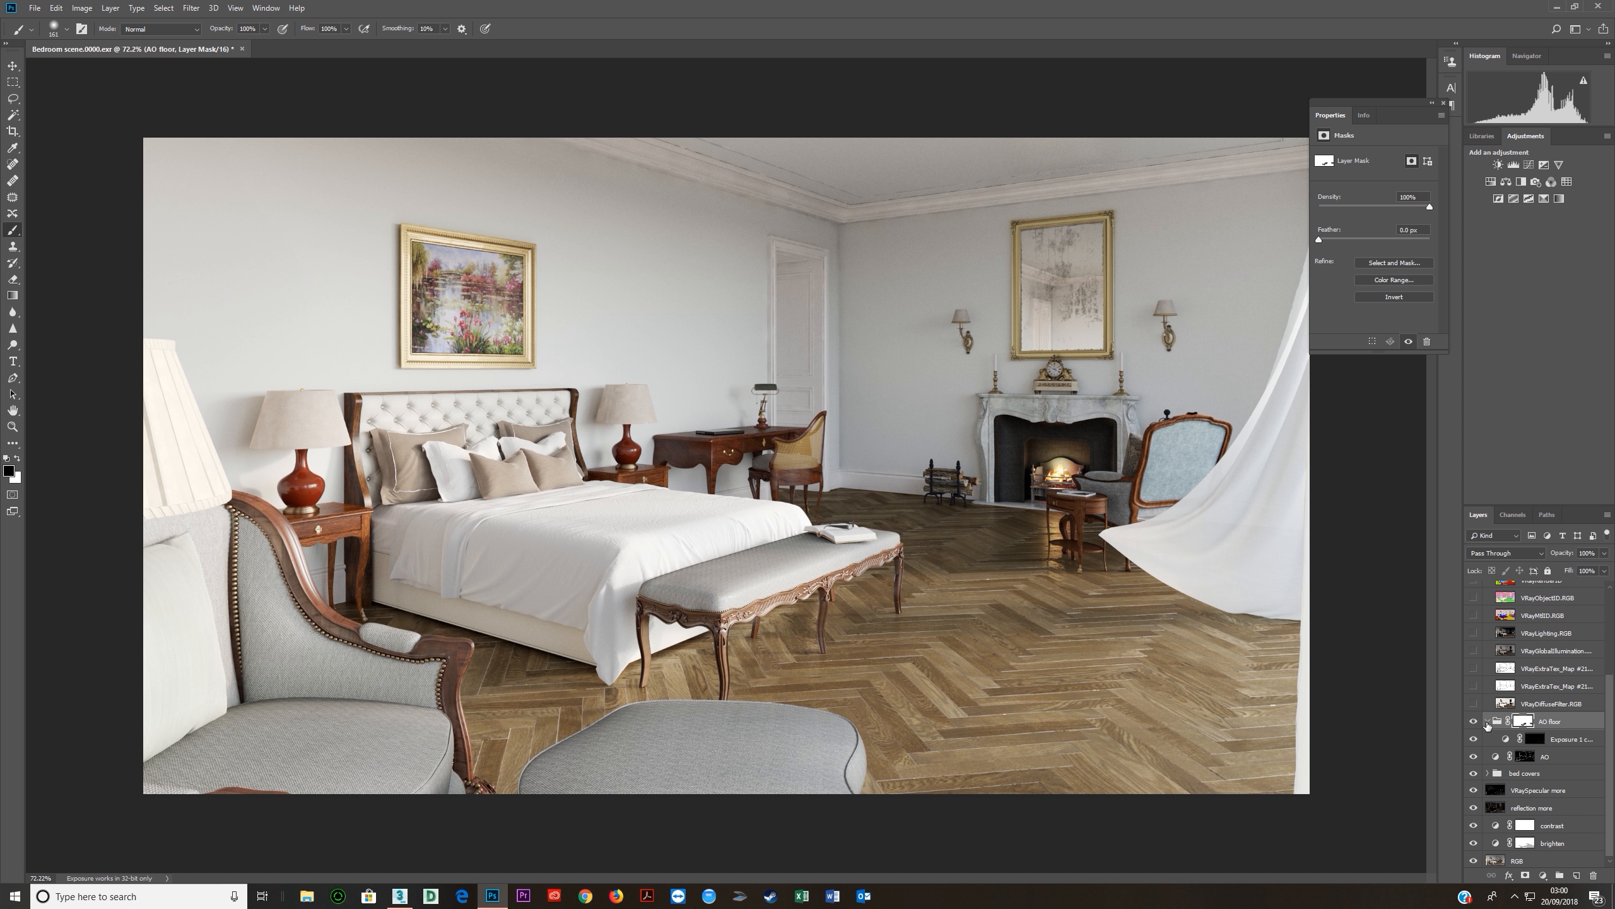
Collapse the AO floor and help groups and hide the help group.
click(1487, 723)
scroll(1494, 719, up, 2)
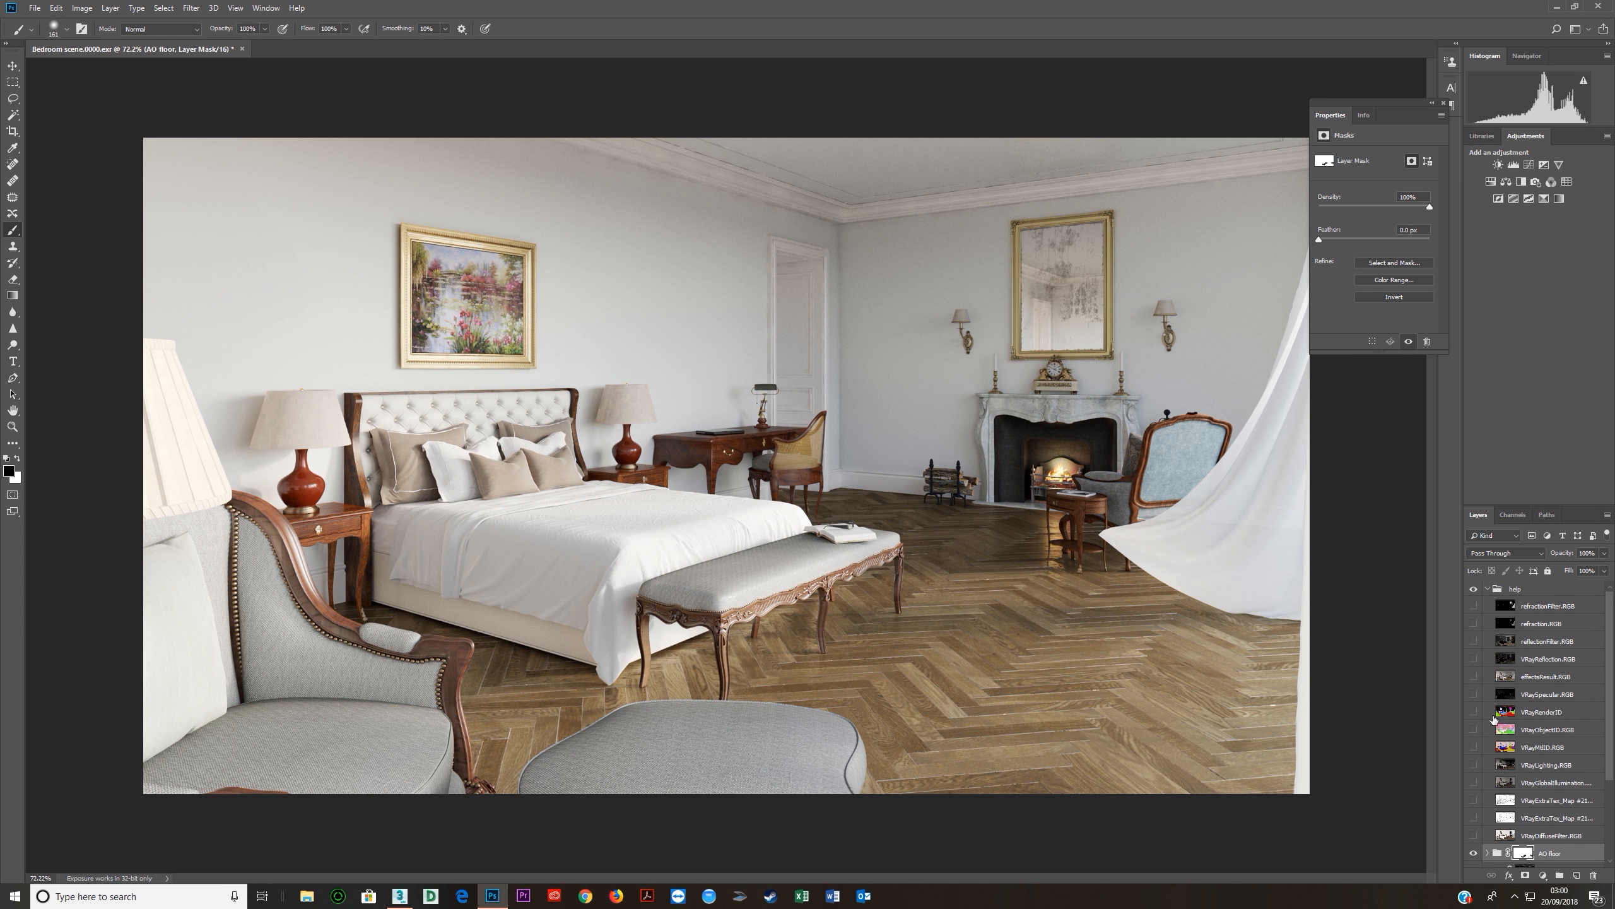
click(1487, 589)
click(1473, 589)
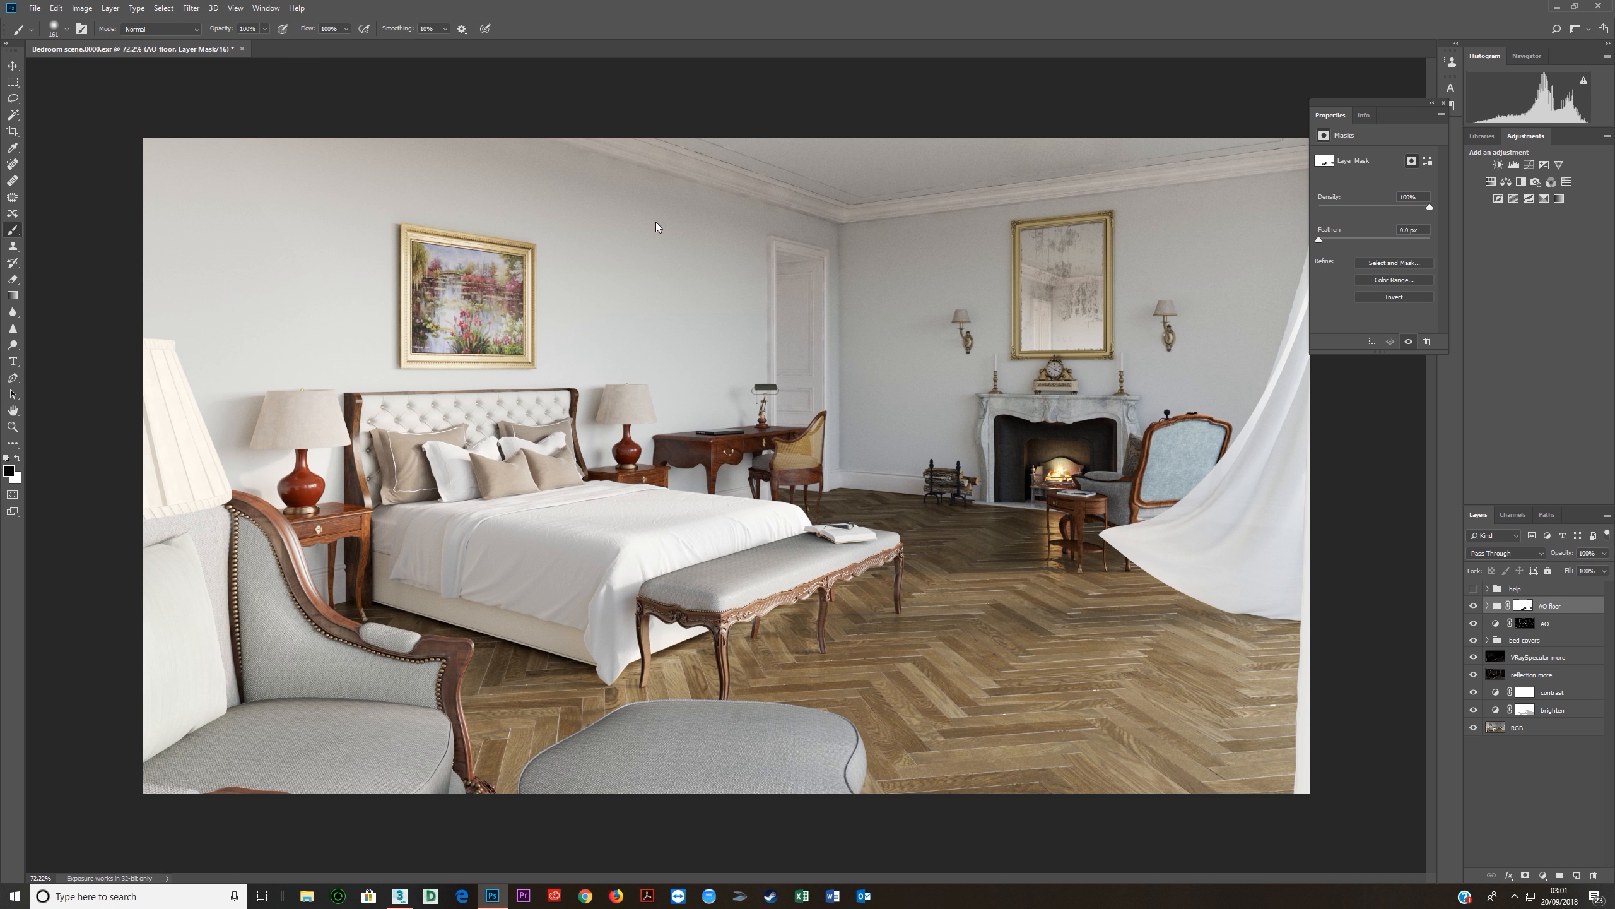
Inspect the ceiling cornice and the wall corner above the door up close.
scroll(766, 238, up, 12)
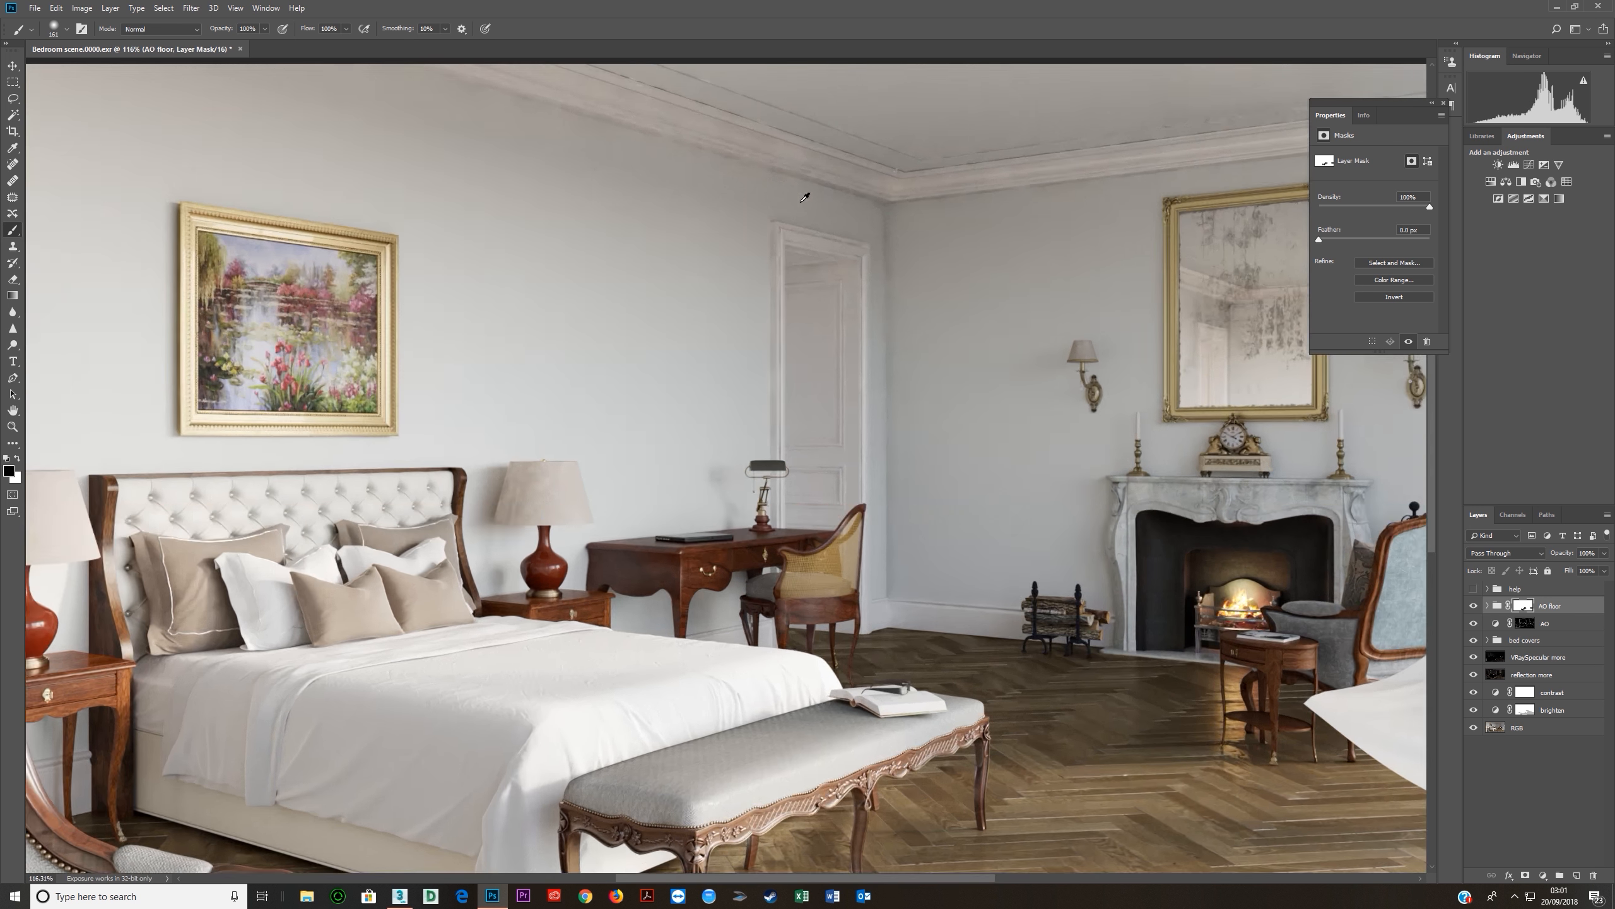
drag(806, 154, 797, 339)
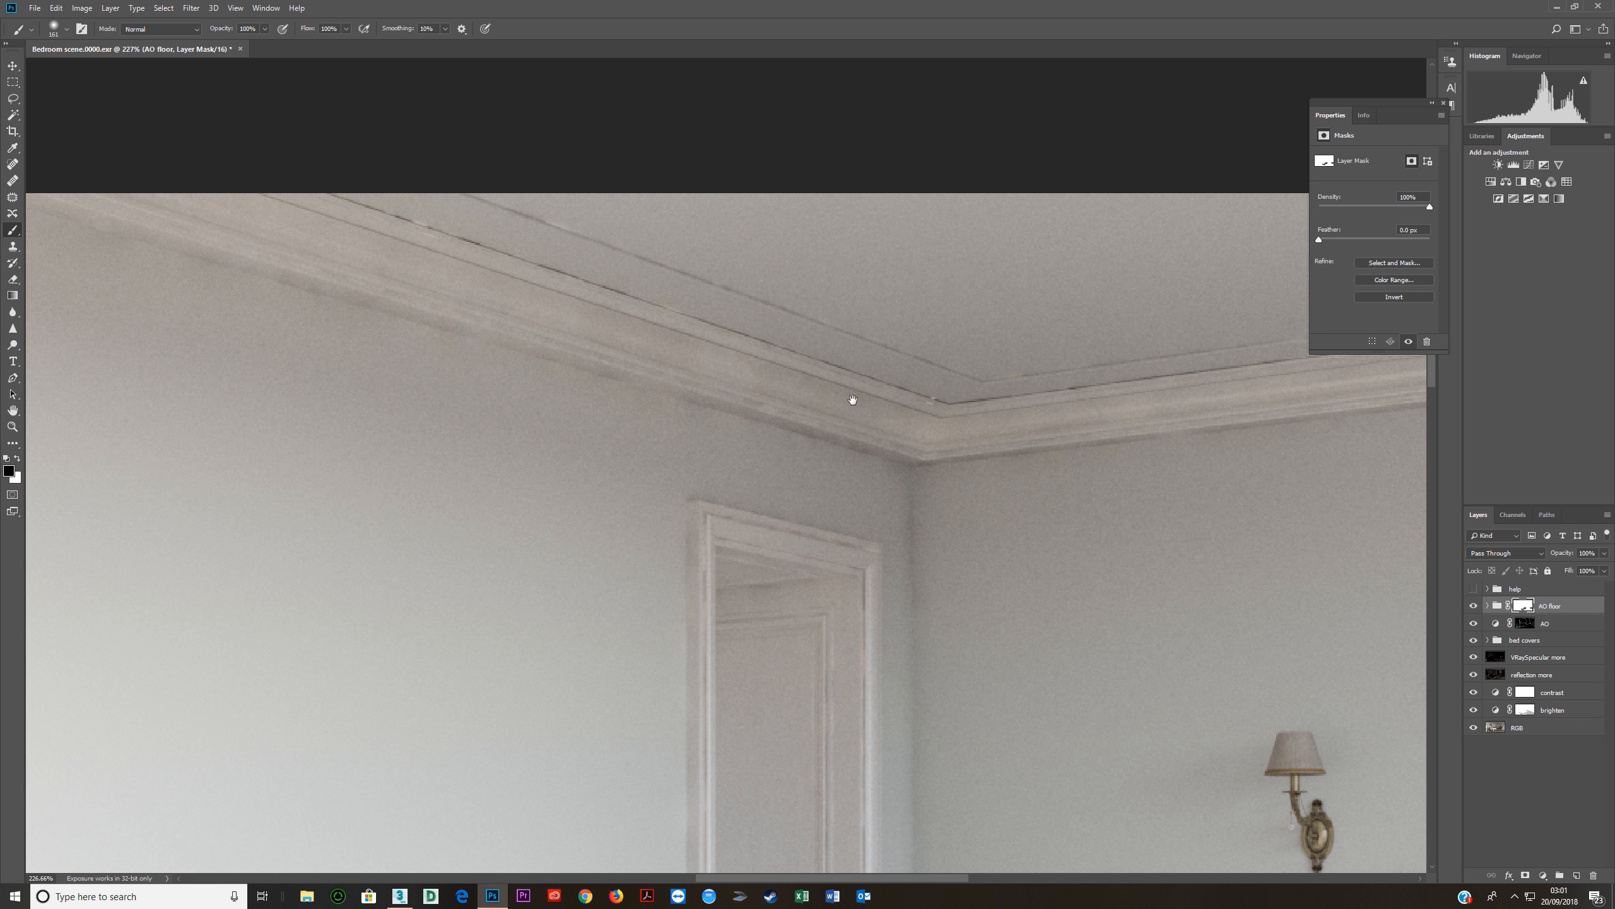
scroll(761, 380, down, 12)
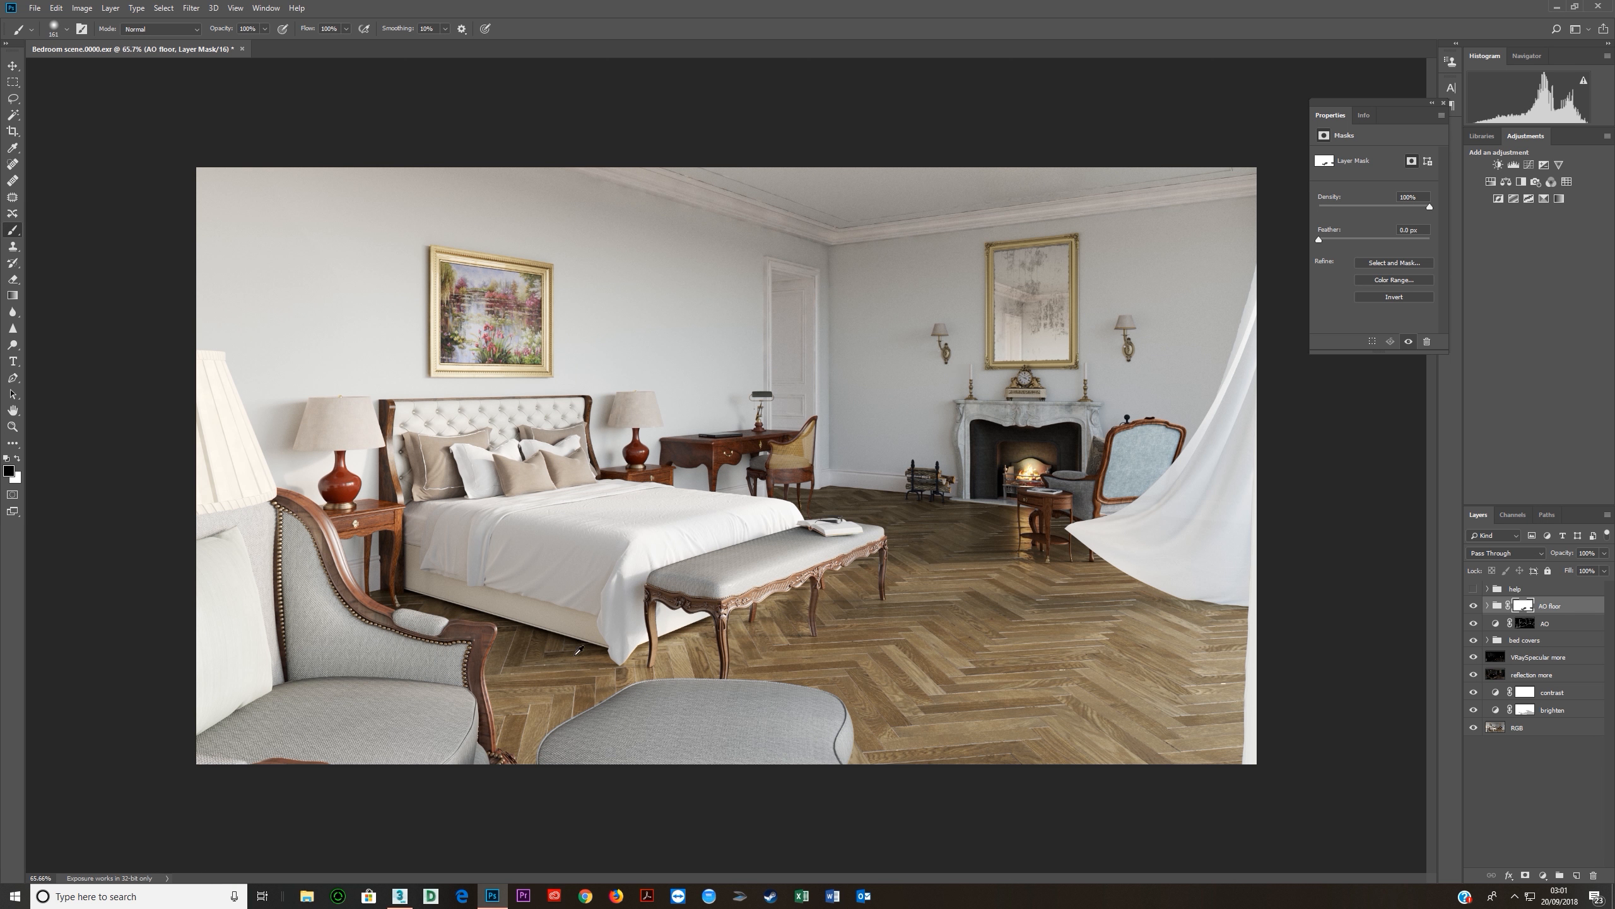
Switch to 3ds Max and examine the light cache Subdivs setting in the V-Ray global illumination setup.
click(399, 895)
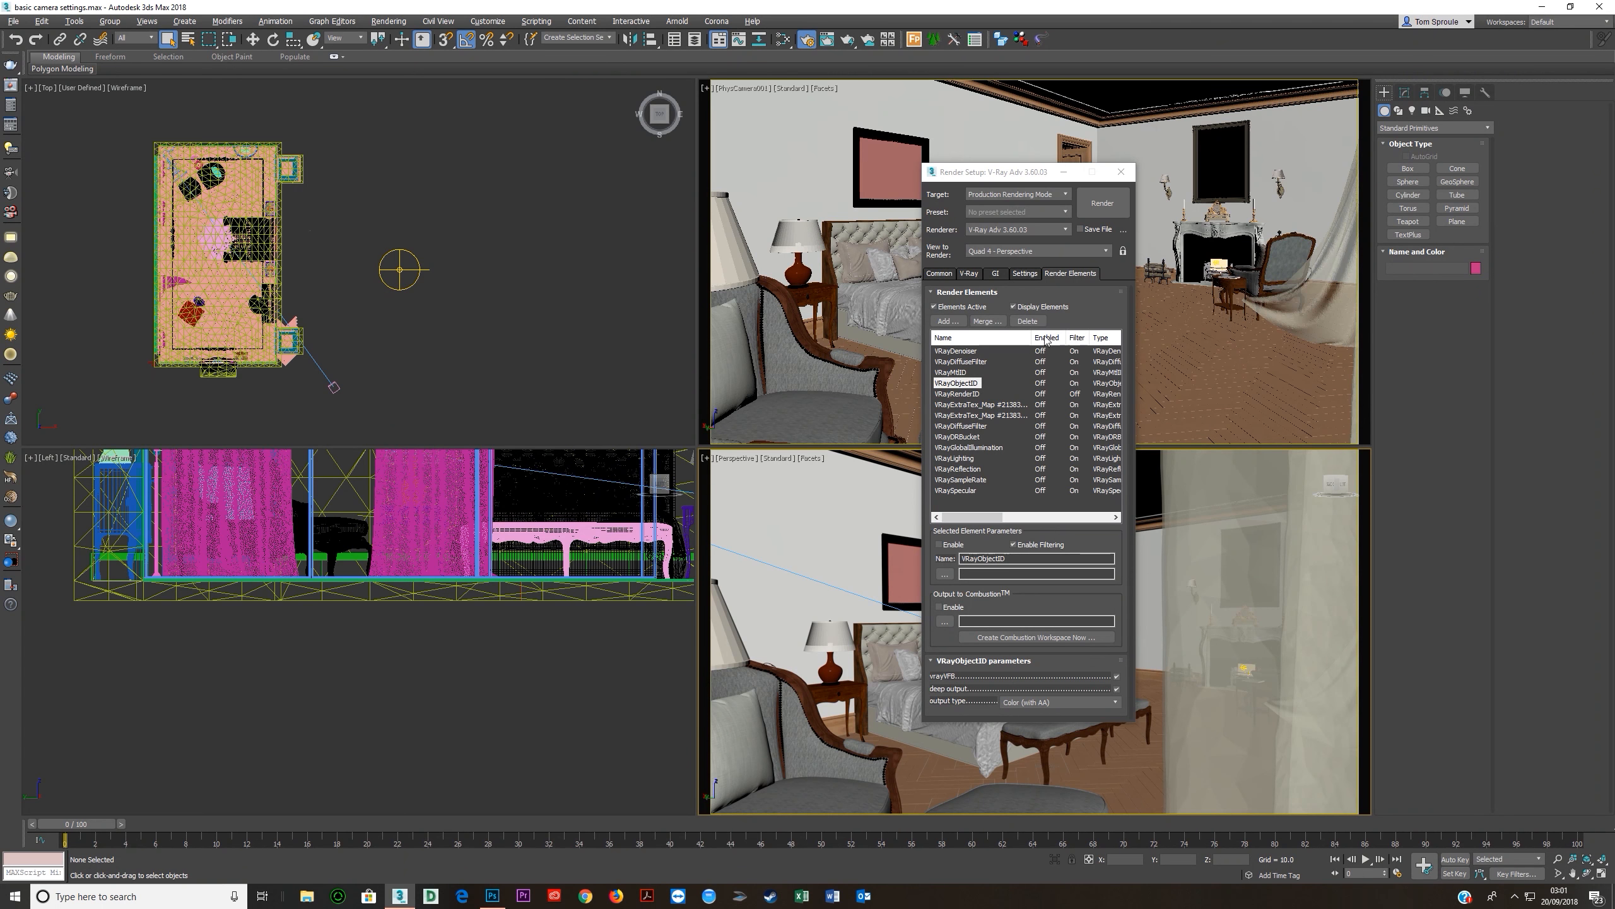
click(996, 274)
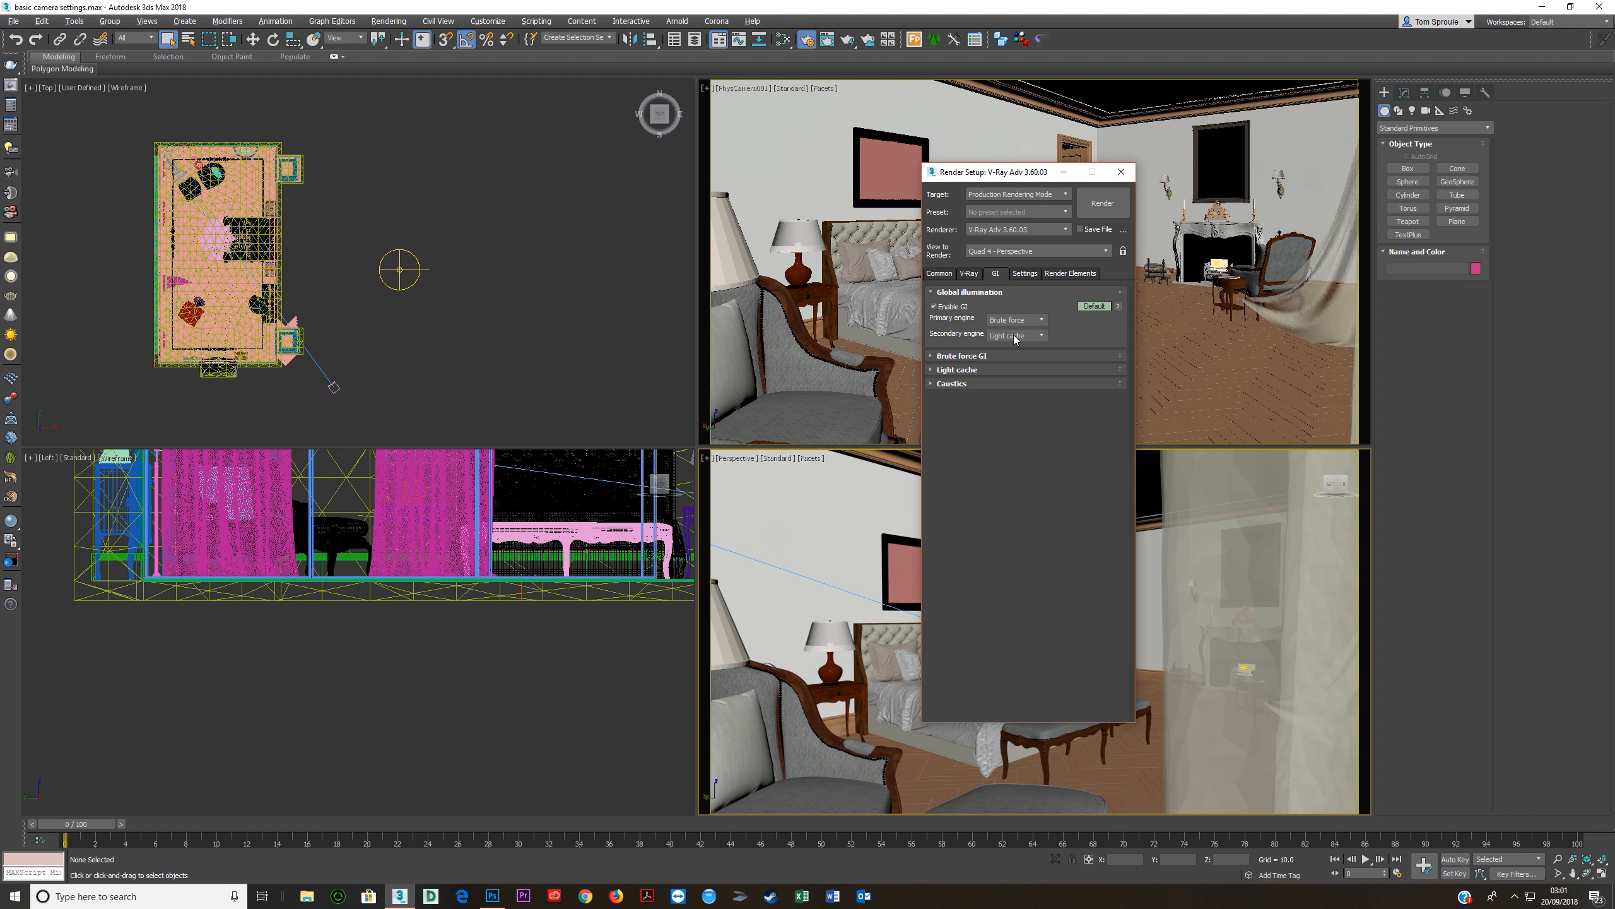
click(970, 372)
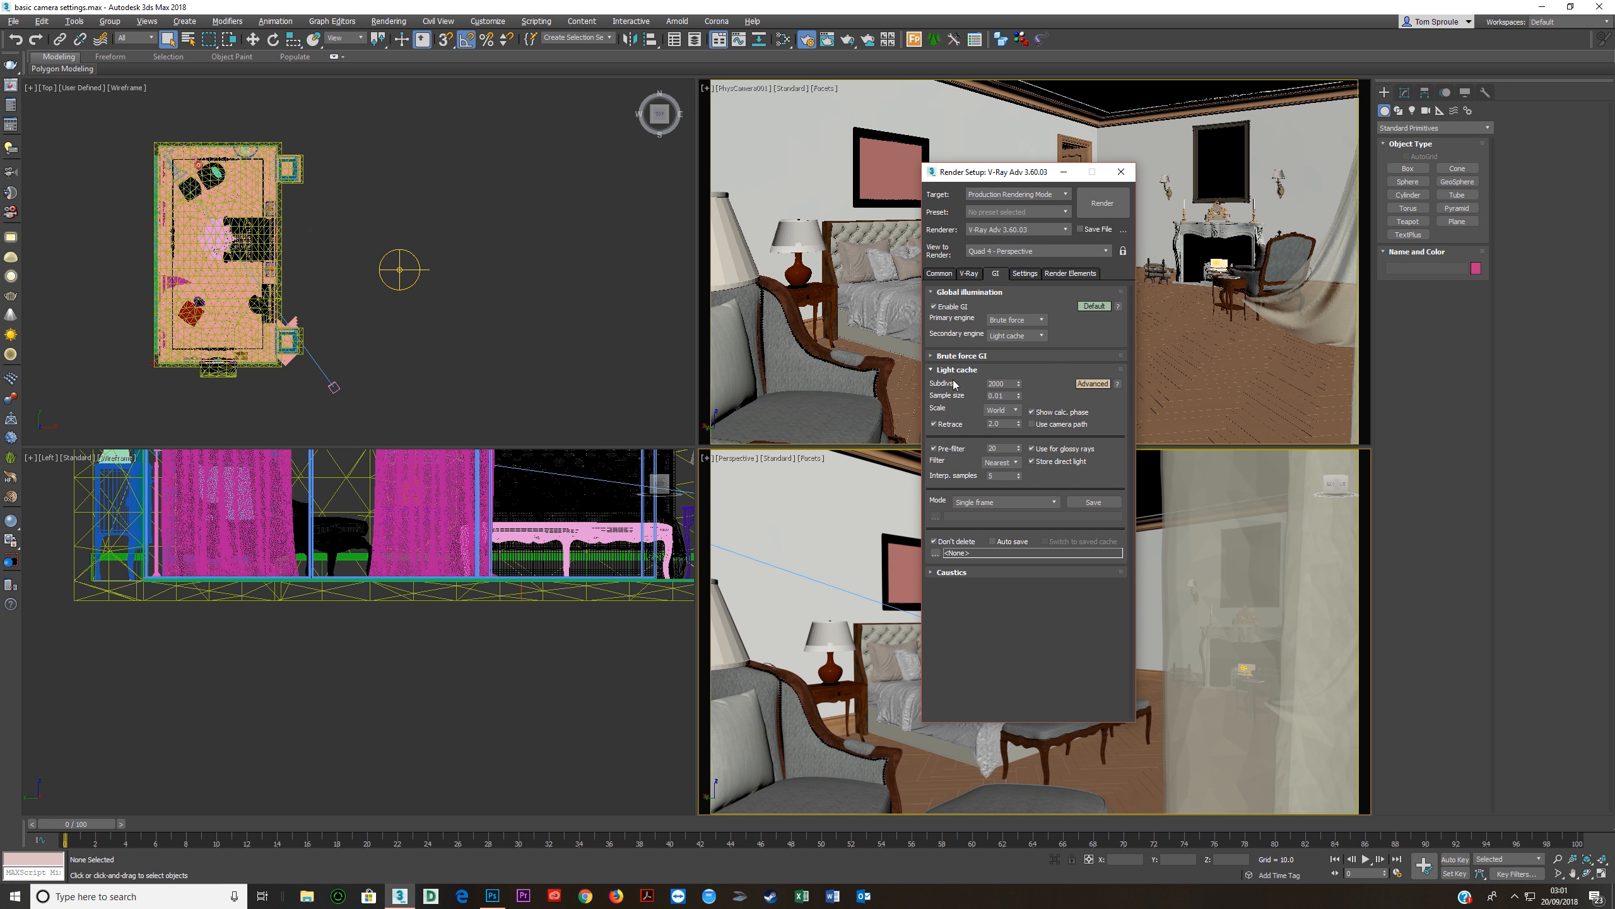
drag(1010, 385, 929, 391)
click(990, 384)
Try Brute force as the secondary GI engine, restore Light cache, and return to Photoshop.
click(1016, 341)
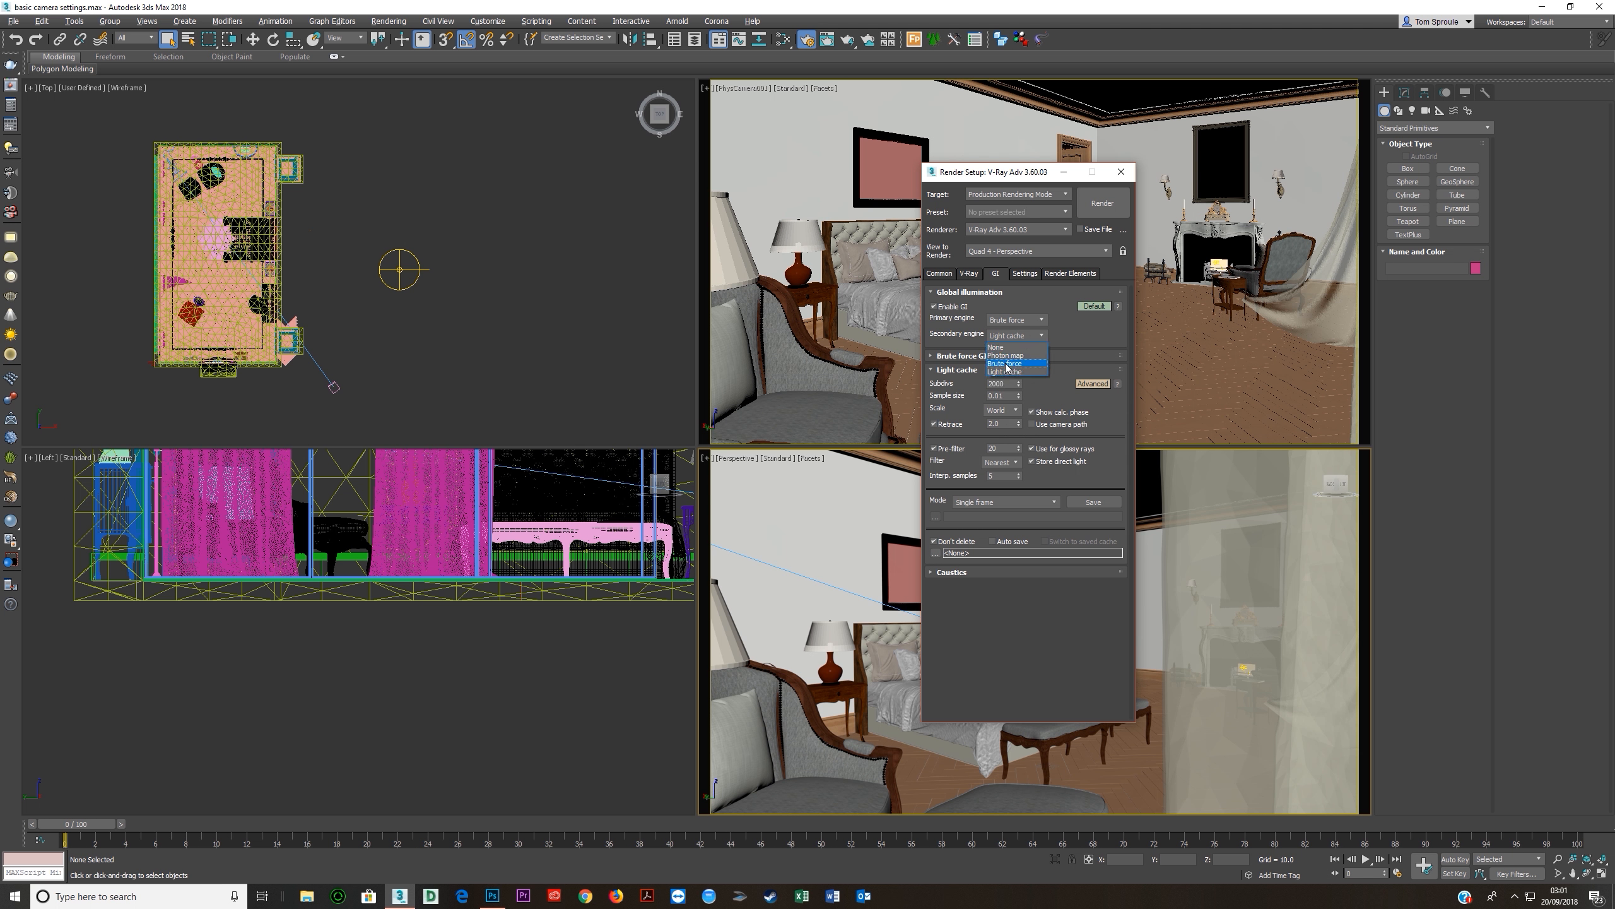
click(1008, 369)
click(1006, 337)
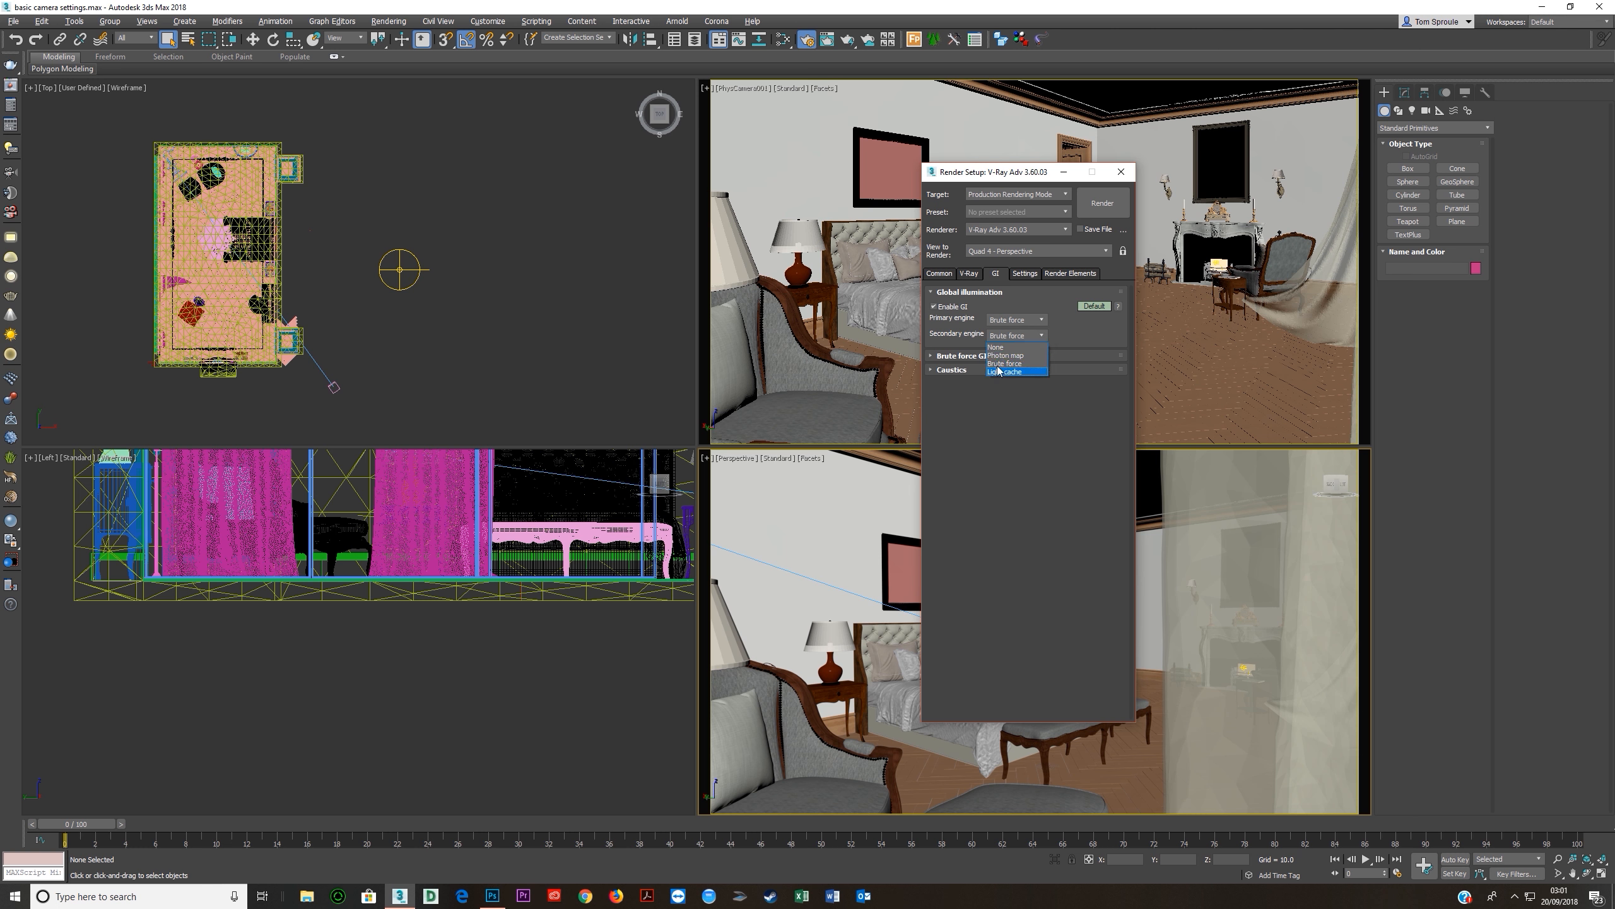
click(1002, 373)
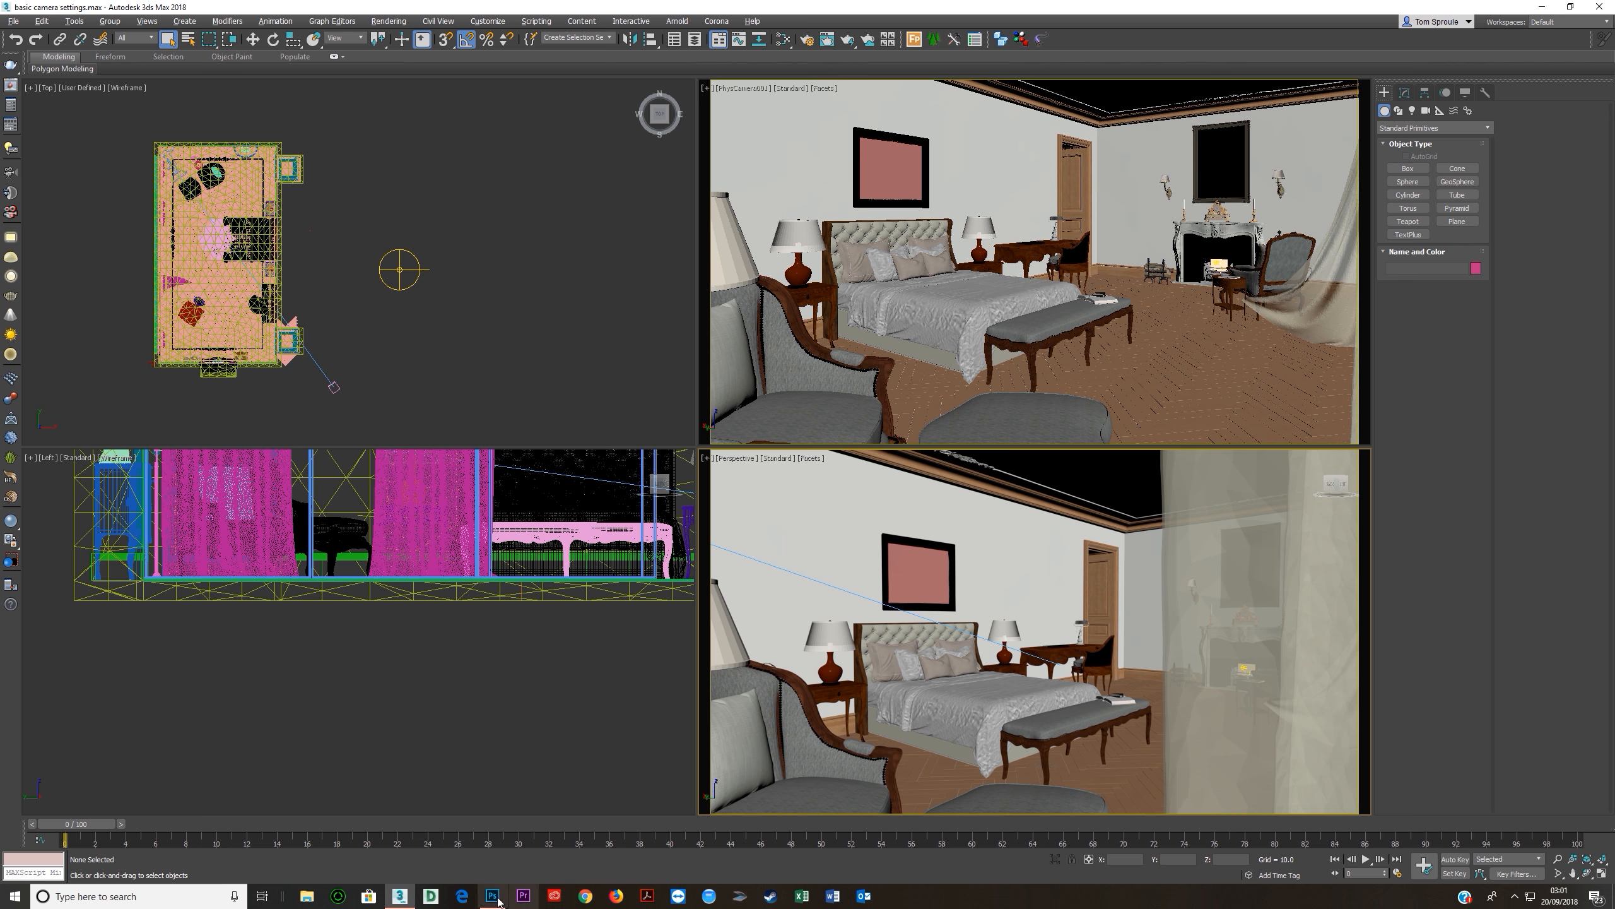
click(495, 896)
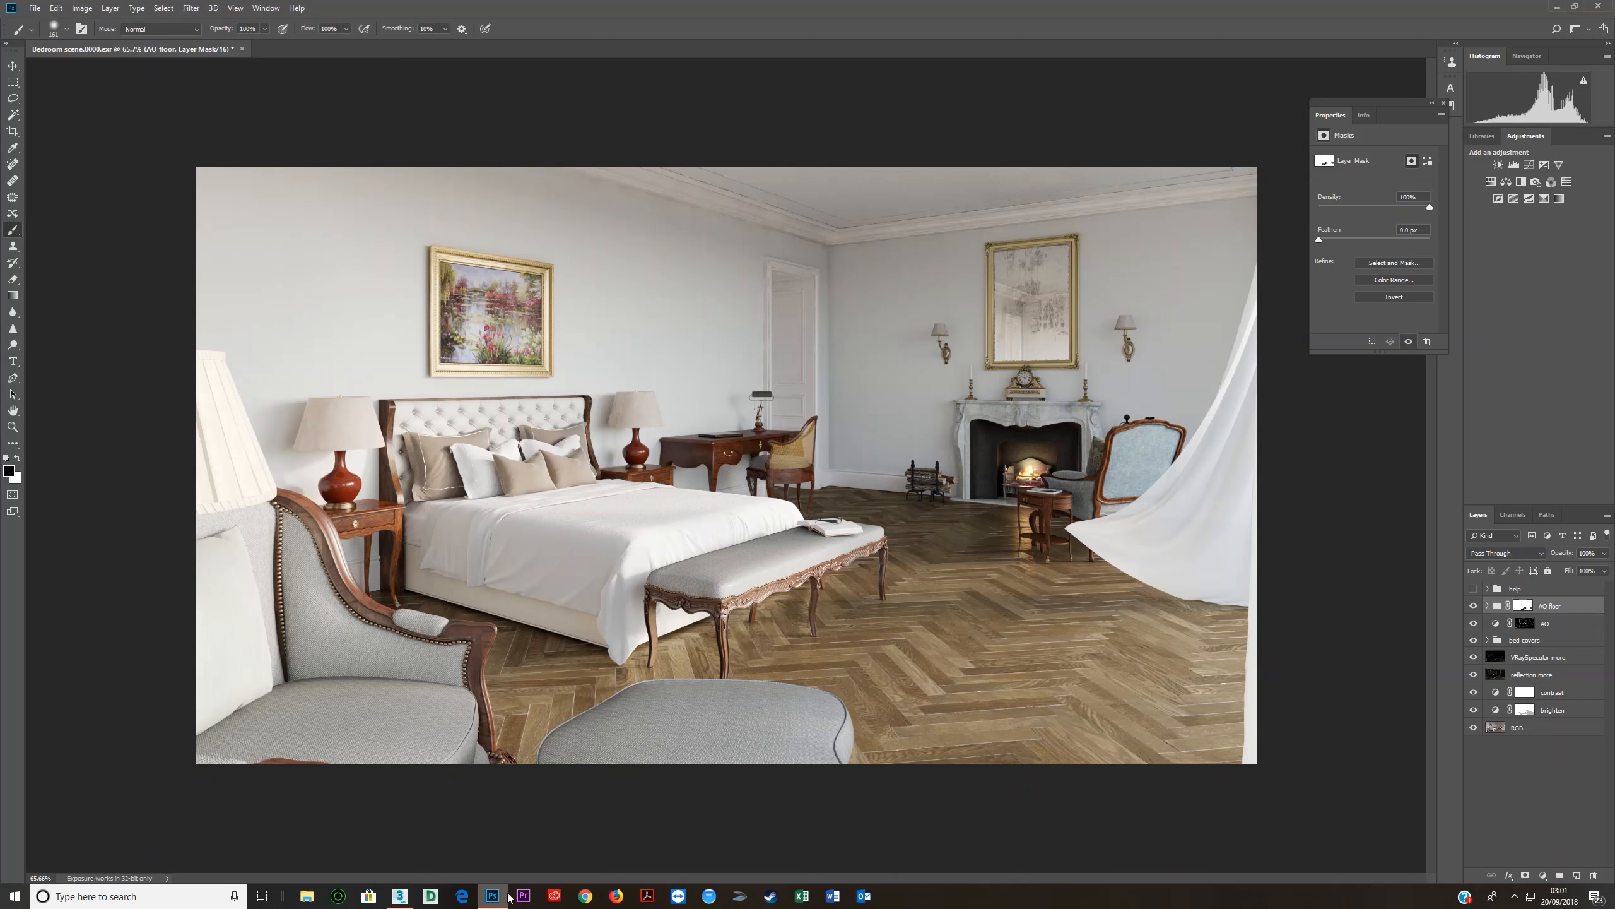
Expand the help group and compare the edited image with the effectsResult.RGB pass by toggling that layer's visibility.
click(1488, 589)
scroll(1490, 630, down, 1)
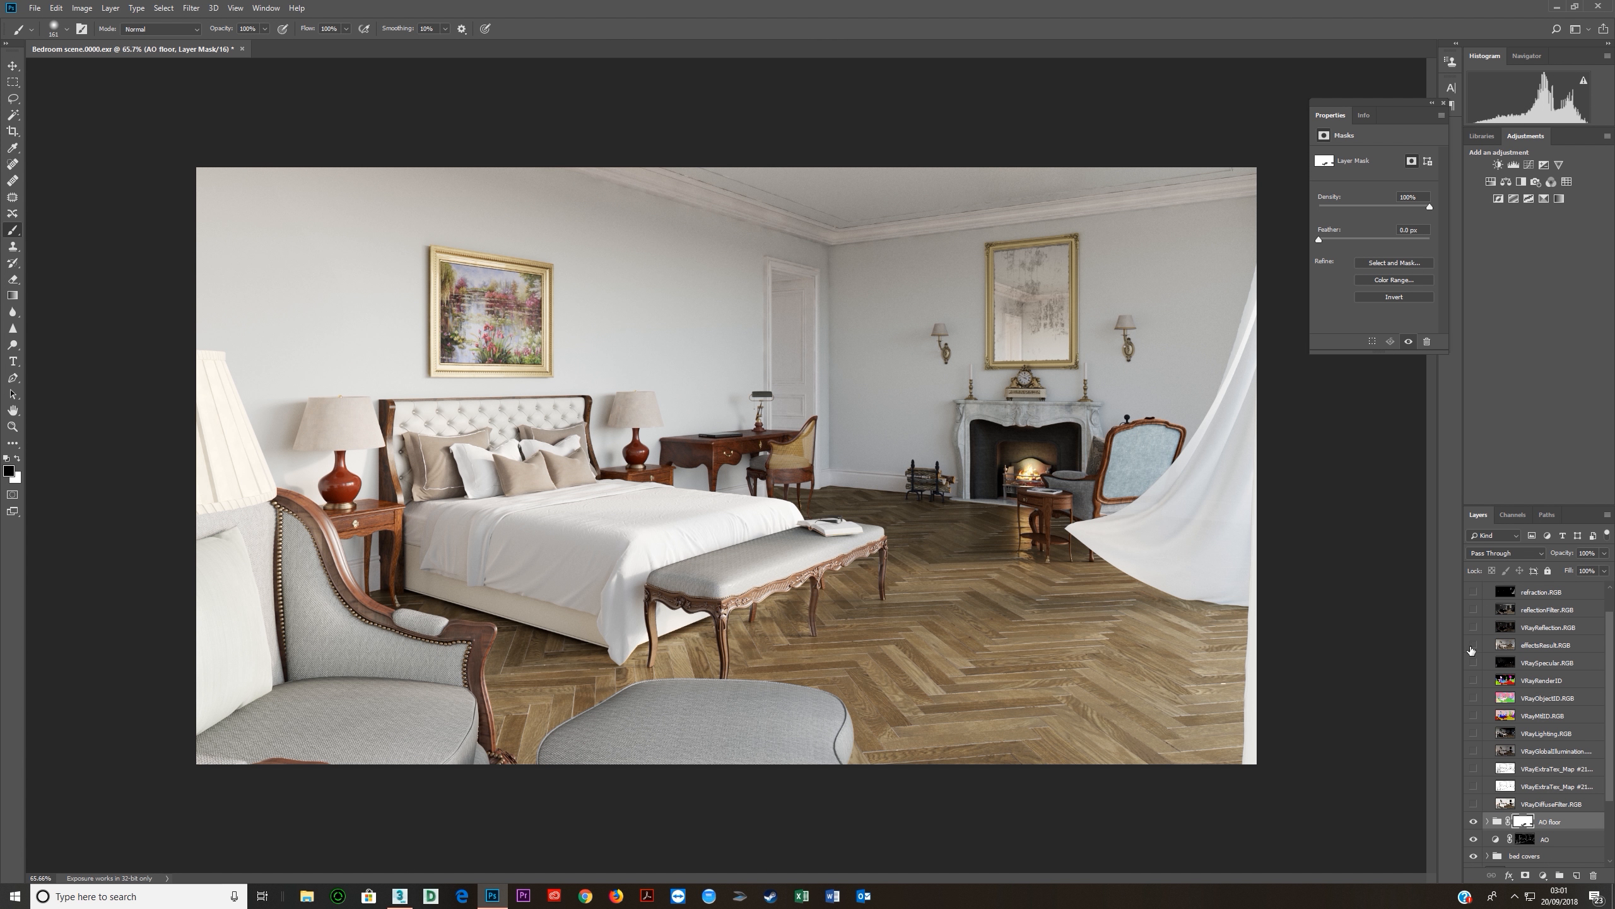
click(1474, 645)
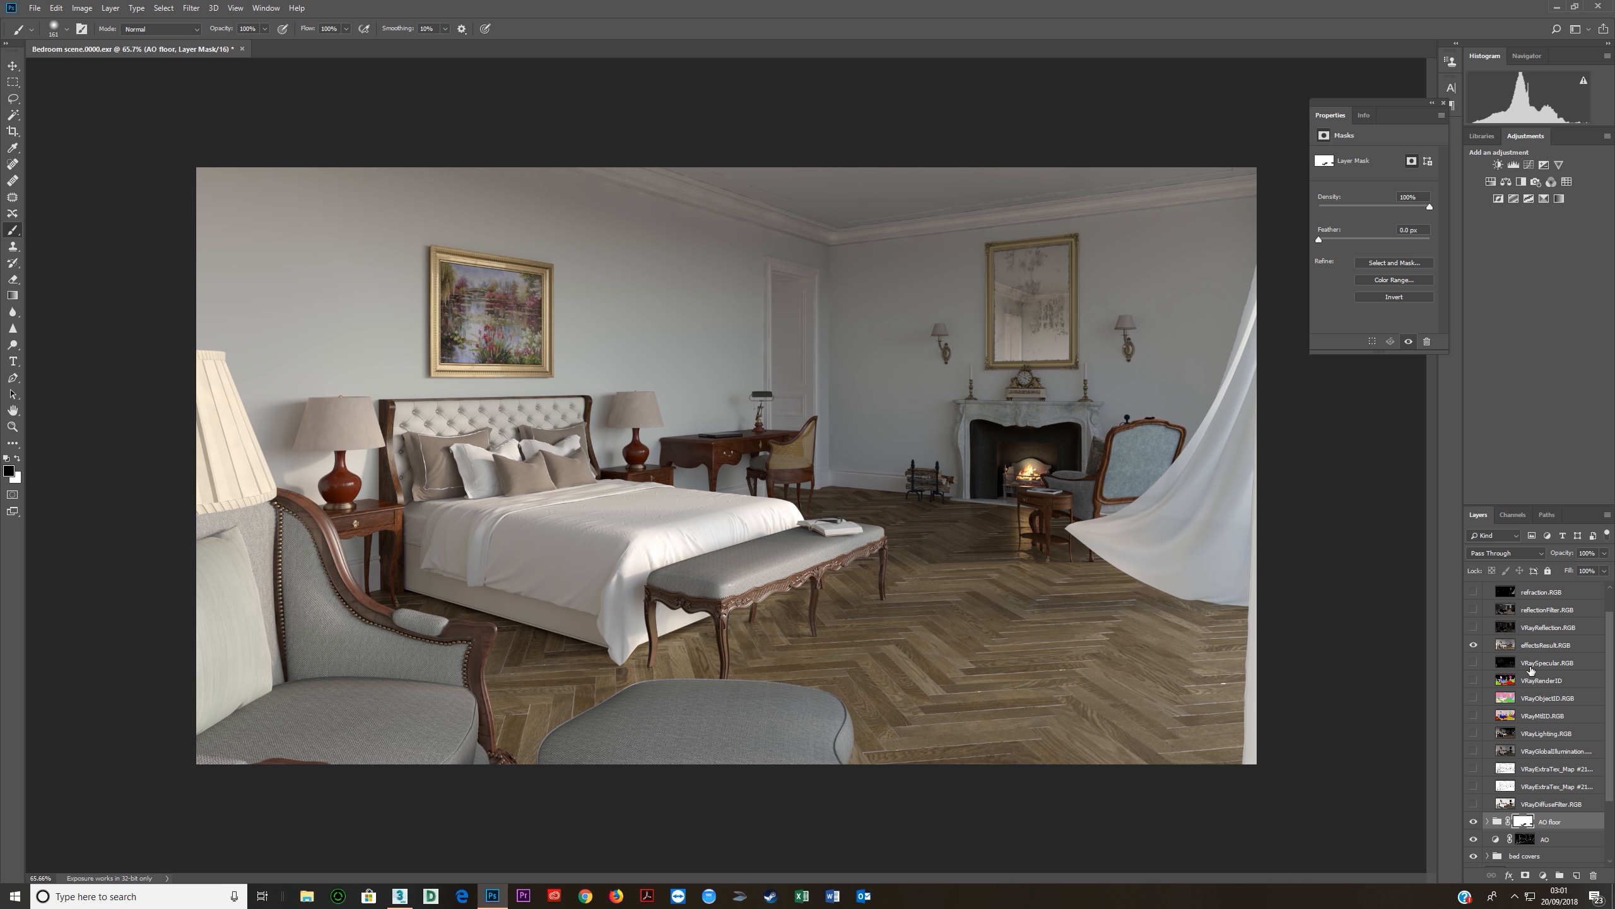
click(1474, 645)
scroll(1526, 700, down, 3)
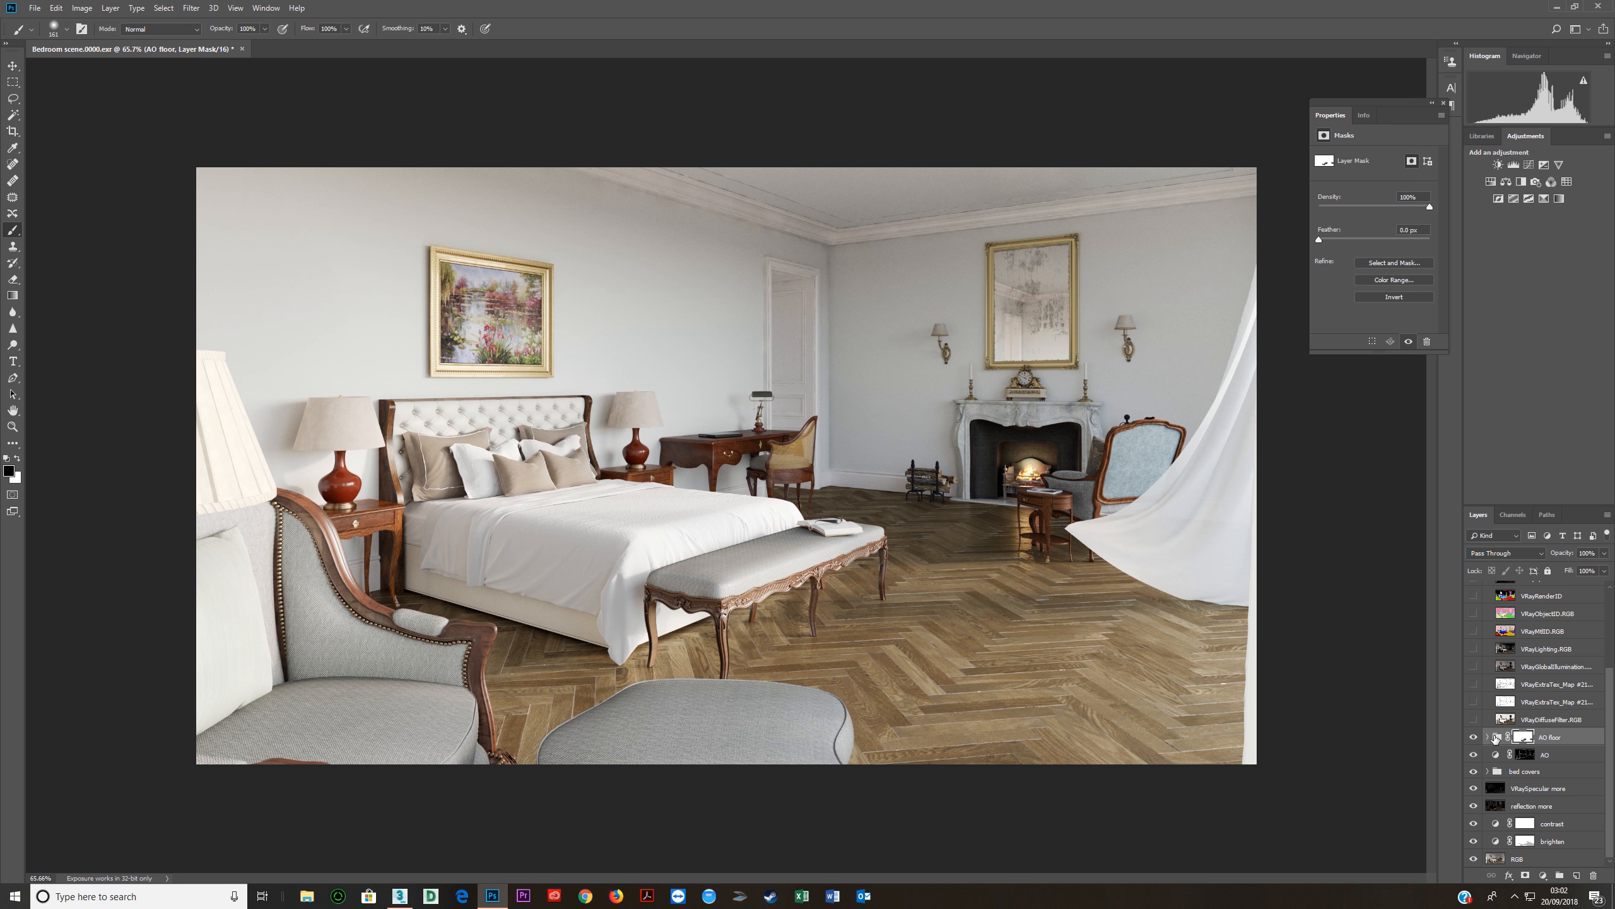
scroll(1487, 663, up, 3)
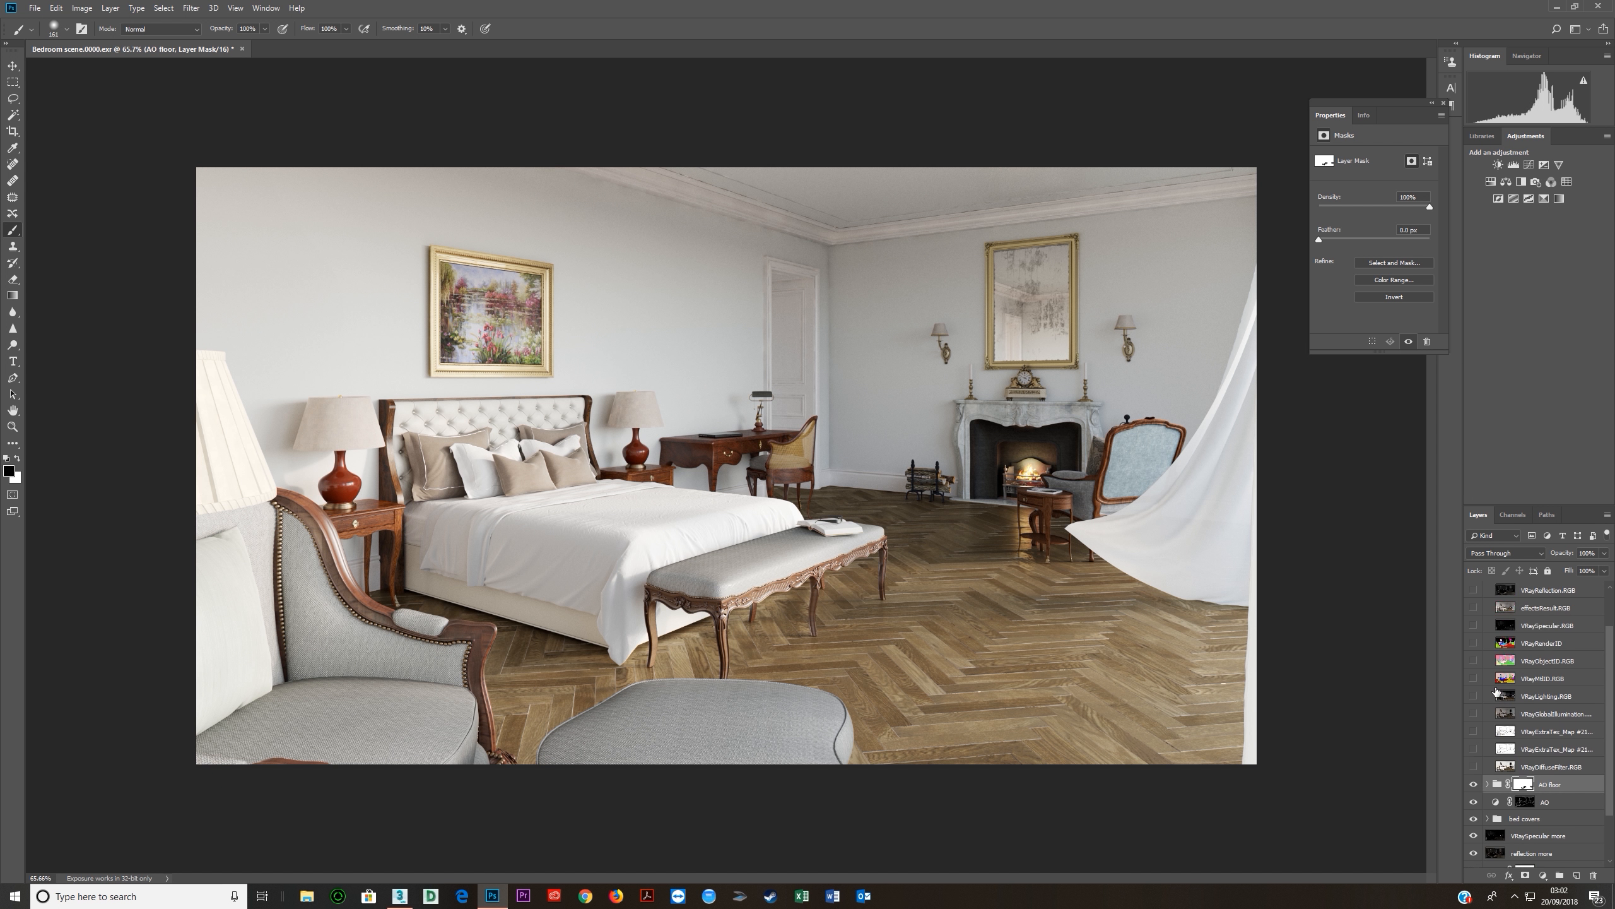
click(1473, 671)
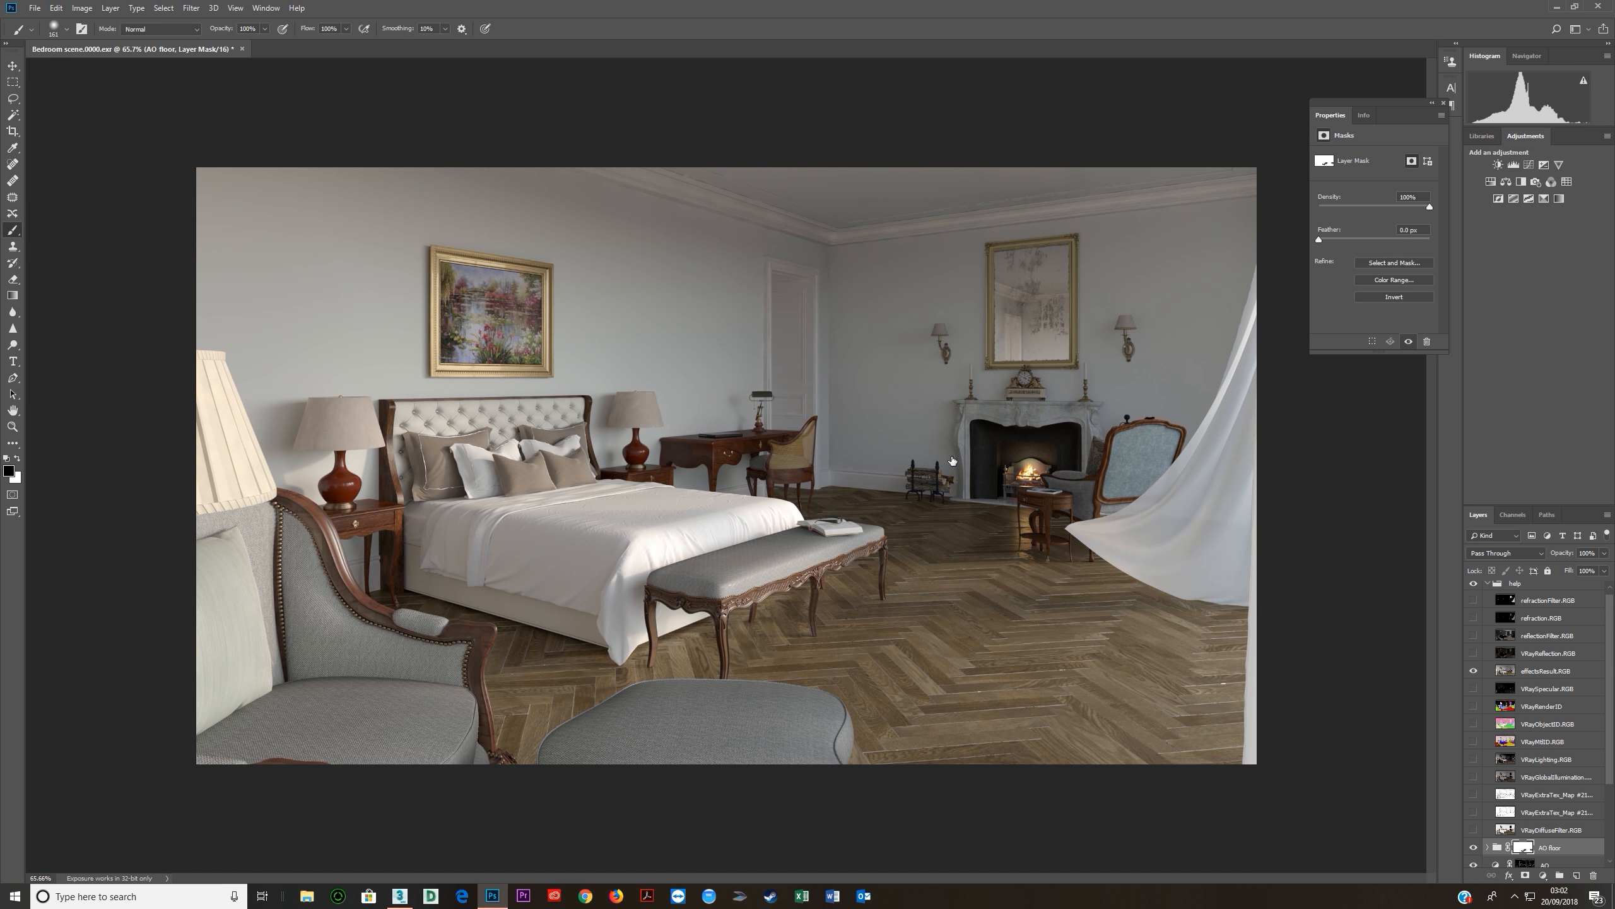
click(1473, 671)
scroll(1505, 706, down, 3)
scroll(1508, 710, down, 1)
Add a Curves adjustment layer above the AO floor group and raise its midtones to brighten the image.
click(1561, 738)
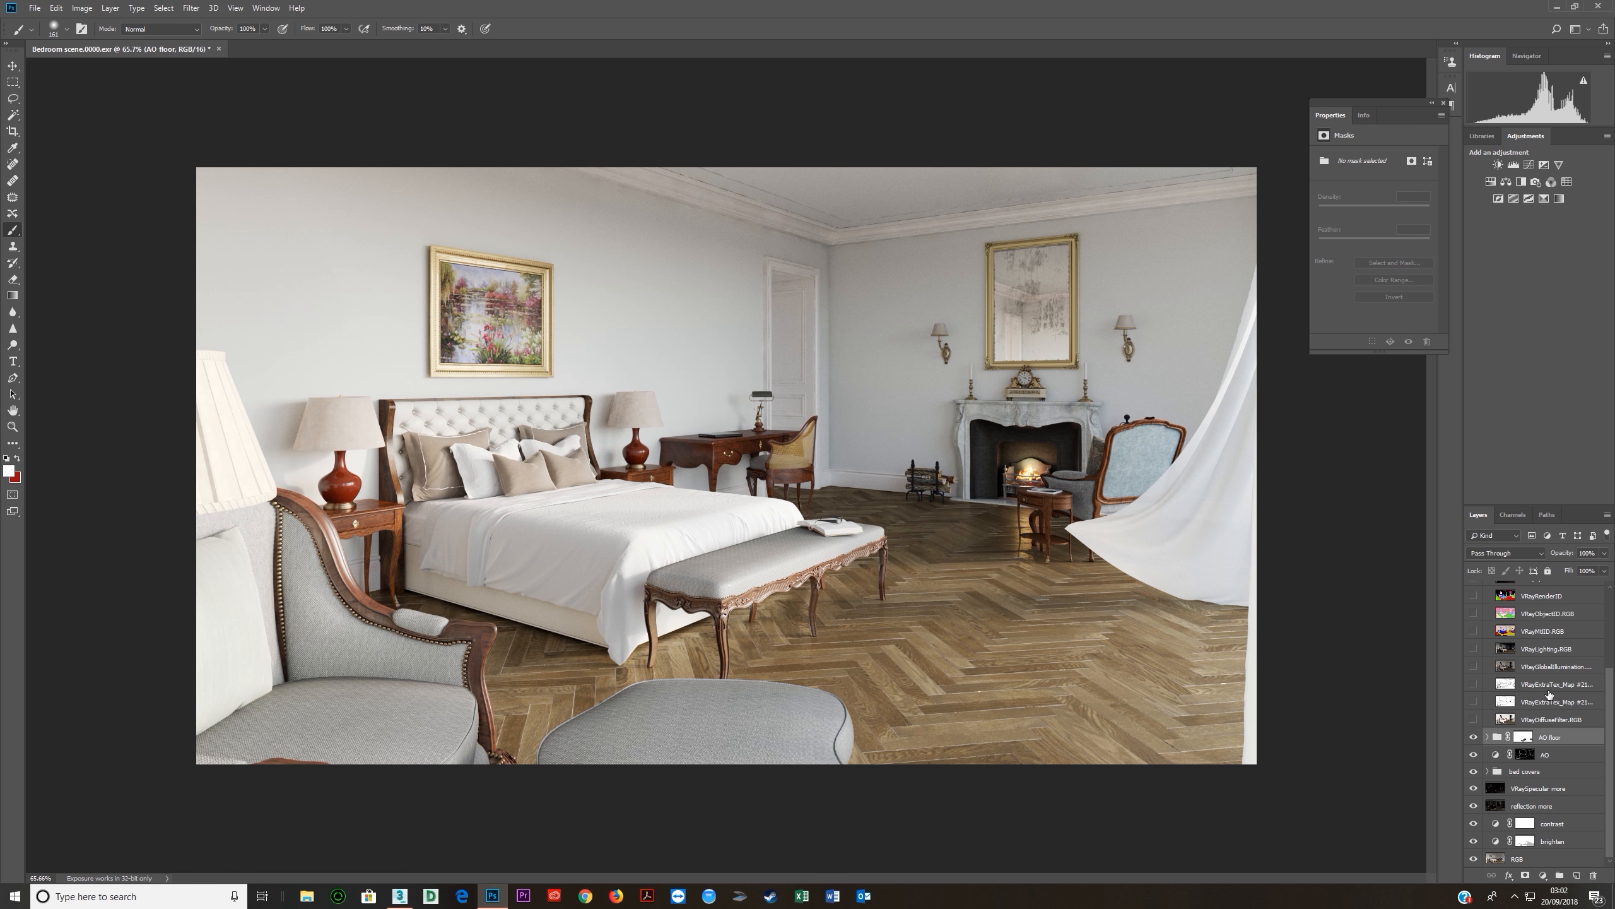
scroll(1552, 696, up, 3)
click(1528, 165)
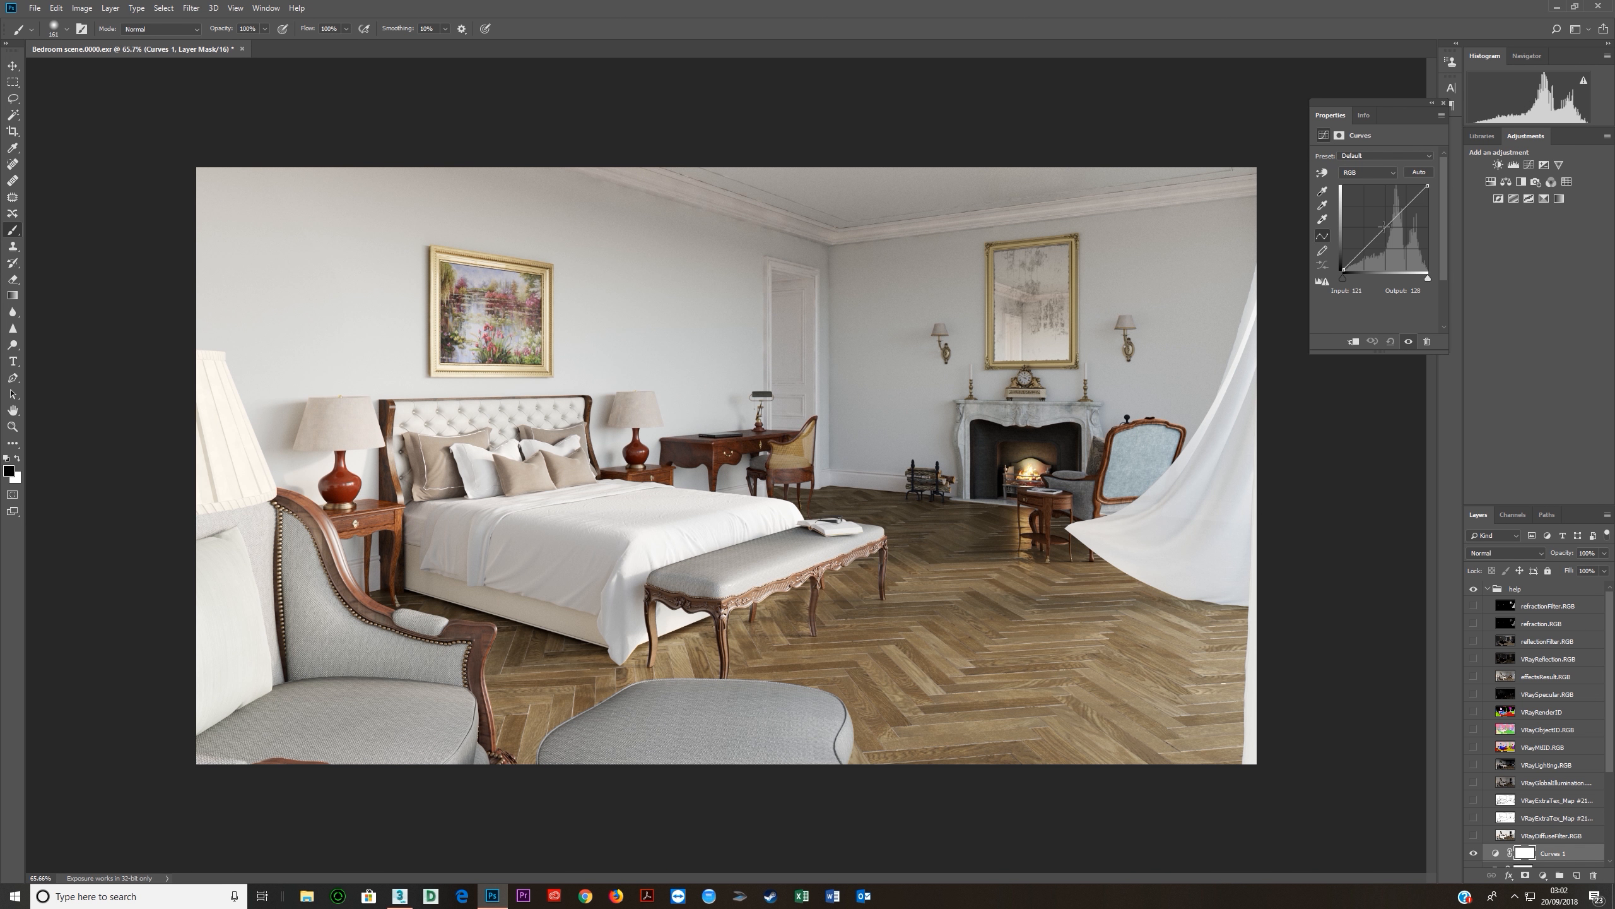
click(1384, 224)
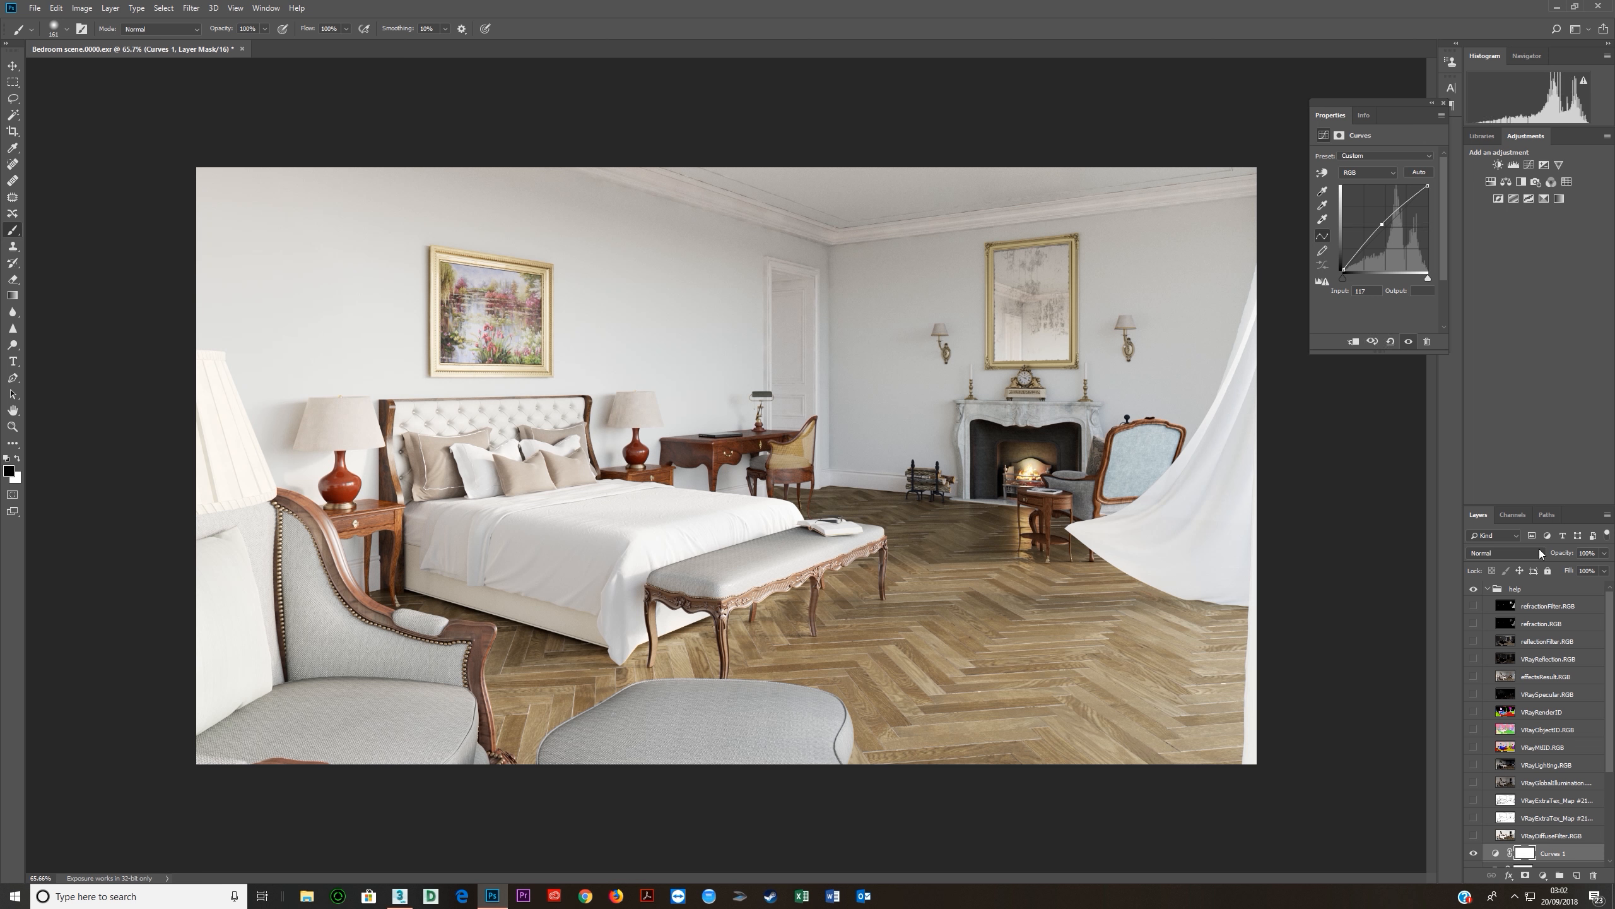
Invert the Curves 1 mask to black, raise the curve's midpoint slightly further, and make white the foreground colour.
scroll(1511, 691, down, 3)
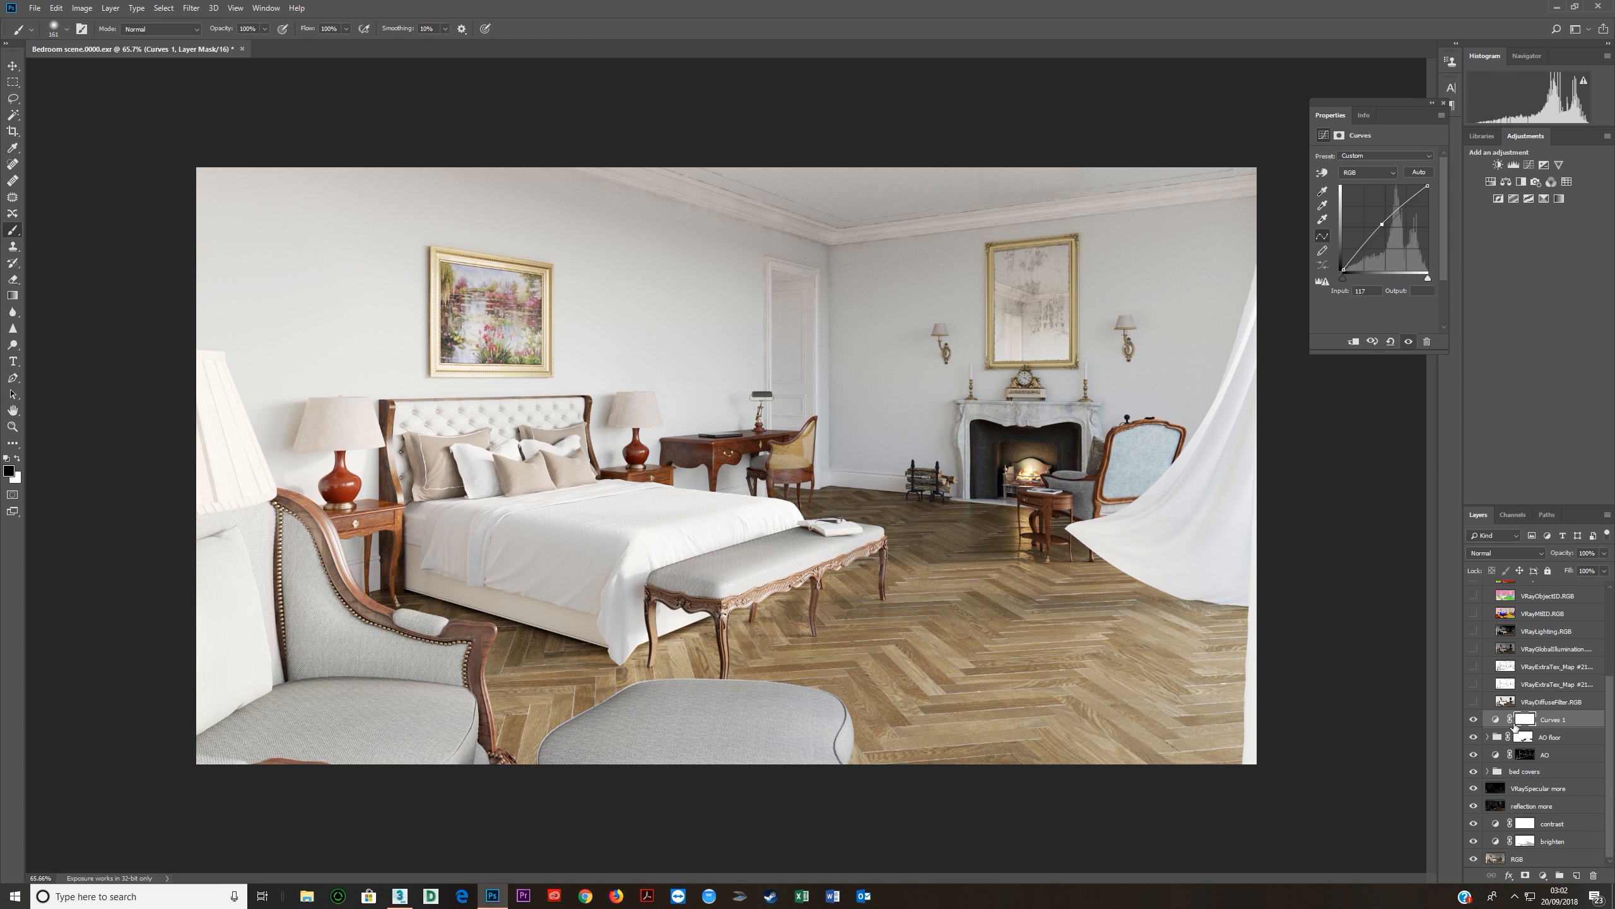
key(ctrl+i)
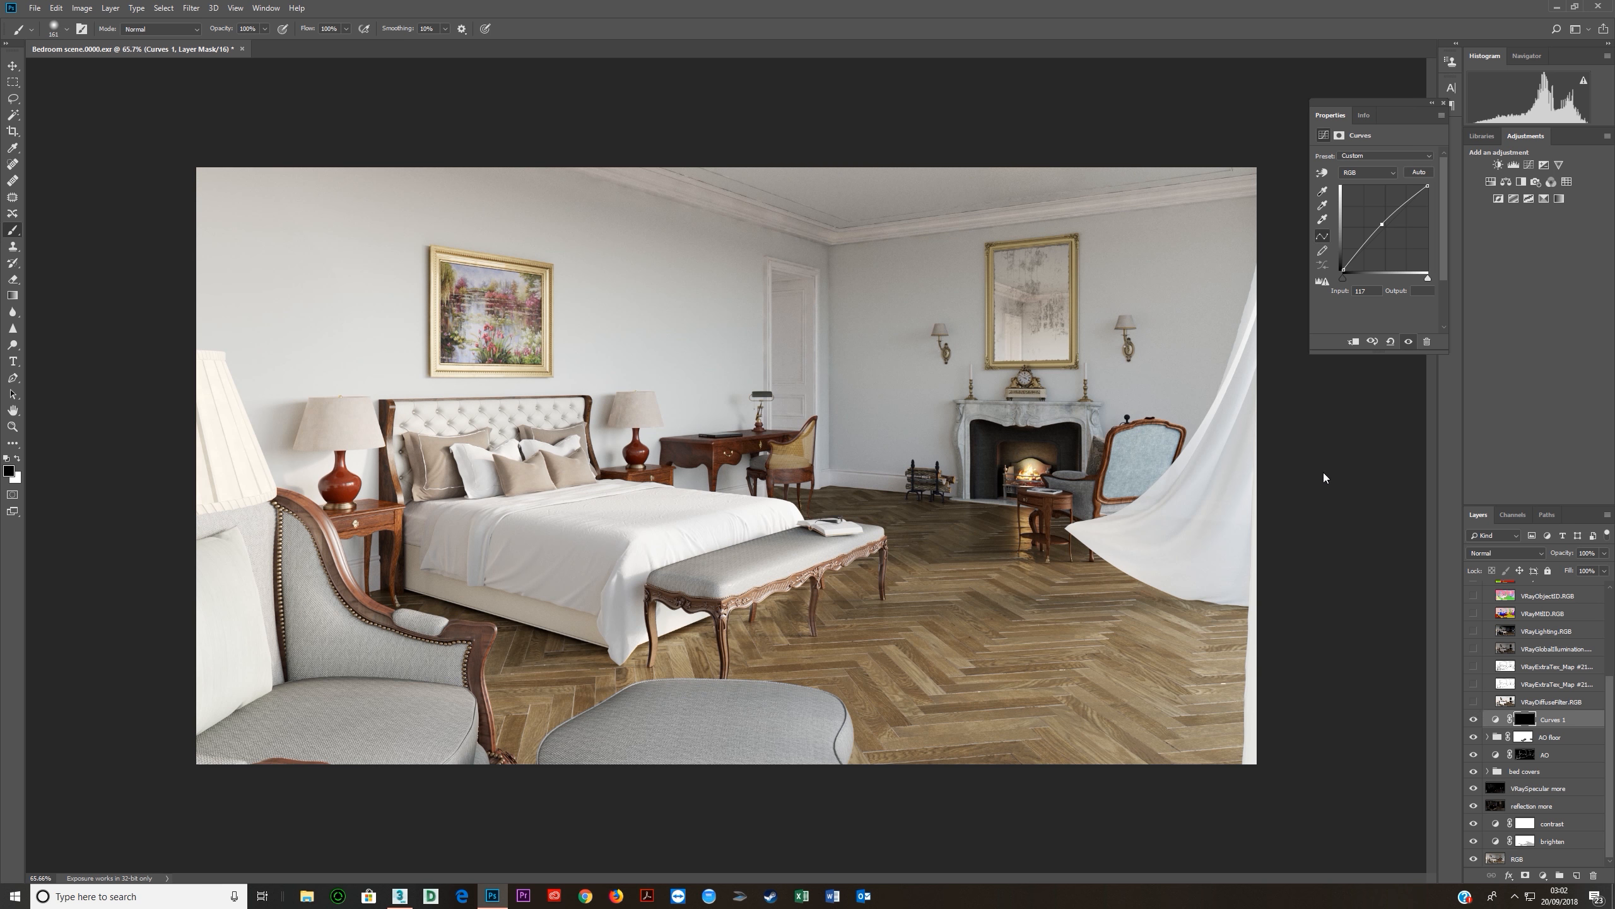
drag(1383, 224, 1380, 220)
key(x)
Try painting white at 100% opacity on the Curves 1 mask over the walls around the door, and undo it.
mouse_move(621, 370)
mouse_down()
mouse_move(633, 374)
mouse_move(625, 289)
mouse_move(593, 263)
mouse_up()
drag(656, 314, 672, 317)
drag(840, 224, 796, 425)
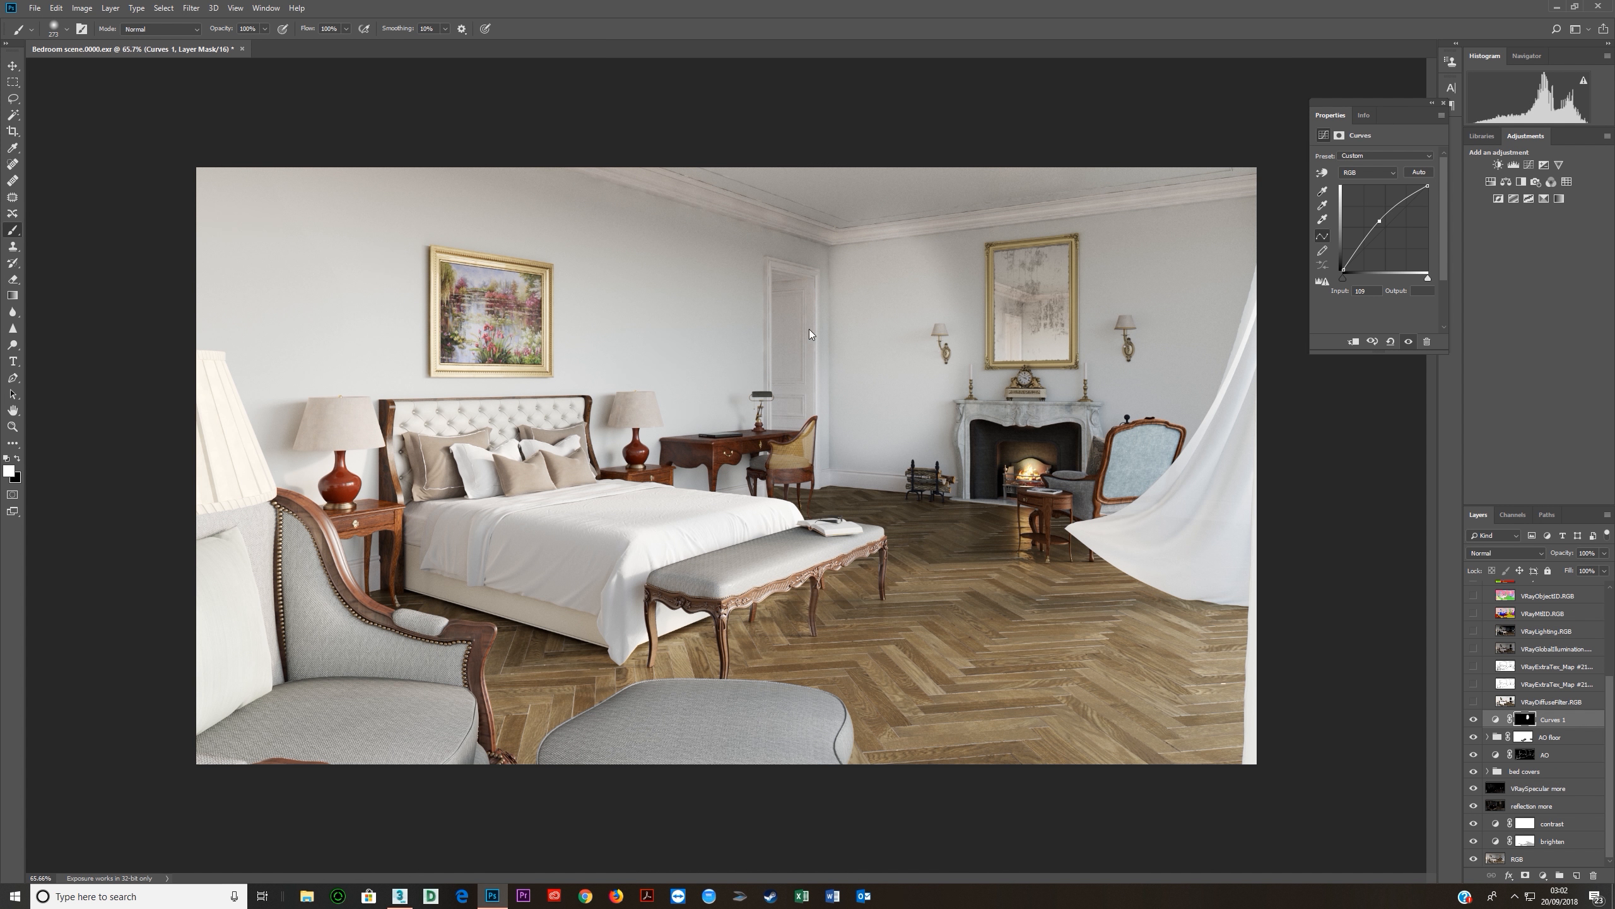
key(ctrl+z)
mouse_move(876, 354)
mouse_down()
mouse_move(840, 354)
mouse_move(866, 323)
mouse_move(859, 254)
mouse_move(851, 427)
mouse_move(847, 193)
mouse_move(819, 190)
mouse_up()
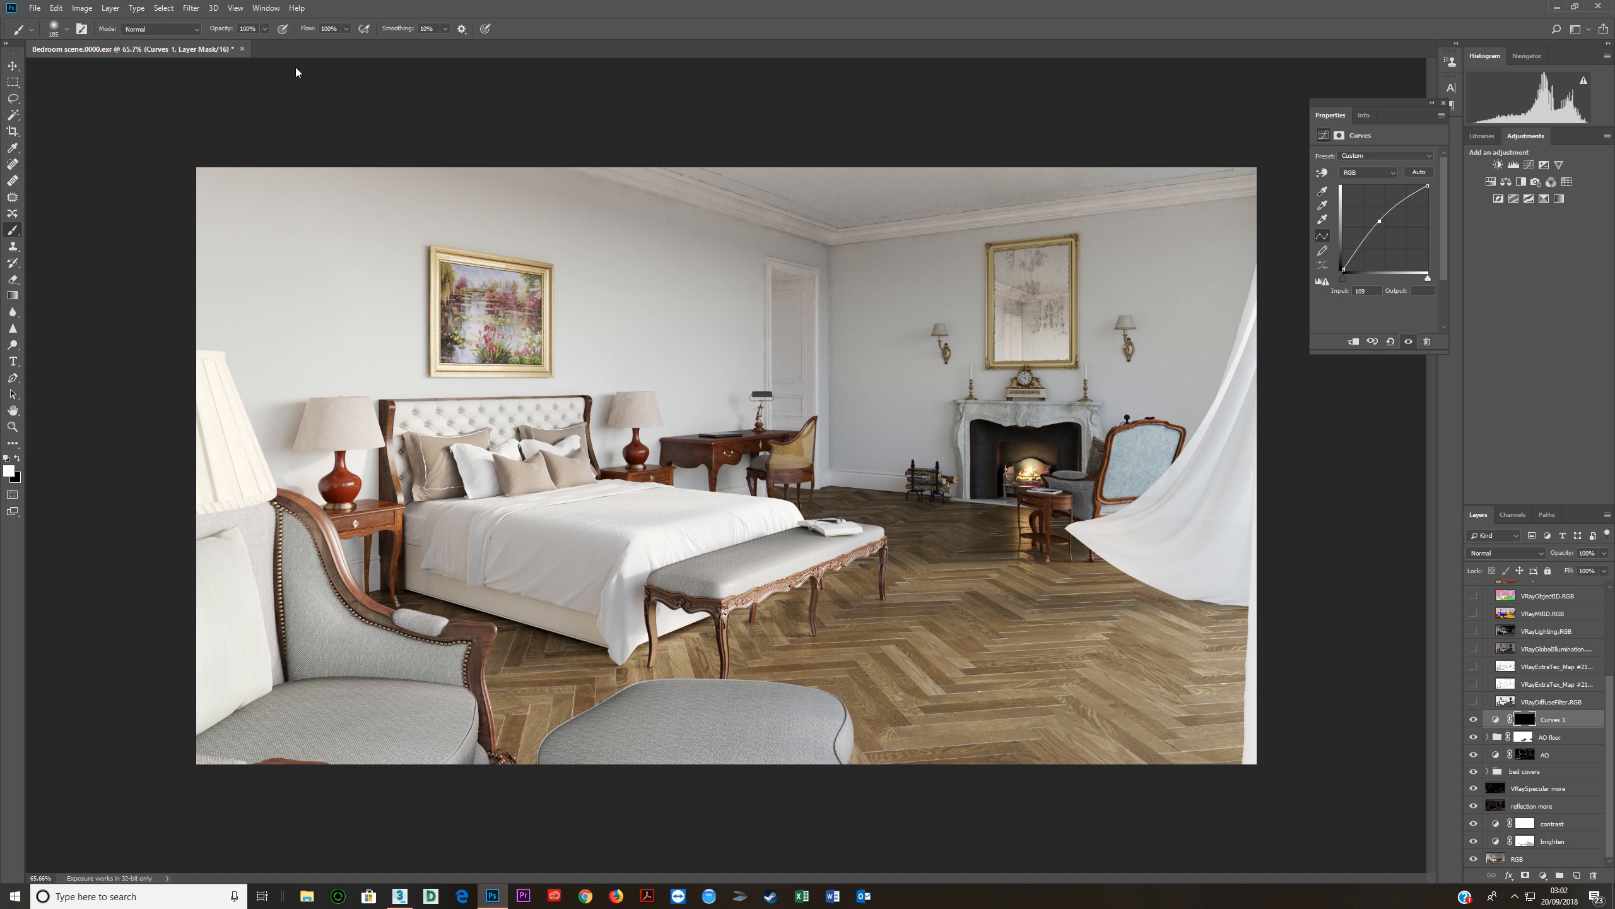
Set the brush opacity and flow to 30% and paint white on the Curves 1 mask over the wall between door and fireplace.
text(30)
drag(903, 353, 885, 357)
click(335, 28)
text(30)
drag(847, 358, 864, 358)
drag(880, 289, 880, 419)
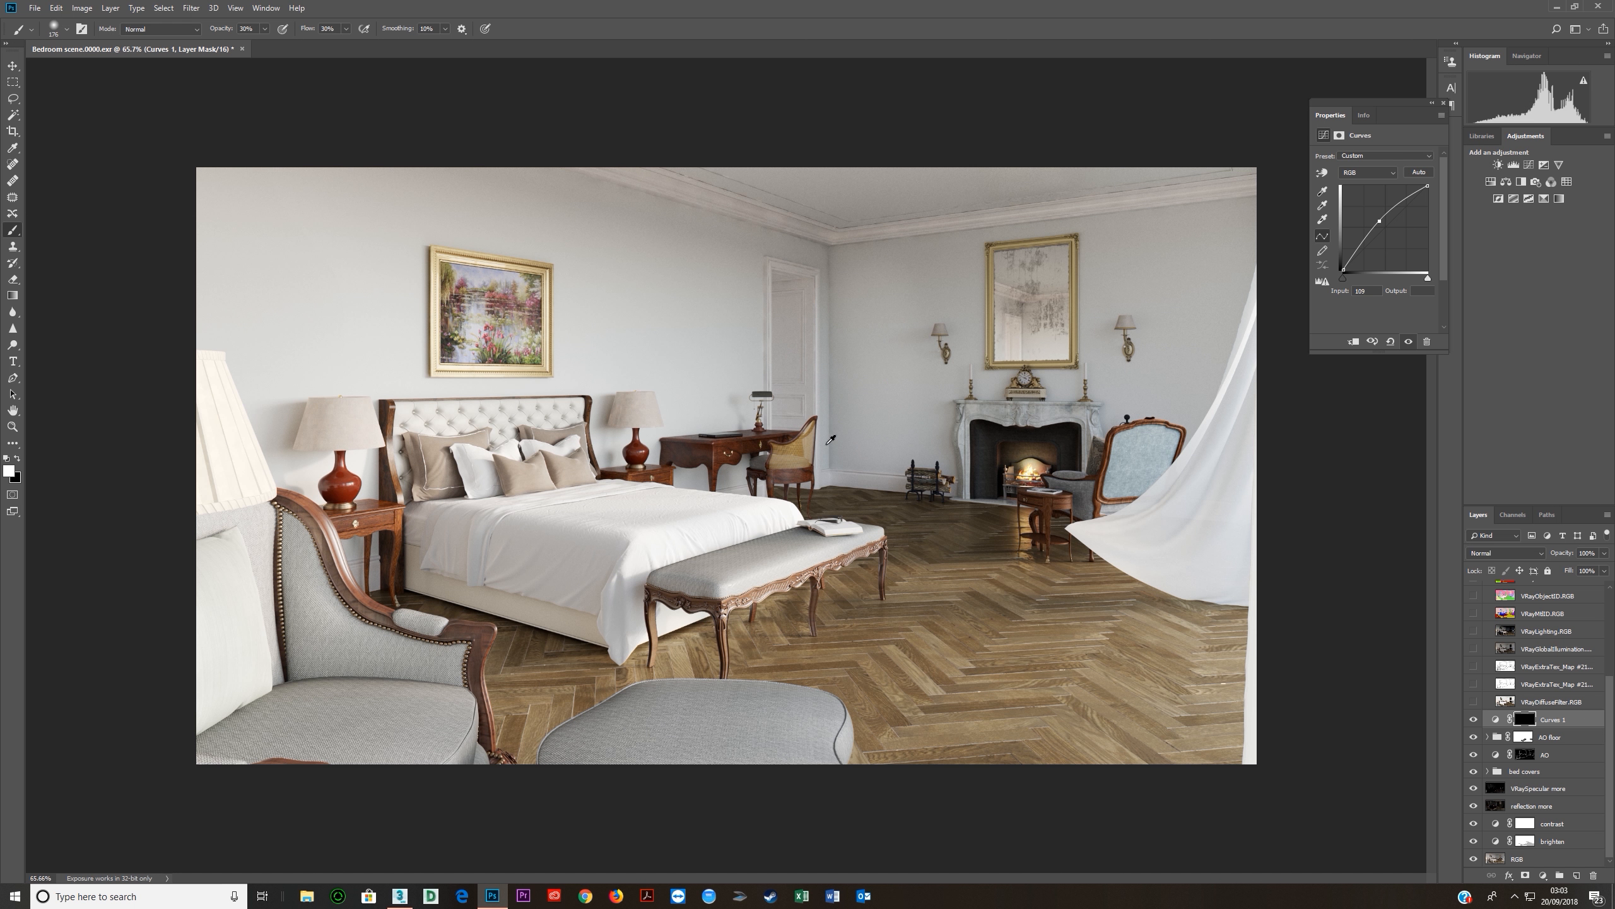
Enlarge the brush and brighten the wall beside the door, the upper corner and the fireplace wall on the Curves 1 mask.
drag(692, 294, 702, 294)
drag(679, 223, 683, 321)
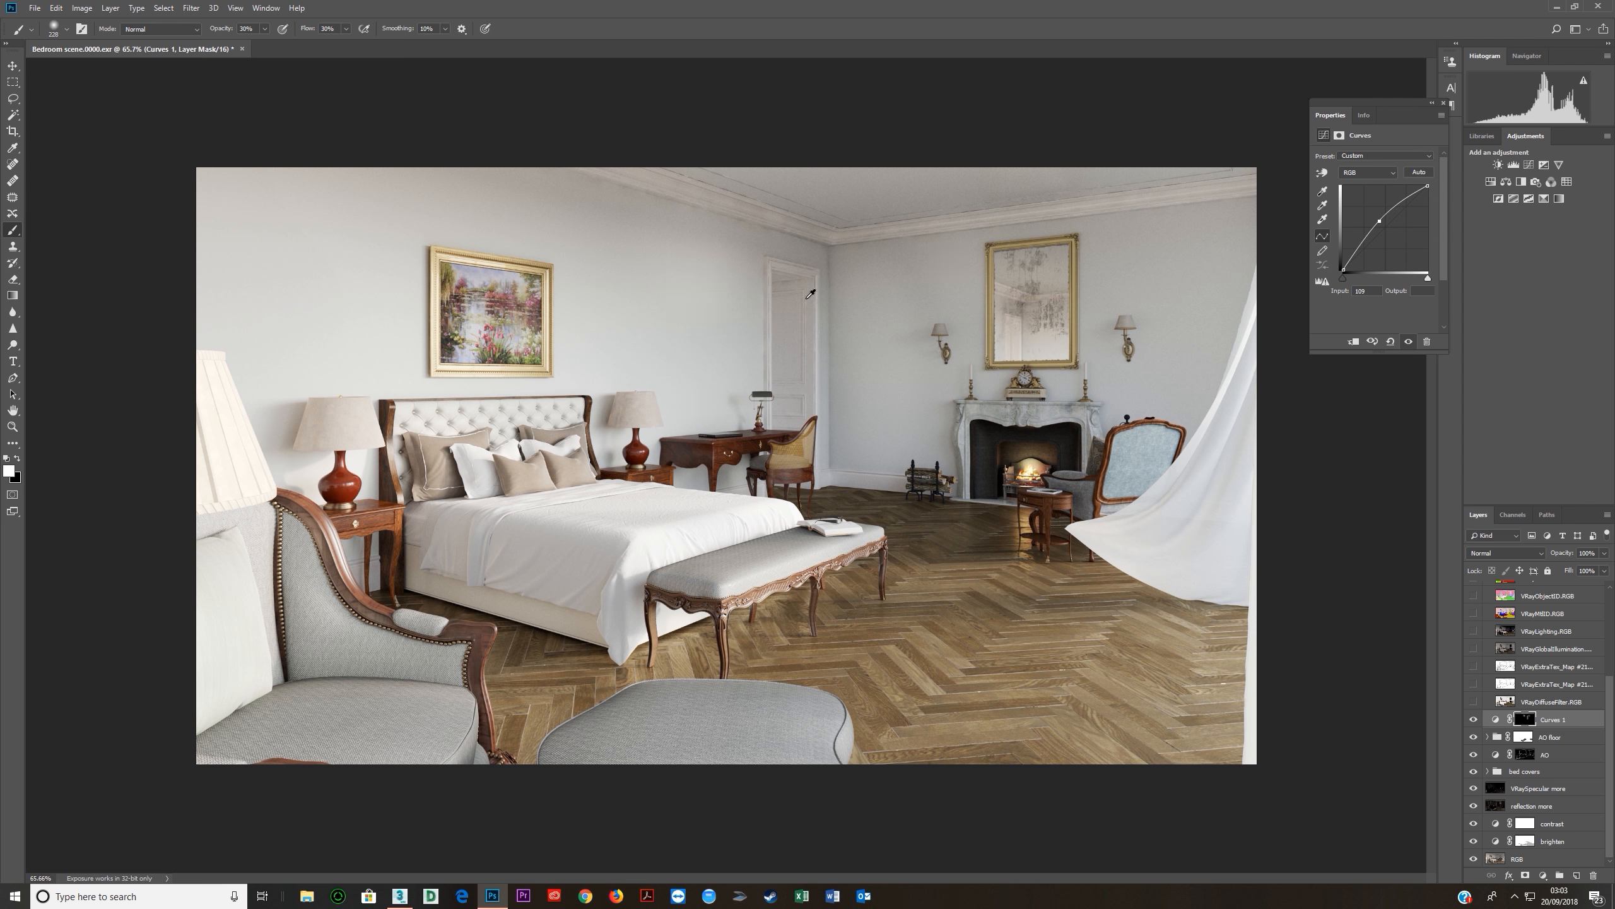
mouse_move(789, 182)
mouse_down()
mouse_move(1043, 166)
mouse_move(1005, 198)
mouse_up()
drag(1145, 305, 1148, 381)
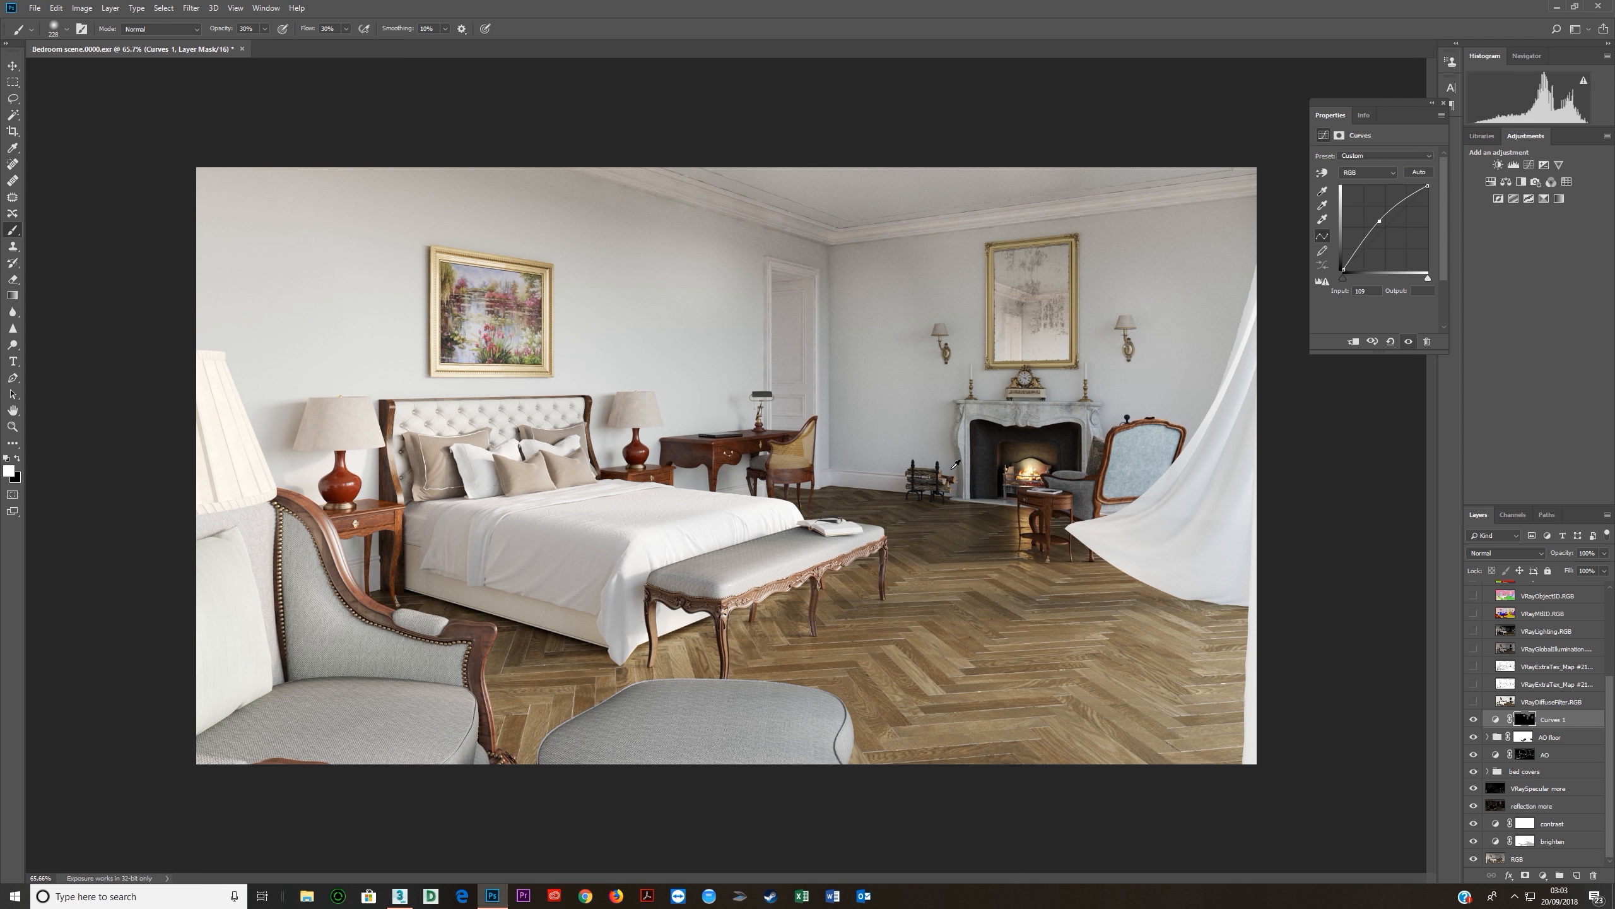
Paint white on the Curves 1 mask over the wall behind the bed, the armchairs and the bench to brighten them.
drag(269, 267, 445, 420)
drag(272, 238, 502, 451)
mouse_move(358, 282)
mouse_down()
mouse_move(537, 491)
mouse_move(576, 489)
mouse_up()
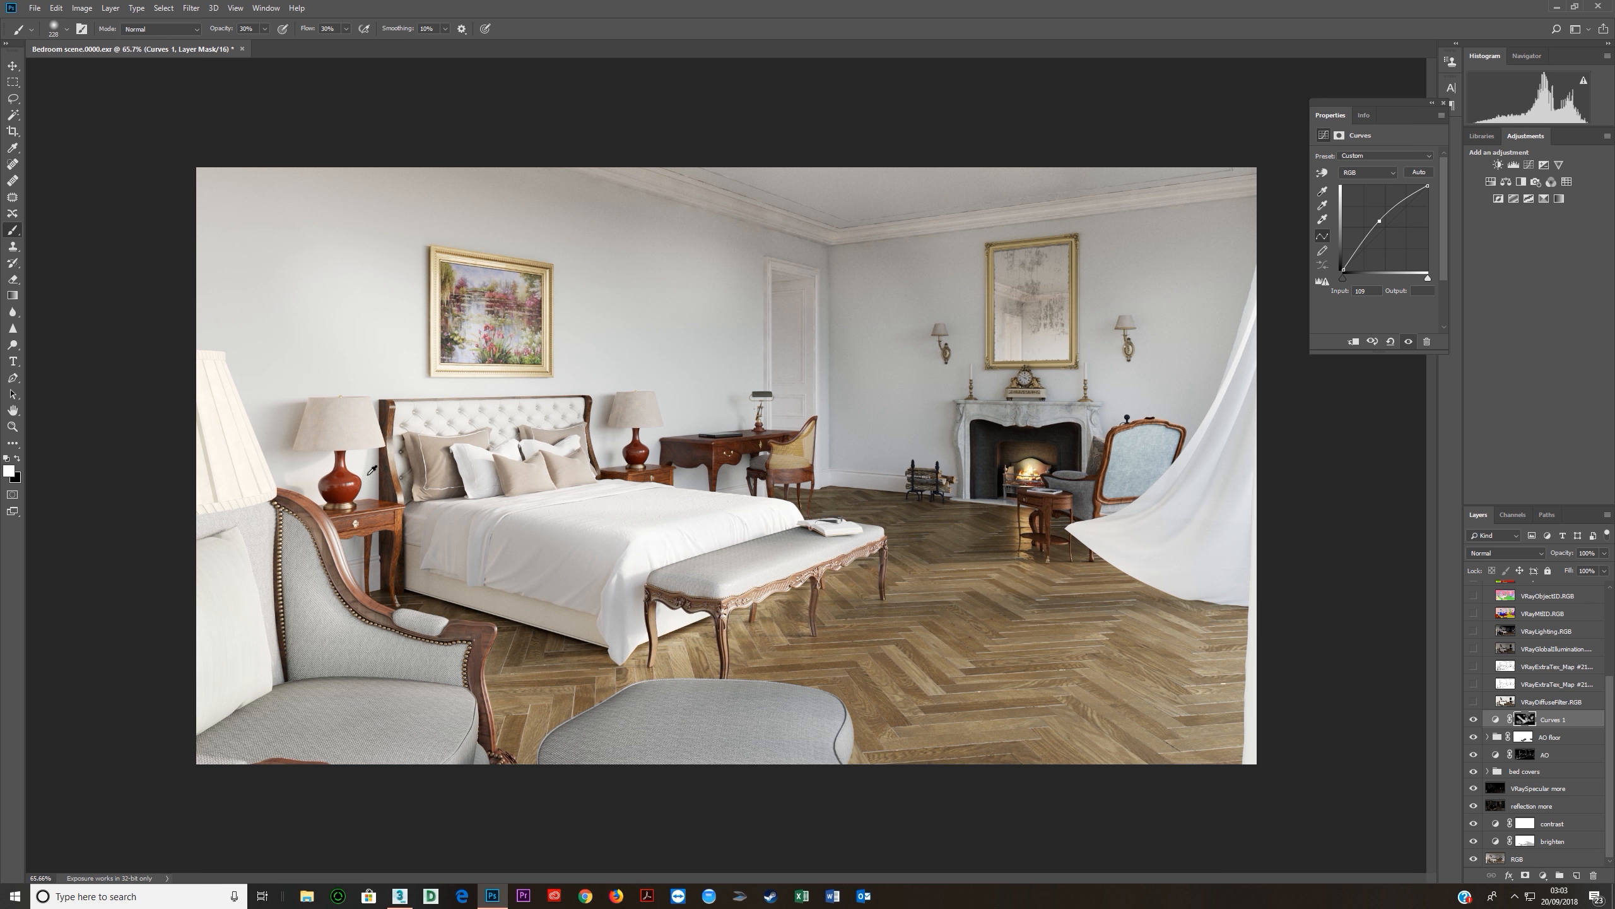
drag(402, 418, 375, 418)
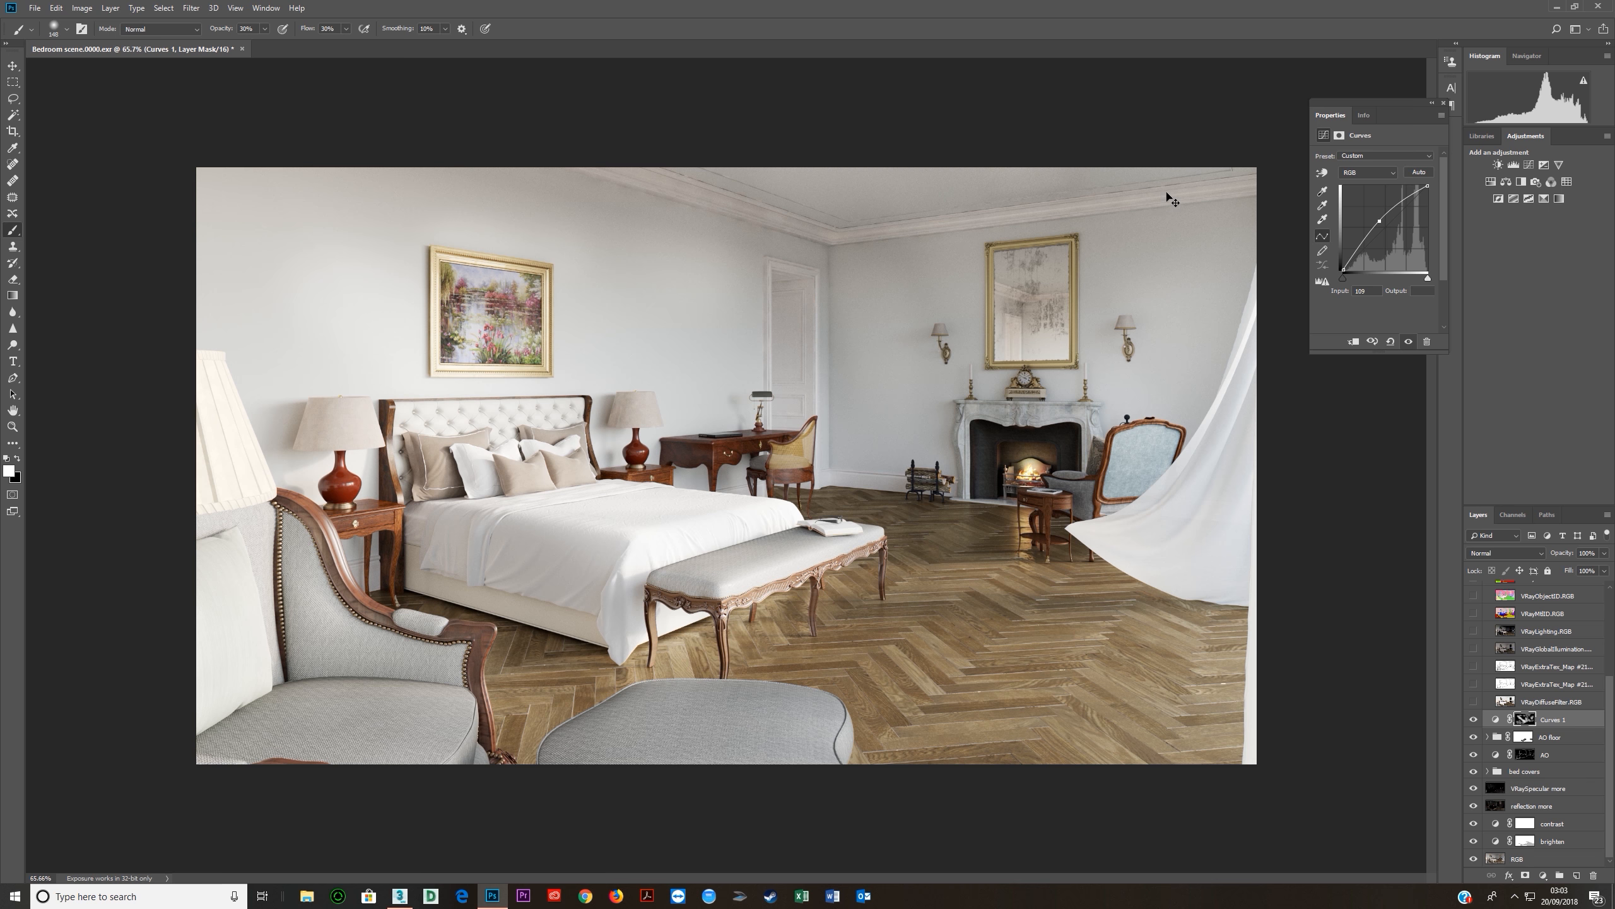
Move the Curves properties away from the layers area and review the whole image at a reduced size.
drag(1391, 102, 1326, 108)
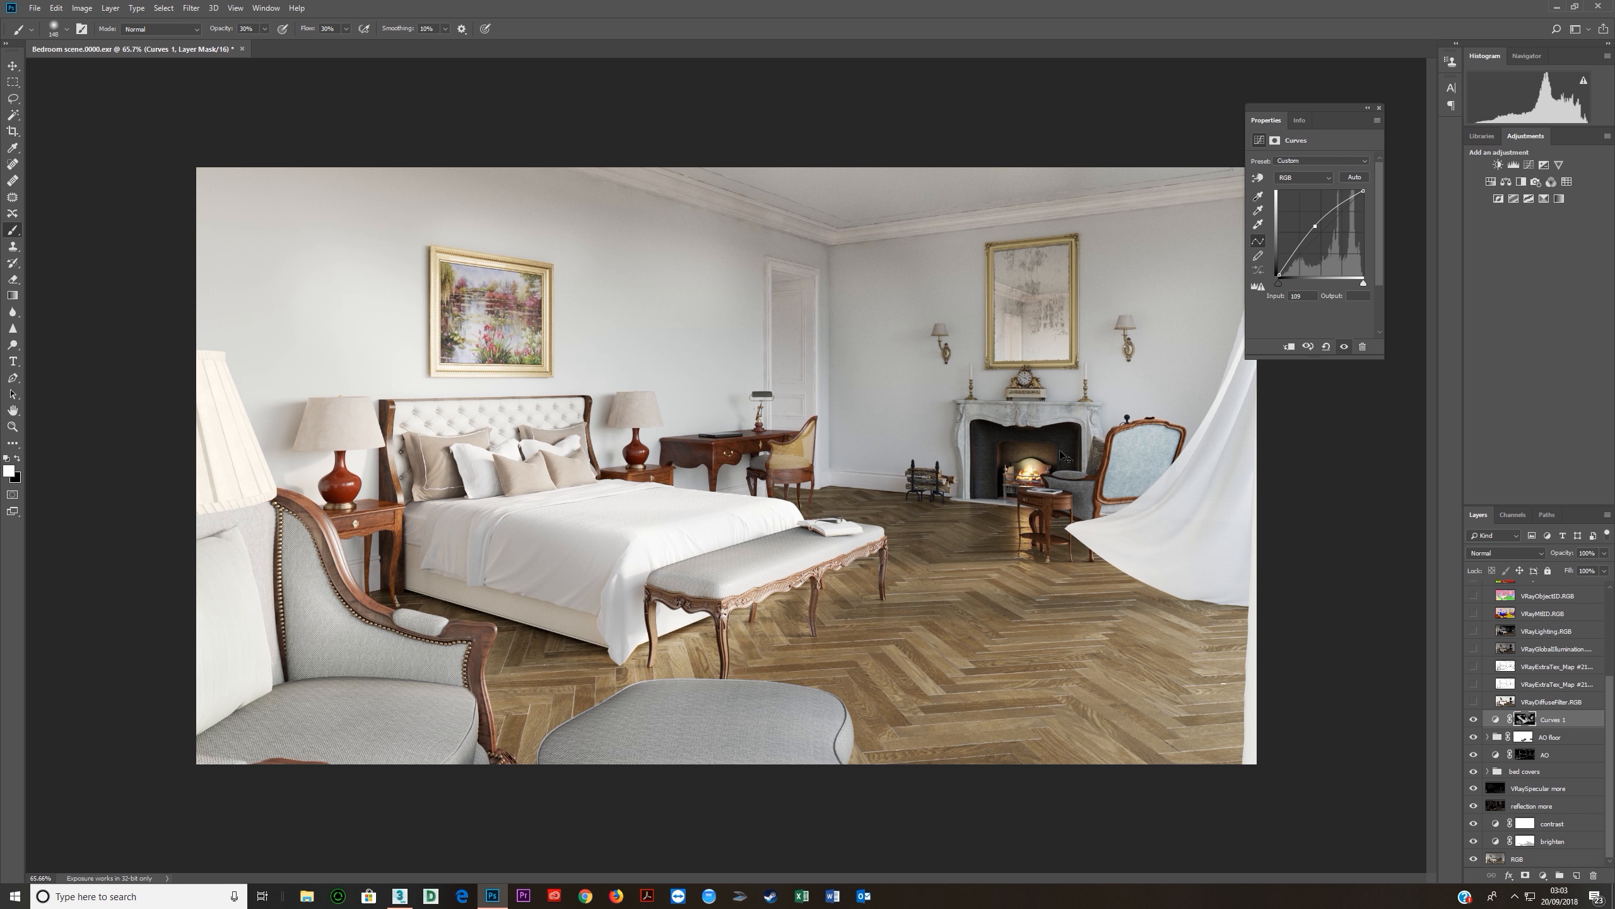
scroll(1056, 371, down, 4)
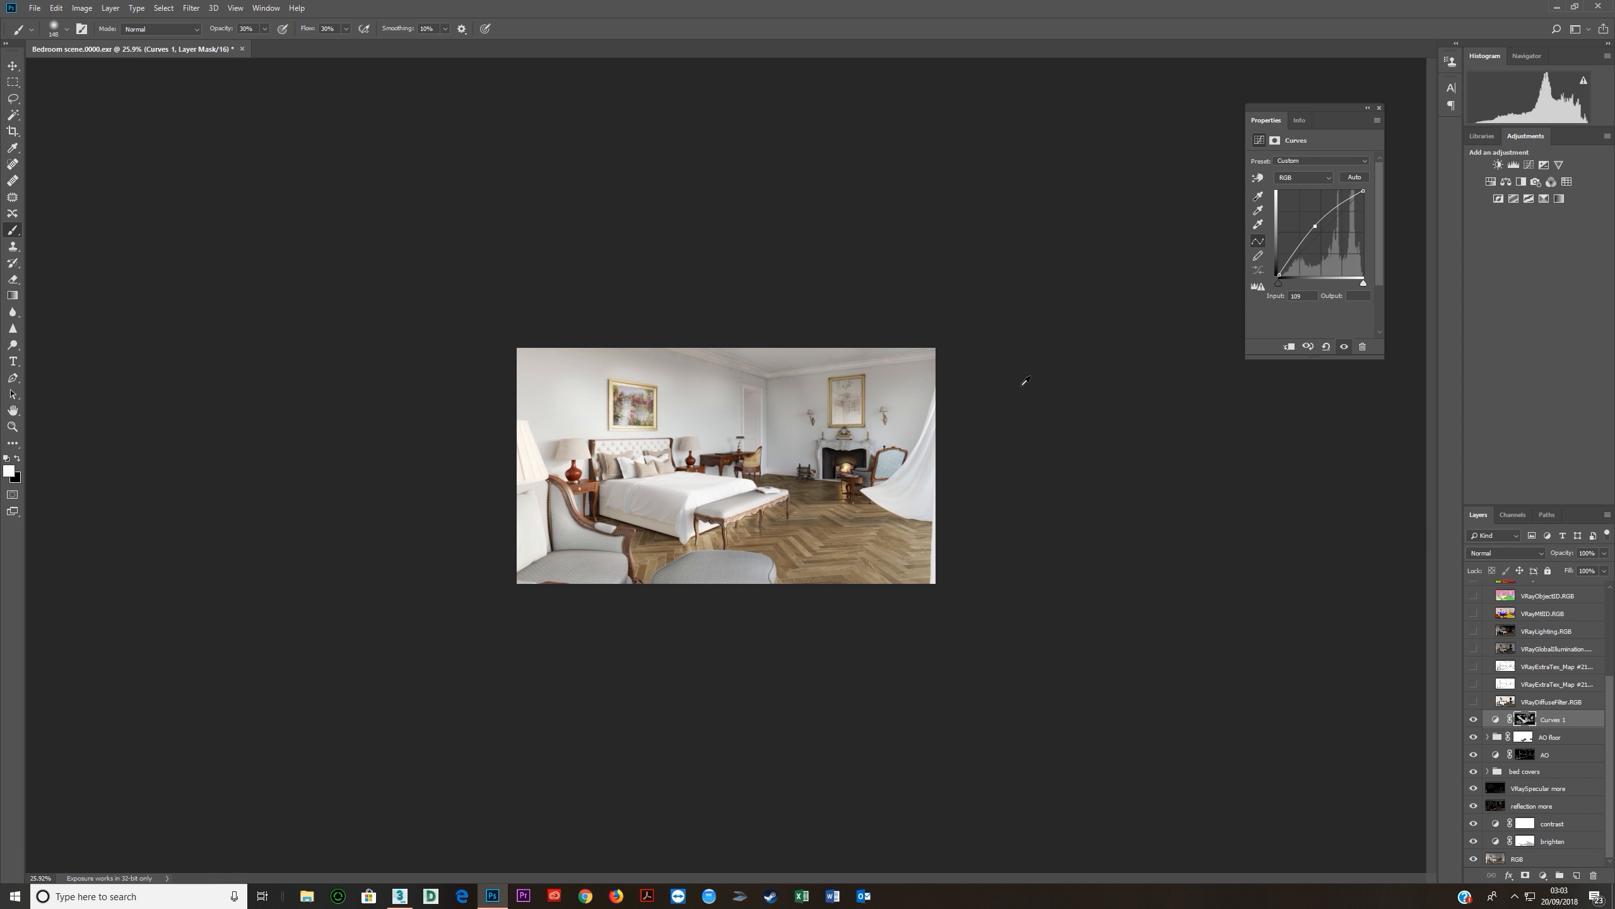
scroll(879, 426, down, 2)
scroll(768, 449, up, 4)
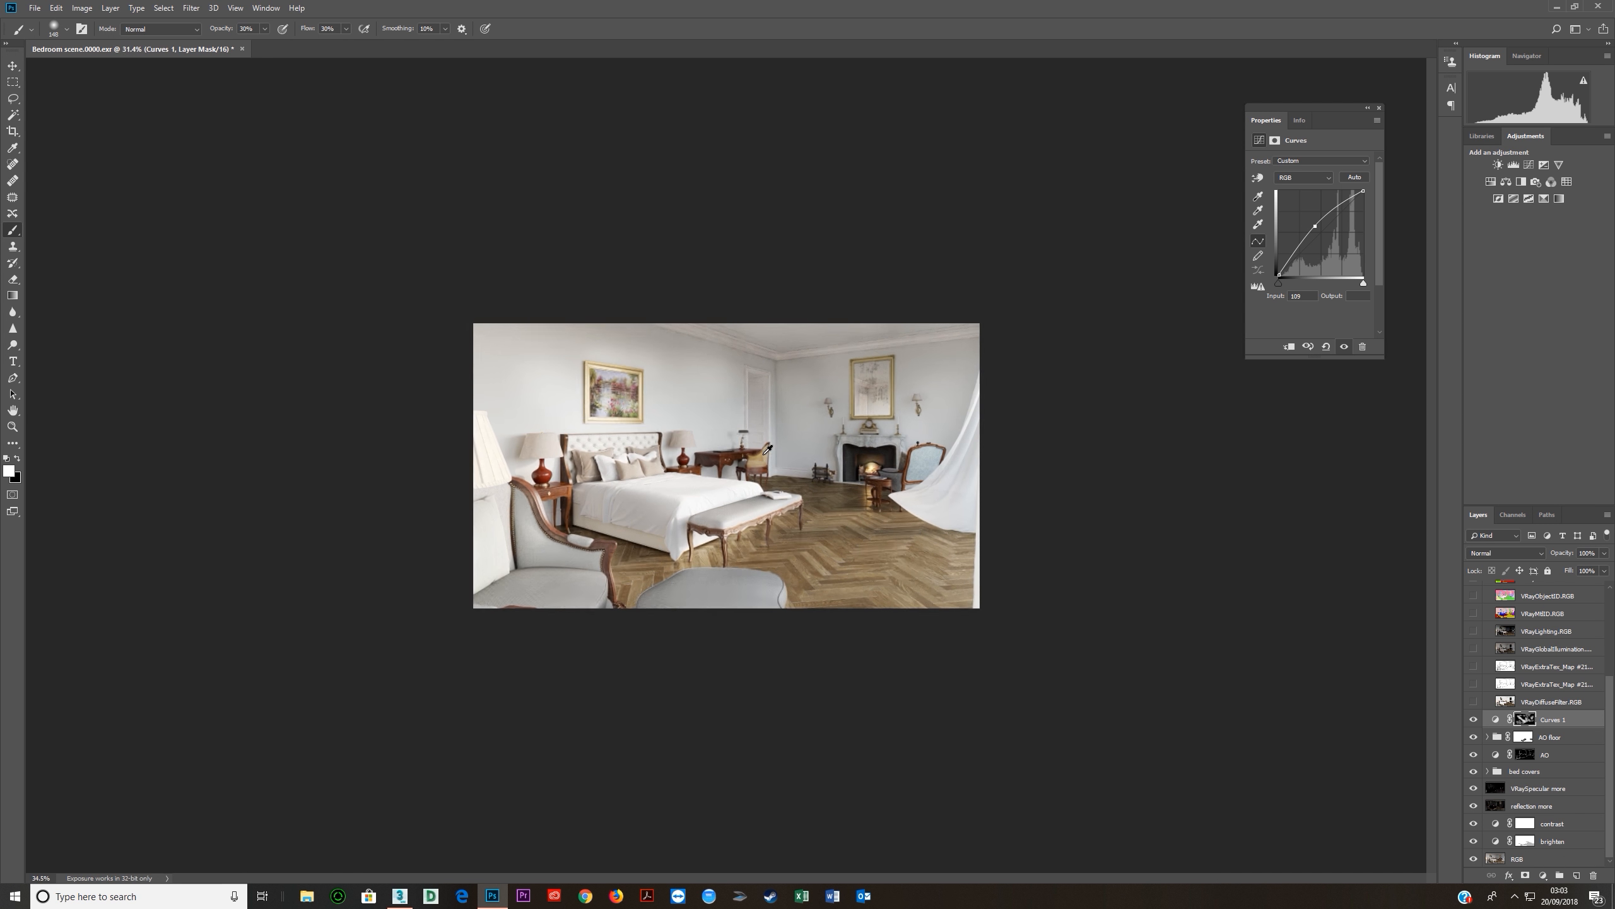
Enlarge the brush over the wall beside the door and review the whole image.
scroll(765, 453, up, 5)
drag(797, 359, 877, 359)
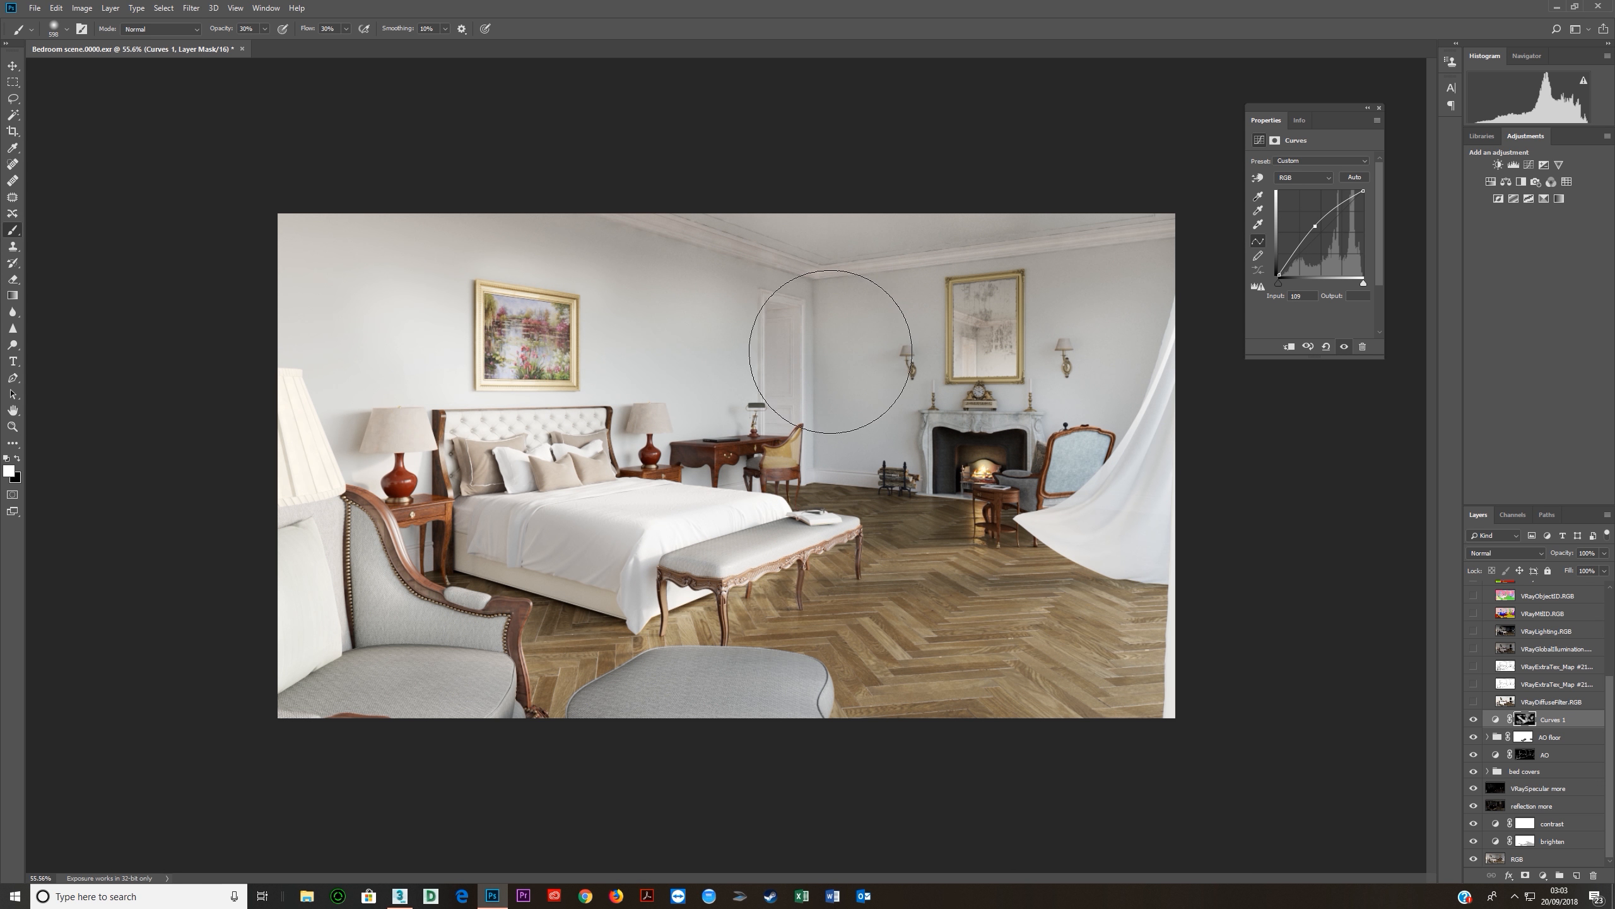
scroll(982, 591, up, 1)
scroll(981, 591, down, 5)
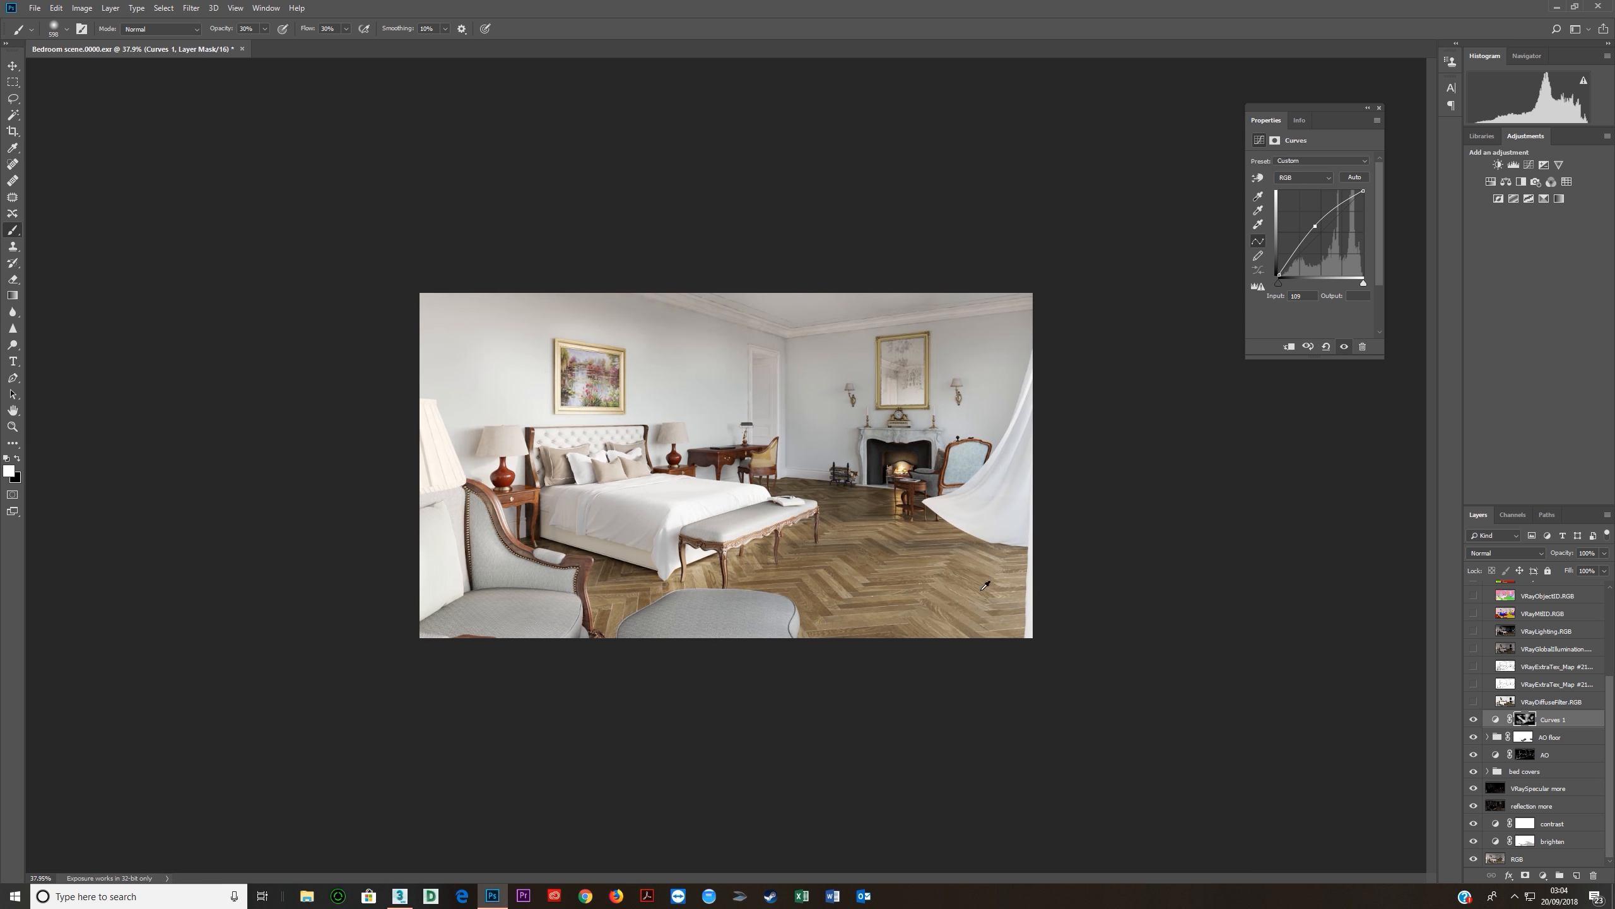
Inspect the Curves 1 mask on its own, and compare the image with Curves 1 hidden and shown.
alt+click(1525, 718)
alt+click(1525, 719)
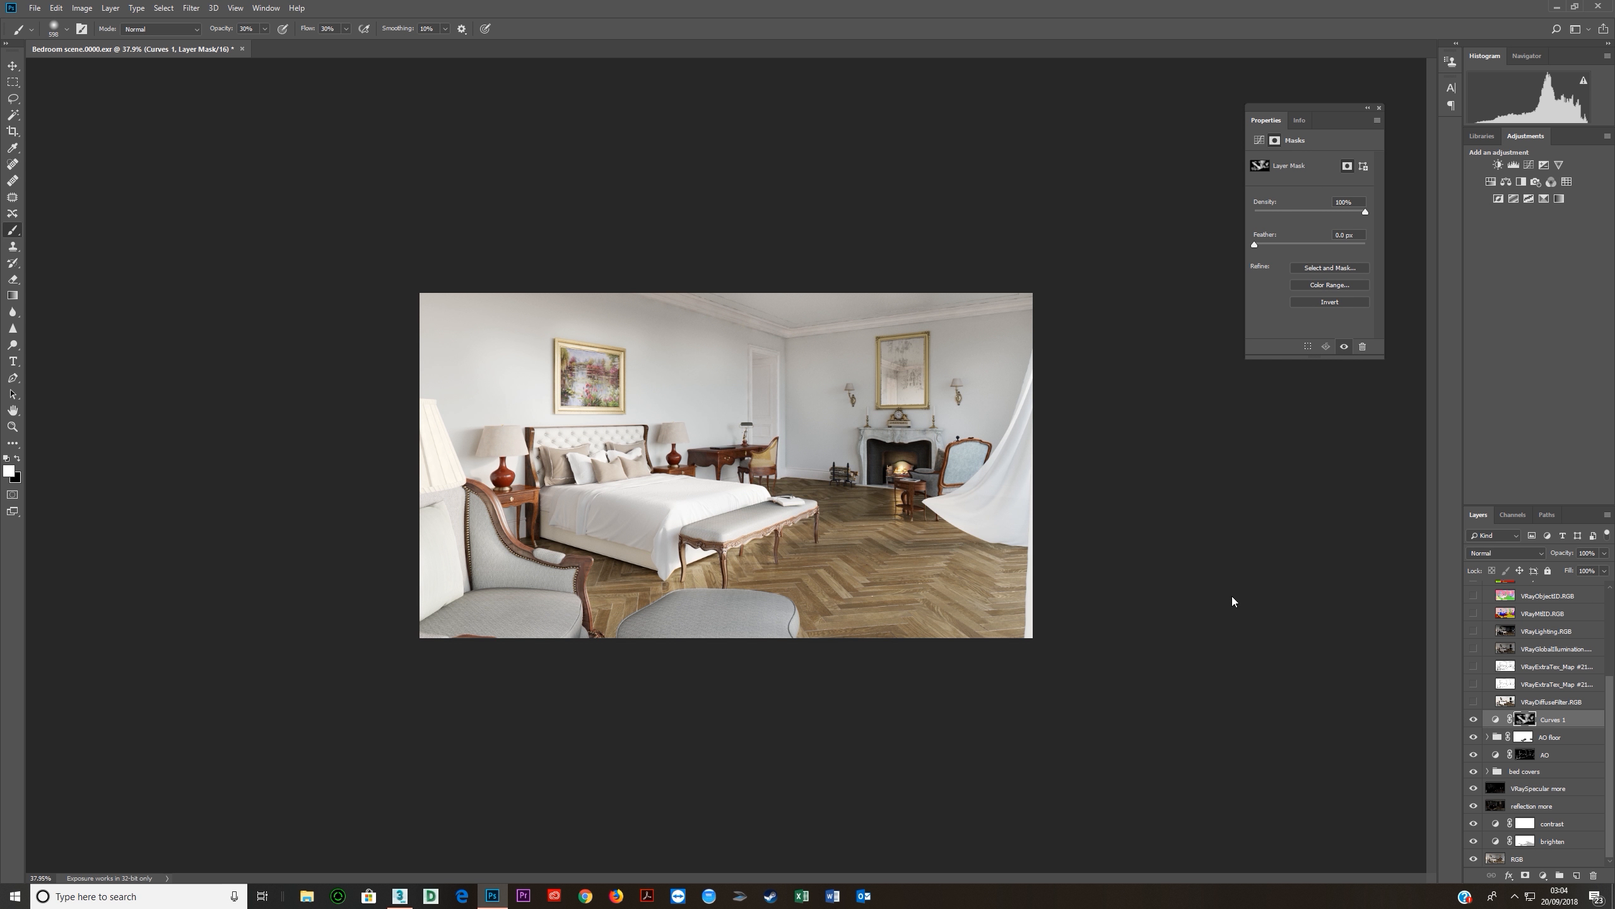
click(1474, 720)
click(1474, 720)
click(1475, 720)
click(1474, 720)
click(1474, 720)
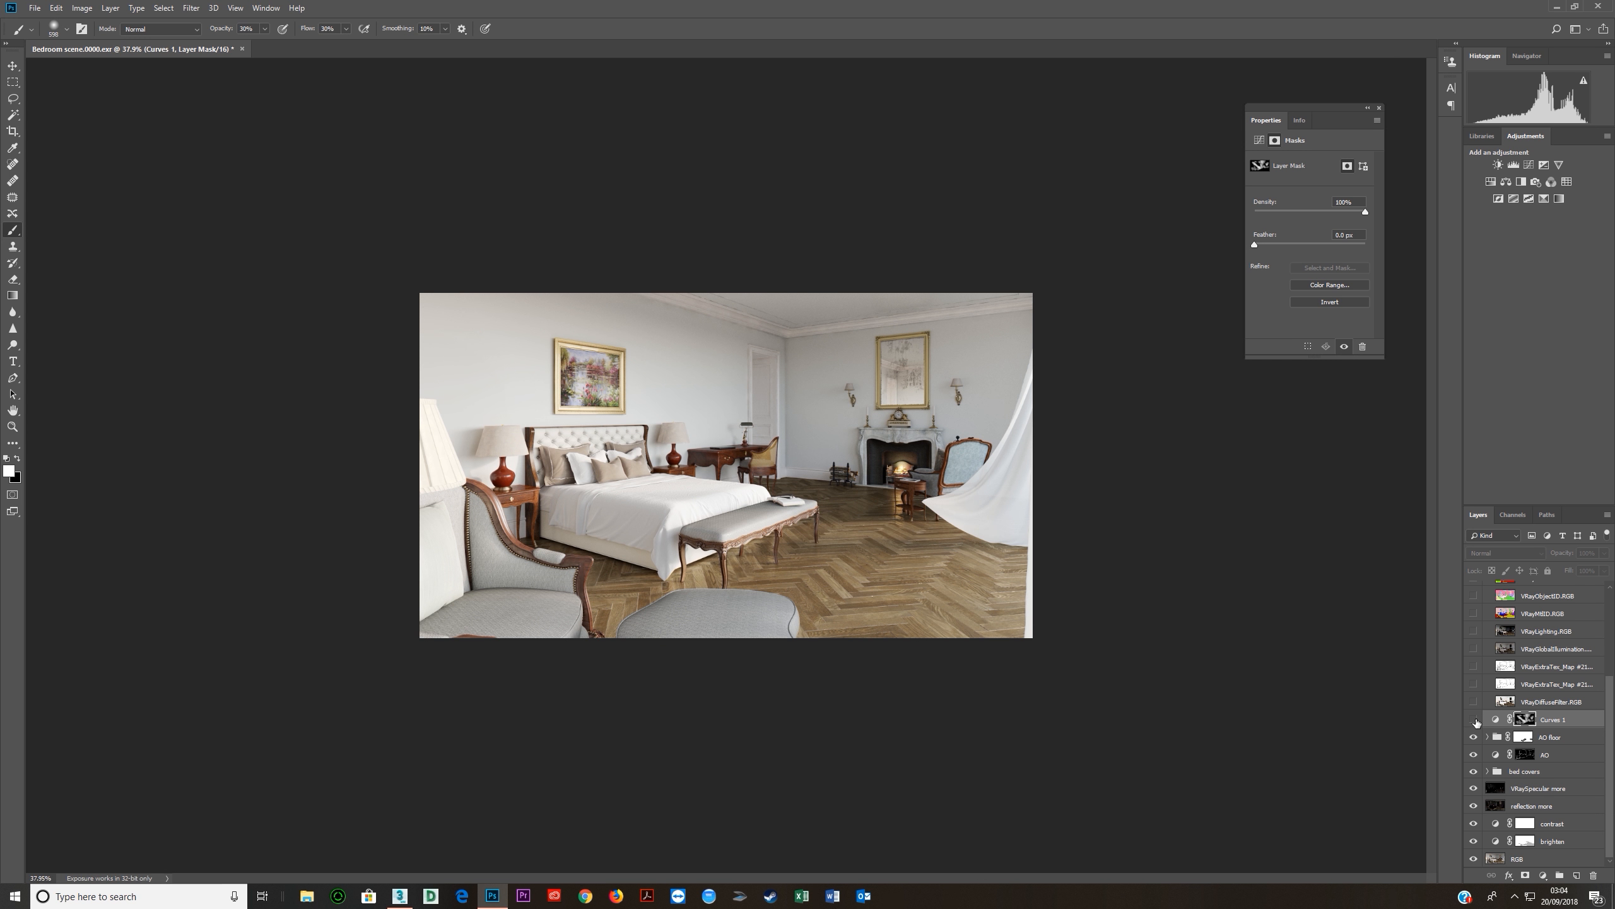
click(1474, 720)
Add a second Curves adjustment above Curves 1, pull its RGB midtones down to darken, and invert its mask to black.
click(1529, 165)
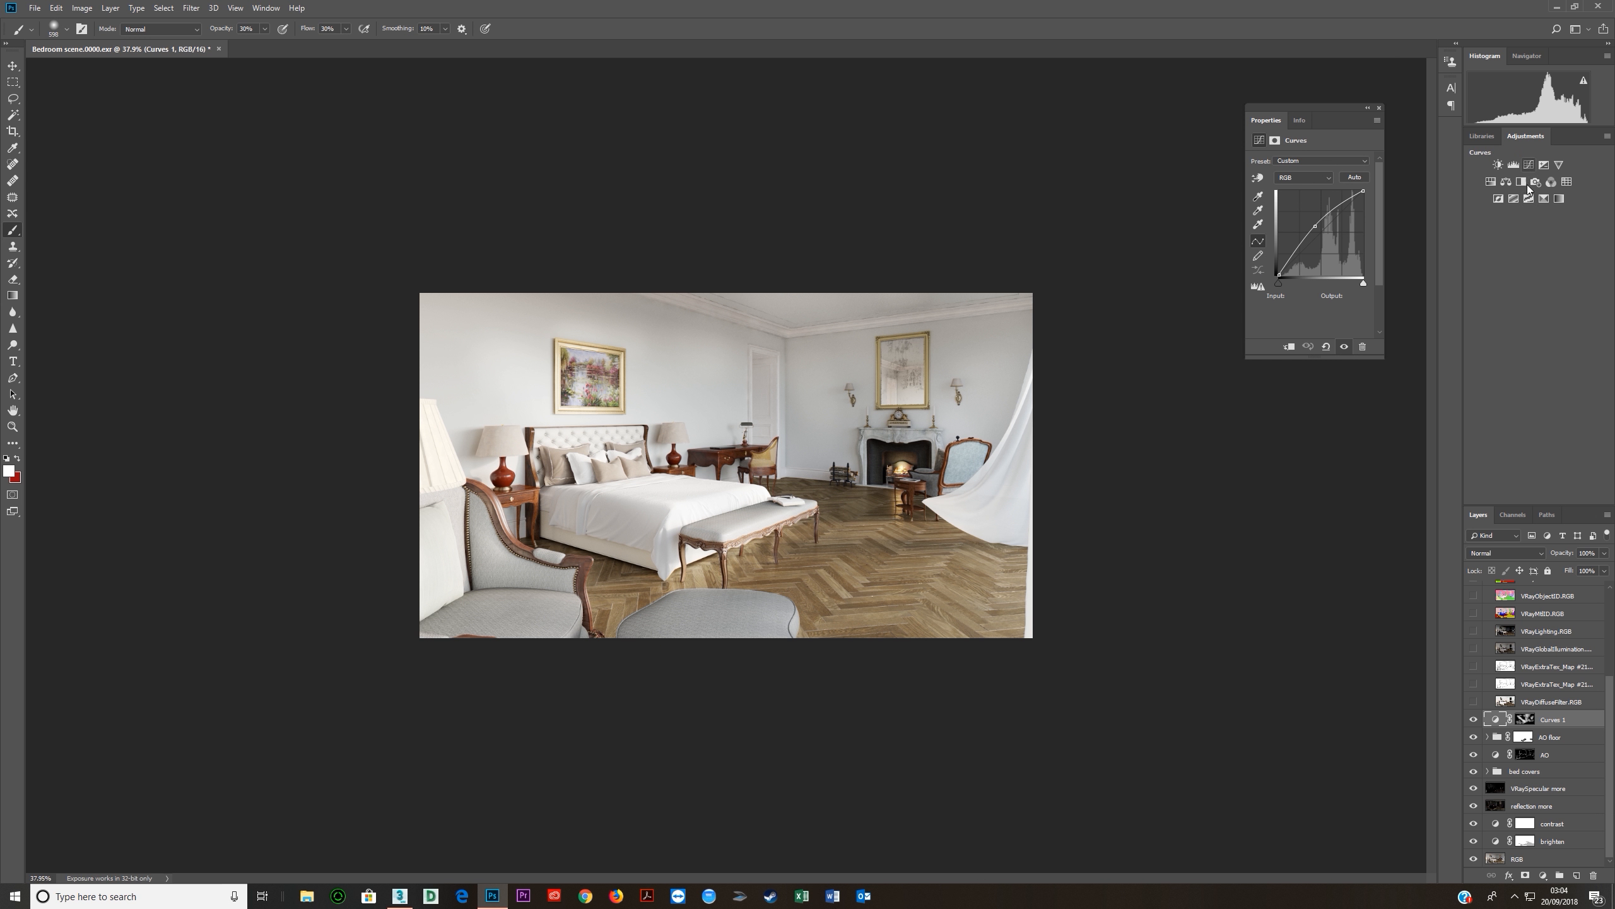
drag(1324, 227, 1333, 232)
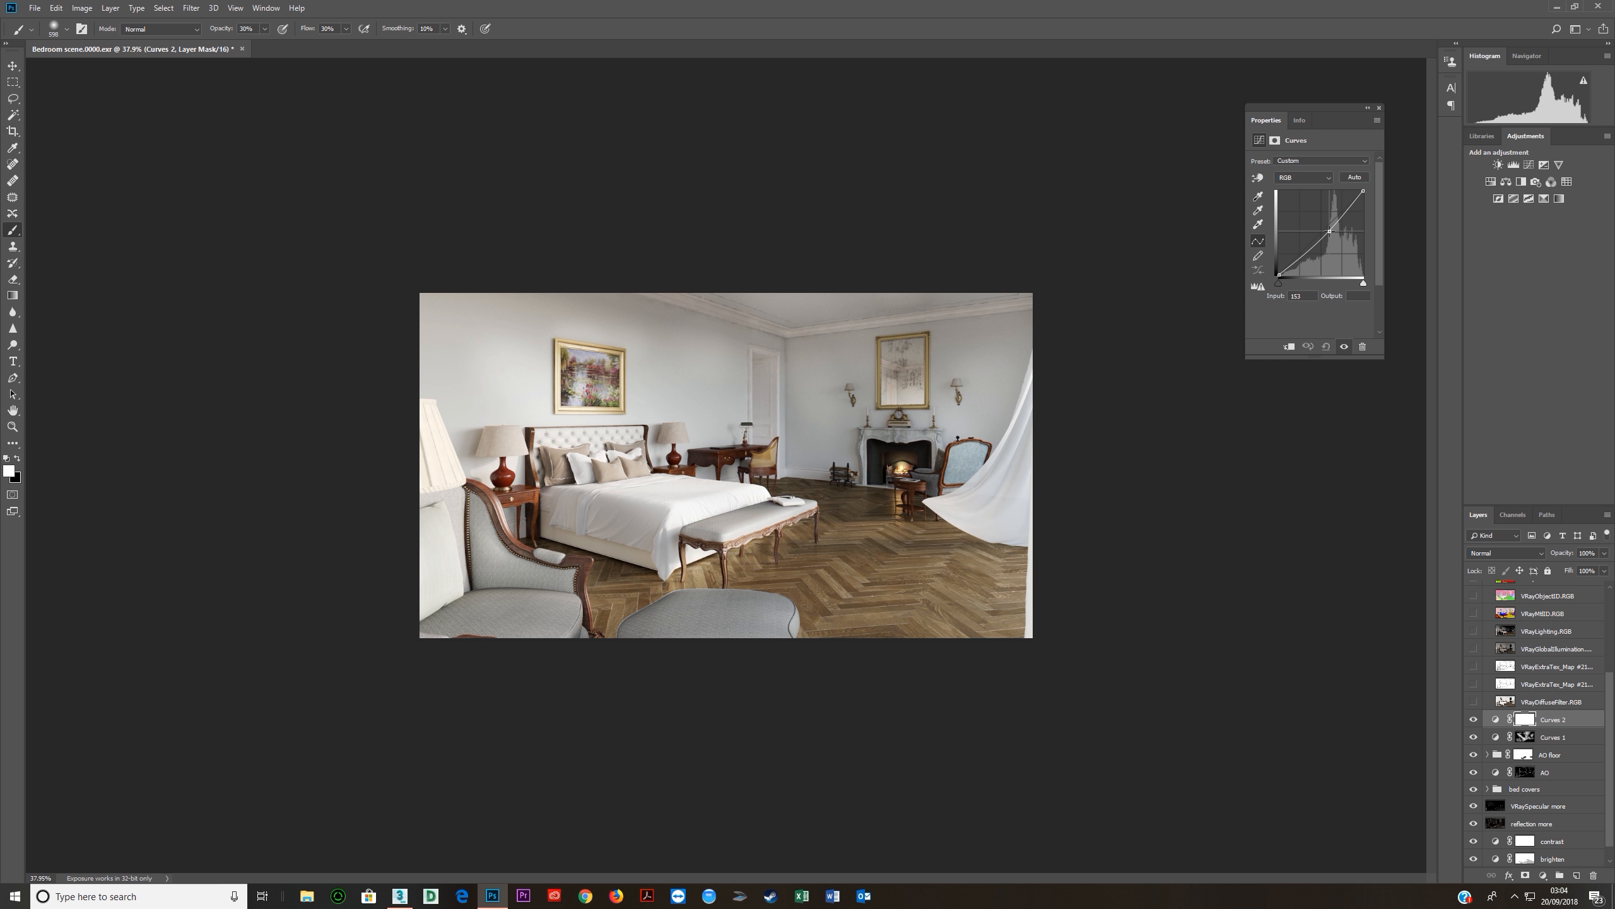
click(1527, 720)
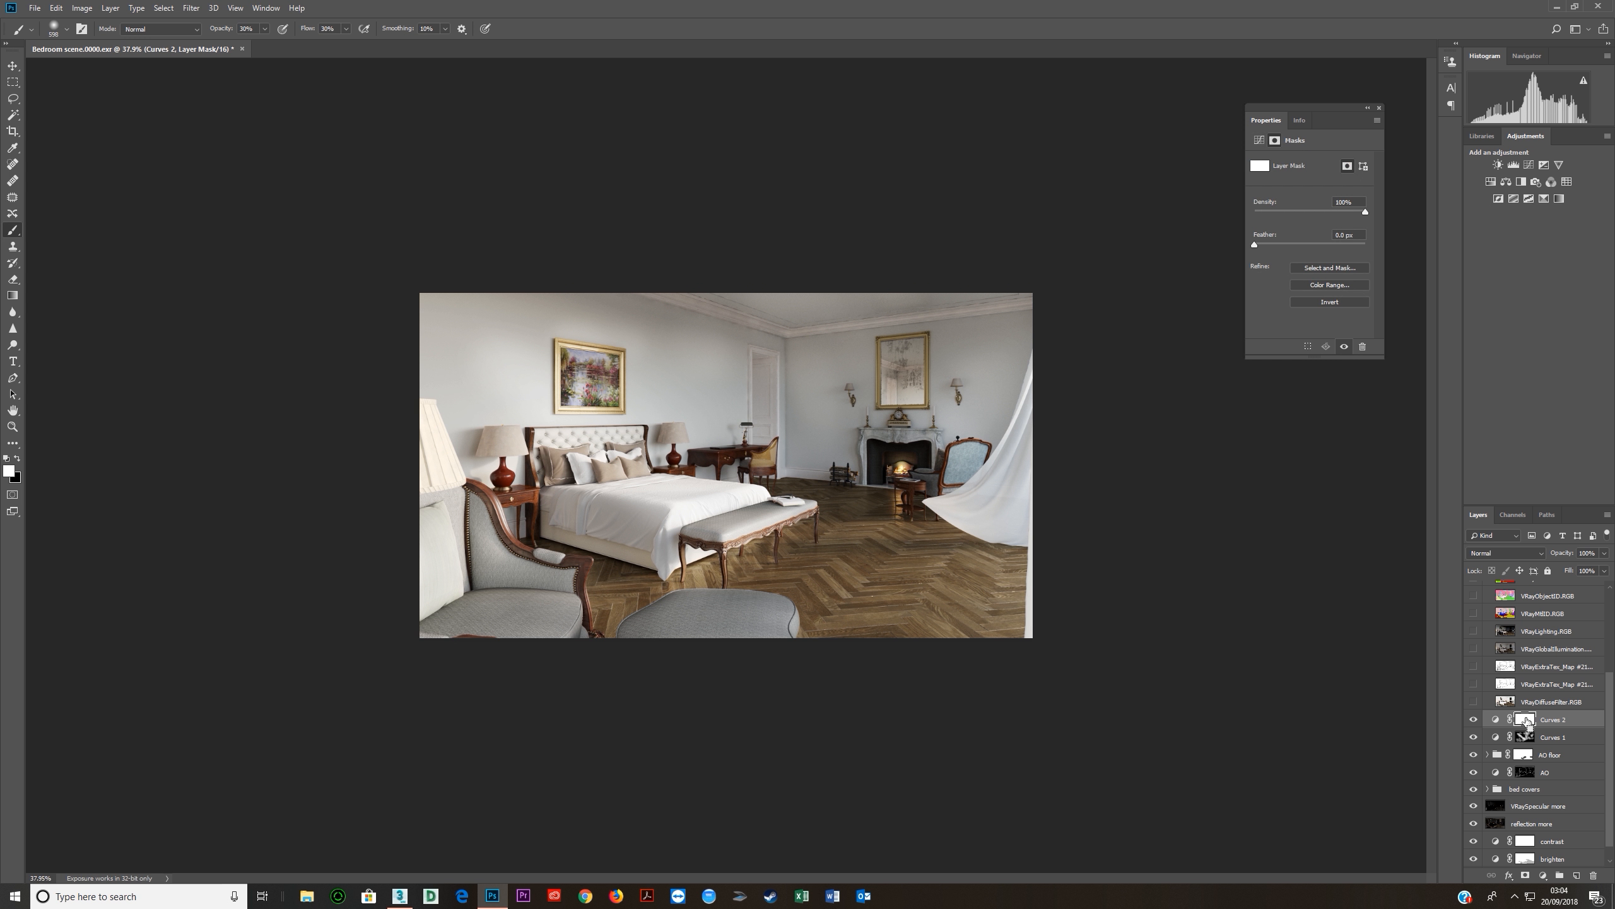
key(ctrl+i)
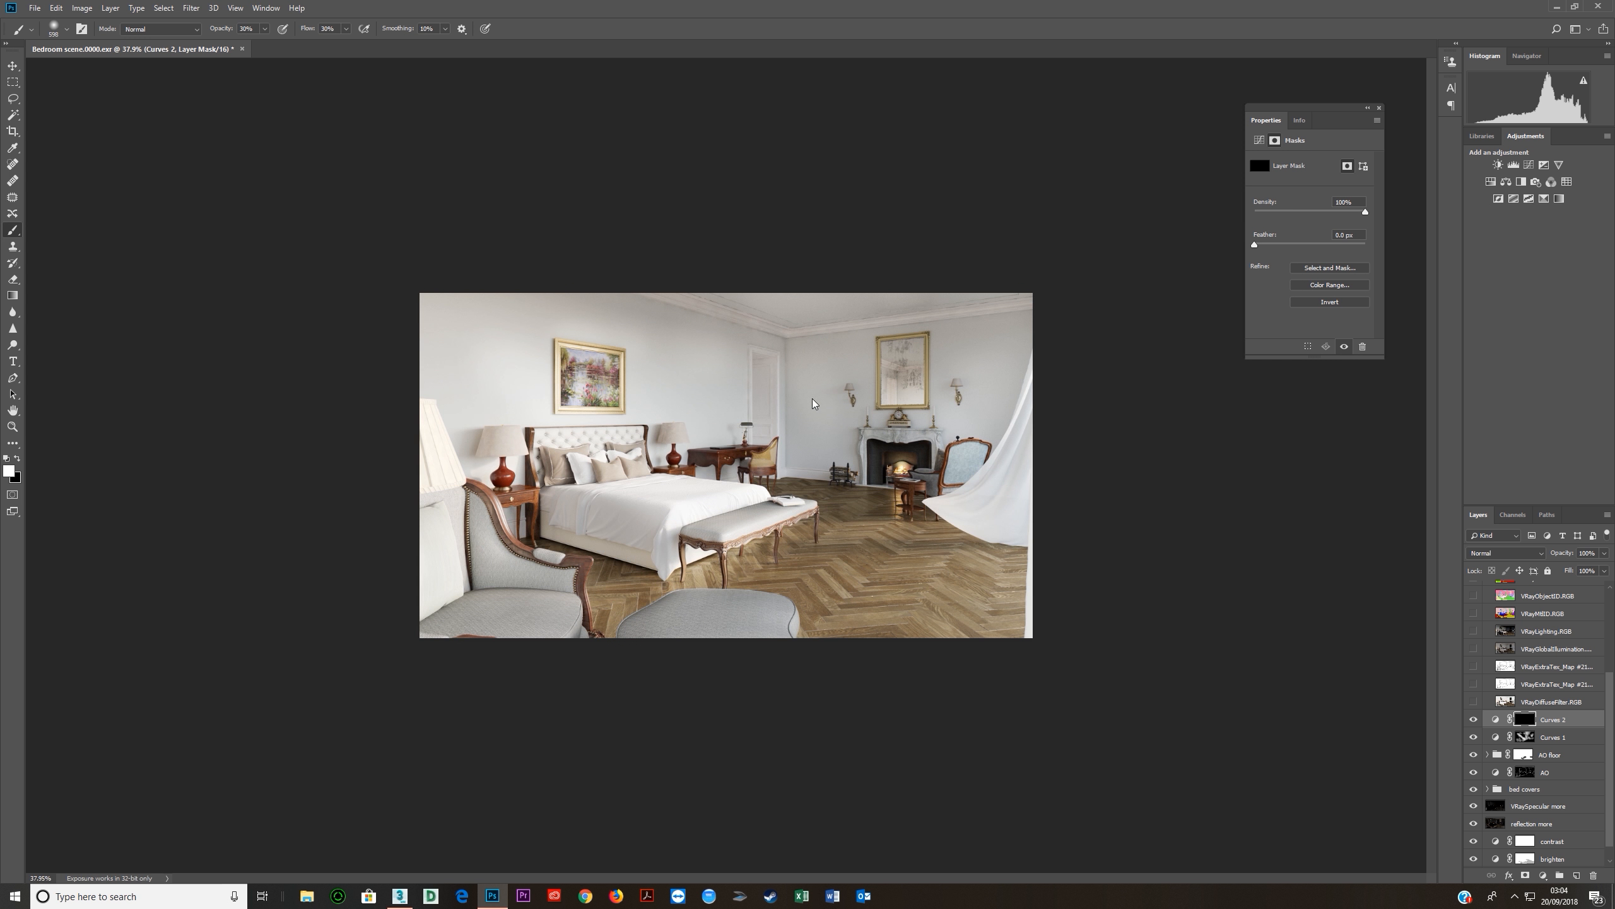
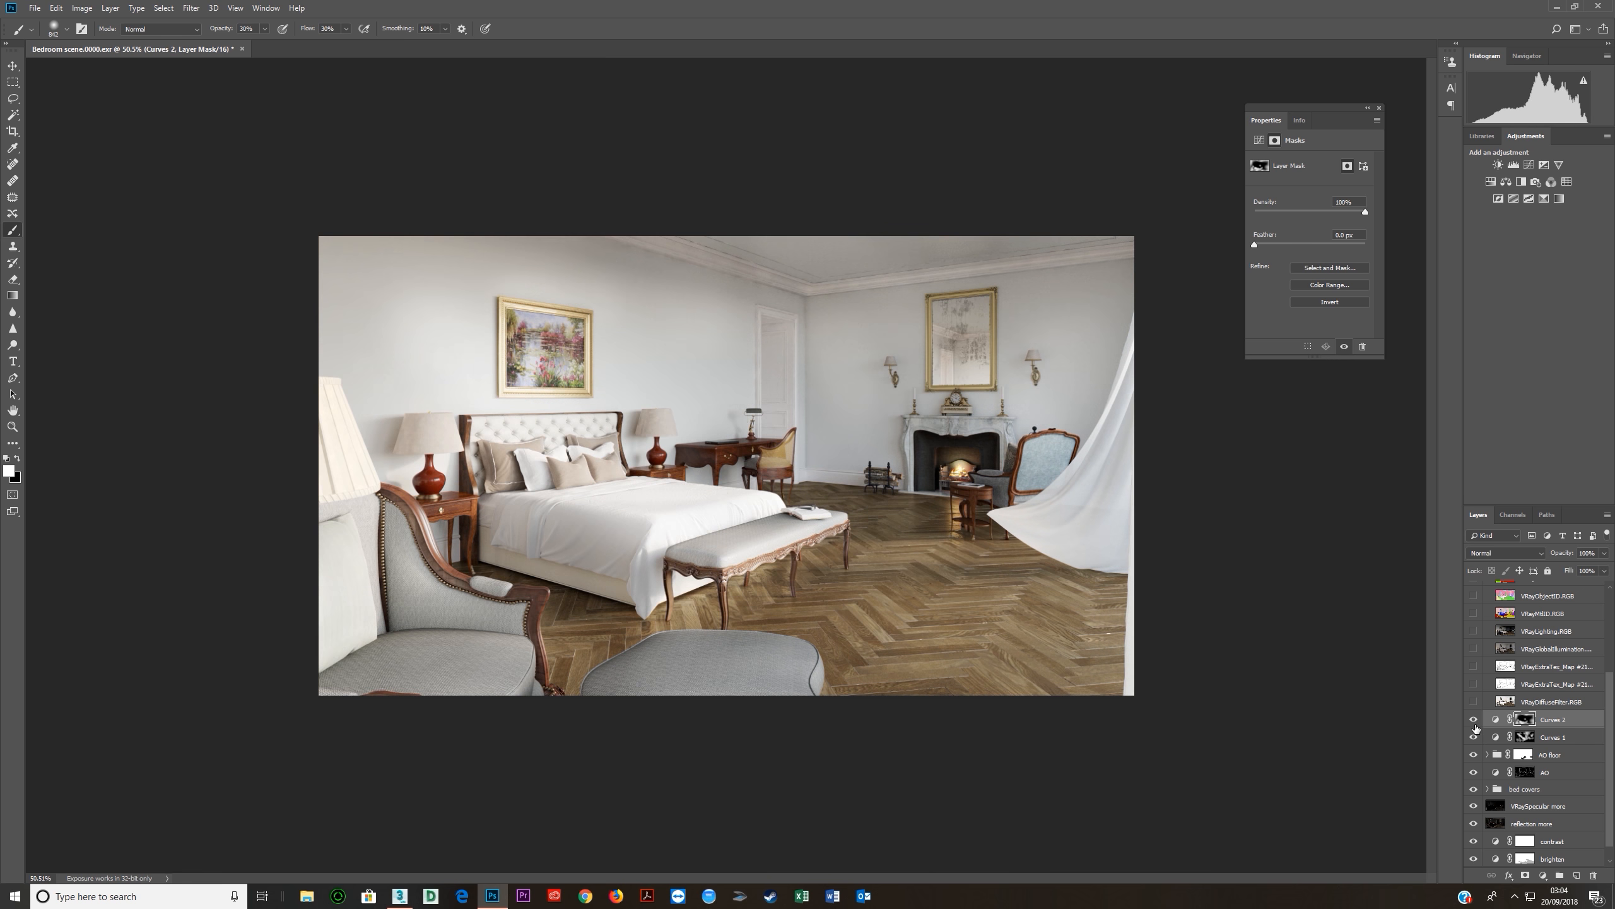
Compare the render with the Curves 1 and Curves 2 adjustments hidden and shown.
click(1474, 737)
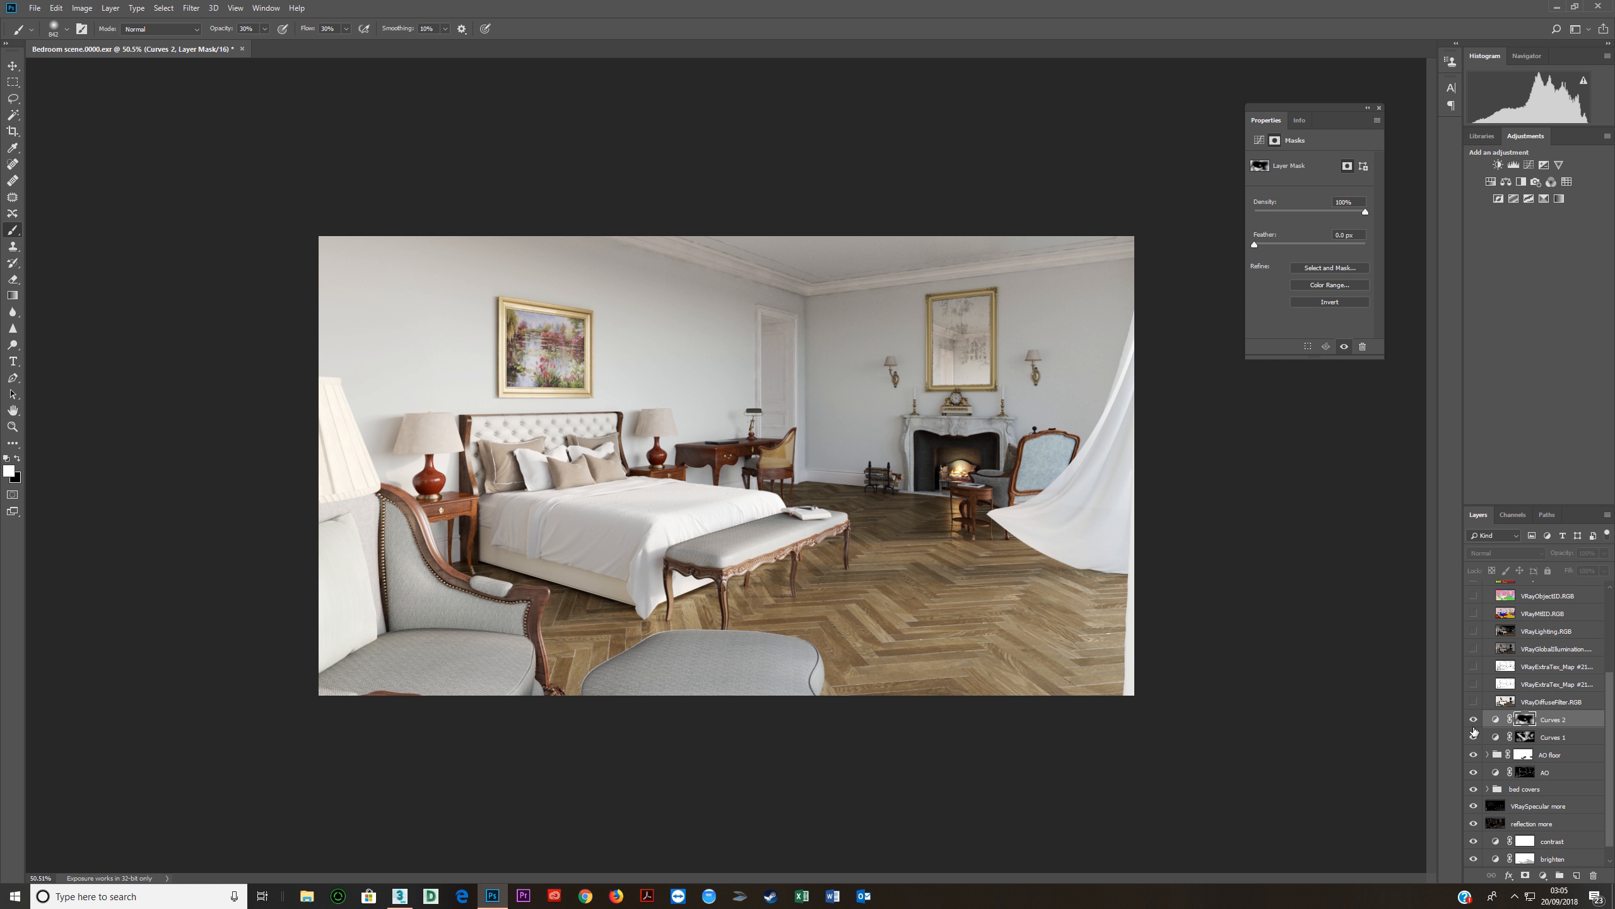
click(1475, 735)
click(1474, 737)
click(1474, 720)
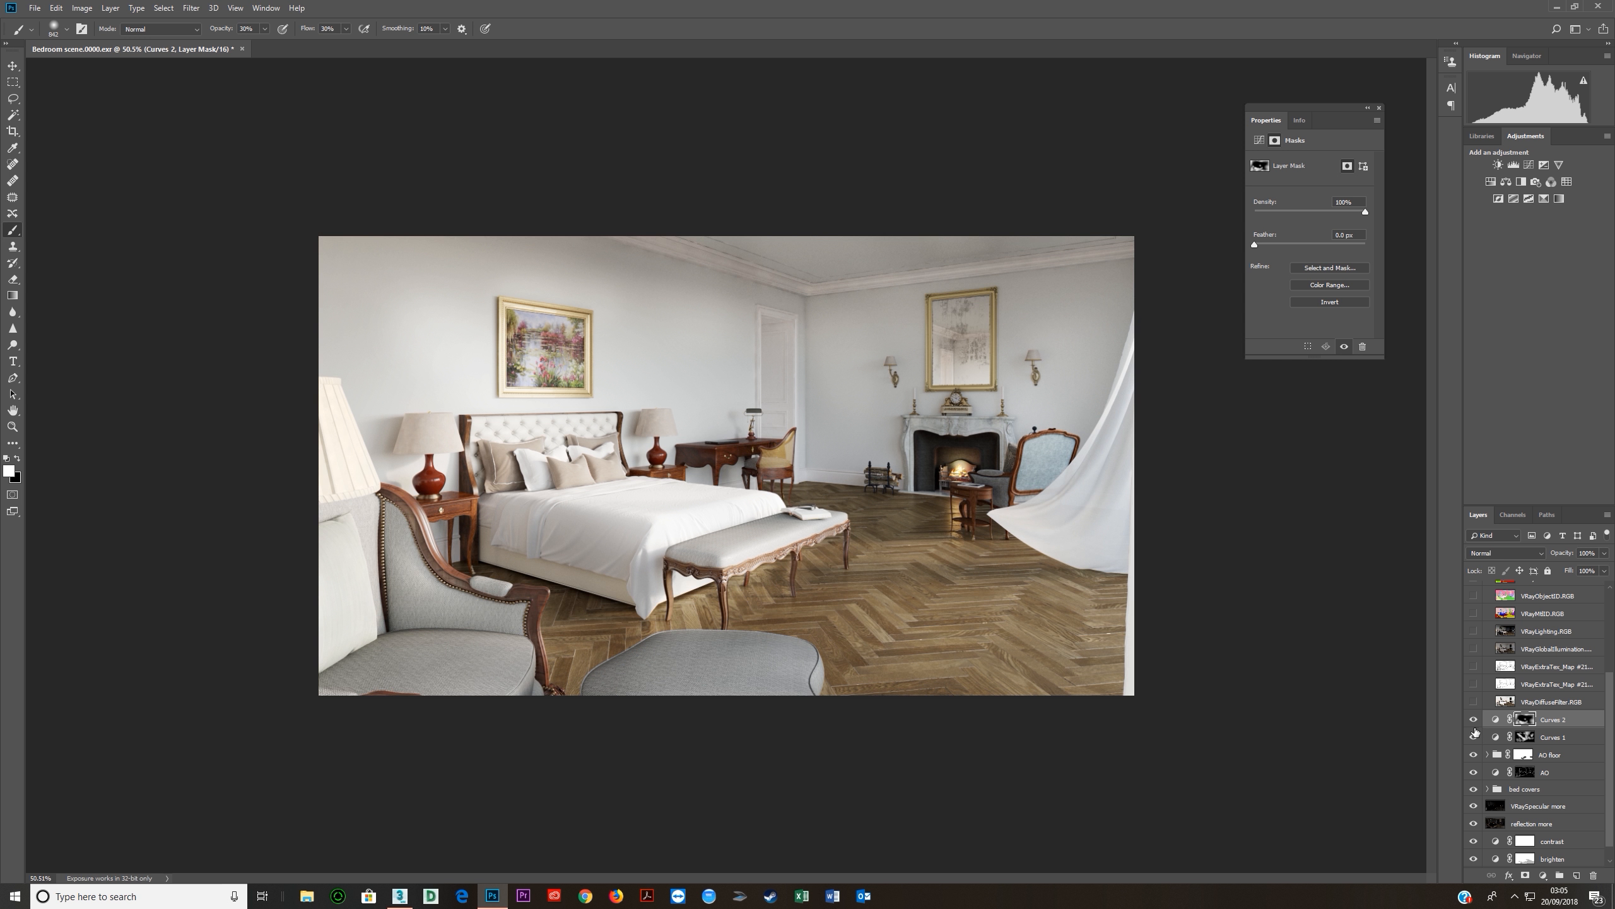
click(1474, 720)
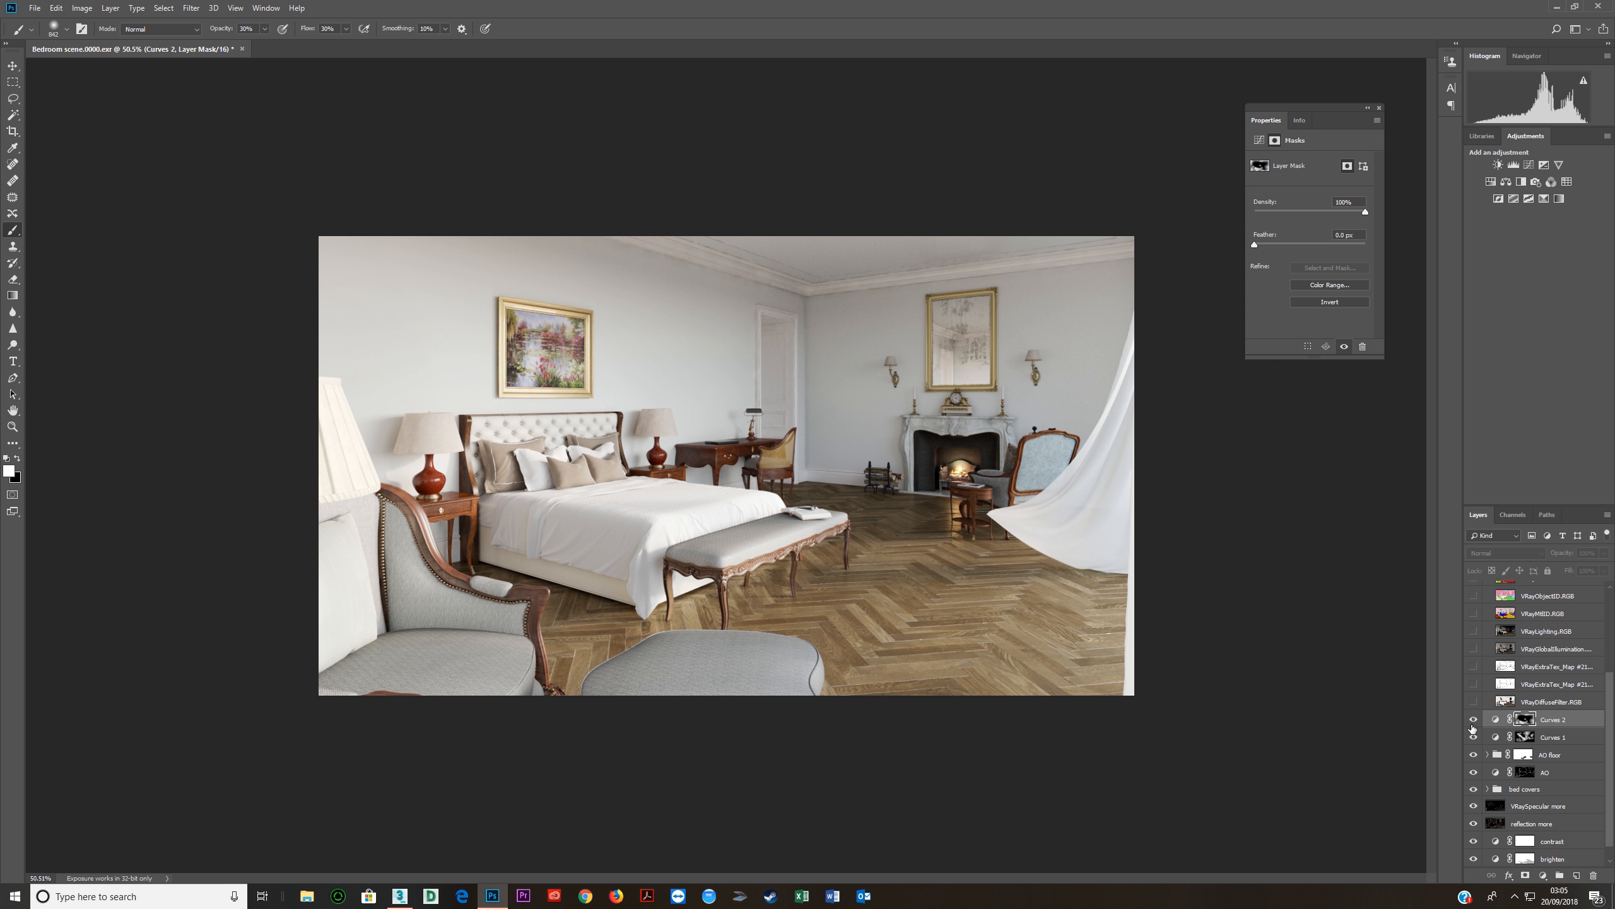
click(1474, 721)
click(1473, 722)
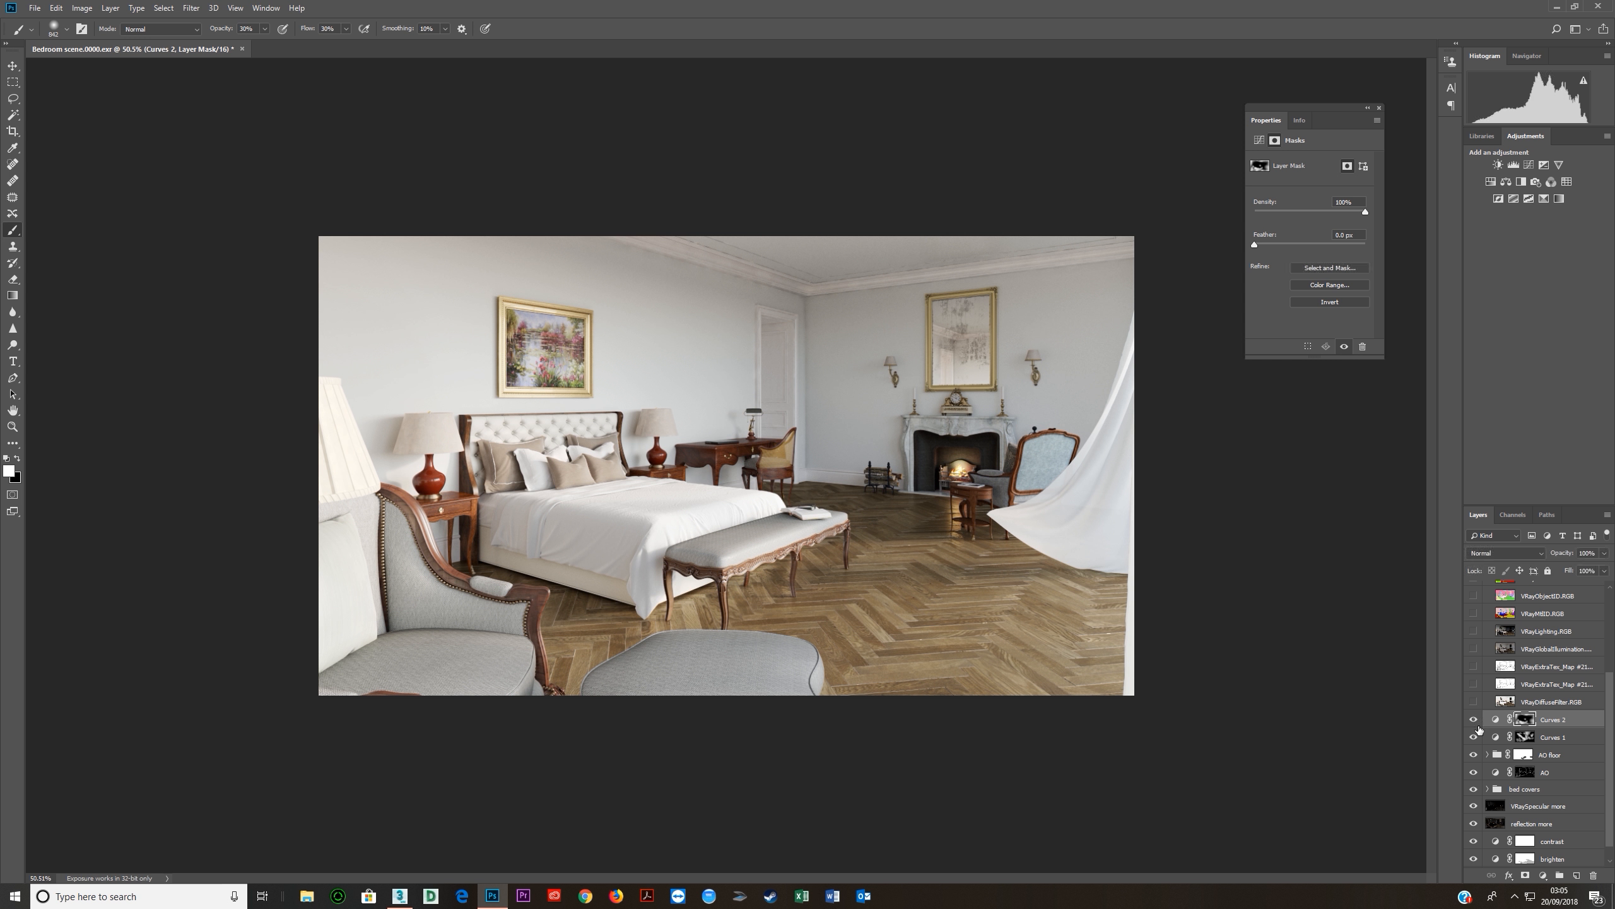
click(1474, 721)
click(1474, 722)
click(1474, 725)
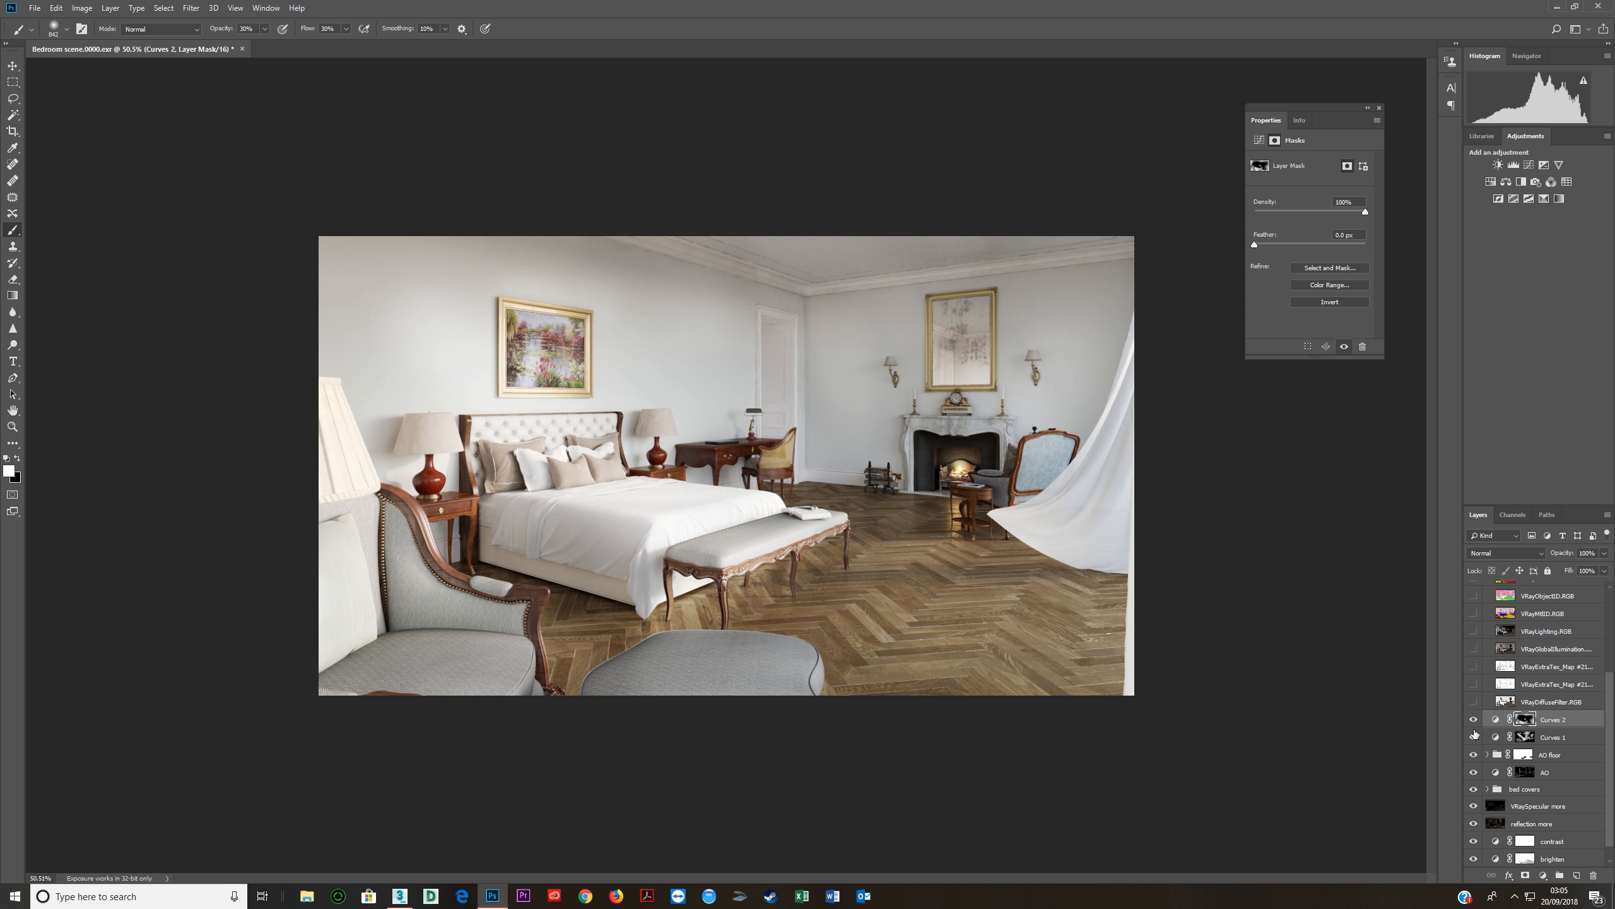
Check the effect of Curves 2 on the image at different zoom levels, and close the floating mask properties.
scroll(1061, 642, down, 3)
scroll(1062, 641, up, 3)
click(1474, 723)
click(1474, 722)
scroll(1019, 586, up, 2)
scroll(1020, 586, up, 1)
scroll(1019, 586, down, 3)
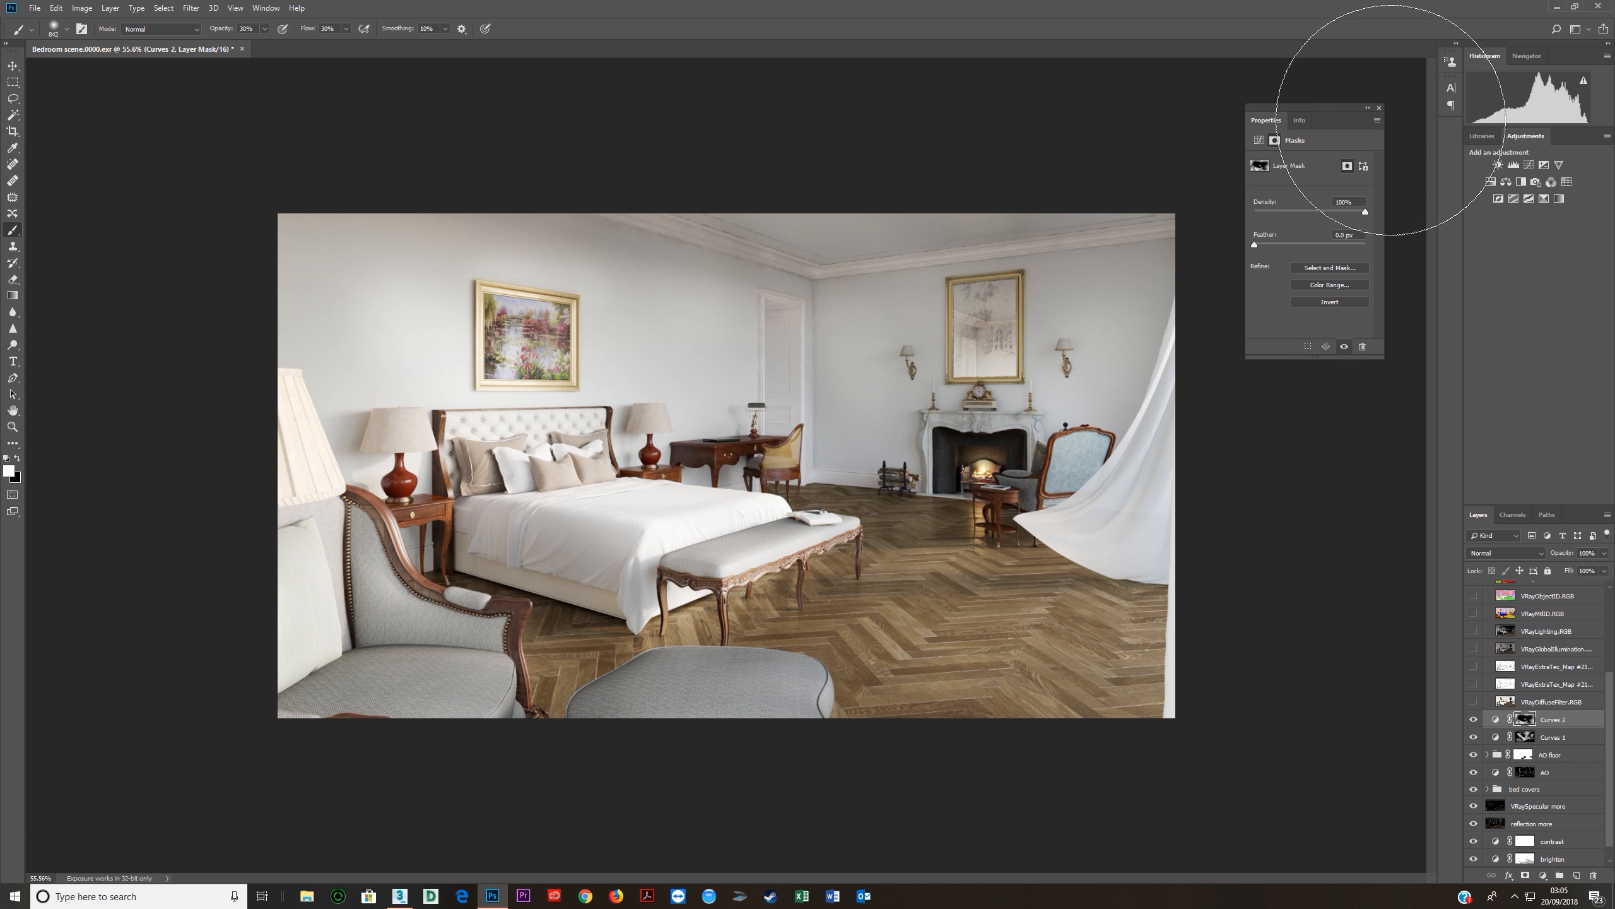
click(1379, 107)
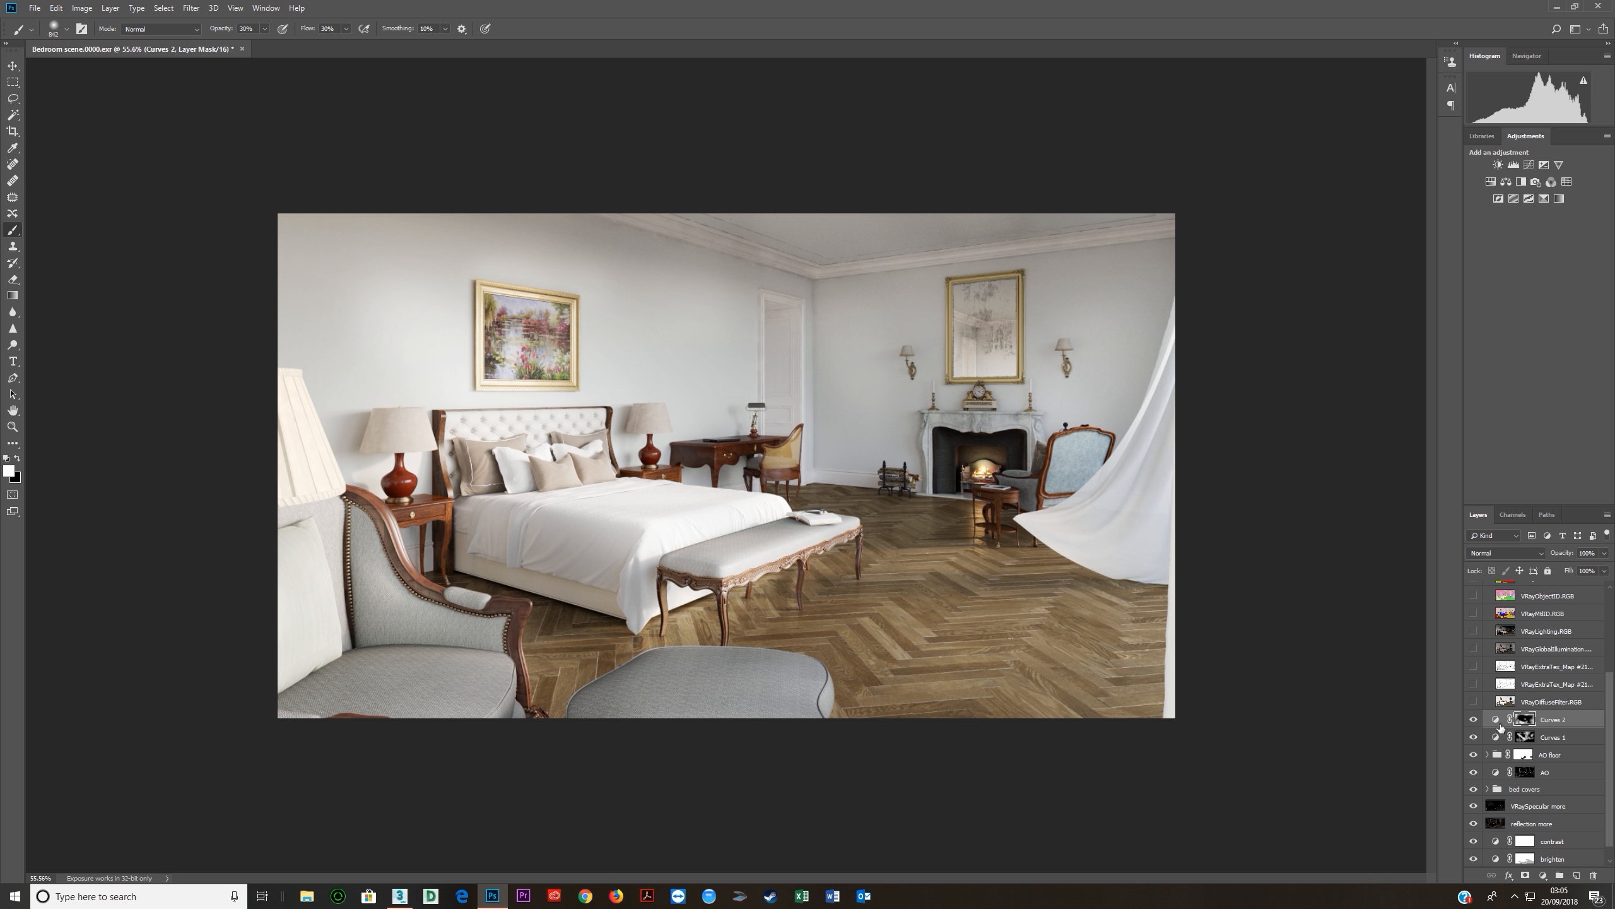
Stamp all visible layers into a new layer above Curves 2 and convert it to a smart object.
key(ctrl+shift+alt+e)
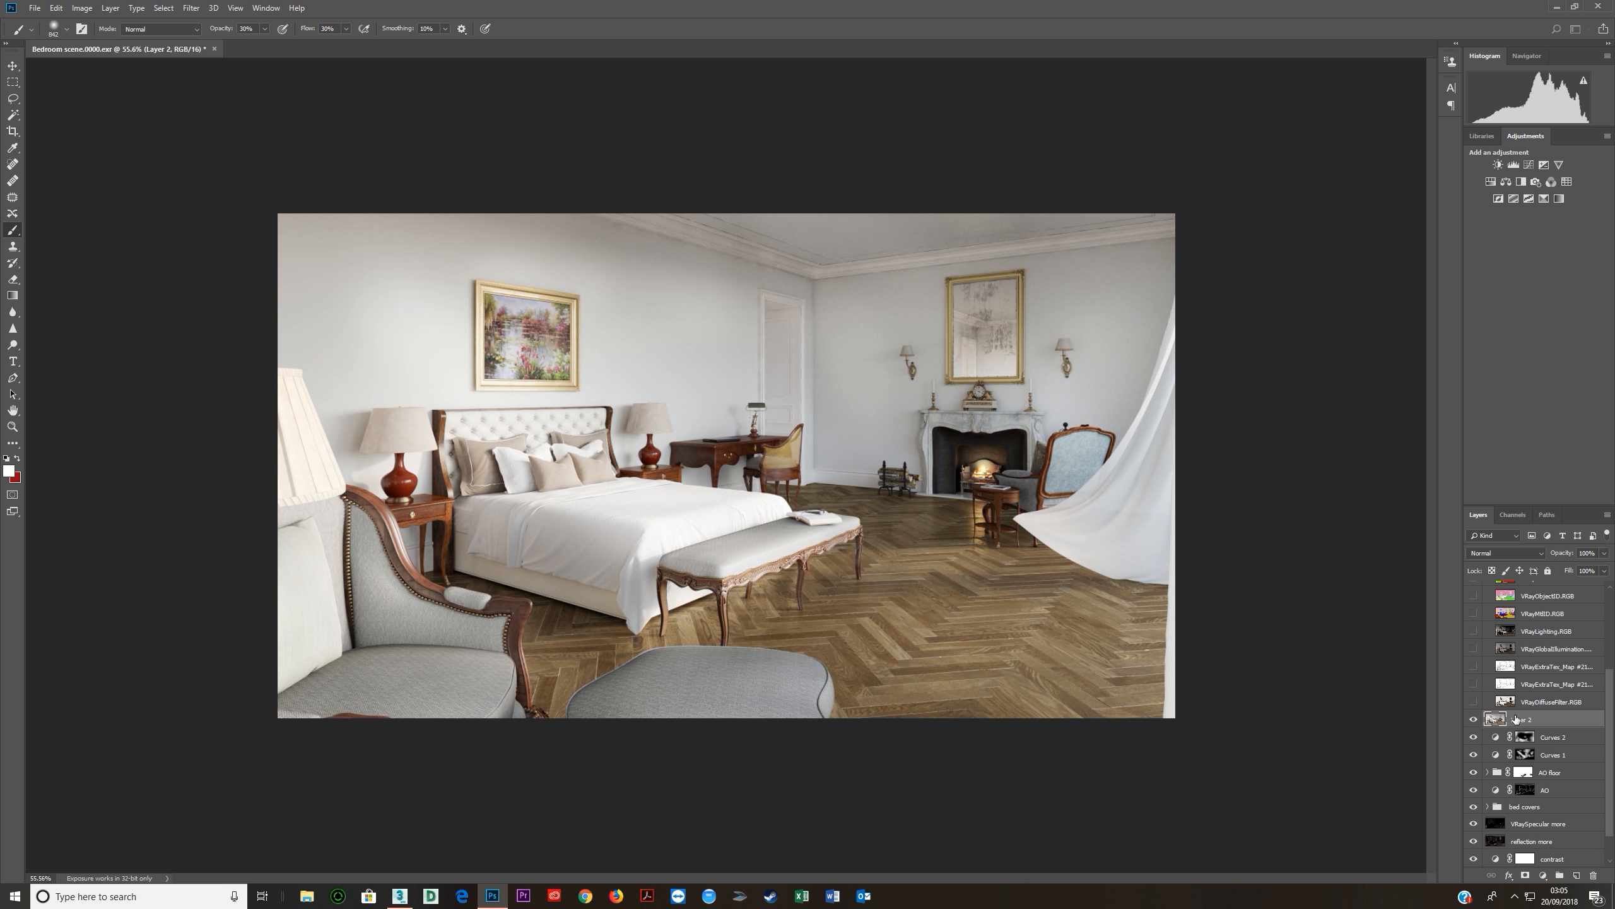
key(ctrl+shift+alt+w)
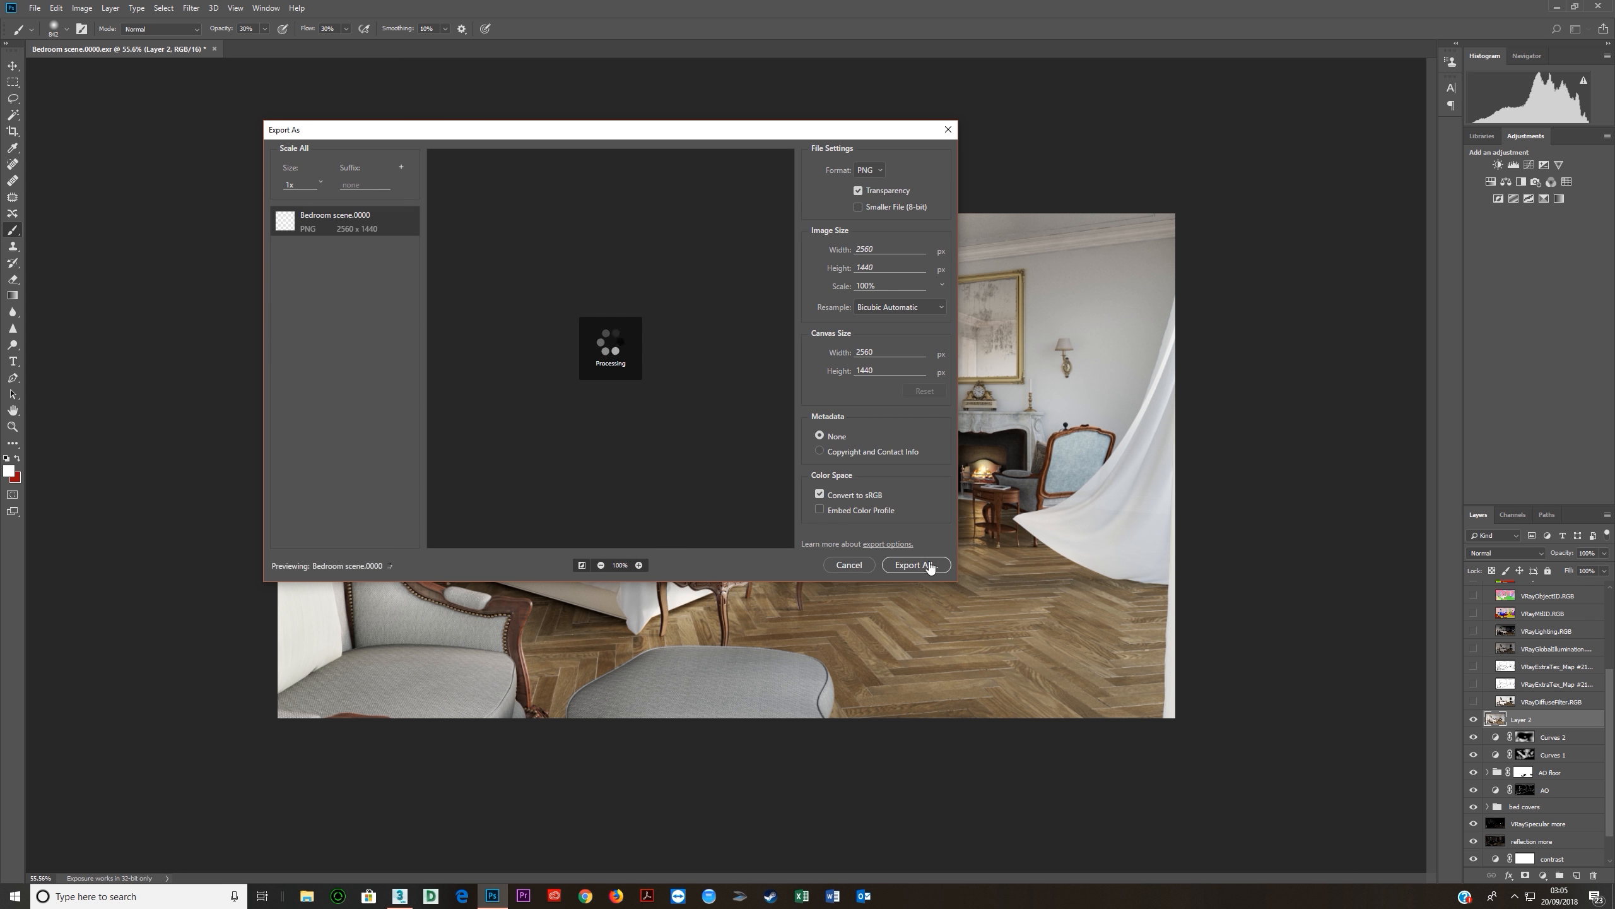
click(950, 130)
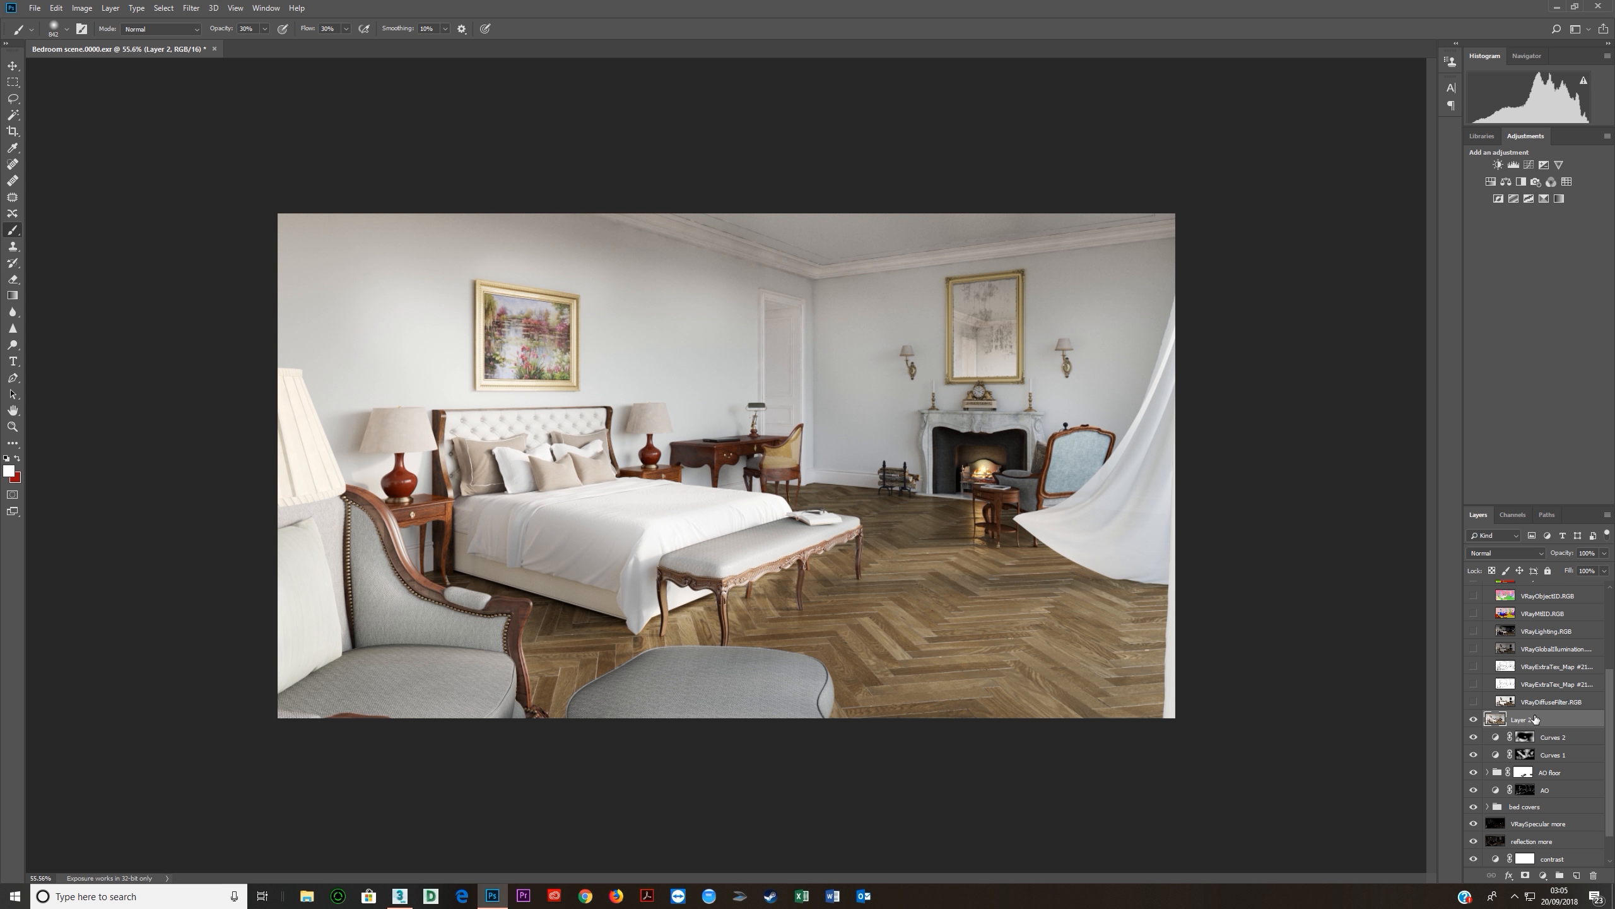
right_click(1539, 715)
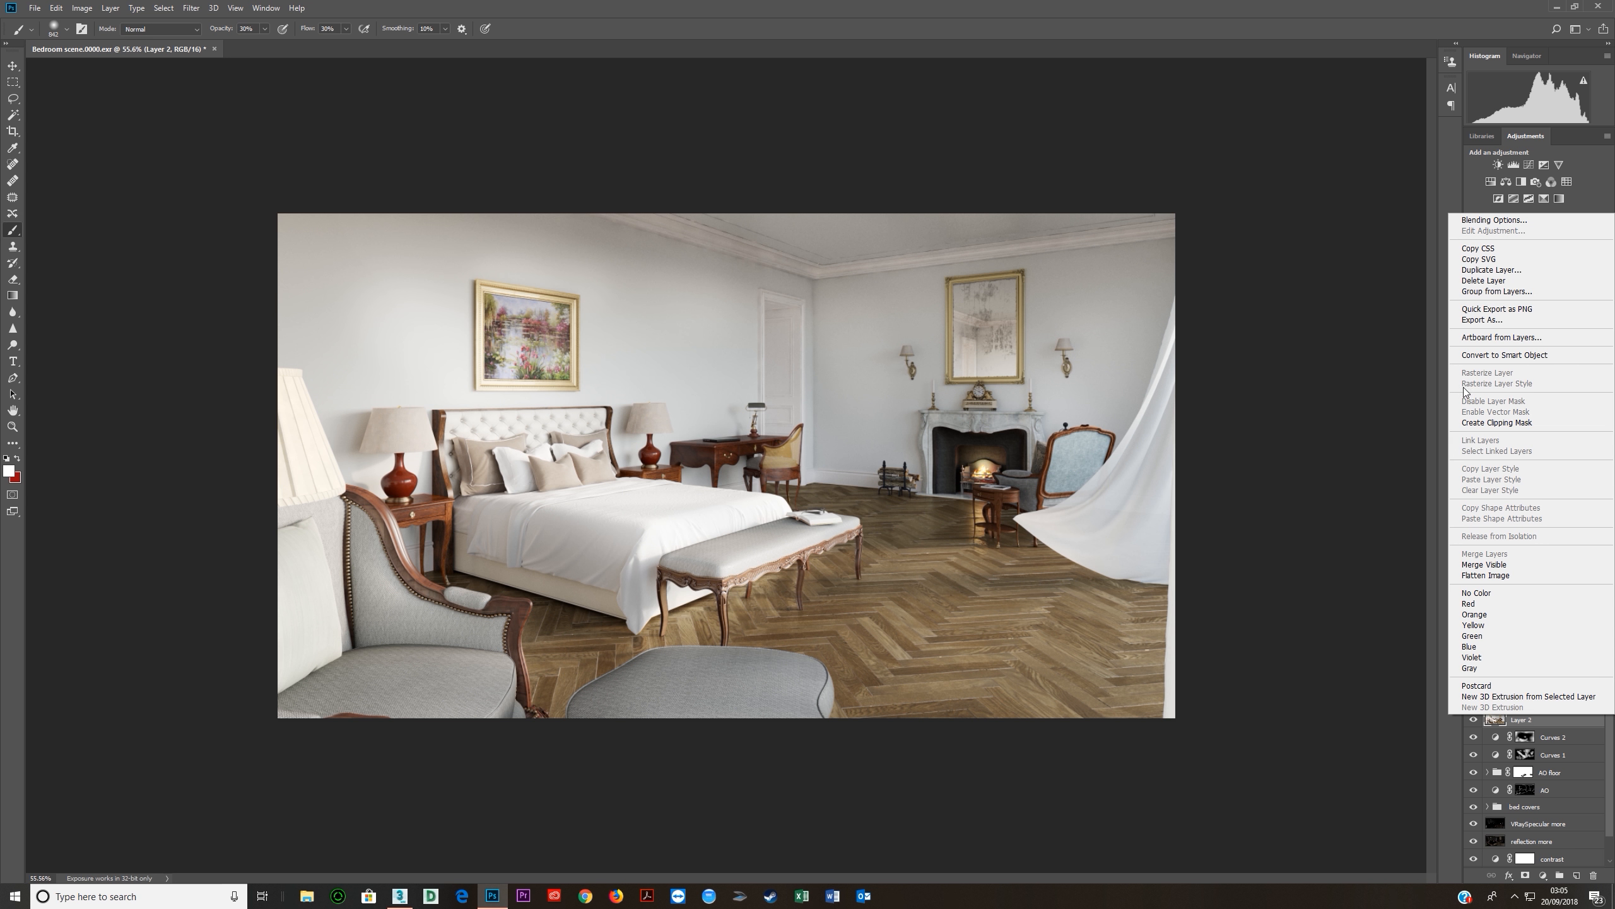
click(1485, 358)
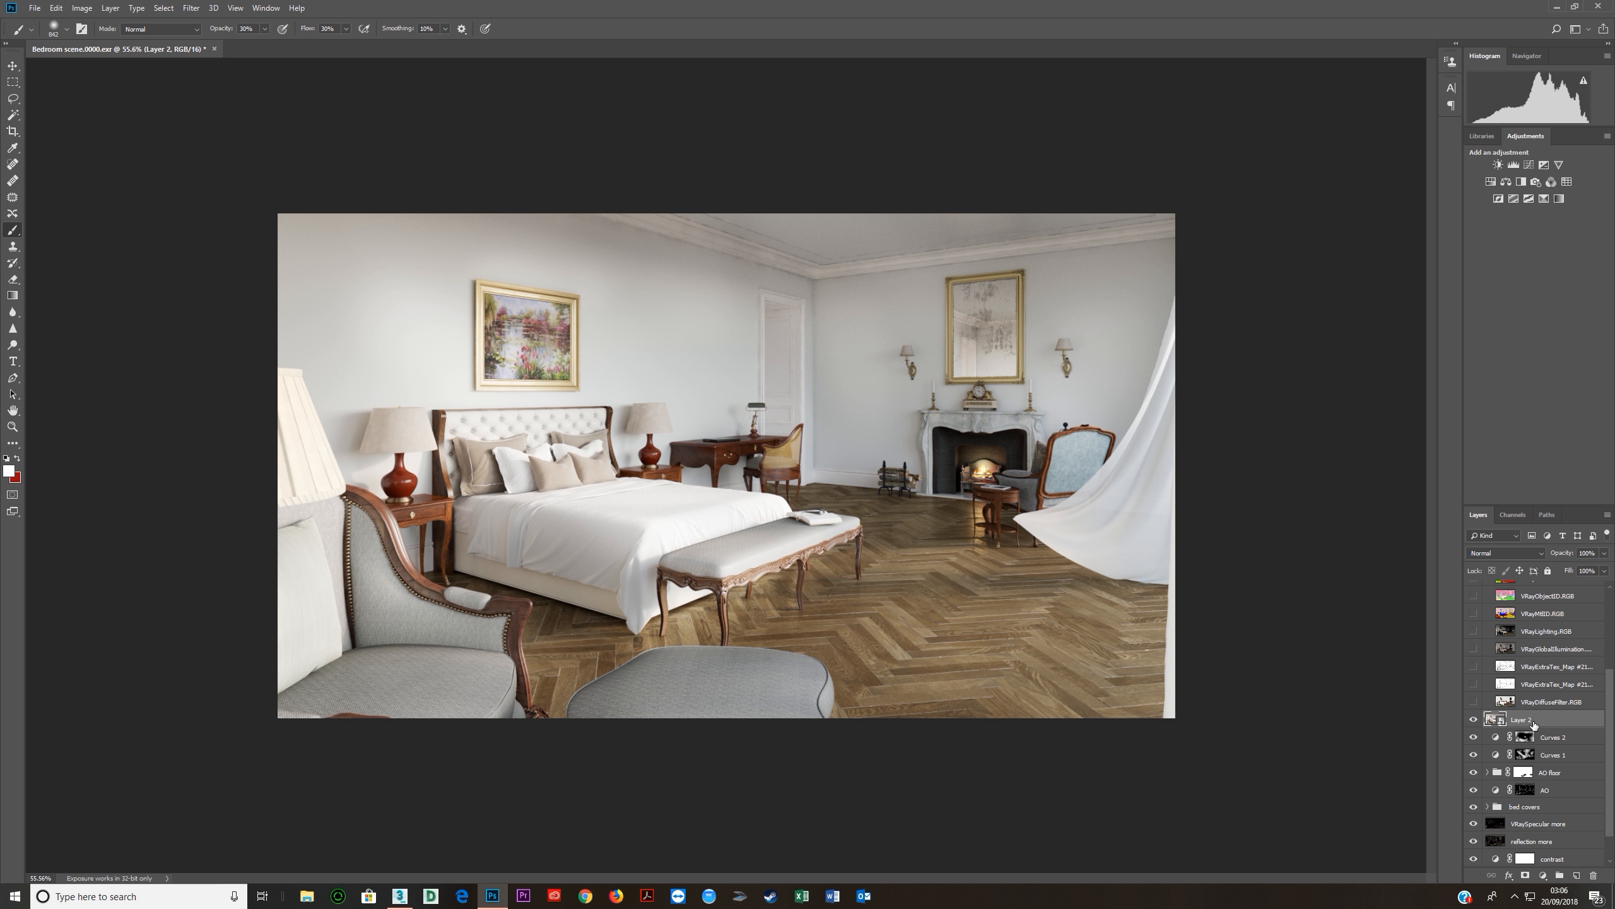
Rename the stamped smart object layer "final comp".
double_click(1529, 720)
text(final comp)
key(Return)
Start the Color Efex Pro 4 filter from the Nik Collection on the final comp layer.
click(190, 8)
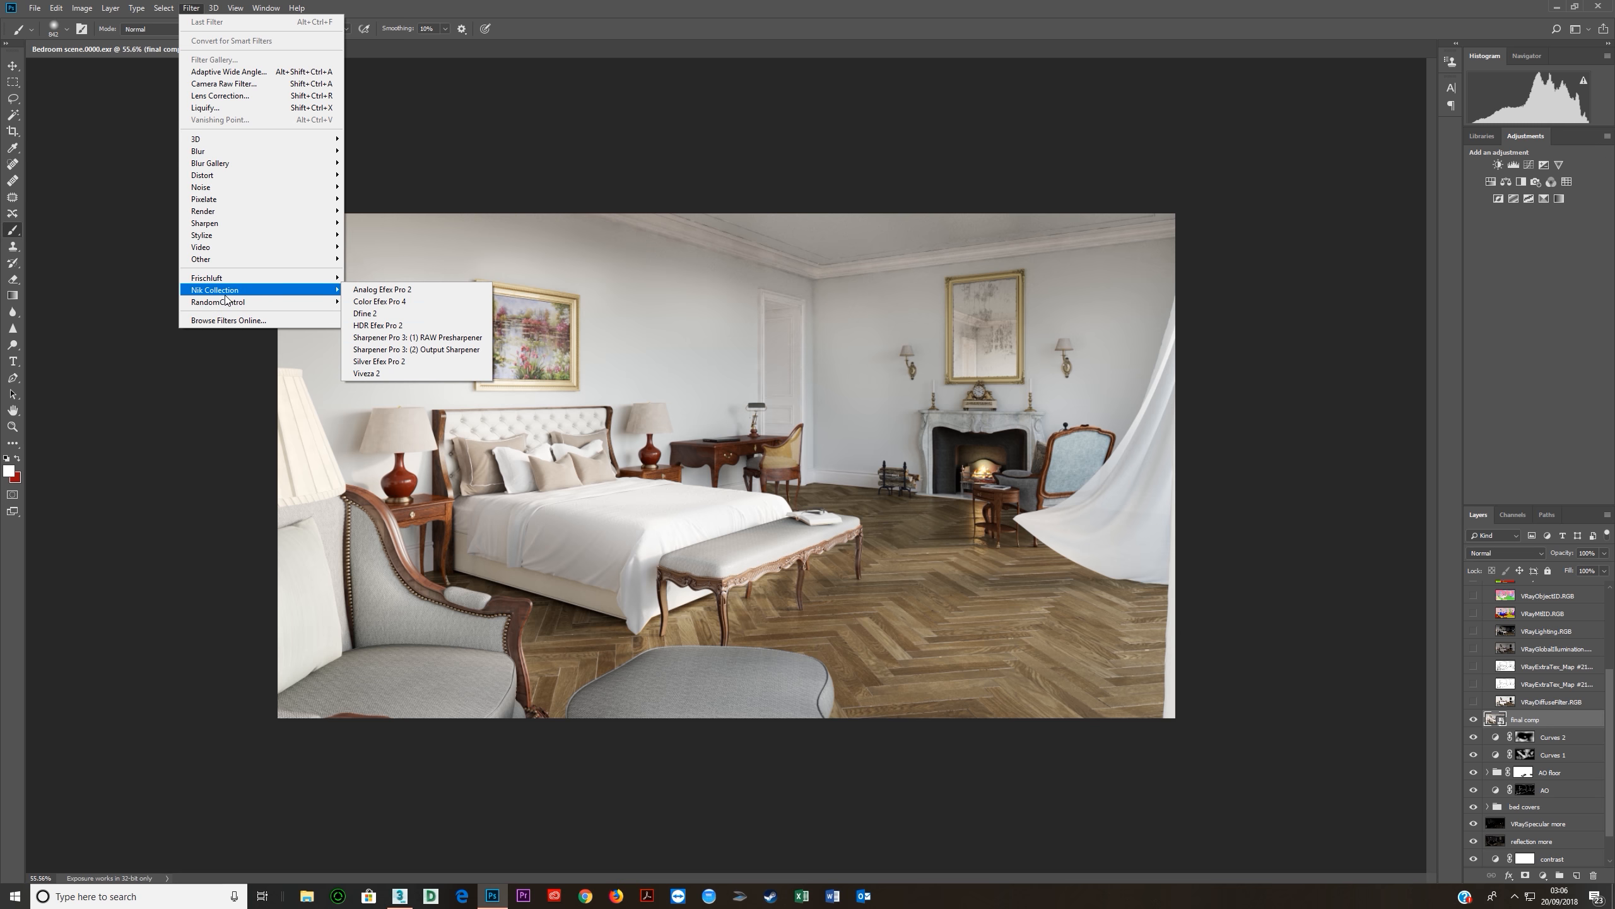
mouse_move(238, 294)
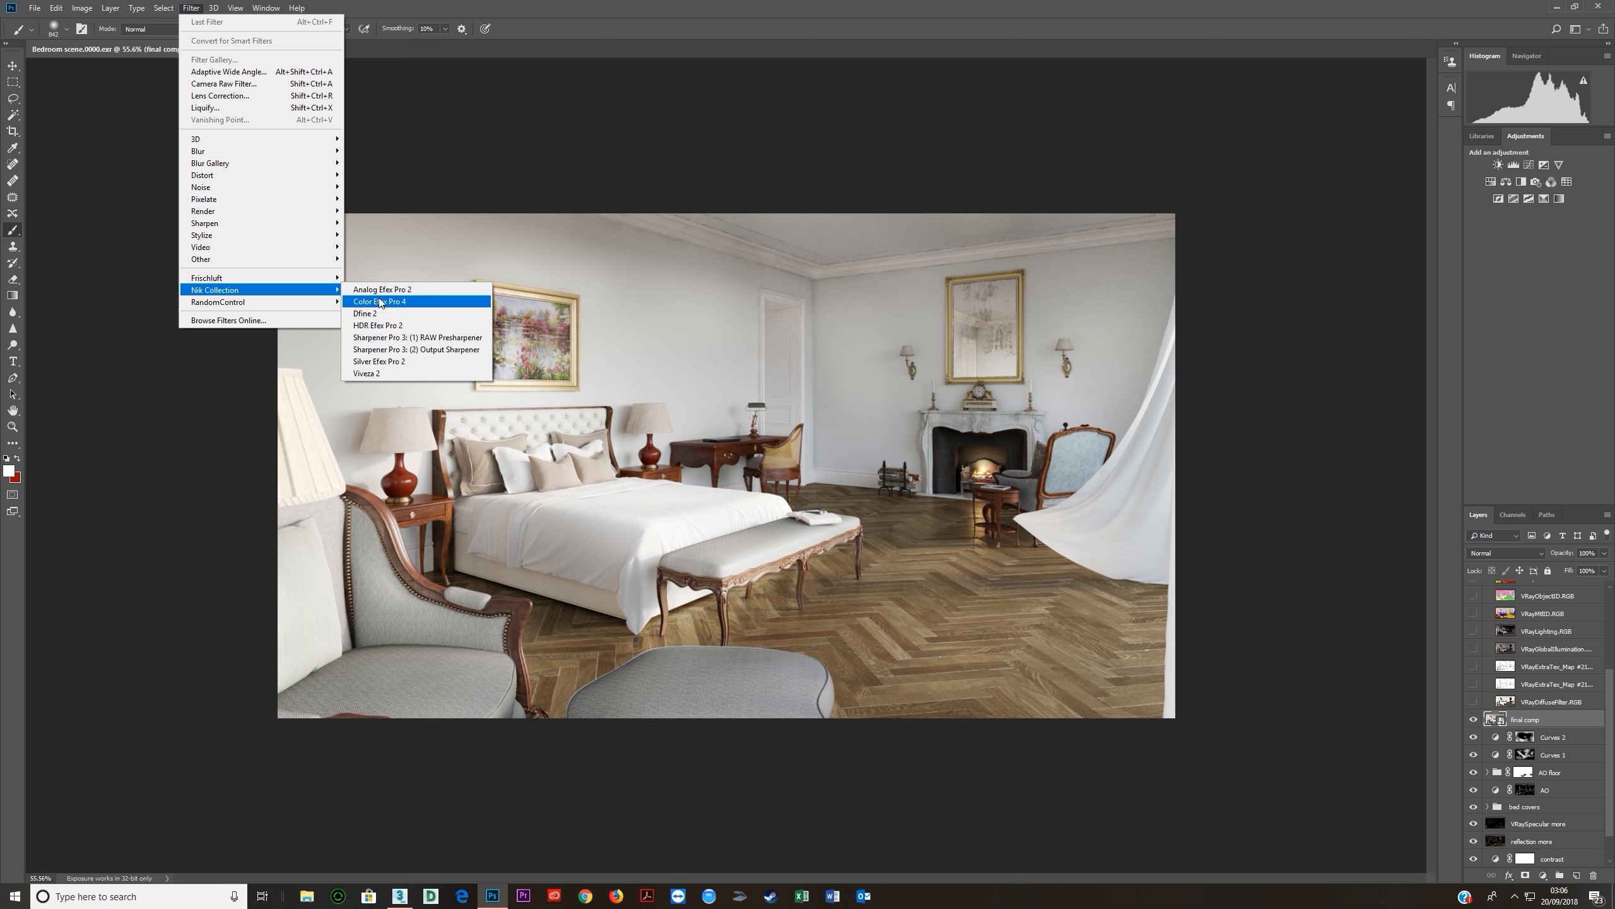
mouse_move(325, 290)
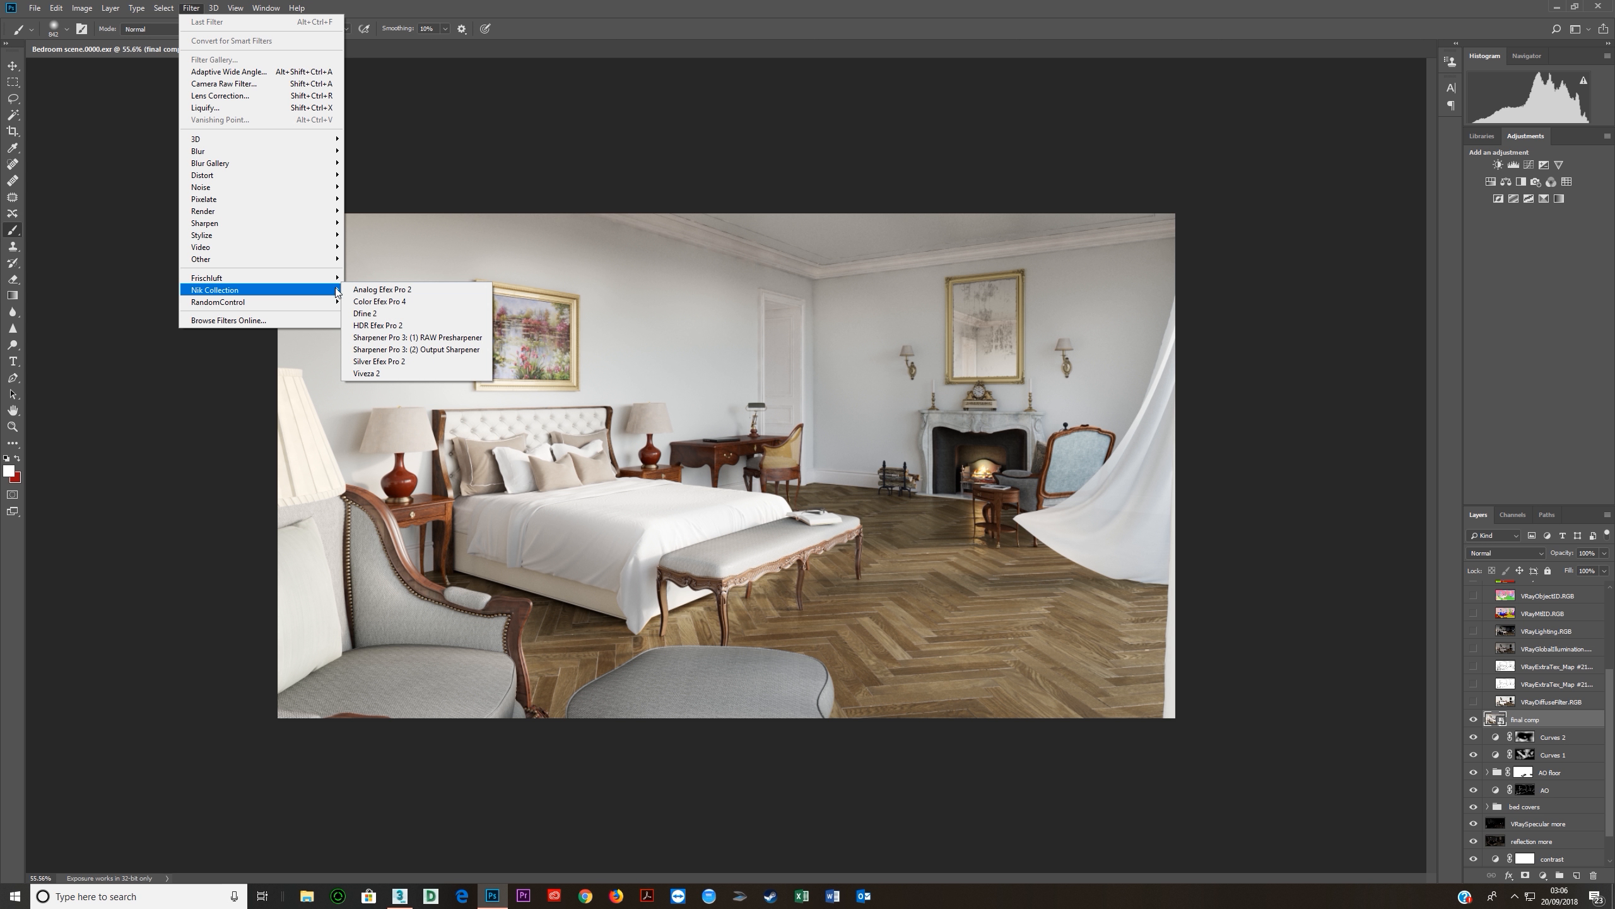
click(386, 303)
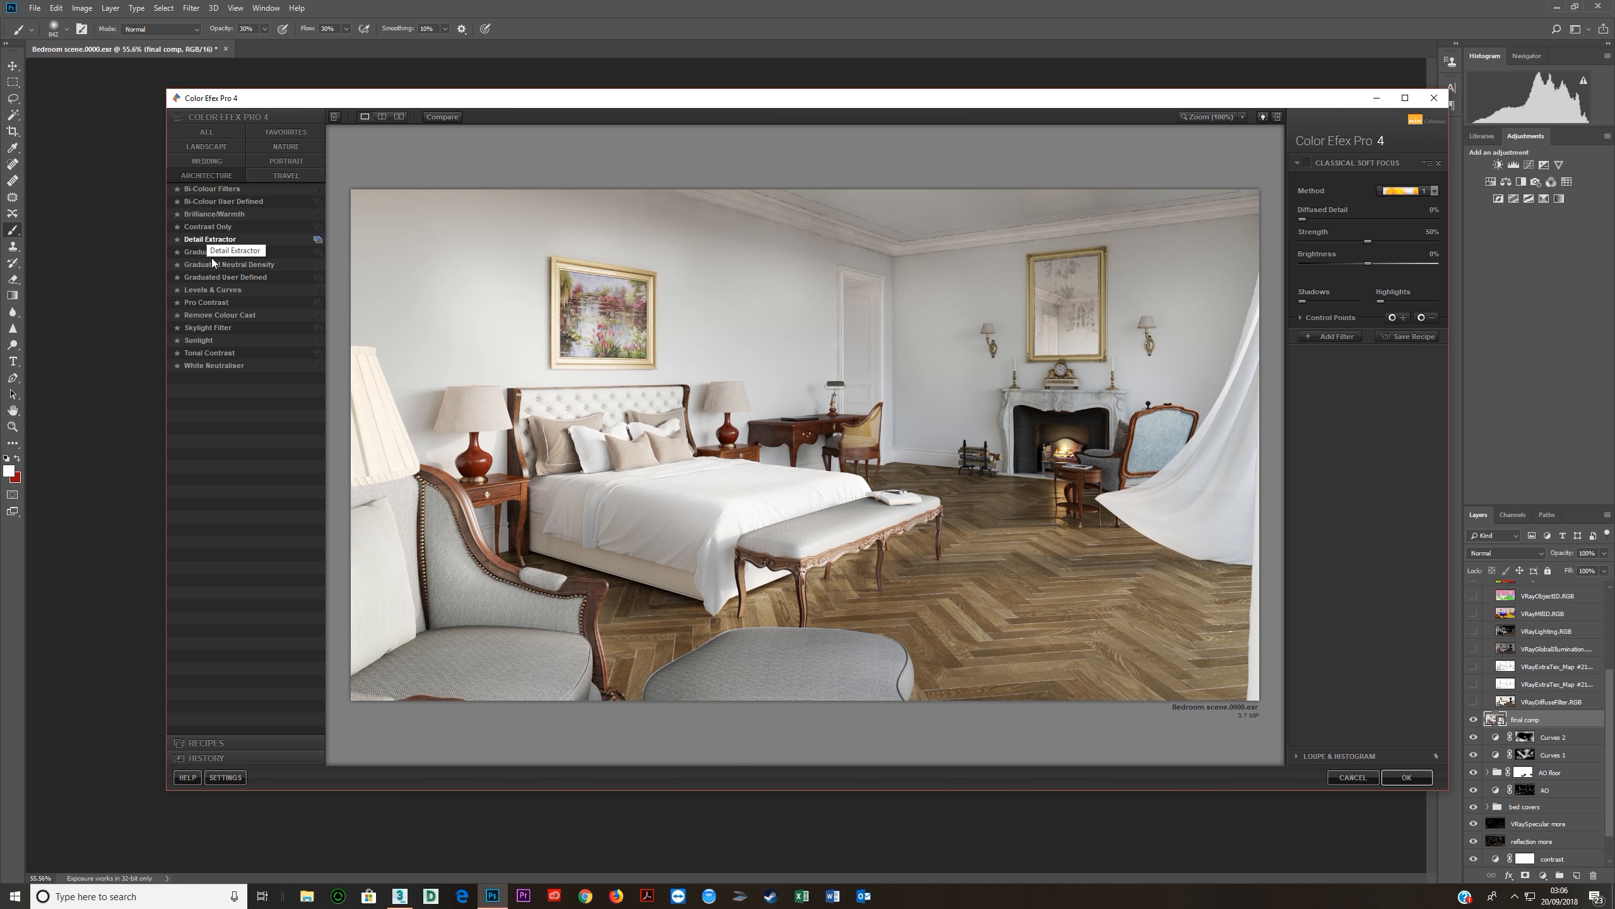
Preview the architecture filters on the render, from the Bi-Colour and Brilliance/Warmth filters through Detail Extractor, Levels & Curves and Pro Contrast.
click(195, 216)
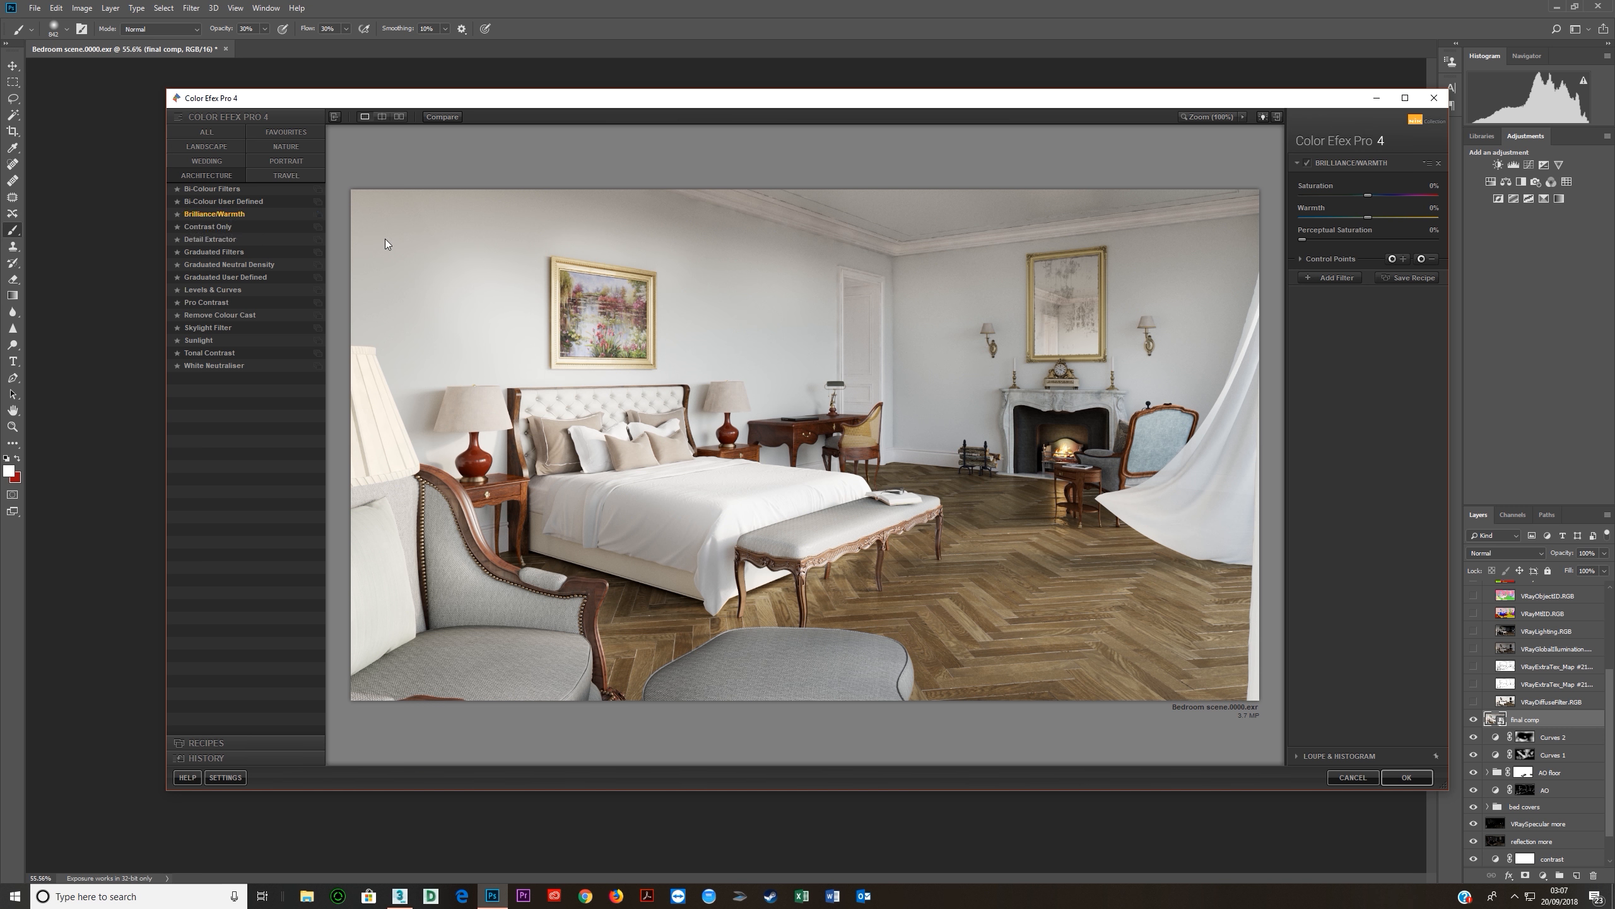
click(207, 202)
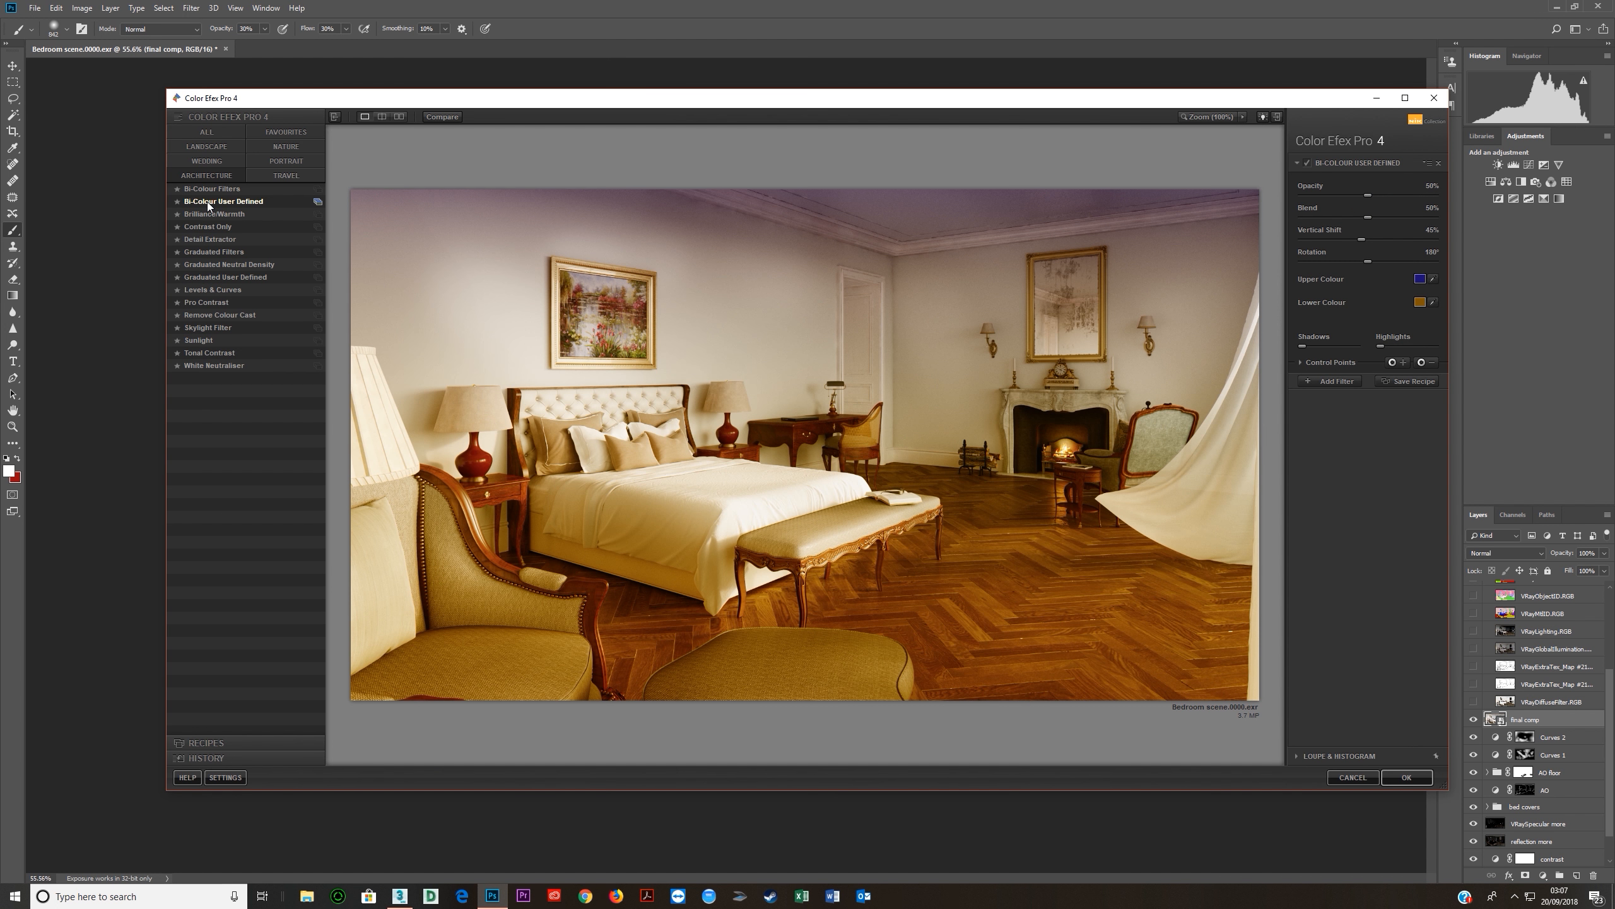
click(207, 189)
click(207, 226)
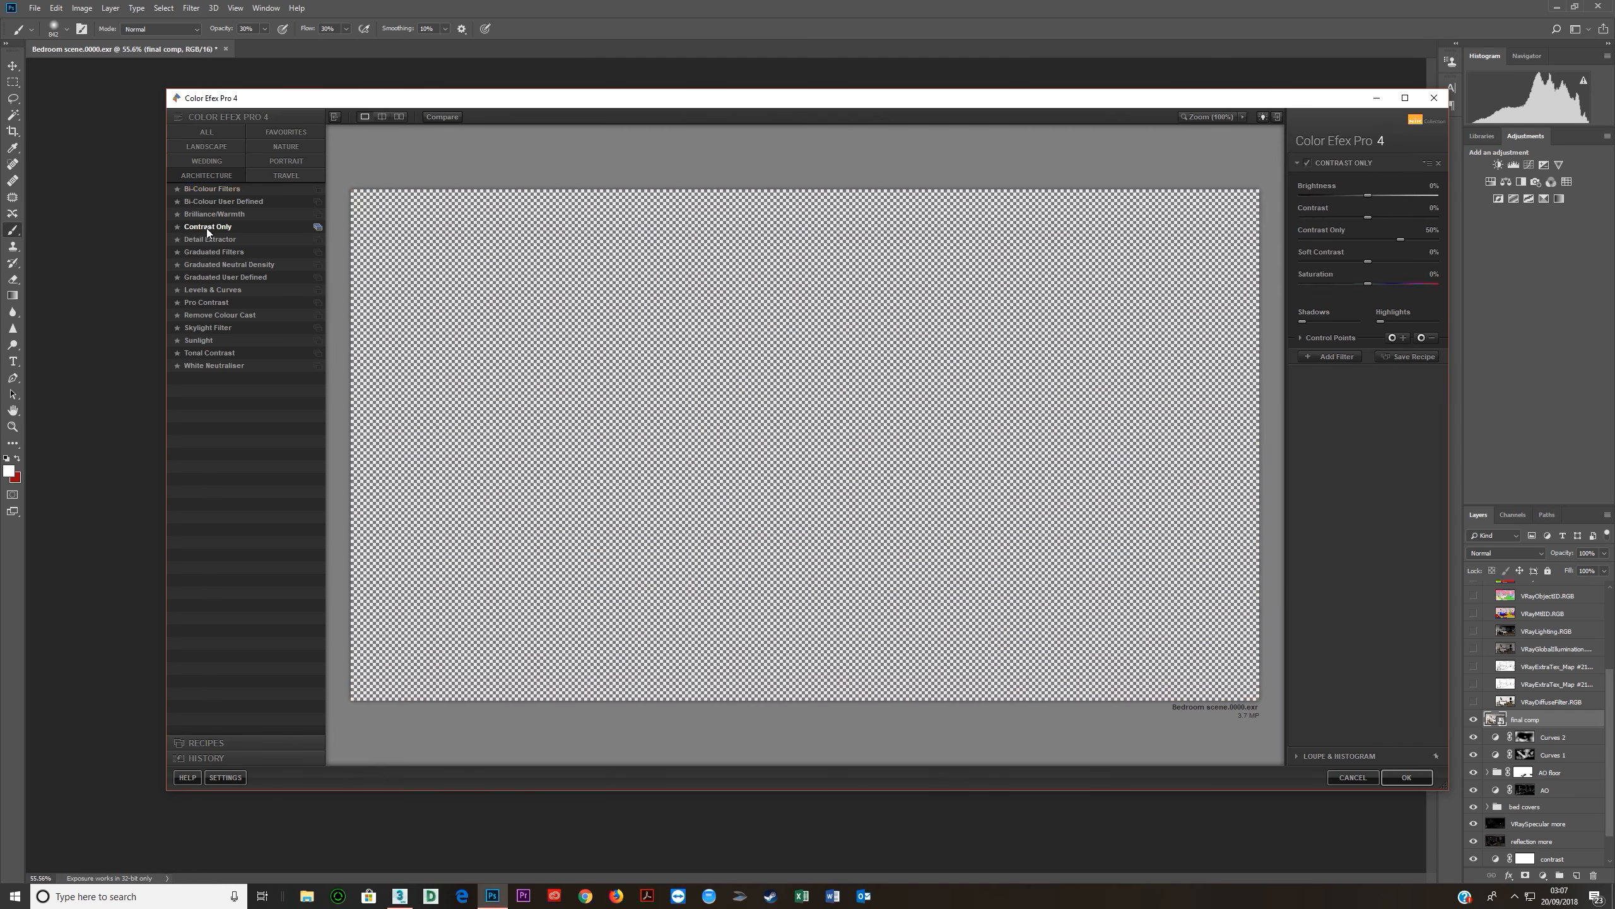
click(209, 240)
click(207, 277)
click(210, 291)
click(209, 310)
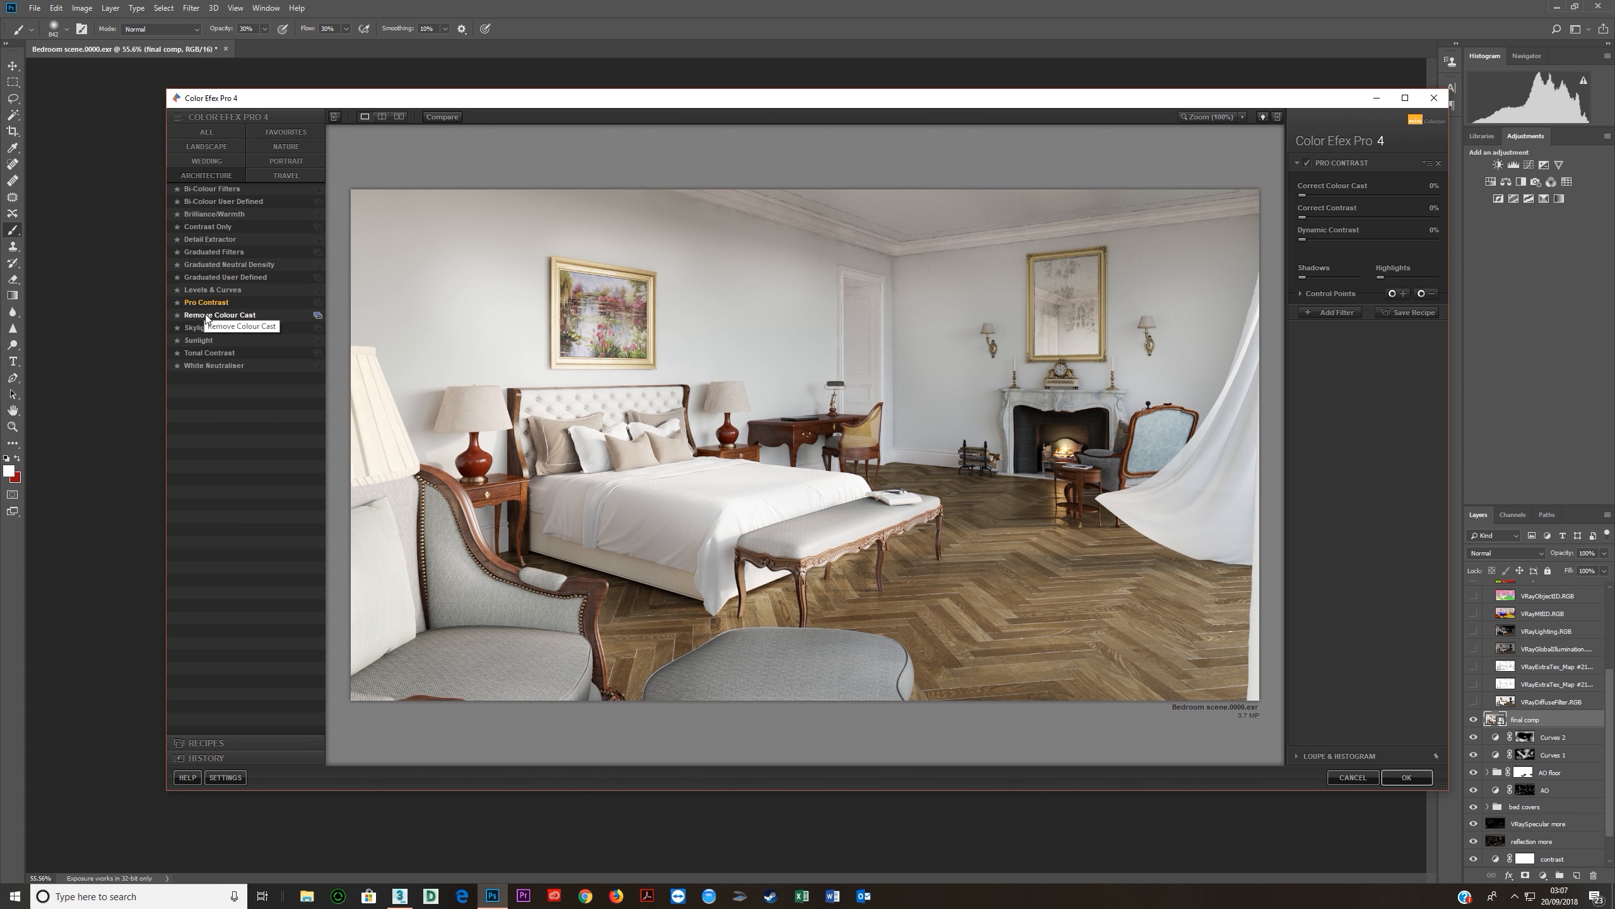
Preview Remove Colour Cast, Skylight Filter, Sunlight, Tonal Contrast and White Neutraliser, and recheck Tonal Contrast and Bi-Colour Filters.
click(207, 315)
click(204, 328)
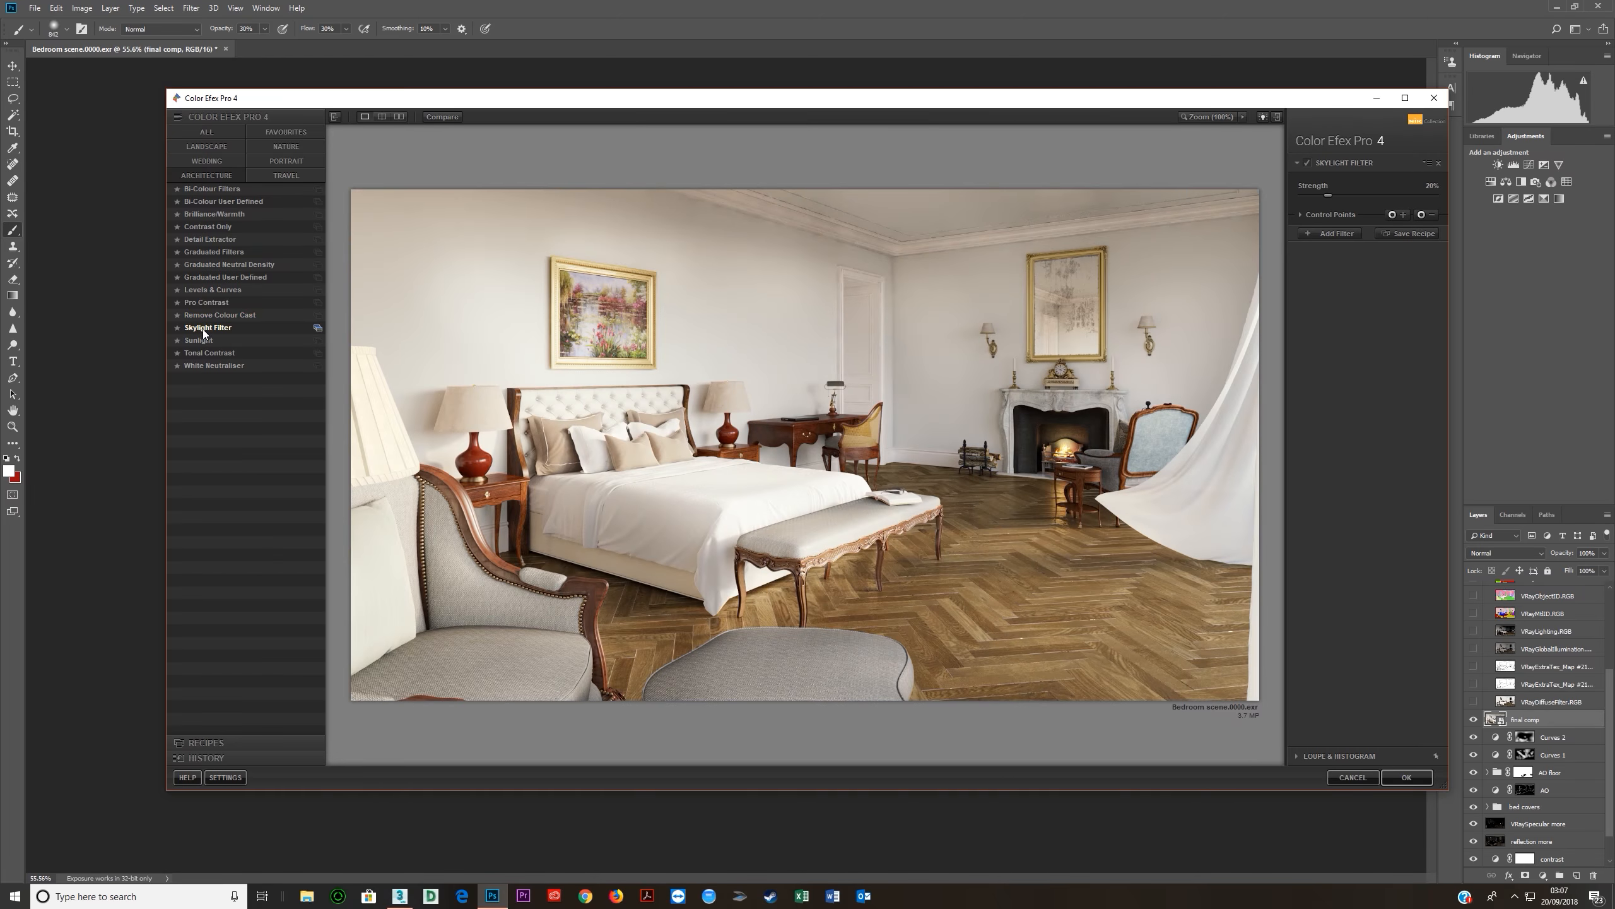
click(201, 344)
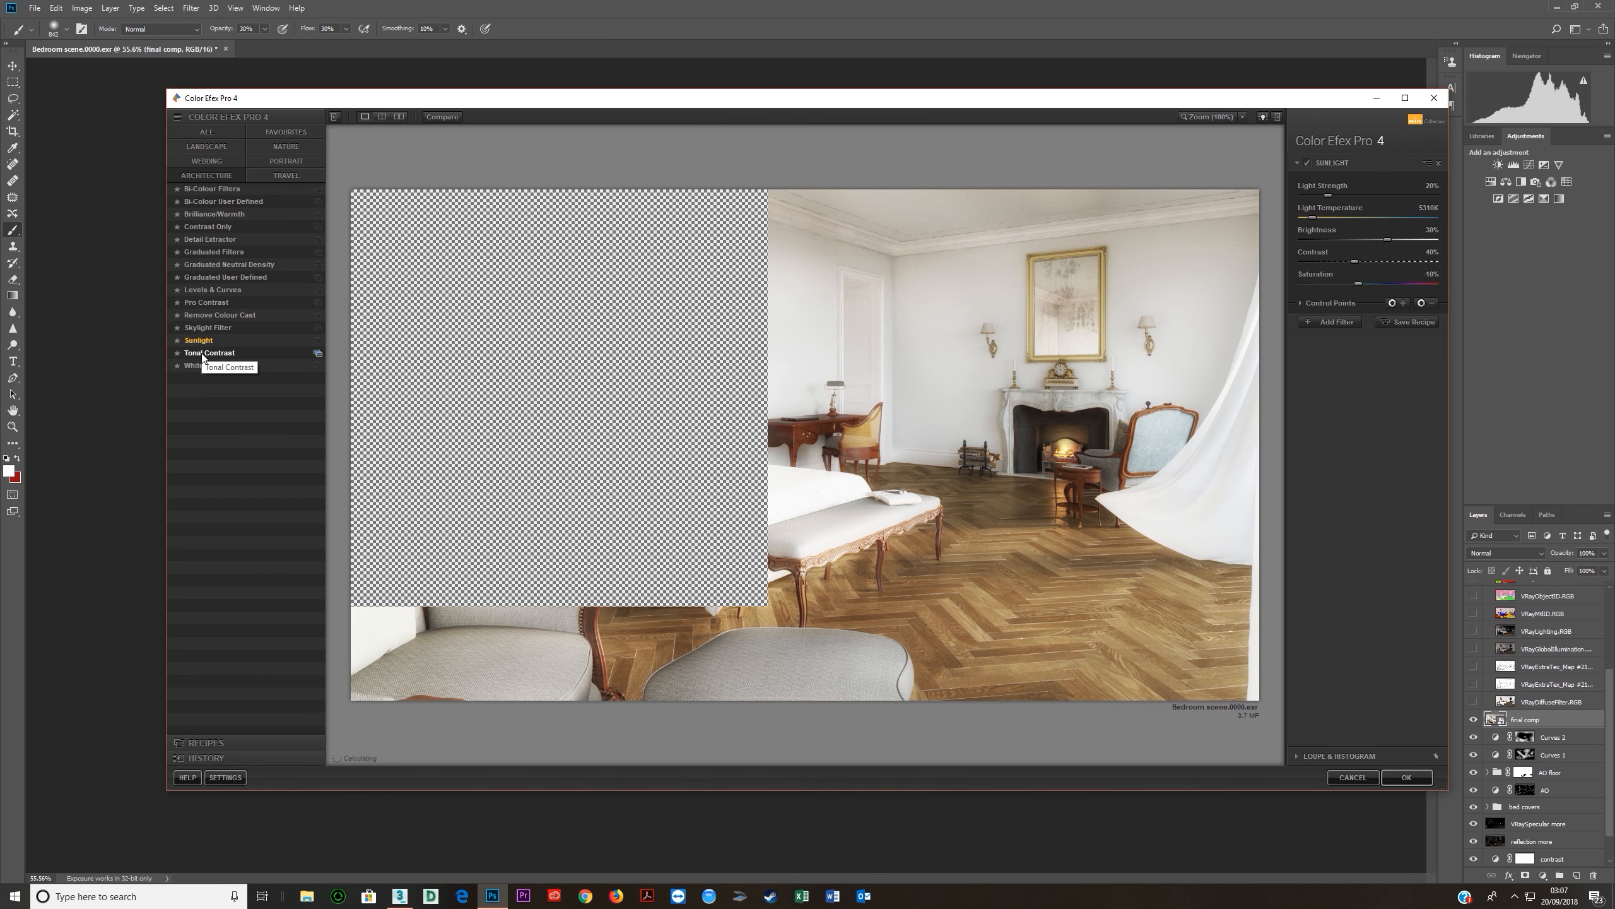
click(204, 354)
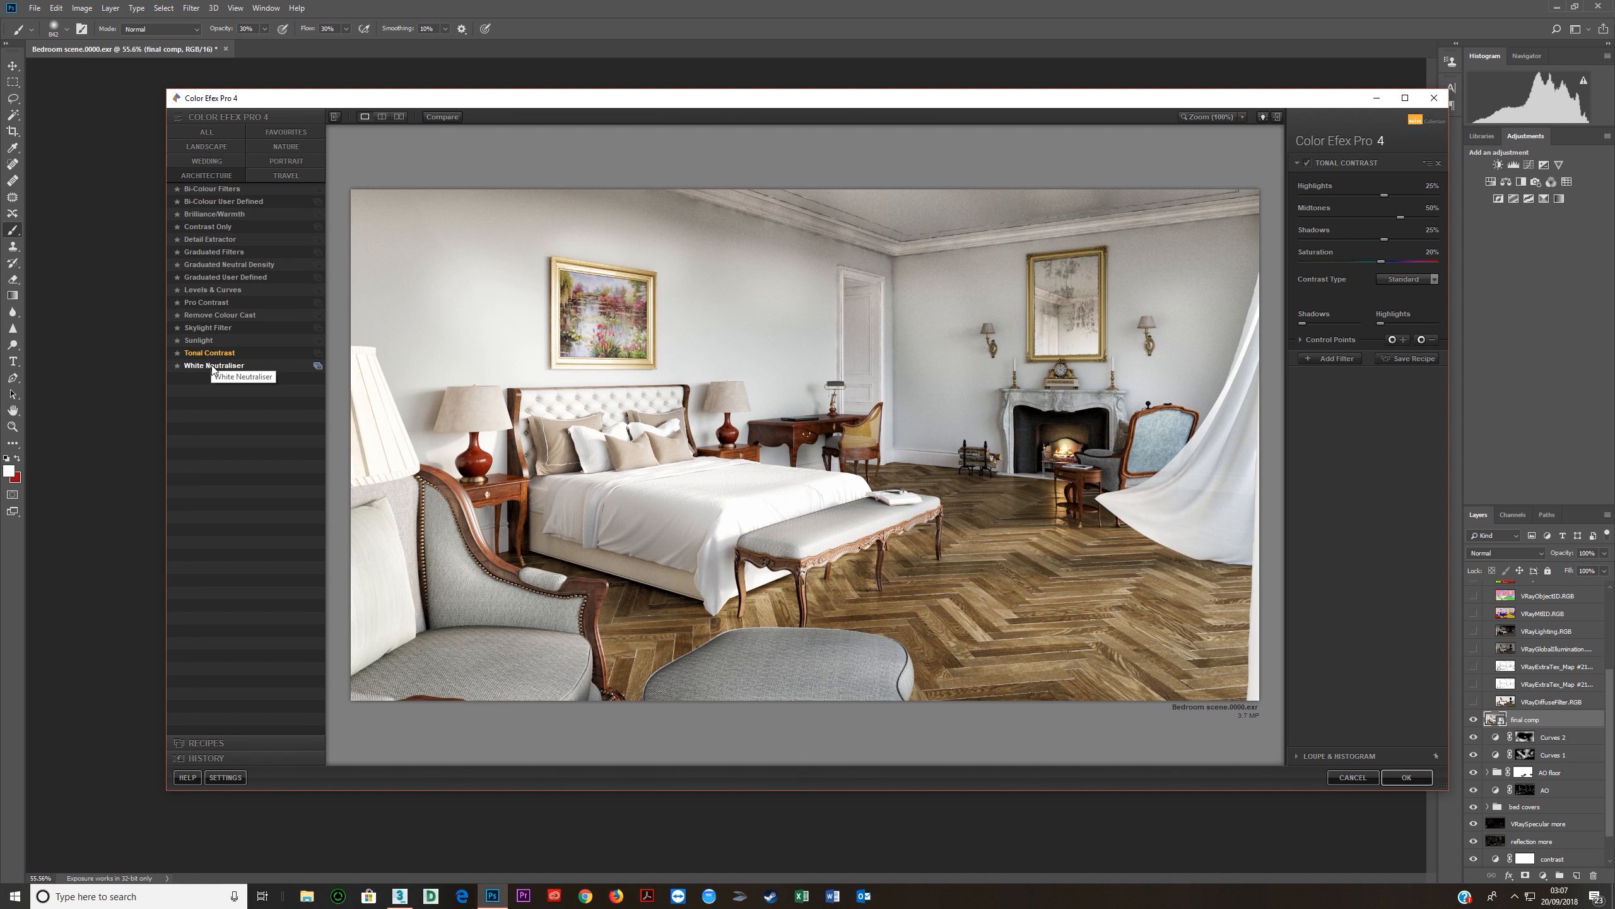
click(212, 367)
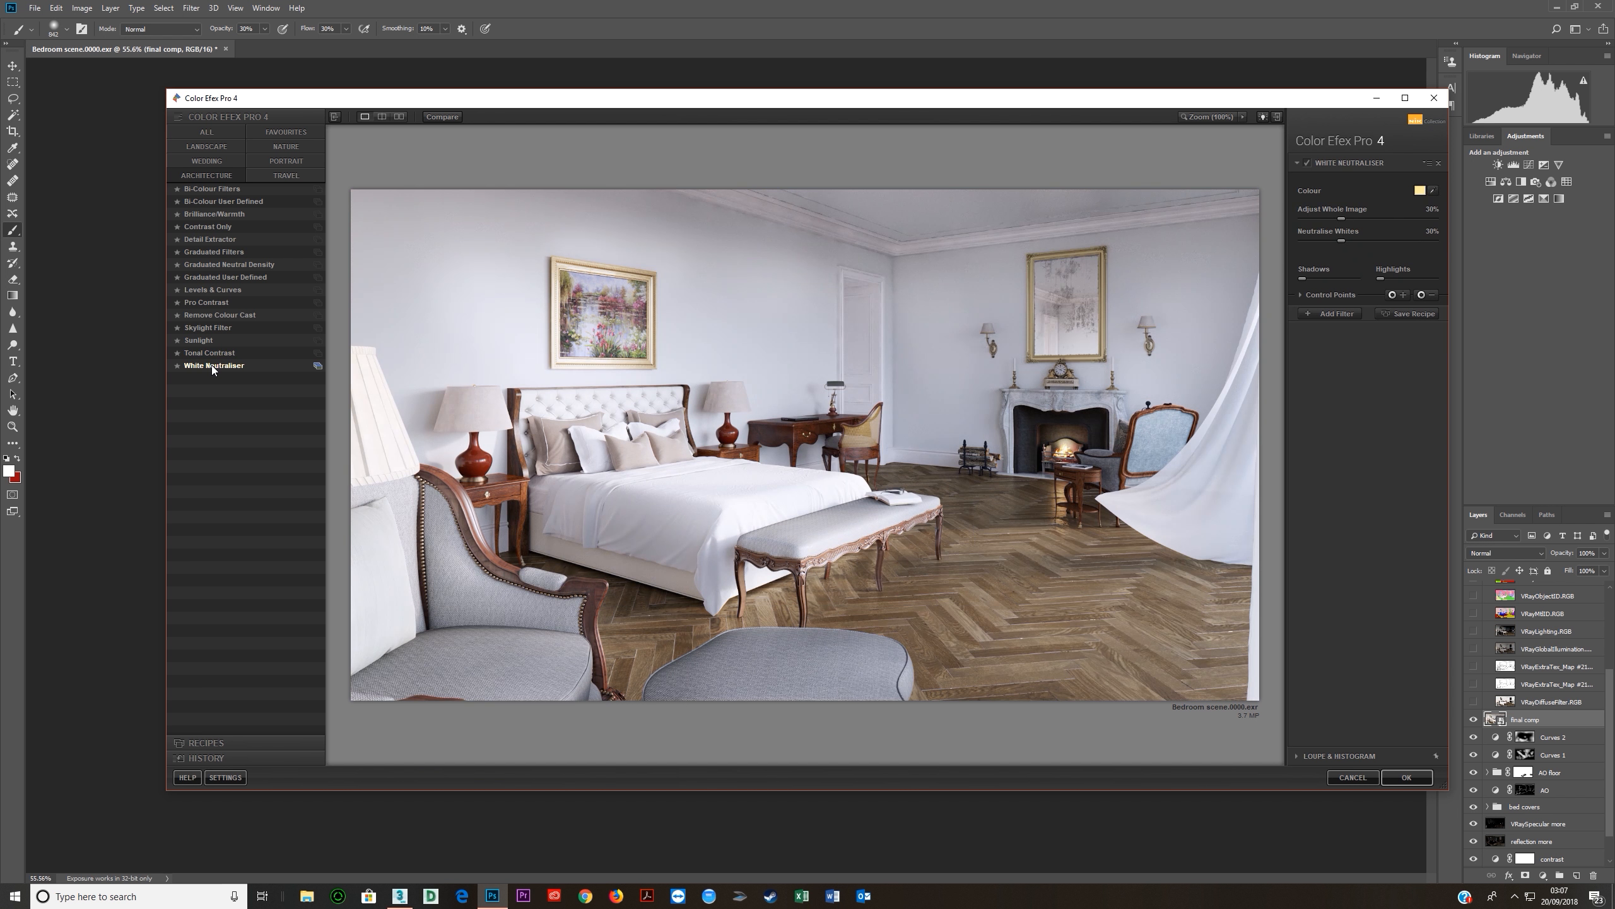
click(224, 351)
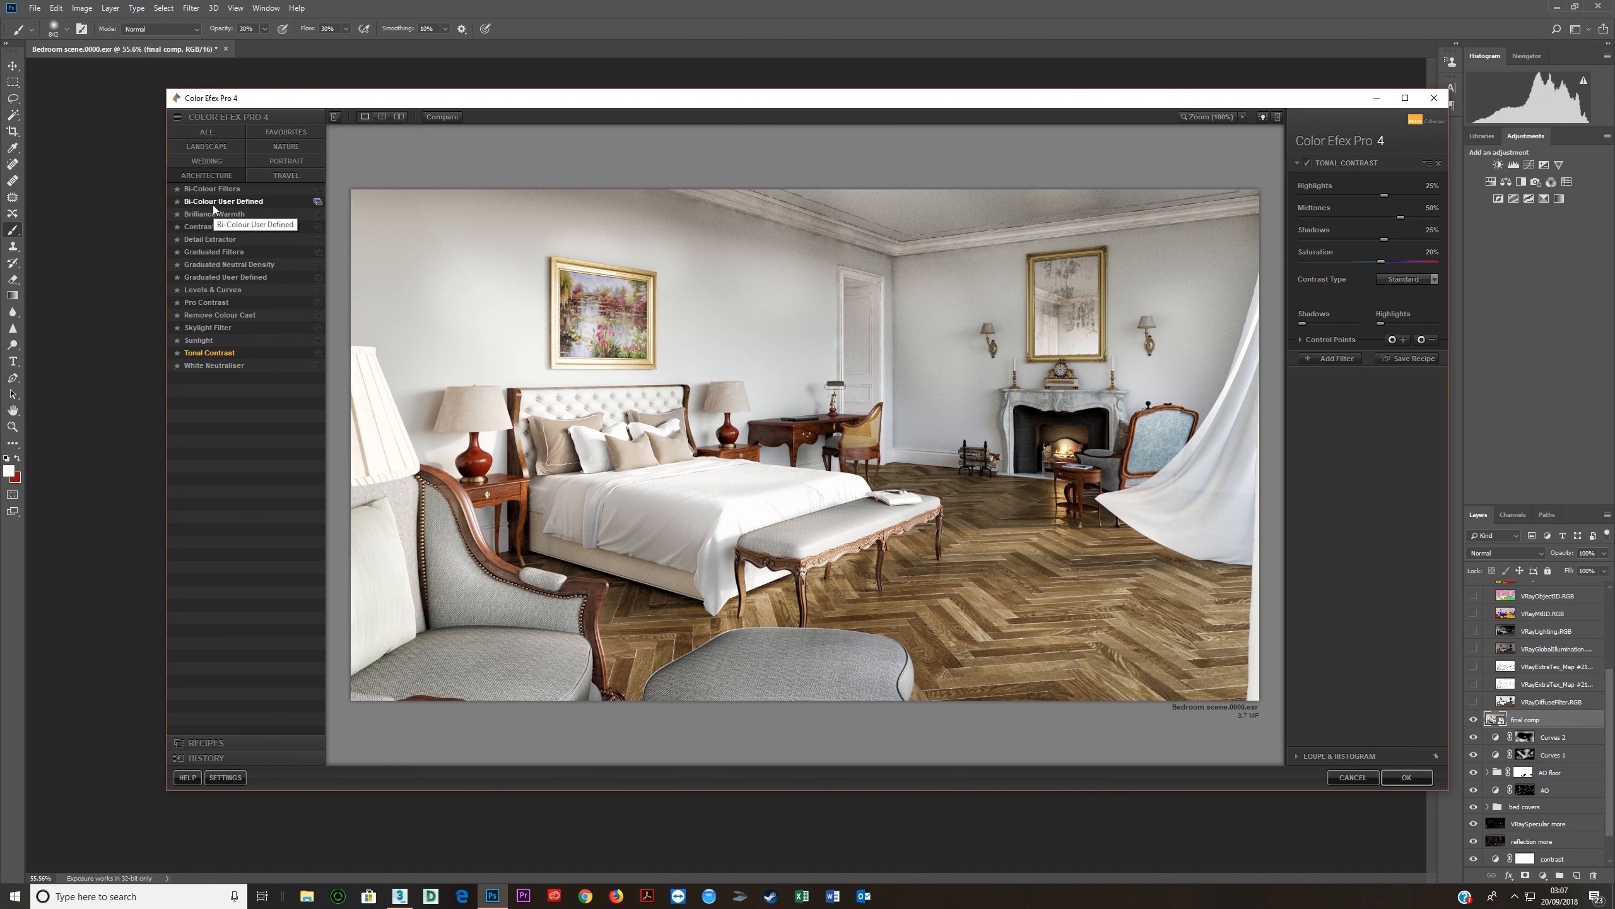
click(212, 193)
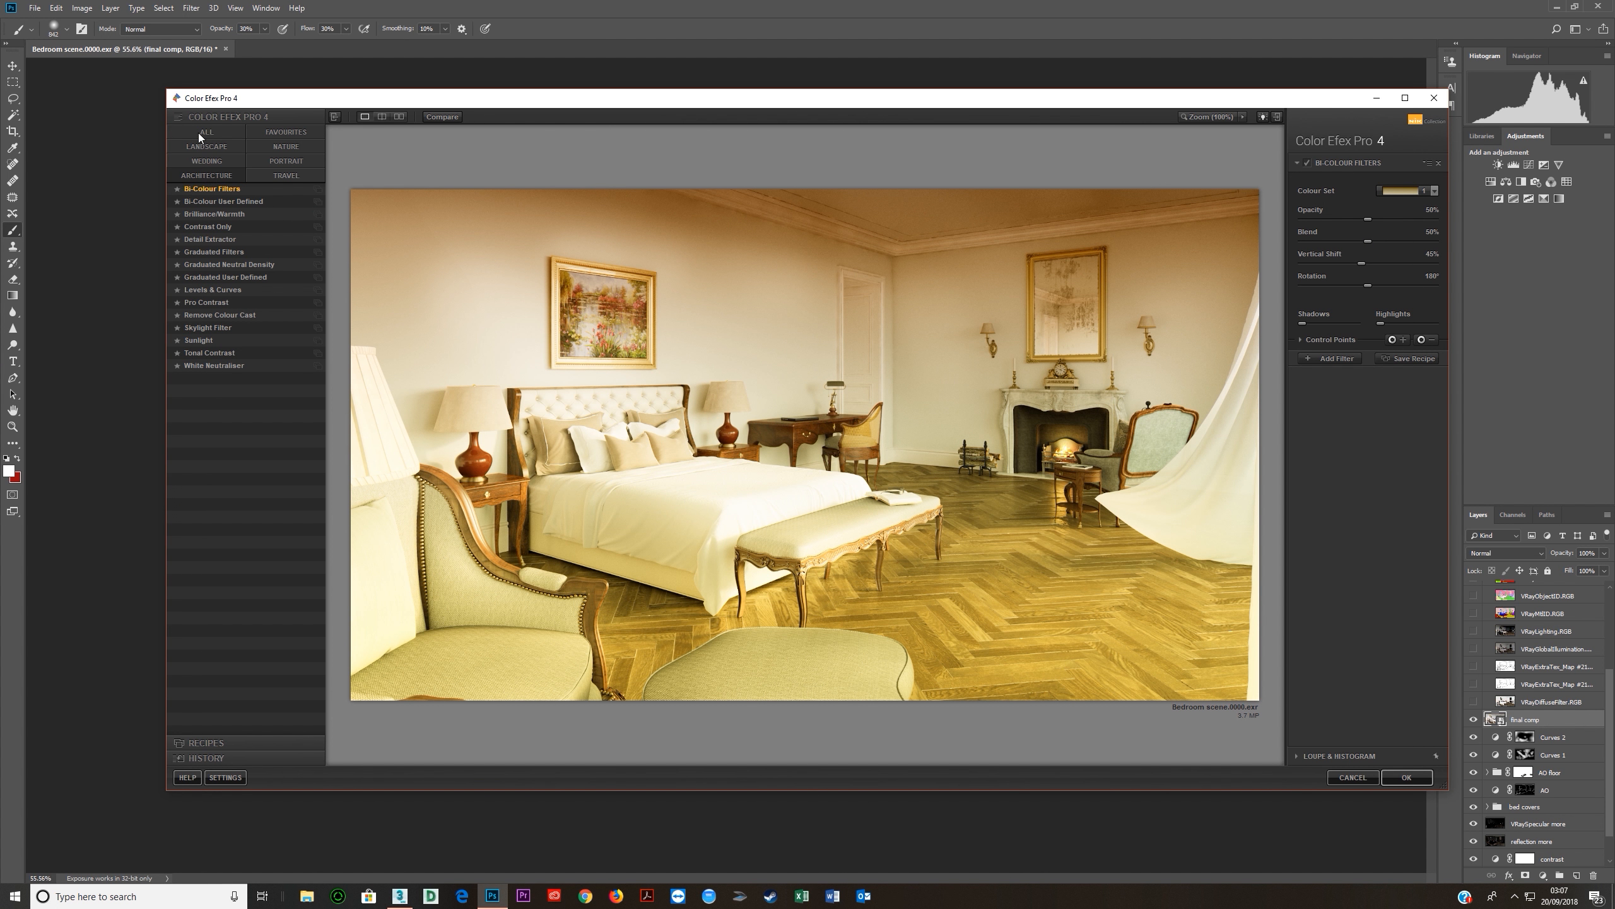
Preview the landscape filters on the render, including B/W Conversion, Contrast Colour Range, Graduated Filters, Reflector Efex, Sunlight, Vignette: Lens and Tonal Contrast.
click(210, 146)
click(212, 191)
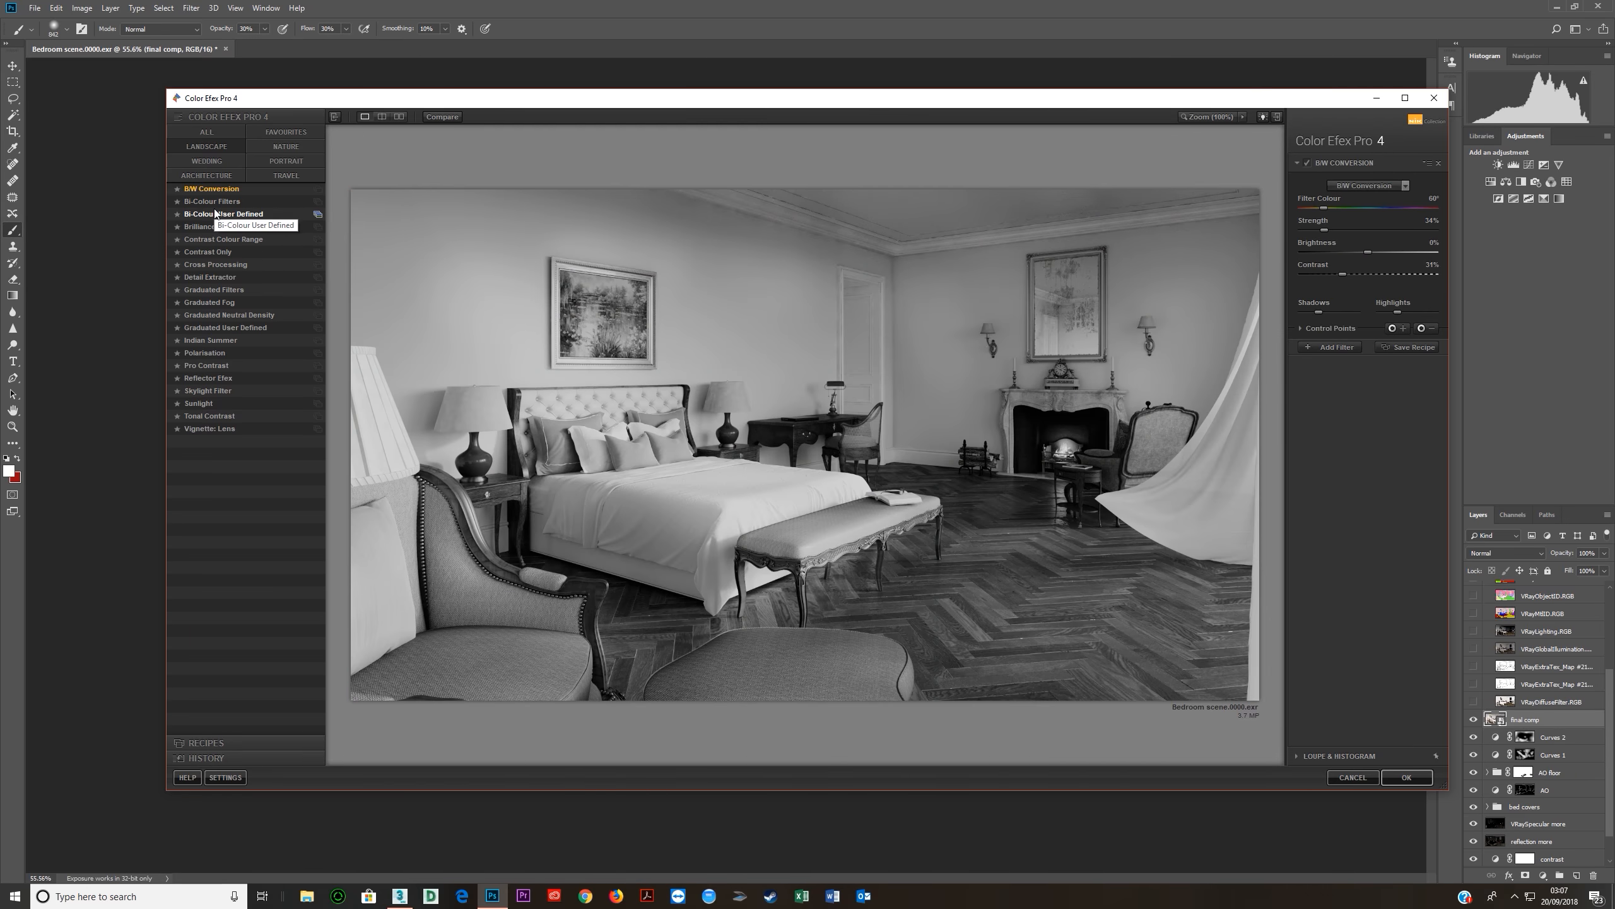
click(215, 216)
click(215, 239)
click(215, 290)
click(208, 378)
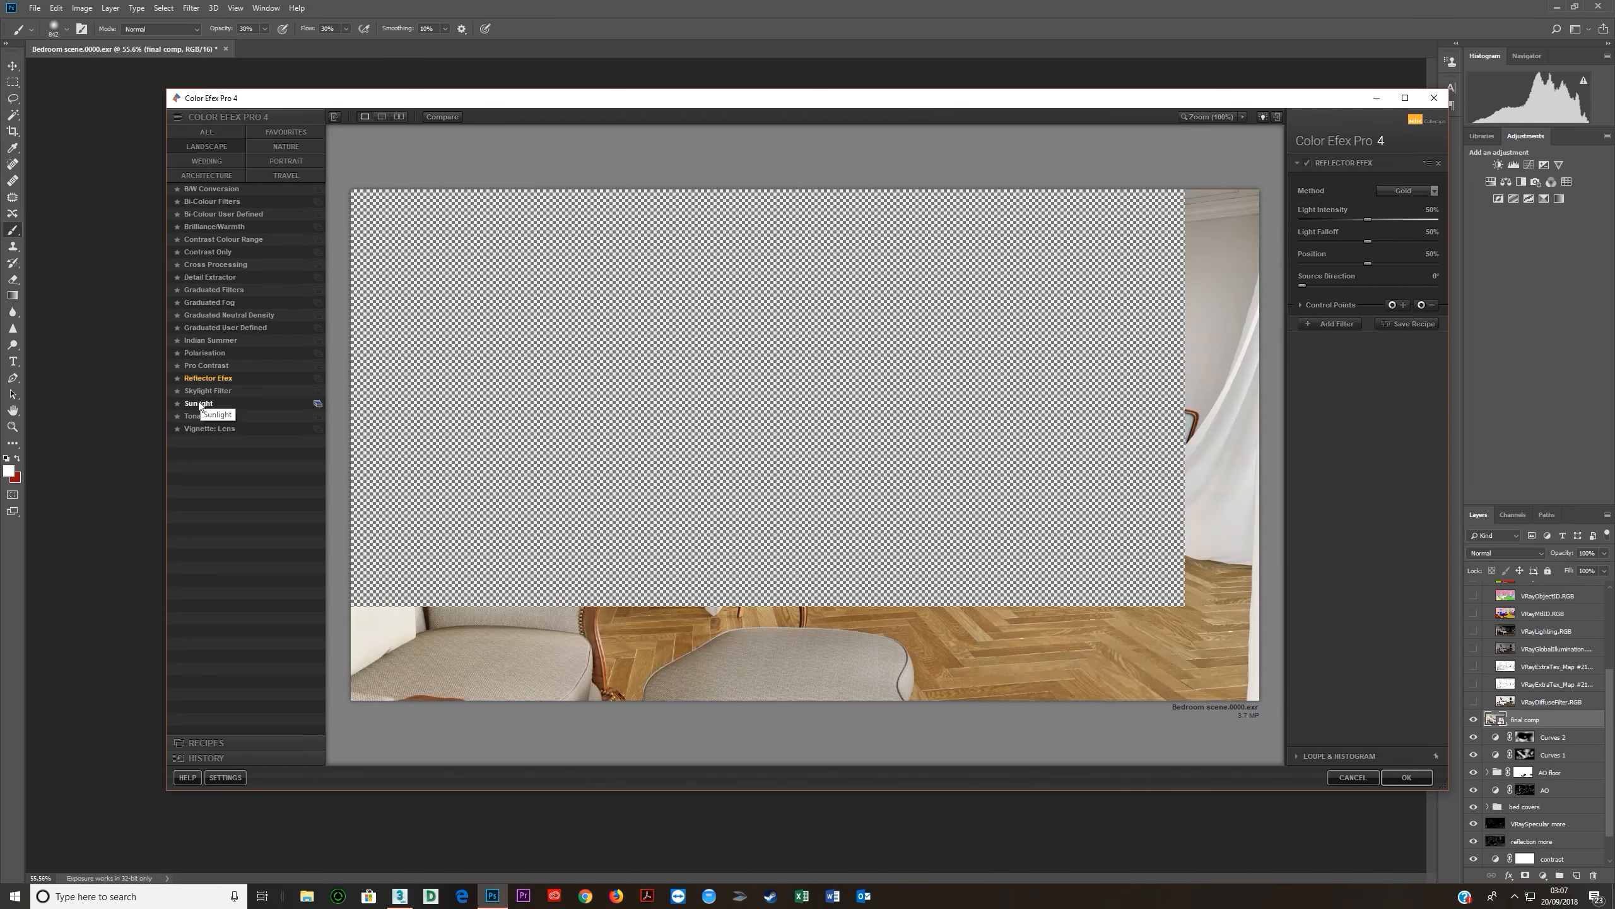
click(199, 404)
click(203, 429)
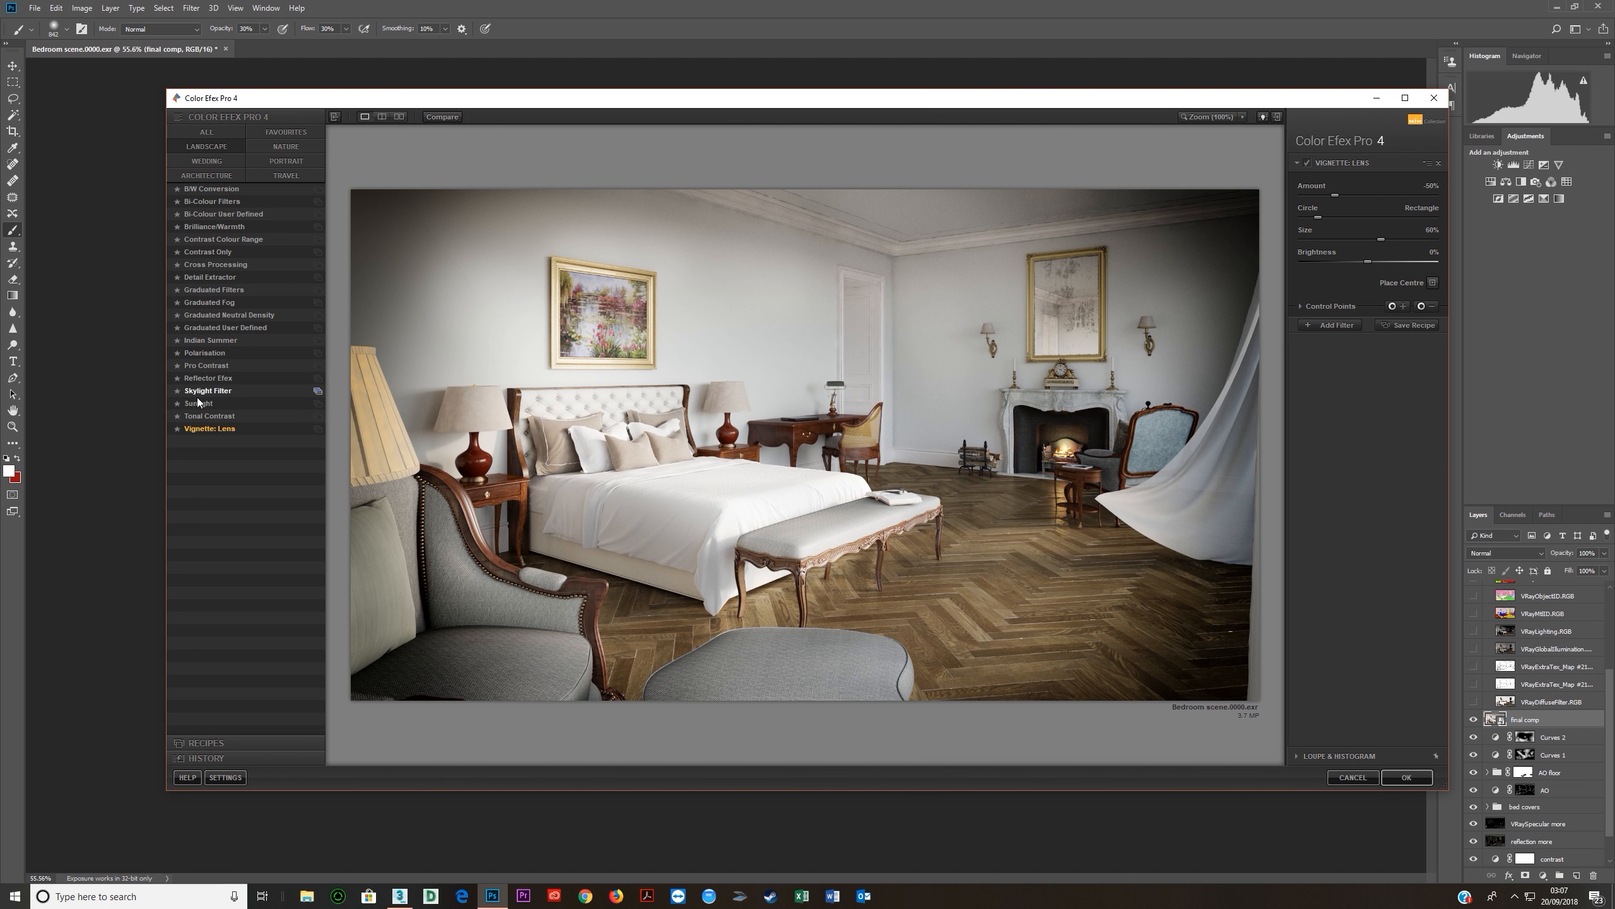
click(202, 417)
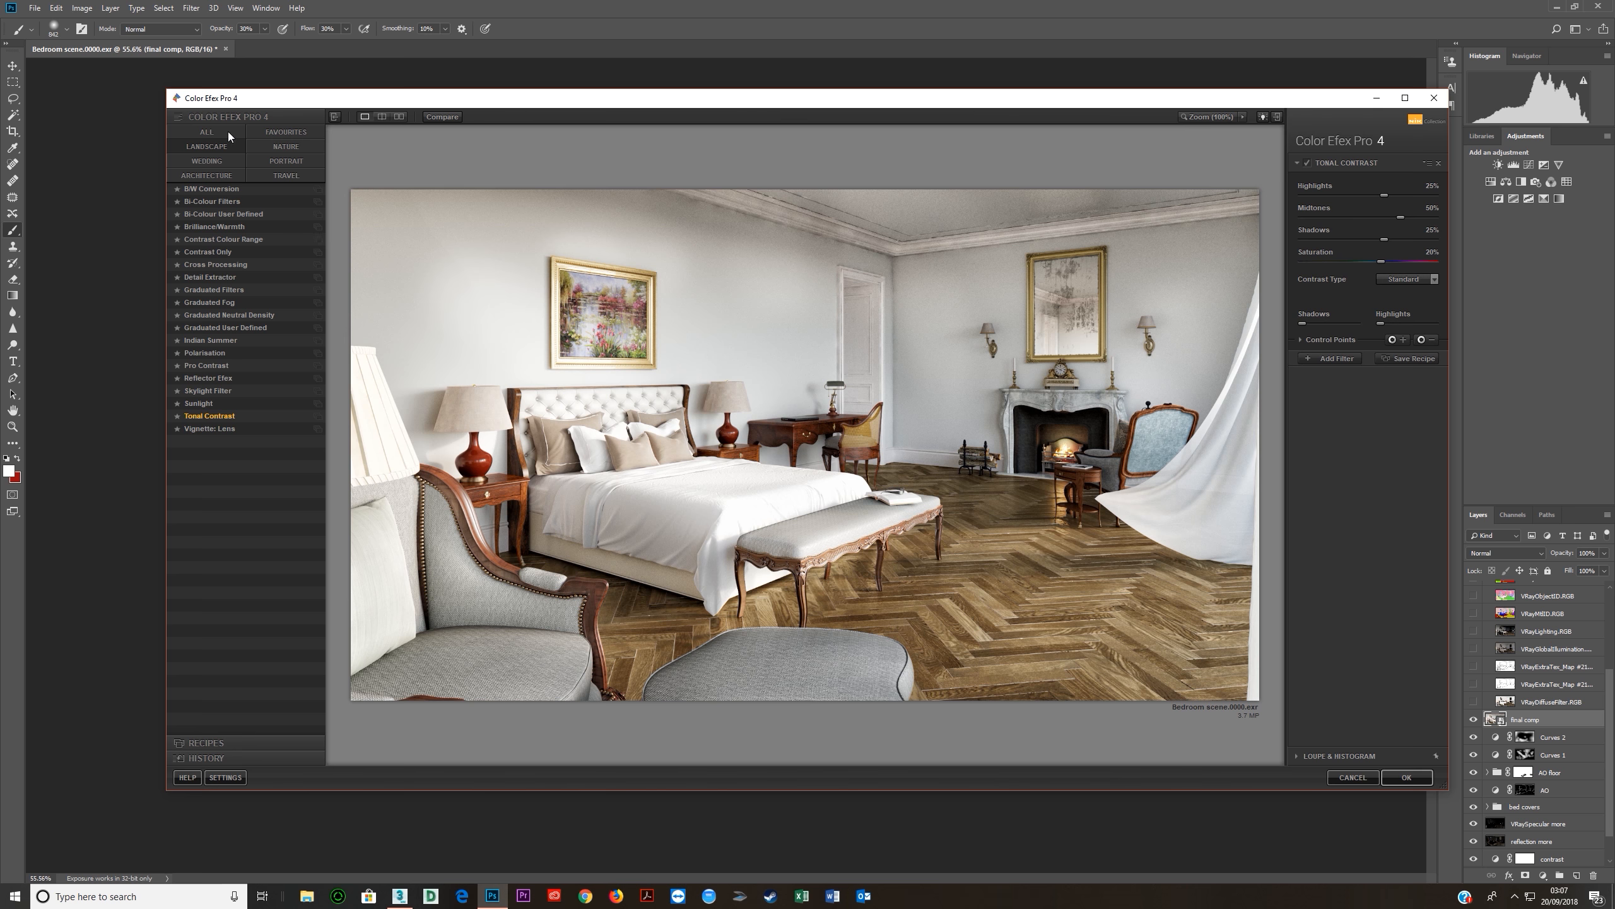
Preview the nature filter Dark Contrasts, and try Brilliance/Warmth with saturation at 5% and warmth at about 10%.
click(278, 144)
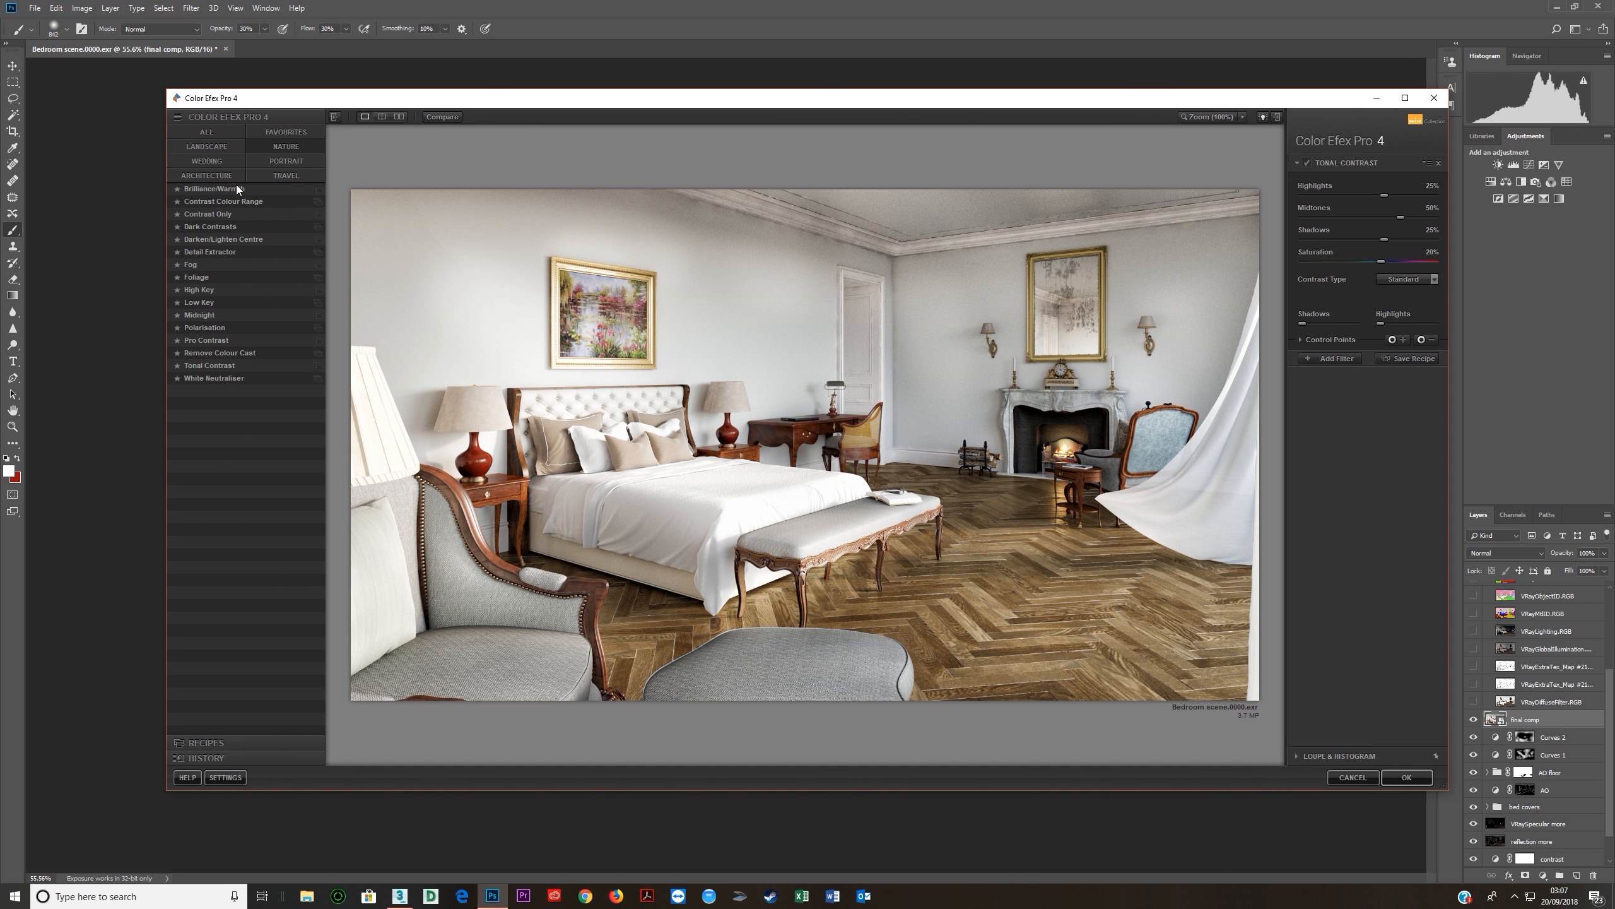
click(212, 190)
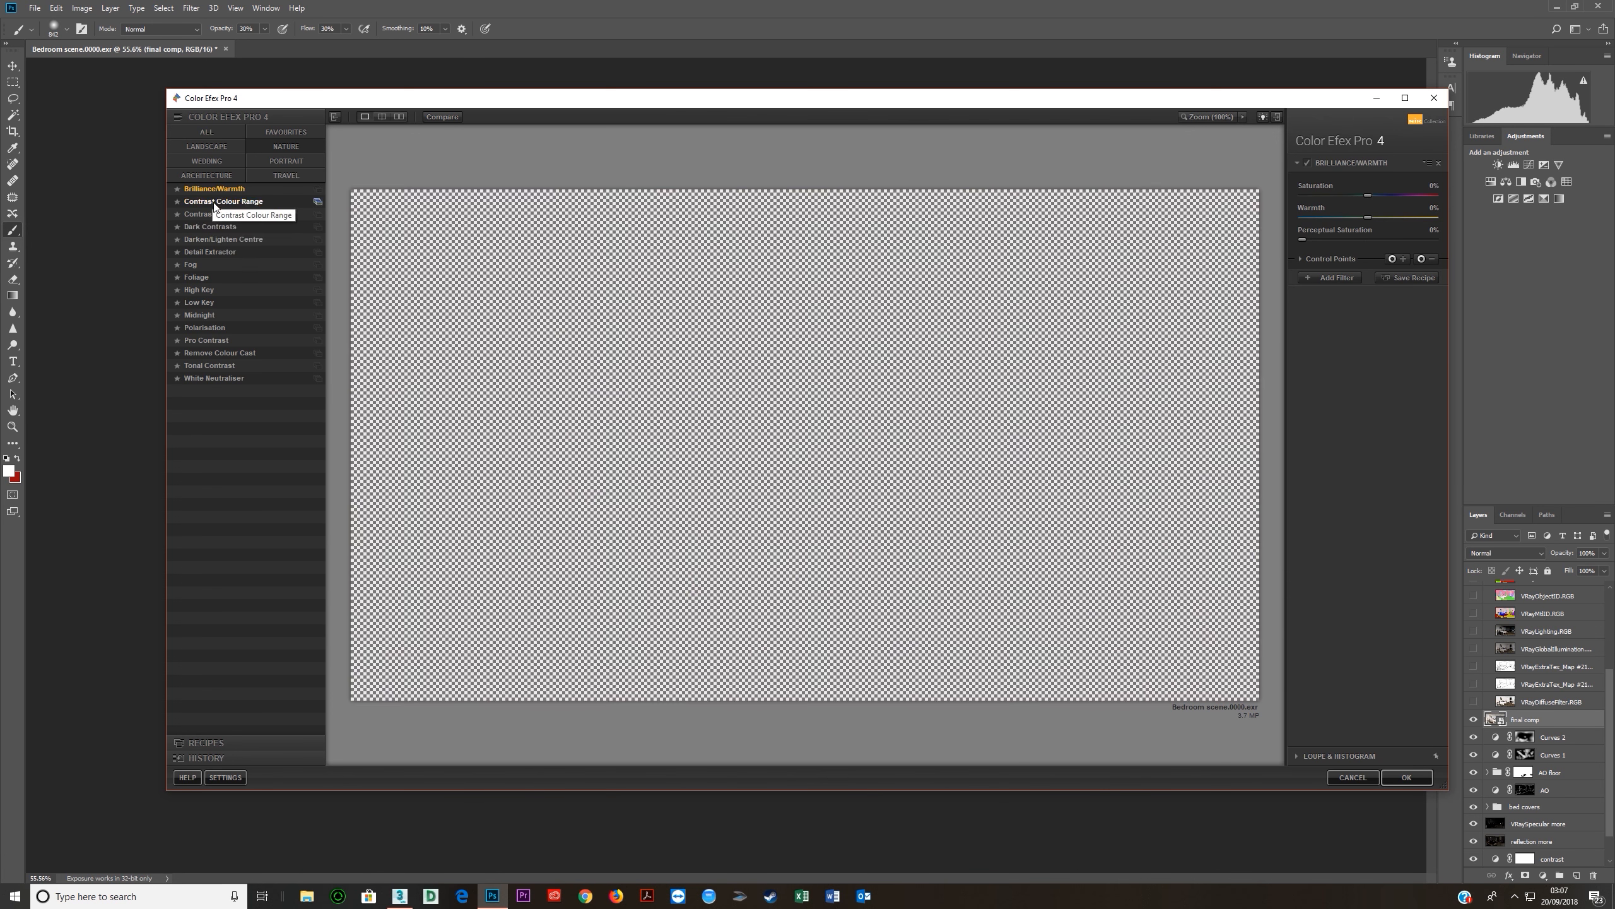
click(215, 228)
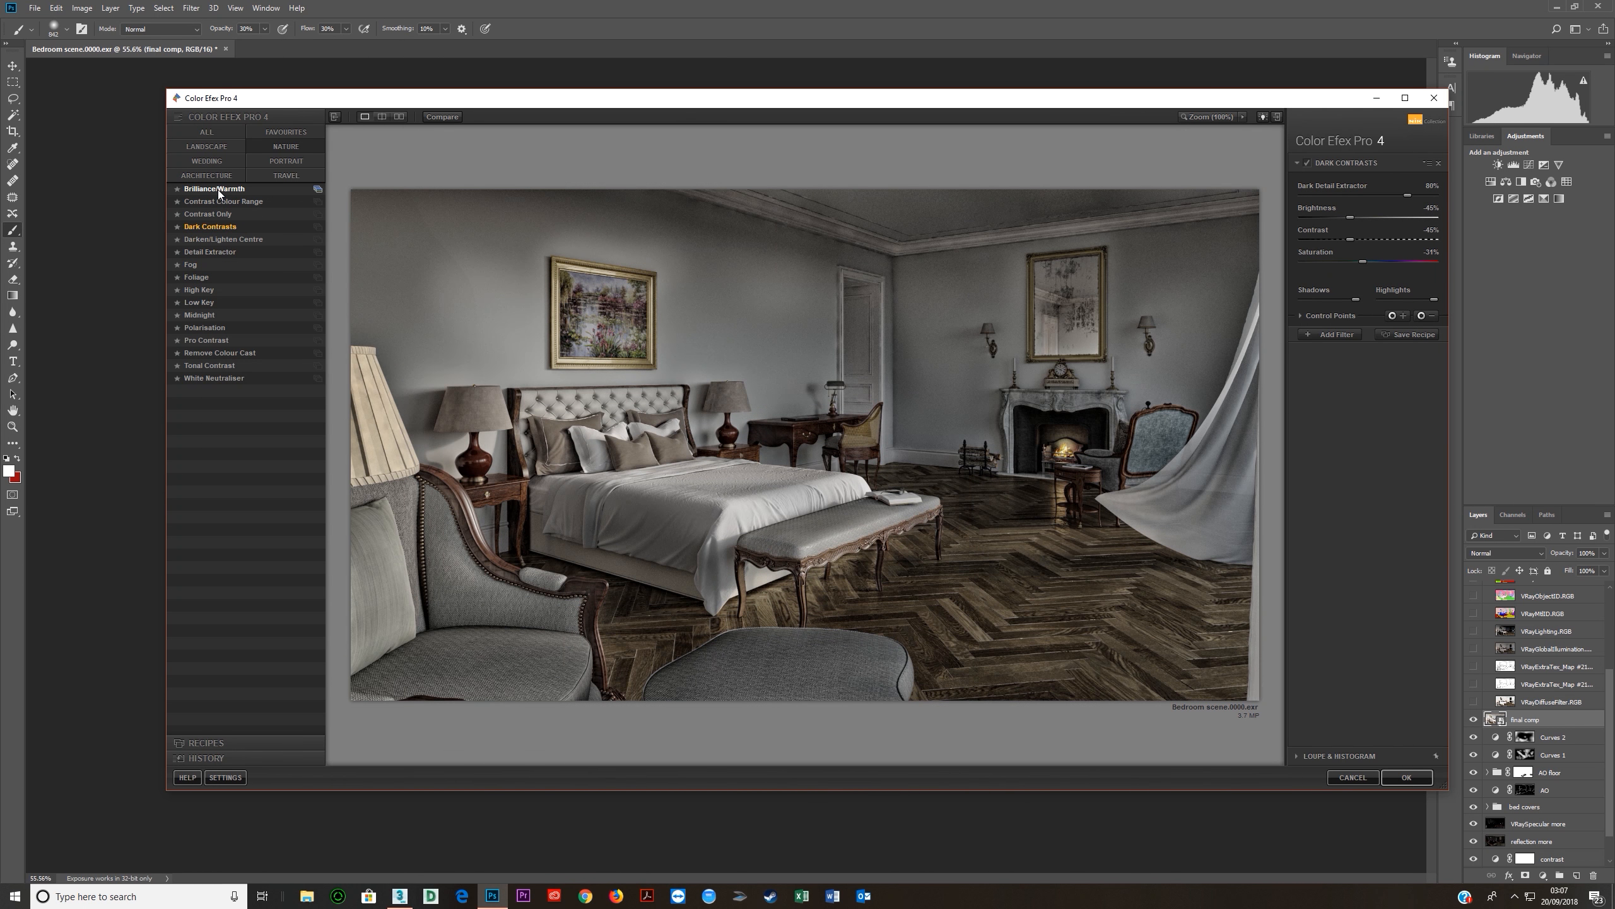
click(218, 190)
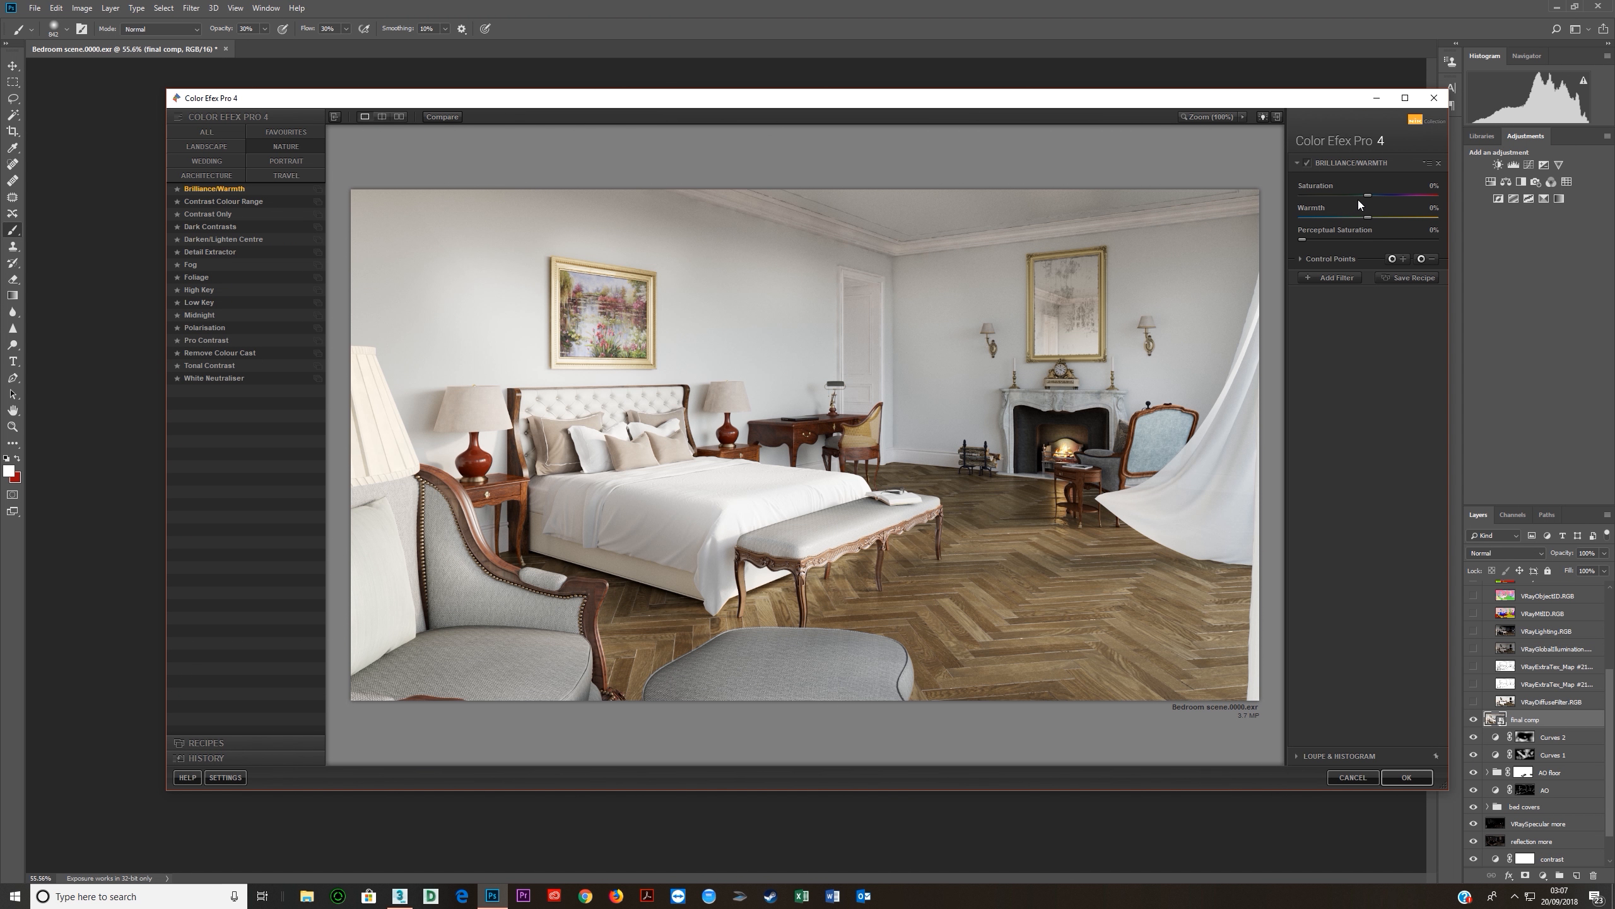
drag(1367, 217, 1374, 217)
Preview the architecture filters Bi-Colour User Defined, Brilliance/Warmth, Contrast Only, Detail Extractor and Graduated Filters on the render.
click(207, 177)
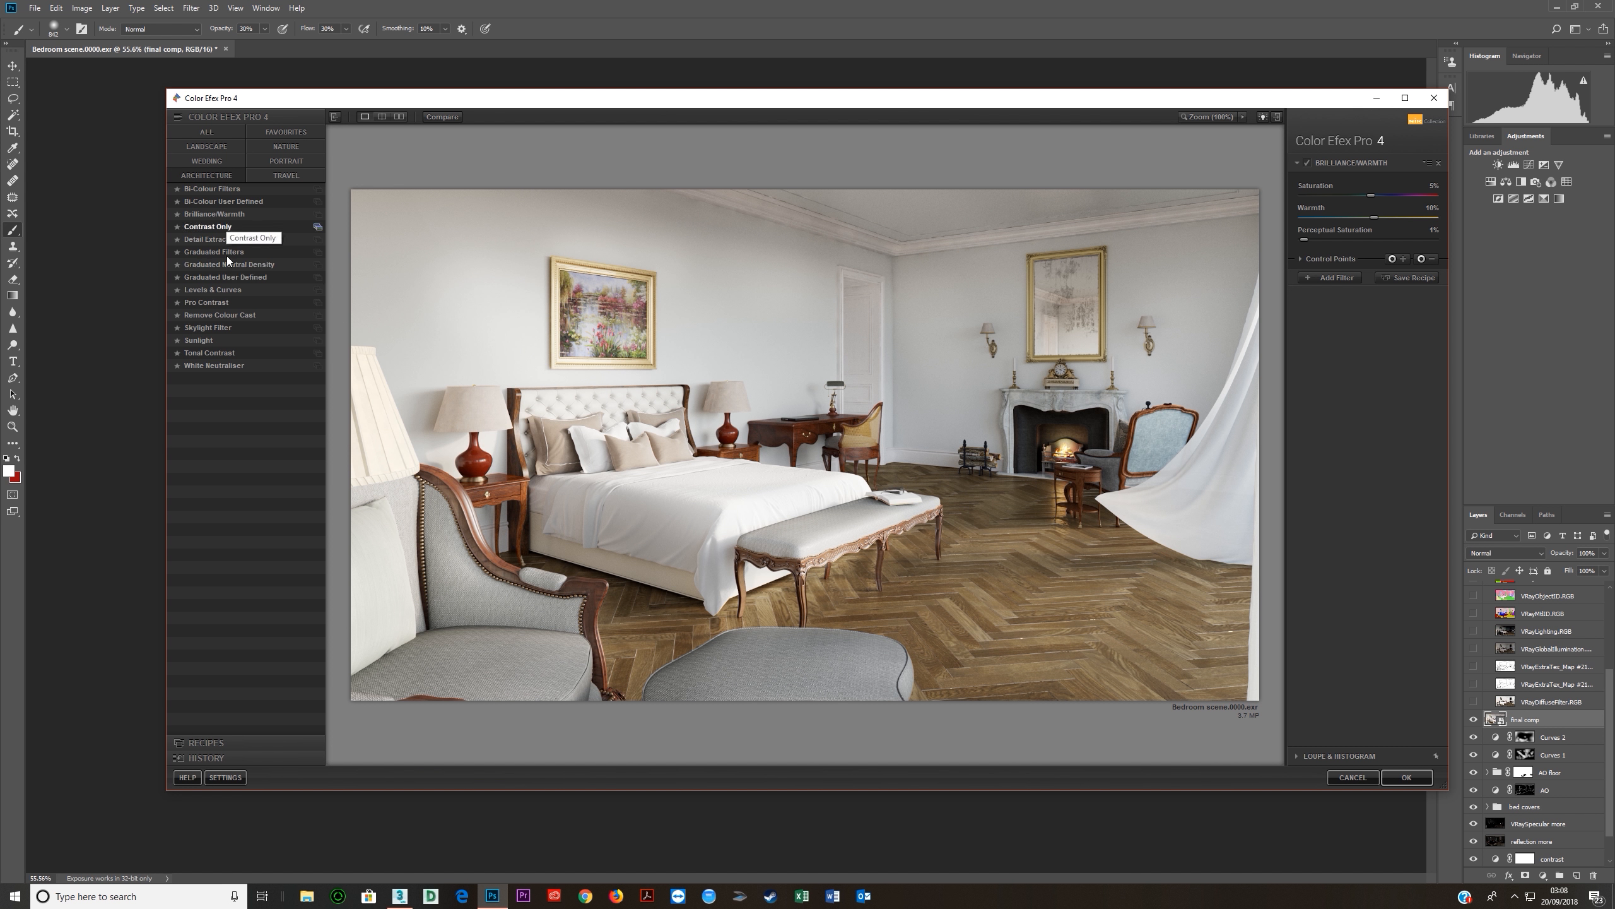
click(221, 201)
click(217, 216)
click(213, 228)
click(212, 238)
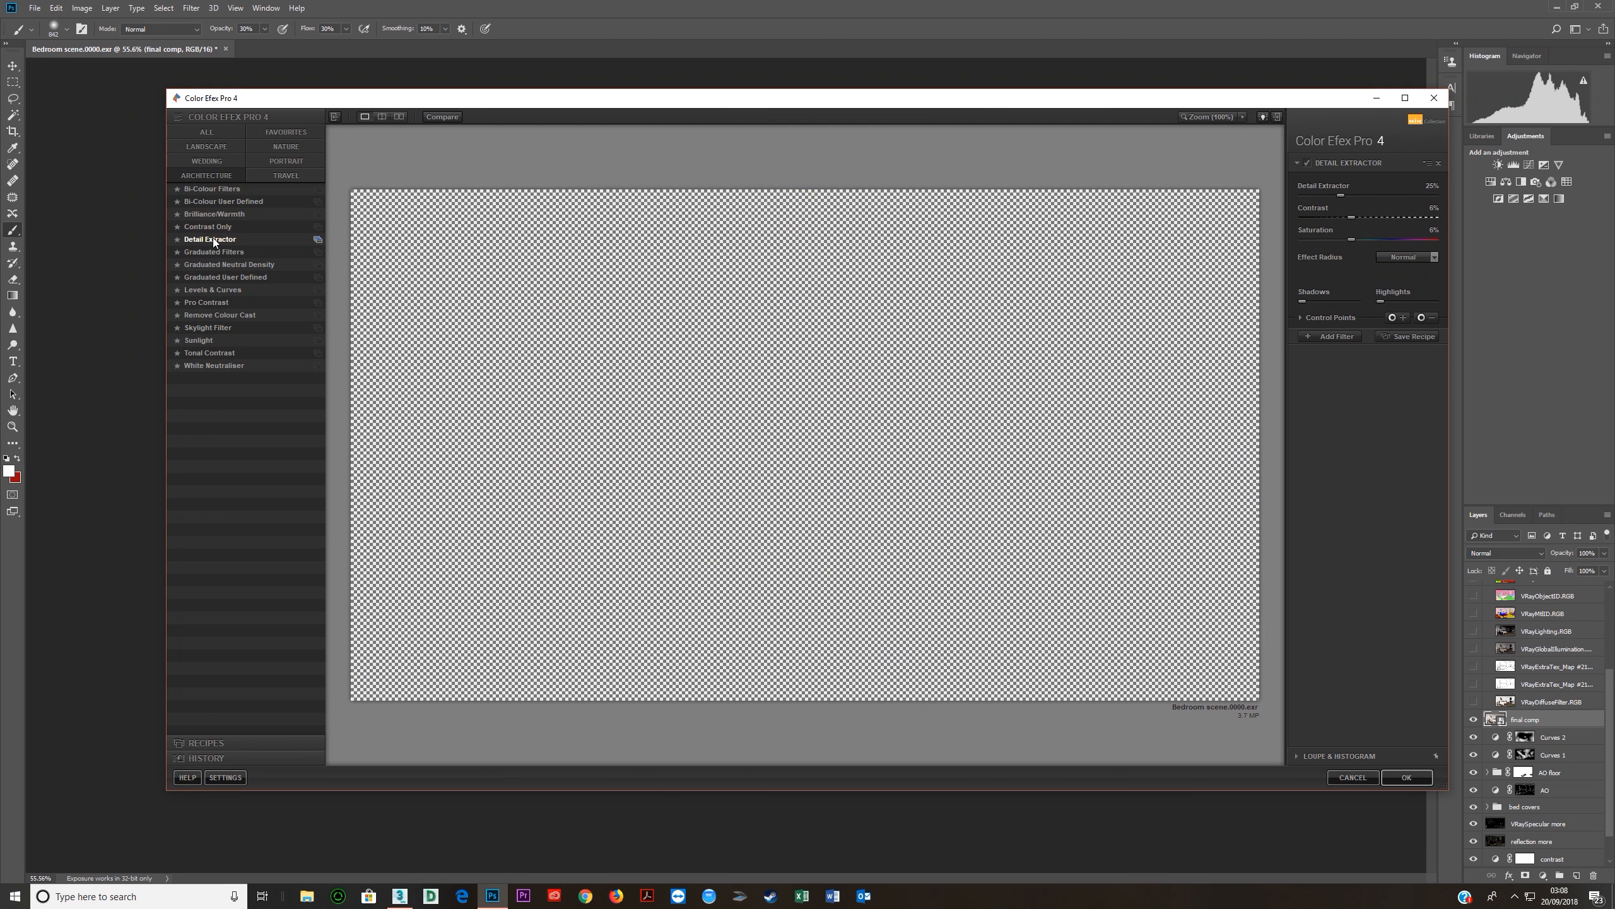
click(213, 230)
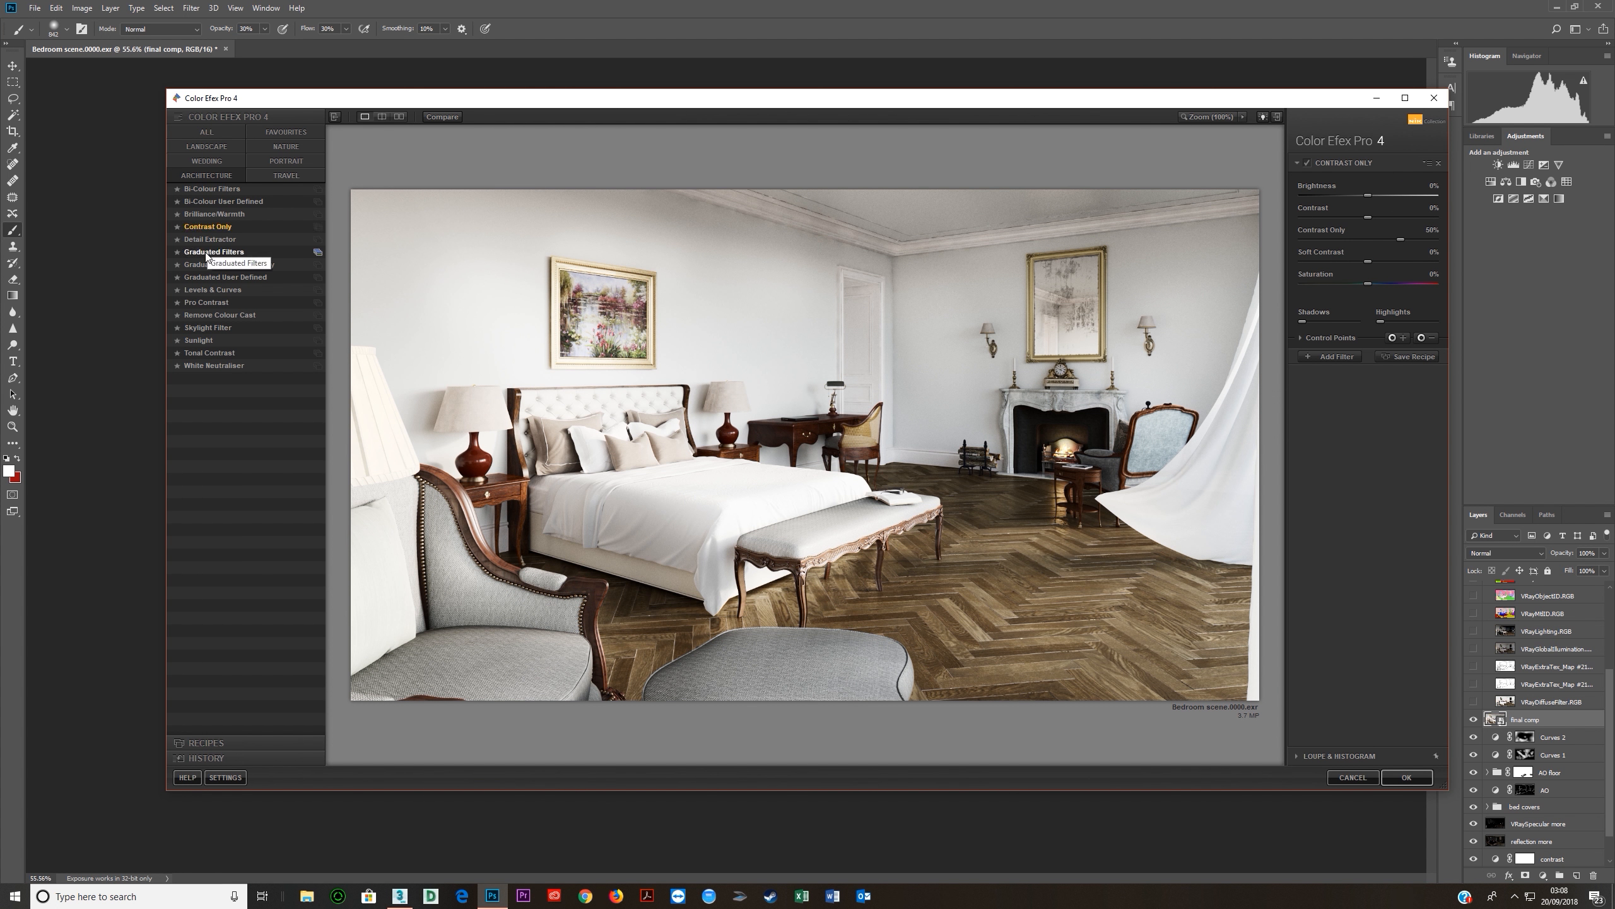
click(206, 251)
Preview Graduated Neutral Density and compare the render with and without the filter.
click(206, 264)
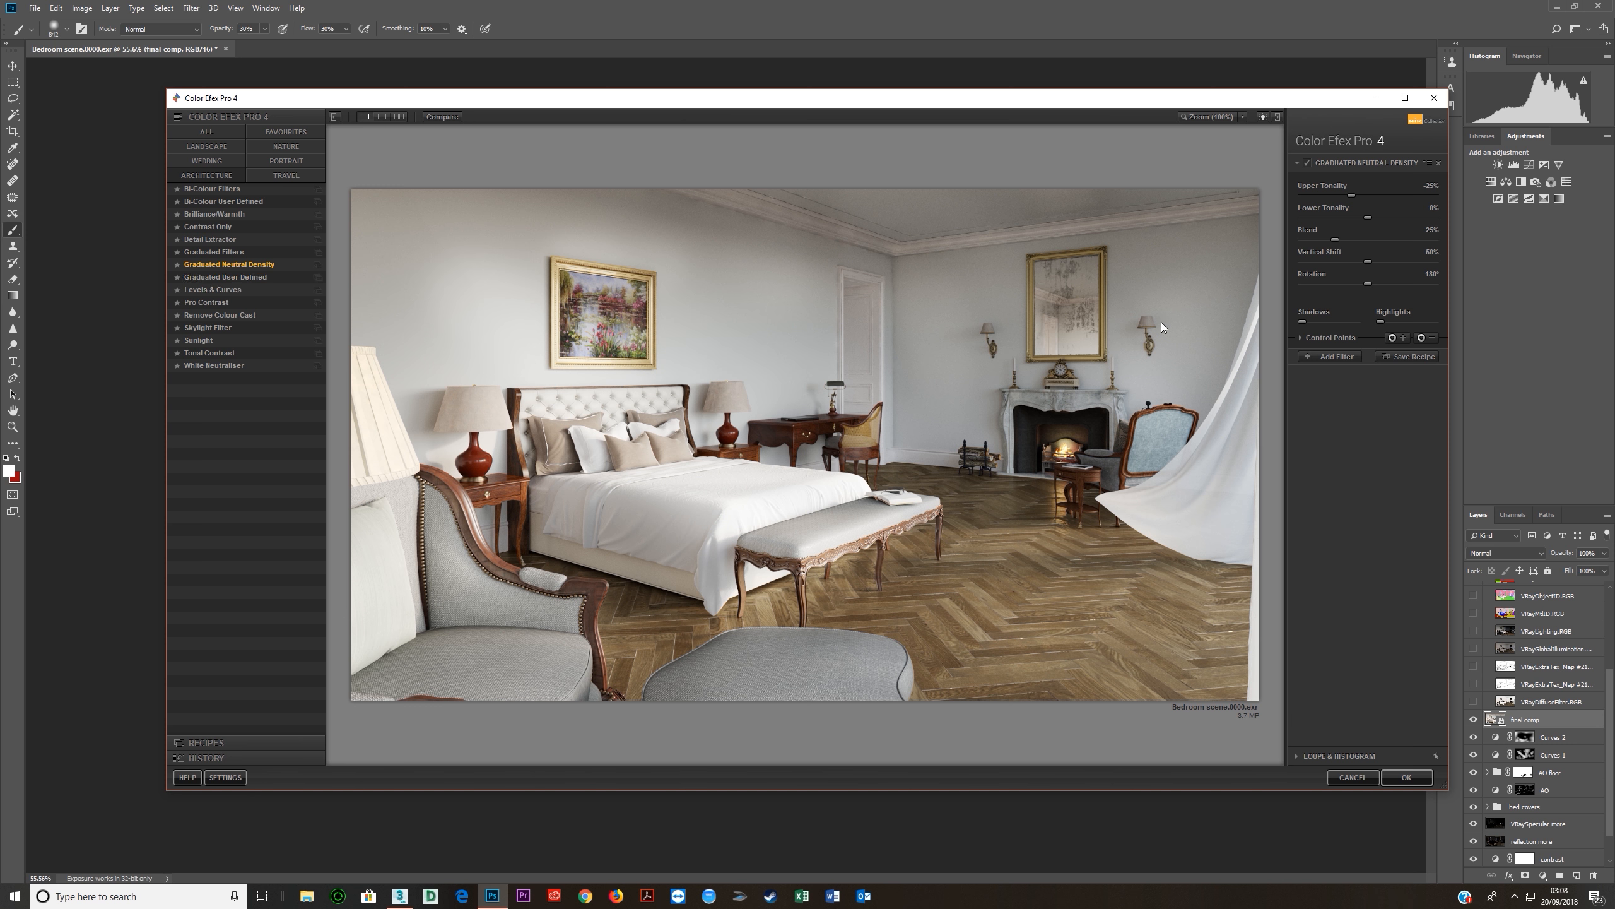
click(1305, 165)
click(1306, 165)
click(1305, 165)
click(1305, 165)
click(1305, 165)
click(1306, 166)
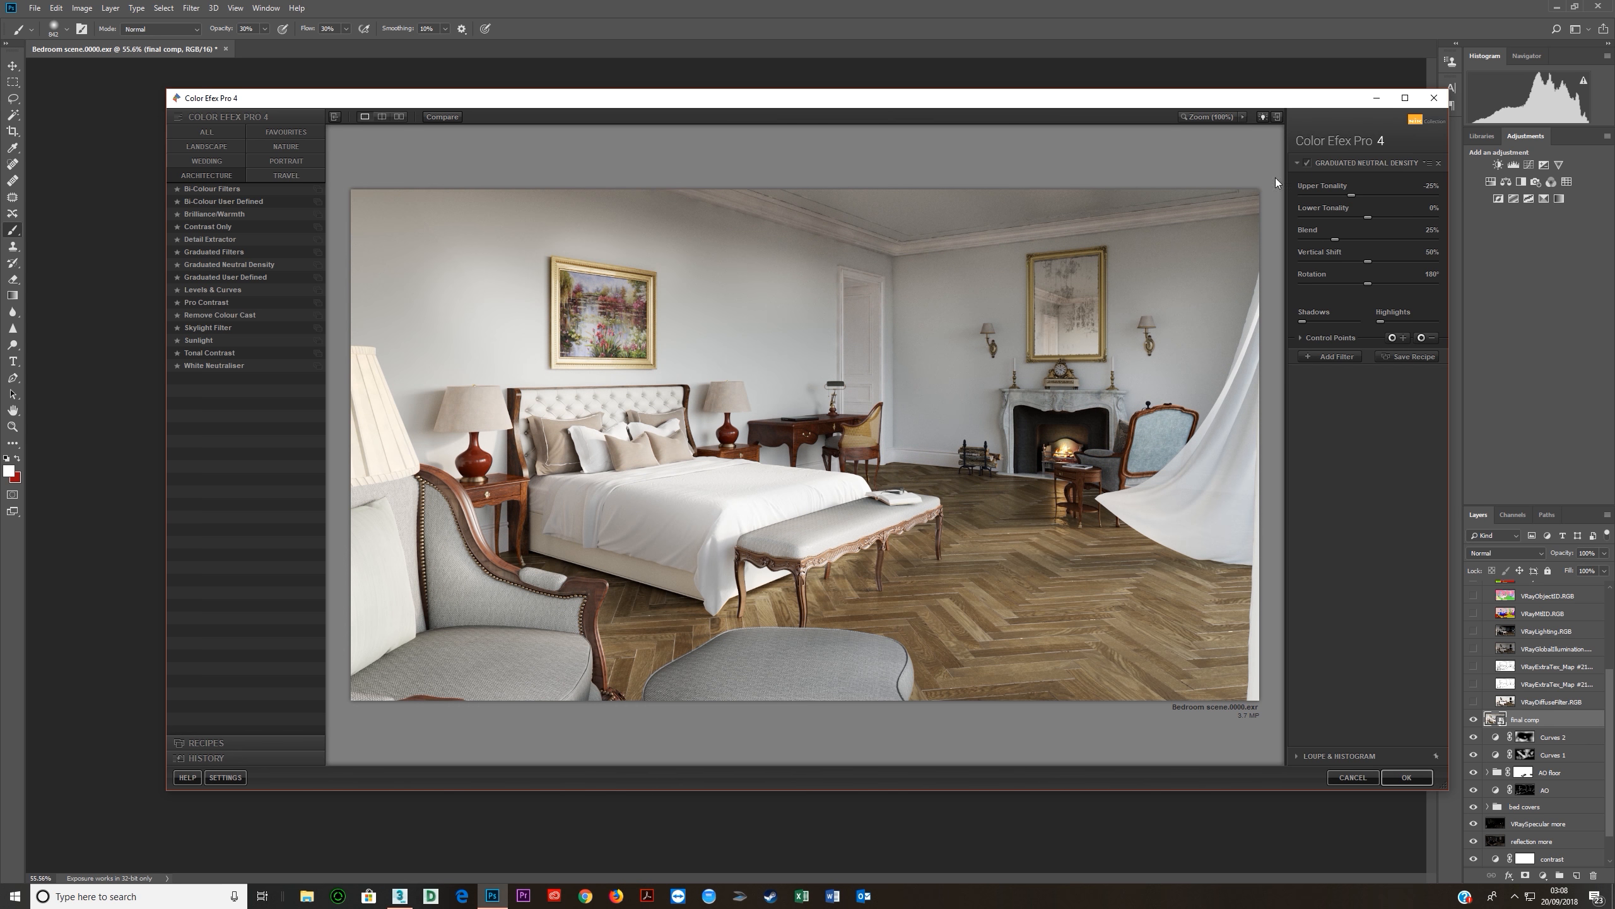
Use Pro Contrast with correct contrast at about 19% and dynamic contrast at about 11%, and compare the render with and without it.
click(200, 290)
click(184, 304)
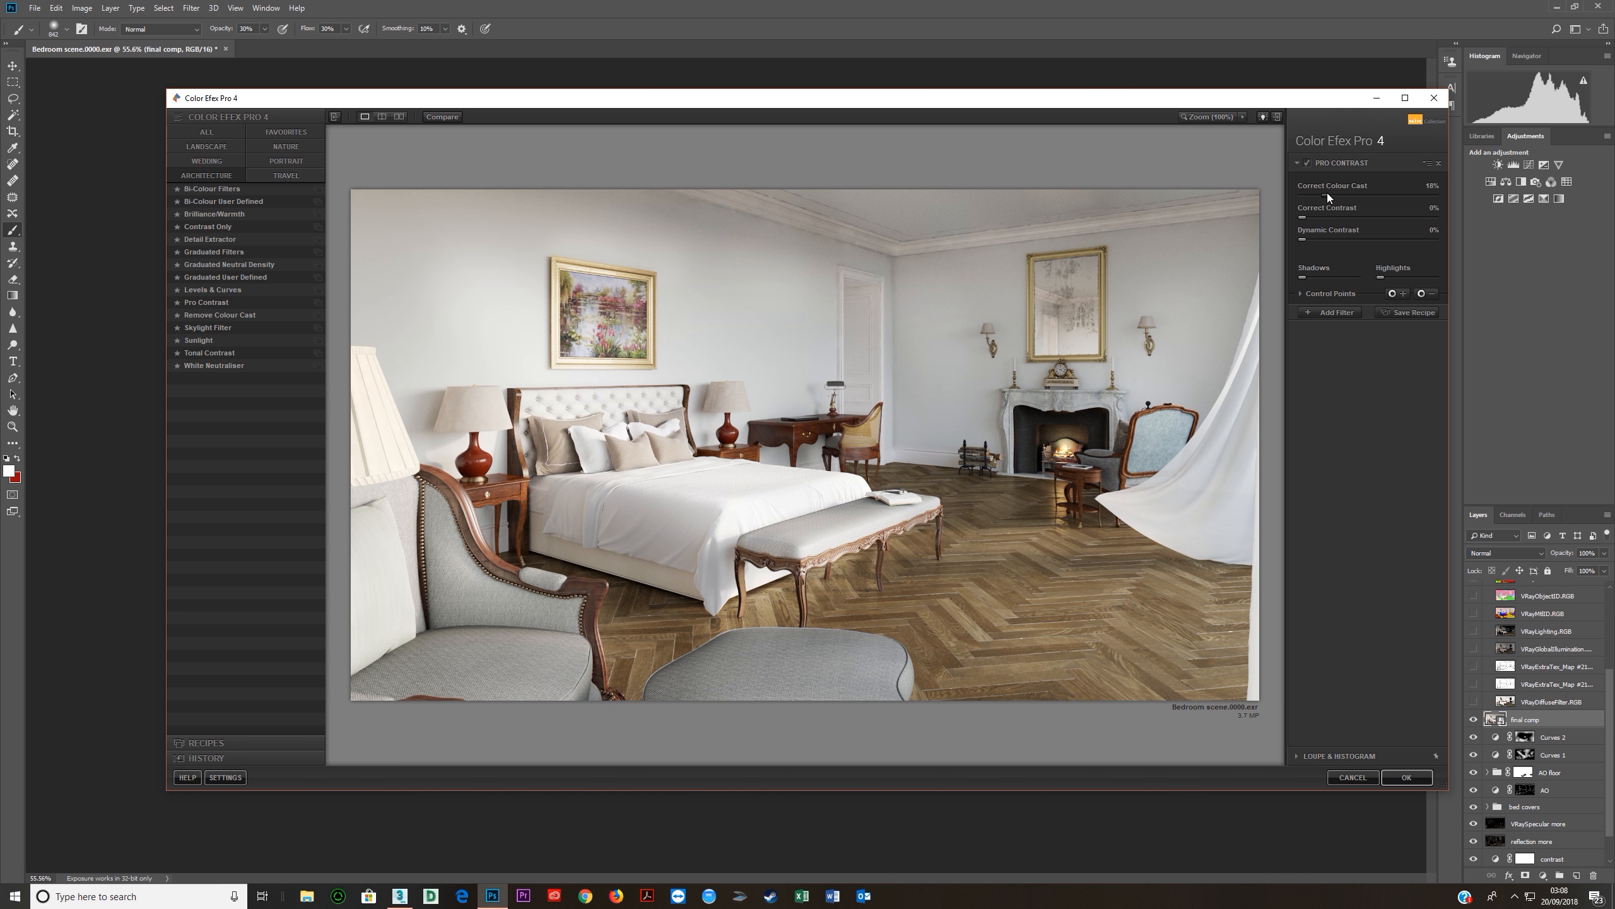
mouse_move(1304, 216)
mouse_down()
mouse_move(1338, 217)
mouse_move(1319, 240)
mouse_up()
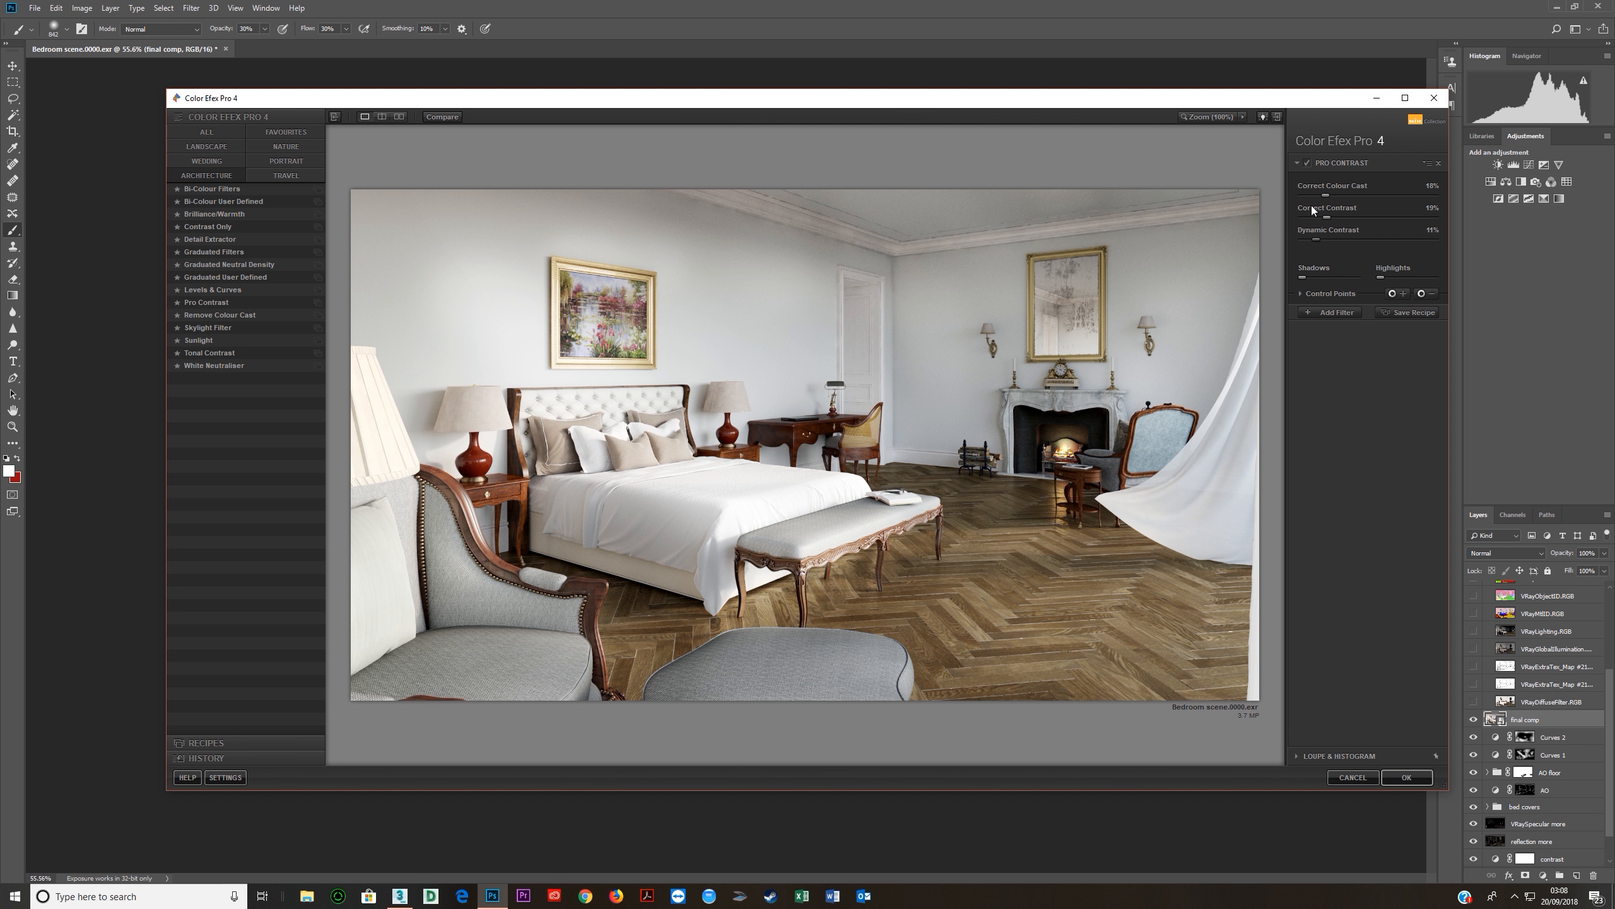
click(1308, 162)
click(1307, 161)
click(1307, 162)
click(1308, 162)
Add a second filter below Pro Contrast, preview Bleach Bypass from the full filter list, and choose Classical Soft Focus.
click(1329, 311)
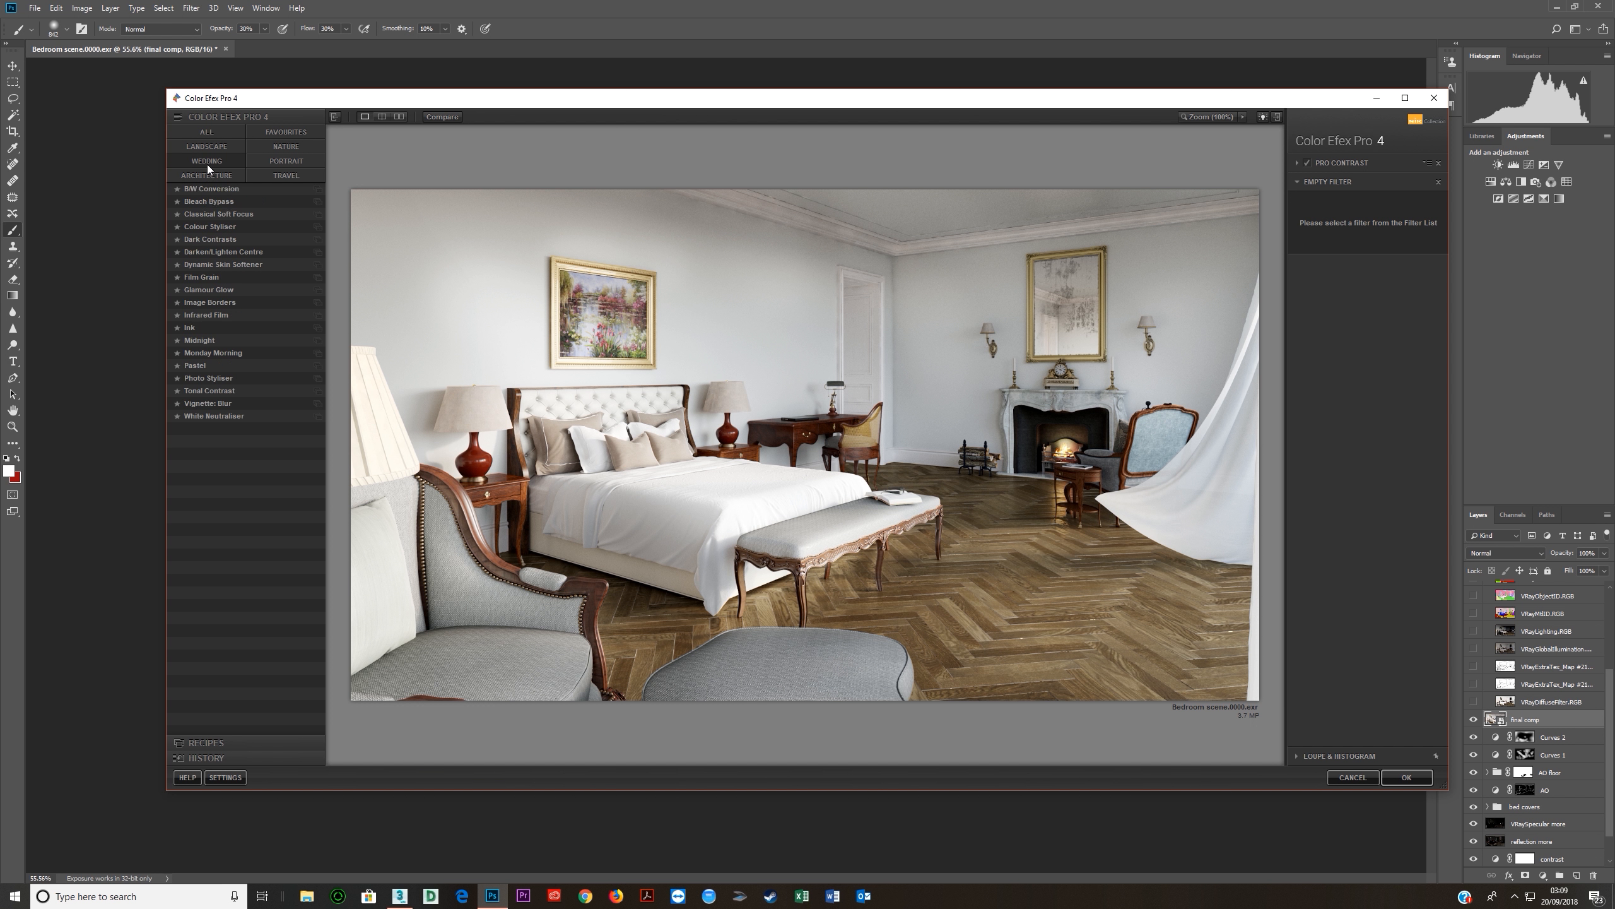
click(204, 132)
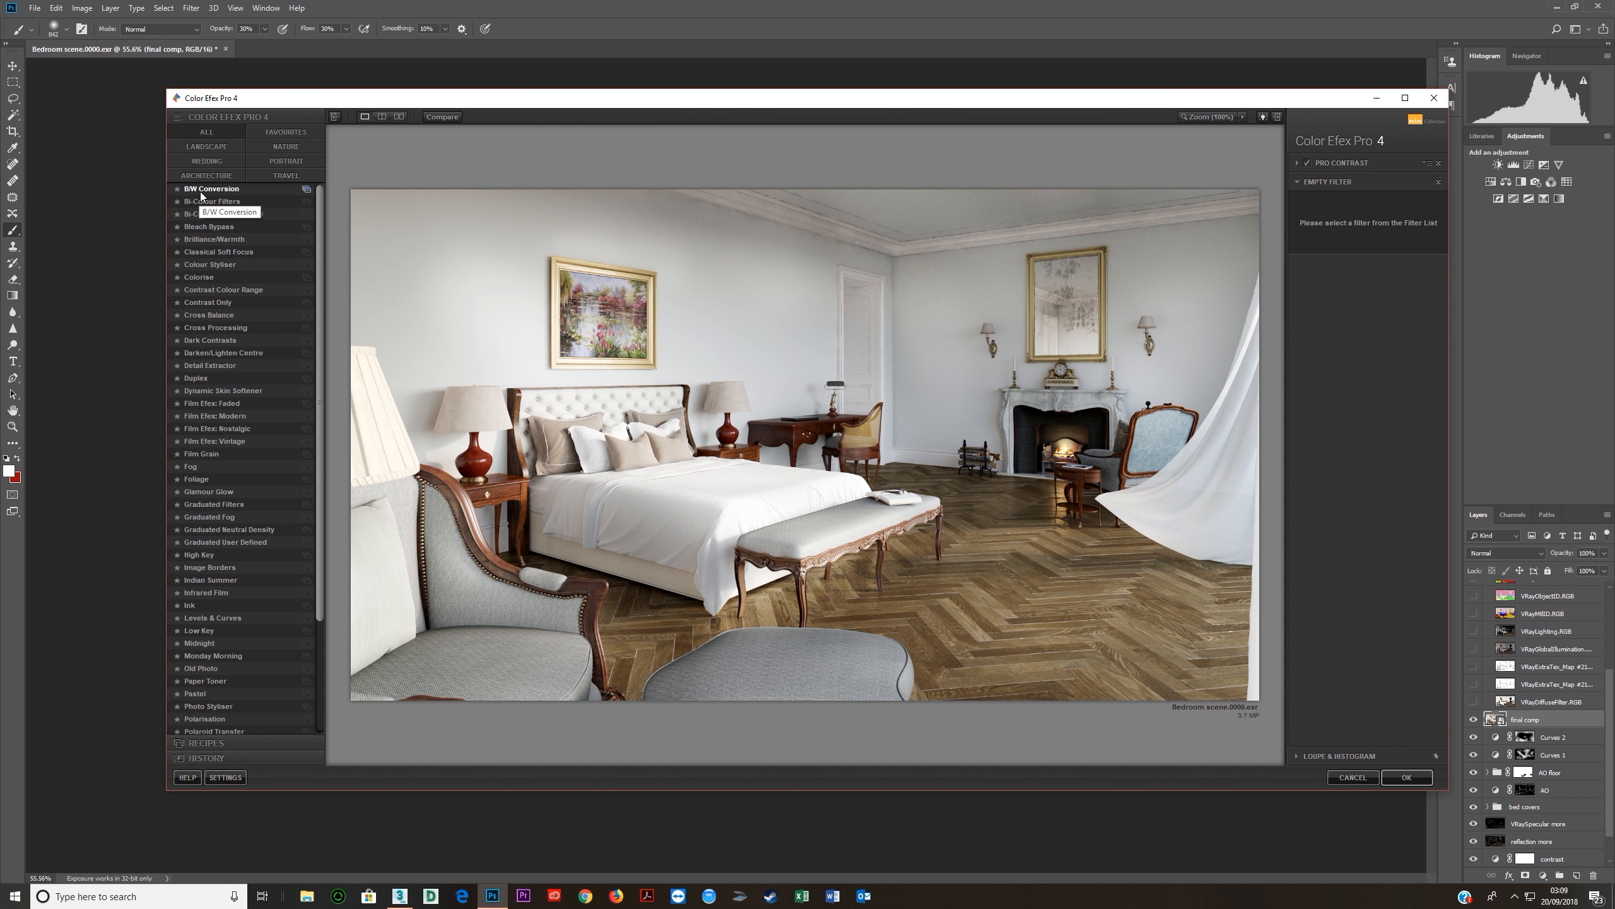
click(207, 213)
click(209, 240)
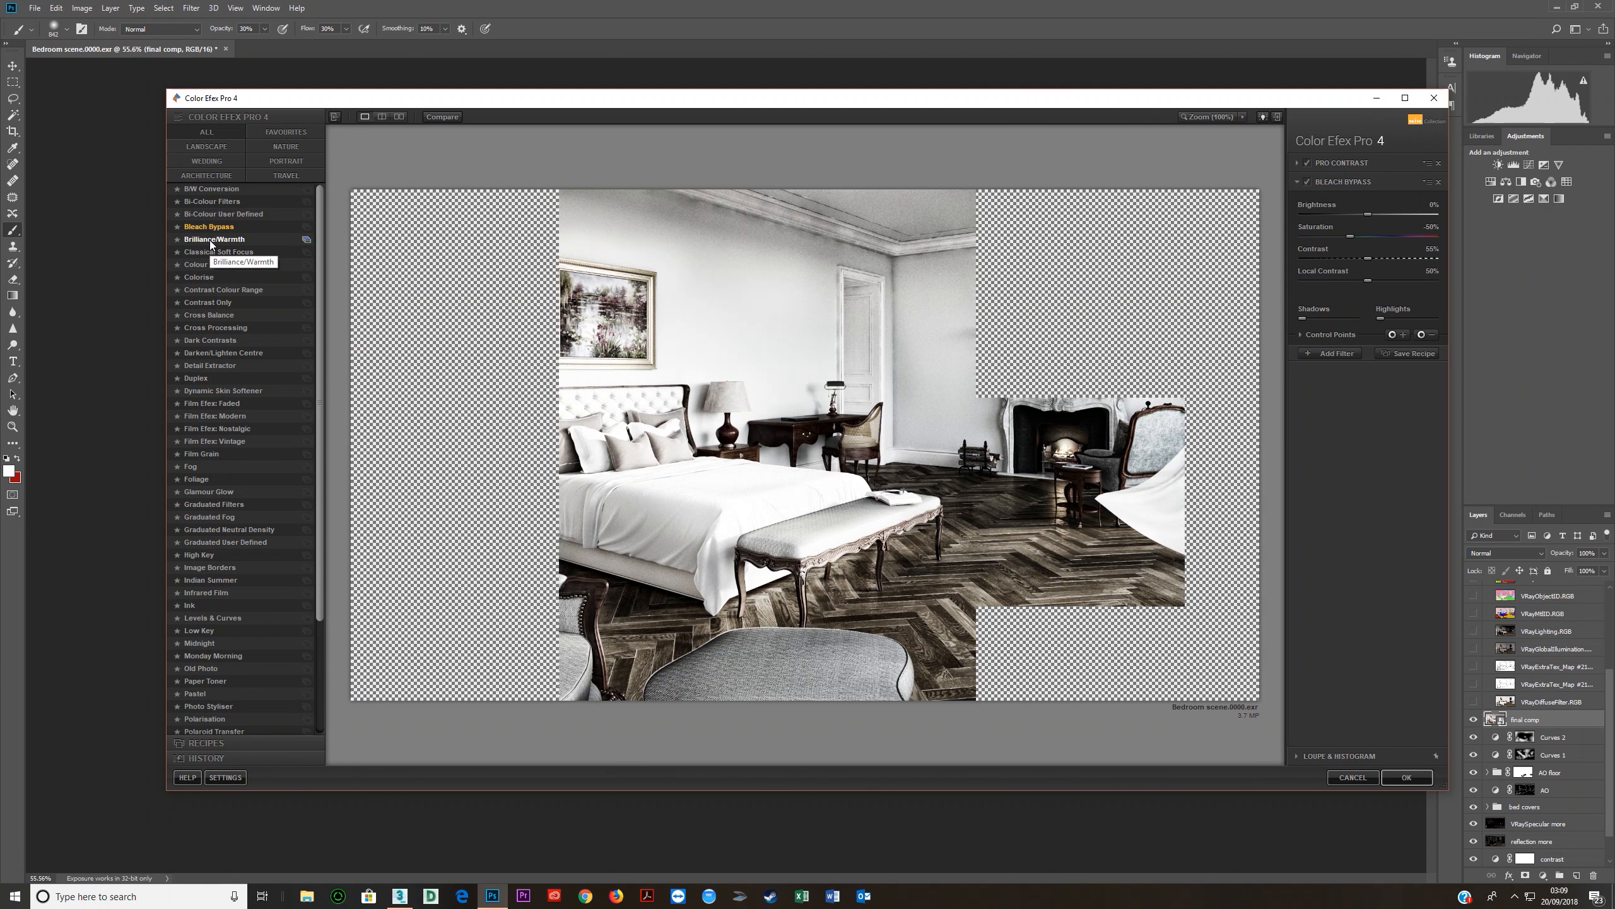
click(211, 253)
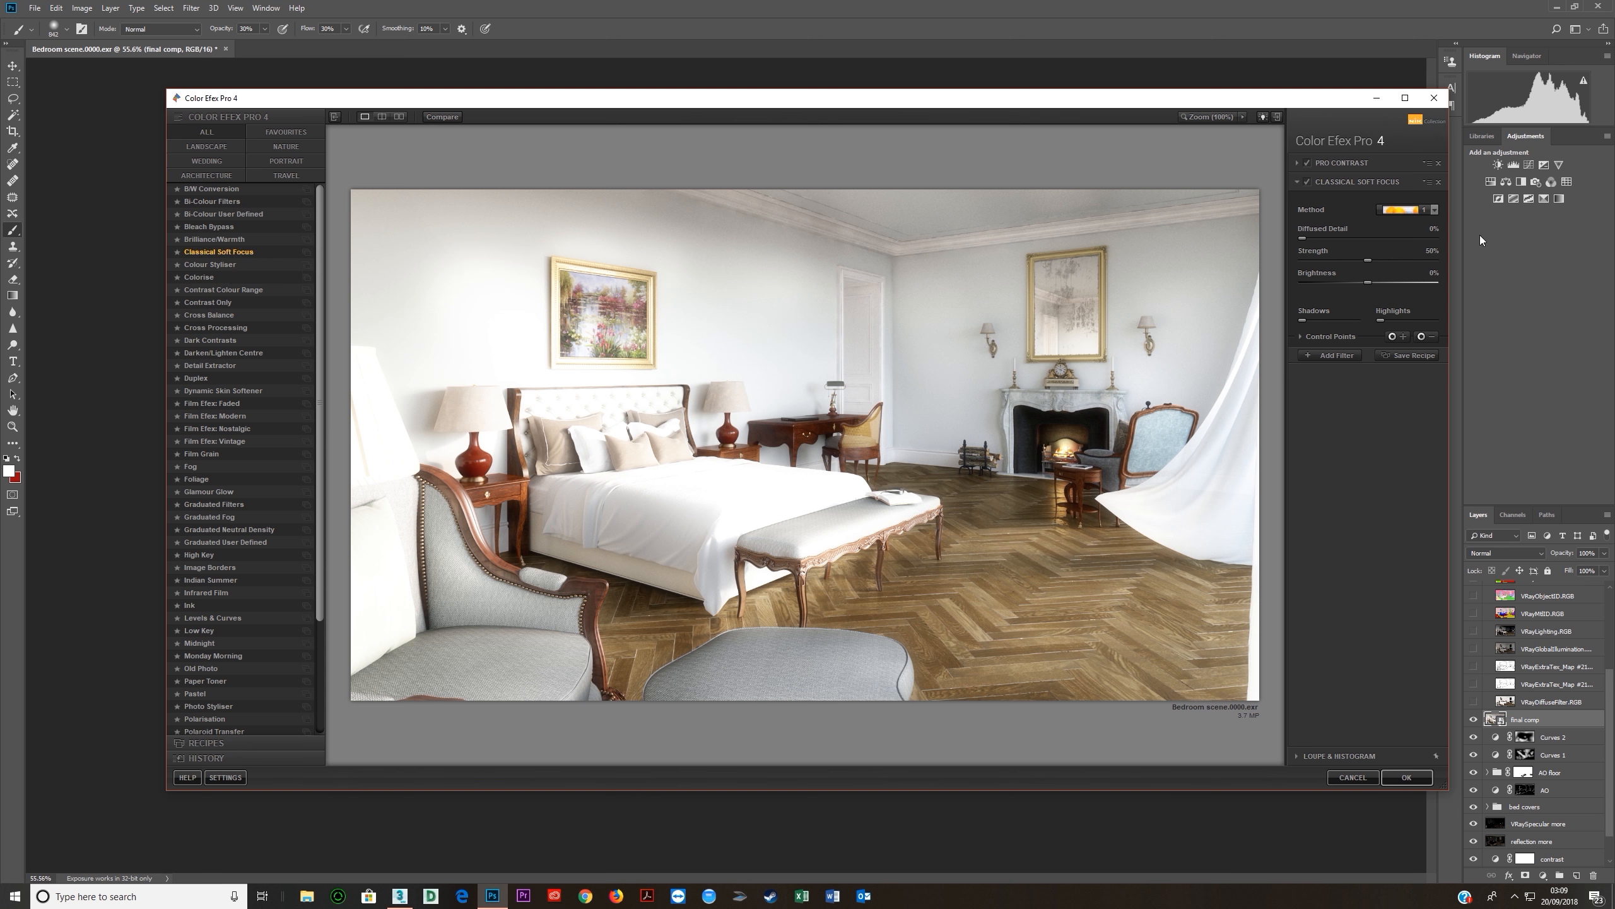
Set Classical Soft Focus to Soft Focus method 3 with strength 12% and brightness -10%.
click(1421, 212)
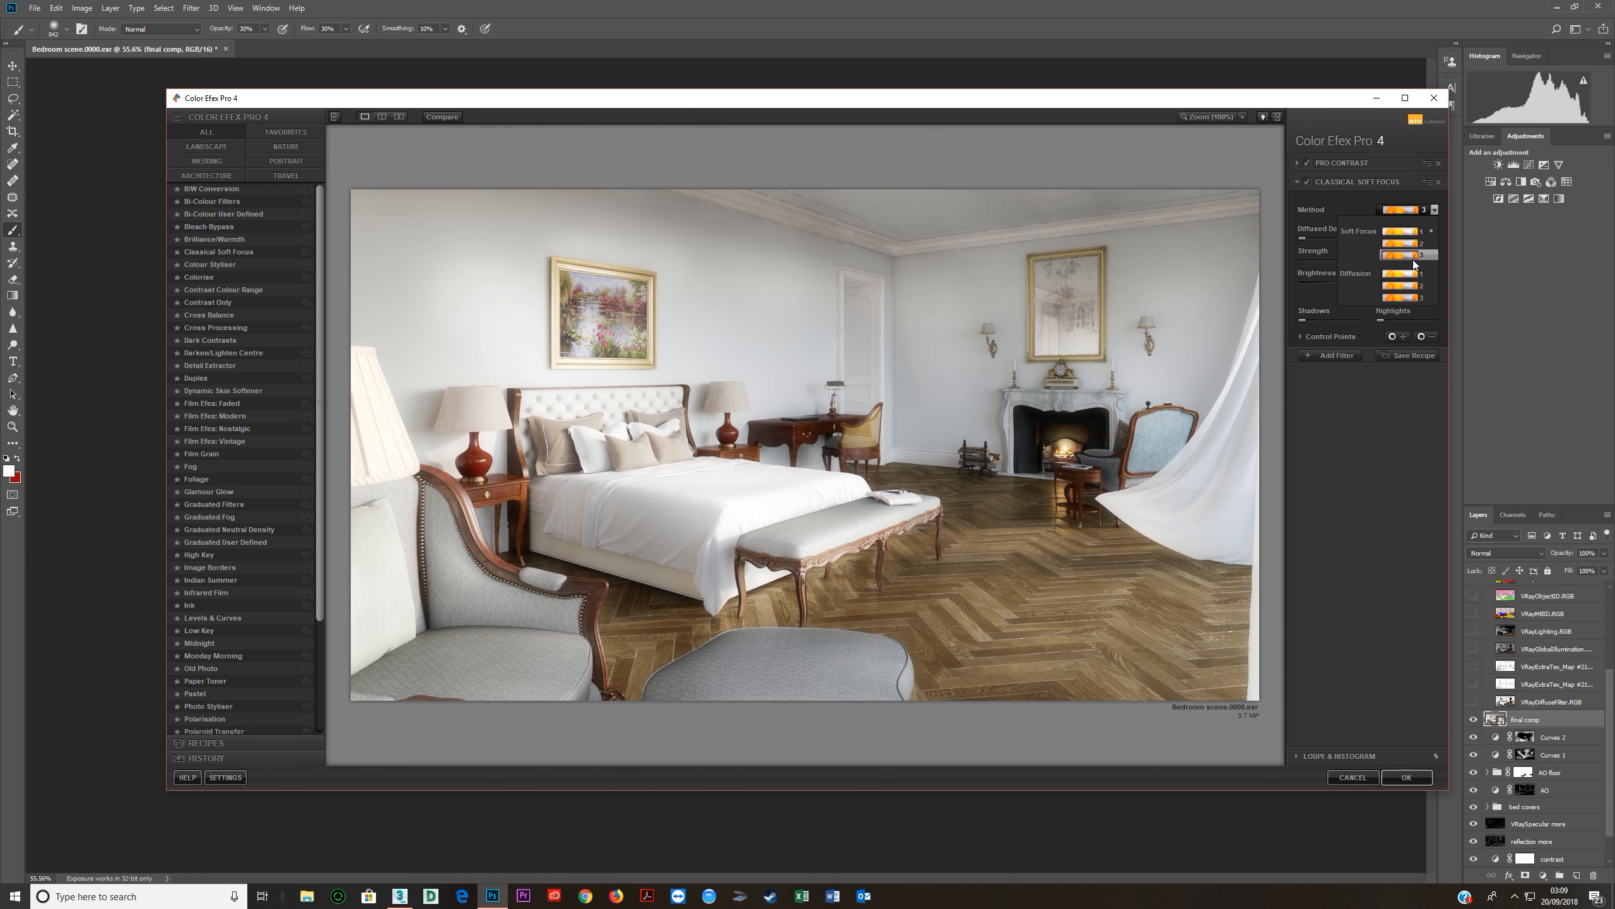
click(1409, 256)
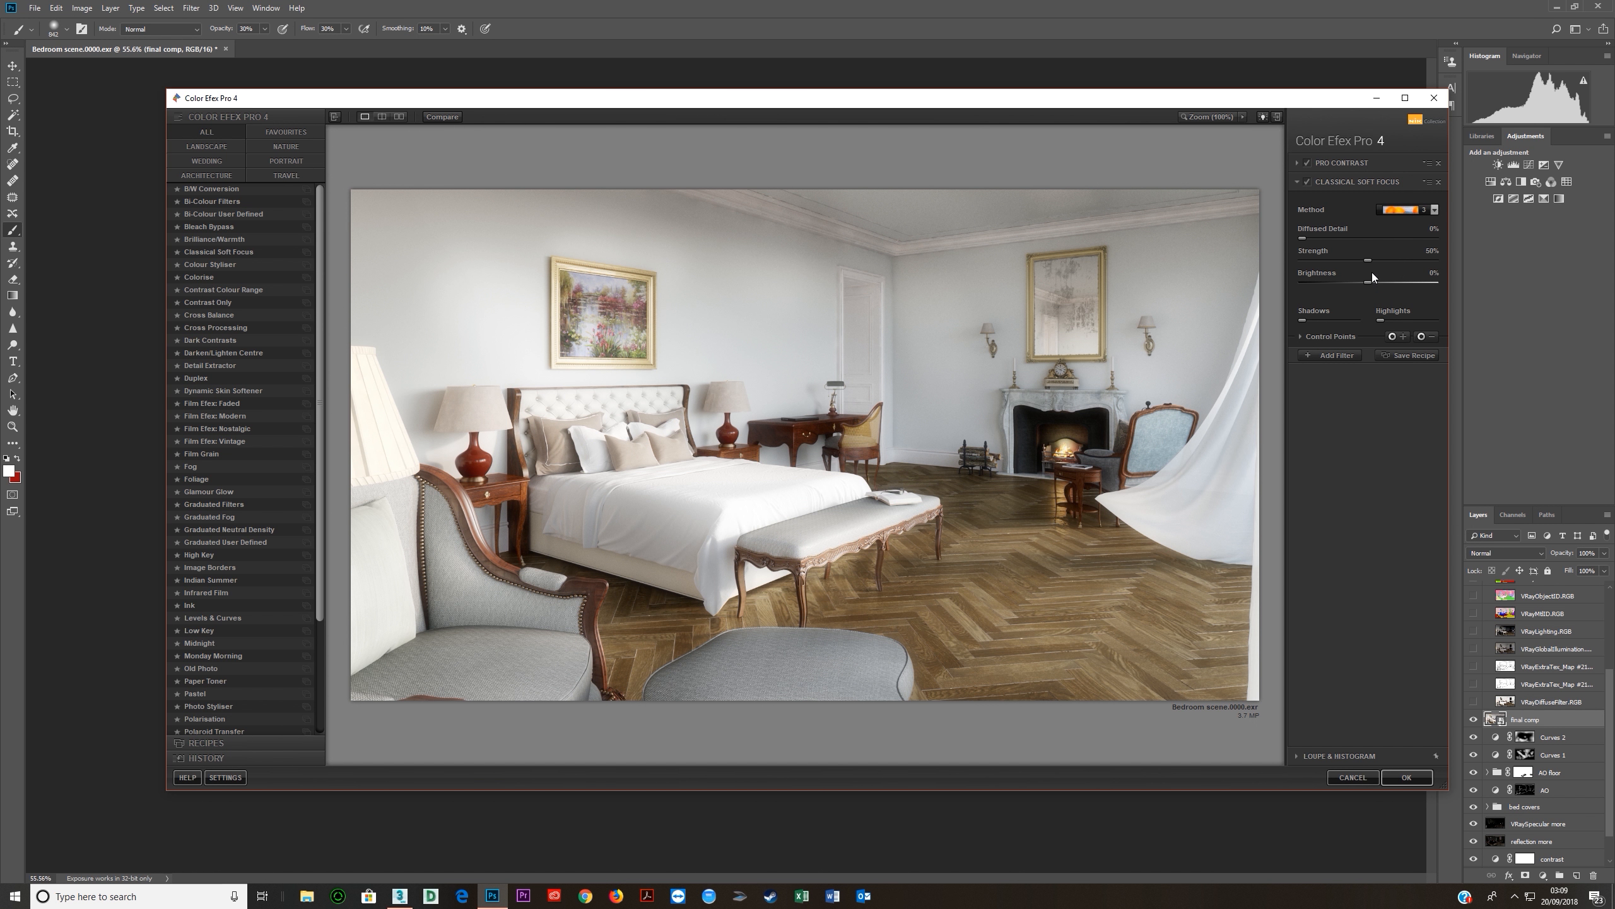
drag(1358, 262, 1319, 262)
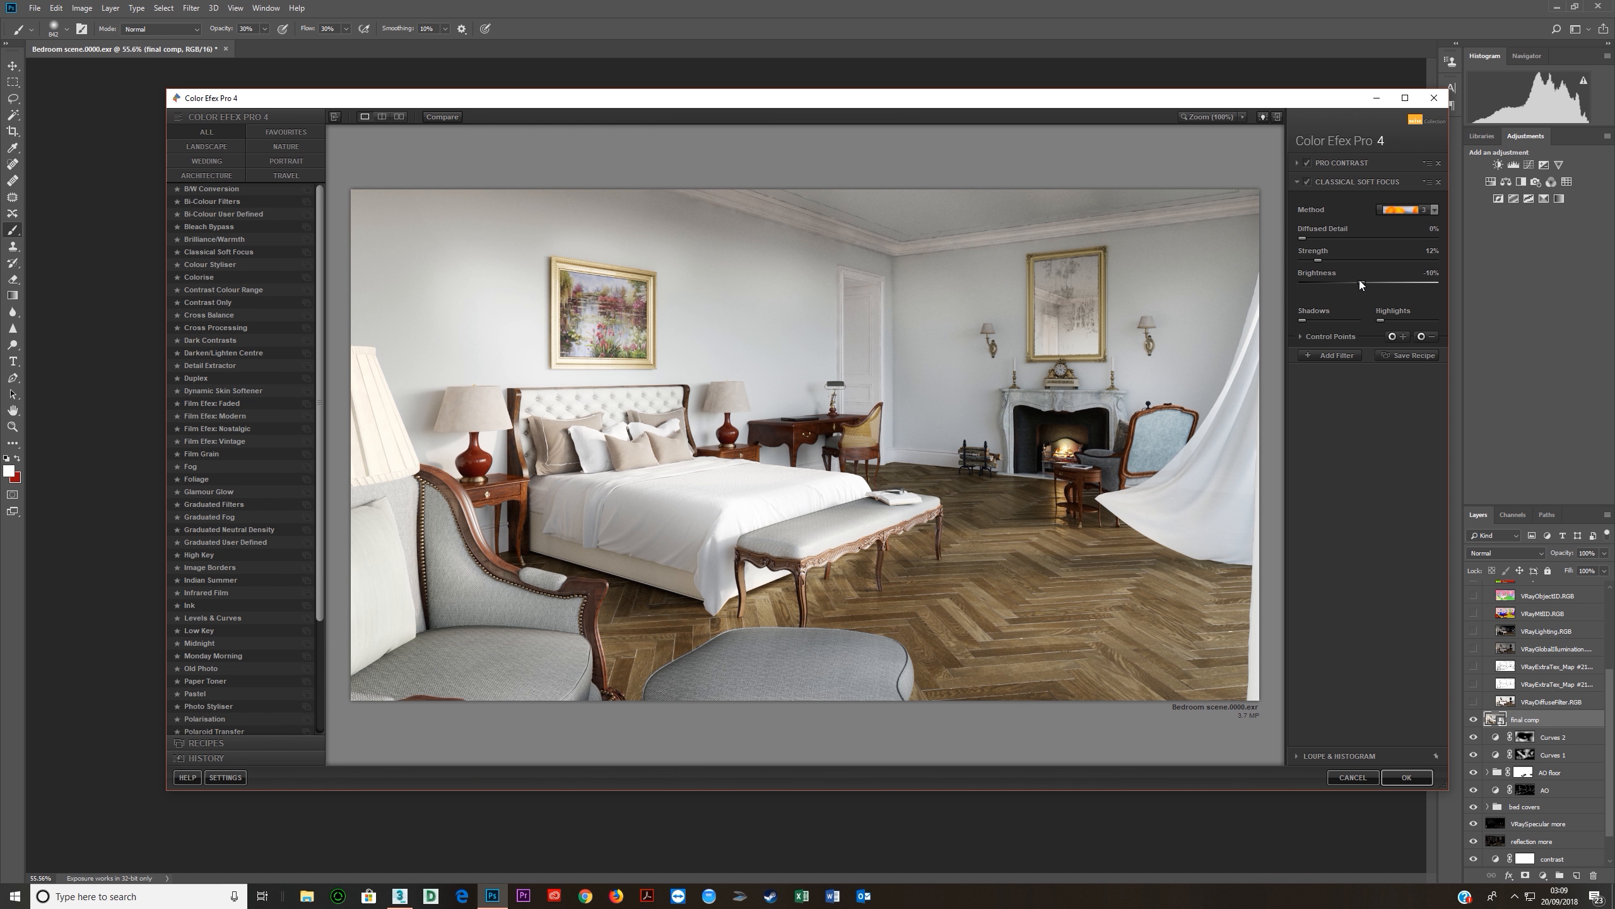
Raise the Classical Soft Focus strength slightly and compare the render with and without the filter.
click(1308, 181)
click(1309, 182)
drag(1332, 260, 1338, 260)
click(1308, 183)
click(1308, 183)
Add a third filter and preview Glamour Glow, Foliage, Graduated Fog, Graduated User Defined, High Key and Levels & Curves in it.
click(1315, 358)
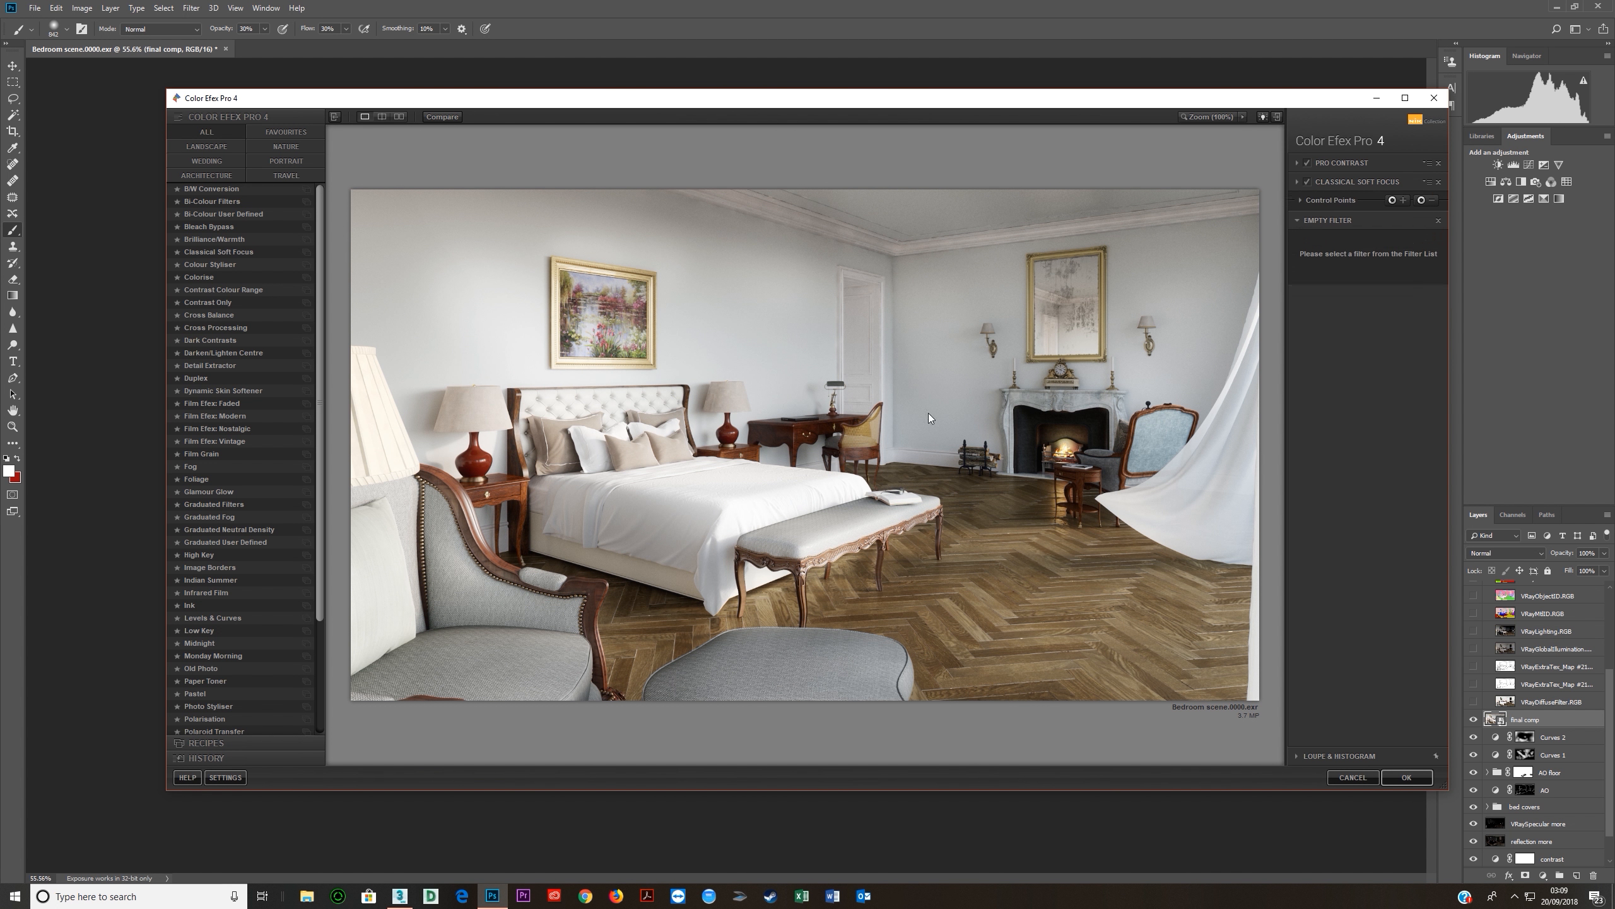
scroll(215, 404, down, 4)
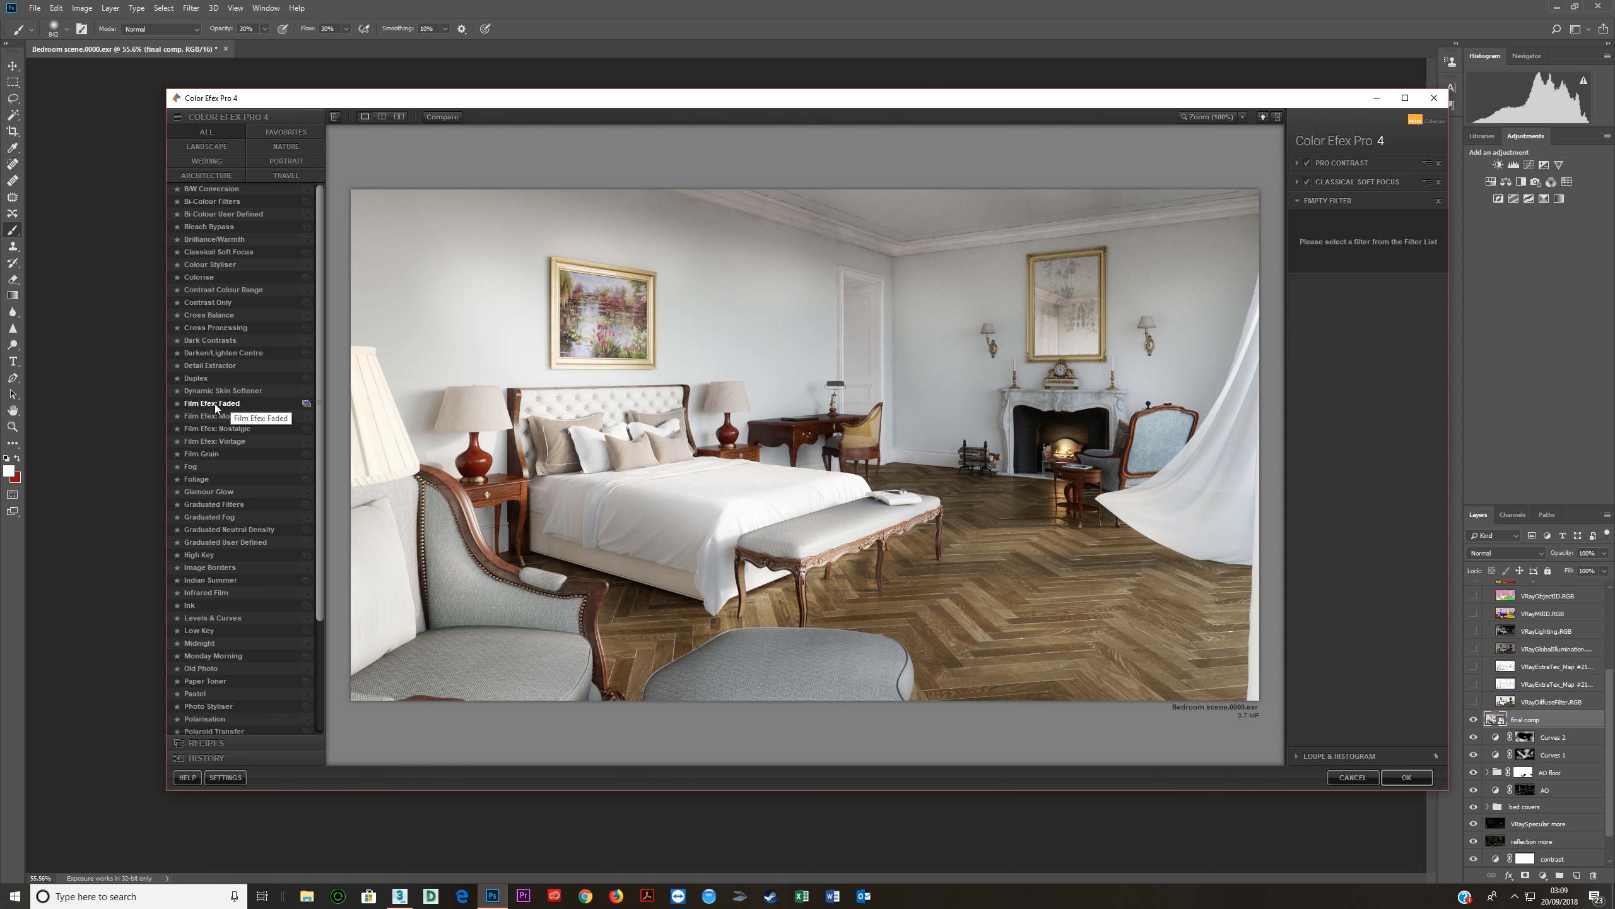
click(202, 350)
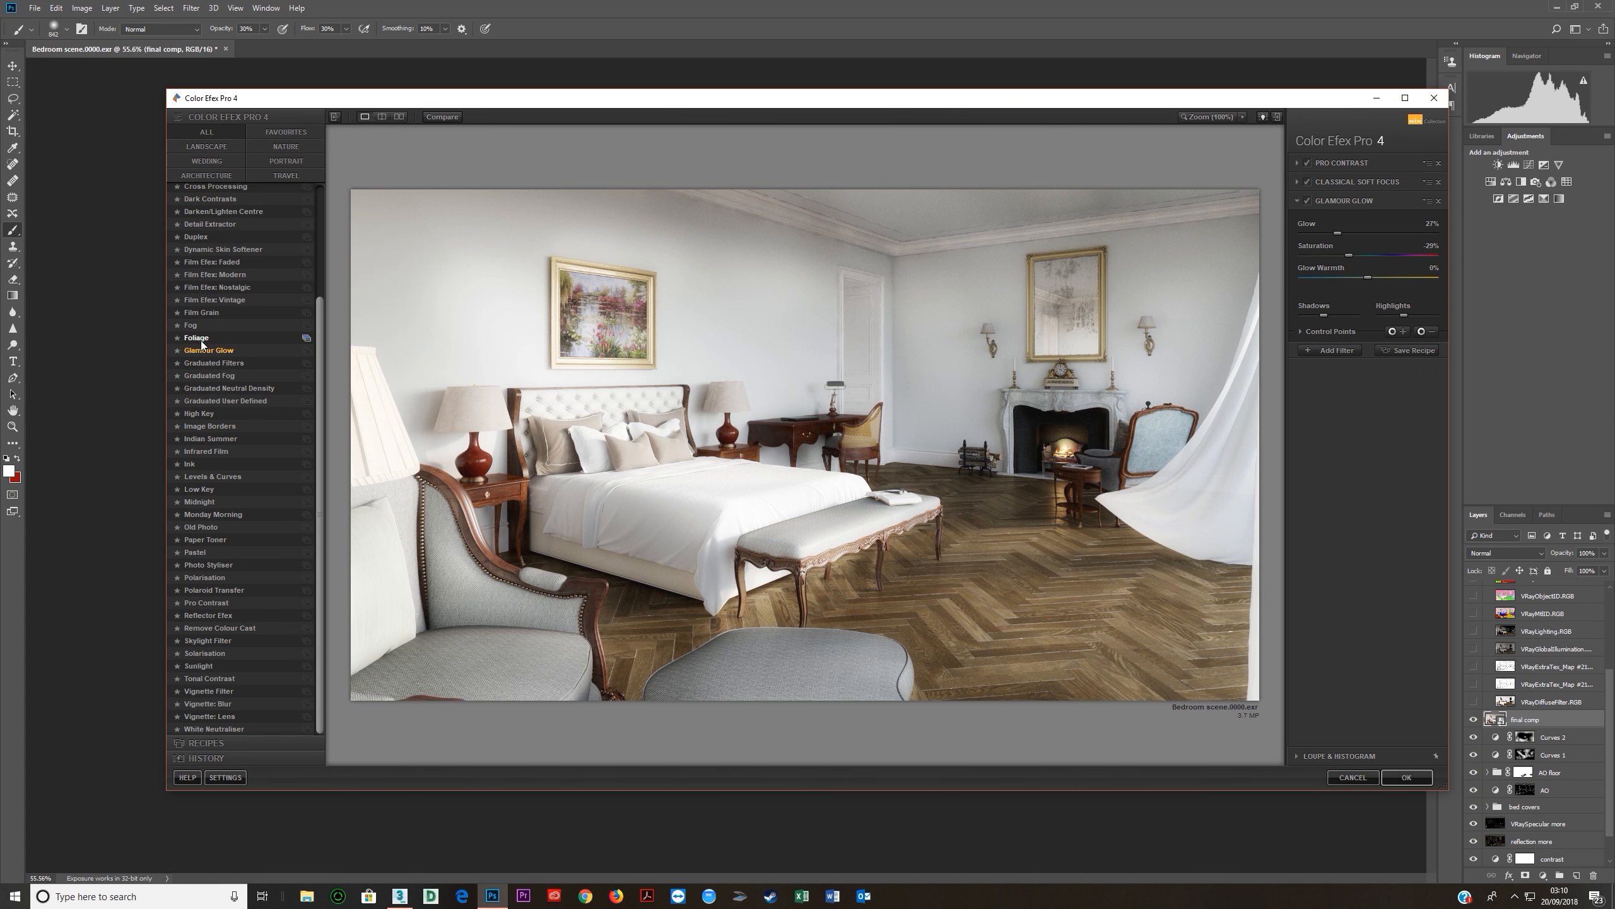
click(200, 339)
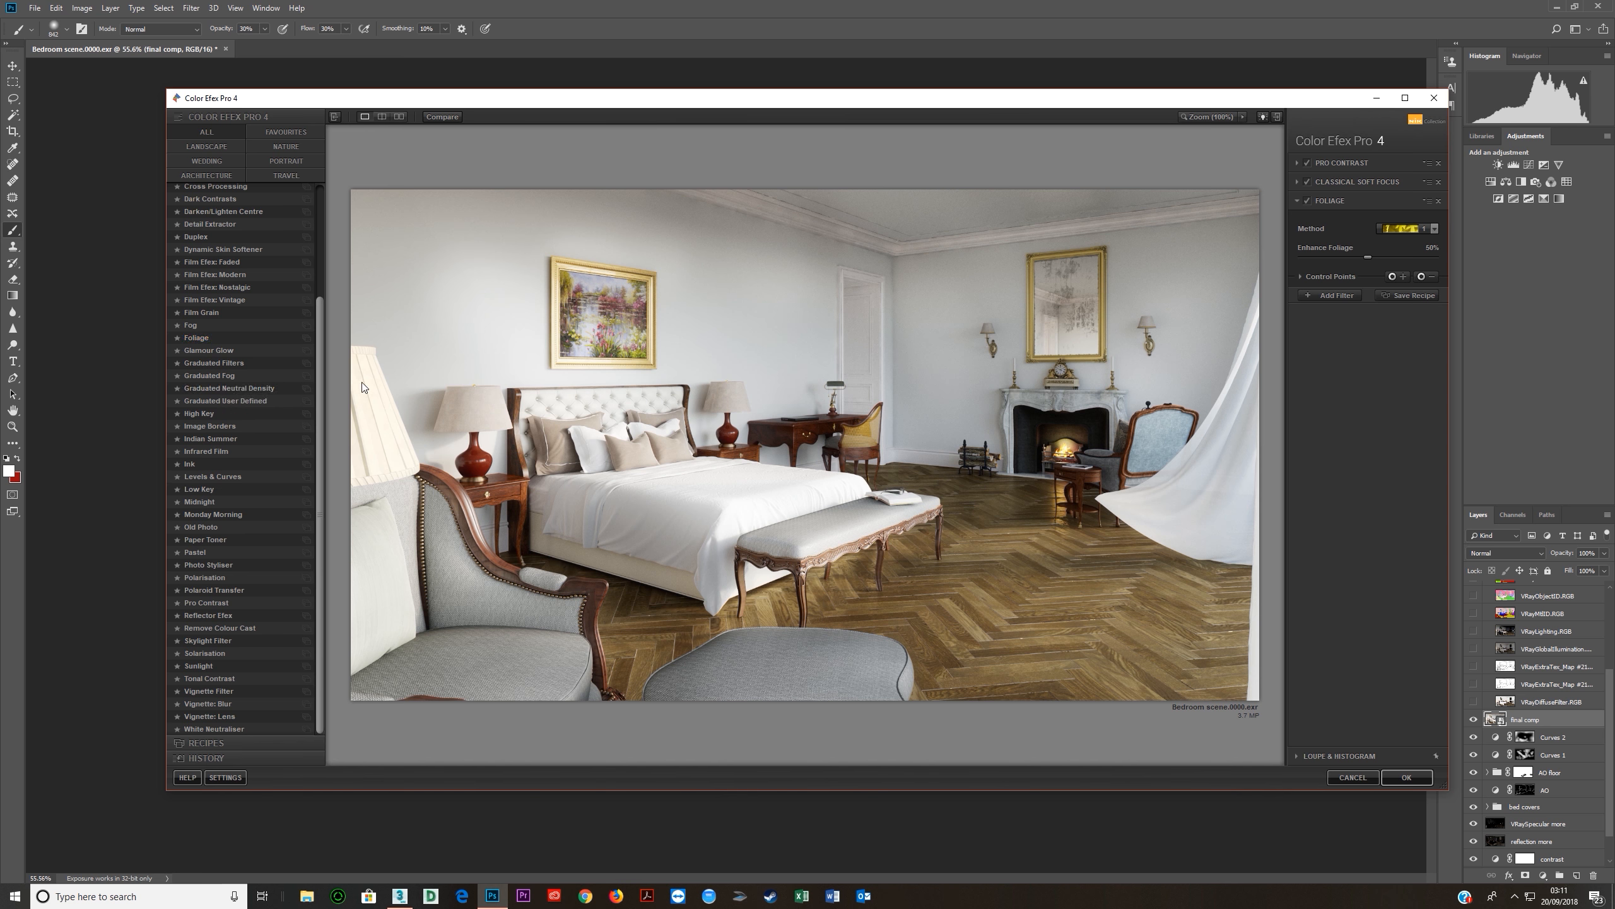
click(231, 375)
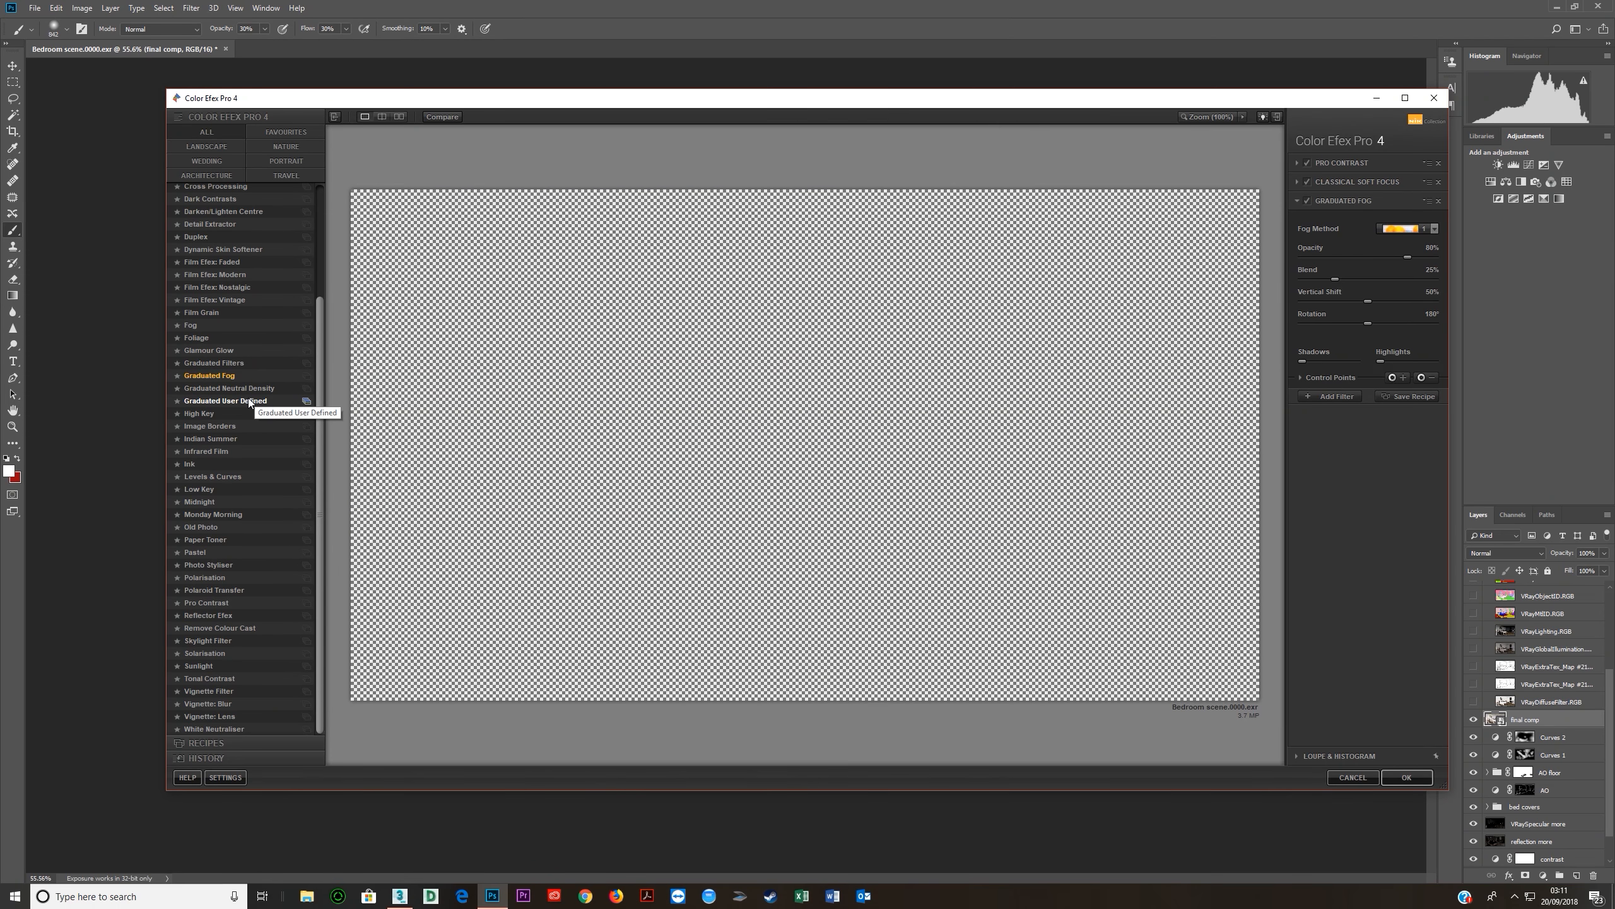
click(233, 399)
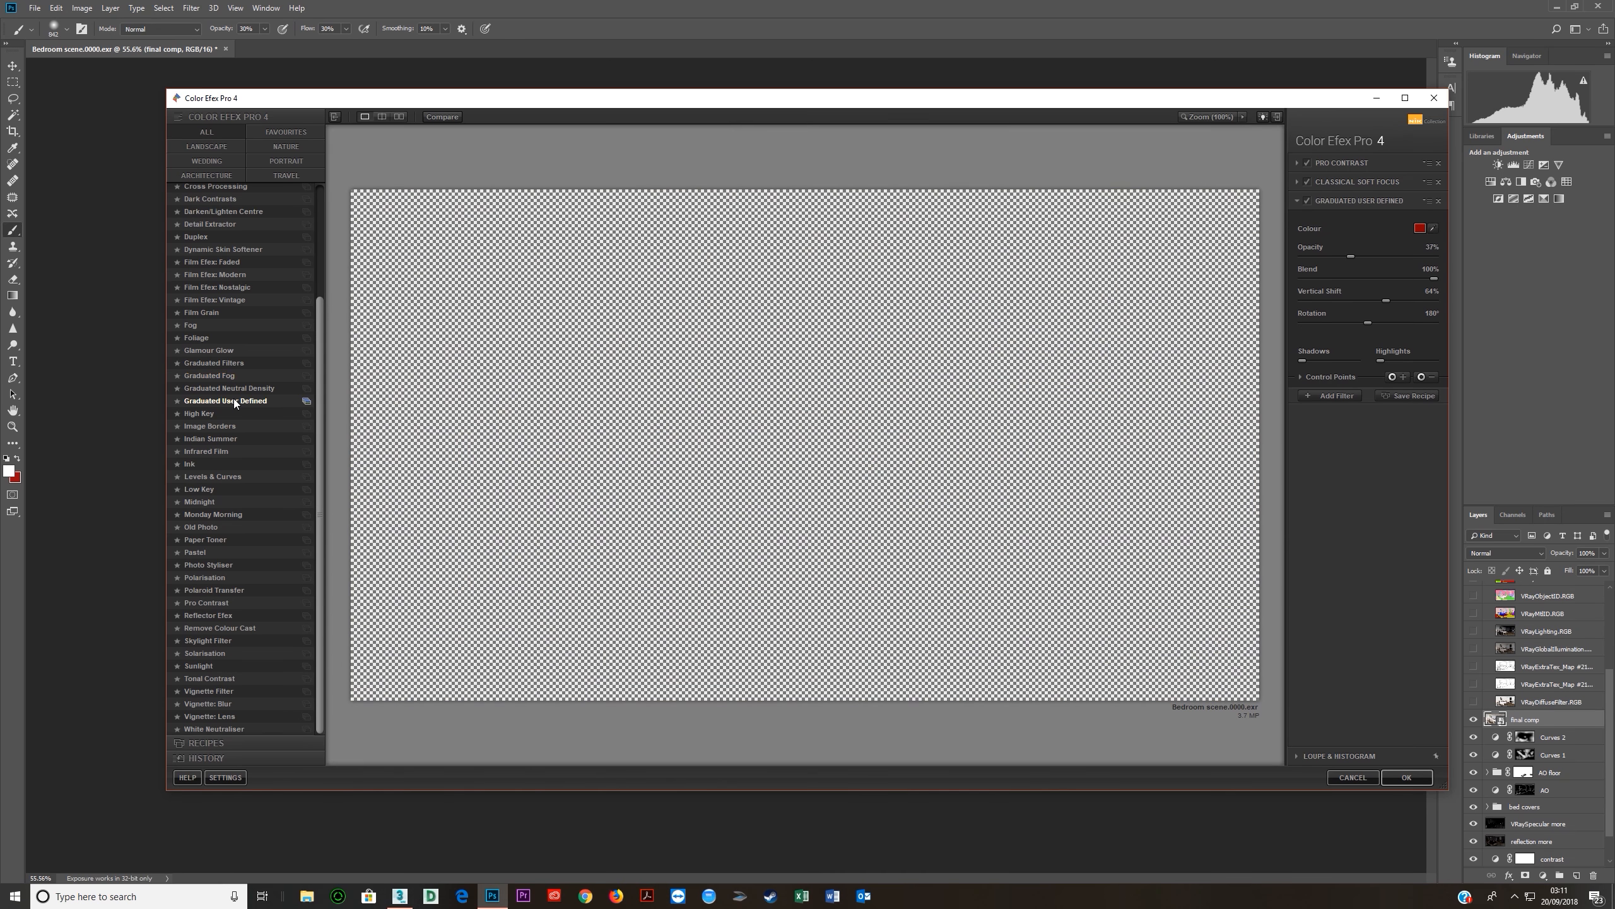
click(211, 414)
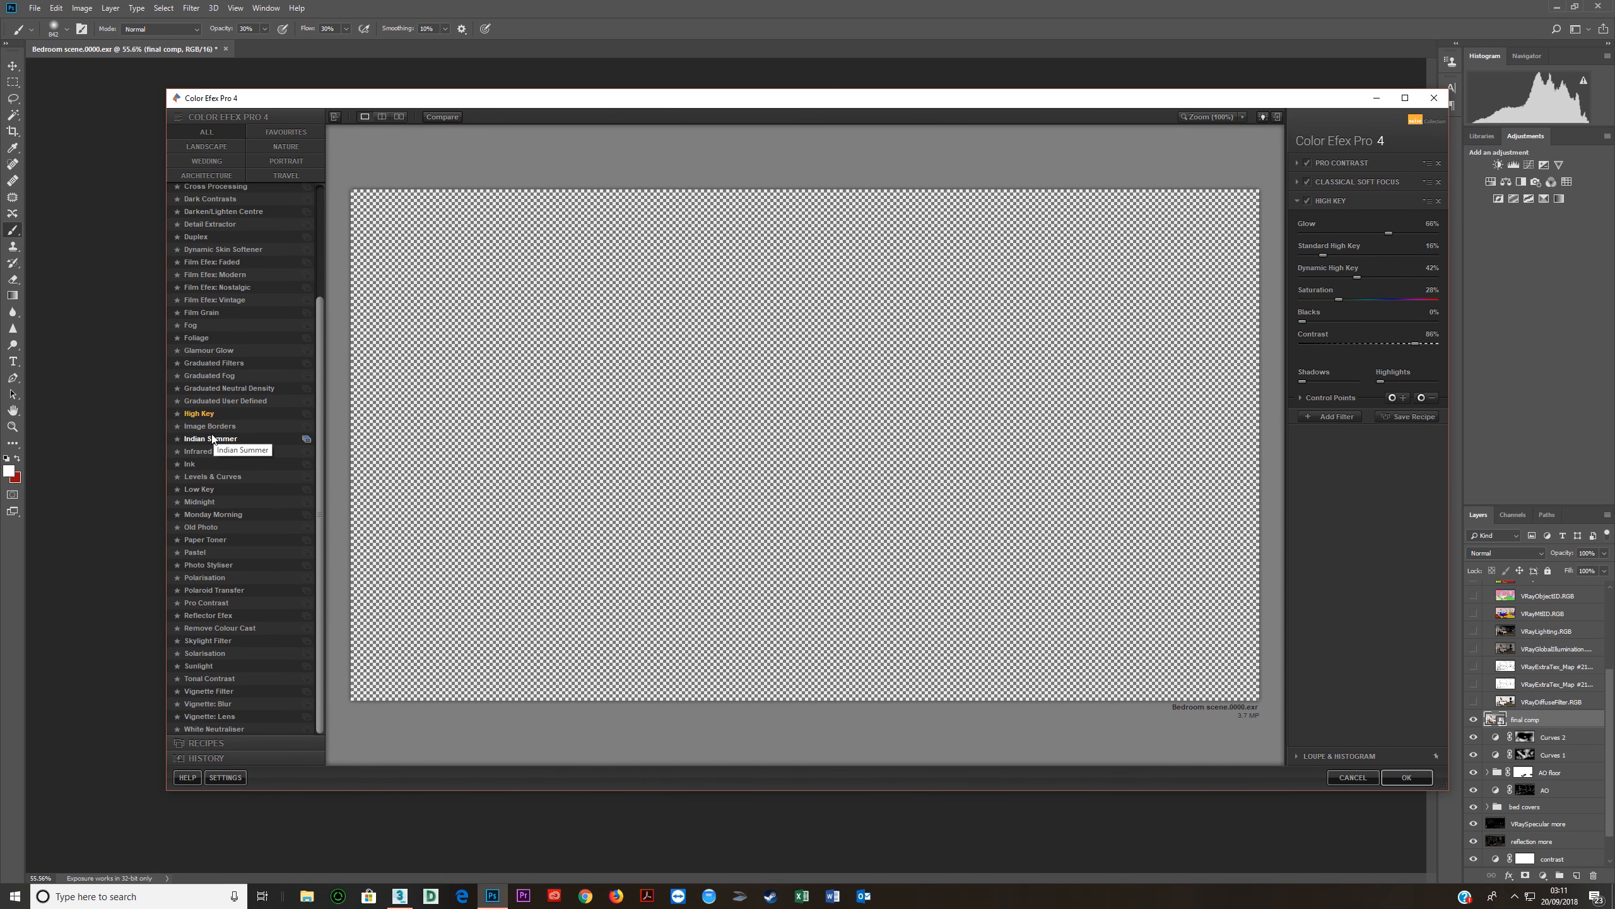
click(217, 477)
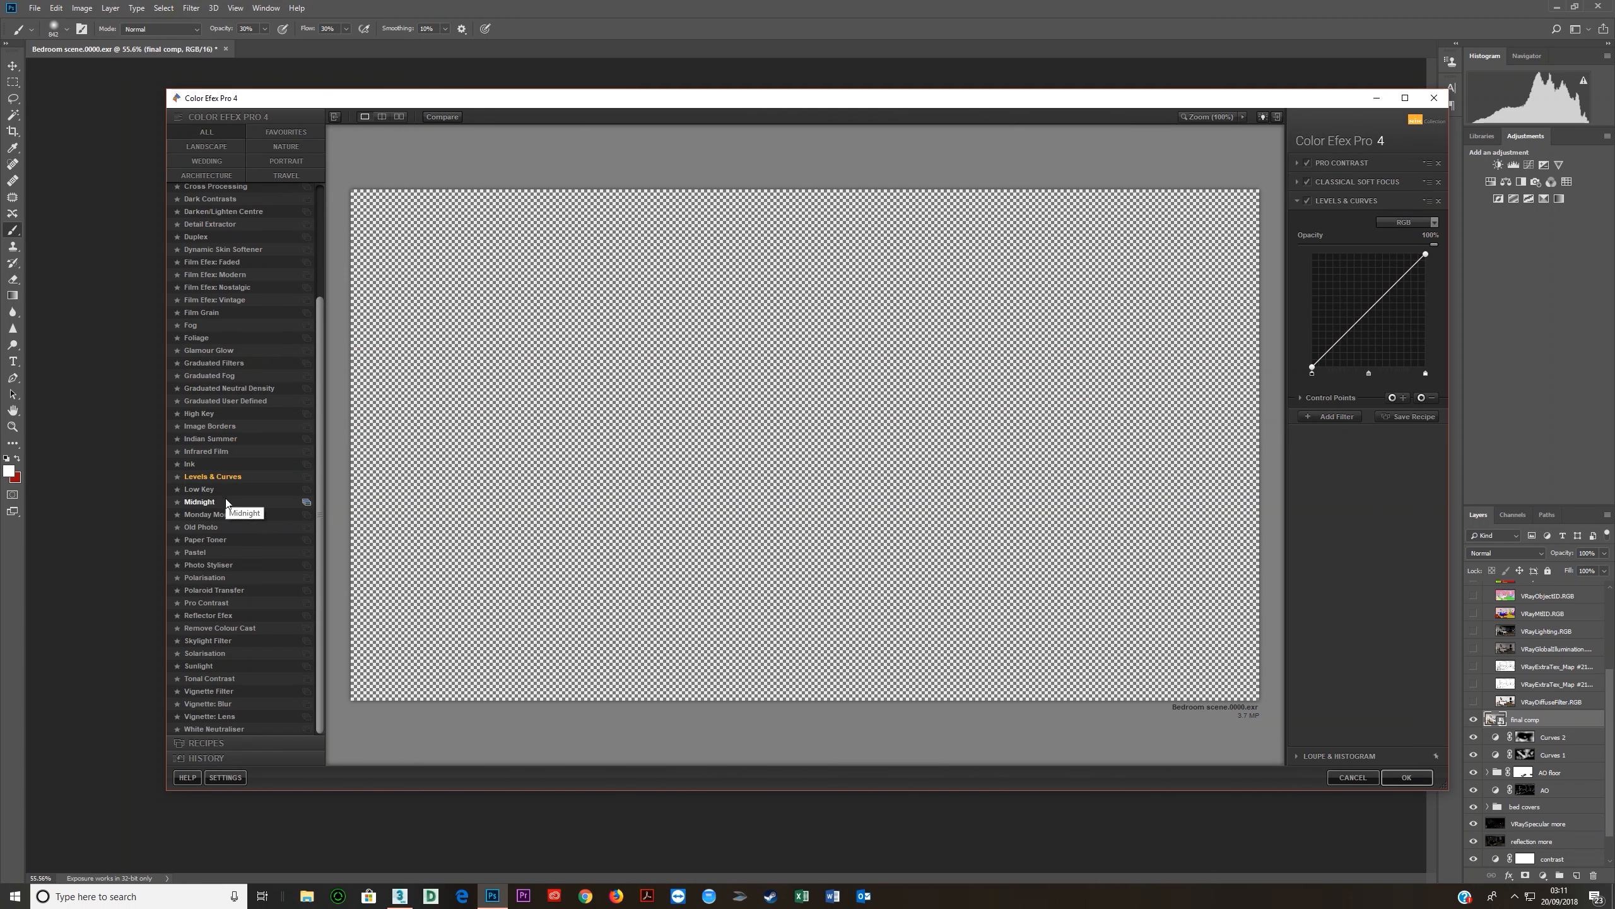
Preview Remove Colour Cast, Solarisation, Sunlight, Tonal Contrast and Vignette Filter as the third filter.
click(222, 627)
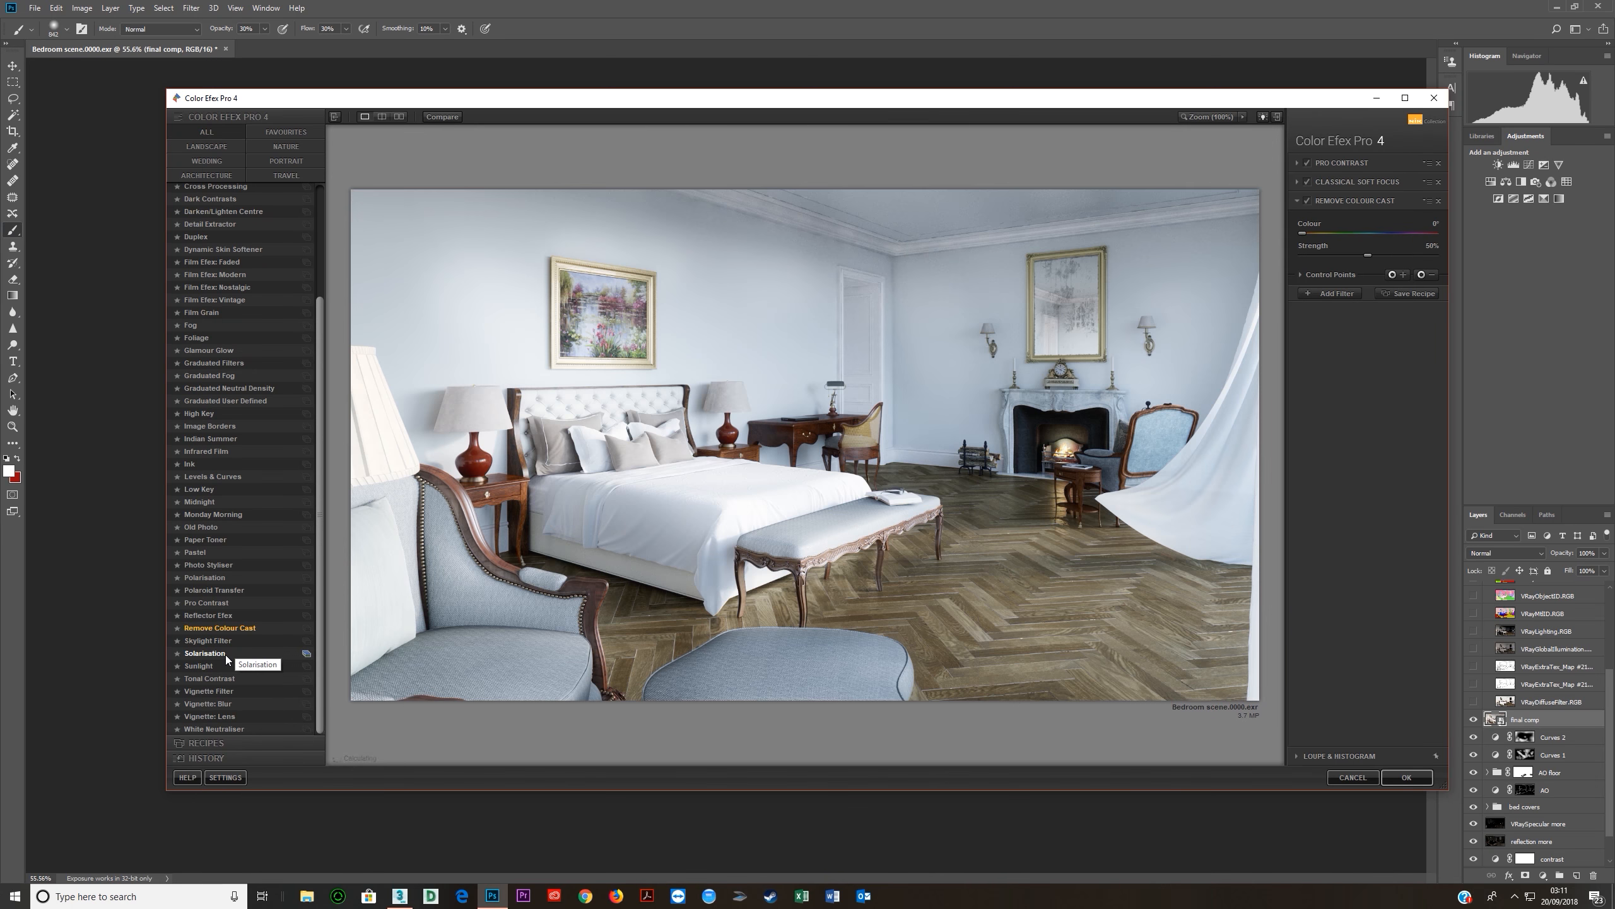
click(225, 653)
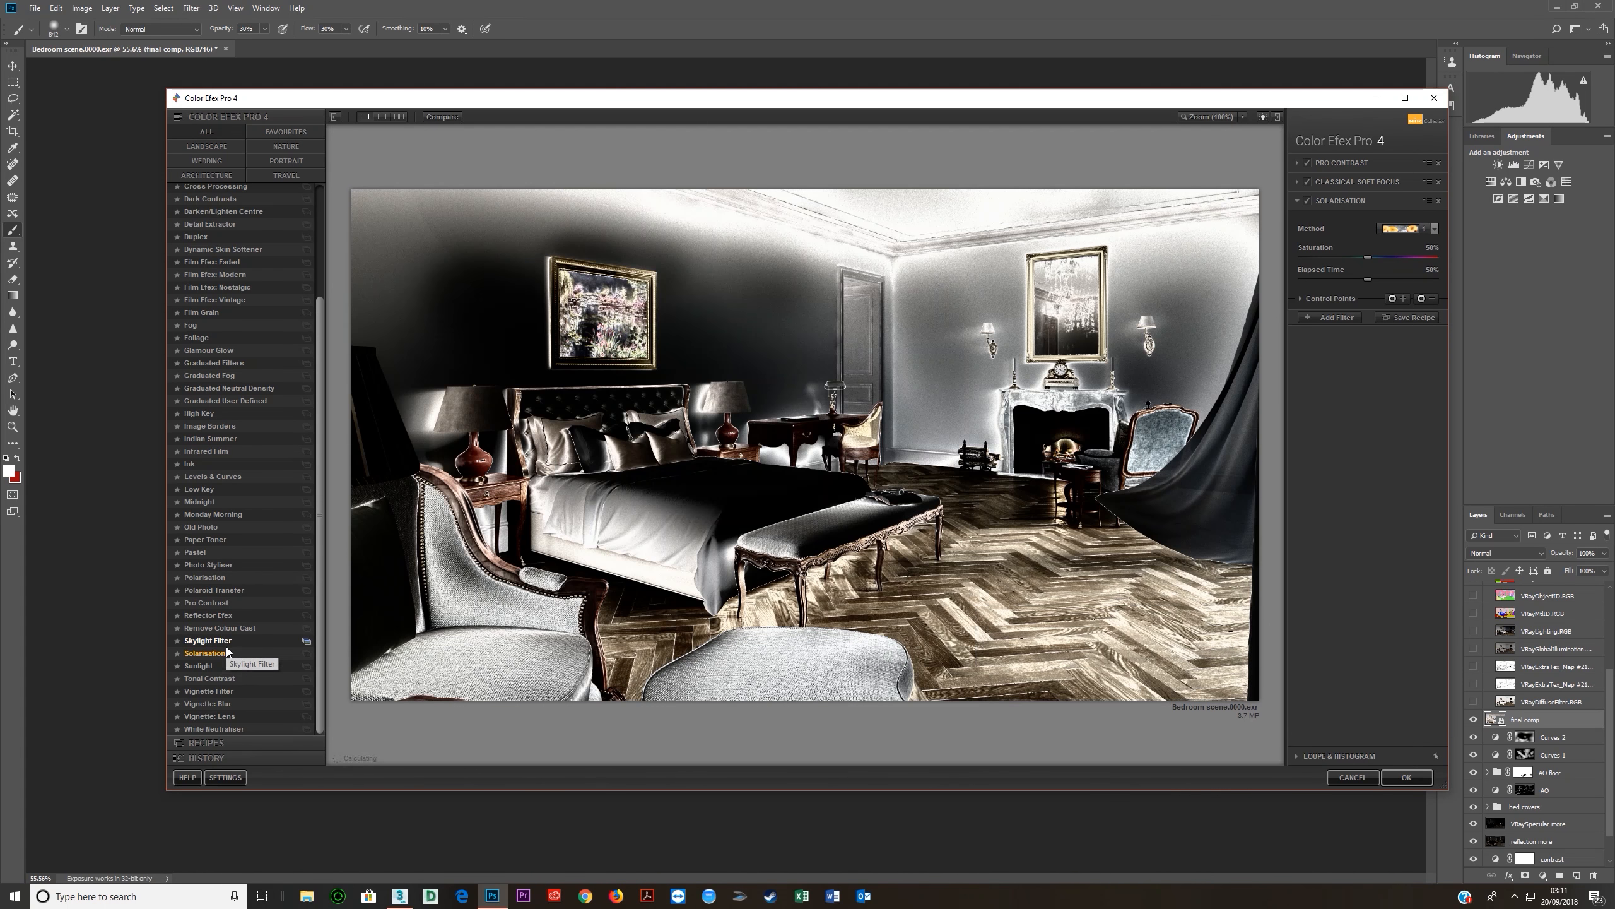
click(228, 666)
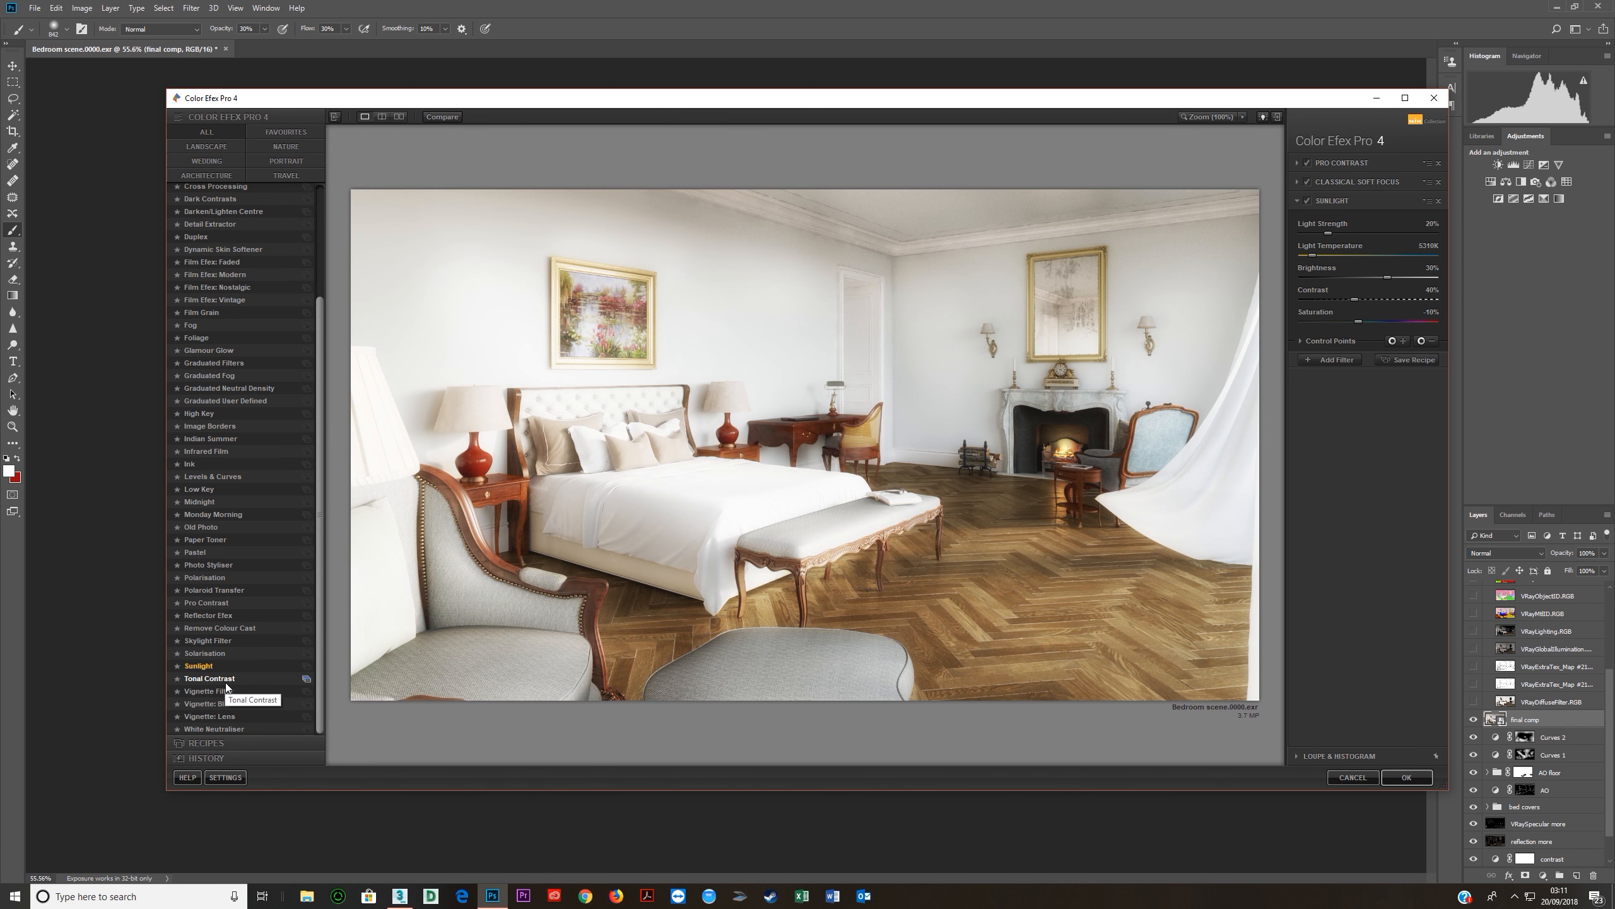
click(228, 691)
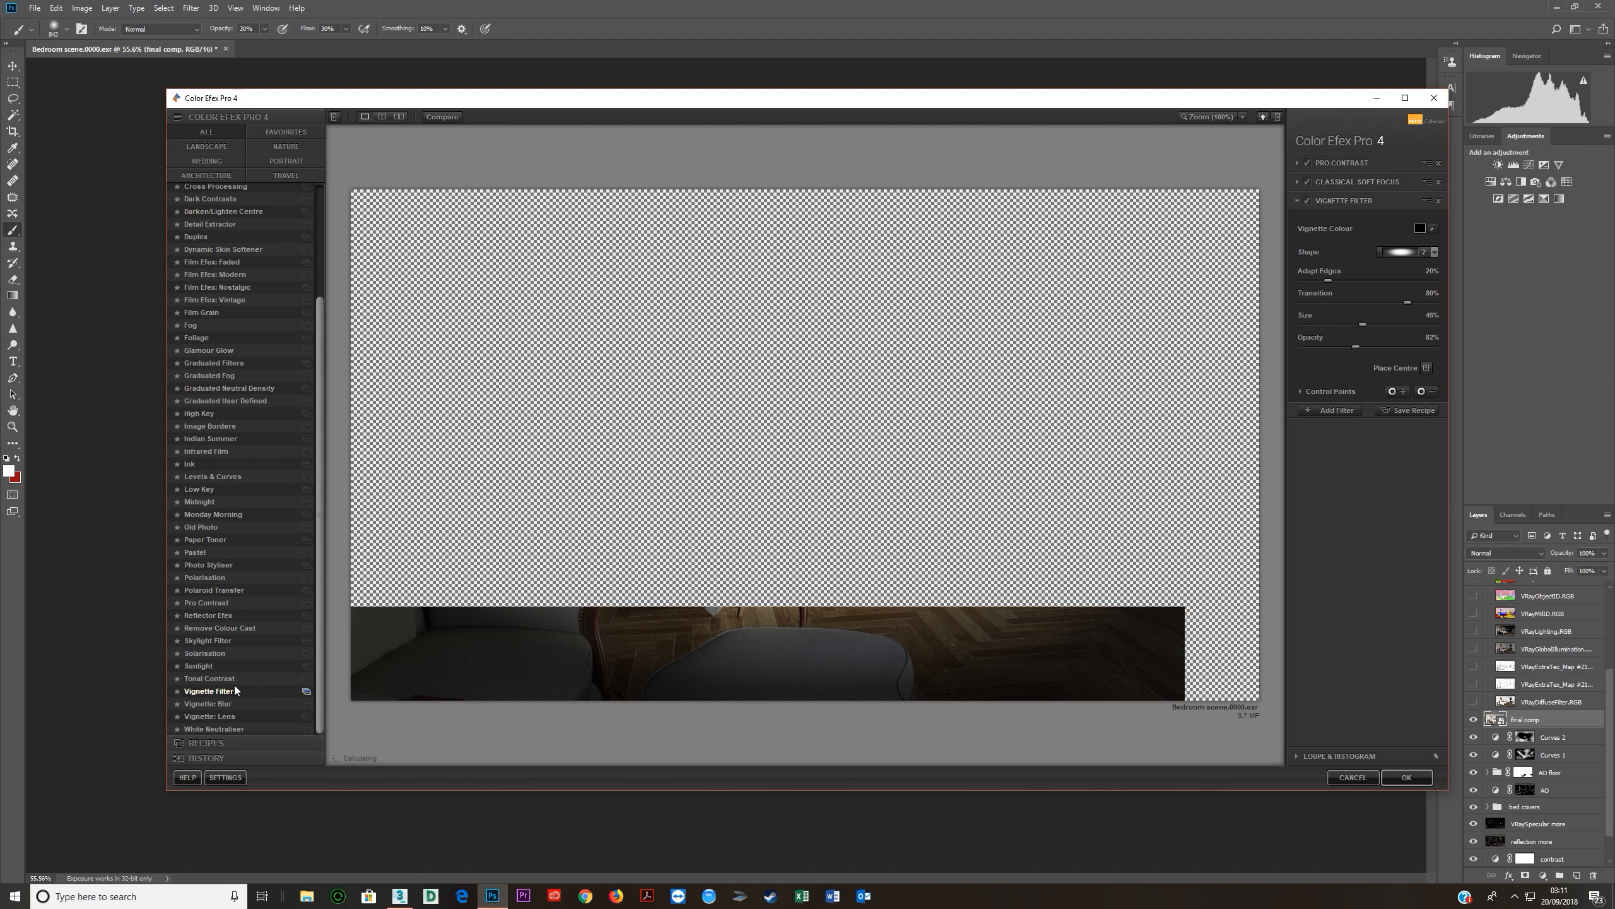
click(237, 682)
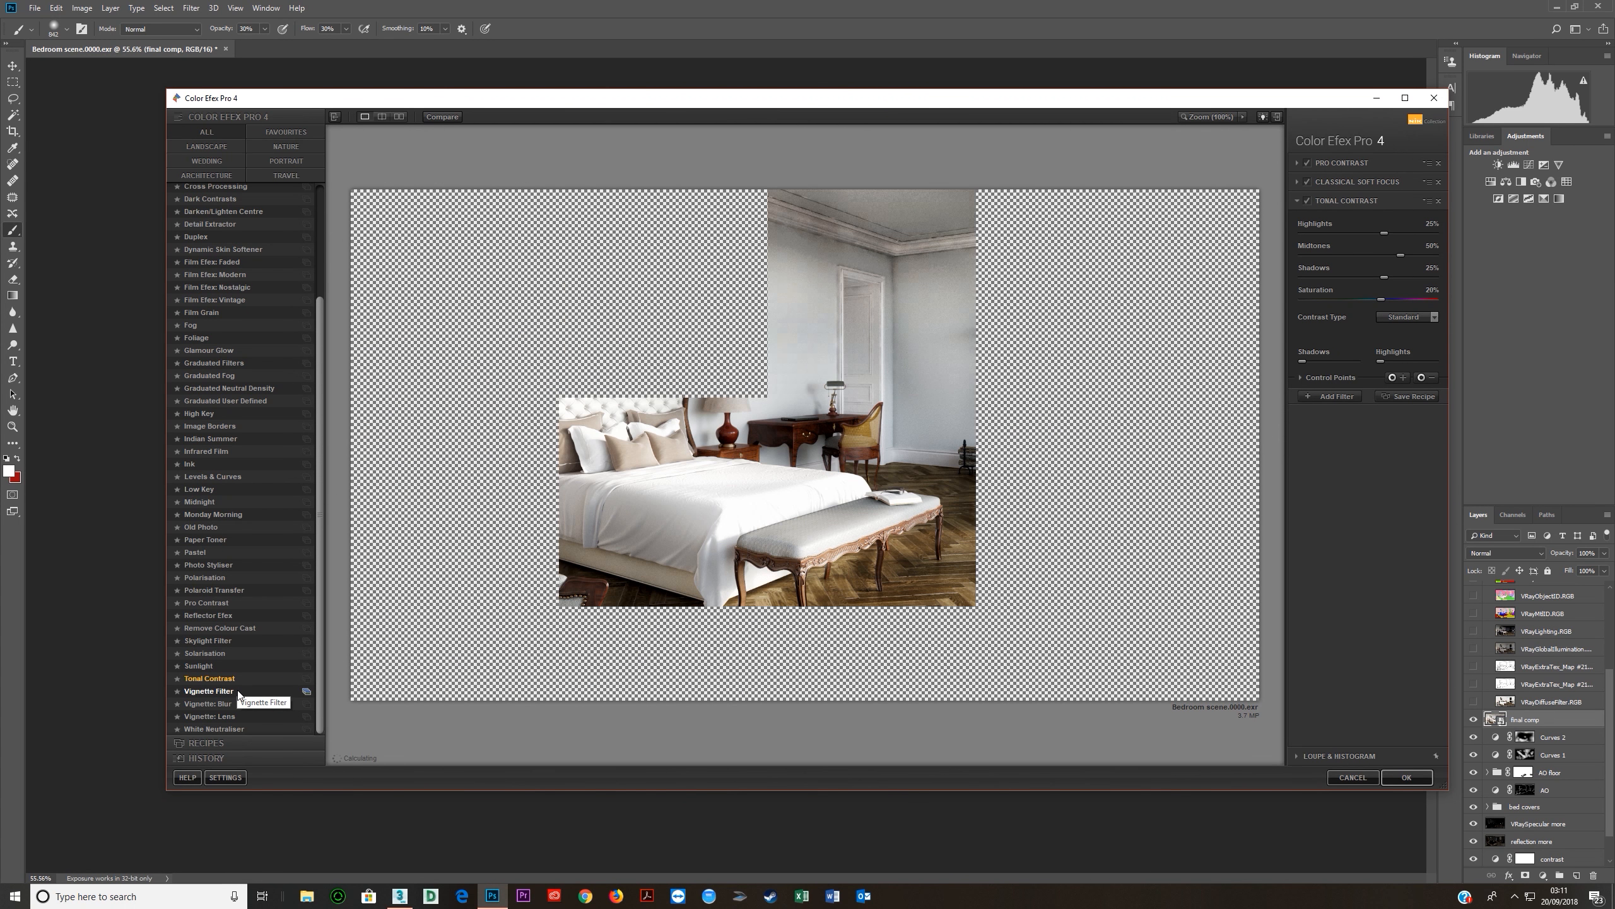
click(238, 691)
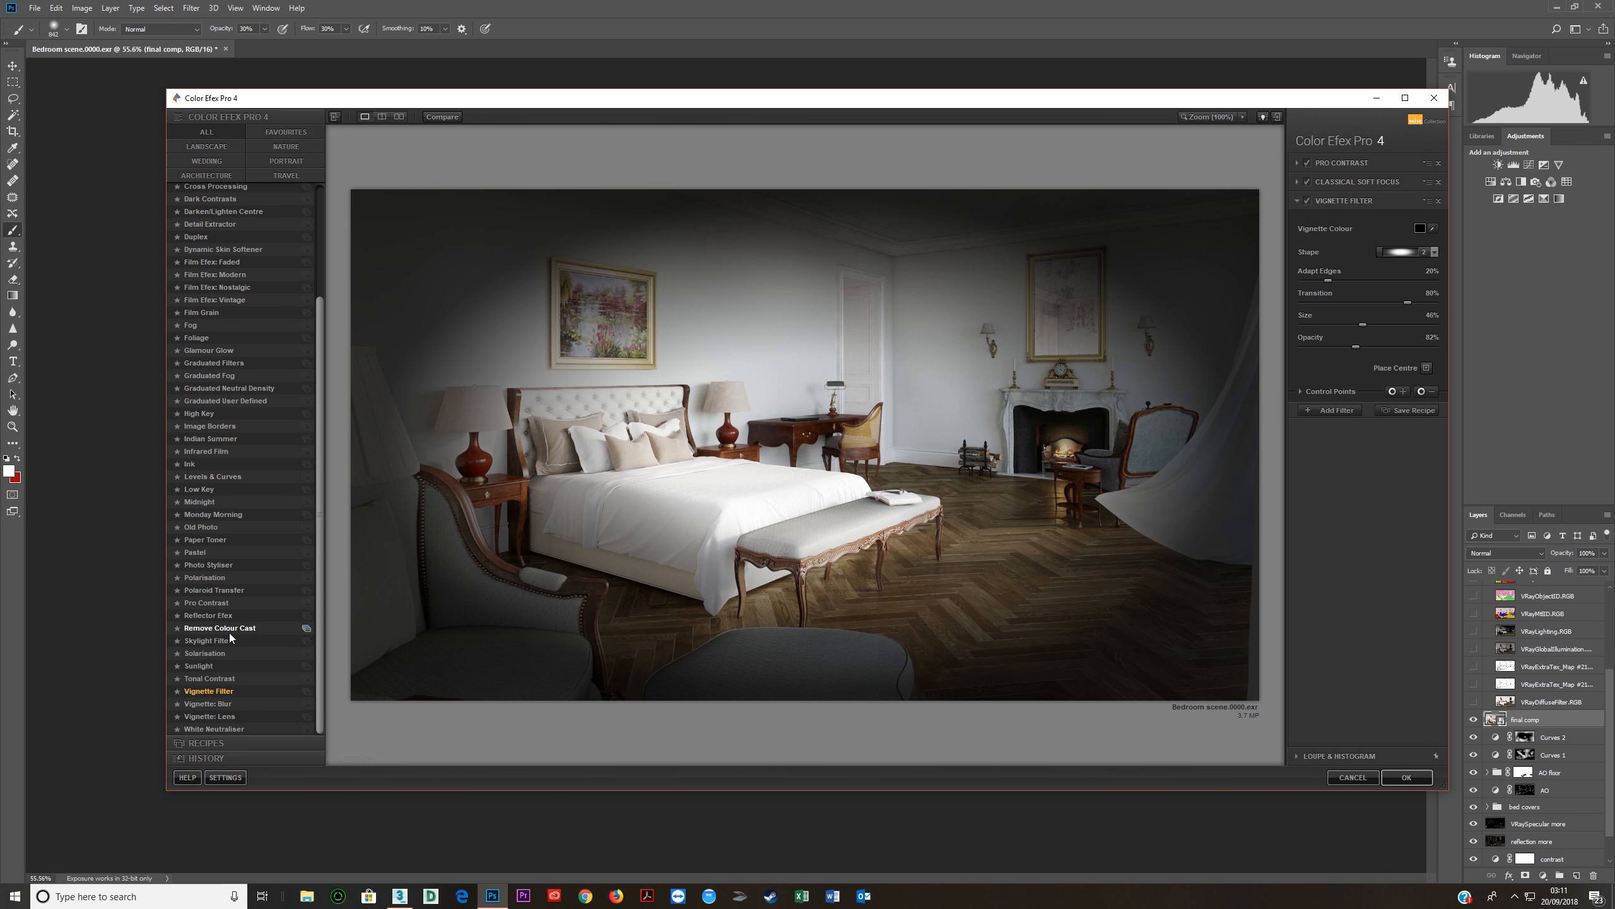
Compare Vignette: Lens with Vignette: Blur, then use Vignette: Blur as the third filter with transition 55%, size 14% and opacity 46%.
click(232, 703)
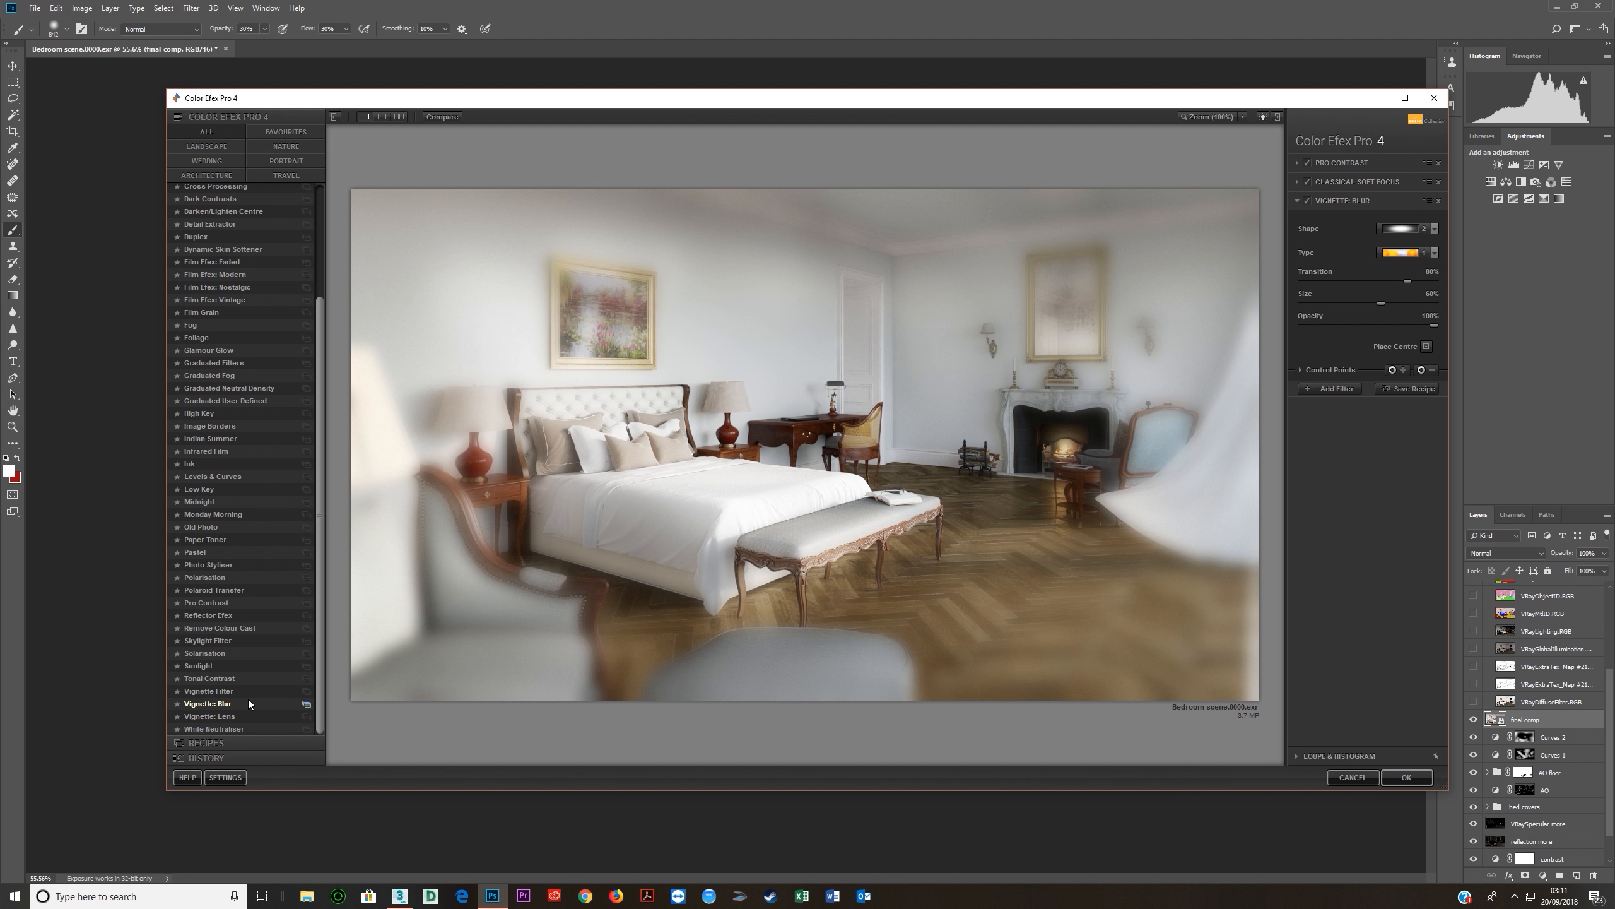
click(235, 716)
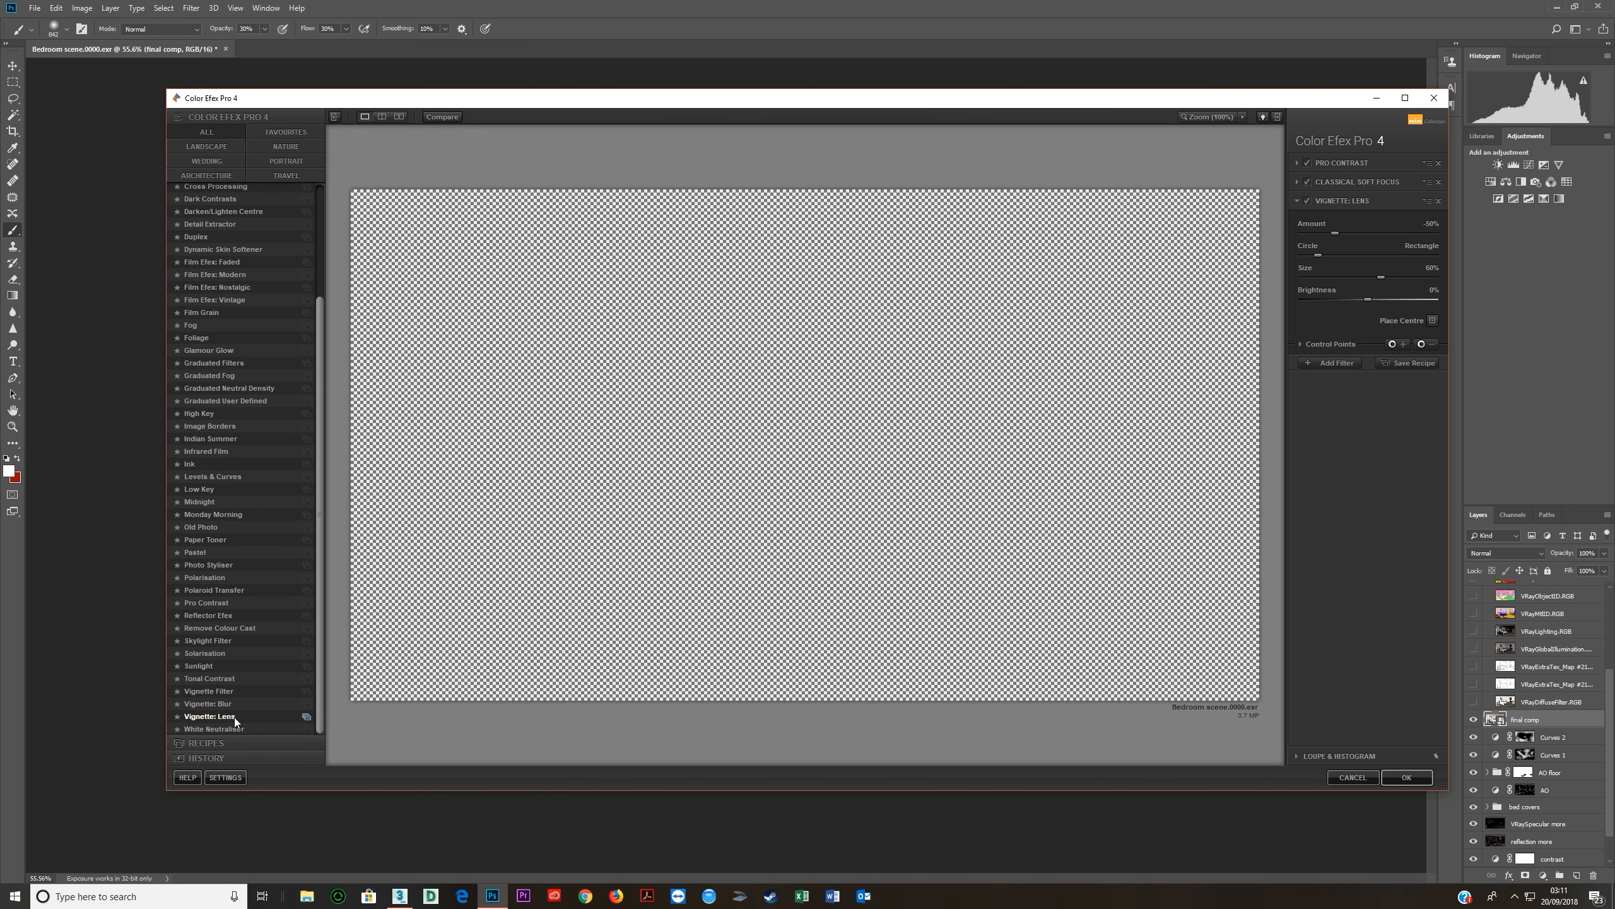
click(245, 703)
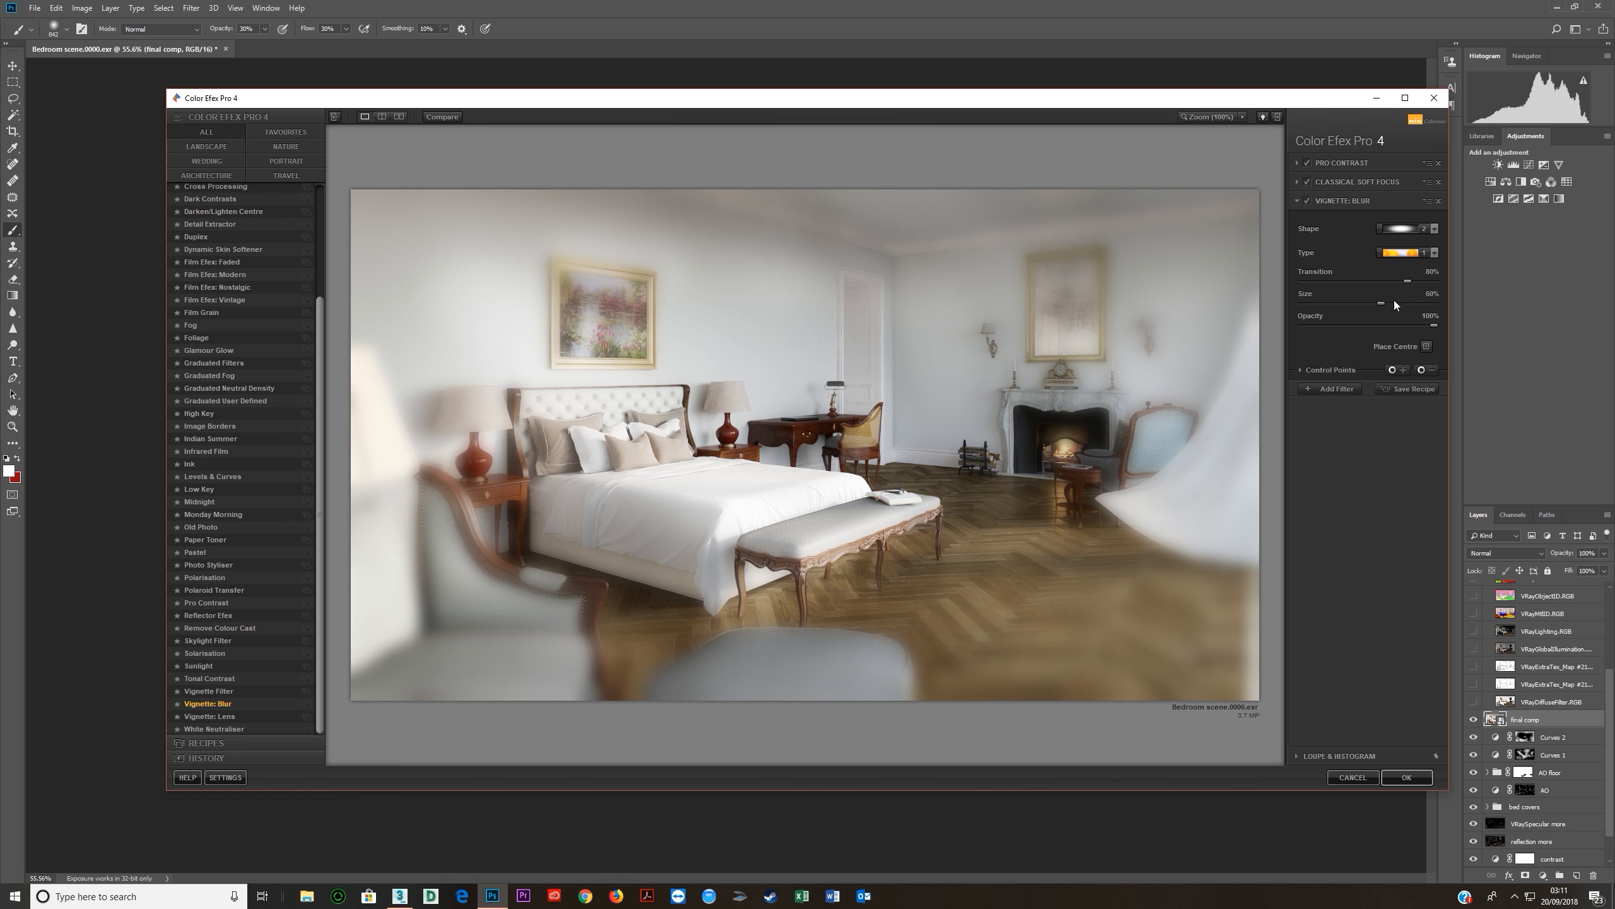
drag(1381, 303, 1289, 283)
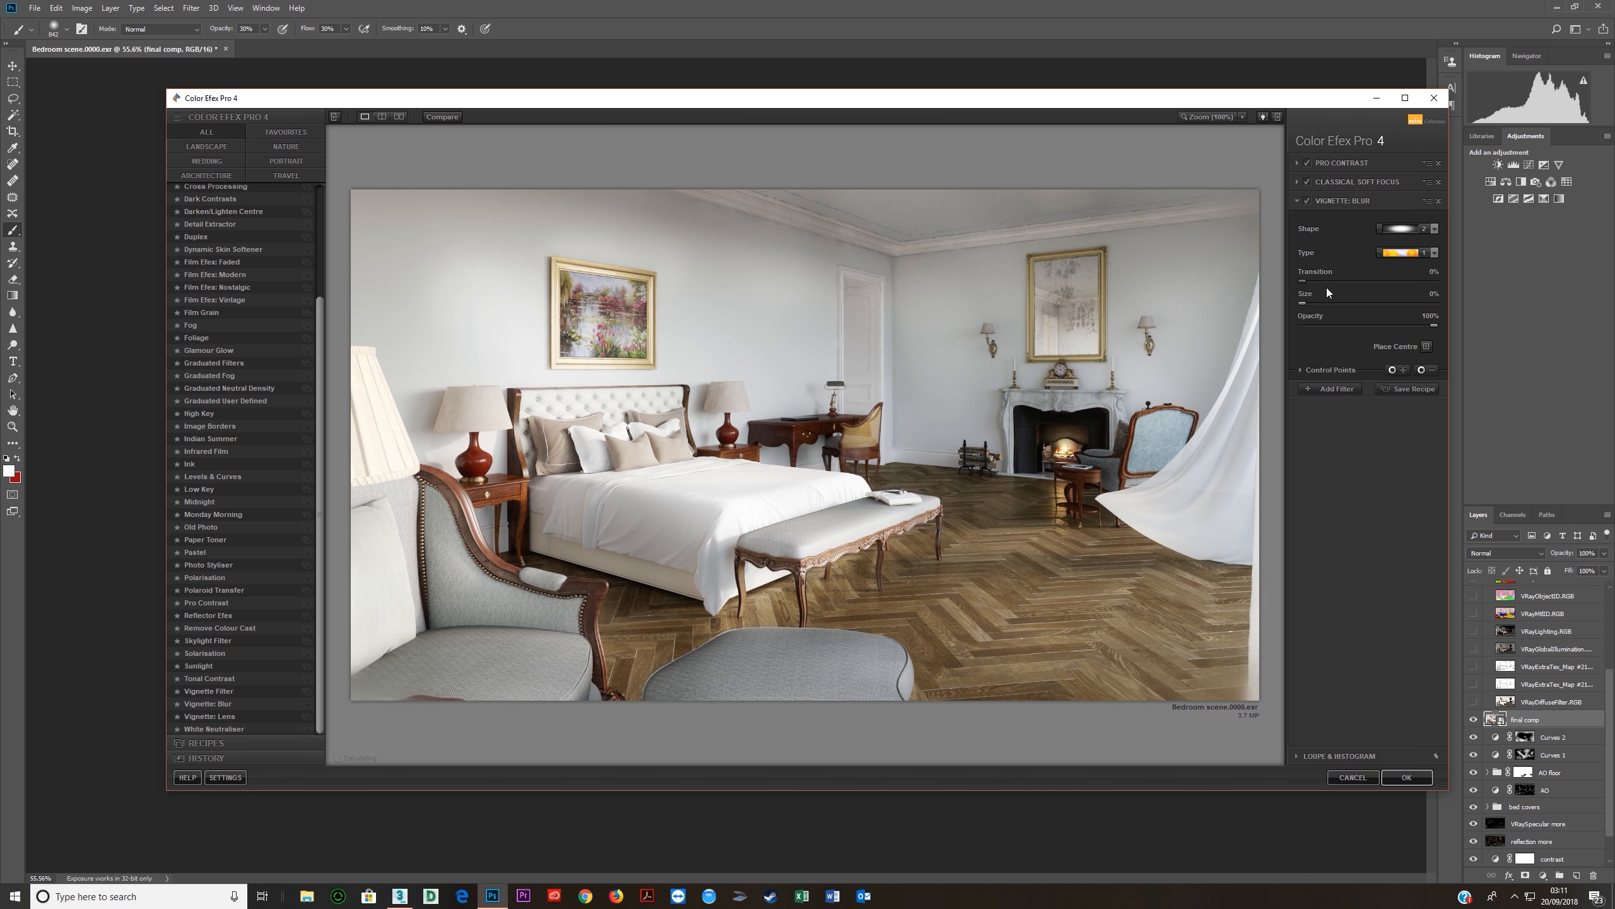
drag(1317, 282, 1324, 282)
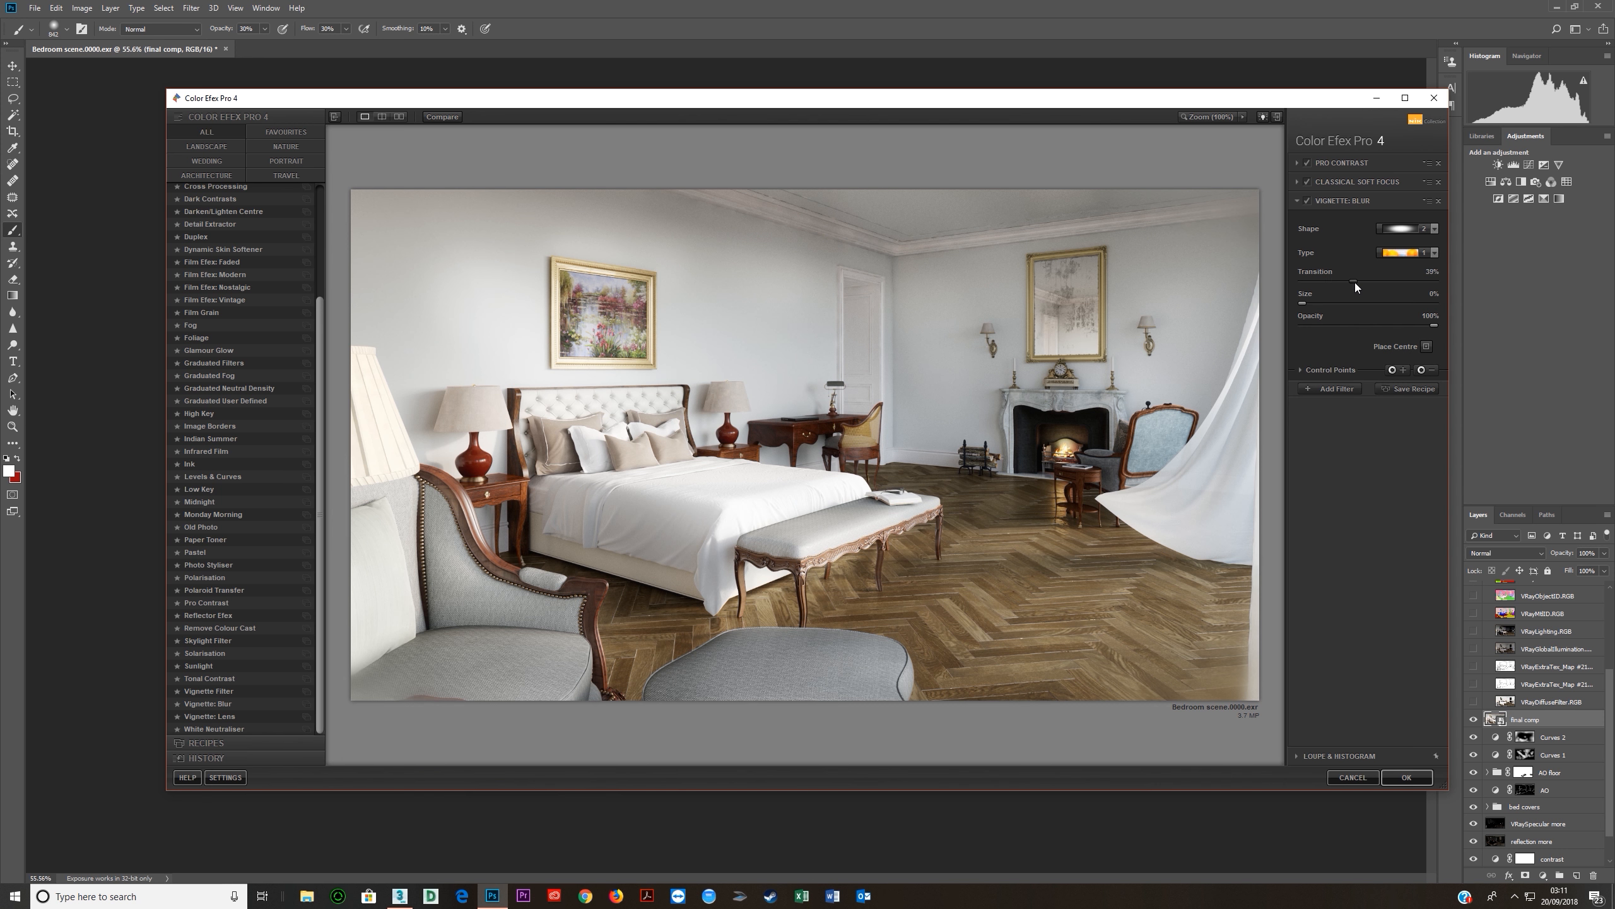
drag(1434, 326, 1385, 325)
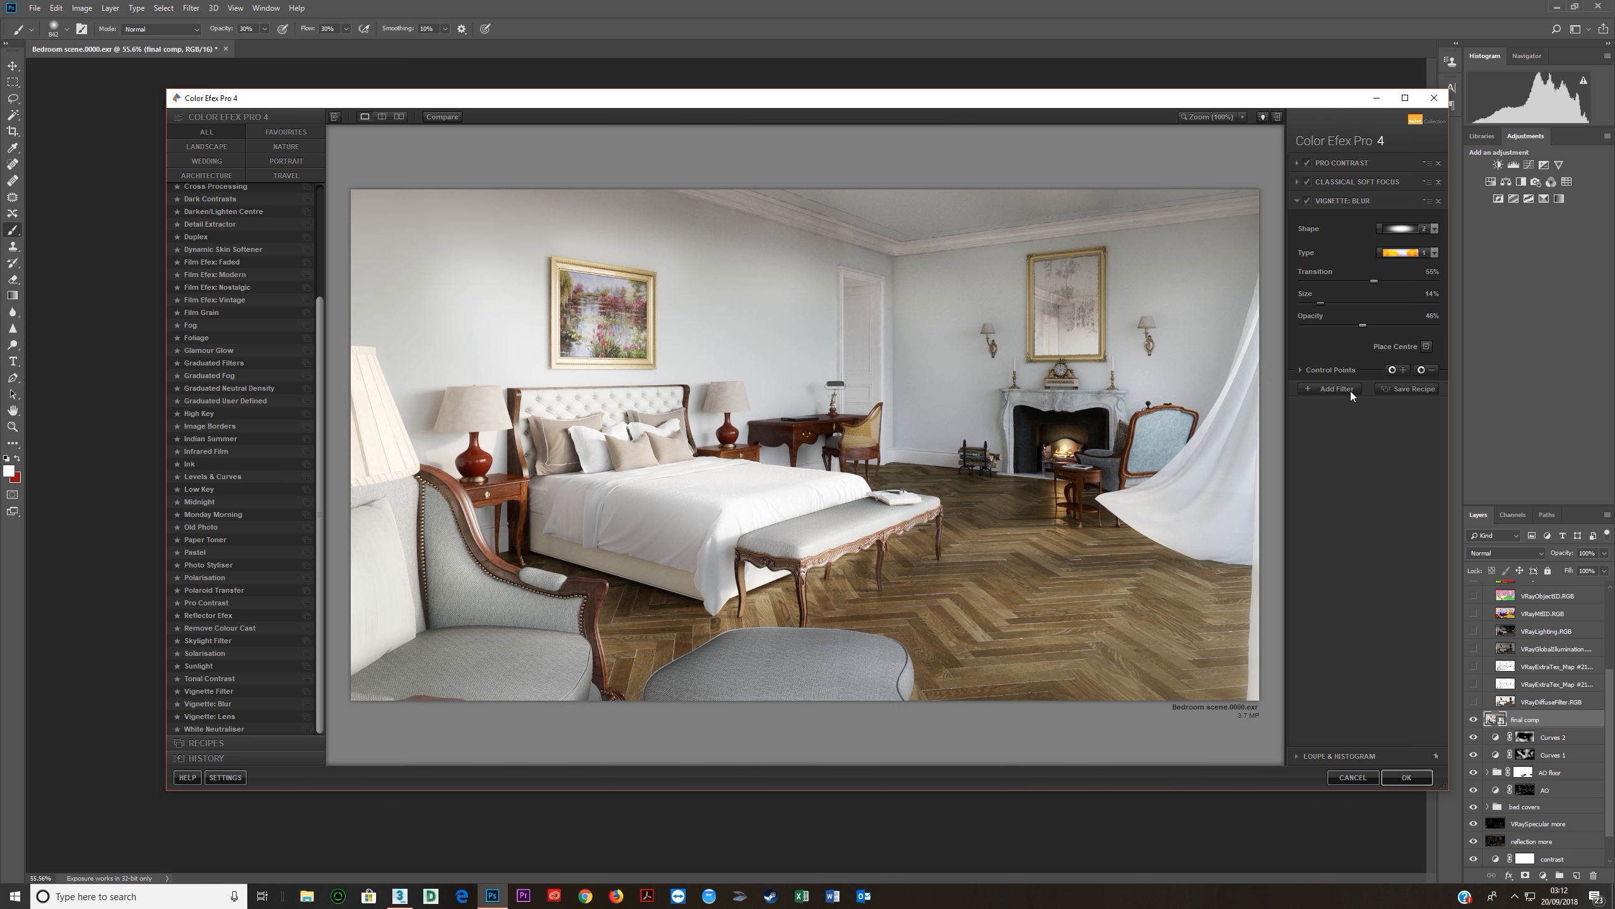
Add a fourth filter below Vignette: Blur and preview Sunlight, Tonal Contrast and a second Vignette: Blur in it.
click(1331, 389)
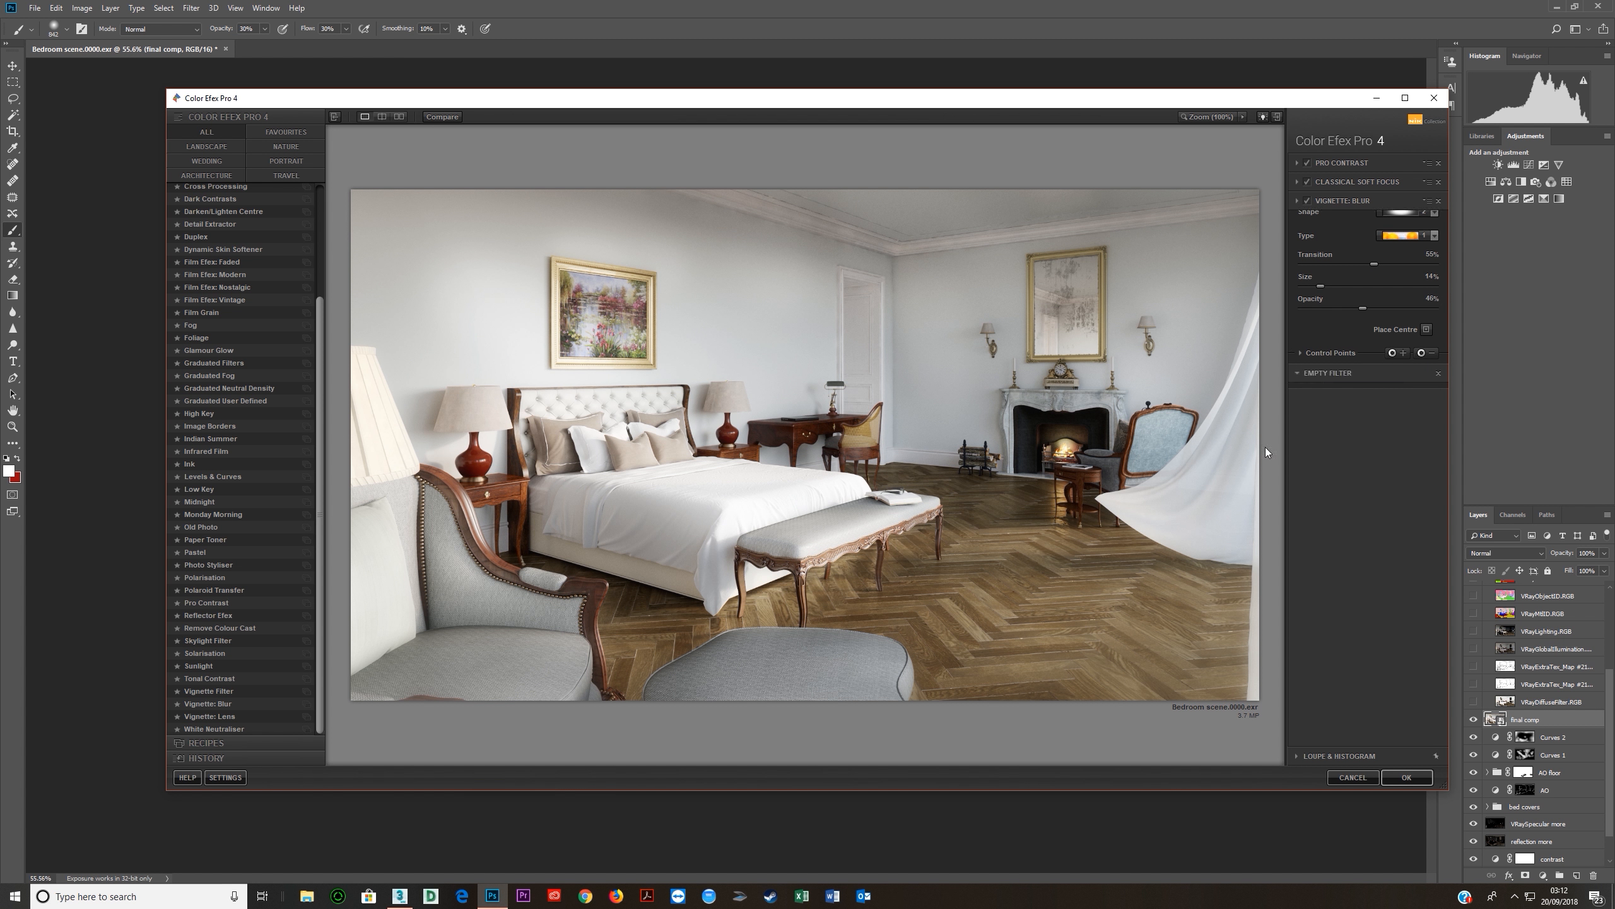
click(1307, 203)
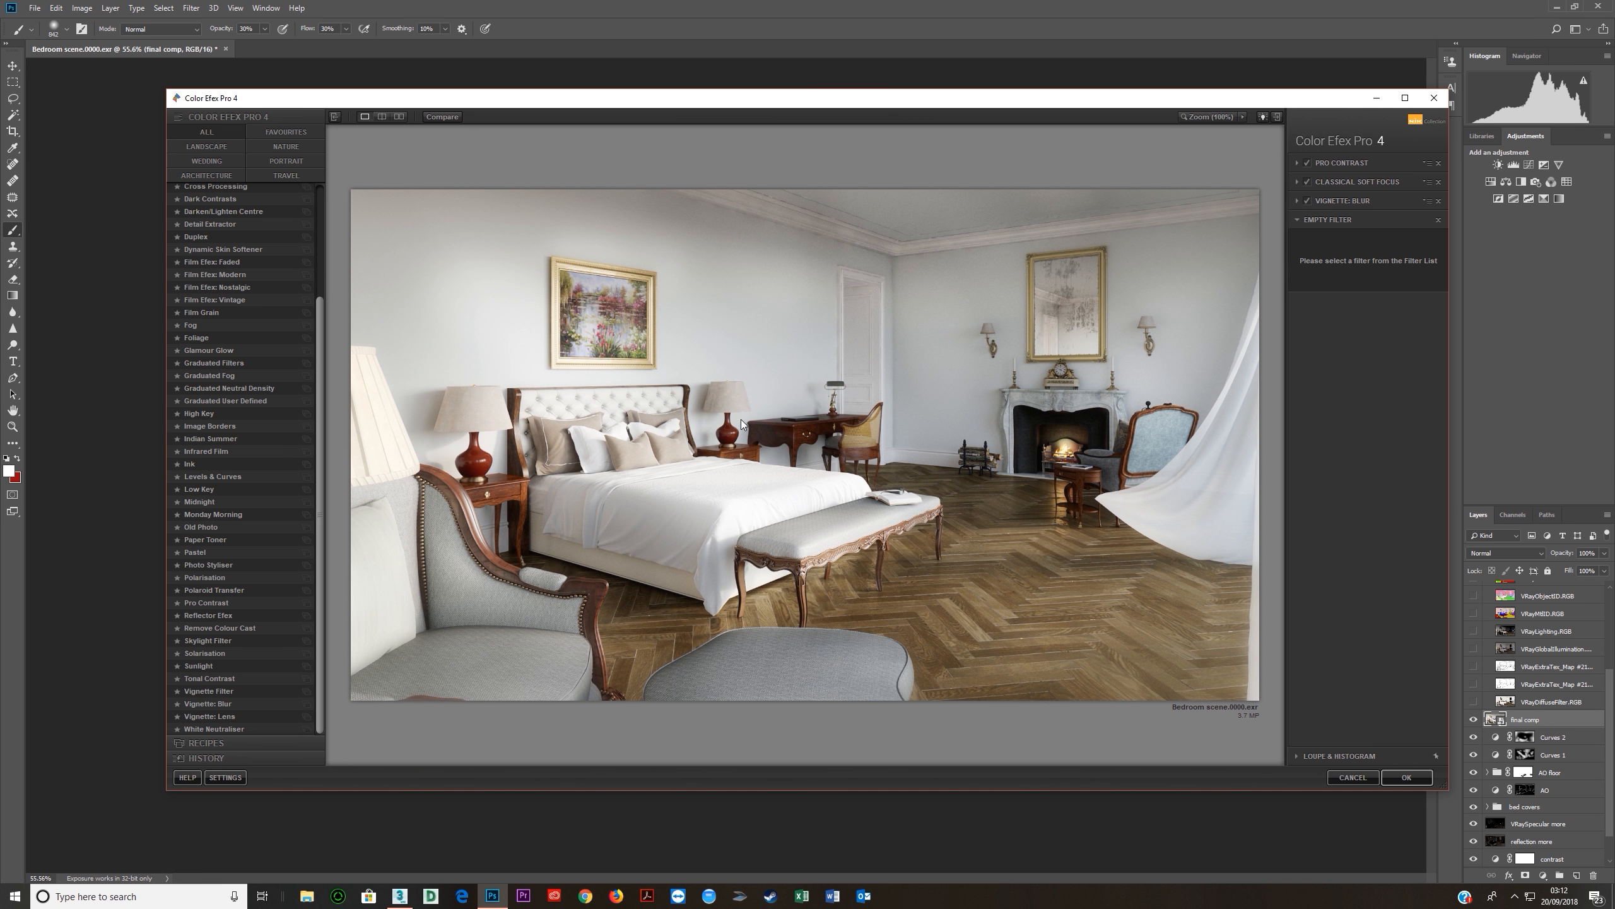
scroll(203, 382, up, 4)
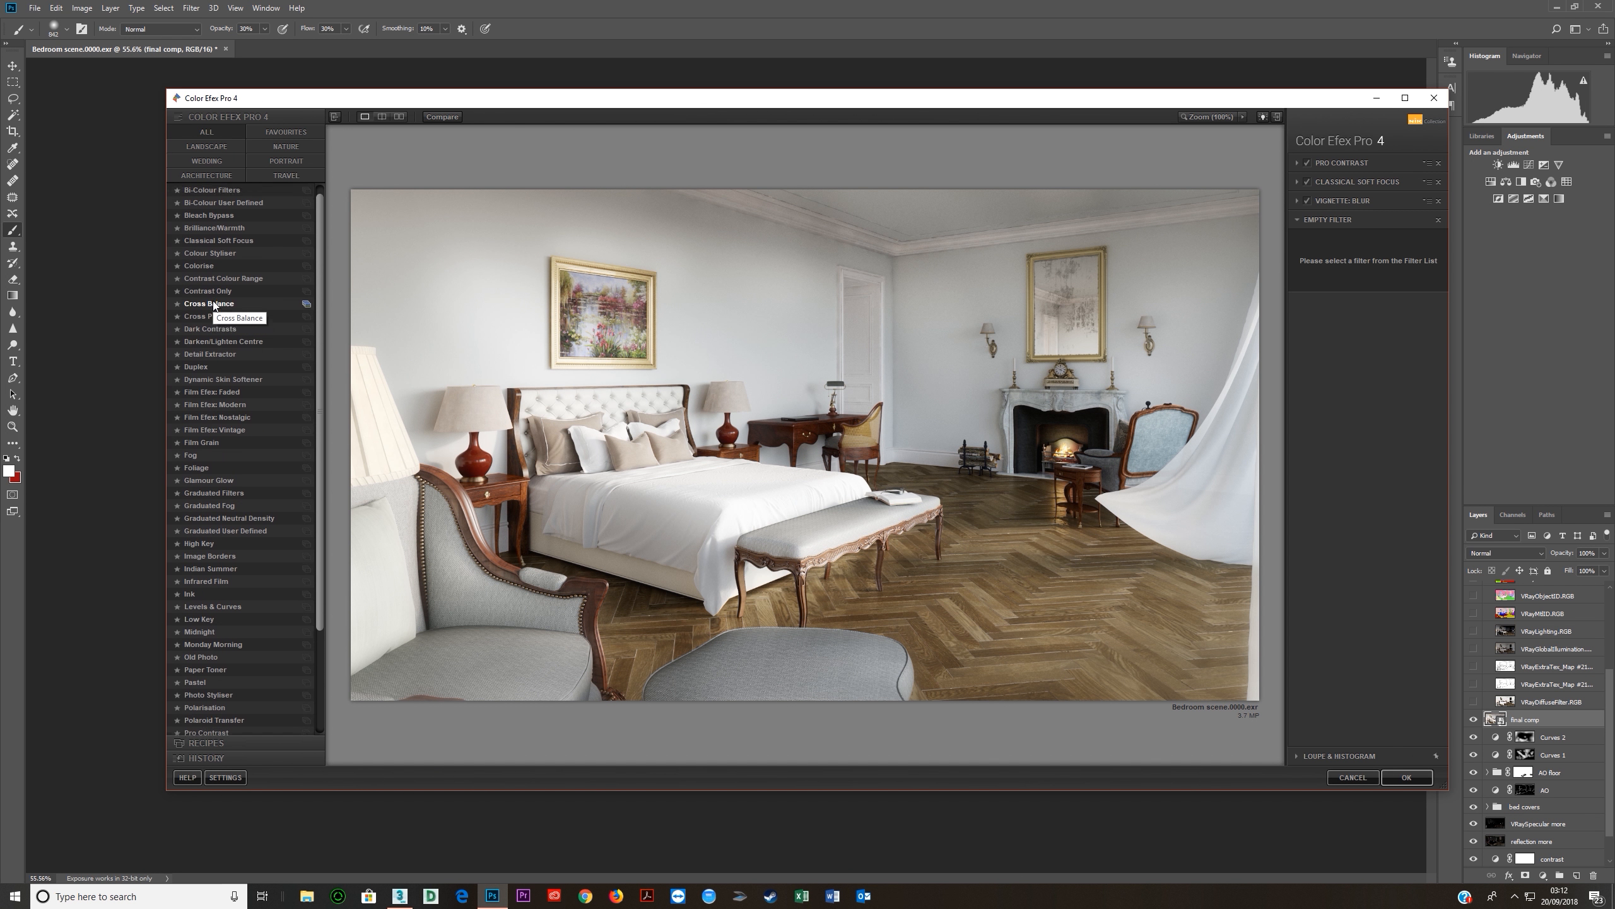
scroll(203, 296, down, 3)
scroll(203, 300, down, 1)
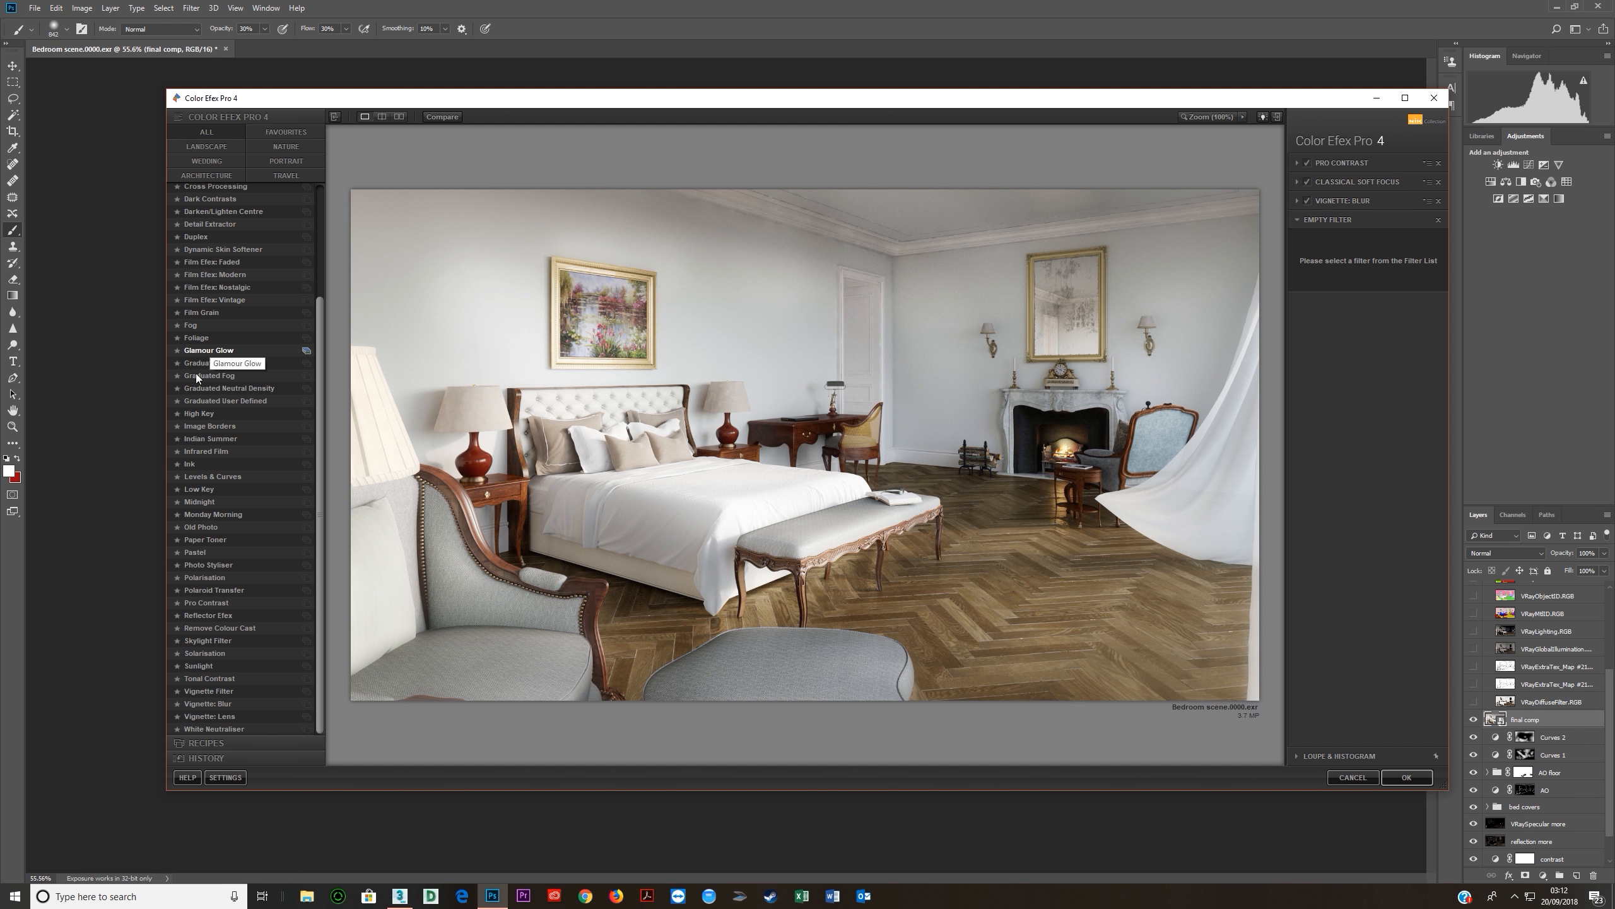
click(204, 667)
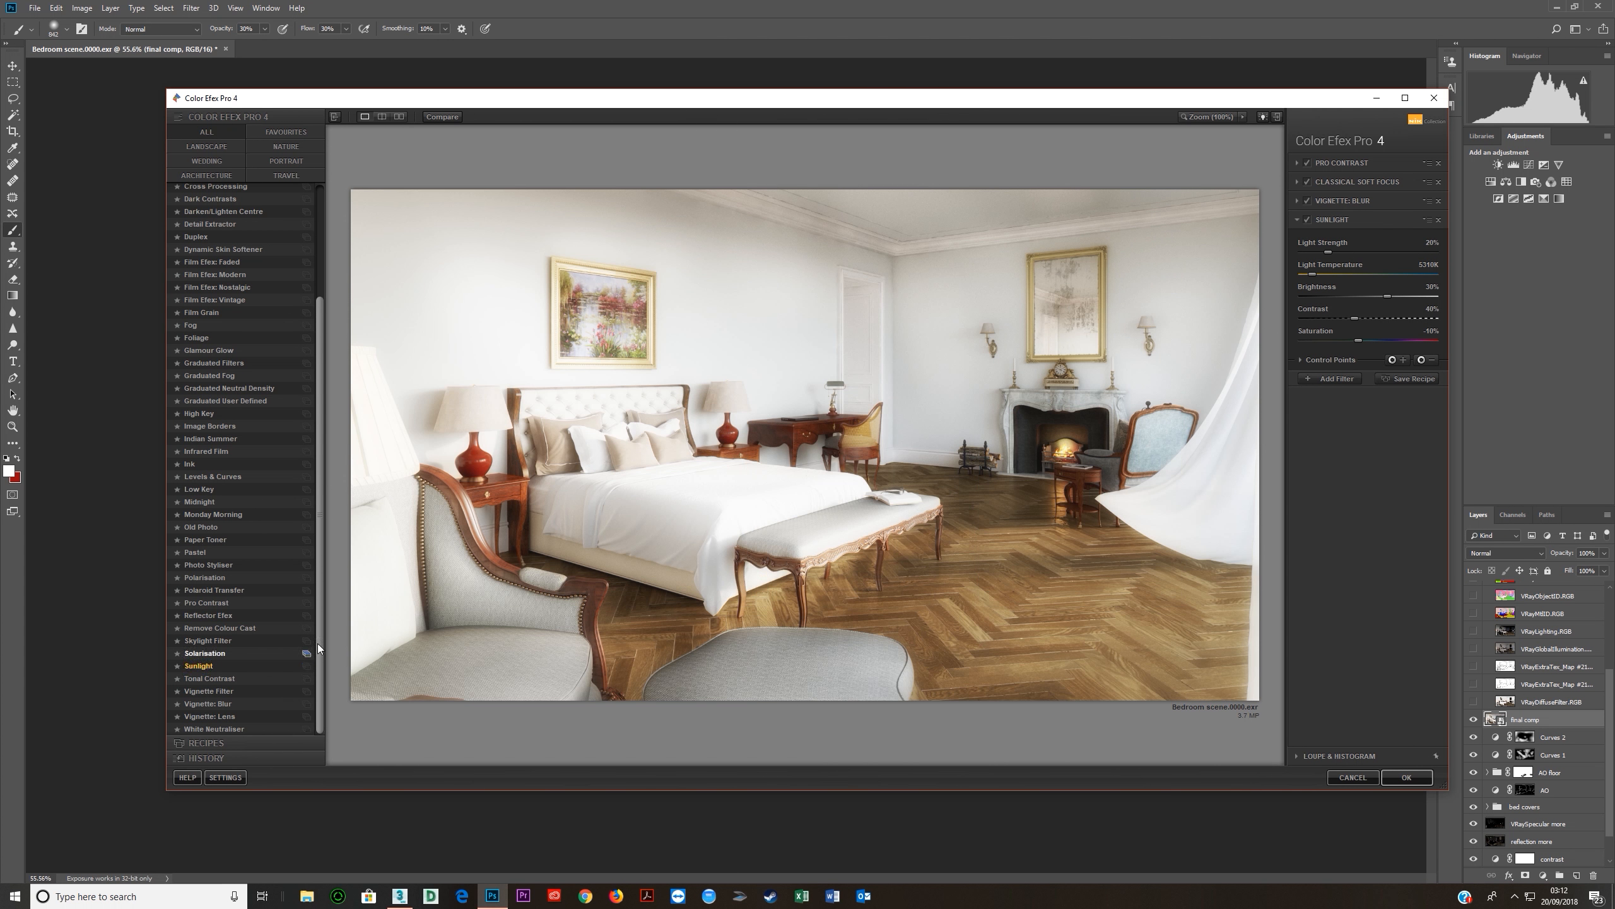
click(207, 678)
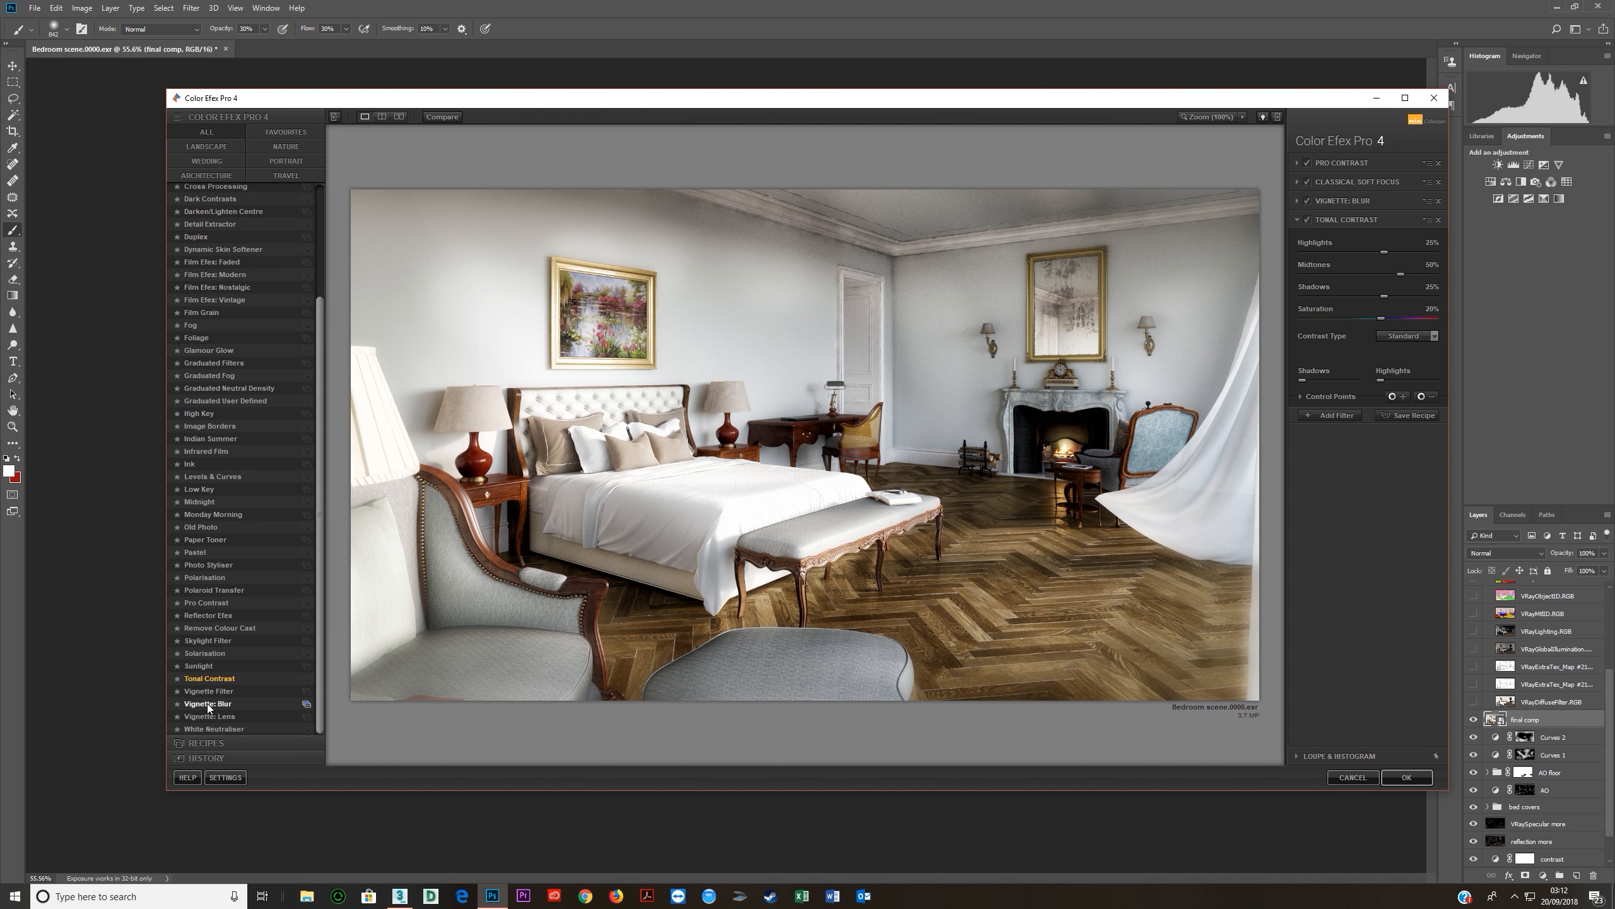
click(207, 703)
scroll(213, 474, up, 1)
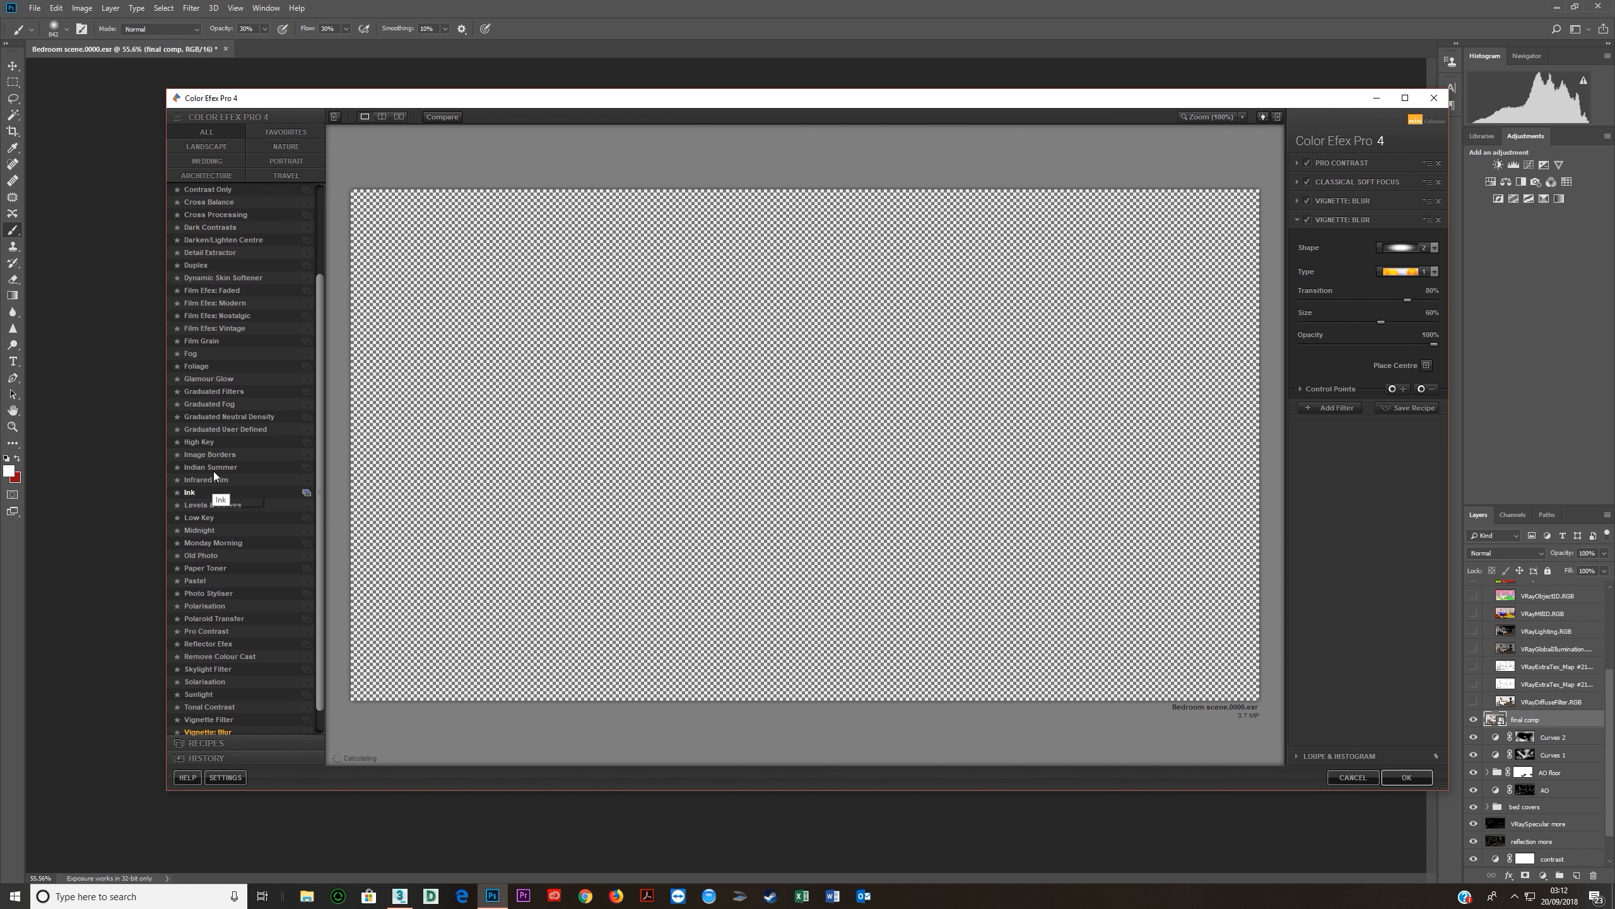
scroll(223, 451, up, 3)
From the Architecture filters, preview Tonal Contrast and Sunlight, choose Skylight Filter at a very low strength, and apply the filter stack.
click(207, 175)
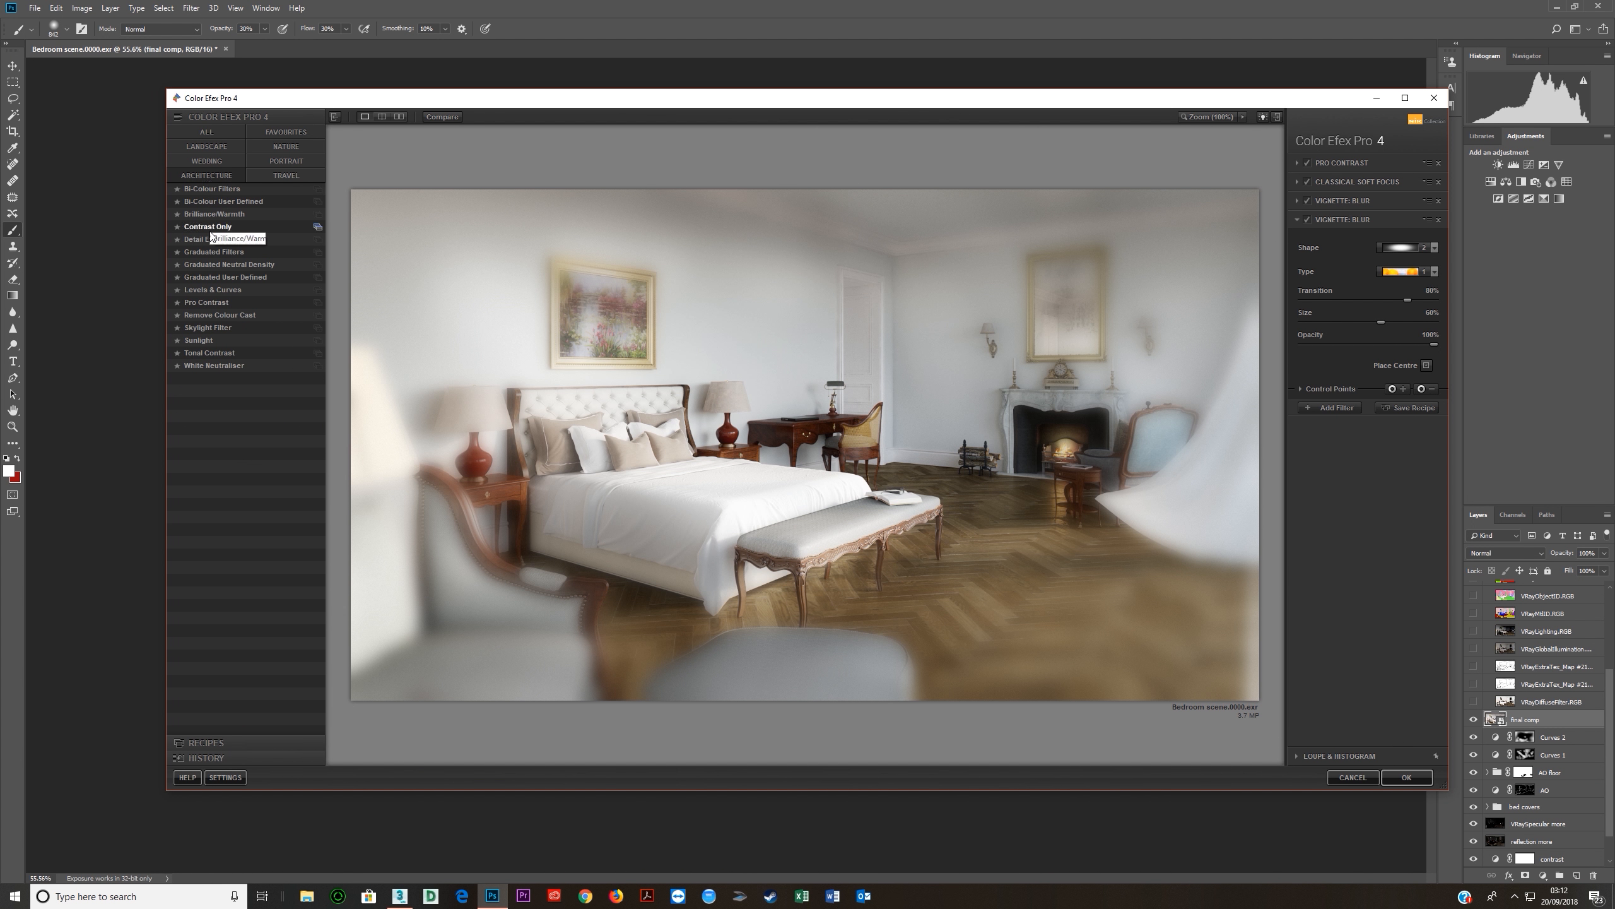
click(210, 354)
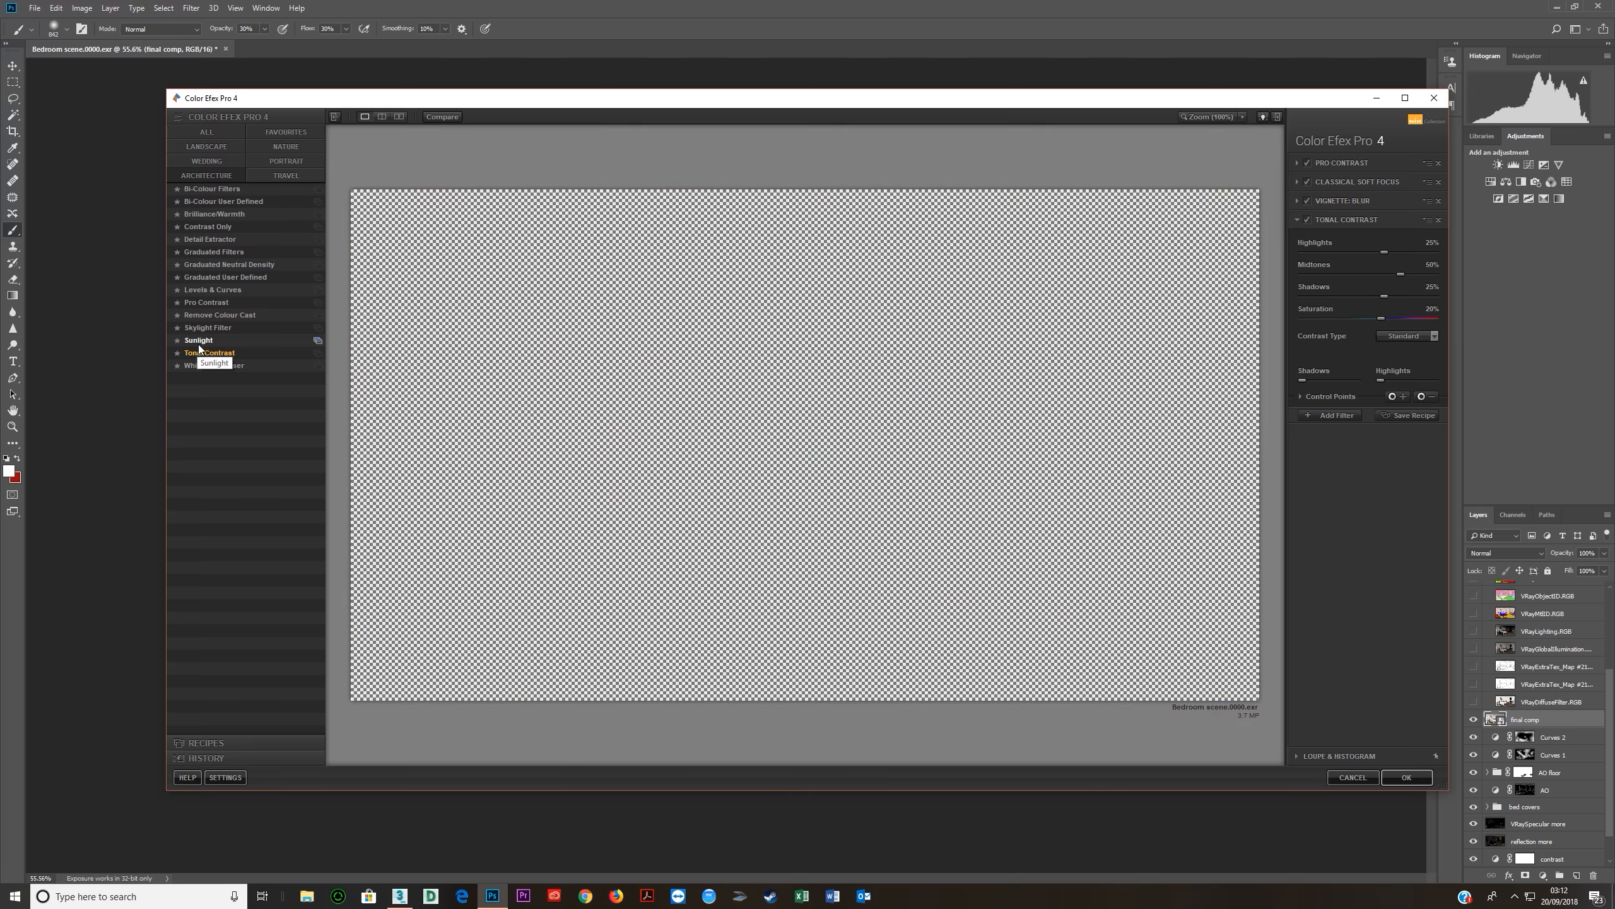
click(200, 342)
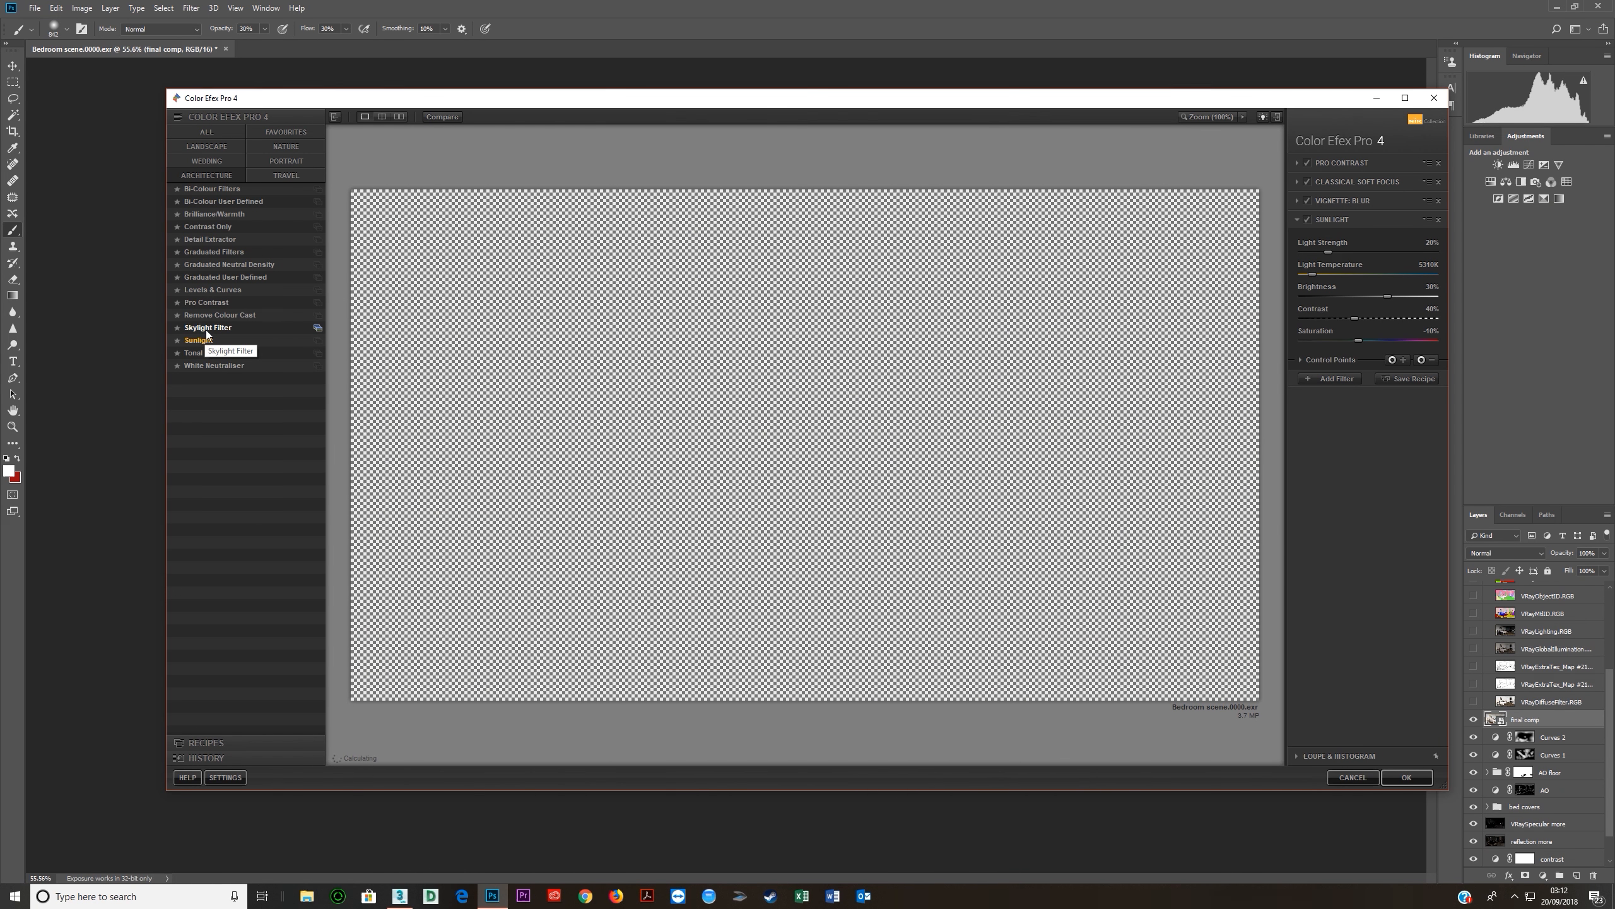
click(222, 327)
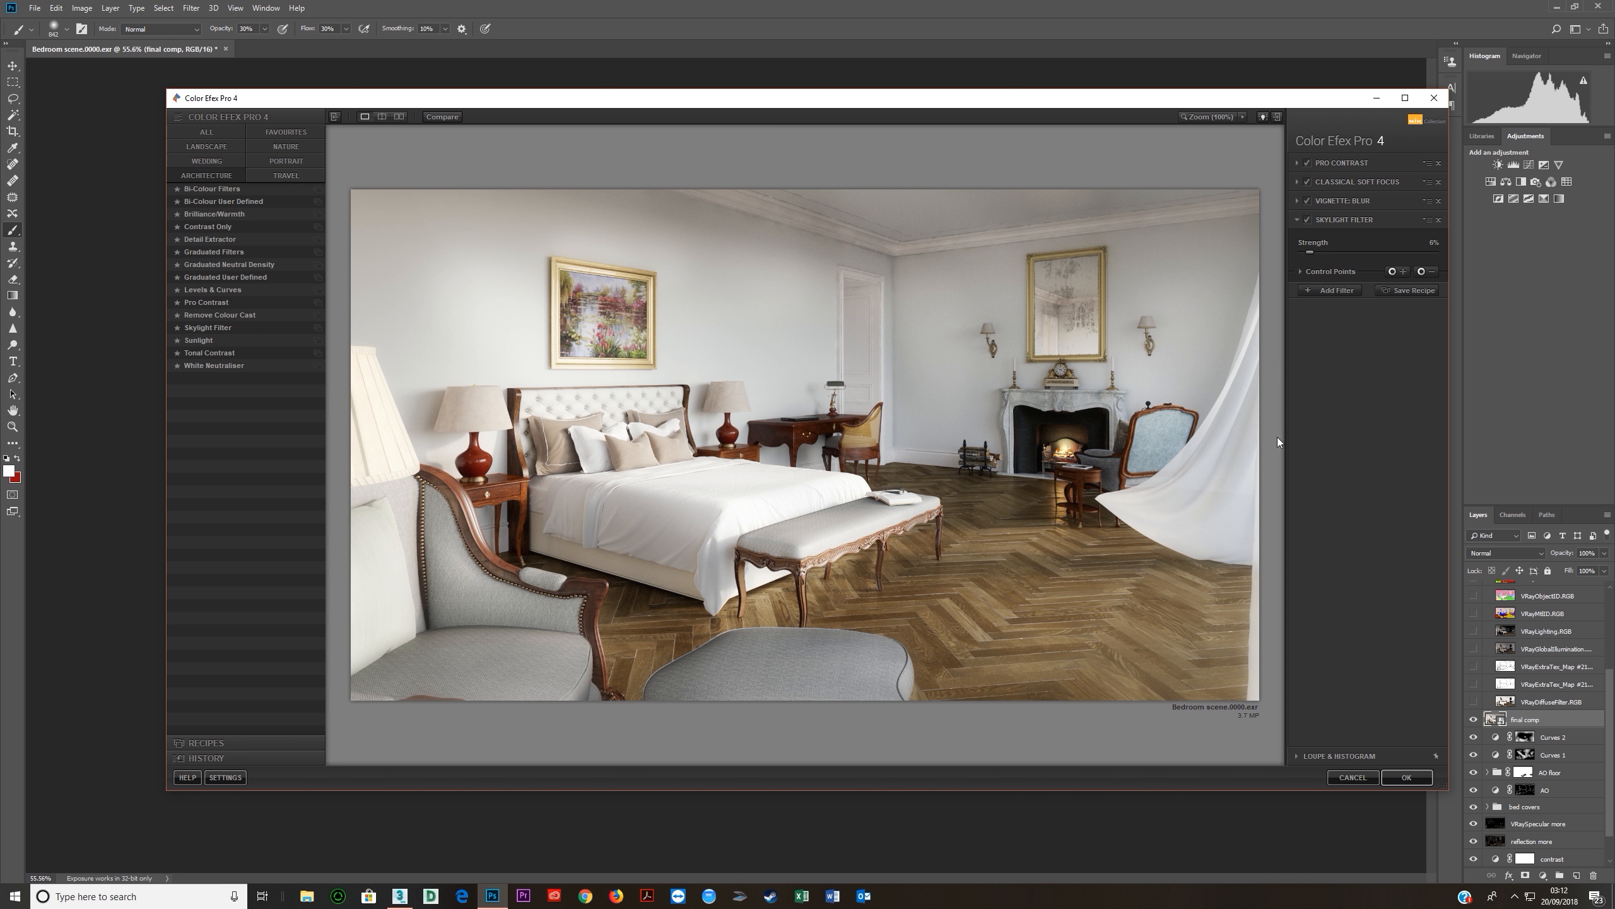
click(1308, 219)
drag(1362, 252, 1310, 252)
click(1406, 780)
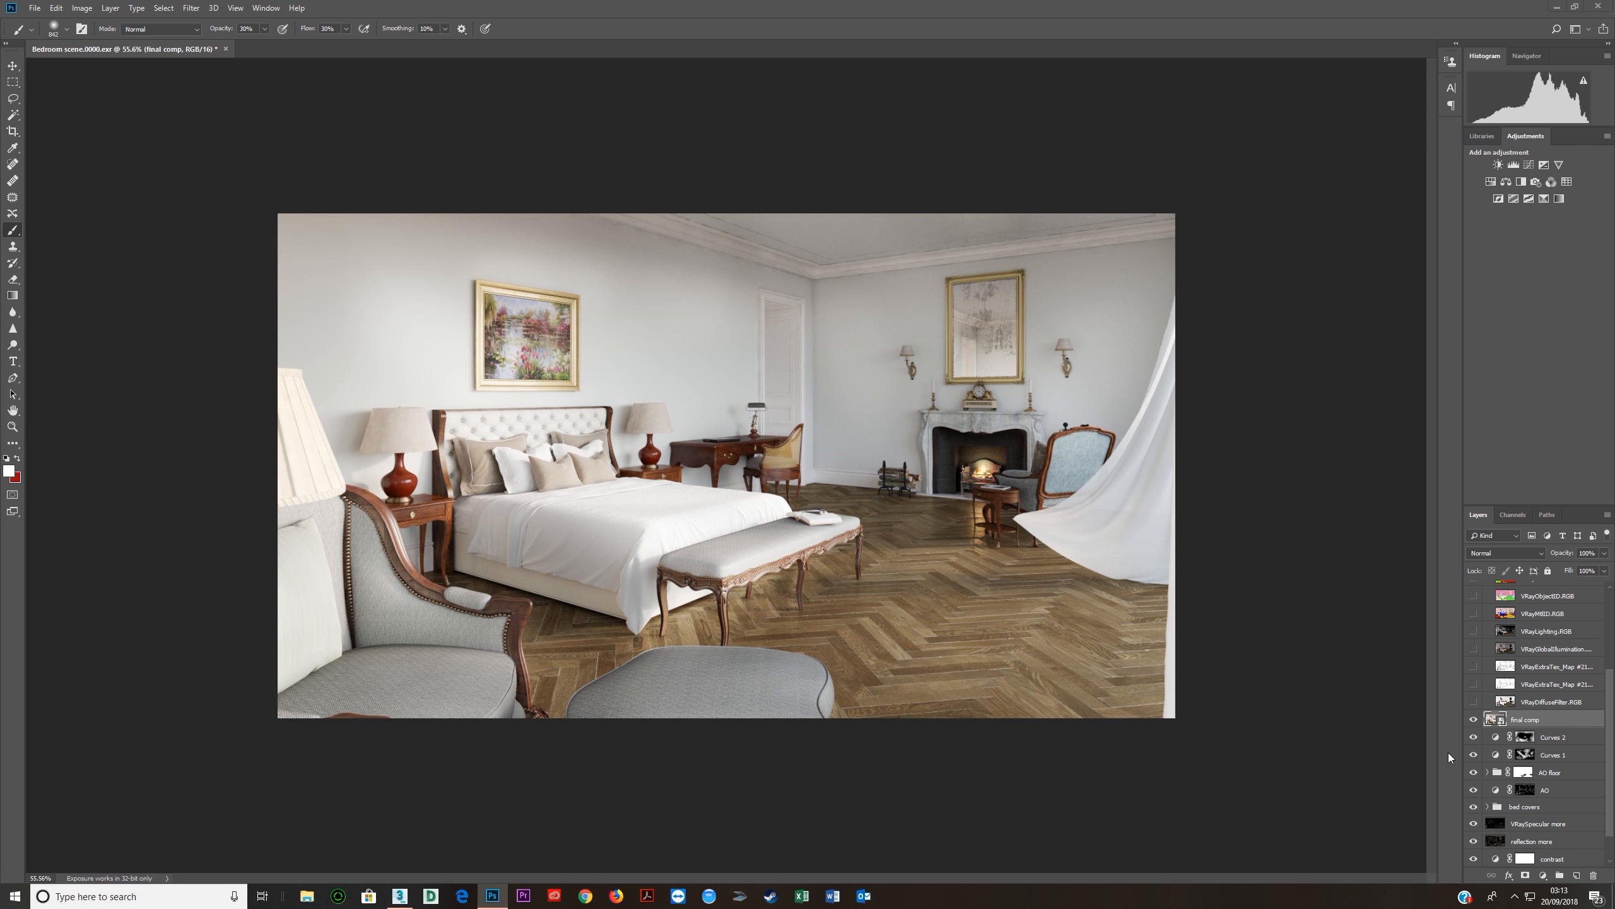
Compare the render with and without the filtered final comp layer.
click(1474, 722)
click(1474, 721)
click(1474, 721)
click(1474, 722)
click(1474, 722)
click(1474, 722)
click(1473, 722)
click(1474, 722)
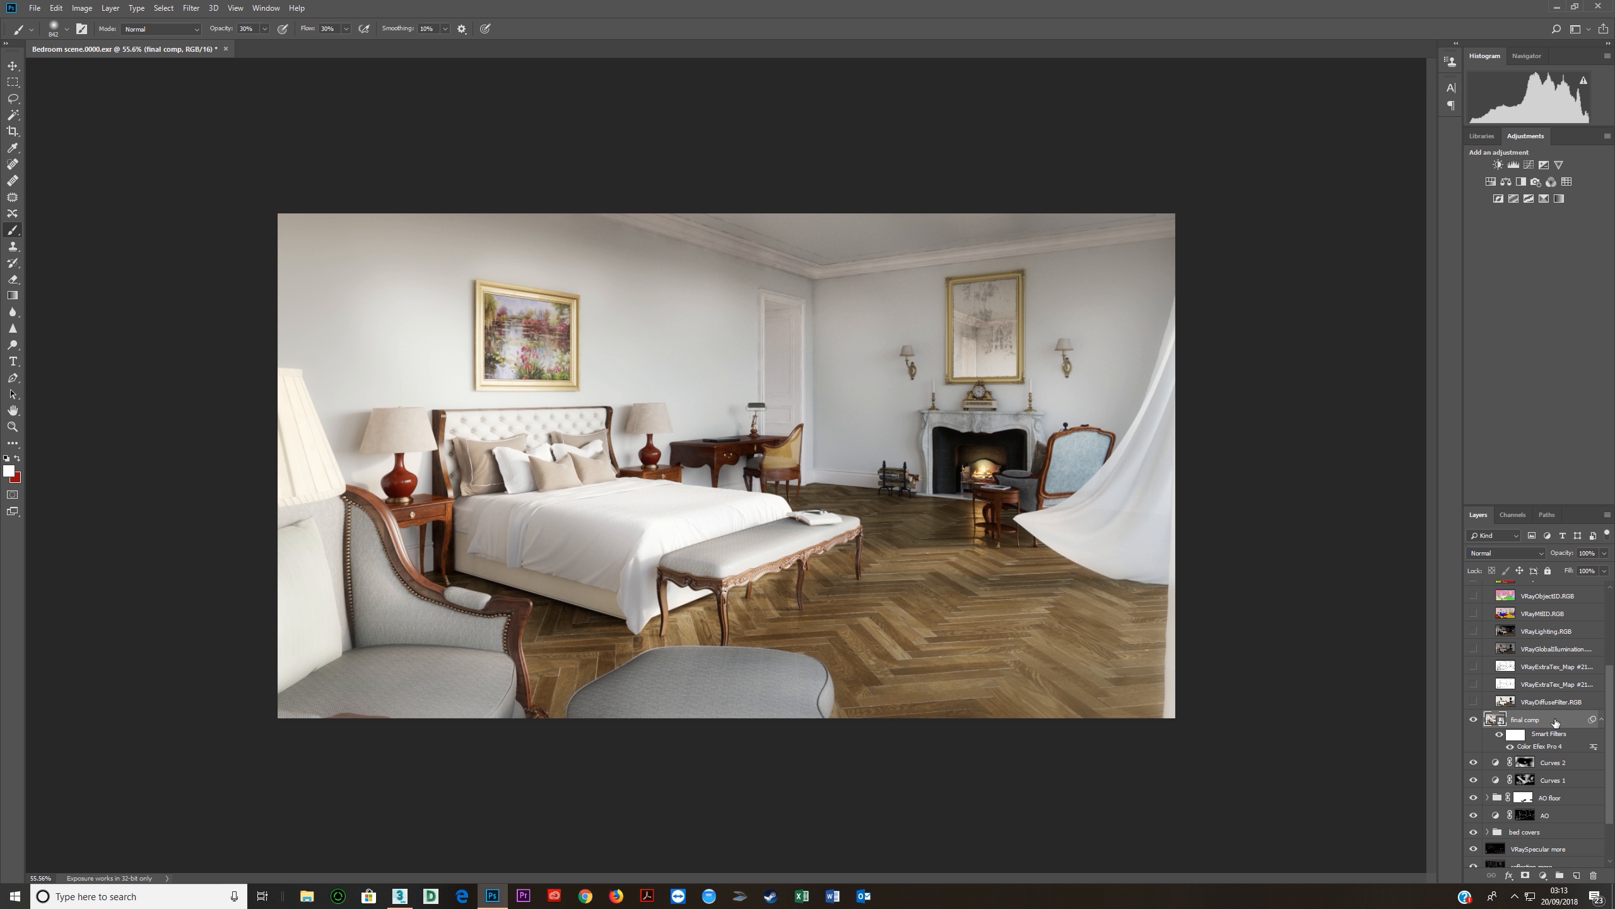
Duplicate the final comp smart object and reopen the copy's Color Efex Pro 4 smart filter for editing.
key(ctrl+j)
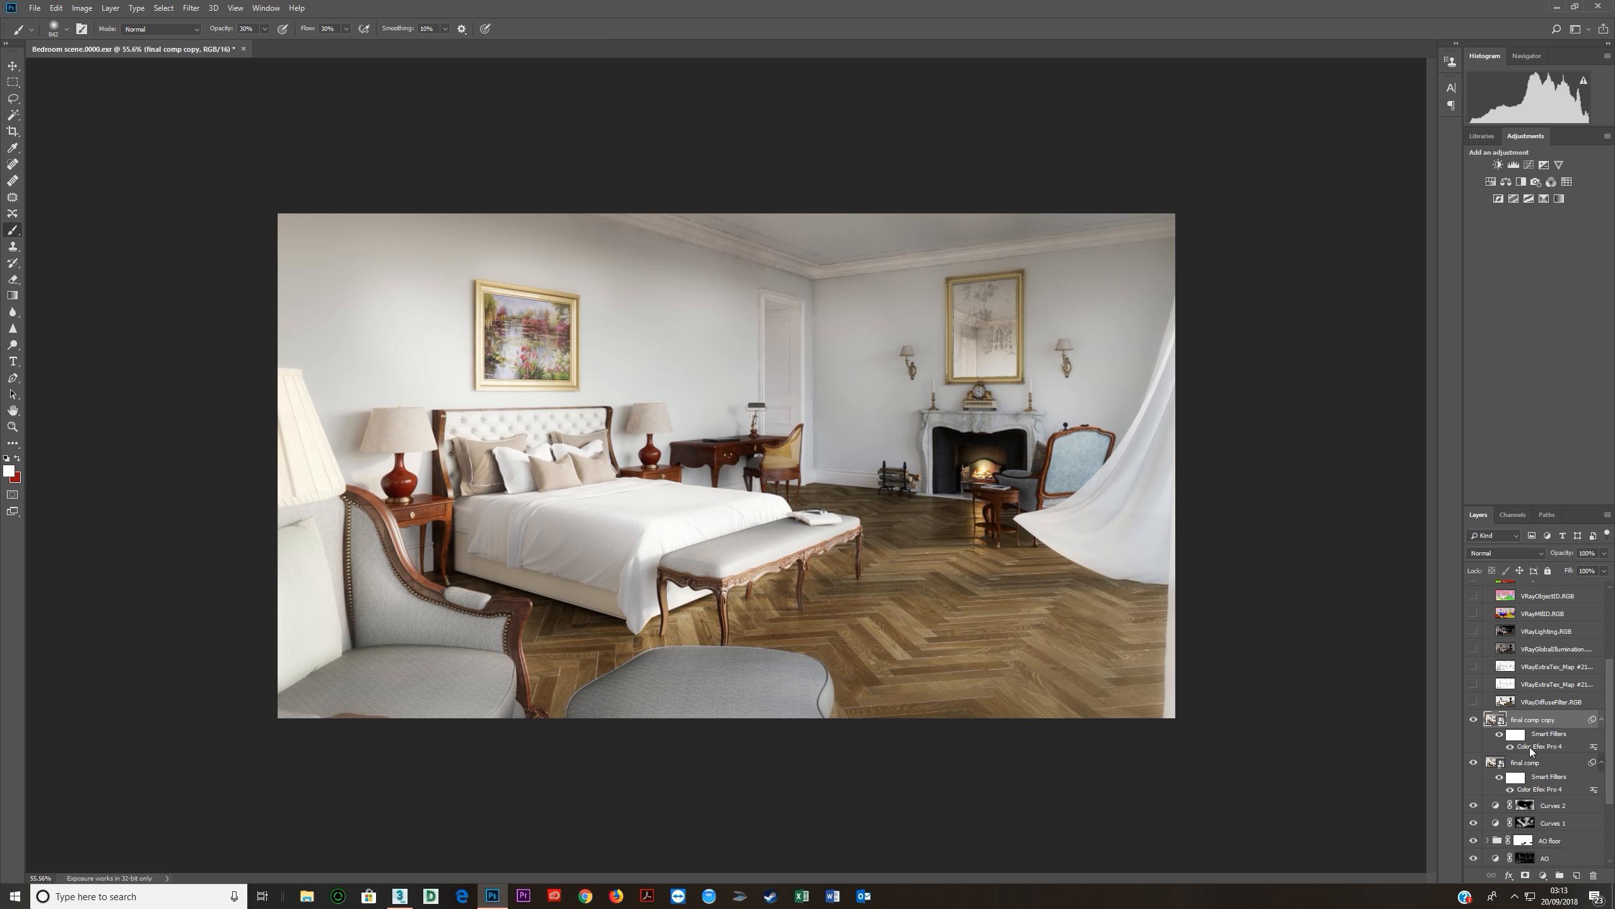
double_click(1529, 748)
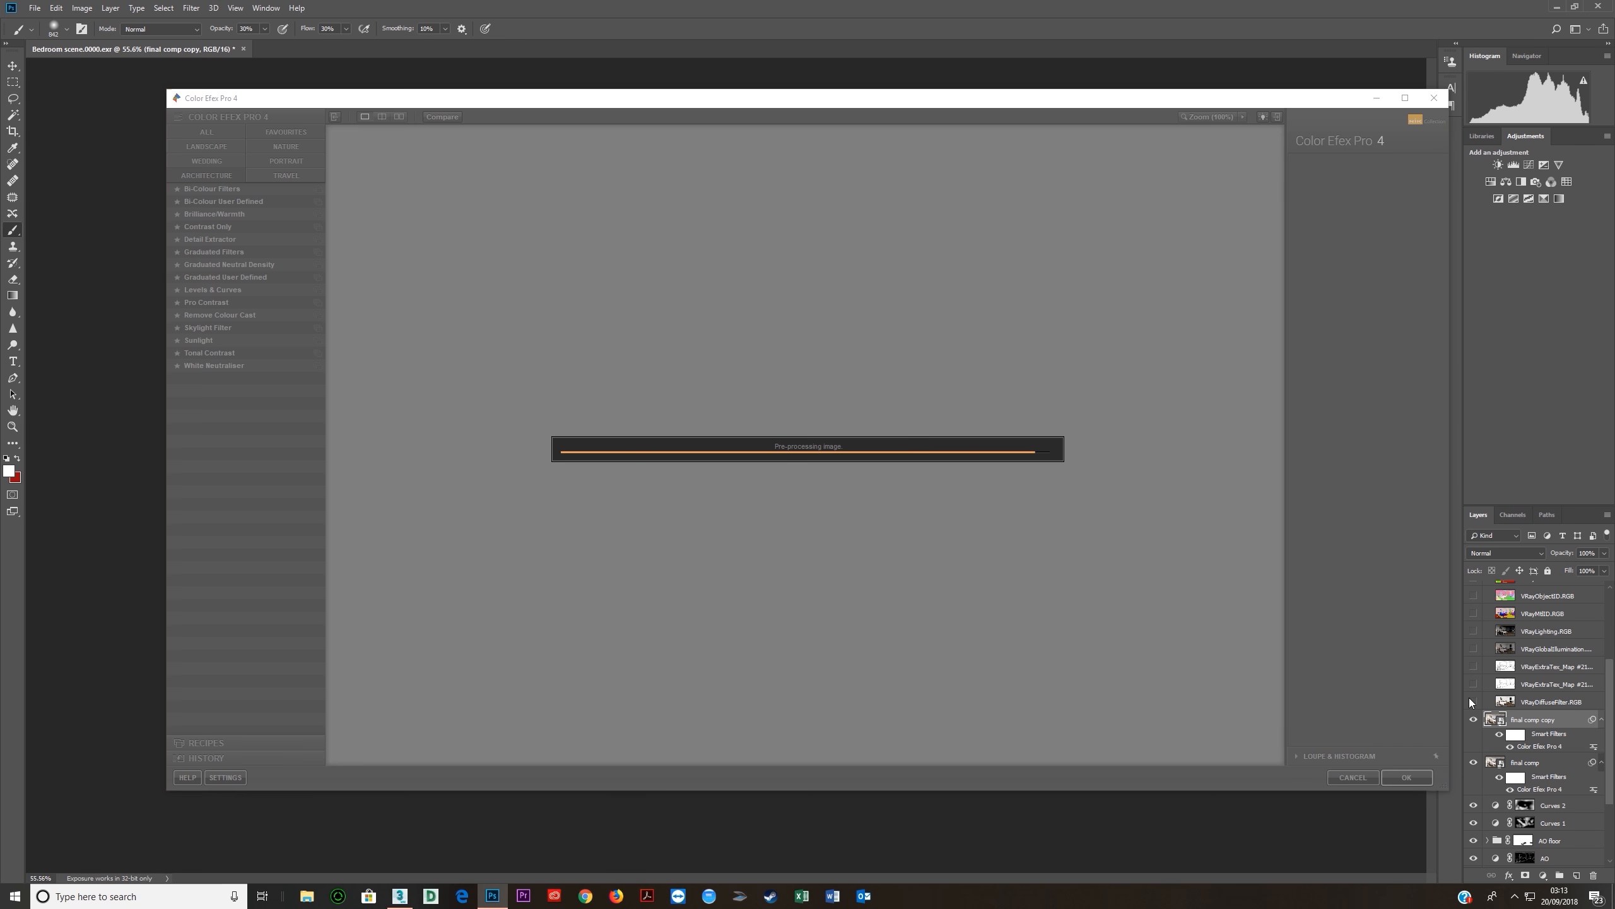
click(888, 487)
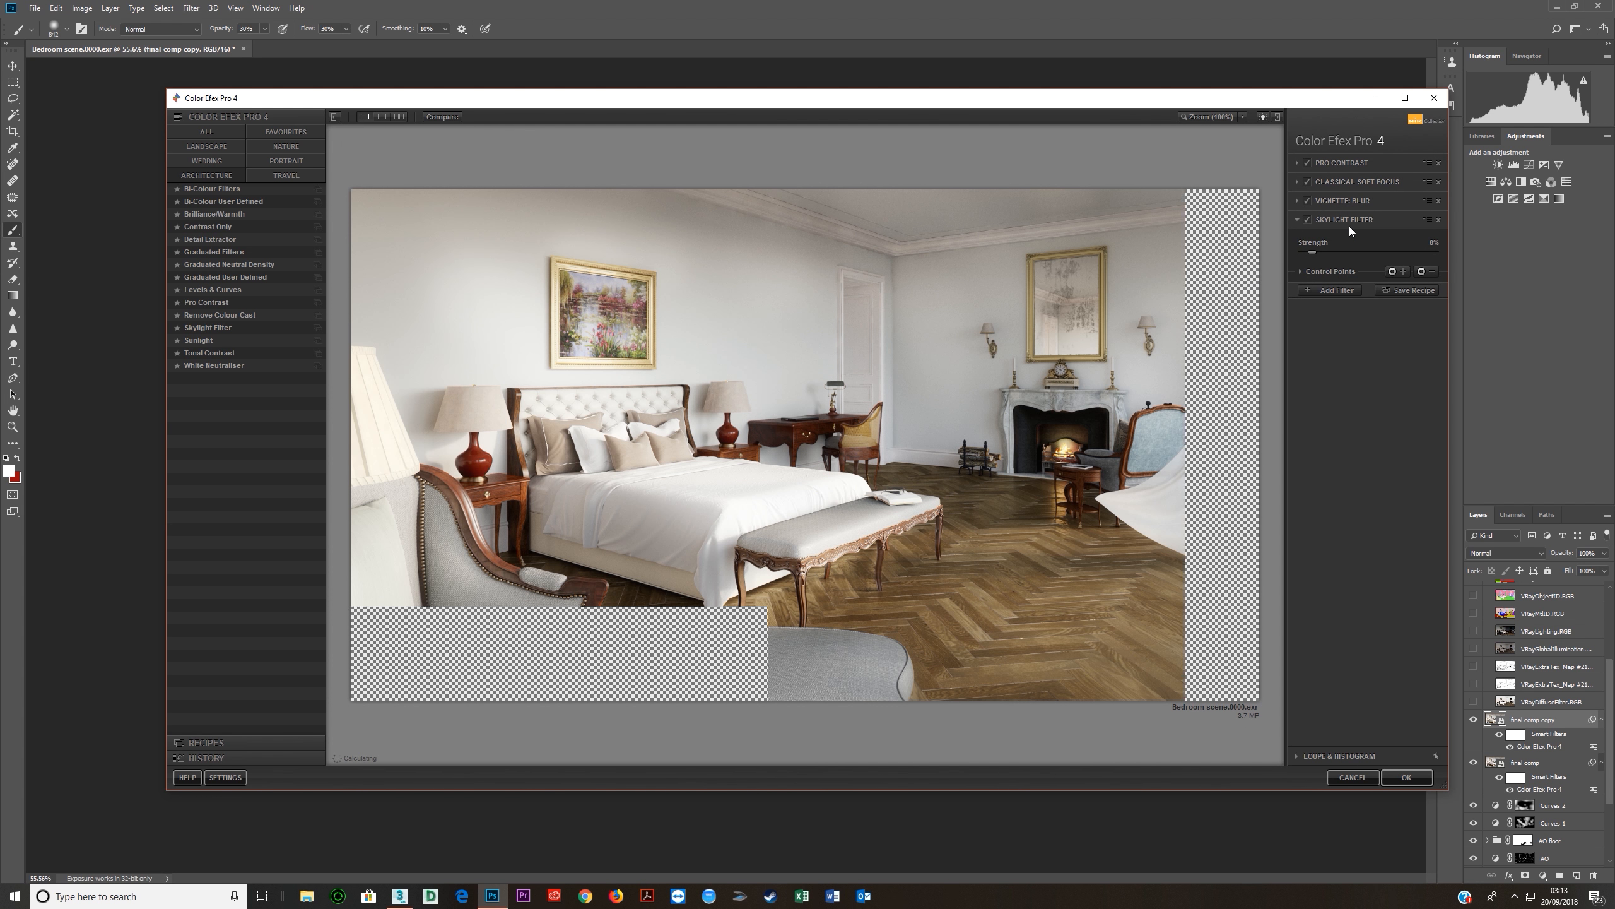
Remove Skylight Filter, Vignette: Blur and Classical Soft Focus from the copy's filter stack, leaving only Pro Contrast.
click(1439, 218)
click(1438, 201)
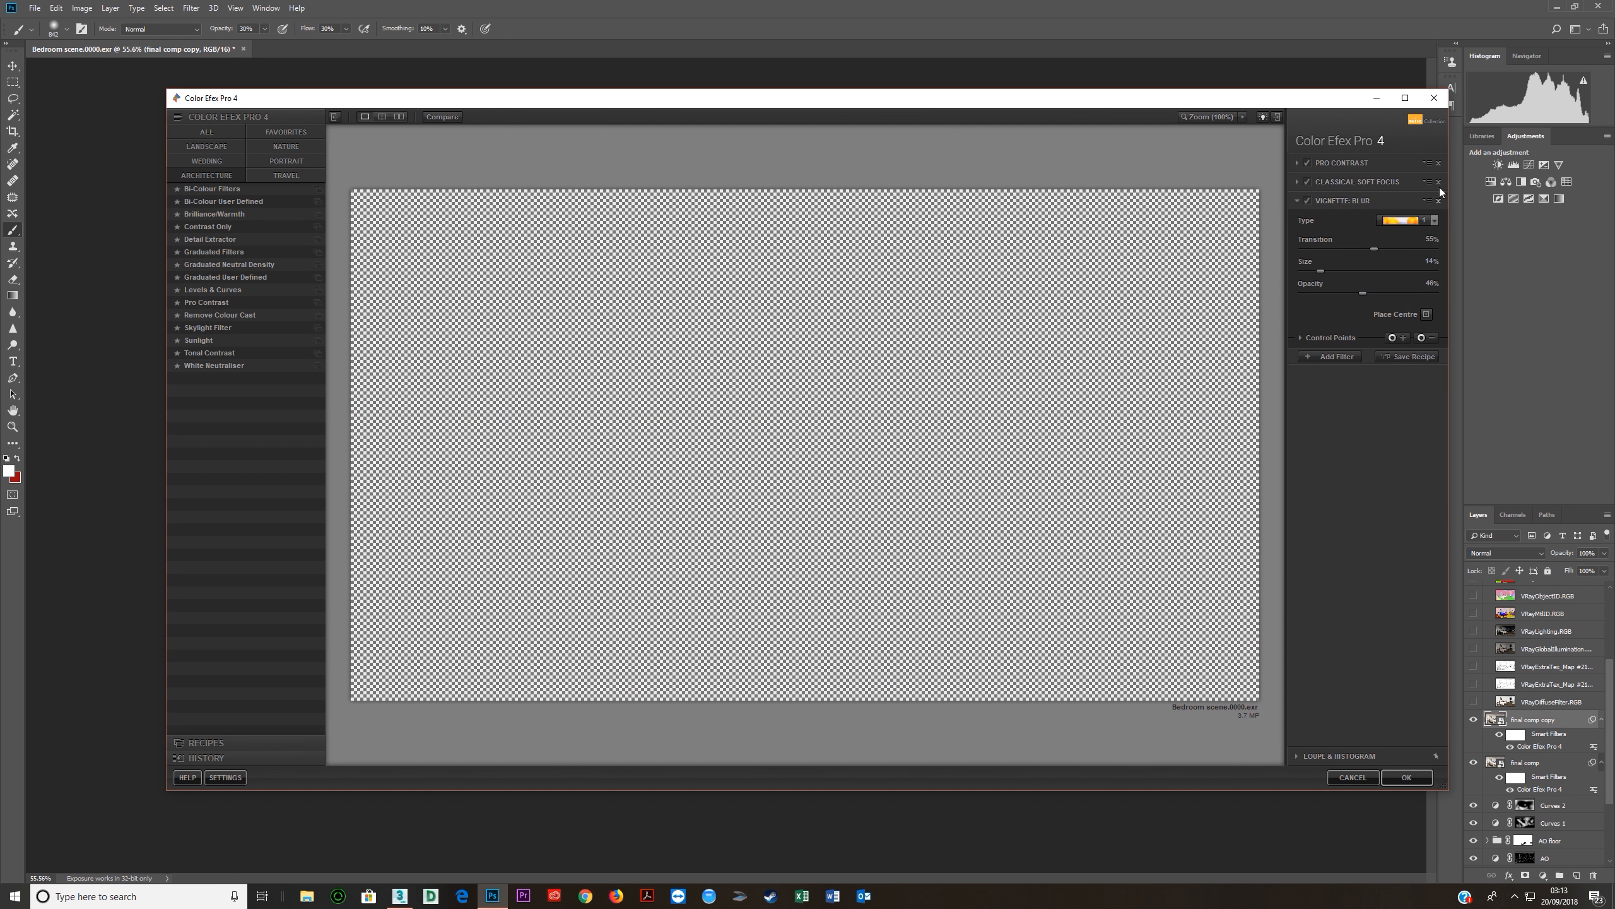
click(1439, 182)
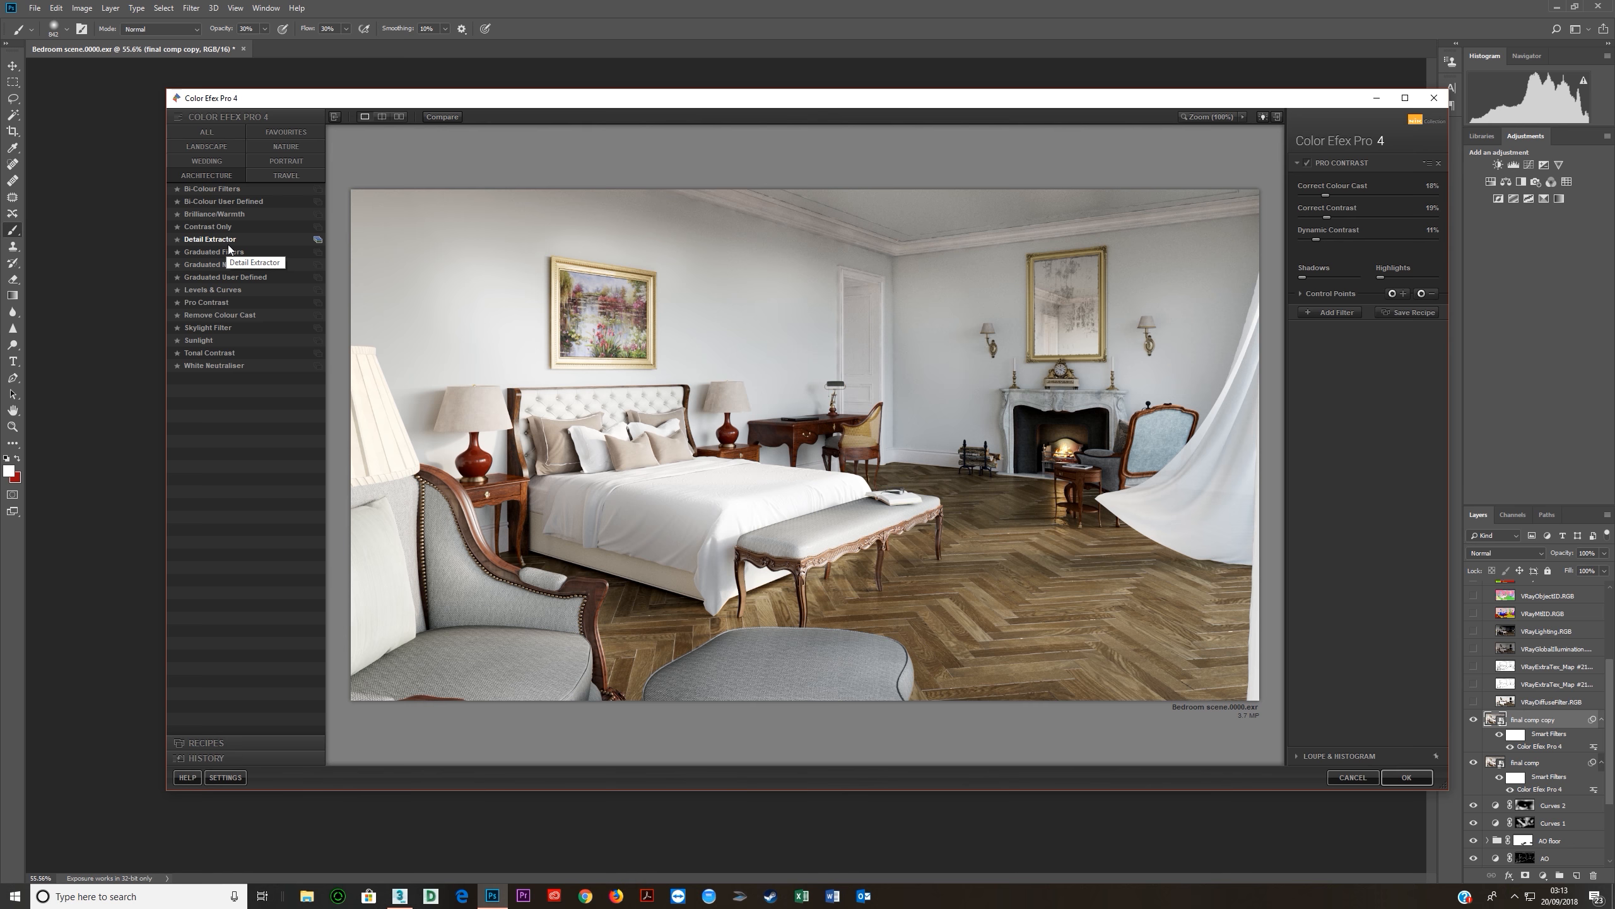
Preview Architecture filters including Contrast Only, Graduated Neutral Density, Levels & Curves, Remove Colour Cast, Sunlight and Tonal Contrast on the render.
click(208, 227)
click(220, 253)
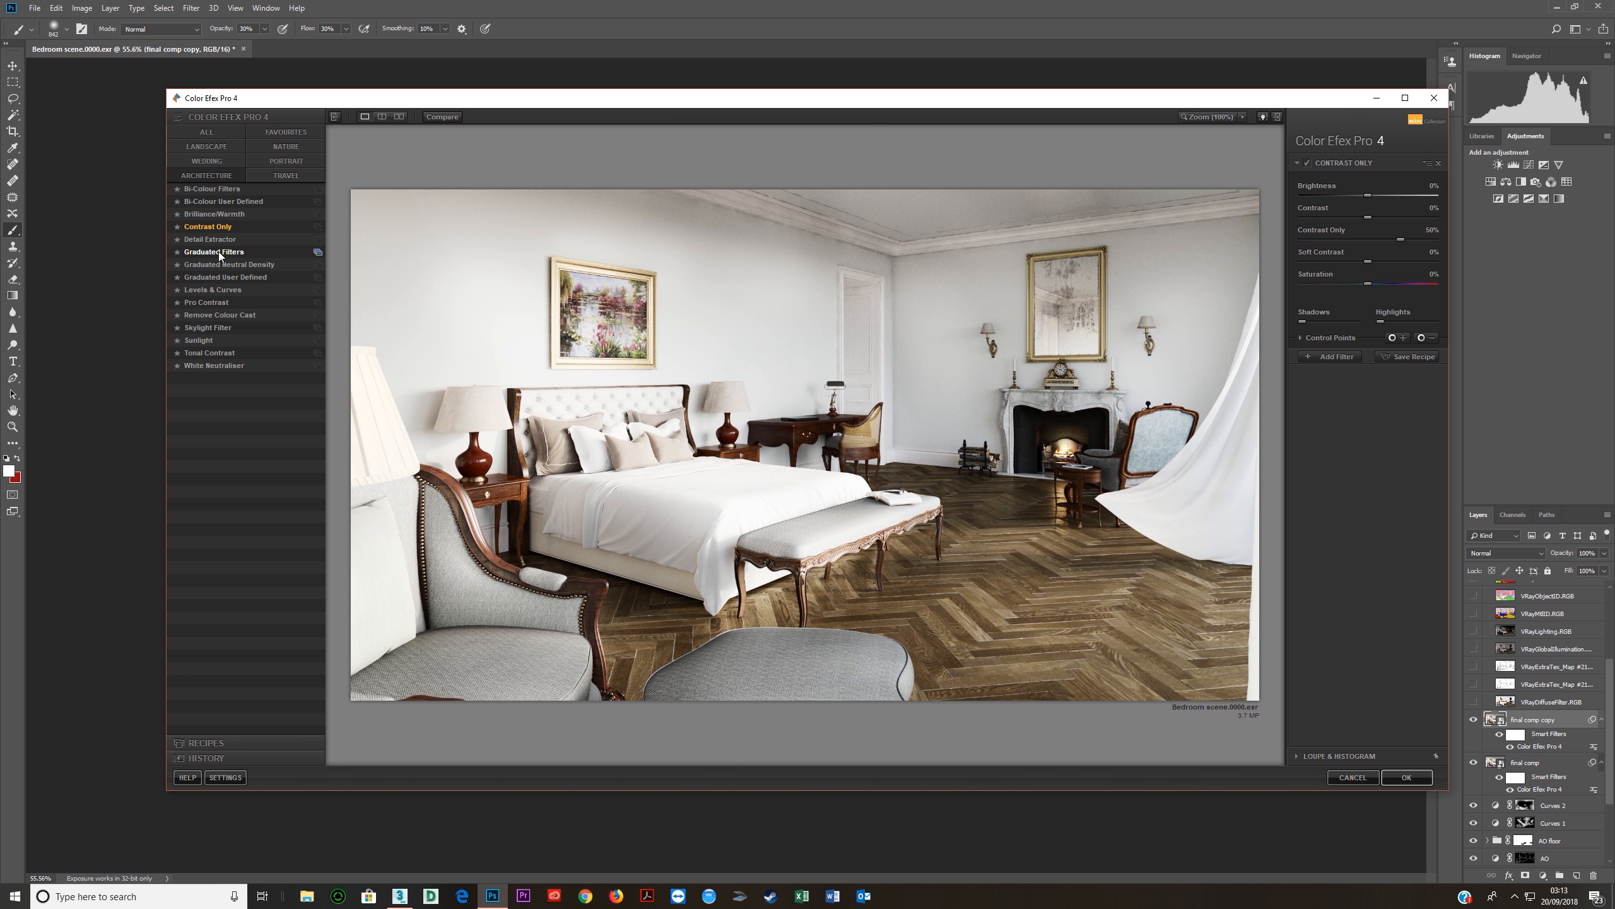
click(229, 270)
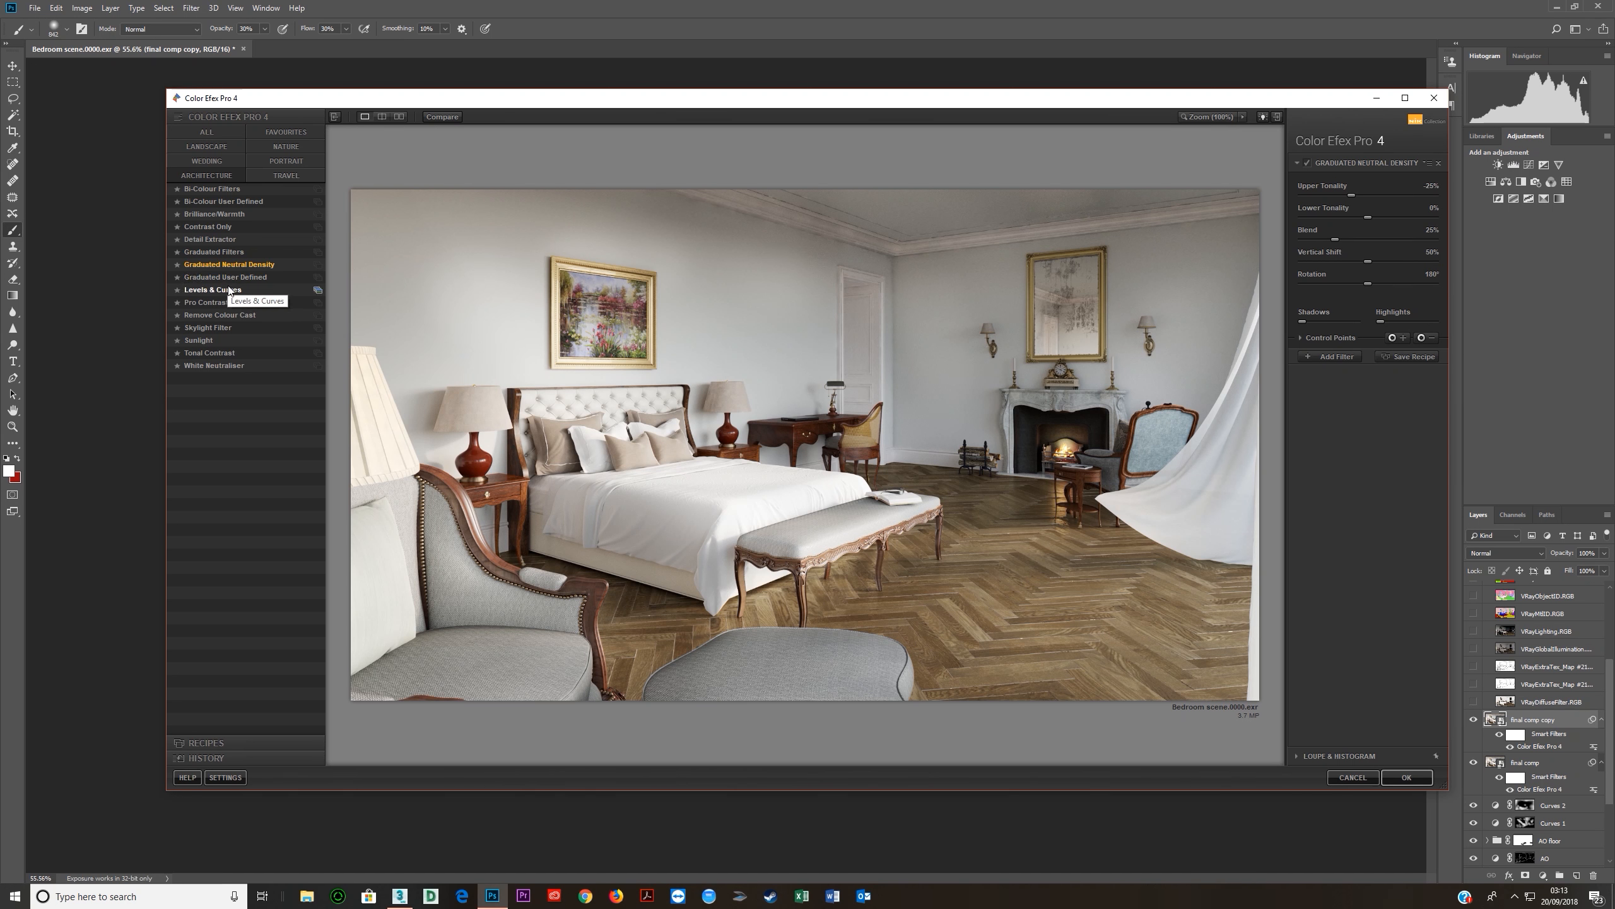
click(228, 279)
click(225, 294)
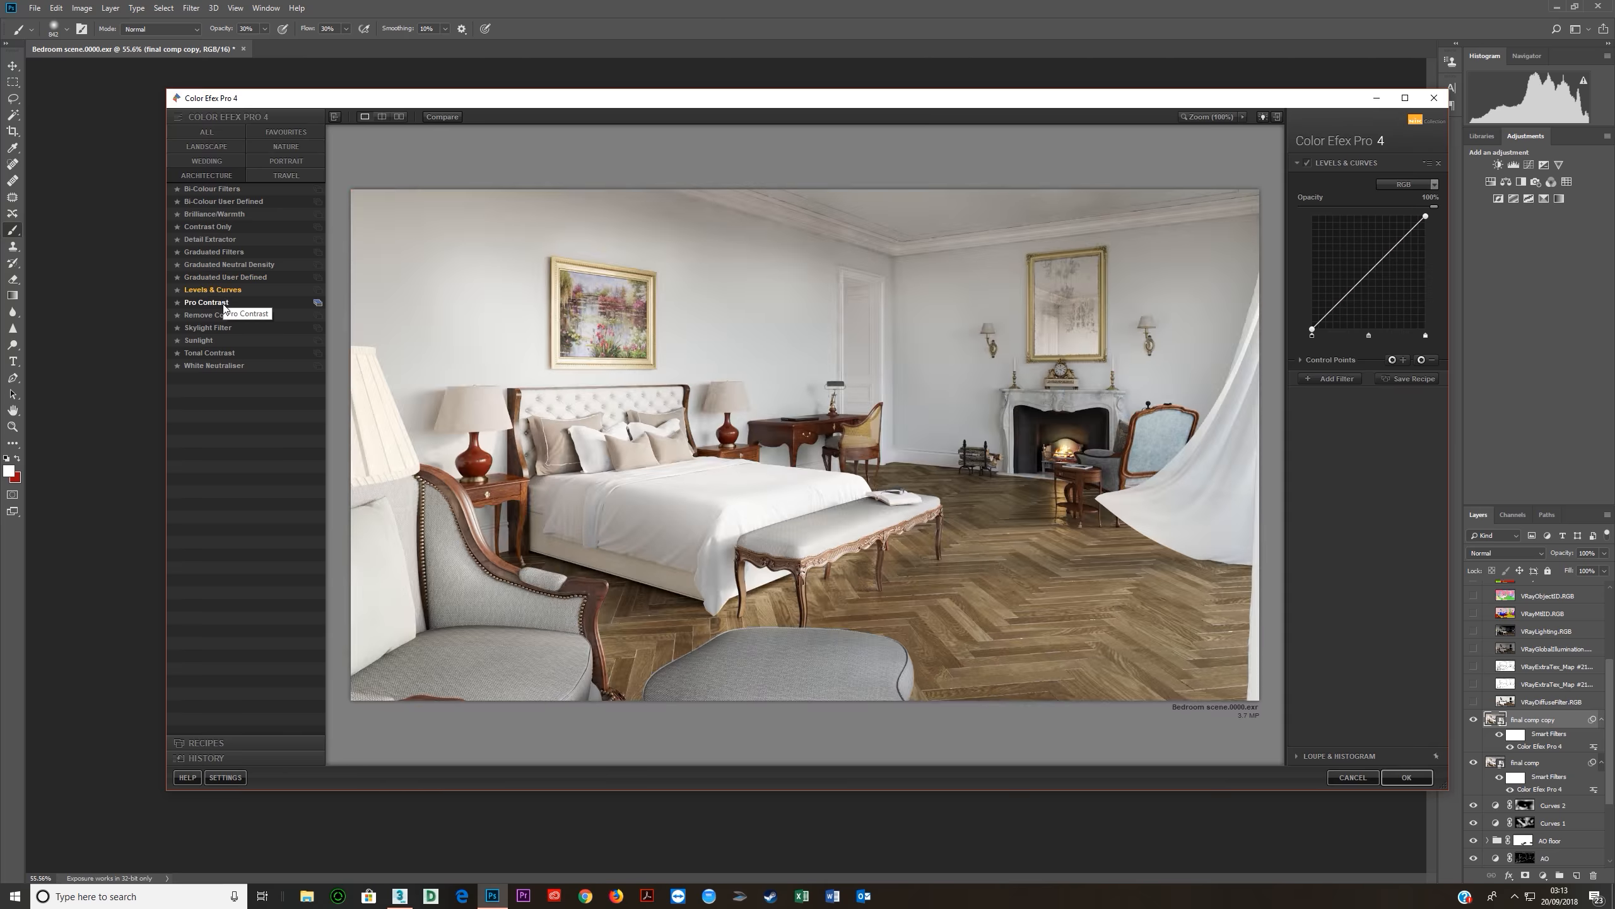
click(210, 327)
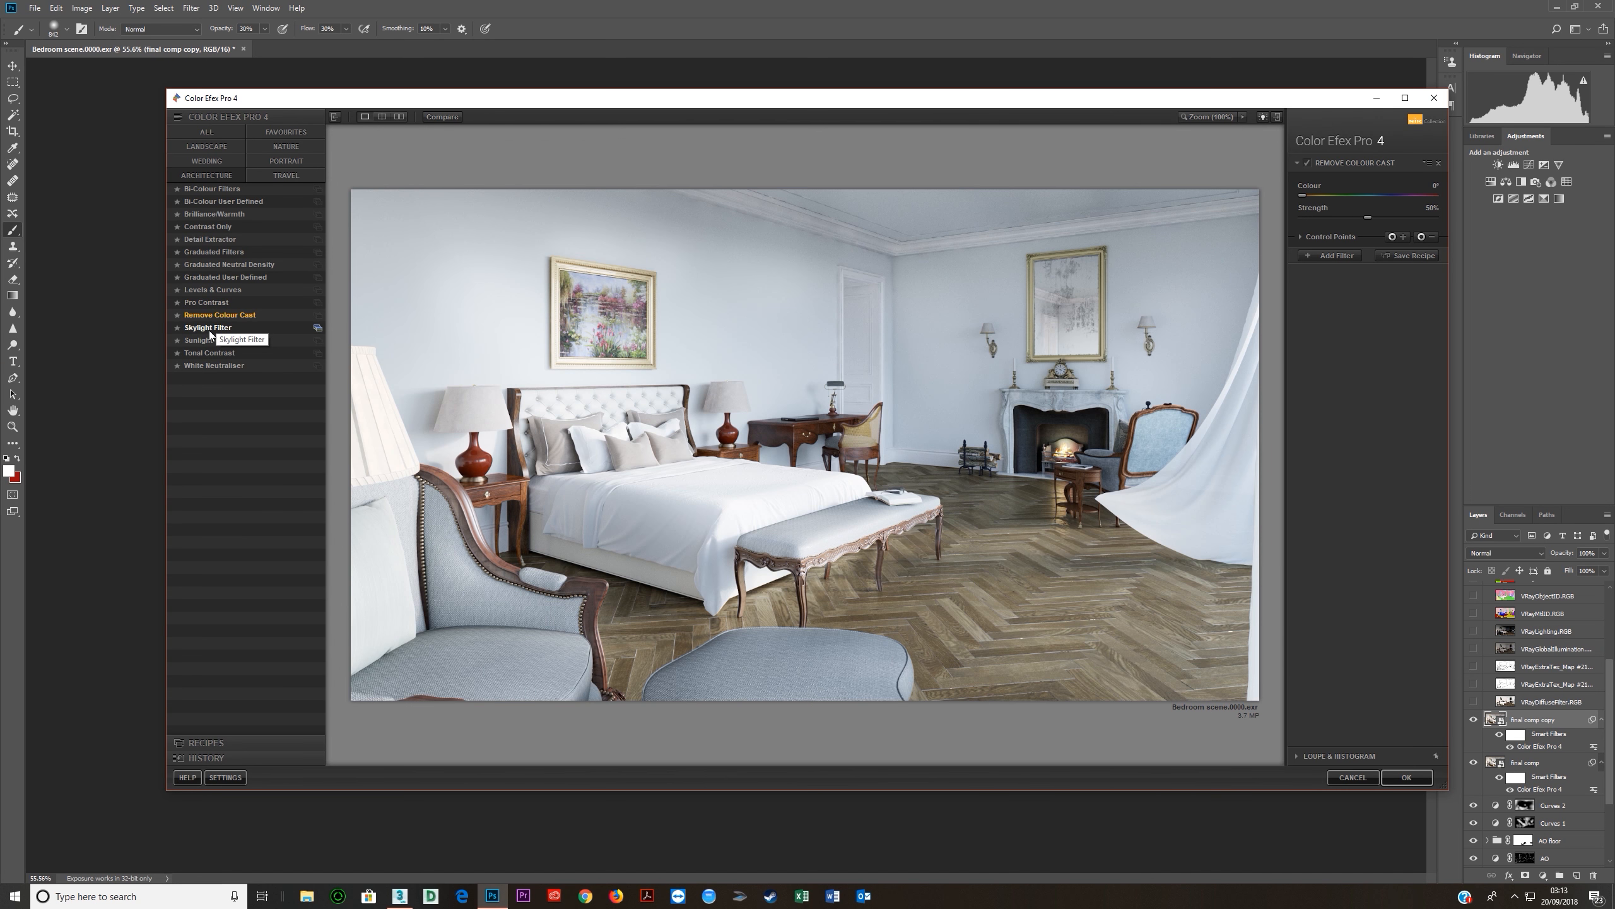
click(202, 339)
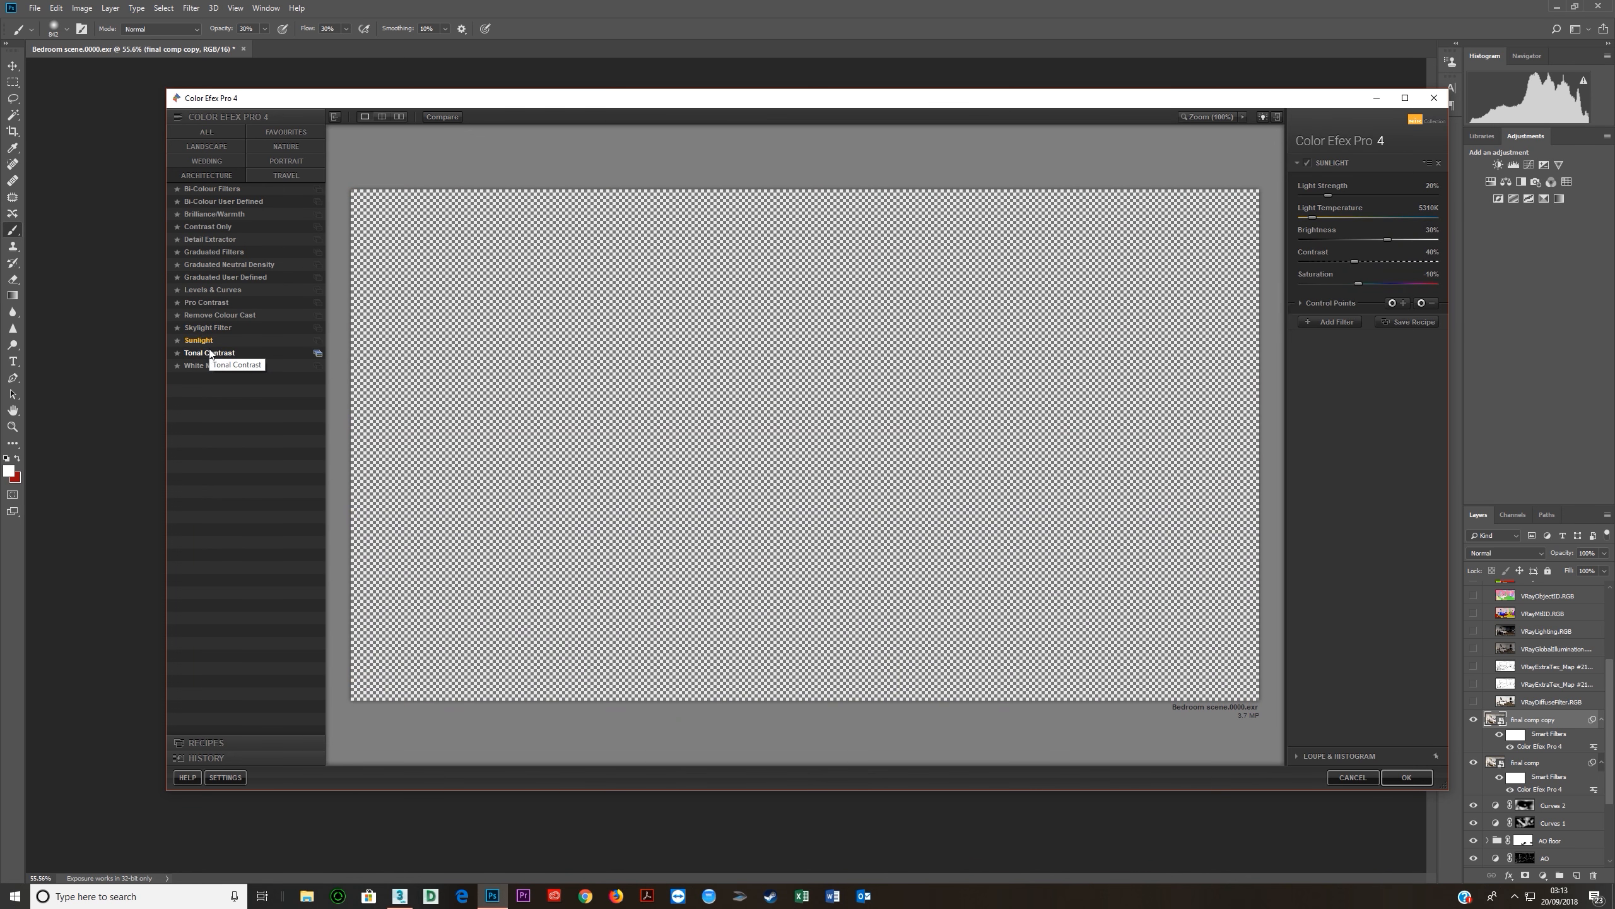
click(210, 353)
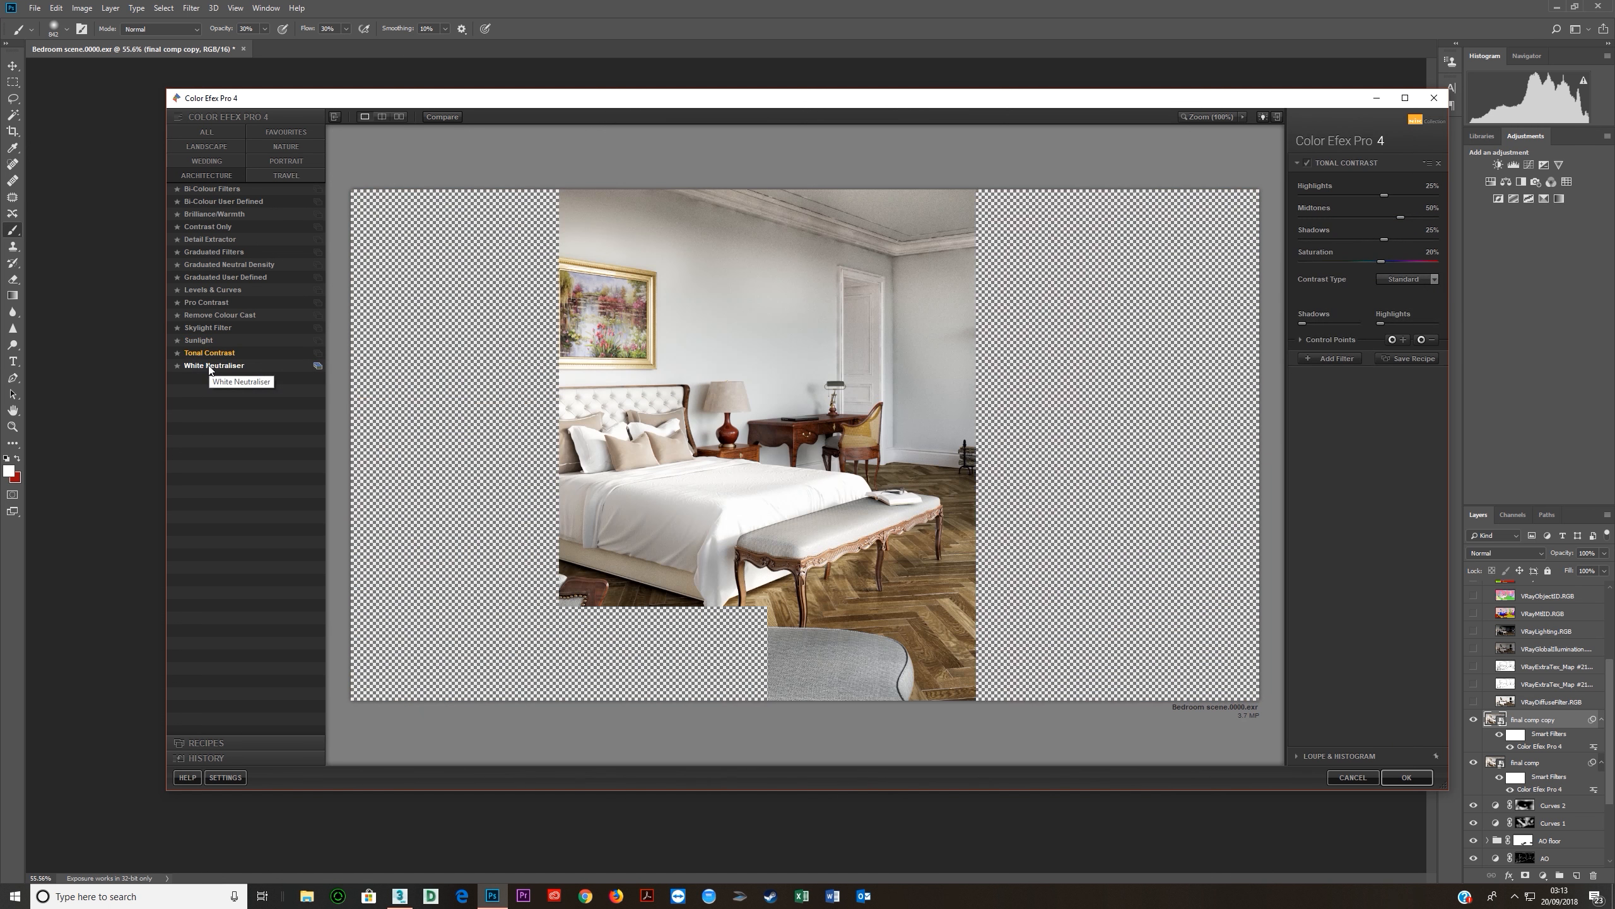
Preview the Wedding filters Bleach Bypass, Tonal Contrast, Pastel and Photo Styliser, and check Photo Styliser's available styles.
click(213, 161)
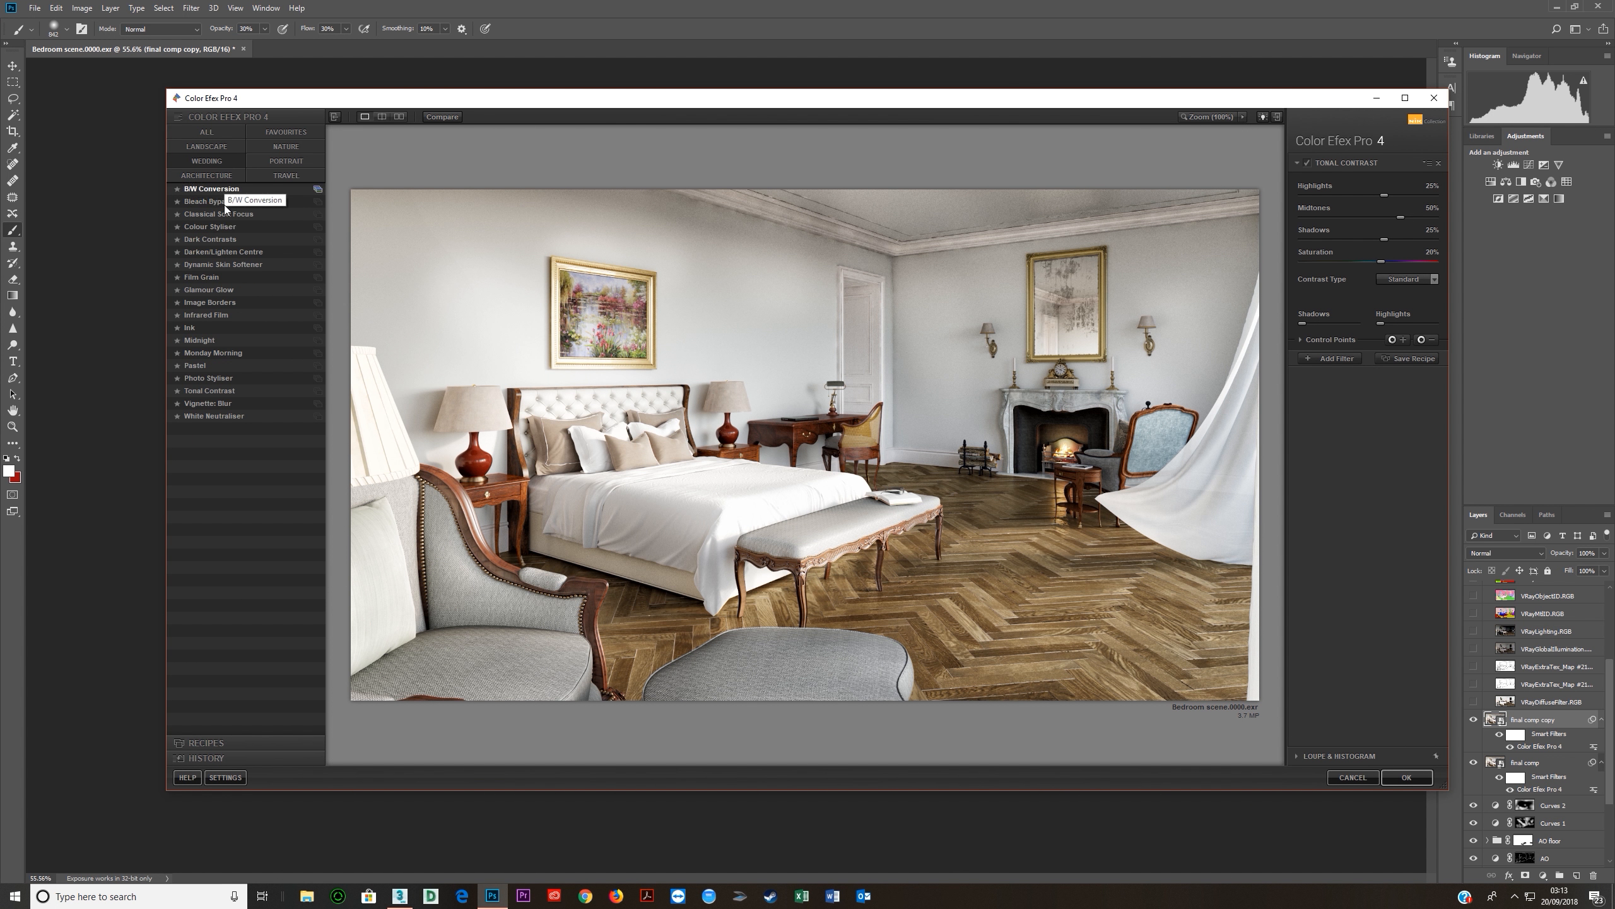
click(218, 202)
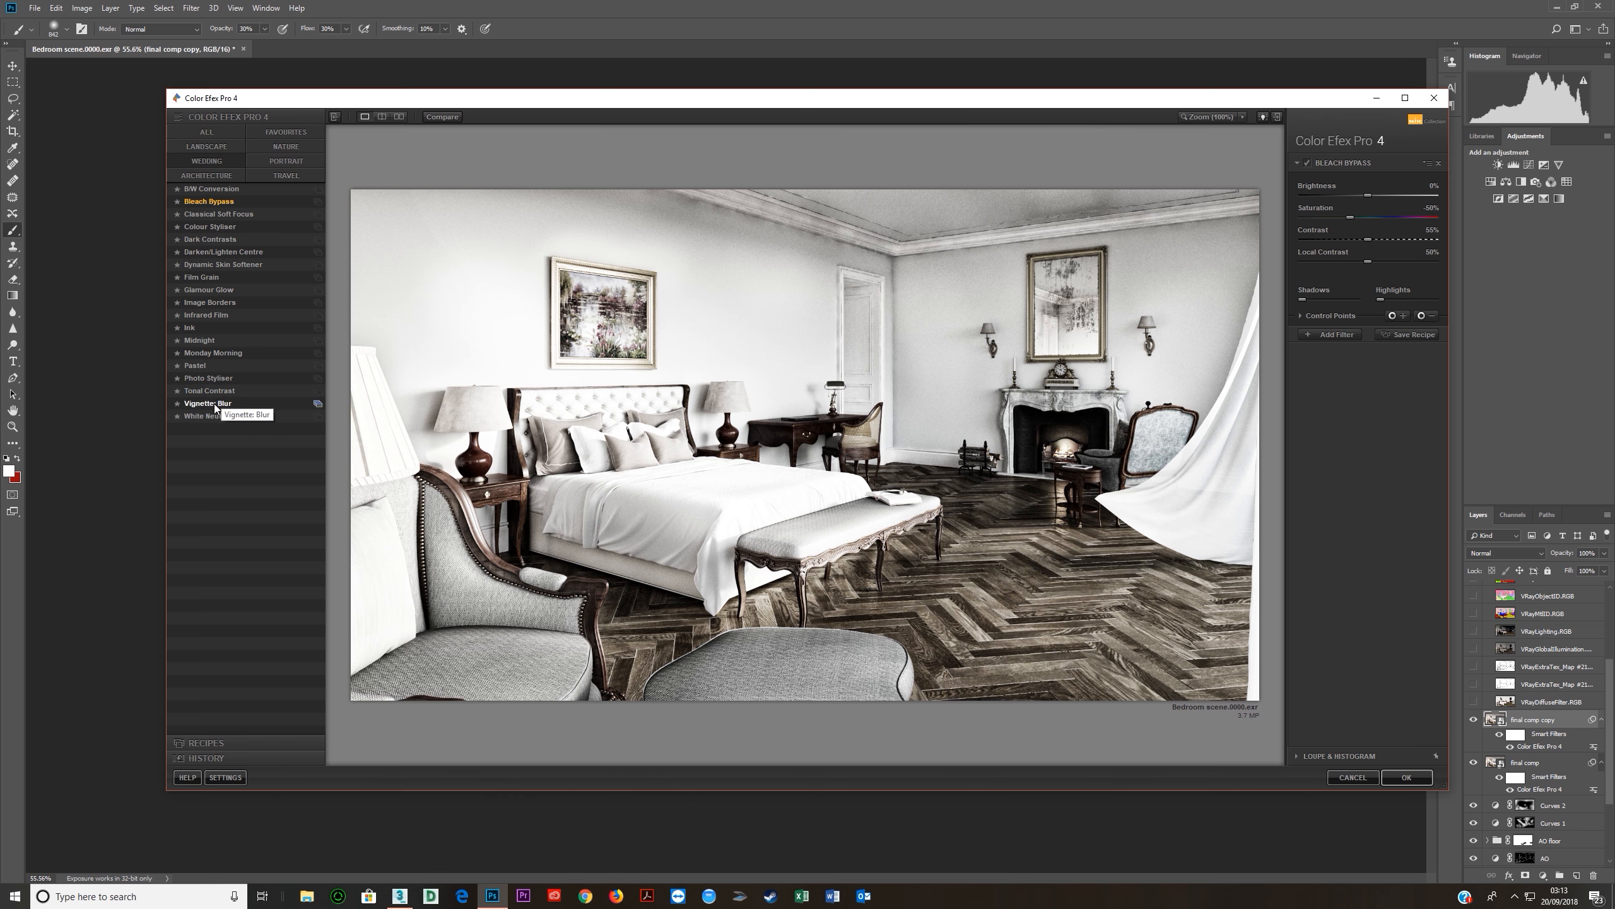
click(214, 405)
click(211, 394)
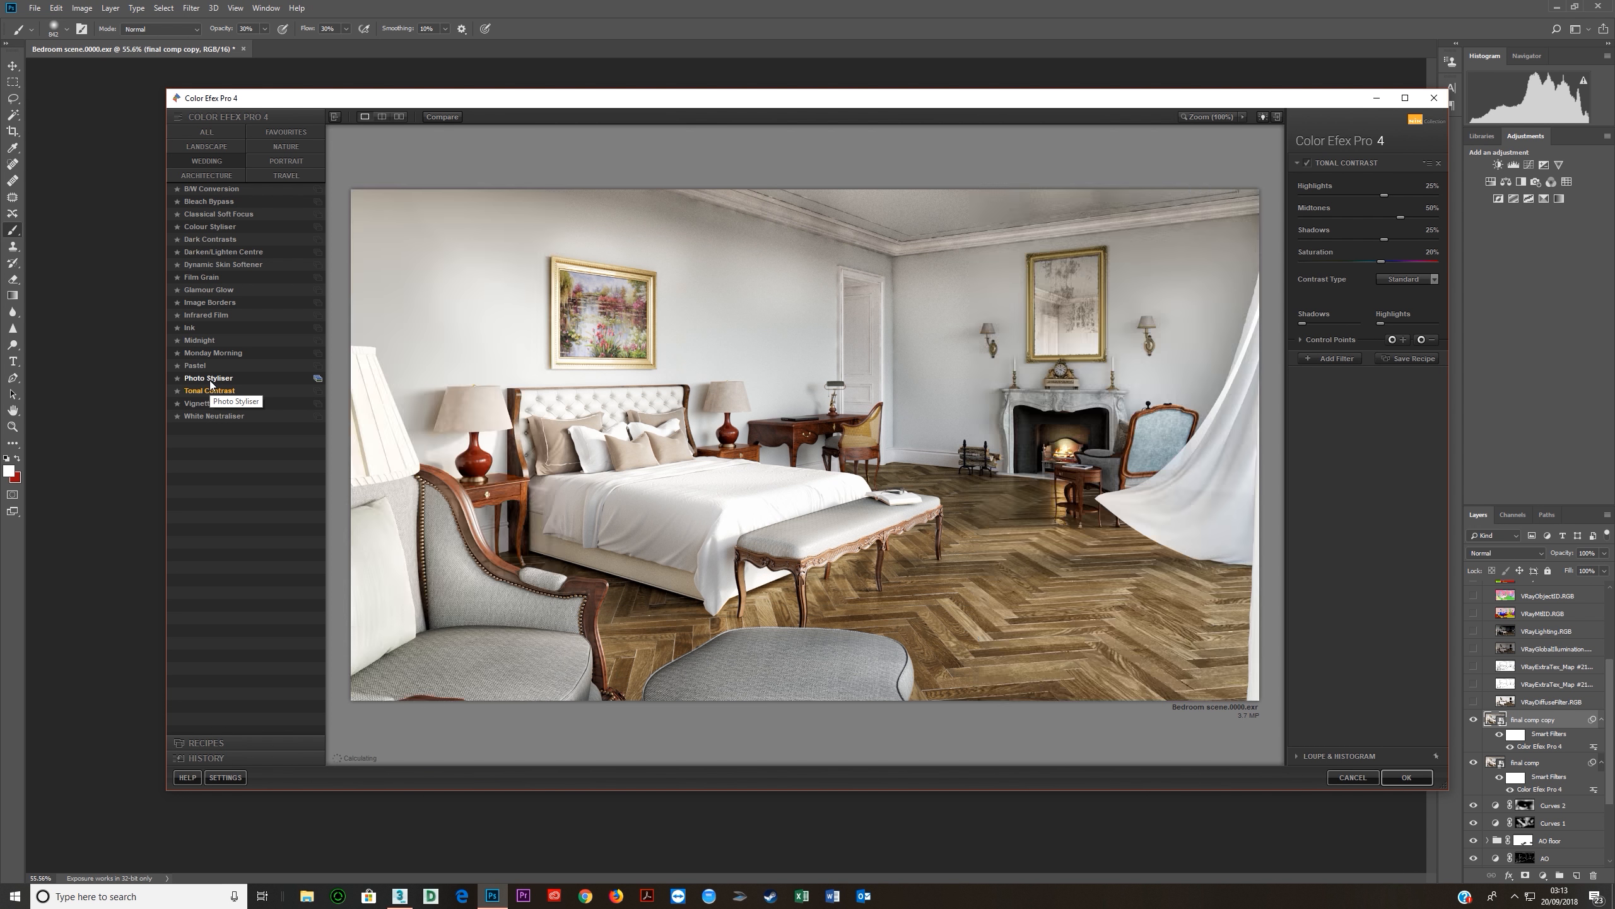
click(210, 381)
click(211, 369)
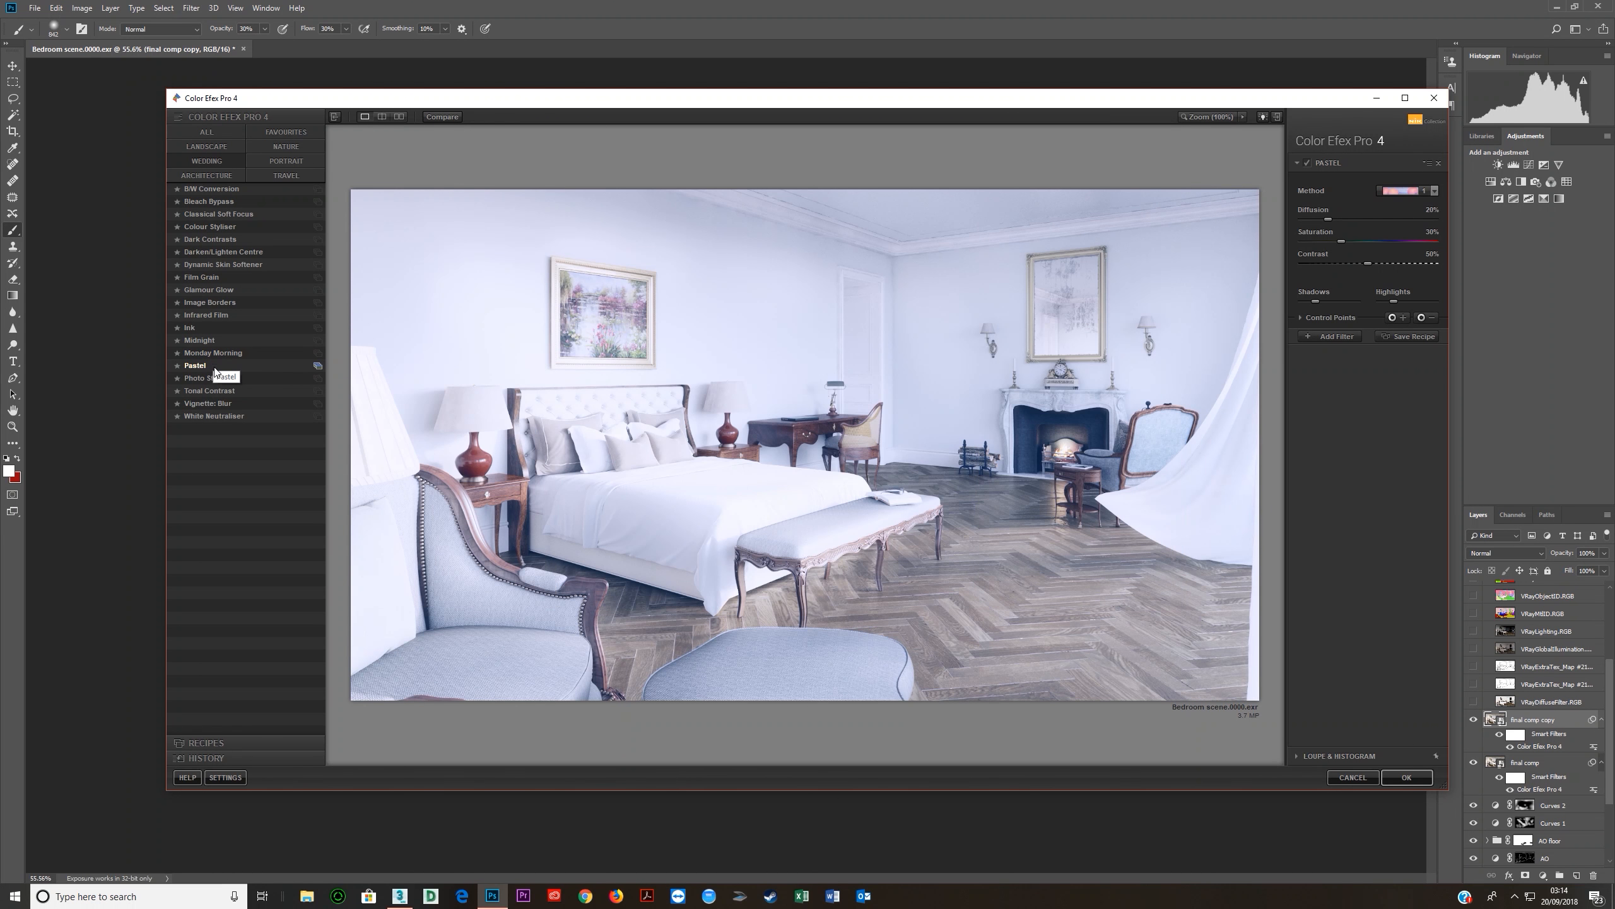
click(210, 379)
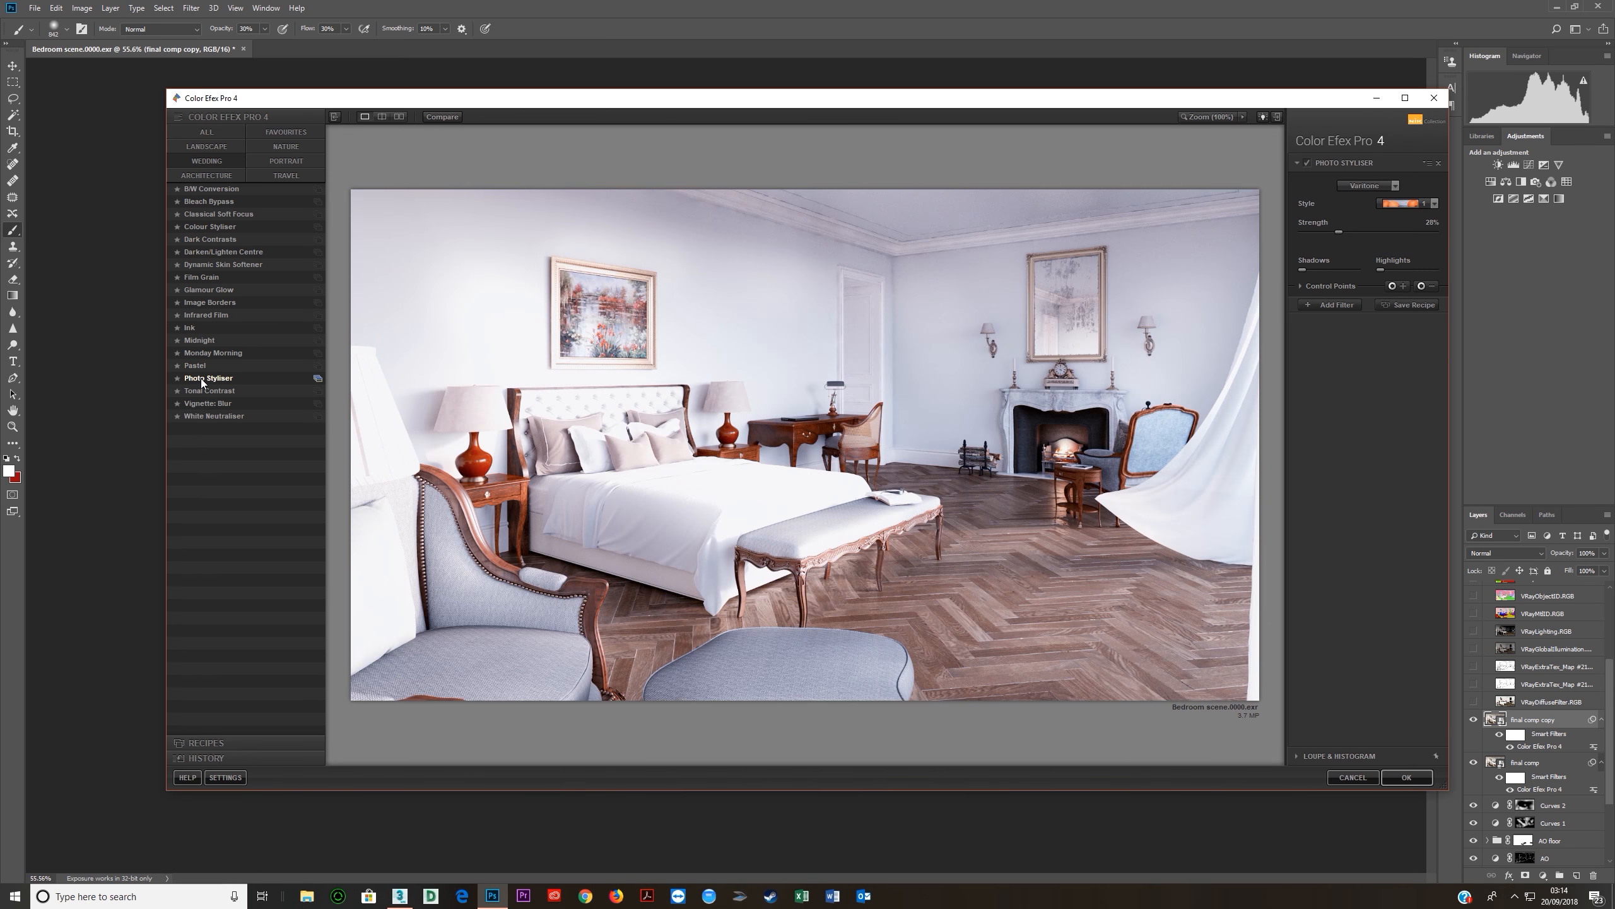
click(1425, 204)
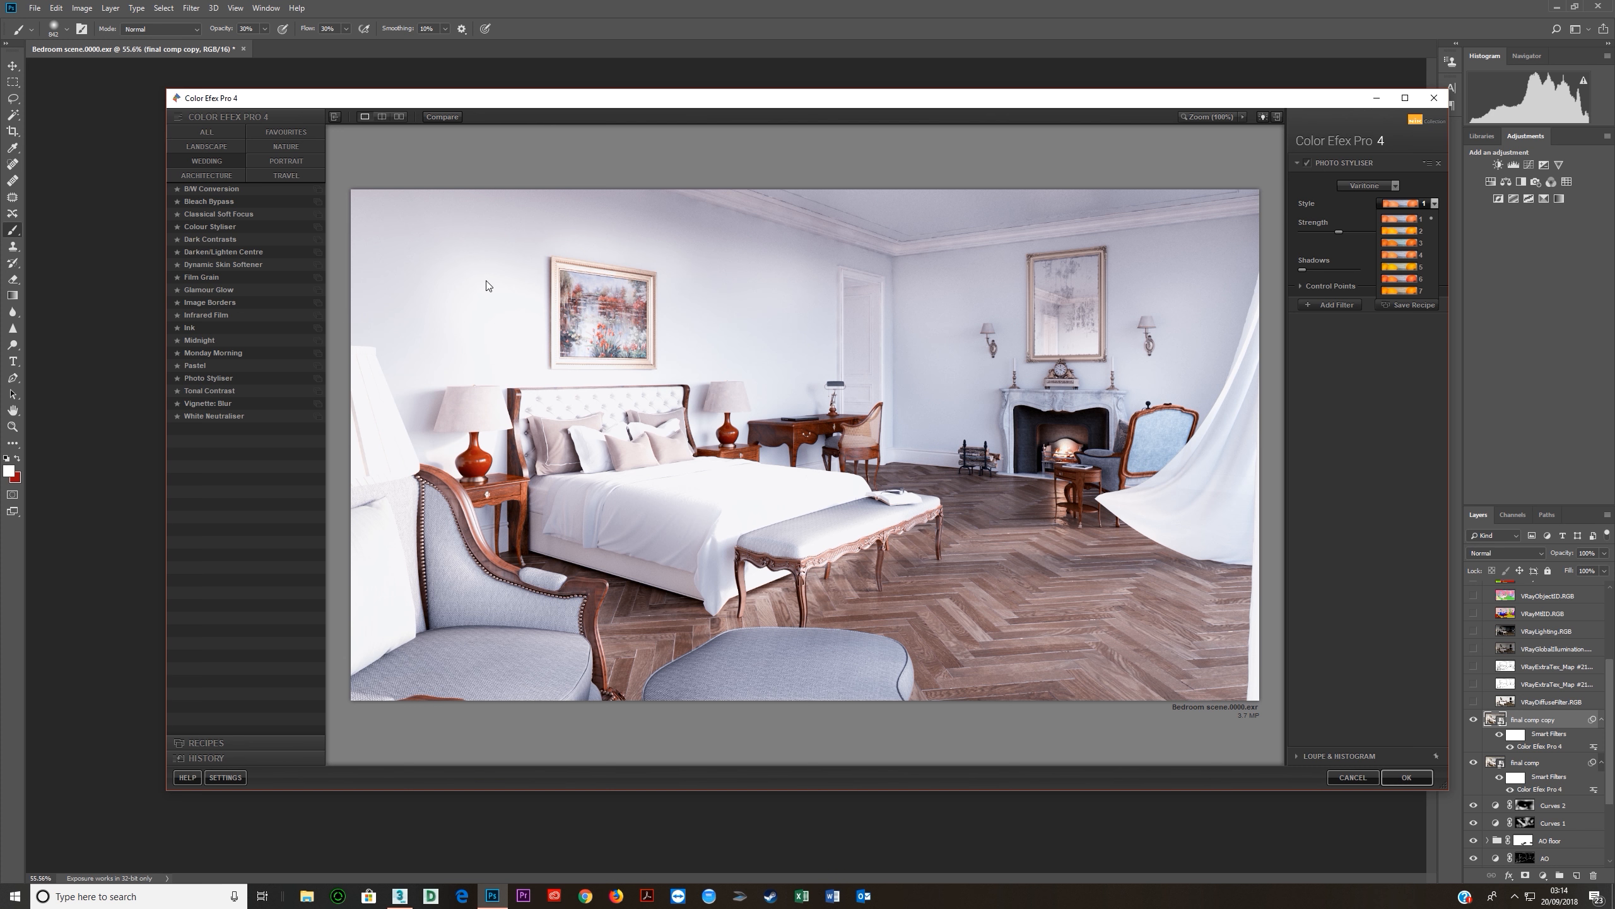
Preview more Wedding filters, including Infrared Film, Image Borders, Glamour Glow, Dynamic Skin Softener, Colour Styliser and Bleach Bypass.
click(204, 326)
click(214, 316)
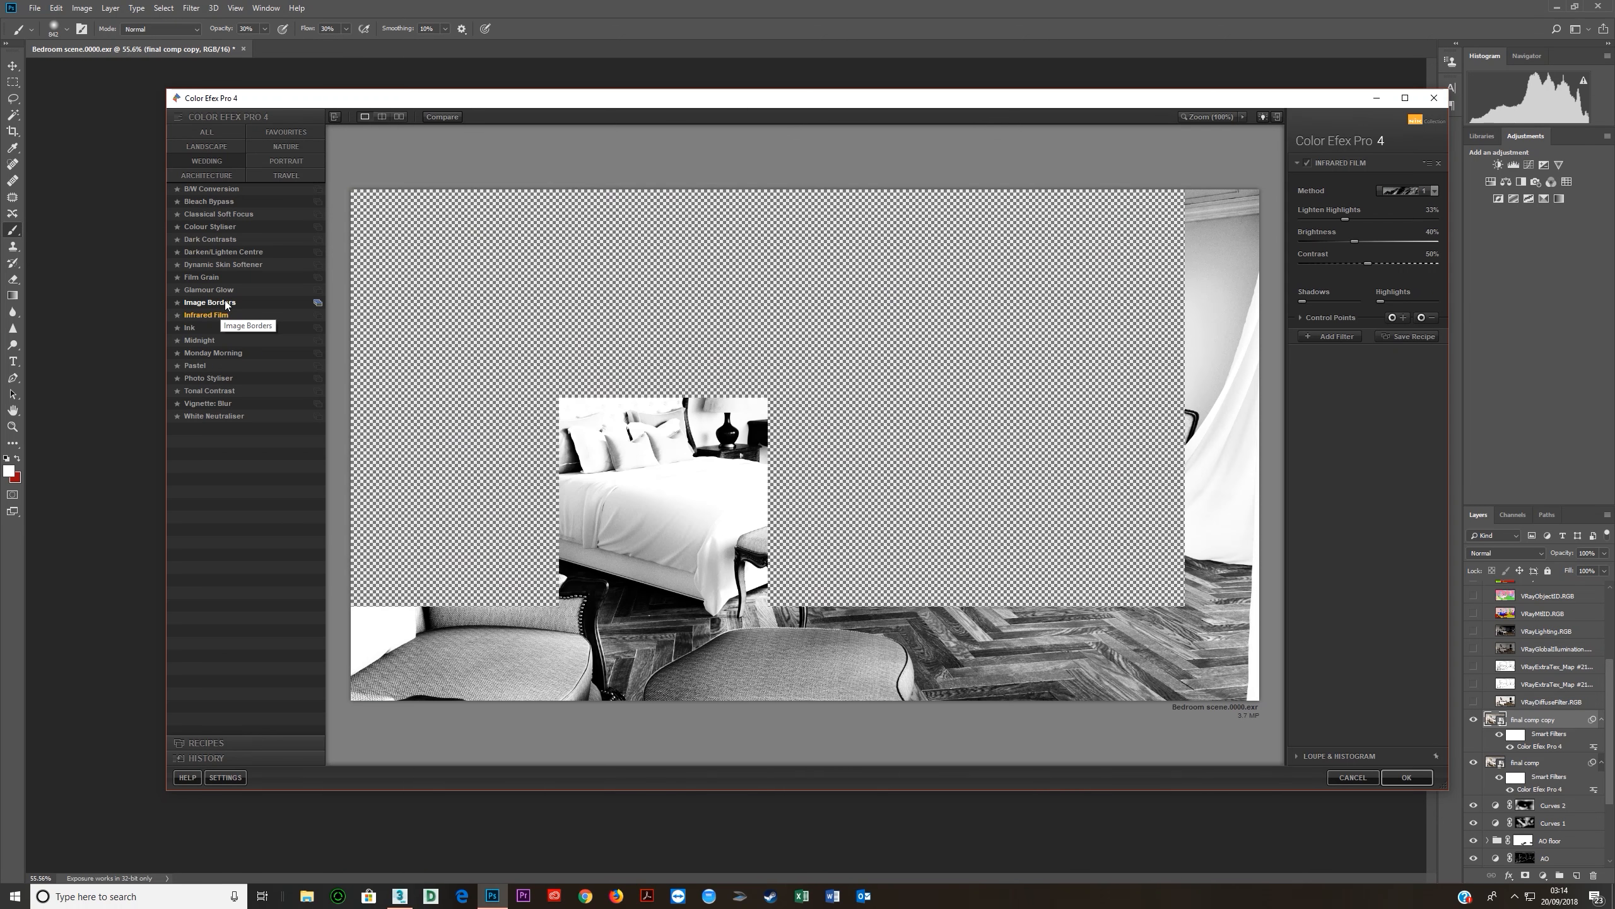
click(224, 301)
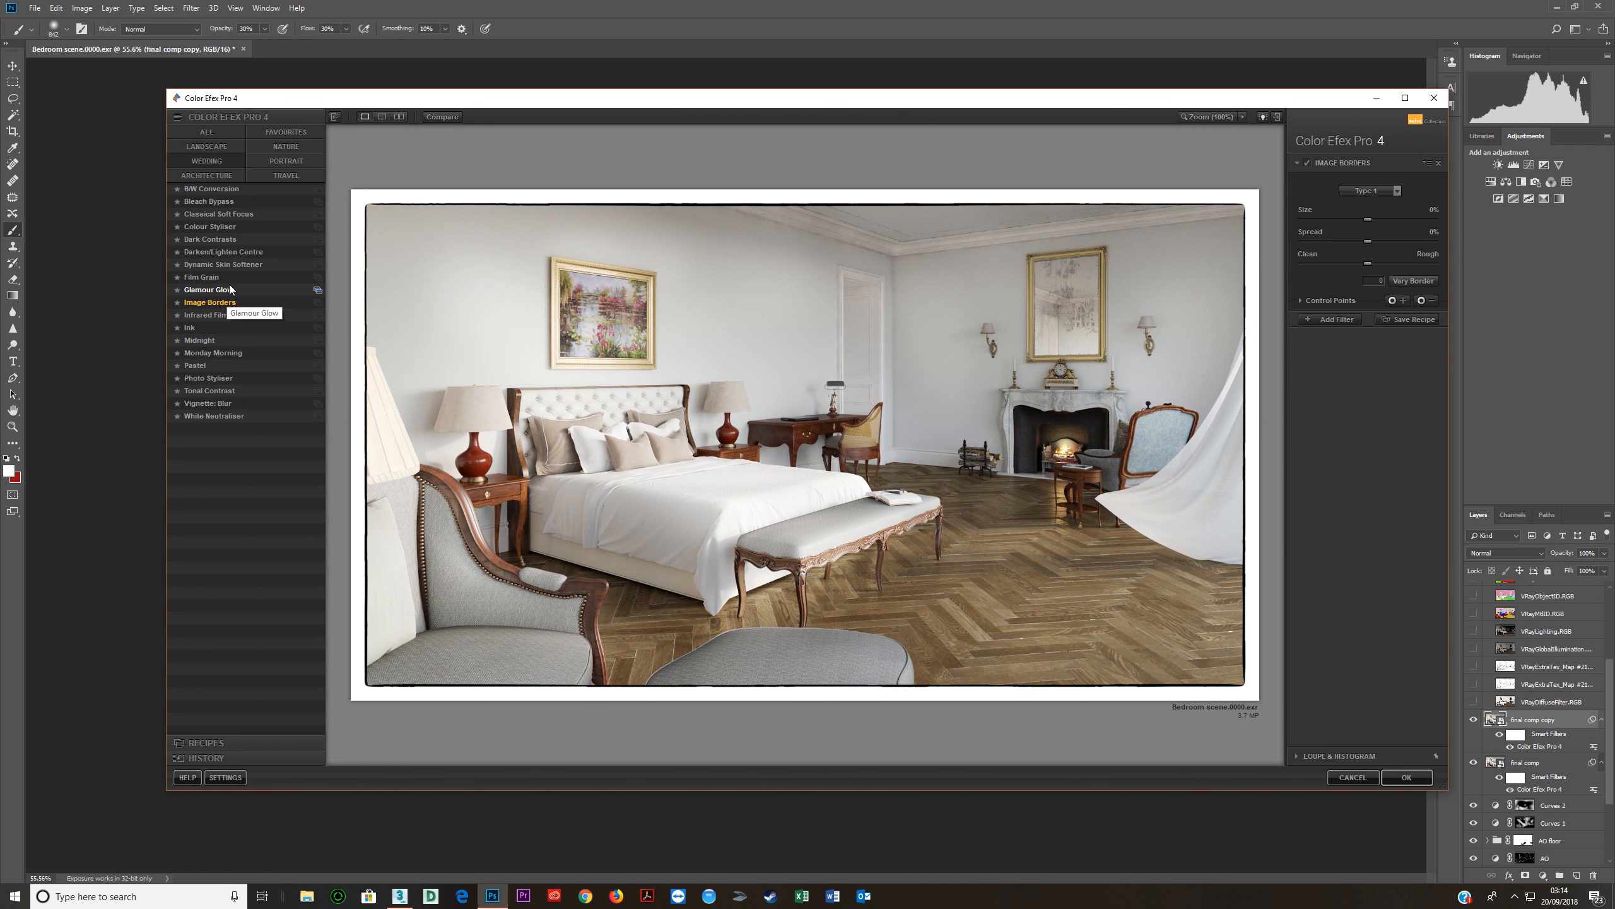
click(232, 278)
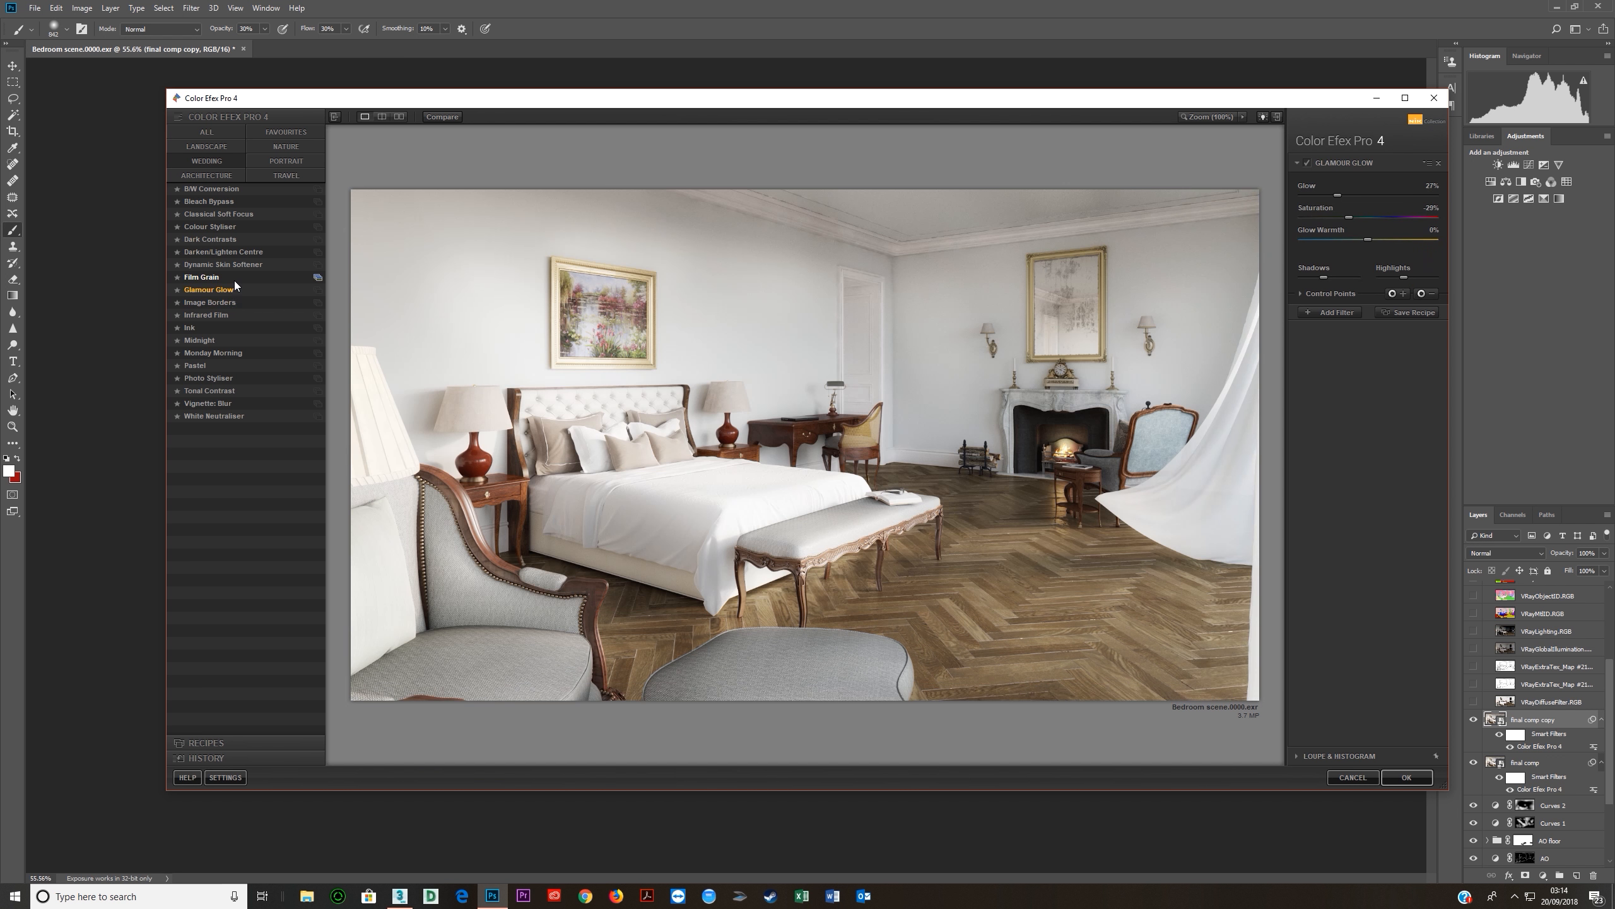
click(233, 264)
click(230, 244)
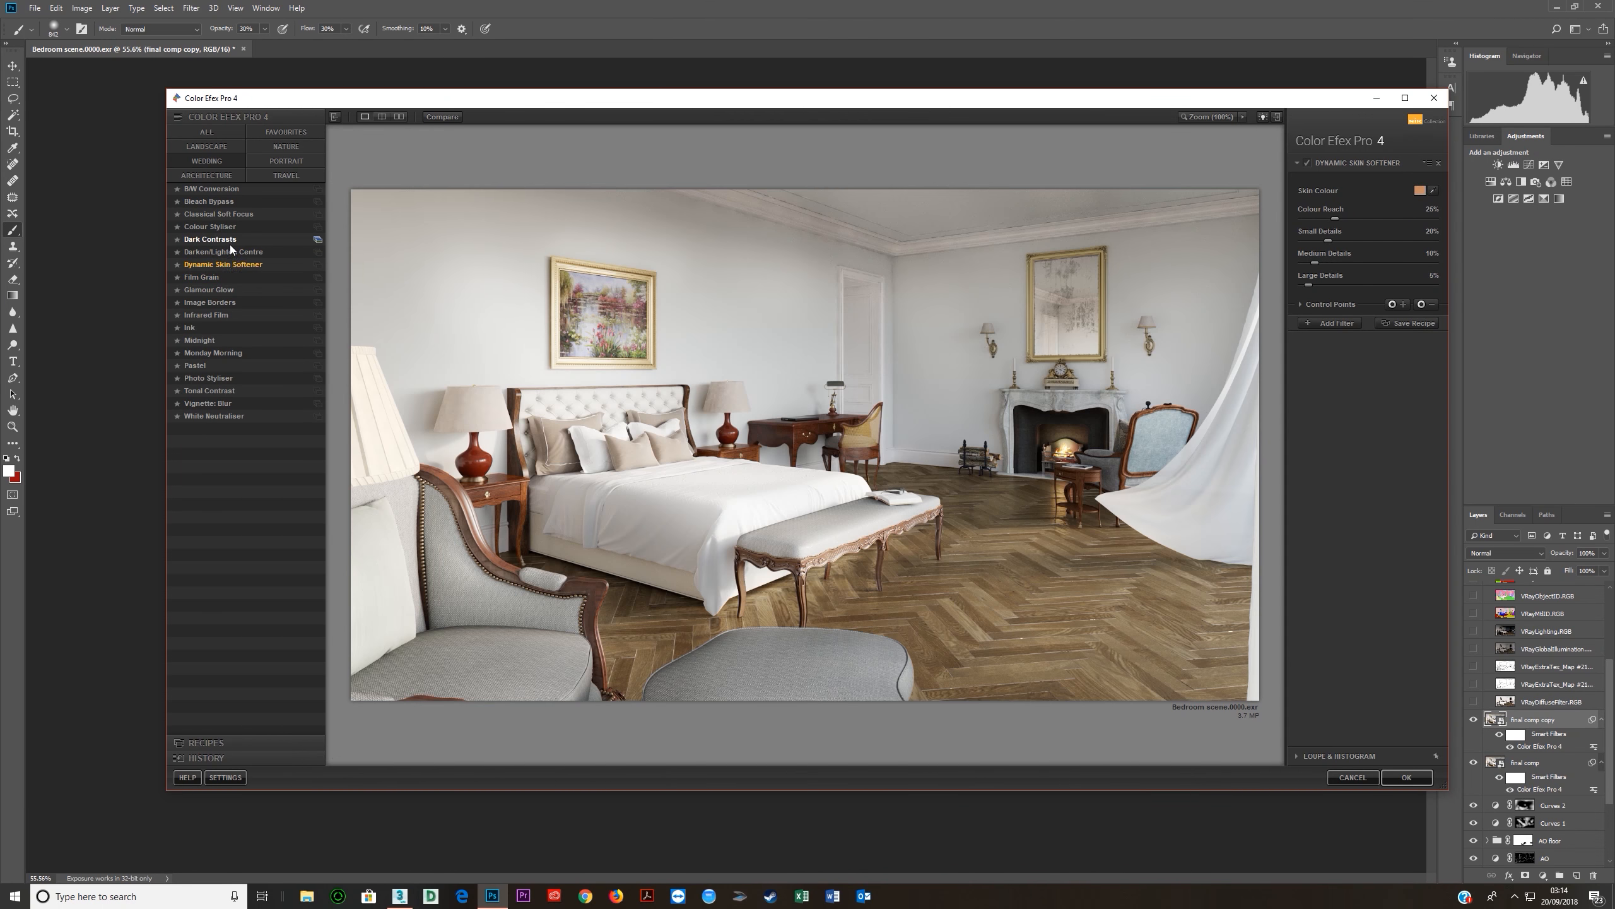
click(232, 227)
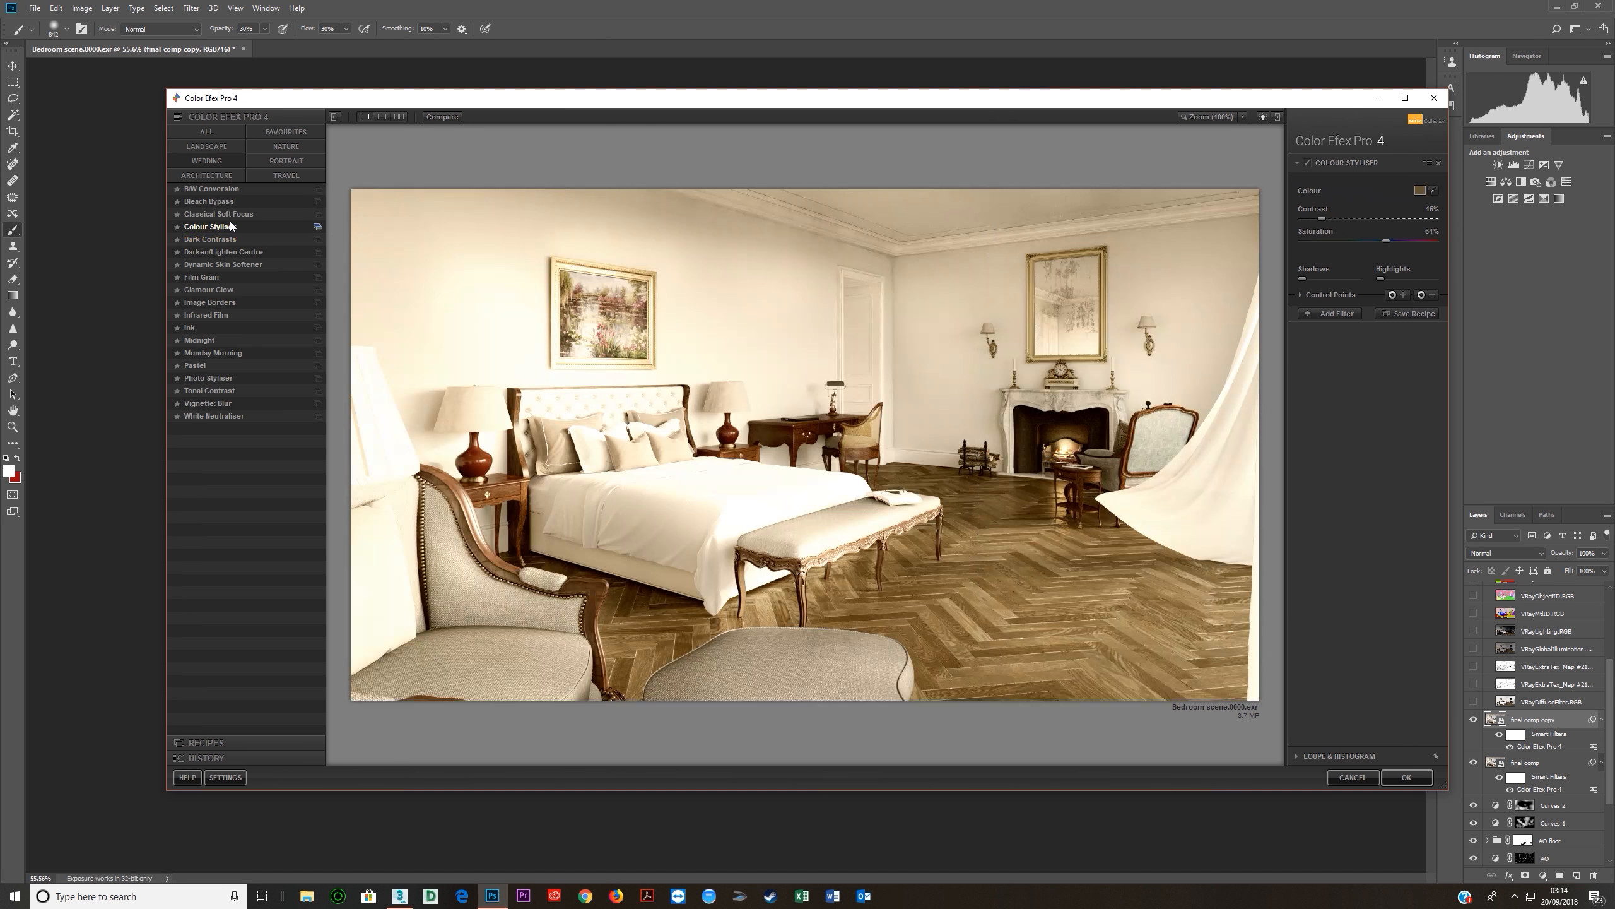
click(233, 215)
click(245, 203)
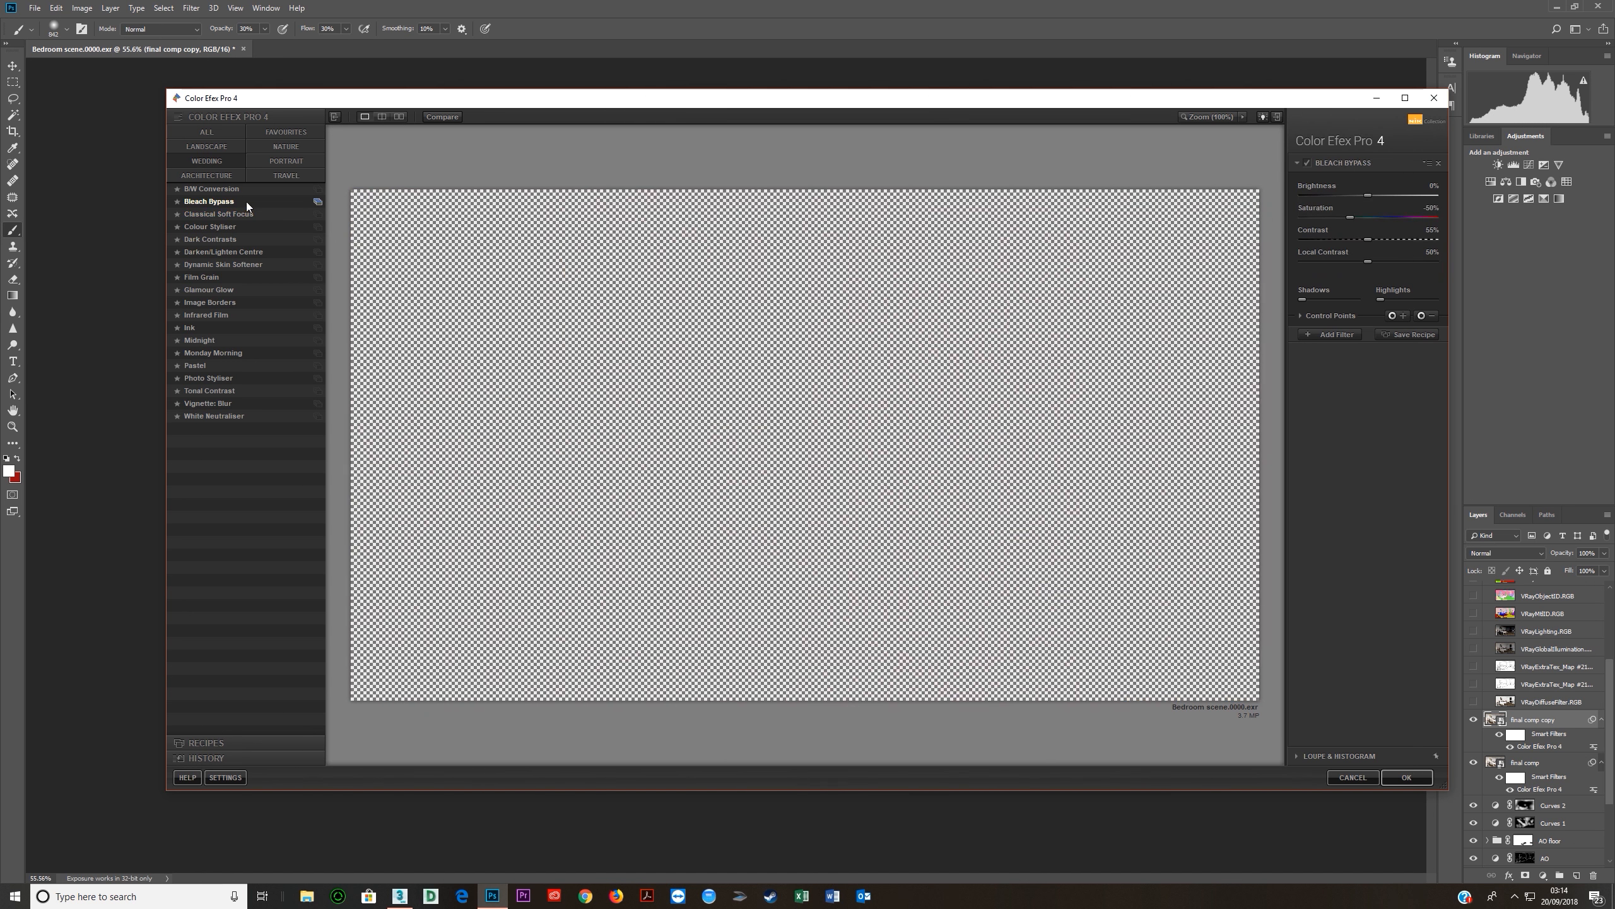
From the Portrait filters, compare Film Efex: Nostalgic with Film Efex: Vintage and choose Film Efex: Vintage.
click(285, 164)
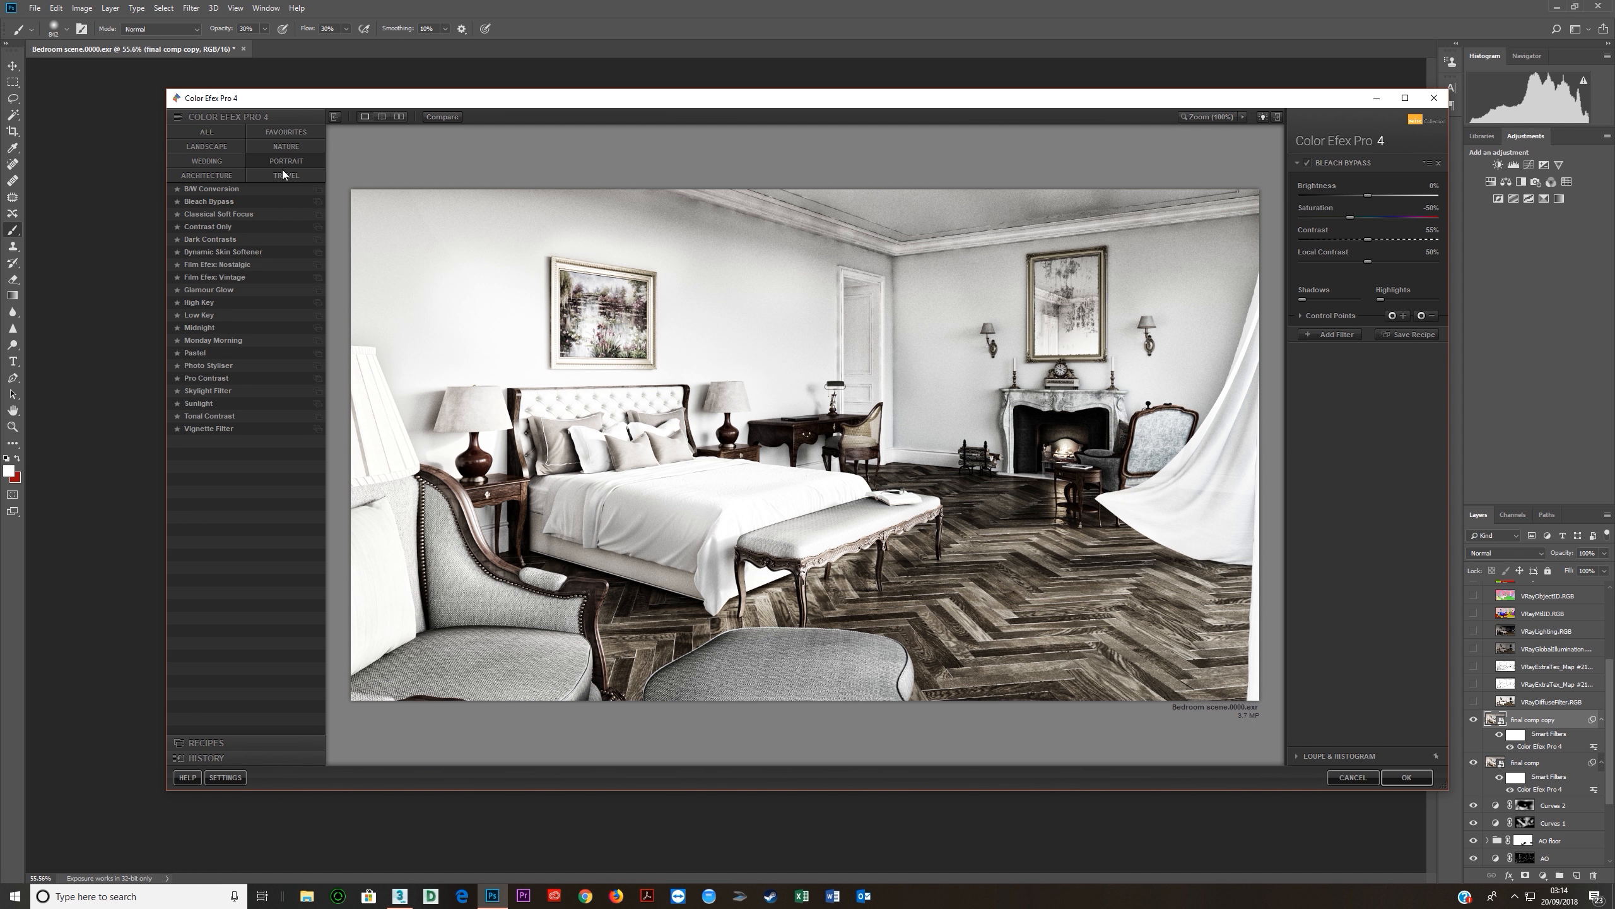
click(231, 280)
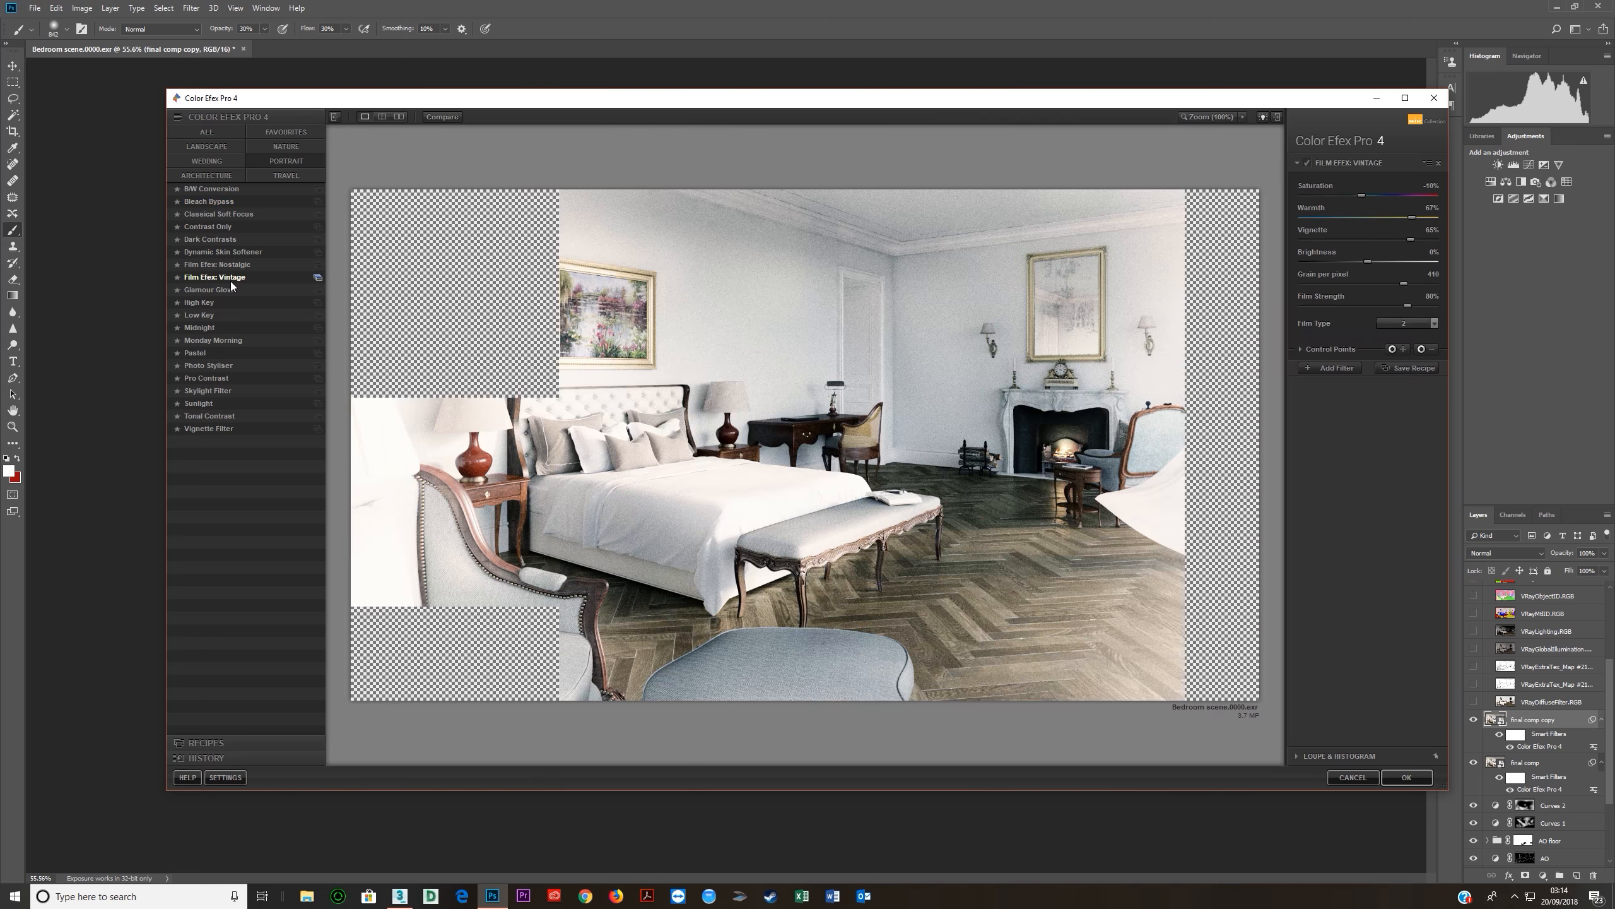
click(234, 267)
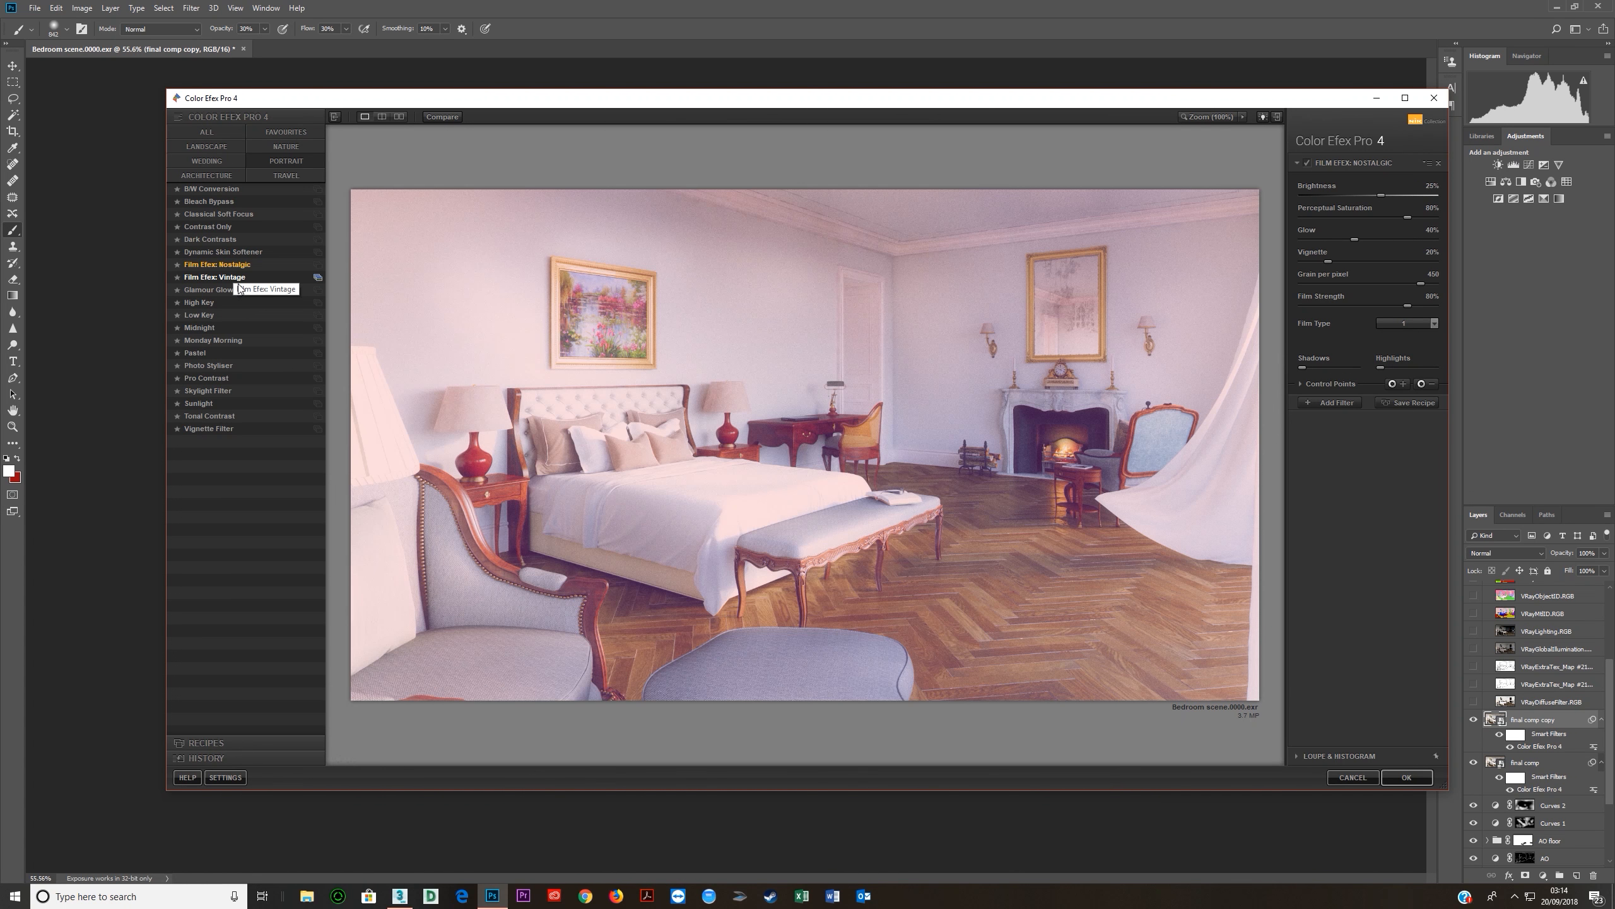
click(235, 278)
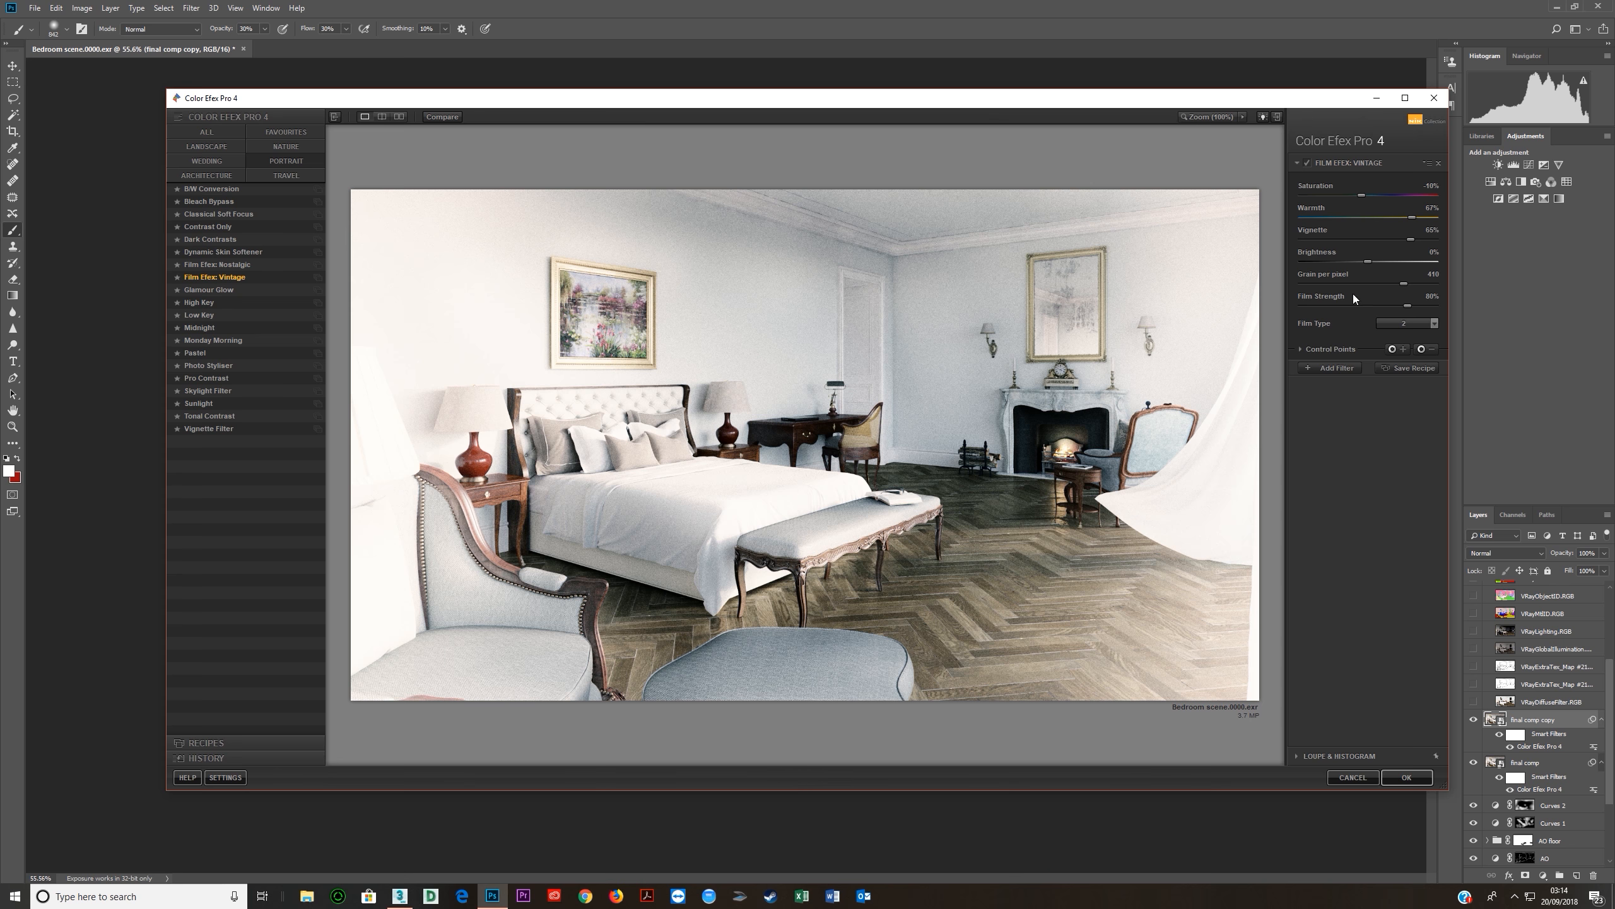
Set Film Efex: Vintage's grain per pixel to 500 and raise its warmth to about 90%.
drag(1403, 283, 1269, 292)
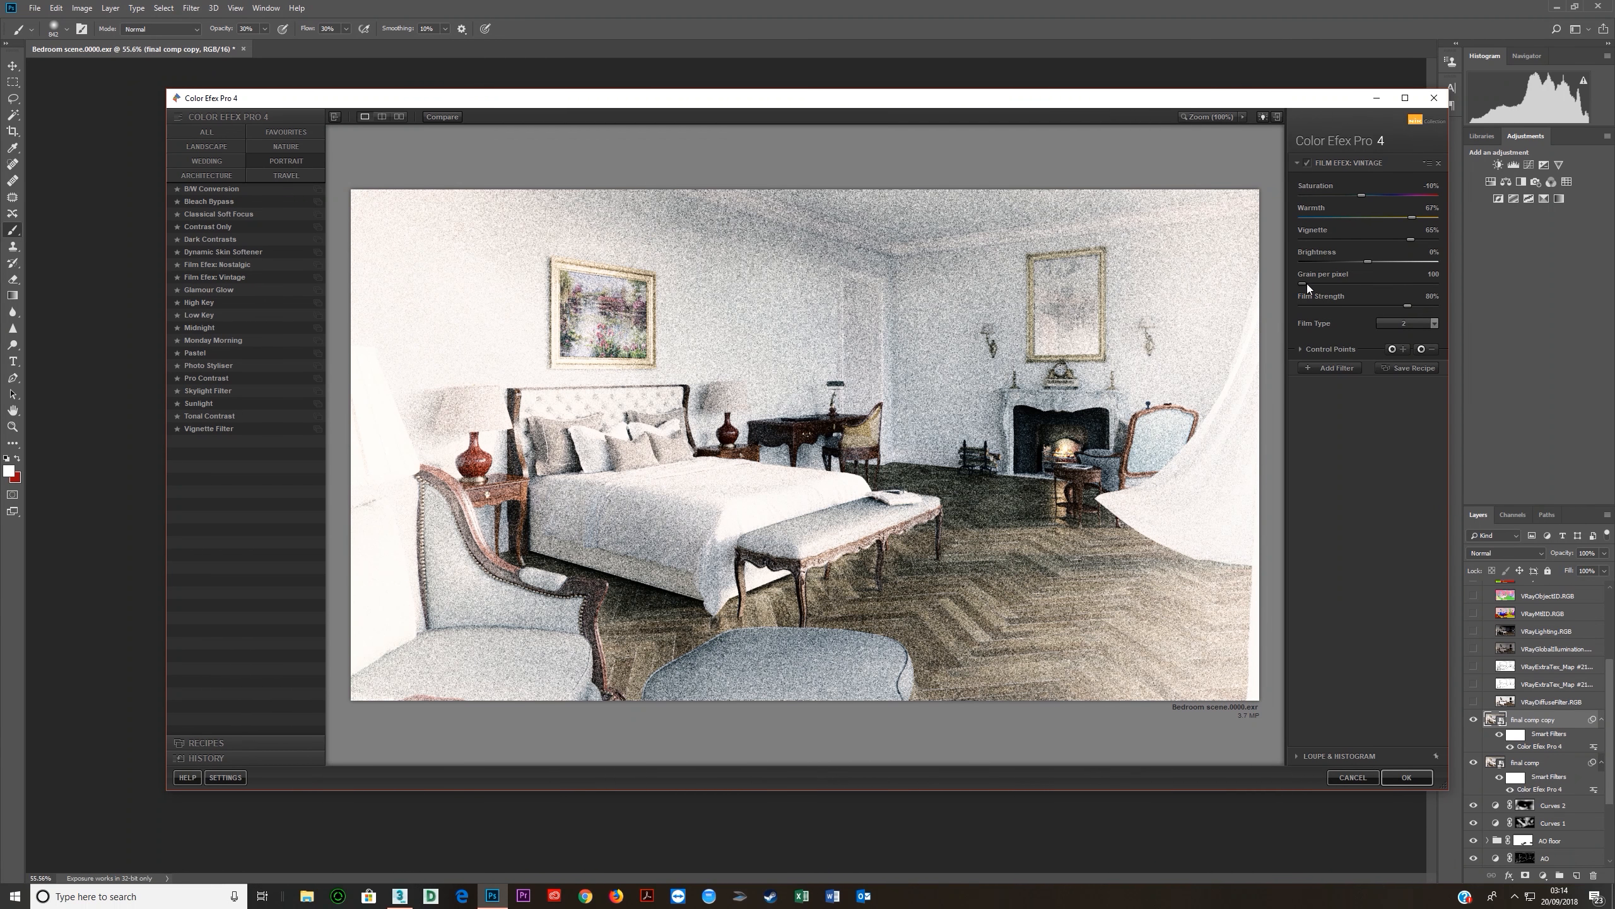
drag(1437, 283, 1442, 287)
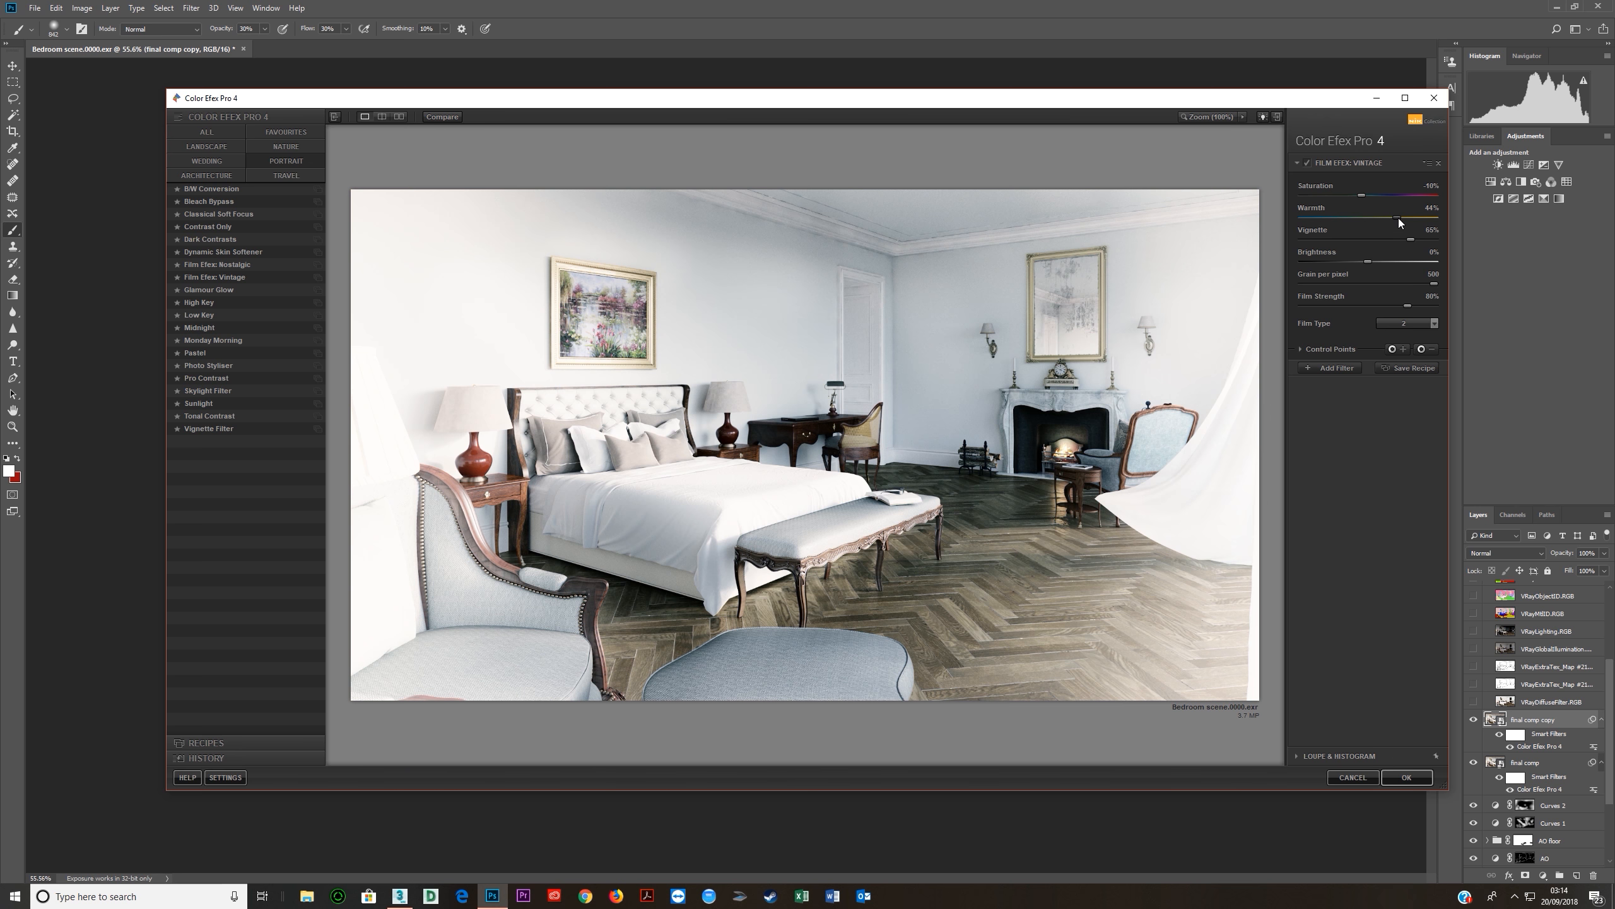
drag(1426, 220, 1430, 223)
Try film type 1 for Film Efex: Vintage, return to film type 2, and apply the filter to the copy.
click(1418, 322)
click(1419, 337)
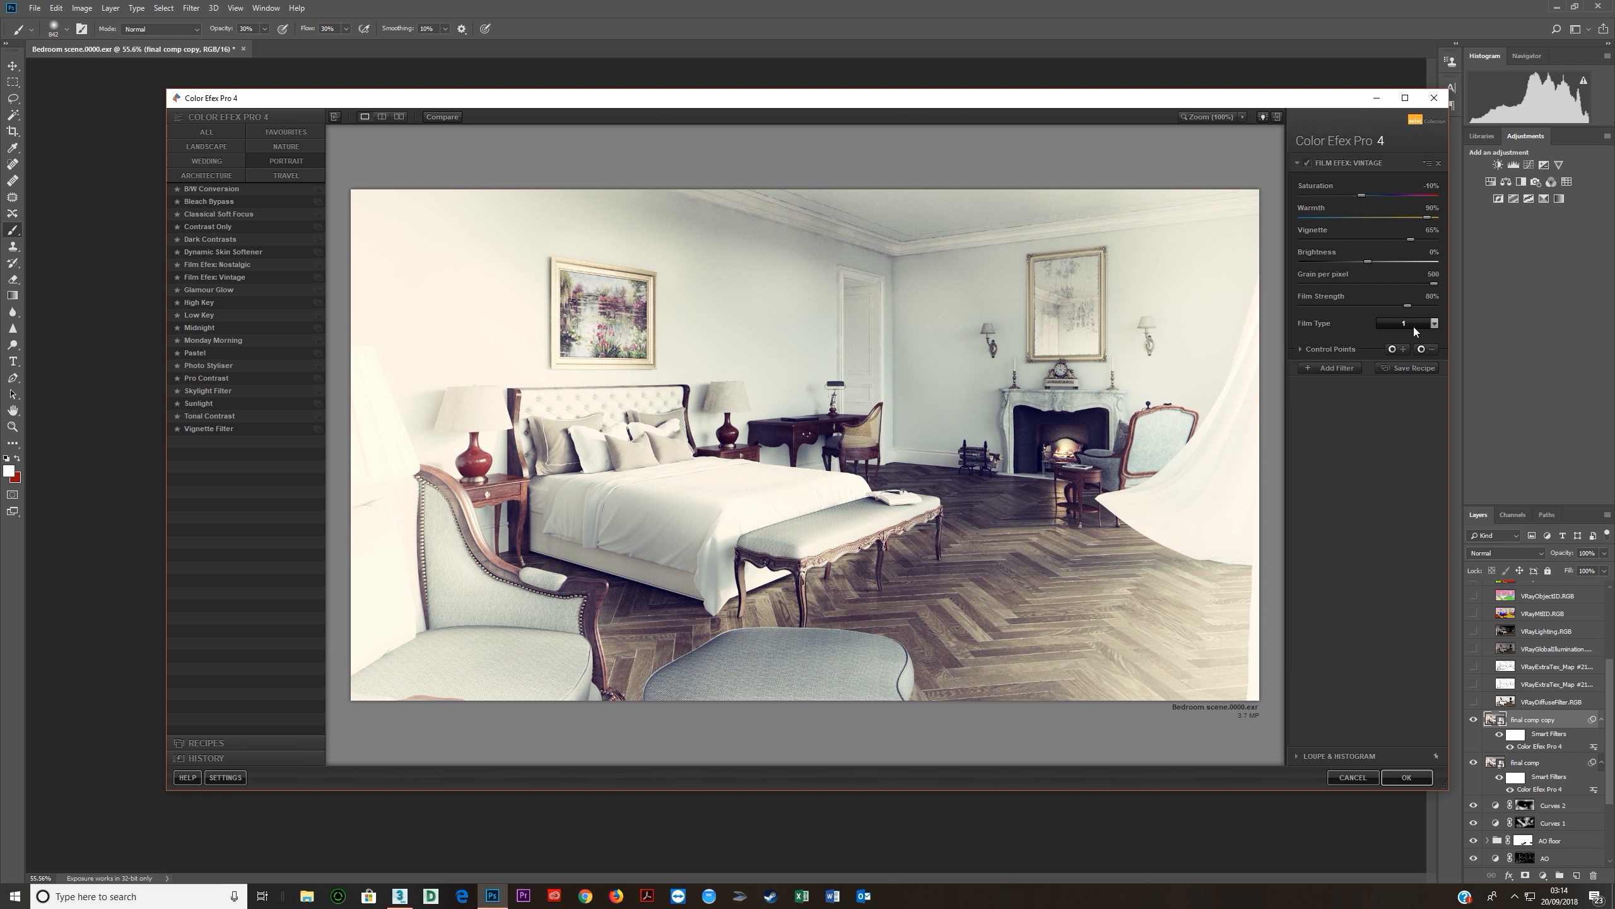
click(1413, 323)
click(1417, 349)
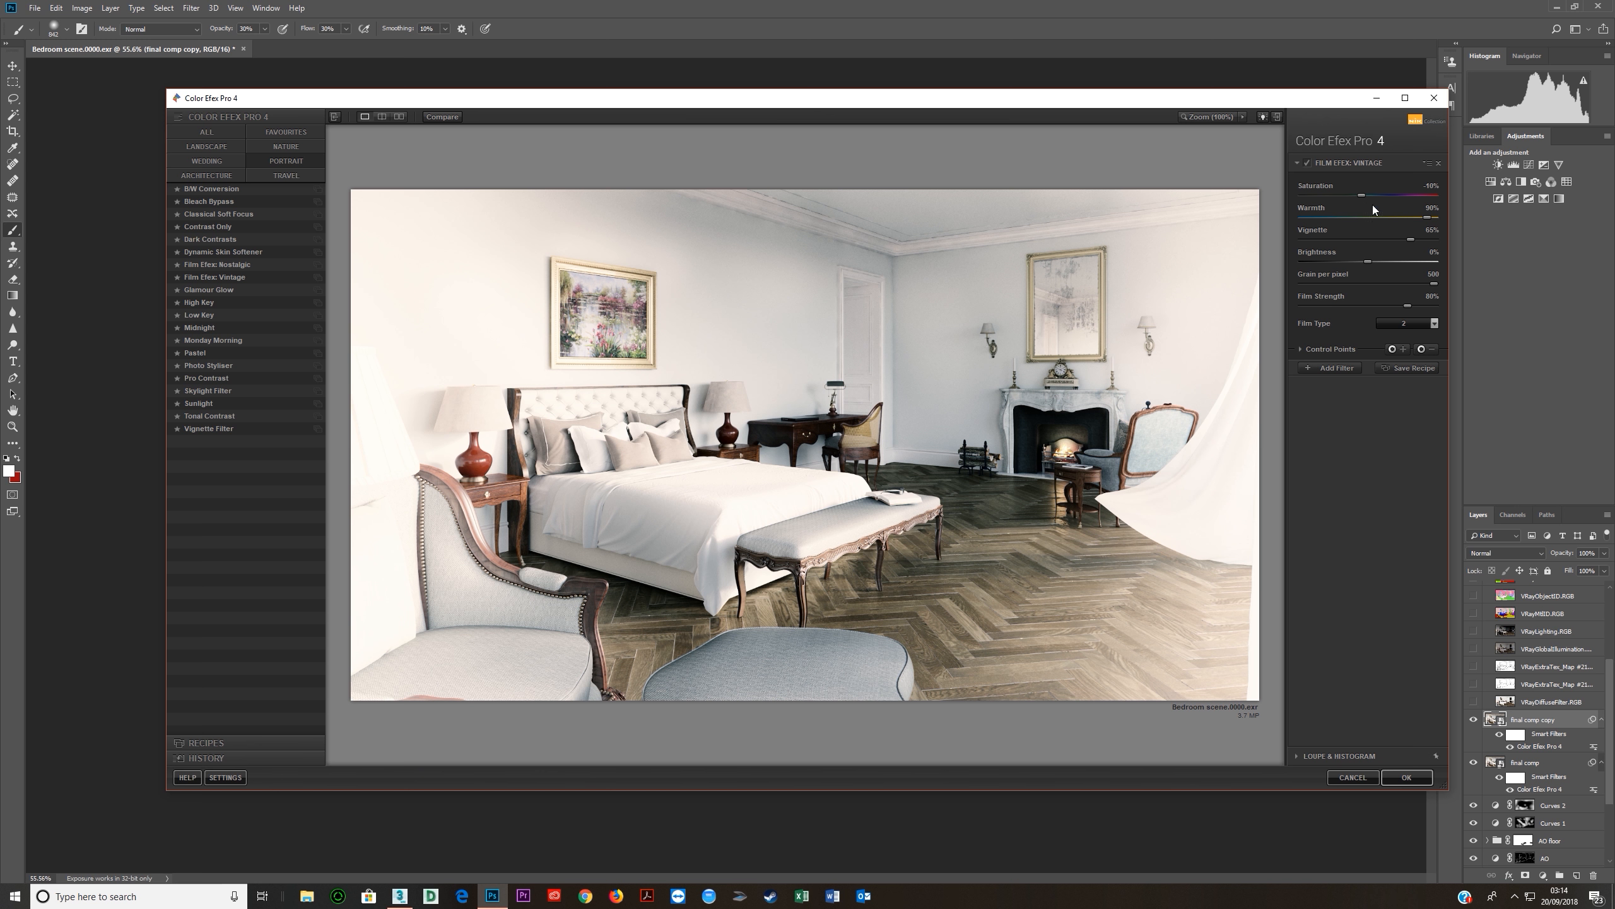
click(1401, 780)
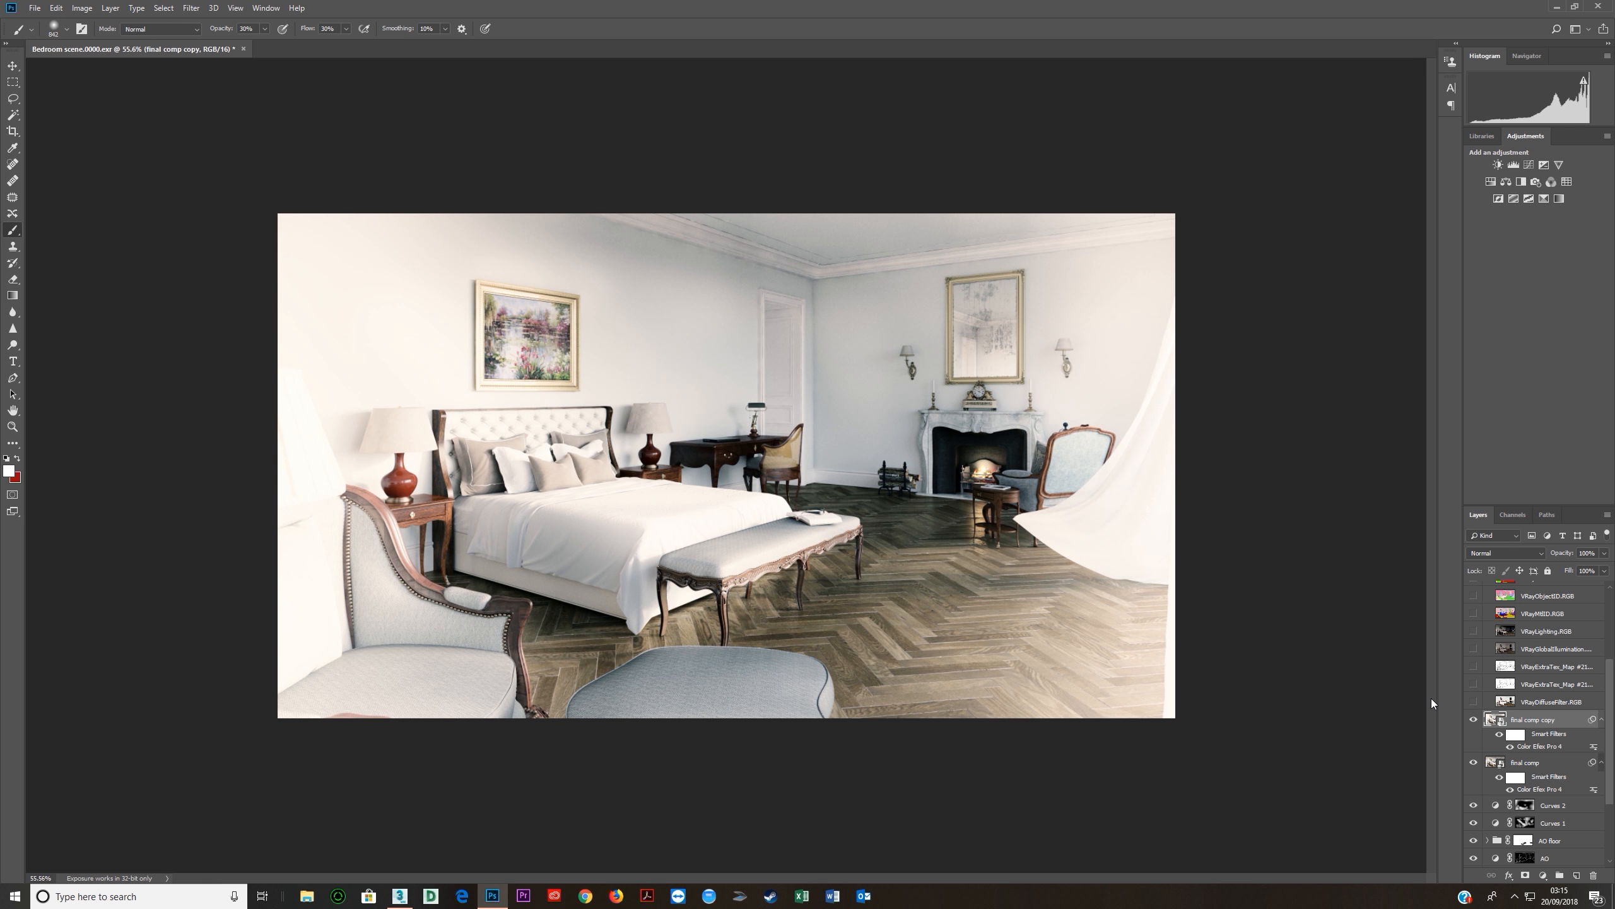
Try the final comp copy layer at 10% opacity, set it to 30%, and compare the image with and without it.
click(1588, 553)
text(10)
key(Return)
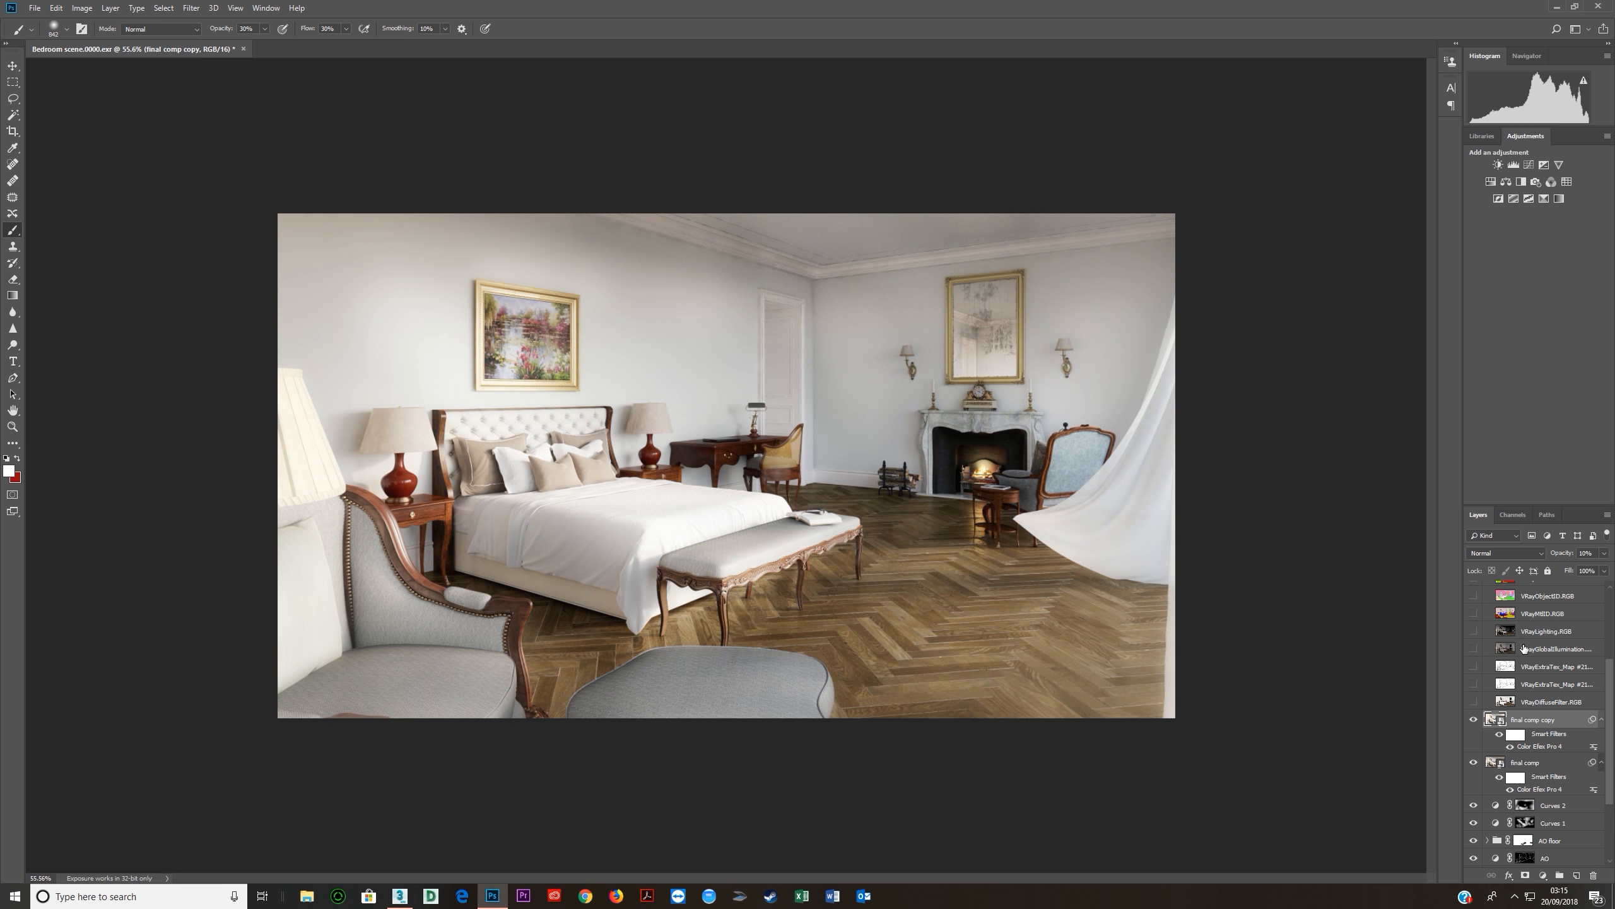
drag(1560, 556, 1581, 555)
click(1474, 720)
click(1474, 721)
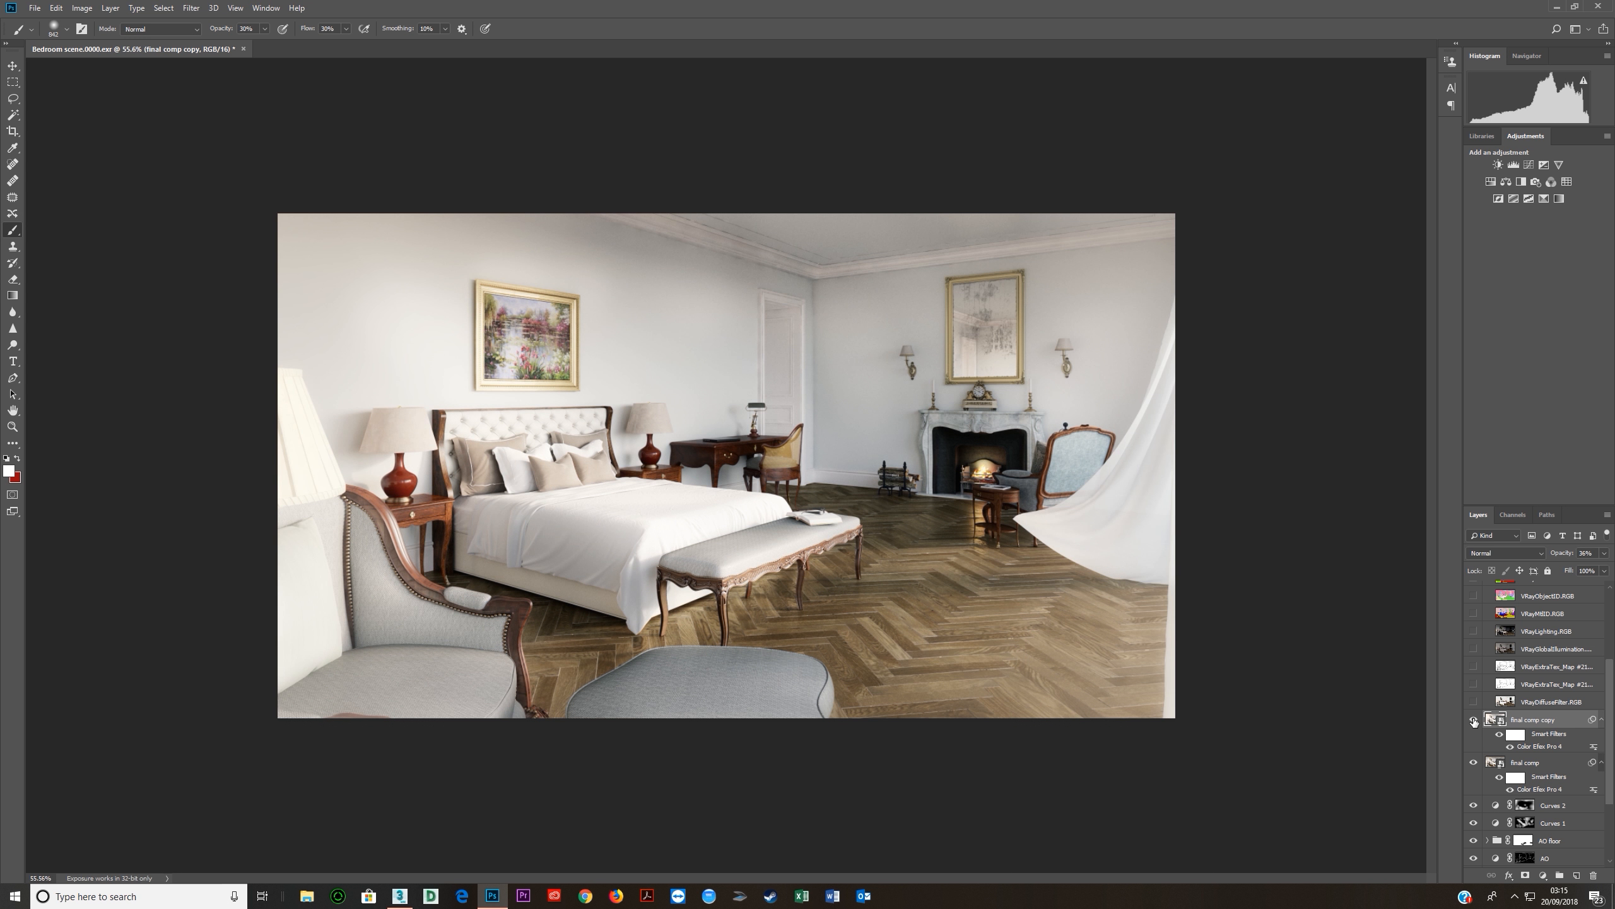
Try the blend modes from Darken through Luminosity on the final comp copy layer, then return it to Normal.
click(1497, 558)
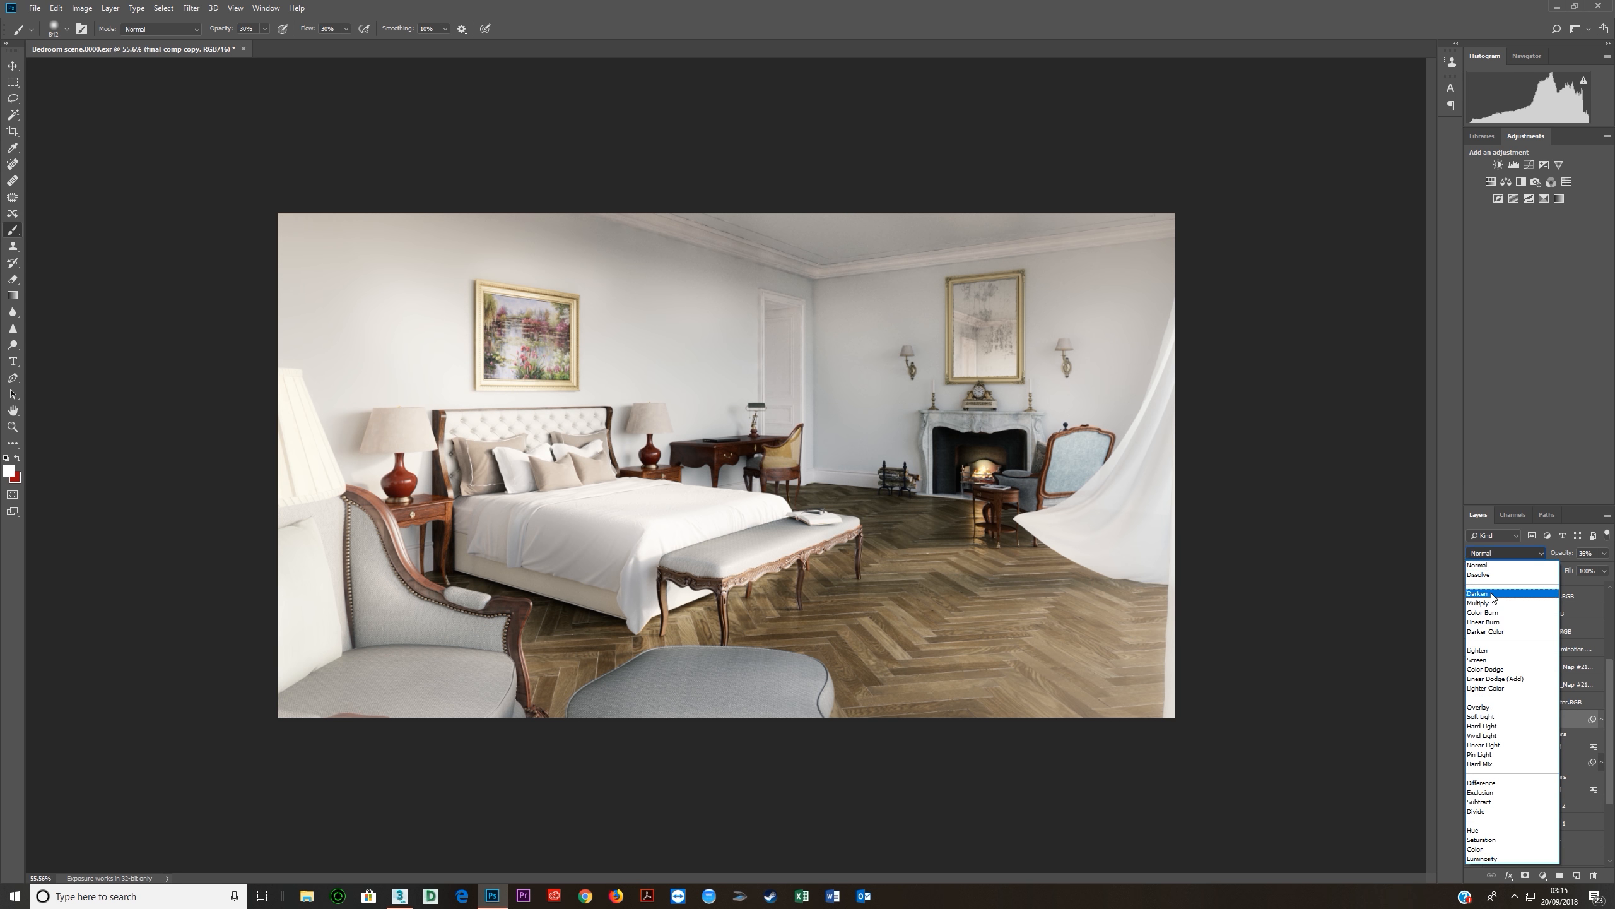
click(1500, 649)
click(1535, 555)
click(1539, 554)
click(1539, 554)
click(1494, 565)
key(Down)
key(Down)
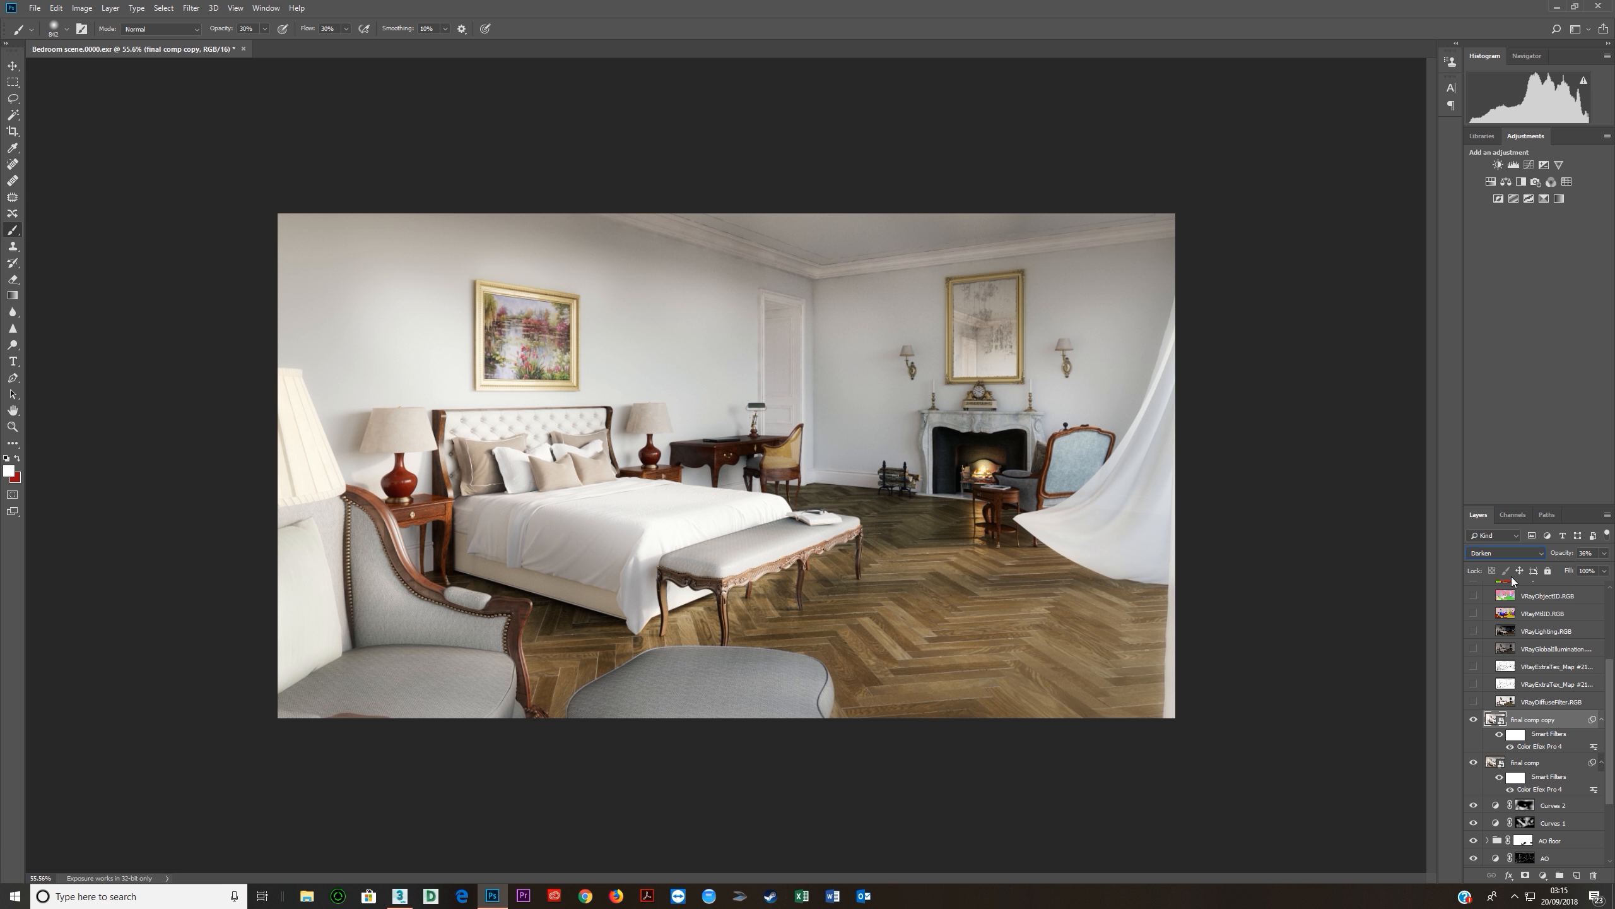
key(Down)
key(Down)
key(Down)
key(Down)
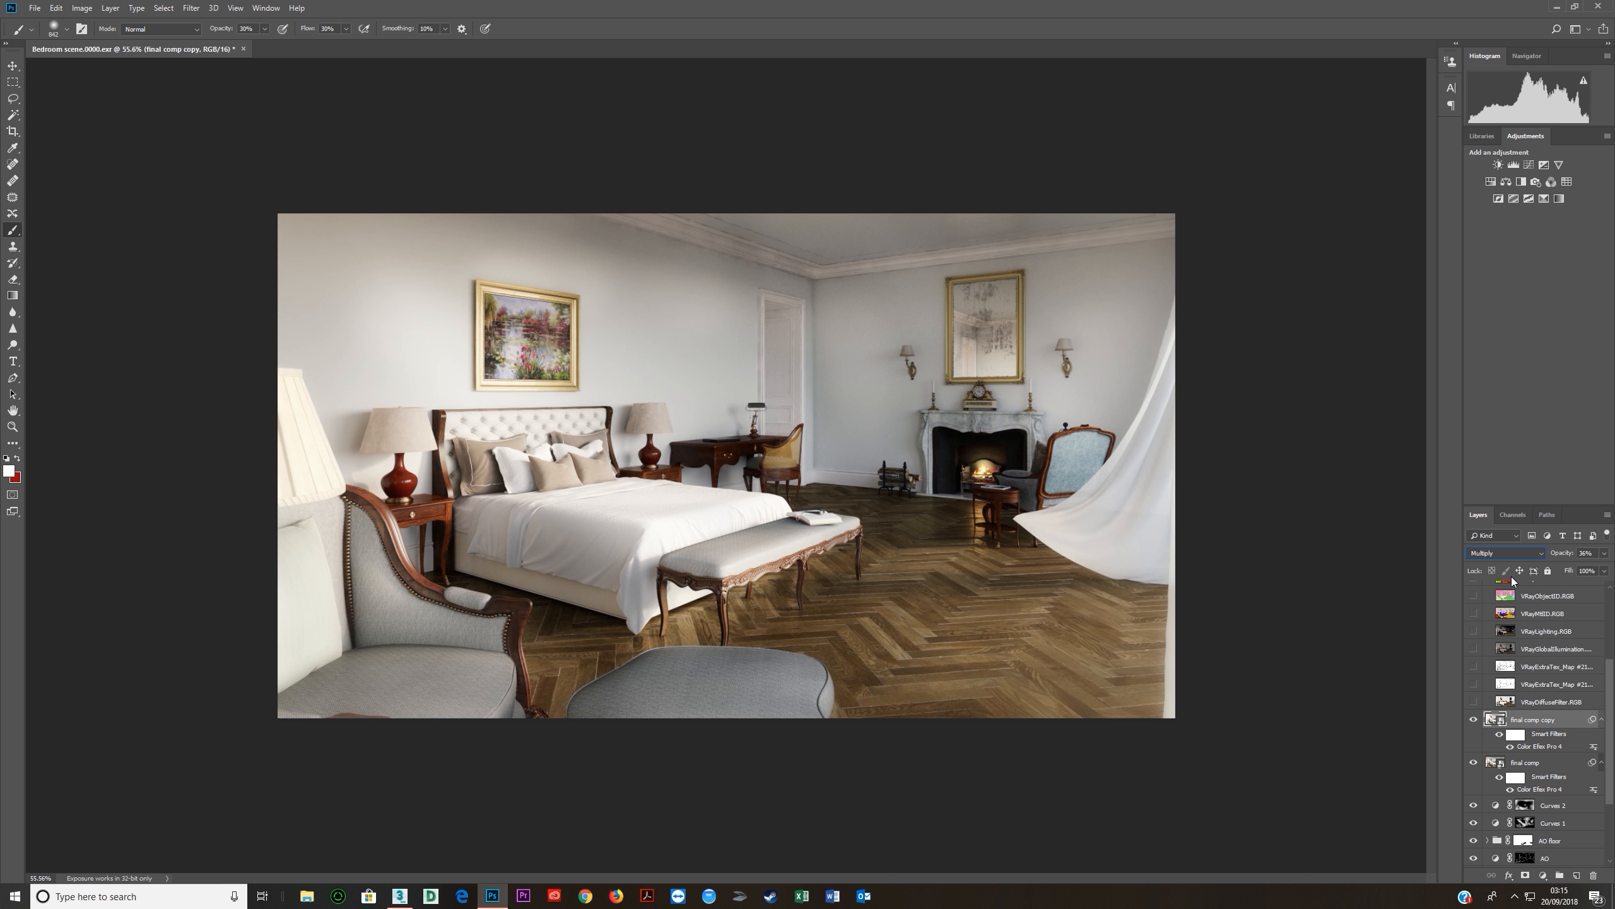
key(Down)
key(Down)
key(Down)
key(Down)
key(Down)
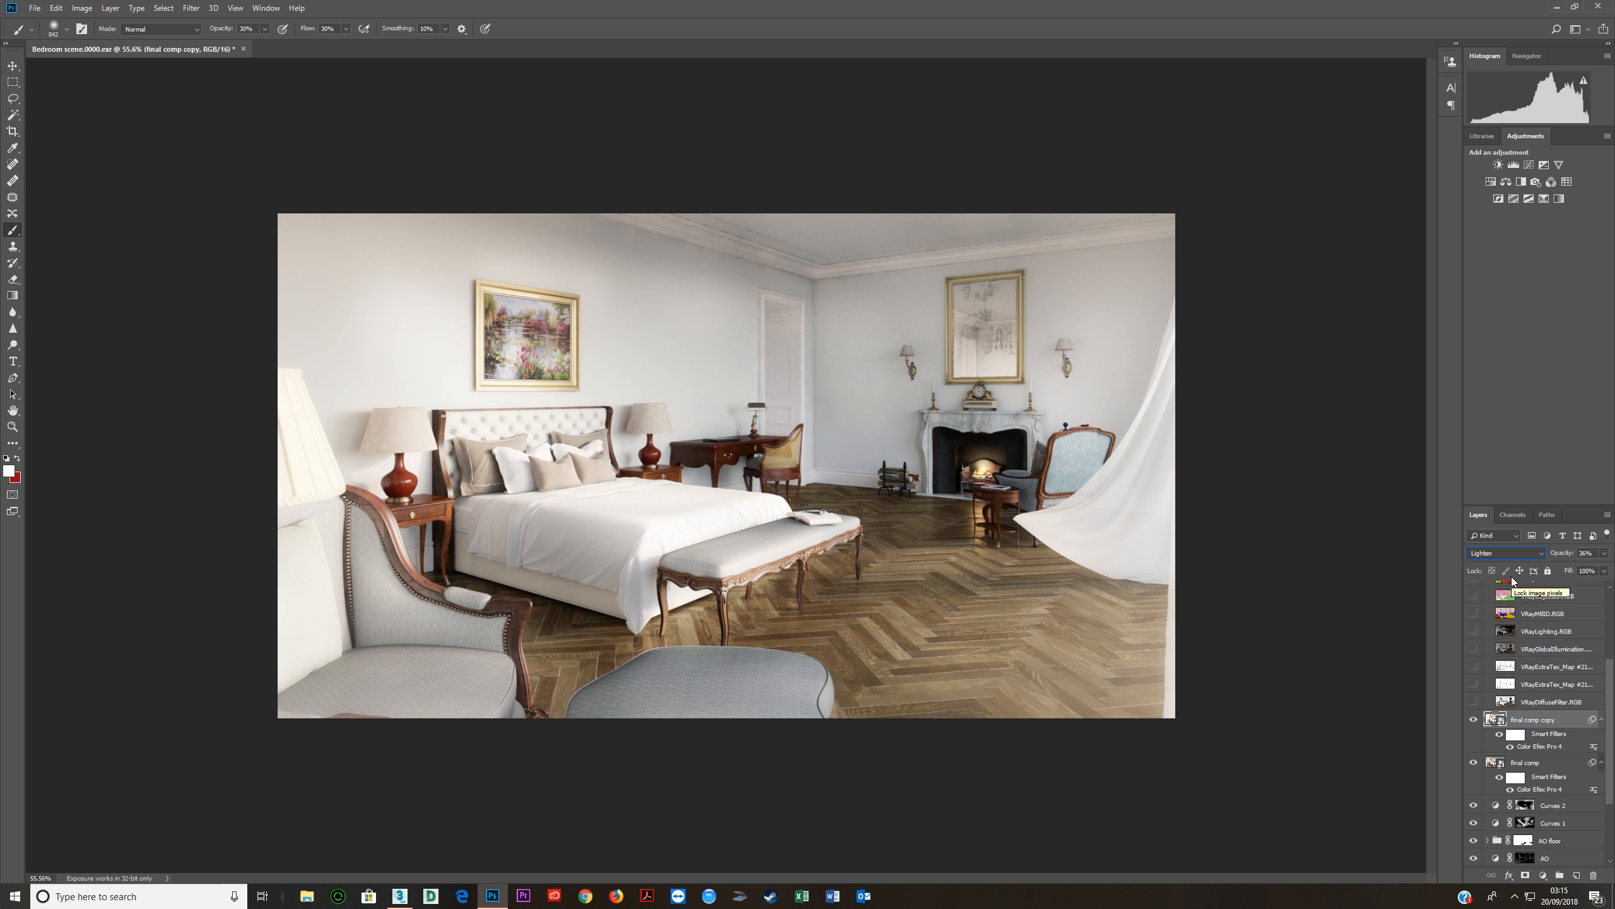
key(Down)
key(Down)
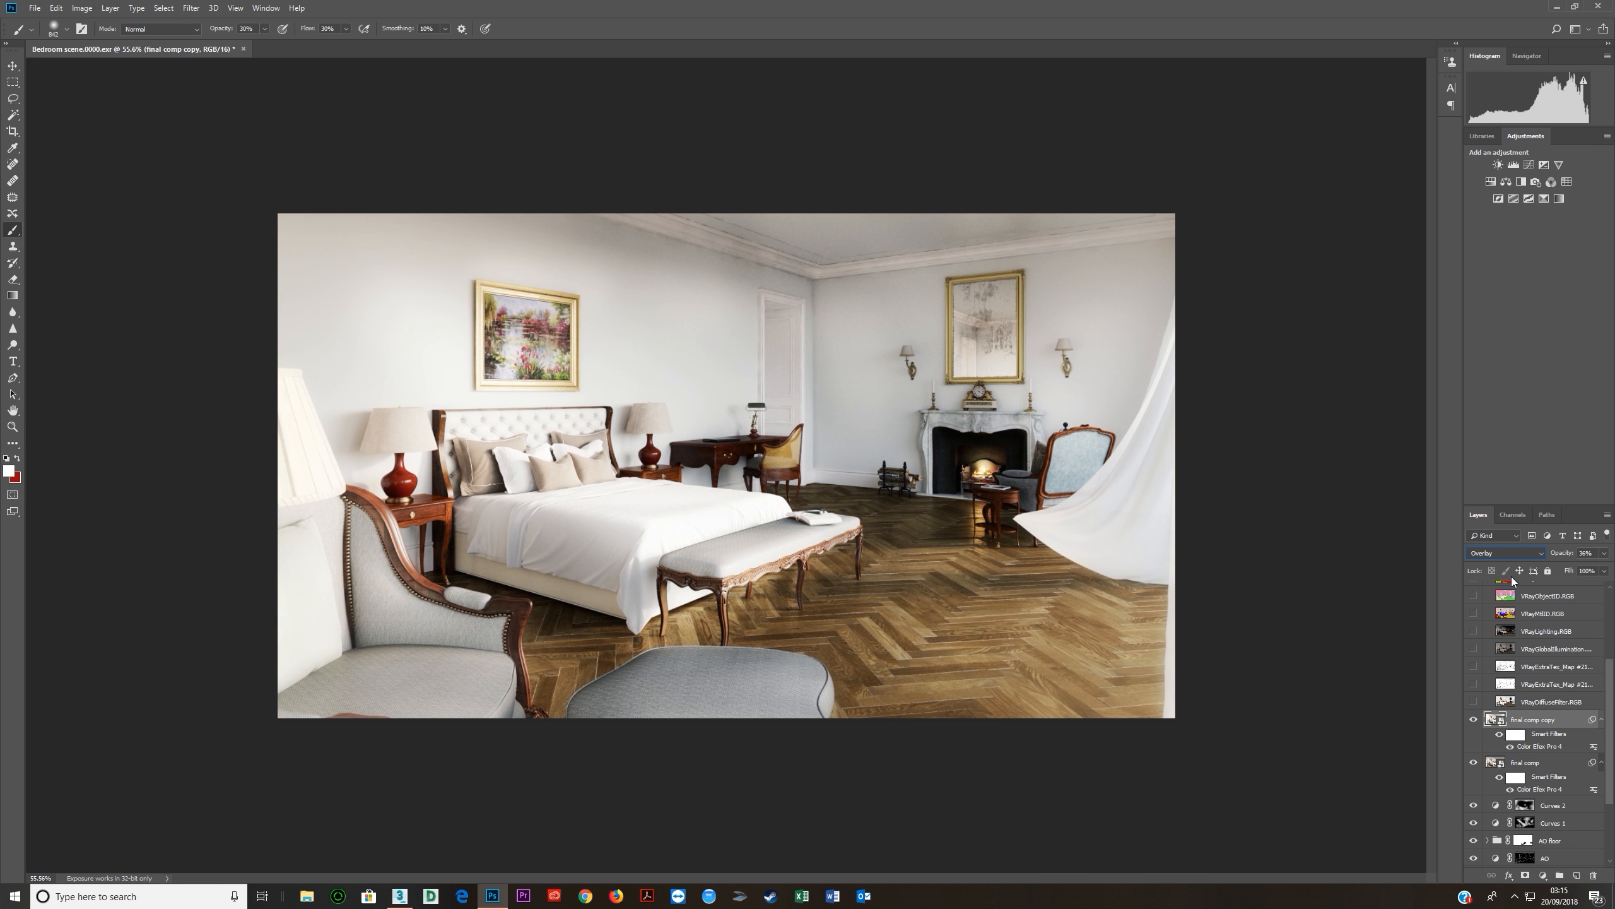
key(Down)
key(Down)
key(Down)
key(Down)
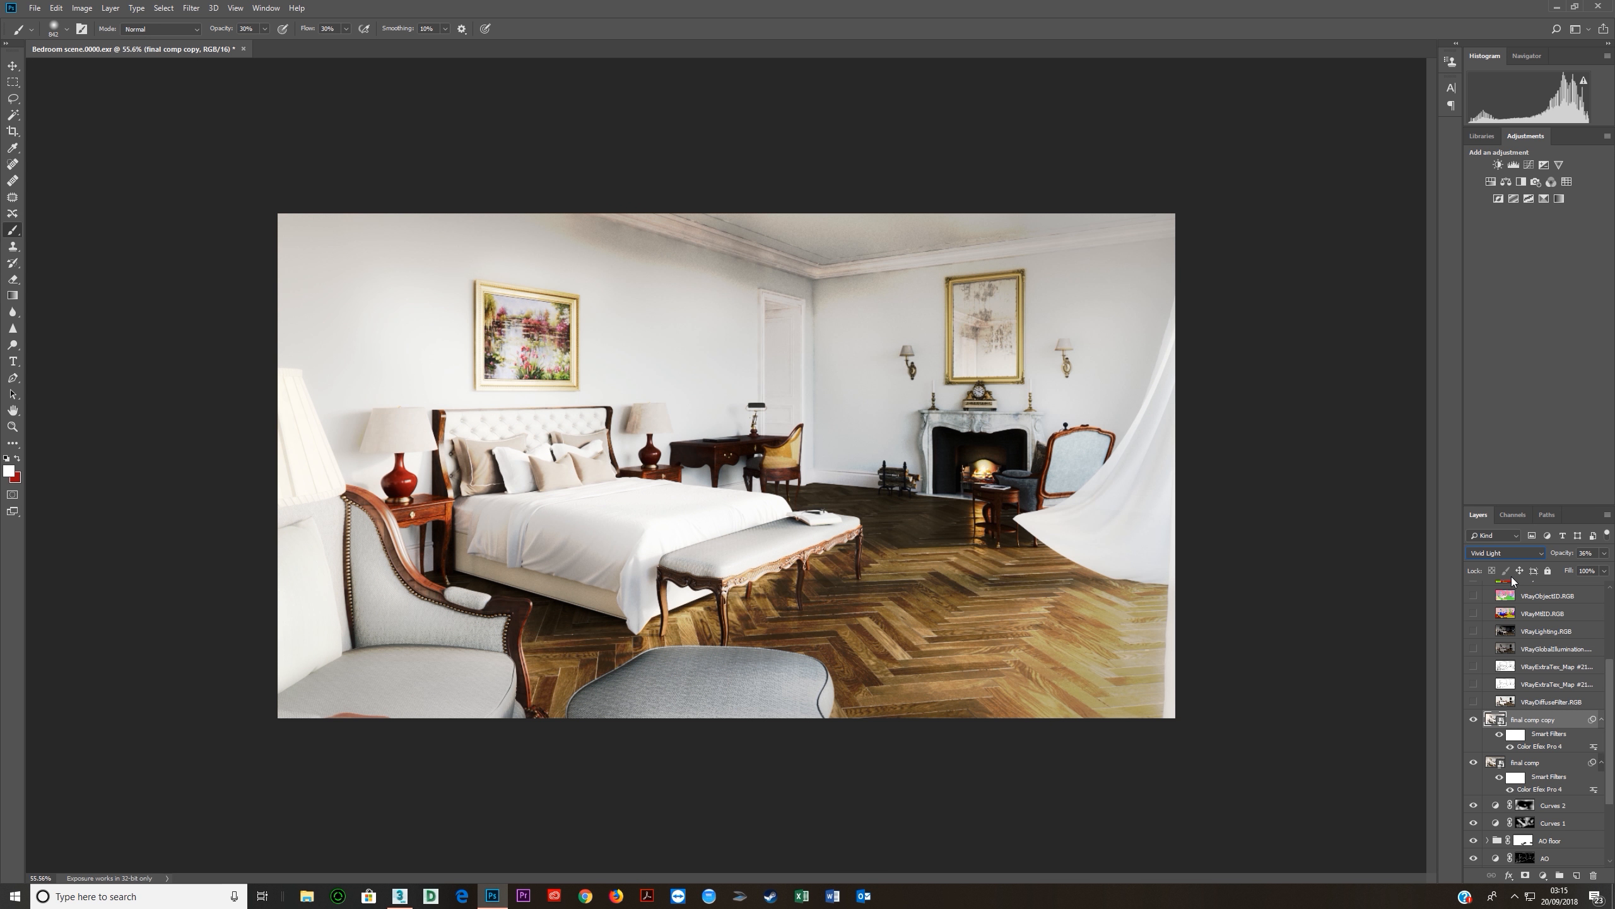
key(Down)
key(Down)
key(Down)
key(Down)
key(Down)
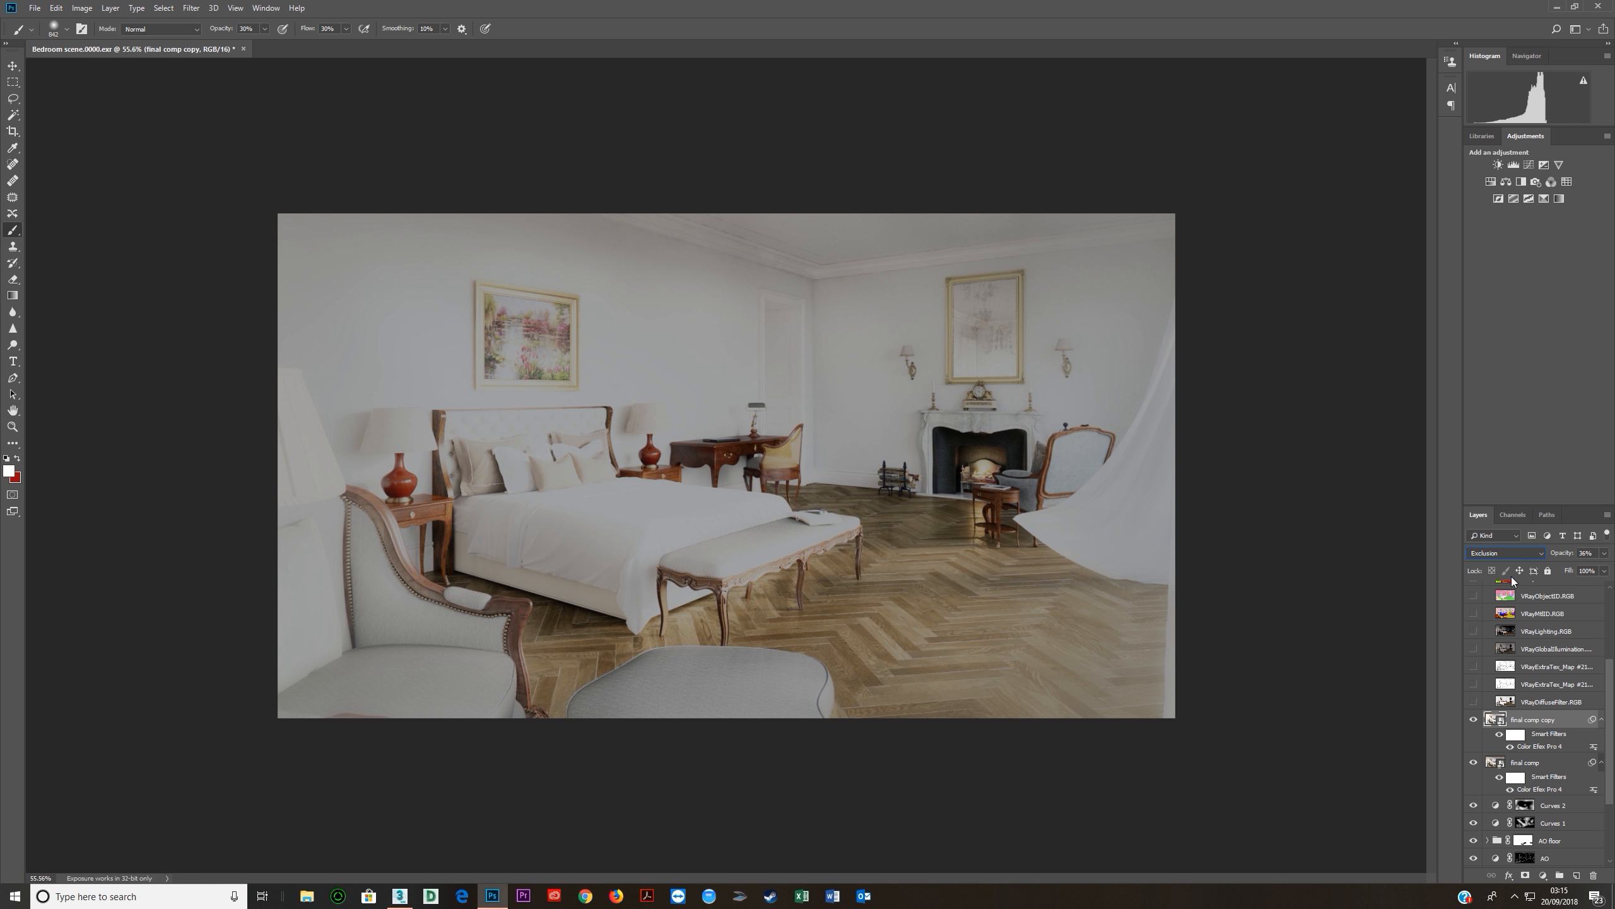
key(Down)
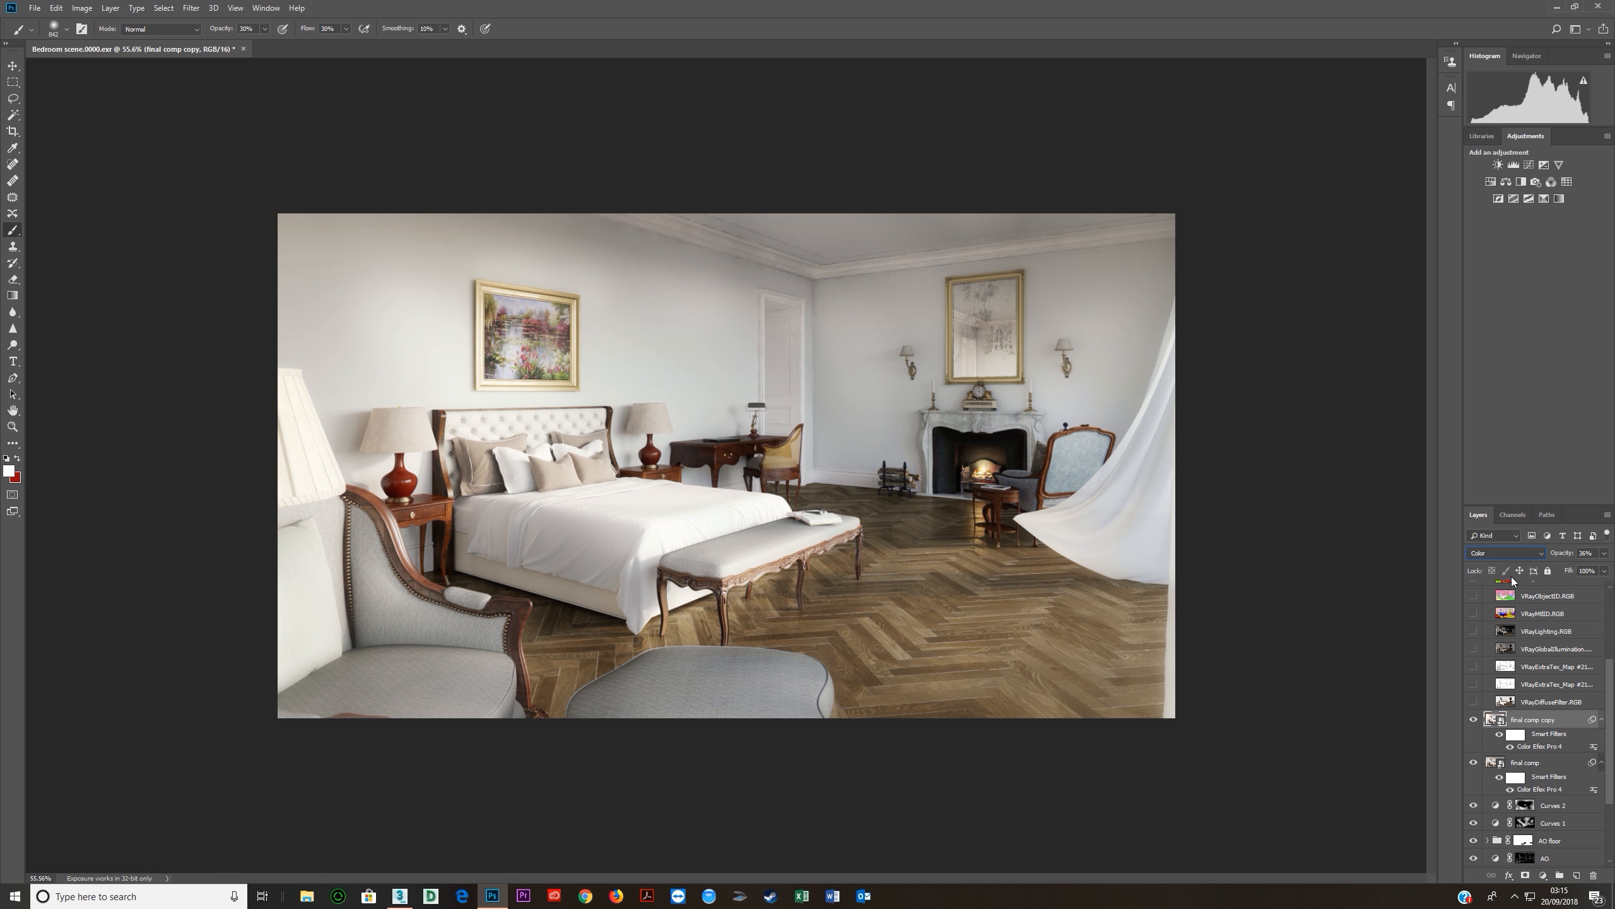
key(Down)
click(1505, 553)
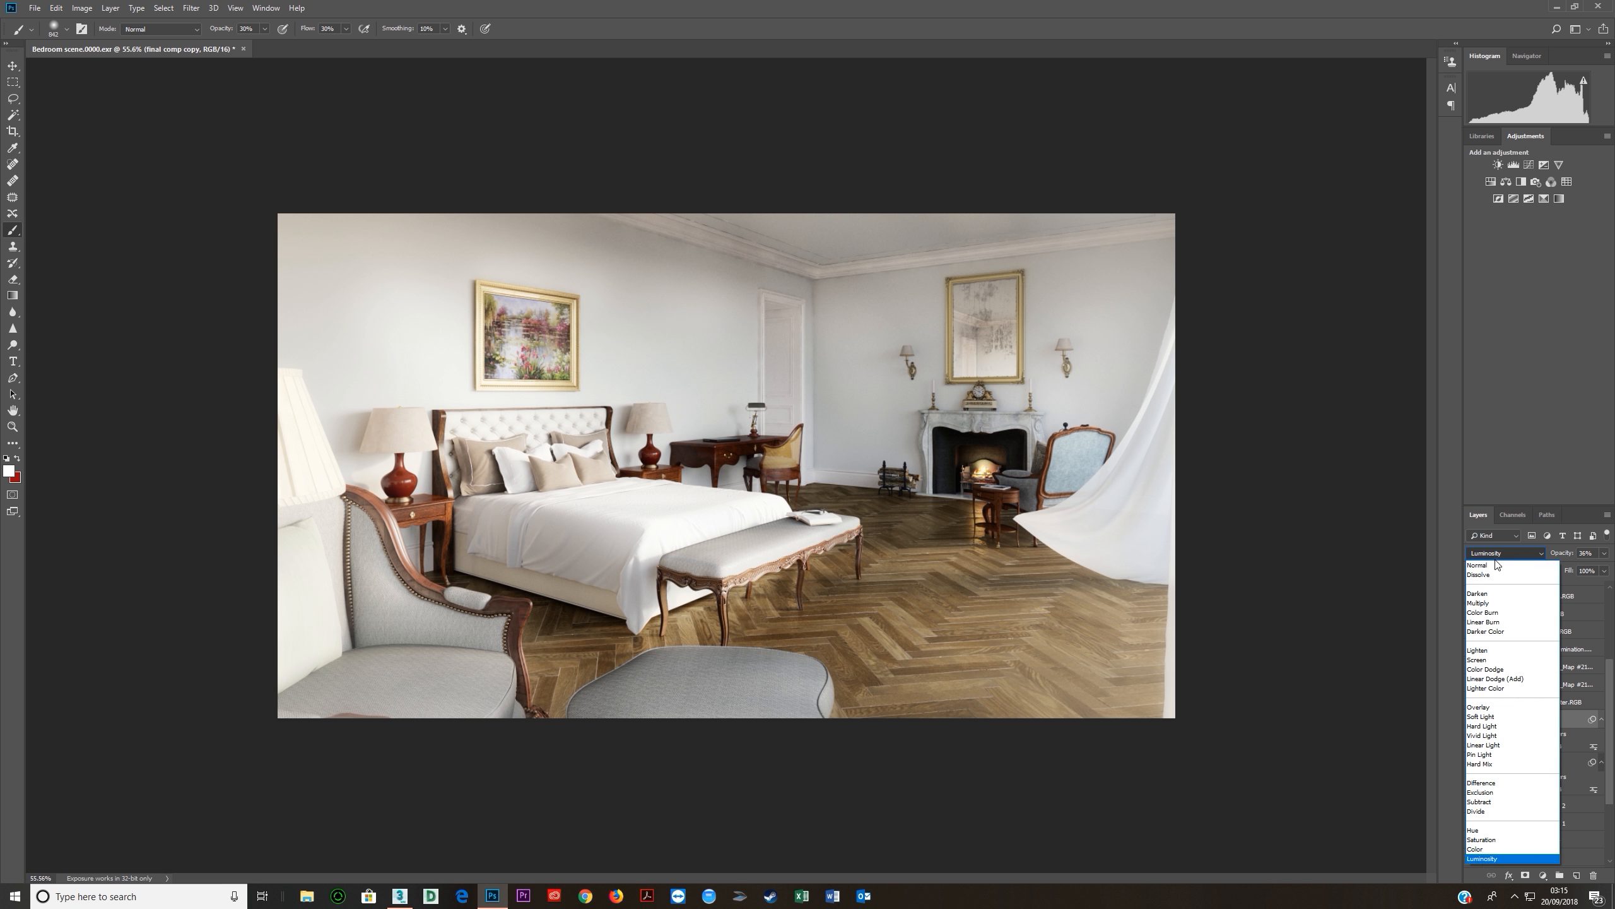
click(1491, 568)
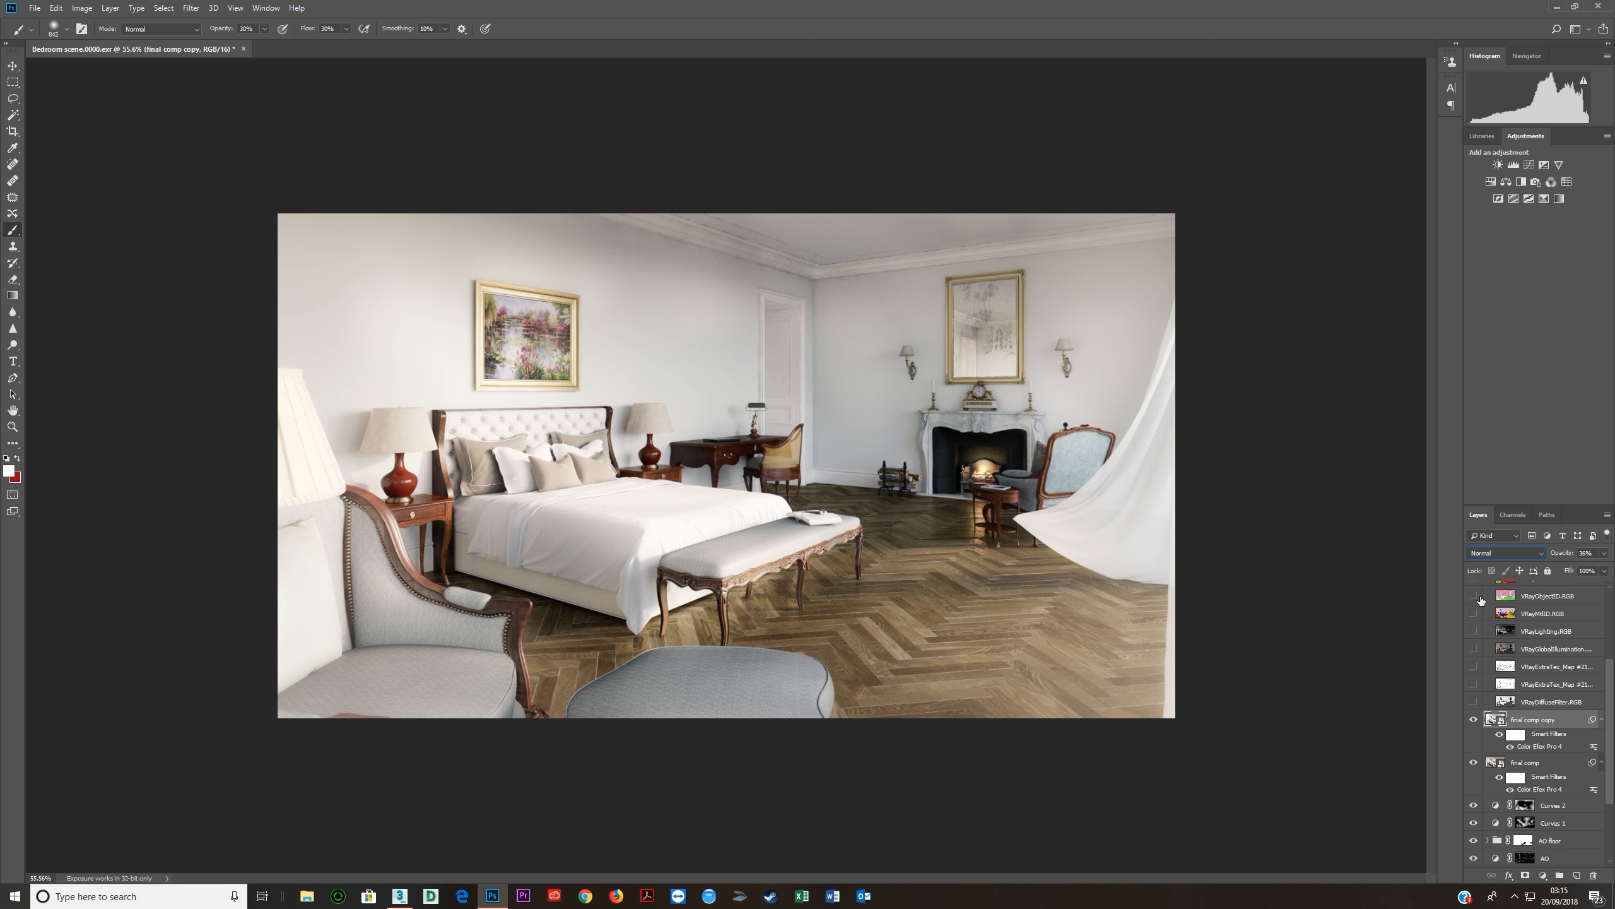
Compare the image with and without the final comp copy layer, leaving the layer visible.
click(1474, 721)
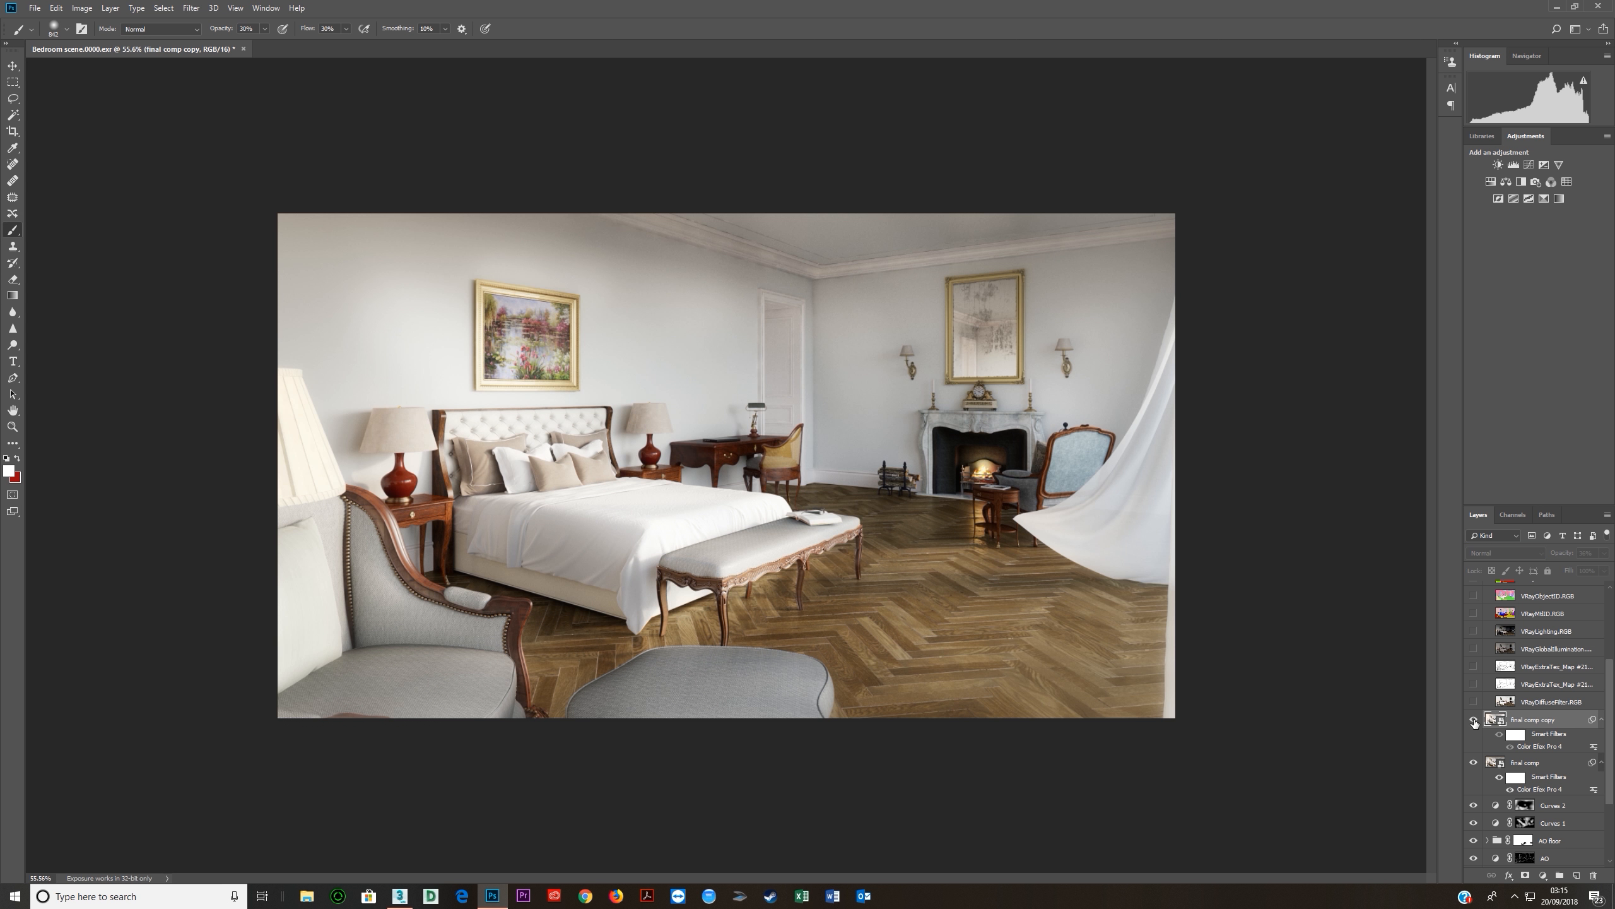
click(1473, 720)
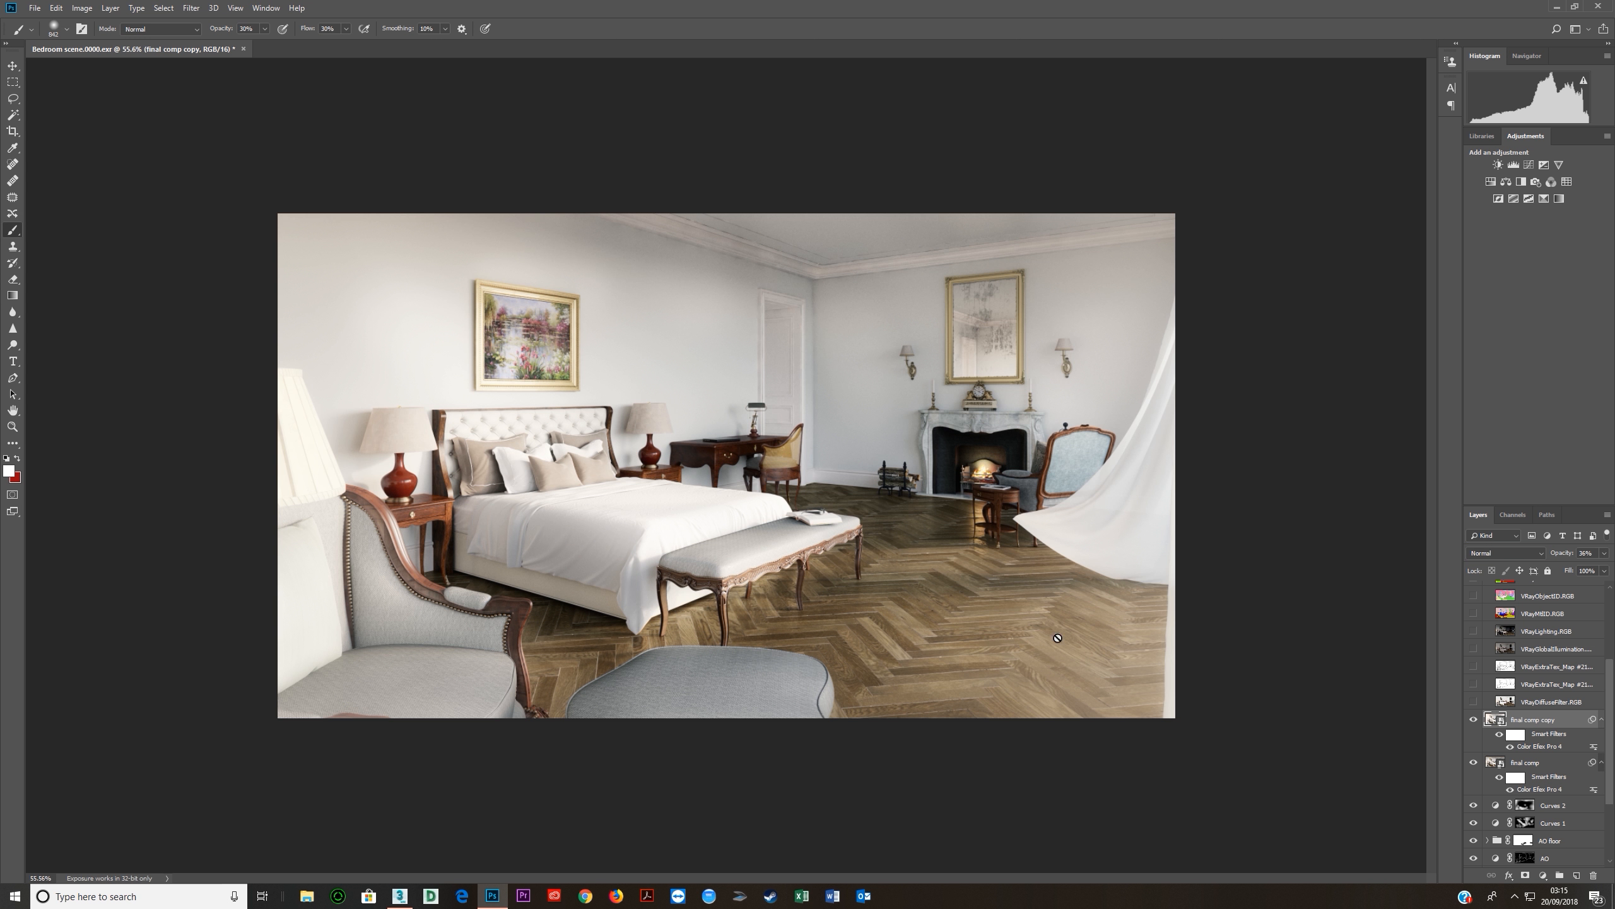
click(1474, 720)
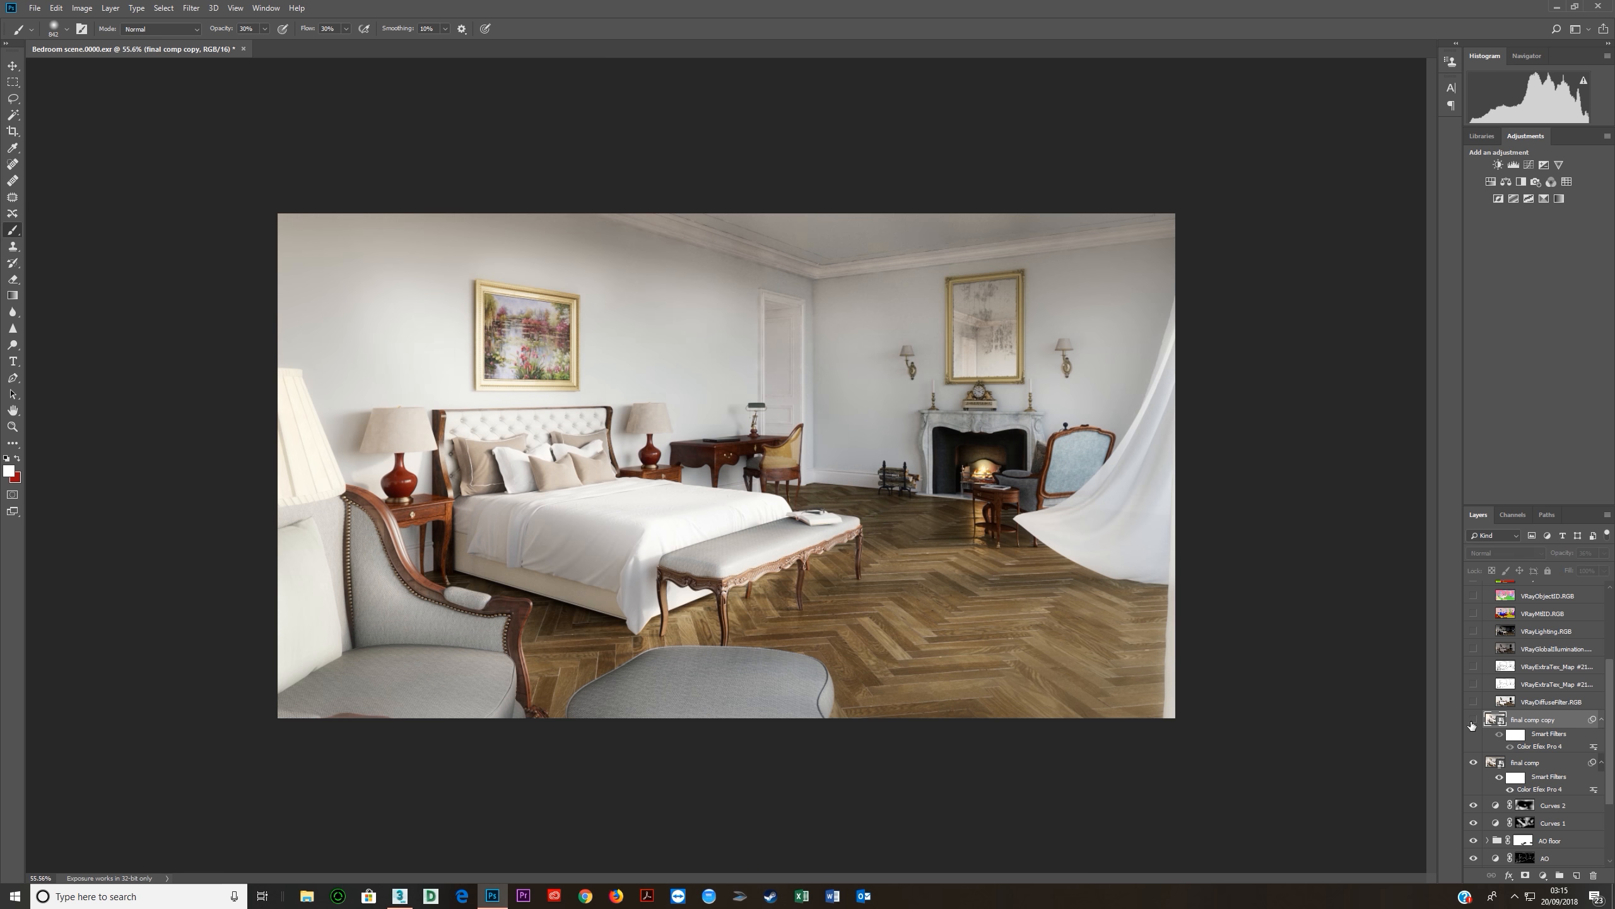
click(1473, 720)
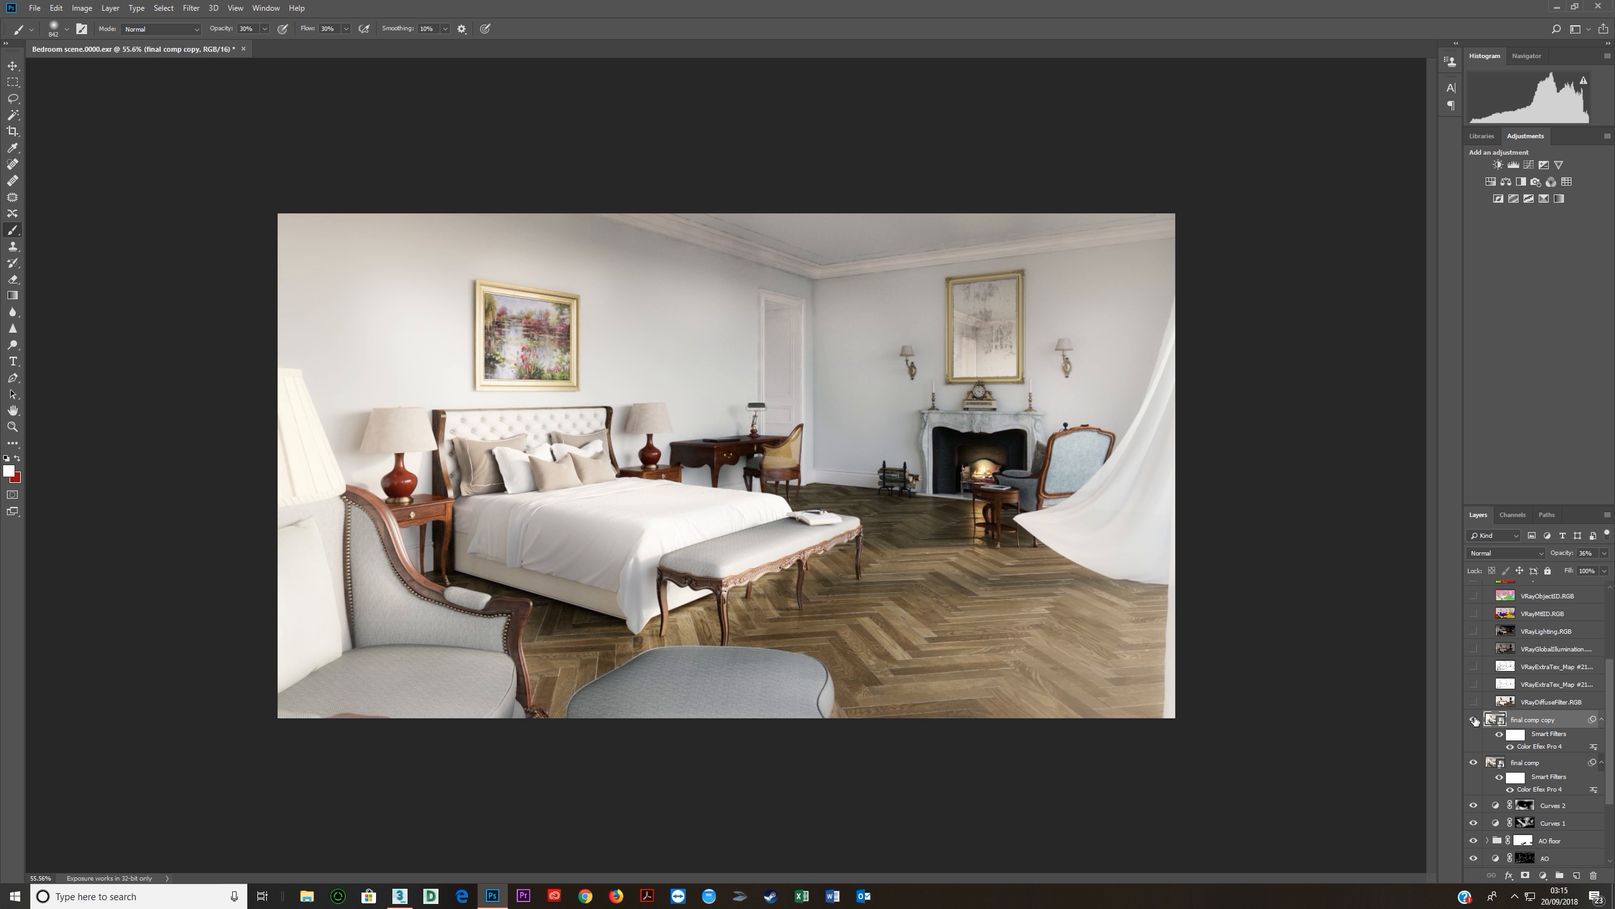
scroll(1045, 592, up, 2)
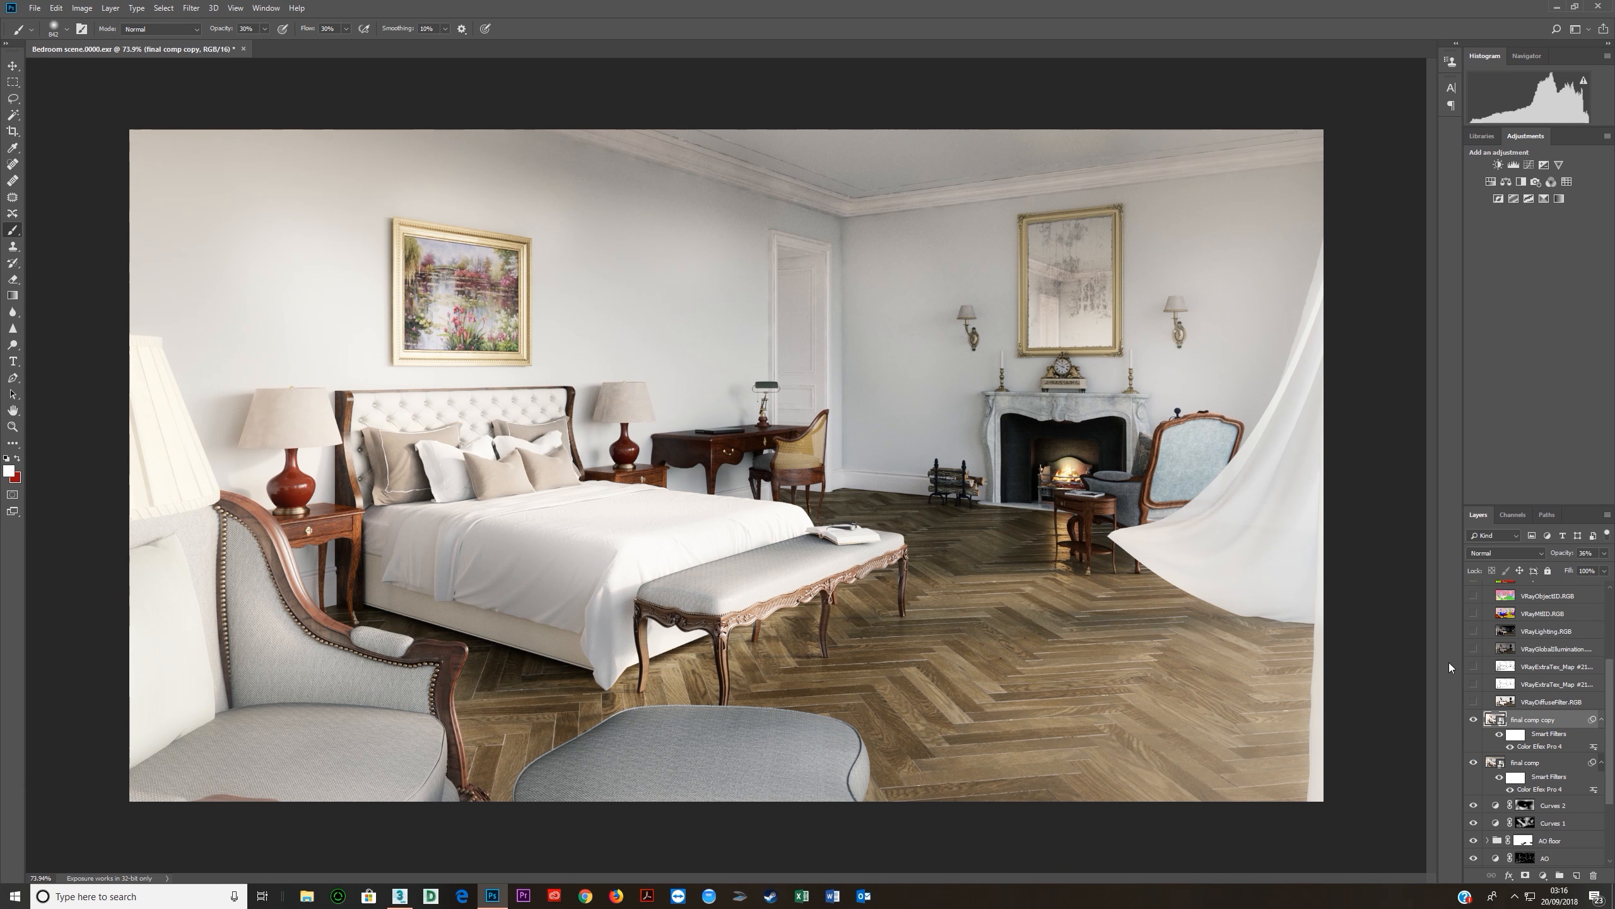
Collapse the help group of render passes and hide it.
click(1545, 703)
scroll(1527, 693, up, 3)
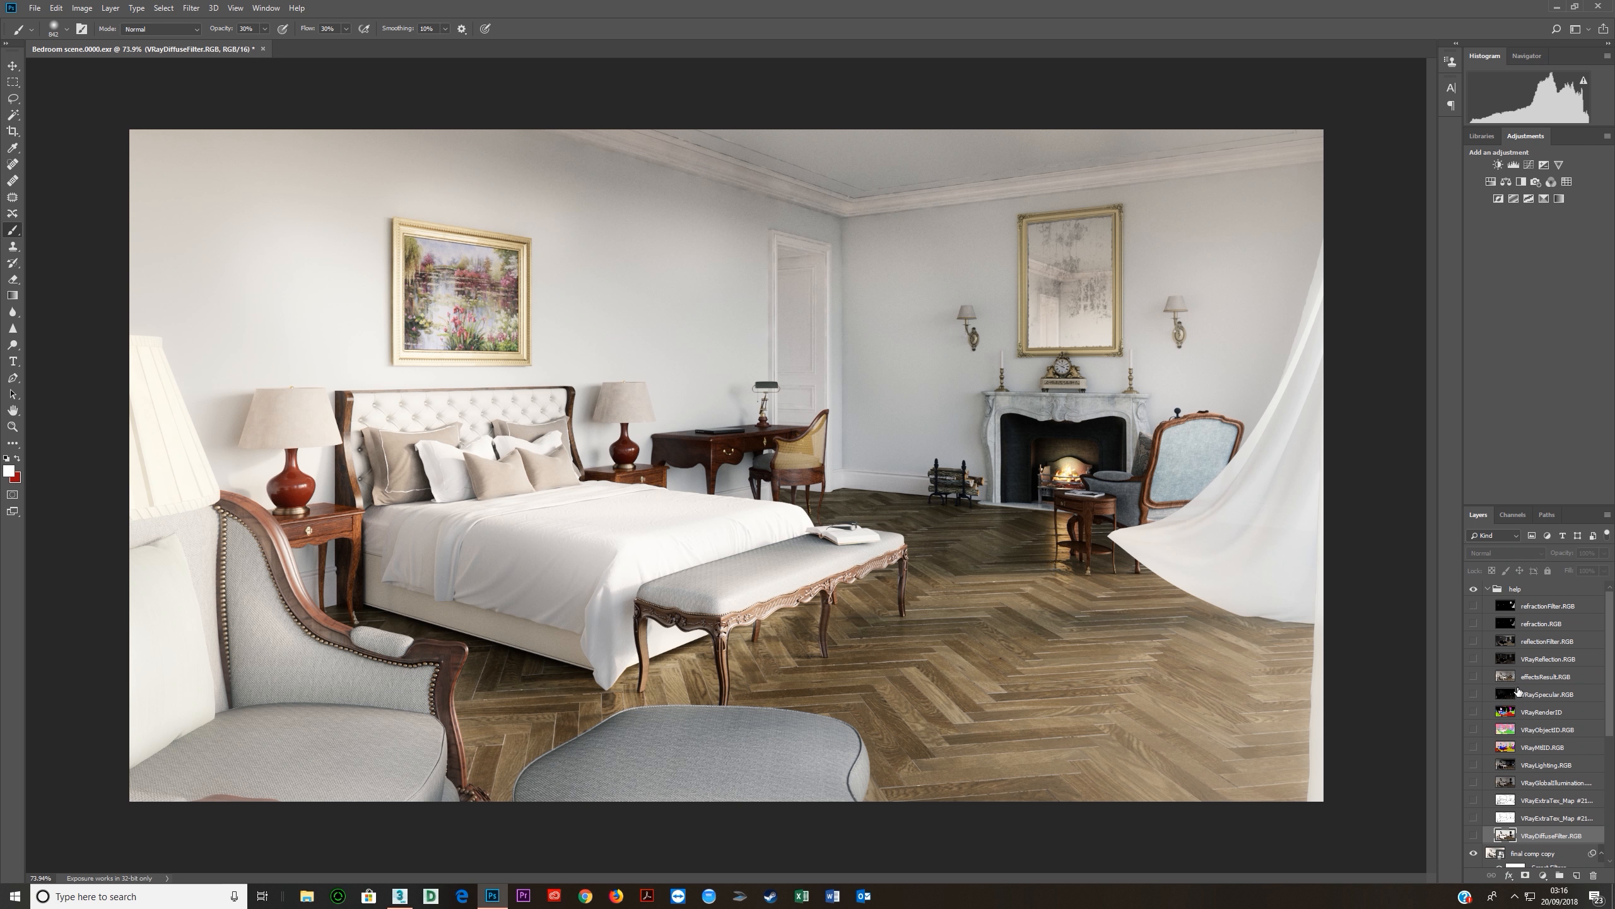
click(1487, 590)
click(1473, 588)
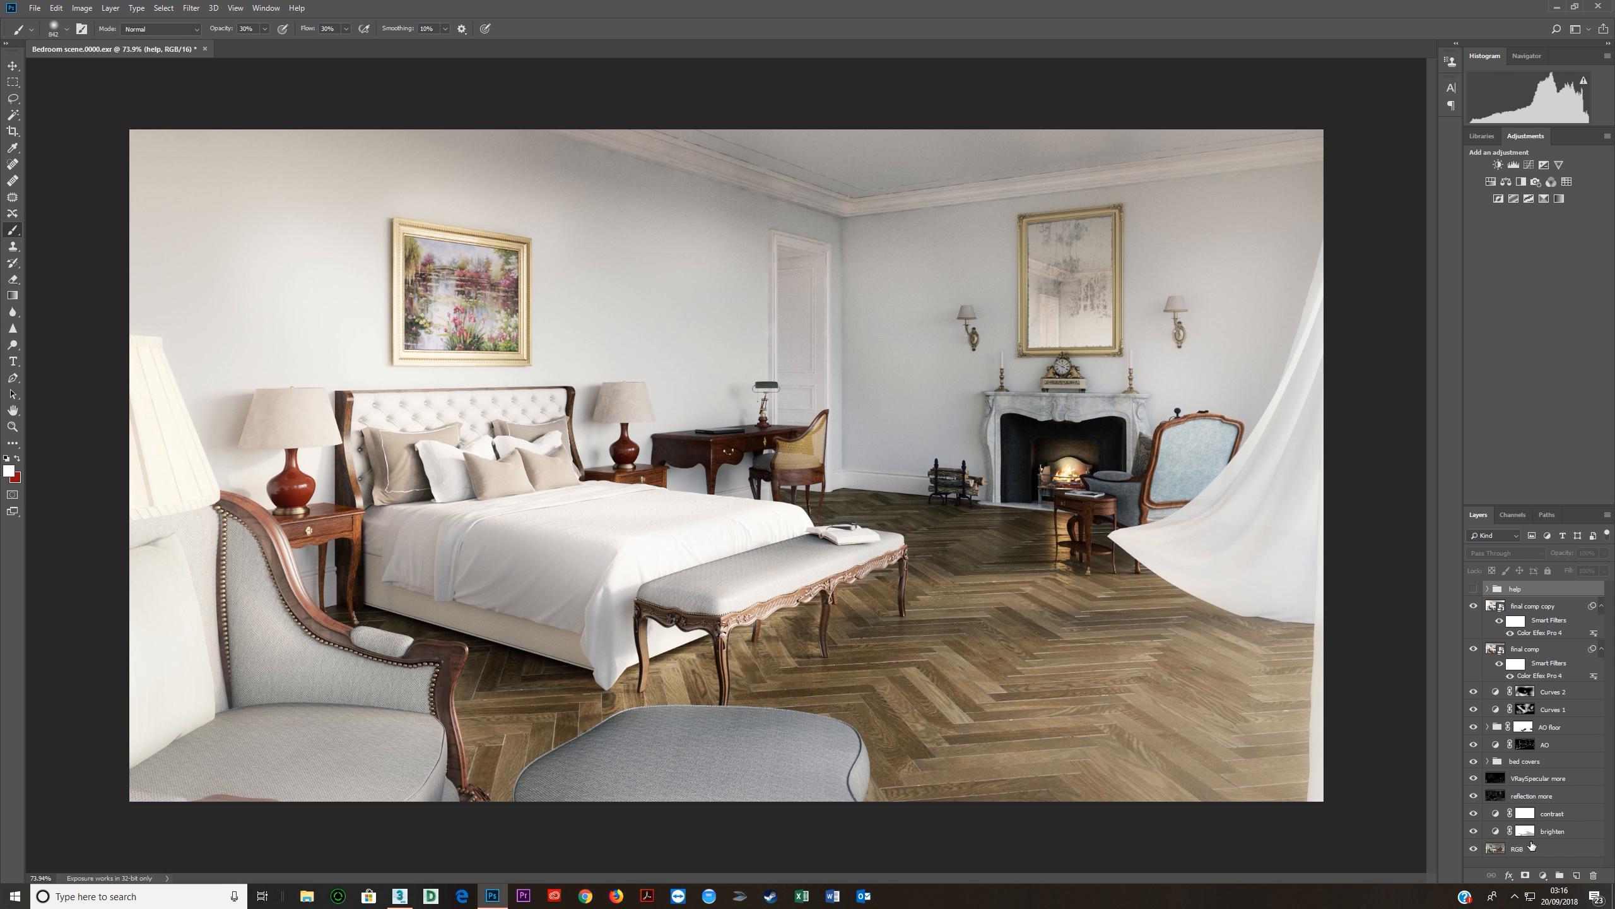
Isolate the RGB base render and reveal the layers above it in order, from brighten up to final comp copy.
alt+click(1475, 850)
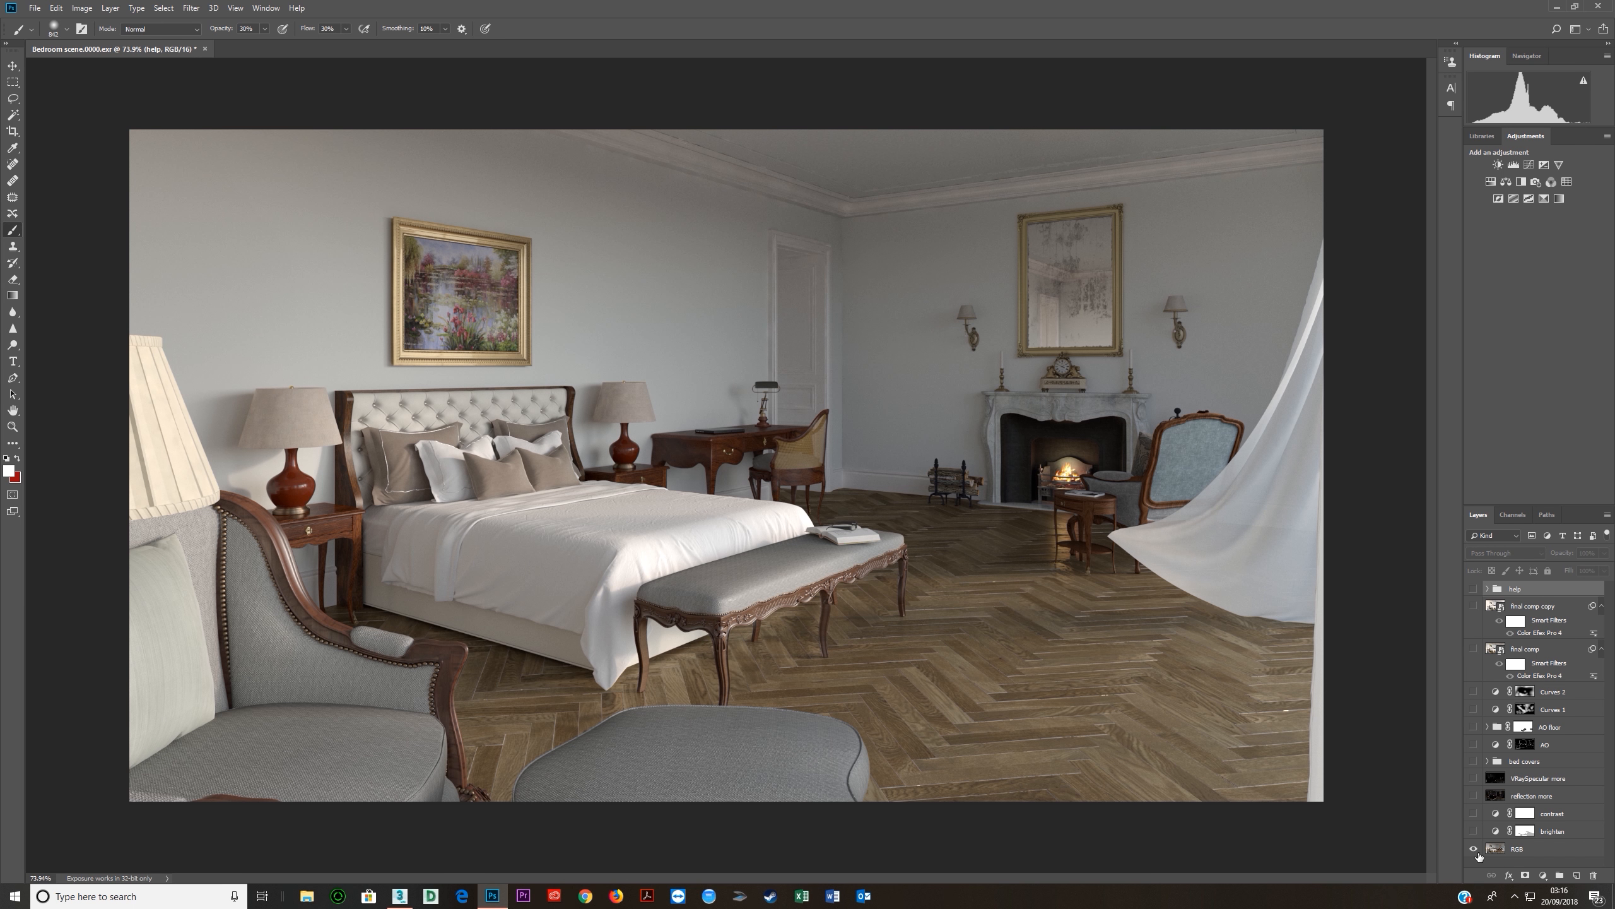
click(1474, 831)
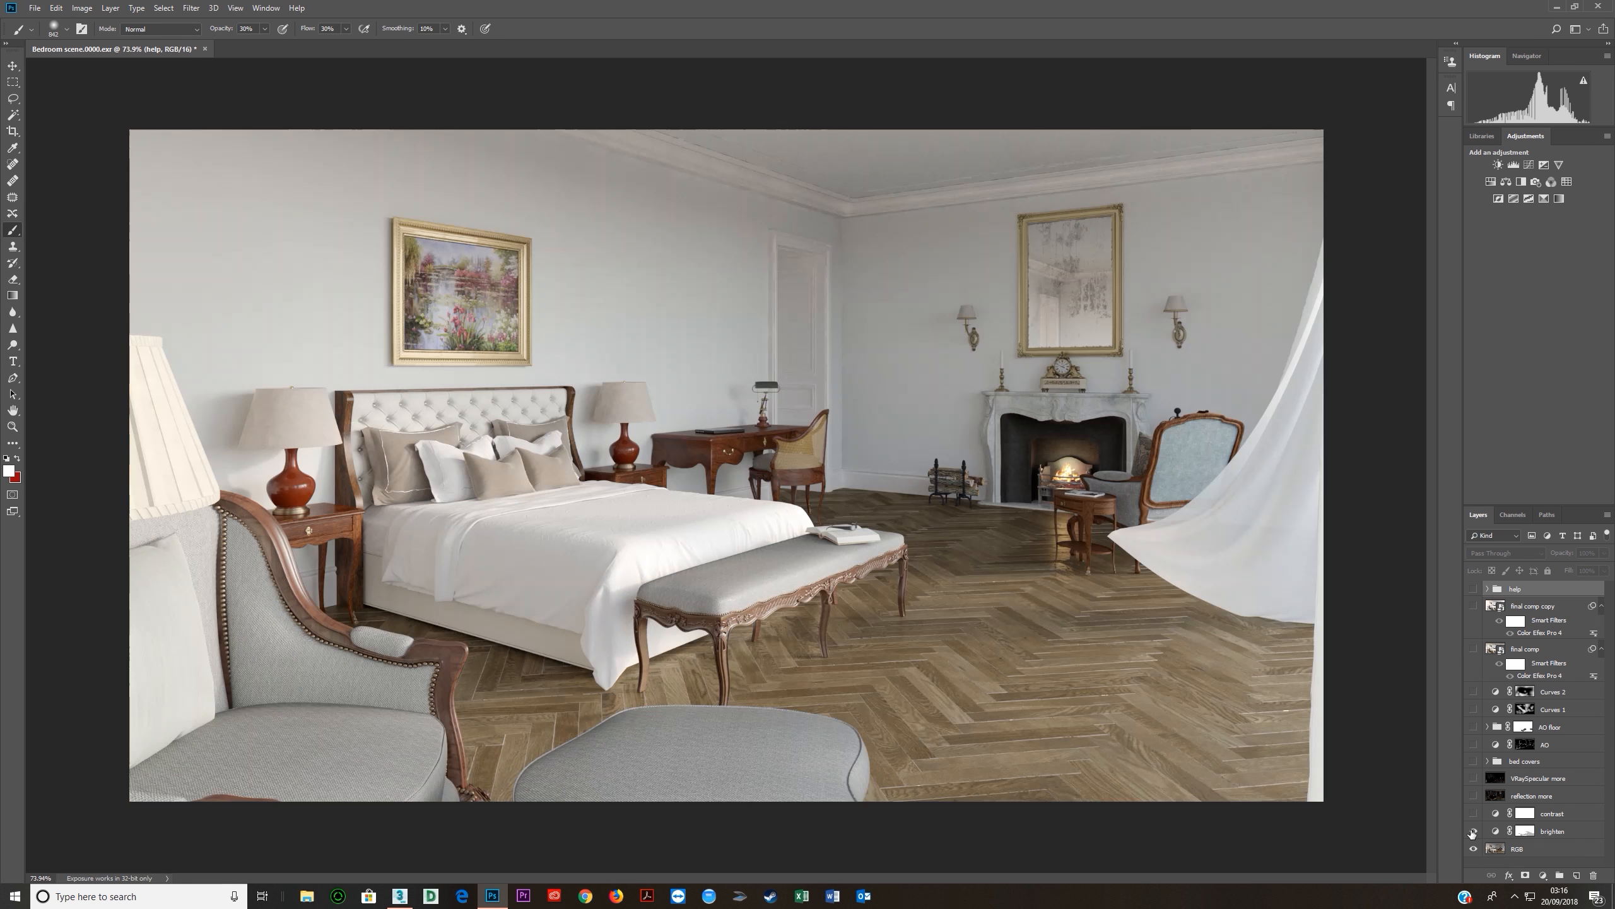
click(1473, 814)
drag(1472, 814, 1471, 606)
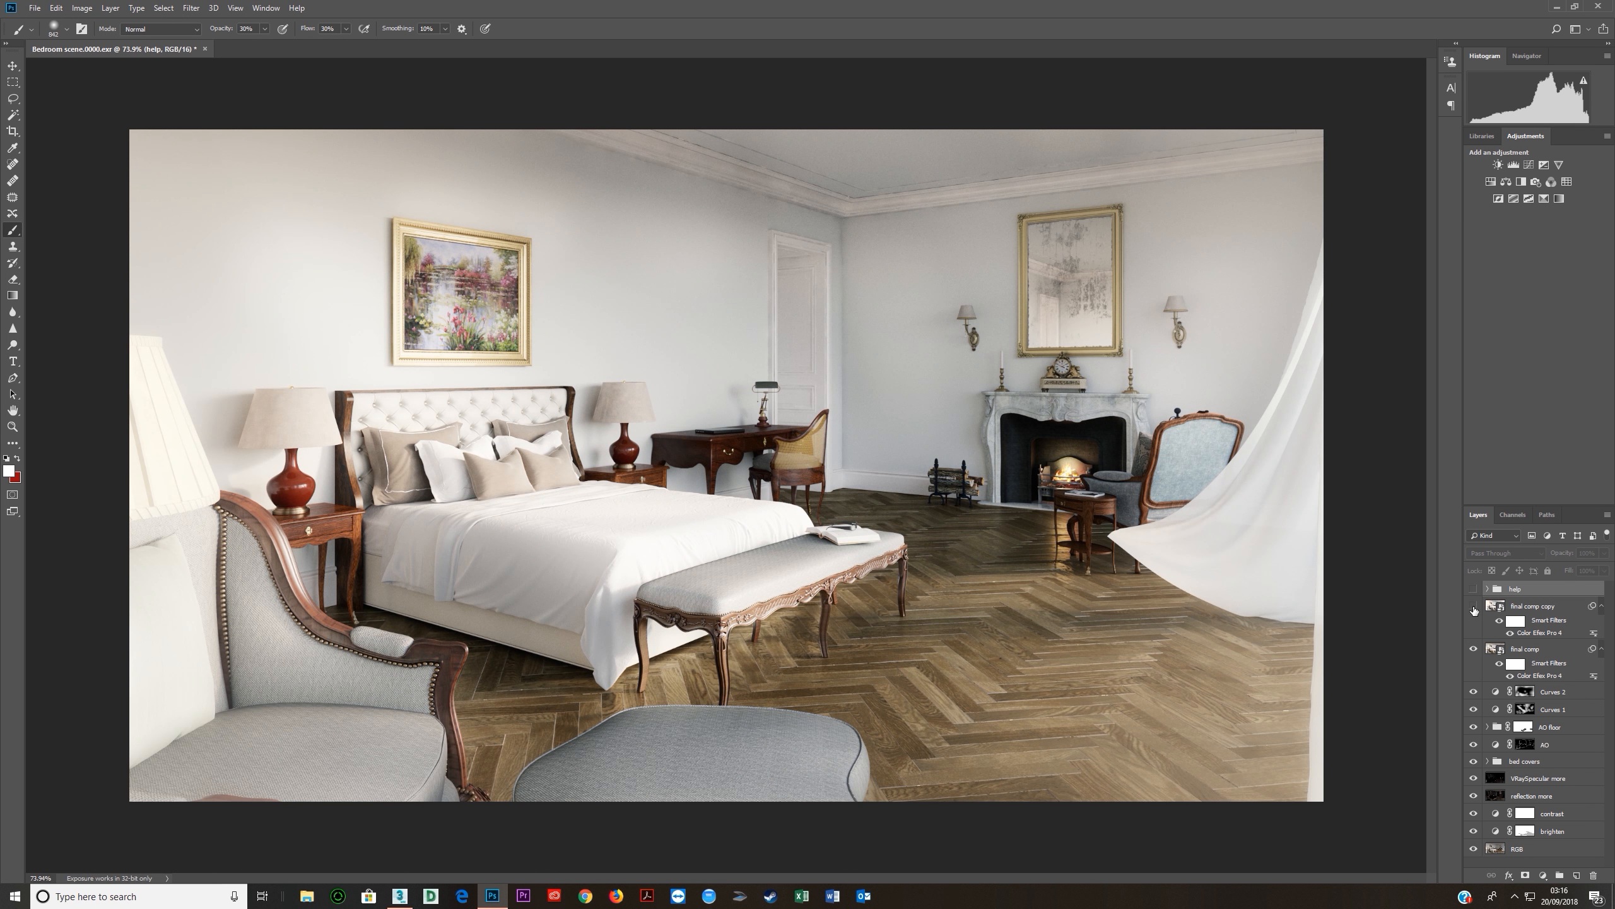
Compare the image with and without the final comp and final comp copy layers by toggling their visibility.
click(1473, 608)
click(1474, 650)
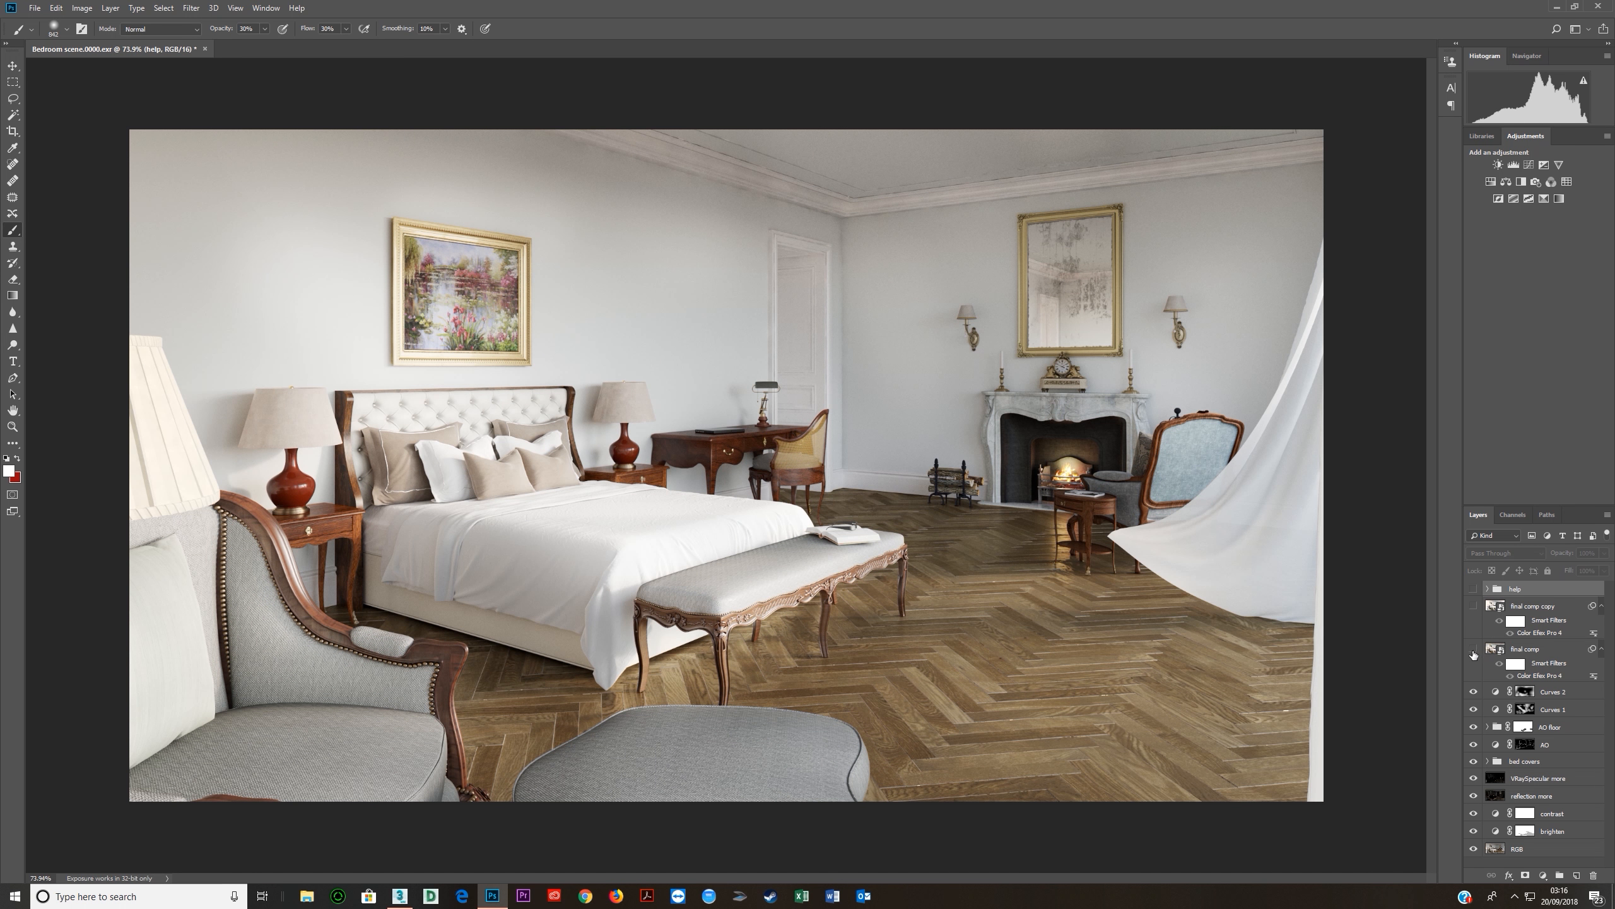
click(1473, 606)
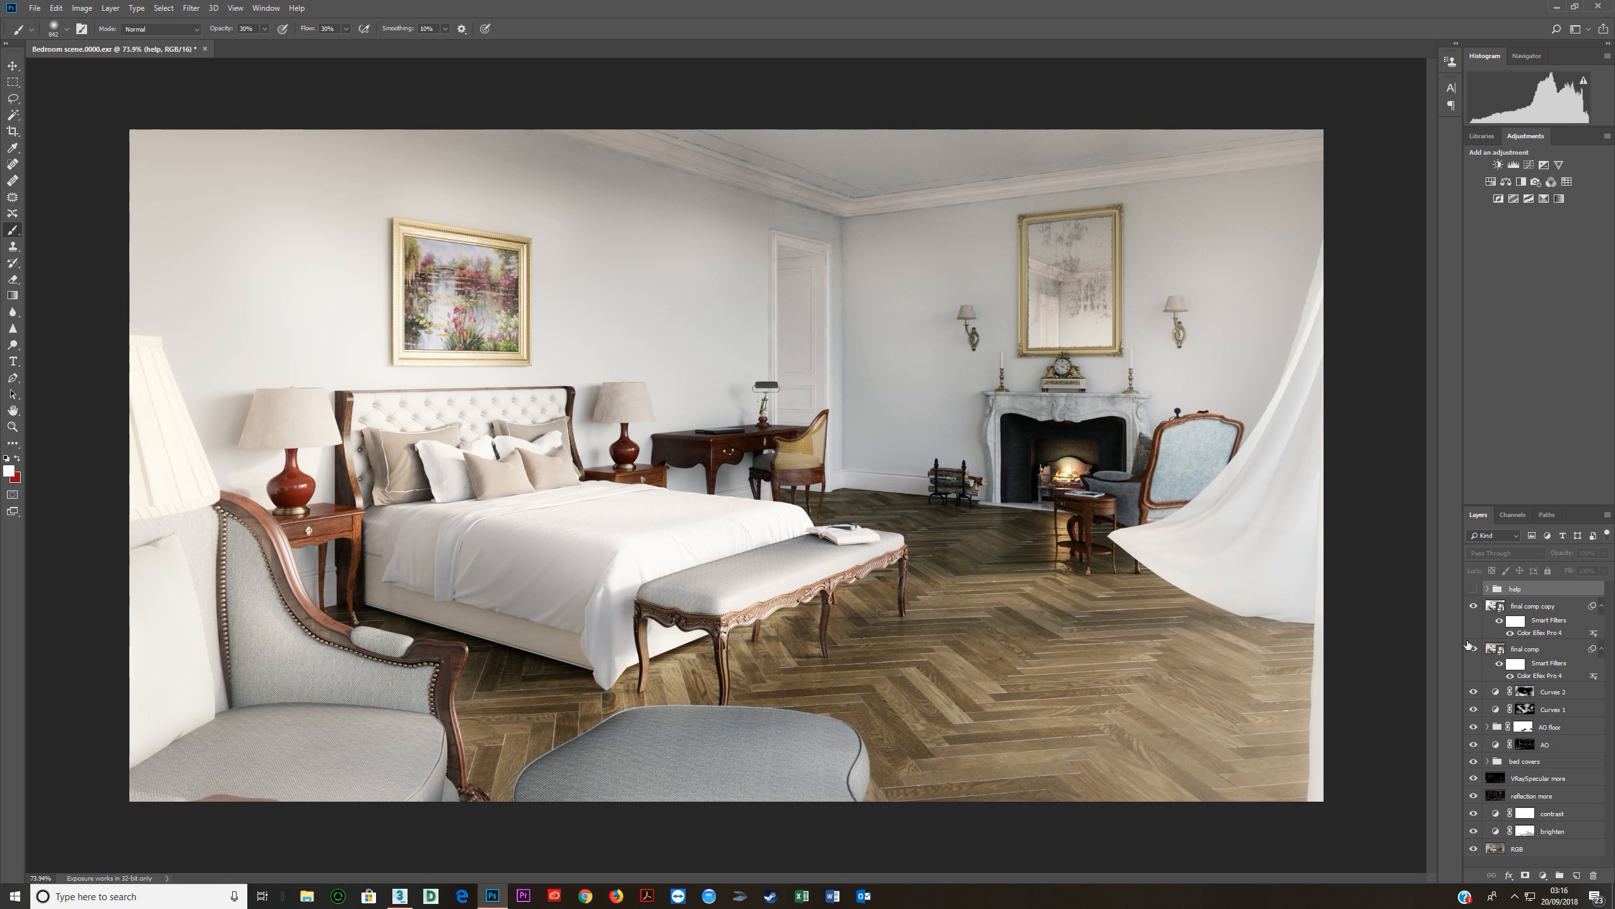
scroll(1423, 660, down, 2)
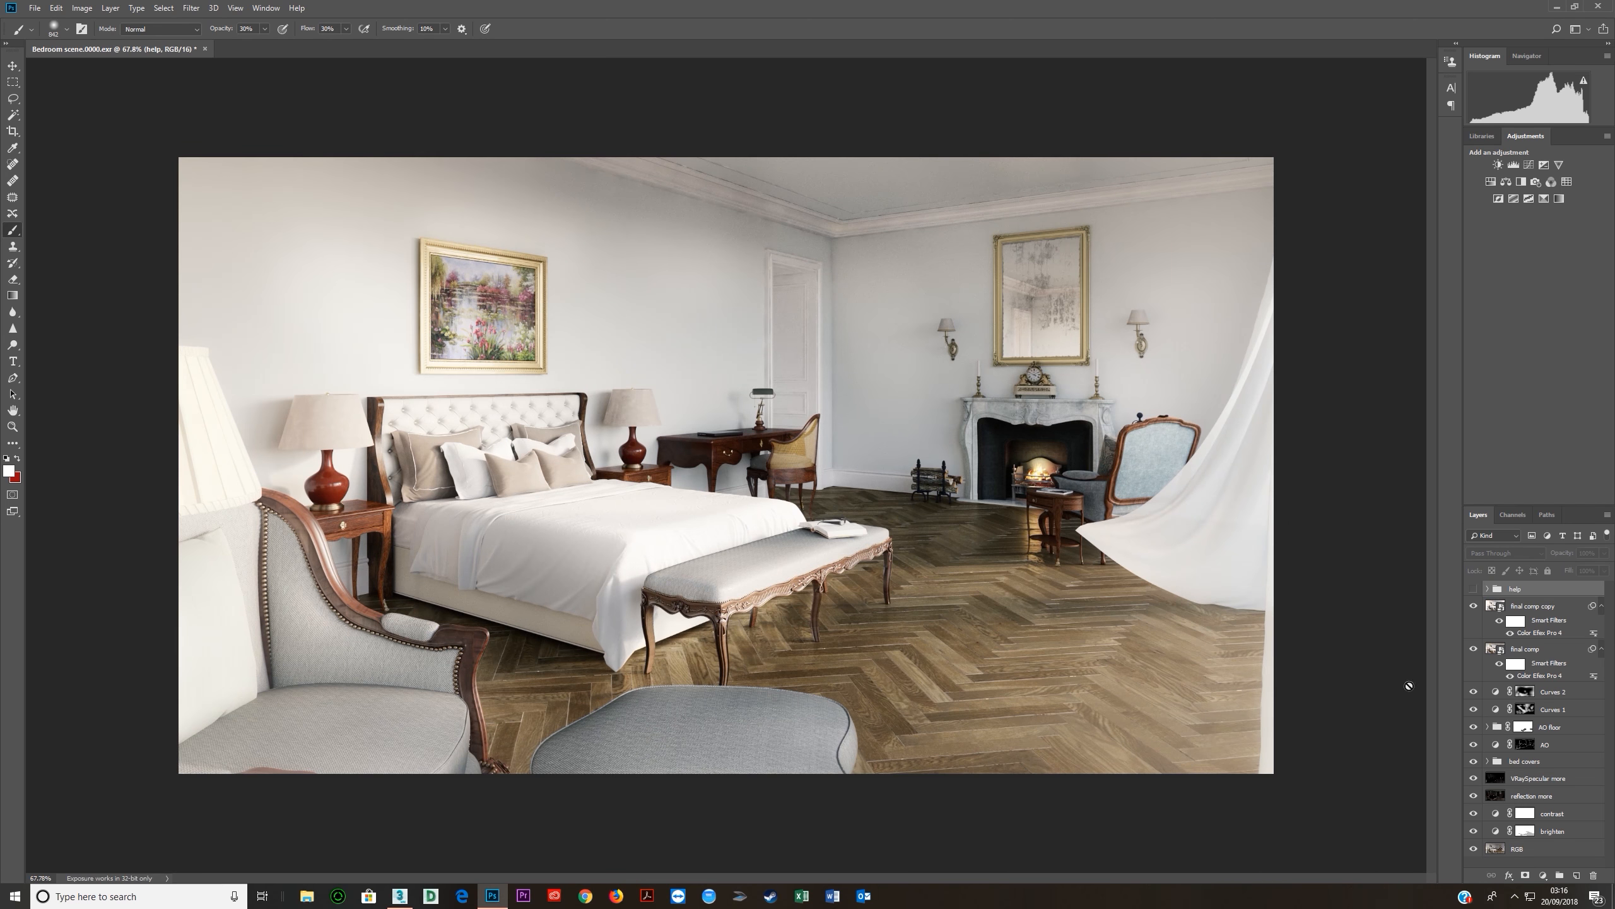
mouse_move(1470, 609)
mouse_down()
mouse_move(1475, 649)
mouse_move(1475, 632)
mouse_up()
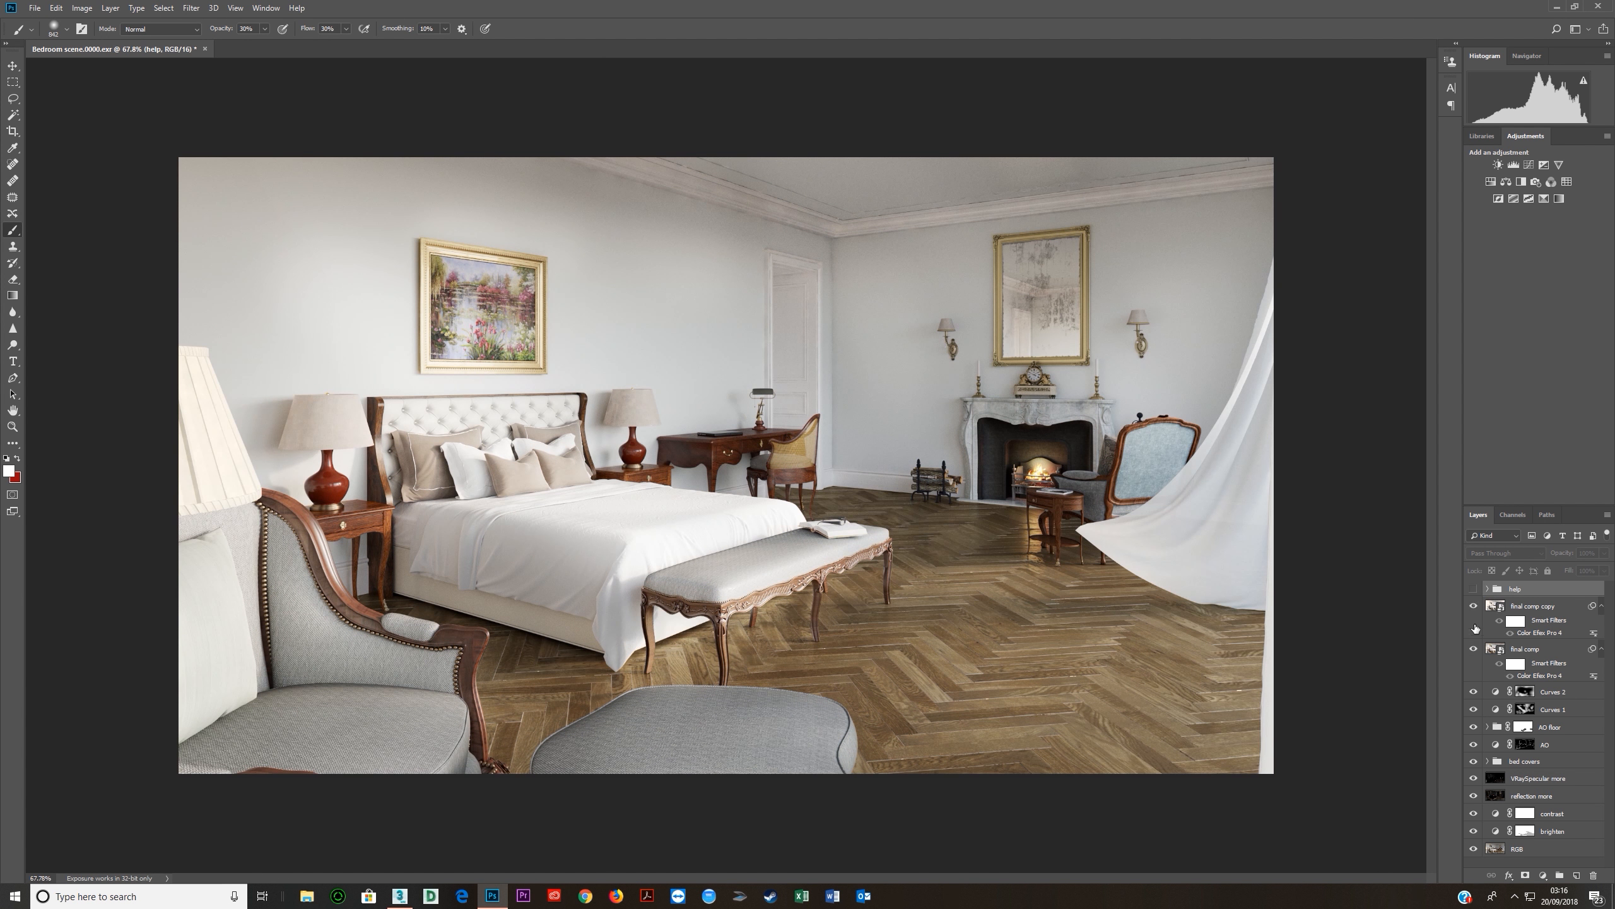